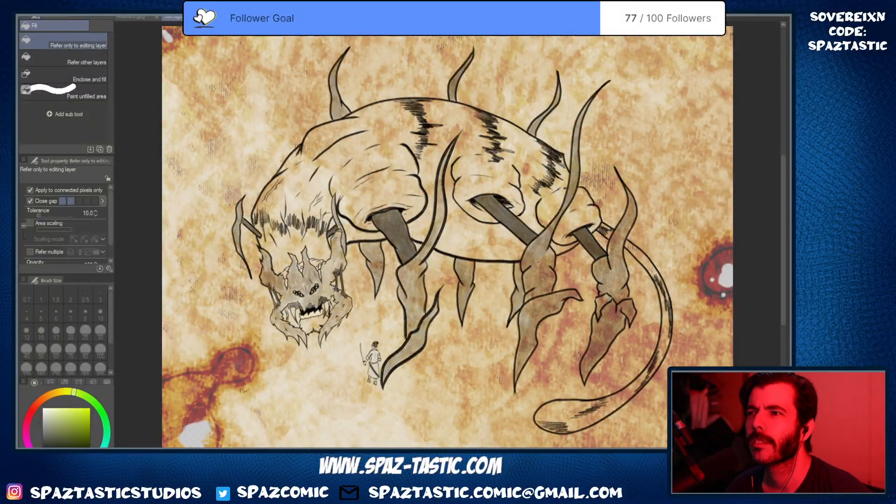
# Look over the open parchment creature and black ghost drawings, then close them to leave the workspace empty
pyautogui.click(243, 18)
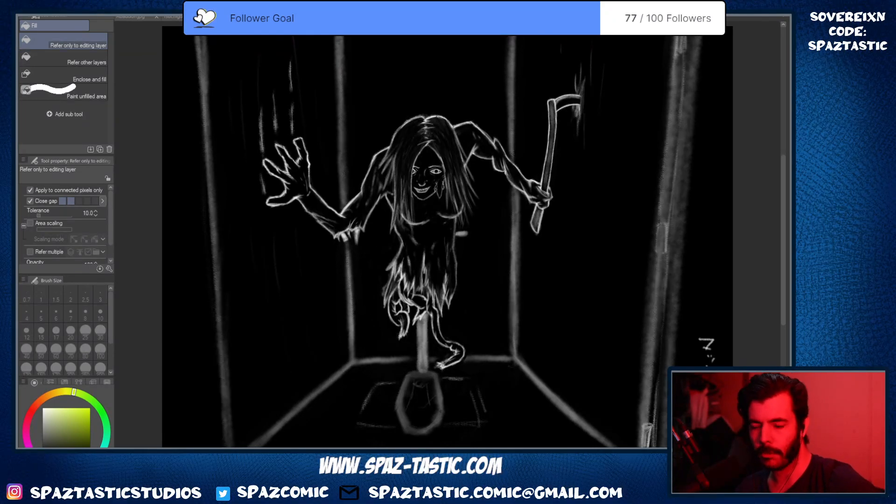
pyautogui.click(173, 18)
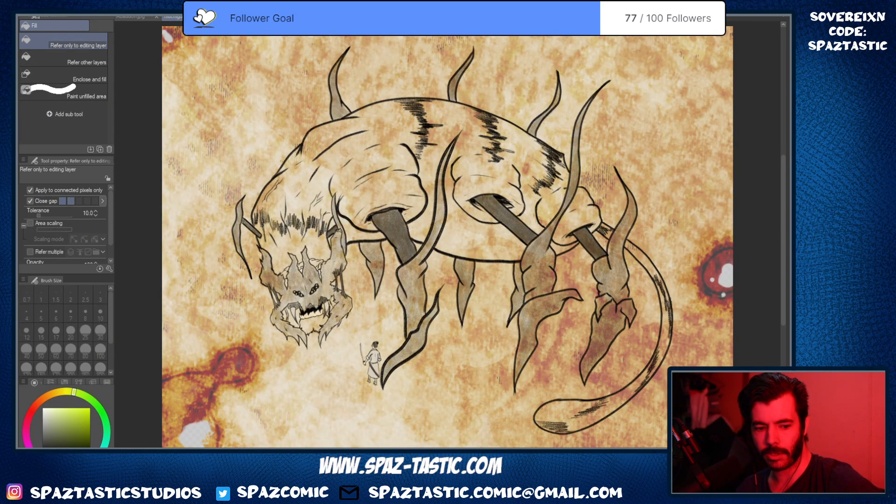
pyautogui.click(154, 19)
pyautogui.click(157, 17)
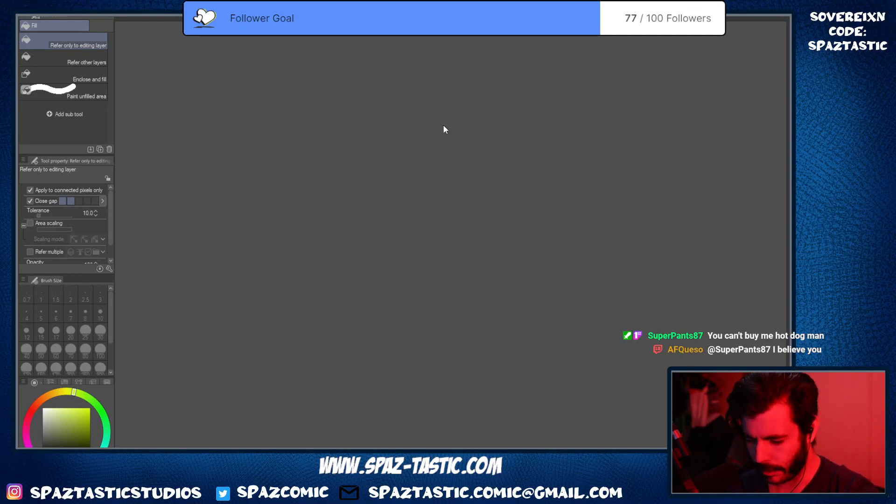
# Create a new blank portrait canvas with a light grey background
pyautogui.click(431, 86)
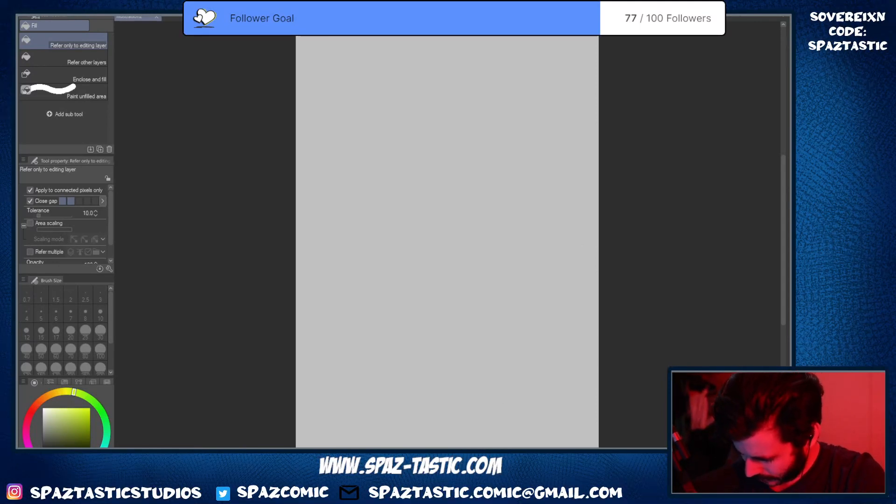
pyautogui.scroll(3, 466, 220)
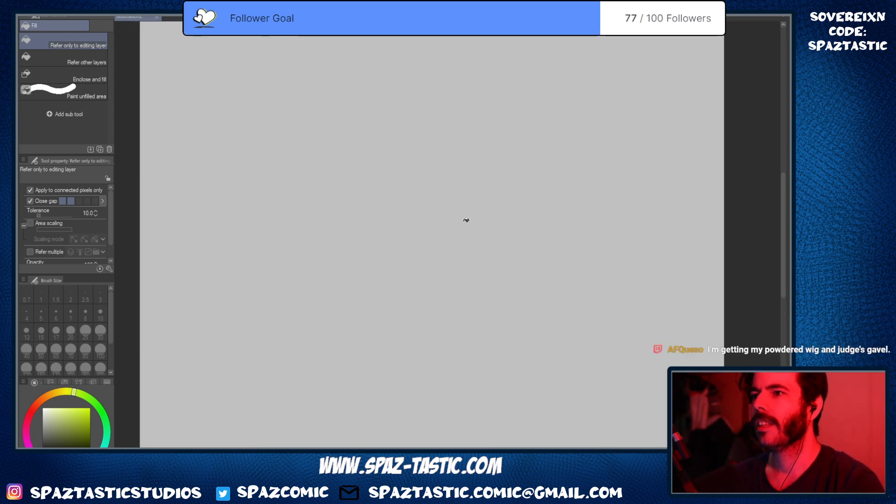
pyautogui.scroll(-3, 464, 220)
pyautogui.scroll(1, 461, 213)
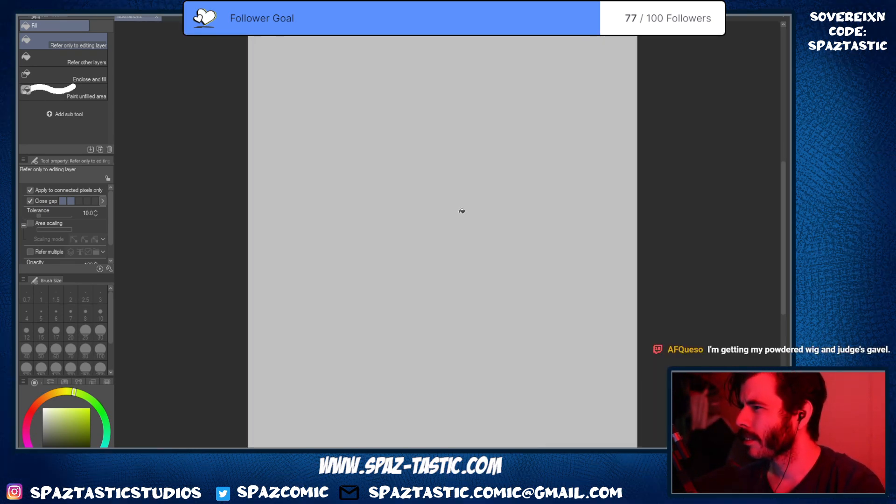
pyautogui.press('space')
pyautogui.moveTo(488, 286)
pyautogui.mouseDown()
pyautogui.moveTo(466, 318)
pyautogui.moveTo(466, 356)
pyautogui.moveTo(477, 291)
pyautogui.mouseUp()
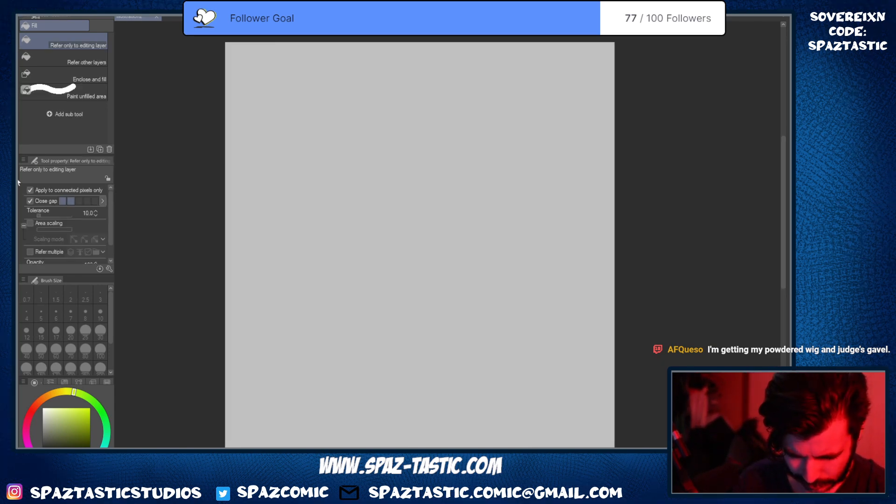
# Try out the Design pencil with scribbles on the canvas, reducing its brush size to 35, and undo the strokes
pyautogui.press('p')
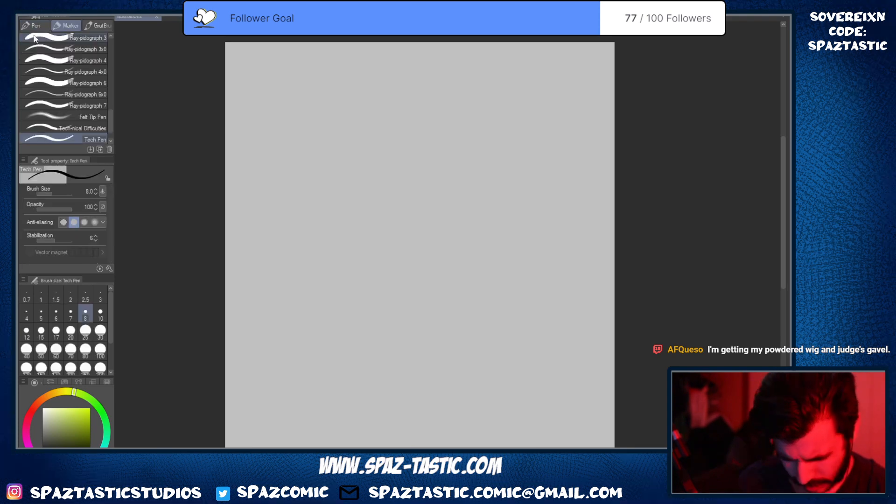
pyautogui.press('p')
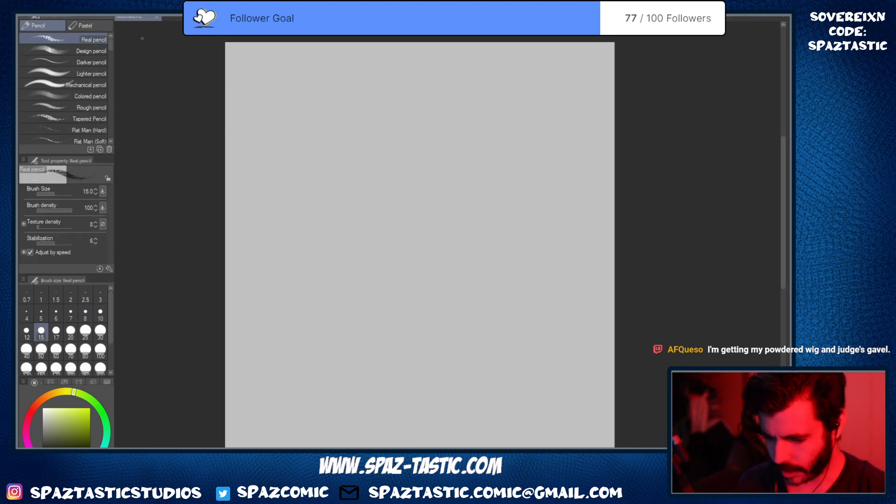
pyautogui.click(98, 49)
pyautogui.moveTo(357, 233)
pyautogui.mouseDown()
pyautogui.moveTo(439, 295)
pyautogui.moveTo(514, 325)
pyautogui.mouseUp()
pyautogui.hotkey('ctrl', 'z')
pyautogui.press('[')
pyautogui.press('[')
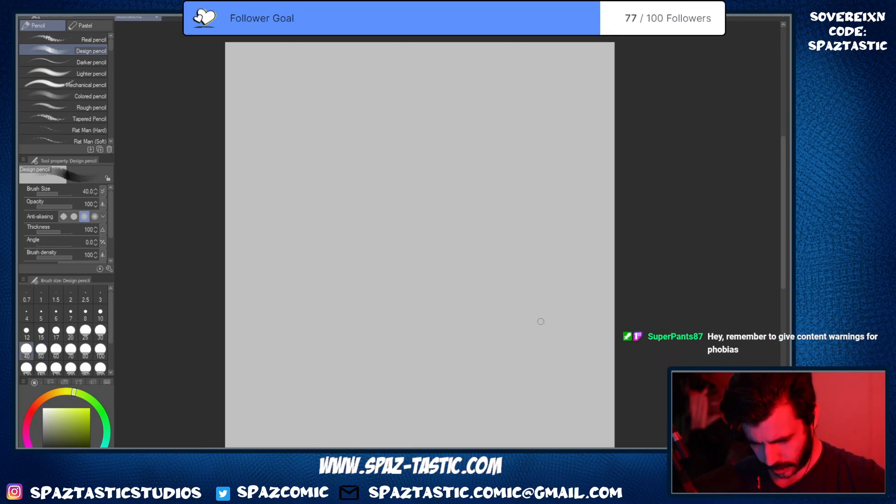
pyautogui.moveTo(400, 109)
pyautogui.mouseDown()
pyautogui.moveTo(403, 157)
pyautogui.moveTo(503, 216)
pyautogui.mouseUp()
pyautogui.hotkey('ctrl', 'z')
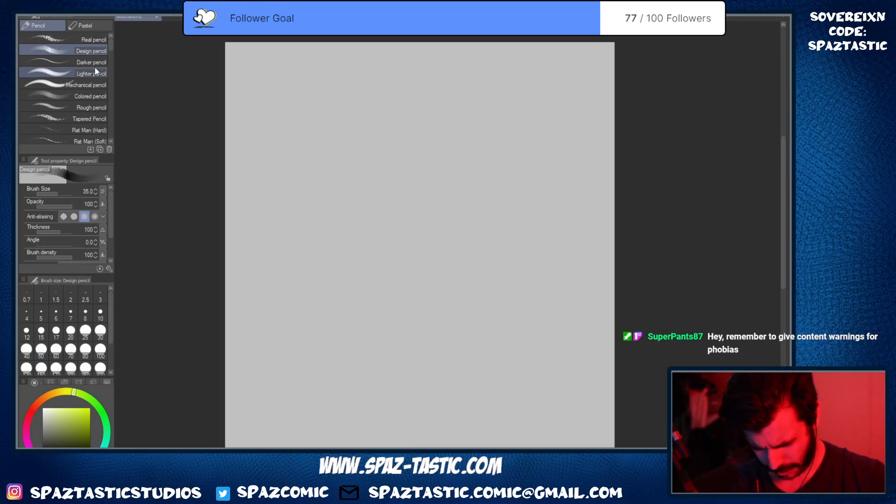
# Switch to the Darker pencil and set its brush size to 10
pyautogui.click(91, 62)
pyautogui.moveTo(353, 153)
pyautogui.mouseDown()
pyautogui.moveTo(410, 211)
pyautogui.moveTo(486, 240)
pyautogui.mouseUp()
pyautogui.hotkey('ctrl', 'z')
pyautogui.press(']')
pyautogui.press(']')
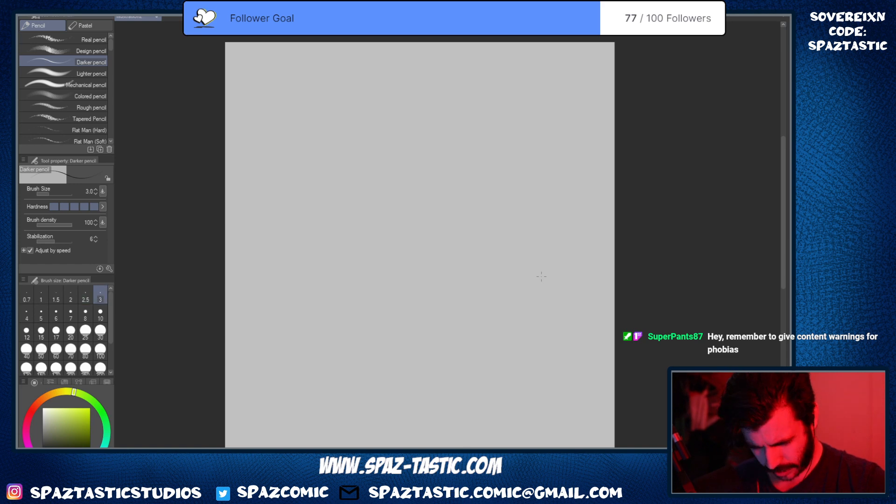
pyautogui.press(']')
pyautogui.press(']')
pyautogui.press(']')
pyautogui.press(']')
pyautogui.press(']')
pyautogui.press(']')
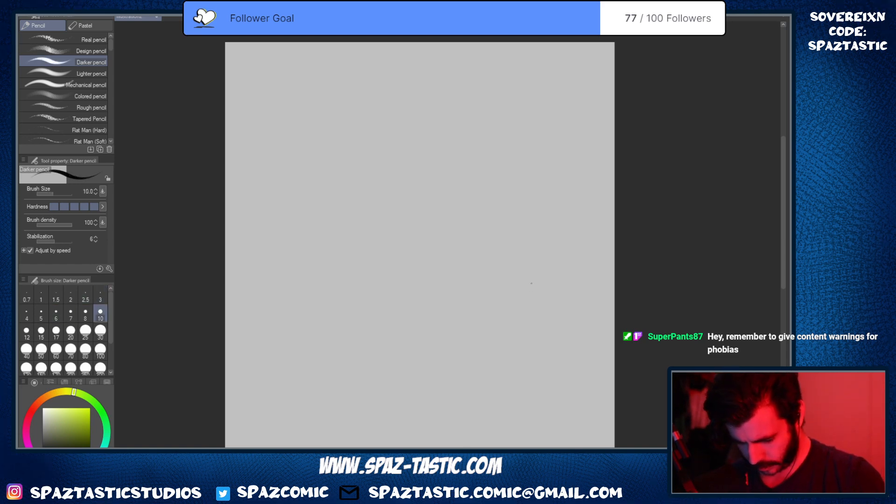
# Test the Darker pencil with a few loose scribbles on the canvas, undoing each one
pyautogui.moveTo(456, 211)
pyautogui.mouseDown()
pyautogui.moveTo(473, 231)
pyautogui.moveTo(560, 244)
pyautogui.mouseUp()
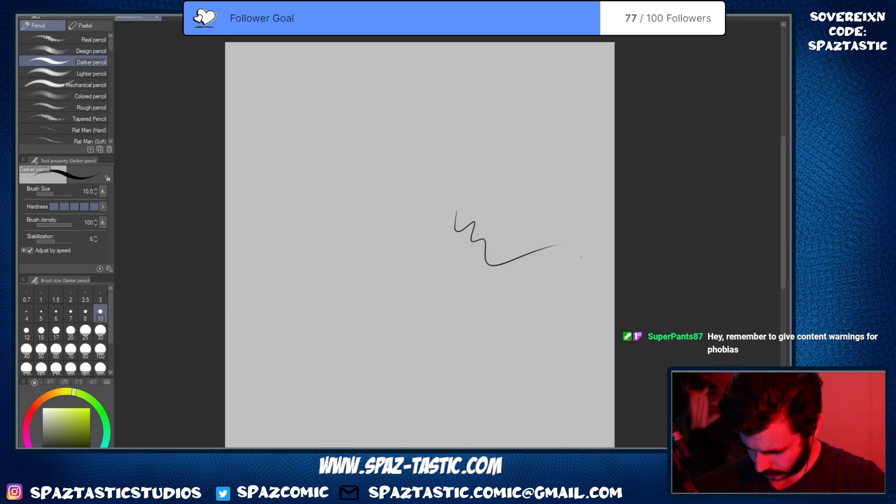
pyautogui.hotkey('ctrl', 'z')
pyautogui.moveTo(347, 150)
pyautogui.mouseDown()
pyautogui.moveTo(414, 224)
pyautogui.moveTo(470, 228)
pyautogui.mouseUp()
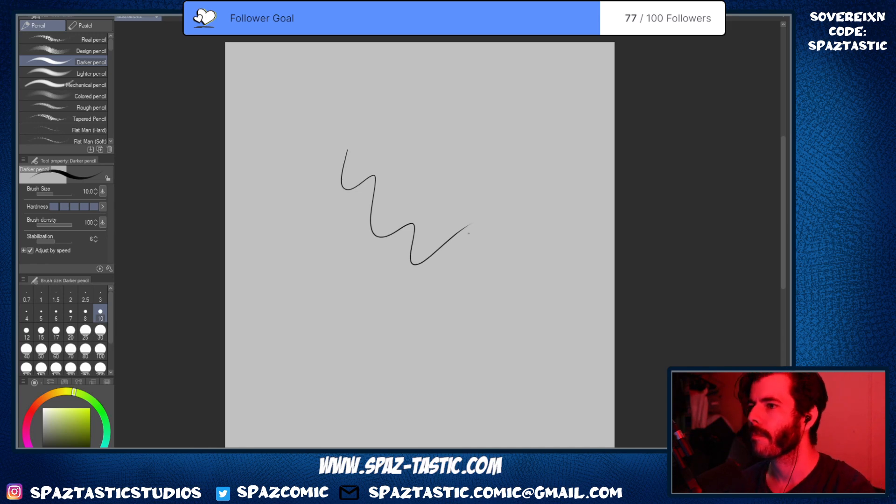
pyautogui.hotkey('ctrl', 'z')
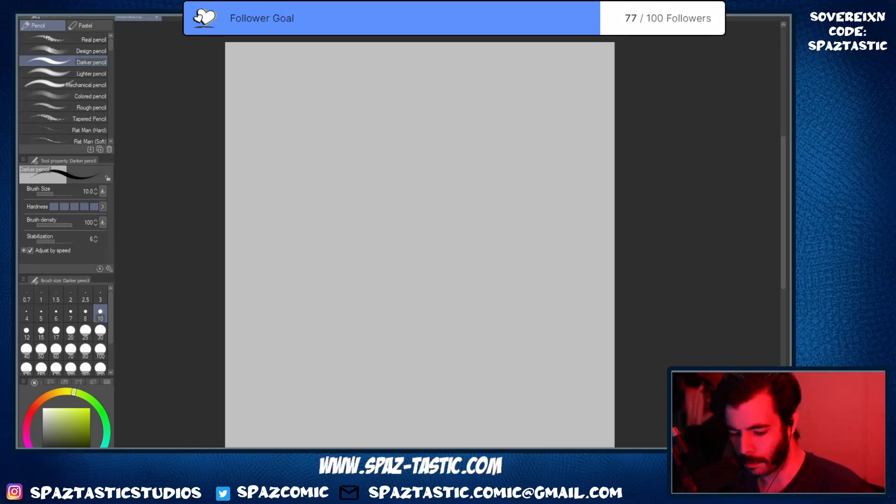
pyautogui.moveTo(357, 141); pyautogui.dragTo(419, 192)
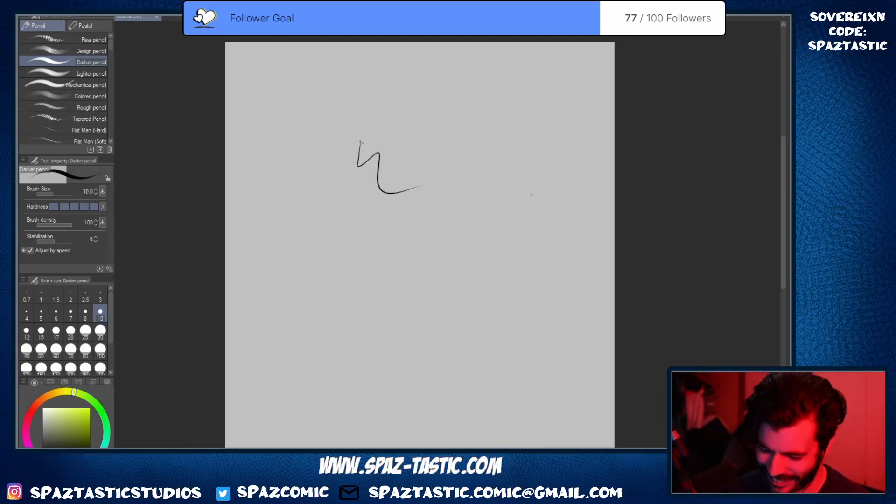
pyautogui.hotkey('ctrl', 'z')
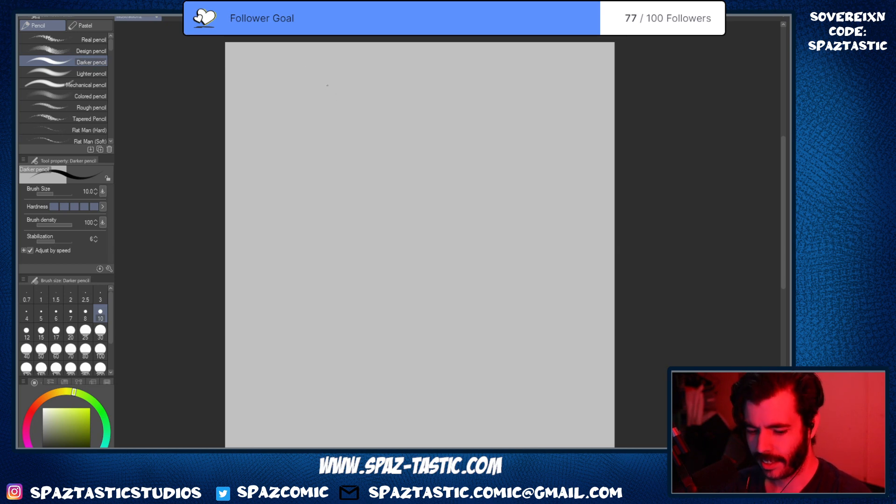
pyautogui.moveTo(328, 70)
pyautogui.mouseDown()
pyautogui.moveTo(329, 82)
pyautogui.moveTo(355, 74)
pyautogui.mouseUp()
pyautogui.hotkey('ctrl', 'z')
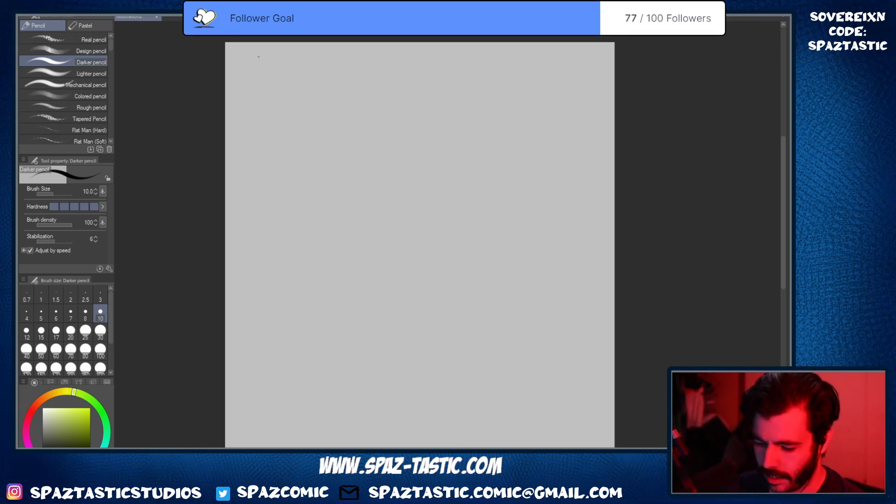
# Handwrite the title "Yama uba" in the upper-left corner of the canvas
pyautogui.moveTo(258, 56)
pyautogui.mouseDown()
pyautogui.moveTo(278, 50)
pyautogui.moveTo(261, 69)
pyautogui.moveTo(277, 79)
pyautogui.mouseUp()
pyautogui.moveTo(282, 69)
pyautogui.mouseDown()
pyautogui.moveTo(283, 77)
pyautogui.moveTo(339, 68)
pyautogui.moveTo(362, 77)
pyautogui.mouseUp()
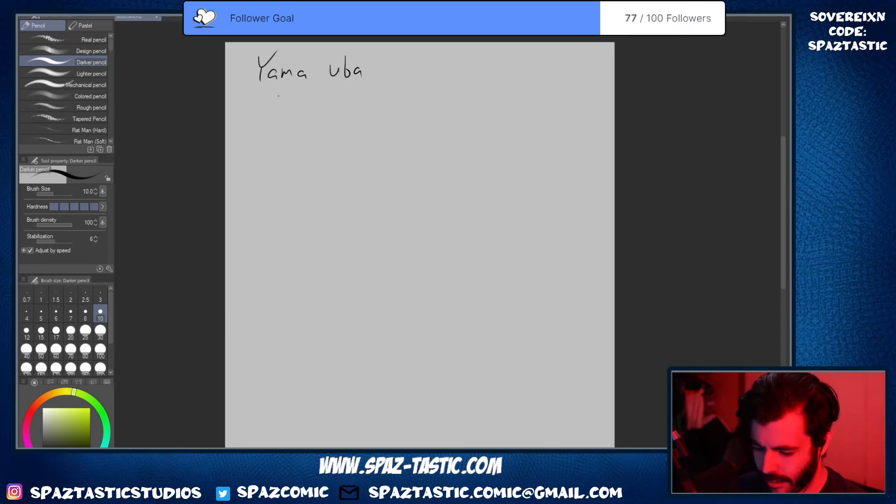
# Try writing the kanji for mountain below "Yama uba", and undo its strokes
pyautogui.moveTo(278, 96)
pyautogui.mouseDown()
pyautogui.moveTo(277, 118)
pyautogui.moveTo(287, 118)
pyautogui.mouseUp()
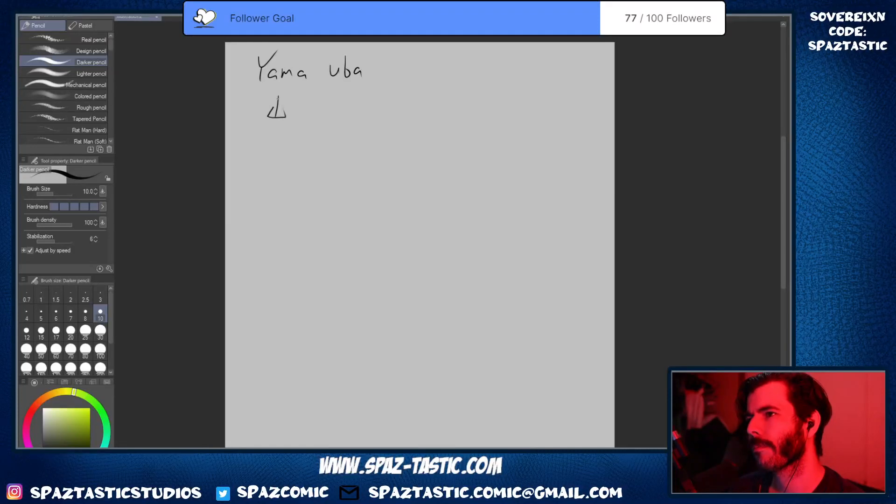
pyautogui.hotkey('ctrl', 'z')
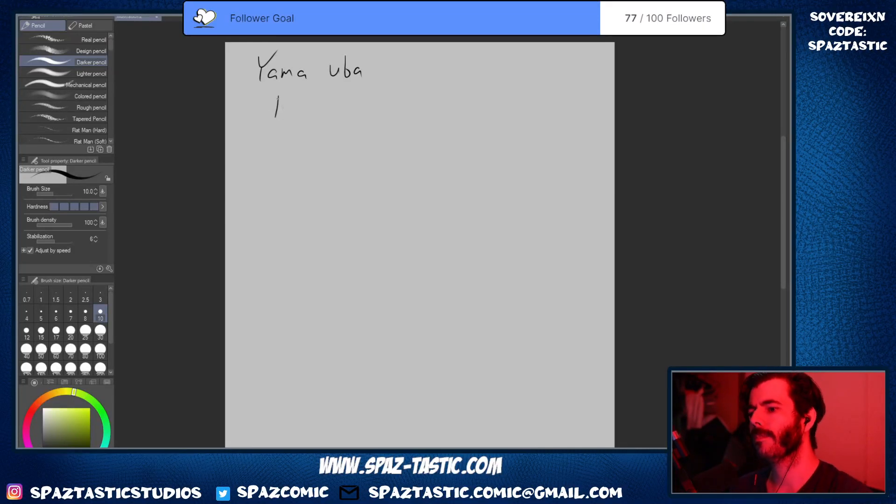
pyautogui.hotkey('ctrl', 'z')
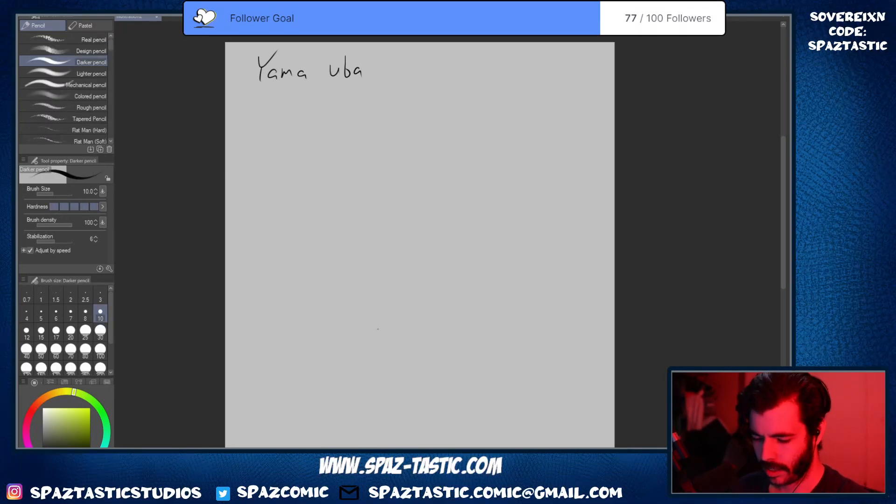
# Draw a small arrow with a closed triangular head pointing right after "Yama uba"
pyautogui.press('e')
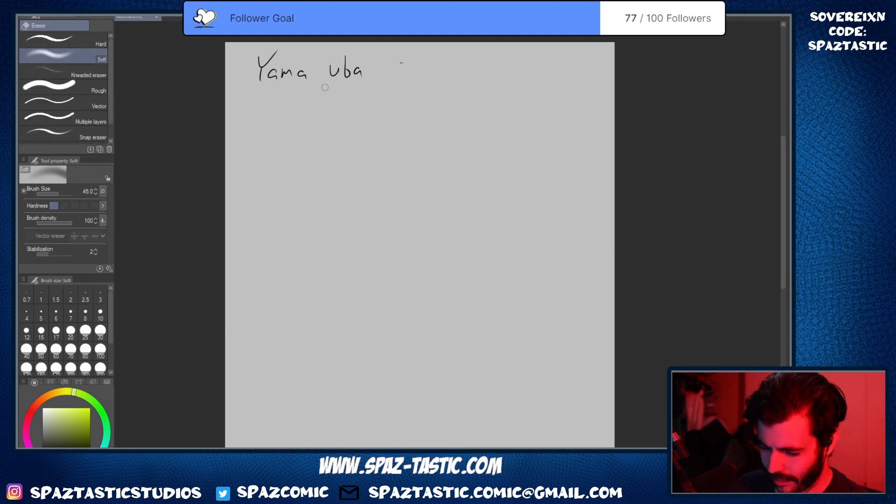
pyautogui.press('p')
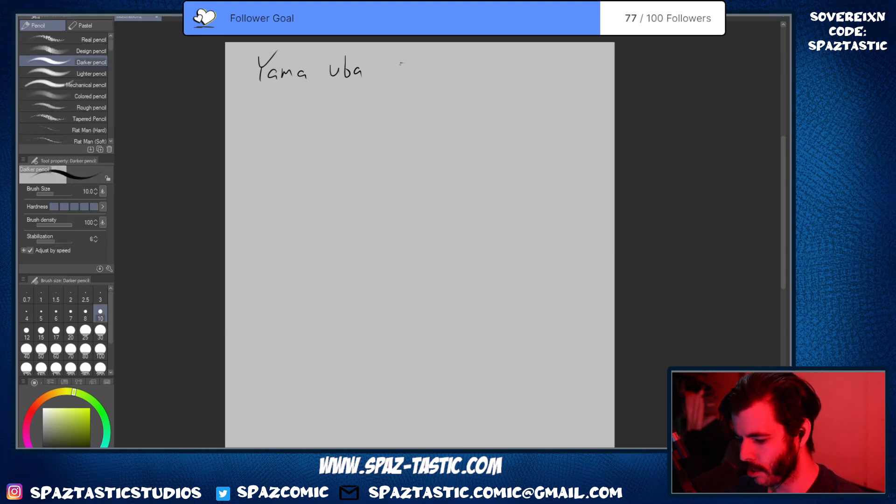
pyautogui.moveTo(401, 65); pyautogui.dragTo(413, 65)
pyautogui.moveTo(407, 56); pyautogui.dragTo(412, 67)
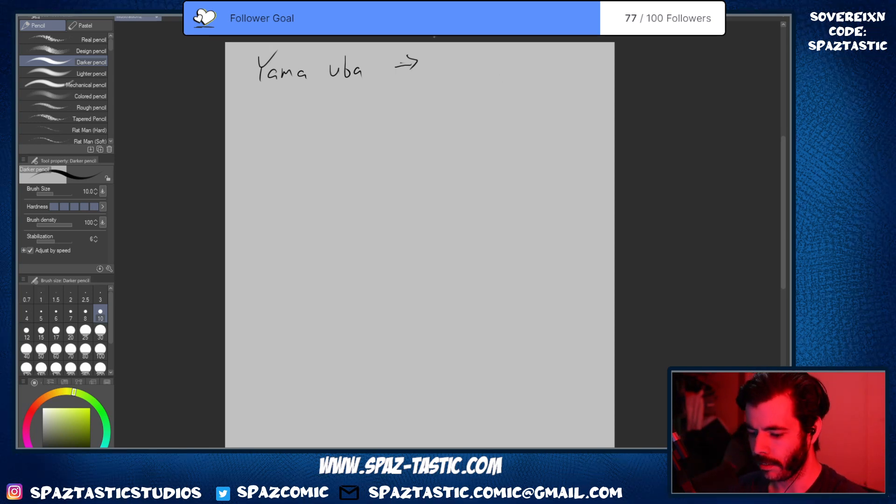
pyautogui.moveTo(408, 55); pyautogui.dragTo(413, 74)
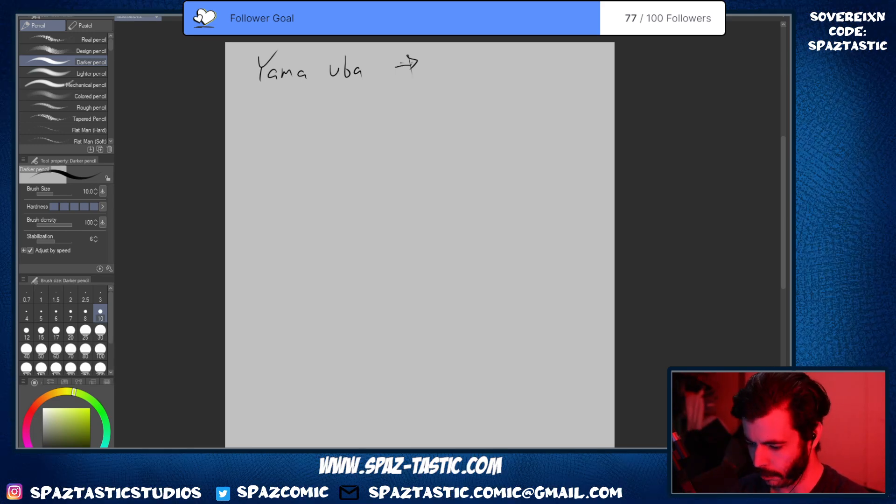
pyautogui.moveTo(407, 53); pyautogui.dragTo(411, 79)
# Handwrite "Mountain Hag" after the arrow on the title line
pyautogui.moveTo(416, 65)
pyautogui.mouseDown()
pyautogui.moveTo(409, 78)
pyautogui.moveTo(435, 54)
pyautogui.moveTo(439, 78)
pyautogui.moveTo(475, 73)
pyautogui.moveTo(474, 82)
pyautogui.mouseUp()
pyautogui.moveTo(470, 69); pyautogui.dragTo(506, 78)
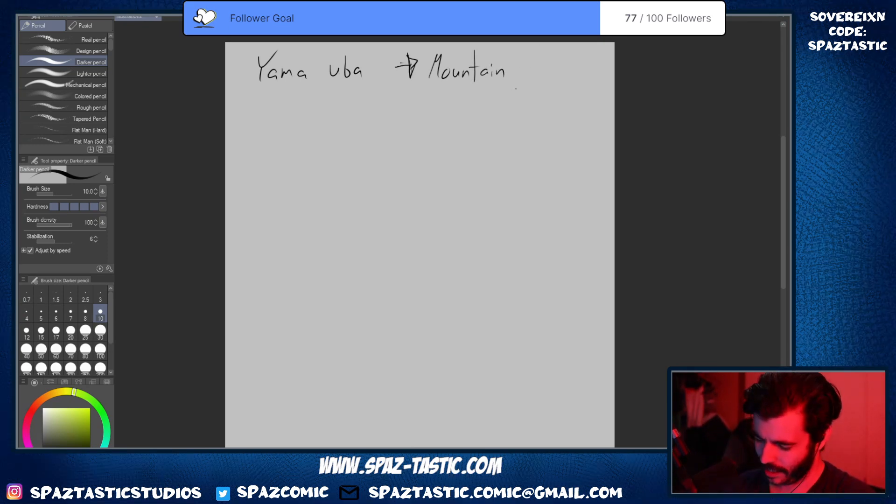
pyautogui.moveTo(527, 53); pyautogui.dragTo(526, 75)
pyautogui.moveTo(527, 65)
pyautogui.mouseDown()
pyautogui.moveTo(536, 64)
pyautogui.moveTo(537, 77)
pyautogui.moveTo(552, 71)
pyautogui.moveTo(564, 88)
pyautogui.moveTo(551, 91)
pyautogui.mouseUp()
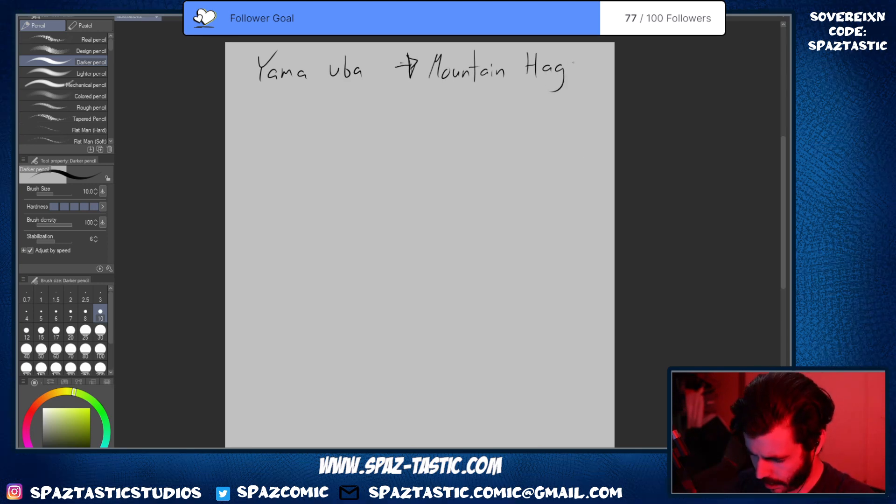
# Handwrite the note "Decrepet" on a new line below "Yama uba"
pyautogui.scroll(-1, 478, 253)
pyautogui.press('space')
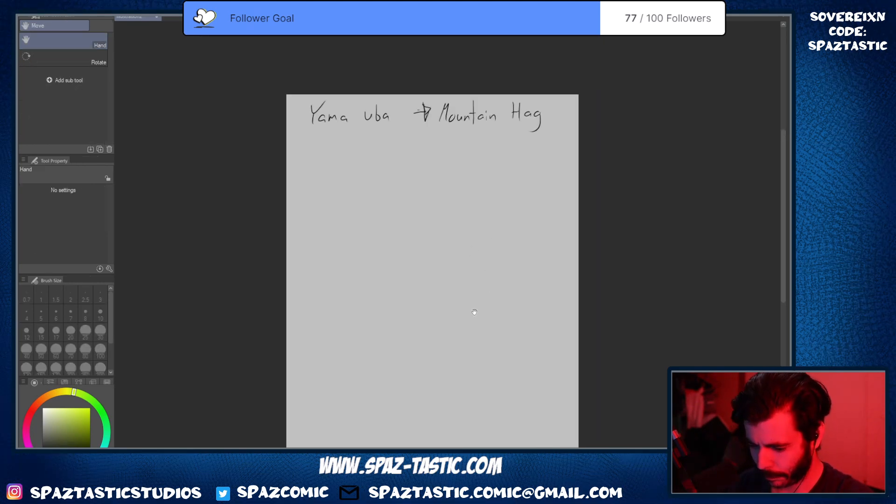
pyautogui.moveTo(475, 309); pyautogui.dragTo(478, 265)
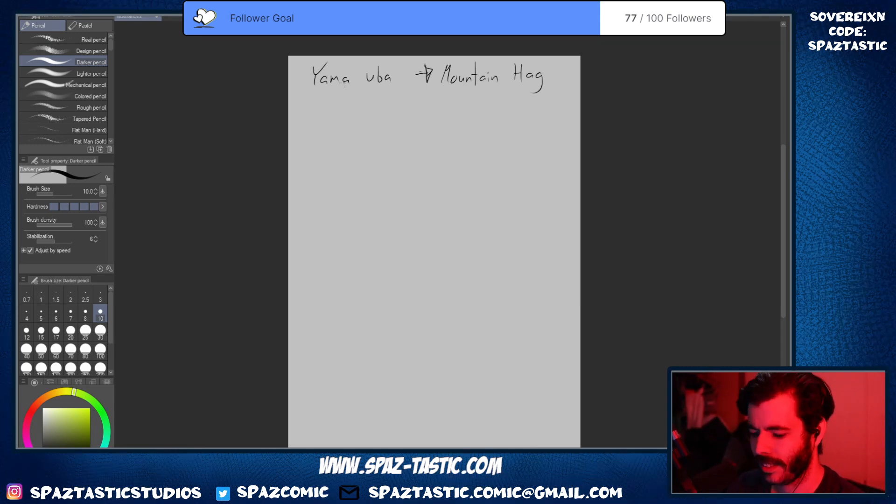
pyautogui.moveTo(314, 108)
pyautogui.mouseDown()
pyautogui.moveTo(316, 122)
pyautogui.moveTo(349, 113)
pyautogui.moveTo(353, 121)
pyautogui.mouseUp()
pyautogui.moveTo(350, 114); pyautogui.dragTo(360, 120)
pyautogui.moveTo(363, 109); pyautogui.dragTo(364, 121)
pyautogui.moveTo(360, 114); pyautogui.dragTo(369, 109)
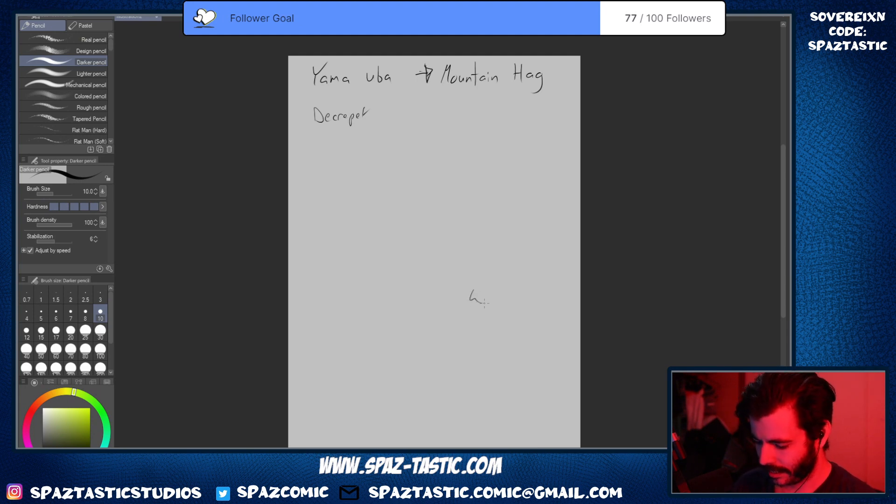
# Test the Darker pencil with a scribble on the blank area below the notes, and undo it
pyautogui.moveTo(480, 345); pyautogui.dragTo(441, 310)
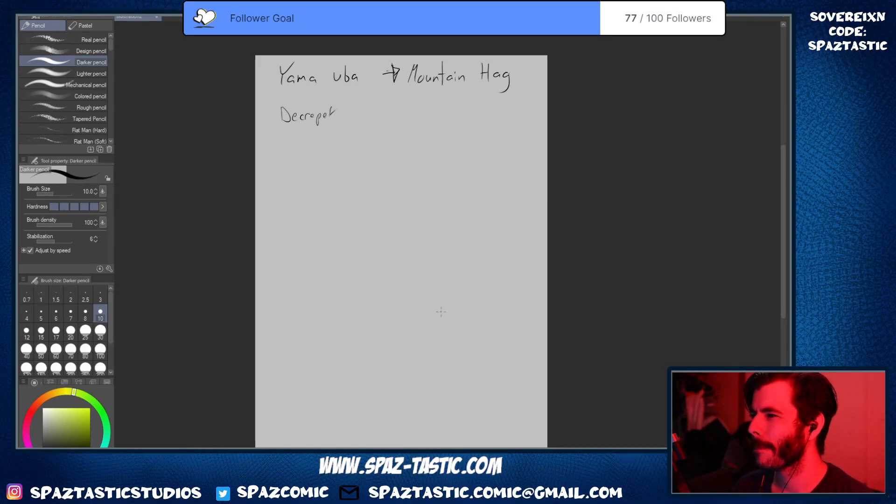
pyautogui.scroll(5, 441, 312)
pyautogui.moveTo(440, 310)
pyautogui.mouseDown()
pyautogui.moveTo(557, 299)
pyautogui.moveTo(488, 312)
pyautogui.moveTo(492, 324)
pyautogui.mouseUp()
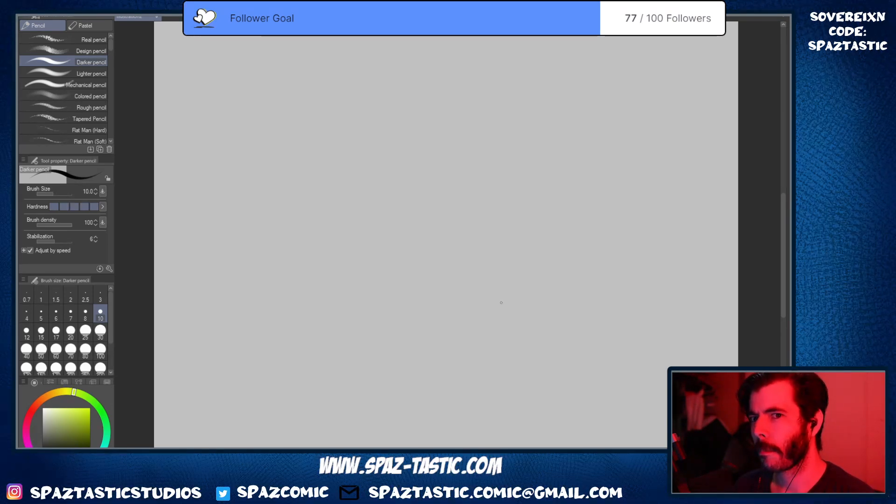
pyautogui.moveTo(339, 158)
pyautogui.mouseDown()
pyautogui.moveTo(456, 194)
pyautogui.moveTo(493, 195)
pyautogui.mouseUp()
pyautogui.hotkey('ctrl', 'z')
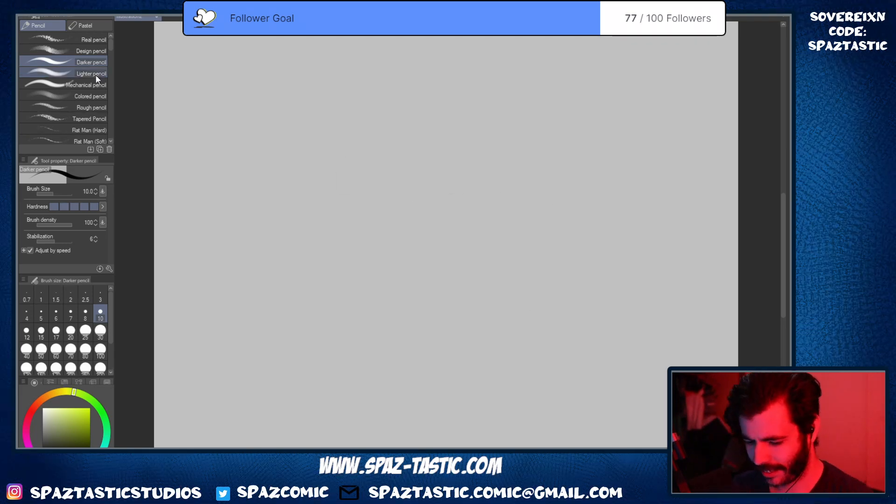
# Test the Lighter pencil and the Colored pencil with trial strokes on the blank canvas, undoing each one
pyautogui.click(93, 73)
pyautogui.moveTo(448, 216)
pyautogui.mouseDown()
pyautogui.moveTo(461, 256)
pyautogui.moveTo(534, 248)
pyautogui.mouseUp()
pyautogui.hotkey('ctrl', 'z')
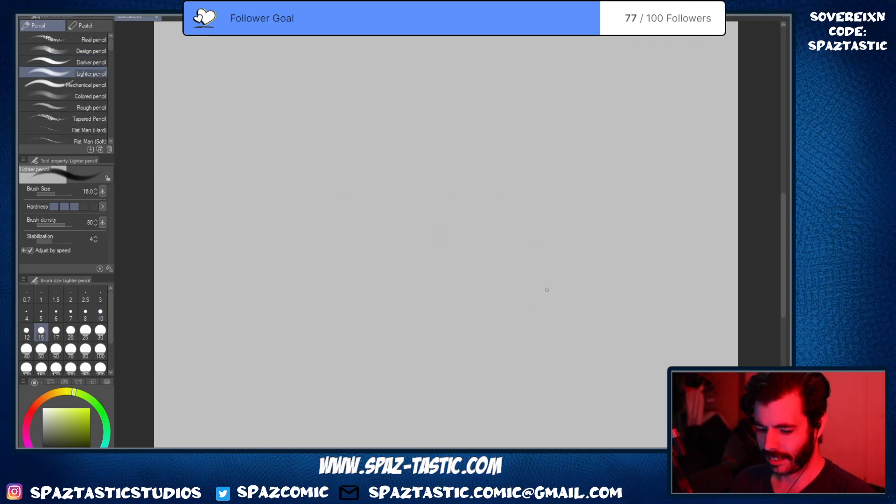
pyautogui.click(90, 96)
pyautogui.moveTo(307, 183)
pyautogui.mouseDown()
pyautogui.moveTo(321, 223)
pyautogui.moveTo(394, 288)
pyautogui.mouseUp()
pyautogui.hotkey('ctrl', 'z')
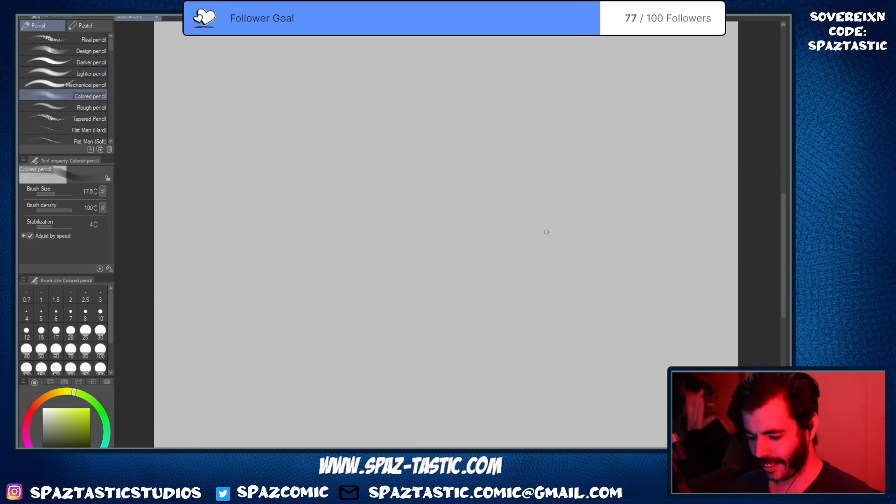
# Enlarge the Colored pencil's brush size to 35, test it with a long stroke on the blank area, and undo the stroke
pyautogui.press(']')
pyautogui.press(']')
pyautogui.press(']')
pyautogui.press(']')
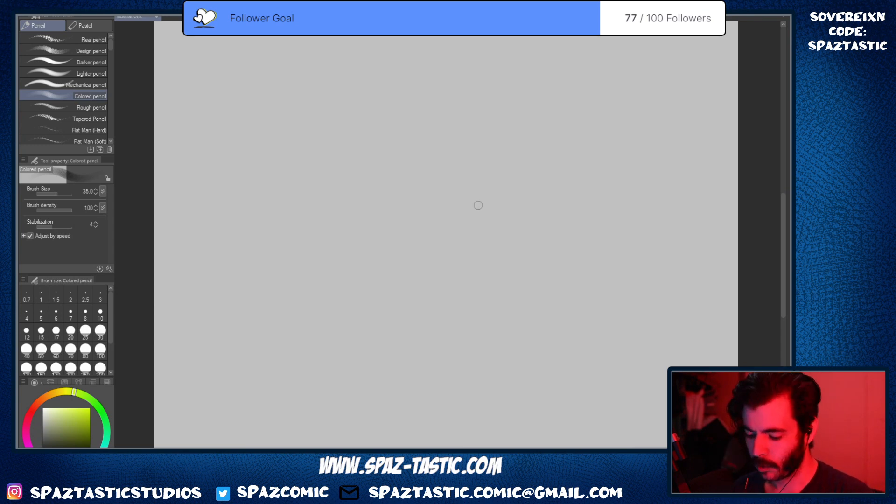
pyautogui.moveTo(486, 149); pyautogui.dragTo(386, 346)
pyautogui.hotkey('ctrl', 'z')
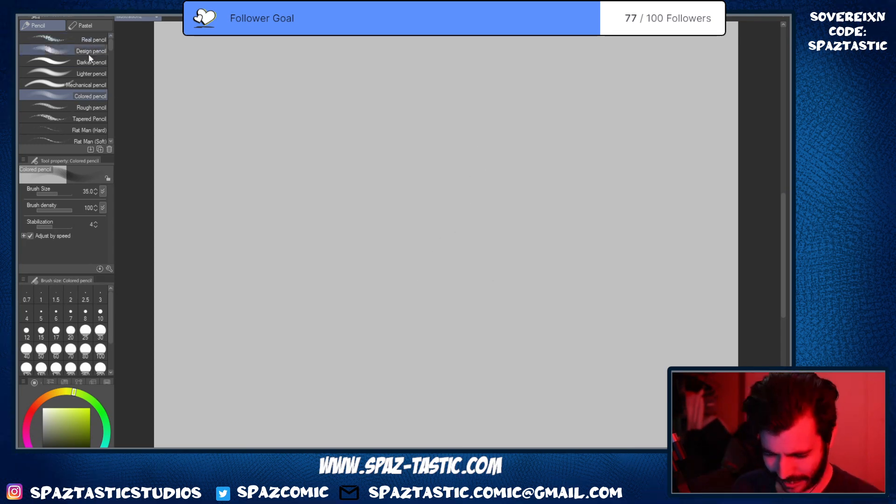
# Switch to the Rough pencil, test it with strokes on the blank canvas, and undo them
pyautogui.click(98, 103)
pyautogui.moveTo(316, 280); pyautogui.dragTo(471, 270)
pyautogui.hotkey('ctrl', 'z')
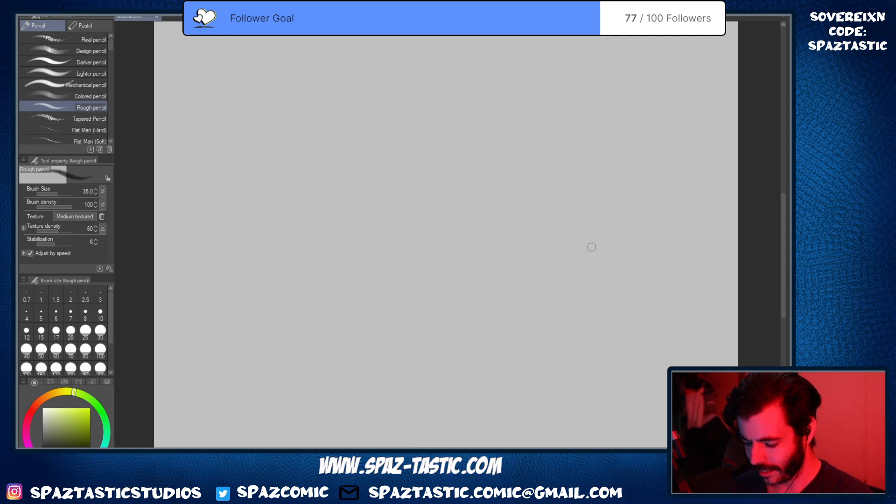
pyautogui.scroll(-2, 563, 298)
pyautogui.scroll(1, 563, 299)
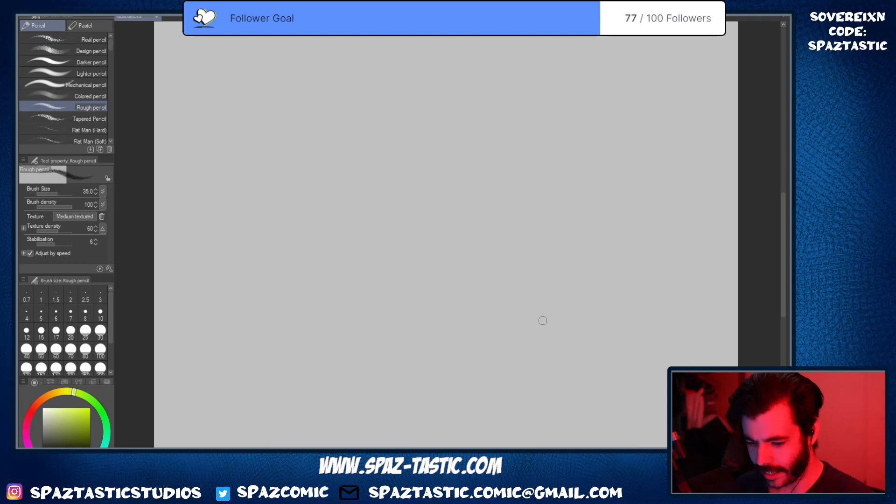
pyautogui.press('space')
pyautogui.moveTo(550, 320); pyautogui.dragTo(527, 334)
pyautogui.moveTo(363, 221); pyautogui.dragTo(441, 254)
pyautogui.hotkey('ctrl', 'z')
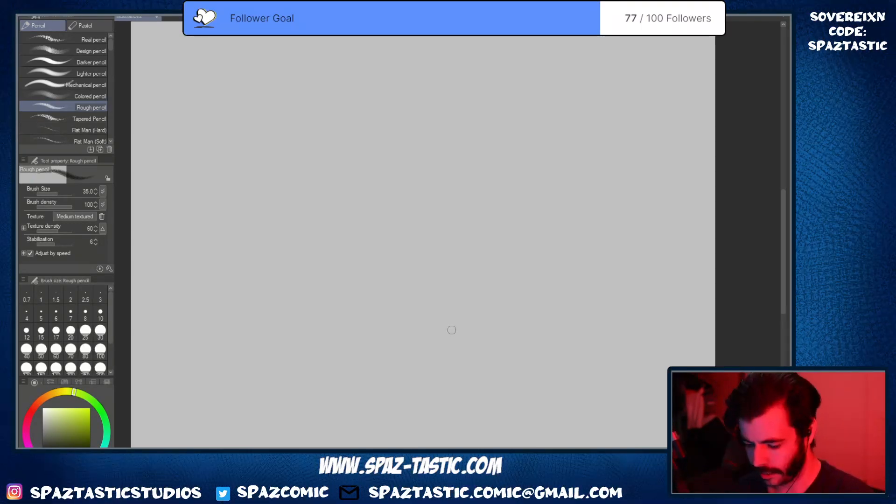
# Try out Rough pencil strokes in the middle of the page and beside the "Decrepet" note, undoing each one
pyautogui.scroll(-2, 461, 313)
pyautogui.scroll(1, 465, 324)
pyautogui.scroll(-1, 465, 324)
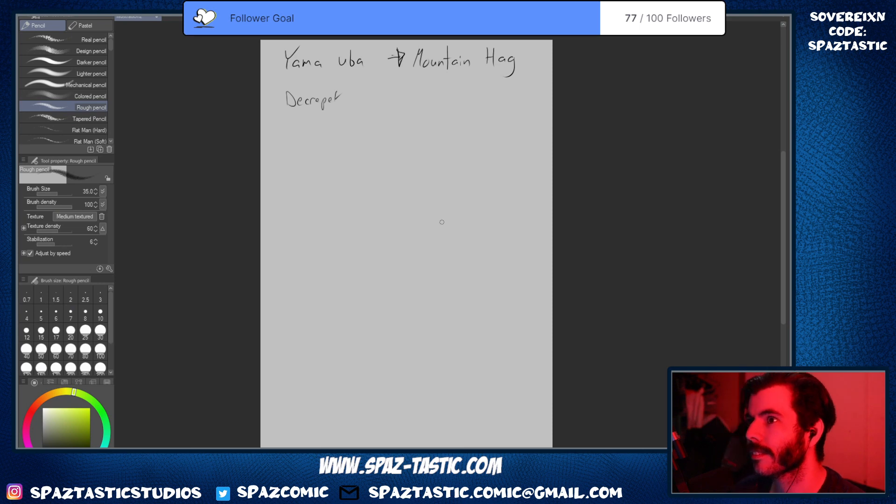
pyautogui.moveTo(404, 204)
pyautogui.mouseDown()
pyautogui.moveTo(405, 218)
pyautogui.moveTo(443, 220)
pyautogui.mouseUp()
pyautogui.hotkey('ctrl', 'z')
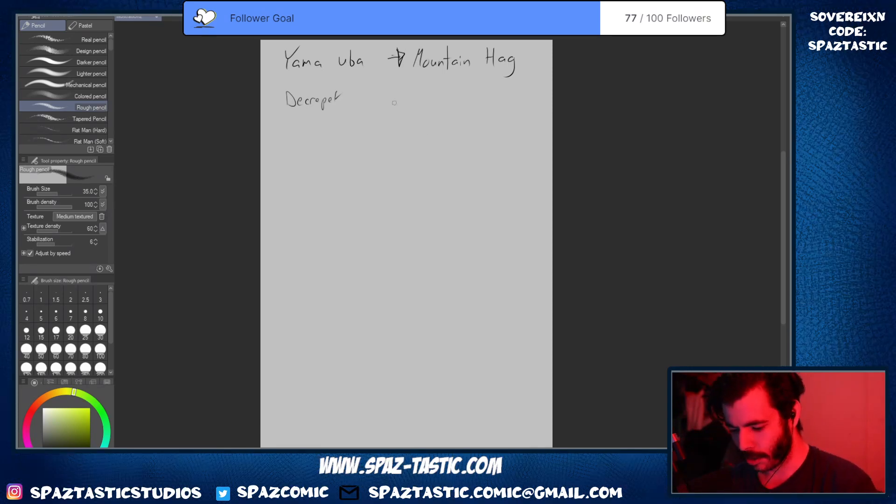
pyautogui.moveTo(380, 101)
pyautogui.mouseDown()
pyautogui.moveTo(396, 116)
pyautogui.moveTo(418, 112)
pyautogui.mouseUp()
pyautogui.hotkey('ctrl', 'z')
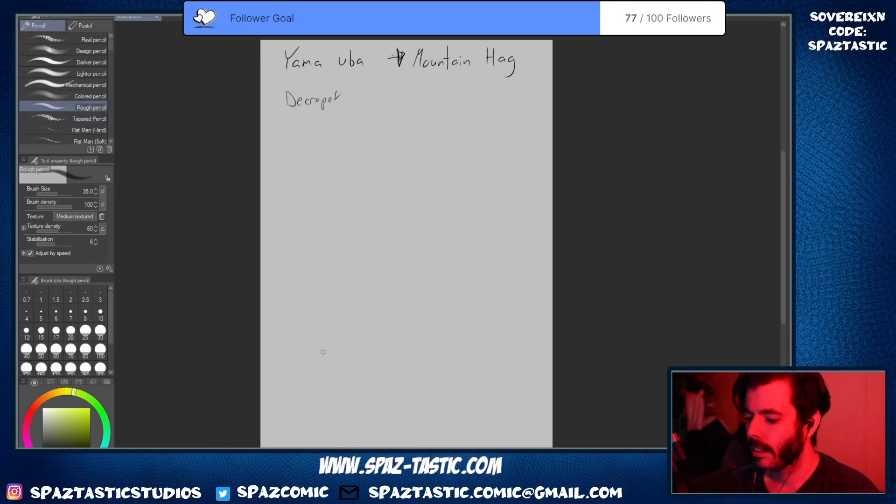
# Erase the "Decrepet" note with the Soft eraser and draw a horizontal divider line in its place with the Rough pencil
pyautogui.press('e')
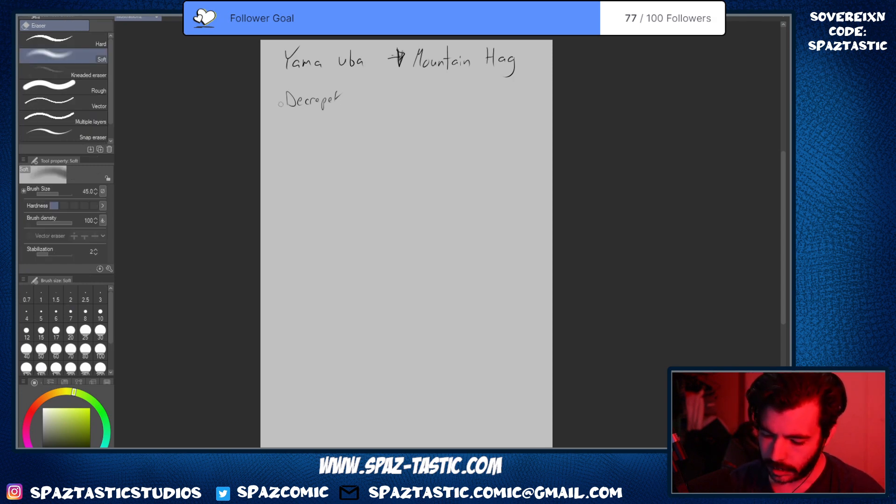
pyautogui.press('p')
pyautogui.press('e')
pyautogui.moveTo(337, 100)
pyautogui.mouseDown()
pyautogui.moveTo(301, 101)
pyautogui.moveTo(357, 118)
pyautogui.moveTo(269, 105)
pyautogui.mouseUp()
pyautogui.press('p')
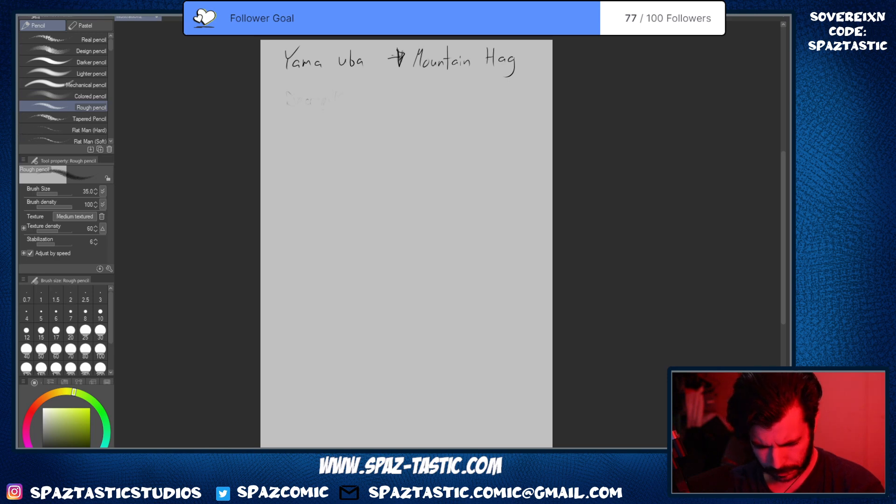
pyautogui.moveTo(287, 95); pyautogui.dragTo(439, 95)
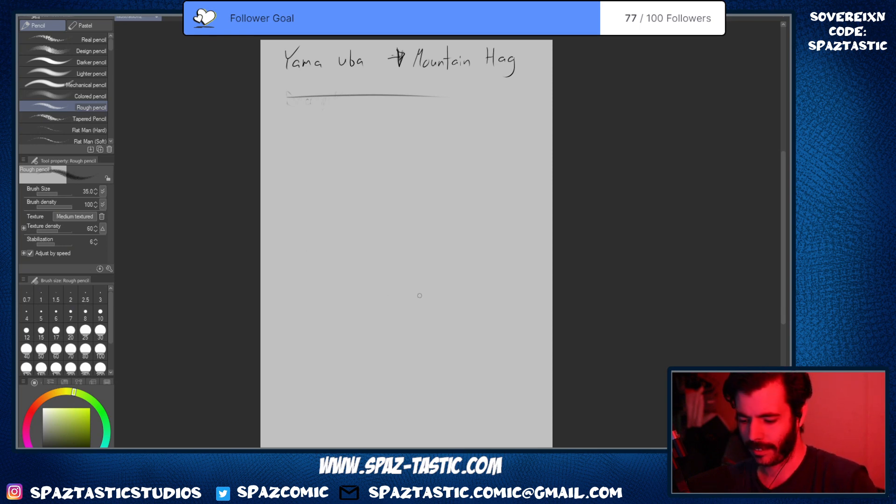
# Handwrite "Aka manto" below the divider line, correcting the misspelled ending, and add a faint underline
pyautogui.scroll(2, 376, 169)
pyautogui.press('space')
pyautogui.moveTo(406, 167)
pyautogui.mouseDown()
pyautogui.moveTo(410, 360)
pyautogui.moveTo(414, 246)
pyautogui.moveTo(422, 280)
pyautogui.mouseUp()
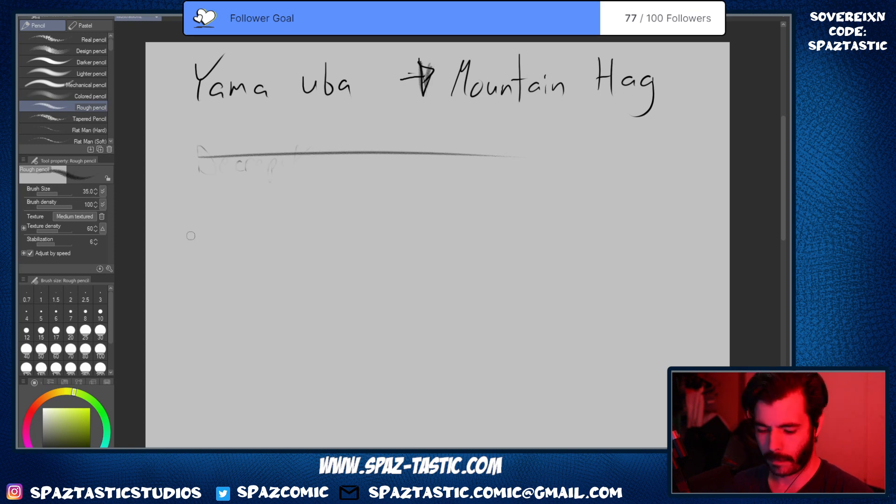
pyautogui.moveTo(178, 249); pyautogui.dragTo(207, 229)
pyautogui.moveTo(223, 199)
pyautogui.mouseDown()
pyautogui.moveTo(221, 242)
pyautogui.moveTo(232, 227)
pyautogui.moveTo(263, 250)
pyautogui.moveTo(300, 236)
pyautogui.moveTo(320, 250)
pyautogui.moveTo(330, 238)
pyautogui.moveTo(357, 240)
pyautogui.moveTo(382, 205)
pyautogui.moveTo(402, 229)
pyautogui.mouseUp()
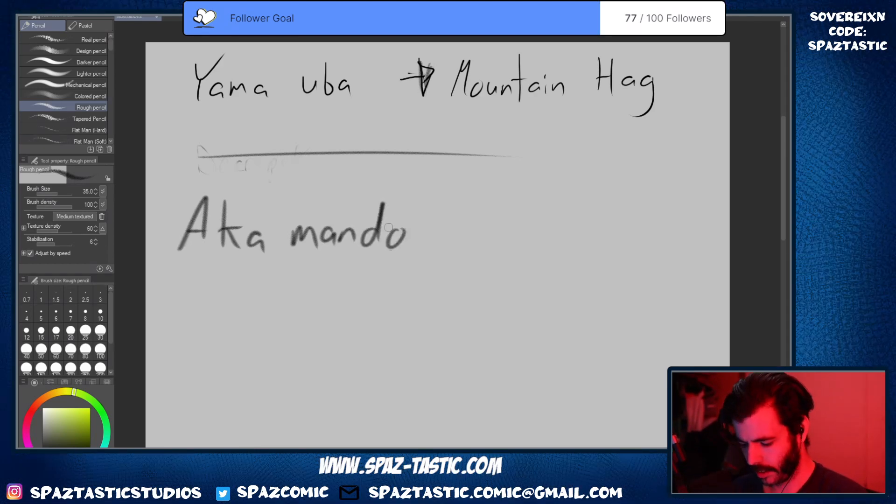
pyautogui.hotkey('ctrl', 'z')
pyautogui.hotkey('ctrl', 'z')
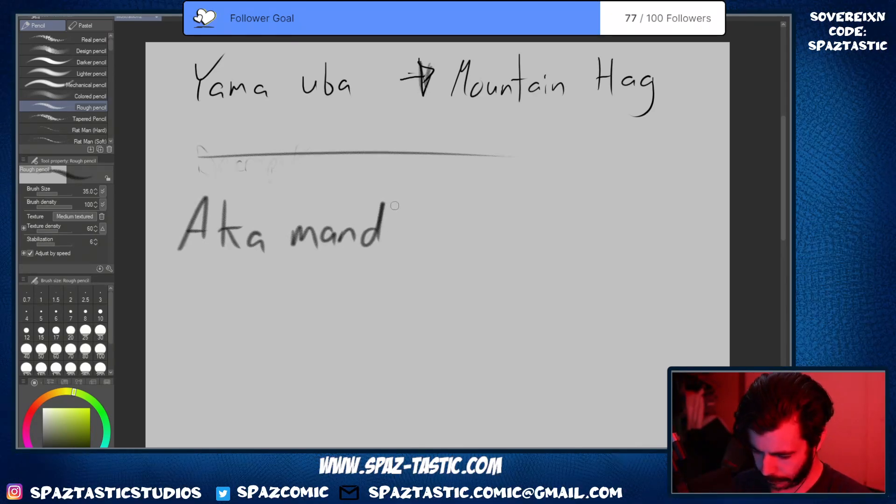
pyautogui.moveTo(375, 201)
pyautogui.mouseDown()
pyautogui.moveTo(370, 236)
pyautogui.moveTo(399, 221)
pyautogui.mouseUp()
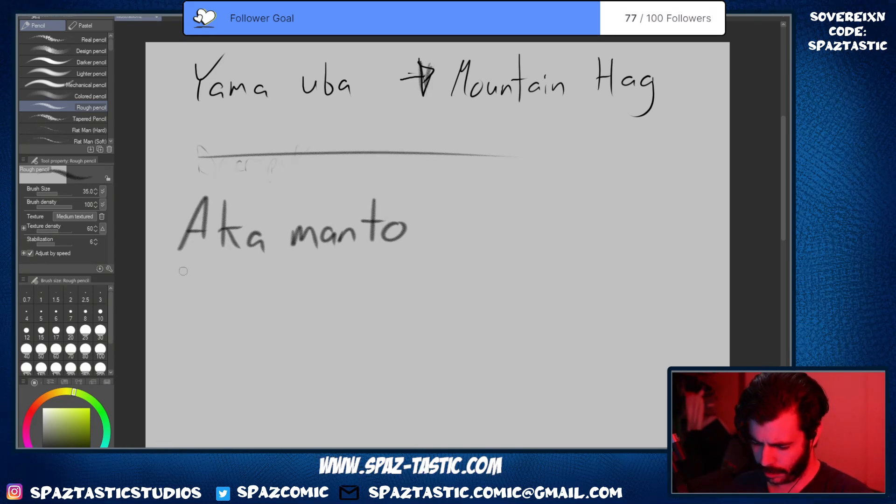
pyautogui.moveTo(159, 276); pyautogui.dragTo(327, 263)
# Draw a small right-pointing arrow after "Aka manto" and handwrite "Red Cape" behind it
pyautogui.moveTo(425, 227)
pyautogui.mouseDown()
pyautogui.moveTo(451, 227)
pyautogui.moveTo(447, 239)
pyautogui.mouseUp()
pyautogui.moveTo(443, 208); pyautogui.dragTo(446, 237)
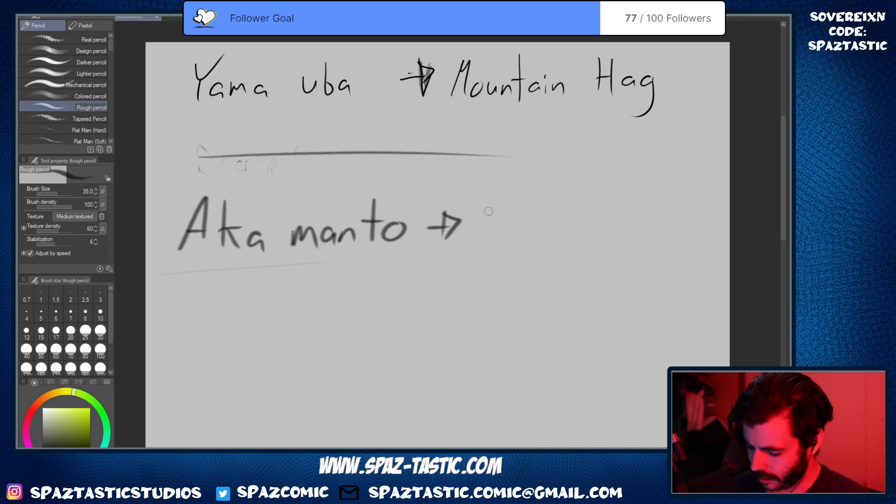
pyautogui.moveTo(486, 187)
pyautogui.mouseDown()
pyautogui.moveTo(487, 235)
pyautogui.moveTo(504, 228)
pyautogui.mouseUp()
pyautogui.moveTo(512, 219)
pyautogui.mouseDown()
pyautogui.moveTo(519, 216)
pyautogui.moveTo(523, 234)
pyautogui.mouseUp()
pyautogui.moveTo(532, 231)
pyautogui.mouseDown()
pyautogui.moveTo(555, 213)
pyautogui.moveTo(557, 230)
pyautogui.mouseUp()
pyautogui.moveTo(560, 186); pyautogui.dragTo(558, 234)
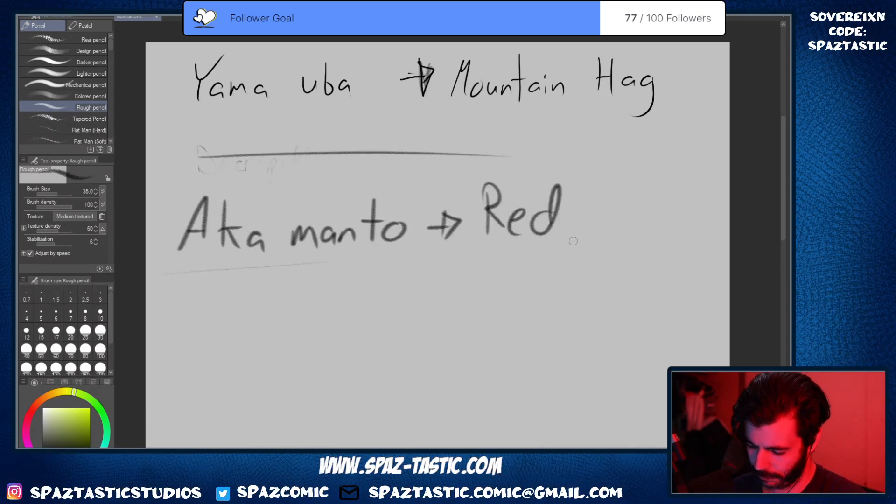
pyautogui.moveTo(557, 205); pyautogui.dragTo(554, 244)
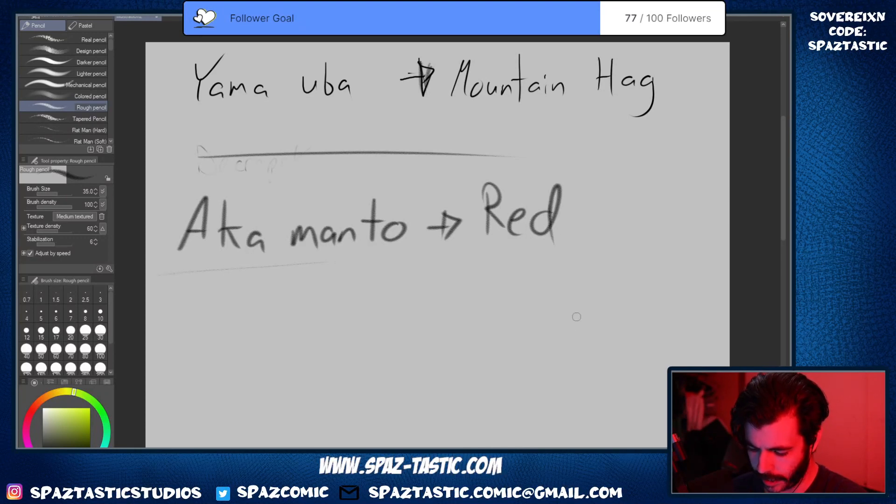
pyautogui.moveTo(611, 189)
pyautogui.mouseDown()
pyautogui.moveTo(608, 232)
pyautogui.moveTo(628, 232)
pyautogui.mouseUp()
pyautogui.moveTo(635, 216)
pyautogui.mouseDown()
pyautogui.moveTo(634, 259)
pyautogui.moveTo(638, 236)
pyautogui.moveTo(672, 232)
pyautogui.mouseUp()
pyautogui.scroll(-1, 554, 325)
pyautogui.scroll(1, 554, 326)
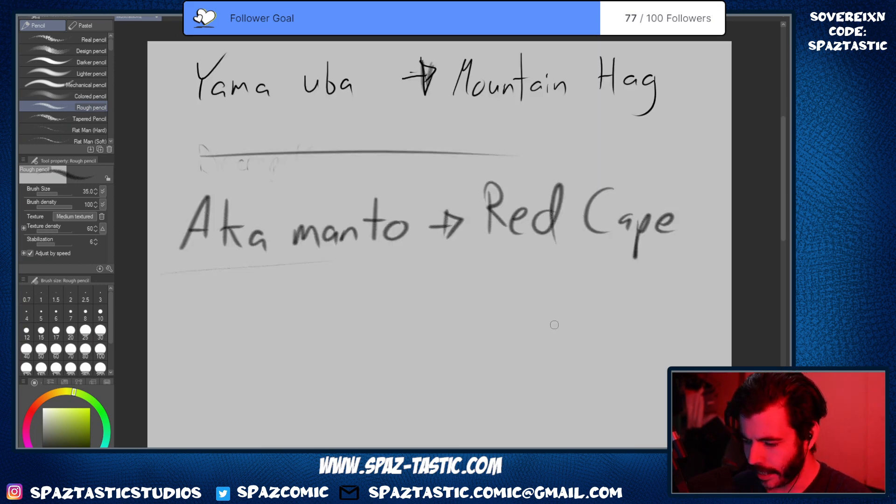
# Try a long divider stroke below the "Aka manto" line and erase it
pyautogui.press('space')
pyautogui.moveTo(543, 370); pyautogui.dragTo(544, 328)
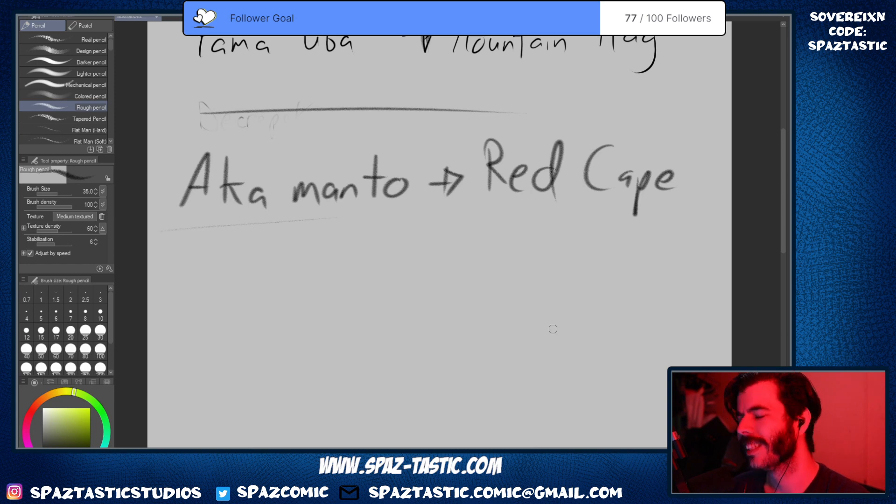
pyautogui.press('space')
pyautogui.moveTo(551, 301)
pyautogui.mouseDown()
pyautogui.moveTo(550, 345)
pyautogui.moveTo(546, 331)
pyautogui.mouseUp()
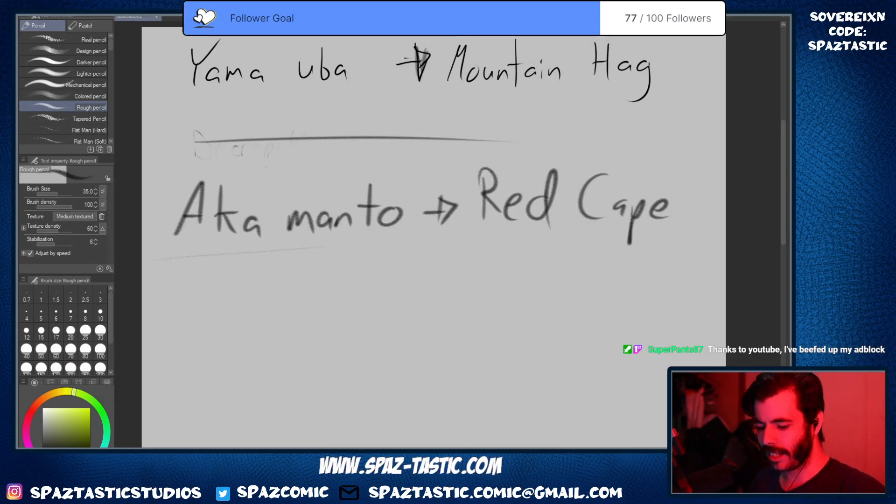
pyautogui.moveTo(491, 297)
pyautogui.mouseDown()
pyautogui.moveTo(501, 310)
pyautogui.moveTo(557, 315)
pyautogui.mouseUp()
pyautogui.hotkey('ctrl', 'z')
pyautogui.scroll(-3, 556, 317)
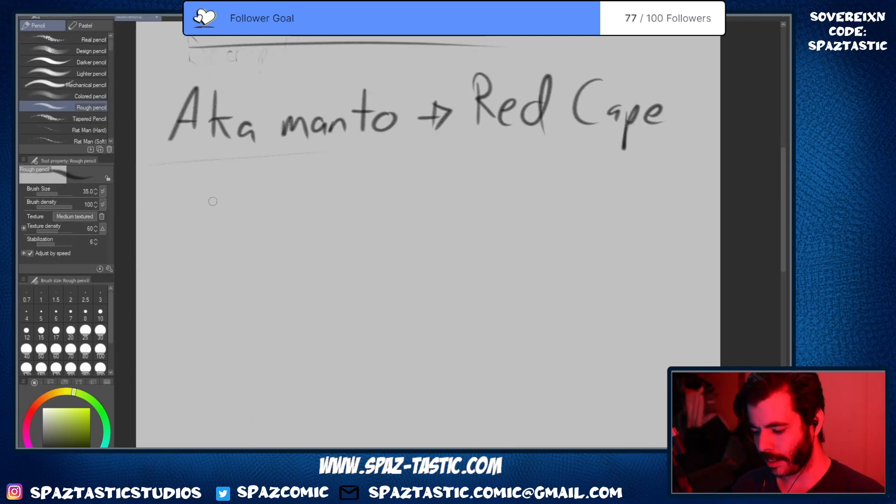
pyautogui.moveTo(206, 199); pyautogui.dragTo(507, 176)
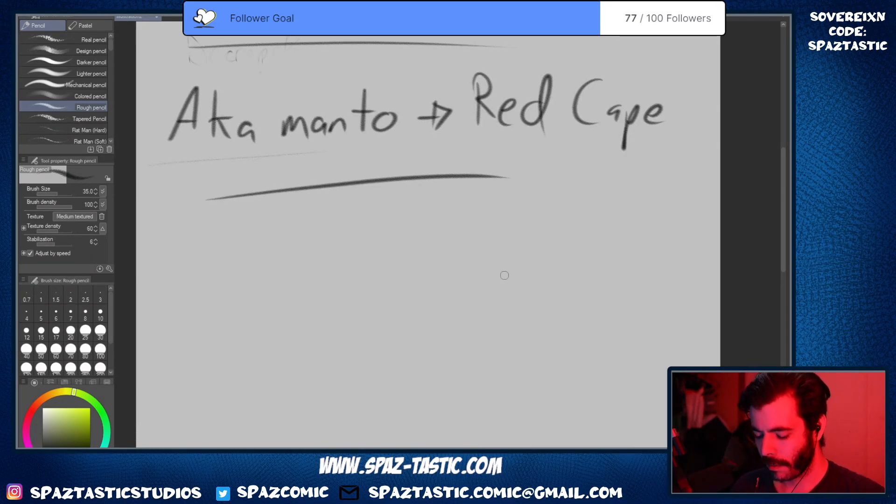
pyautogui.press('e')
pyautogui.moveTo(502, 178)
pyautogui.mouseDown()
pyautogui.moveTo(483, 175)
pyautogui.moveTo(257, 197)
pyautogui.moveTo(415, 175)
pyautogui.moveTo(258, 202)
pyautogui.mouseUp()
pyautogui.press('p')
# Handwrite the smaller note "Cloaked figure" directly below "Aka manto"
pyautogui.press('space')
pyautogui.moveTo(436, 318); pyautogui.dragTo(458, 348)
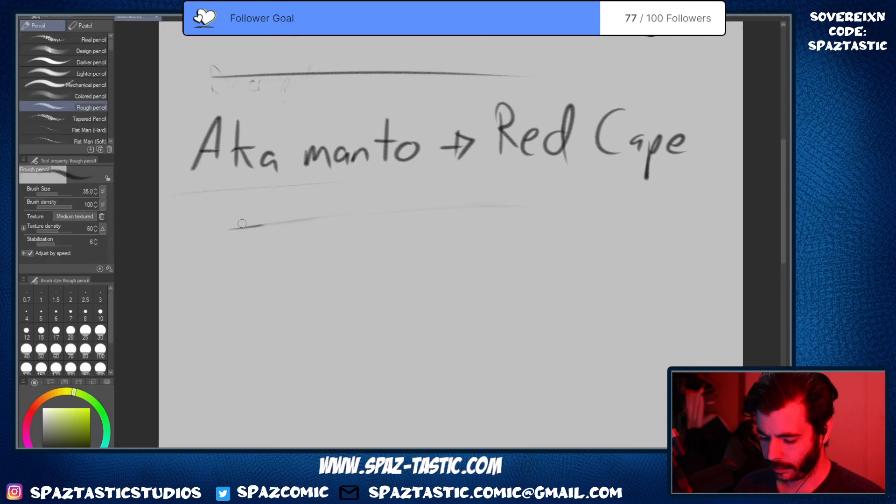
pyautogui.moveTo(207, 201)
pyautogui.mouseDown()
pyautogui.moveTo(208, 220)
pyautogui.moveTo(237, 214)
pyautogui.mouseUp()
pyautogui.moveTo(242, 195)
pyautogui.mouseDown()
pyautogui.moveTo(240, 215)
pyautogui.moveTo(266, 208)
pyautogui.mouseUp()
pyautogui.moveTo(271, 189); pyautogui.dragTo(267, 218)
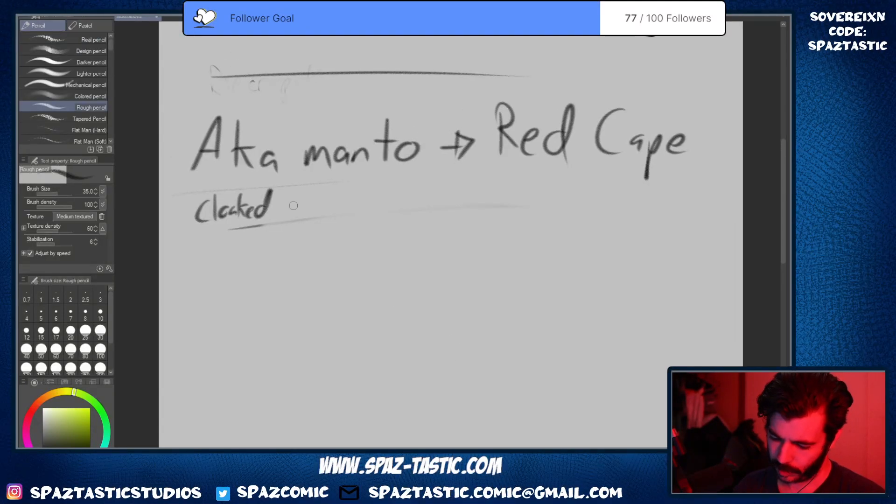
pyautogui.moveTo(308, 192)
pyautogui.mouseDown()
pyautogui.moveTo(296, 196)
pyautogui.moveTo(297, 214)
pyautogui.mouseUp()
pyautogui.moveTo(289, 206)
pyautogui.mouseDown()
pyautogui.moveTo(316, 203)
pyautogui.moveTo(317, 213)
pyautogui.mouseUp()
pyautogui.click(315, 196)
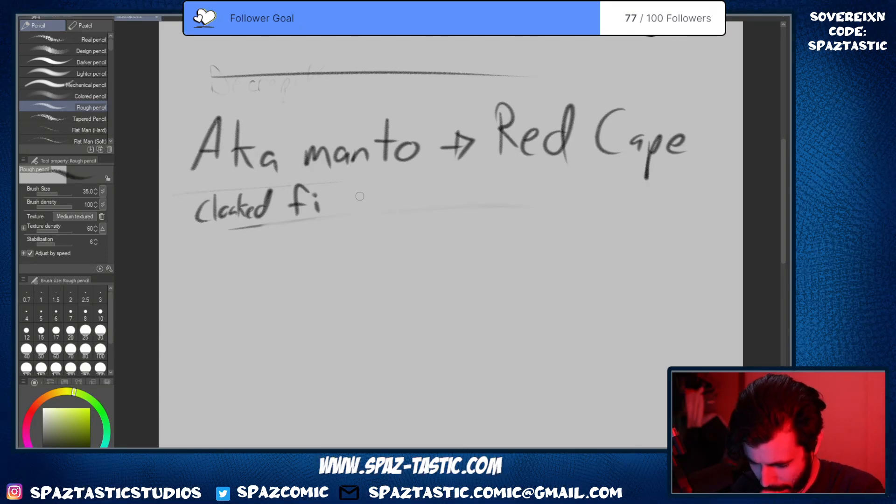
pyautogui.moveTo(331, 203)
pyautogui.mouseDown()
pyautogui.moveTo(327, 222)
pyautogui.moveTo(358, 198)
pyautogui.mouseUp()
pyautogui.moveTo(358, 207); pyautogui.dragTo(366, 212)
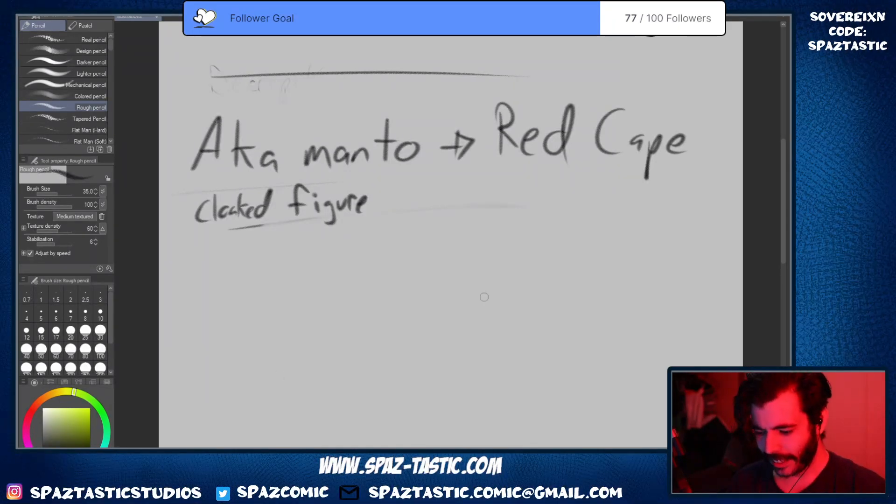
# Handwrite the note "Two cloths" on a new line below "Cloaked figure"
pyautogui.moveTo(241, 251); pyautogui.dragTo(242, 285)
pyautogui.moveTo(223, 253)
pyautogui.mouseDown()
pyautogui.moveTo(241, 283)
pyautogui.moveTo(250, 249)
pyautogui.moveTo(260, 276)
pyautogui.moveTo(275, 271)
pyautogui.moveTo(284, 280)
pyautogui.moveTo(280, 260)
pyautogui.moveTo(334, 277)
pyautogui.mouseUp()
pyautogui.moveTo(342, 241)
pyautogui.mouseDown()
pyautogui.moveTo(344, 278)
pyautogui.moveTo(359, 267)
pyautogui.moveTo(371, 279)
pyautogui.mouseUp()
pyautogui.moveTo(360, 260)
pyautogui.mouseDown()
pyautogui.moveTo(376, 258)
pyautogui.moveTo(391, 279)
pyautogui.mouseUp()
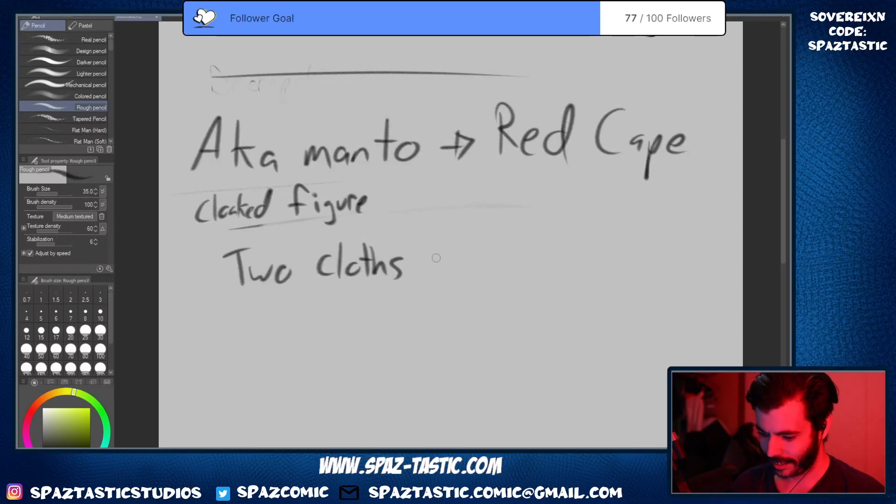
# Draw two branching lines after "Two cloths" and handwrite "Red" at the upper branch and "Black" at the lower one
pyautogui.moveTo(427, 262); pyautogui.dragTo(453, 248)
pyautogui.moveTo(468, 212)
pyautogui.mouseDown()
pyautogui.moveTo(467, 237)
pyautogui.moveTo(484, 238)
pyautogui.mouseUp()
pyautogui.moveTo(487, 227)
pyautogui.mouseDown()
pyautogui.moveTo(495, 223)
pyautogui.moveTo(497, 236)
pyautogui.mouseUp()
pyautogui.moveTo(501, 227); pyautogui.dragTo(518, 235)
pyautogui.moveTo(424, 278); pyautogui.dragTo(459, 297)
pyautogui.moveTo(460, 266)
pyautogui.mouseDown()
pyautogui.moveTo(460, 297)
pyautogui.moveTo(476, 295)
pyautogui.mouseUp()
pyautogui.moveTo(495, 280); pyautogui.dragTo(498, 286)
pyautogui.moveTo(511, 274)
pyautogui.mouseDown()
pyautogui.moveTo(508, 286)
pyautogui.moveTo(537, 291)
pyautogui.moveTo(501, 318)
pyautogui.mouseUp()
# Add a short dash after the "Red" branch and handwrite "Skinned" behind it
pyautogui.press('space')
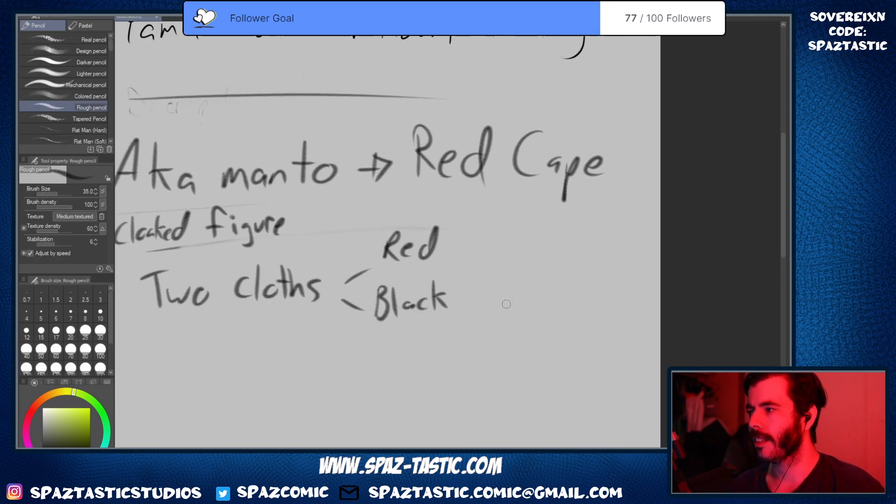
pyautogui.press('space')
pyautogui.moveTo(511, 316); pyautogui.dragTo(451, 276)
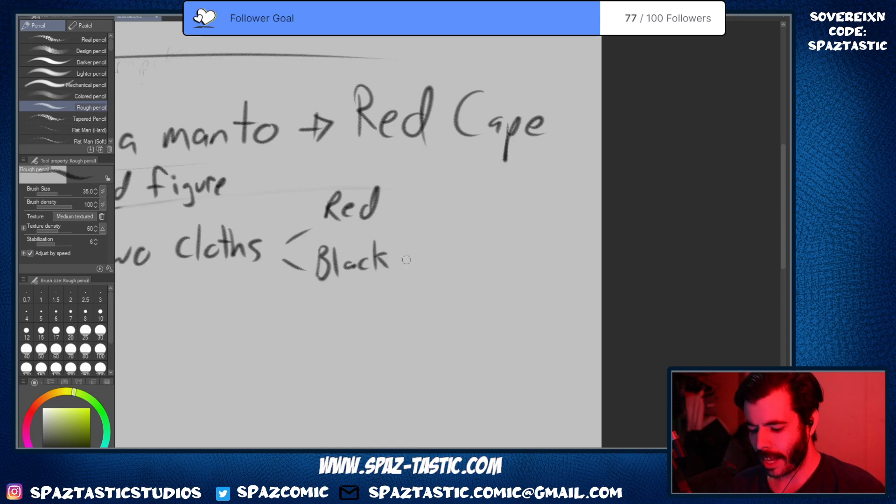
pyautogui.moveTo(417, 197); pyautogui.dragTo(404, 205)
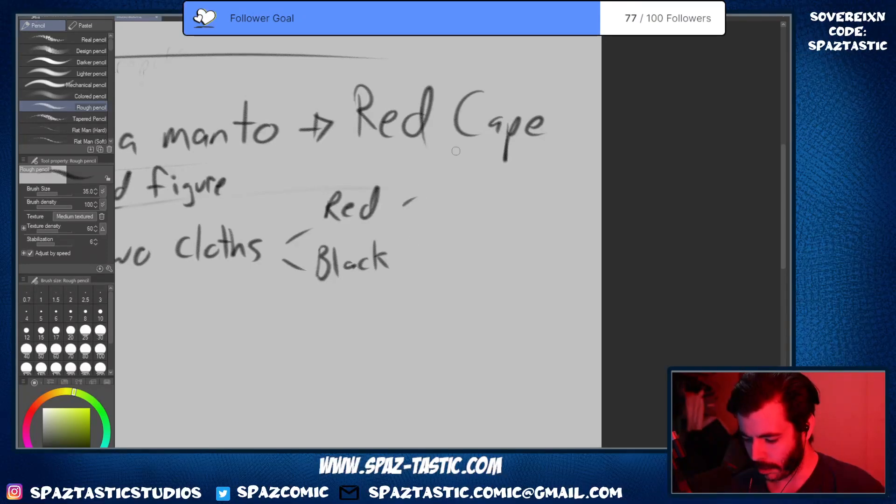
pyautogui.moveTo(447, 180)
pyautogui.mouseDown()
pyautogui.moveTo(443, 198)
pyautogui.moveTo(467, 204)
pyautogui.mouseUp()
pyautogui.moveTo(476, 193)
pyautogui.mouseDown()
pyautogui.moveTo(478, 206)
pyautogui.moveTo(529, 203)
pyautogui.mouseUp()
pyautogui.moveTo(546, 196); pyautogui.dragTo(537, 203)
# Add a short dash after the "Black" branch and handwrite "S T H" behind it
pyautogui.moveTo(410, 255)
pyautogui.mouseDown()
pyautogui.moveTo(443, 244)
pyautogui.moveTo(433, 268)
pyautogui.mouseUp()
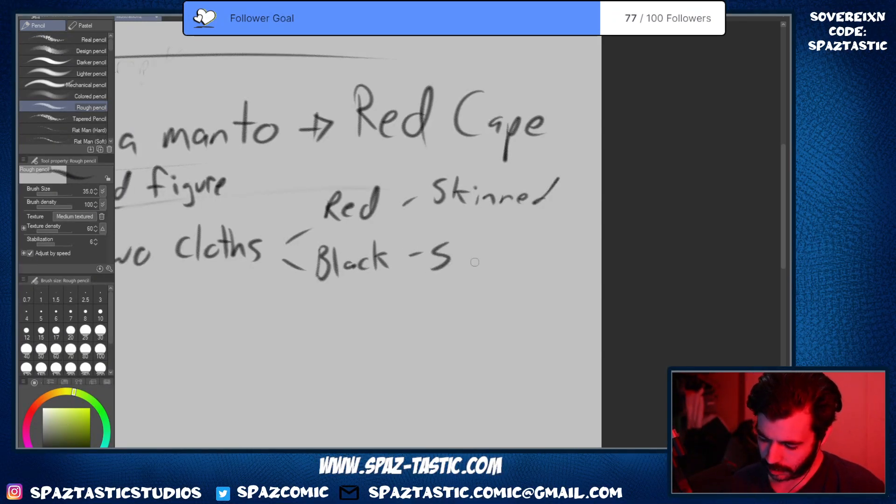
pyautogui.moveTo(479, 240)
pyautogui.mouseDown()
pyautogui.moveTo(481, 268)
pyautogui.moveTo(494, 238)
pyautogui.moveTo(515, 269)
pyautogui.mouseUp()
pyautogui.moveTo(510, 257); pyautogui.dragTo(528, 254)
pyautogui.moveTo(538, 240)
pyautogui.mouseDown()
pyautogui.moveTo(536, 360)
pyautogui.moveTo(545, 348)
pyautogui.mouseUp()
pyautogui.scroll(-4, 555, 262)
pyautogui.scroll(3, 519, 321)
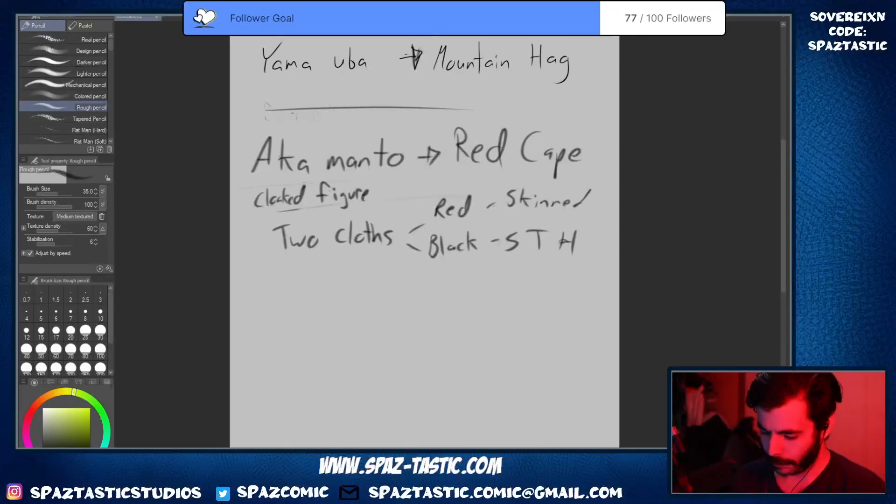
# Handwrite "- mask" after "Cloaked figure" and draw a long horizontal divider line below the Aka manto notes
pyautogui.moveTo(396, 193)
pyautogui.mouseDown()
pyautogui.moveTo(403, 184)
pyautogui.moveTo(442, 191)
pyautogui.mouseUp()
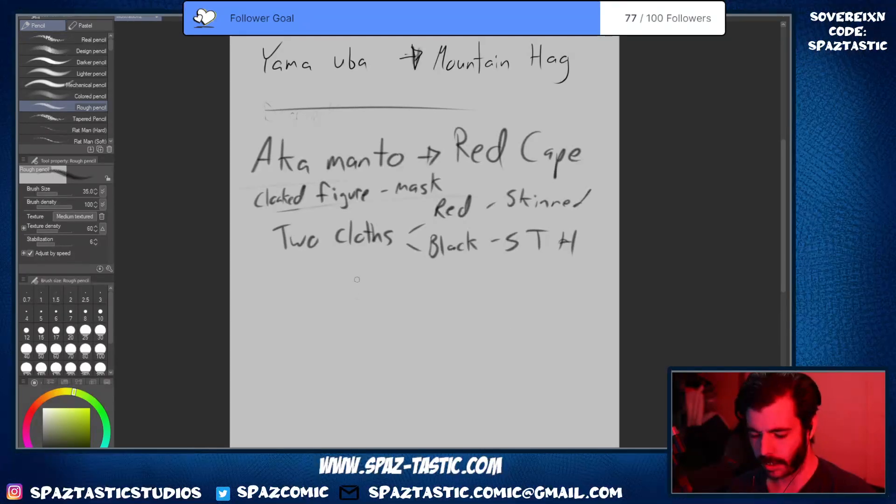
pyautogui.moveTo(284, 293); pyautogui.dragTo(516, 281)
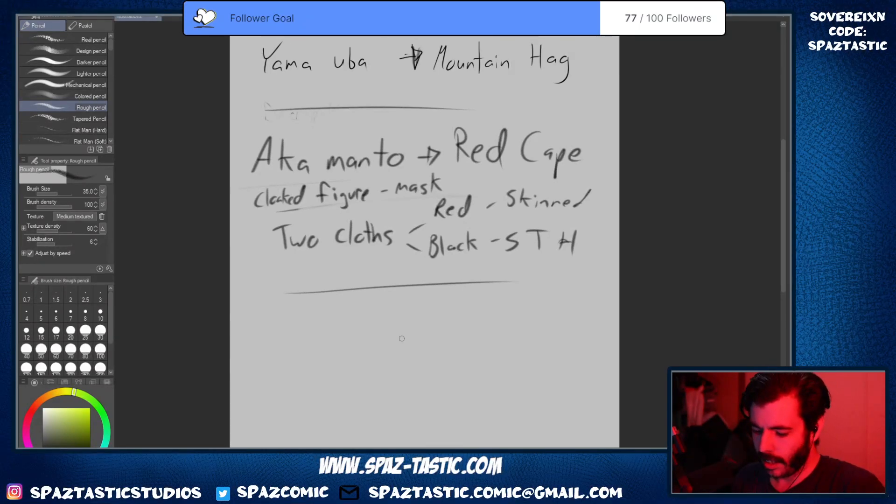
# Erase the stray marks around the starting end of the divider line above "Aka manto"
pyautogui.press('e')
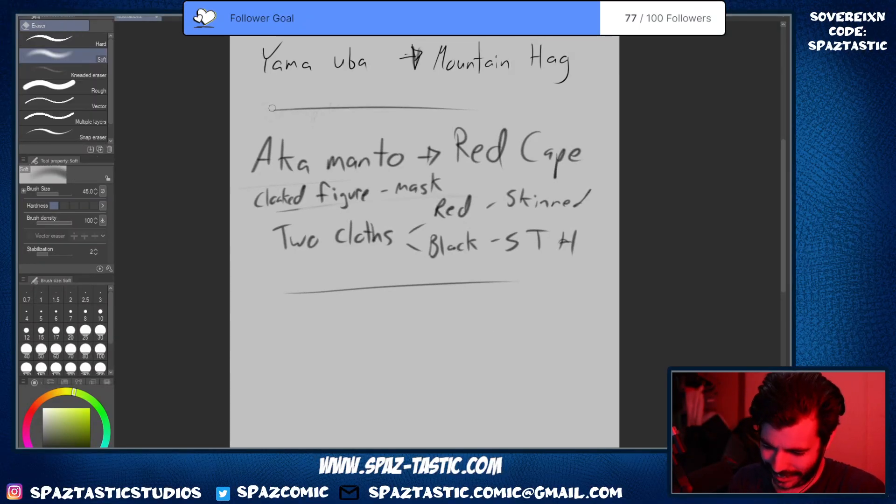
pyautogui.press('p')
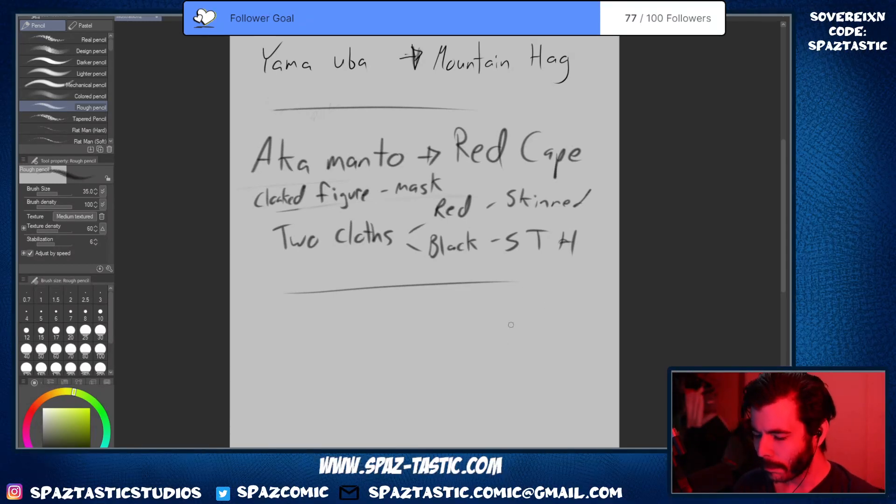
# Handwrite the title "Funa yure" below the lower divider line, erasing the surplus stroke so the third letter reads as "n"
pyautogui.moveTo(502, 349); pyautogui.dragTo(491, 298)
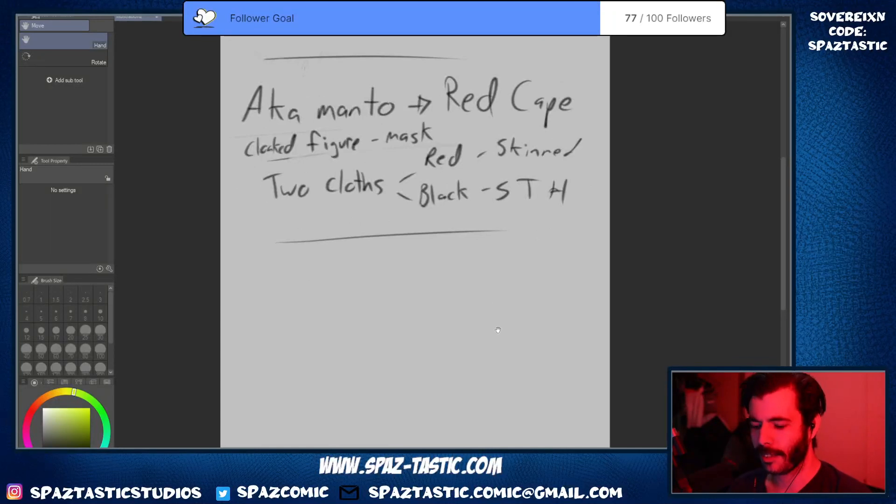
pyautogui.moveTo(498, 330)
pyautogui.mouseDown()
pyautogui.moveTo(498, 386)
pyautogui.moveTo(486, 300)
pyautogui.moveTo(482, 365)
pyautogui.moveTo(487, 344)
pyautogui.mouseUp()
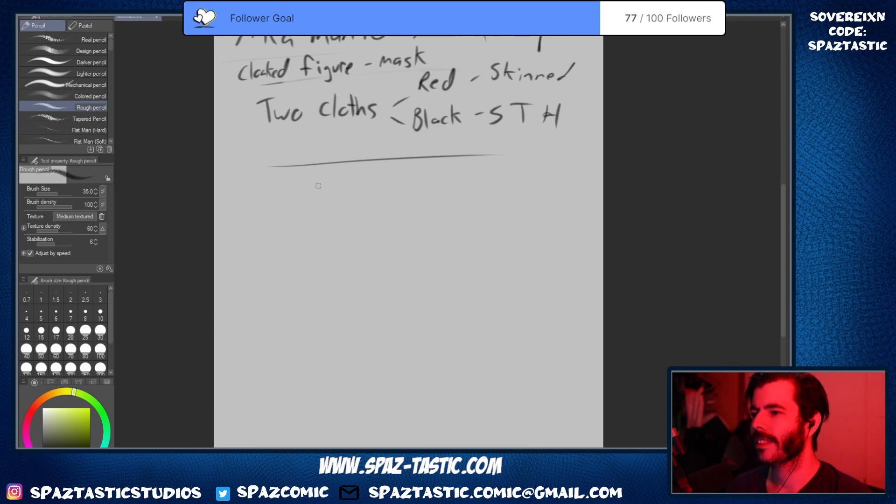
pyautogui.moveTo(419, 168)
pyautogui.mouseDown()
pyautogui.moveTo(430, 349)
pyautogui.moveTo(426, 333)
pyautogui.mouseUp()
pyautogui.moveTo(464, 381); pyautogui.dragTo(455, 266)
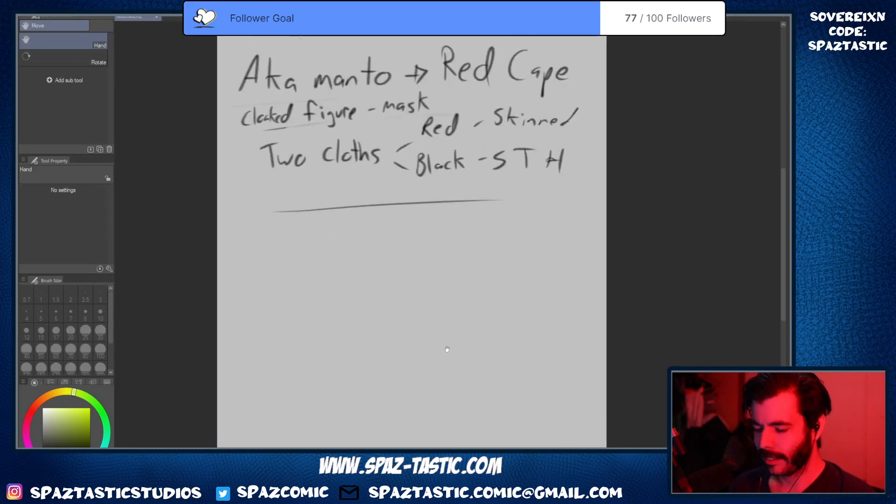
pyautogui.moveTo(452, 366); pyautogui.dragTo(452, 312)
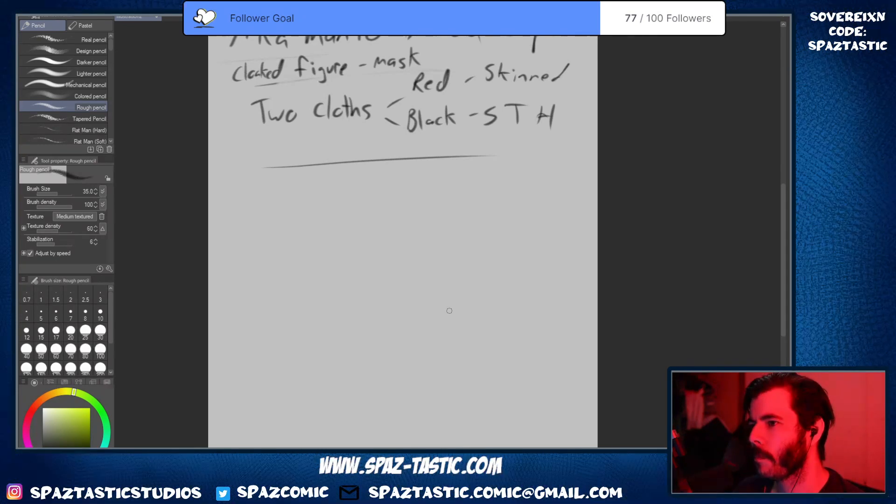
pyautogui.moveTo(230, 186); pyautogui.dragTo(232, 214)
pyautogui.moveTo(230, 187); pyautogui.dragTo(247, 200)
pyautogui.moveTo(241, 200)
pyautogui.mouseDown()
pyautogui.moveTo(282, 213)
pyautogui.moveTo(312, 202)
pyautogui.moveTo(299, 219)
pyautogui.moveTo(329, 199)
pyautogui.moveTo(346, 193)
pyautogui.moveTo(349, 201)
pyautogui.mouseUp()
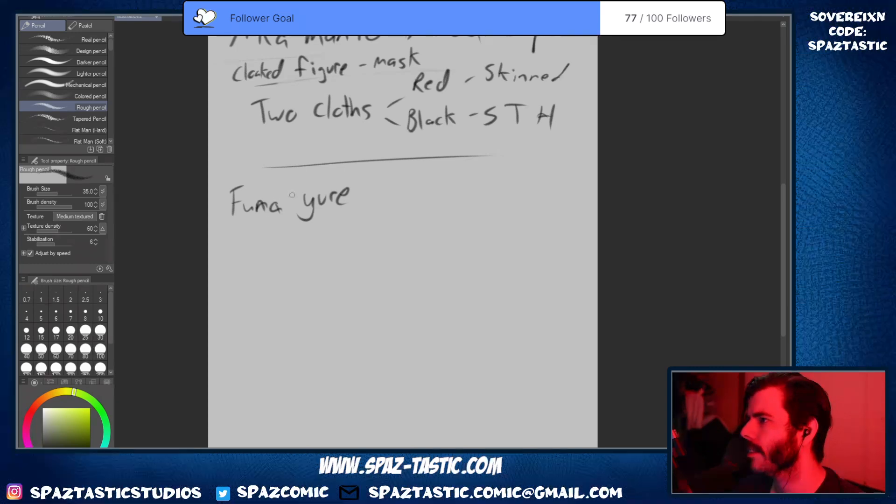
pyautogui.press('e')
pyautogui.moveTo(261, 202)
pyautogui.mouseDown()
pyautogui.moveTo(276, 220)
pyautogui.moveTo(279, 206)
pyautogui.moveTo(259, 203)
pyautogui.moveTo(277, 204)
pyautogui.moveTo(280, 213)
pyautogui.moveTo(257, 213)
pyautogui.mouseUp()
pyautogui.press('p')
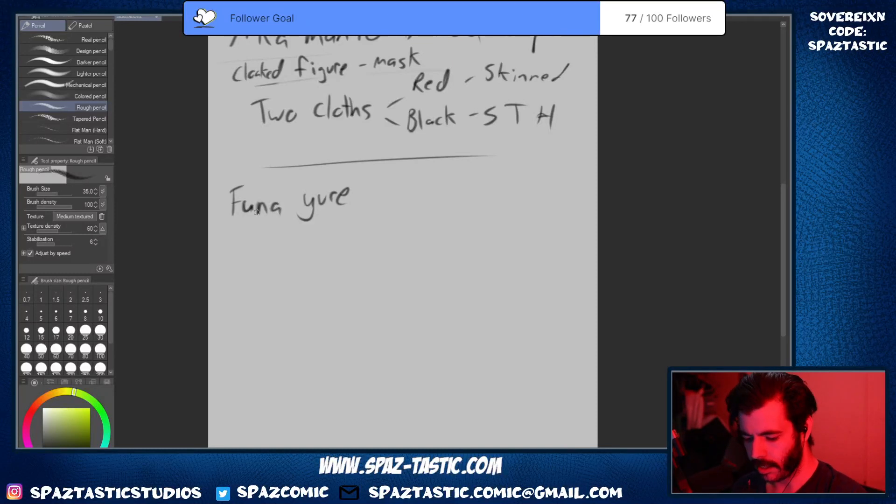
# Handwrite the translation "Boat Spirit" on the same line as "Funa yure", redoing the first strokes of "Spirit"
pyautogui.moveTo(439, 171)
pyautogui.mouseDown()
pyautogui.moveTo(439, 198)
pyautogui.moveTo(458, 187)
pyautogui.moveTo(476, 196)
pyautogui.mouseUp()
pyautogui.moveTo(479, 173); pyautogui.dragTo(481, 196)
pyautogui.moveTo(475, 187); pyautogui.dragTo(486, 185)
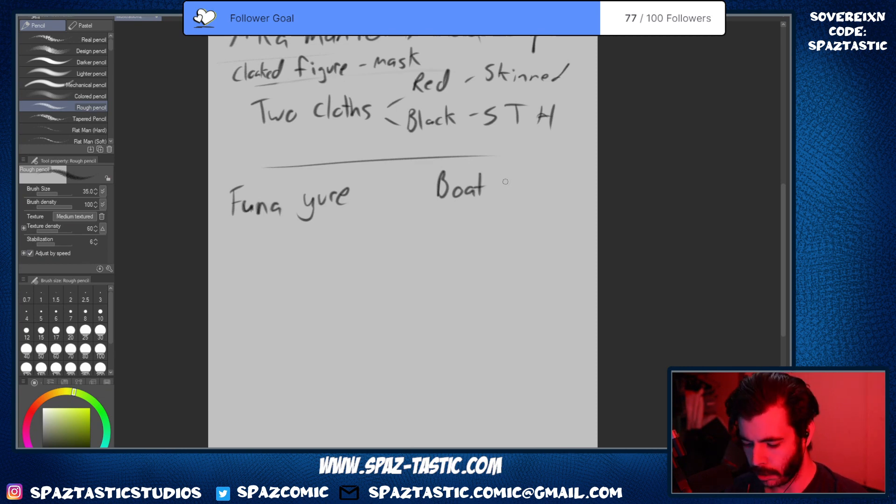
pyautogui.moveTo(516, 177)
pyautogui.mouseDown()
pyautogui.moveTo(529, 192)
pyautogui.moveTo(509, 177)
pyautogui.moveTo(506, 199)
pyautogui.mouseUp()
pyautogui.hotkey('ctrl', 'z')
pyautogui.hotkey('ctrl', 'z')
pyautogui.hotkey('ctrl', 'z')
pyautogui.moveTo(518, 187); pyautogui.dragTo(518, 205)
pyautogui.moveTo(520, 189); pyautogui.dragTo(550, 179)
pyautogui.moveTo(556, 179); pyautogui.dragTo(562, 199)
pyautogui.moveTo(559, 184); pyautogui.dragTo(578, 181)
# Handwrite the note "Kinda like sirens" below "Funa yure" and add a short slanted branch stroke behind it
pyautogui.scroll(-3, 526, 331)
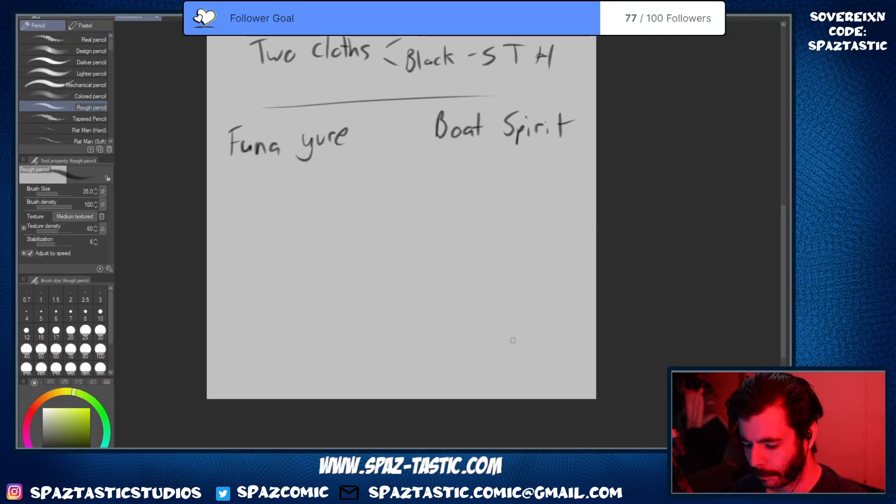
pyautogui.moveTo(220, 176)
pyautogui.mouseDown()
pyautogui.moveTo(219, 202)
pyautogui.moveTo(233, 199)
pyautogui.mouseUp()
pyautogui.click(232, 184)
pyautogui.moveTo(236, 192)
pyautogui.mouseDown()
pyautogui.moveTo(244, 198)
pyautogui.moveTo(251, 180)
pyautogui.moveTo(279, 199)
pyautogui.mouseUp()
pyautogui.moveTo(285, 189); pyautogui.dragTo(292, 198)
pyautogui.moveTo(300, 186)
pyautogui.mouseDown()
pyautogui.moveTo(301, 198)
pyautogui.moveTo(345, 192)
pyautogui.mouseUp()
pyautogui.click(342, 175)
pyautogui.moveTo(348, 191); pyautogui.dragTo(393, 184)
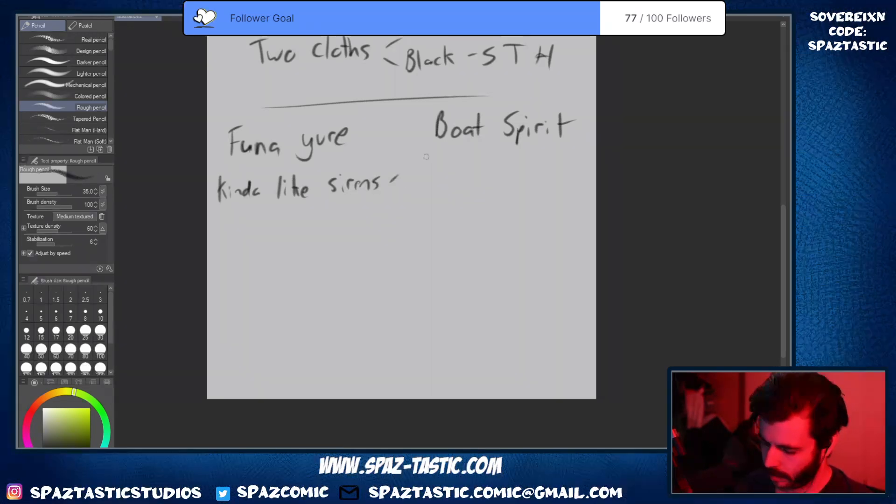
# Handwrite "want" below "Boat Spirit", at the end of the branch stroke
pyautogui.moveTo(410, 155); pyautogui.dragTo(454, 165)
pyautogui.moveTo(449, 155); pyautogui.dragTo(461, 152)
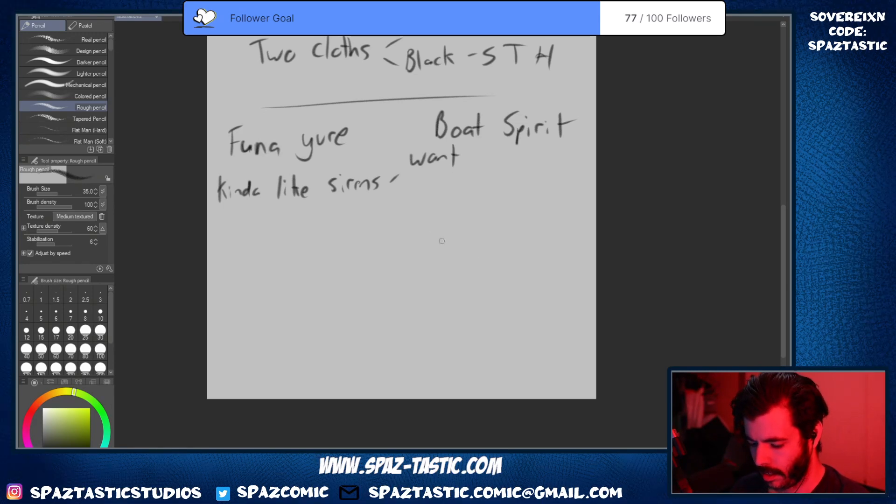
pyautogui.hotkey('ctrl', 'z')
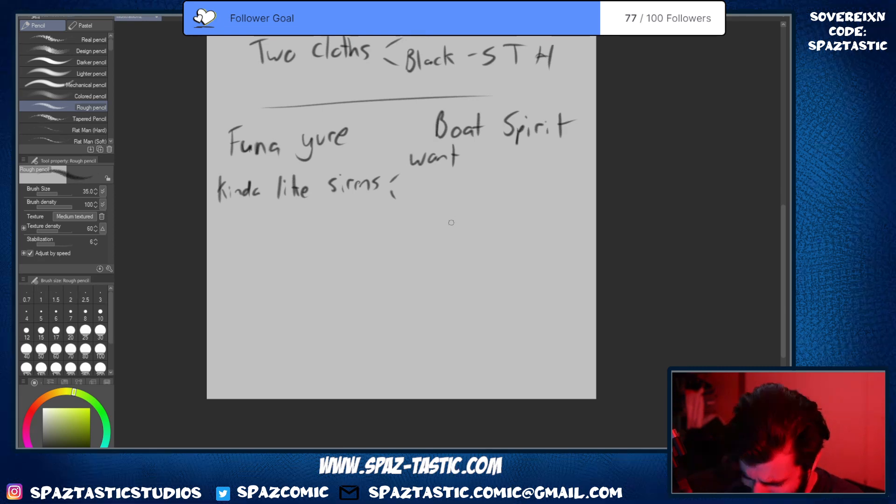
# Handwrite the note "fill boat with ladle bucket" on a new line below "Kinda like sirens"
pyautogui.moveTo(217, 219)
pyautogui.mouseDown()
pyautogui.moveTo(220, 236)
pyautogui.moveTo(236, 234)
pyautogui.mouseUp()
pyautogui.hotkey('ctrl', 'z')
pyautogui.moveTo(243, 218); pyautogui.dragTo(242, 233)
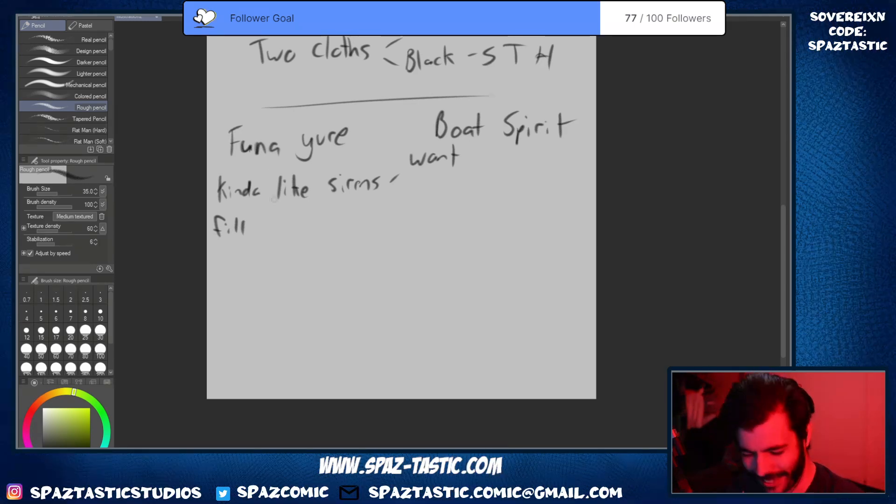
pyautogui.moveTo(264, 215)
pyautogui.mouseDown()
pyautogui.moveTo(272, 231)
pyautogui.moveTo(319, 219)
pyautogui.moveTo(338, 225)
pyautogui.mouseUp()
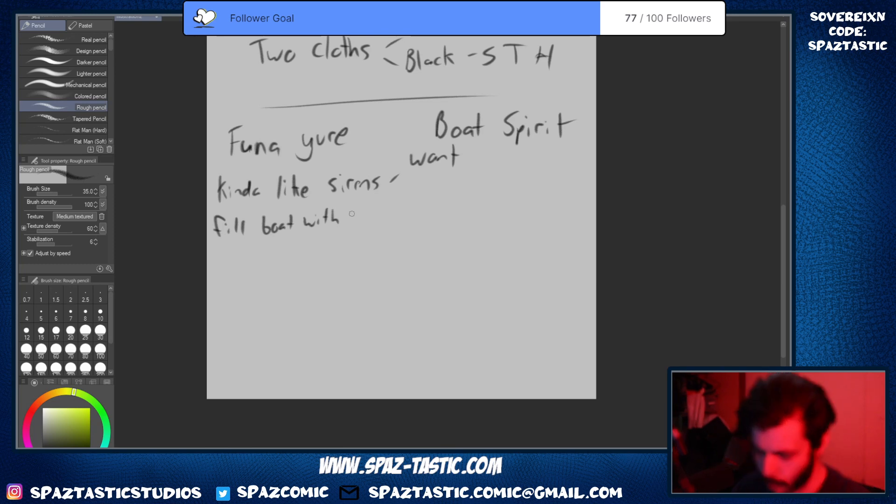
pyautogui.moveTo(355, 207)
pyautogui.mouseDown()
pyautogui.moveTo(370, 223)
pyautogui.moveTo(380, 207)
pyautogui.moveTo(405, 224)
pyautogui.moveTo(427, 222)
pyautogui.mouseUp()
pyautogui.moveTo(430, 200)
pyautogui.mouseDown()
pyautogui.moveTo(429, 224)
pyautogui.moveTo(443, 223)
pyautogui.mouseUp()
pyautogui.moveTo(440, 214); pyautogui.dragTo(452, 212)
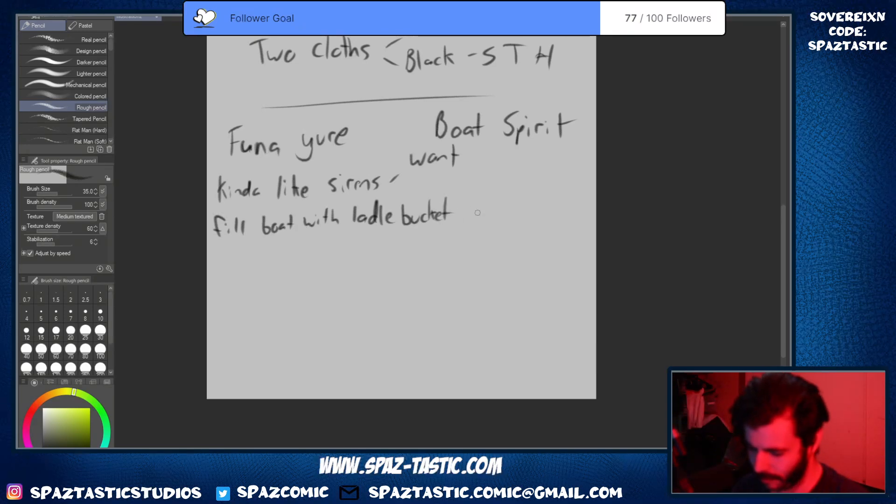
# Handwrite "to drown" after "want" to complete the note below "Boat Spirit"
pyautogui.moveTo(476, 146)
pyautogui.mouseDown()
pyautogui.moveTo(474, 168)
pyautogui.moveTo(481, 156)
pyautogui.mouseUp()
pyautogui.moveTo(489, 159)
pyautogui.mouseDown()
pyautogui.moveTo(517, 169)
pyautogui.moveTo(537, 158)
pyautogui.moveTo(558, 162)
pyautogui.mouseUp()
# Handwrite "half snake" and "half human" on two lines below "want to drown"
pyautogui.moveTo(489, 186)
pyautogui.mouseDown()
pyautogui.moveTo(488, 201)
pyautogui.moveTo(507, 201)
pyautogui.mouseUp()
pyautogui.moveTo(510, 186)
pyautogui.mouseDown()
pyautogui.moveTo(511, 201)
pyautogui.moveTo(523, 190)
pyautogui.moveTo(571, 198)
pyautogui.mouseUp()
pyautogui.moveTo(575, 178)
pyautogui.mouseDown()
pyautogui.moveTo(573, 200)
pyautogui.moveTo(589, 199)
pyautogui.mouseUp()
pyautogui.moveTo(489, 207)
pyautogui.mouseDown()
pyautogui.moveTo(487, 223)
pyautogui.moveTo(495, 223)
pyautogui.mouseUp()
pyautogui.moveTo(503, 215); pyautogui.dragTo(514, 223)
pyautogui.moveTo(511, 213); pyautogui.dragTo(587, 219)
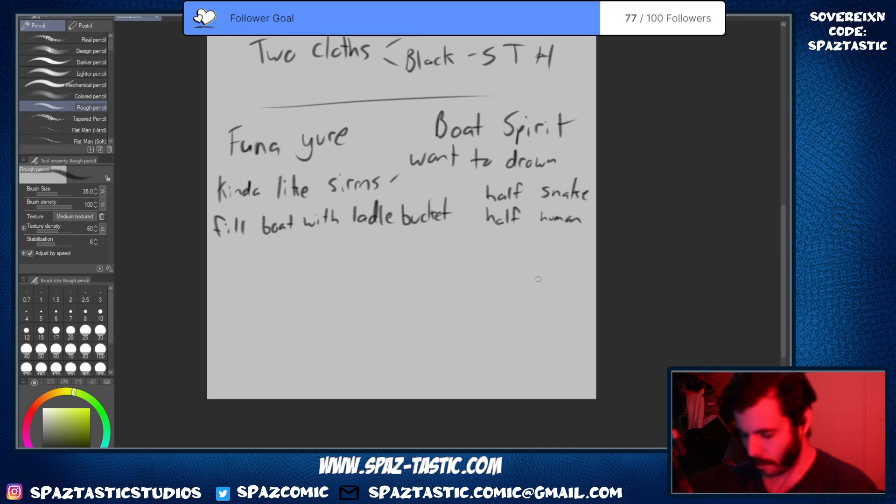
# Review the handwritten notes for Yama uba, Aka manto and Funa yure across the whole canvas
pyautogui.press('space')
pyautogui.moveTo(512, 315); pyautogui.dragTo(517, 284)
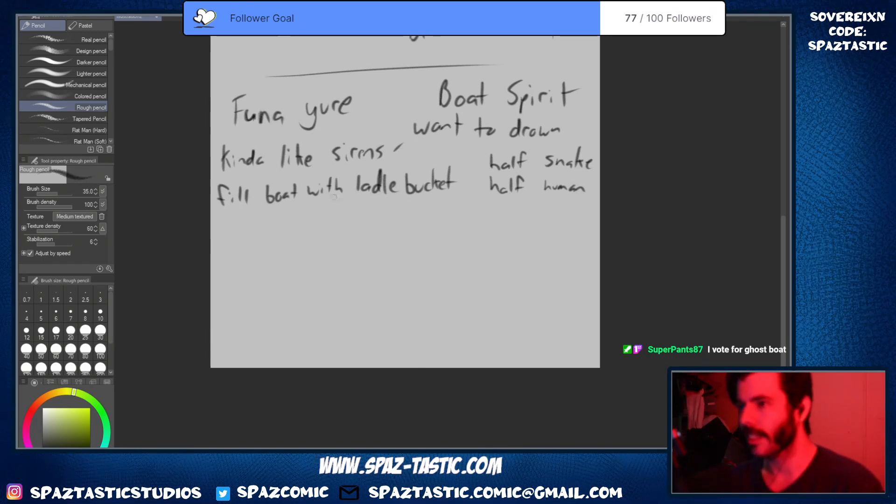
pyautogui.press('space')
pyautogui.moveTo(387, 277); pyautogui.dragTo(372, 462)
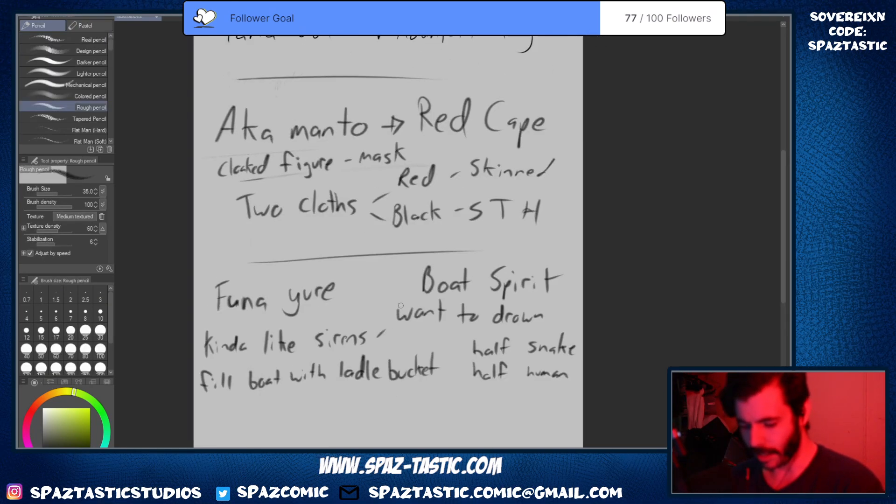
pyautogui.press('space')
pyautogui.moveTo(434, 199); pyautogui.dragTo(439, 330)
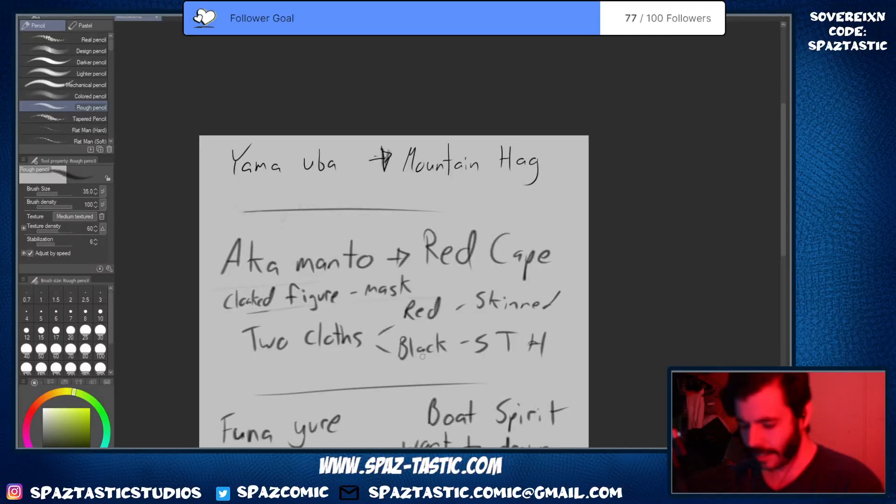
pyautogui.press('space')
pyautogui.moveTo(474, 312); pyautogui.dragTo(465, 235)
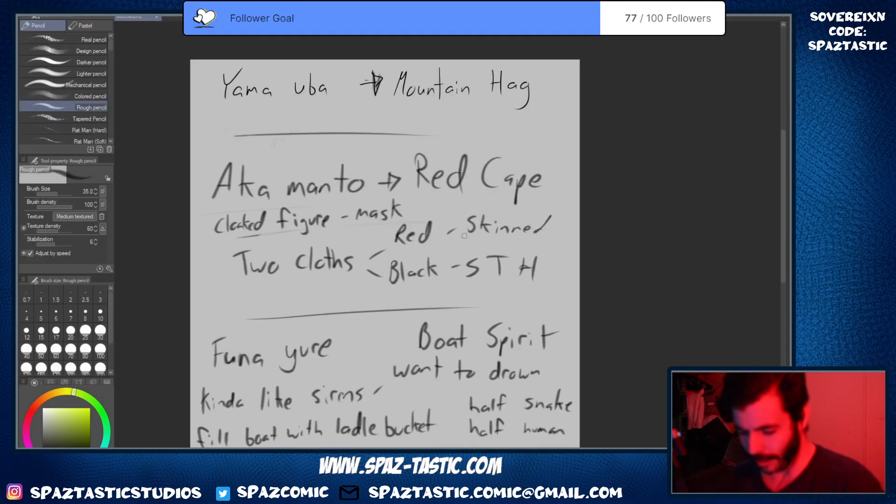
pyautogui.press('space')
pyautogui.moveTo(453, 357); pyautogui.dragTo(447, 285)
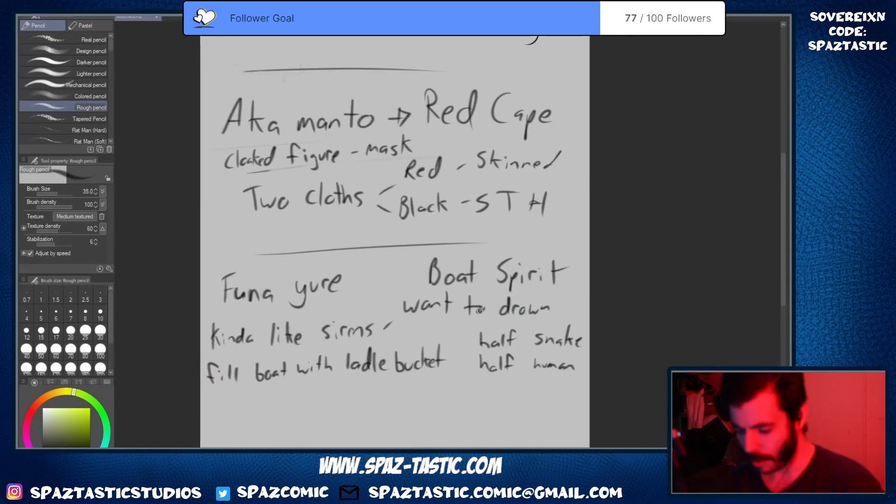
pyautogui.press('space')
pyautogui.moveTo(449, 237)
pyautogui.mouseDown()
pyautogui.moveTo(467, 356)
pyautogui.moveTo(457, 406)
pyautogui.moveTo(471, 303)
pyautogui.mouseUp()
pyautogui.press('space')
pyautogui.scroll(1, 453, 347)
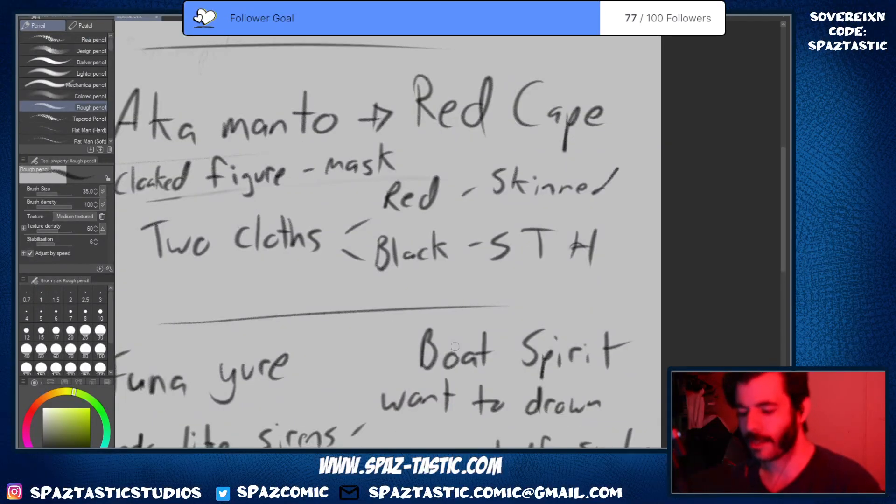
# Draw a long horizontal divider line below the note "fill boat with ladle bucket"
pyautogui.press('space')
pyautogui.moveTo(441, 380); pyautogui.dragTo(503, 236)
pyautogui.moveTo(497, 365)
pyautogui.mouseDown()
pyautogui.moveTo(493, 200)
pyautogui.moveTo(494, 257)
pyautogui.mouseUp()
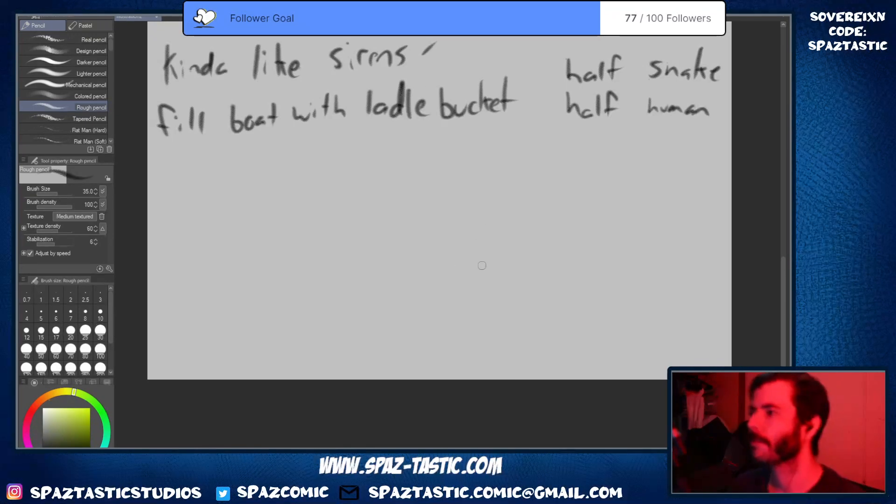
pyautogui.press('space')
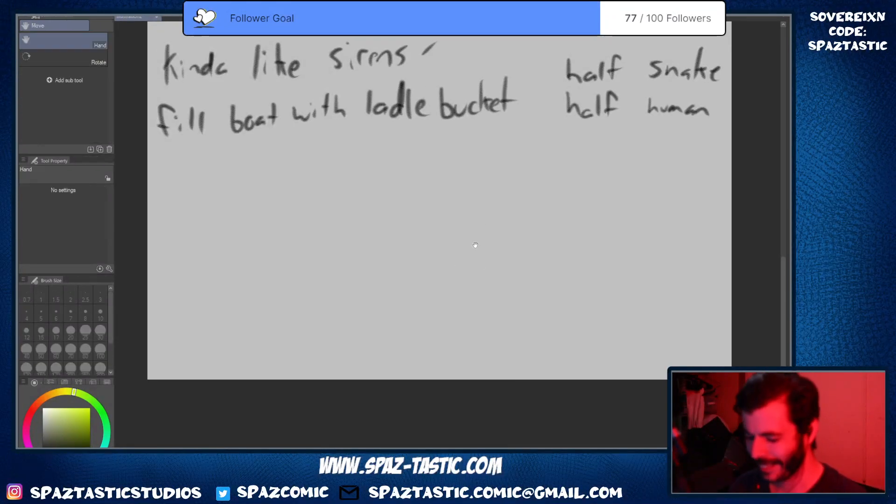
pyautogui.moveTo(474, 246)
pyautogui.mouseDown()
pyautogui.moveTo(478, 268)
pyautogui.moveTo(481, 247)
pyautogui.mouseUp()
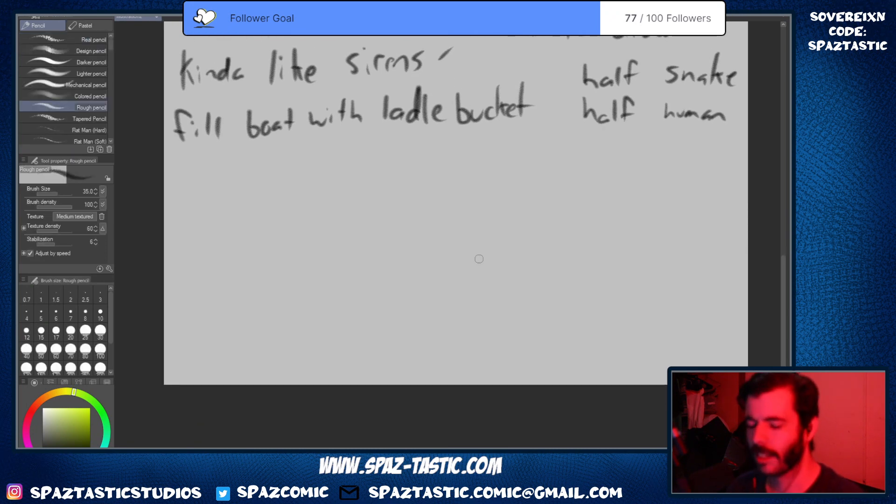
pyautogui.moveTo(276, 156); pyautogui.dragTo(522, 144)
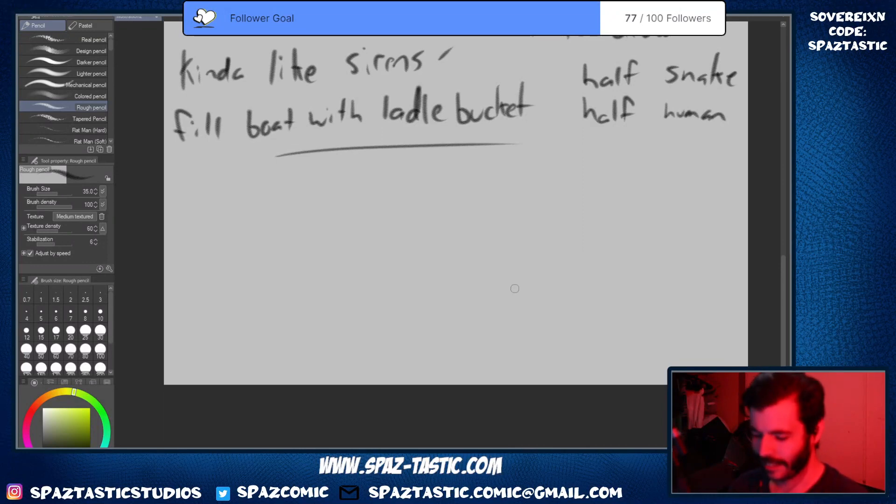
pyautogui.press('space')
pyautogui.moveTo(510, 261); pyautogui.dragTo(492, 278)
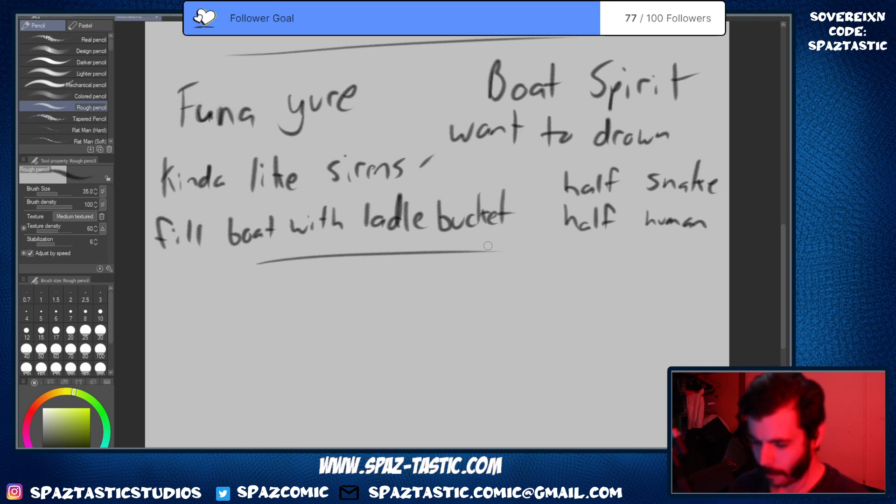
pyautogui.press('space')
pyautogui.moveTo(512, 344)
pyautogui.mouseDown()
pyautogui.moveTo(503, 326)
pyautogui.moveTo(488, 343)
pyautogui.moveTo(497, 343)
pyautogui.mouseUp()
pyautogui.press('space')
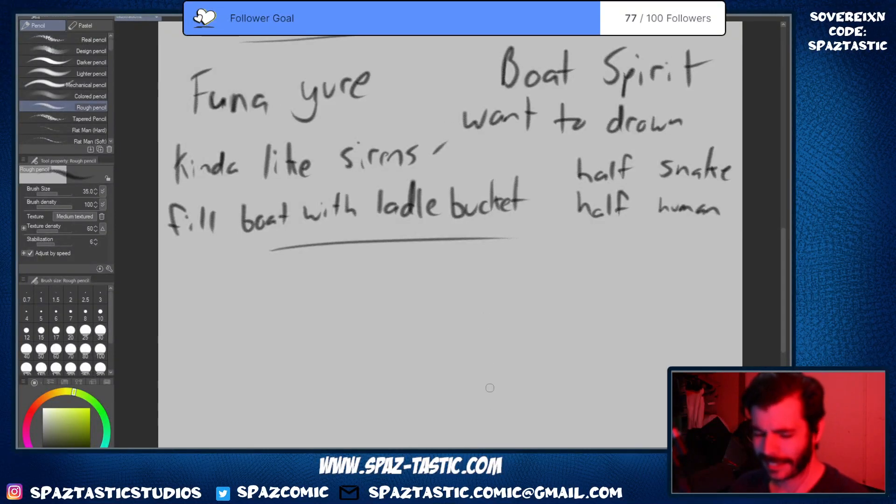
pyautogui.press('space')
pyautogui.moveTo(486, 346); pyautogui.dragTo(467, 342)
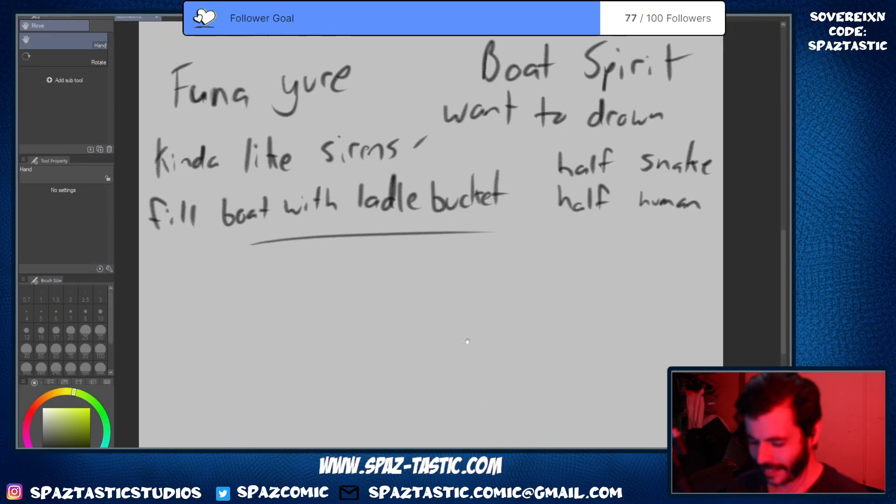
pyautogui.moveTo(514, 360)
pyautogui.mouseDown()
pyautogui.moveTo(515, 351)
pyautogui.moveTo(513, 363)
pyautogui.mouseUp()
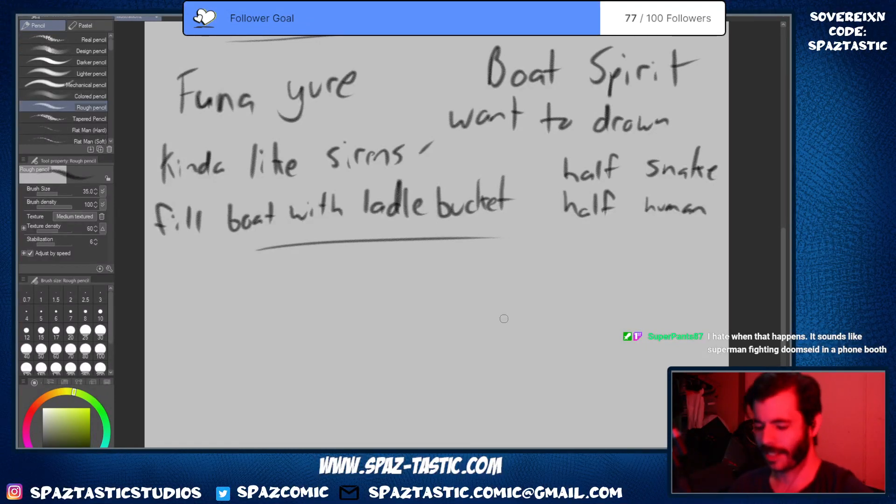
pyautogui.press('space')
pyautogui.moveTo(468, 332); pyautogui.dragTo(472, 270)
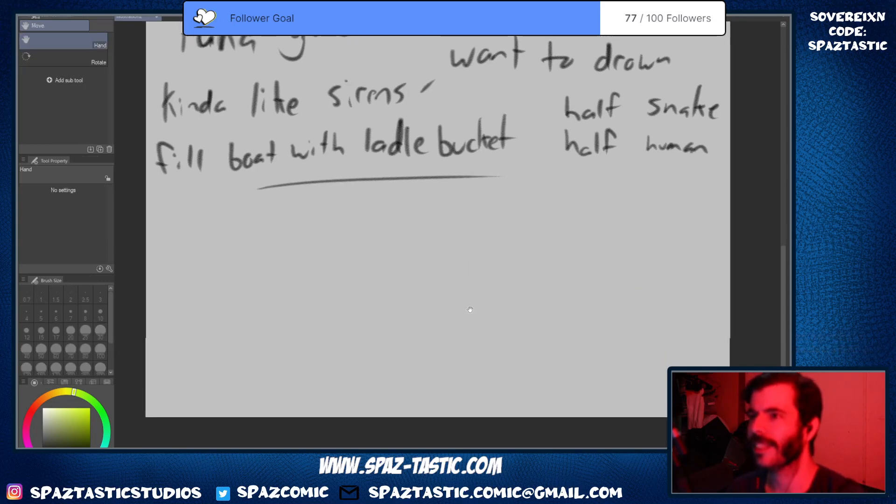
pyautogui.moveTo(470, 310); pyautogui.dragTo(479, 310)
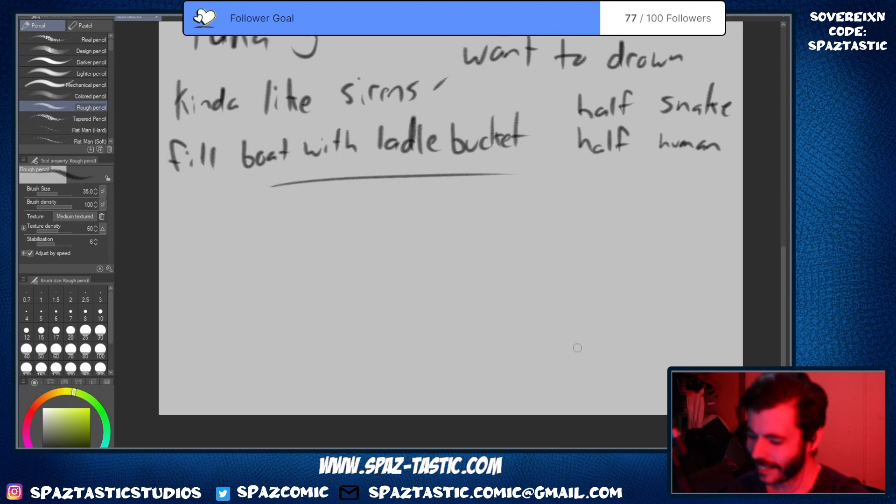
# Handwrite the title "Kama itachi" below the divider line under "fill boat with ladle bucket"
pyautogui.scroll(1, 578, 348)
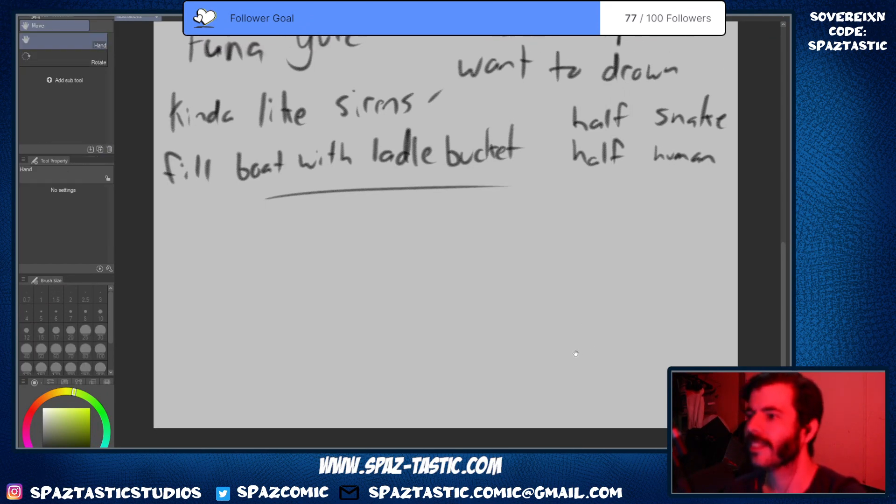
pyautogui.scroll(-2, 573, 353)
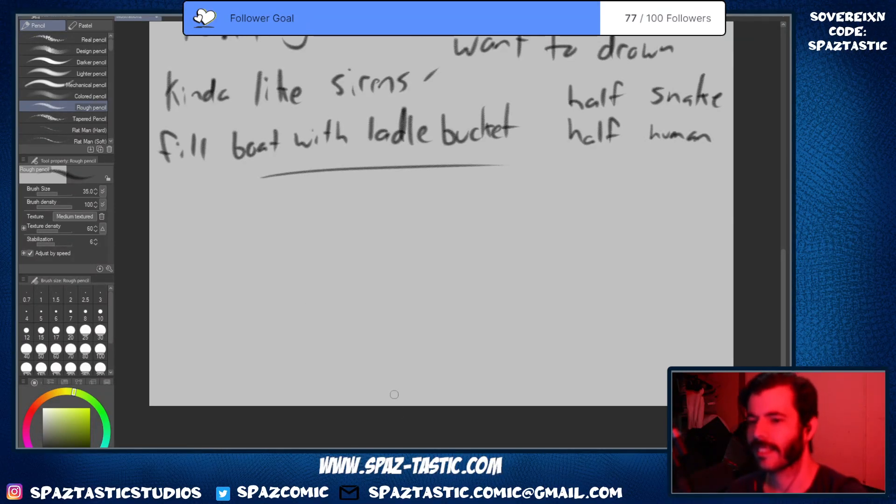
pyautogui.moveTo(174, 200); pyautogui.dragTo(171, 240)
pyautogui.moveTo(186, 200)
pyautogui.mouseDown()
pyautogui.moveTo(169, 223)
pyautogui.moveTo(178, 210)
pyautogui.moveTo(188, 240)
pyautogui.mouseUp()
pyautogui.moveTo(201, 227)
pyautogui.mouseDown()
pyautogui.moveTo(194, 238)
pyautogui.moveTo(239, 239)
pyautogui.mouseUp()
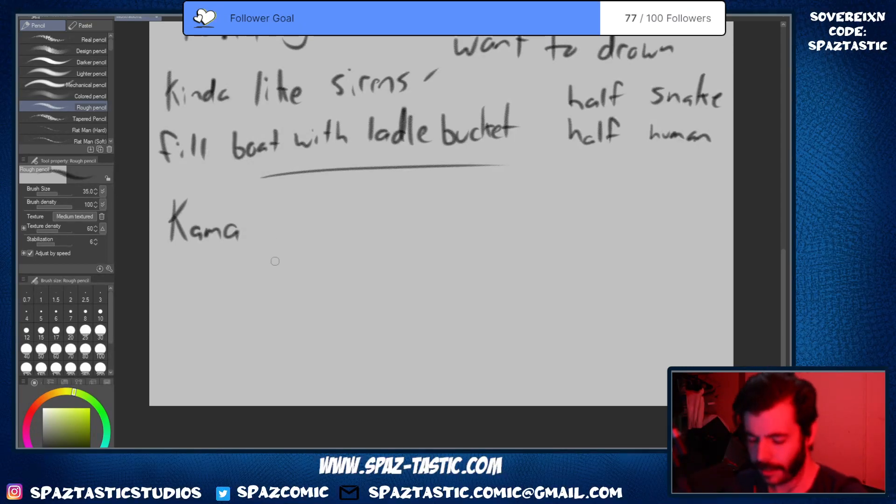
pyautogui.click(262, 209)
pyautogui.moveTo(264, 220); pyautogui.dragTo(264, 237)
pyautogui.moveTo(271, 201); pyautogui.dragTo(273, 234)
pyautogui.moveTo(262, 219)
pyautogui.mouseDown()
pyautogui.moveTo(286, 216)
pyautogui.moveTo(302, 236)
pyautogui.moveTo(319, 236)
pyautogui.mouseUp()
pyautogui.moveTo(329, 205)
pyautogui.mouseDown()
pyautogui.moveTo(329, 233)
pyautogui.moveTo(350, 237)
pyautogui.mouseUp()
pyautogui.click(348, 213)
pyautogui.click(246, 229)
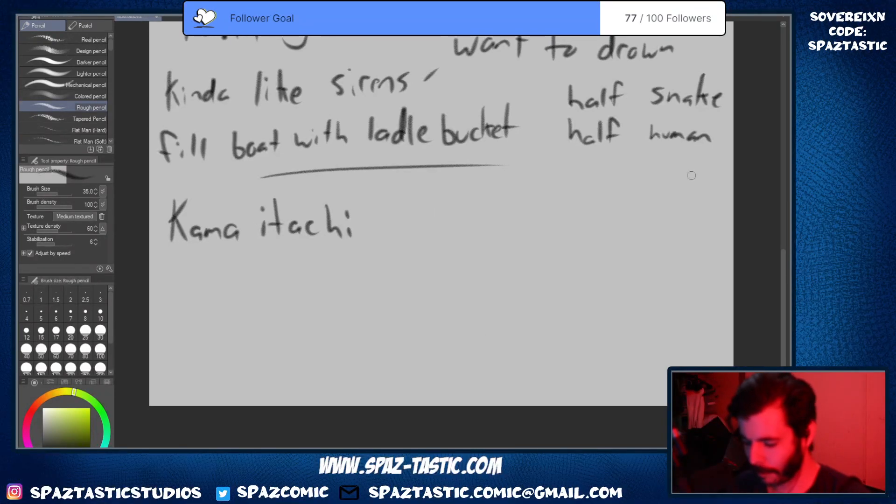
# Handwrite "Sickle weasel" beside the title "Kama itachi"
pyautogui.press('space')
pyautogui.moveTo(515, 322); pyautogui.dragTo(514, 345)
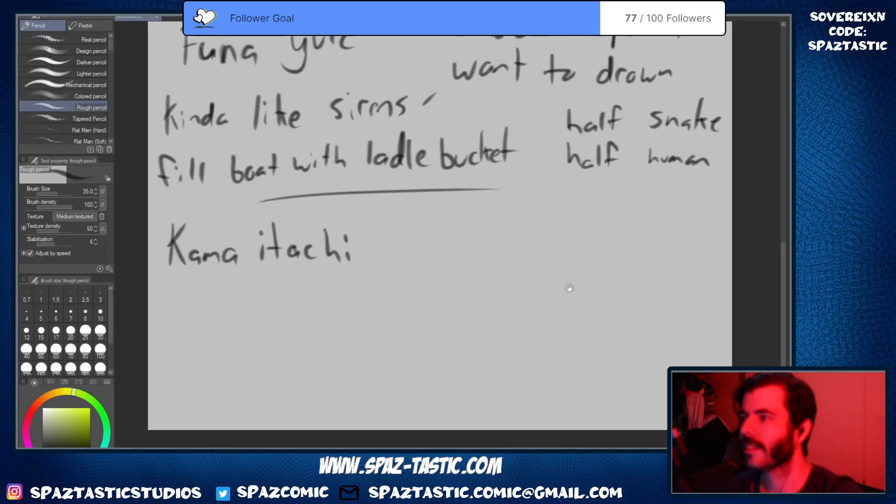
pyautogui.press('space')
pyautogui.moveTo(568, 293)
pyautogui.mouseDown()
pyautogui.moveTo(570, 273)
pyautogui.moveTo(569, 301)
pyautogui.mouseUp()
pyautogui.press('space')
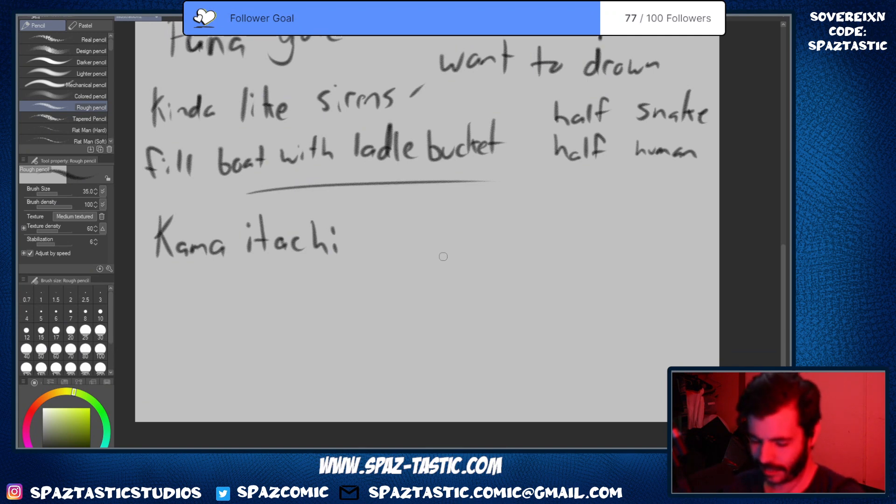
pyautogui.moveTo(452, 209)
pyautogui.mouseDown()
pyautogui.moveTo(436, 235)
pyautogui.moveTo(495, 235)
pyautogui.mouseUp()
pyautogui.click(459, 218)
pyautogui.moveTo(503, 206)
pyautogui.mouseDown()
pyautogui.moveTo(502, 236)
pyautogui.moveTo(541, 231)
pyautogui.moveTo(563, 215)
pyautogui.moveTo(580, 234)
pyautogui.moveTo(636, 233)
pyautogui.mouseUp()
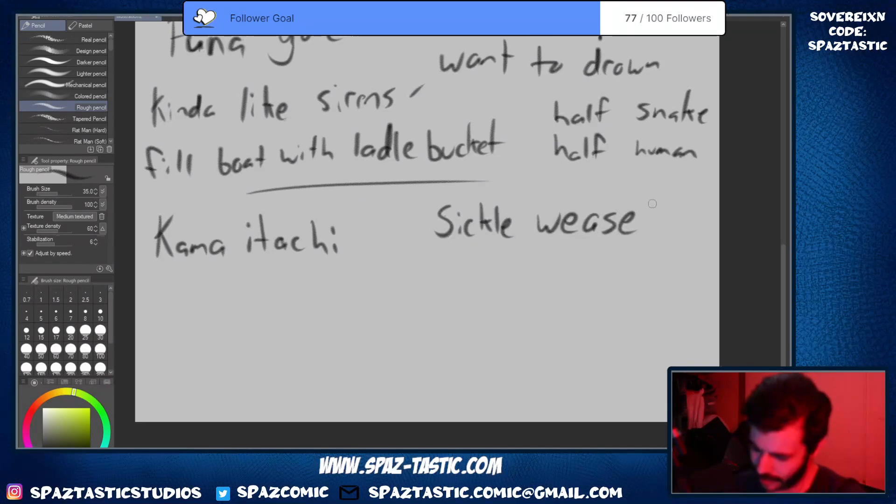
pyautogui.moveTo(653, 201); pyautogui.dragTo(652, 231)
pyautogui.click(649, 242)
# Handwrite "Dust devil" and "group of 3" on two lines below "Kama itachi"
pyautogui.scroll(-2, 559, 284)
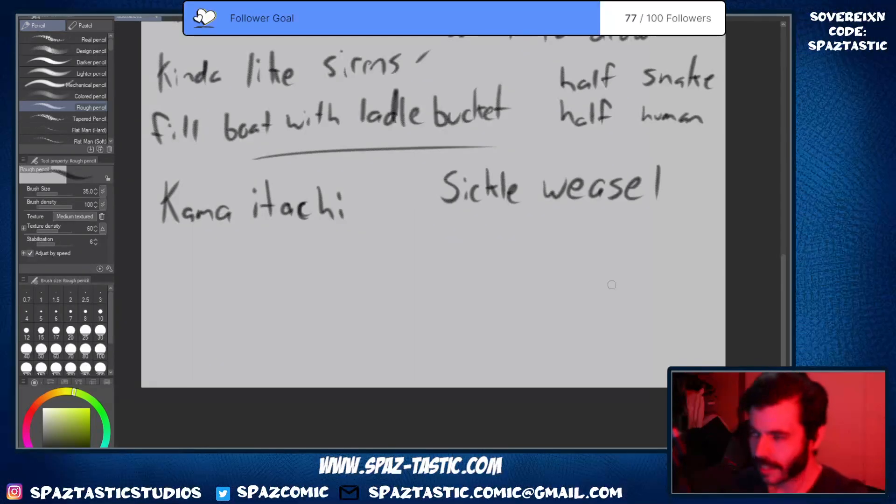
pyautogui.press('space')
pyautogui.moveTo(610, 282); pyautogui.dragTo(609, 259)
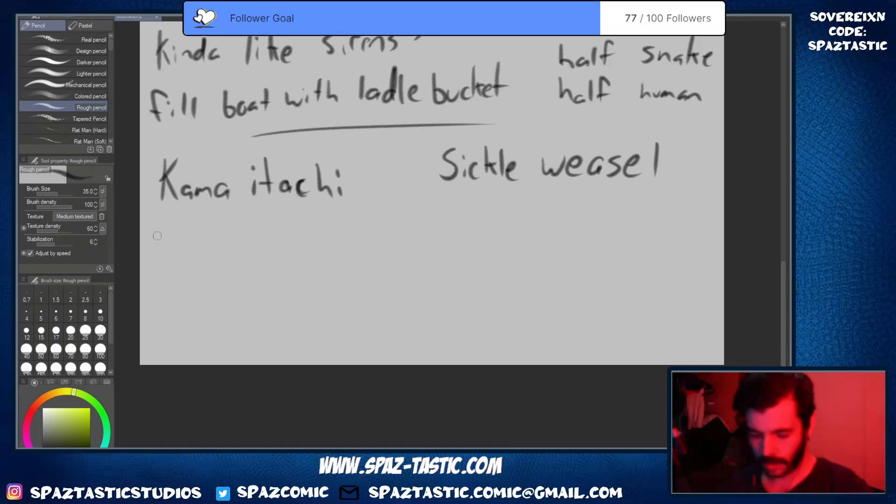
pyautogui.moveTo(157, 232)
pyautogui.mouseDown()
pyautogui.moveTo(158, 250)
pyautogui.moveTo(171, 250)
pyautogui.mouseUp()
pyautogui.moveTo(186, 225)
pyautogui.mouseDown()
pyautogui.moveTo(183, 248)
pyautogui.moveTo(202, 233)
pyautogui.moveTo(208, 248)
pyautogui.moveTo(220, 248)
pyautogui.mouseUp()
pyautogui.moveTo(216, 242)
pyautogui.mouseDown()
pyautogui.moveTo(225, 247)
pyautogui.moveTo(240, 234)
pyautogui.moveTo(239, 245)
pyautogui.mouseUp()
pyautogui.moveTo(250, 218); pyautogui.dragTo(248, 242)
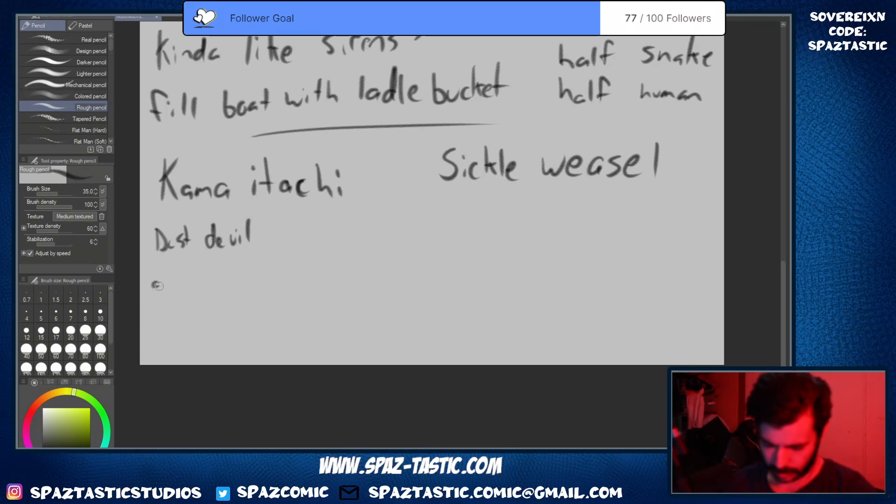
pyautogui.moveTo(157, 286)
pyautogui.mouseDown()
pyautogui.moveTo(152, 306)
pyautogui.moveTo(174, 283)
pyautogui.moveTo(195, 297)
pyautogui.moveTo(209, 283)
pyautogui.moveTo(213, 289)
pyautogui.mouseUp()
pyautogui.moveTo(210, 281)
pyautogui.mouseDown()
pyautogui.moveTo(238, 270)
pyautogui.moveTo(239, 290)
pyautogui.mouseUp()
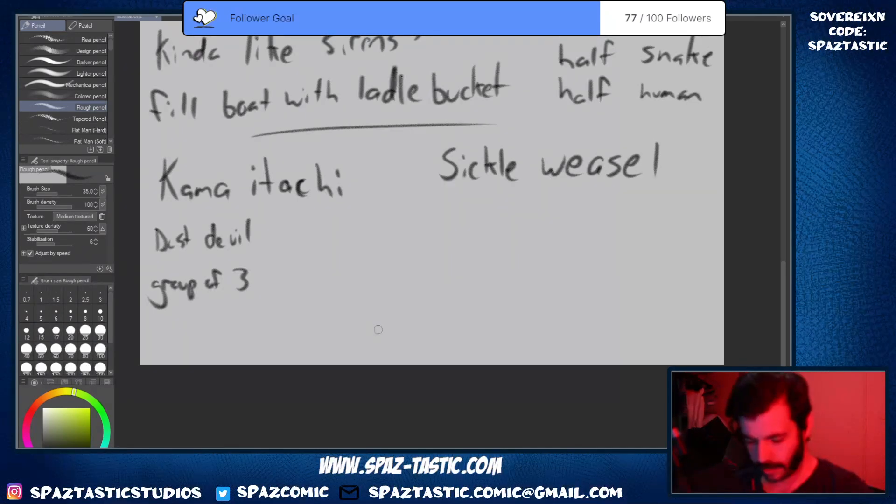
# Draw three branch lines from "group of 3" and handwrite "cuts legs off" and "1000 cuts" beside the upper two
pyautogui.moveTo(262, 274)
pyautogui.mouseDown()
pyautogui.moveTo(291, 237)
pyautogui.moveTo(345, 219)
pyautogui.moveTo(401, 225)
pyautogui.moveTo(402, 241)
pyautogui.mouseUp()
pyautogui.moveTo(419, 216); pyautogui.dragTo(412, 229)
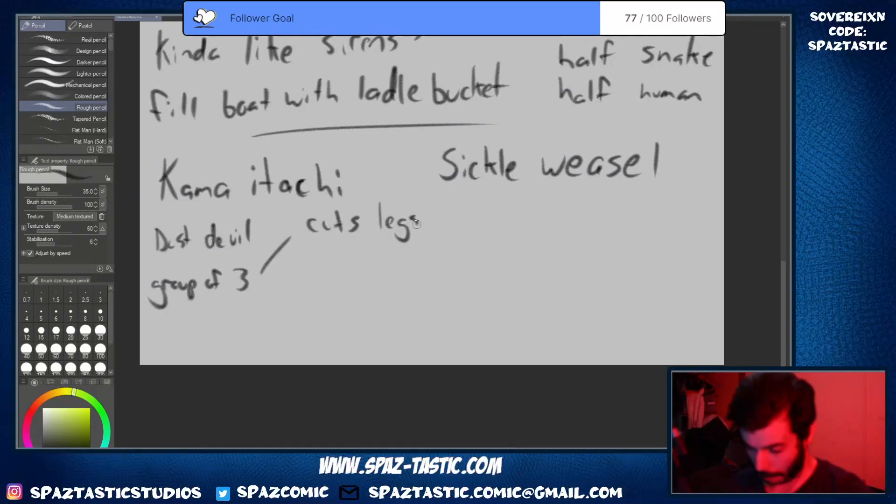
pyautogui.moveTo(258, 274)
pyautogui.mouseDown()
pyautogui.moveTo(308, 279)
pyautogui.moveTo(322, 264)
pyautogui.moveTo(343, 270)
pyautogui.mouseUp()
pyautogui.moveTo(358, 259); pyautogui.dragTo(382, 273)
pyautogui.moveTo(388, 261); pyautogui.dragTo(403, 272)
pyautogui.moveTo(395, 264); pyautogui.dragTo(409, 262)
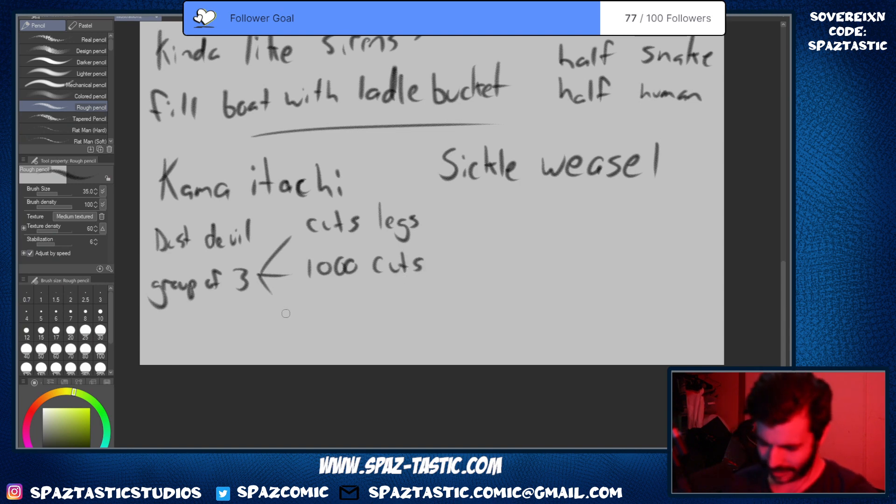
pyautogui.moveTo(438, 214); pyautogui.dragTo(446, 220)
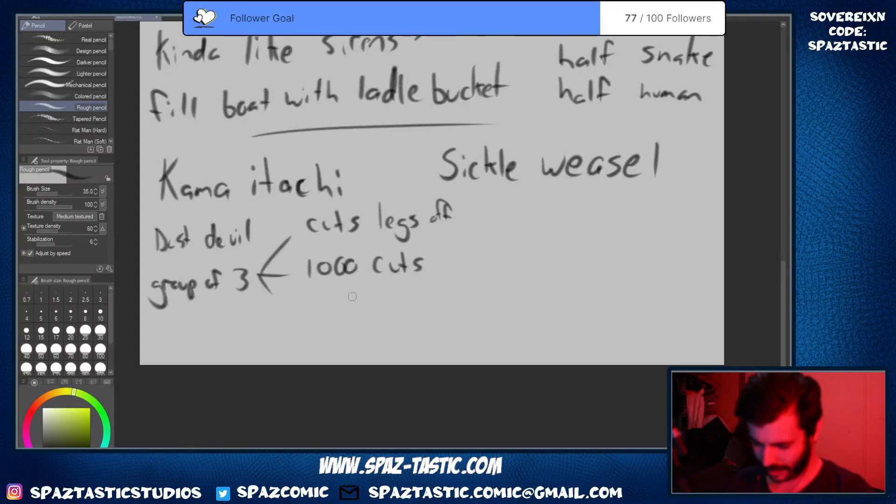
pyautogui.moveTo(258, 277)
pyautogui.mouseDown()
pyautogui.moveTo(270, 266)
pyautogui.moveTo(286, 307)
pyautogui.mouseUp()
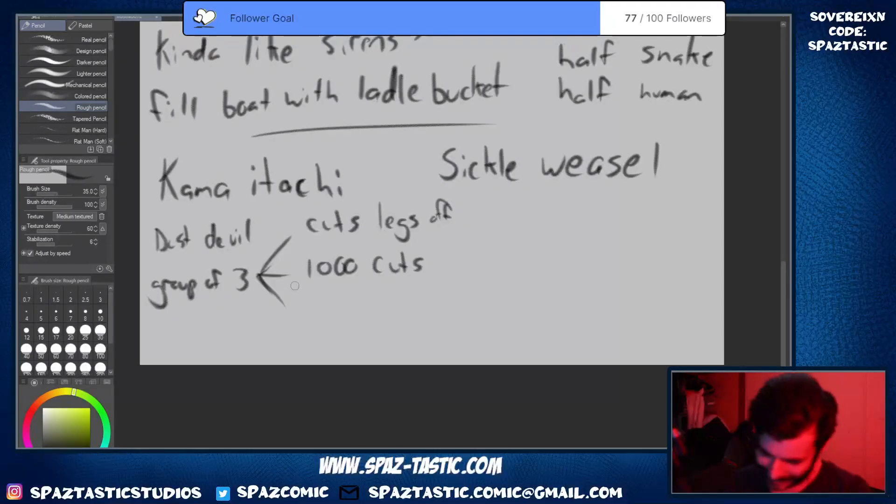
pyautogui.moveTo(298, 294)
pyautogui.mouseDown()
pyautogui.moveTo(337, 308)
pyautogui.moveTo(356, 302)
pyautogui.moveTo(359, 323)
pyautogui.moveTo(373, 300)
pyautogui.mouseUp()
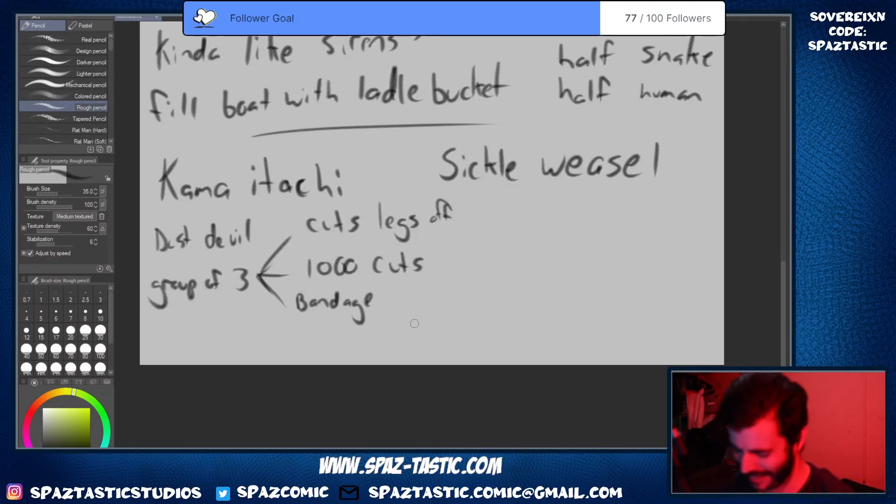
pyautogui.moveTo(395, 290); pyautogui.dragTo(397, 309)
pyautogui.moveTo(390, 302); pyautogui.dragTo(407, 303)
pyautogui.hotkey('ctrl', 'z')
pyautogui.hotkey('ctrl', 'z')
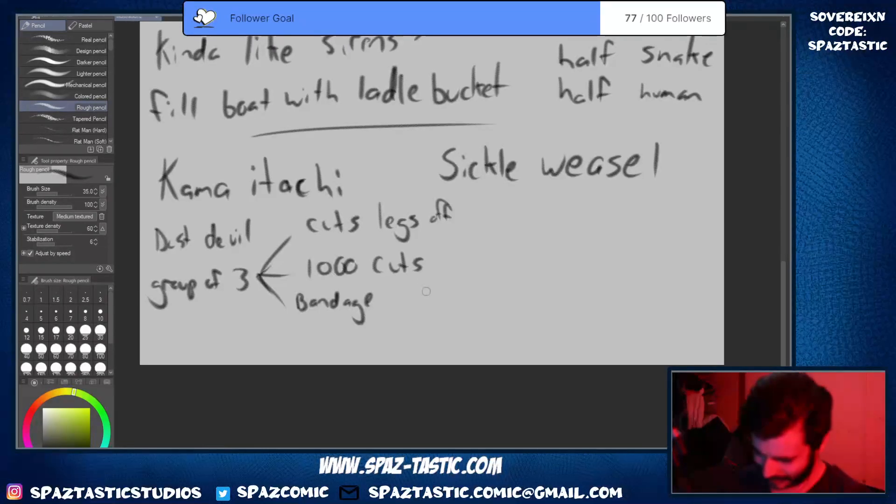
pyautogui.hotkey('ctrl', 'z')
pyautogui.hotkey('ctrl', 'z')
pyautogui.hotkey('ctrl', 'z')
pyautogui.hotkey('ctrl', 'z')
pyautogui.hotkey('ctrl', 'z')
pyautogui.hotkey('ctrl', 'z')
pyautogui.hotkey('ctrl', 'z')
pyautogui.hotkey('ctrl', 'z')
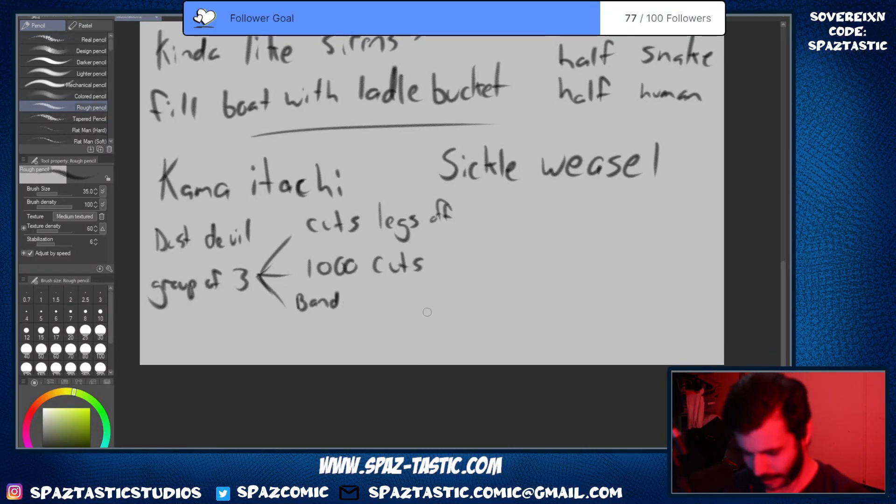
# Handwrite "Tend wound" at the third branch with "prolong suffering" beneath it, and darken the branch lines
pyautogui.moveTo(299, 296)
pyautogui.mouseDown()
pyautogui.moveTo(300, 314)
pyautogui.moveTo(306, 294)
pyautogui.moveTo(335, 307)
pyautogui.moveTo(399, 307)
pyautogui.moveTo(408, 289)
pyautogui.mouseUp()
pyautogui.hotkey('ctrl', 'z')
pyautogui.hotkey('ctrl', 'z')
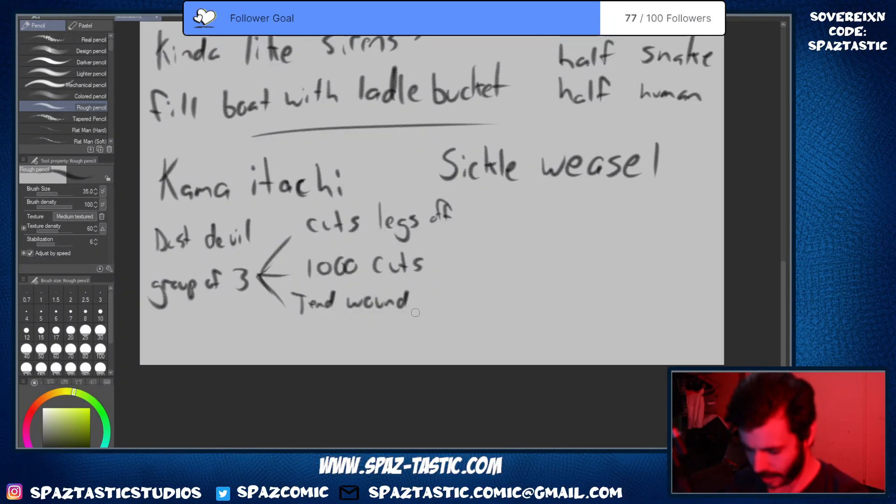
pyautogui.moveTo(281, 332)
pyautogui.mouseDown()
pyautogui.moveTo(280, 348)
pyautogui.moveTo(297, 335)
pyautogui.mouseUp()
pyautogui.moveTo(303, 333)
pyautogui.mouseDown()
pyautogui.moveTo(346, 336)
pyautogui.moveTo(343, 359)
pyautogui.moveTo(400, 327)
pyautogui.moveTo(416, 342)
pyautogui.moveTo(423, 330)
pyautogui.moveTo(447, 357)
pyautogui.mouseUp()
pyautogui.moveTo(261, 275)
pyautogui.mouseDown()
pyautogui.moveTo(289, 240)
pyautogui.moveTo(286, 287)
pyautogui.mouseUp()
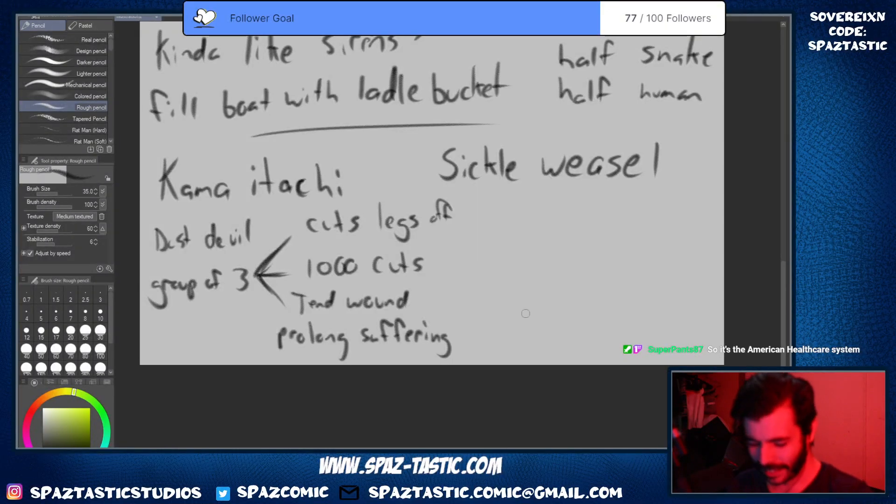
# Add an "s" to the end of "Dust devil"
pyautogui.moveTo(549, 314); pyautogui.dragTo(542, 340)
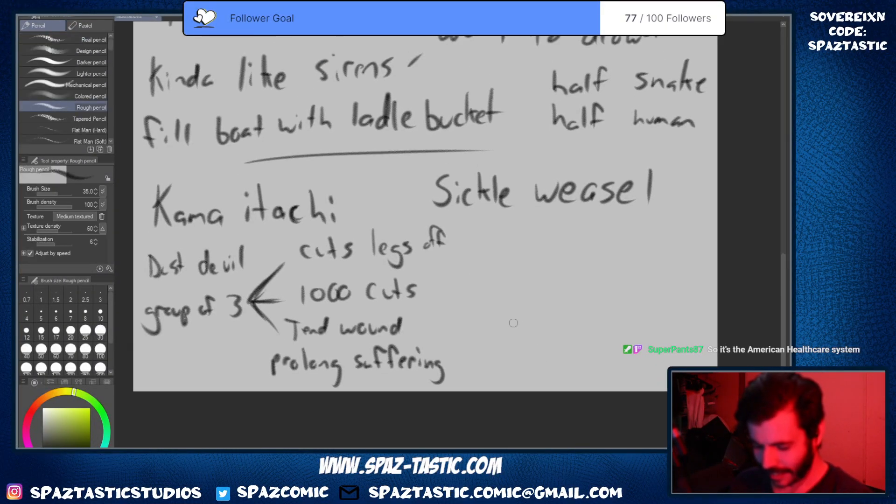
pyautogui.moveTo(255, 250); pyautogui.dragTo(247, 265)
pyautogui.moveTo(590, 346); pyautogui.dragTo(573, 332)
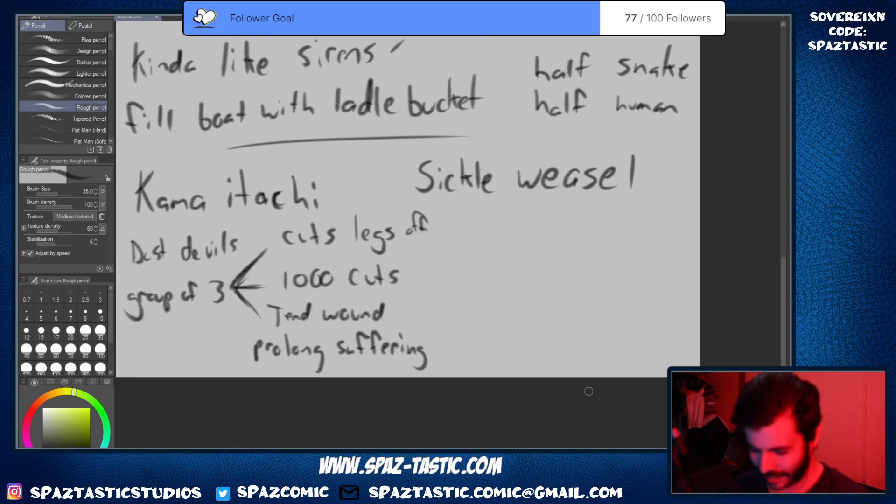
pyautogui.moveTo(576, 336); pyautogui.dragTo(599, 343)
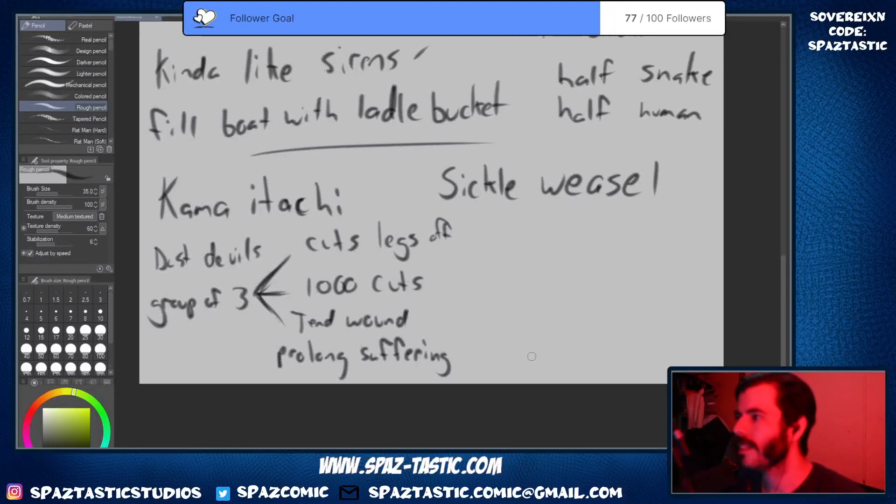
# Review the handwritten notes for all the characters from Yama uba down to Kama itachi
pyautogui.scroll(2, 560, 325)
pyautogui.scroll(-1, 562, 327)
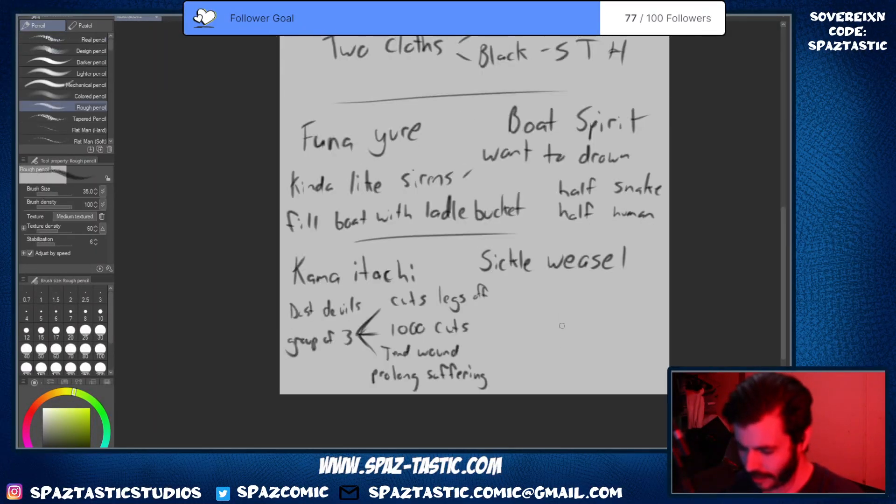
pyautogui.press('space')
pyautogui.moveTo(565, 297); pyautogui.dragTo(549, 382)
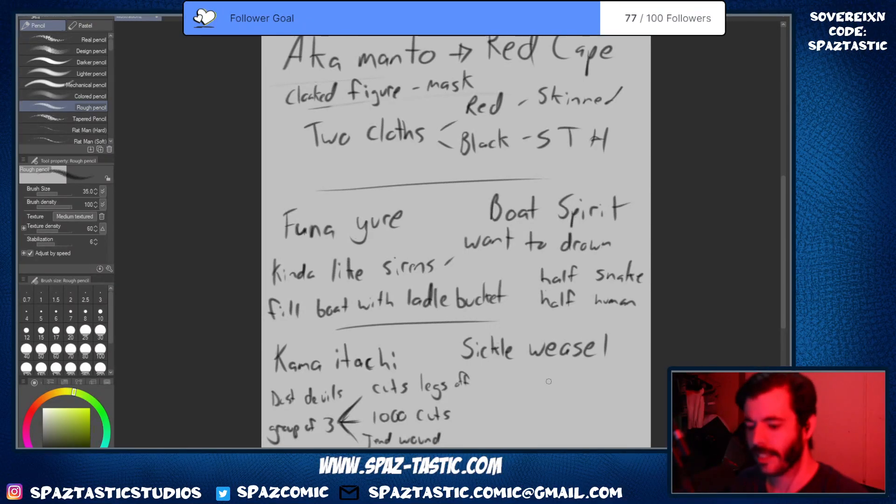
pyautogui.press('space')
pyautogui.moveTo(578, 298); pyautogui.dragTo(570, 247)
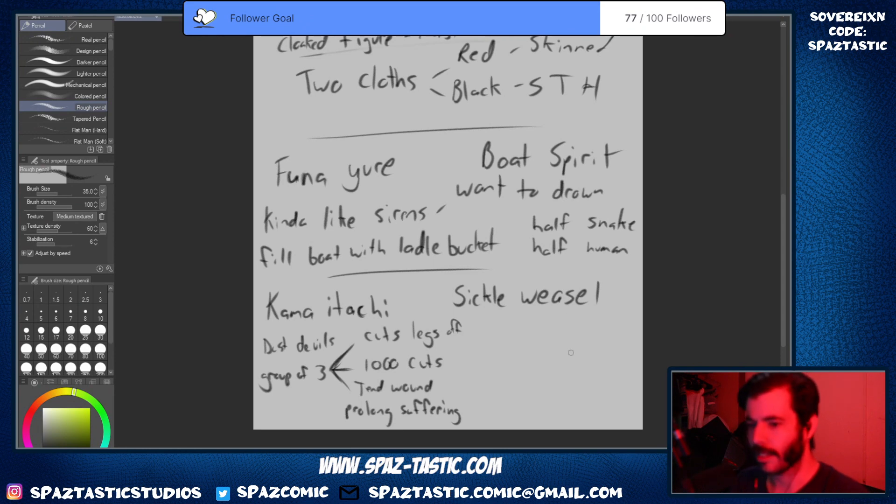
pyautogui.moveTo(329, 369); pyautogui.dragTo(347, 388)
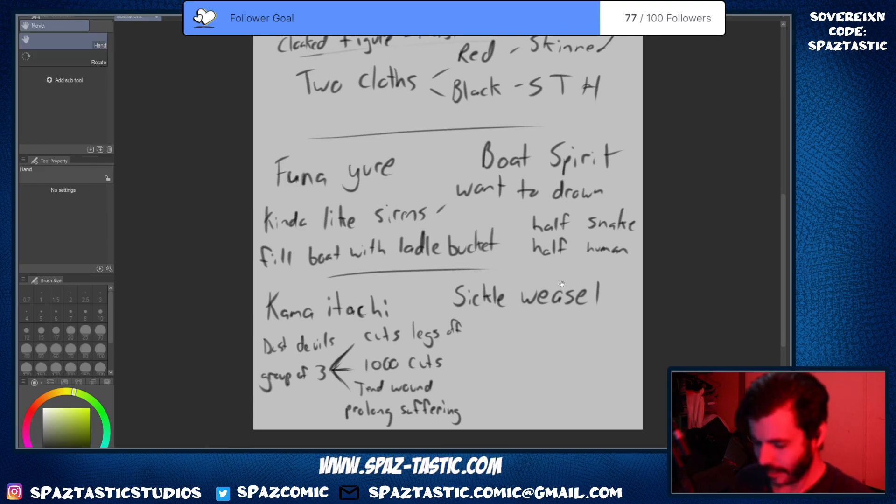
pyautogui.moveTo(593, 249); pyautogui.dragTo(550, 322)
pyautogui.scroll(-1, 590, 300)
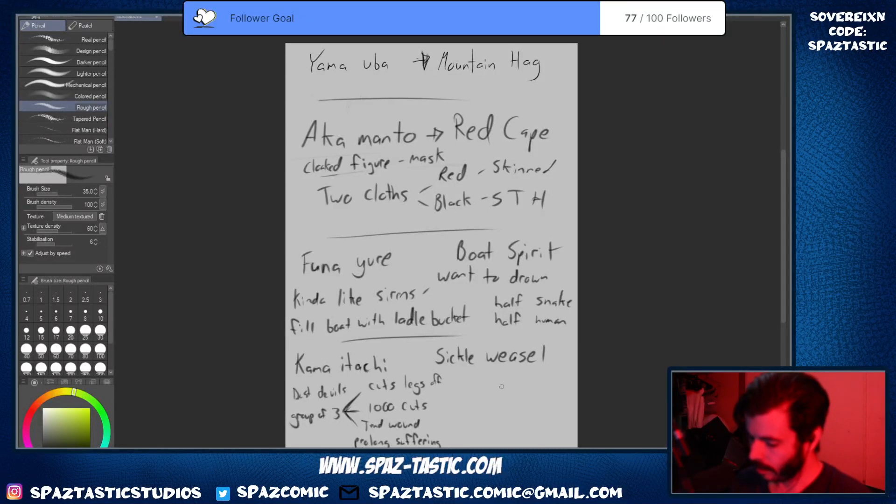
pyautogui.moveTo(519, 408); pyautogui.dragTo(488, 323)
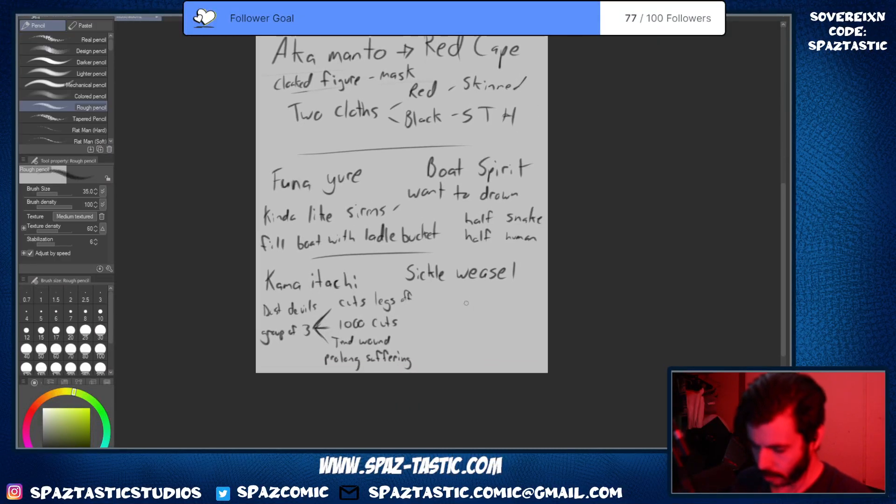
# Draw a horizontal and a vertical line to frame the empty corner of the canvas below "Sickle weasel"
pyautogui.hotkey('ctrl', '+')
pyautogui.hotkey('ctrl', '+')
pyautogui.moveTo(393, 242)
pyautogui.mouseDown()
pyautogui.moveTo(391, 416)
pyautogui.moveTo(616, 243)
pyautogui.moveTo(656, 242)
pyautogui.mouseUp()
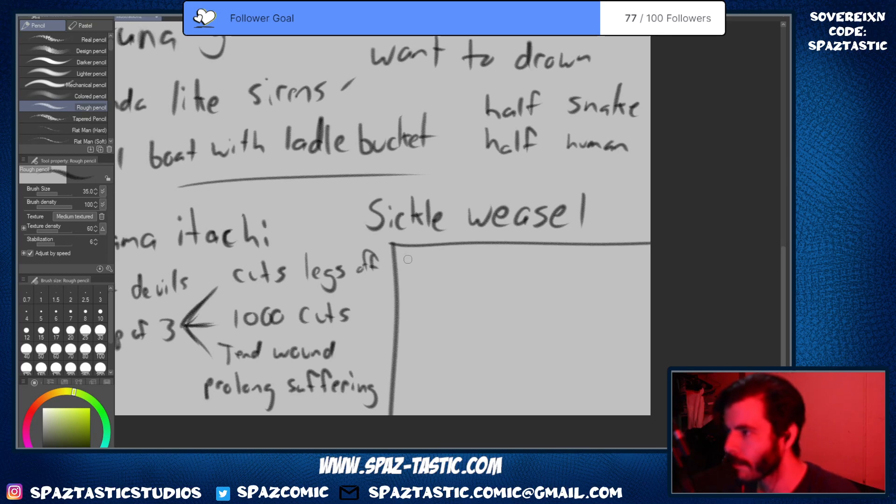
# Reduce the brush size to 20 and handwrite "Ata kira uwa" inside the framed corner below "Sickle weasel"
pyautogui.moveTo(486, 284); pyautogui.dragTo(442, 248)
pyautogui.moveTo(539, 302); pyautogui.dragTo(487, 289)
pyautogui.scroll(1, 369, 238)
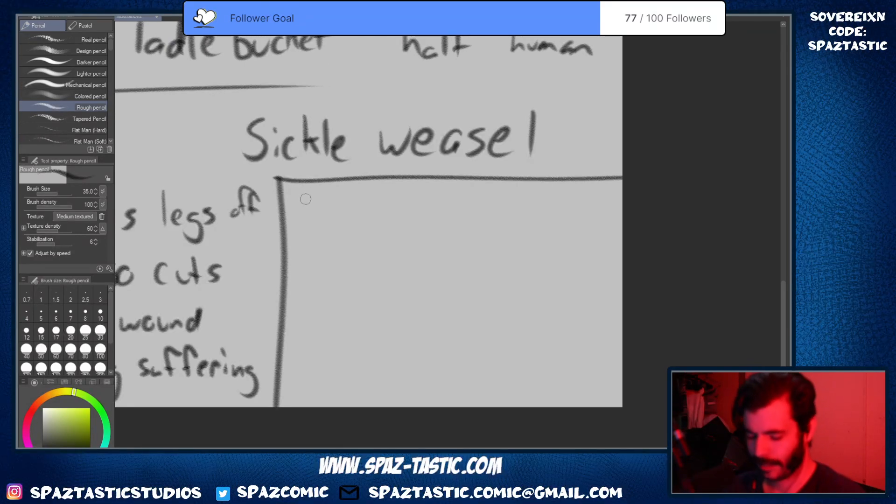
pyautogui.press('[')
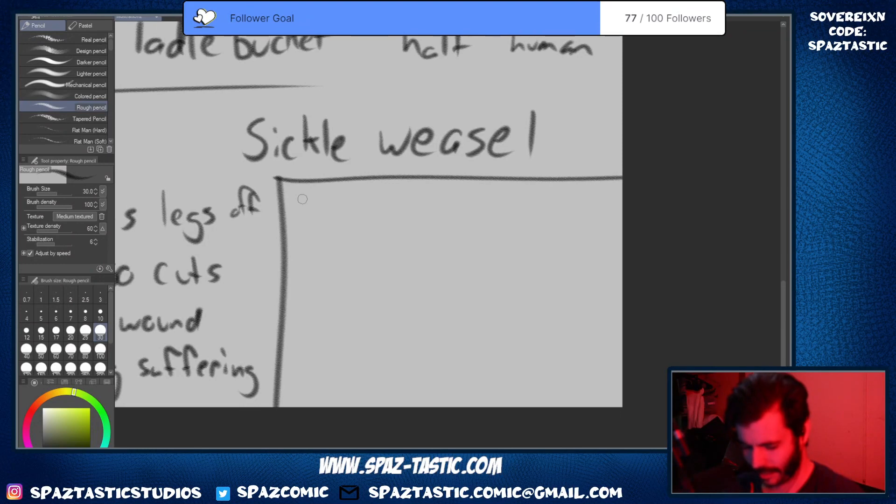
pyautogui.press('[')
pyautogui.press('[')
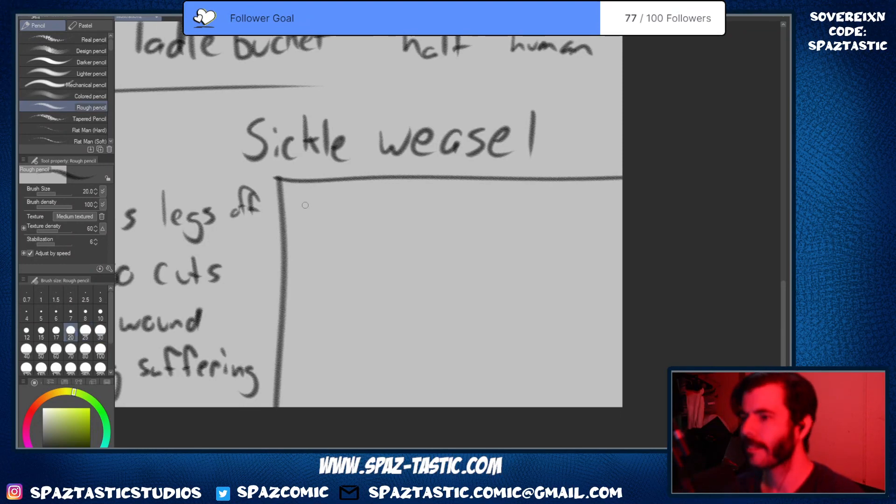
pyautogui.moveTo(297, 224)
pyautogui.mouseDown()
pyautogui.moveTo(301, 203)
pyautogui.moveTo(309, 219)
pyautogui.moveTo(322, 205)
pyautogui.moveTo(320, 218)
pyautogui.mouseUp()
pyautogui.moveTo(314, 207)
pyautogui.mouseDown()
pyautogui.moveTo(330, 206)
pyautogui.moveTo(342, 220)
pyautogui.mouseUp()
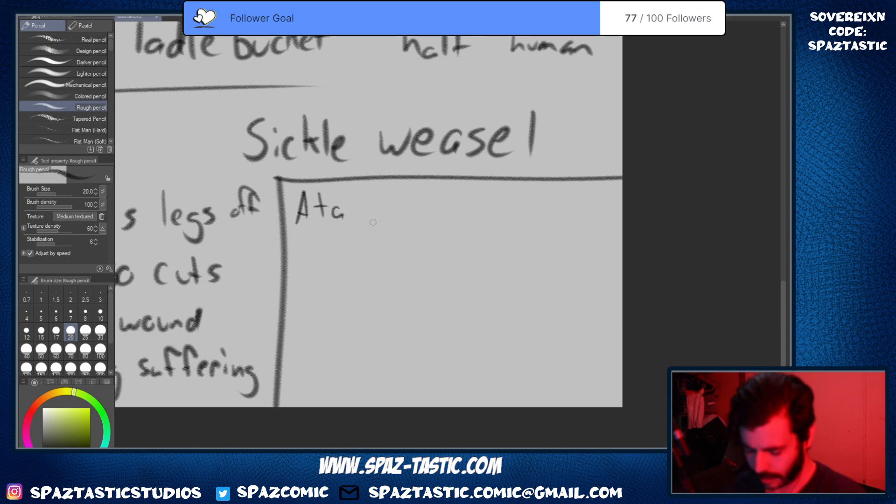
pyautogui.moveTo(359, 189)
pyautogui.mouseDown()
pyautogui.moveTo(373, 192)
pyautogui.moveTo(384, 195)
pyautogui.moveTo(386, 217)
pyautogui.moveTo(471, 218)
pyautogui.mouseUp()
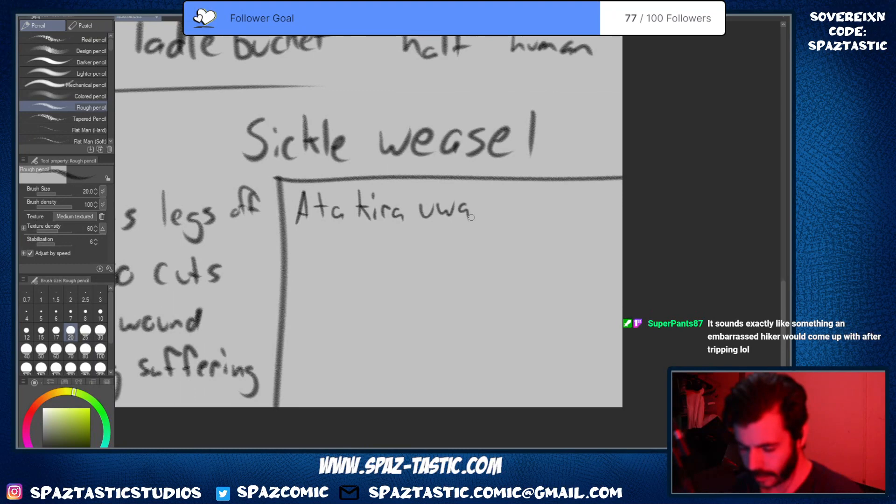
# Correct the first word of the framed title so it reads "Kata", erasing and rewriting its letters
pyautogui.moveTo(310, 192); pyautogui.dragTo(308, 217)
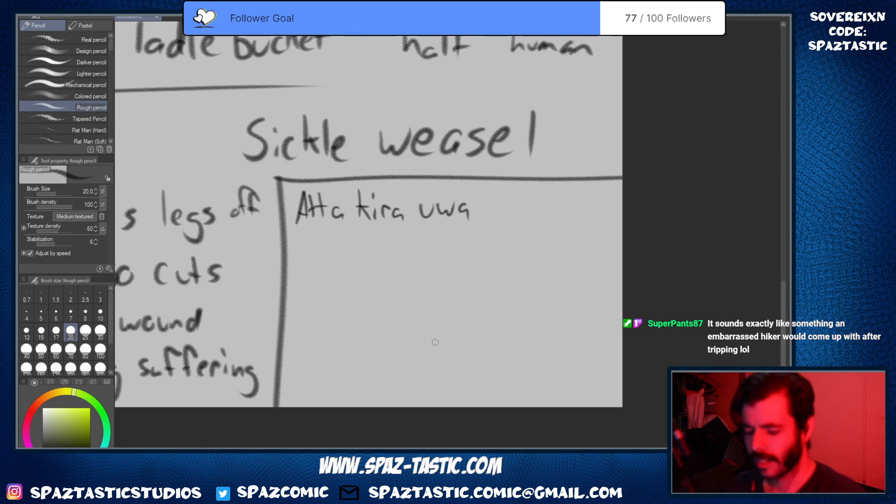
pyautogui.press('e')
pyautogui.moveTo(320, 203)
pyautogui.mouseDown()
pyautogui.moveTo(304, 210)
pyautogui.moveTo(320, 204)
pyautogui.moveTo(302, 225)
pyautogui.mouseUp()
pyautogui.press('p')
pyautogui.moveTo(294, 192); pyautogui.dragTo(294, 218)
pyautogui.moveTo(302, 205)
pyautogui.mouseDown()
pyautogui.moveTo(307, 220)
pyautogui.moveTo(322, 220)
pyautogui.moveTo(328, 203)
pyautogui.mouseUp()
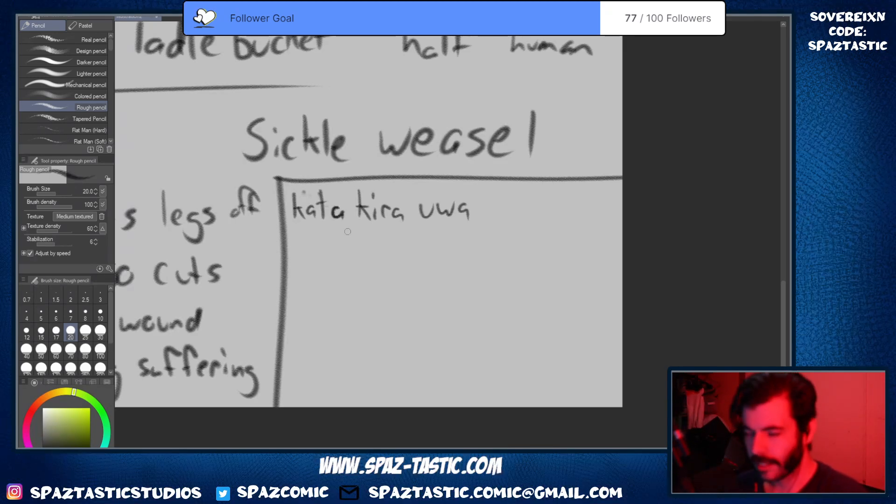
pyautogui.press('h')
pyautogui.moveTo(467, 349); pyautogui.dragTo(447, 378)
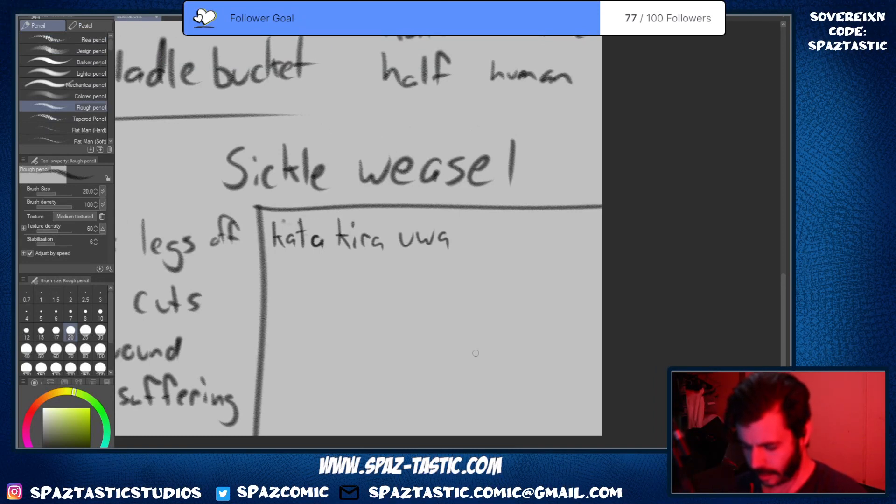
pyautogui.moveTo(479, 354); pyautogui.dragTo(484, 305)
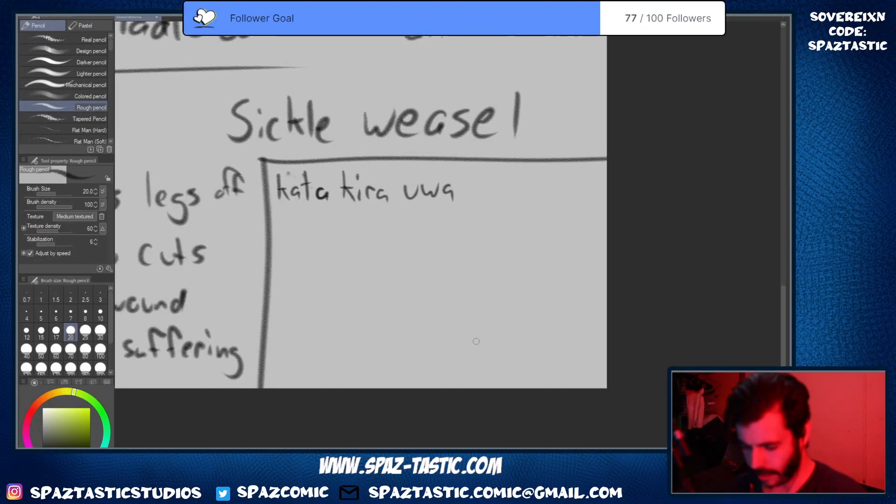
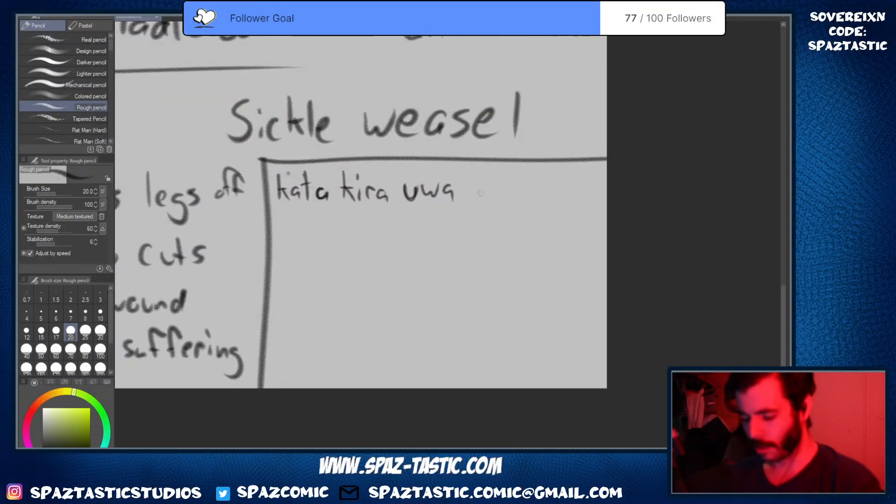
# Handwrite "The Black Boar" beneath "Kata kira uwa" and erase the vertical mark after "uwa"
pyautogui.moveTo(460, 172); pyautogui.dragTo(462, 208)
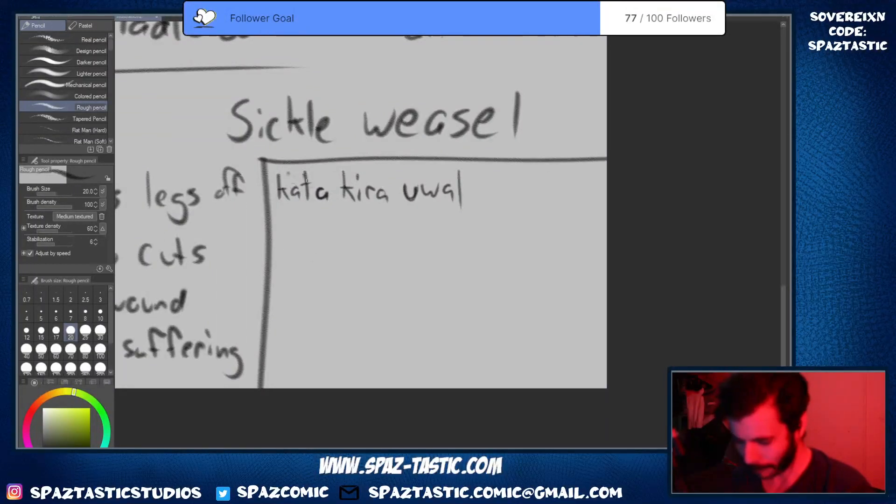
pyautogui.moveTo(288, 182); pyautogui.dragTo(286, 243)
pyautogui.moveTo(274, 224)
pyautogui.mouseDown()
pyautogui.moveTo(294, 223)
pyautogui.moveTo(296, 243)
pyautogui.moveTo(305, 243)
pyautogui.mouseUp()
pyautogui.moveTo(309, 238)
pyautogui.mouseDown()
pyautogui.moveTo(350, 224)
pyautogui.moveTo(350, 244)
pyautogui.moveTo(394, 242)
pyautogui.mouseUp()
pyautogui.moveTo(404, 224)
pyautogui.mouseDown()
pyautogui.moveTo(397, 233)
pyautogui.moveTo(408, 242)
pyautogui.mouseUp()
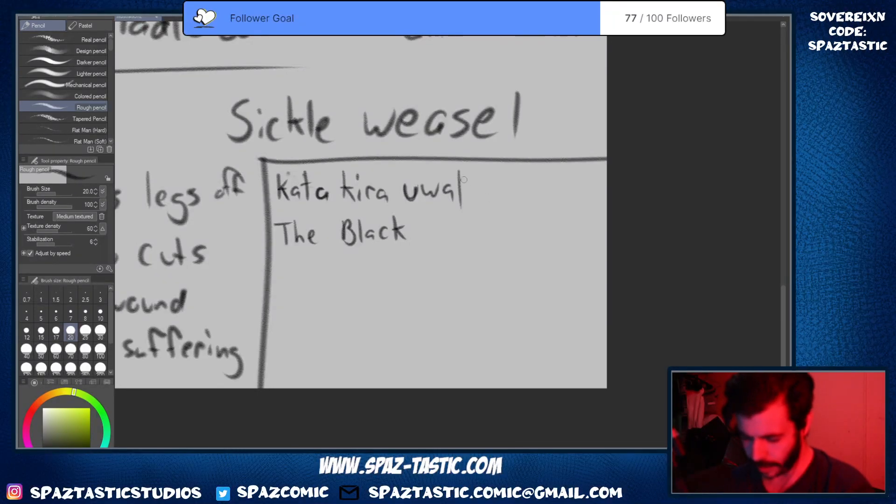
pyautogui.press('e')
pyautogui.moveTo(461, 171)
pyautogui.mouseDown()
pyautogui.moveTo(463, 203)
pyautogui.moveTo(421, 240)
pyautogui.moveTo(441, 224)
pyautogui.moveTo(459, 235)
pyautogui.mouseUp()
pyautogui.press('p')
pyautogui.moveTo(463, 235); pyautogui.dragTo(469, 225)
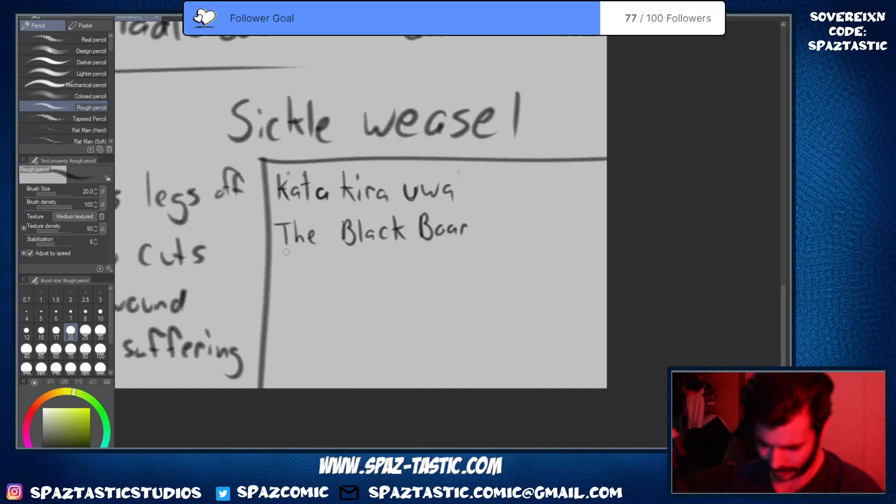
# Underline "The Black Boar" and handwrite "shadowless", "red eyes" and "one ear" on separate lines beneath it
pyautogui.moveTo(278, 253)
pyautogui.mouseDown()
pyautogui.moveTo(445, 251)
pyautogui.moveTo(275, 274)
pyautogui.moveTo(303, 276)
pyautogui.moveTo(314, 261)
pyautogui.moveTo(342, 276)
pyautogui.mouseUp()
pyautogui.moveTo(346, 271); pyautogui.dragTo(354, 274)
pyautogui.moveTo(370, 263); pyautogui.dragTo(365, 276)
pyautogui.moveTo(276, 298)
pyautogui.mouseDown()
pyautogui.moveTo(330, 313)
pyautogui.moveTo(348, 302)
pyautogui.mouseUp()
pyautogui.moveTo(357, 293); pyautogui.dragTo(353, 303)
pyautogui.moveTo(276, 325); pyautogui.dragTo(291, 332)
pyautogui.moveTo(294, 328); pyautogui.dragTo(328, 330)
pyautogui.moveTo(341, 324)
pyautogui.mouseDown()
pyautogui.moveTo(343, 331)
pyautogui.moveTo(360, 321)
pyautogui.mouseUp()
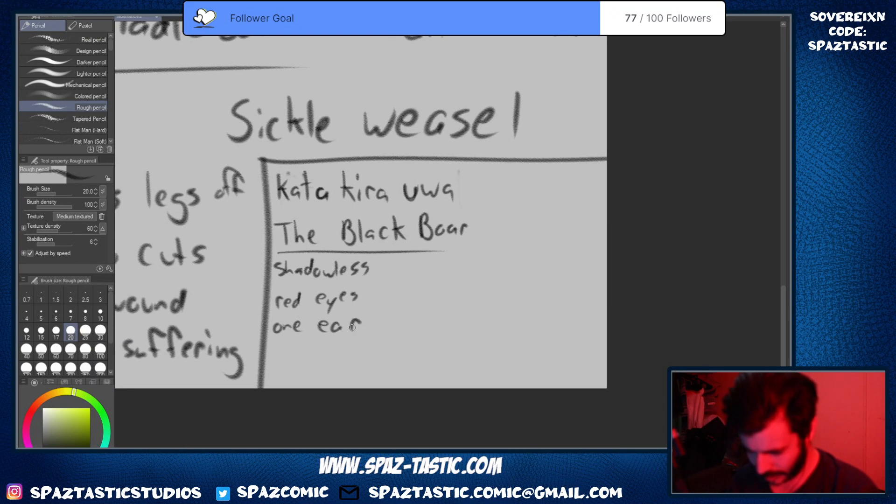
# Handwrite "if it runs between" on a new line beneath "one ear"
pyautogui.click(273, 348)
pyautogui.moveTo(274, 356); pyautogui.dragTo(271, 363)
pyautogui.moveTo(286, 345)
pyautogui.mouseDown()
pyautogui.moveTo(279, 360)
pyautogui.moveTo(287, 355)
pyautogui.mouseUp()
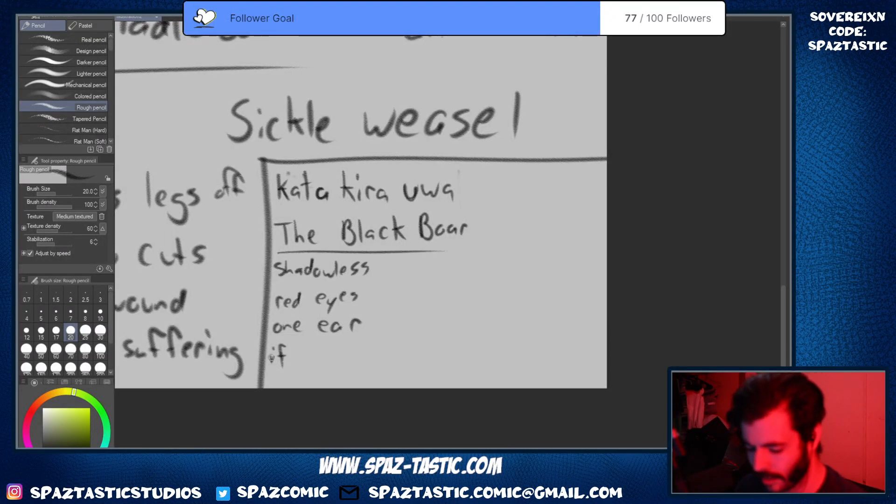
pyautogui.moveTo(271, 357); pyautogui.dragTo(272, 367)
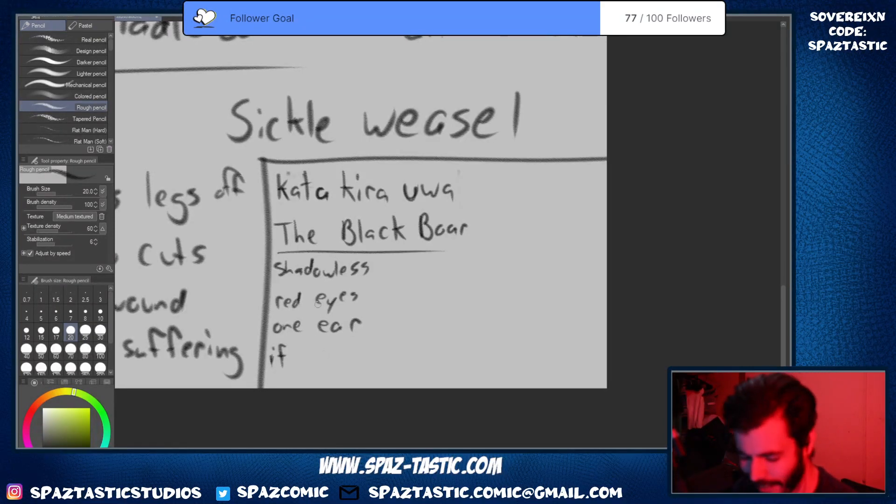
pyautogui.click(302, 349)
pyautogui.moveTo(300, 355); pyautogui.dragTo(307, 366)
pyautogui.moveTo(299, 356); pyautogui.dragTo(354, 362)
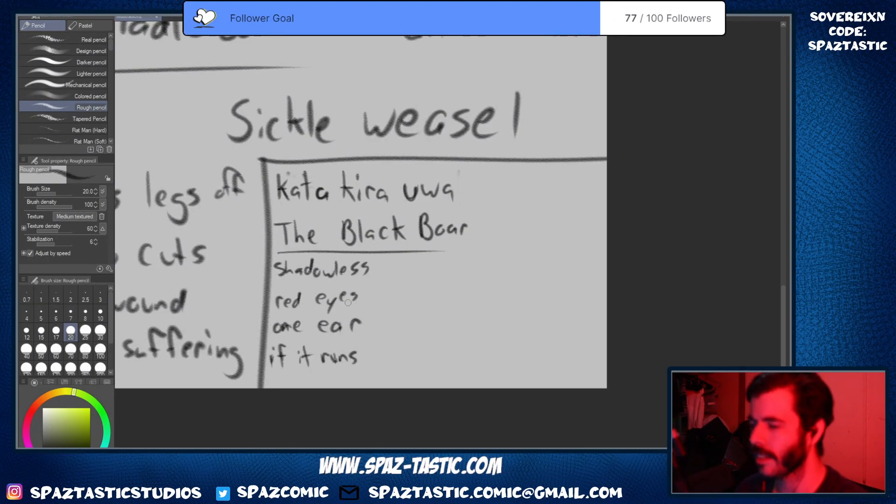
pyautogui.moveTo(373, 340)
pyautogui.mouseDown()
pyautogui.moveTo(379, 361)
pyautogui.moveTo(393, 366)
pyautogui.moveTo(397, 354)
pyautogui.moveTo(444, 363)
pyautogui.mouseUp()
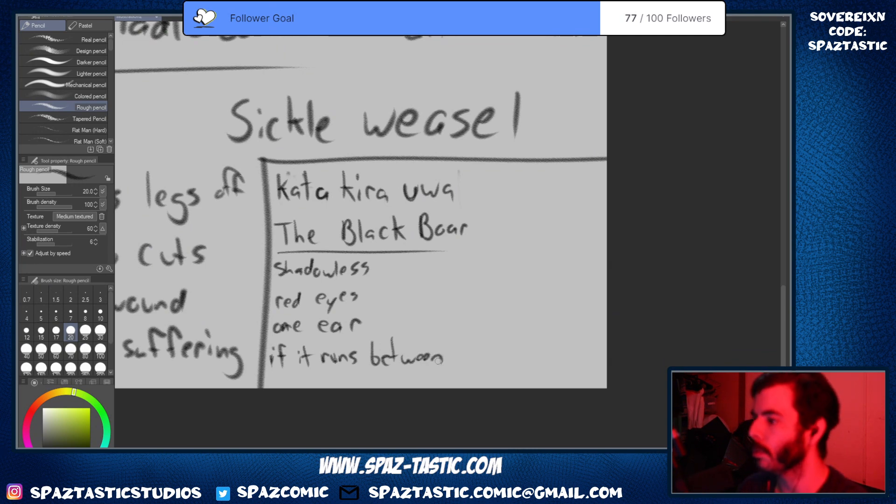
# Handwrite "your" below "if it runs between" and touch up the letters of "between"
pyautogui.scroll(-2, 550, 264)
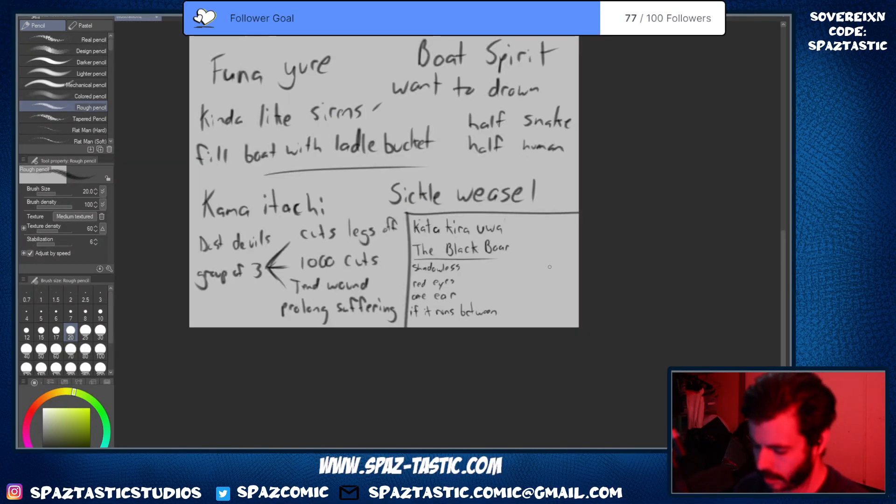
pyautogui.scroll(2, 550, 263)
pyautogui.press('space')
pyautogui.moveTo(518, 338); pyautogui.dragTo(532, 307)
pyautogui.scroll(2, 533, 307)
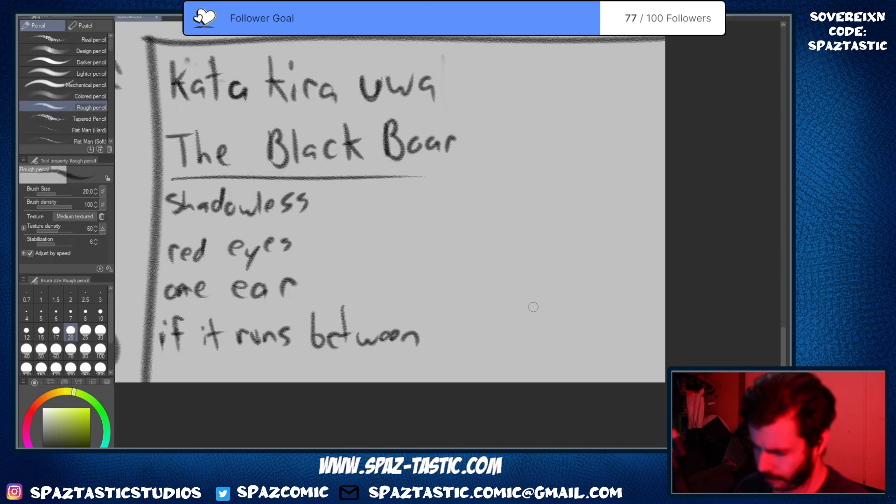
pyautogui.scroll(-3, 532, 307)
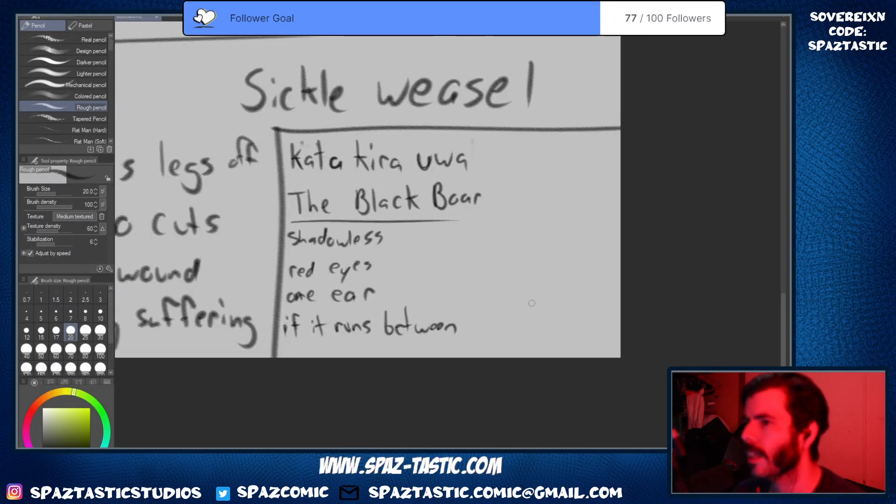
pyautogui.press('space')
pyautogui.moveTo(536, 297); pyautogui.dragTo(541, 296)
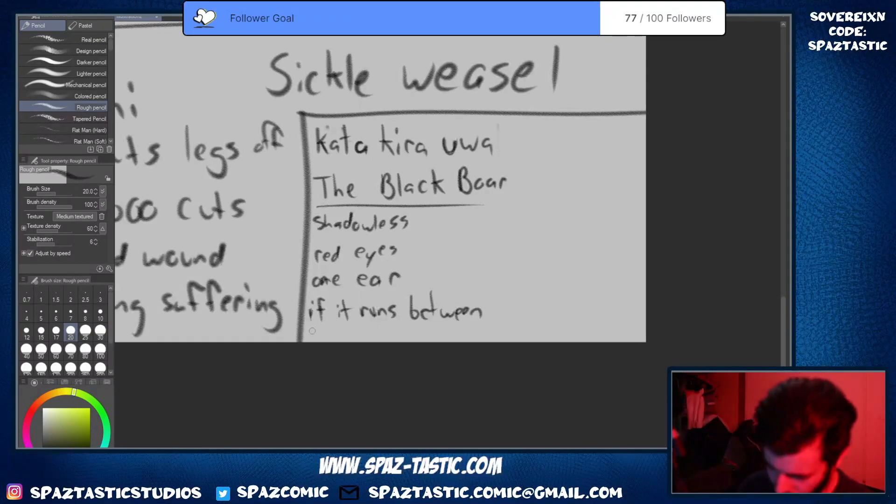
pyautogui.moveTo(311, 329)
pyautogui.mouseDown()
pyautogui.moveTo(316, 342)
pyautogui.moveTo(323, 331)
pyautogui.mouseUp()
pyautogui.moveTo(329, 329); pyautogui.dragTo(337, 328)
pyautogui.moveTo(339, 337); pyautogui.dragTo(345, 327)
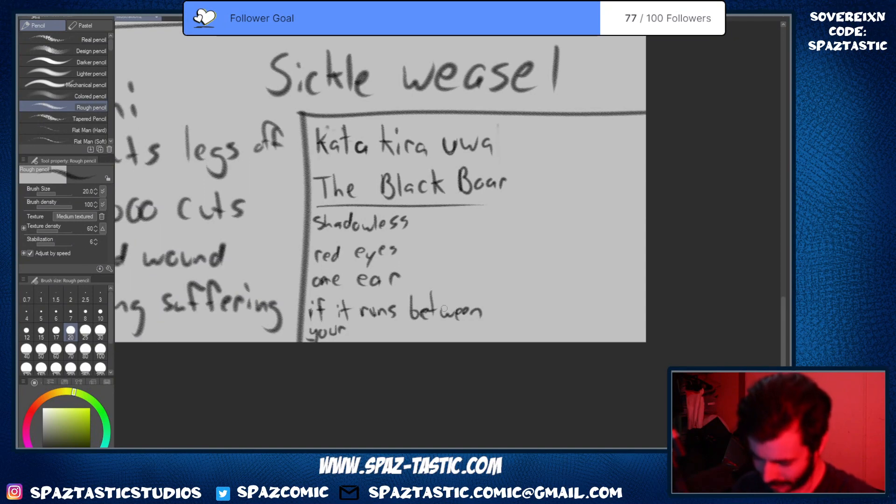
pyautogui.moveTo(432, 293)
pyautogui.mouseDown()
pyautogui.moveTo(432, 320)
pyautogui.moveTo(444, 309)
pyautogui.moveTo(485, 306)
pyautogui.mouseUp()
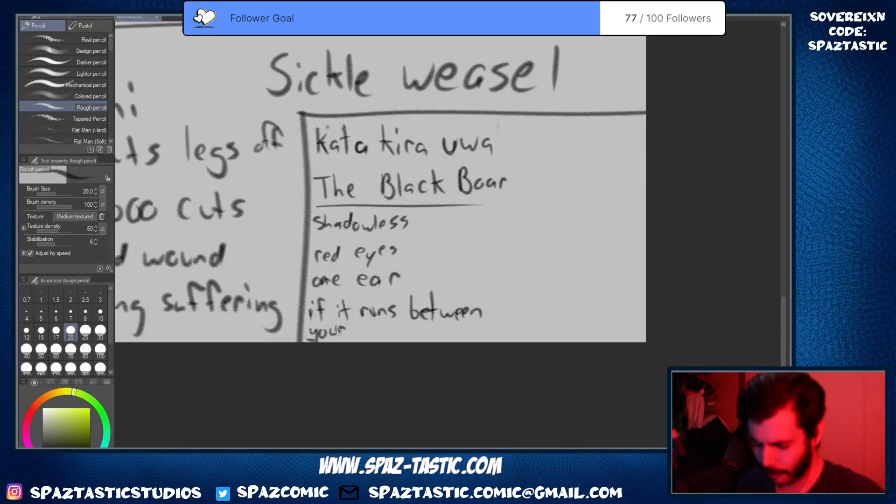
pyautogui.moveTo(337, 339); pyautogui.dragTo(344, 328)
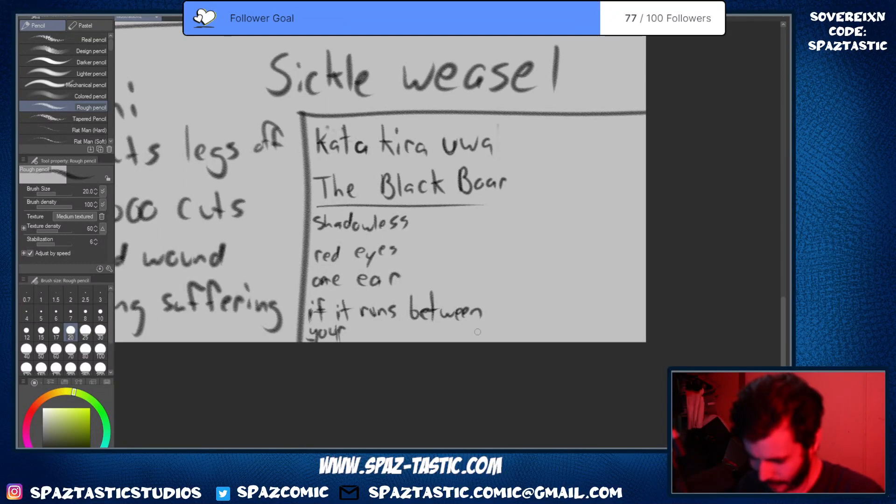
# Complete the last line of the boar notes with "legs it takes your soul"
pyautogui.moveTo(355, 322)
pyautogui.mouseDown()
pyautogui.moveTo(358, 340)
pyautogui.moveTo(368, 338)
pyautogui.mouseUp()
pyautogui.moveTo(375, 334)
pyautogui.mouseDown()
pyautogui.moveTo(373, 346)
pyautogui.moveTo(413, 329)
pyautogui.moveTo(425, 341)
pyautogui.moveTo(472, 341)
pyautogui.mouseUp()
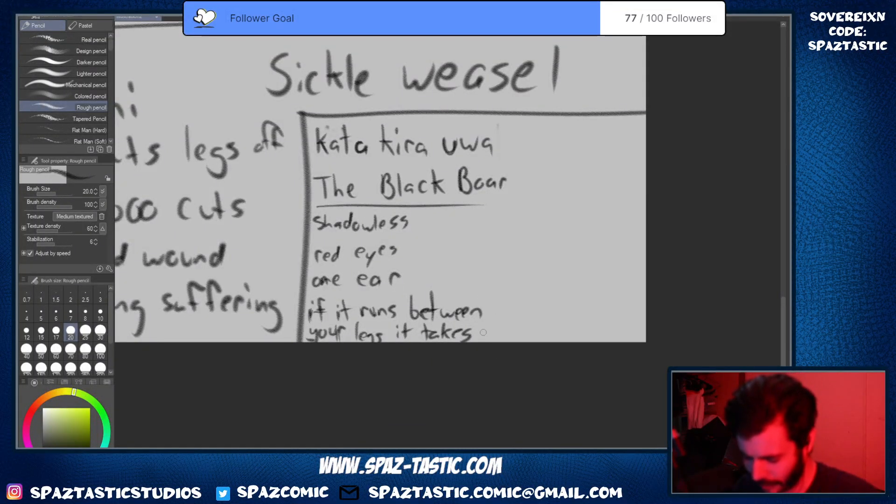
pyautogui.moveTo(481, 329)
pyautogui.mouseDown()
pyautogui.moveTo(485, 344)
pyautogui.moveTo(501, 331)
pyautogui.moveTo(579, 332)
pyautogui.mouseUp()
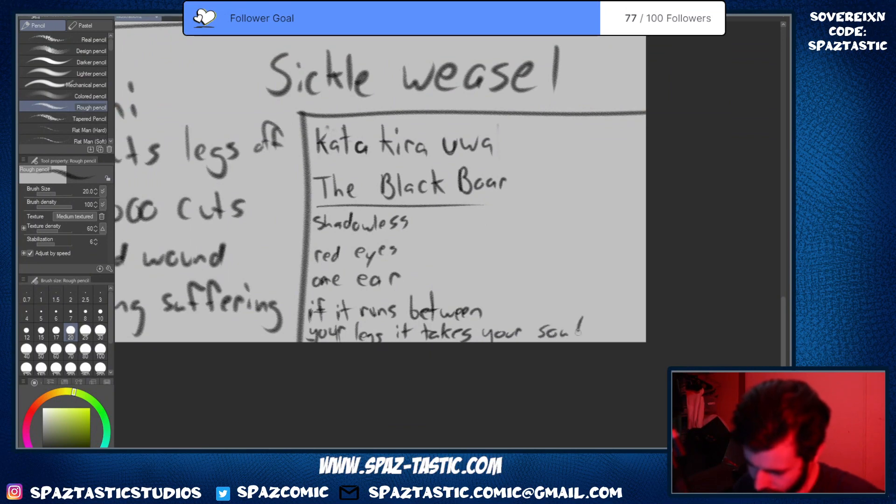
# Underline the character names "Yama uba", "Aka manto" and "Funa yure"
pyautogui.scroll(-3, 603, 282)
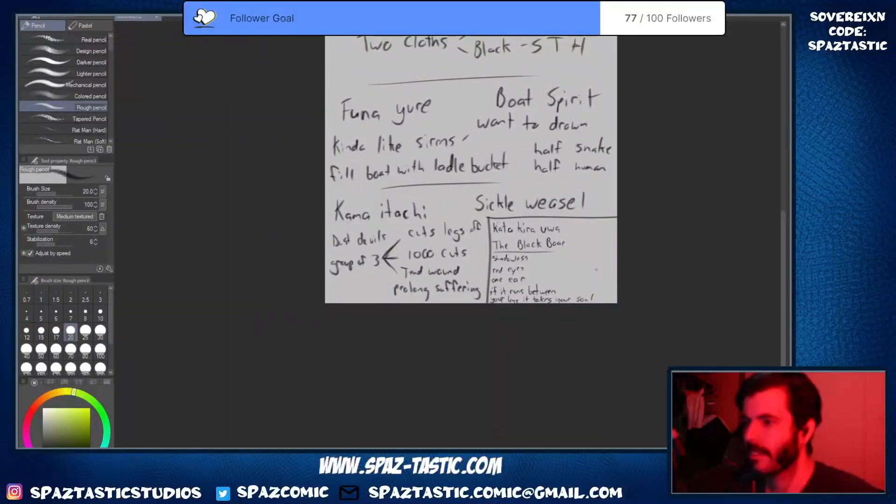
pyautogui.moveTo(513, 182); pyautogui.dragTo(482, 306)
pyautogui.moveTo(532, 284)
pyautogui.mouseDown()
pyautogui.moveTo(496, 312)
pyautogui.moveTo(499, 297)
pyautogui.mouseUp()
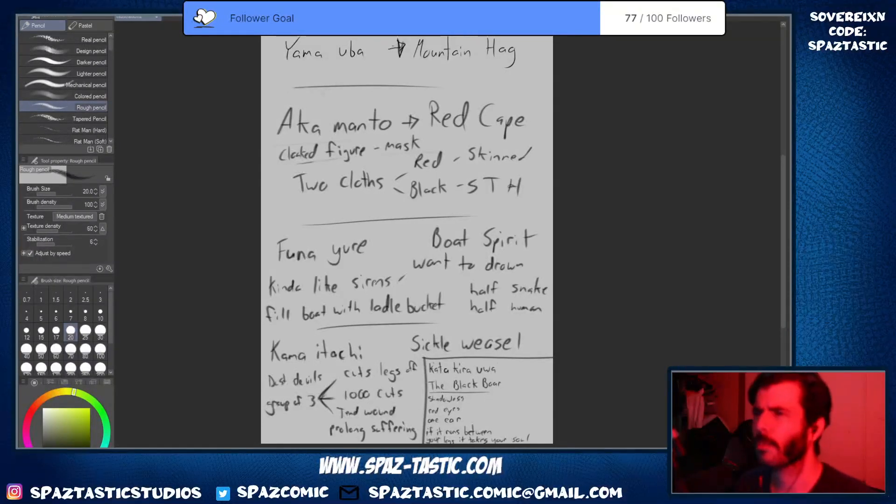
pyautogui.moveTo(274, 69); pyautogui.dragTo(375, 65)
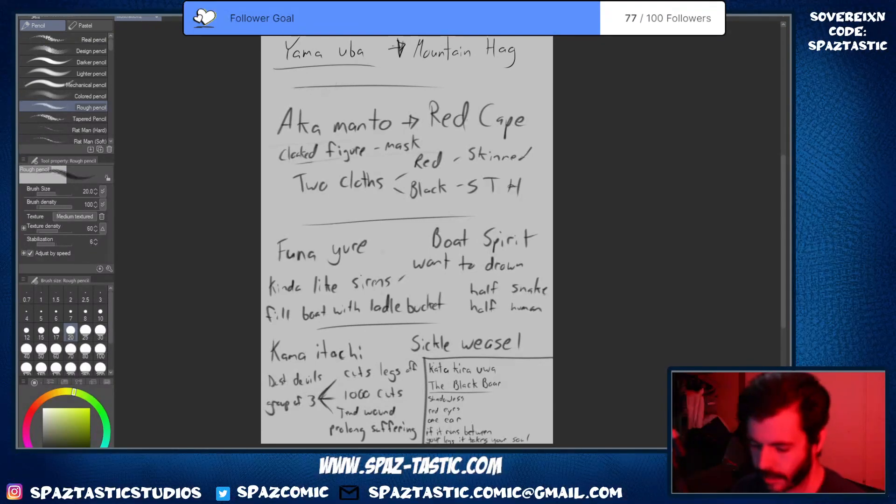
pyautogui.moveTo(274, 140); pyautogui.dragTo(405, 134)
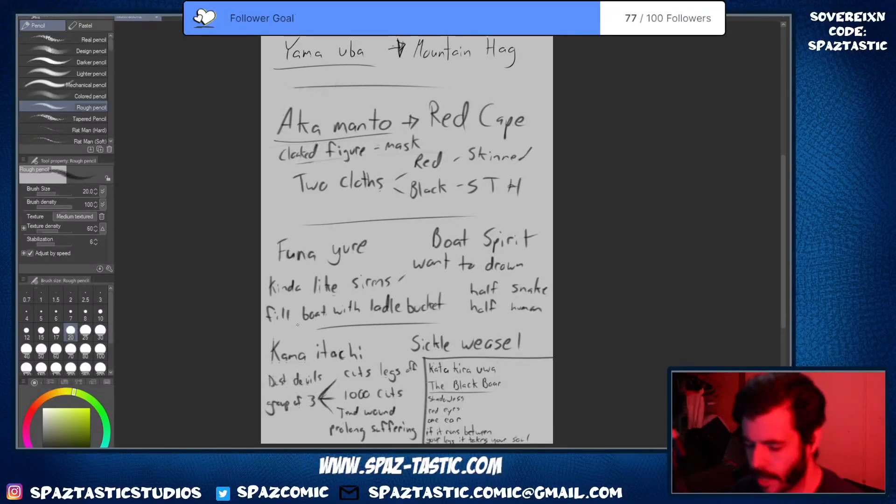
pyautogui.moveTo(267, 272); pyautogui.dragTo(369, 266)
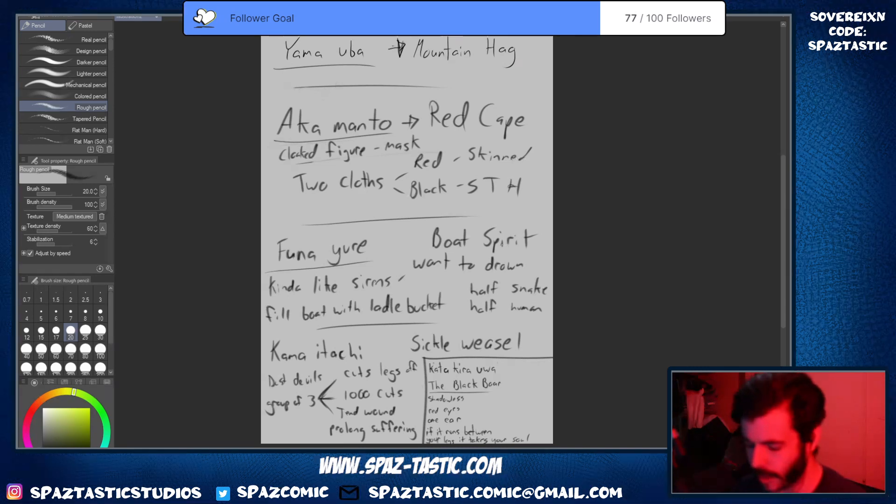
pyautogui.scroll(-3, 305, 341)
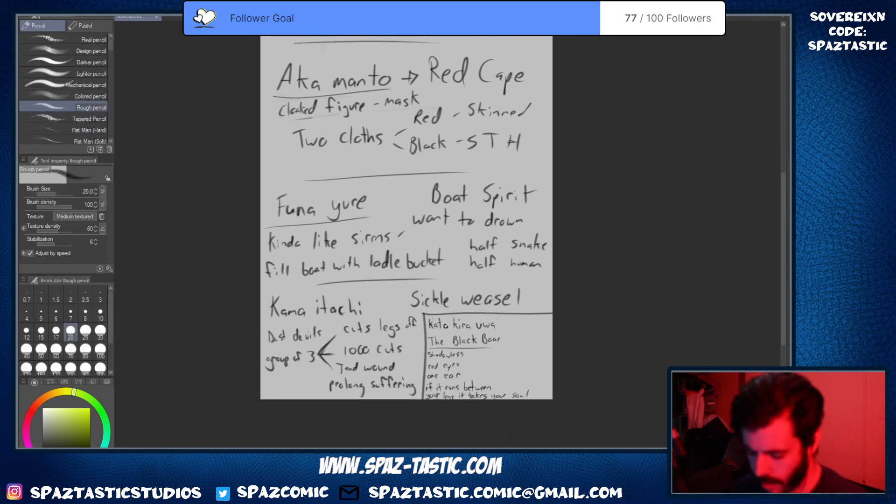
pyautogui.scroll(1, 306, 341)
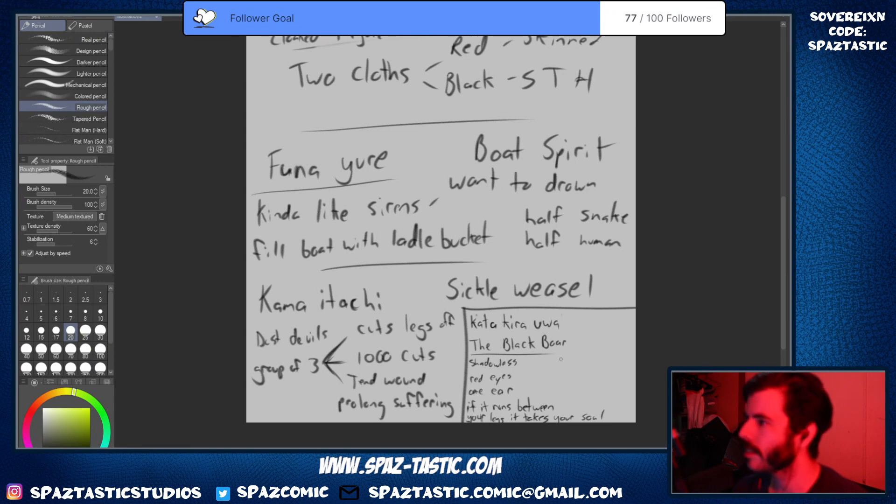
pyautogui.moveTo(611, 332); pyautogui.dragTo(564, 320)
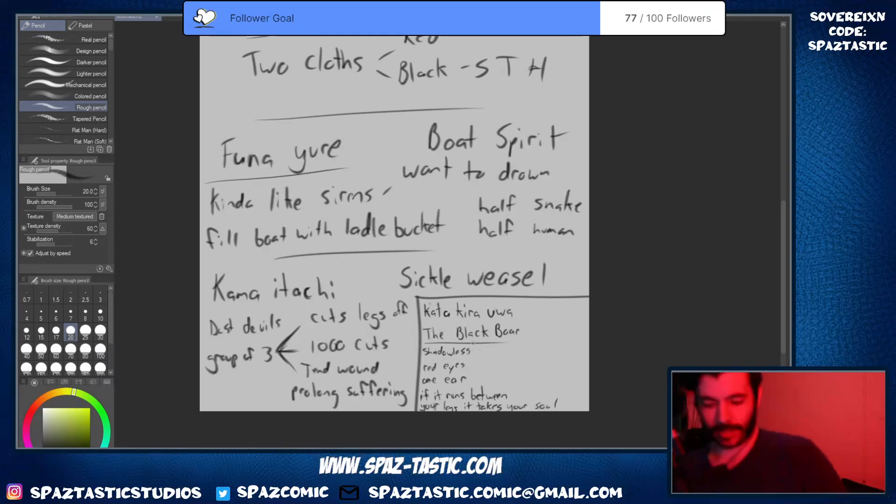
# Clear all of the handwritten character notes from the canvas
pyautogui.press('space')
pyautogui.moveTo(508, 309)
pyautogui.mouseDown()
pyautogui.moveTo(490, 330)
pyautogui.moveTo(501, 315)
pyautogui.mouseUp()
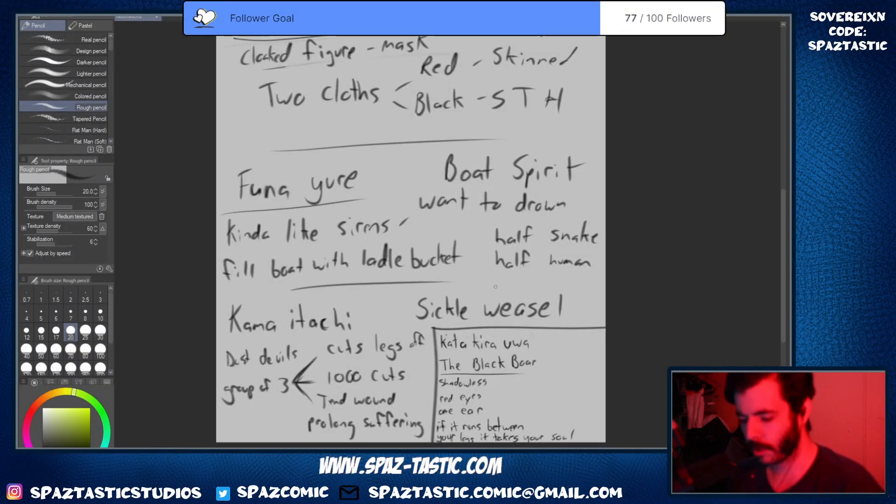
pyautogui.scroll(-1, 496, 287)
pyautogui.press('space')
pyautogui.moveTo(497, 304); pyautogui.dragTo(483, 350)
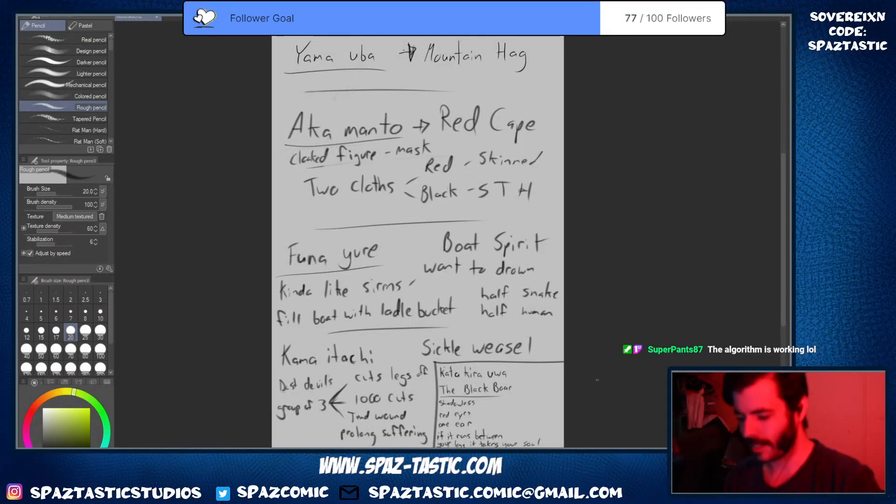
pyautogui.press('Delete')
pyautogui.hotkey('ctrl', 'z')
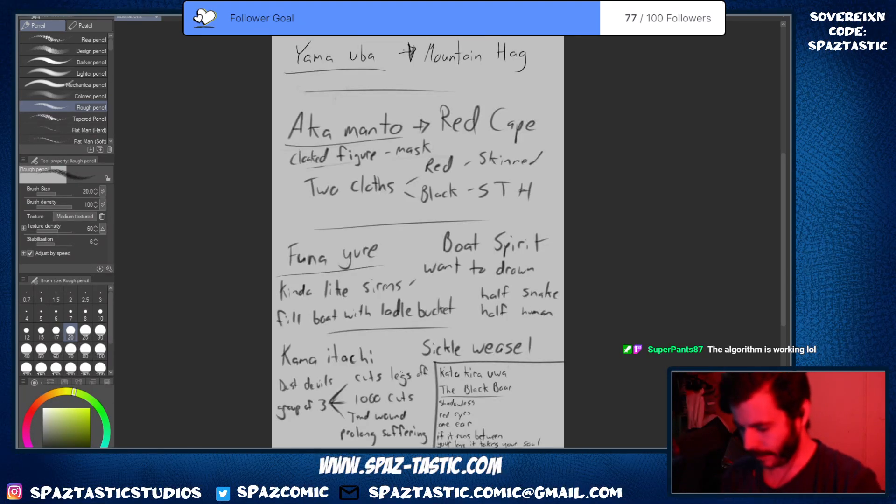
pyautogui.press('Delete')
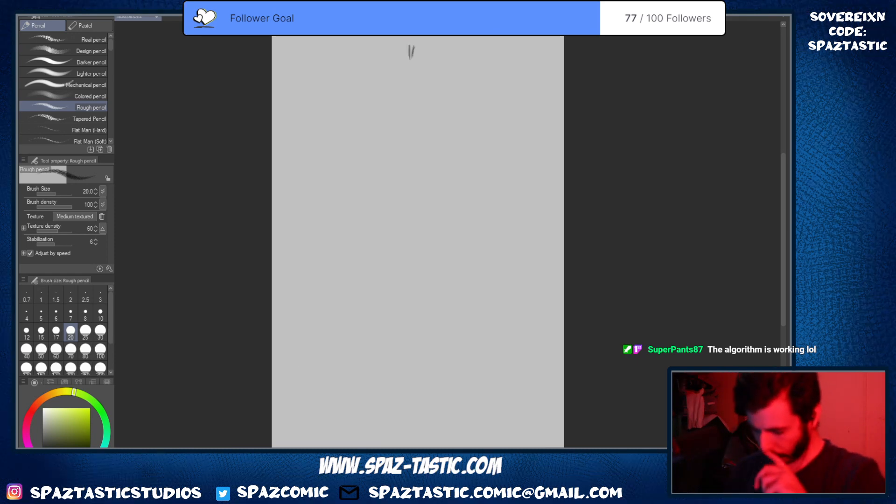
# Erase the leftover pencil marks near the top of the page with the Soft eraser and return to the Rough pencil
pyautogui.press('space')
pyautogui.moveTo(425, 88)
pyautogui.mouseDown()
pyautogui.moveTo(428, 131)
pyautogui.moveTo(420, 89)
pyautogui.mouseUp()
pyautogui.press('e')
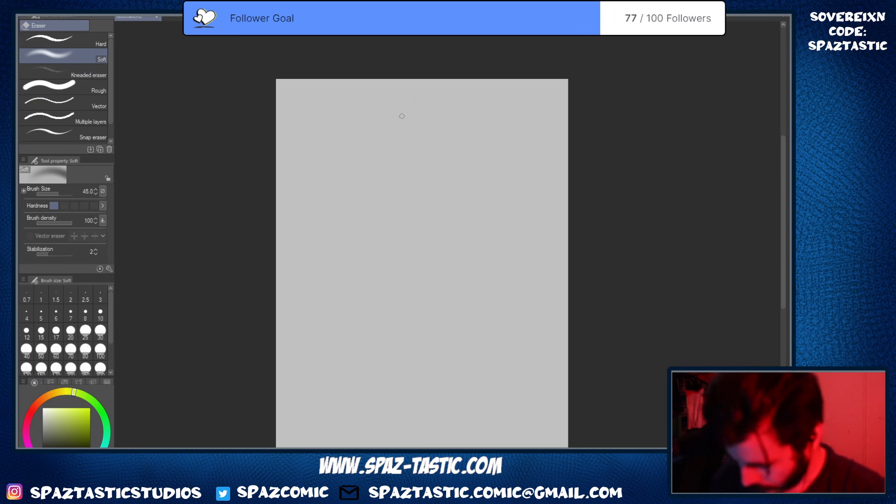
pyautogui.press('p')
pyautogui.press('space')
pyautogui.moveTo(484, 354); pyautogui.dragTo(502, 258)
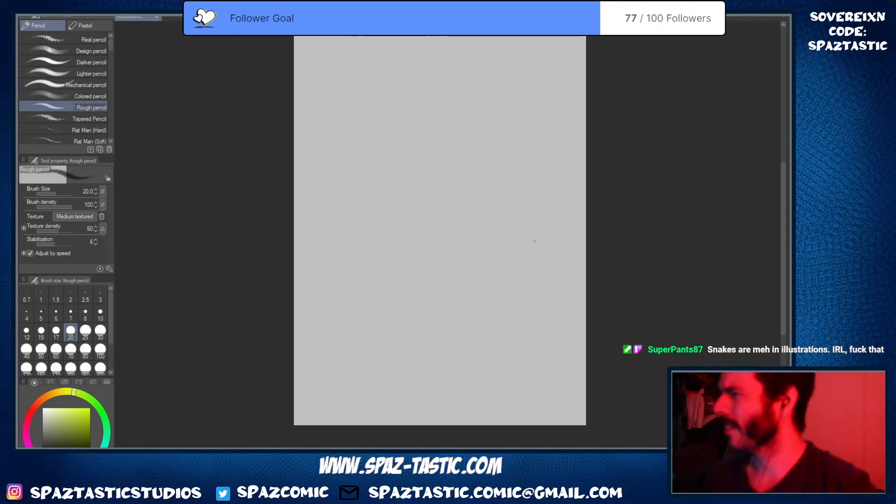
pyautogui.moveTo(523, 243); pyautogui.dragTo(508, 267)
pyautogui.press('e')
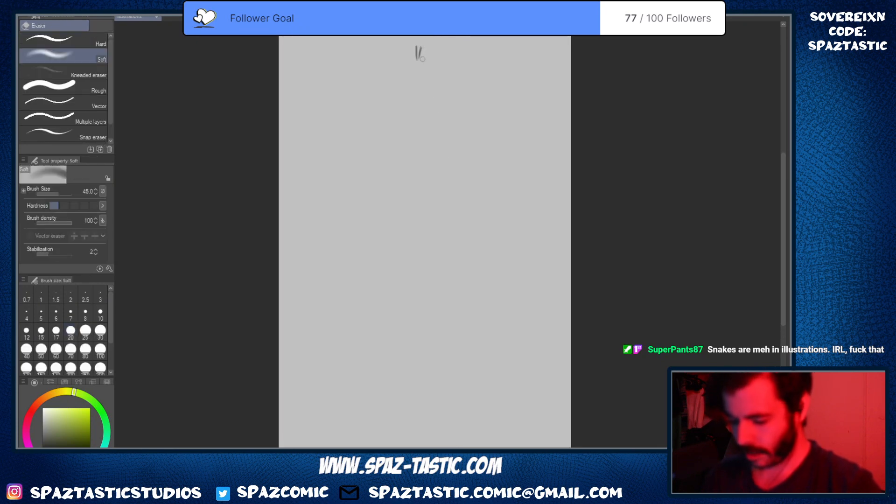
pyautogui.moveTo(414, 62); pyautogui.dragTo(419, 49)
pyautogui.press('p')
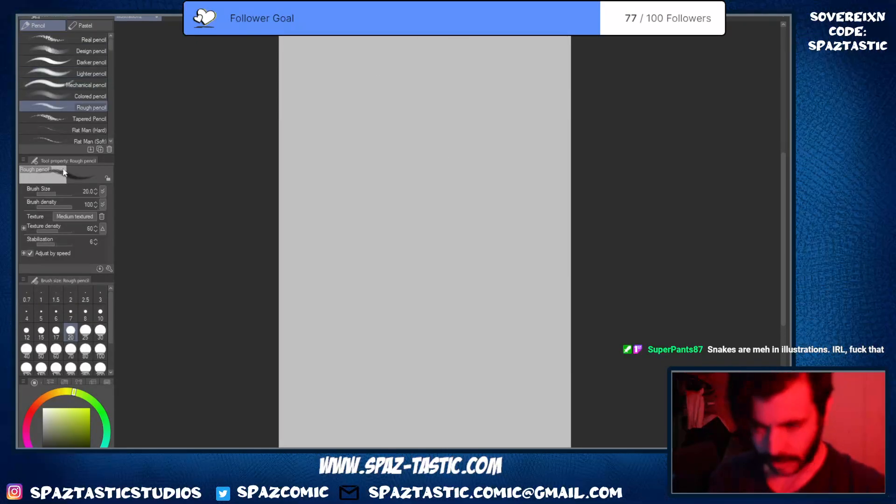
pyautogui.scroll(3, 468, 300)
pyautogui.press('h')
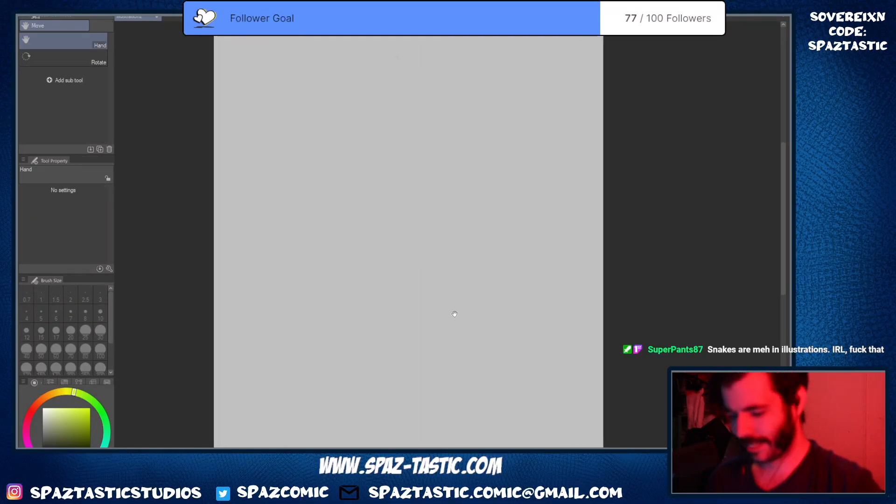
pyautogui.moveTo(456, 297); pyautogui.dragTo(468, 282)
pyautogui.press('p')
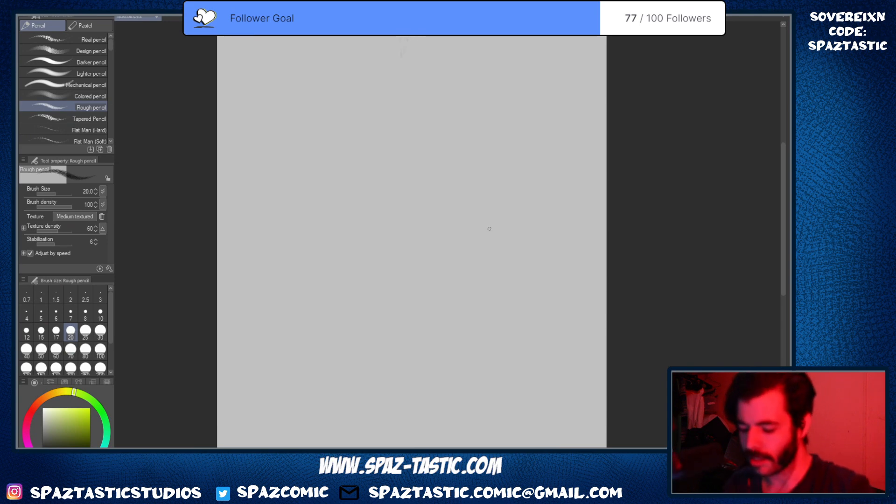
pyautogui.moveTo(485, 247); pyautogui.dragTo(485, 284)
pyautogui.hotkey('ctrl', 'z')
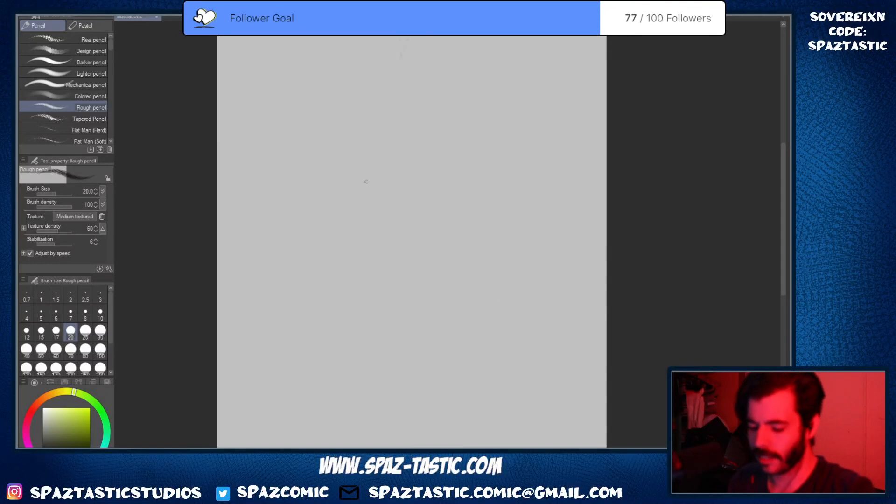
pyautogui.moveTo(345, 125); pyautogui.dragTo(341, 229)
pyautogui.hotkey('ctrl', 'z')
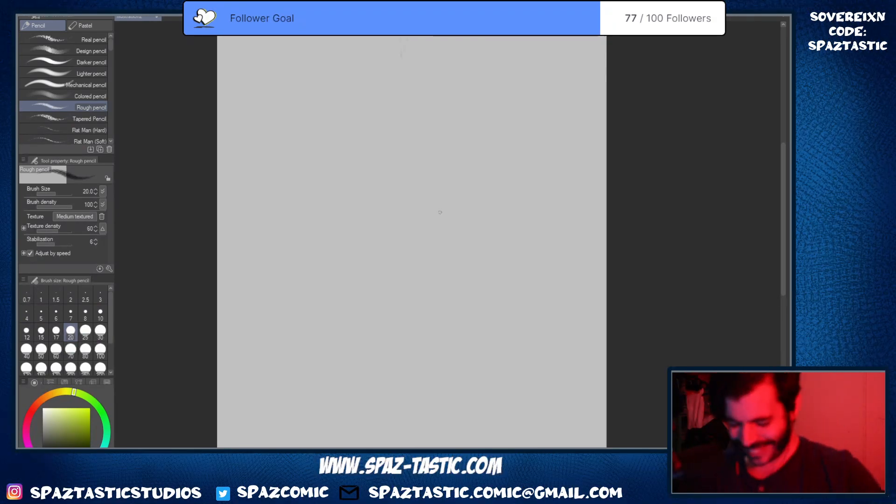
# Sketch a horizontal guide line across the full page width about a third of the way down, using several overlapping strokes
pyautogui.scroll(-1, 470, 233)
pyautogui.press('space')
pyautogui.moveTo(502, 348); pyautogui.dragTo(497, 313)
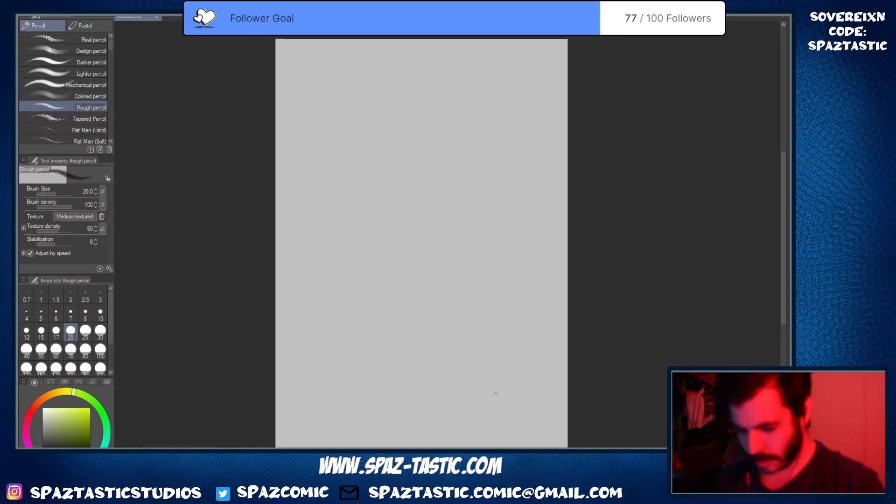
pyautogui.moveTo(287, 168)
pyautogui.mouseDown()
pyautogui.moveTo(534, 154)
pyautogui.moveTo(574, 161)
pyautogui.moveTo(252, 170)
pyautogui.mouseUp()
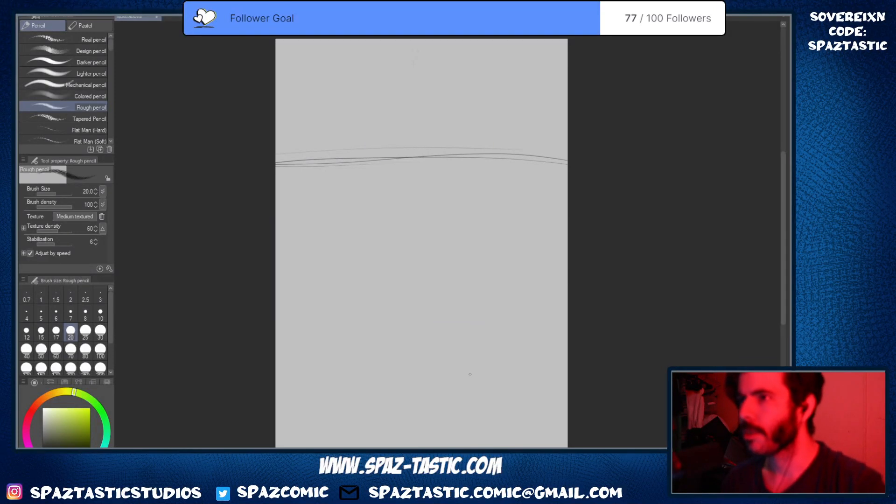
pyautogui.press('space')
pyautogui.moveTo(468, 367); pyautogui.dragTo(468, 346)
pyautogui.moveTo(279, 145); pyautogui.dragTo(545, 138)
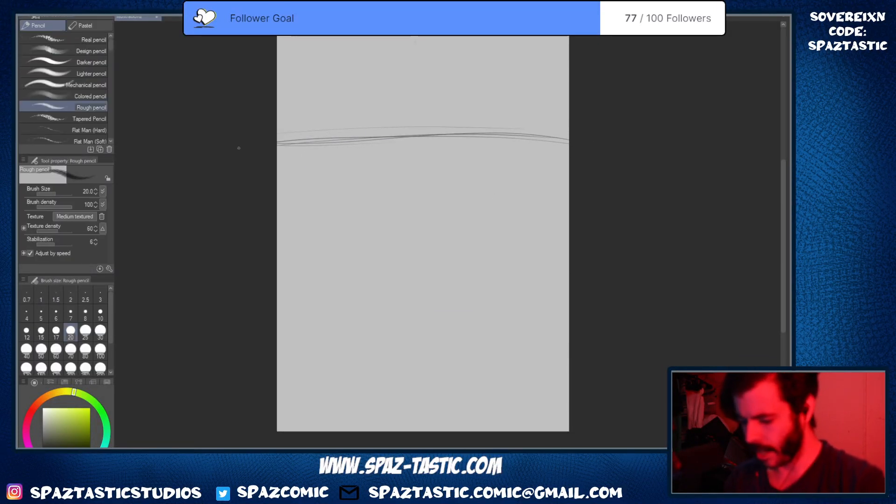
pyautogui.moveTo(239, 148); pyautogui.dragTo(573, 141)
pyautogui.moveTo(277, 117); pyautogui.dragTo(572, 127)
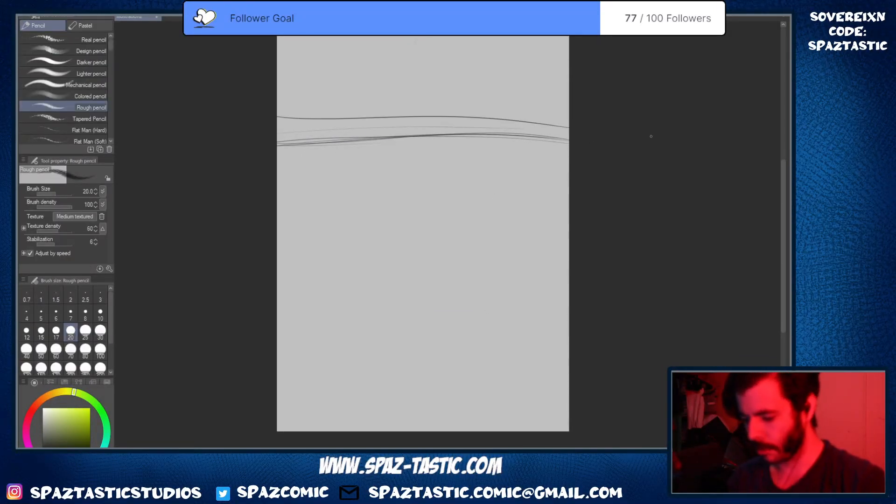
pyautogui.hotkey('ctrl', 'z')
# Sketch a second horizontal guide line across the page about two thirds of the way down
pyautogui.moveTo(273, 294); pyautogui.dragTo(509, 293)
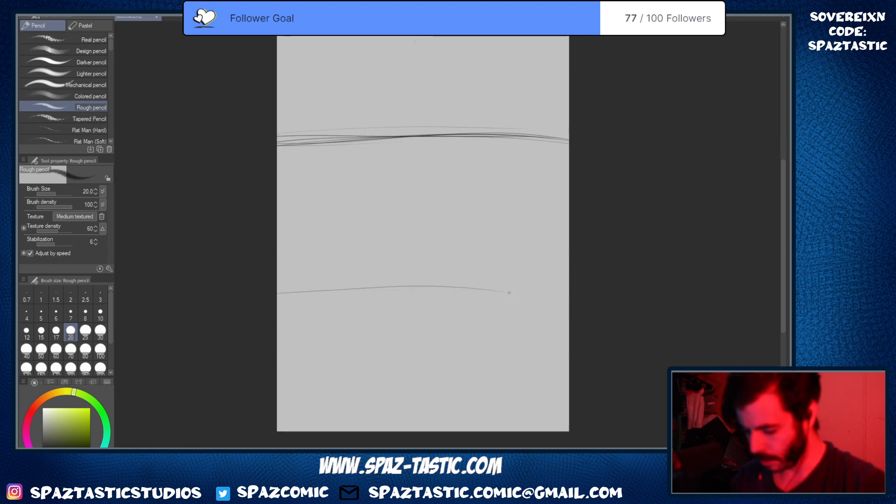
pyautogui.moveTo(320, 284)
pyautogui.mouseDown()
pyautogui.moveTo(573, 288)
pyautogui.moveTo(500, 247)
pyautogui.mouseUp()
pyautogui.scroll(-2, 524, 269)
pyautogui.scroll(2, 493, 199)
# Sketch two vertical guide lines down the page to divide it into thirds
pyautogui.press('space')
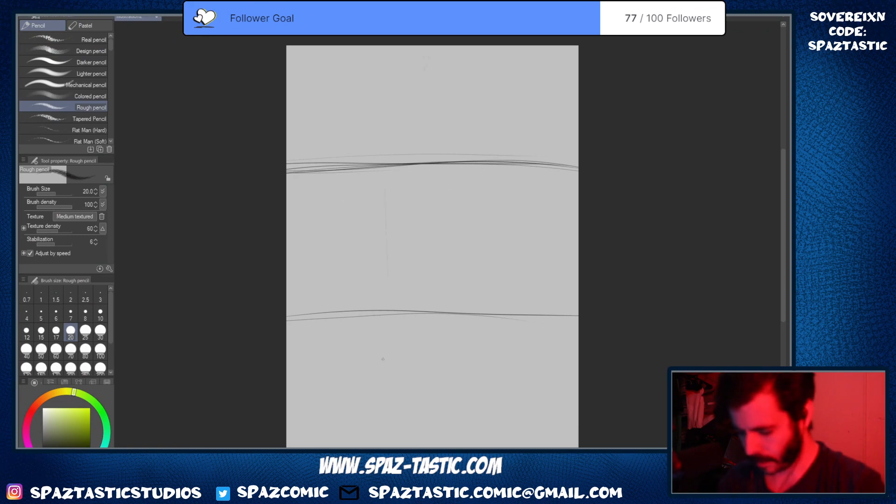
pyautogui.moveTo(383, 52); pyautogui.dragTo(385, 417)
pyautogui.moveTo(467, 90)
pyautogui.mouseDown()
pyautogui.moveTo(472, 392)
pyautogui.moveTo(461, 200)
pyautogui.moveTo(460, 432)
pyautogui.mouseUp()
pyautogui.press('space')
pyautogui.moveTo(540, 344); pyautogui.dragTo(539, 294)
pyautogui.press('space')
pyautogui.moveTo(512, 198); pyautogui.dragTo(493, 266)
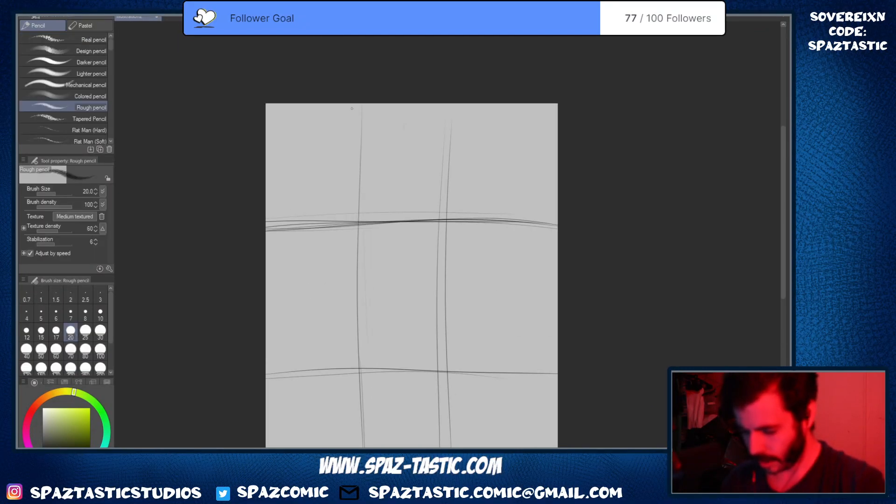
# Reinforce both vertical guide lines with further strokes starting from the top of the page
pyautogui.moveTo(362, 111); pyautogui.dragTo(363, 344)
pyautogui.moveTo(446, 104); pyautogui.dragTo(444, 441)
pyautogui.press('space')
pyautogui.moveTo(511, 331)
pyautogui.mouseDown()
pyautogui.moveTo(524, 251)
pyautogui.moveTo(506, 262)
pyautogui.mouseUp()
pyautogui.scroll(-2, 497, 291)
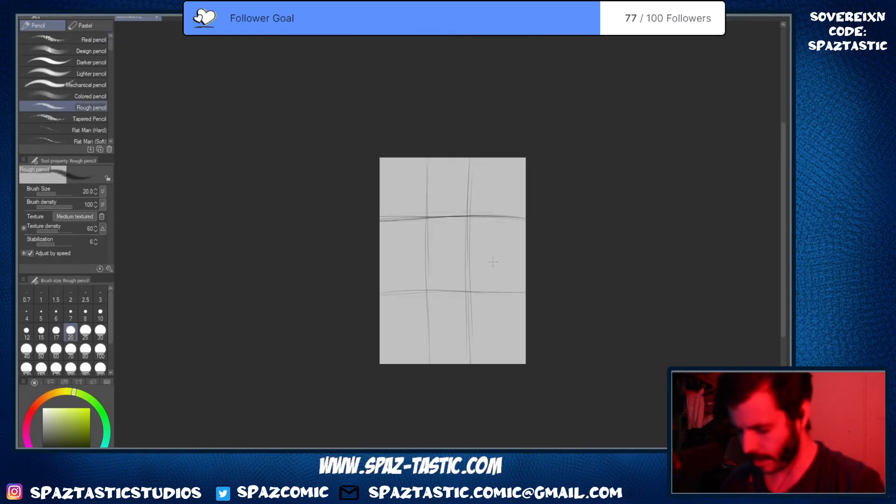
pyautogui.scroll(2, 497, 290)
pyautogui.press('space')
pyautogui.moveTo(505, 320); pyautogui.dragTo(488, 336)
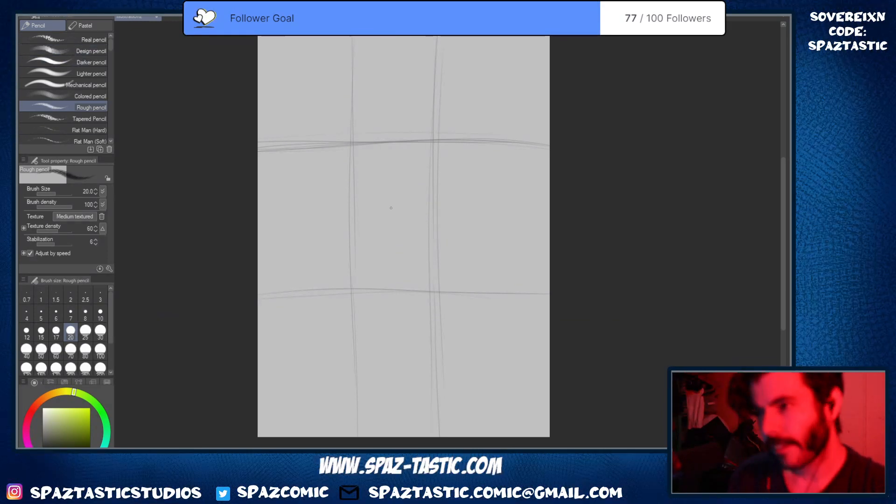
# Try a pencil stroke in the centre of the grid, undo it, and set the Rough pencil's brush size to 50
pyautogui.moveTo(372, 206)
pyautogui.mouseDown()
pyautogui.moveTo(385, 238)
pyautogui.moveTo(444, 254)
pyautogui.mouseUp()
pyautogui.hotkey('ctrl', 'z')
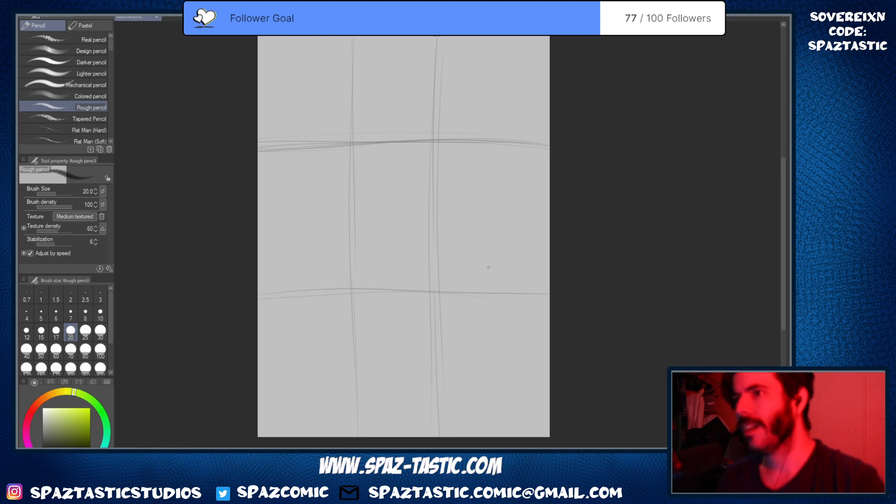
pyautogui.press(']')
pyautogui.press(']')
pyautogui.press(']')
pyautogui.press(']')
pyautogui.press(']')
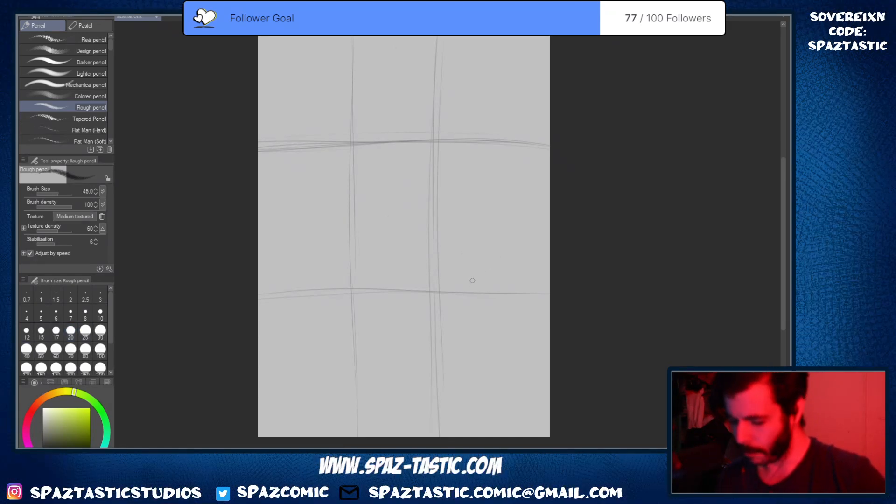
pyautogui.press(']')
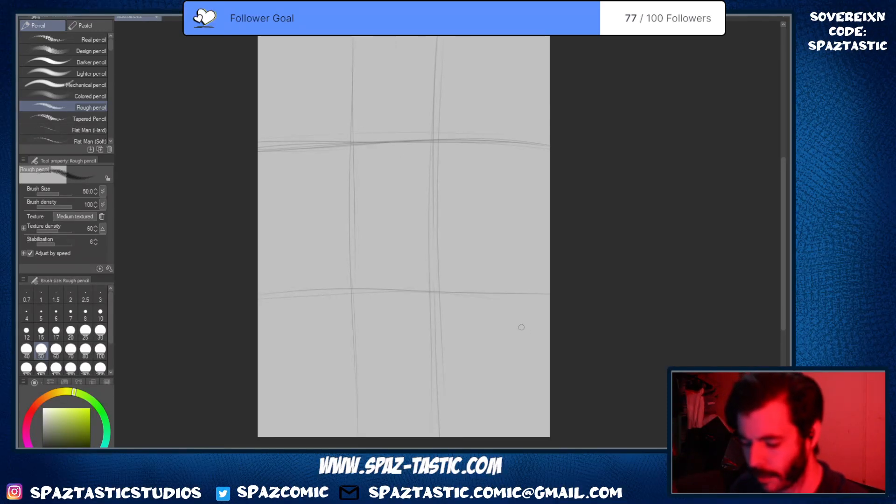
pyautogui.moveTo(470, 299)
pyautogui.mouseDown()
pyautogui.moveTo(456, 323)
pyautogui.moveTo(467, 317)
pyautogui.mouseUp()
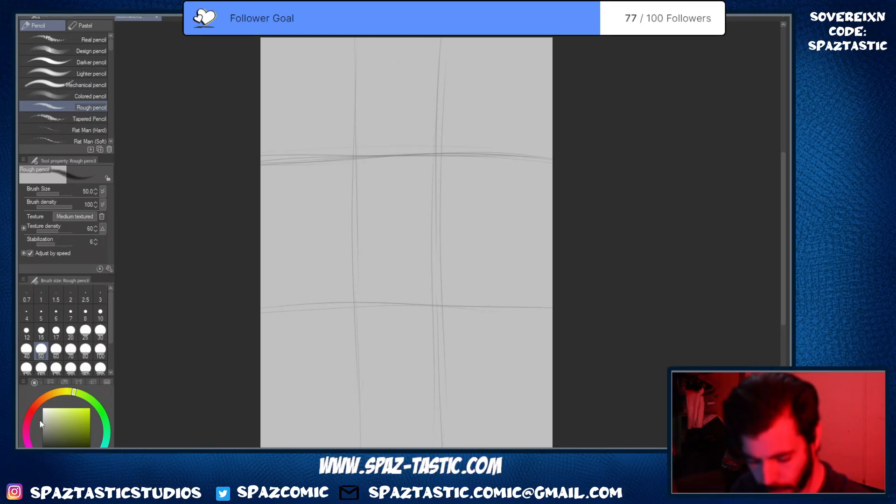
# Switch to the pastel brushes, browse the oil pastel variants and choose the Crayon brush
pyautogui.click(89, 25)
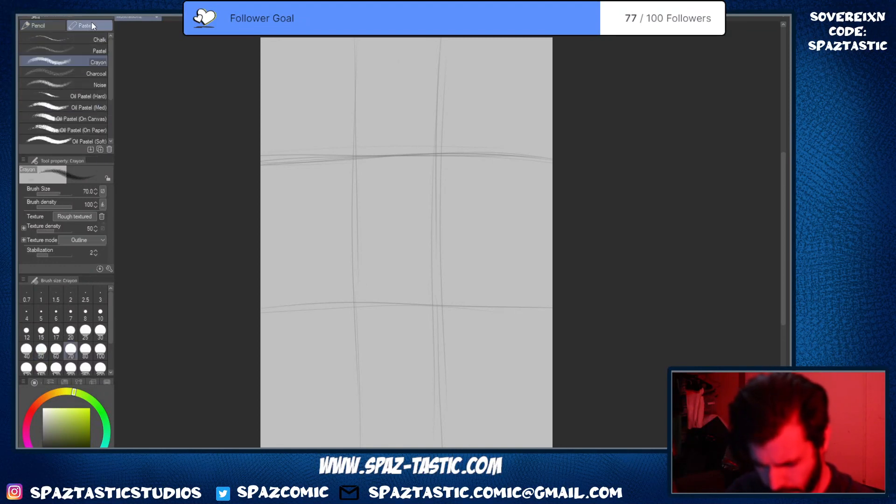
pyautogui.click(100, 77)
pyautogui.click(97, 88)
pyautogui.click(95, 97)
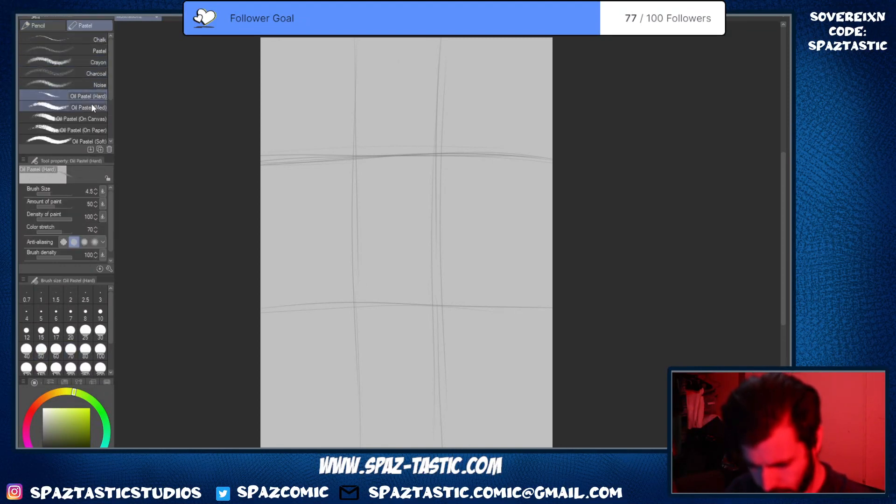
pyautogui.click(91, 105)
pyautogui.click(92, 96)
pyautogui.click(94, 85)
pyautogui.click(96, 63)
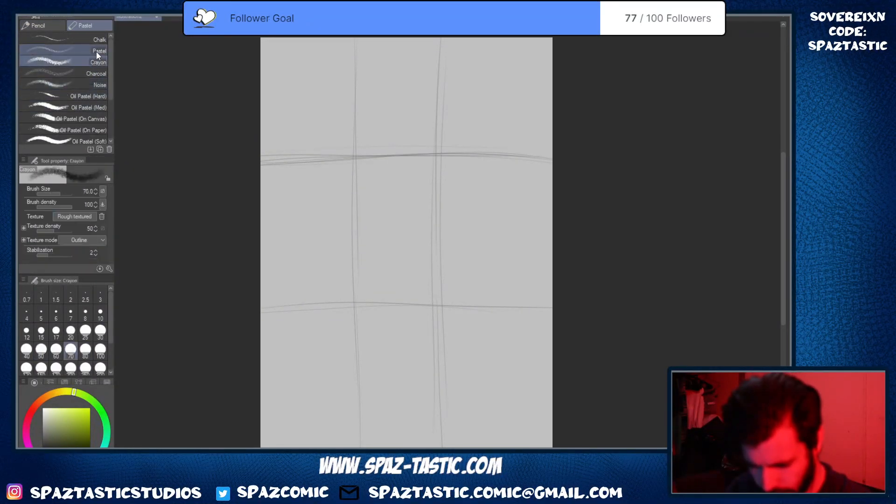
pyautogui.moveTo(366, 195)
pyautogui.mouseDown()
pyautogui.moveTo(414, 231)
pyautogui.moveTo(500, 230)
pyautogui.mouseUp()
pyautogui.hotkey('ctrl', 'z')
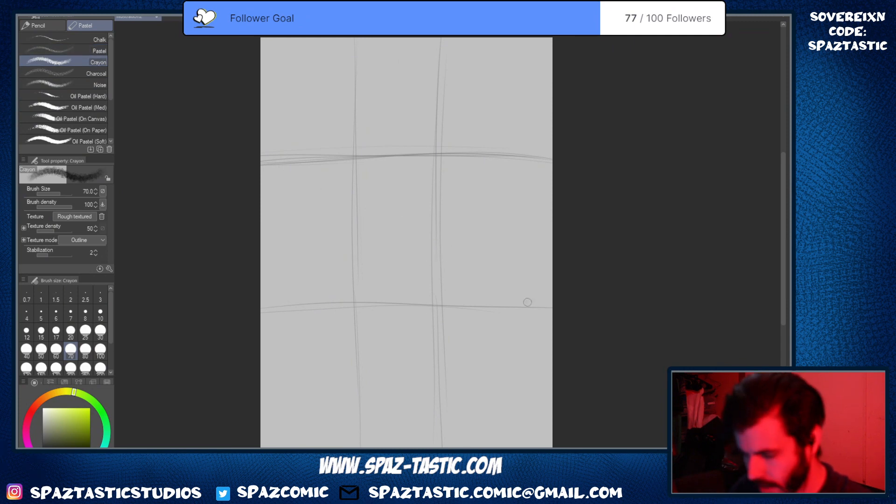
pyautogui.moveTo(366, 141)
pyautogui.mouseDown()
pyautogui.moveTo(363, 160)
pyautogui.moveTo(444, 257)
pyautogui.moveTo(464, 299)
pyautogui.mouseUp()
pyautogui.hotkey('ctrl', 'z')
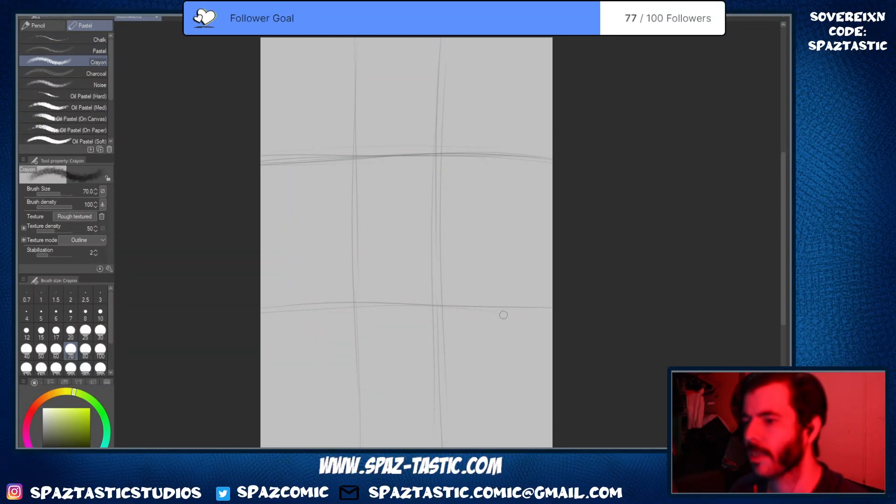
pyautogui.moveTo(354, 157); pyautogui.dragTo(361, 148)
pyautogui.hotkey('ctrl', 'z')
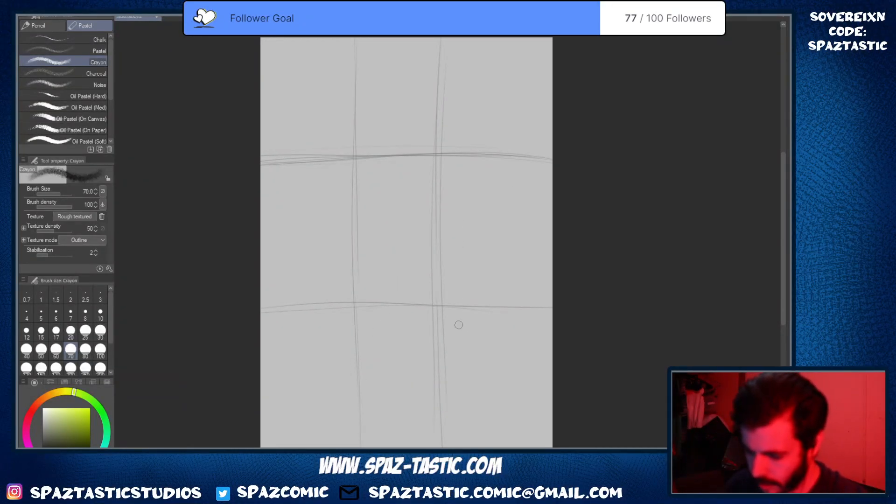
# Try blocking in a large central form with crayon: slanted sides, sloping shoulders and a horizontal line across the lower third
pyautogui.moveTo(386, 156)
pyautogui.mouseDown()
pyautogui.moveTo(340, 282)
pyautogui.moveTo(366, 325)
pyautogui.moveTo(364, 345)
pyautogui.mouseUp()
pyautogui.moveTo(346, 283); pyautogui.dragTo(331, 317)
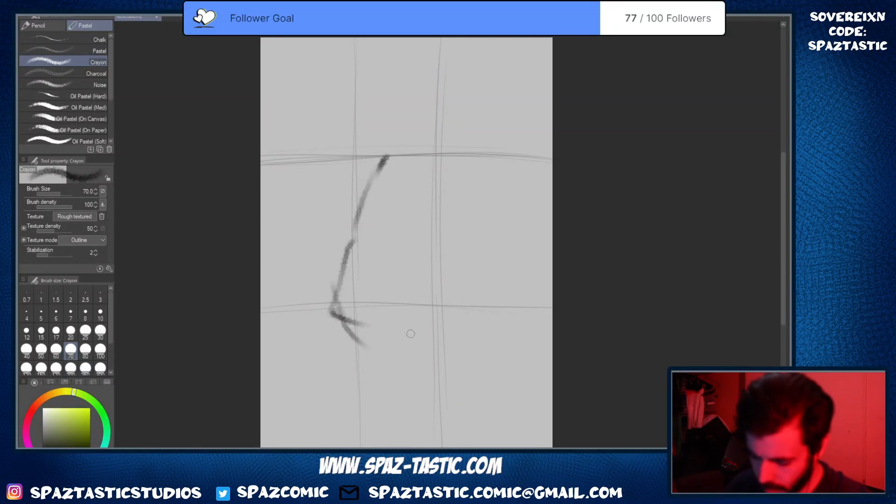
pyautogui.moveTo(387, 156)
pyautogui.mouseDown()
pyautogui.moveTo(358, 191)
pyautogui.moveTo(301, 223)
pyautogui.mouseUp()
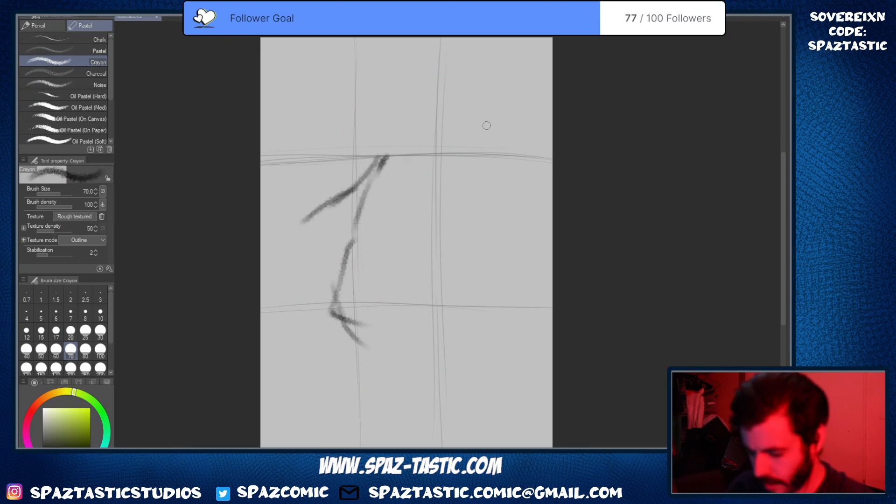
pyautogui.moveTo(379, 161)
pyautogui.mouseDown()
pyautogui.moveTo(452, 157)
pyautogui.moveTo(450, 187)
pyautogui.mouseUp()
pyautogui.moveTo(423, 157)
pyautogui.mouseDown()
pyautogui.moveTo(513, 214)
pyautogui.moveTo(467, 318)
pyautogui.mouseUp()
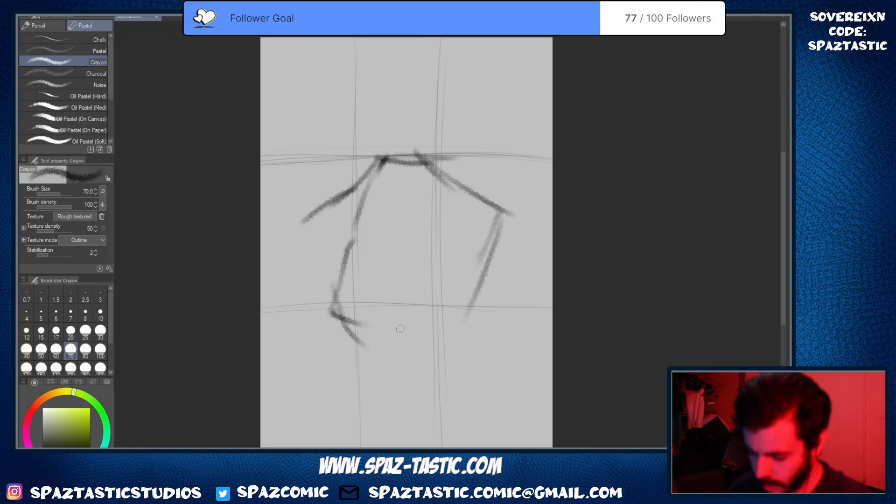
pyautogui.moveTo(266, 297); pyautogui.dragTo(551, 295)
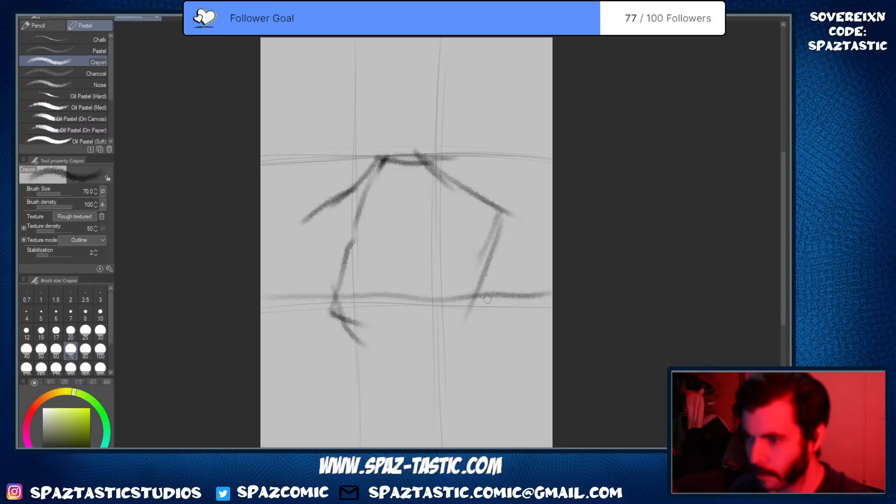
# Try a peaked roof-like top over the large form, with horizontal bands joining its two outer corners
pyautogui.press('space')
pyautogui.moveTo(481, 363); pyautogui.dragTo(480, 369)
pyautogui.moveTo(377, 165); pyautogui.dragTo(425, 165)
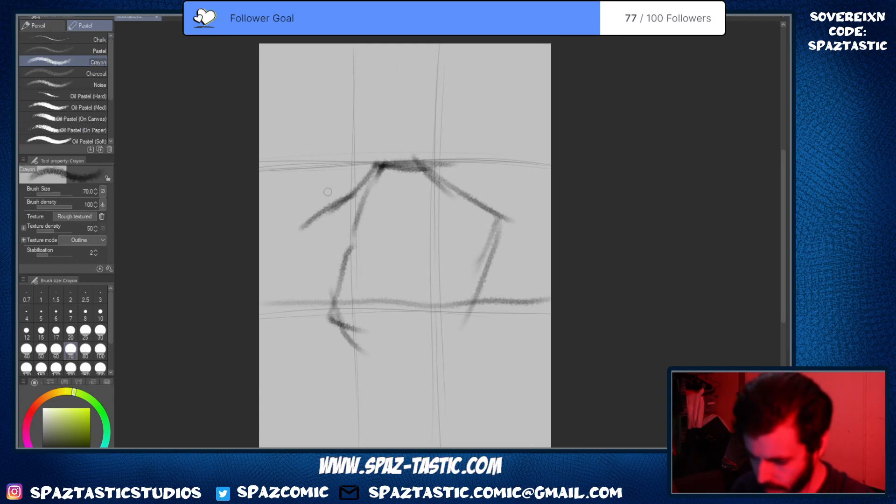
pyautogui.moveTo(318, 174); pyautogui.dragTo(330, 200)
pyautogui.moveTo(394, 146); pyautogui.dragTo(314, 216)
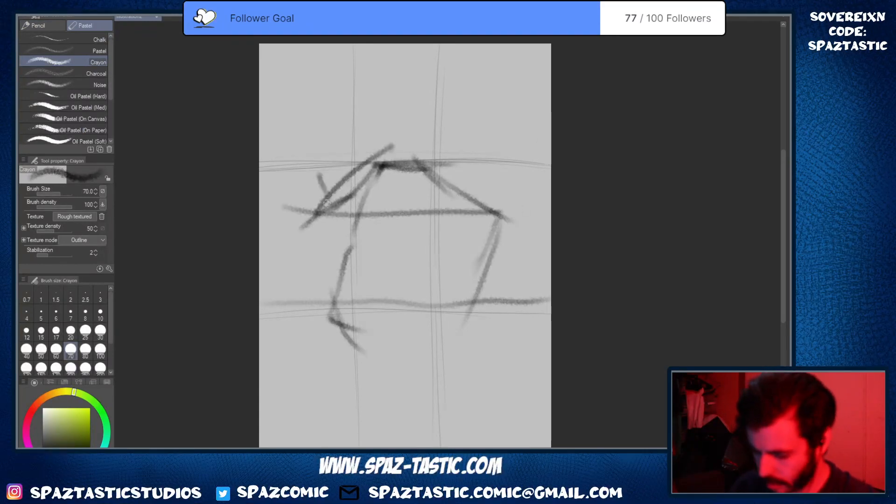
pyautogui.moveTo(380, 158); pyautogui.dragTo(308, 221)
pyautogui.moveTo(393, 133)
pyautogui.mouseDown()
pyautogui.moveTo(487, 184)
pyautogui.moveTo(502, 225)
pyautogui.moveTo(395, 132)
pyautogui.moveTo(301, 250)
pyautogui.moveTo(484, 220)
pyautogui.mouseUp()
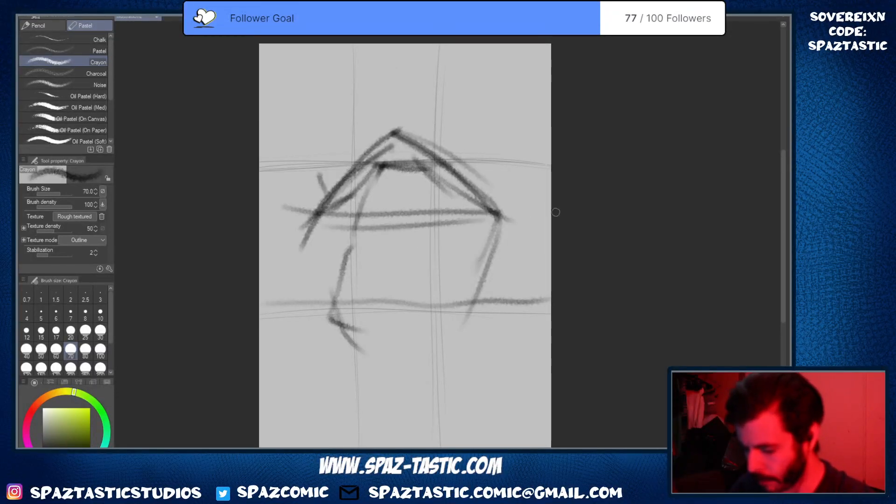
# Try closing the large form with inward-curving sides that meet in a point below the lower grid line
pyautogui.moveTo(303, 229); pyautogui.dragTo(347, 320)
pyautogui.moveTo(496, 213); pyautogui.dragTo(467, 303)
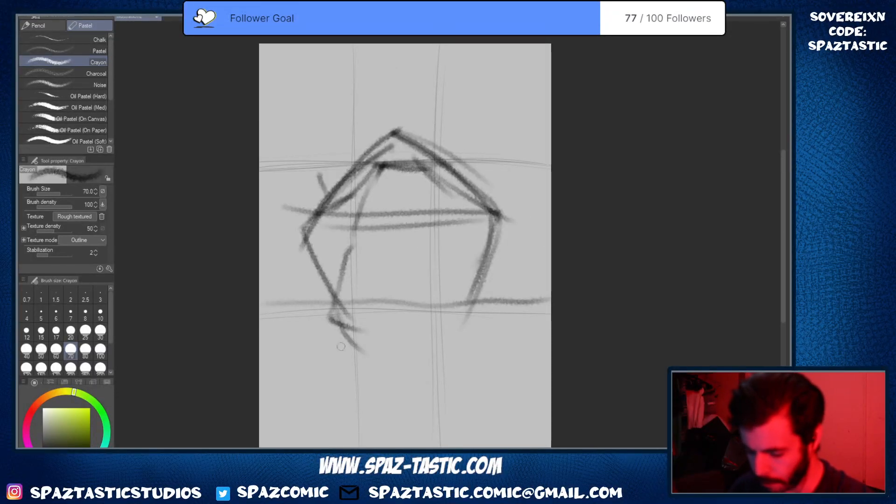
pyautogui.moveTo(326, 293); pyautogui.dragTo(383, 341)
pyautogui.moveTo(299, 228)
pyautogui.mouseDown()
pyautogui.moveTo(418, 348)
pyautogui.moveTo(509, 243)
pyautogui.mouseUp()
pyautogui.moveTo(512, 209); pyautogui.dragTo(395, 365)
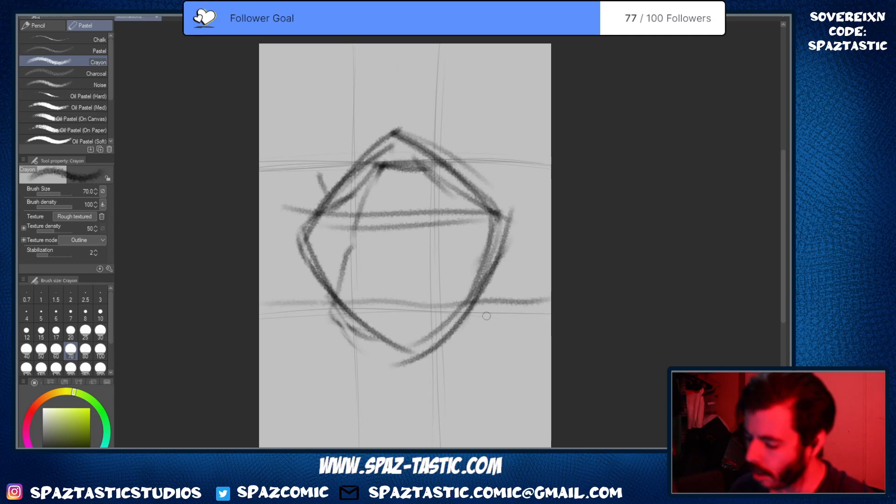
# Undo all crayon strokes of the large form, leaving only the thirds grid on the page
pyautogui.hotkey('ctrl', 'z')
pyautogui.hotkey('ctrl', 'z')
pyautogui.hotkey('ctrl', 'z')
pyautogui.hotkey('ctrl', 'z')
pyautogui.hotkey('ctrl', 'z')
pyautogui.hotkey('ctrl', 'z')
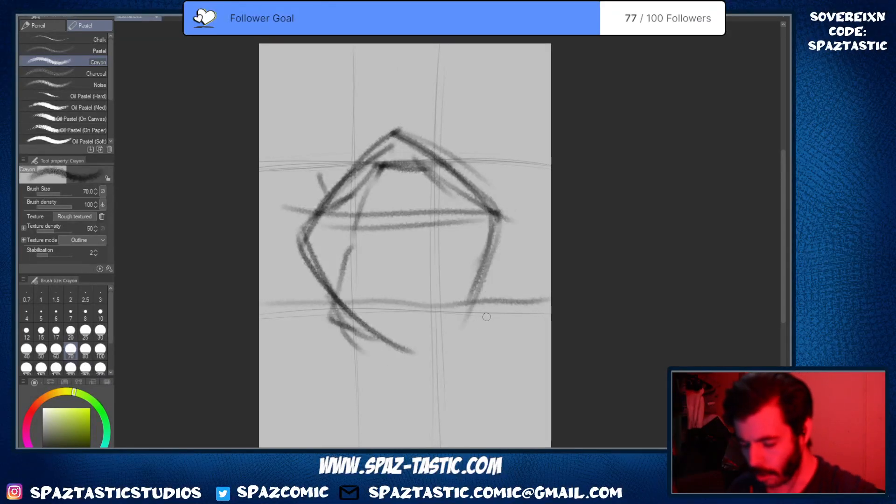
pyautogui.hotkey('ctrl', 'z')
pyautogui.hotkey('ctrl', 'z')
pyautogui.hotkey('ctrl', 'z')
pyautogui.hotkey('ctrl', 'z')
pyautogui.hotkey('ctrl', 'z')
pyautogui.hotkey('ctrl', 'z')
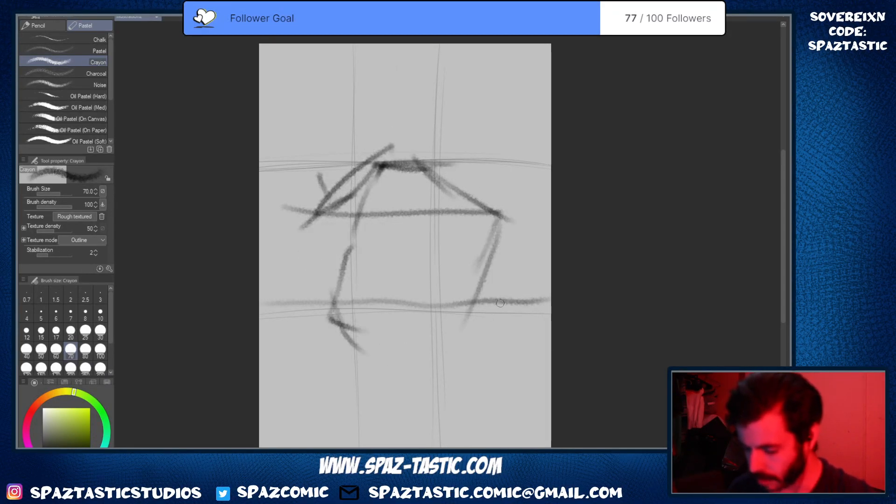
pyautogui.hotkey('ctrl', 'z')
pyautogui.hotkey('ctrl', 'z')
pyautogui.hotkey('ctrl', 'z')
pyautogui.hotkey('ctrl', 'z')
pyautogui.hotkey('ctrl', 'z')
pyautogui.hotkey('ctrl', 'z')
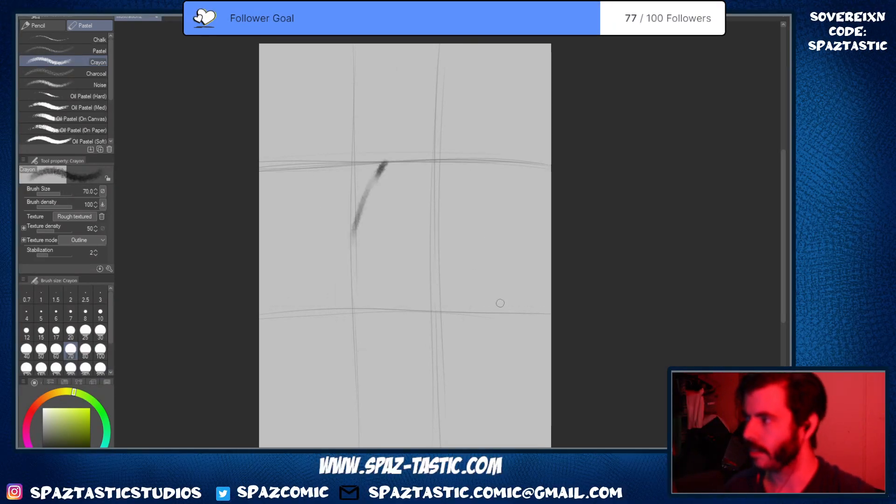
pyautogui.hotkey('ctrl', 'z')
pyautogui.hotkey('ctrl', 'z')
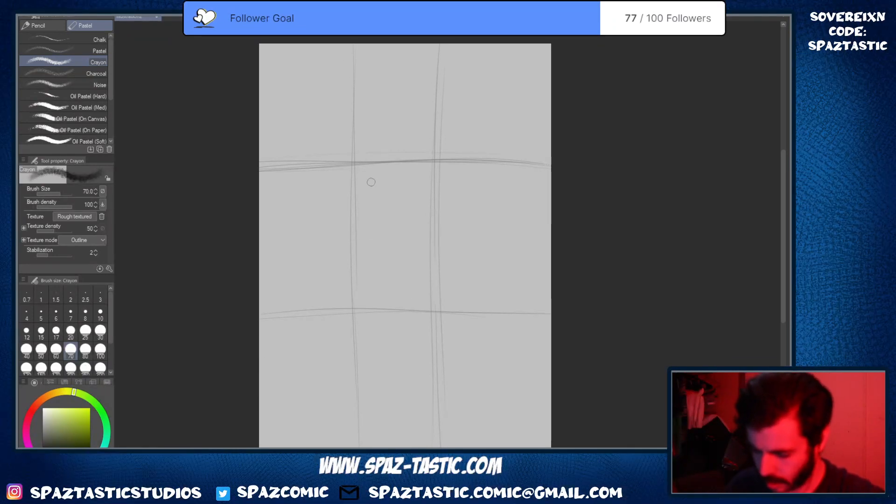
# Sketch a short curved crayon stroke below the upper-left grid intersection and undo the extra marks beside and beneath it
pyautogui.moveTo(371, 182)
pyautogui.mouseDown()
pyautogui.moveTo(390, 151)
pyautogui.moveTo(357, 198)
pyautogui.moveTo(383, 212)
pyautogui.moveTo(362, 183)
pyautogui.moveTo(361, 349)
pyautogui.moveTo(361, 189)
pyautogui.moveTo(351, 217)
pyautogui.mouseUp()
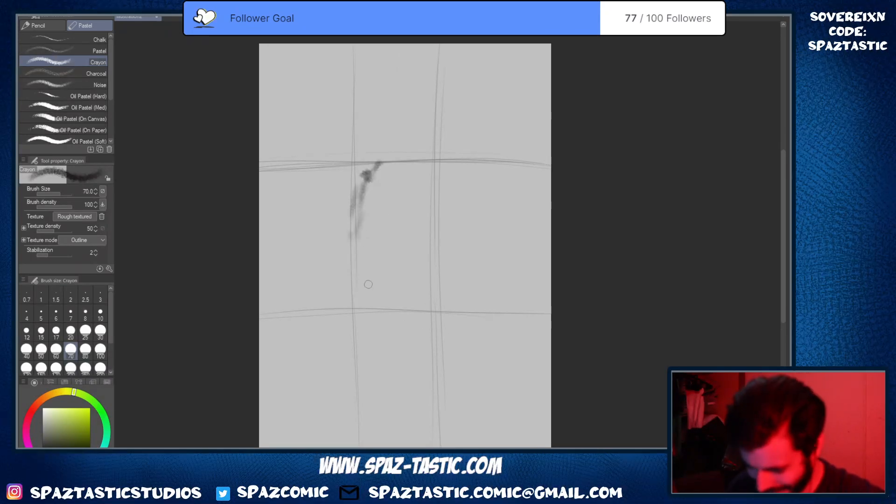
pyautogui.moveTo(351, 252); pyautogui.dragTo(338, 292)
pyautogui.click(396, 332)
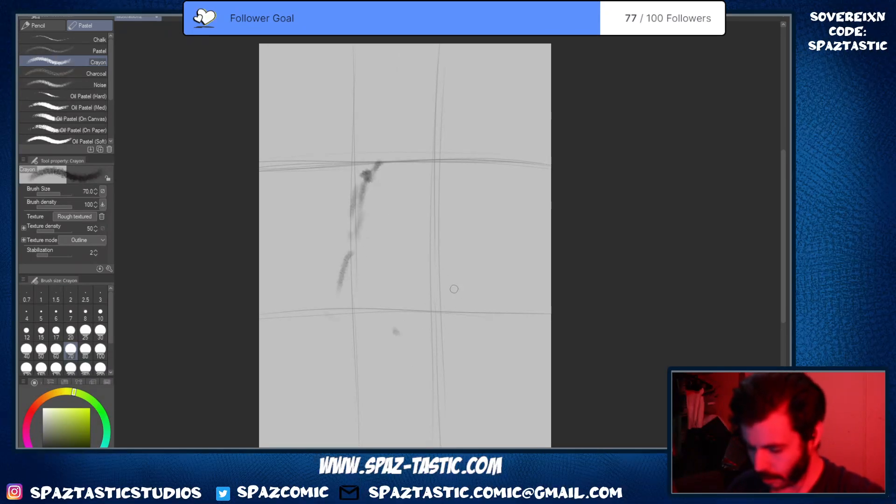
pyautogui.hotkey('ctrl', 'z')
pyautogui.hotkey('ctrl', 'z')
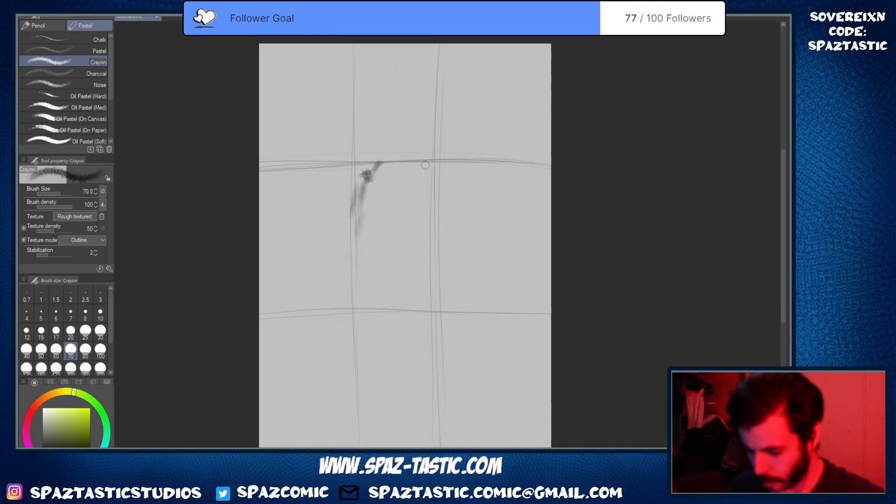
pyautogui.hotkey('ctrl', 'z')
# Try horizontal crayon strokes across the middle of the grid, undoing each one
pyautogui.moveTo(350, 244); pyautogui.dragTo(436, 244)
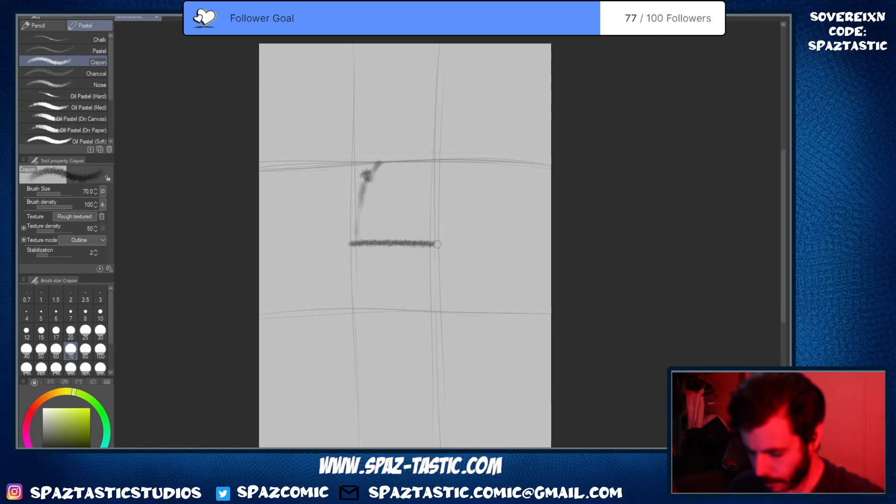
pyautogui.hotkey('ctrl', 'z')
pyautogui.moveTo(260, 267); pyautogui.dragTo(375, 271)
pyautogui.hotkey('ctrl', 'z')
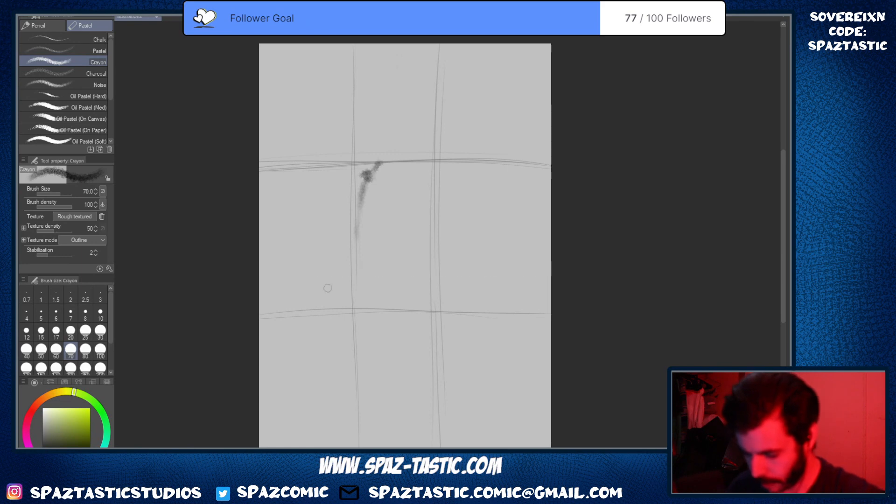
pyautogui.moveTo(259, 269); pyautogui.dragTo(451, 265)
pyautogui.hotkey('ctrl', 'z')
# Sketch a bowl-shaped curve resting on the lower horizontal guide and mark its right end with a short upright stroke
pyautogui.moveTo(348, 261)
pyautogui.mouseDown()
pyautogui.moveTo(348, 291)
pyautogui.moveTo(411, 312)
pyautogui.moveTo(472, 274)
pyautogui.mouseUp()
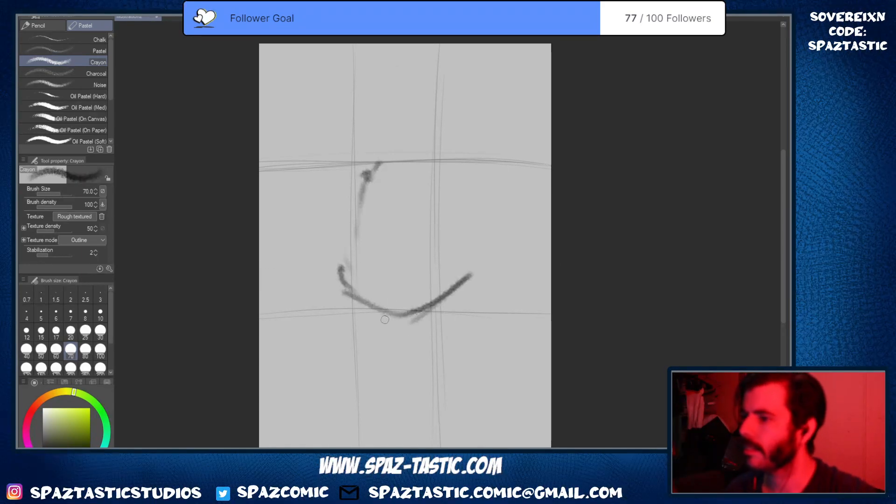
pyautogui.moveTo(338, 271); pyautogui.dragTo(447, 305)
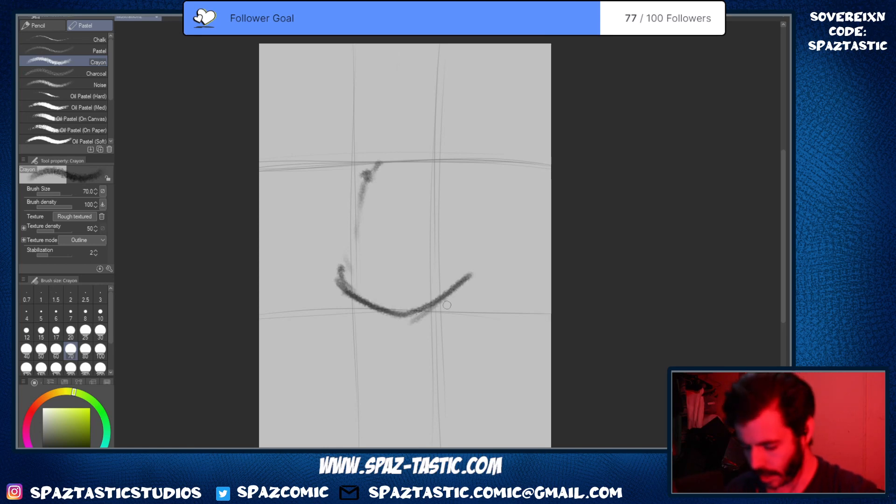
pyautogui.moveTo(477, 275); pyautogui.dragTo(366, 312)
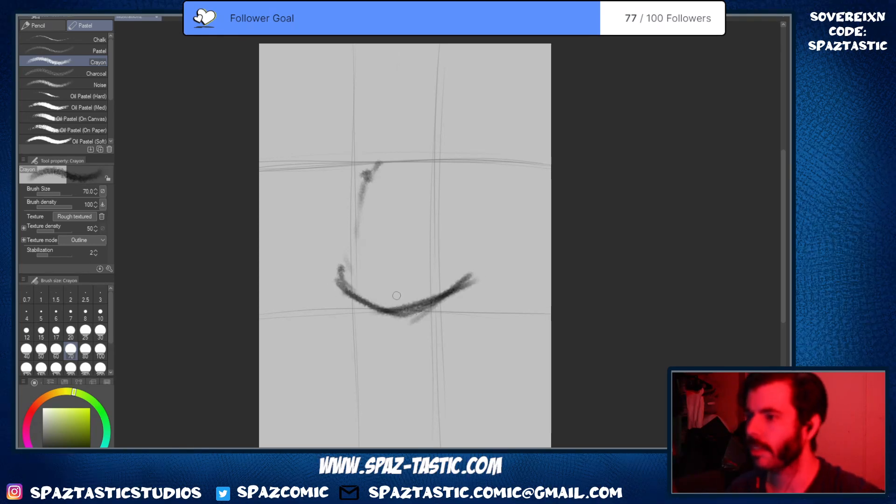
pyautogui.moveTo(464, 259); pyautogui.dragTo(475, 309)
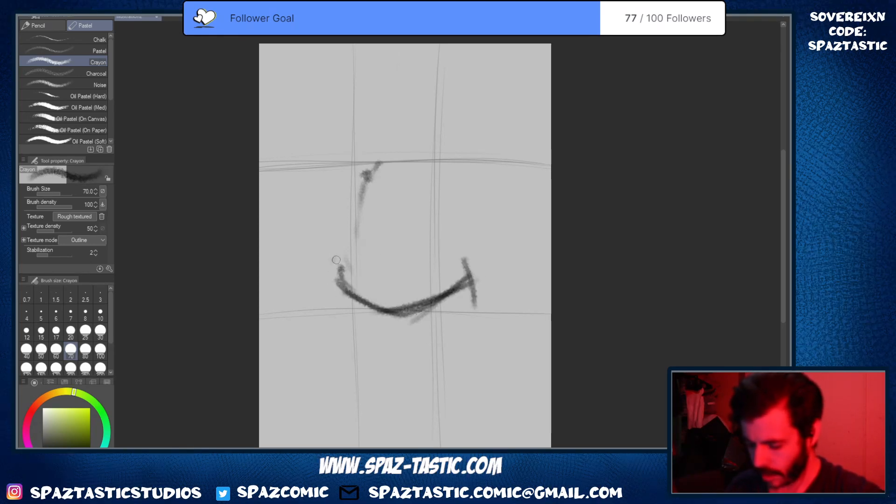
# Close the bowl with a horizontal rim line and build a tapered, flat-topped form above it
pyautogui.moveTo(336, 260)
pyautogui.mouseDown()
pyautogui.moveTo(472, 254)
pyautogui.moveTo(329, 274)
pyautogui.moveTo(334, 299)
pyautogui.moveTo(381, 271)
pyautogui.moveTo(475, 267)
pyautogui.mouseUp()
pyautogui.moveTo(466, 263)
pyautogui.mouseDown()
pyautogui.moveTo(470, 283)
pyautogui.moveTo(460, 300)
pyautogui.mouseUp()
pyautogui.moveTo(333, 264)
pyautogui.mouseDown()
pyautogui.moveTo(397, 224)
pyautogui.moveTo(344, 259)
pyautogui.moveTo(434, 224)
pyautogui.mouseUp()
pyautogui.moveTo(366, 231)
pyautogui.mouseDown()
pyautogui.moveTo(436, 226)
pyautogui.moveTo(392, 230)
pyautogui.moveTo(450, 258)
pyautogui.mouseUp()
pyautogui.moveTo(423, 218)
pyautogui.mouseDown()
pyautogui.moveTo(369, 222)
pyautogui.moveTo(343, 257)
pyautogui.mouseUp()
pyautogui.moveTo(380, 224); pyautogui.dragTo(345, 247)
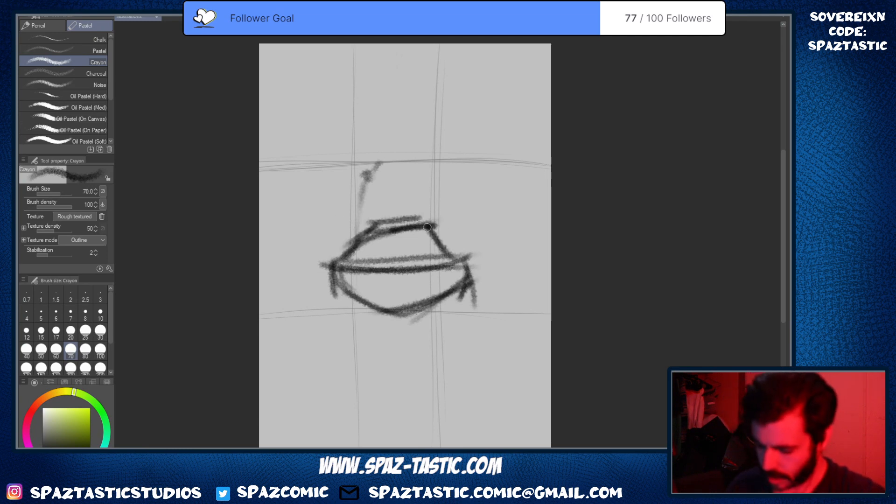
pyautogui.moveTo(427, 227); pyautogui.dragTo(451, 258)
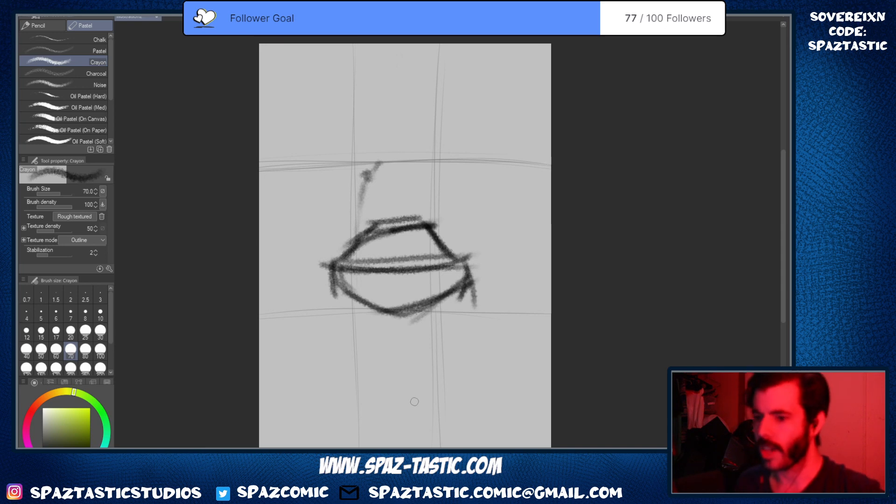
# Strengthen the left slope, extend the lower sides toward a deeper point, and lighten the old bowl curve with the Soft eraser
pyautogui.moveTo(383, 211)
pyautogui.mouseDown()
pyautogui.moveTo(326, 274)
pyautogui.moveTo(476, 266)
pyautogui.moveTo(471, 283)
pyautogui.moveTo(422, 310)
pyautogui.moveTo(383, 311)
pyautogui.mouseUp()
pyautogui.moveTo(323, 281)
pyautogui.mouseDown()
pyautogui.moveTo(363, 294)
pyautogui.moveTo(335, 273)
pyautogui.moveTo(435, 304)
pyautogui.moveTo(388, 332)
pyautogui.moveTo(448, 298)
pyautogui.moveTo(474, 262)
pyautogui.mouseUp()
pyautogui.moveTo(408, 329); pyautogui.dragTo(472, 273)
pyautogui.press('e')
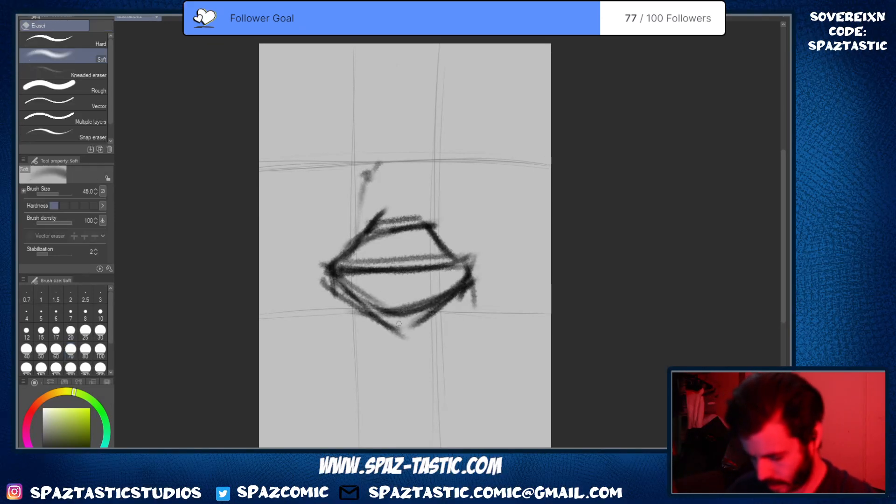
pyautogui.moveTo(334, 280)
pyautogui.mouseDown()
pyautogui.moveTo(408, 312)
pyautogui.moveTo(441, 269)
pyautogui.moveTo(457, 274)
pyautogui.moveTo(447, 283)
pyautogui.moveTo(462, 268)
pyautogui.moveTo(466, 311)
pyautogui.moveTo(469, 246)
pyautogui.moveTo(475, 270)
pyautogui.moveTo(471, 296)
pyautogui.mouseUp()
# Switch back to the Crayon brush and redraw the flat top, both slopes and the lower sides with darker lines
pyautogui.press('p')
pyautogui.moveTo(377, 219)
pyautogui.mouseDown()
pyautogui.moveTo(439, 215)
pyautogui.moveTo(372, 216)
pyautogui.moveTo(457, 252)
pyautogui.moveTo(426, 221)
pyautogui.moveTo(459, 264)
pyautogui.mouseUp()
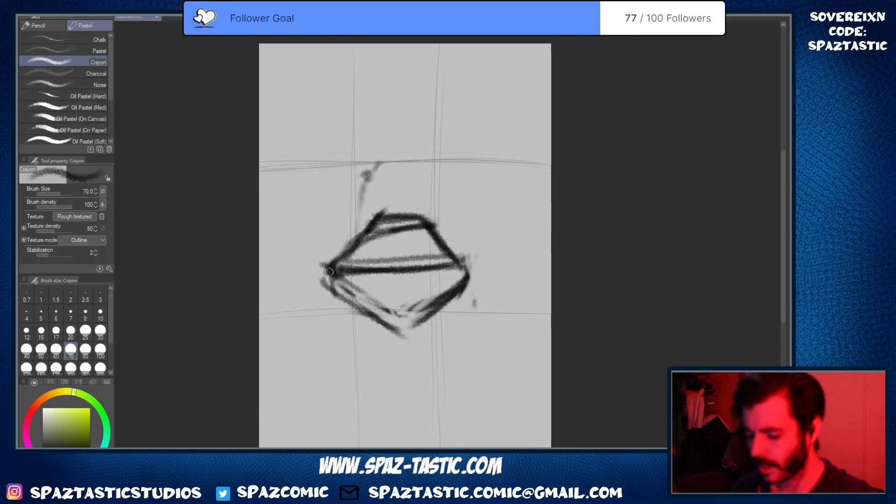
pyautogui.moveTo(330, 272); pyautogui.dragTo(380, 219)
pyautogui.moveTo(330, 271)
pyautogui.mouseDown()
pyautogui.moveTo(469, 264)
pyautogui.moveTo(471, 287)
pyautogui.moveTo(465, 279)
pyautogui.moveTo(442, 315)
pyautogui.mouseUp()
pyautogui.moveTo(460, 272); pyautogui.dragTo(400, 333)
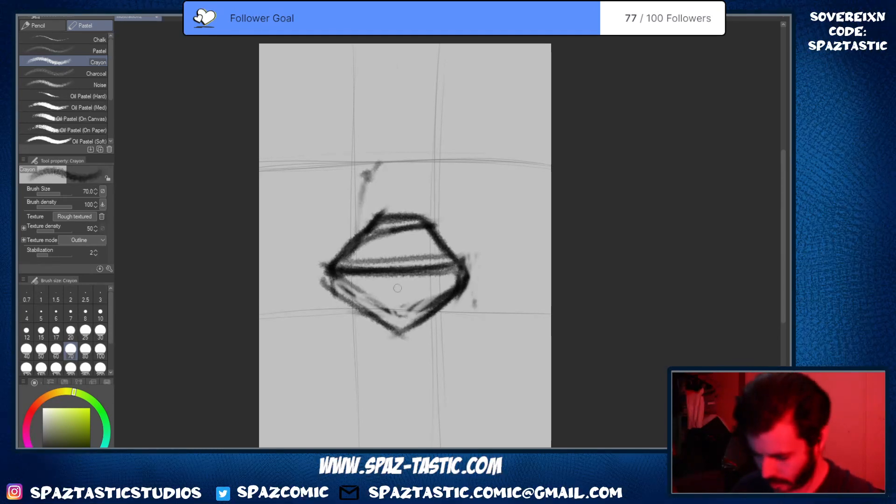
pyautogui.moveTo(330, 270); pyautogui.dragTo(411, 331)
pyautogui.moveTo(347, 292)
pyautogui.mouseDown()
pyautogui.moveTo(408, 306)
pyautogui.moveTo(444, 299)
pyautogui.mouseUp()
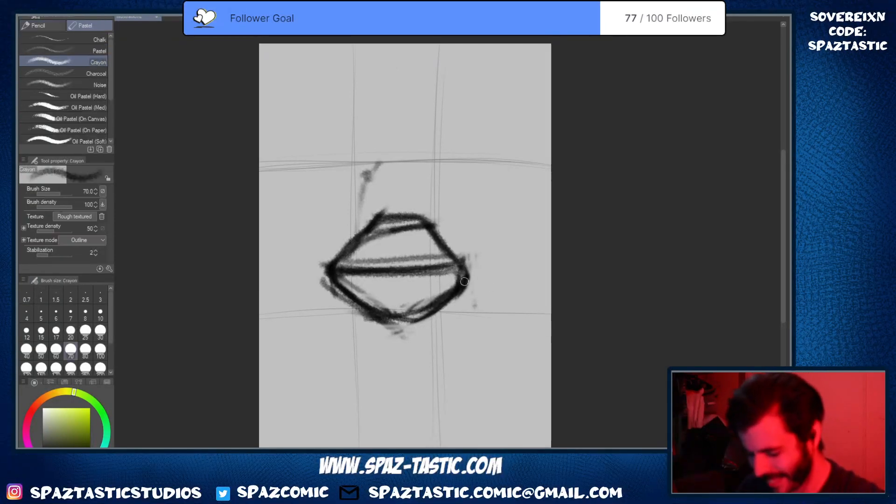
# Round off the bottom of the form with repeated heavy crayon strokes from both corners
pyautogui.moveTo(462, 268); pyautogui.dragTo(398, 332)
pyautogui.moveTo(454, 296)
pyautogui.mouseDown()
pyautogui.moveTo(376, 331)
pyautogui.moveTo(423, 319)
pyautogui.mouseUp()
pyautogui.moveTo(329, 279)
pyautogui.mouseDown()
pyautogui.moveTo(353, 305)
pyautogui.moveTo(350, 293)
pyautogui.moveTo(409, 324)
pyautogui.mouseUp()
pyautogui.moveTo(336, 291); pyautogui.dragTo(426, 315)
pyautogui.moveTo(327, 267)
pyautogui.mouseDown()
pyautogui.moveTo(379, 318)
pyautogui.moveTo(423, 323)
pyautogui.mouseUp()
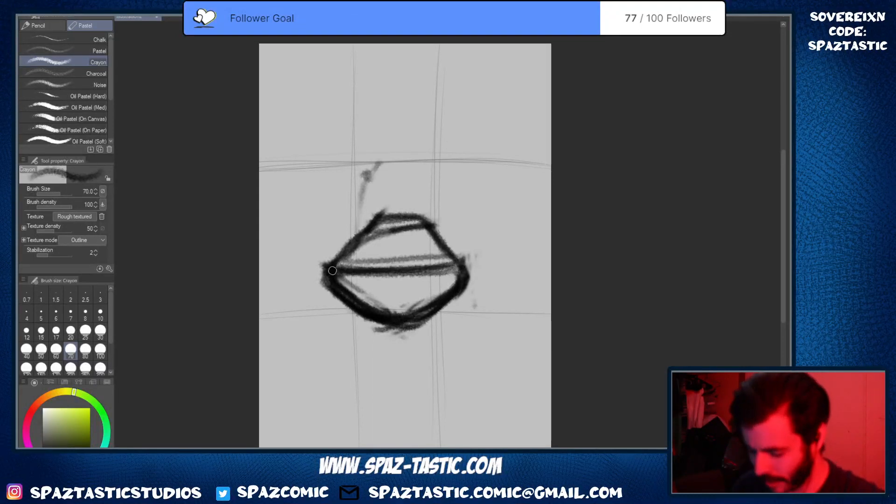
# Darken the horizontal rim line and raise the narrow flat top of the form
pyautogui.moveTo(326, 270); pyautogui.dragTo(446, 263)
pyautogui.moveTo(336, 268)
pyautogui.mouseDown()
pyautogui.moveTo(398, 210)
pyautogui.moveTo(386, 210)
pyautogui.moveTo(439, 219)
pyautogui.moveTo(429, 224)
pyautogui.moveTo(439, 250)
pyautogui.mouseUp()
pyautogui.moveTo(366, 231); pyautogui.dragTo(384, 204)
pyautogui.moveTo(382, 205)
pyautogui.mouseDown()
pyautogui.moveTo(419, 204)
pyautogui.moveTo(439, 241)
pyautogui.mouseUp()
# Erase the leftover stroke near the upper-left grid intersection and return to the Crayon brush
pyautogui.press('space')
pyautogui.moveTo(485, 262); pyautogui.dragTo(487, 289)
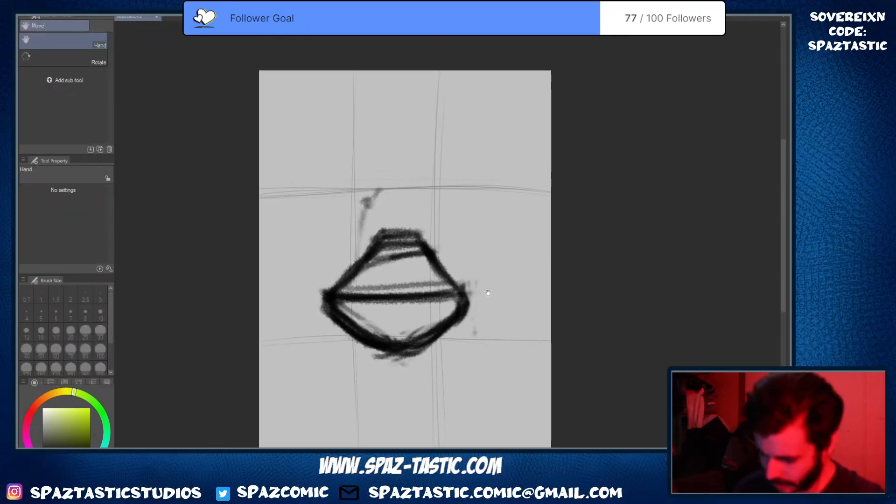
pyautogui.press('e')
pyautogui.moveTo(379, 189)
pyautogui.mouseDown()
pyautogui.moveTo(360, 233)
pyautogui.moveTo(380, 191)
pyautogui.mouseUp()
pyautogui.press('p')
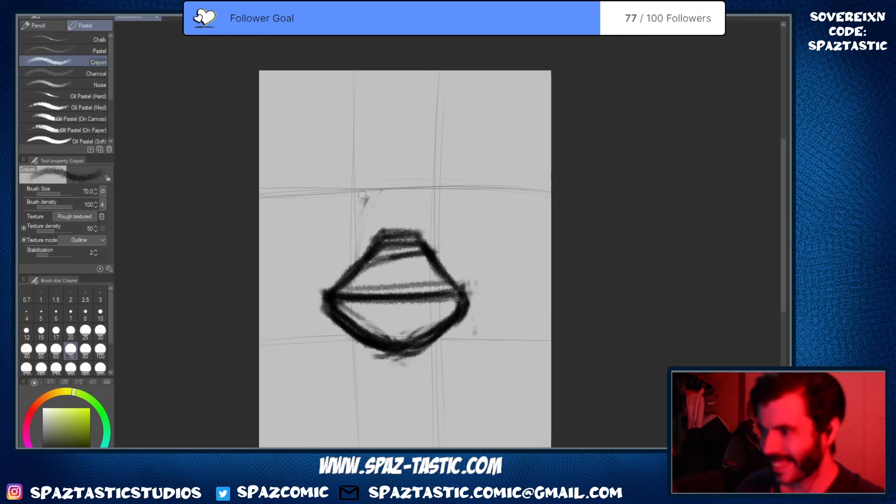
# Set the Crayon brush size to 45 and sketch a line behind the central form and background contours along the upper guide
pyautogui.press('[')
pyautogui.press('[')
pyautogui.press('[')
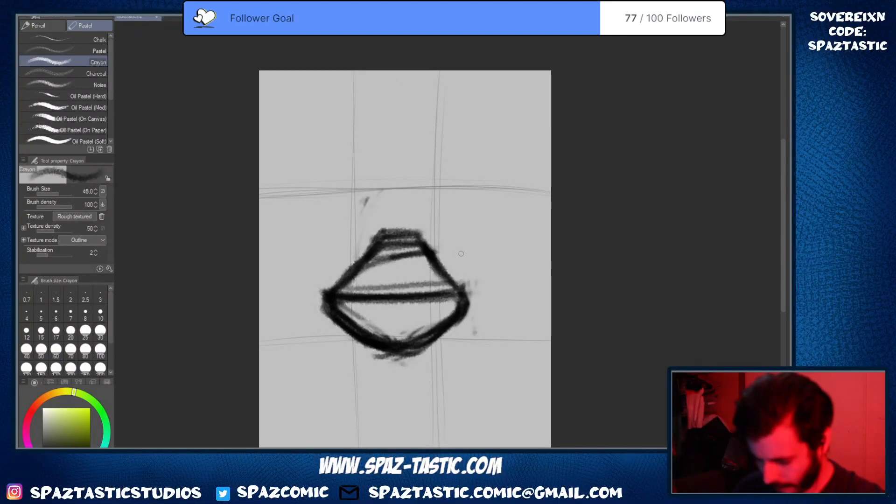
pyautogui.moveTo(283, 327)
pyautogui.mouseDown()
pyautogui.moveTo(495, 322)
pyautogui.moveTo(308, 327)
pyautogui.moveTo(434, 323)
pyautogui.mouseUp()
pyautogui.moveTo(496, 193)
pyautogui.mouseDown()
pyautogui.moveTo(542, 223)
pyautogui.moveTo(512, 184)
pyautogui.moveTo(551, 175)
pyautogui.mouseUp()
pyautogui.moveTo(293, 188)
pyautogui.mouseDown()
pyautogui.moveTo(322, 193)
pyautogui.moveTo(260, 195)
pyautogui.moveTo(359, 182)
pyautogui.moveTo(338, 226)
pyautogui.mouseUp()
pyautogui.click(325, 211)
pyautogui.moveTo(374, 195)
pyautogui.mouseDown()
pyautogui.moveTo(423, 191)
pyautogui.moveTo(392, 188)
pyautogui.mouseUp()
pyautogui.moveTo(360, 140)
pyautogui.mouseDown()
pyautogui.moveTo(386, 152)
pyautogui.moveTo(397, 182)
pyautogui.moveTo(420, 161)
pyautogui.mouseUp()
# Sketch diagonal slope lines from the upper-left grid intersection down to the page's left edge, lightening the stray lower strokes with the eraser
pyautogui.moveTo(347, 211)
pyautogui.mouseDown()
pyautogui.moveTo(289, 273)
pyautogui.moveTo(282, 307)
pyautogui.mouseUp()
pyautogui.moveTo(332, 233); pyautogui.dragTo(305, 266)
pyautogui.moveTo(278, 299)
pyautogui.mouseDown()
pyautogui.moveTo(260, 322)
pyautogui.moveTo(306, 276)
pyautogui.mouseUp()
pyautogui.press('e')
pyautogui.moveTo(305, 275); pyautogui.dragTo(263, 320)
pyautogui.press('p')
pyautogui.moveTo(297, 263); pyautogui.dragTo(260, 289)
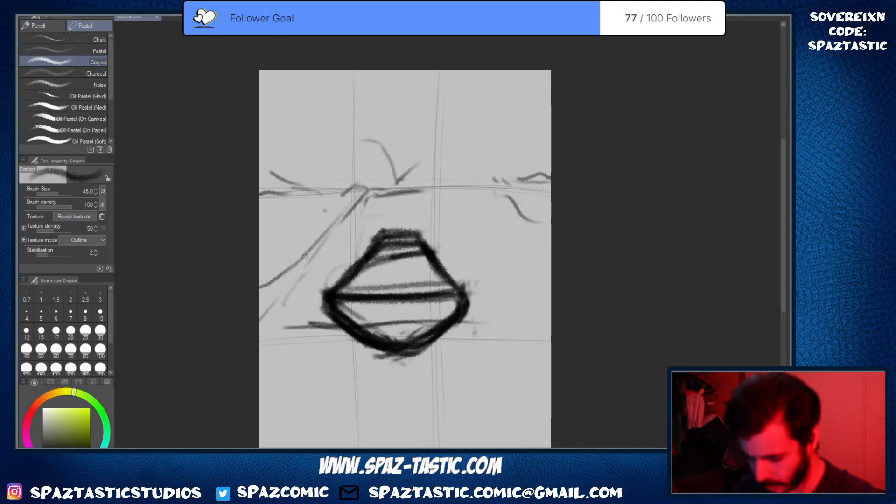
pyautogui.moveTo(357, 181); pyautogui.dragTo(260, 292)
# Sketch winding slope lines from the upper guide down the right side of the page to frame the central form
pyautogui.moveTo(496, 187)
pyautogui.mouseDown()
pyautogui.moveTo(551, 309)
pyautogui.moveTo(531, 336)
pyautogui.mouseUp()
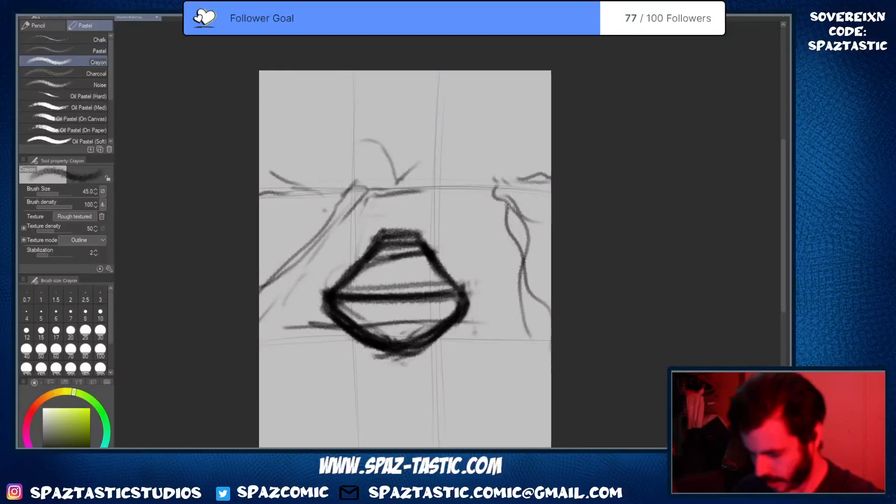
pyautogui.moveTo(468, 180)
pyautogui.mouseDown()
pyautogui.moveTo(496, 208)
pyautogui.moveTo(550, 310)
pyautogui.mouseUp()
pyautogui.moveTo(544, 335)
pyautogui.mouseDown()
pyautogui.moveTo(496, 259)
pyautogui.moveTo(551, 190)
pyautogui.mouseUp()
pyautogui.press('space')
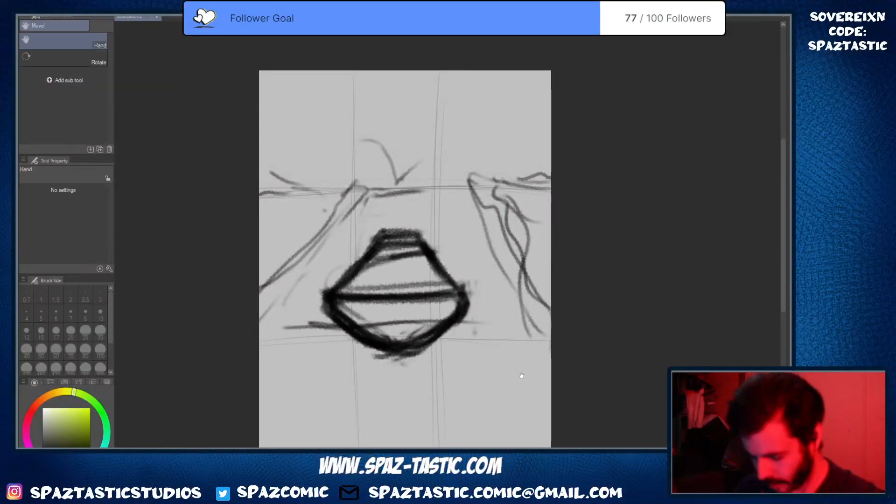
# Lighten the stray lower ends of the slope lines on the right side of the page with the eraser
pyautogui.moveTo(522, 374); pyautogui.dragTo(529, 342)
pyautogui.press('e')
pyautogui.moveTo(526, 255); pyautogui.dragTo(535, 298)
pyautogui.moveTo(486, 132); pyautogui.dragTo(537, 288)
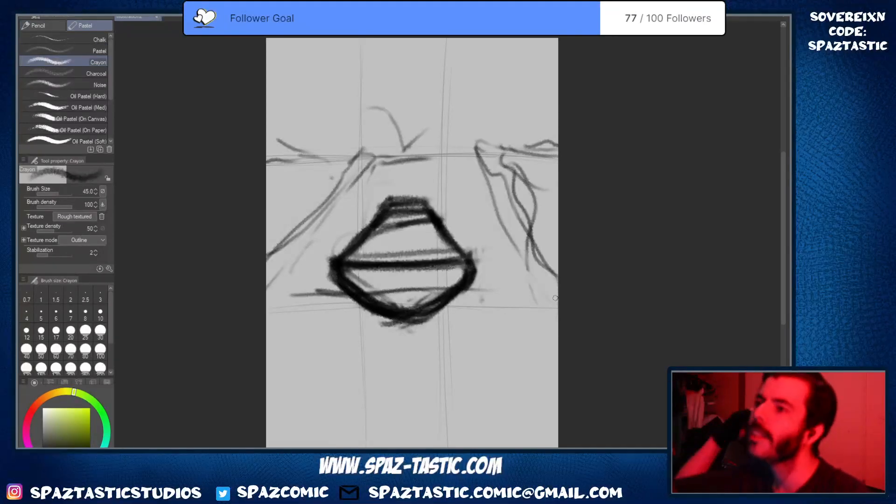
# Erase the rough outer strokes along the central form's slanted sides and side corners with the Soft eraser
pyautogui.press('space')
pyautogui.moveTo(461, 313); pyautogui.dragTo(459, 328)
pyautogui.press('e')
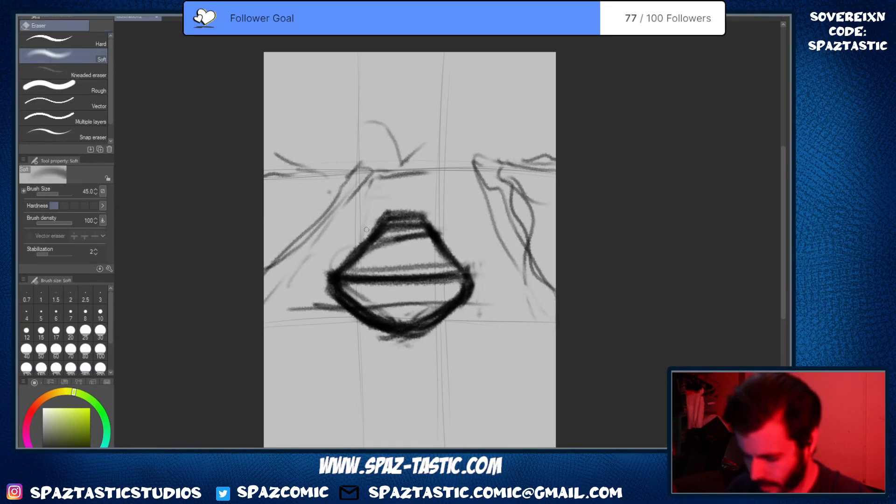
pyautogui.moveTo(386, 211); pyautogui.dragTo(365, 232)
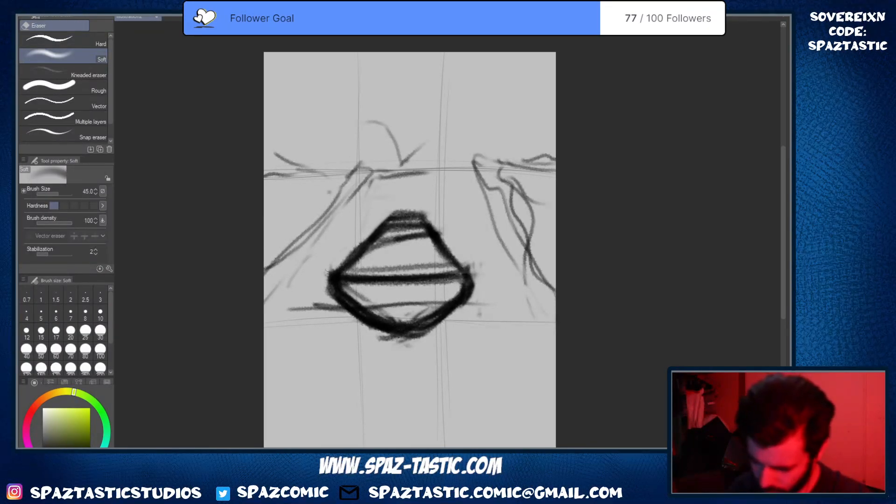
pyautogui.moveTo(328, 294); pyautogui.dragTo(326, 270)
pyautogui.moveTo(477, 275); pyautogui.dragTo(426, 213)
# Thin the central form's lower outline, clean the gaps between its upper bands and trim its right corner with the Soft eraser
pyautogui.press('p')
pyautogui.press('e')
pyautogui.moveTo(344, 287)
pyautogui.mouseDown()
pyautogui.moveTo(394, 319)
pyautogui.moveTo(397, 338)
pyautogui.moveTo(420, 339)
pyautogui.moveTo(374, 341)
pyautogui.mouseUp()
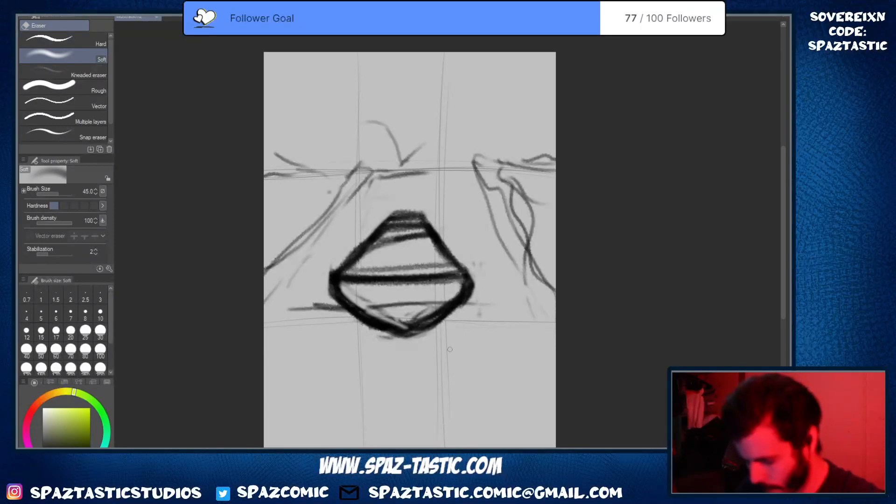
pyautogui.moveTo(448, 301)
pyautogui.mouseDown()
pyautogui.moveTo(401, 326)
pyautogui.moveTo(465, 287)
pyautogui.moveTo(377, 315)
pyautogui.mouseUp()
pyautogui.moveTo(397, 215)
pyautogui.mouseDown()
pyautogui.moveTo(396, 231)
pyautogui.moveTo(406, 231)
pyautogui.moveTo(369, 246)
pyautogui.moveTo(310, 293)
pyautogui.mouseUp()
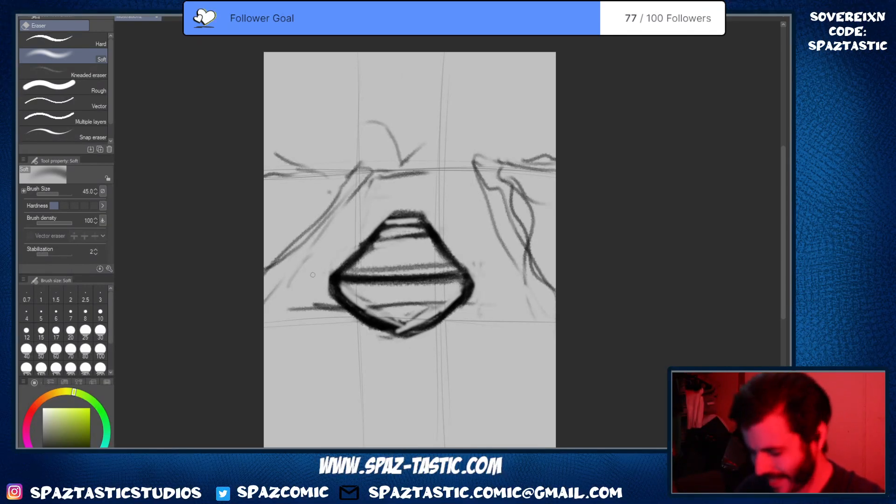
pyautogui.moveTo(455, 250)
pyautogui.mouseDown()
pyautogui.moveTo(478, 283)
pyautogui.moveTo(473, 294)
pyautogui.moveTo(472, 276)
pyautogui.mouseUp()
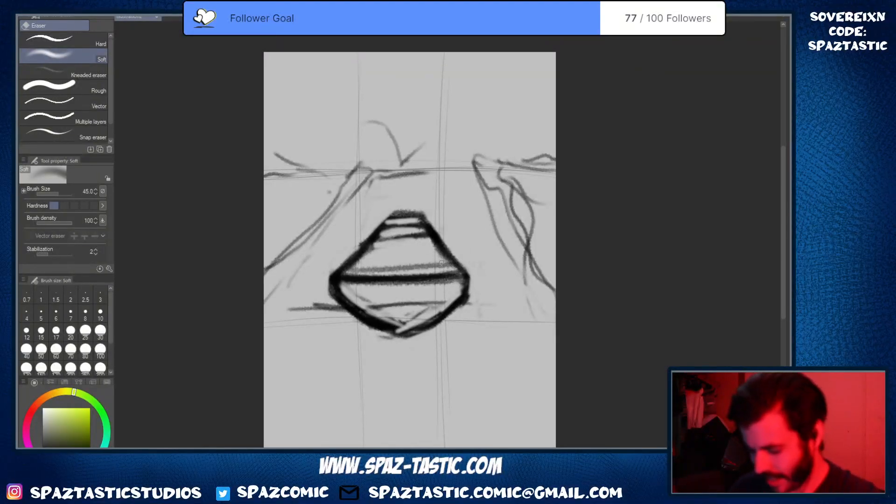
# Trim the central form's left corner to a short upright edge and thin the thick lower-left outline
pyautogui.moveTo(331, 273)
pyautogui.mouseDown()
pyautogui.moveTo(331, 294)
pyautogui.moveTo(334, 270)
pyautogui.mouseUp()
pyautogui.moveTo(334, 269); pyautogui.dragTo(337, 306)
pyautogui.moveTo(339, 267)
pyautogui.mouseDown()
pyautogui.moveTo(381, 216)
pyautogui.moveTo(404, 206)
pyautogui.mouseUp()
pyautogui.press('p')
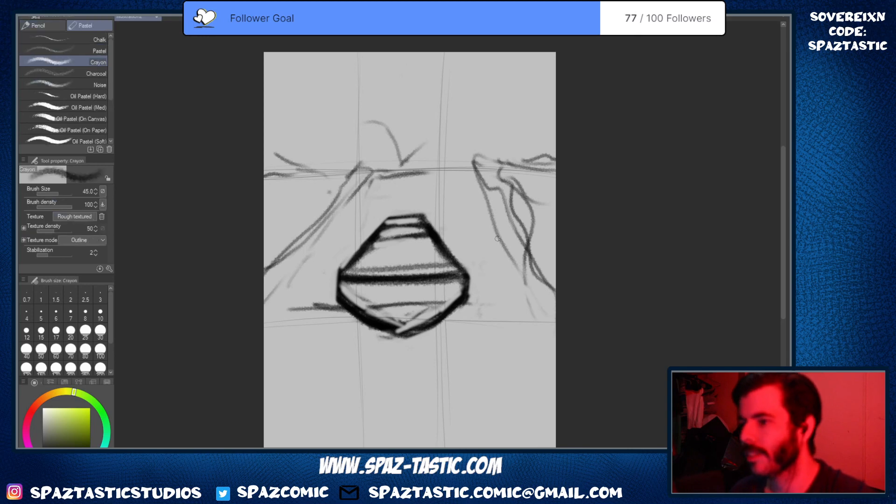
pyautogui.press('e')
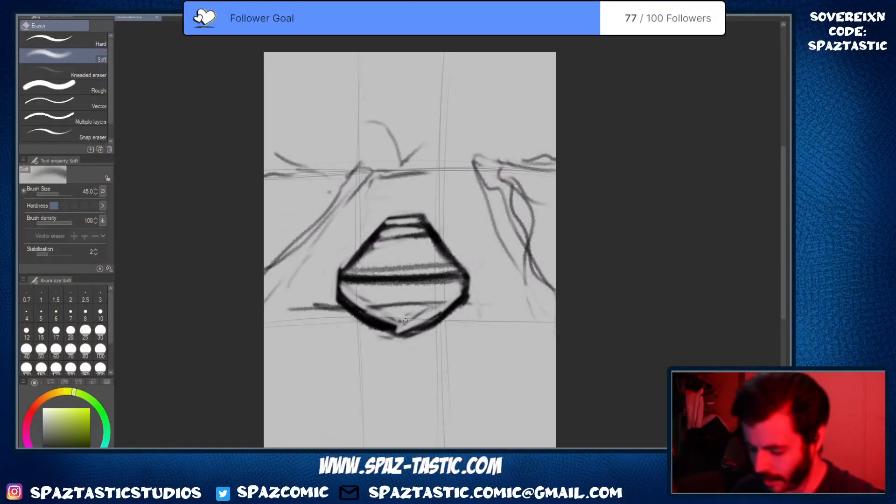
pyautogui.moveTo(405, 322)
pyautogui.mouseDown()
pyautogui.moveTo(369, 303)
pyautogui.moveTo(397, 328)
pyautogui.moveTo(355, 301)
pyautogui.moveTo(387, 317)
pyautogui.moveTo(374, 308)
pyautogui.mouseUp()
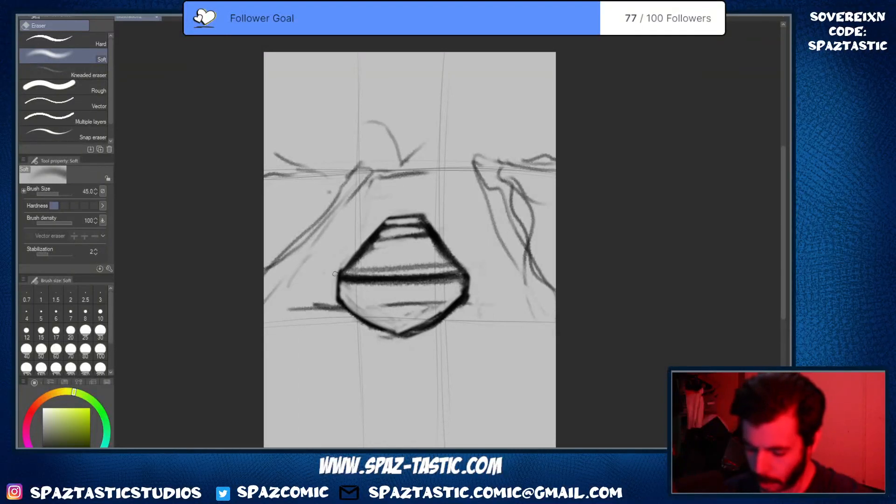
# Thin the central form's right side and lower-right outline, erasing the doubled inner strokes near the bottom point
pyautogui.moveTo(435, 229); pyautogui.dragTo(455, 249)
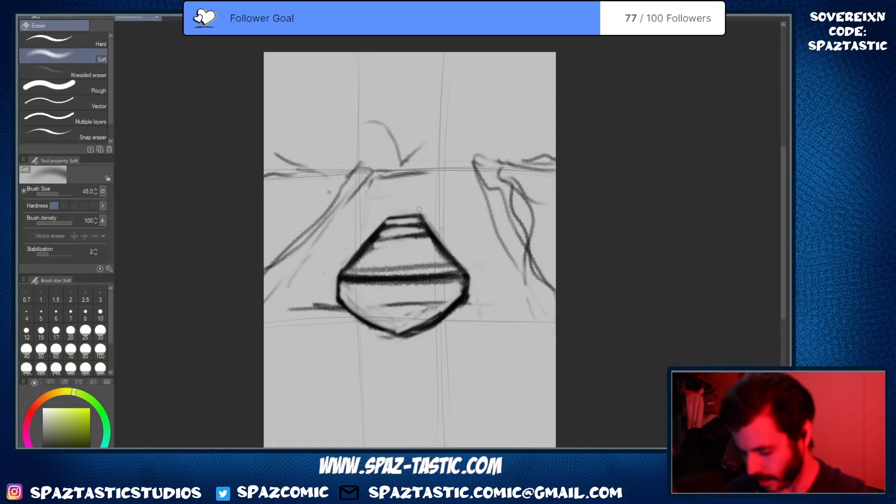
pyautogui.moveTo(420, 209)
pyautogui.mouseDown()
pyautogui.moveTo(461, 252)
pyautogui.moveTo(470, 301)
pyautogui.moveTo(471, 269)
pyautogui.mouseUp()
pyautogui.press('p')
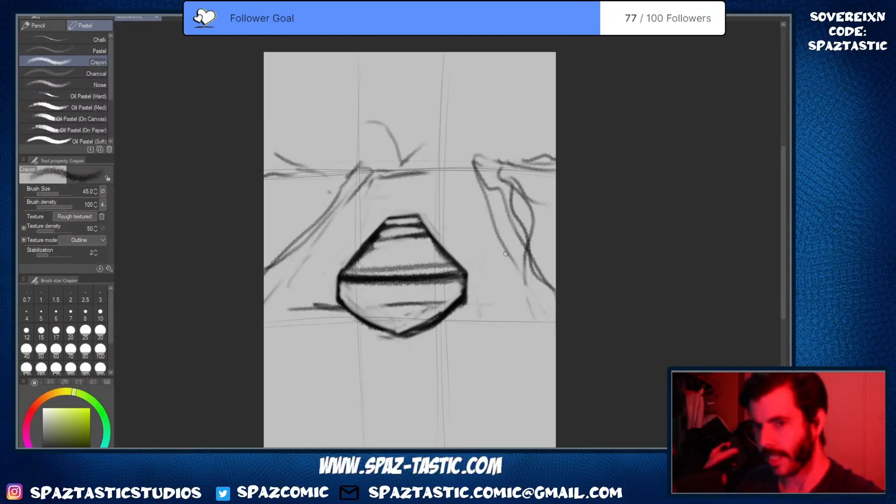
pyautogui.press('e')
pyautogui.moveTo(434, 311); pyautogui.dragTo(467, 305)
pyautogui.moveTo(373, 251); pyautogui.dragTo(354, 265)
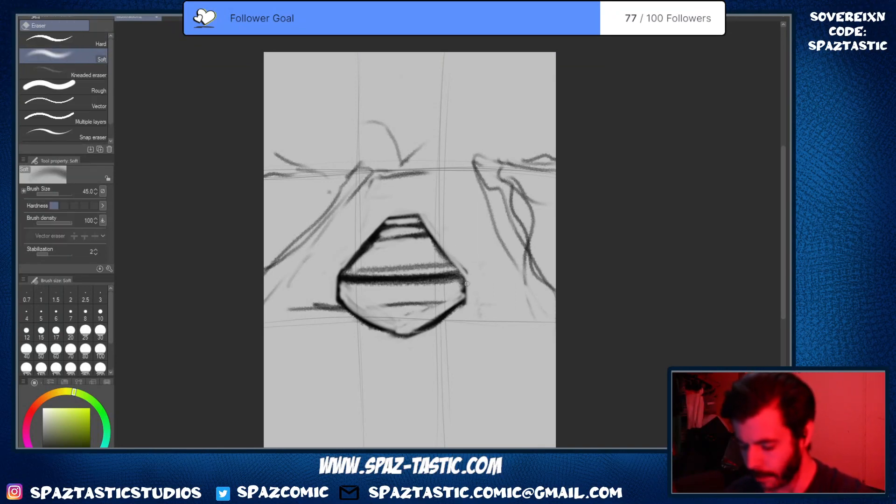
# With the Crayon brush, redraw the central form's top edge and add horizontal steps and slanted inner side lines to its upper part
pyautogui.press('p')
pyautogui.moveTo(393, 214)
pyautogui.mouseDown()
pyautogui.moveTo(420, 213)
pyautogui.moveTo(388, 216)
pyautogui.mouseUp()
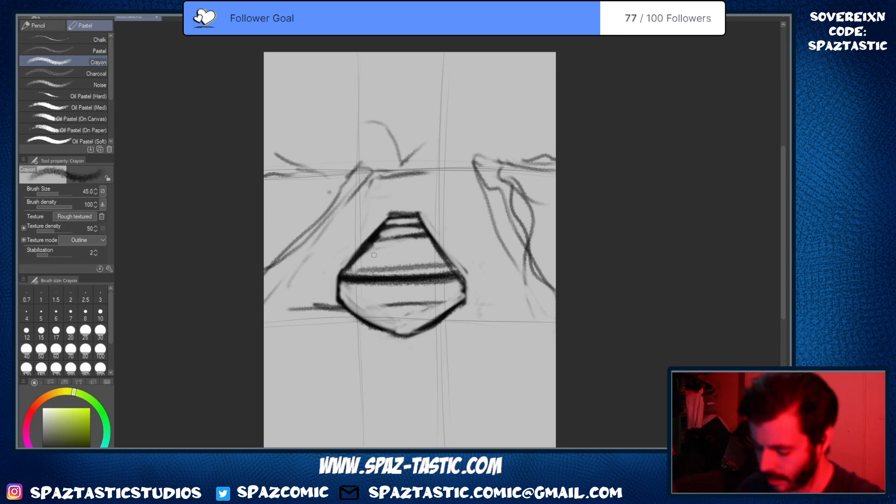
pyautogui.moveTo(374, 255); pyautogui.dragTo(435, 254)
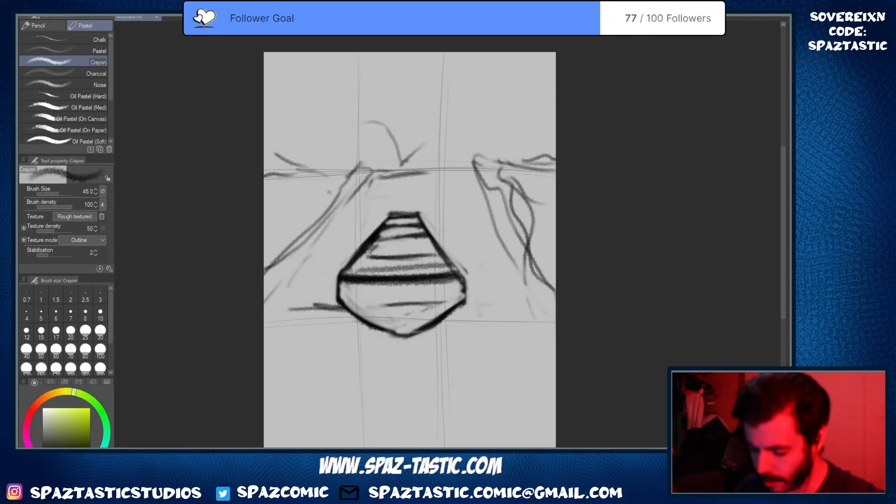
pyautogui.moveTo(369, 253); pyautogui.dragTo(367, 256)
pyautogui.moveTo(393, 222)
pyautogui.mouseDown()
pyautogui.moveTo(368, 256)
pyautogui.moveTo(394, 220)
pyautogui.moveTo(417, 220)
pyautogui.moveTo(445, 271)
pyautogui.mouseUp()
pyautogui.moveTo(370, 252)
pyautogui.mouseDown()
pyautogui.moveTo(354, 276)
pyautogui.moveTo(458, 238)
pyautogui.mouseUp()
pyautogui.moveTo(385, 227); pyautogui.dragTo(453, 234)
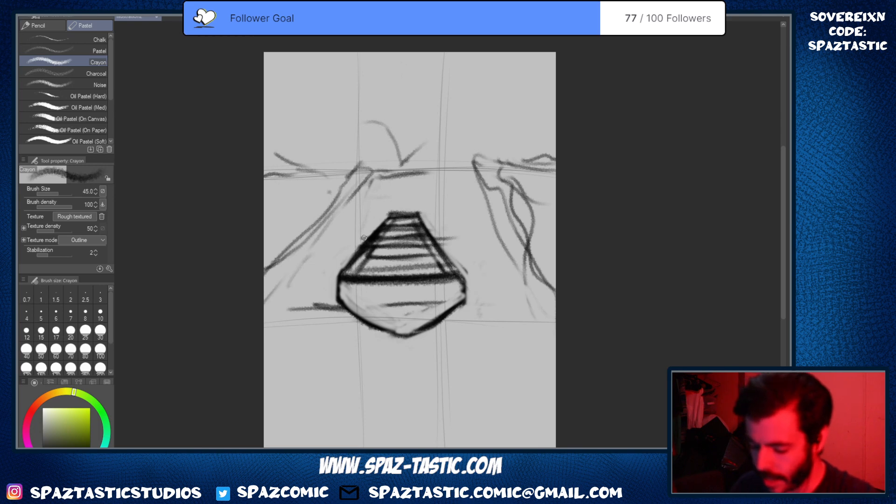
# Trim the outer edges of the stepped upper part and erase the step line overshooting its right side
pyautogui.press('e')
pyautogui.moveTo(391, 214); pyautogui.dragTo(351, 254)
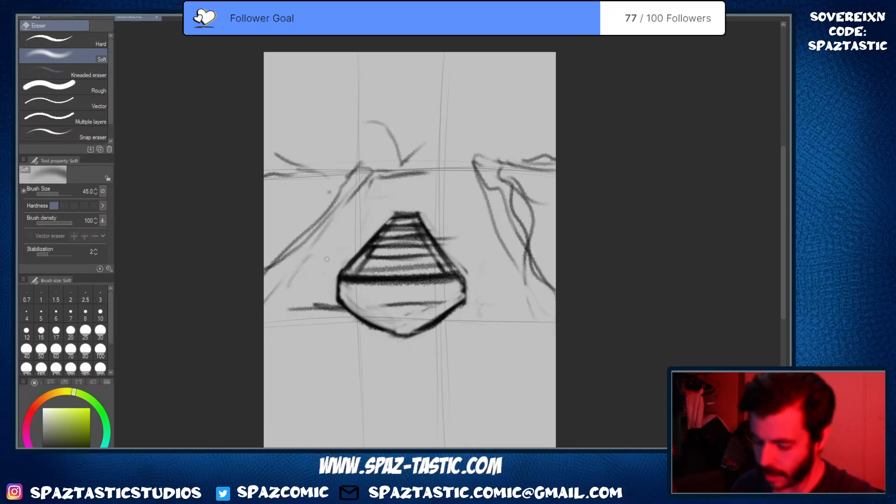
pyautogui.press('p')
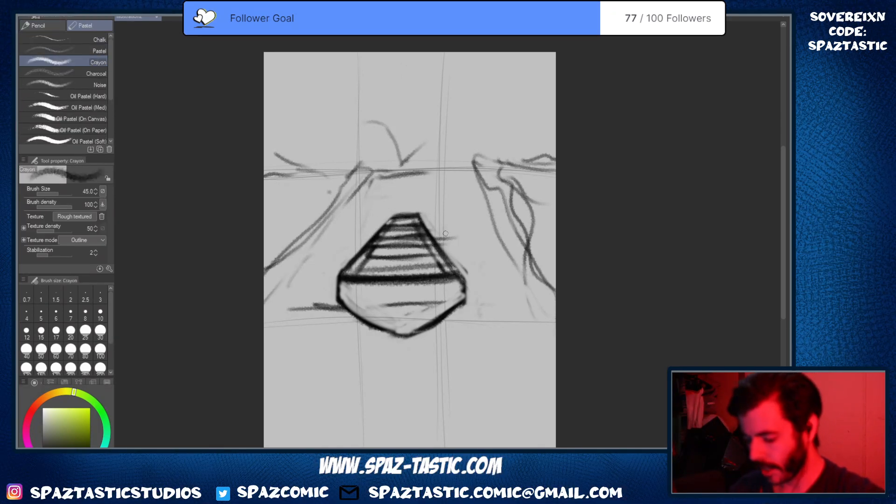
pyautogui.press('e')
pyautogui.moveTo(435, 235); pyautogui.dragTo(469, 275)
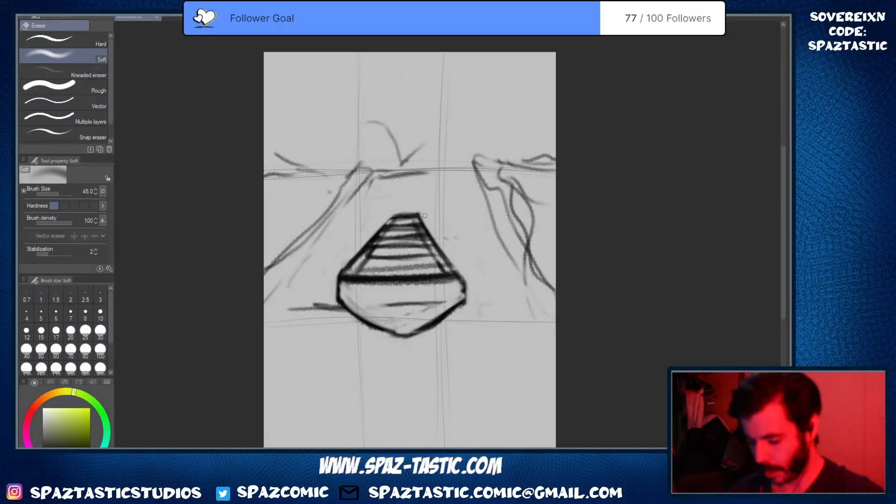
pyautogui.press('p')
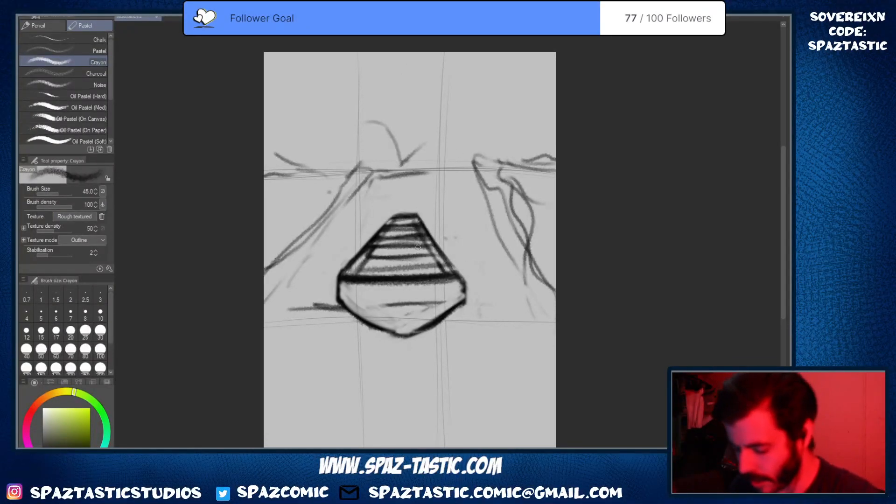
# Erase the old contours along the upper guide and redraw uneven ridgelines out to both page edges with the Crayon brush
pyautogui.press('e')
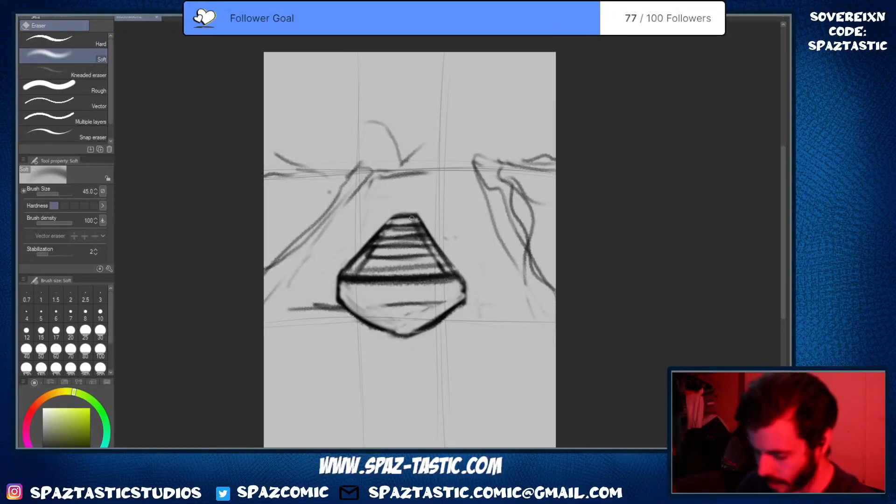
pyautogui.moveTo(411, 175)
pyautogui.mouseDown()
pyautogui.moveTo(383, 176)
pyautogui.moveTo(421, 178)
pyautogui.moveTo(394, 164)
pyautogui.moveTo(371, 177)
pyautogui.moveTo(353, 159)
pyautogui.moveTo(298, 146)
pyautogui.moveTo(344, 158)
pyautogui.moveTo(287, 155)
pyautogui.mouseUp()
pyautogui.press('p')
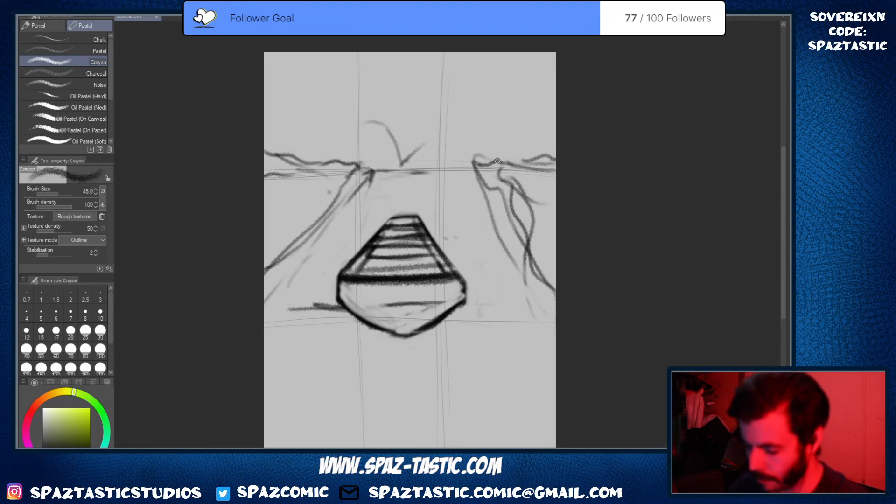
pyautogui.moveTo(498, 161)
pyautogui.mouseDown()
pyautogui.moveTo(483, 167)
pyautogui.moveTo(556, 136)
pyautogui.mouseUp()
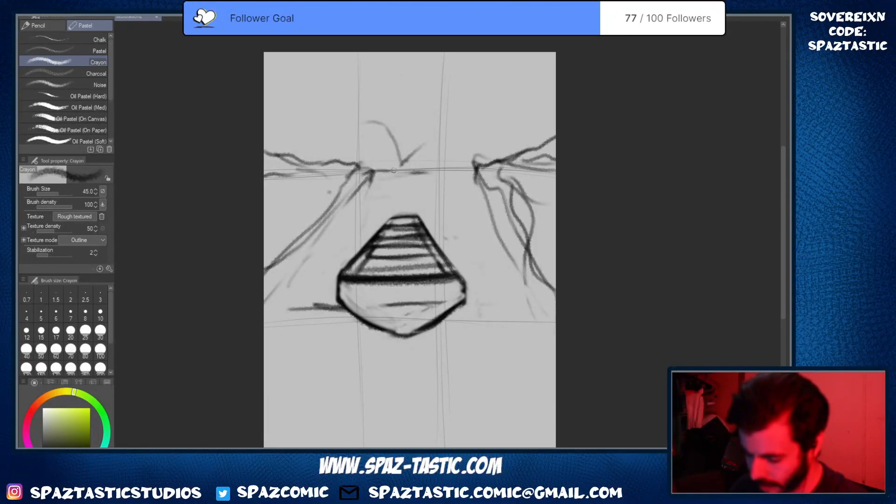
# Join the two ridges with a horizon line and reinforce the diagonal slopes running down both sides of the page
pyautogui.moveTo(369, 171)
pyautogui.mouseDown()
pyautogui.moveTo(458, 166)
pyautogui.moveTo(474, 182)
pyautogui.mouseUp()
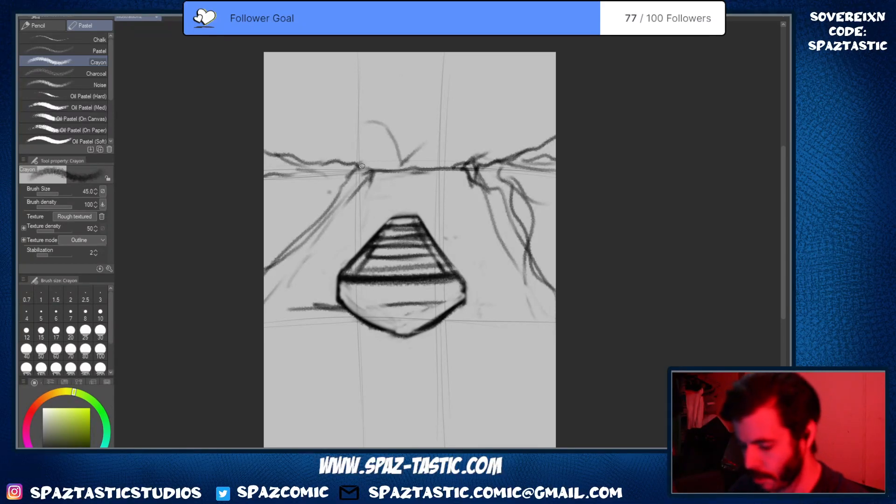
pyautogui.moveTo(352, 199); pyautogui.dragTo(266, 294)
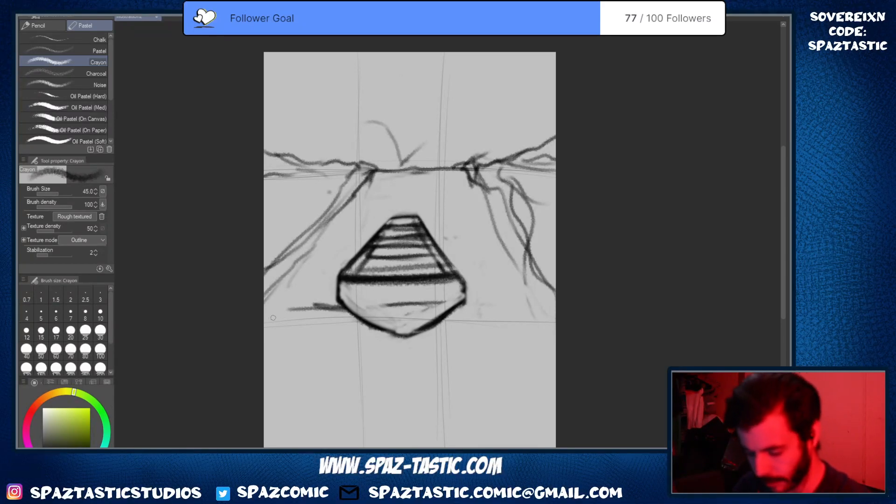
pyautogui.moveTo(486, 172)
pyautogui.mouseDown()
pyautogui.moveTo(510, 238)
pyautogui.moveTo(554, 308)
pyautogui.mouseUp()
# Sketch a horizontal ground line across the central form's lower part and lighten its left end with the eraser
pyautogui.moveTo(524, 373); pyautogui.dragTo(532, 346)
pyautogui.press('e')
pyautogui.moveTo(324, 283); pyautogui.dragTo(518, 283)
pyautogui.press('p')
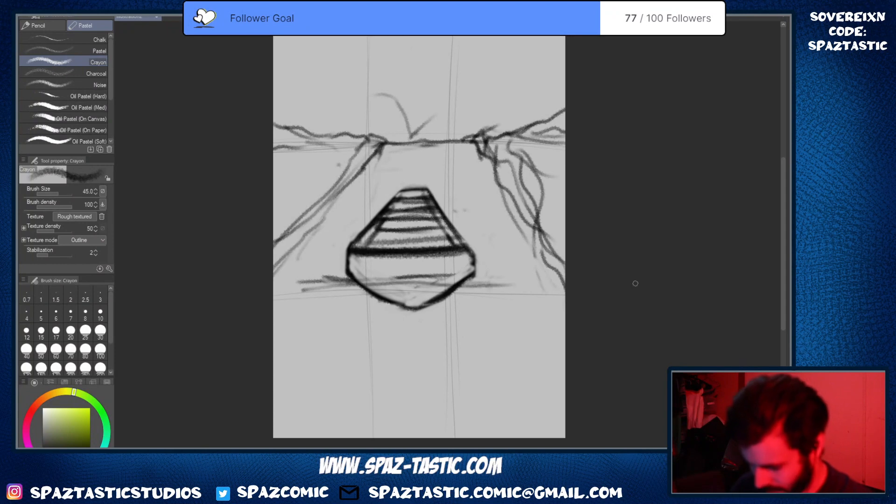
pyautogui.press('e')
pyautogui.moveTo(298, 289)
pyautogui.mouseDown()
pyautogui.moveTo(328, 286)
pyautogui.moveTo(412, 308)
pyautogui.mouseUp()
# Round off the central form's bottom outline with Crayon strokes
pyautogui.press('p')
pyautogui.moveTo(356, 285); pyautogui.dragTo(417, 309)
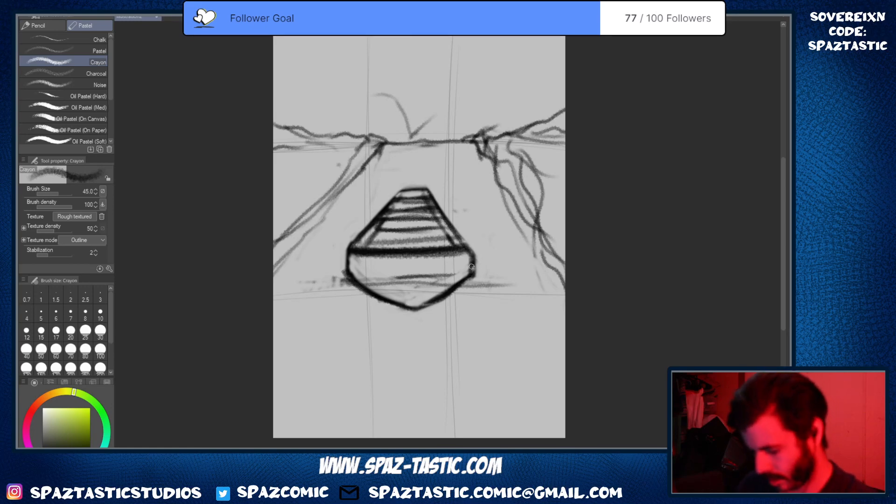
pyautogui.moveTo(471, 267)
pyautogui.mouseDown()
pyautogui.moveTo(441, 298)
pyautogui.moveTo(393, 309)
pyautogui.moveTo(415, 295)
pyautogui.moveTo(387, 297)
pyautogui.moveTo(434, 300)
pyautogui.moveTo(392, 301)
pyautogui.moveTo(461, 267)
pyautogui.moveTo(461, 258)
pyautogui.moveTo(431, 312)
pyautogui.moveTo(382, 325)
pyautogui.moveTo(470, 295)
pyautogui.moveTo(384, 315)
pyautogui.moveTo(468, 292)
pyautogui.moveTo(396, 305)
pyautogui.moveTo(475, 274)
pyautogui.moveTo(385, 278)
pyautogui.moveTo(457, 280)
pyautogui.moveTo(393, 277)
pyautogui.moveTo(446, 278)
pyautogui.mouseUp()
# Erase the underside of the central form's thick middle band and the rough strokes around its lower-left edge
pyautogui.press('e')
pyautogui.press('p')
pyautogui.press('e')
pyautogui.moveTo(346, 263)
pyautogui.mouseDown()
pyautogui.moveTo(355, 254)
pyautogui.moveTo(453, 254)
pyautogui.mouseUp()
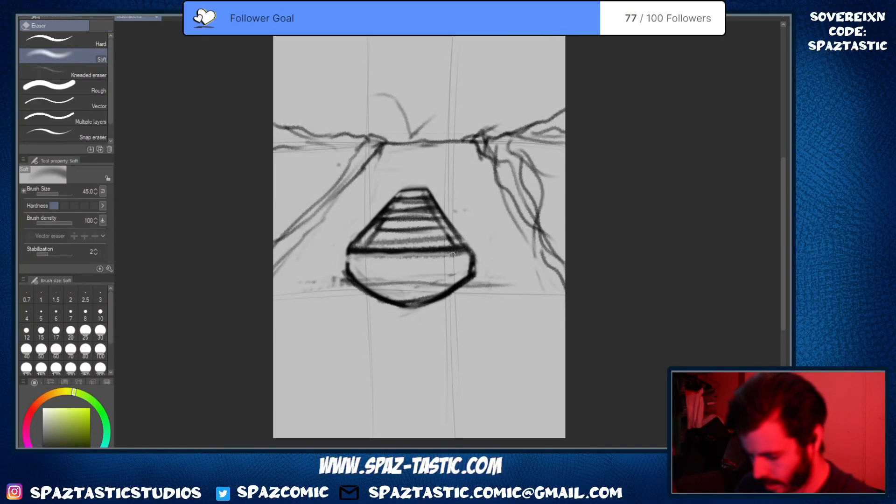
pyautogui.moveTo(360, 262)
pyautogui.mouseDown()
pyautogui.moveTo(340, 250)
pyautogui.moveTo(343, 281)
pyautogui.mouseUp()
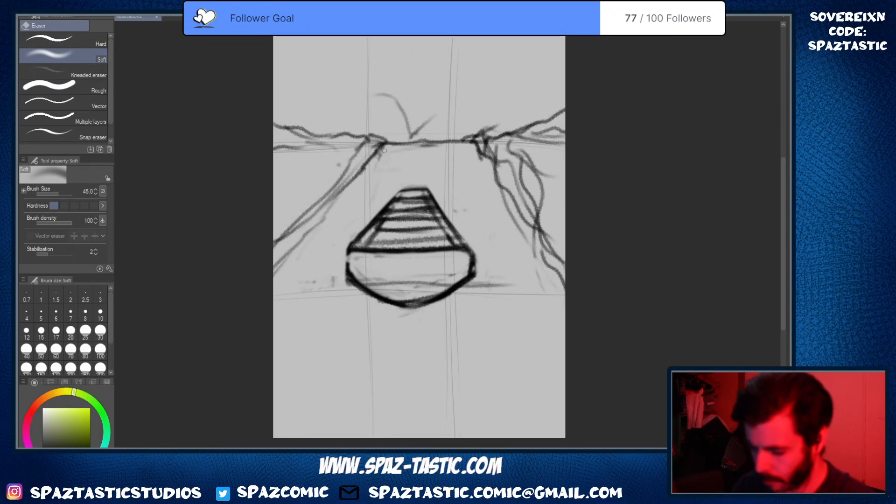
# Thin the central form's right edge and bottom outline and erase the ground line where it meets the right side
pyautogui.press('p')
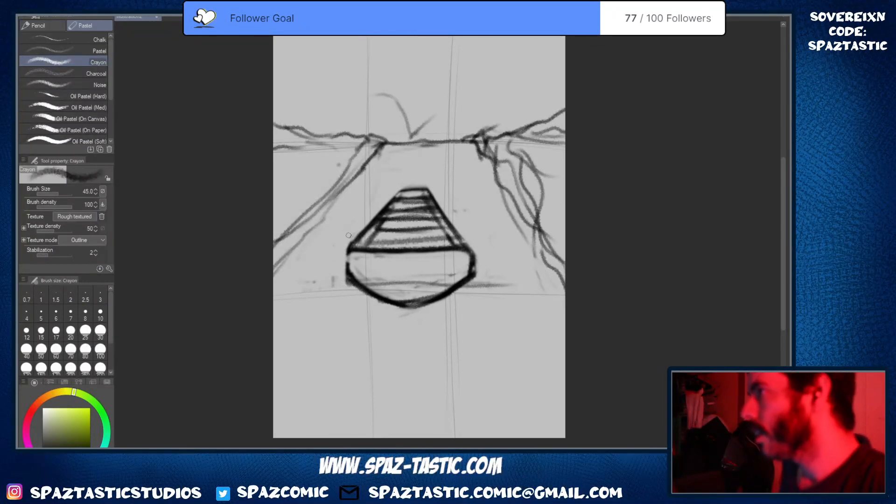
pyautogui.press('e')
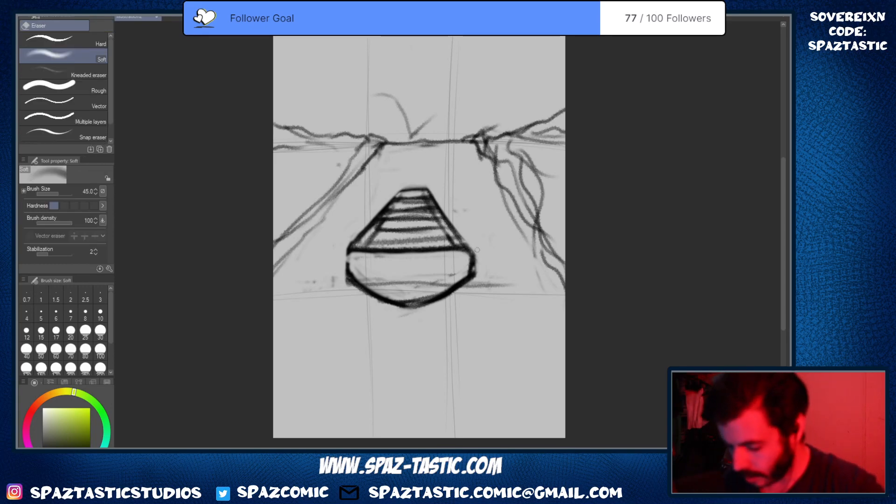
pyautogui.moveTo(473, 280)
pyautogui.mouseDown()
pyautogui.moveTo(476, 249)
pyautogui.moveTo(471, 276)
pyautogui.mouseUp()
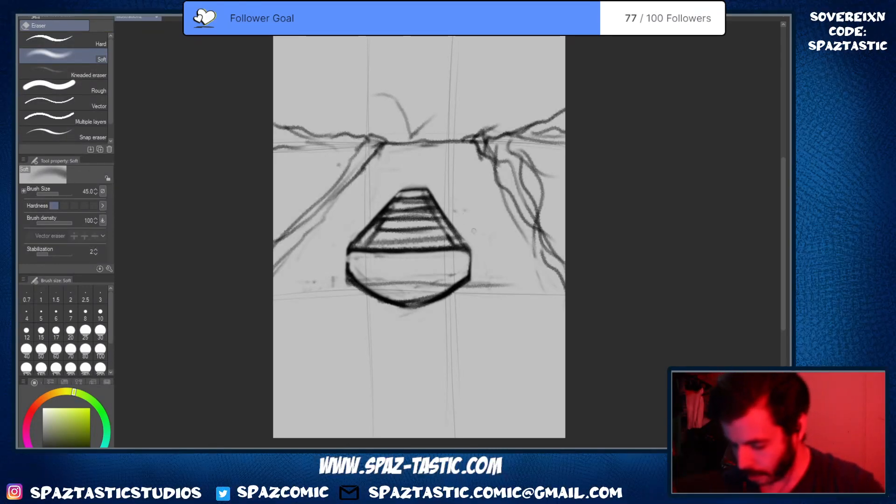
pyautogui.moveTo(435, 294)
pyautogui.mouseDown()
pyautogui.moveTo(403, 299)
pyautogui.moveTo(410, 299)
pyautogui.mouseUp()
pyautogui.press('p')
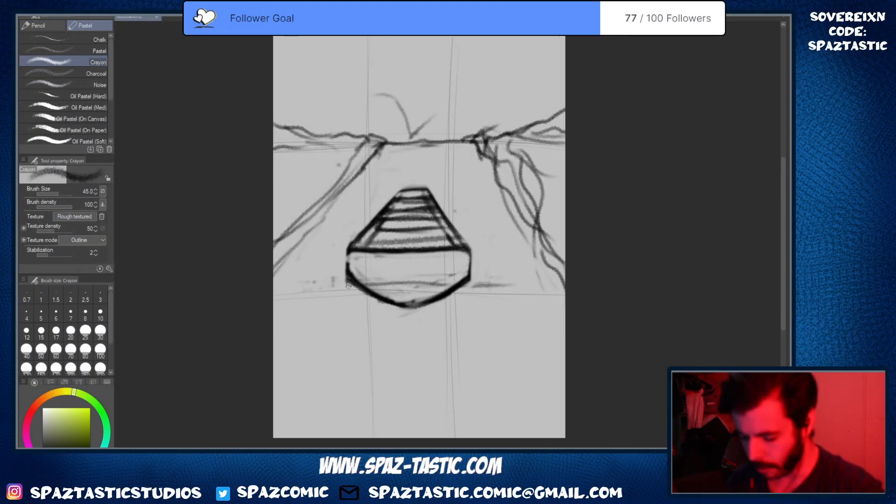
pyautogui.press('e')
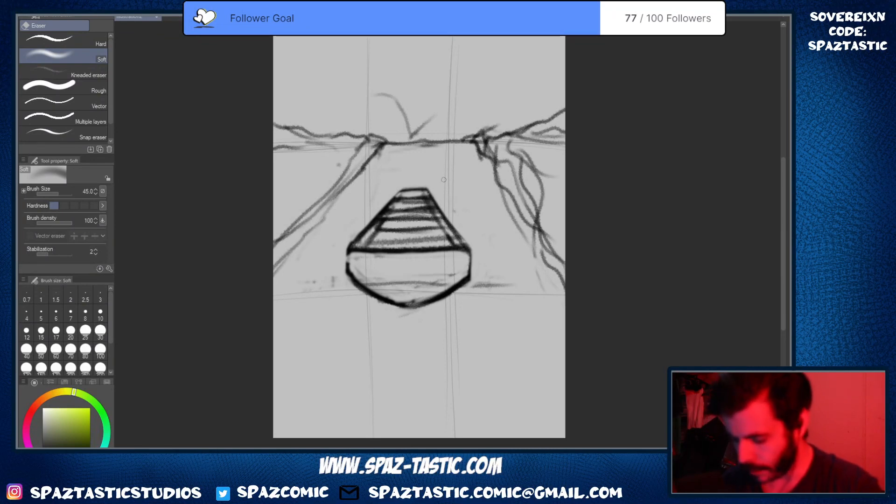
# Draw a darker Crayon slope from the horizon's right end to the page edge and reinforce the base of the left slope
pyautogui.press('p')
pyautogui.press('e')
pyautogui.press('p')
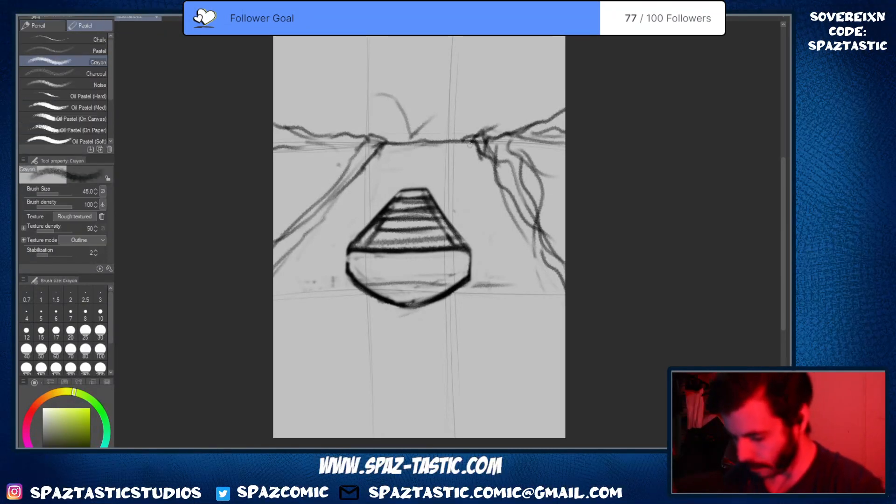
pyautogui.moveTo(463, 140)
pyautogui.mouseDown()
pyautogui.moveTo(519, 196)
pyautogui.moveTo(518, 165)
pyautogui.moveTo(495, 120)
pyautogui.moveTo(527, 165)
pyautogui.moveTo(483, 174)
pyautogui.moveTo(462, 141)
pyautogui.moveTo(551, 245)
pyautogui.moveTo(517, 205)
pyautogui.moveTo(563, 299)
pyautogui.mouseUp()
pyautogui.moveTo(279, 293)
pyautogui.mouseDown()
pyautogui.moveTo(322, 207)
pyautogui.moveTo(275, 285)
pyautogui.mouseUp()
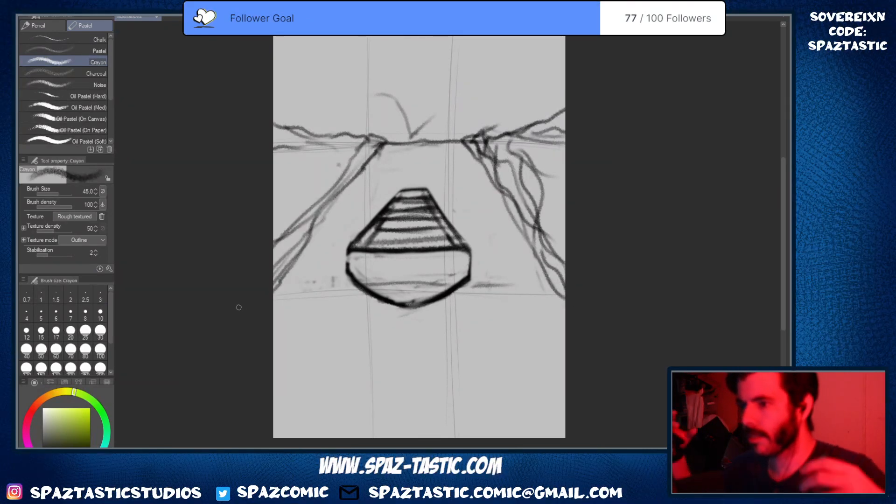
# Darken the central form's left edge and draw Crayon strokes that extend the ridges and left slope inward toward the horizon's centre
pyautogui.moveTo(348, 248); pyautogui.dragTo(347, 277)
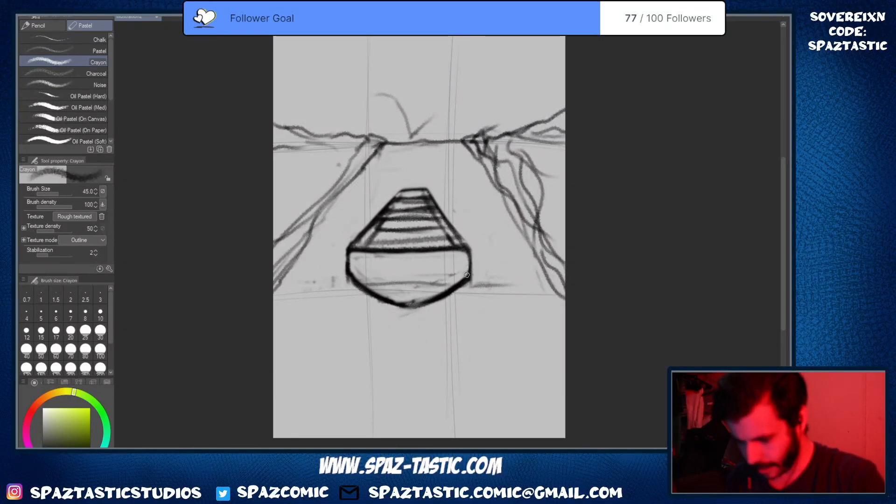
pyautogui.moveTo(380, 143)
pyautogui.mouseDown()
pyautogui.moveTo(302, 136)
pyautogui.moveTo(356, 135)
pyautogui.moveTo(323, 138)
pyautogui.mouseUp()
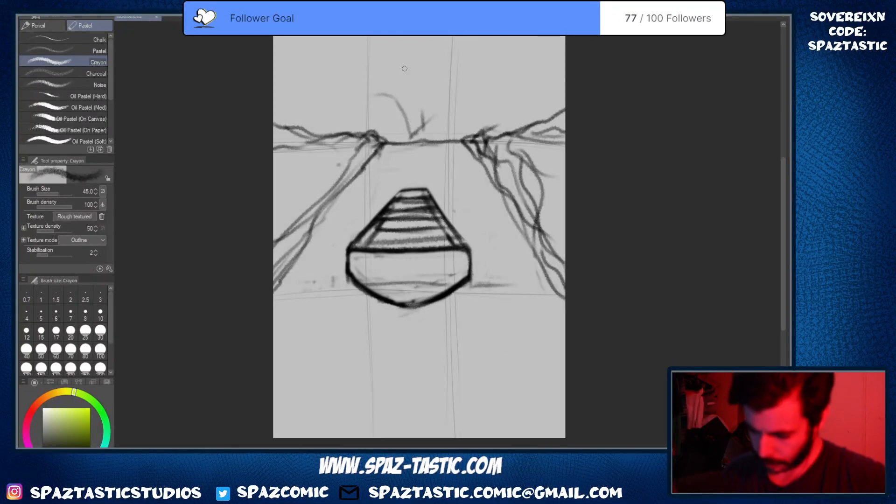
pyautogui.moveTo(405, 135); pyautogui.dragTo(381, 147)
pyautogui.moveTo(428, 131)
pyautogui.mouseDown()
pyautogui.moveTo(484, 158)
pyautogui.moveTo(434, 128)
pyautogui.moveTo(365, 172)
pyautogui.mouseUp()
pyautogui.press('e')
pyautogui.moveTo(382, 142)
pyautogui.mouseDown()
pyautogui.moveTo(389, 167)
pyautogui.moveTo(335, 216)
pyautogui.moveTo(399, 139)
pyautogui.moveTo(261, 304)
pyautogui.mouseUp()
pyautogui.press('p')
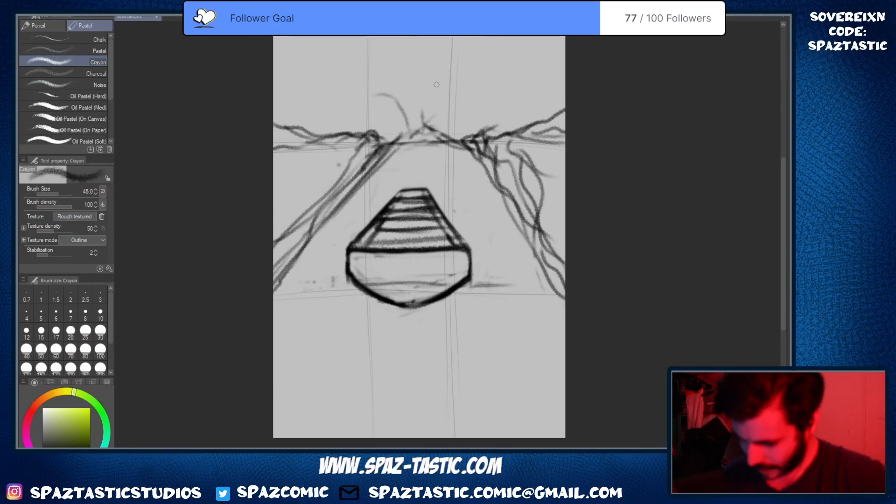
# Draw a straighter right slope from near the horizon's centre to the page edge and soften the stray curve above the horizon
pyautogui.moveTo(423, 136); pyautogui.dragTo(492, 209)
pyautogui.moveTo(436, 152); pyautogui.dragTo(546, 280)
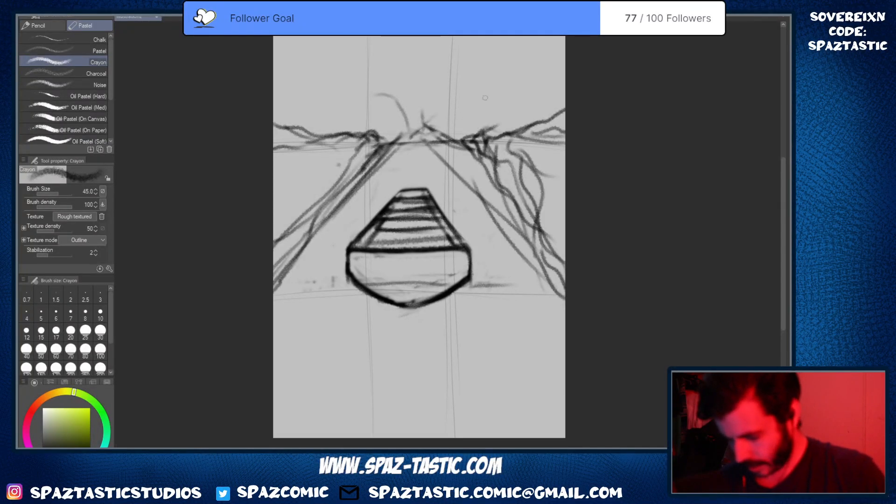
pyautogui.press('e')
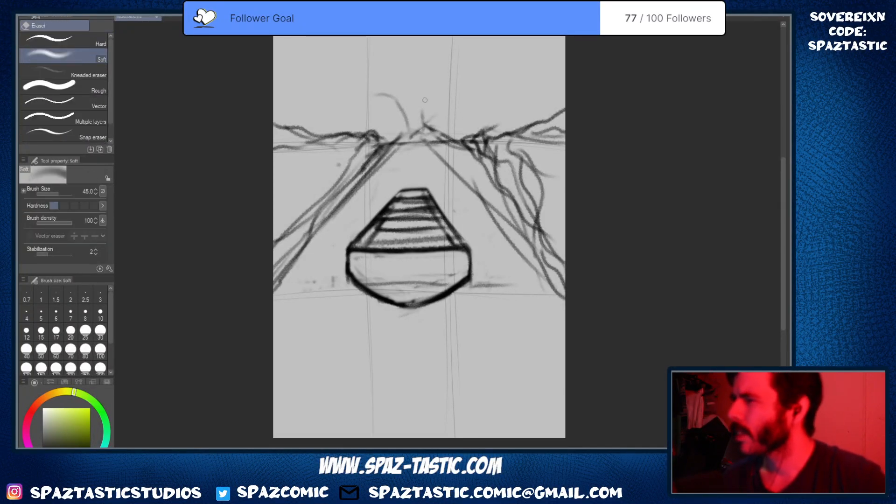
pyautogui.press('p')
pyautogui.press('e')
pyautogui.moveTo(399, 137); pyautogui.dragTo(406, 128)
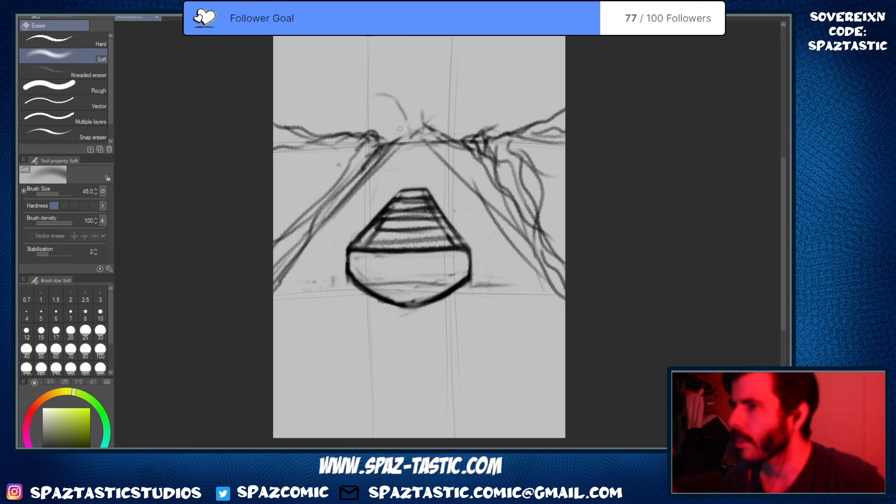
pyautogui.press('p')
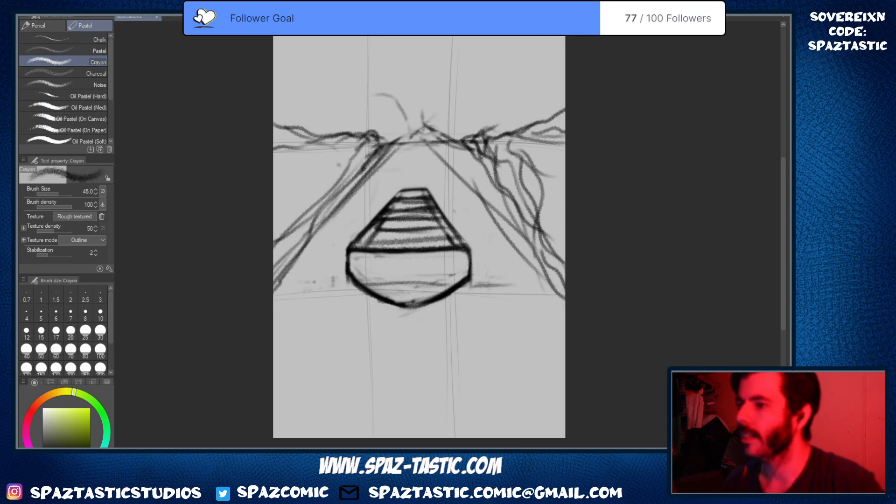
# Erase the outer strokes at the top of the left slope and lighten the line's base
pyautogui.press('e')
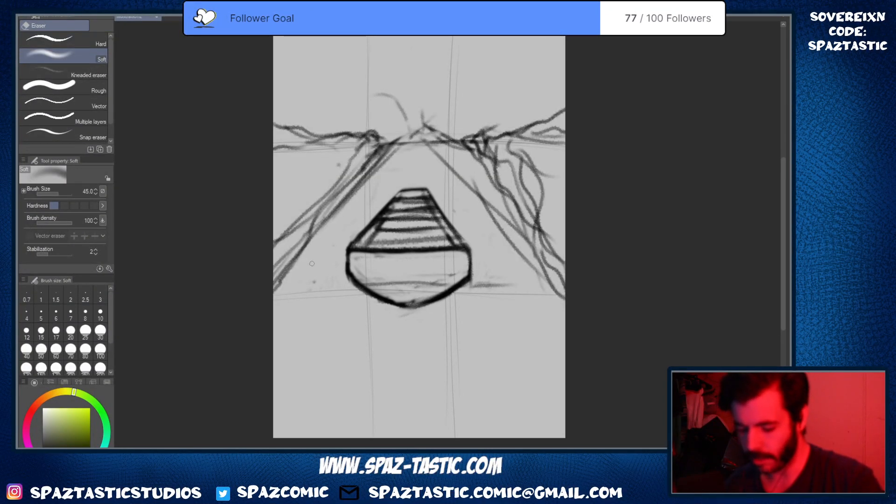
pyautogui.moveTo(278, 286); pyautogui.dragTo(289, 271)
pyautogui.moveTo(375, 149)
pyautogui.mouseDown()
pyautogui.moveTo(366, 166)
pyautogui.moveTo(386, 148)
pyautogui.mouseUp()
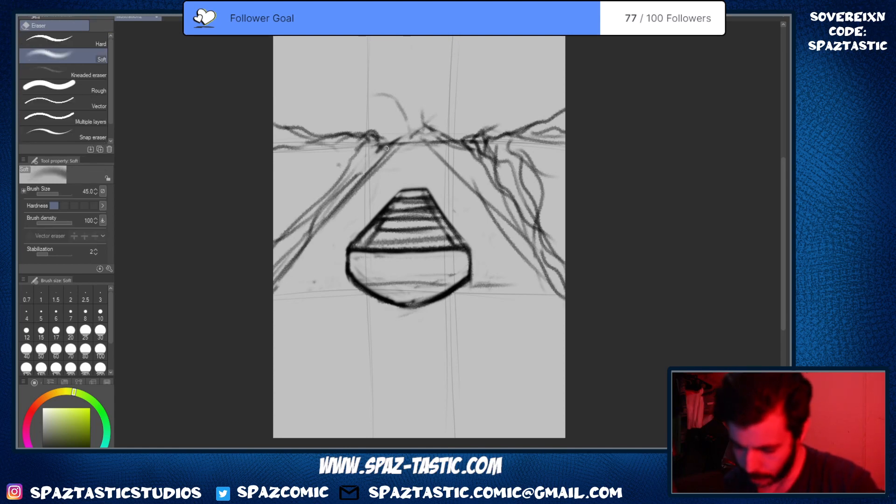
pyautogui.moveTo(334, 184); pyautogui.dragTo(351, 161)
pyautogui.moveTo(350, 177); pyautogui.dragTo(328, 205)
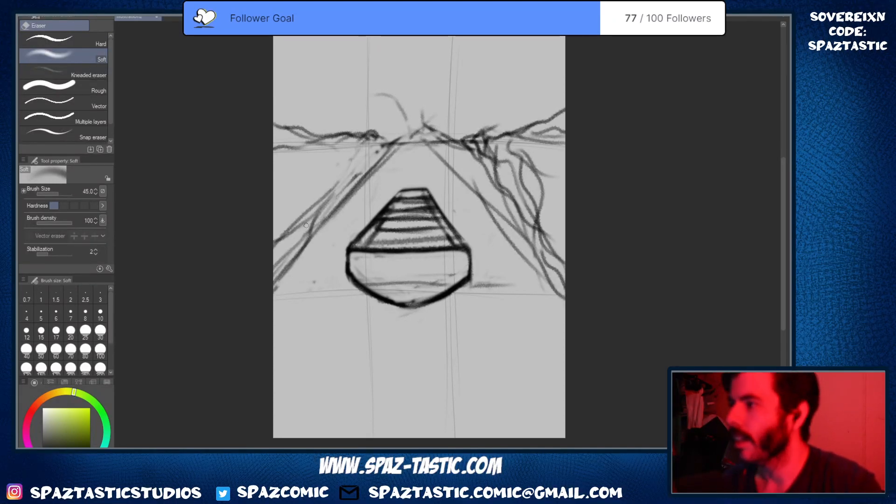
pyautogui.press('p')
pyautogui.press('e')
pyautogui.press('p')
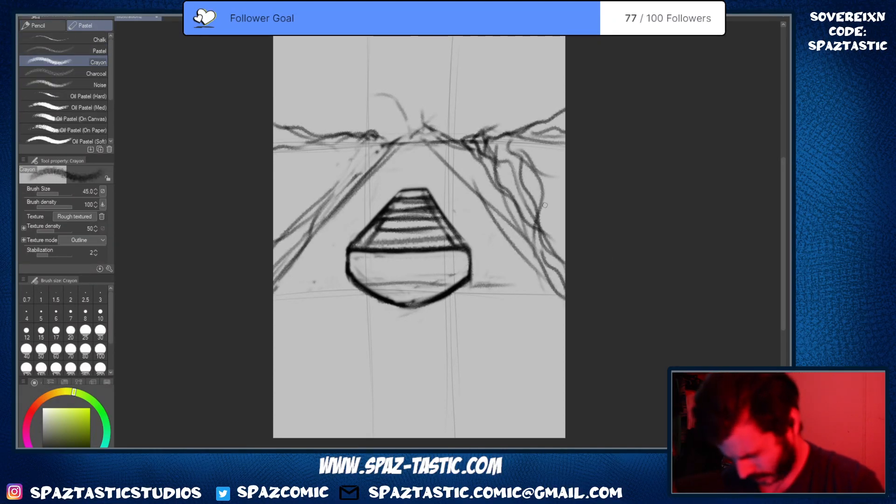
# Erase the overlapping strokes at the top of the right slope and redraw the horizon line where it meets the slope
pyautogui.press('e')
pyautogui.moveTo(424, 120)
pyautogui.mouseDown()
pyautogui.moveTo(433, 152)
pyautogui.moveTo(443, 140)
pyautogui.moveTo(465, 177)
pyautogui.mouseUp()
pyautogui.press('p')
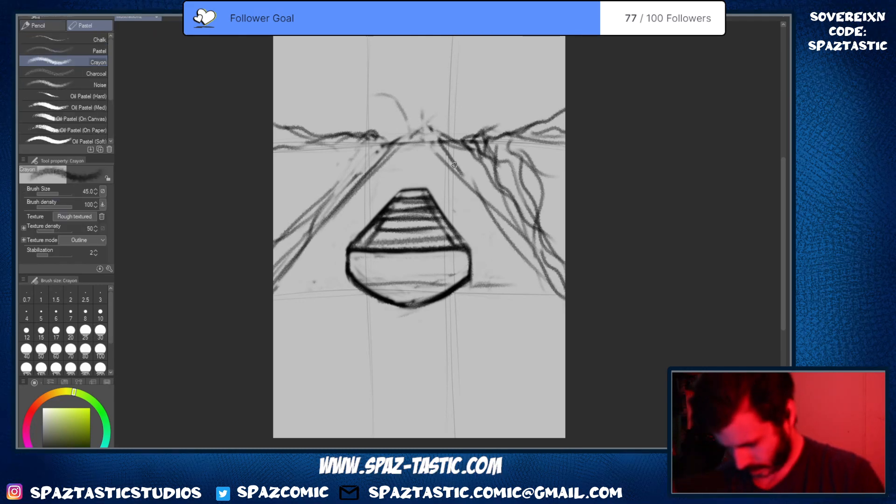
pyautogui.moveTo(437, 142)
pyautogui.mouseDown()
pyautogui.moveTo(474, 184)
pyautogui.moveTo(397, 146)
pyautogui.moveTo(449, 143)
pyautogui.moveTo(466, 123)
pyautogui.moveTo(474, 145)
pyautogui.mouseUp()
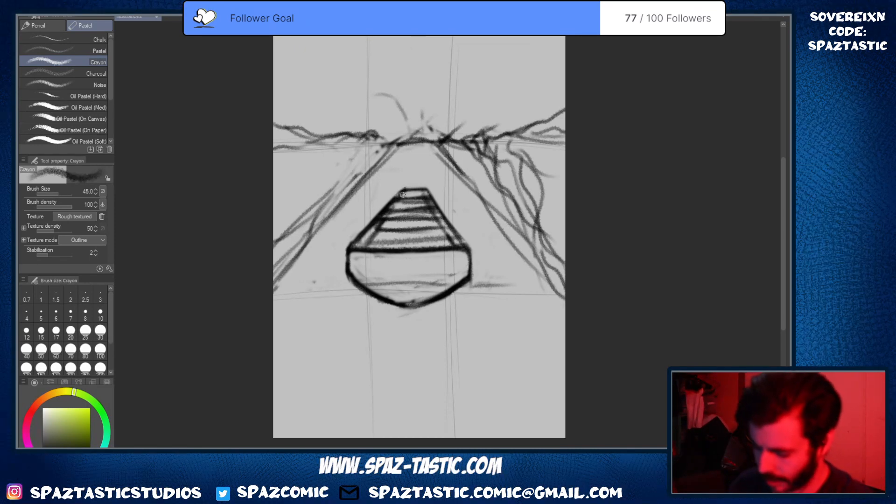
# Reshape the central form's stepped part into a taller, narrower top, erasing the outer edges and redrawing both slanted sides in Crayon
pyautogui.moveTo(402, 194); pyautogui.dragTo(409, 184)
pyautogui.moveTo(436, 222)
pyautogui.mouseDown()
pyautogui.moveTo(413, 186)
pyautogui.moveTo(423, 183)
pyautogui.moveTo(446, 233)
pyautogui.mouseUp()
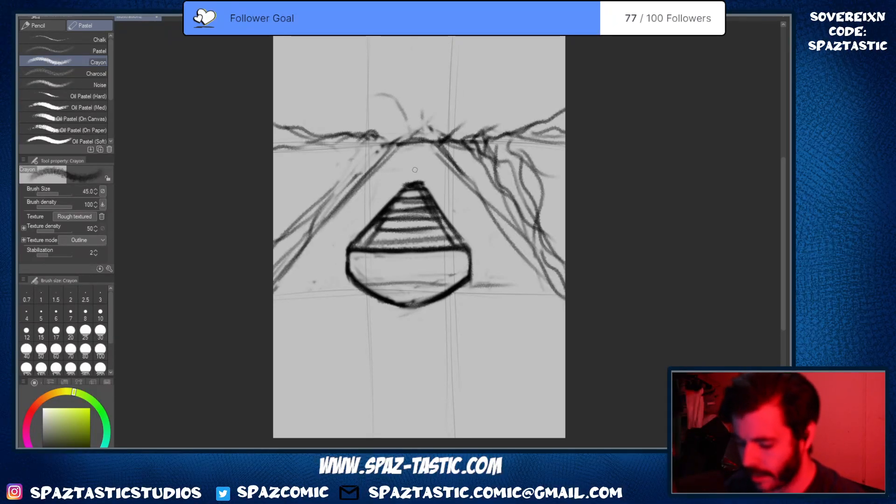
pyautogui.press('e')
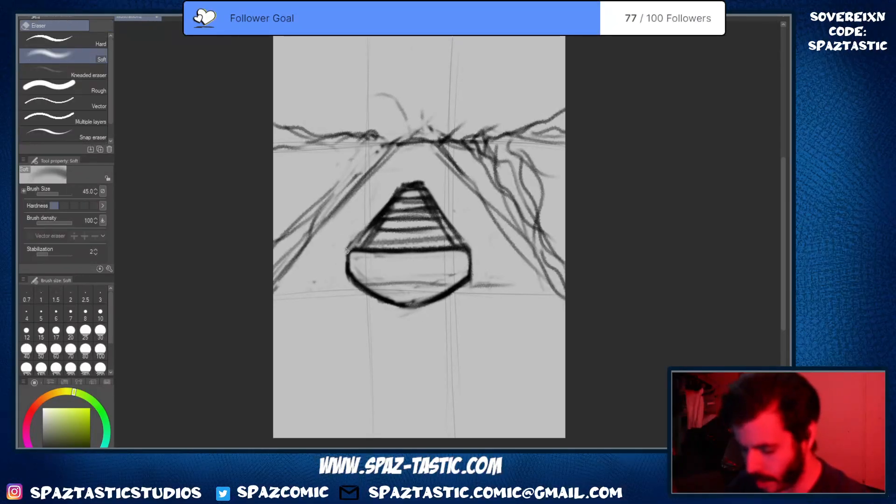
pyautogui.press('p')
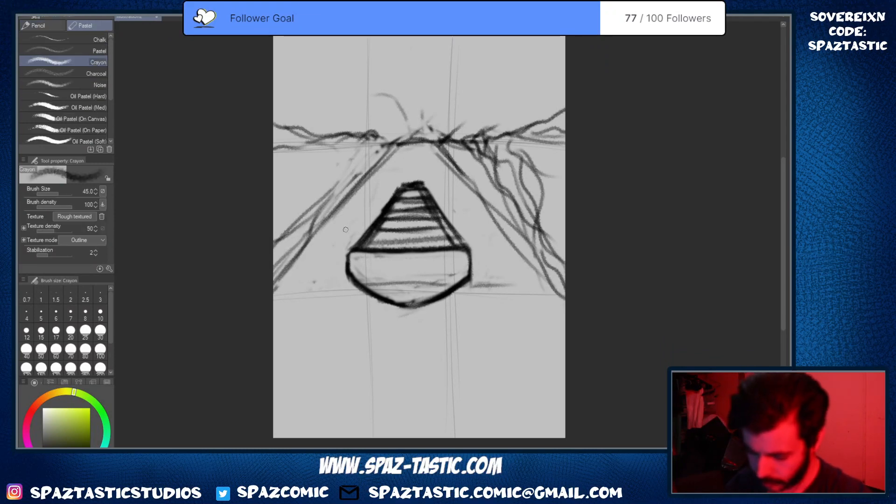
pyautogui.press('e')
pyautogui.moveTo(427, 185); pyautogui.dragTo(476, 257)
pyautogui.press('p')
pyautogui.moveTo(433, 206); pyautogui.dragTo(464, 246)
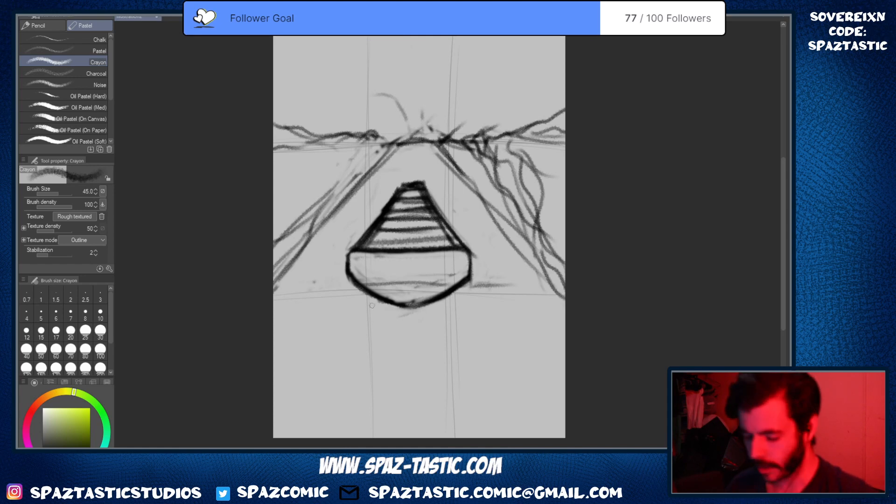
# Thin the central form's thick middle band and draw extra horizontal Crayon lines across its lower body
pyautogui.press('e')
pyautogui.moveTo(372, 255); pyautogui.dragTo(465, 255)
pyautogui.press('p')
pyautogui.moveTo(338, 265)
pyautogui.mouseDown()
pyautogui.moveTo(493, 261)
pyautogui.moveTo(468, 259)
pyautogui.moveTo(468, 280)
pyautogui.mouseUp()
pyautogui.press('e')
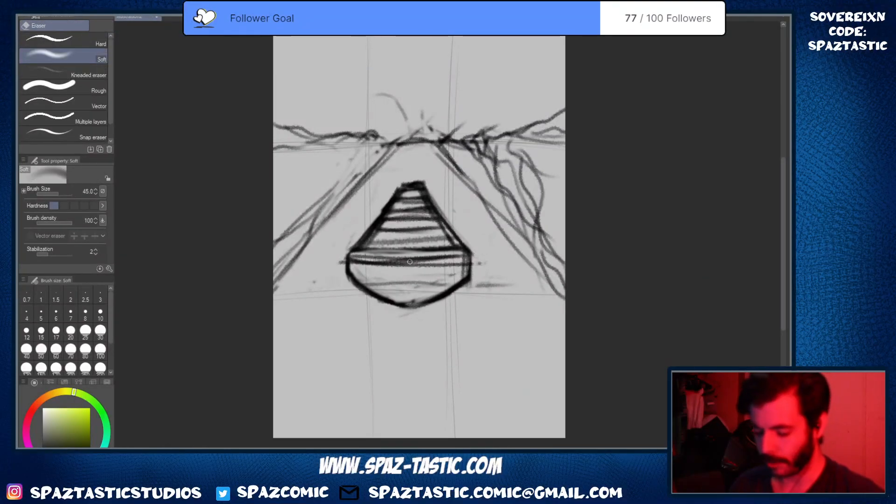
pyautogui.press('p')
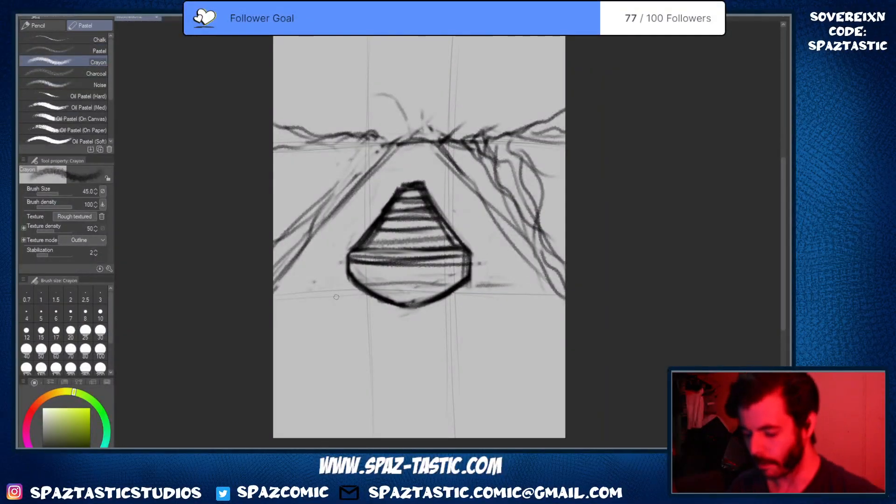
pyautogui.moveTo(360, 281); pyautogui.dragTo(443, 286)
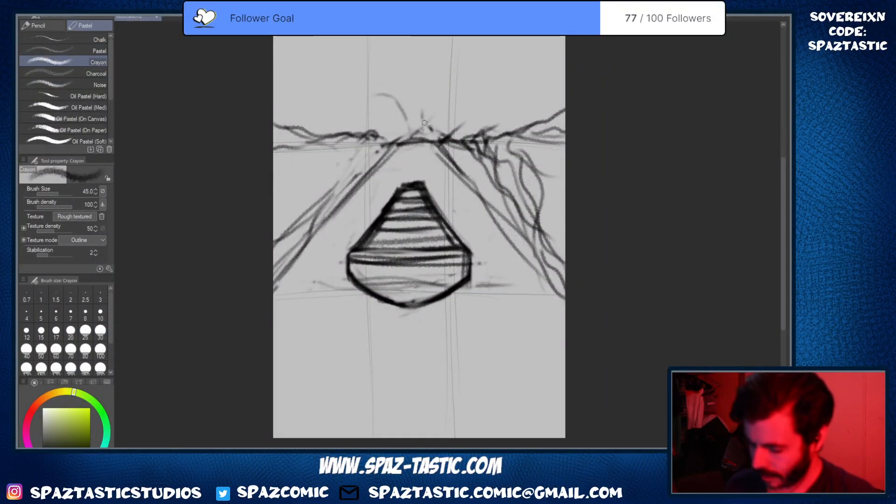
# Clean up stray marks near the horizon's centre and left slope, then darken the left slope and its ridge with Crayon
pyautogui.press('e')
pyautogui.moveTo(407, 139); pyautogui.dragTo(423, 138)
pyautogui.press('p')
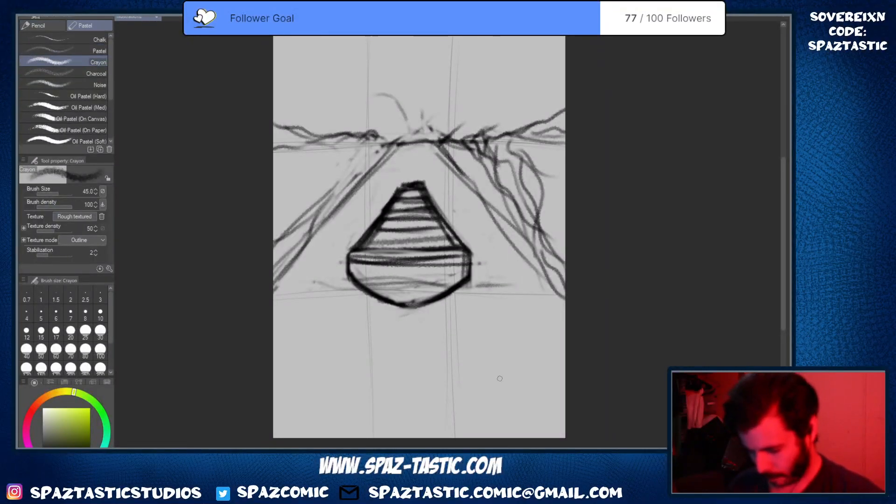
pyautogui.press('e')
pyautogui.moveTo(369, 180)
pyautogui.mouseDown()
pyautogui.moveTo(268, 290)
pyautogui.moveTo(357, 182)
pyautogui.mouseUp()
pyautogui.press('p')
pyautogui.moveTo(399, 138)
pyautogui.mouseDown()
pyautogui.moveTo(374, 173)
pyautogui.moveTo(377, 136)
pyautogui.moveTo(336, 149)
pyautogui.mouseUp()
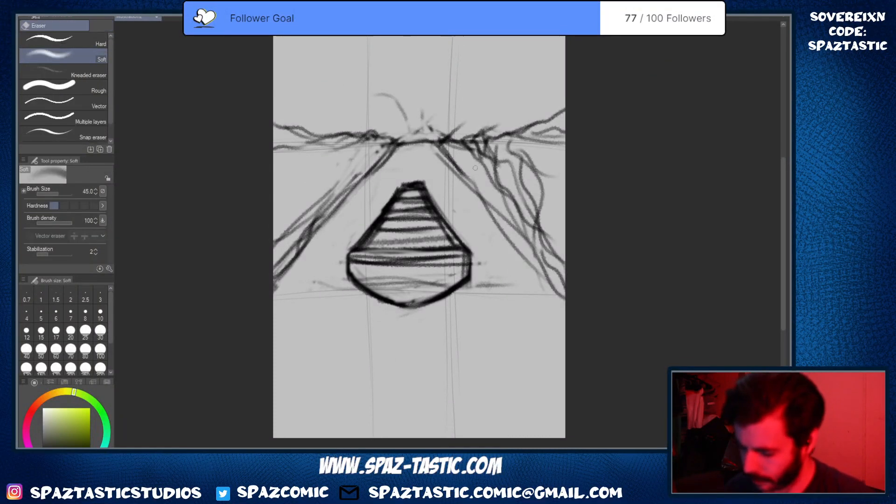
# Lighten the upper part of the wavy outer lines beside the right slope with the Soft eraser
pyautogui.press('e')
pyautogui.moveTo(473, 142)
pyautogui.mouseDown()
pyautogui.moveTo(500, 173)
pyautogui.moveTo(539, 179)
pyautogui.mouseUp()
pyautogui.press('p')
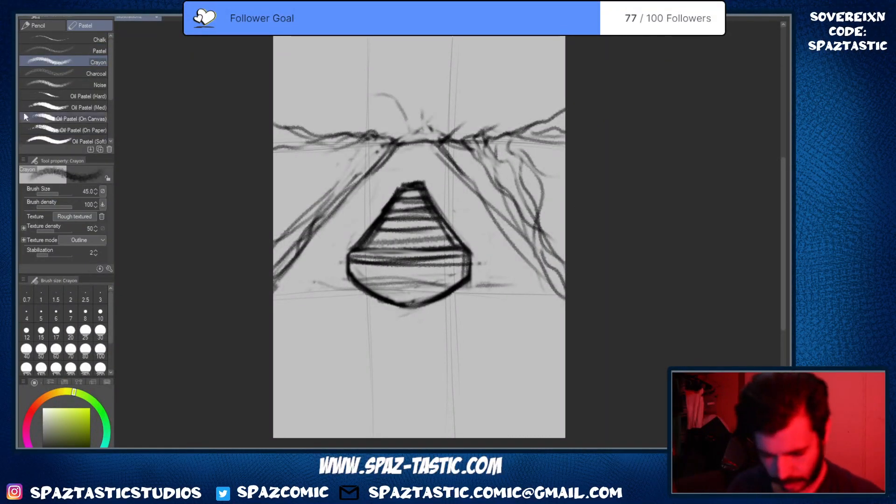
pyautogui.press('e')
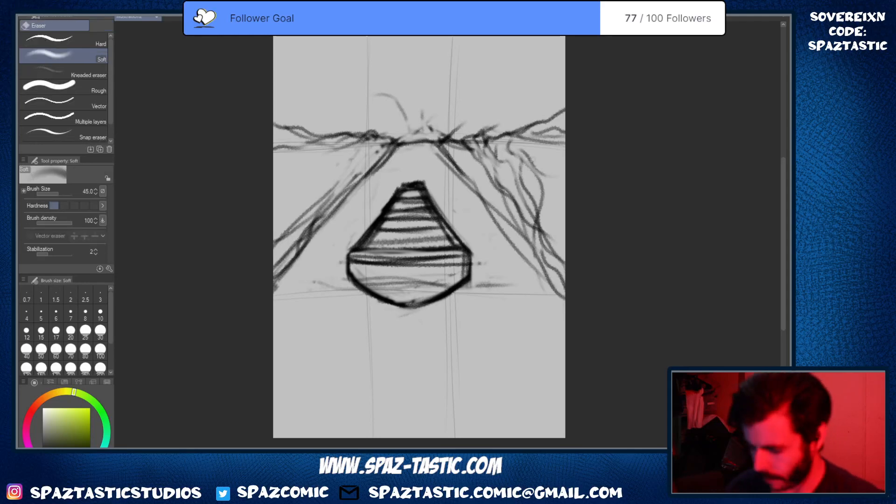
pyautogui.moveTo(534, 161); pyautogui.dragTo(543, 206)
# Enlarge the Soft eraser to 150 and erase the remaining wavy lines outside the right slope
pyautogui.press(']')
pyautogui.press(']')
pyautogui.press(']')
pyautogui.press(']')
pyautogui.press(']')
pyautogui.press(']')
pyautogui.press(']')
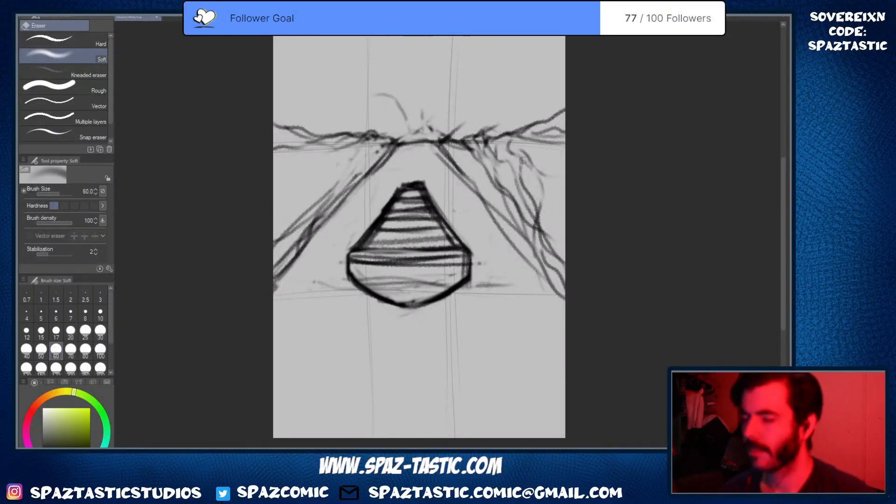
pyautogui.moveTo(539, 163)
pyautogui.mouseDown()
pyautogui.moveTo(504, 196)
pyautogui.moveTo(467, 154)
pyautogui.moveTo(486, 140)
pyautogui.moveTo(555, 266)
pyautogui.moveTo(563, 257)
pyautogui.mouseUp()
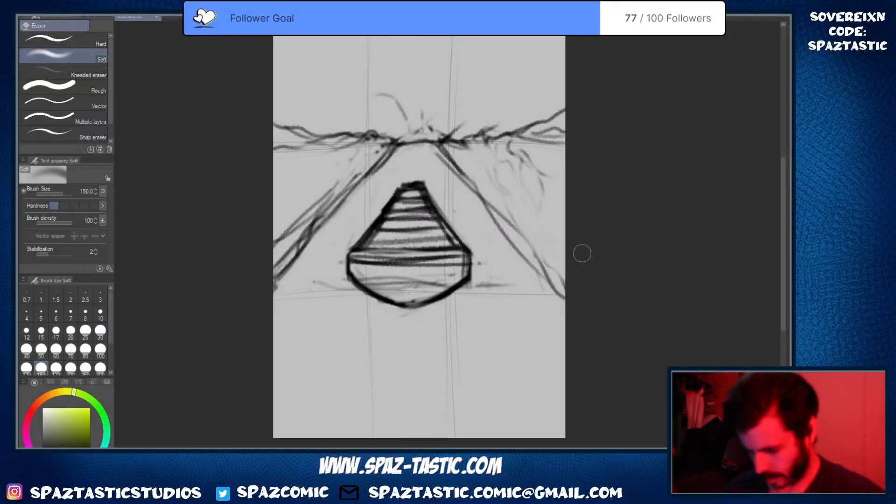
# Fade the right ridge, the ground line beside the central form and the doubled lines of the left slope with the Soft eraser
pyautogui.moveTo(509, 158); pyautogui.dragTo(570, 135)
pyautogui.moveTo(341, 185)
pyautogui.mouseDown()
pyautogui.moveTo(280, 266)
pyautogui.moveTo(393, 147)
pyautogui.mouseUp()
pyautogui.moveTo(487, 150)
pyautogui.mouseDown()
pyautogui.moveTo(458, 129)
pyautogui.moveTo(495, 131)
pyautogui.moveTo(572, 110)
pyautogui.mouseUp()
pyautogui.moveTo(542, 266)
pyautogui.mouseDown()
pyautogui.moveTo(500, 204)
pyautogui.moveTo(565, 295)
pyautogui.mouseUp()
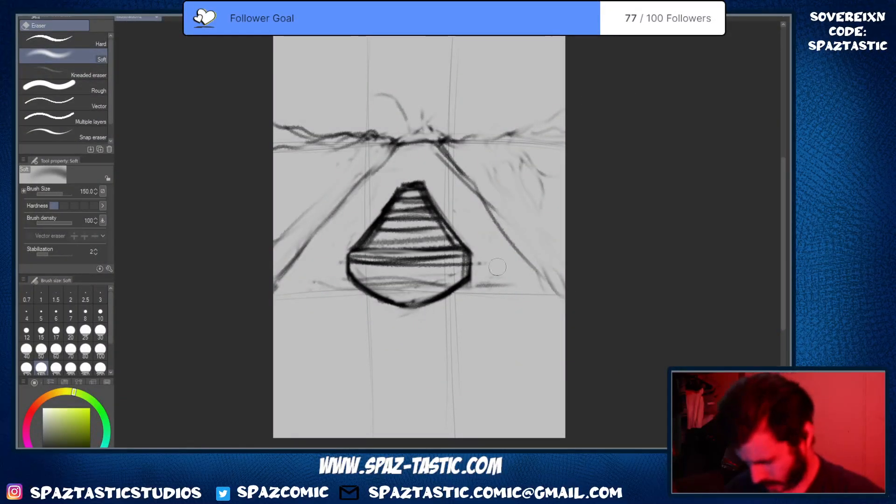
pyautogui.moveTo(489, 281); pyautogui.dragTo(474, 294)
pyautogui.moveTo(301, 241); pyautogui.dragTo(370, 160)
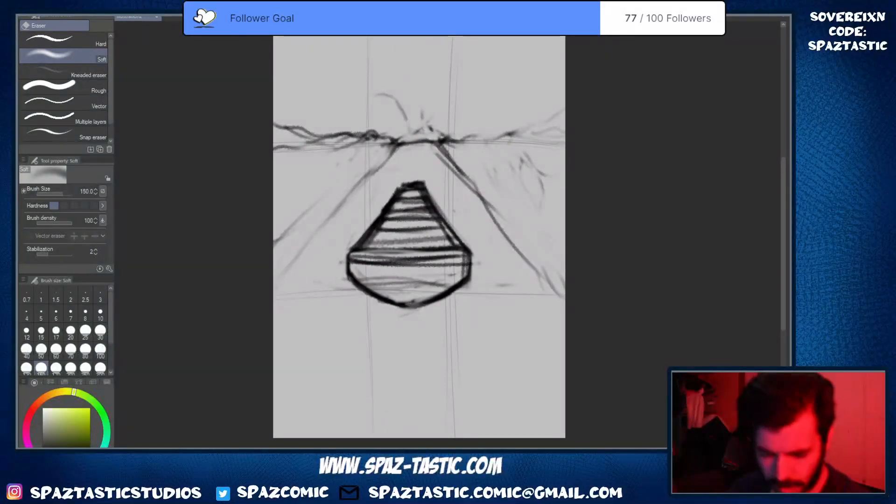
# Thicken the central form's left edge, slanted right side and top with Crayon strokes
pyautogui.press('p')
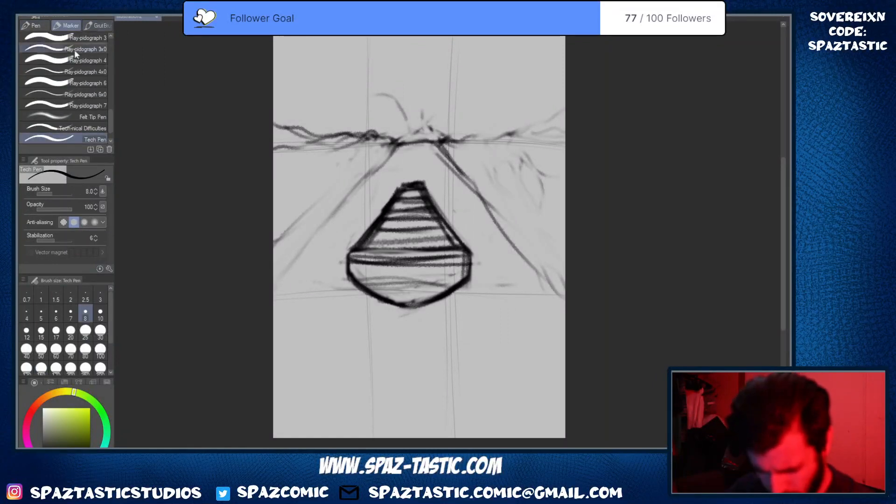
pyautogui.press('p')
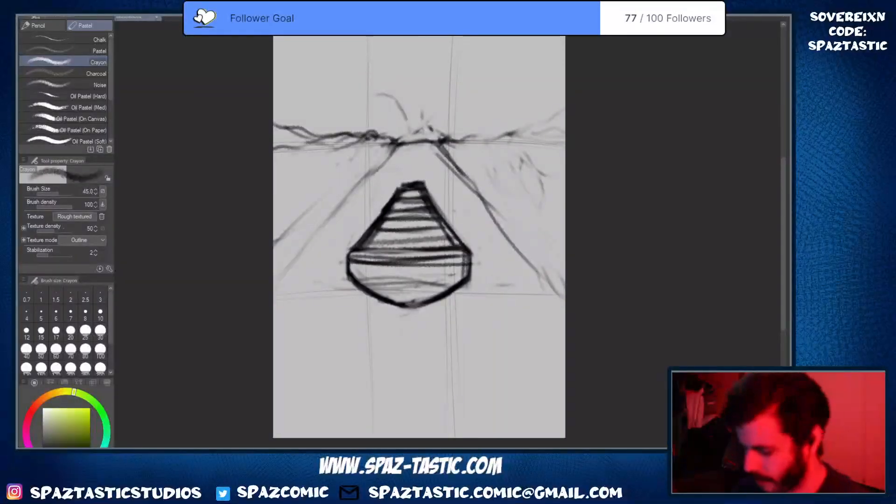
pyautogui.moveTo(354, 245); pyautogui.dragTo(350, 278)
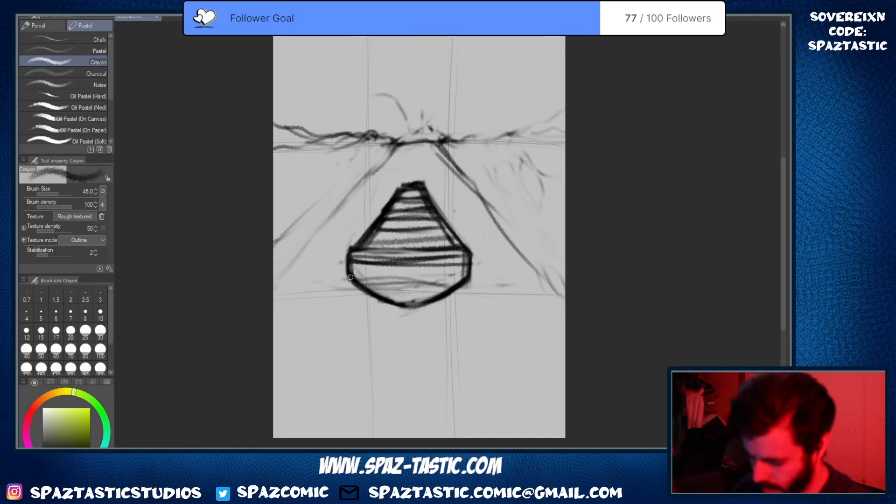
pyautogui.moveTo(435, 210); pyautogui.dragTo(467, 256)
pyautogui.moveTo(427, 194); pyautogui.dragTo(466, 255)
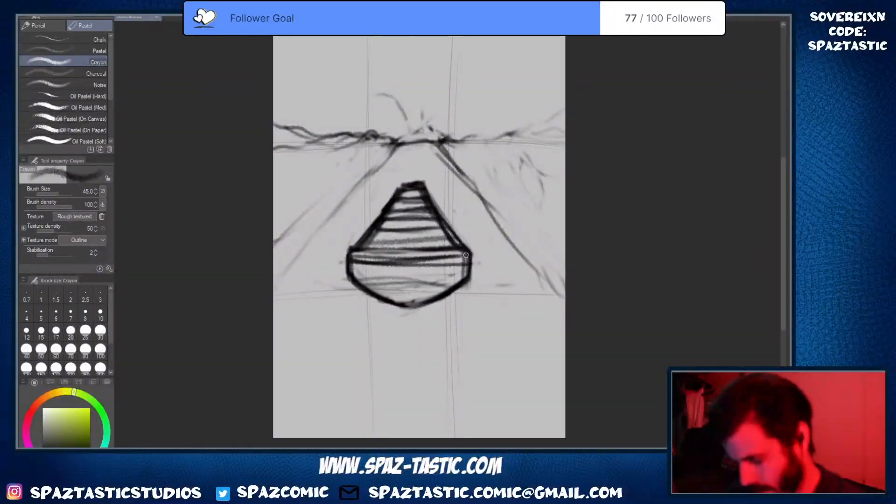
pyautogui.moveTo(410, 184); pyautogui.dragTo(397, 188)
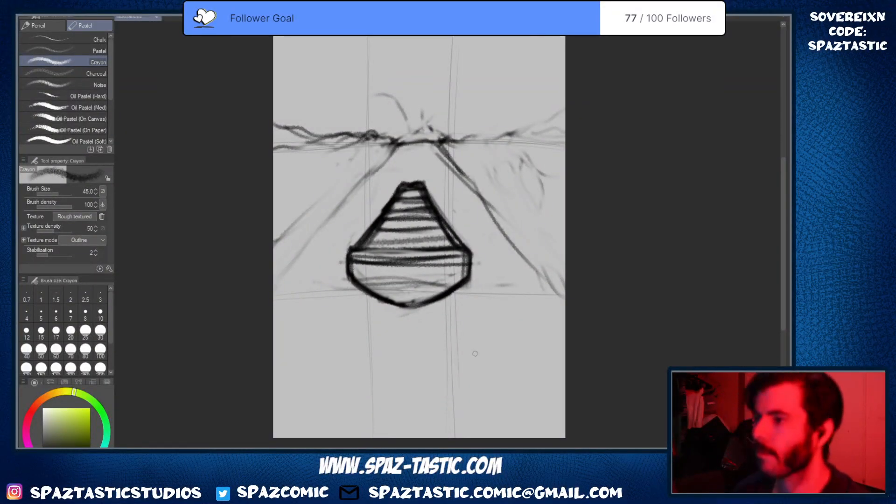
# Erase the lower end of the right slope near the page edge
pyautogui.moveTo(475, 354); pyautogui.dragTo(452, 337)
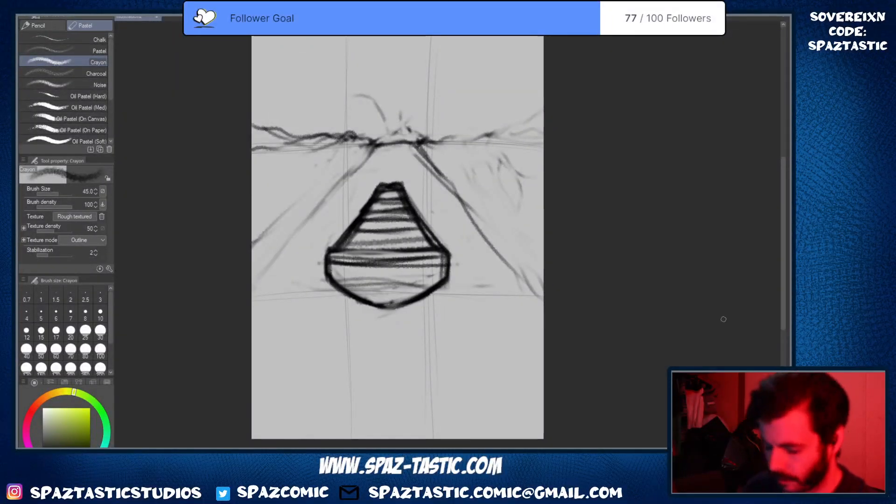
pyautogui.press('e')
pyautogui.moveTo(506, 255); pyautogui.dragTo(547, 306)
pyautogui.press('p')
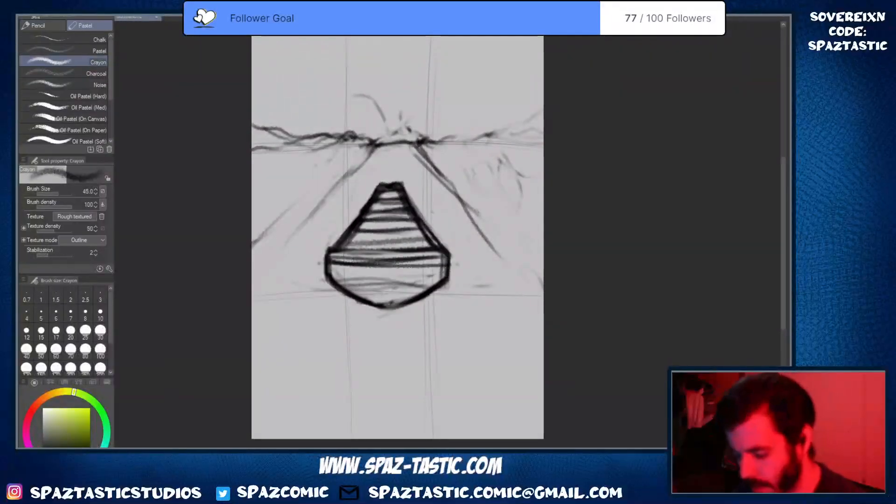
# Redraw the lower left slope with jagged Crayon strokes and extend the right slope to the page edge, tidying it with the Soft eraser
pyautogui.hotkey('ctrl', 'z')
pyautogui.moveTo(252, 281); pyautogui.dragTo(294, 229)
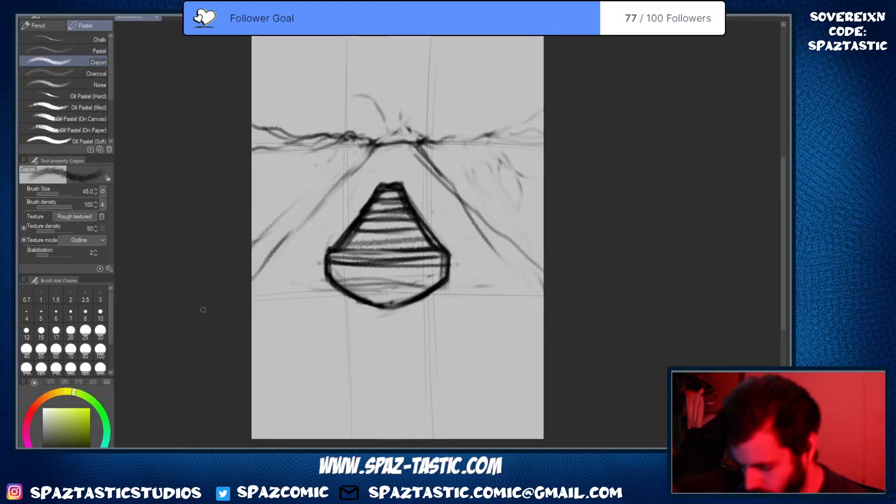
pyautogui.moveTo(339, 179); pyautogui.dragTo(259, 260)
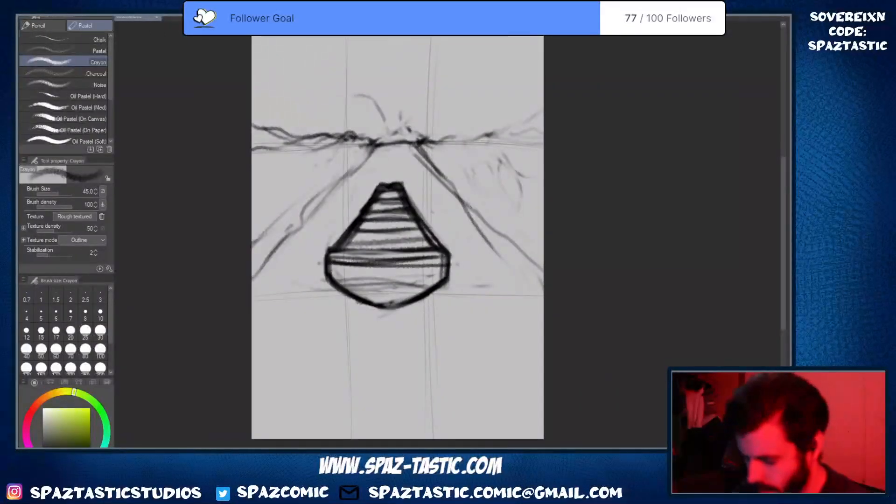
pyautogui.moveTo(469, 206); pyautogui.dragTo(544, 263)
pyautogui.press('e')
pyautogui.moveTo(482, 232)
pyautogui.mouseDown()
pyautogui.moveTo(518, 267)
pyautogui.moveTo(524, 250)
pyautogui.moveTo(544, 283)
pyautogui.mouseUp()
pyautogui.press('p')
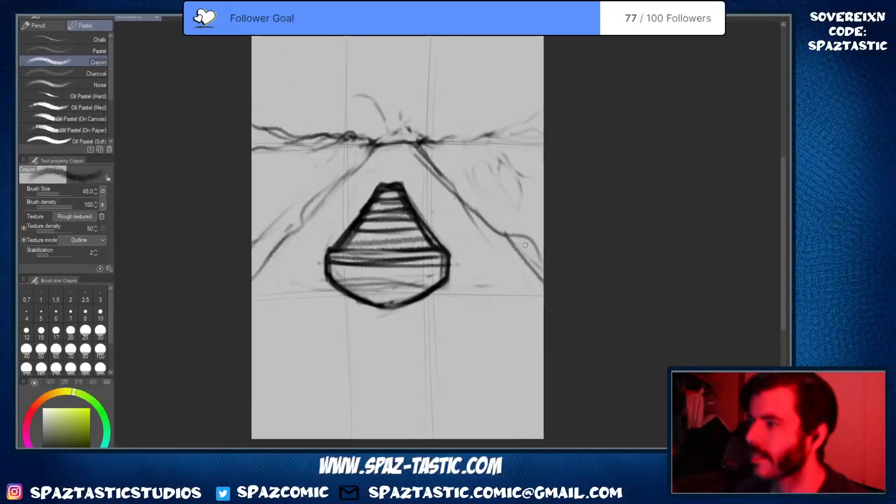
# Fade the stray marks beside the right slope and at the central peak with the Soft eraser, and darken the right ridge with Crayon
pyautogui.press('e')
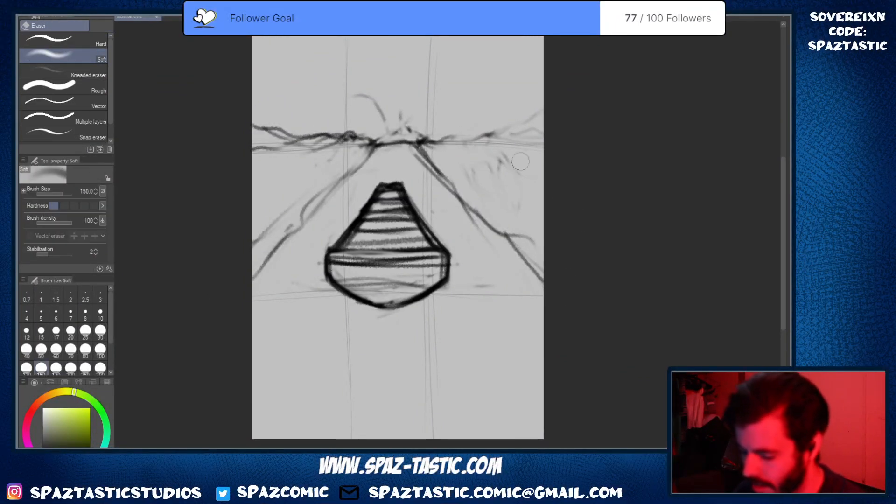
pyautogui.press('p')
pyautogui.moveTo(486, 136); pyautogui.dragTo(523, 134)
pyautogui.press('e')
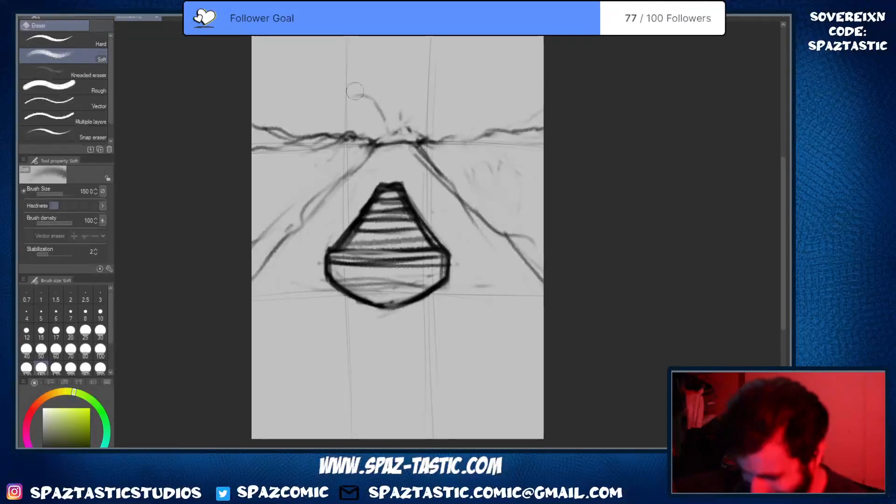
pyautogui.moveTo(387, 141); pyautogui.dragTo(409, 130)
pyautogui.press('p')
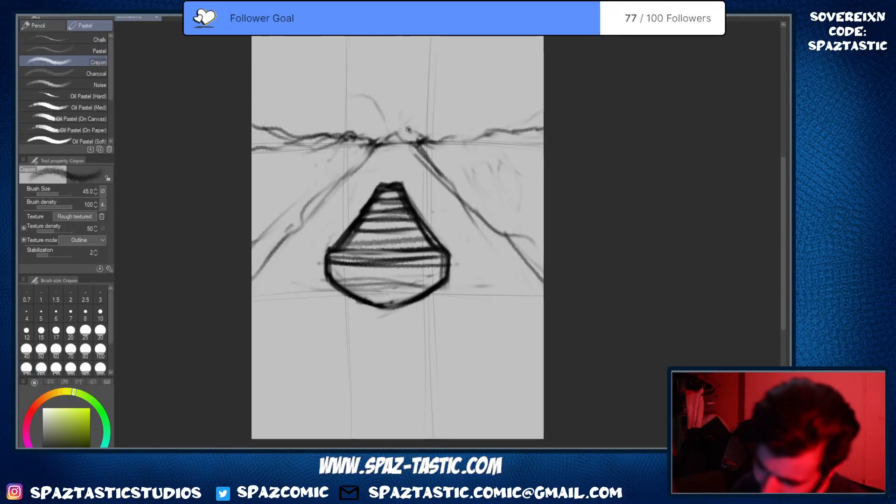
# Sketch a long Crayon arc in the upper left sky and short placement marks above the right ridge
pyautogui.moveTo(375, 80)
pyautogui.mouseDown()
pyautogui.moveTo(338, 66)
pyautogui.moveTo(308, 69)
pyautogui.mouseUp()
pyautogui.moveTo(269, 70); pyautogui.dragTo(276, 68)
pyautogui.moveTo(469, 125); pyautogui.dragTo(474, 140)
pyautogui.moveTo(490, 111); pyautogui.dragTo(509, 140)
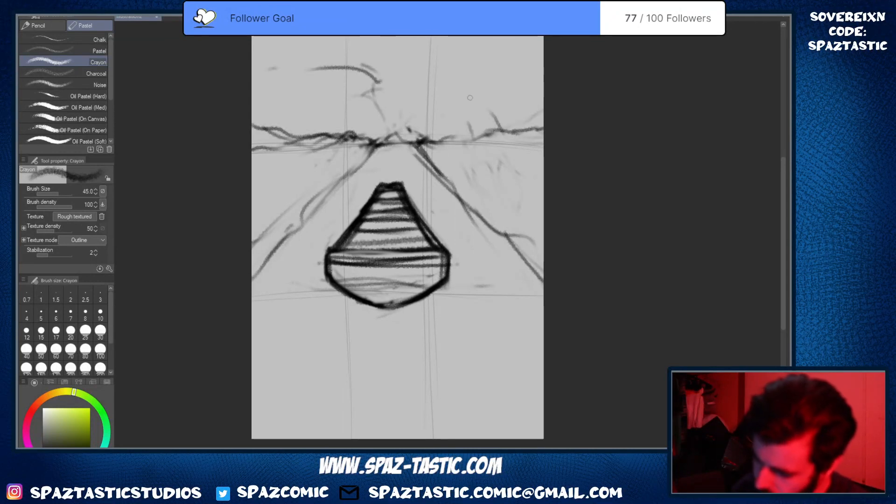
pyautogui.moveTo(461, 96); pyautogui.dragTo(449, 113)
pyautogui.moveTo(516, 63); pyautogui.dragTo(537, 60)
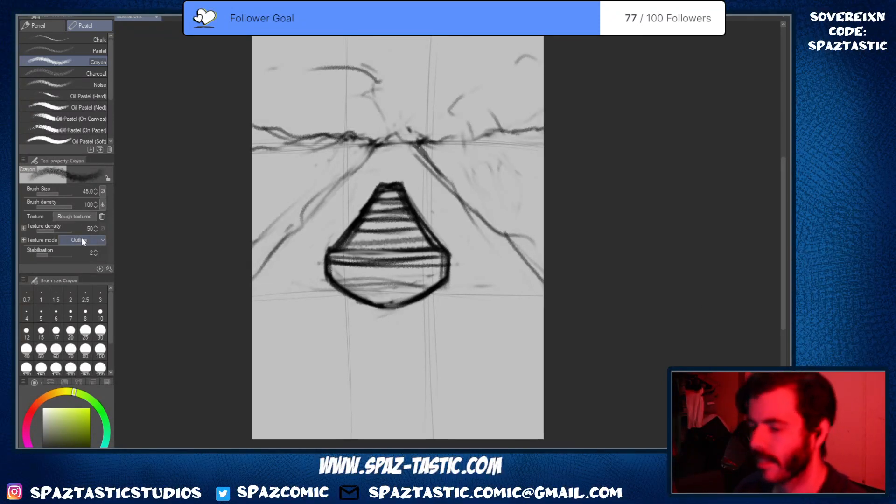
# Choose a dark olive green and switch to the Deimos acrylic brush
pyautogui.click(81, 438)
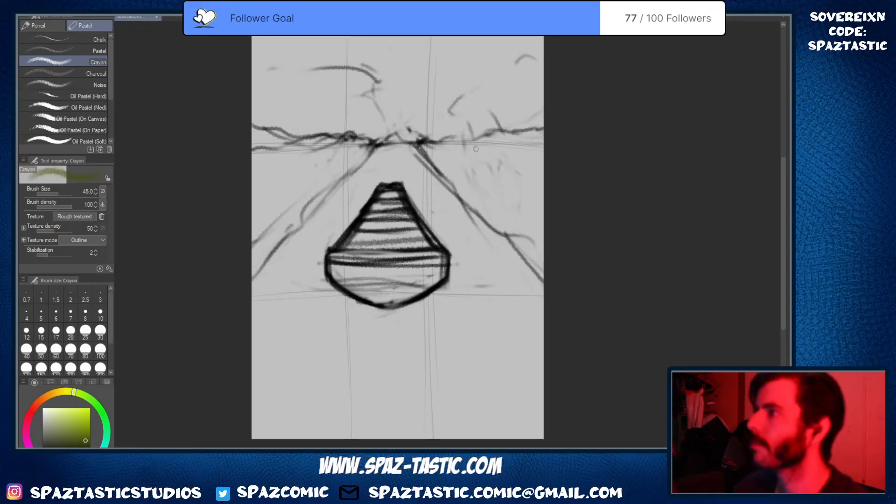
pyautogui.moveTo(471, 143)
pyautogui.mouseDown()
pyautogui.moveTo(472, 162)
pyautogui.moveTo(534, 147)
pyautogui.mouseUp()
pyautogui.hotkey('ctrl', 'z')
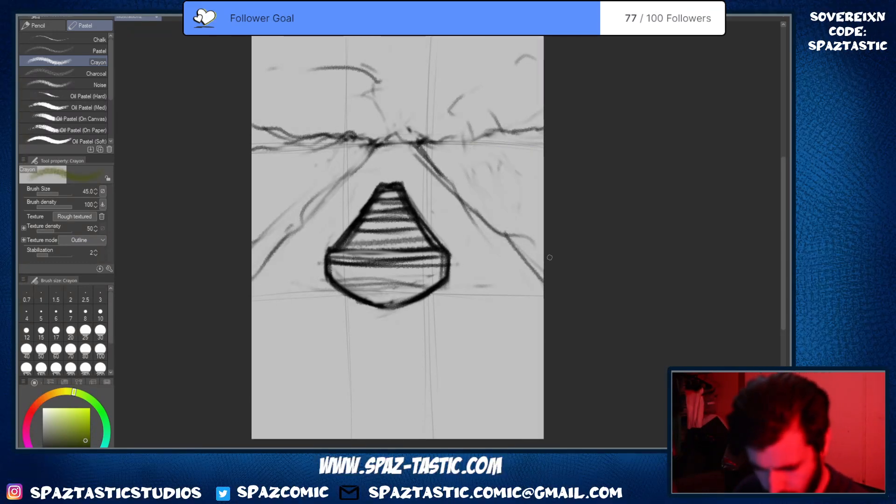
pyautogui.click(11, 120)
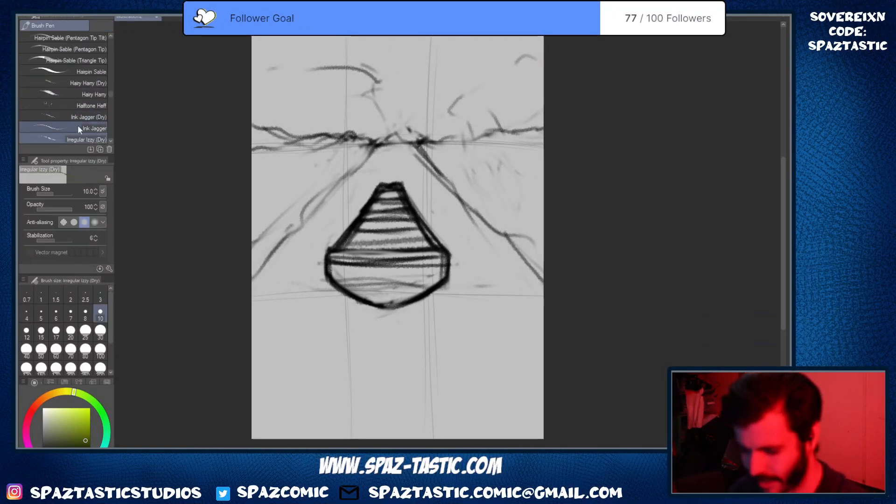
pyautogui.click(10, 140)
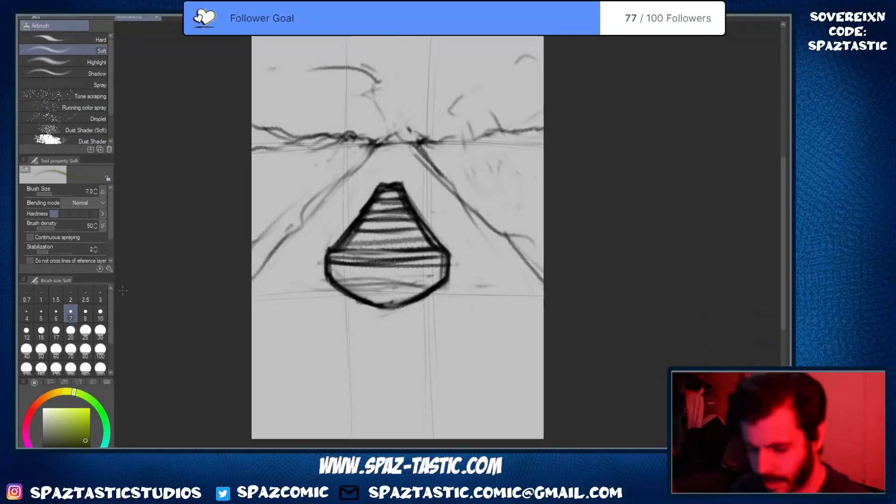
pyautogui.hotkey('ctrl', 'z')
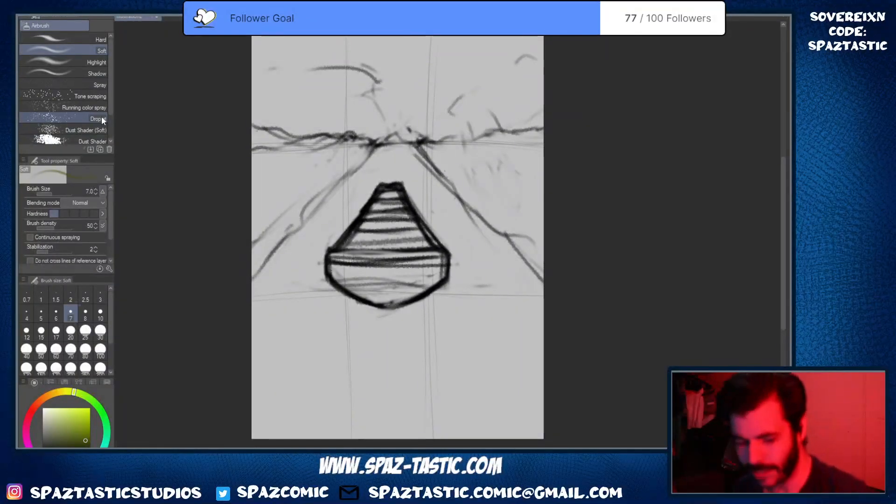
pyautogui.press('b')
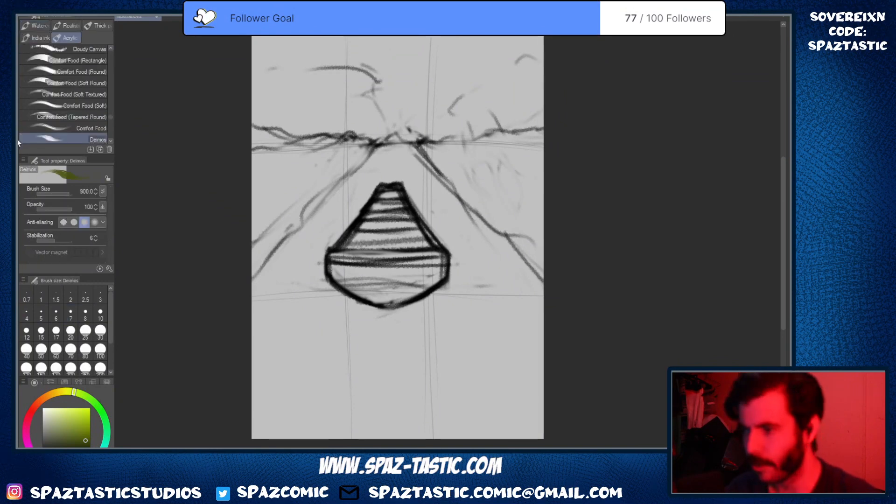
# Reduce the Deimos brush size to 200 and undo a test stroke above the right ridge
pyautogui.moveTo(490, 90); pyautogui.dragTo(501, 126)
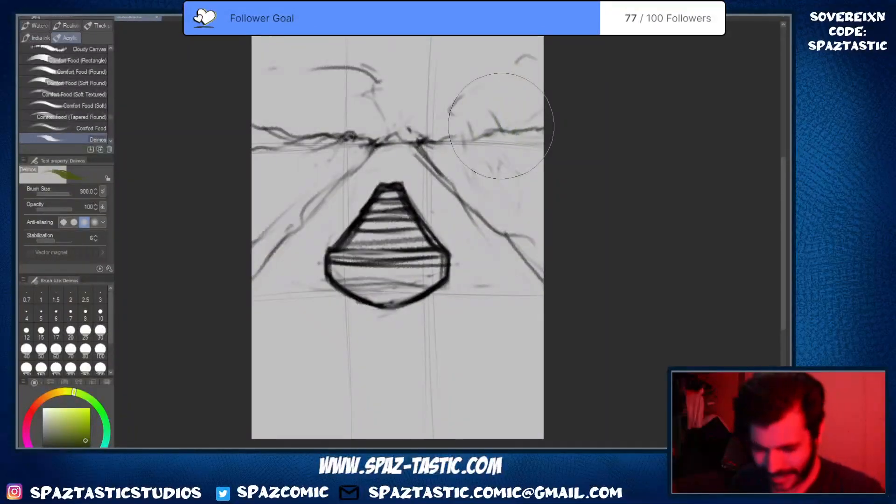
pyautogui.press('[')
pyautogui.press('[')
pyautogui.press('[')
pyautogui.press('[')
pyautogui.press('[')
pyautogui.press('[')
pyautogui.press('[')
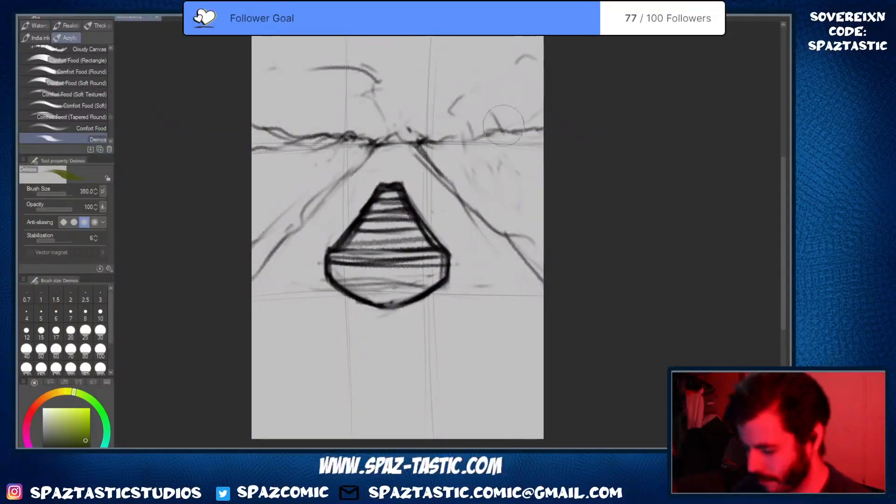
pyautogui.press('[')
pyautogui.press('[')
pyautogui.press('[')
pyautogui.moveTo(468, 70); pyautogui.dragTo(484, 105)
pyautogui.hotkey('ctrl', 'z')
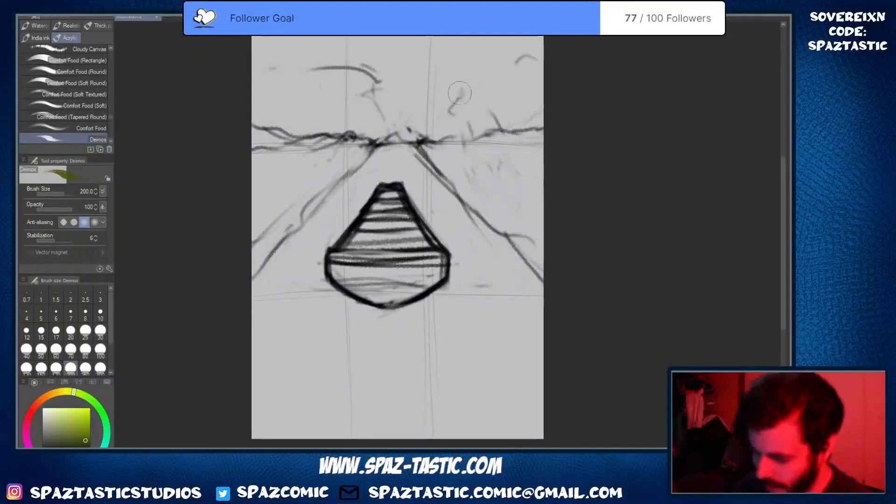
# Paint olive-green vertical stalks and leaf clumps rising above and across the right ridge with the Deimos brush
pyautogui.moveTo(468, 80)
pyautogui.mouseDown()
pyautogui.moveTo(455, 97)
pyautogui.moveTo(460, 87)
pyautogui.moveTo(469, 114)
pyautogui.moveTo(481, 113)
pyautogui.moveTo(490, 159)
pyautogui.mouseUp()
pyautogui.moveTo(458, 59); pyautogui.dragTo(487, 123)
pyautogui.moveTo(494, 53)
pyautogui.mouseDown()
pyautogui.moveTo(507, 109)
pyautogui.moveTo(499, 93)
pyautogui.mouseUp()
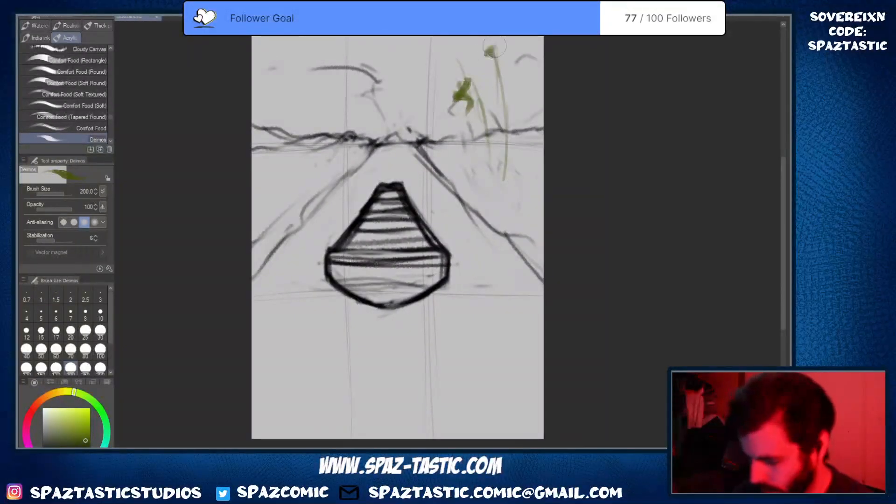
pyautogui.moveTo(506, 38)
pyautogui.mouseDown()
pyautogui.moveTo(499, 111)
pyautogui.moveTo(500, 100)
pyautogui.moveTo(522, 182)
pyautogui.mouseUp()
pyautogui.moveTo(507, 98); pyautogui.dragTo(497, 152)
pyautogui.moveTo(537, 68); pyautogui.dragTo(519, 129)
pyautogui.moveTo(538, 84); pyautogui.dragTo(532, 173)
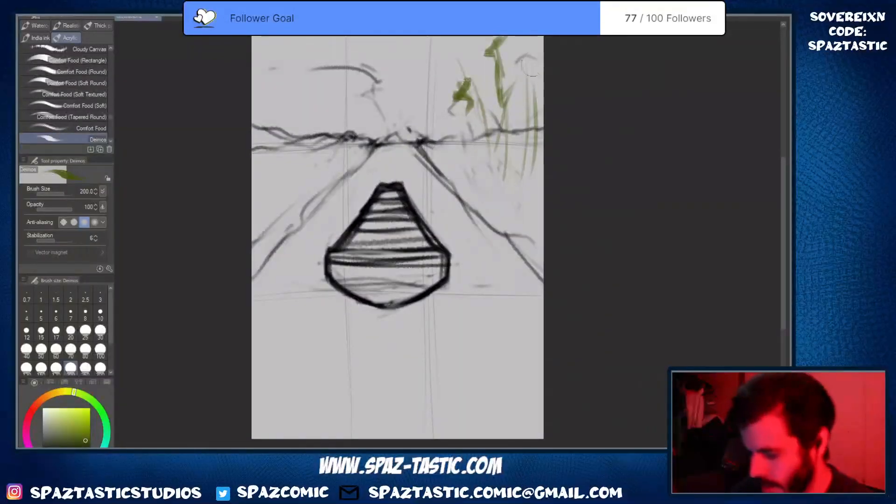
pyautogui.moveTo(537, 66); pyautogui.dragTo(528, 166)
pyautogui.moveTo(522, 59)
pyautogui.mouseDown()
pyautogui.moveTo(538, 37)
pyautogui.moveTo(532, 62)
pyautogui.mouseUp()
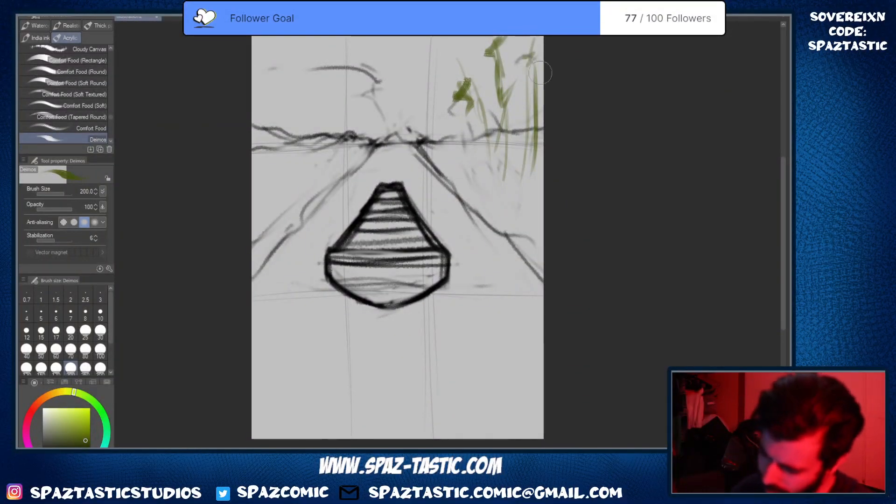
pyautogui.moveTo(527, 97)
pyautogui.mouseDown()
pyautogui.moveTo(533, 113)
pyautogui.moveTo(545, 67)
pyautogui.mouseUp()
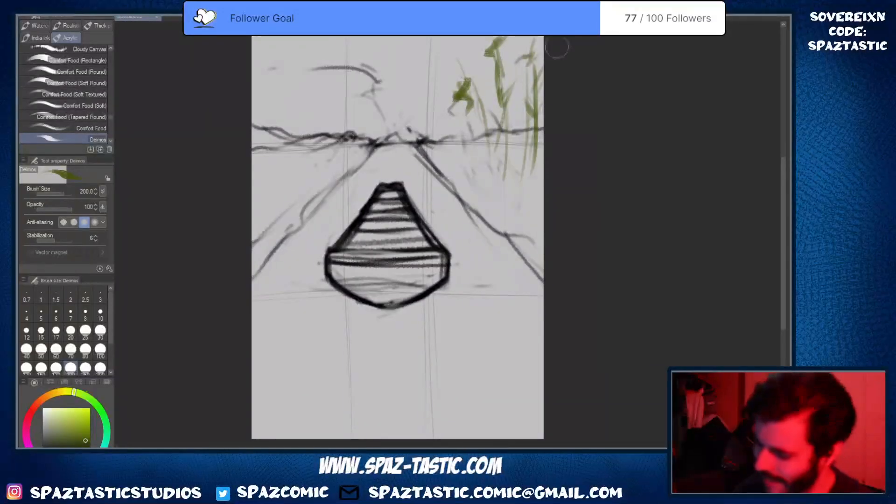
# Fill the gaps between the green stalks with thinner grass blades reaching below the horizon
pyautogui.press('space')
pyautogui.moveTo(538, 264); pyautogui.dragTo(512, 247)
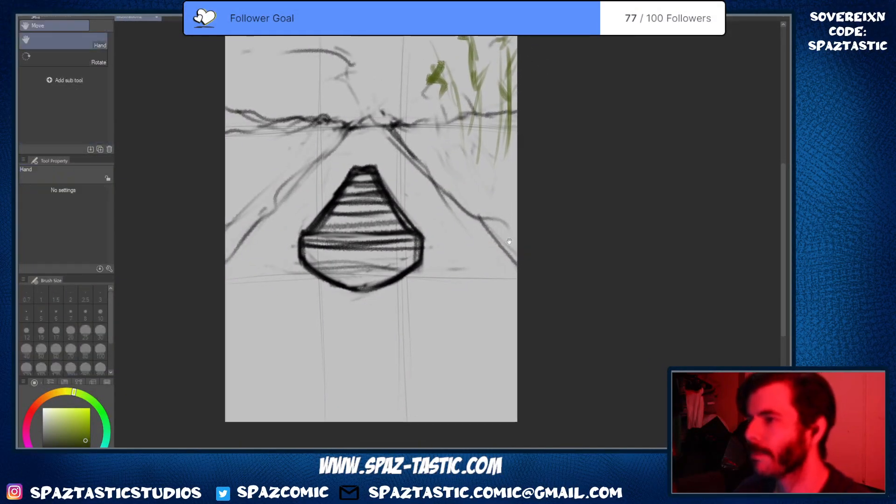
pyautogui.press('space')
pyautogui.moveTo(521, 190); pyautogui.dragTo(513, 309)
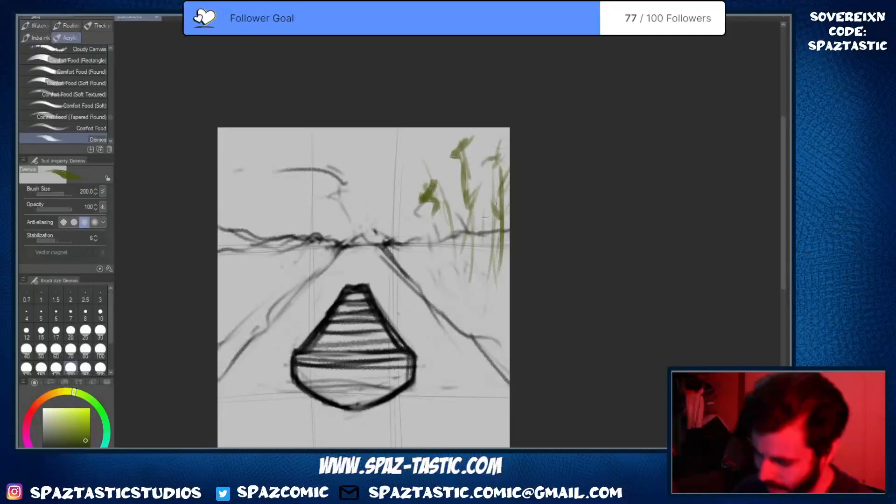
pyautogui.moveTo(458, 190)
pyautogui.mouseDown()
pyautogui.moveTo(454, 291)
pyautogui.moveTo(442, 309)
pyautogui.moveTo(445, 245)
pyautogui.mouseUp()
pyautogui.moveTo(488, 214); pyautogui.dragTo(483, 273)
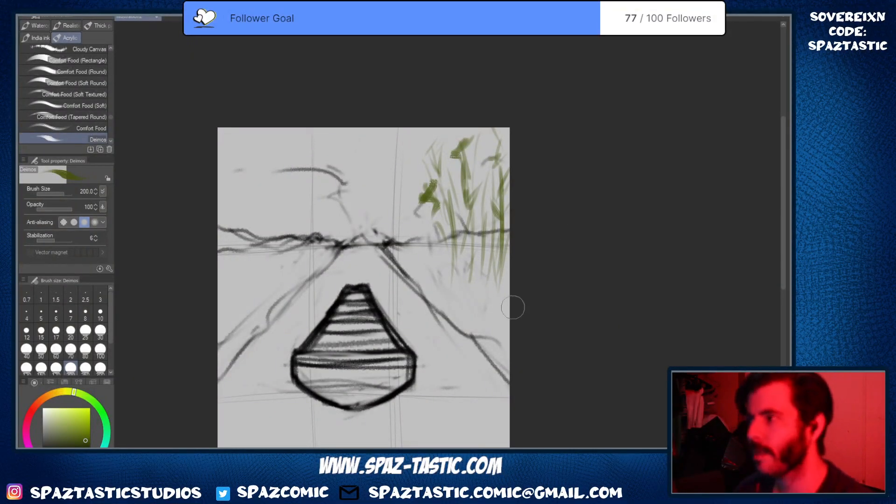
pyautogui.moveTo(484, 297)
pyautogui.mouseDown()
pyautogui.moveTo(522, 256)
pyautogui.moveTo(524, 324)
pyautogui.moveTo(532, 208)
pyautogui.mouseUp()
# Reduce the Deimos brush size to 90 and paint a tall, darker grass blade crossing the right ridge
pyautogui.scroll(1, 493, 295)
pyautogui.moveTo(524, 325); pyautogui.dragTo(531, 233)
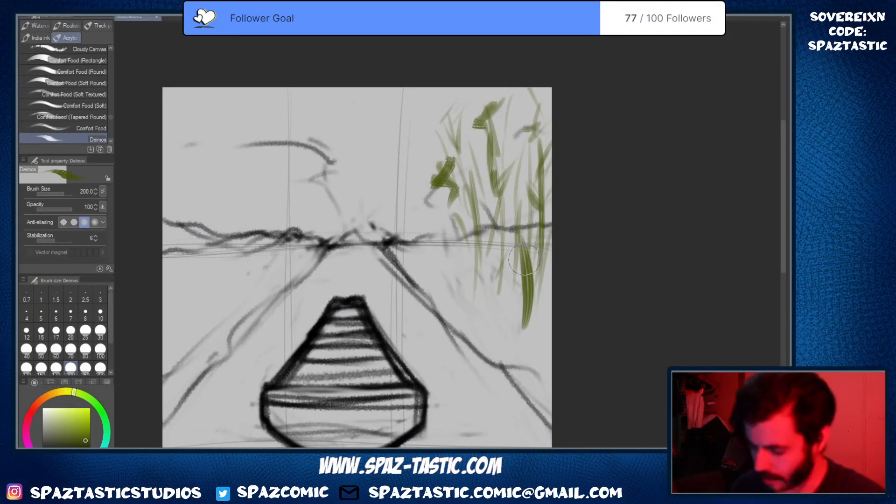
pyautogui.hotkey('ctrl', 'z')
pyautogui.press('[')
pyautogui.press('[')
pyautogui.press('[')
pyautogui.press('[')
pyautogui.press('[')
pyautogui.moveTo(510, 323); pyautogui.dragTo(513, 189)
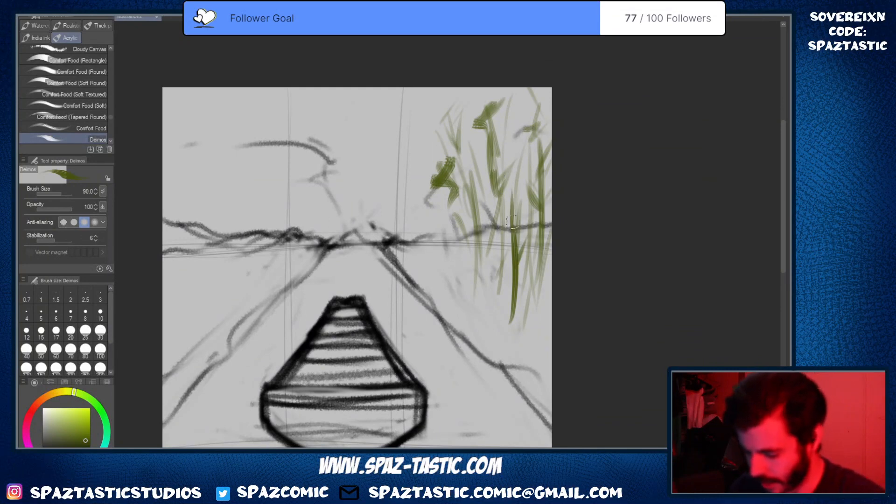
pyautogui.moveTo(513, 229); pyautogui.dragTo(514, 177)
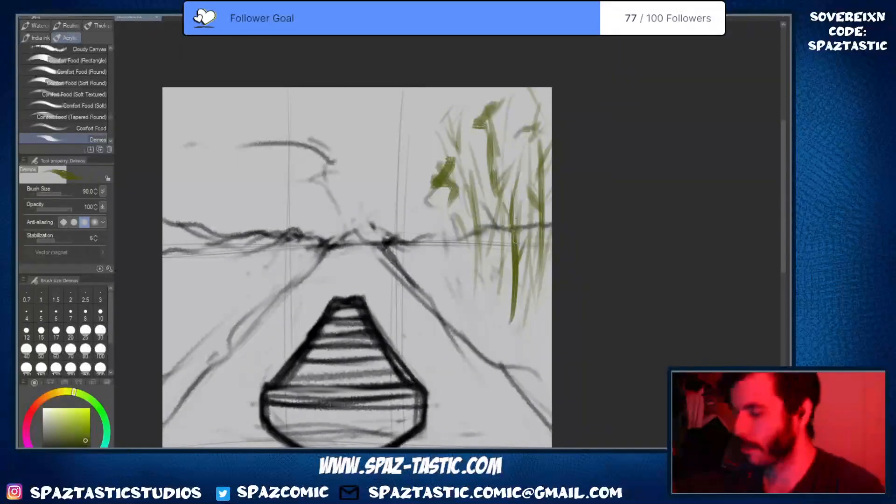
pyautogui.hotkey('ctrl', 'z')
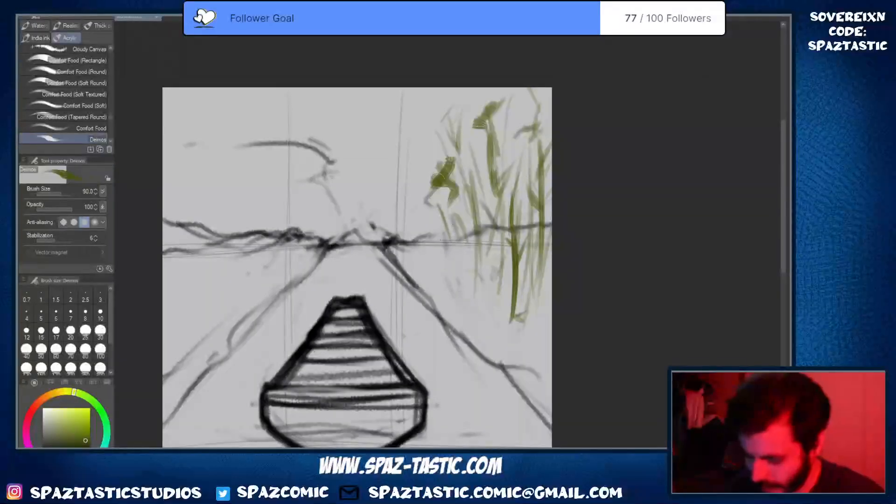
# Paint long slanted grass blades along the left edge of the green cluster, crossing the ridge line
pyautogui.moveTo(404, 147); pyautogui.dragTo(444, 228)
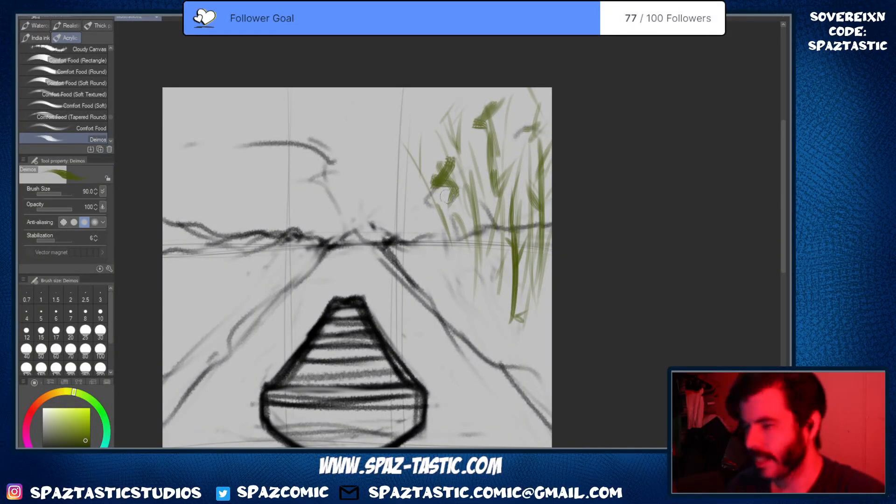
pyautogui.scroll(1, 427, 164)
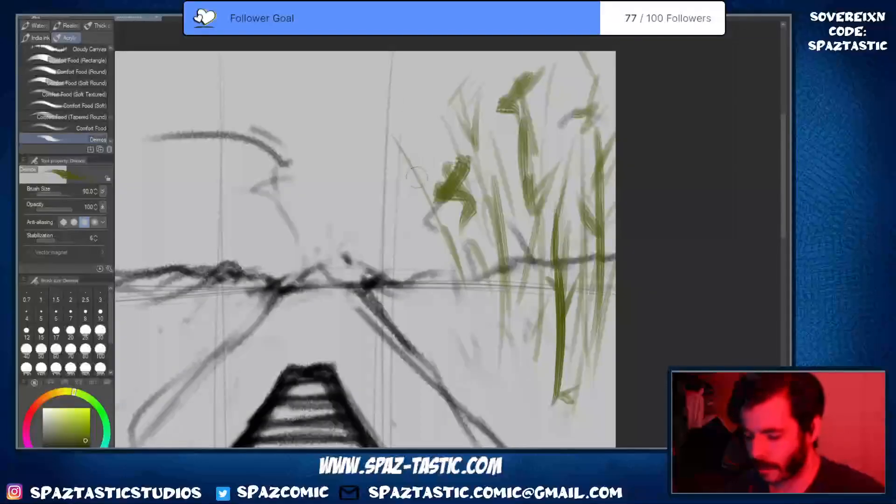
pyautogui.moveTo(419, 179); pyautogui.dragTo(414, 143)
pyautogui.moveTo(420, 195)
pyautogui.mouseDown()
pyautogui.moveTo(465, 275)
pyautogui.moveTo(473, 310)
pyautogui.mouseUp()
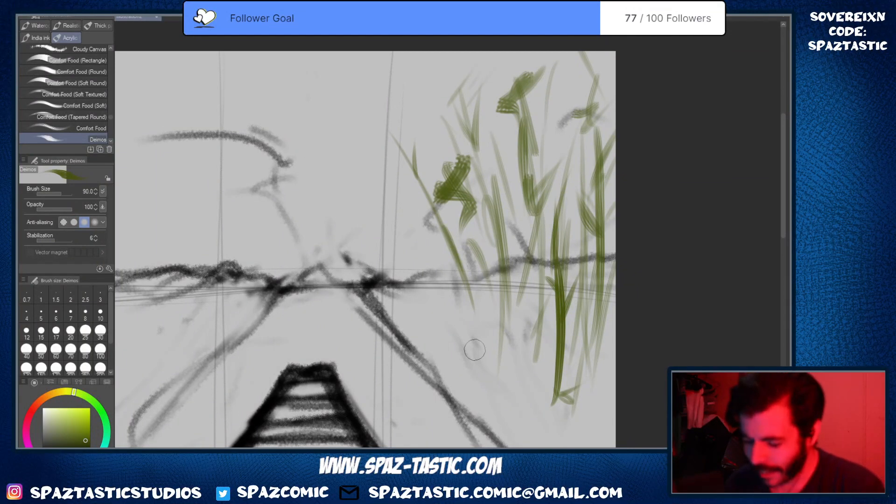
pyautogui.moveTo(393, 135); pyautogui.dragTo(494, 293)
pyautogui.moveTo(442, 133); pyautogui.dragTo(495, 352)
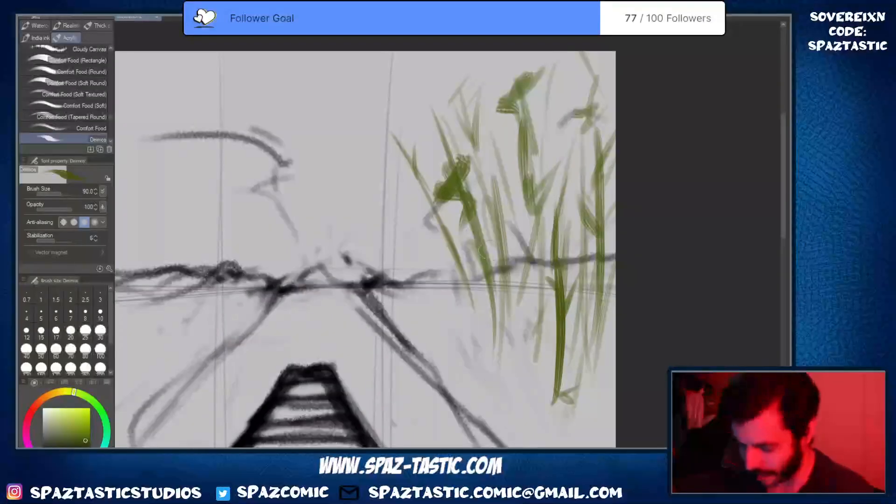
pyautogui.moveTo(492, 252); pyautogui.dragTo(499, 328)
pyautogui.moveTo(506, 186); pyautogui.dragTo(525, 312)
pyautogui.scroll(2, 542, 293)
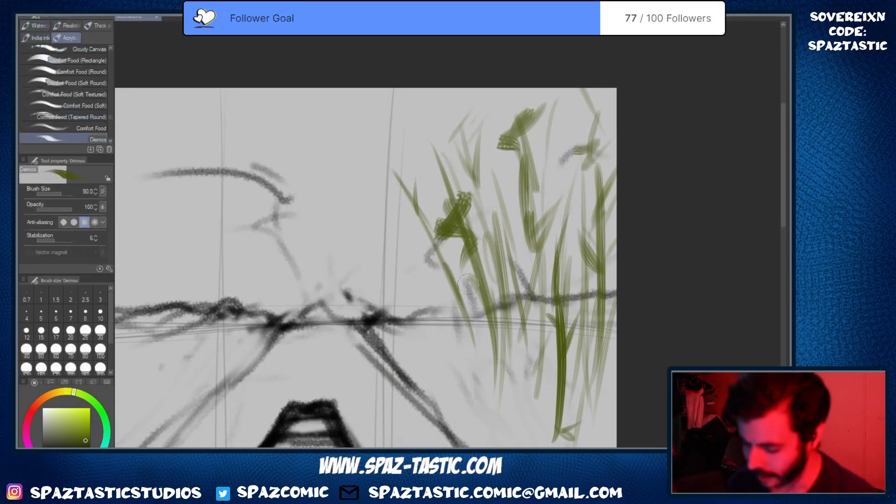
pyautogui.moveTo(394, 223)
pyautogui.mouseDown()
pyautogui.moveTo(433, 301)
pyautogui.moveTo(400, 158)
pyautogui.mouseUp()
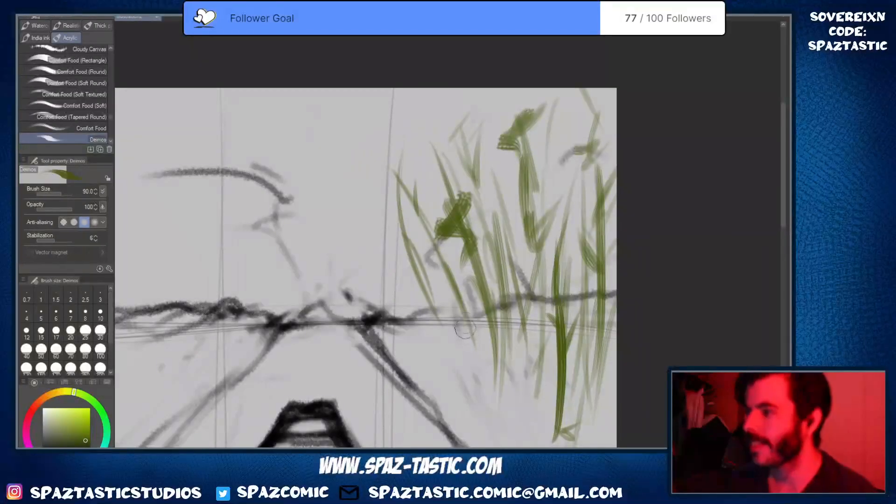
pyautogui.hotkey('ctrl', 'z')
pyautogui.hotkey('ctrl', 'z')
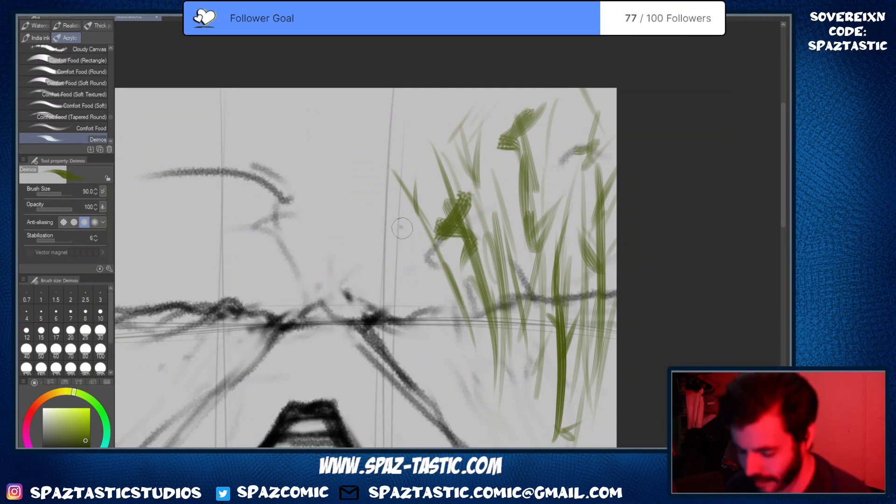
# Paint more slanted olive-green blades along the left edge and upper part of the right grass cluster
pyautogui.moveTo(402, 228); pyautogui.dragTo(439, 357)
pyautogui.moveTo(441, 218); pyautogui.dragTo(405, 117)
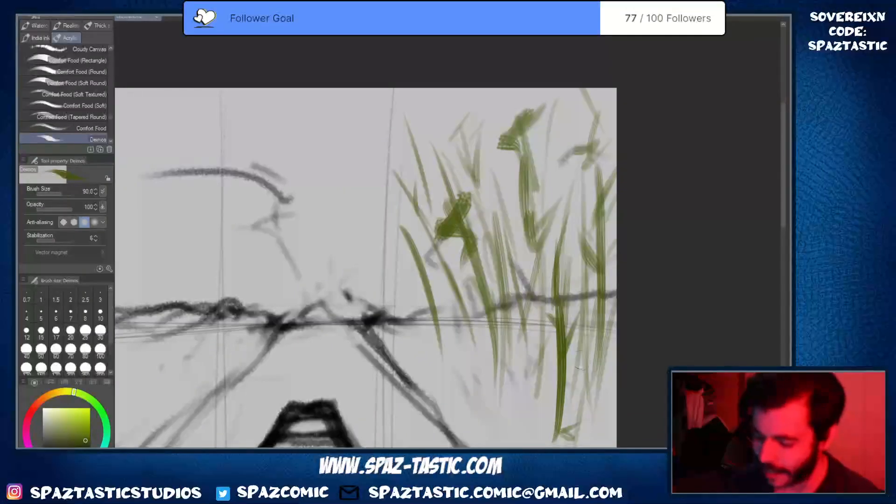
pyautogui.moveTo(481, 146); pyautogui.dragTo(456, 88)
pyautogui.moveTo(546, 92)
pyautogui.mouseDown()
pyautogui.moveTo(565, 260)
pyautogui.moveTo(548, 320)
pyautogui.moveTo(485, 250)
pyautogui.mouseUp()
# Paint a first group of tall, curved olive-green grass blades rising over the left ridge, mirroring the right cluster
pyautogui.press('space')
pyautogui.scroll(-1, 499, 275)
pyautogui.press('space')
pyautogui.moveTo(473, 333); pyautogui.dragTo(570, 289)
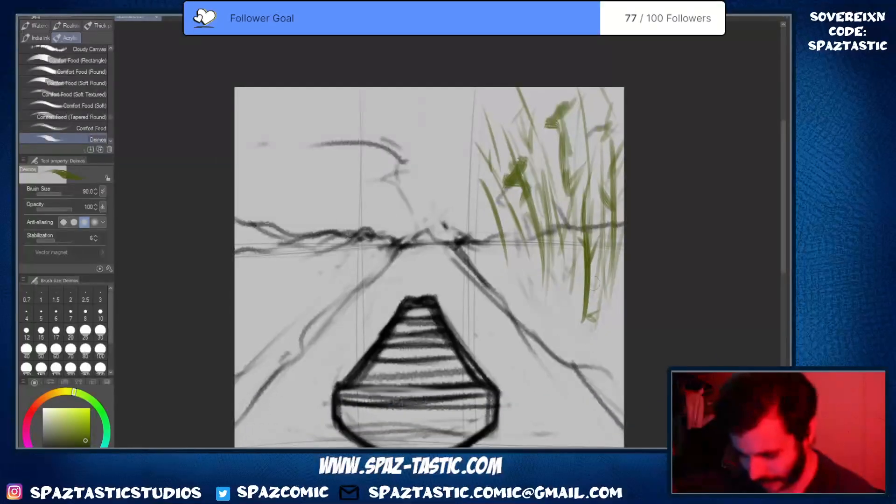
pyautogui.moveTo(283, 266); pyautogui.dragTo(320, 150)
pyautogui.moveTo(318, 231); pyautogui.dragTo(353, 147)
pyautogui.moveTo(275, 240); pyautogui.dragTo(300, 93)
pyautogui.moveTo(264, 266); pyautogui.dragTo(278, 142)
pyautogui.moveTo(281, 176); pyautogui.dragTo(320, 96)
pyautogui.moveTo(279, 178)
pyautogui.mouseDown()
pyautogui.moveTo(323, 90)
pyautogui.moveTo(302, 140)
pyautogui.mouseUp()
# Extend the left grass cluster with blades along the canvas edge and shorter slanted ones toward the centre
pyautogui.press('e')
pyautogui.press('b')
pyautogui.moveTo(298, 211)
pyautogui.mouseDown()
pyautogui.moveTo(322, 167)
pyautogui.moveTo(326, 175)
pyautogui.moveTo(343, 167)
pyautogui.mouseUp()
pyautogui.moveTo(247, 213); pyautogui.dragTo(253, 107)
pyautogui.moveTo(265, 149); pyautogui.dragTo(282, 88)
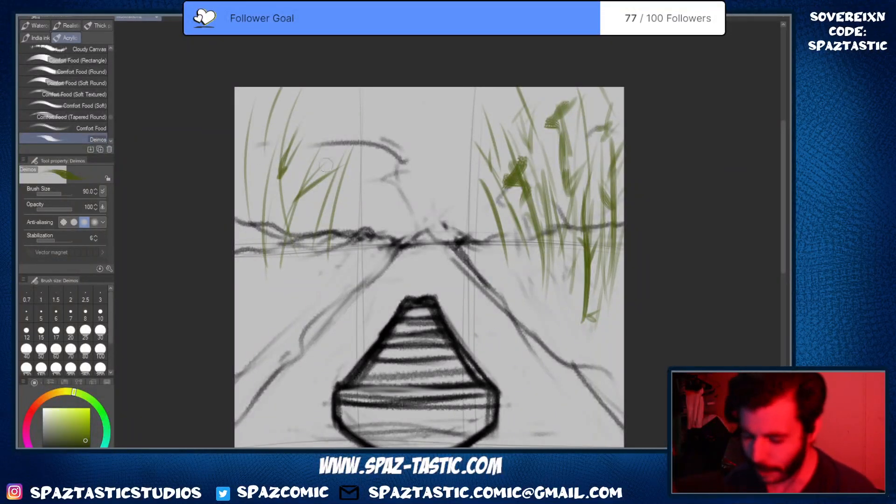
pyautogui.moveTo(239, 283); pyautogui.dragTo(258, 160)
pyautogui.moveTo(273, 272); pyautogui.dragTo(299, 199)
pyautogui.moveTo(348, 226); pyautogui.dragTo(364, 168)
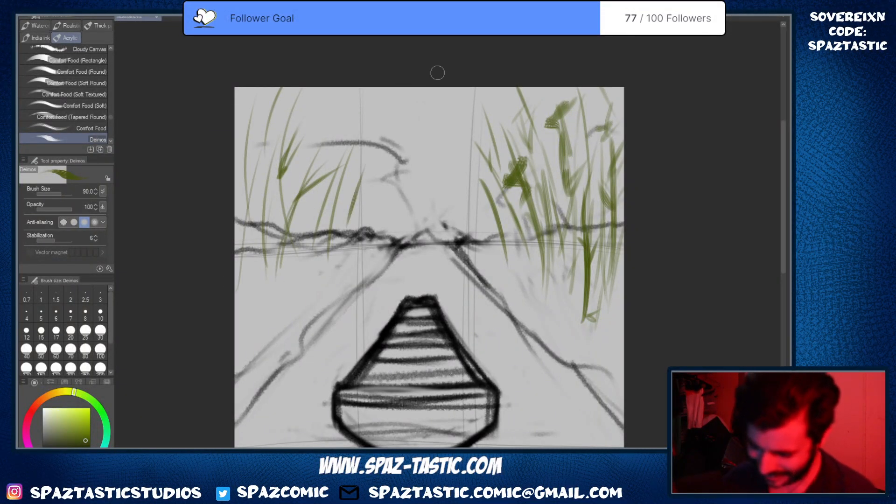
# Set the Deimos brush size to 50 and fill the left grass cluster with thinner blades crossing the horizon
pyautogui.moveTo(543, 345); pyautogui.dragTo(532, 361)
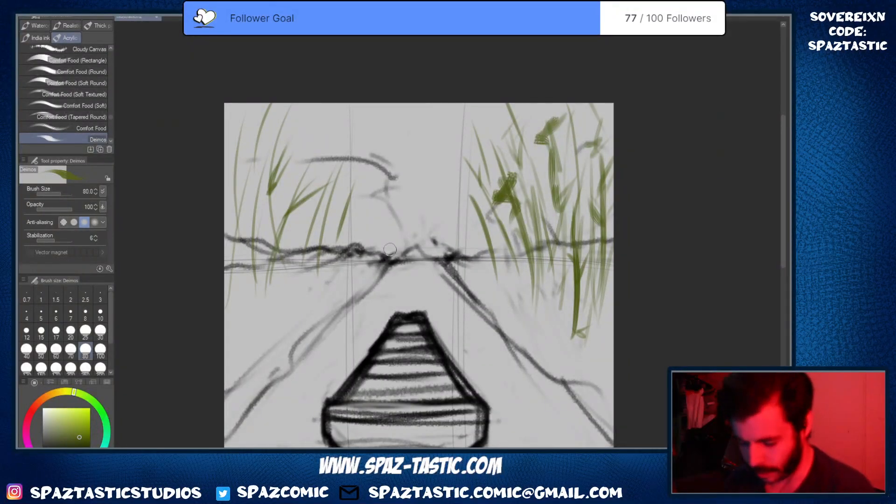
pyautogui.click(41, 350)
pyautogui.moveTo(245, 110)
pyautogui.mouseDown()
pyautogui.moveTo(243, 299)
pyautogui.moveTo(235, 195)
pyautogui.mouseUp()
pyautogui.moveTo(253, 311); pyautogui.dragTo(295, 170)
pyautogui.moveTo(303, 254); pyautogui.dragTo(342, 192)
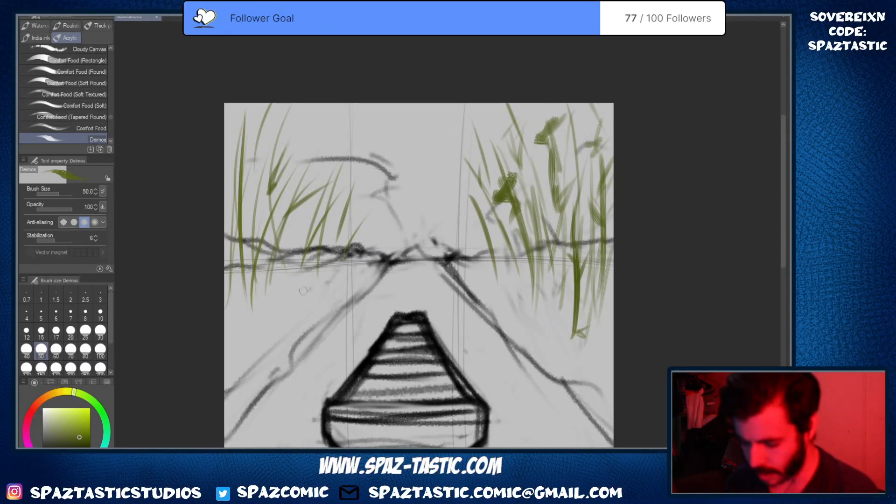
pyautogui.moveTo(283, 288); pyautogui.dragTo(309, 207)
# Add short blades at both canvas edges below the horizon and fine blades to the right grass cluster
pyautogui.scroll(-6, 506, 332)
pyautogui.scroll(5, 490, 358)
pyautogui.moveTo(555, 301)
pyautogui.mouseDown()
pyautogui.moveTo(524, 346)
pyautogui.moveTo(479, 464)
pyautogui.mouseUp()
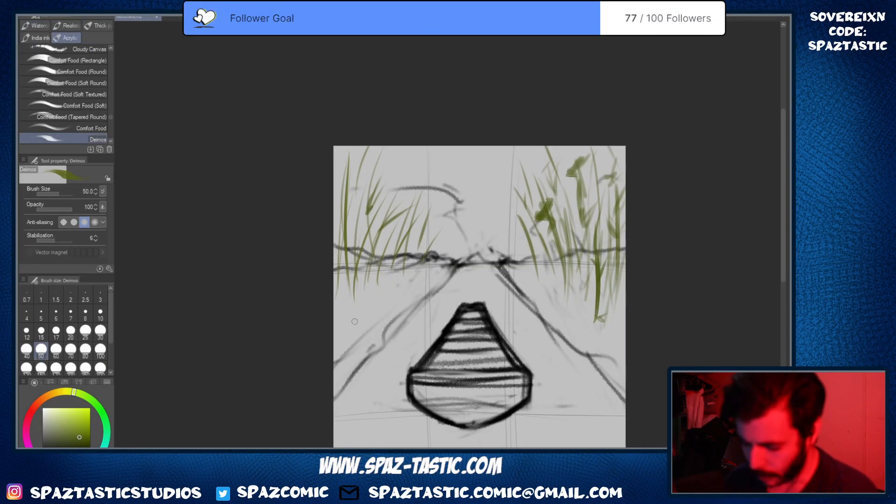
pyautogui.moveTo(342, 349); pyautogui.dragTo(352, 314)
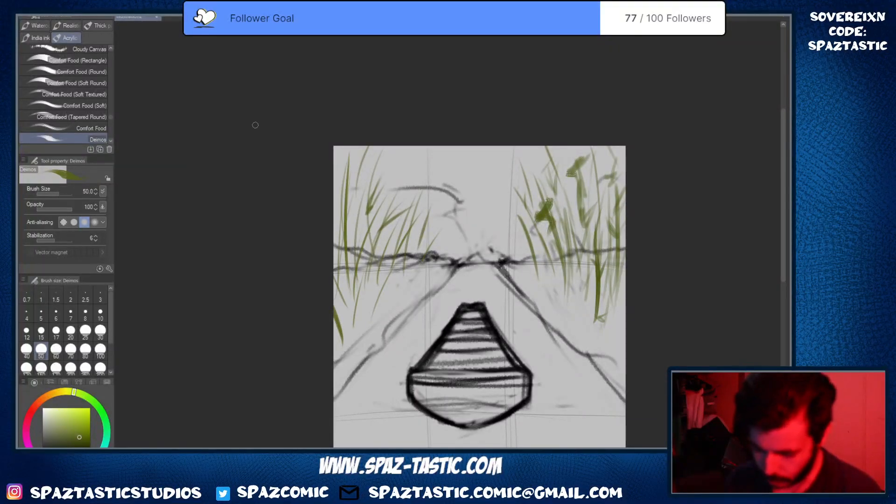
pyautogui.moveTo(255, 126); pyautogui.dragTo(197, 84)
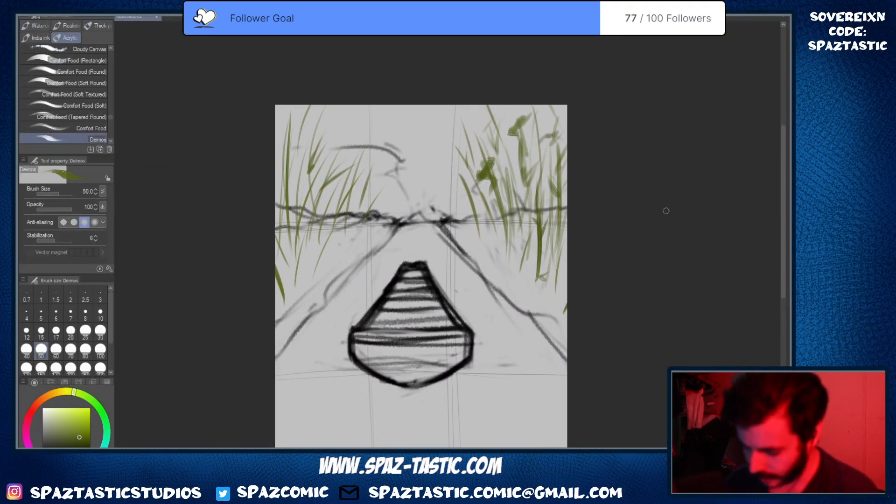
pyautogui.moveTo(480, 192); pyautogui.dragTo(474, 251)
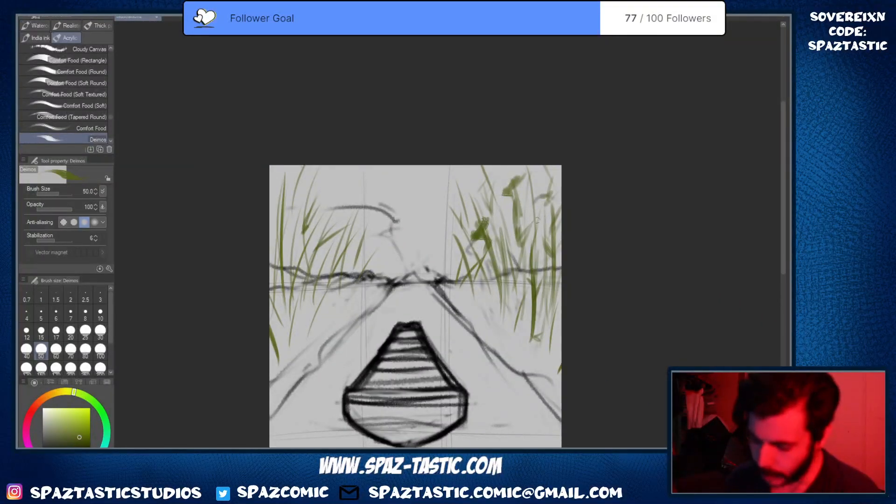
pyautogui.moveTo(552, 219); pyautogui.dragTo(549, 228)
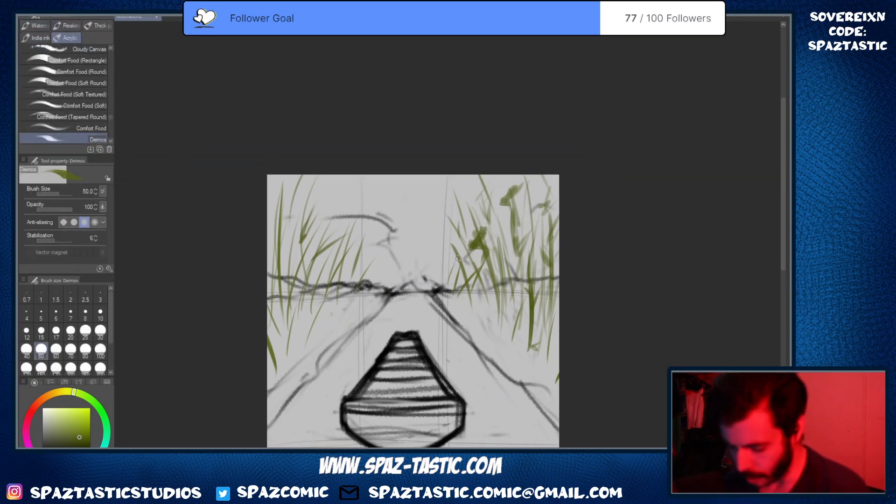
pyautogui.moveTo(498, 329); pyautogui.dragTo(493, 280)
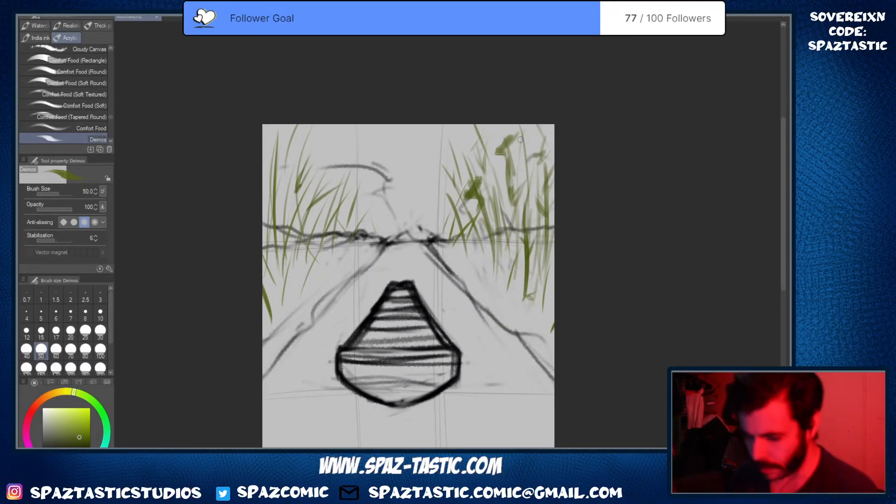
pyautogui.moveTo(489, 236); pyautogui.dragTo(437, 216)
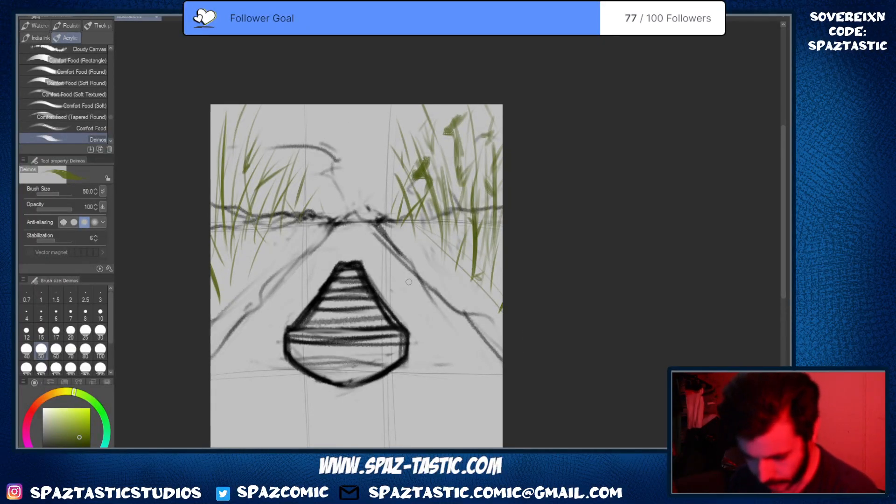
# Pick a duller olive green and enlarge the Deimos brush to 350 for broad strokes along the right canvas edge
pyautogui.click(70, 435)
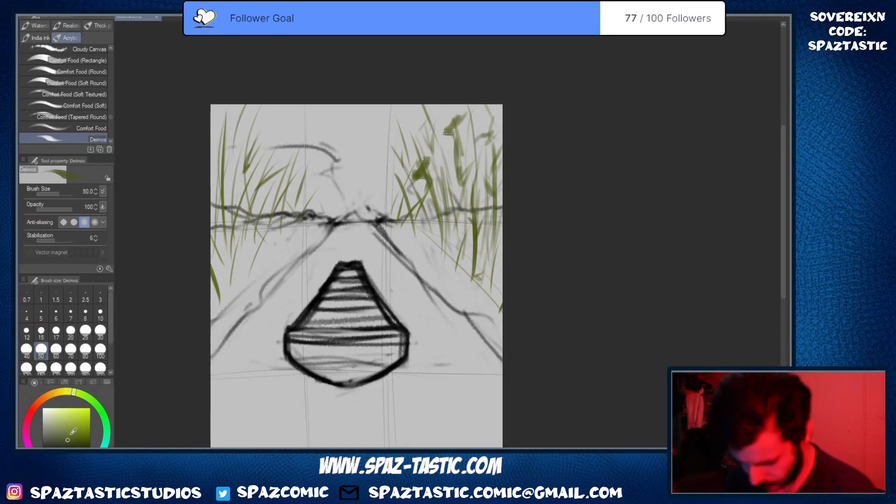
pyautogui.press(']')
pyautogui.press(']')
pyautogui.press(']')
pyautogui.press(']')
pyautogui.press(']')
pyautogui.press(']')
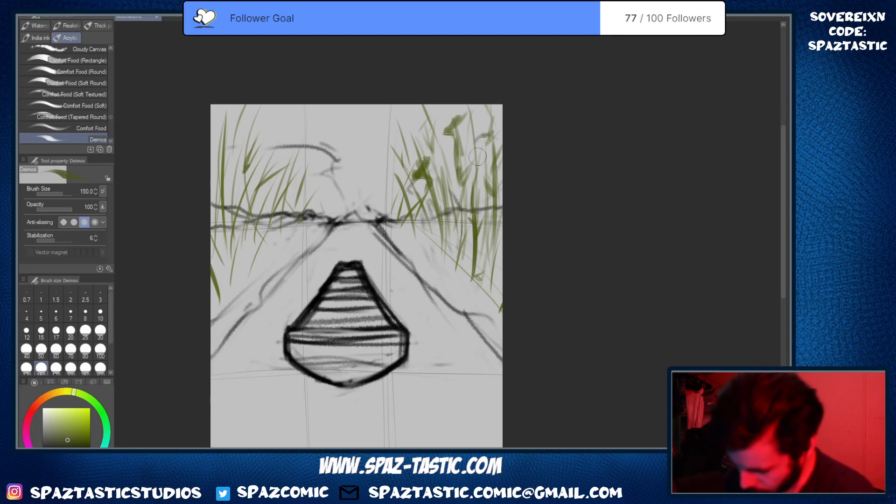
pyautogui.press(']')
pyautogui.press(']')
pyautogui.press(']')
pyautogui.press(']')
pyautogui.press(']')
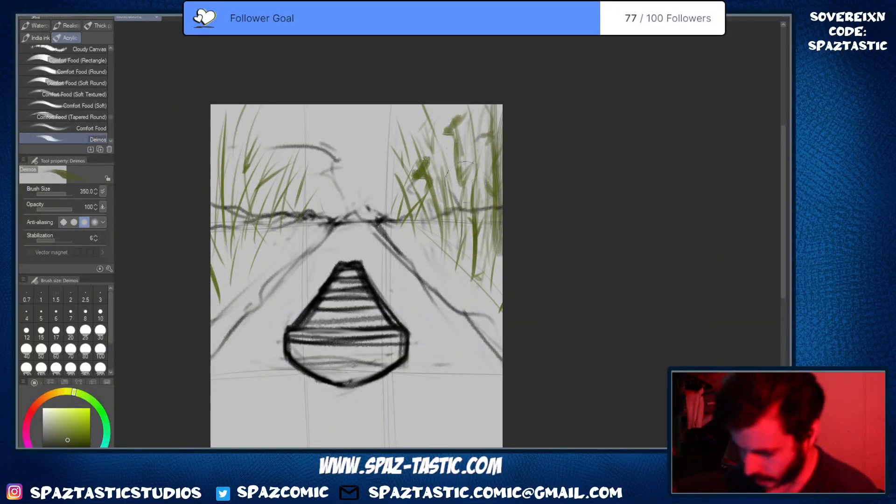
# Brush broad, semi-transparent vertical olive strokes behind the right grass blades, from the canvas top to below the horizon
pyautogui.moveTo(439, 121); pyautogui.dragTo(444, 252)
pyautogui.moveTo(387, 107); pyautogui.dragTo(432, 214)
pyautogui.moveTo(443, 154); pyautogui.dragTo(448, 262)
pyautogui.moveTo(460, 185); pyautogui.dragTo(483, 282)
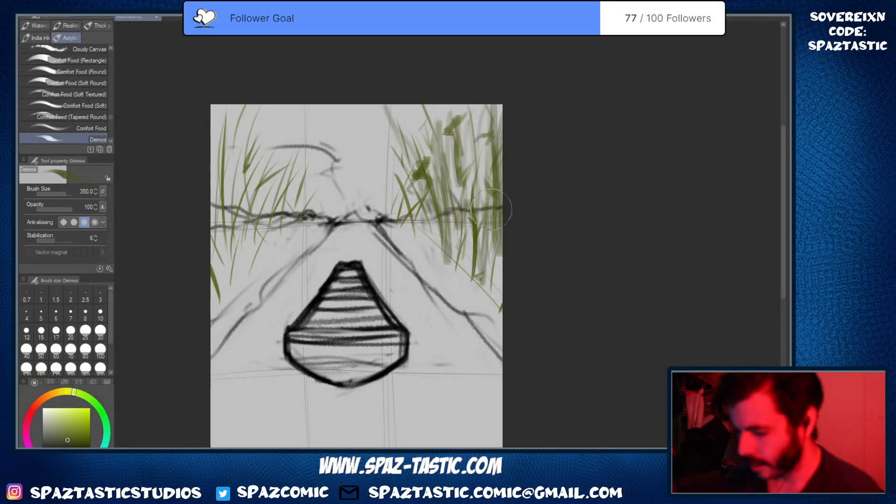
pyautogui.moveTo(475, 140); pyautogui.dragTo(496, 301)
pyautogui.moveTo(470, 106); pyautogui.dragTo(484, 271)
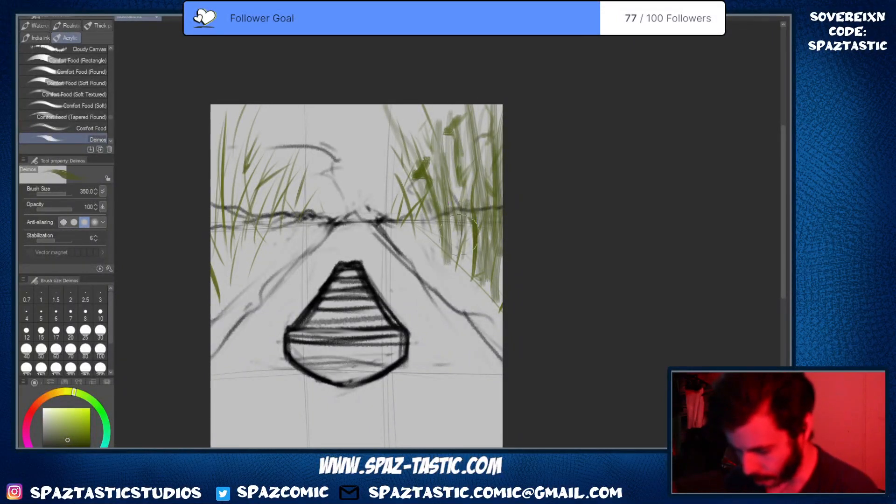
pyautogui.moveTo(430, 196); pyautogui.dragTo(422, 235)
pyautogui.moveTo(436, 201)
pyautogui.mouseDown()
pyautogui.moveTo(441, 261)
pyautogui.moveTo(467, 286)
pyautogui.moveTo(481, 268)
pyautogui.moveTo(468, 68)
pyautogui.mouseUp()
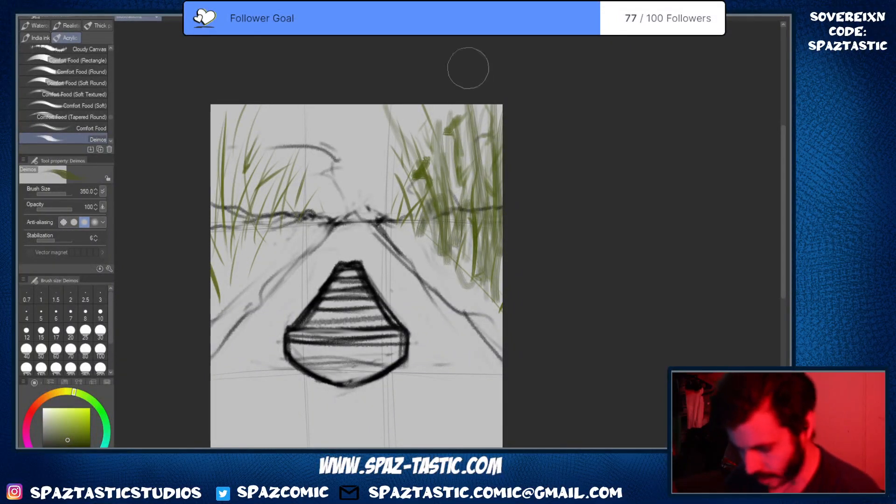
pyautogui.moveTo(481, 107); pyautogui.dragTo(495, 182)
# Brush broad, slanted olive strokes through the left grass cluster, tapering toward the centre of the ridge
pyautogui.moveTo(248, 110); pyautogui.dragTo(222, 201)
pyautogui.moveTo(225, 105); pyautogui.dragTo(214, 192)
pyautogui.moveTo(246, 107); pyautogui.dragTo(219, 206)
pyautogui.moveTo(224, 196); pyautogui.dragTo(214, 279)
pyautogui.moveTo(243, 154); pyautogui.dragTo(219, 299)
pyautogui.moveTo(257, 189); pyautogui.dragTo(233, 270)
pyautogui.moveTo(289, 112); pyautogui.dragTo(254, 252)
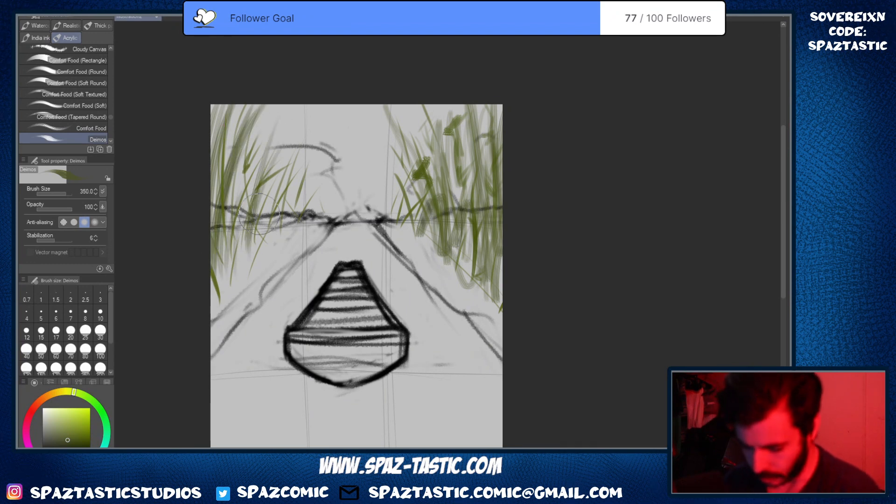
pyautogui.moveTo(282, 171)
pyautogui.mouseDown()
pyautogui.moveTo(233, 278)
pyautogui.moveTo(241, 282)
pyautogui.mouseUp()
pyautogui.moveTo(273, 127); pyautogui.dragTo(228, 194)
pyautogui.moveTo(327, 150); pyautogui.dragTo(293, 224)
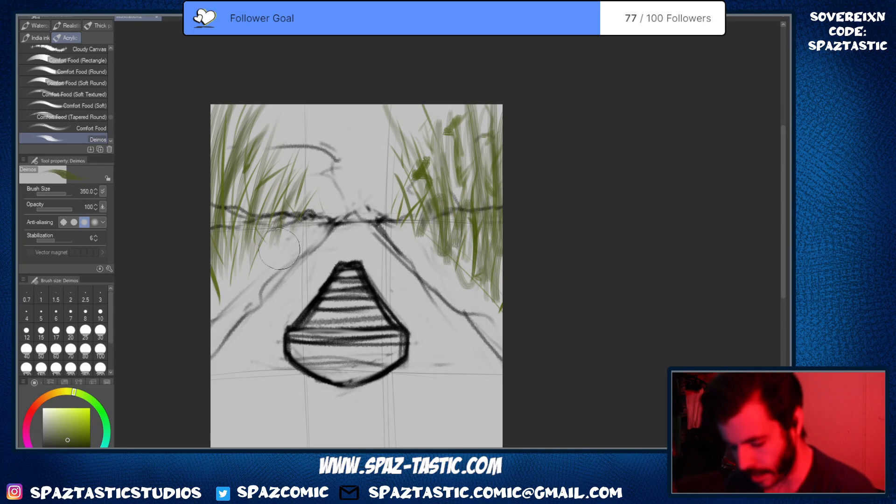
# Switch to the Crayon brush with a near-black colour and a brush size of 40
pyautogui.press('space')
pyautogui.moveTo(447, 377); pyautogui.dragTo(482, 330)
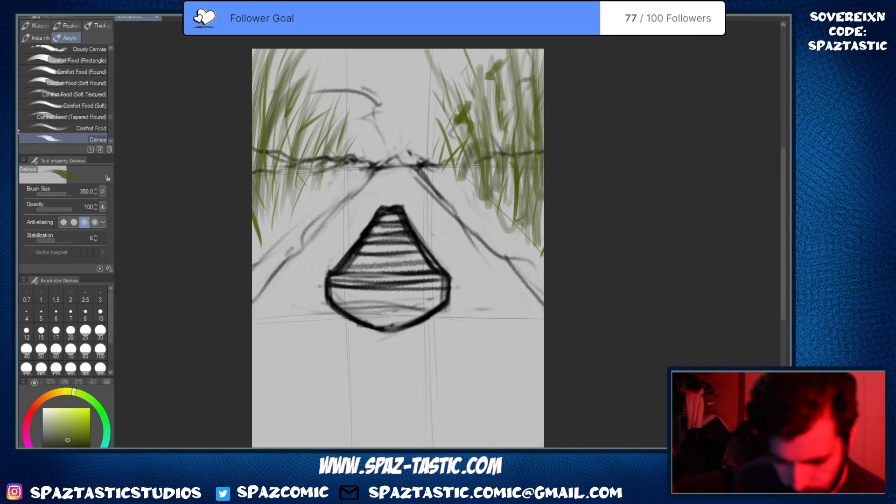
pyautogui.press('p')
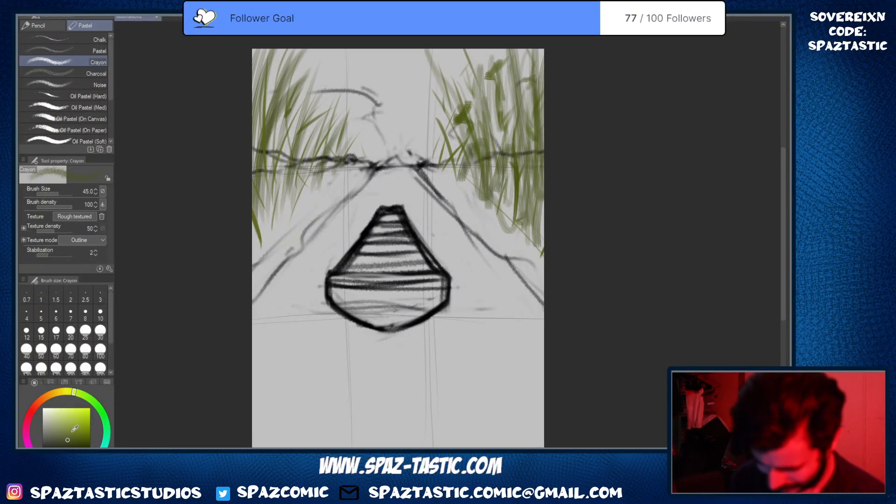
pyautogui.press('space')
pyautogui.moveTo(483, 270); pyautogui.dragTo(486, 294)
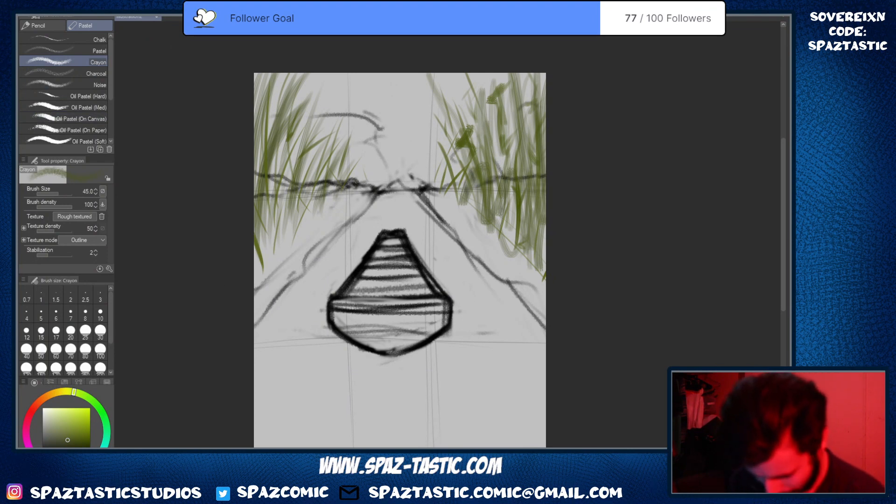
pyautogui.click(49, 446)
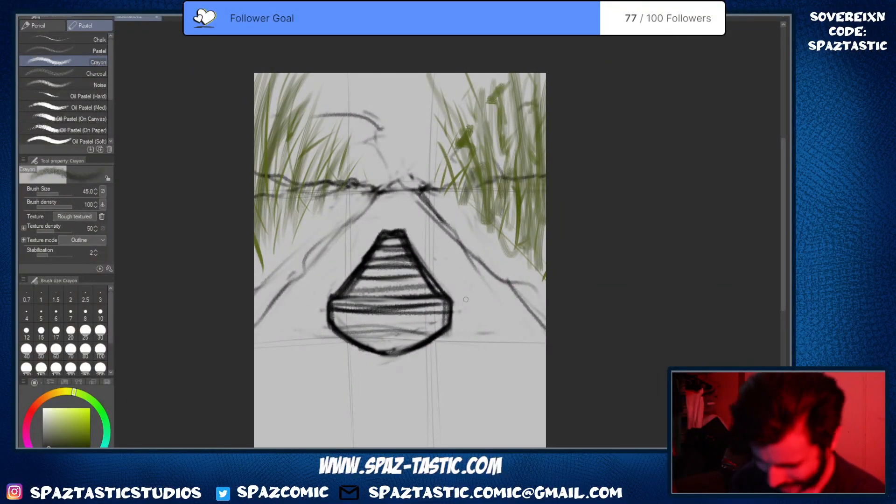
pyautogui.click(27, 349)
pyautogui.moveTo(464, 277); pyautogui.dragTo(461, 315)
pyautogui.hotkey('ctrl', 'z')
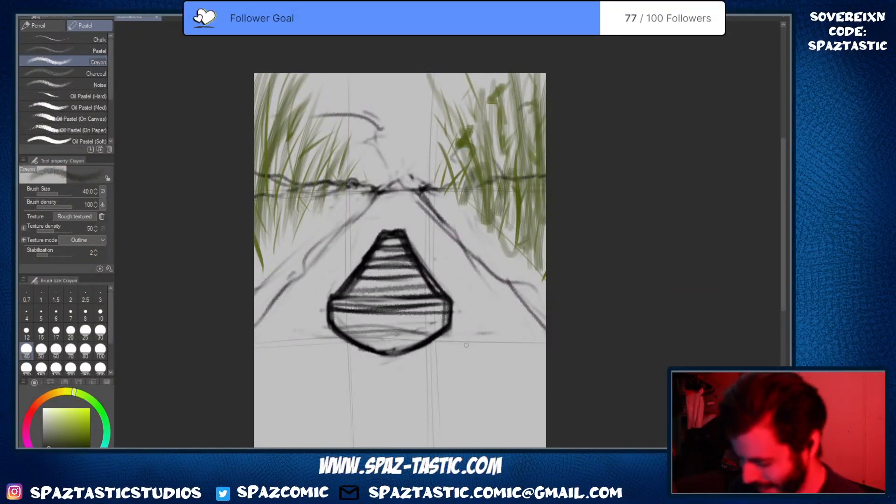
pyautogui.moveTo(494, 338); pyautogui.dragTo(490, 371)
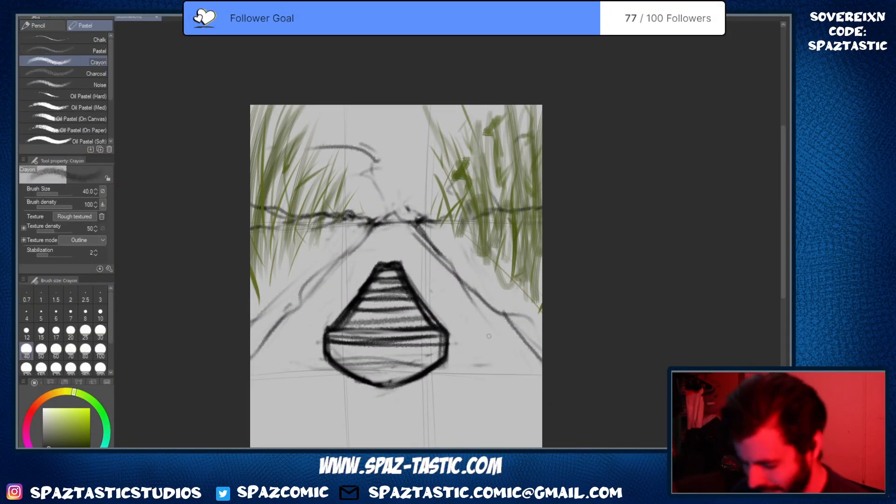
pyautogui.moveTo(489, 336); pyautogui.dragTo(505, 333)
pyautogui.moveTo(348, 263); pyautogui.dragTo(345, 323)
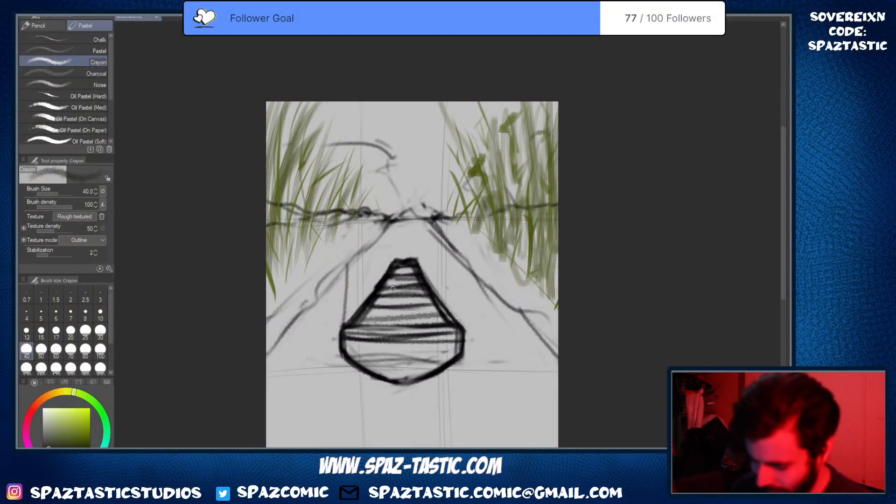
pyautogui.hotkey('ctrl', 'z')
pyautogui.moveTo(355, 249); pyautogui.dragTo(357, 313)
pyautogui.hotkey('ctrl', 'z')
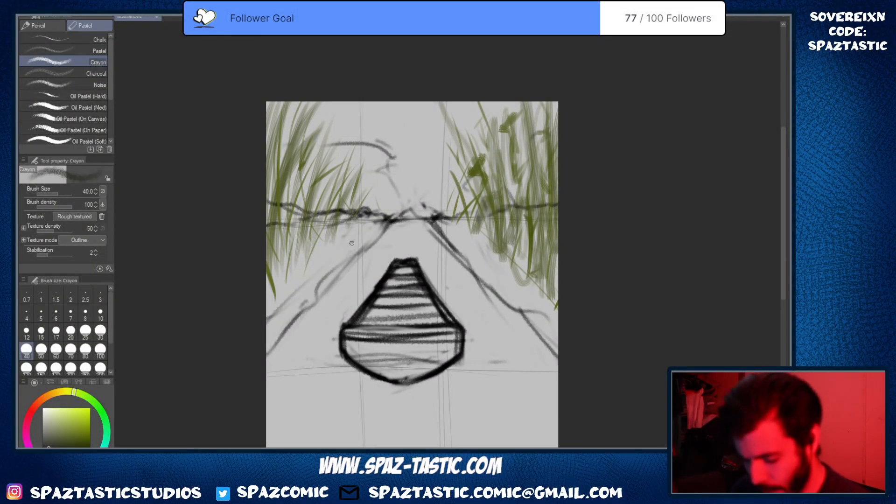
pyautogui.moveTo(351, 241); pyautogui.dragTo(354, 316)
pyautogui.hotkey('ctrl', 'z')
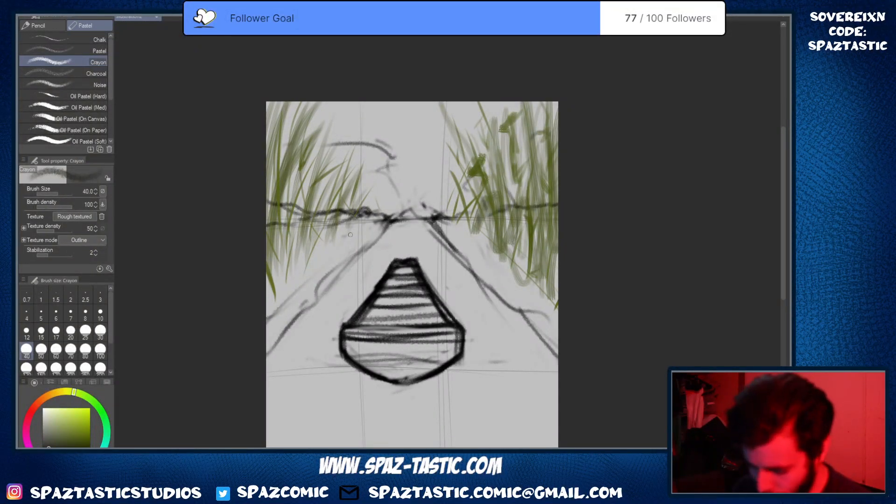
pyautogui.moveTo(350, 221); pyautogui.dragTo(354, 316)
pyautogui.hotkey('ctrl', 'z')
# Sketch two vertical posts flanking the stepped central form and join them with a horizontal beam just below the horizon
pyautogui.moveTo(350, 220); pyautogui.dragTo(355, 348)
pyautogui.moveTo(438, 233); pyautogui.dragTo(446, 302)
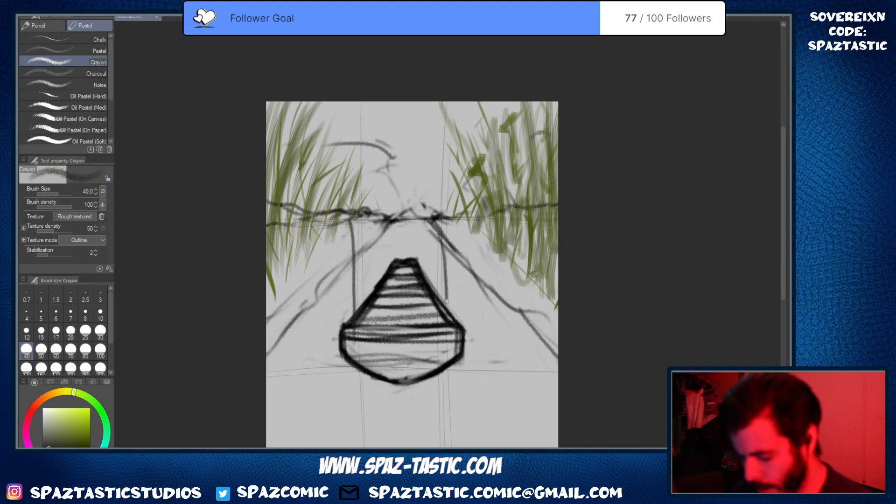
pyautogui.moveTo(446, 222); pyautogui.dragTo(447, 307)
pyautogui.moveTo(346, 231); pyautogui.dragTo(456, 233)
pyautogui.moveTo(353, 230); pyautogui.dragTo(472, 229)
# Sketch a sloped roof with a flat, narrow top above the beam and darken the beam line
pyautogui.moveTo(370, 211); pyautogui.dragTo(343, 236)
pyautogui.moveTo(361, 222)
pyautogui.mouseDown()
pyautogui.moveTo(414, 196)
pyautogui.moveTo(409, 207)
pyautogui.moveTo(443, 236)
pyautogui.mouseUp()
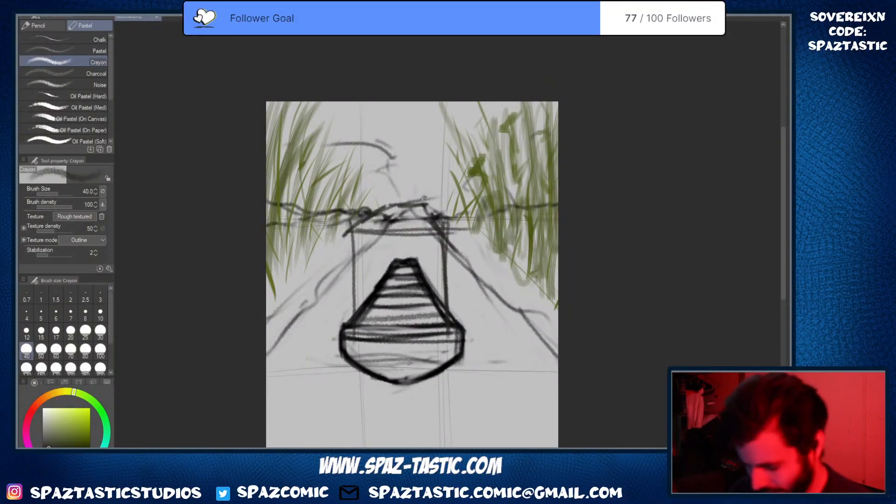
pyautogui.moveTo(425, 197)
pyautogui.mouseDown()
pyautogui.moveTo(451, 228)
pyautogui.moveTo(390, 202)
pyautogui.moveTo(426, 195)
pyautogui.moveTo(371, 212)
pyautogui.mouseUp()
pyautogui.moveTo(353, 235)
pyautogui.mouseDown()
pyautogui.moveTo(370, 217)
pyautogui.moveTo(460, 232)
pyautogui.mouseUp()
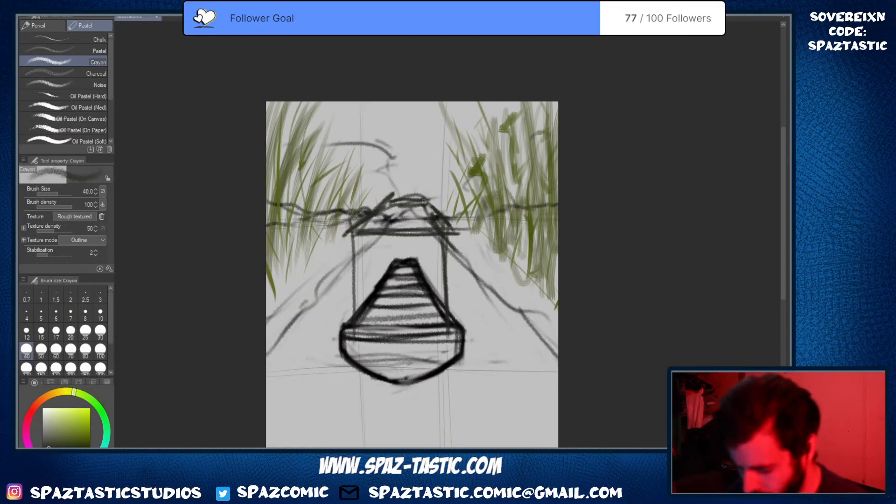
# Thicken both vertical posts with parallel second lines running down to the stepped form's base
pyautogui.moveTo(424, 202)
pyautogui.mouseDown()
pyautogui.moveTo(454, 235)
pyautogui.moveTo(443, 211)
pyautogui.moveTo(418, 194)
pyautogui.moveTo(427, 201)
pyautogui.moveTo(351, 234)
pyautogui.moveTo(352, 320)
pyautogui.mouseUp()
pyautogui.moveTo(354, 213); pyautogui.dragTo(362, 319)
pyautogui.moveTo(446, 224); pyautogui.dragTo(455, 337)
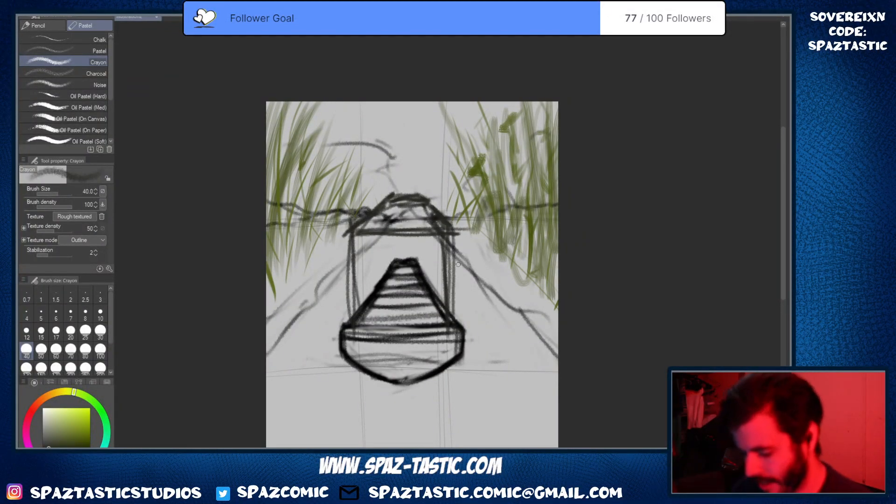
pyautogui.moveTo(475, 293); pyautogui.dragTo(454, 248)
pyautogui.moveTo(450, 291); pyautogui.dragTo(462, 330)
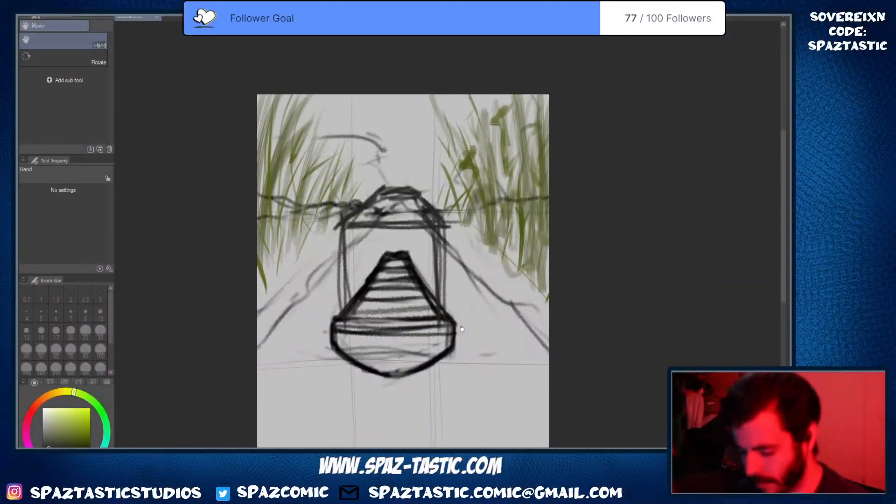
pyautogui.moveTo(343, 223); pyautogui.dragTo(348, 331)
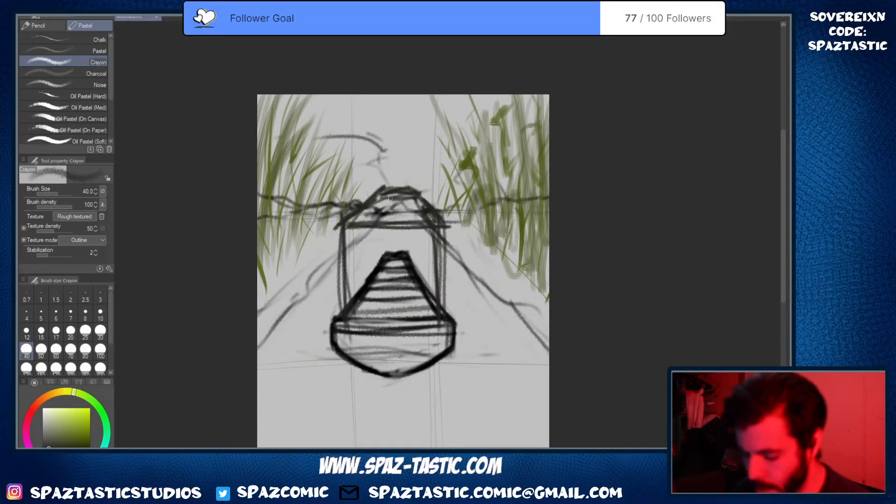
# Erase the messy lines around the roof and redraw its sloped sides and flat top as a cleaner outline
pyautogui.press('e')
pyautogui.moveTo(372, 206)
pyautogui.mouseDown()
pyautogui.moveTo(412, 214)
pyautogui.moveTo(417, 187)
pyautogui.moveTo(410, 198)
pyautogui.moveTo(421, 199)
pyautogui.mouseUp()
pyautogui.press('p')
pyautogui.moveTo(368, 202)
pyautogui.mouseDown()
pyautogui.moveTo(437, 202)
pyautogui.moveTo(419, 188)
pyautogui.moveTo(338, 229)
pyautogui.moveTo(369, 197)
pyautogui.mouseUp()
pyautogui.press('e')
pyautogui.press('p')
pyautogui.press('e')
pyautogui.press('p')
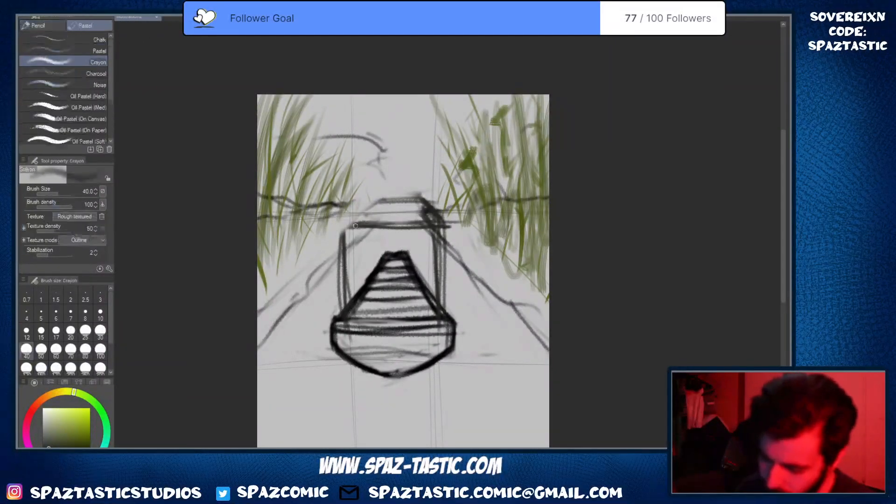
pyautogui.moveTo(337, 232)
pyautogui.mouseDown()
pyautogui.moveTo(382, 197)
pyautogui.moveTo(334, 232)
pyautogui.mouseUp()
pyautogui.moveTo(334, 232); pyautogui.dragTo(439, 214)
pyautogui.press('e')
pyautogui.press('p')
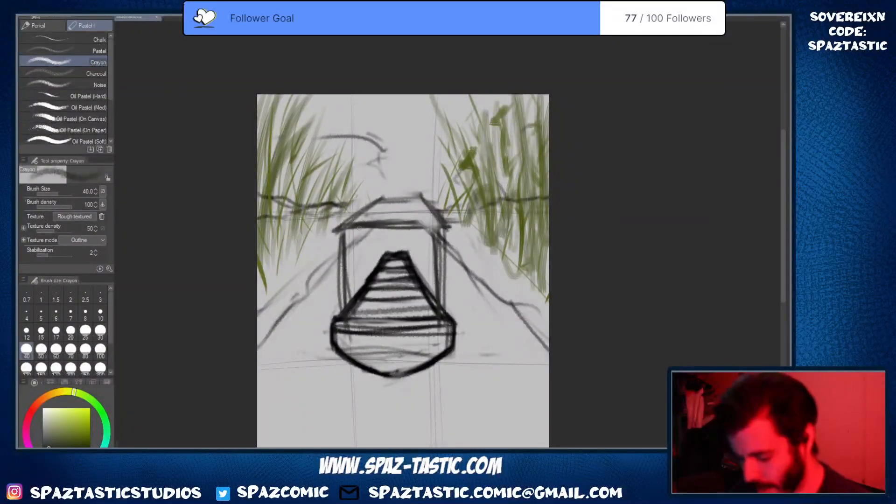
# Retrace the shelter roof's base line and both sloping edges on the boat sketch with the Crayon brush at size 40
pyautogui.moveTo(337, 230); pyautogui.dragTo(462, 227)
pyautogui.moveTo(375, 232); pyautogui.dragTo(437, 228)
pyautogui.moveTo(374, 198)
pyautogui.mouseDown()
pyautogui.moveTo(429, 198)
pyautogui.moveTo(374, 197)
pyautogui.moveTo(345, 226)
pyautogui.mouseUp()
pyautogui.moveTo(383, 198)
pyautogui.mouseDown()
pyautogui.moveTo(451, 197)
pyautogui.moveTo(443, 233)
pyautogui.mouseUp()
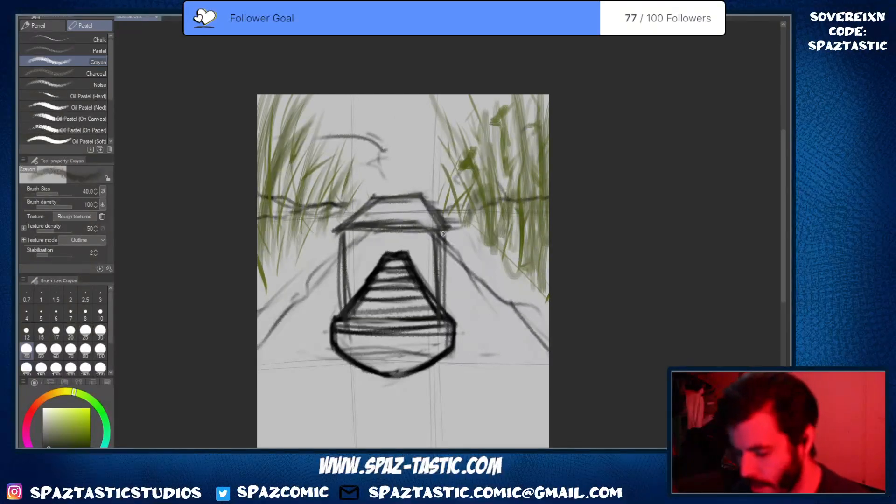
# Erase the roof's right sloping edge, redraw it cleaner, and extend the base line to the right
pyautogui.press('e')
pyautogui.moveTo(424, 192); pyautogui.dragTo(450, 230)
pyautogui.press('p')
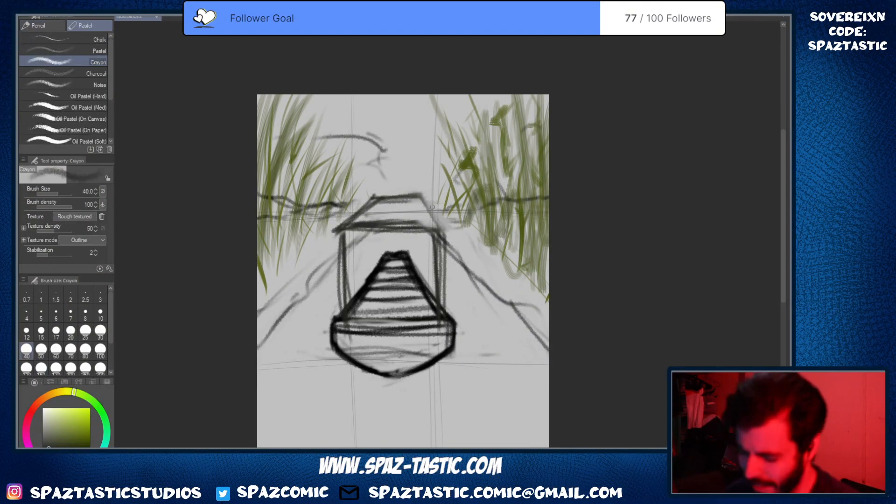
pyautogui.moveTo(417, 197); pyautogui.dragTo(452, 234)
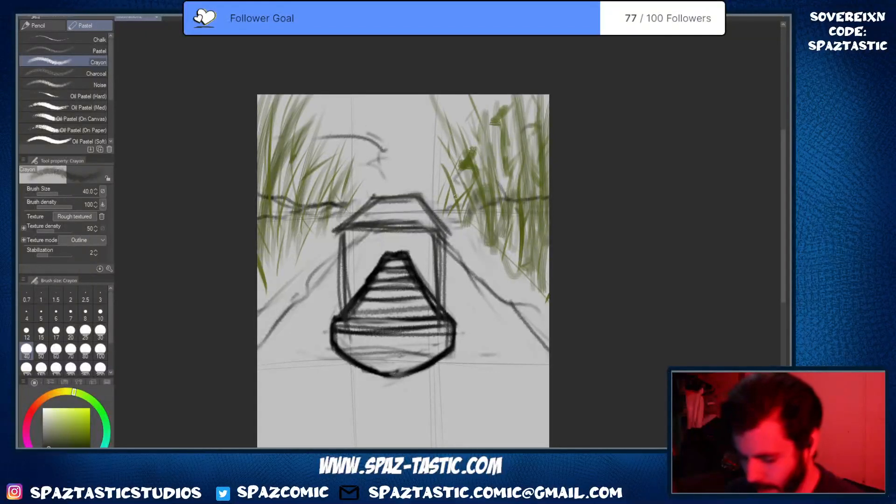
pyautogui.moveTo(344, 232); pyautogui.dragTo(472, 228)
# Erase the stray outer lines of the front posts and redraw the right post under the roof
pyautogui.press('e')
pyautogui.moveTo(337, 237); pyautogui.dragTo(344, 319)
pyautogui.press('p')
pyautogui.press('e')
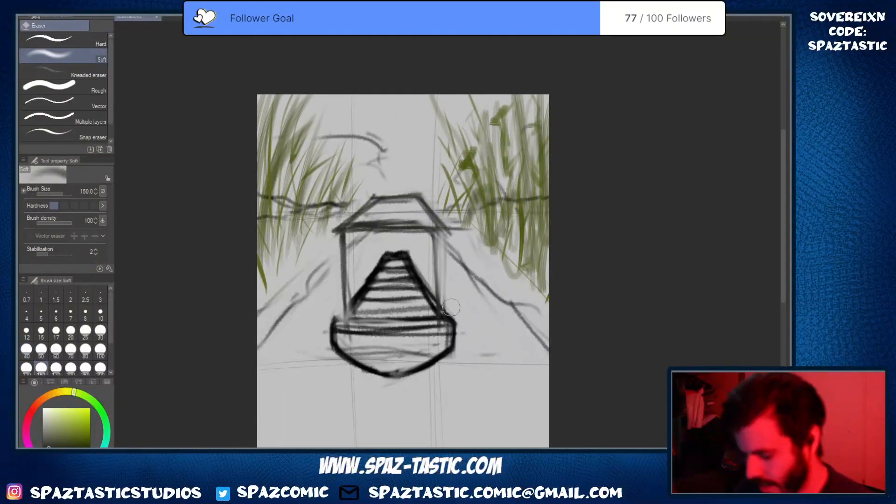
pyautogui.press('p')
pyautogui.moveTo(437, 228)
pyautogui.mouseDown()
pyautogui.moveTo(444, 315)
pyautogui.moveTo(442, 304)
pyautogui.mouseUp()
# Erase the faint rear left post area and redraw the rear left and rear right posts as vertical lines
pyautogui.press('space')
pyautogui.moveTo(473, 363)
pyautogui.mouseDown()
pyautogui.moveTo(470, 336)
pyautogui.moveTo(477, 360)
pyautogui.mouseUp()
pyautogui.press('space')
pyautogui.press('e')
pyautogui.moveTo(393, 224)
pyautogui.mouseDown()
pyautogui.moveTo(369, 241)
pyautogui.moveTo(357, 233)
pyautogui.moveTo(354, 317)
pyautogui.mouseUp()
pyautogui.press('p')
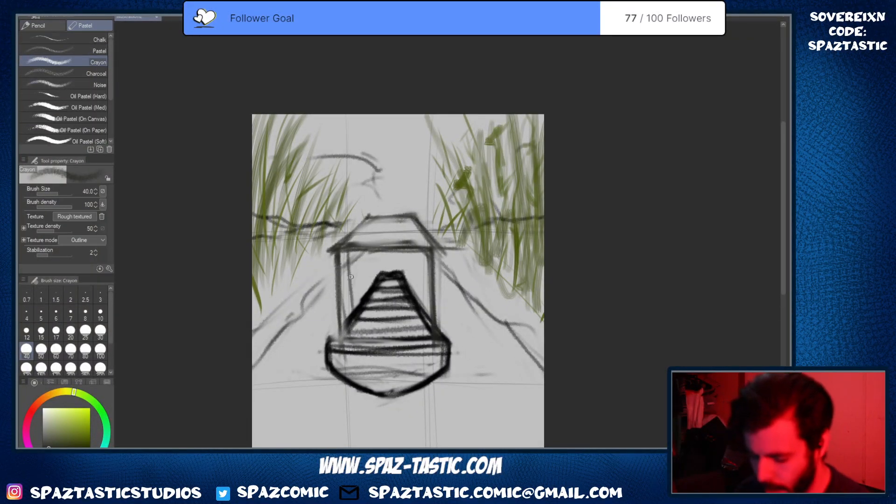
pyautogui.moveTo(349, 255); pyautogui.dragTo(346, 318)
pyautogui.moveTo(420, 254); pyautogui.dragTo(422, 347)
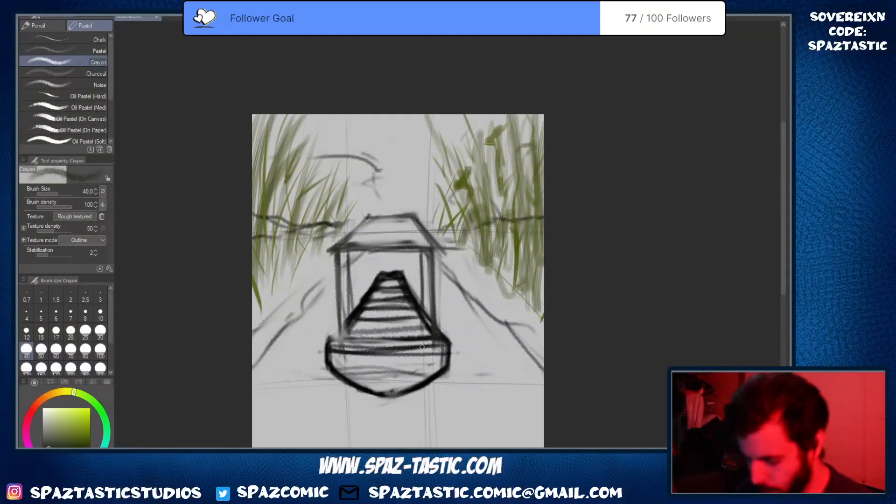
# Erase the front right post's line and redraw it slightly farther out, from the roof down to the deck
pyautogui.press('e')
pyautogui.moveTo(435, 275); pyautogui.dragTo(430, 334)
pyautogui.press('p')
pyautogui.moveTo(437, 251); pyautogui.dragTo(440, 334)
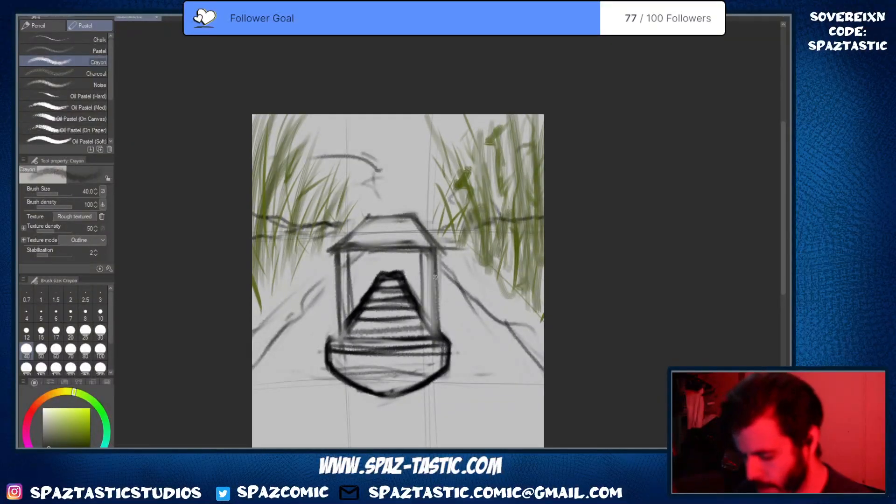
pyautogui.moveTo(435, 277); pyautogui.dragTo(438, 330)
# Retrace the roof's base line and darken its right and left slopes
pyautogui.moveTo(336, 251); pyautogui.dragTo(455, 248)
pyautogui.moveTo(414, 215); pyautogui.dragTo(435, 246)
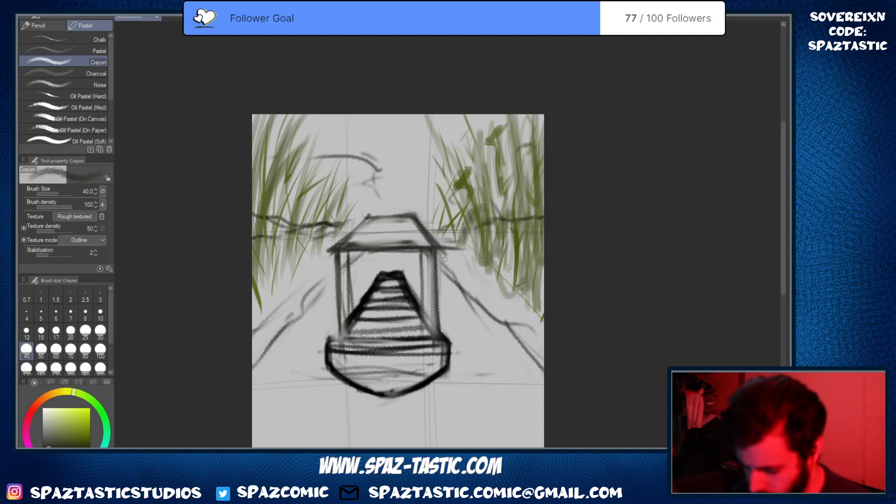
pyautogui.moveTo(364, 220)
pyautogui.mouseDown()
pyautogui.moveTo(416, 225)
pyautogui.moveTo(400, 212)
pyautogui.moveTo(363, 220)
pyautogui.moveTo(331, 250)
pyautogui.mouseUp()
# Extend the deck's slanted sides to the hull corners and retrace the roof's left slope and base line
pyautogui.moveTo(456, 345); pyautogui.dragTo(466, 336)
pyautogui.moveTo(348, 308)
pyautogui.mouseDown()
pyautogui.moveTo(347, 337)
pyautogui.moveTo(332, 340)
pyautogui.mouseUp()
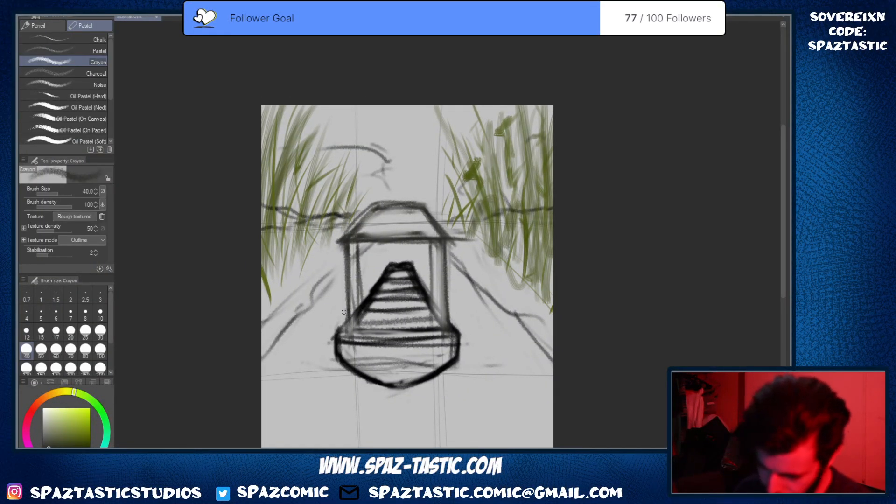
pyautogui.moveTo(425, 295); pyautogui.dragTo(458, 342)
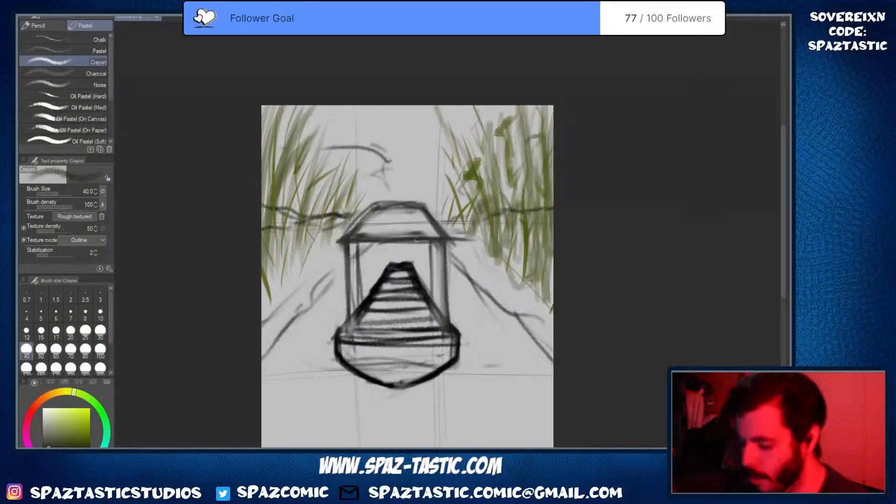
pyautogui.moveTo(384, 203); pyautogui.dragTo(334, 245)
pyautogui.moveTo(346, 235)
pyautogui.mouseDown()
pyautogui.moveTo(391, 201)
pyautogui.moveTo(451, 236)
pyautogui.mouseUp()
# Erase the roof's overhanging left corner and lighten the roof's interior and left post with the Soft eraser
pyautogui.press('e')
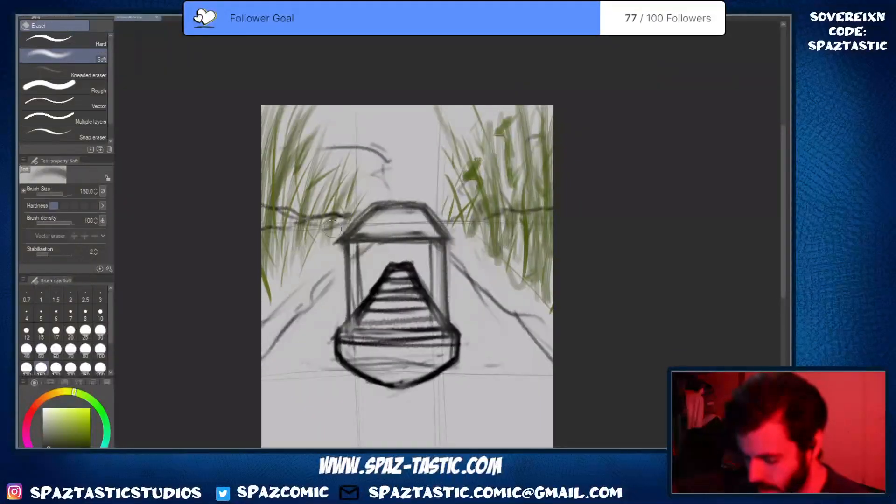
pyautogui.moveTo(333, 233); pyautogui.dragTo(339, 244)
pyautogui.moveTo(376, 221)
pyautogui.mouseDown()
pyautogui.moveTo(365, 230)
pyautogui.moveTo(386, 219)
pyautogui.moveTo(353, 208)
pyautogui.moveTo(343, 238)
pyautogui.moveTo(431, 227)
pyautogui.mouseUp()
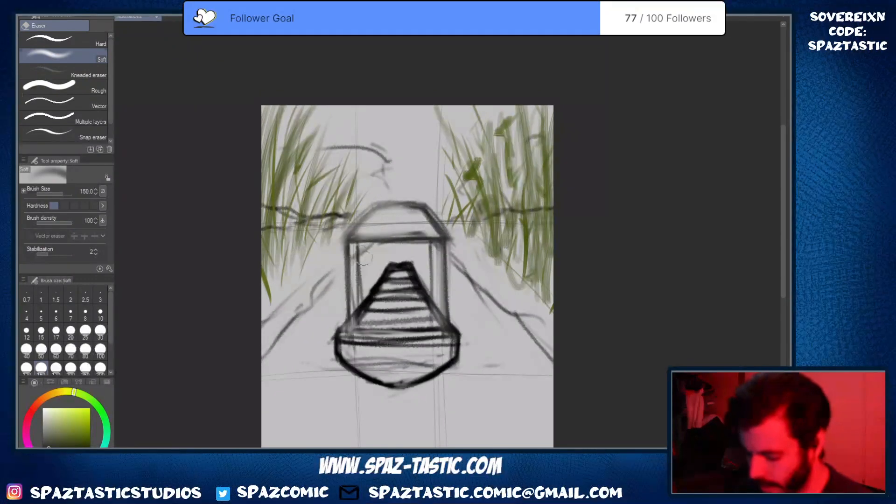
pyautogui.moveTo(349, 255); pyautogui.dragTo(354, 325)
# Redraw the deck's right edge down to the hull corner and restate both roof slopes with the Crayon
pyautogui.press('p')
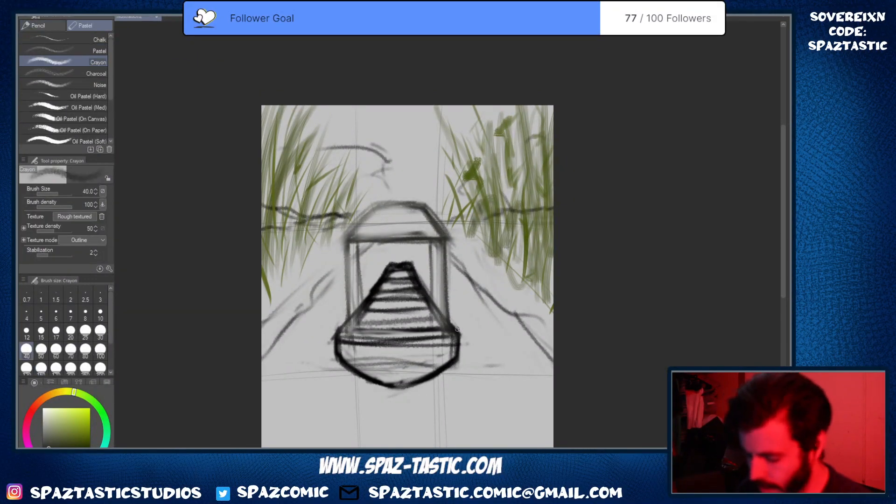
pyautogui.moveTo(427, 292); pyautogui.dragTo(462, 338)
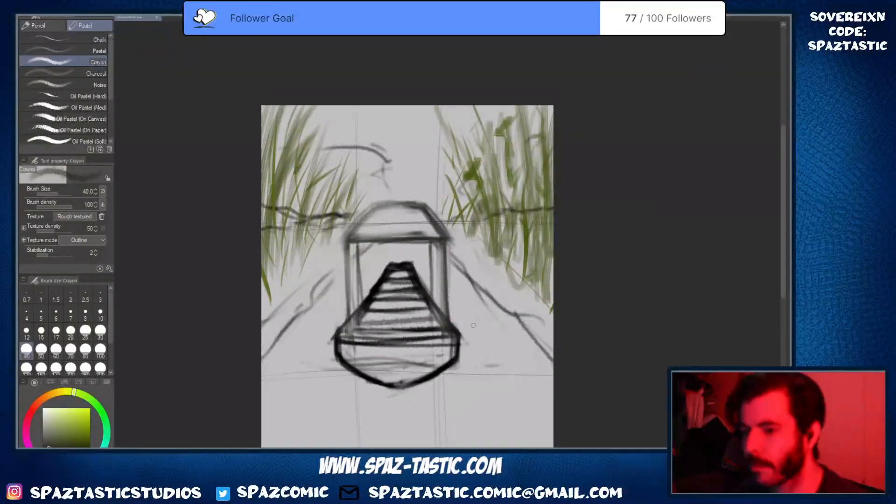
pyautogui.moveTo(384, 207); pyautogui.dragTo(345, 240)
pyautogui.moveTo(418, 206); pyautogui.dragTo(439, 237)
# Erase the roof's right slope and redraw it steeper and closer to the post
pyautogui.press('e')
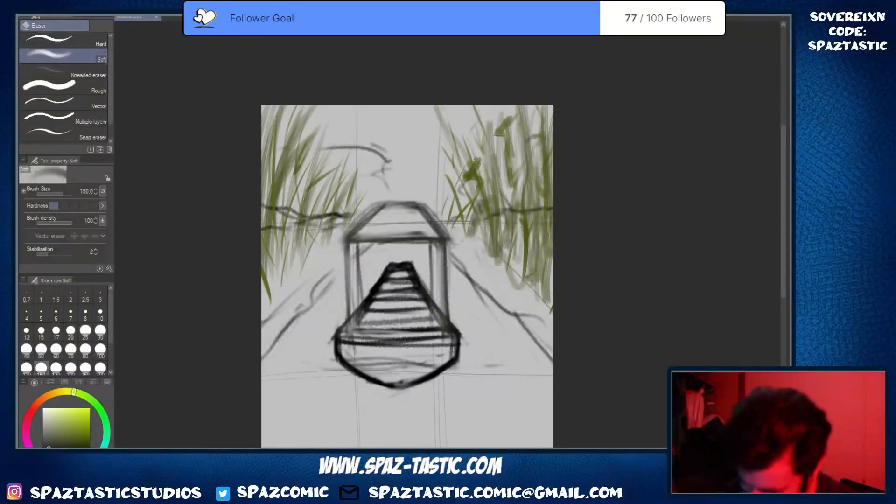
pyautogui.moveTo(425, 206); pyautogui.dragTo(454, 241)
pyautogui.moveTo(424, 204); pyautogui.dragTo(455, 244)
pyautogui.press('p')
pyautogui.moveTo(384, 210)
pyautogui.mouseDown()
pyautogui.moveTo(411, 202)
pyautogui.moveTo(456, 254)
pyautogui.mouseUp()
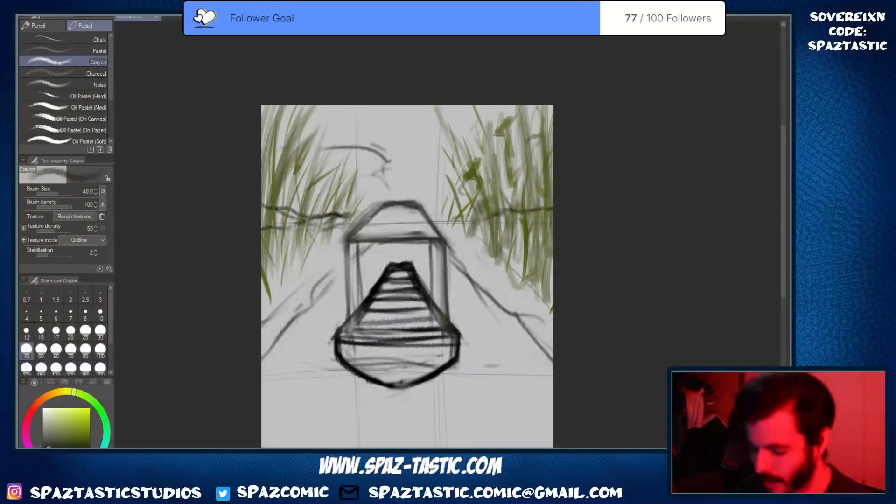
pyautogui.moveTo(378, 205)
pyautogui.mouseDown()
pyautogui.moveTo(329, 250)
pyautogui.moveTo(465, 232)
pyautogui.moveTo(449, 255)
pyautogui.moveTo(450, 330)
pyautogui.mouseUp()
# Clean up the front right post and redraw it farther out, reaching down to the hull's right corner
pyautogui.press('e')
pyautogui.press('p')
pyautogui.press('e')
pyautogui.press('p')
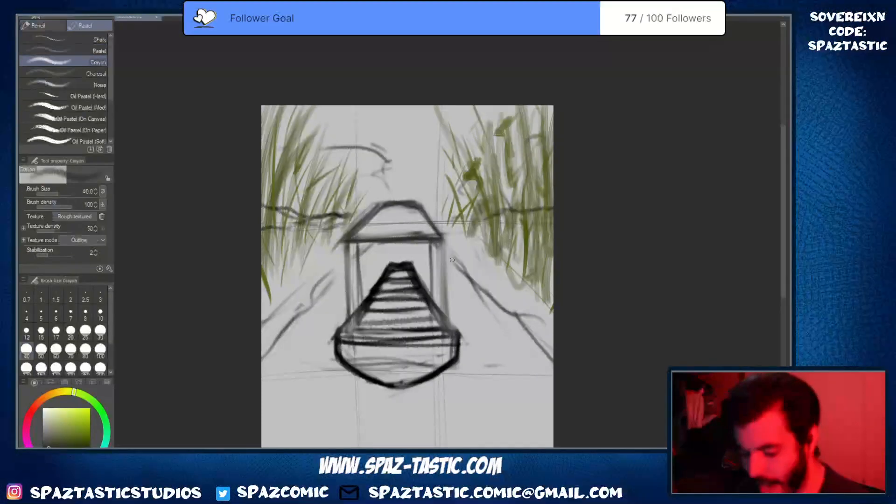
pyautogui.moveTo(420, 237)
pyautogui.mouseDown()
pyautogui.moveTo(463, 236)
pyautogui.moveTo(452, 320)
pyautogui.mouseUp()
pyautogui.moveTo(452, 239); pyautogui.dragTo(455, 342)
# Widen the roof by redrawing its slopes and base line past both posts, erasing the old edge lines
pyautogui.moveTo(419, 203); pyautogui.dragTo(465, 241)
pyautogui.press('e')
pyautogui.moveTo(422, 212)
pyautogui.mouseDown()
pyautogui.moveTo(425, 237)
pyautogui.moveTo(343, 222)
pyautogui.moveTo(373, 201)
pyautogui.mouseUp()
pyautogui.press('p')
pyautogui.moveTo(339, 241); pyautogui.dragTo(460, 237)
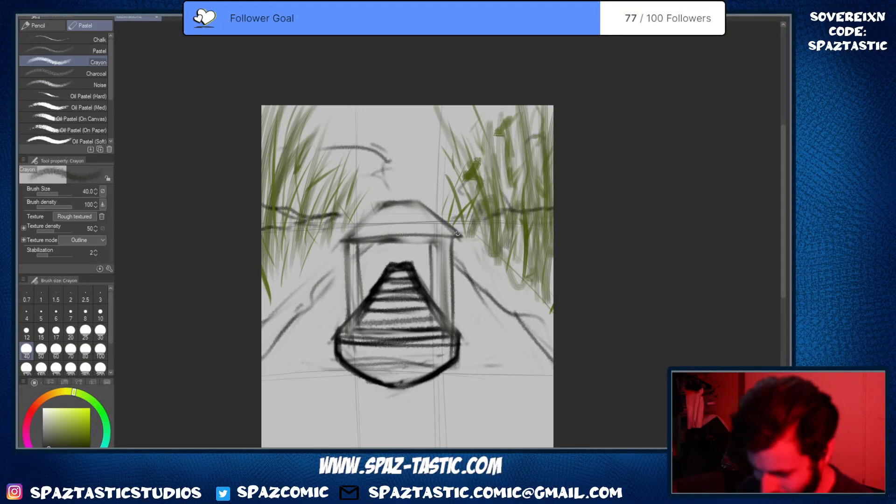
pyautogui.moveTo(378, 204)
pyautogui.mouseDown()
pyautogui.moveTo(326, 244)
pyautogui.moveTo(463, 236)
pyautogui.mouseUp()
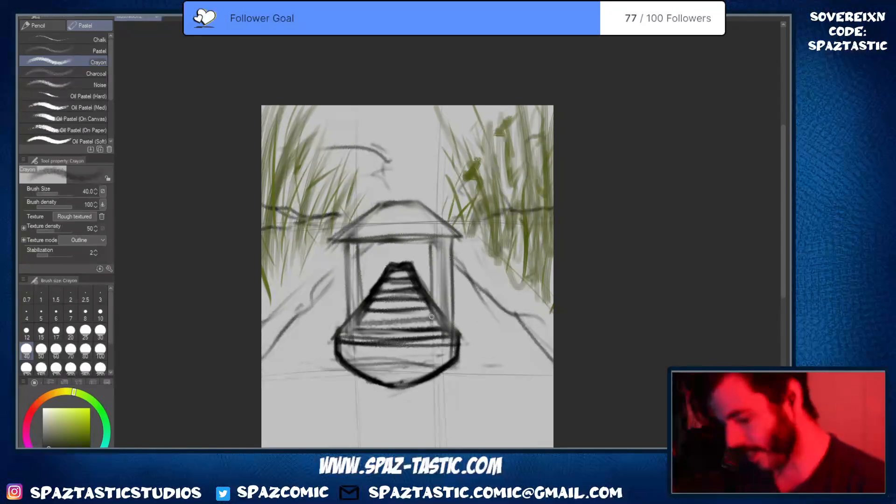
# Darken the widened roof's top, right slope and the left part of its base line
pyautogui.press('space')
pyautogui.moveTo(437, 331); pyautogui.dragTo(449, 267)
pyautogui.scroll(2, 469, 313)
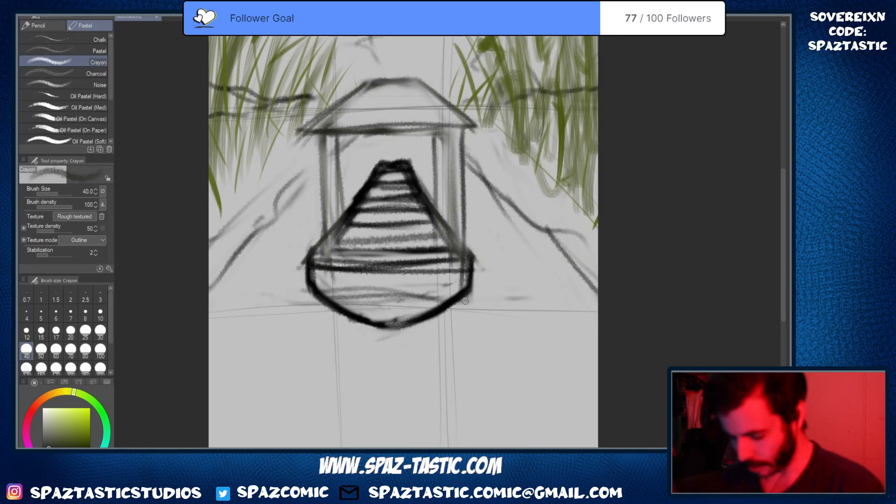
pyautogui.press('space')
pyautogui.moveTo(297, 130); pyautogui.dragTo(353, 210)
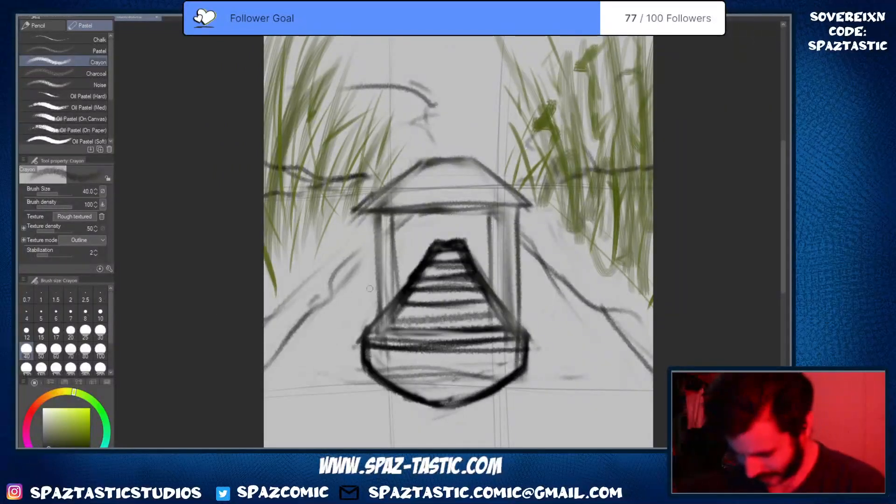
pyautogui.moveTo(422, 164)
pyautogui.mouseDown()
pyautogui.moveTo(354, 211)
pyautogui.moveTo(473, 160)
pyautogui.moveTo(537, 206)
pyautogui.mouseUp()
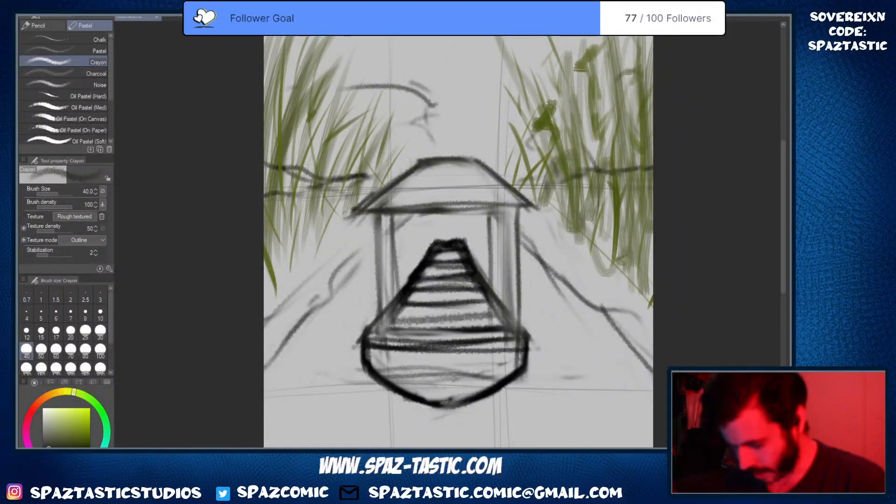
pyautogui.moveTo(347, 213)
pyautogui.mouseDown()
pyautogui.moveTo(526, 206)
pyautogui.moveTo(426, 209)
pyautogui.mouseUp()
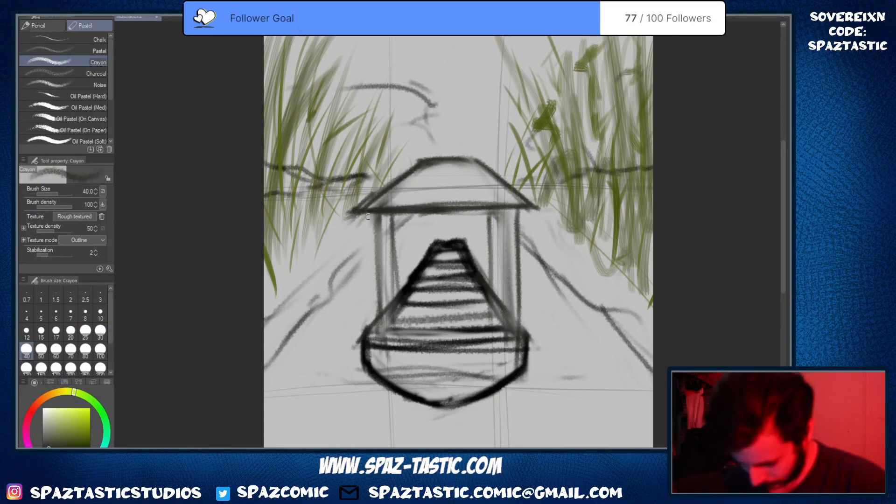
# Draw a new outer line for the front left post and erase the old lines beside it
pyautogui.moveTo(368, 217); pyautogui.dragTo(376, 343)
pyautogui.press('e')
pyautogui.moveTo(377, 218); pyautogui.dragTo(377, 340)
pyautogui.moveTo(371, 222)
pyautogui.mouseDown()
pyautogui.moveTo(379, 338)
pyautogui.moveTo(372, 341)
pyautogui.mouseUp()
# Redraw the deck's left edge down to the hull's left corner with the Crayon
pyautogui.press('p')
pyautogui.moveTo(393, 302); pyautogui.dragTo(350, 347)
pyautogui.moveTo(393, 303); pyautogui.dragTo(349, 363)
pyautogui.press('e')
pyautogui.press('p')
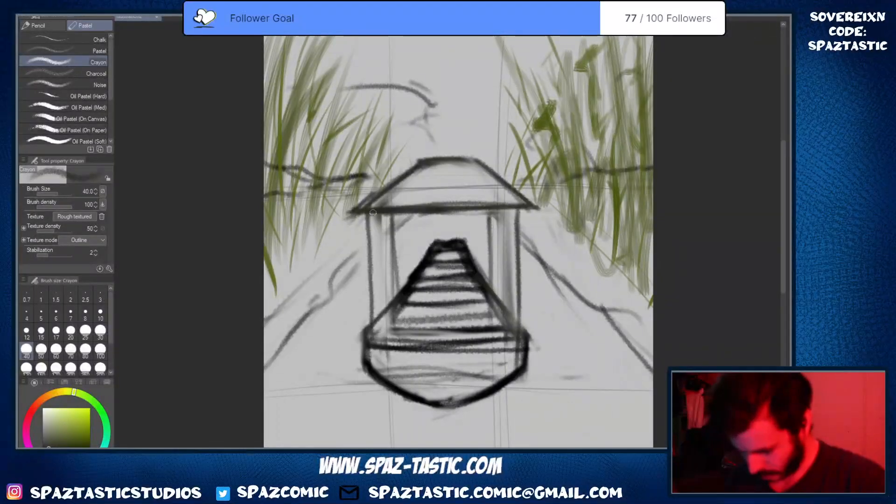
# Draw the inner edge of the front left post from the roof down to the deck
pyautogui.moveTo(372, 209); pyautogui.dragTo(378, 341)
pyautogui.moveTo(374, 235); pyautogui.dragTo(379, 333)
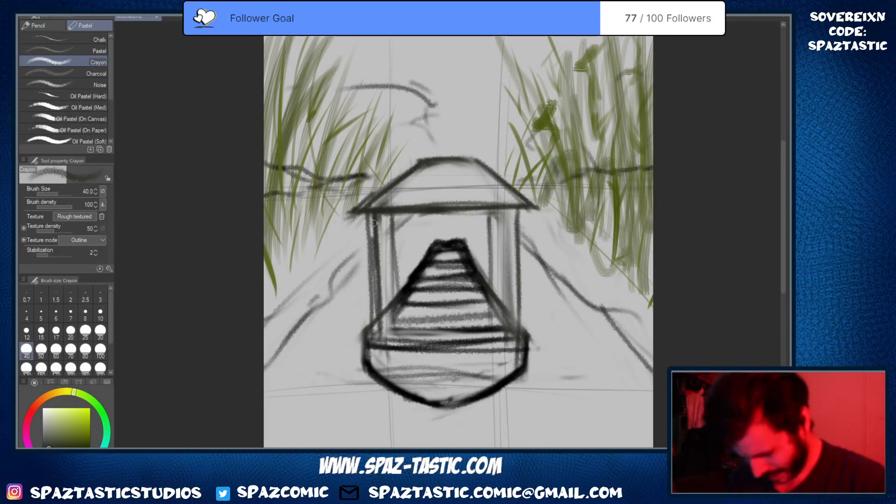
pyautogui.moveTo(374, 210); pyautogui.dragTo(379, 341)
# Thicken the front right post with parallel vertical strokes and fill in the front left post to match
pyautogui.moveTo(517, 210); pyautogui.dragTo(513, 315)
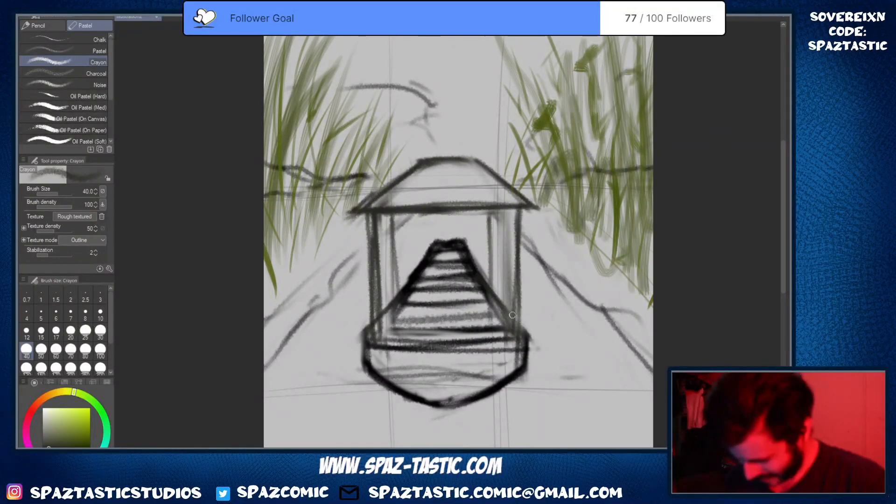
pyautogui.moveTo(513, 205); pyautogui.dragTo(514, 293)
pyautogui.moveTo(514, 210); pyautogui.dragTo(513, 336)
pyautogui.moveTo(514, 289); pyautogui.dragTo(514, 343)
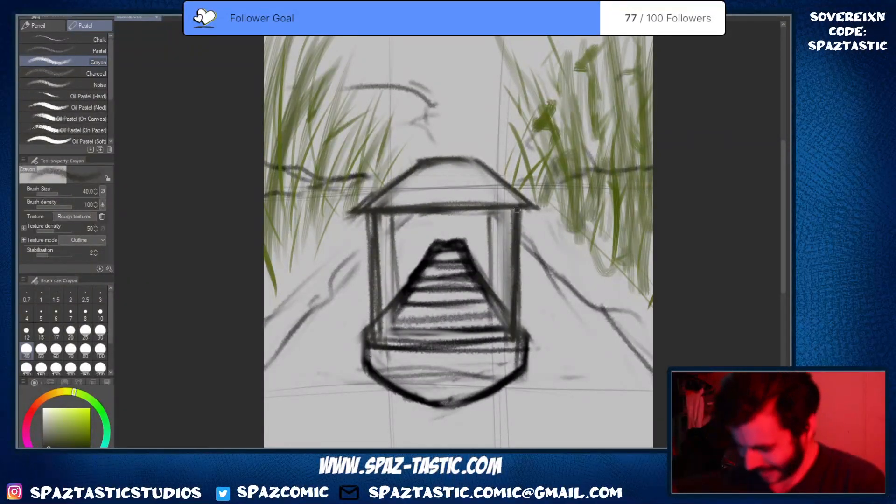
pyautogui.moveTo(518, 210); pyautogui.dragTo(516, 333)
pyautogui.moveTo(369, 211); pyautogui.dragTo(375, 330)
pyautogui.moveTo(373, 291); pyautogui.dragTo(377, 340)
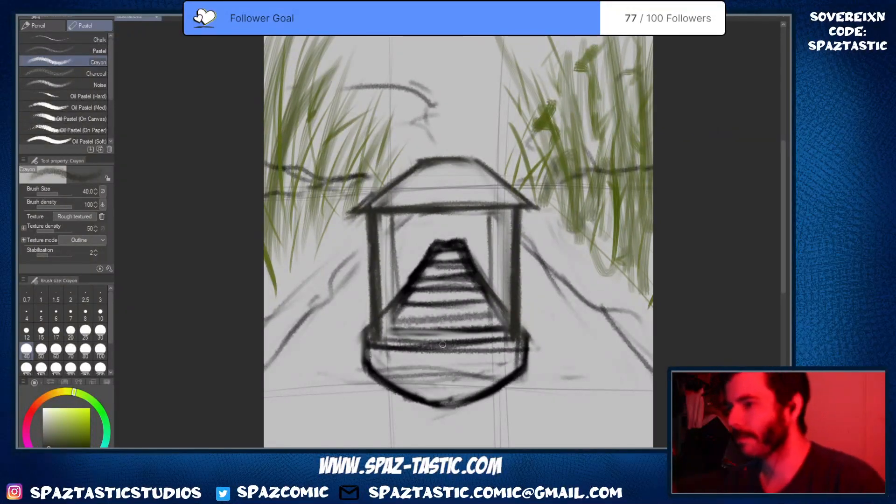
# Darken the rear left and rear right posts with vertical strokes from the roof to the deck
pyautogui.moveTo(391, 210); pyautogui.dragTo(397, 335)
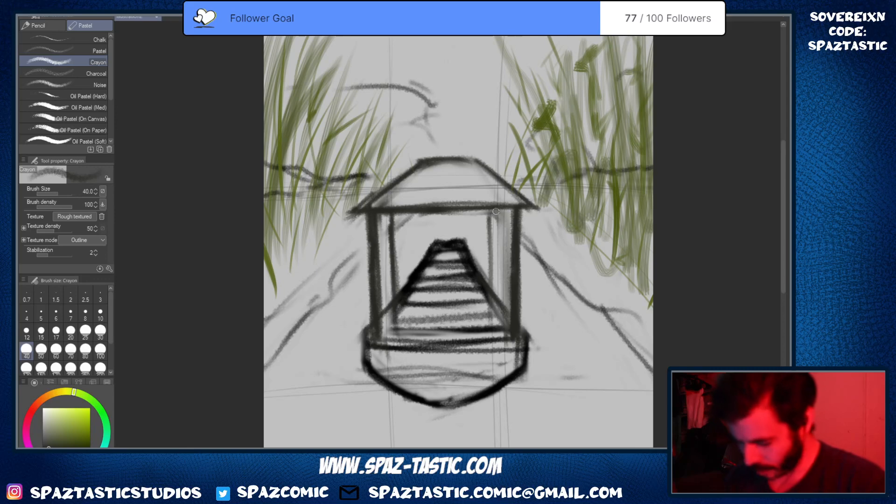
pyautogui.moveTo(490, 209); pyautogui.dragTo(492, 290)
pyautogui.moveTo(495, 207); pyautogui.dragTo(496, 335)
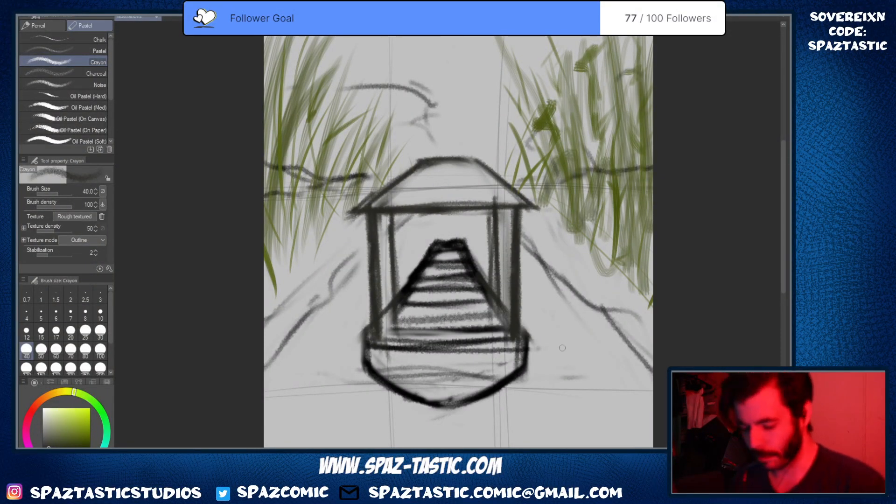
# Erase the roof's left slope, redraw it as an outward curve, and restate the roof's lower edge
pyautogui.press('e')
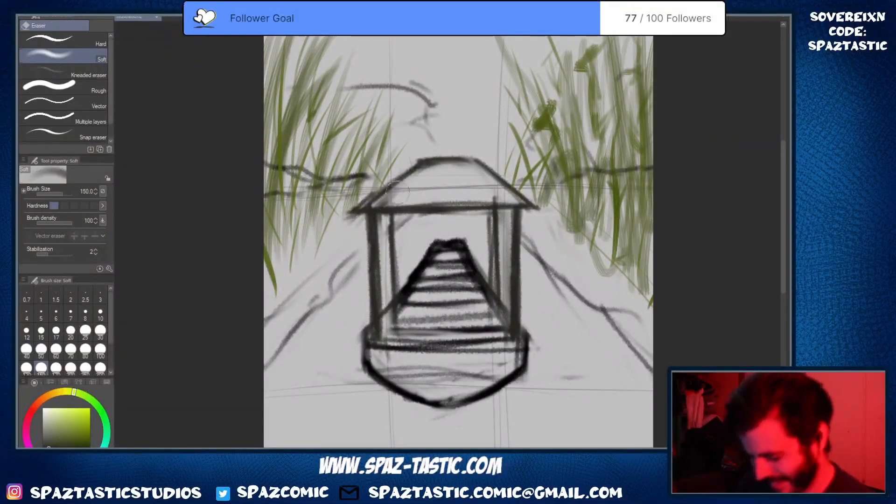
pyautogui.moveTo(405, 178); pyautogui.dragTo(350, 216)
pyautogui.press('p')
pyautogui.moveTo(385, 181)
pyautogui.mouseDown()
pyautogui.moveTo(365, 211)
pyautogui.moveTo(349, 215)
pyautogui.mouseUp()
pyautogui.moveTo(363, 211); pyautogui.dragTo(398, 199)
pyautogui.moveTo(422, 160); pyautogui.dragTo(358, 209)
pyautogui.moveTo(376, 206); pyautogui.dragTo(445, 194)
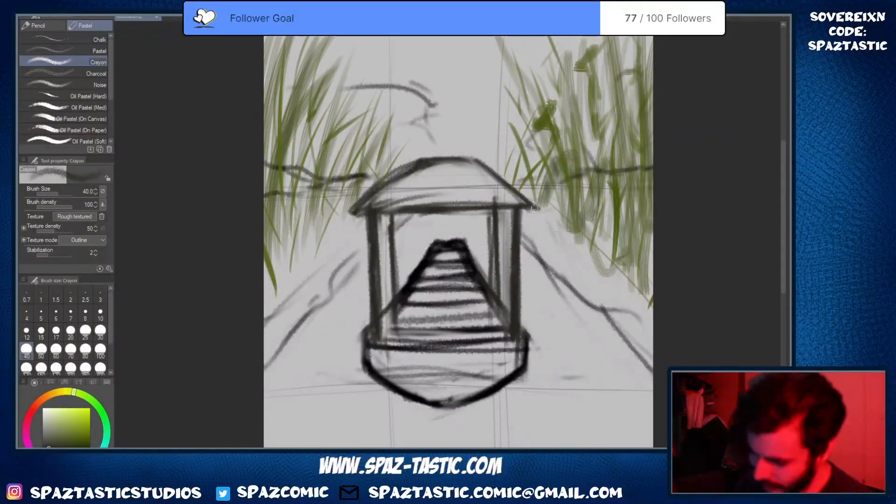
pyautogui.moveTo(367, 211)
pyautogui.mouseDown()
pyautogui.moveTo(553, 212)
pyautogui.moveTo(537, 222)
pyautogui.moveTo(530, 202)
pyautogui.mouseUp()
# Trim the roof's right corner and redraw the top and right slope as a matching rounded curve
pyautogui.press('e')
pyautogui.press('p')
pyautogui.moveTo(530, 202)
pyautogui.mouseDown()
pyautogui.moveTo(518, 195)
pyautogui.moveTo(534, 205)
pyautogui.mouseUp()
pyautogui.moveTo(533, 205)
pyautogui.mouseDown()
pyautogui.moveTo(512, 207)
pyautogui.moveTo(495, 171)
pyautogui.mouseUp()
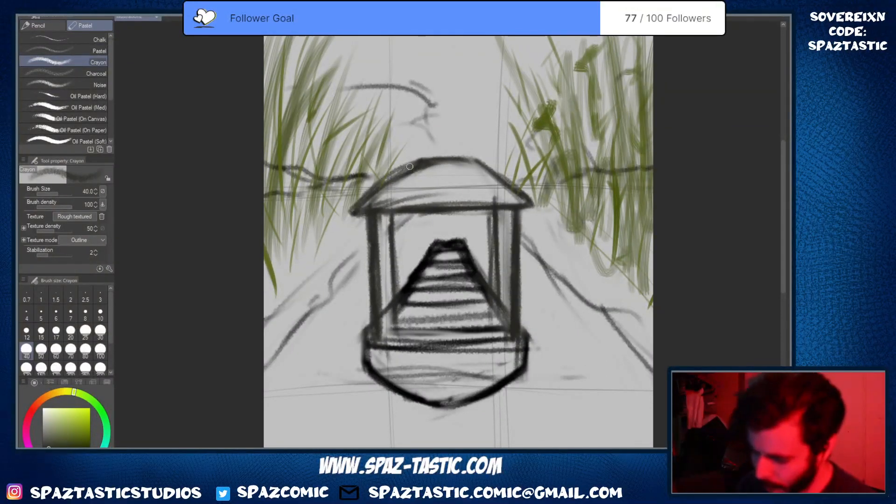
pyautogui.moveTo(411, 166)
pyautogui.mouseDown()
pyautogui.moveTo(481, 162)
pyautogui.moveTo(531, 198)
pyautogui.mouseUp()
pyautogui.moveTo(483, 160); pyautogui.dragTo(519, 191)
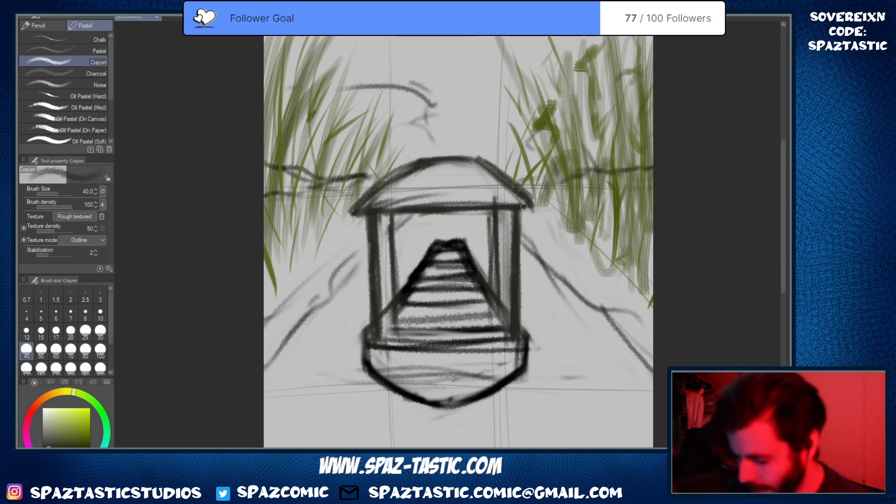
# Erase the rear left post's foot where it crosses the deck's restated left edge, and extend the left bank line behind the posts
pyautogui.press('space')
pyautogui.moveTo(504, 359); pyautogui.dragTo(493, 325)
pyautogui.press('e')
pyautogui.moveTo(388, 269); pyautogui.dragTo(384, 294)
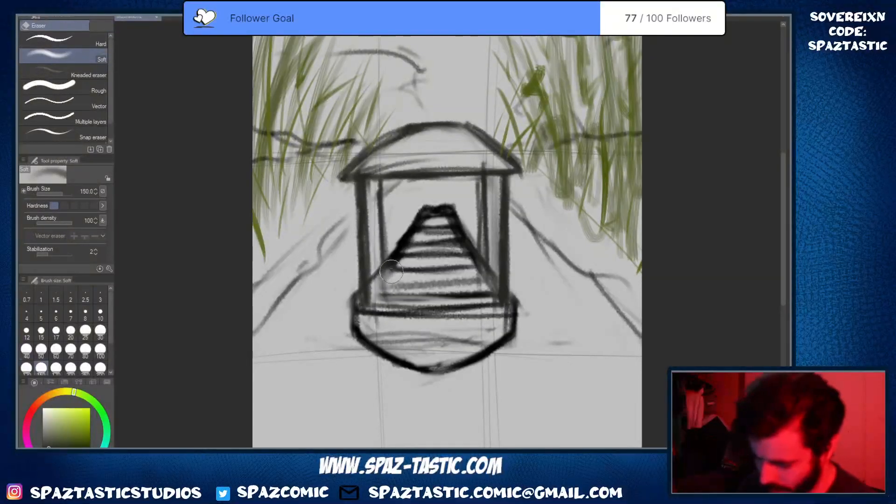
pyautogui.press('p')
pyautogui.moveTo(398, 258); pyautogui.dragTo(369, 297)
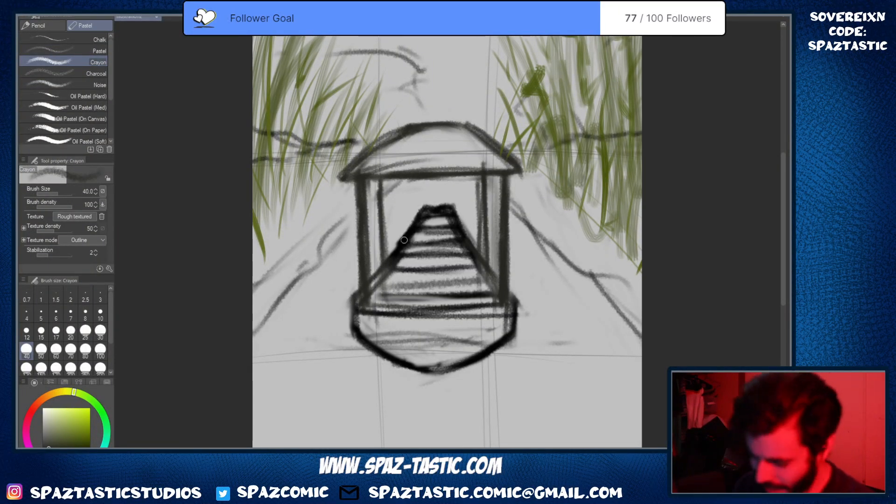
pyautogui.moveTo(386, 192); pyautogui.dragTo(345, 233)
pyautogui.moveTo(358, 208); pyautogui.dragTo(300, 278)
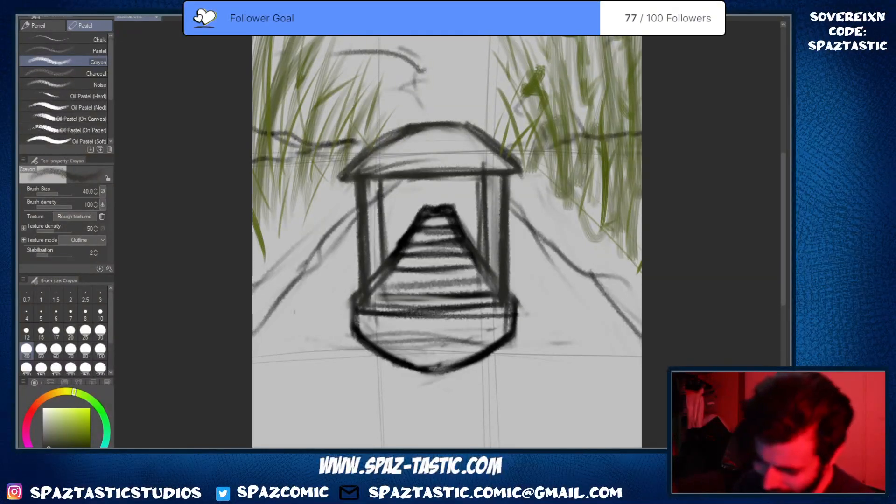
# Erase the rear right post's overlap into the roof and soften the rest of its strokes
pyautogui.moveTo(498, 190)
pyautogui.mouseDown()
pyautogui.moveTo(491, 180)
pyautogui.moveTo(486, 279)
pyautogui.mouseUp()
pyautogui.press('e')
pyautogui.moveTo(486, 161)
pyautogui.mouseDown()
pyautogui.moveTo(355, 171)
pyautogui.moveTo(386, 162)
pyautogui.moveTo(369, 140)
pyautogui.moveTo(390, 156)
pyautogui.moveTo(514, 149)
pyautogui.moveTo(482, 163)
pyautogui.moveTo(495, 272)
pyautogui.mouseUp()
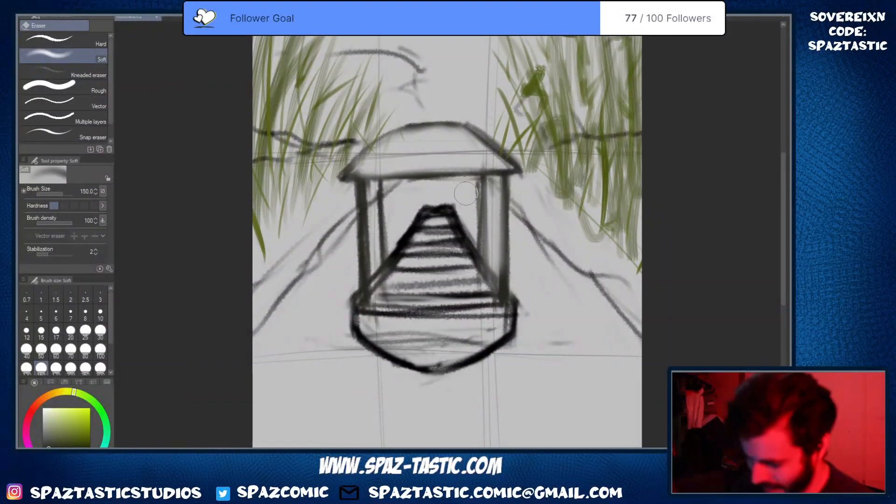
pyautogui.moveTo(467, 193); pyautogui.dragTo(473, 242)
pyautogui.press('p')
pyautogui.scroll(-5, 470, 254)
pyautogui.scroll(5, 501, 269)
pyautogui.scroll(-2, 404, 280)
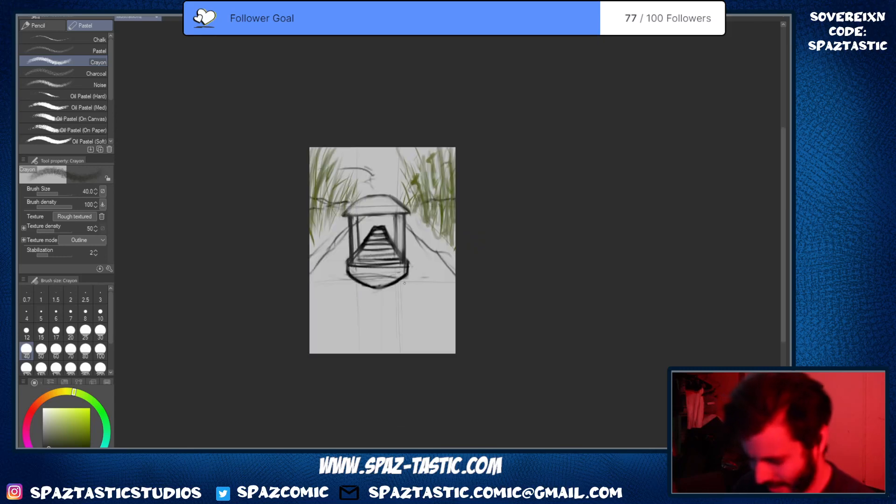
pyautogui.scroll(2, 441, 227)
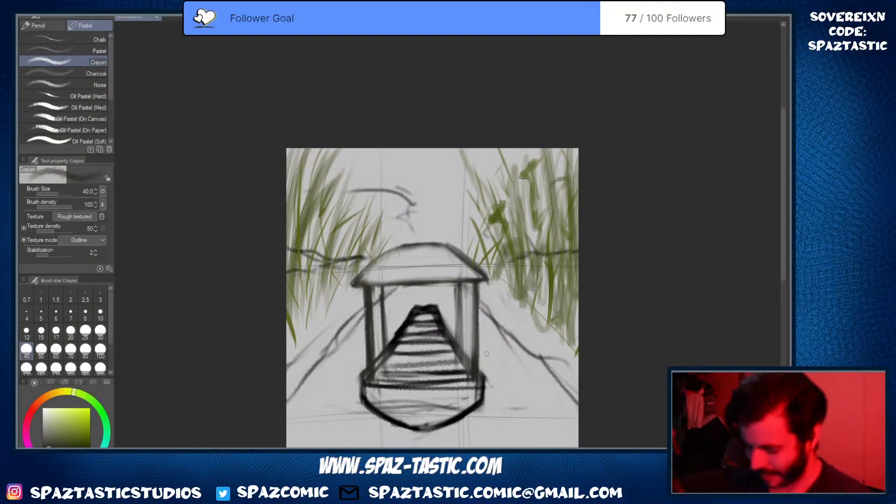
# Set the crayon to size 45 and thicken the boat's front deck edge with repeated horizontal strokes between the front posts
pyautogui.moveTo(485, 362)
pyautogui.mouseDown()
pyautogui.moveTo(471, 285)
pyautogui.moveTo(479, 323)
pyautogui.mouseUp()
pyautogui.press('e')
pyautogui.press('p')
pyautogui.scroll(1, 452, 290)
pyautogui.press('^')
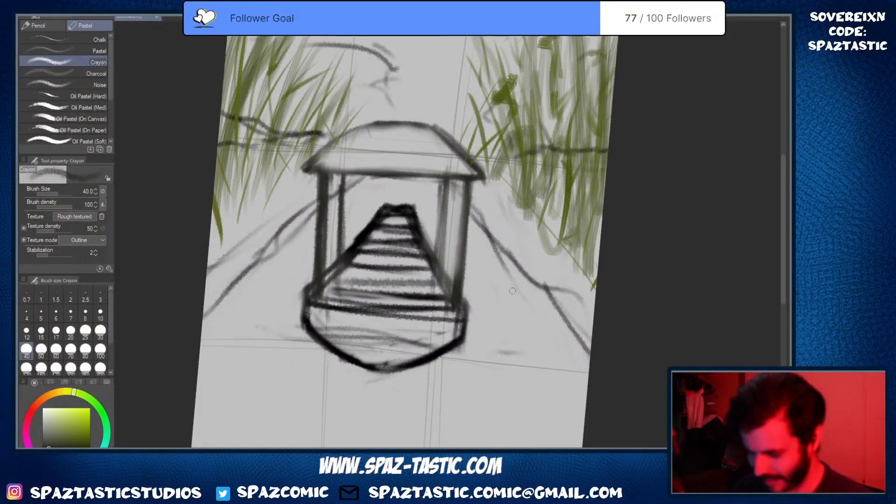
pyautogui.press(']')
pyautogui.press('-')
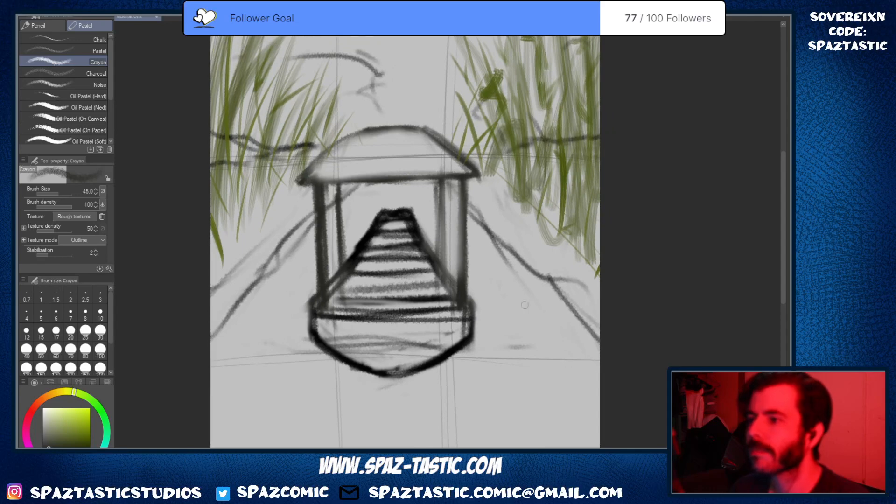
pyautogui.moveTo(519, 316); pyautogui.dragTo(520, 370)
pyautogui.hotkey('ctrl', 'z')
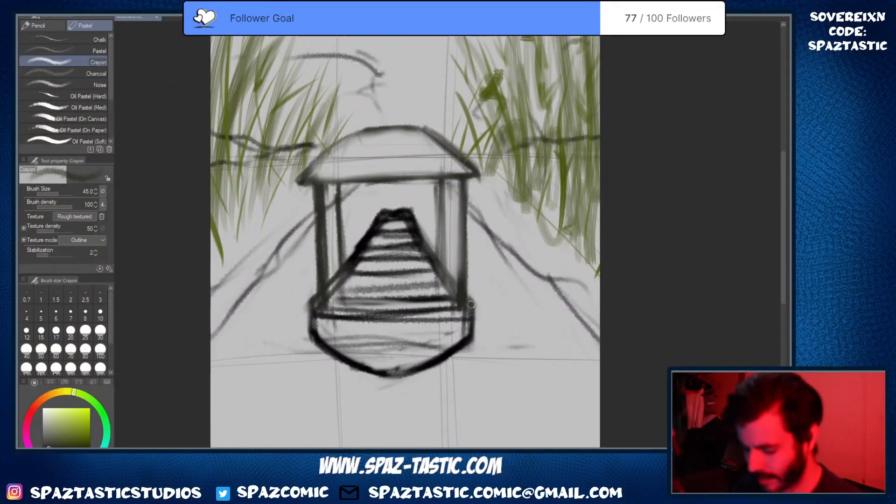
pyautogui.moveTo(317, 314); pyautogui.dragTo(396, 318)
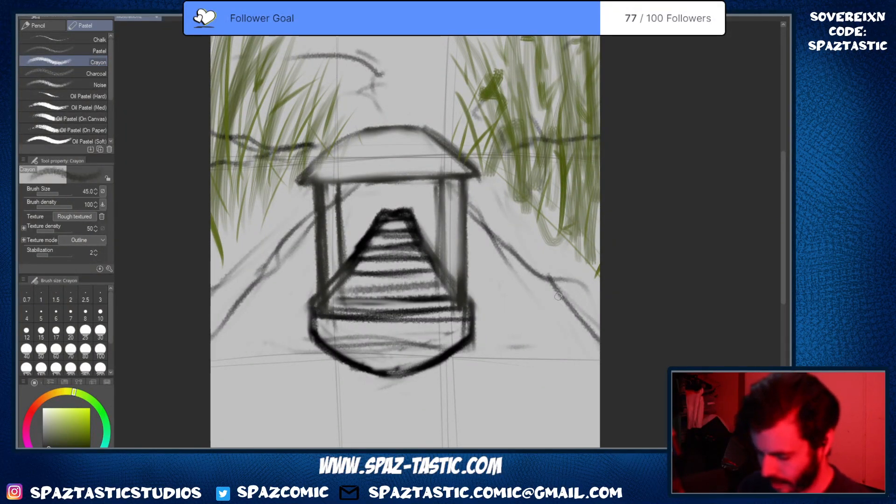
pyautogui.moveTo(318, 310); pyautogui.dragTo(470, 316)
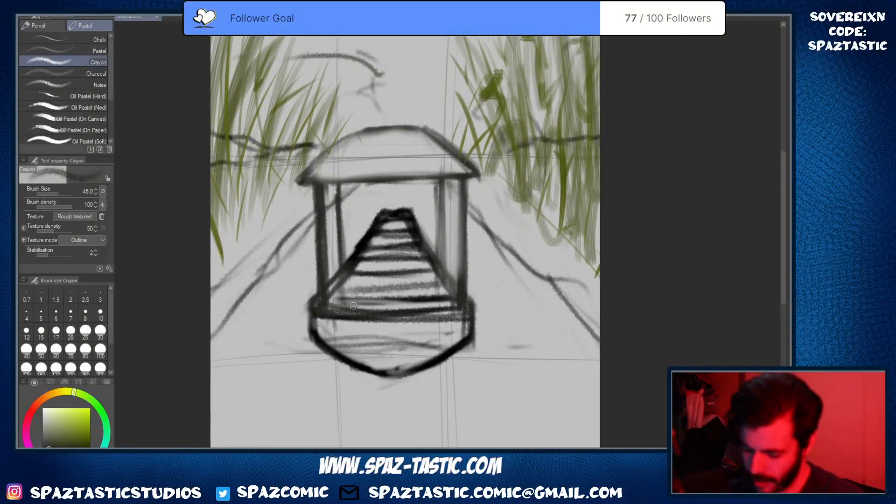
pyautogui.moveTo(353, 306); pyautogui.dragTo(476, 307)
pyautogui.moveTo(321, 305); pyautogui.dragTo(488, 307)
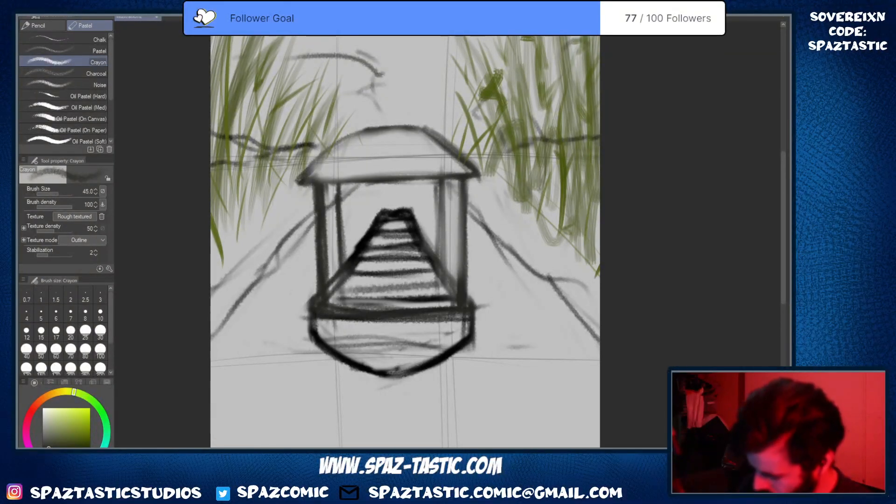
# Switch to the Noise pastel brush at size 45 with a dark, muted olive-grey colour
pyautogui.click(47, 434)
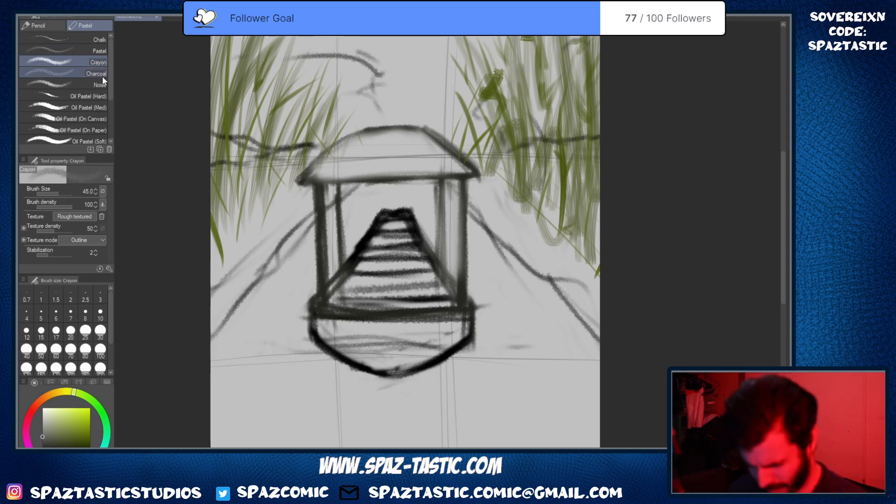
pyautogui.click(70, 85)
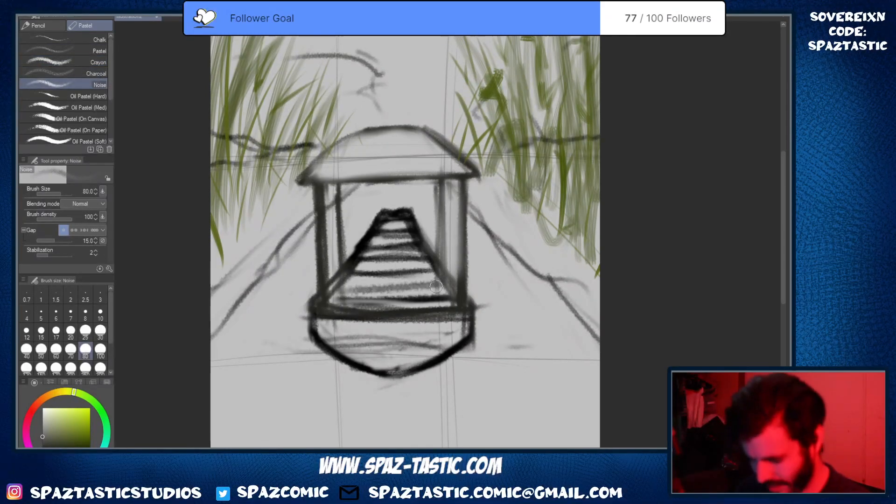
pyautogui.click(46, 444)
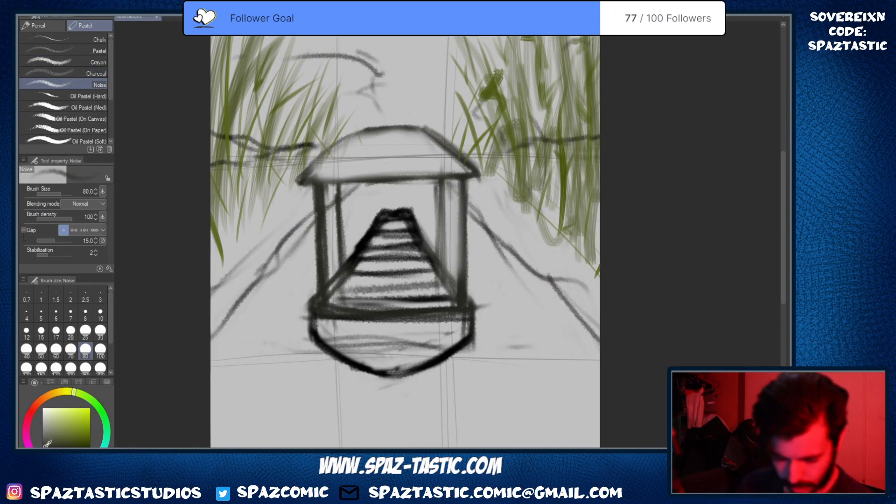
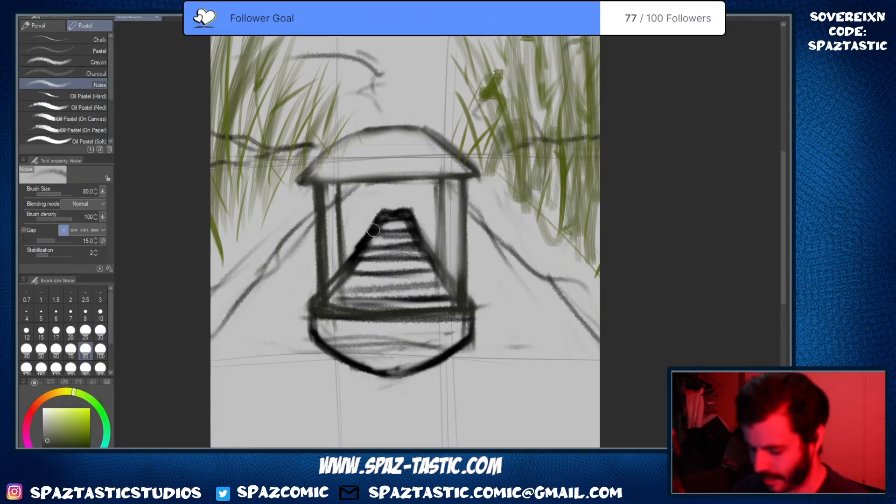
pyautogui.press('[')
pyautogui.press('[')
pyautogui.press('[')
pyautogui.press('[')
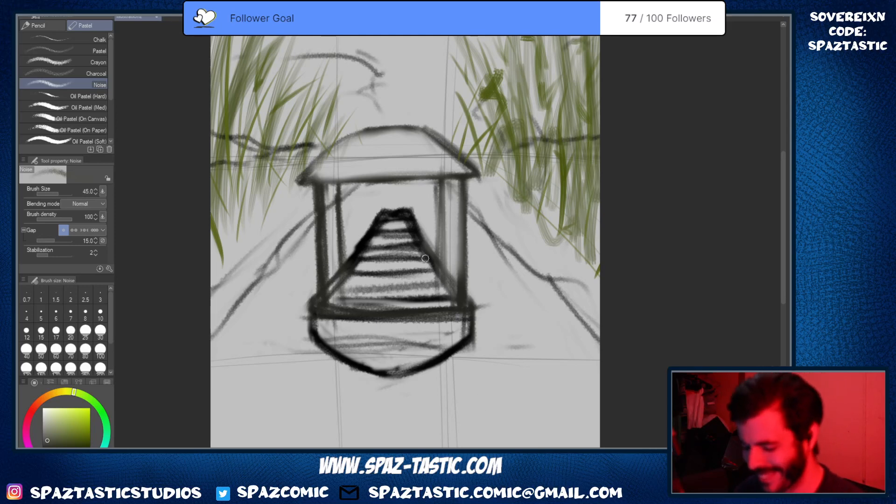
# Sketch a figure's body outline over the deck with sloping sides, raising the brush size to 50
pyautogui.press('space')
pyautogui.moveTo(414, 331); pyautogui.dragTo(431, 346)
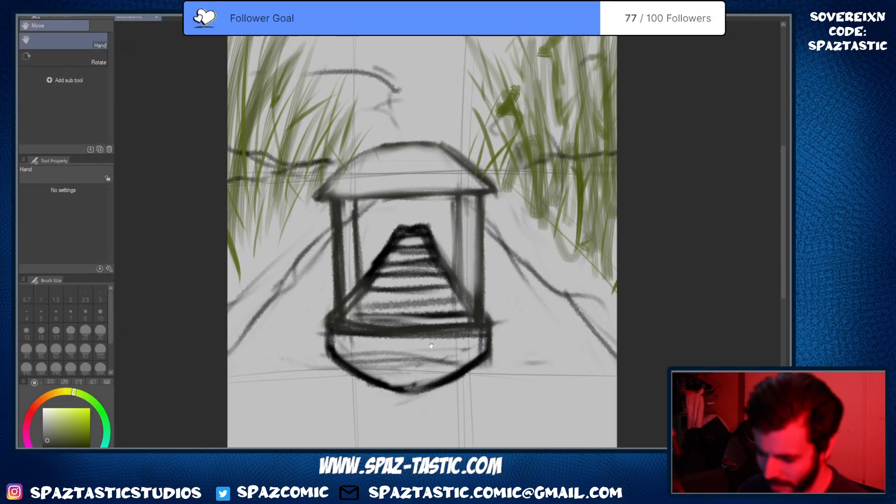
pyautogui.press('space')
pyautogui.moveTo(529, 318); pyautogui.dragTo(483, 299)
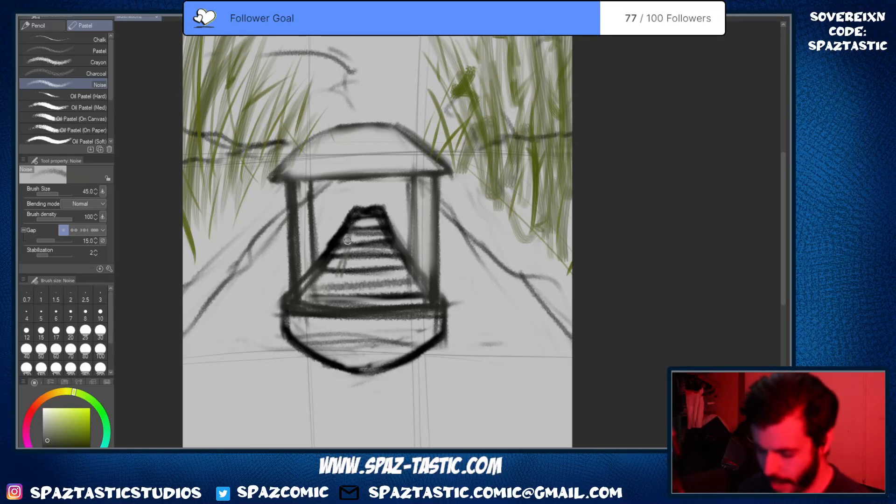
pyautogui.moveTo(346, 239)
pyautogui.mouseDown()
pyautogui.moveTo(339, 287)
pyautogui.moveTo(363, 317)
pyautogui.moveTo(343, 231)
pyautogui.moveTo(334, 259)
pyautogui.moveTo(354, 279)
pyautogui.moveTo(382, 250)
pyautogui.moveTo(328, 274)
pyautogui.moveTo(351, 198)
pyautogui.moveTo(330, 229)
pyautogui.moveTo(331, 279)
pyautogui.mouseUp()
pyautogui.moveTo(355, 220)
pyautogui.mouseDown()
pyautogui.moveTo(391, 230)
pyautogui.moveTo(407, 286)
pyautogui.mouseUp()
pyautogui.press(']')
pyautogui.moveTo(391, 232); pyautogui.dragTo(396, 287)
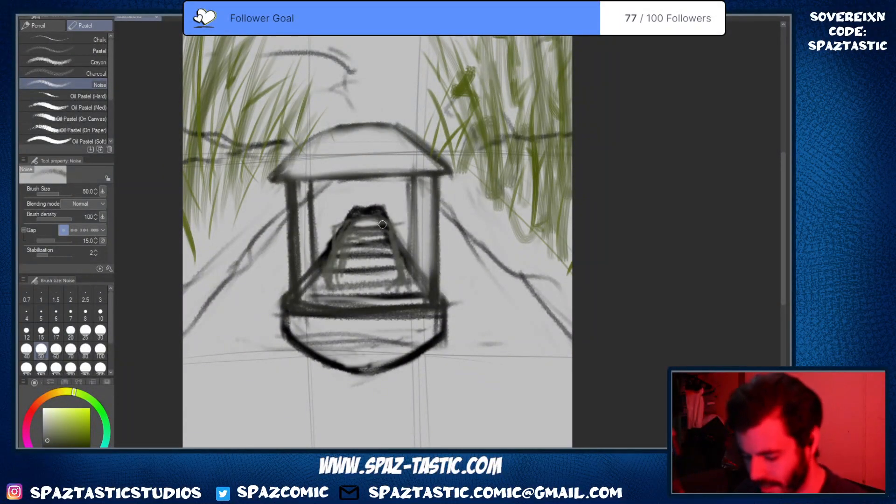
# Draw a wide conical hat above the hatched body and fill the hat in solid at brush size 125
pyautogui.moveTo(329, 209)
pyautogui.mouseDown()
pyautogui.moveTo(373, 187)
pyautogui.moveTo(322, 211)
pyautogui.moveTo(402, 216)
pyautogui.moveTo(406, 199)
pyautogui.moveTo(407, 210)
pyautogui.moveTo(355, 191)
pyautogui.moveTo(339, 212)
pyautogui.moveTo(376, 196)
pyautogui.moveTo(397, 208)
pyautogui.mouseUp()
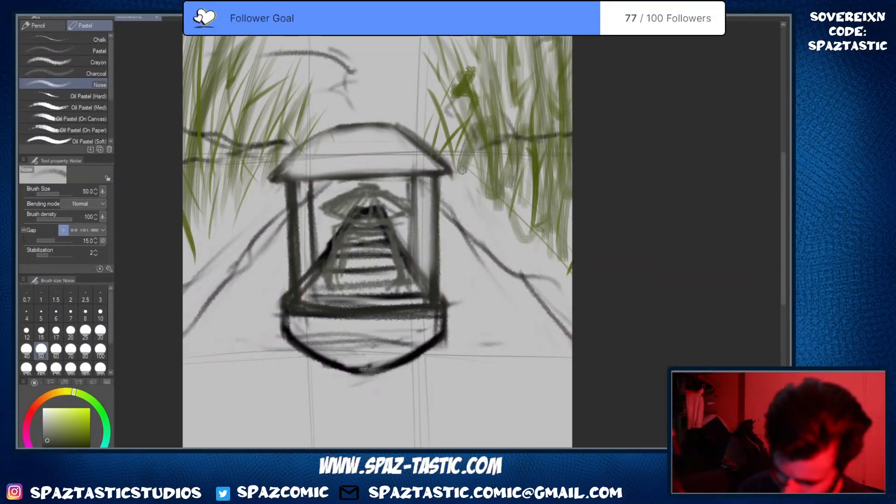
pyautogui.moveTo(349, 236)
pyautogui.mouseDown()
pyautogui.moveTo(345, 282)
pyautogui.moveTo(372, 242)
pyautogui.moveTo(380, 293)
pyautogui.moveTo(399, 256)
pyautogui.moveTo(359, 197)
pyautogui.moveTo(367, 218)
pyautogui.moveTo(383, 199)
pyautogui.moveTo(368, 179)
pyautogui.moveTo(367, 190)
pyautogui.moveTo(335, 200)
pyautogui.moveTo(351, 181)
pyautogui.moveTo(411, 207)
pyautogui.mouseUp()
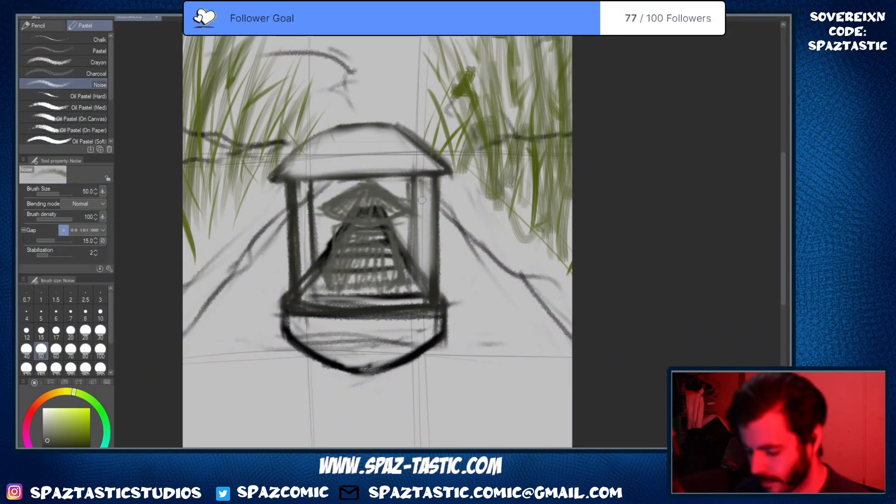
pyautogui.press(']')
pyautogui.press(']')
pyautogui.press(']')
pyautogui.press(']')
pyautogui.press(']')
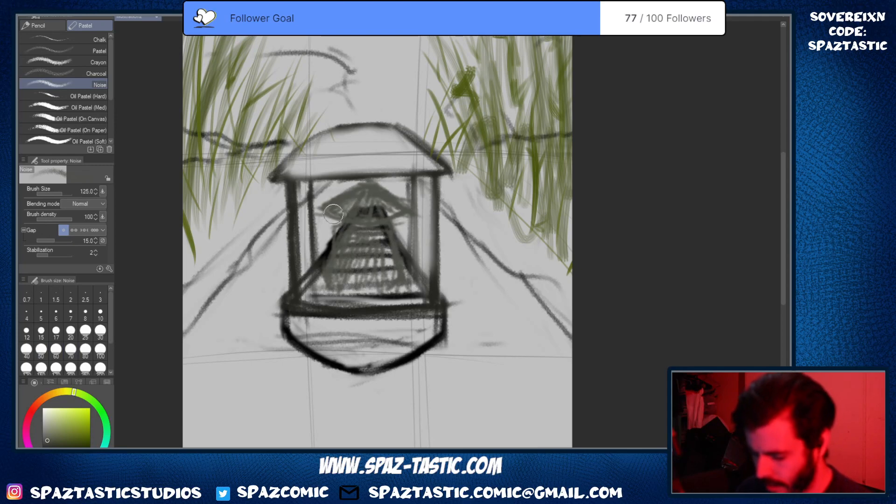
pyautogui.moveTo(334, 214)
pyautogui.mouseDown()
pyautogui.moveTo(369, 192)
pyautogui.moveTo(374, 215)
pyautogui.moveTo(396, 208)
pyautogui.moveTo(421, 187)
pyautogui.moveTo(380, 200)
pyautogui.moveTo(390, 204)
pyautogui.moveTo(367, 184)
pyautogui.moveTo(333, 204)
pyautogui.moveTo(371, 208)
pyautogui.mouseUp()
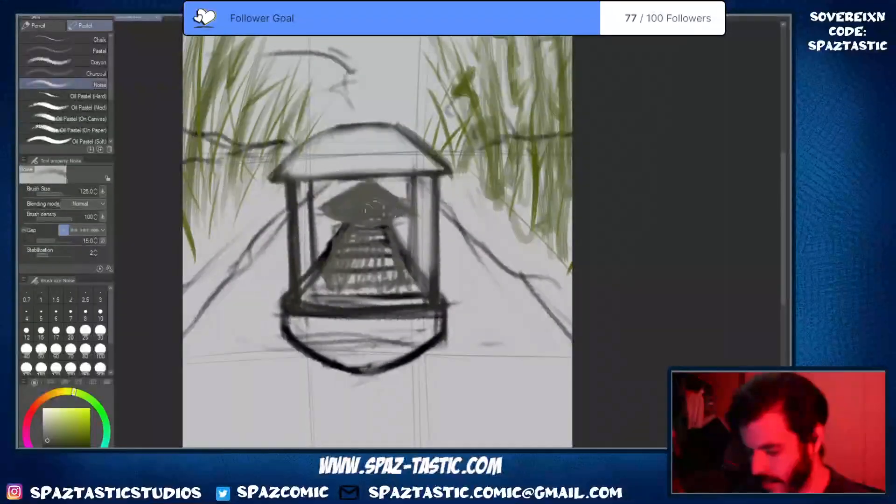
# Erase the hat's right and left slopes into a rounded dome, and fill the figure's body in solid
pyautogui.press('e')
pyautogui.moveTo(358, 178)
pyautogui.mouseDown()
pyautogui.moveTo(383, 175)
pyautogui.moveTo(413, 200)
pyautogui.mouseUp()
pyautogui.press('p')
pyautogui.press('e')
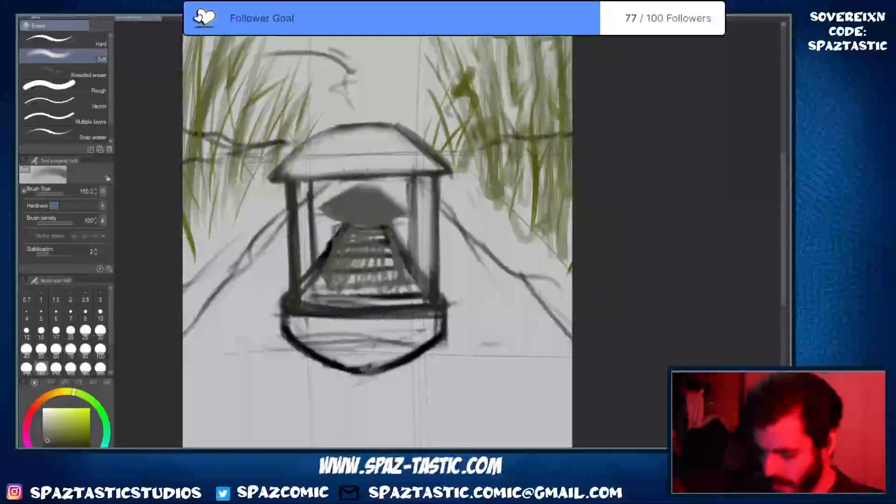
pyautogui.moveTo(348, 180); pyautogui.dragTo(312, 205)
pyautogui.press('p')
pyautogui.moveTo(371, 187)
pyautogui.mouseDown()
pyautogui.moveTo(417, 222)
pyautogui.moveTo(351, 198)
pyautogui.moveTo(364, 233)
pyautogui.moveTo(345, 237)
pyautogui.moveTo(341, 286)
pyautogui.moveTo(363, 249)
pyautogui.moveTo(381, 277)
pyautogui.moveTo(384, 240)
pyautogui.moveTo(391, 272)
pyautogui.moveTo(369, 231)
pyautogui.moveTo(375, 287)
pyautogui.moveTo(344, 284)
pyautogui.moveTo(357, 279)
pyautogui.moveTo(360, 217)
pyautogui.moveTo(336, 250)
pyautogui.moveTo(337, 276)
pyautogui.moveTo(349, 234)
pyautogui.moveTo(355, 246)
pyautogui.moveTo(378, 229)
pyautogui.moveTo(395, 256)
pyautogui.moveTo(394, 269)
pyautogui.moveTo(367, 285)
pyautogui.moveTo(359, 261)
pyautogui.mouseUp()
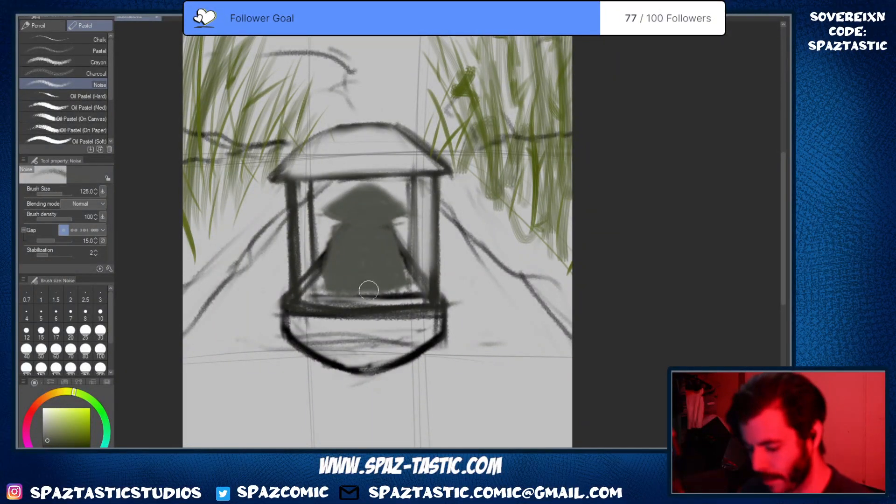
# Trim the left and right tips of the hat's brim with the soft eraser
pyautogui.press('e')
pyautogui.moveTo(321, 216); pyautogui.dragTo(321, 229)
pyautogui.press('p')
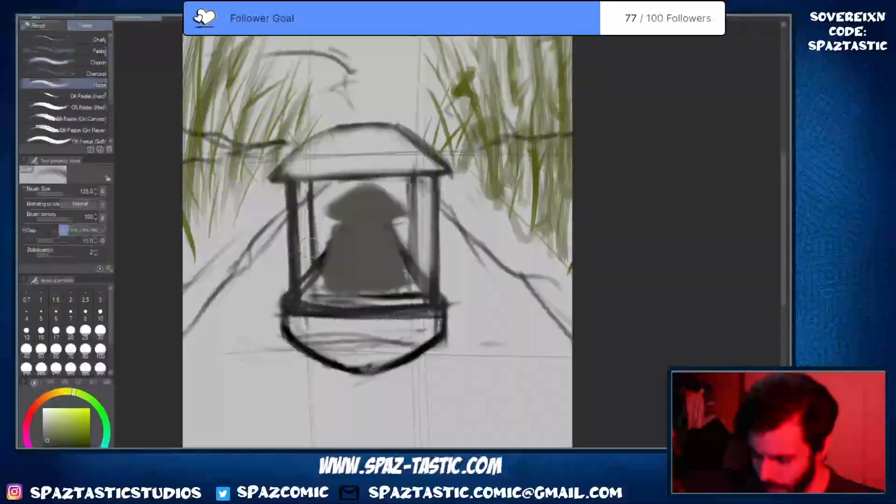
pyautogui.press('e')
pyautogui.moveTo(414, 204); pyautogui.dragTo(417, 220)
pyautogui.press('p')
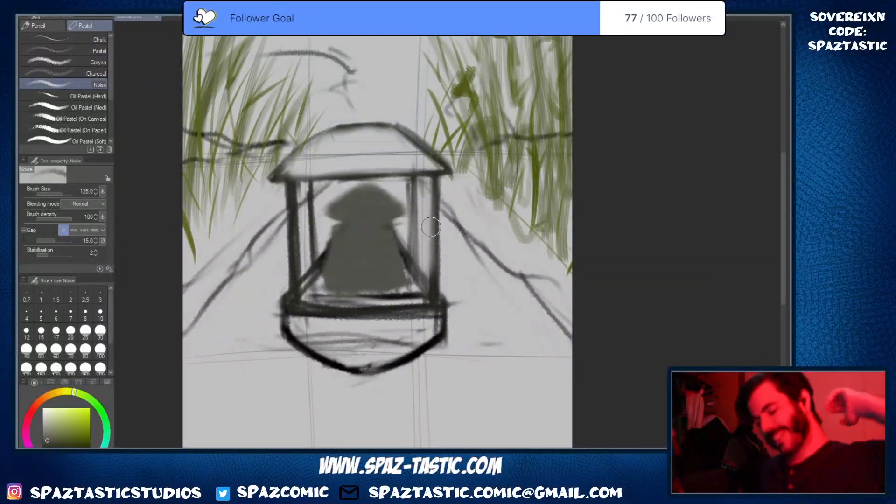
# Soften the lower corners of the figure's body with the soft eraser
pyautogui.press('e')
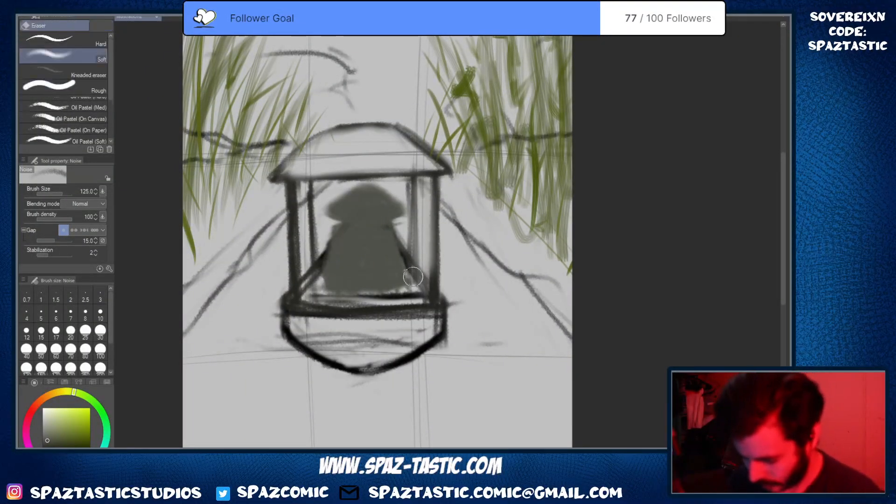
pyautogui.press('p')
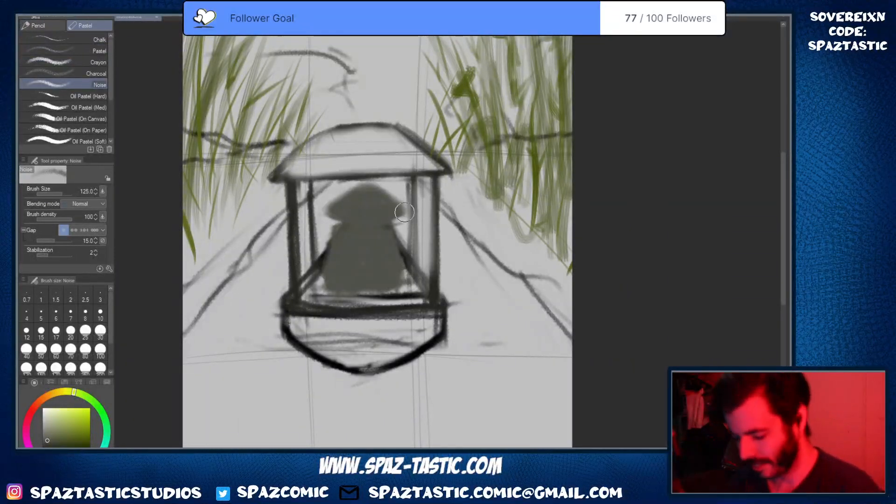
pyautogui.press('e')
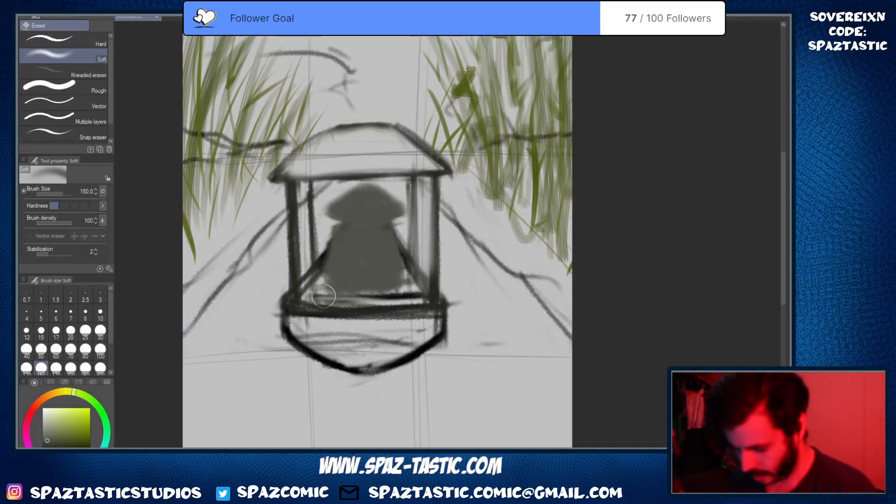
pyautogui.moveTo(400, 275); pyautogui.dragTo(412, 286)
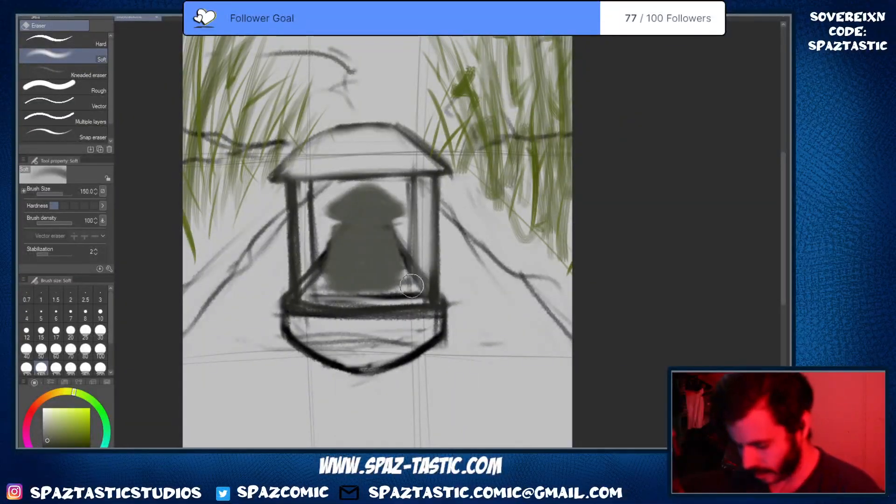
pyautogui.press('p')
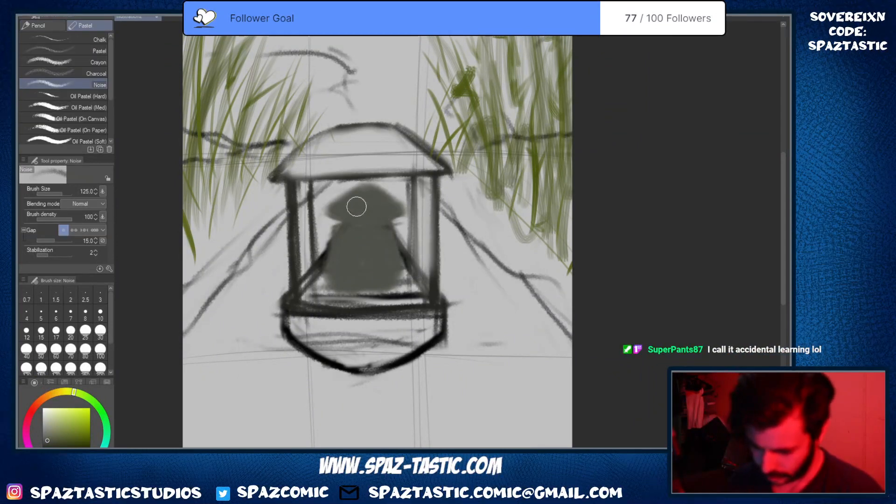
# Repaint the hat and its right brim evenly, and reduce the Noise brush to size 50
pyautogui.moveTo(356, 206)
pyautogui.mouseDown()
pyautogui.moveTo(330, 210)
pyautogui.moveTo(392, 201)
pyautogui.mouseUp()
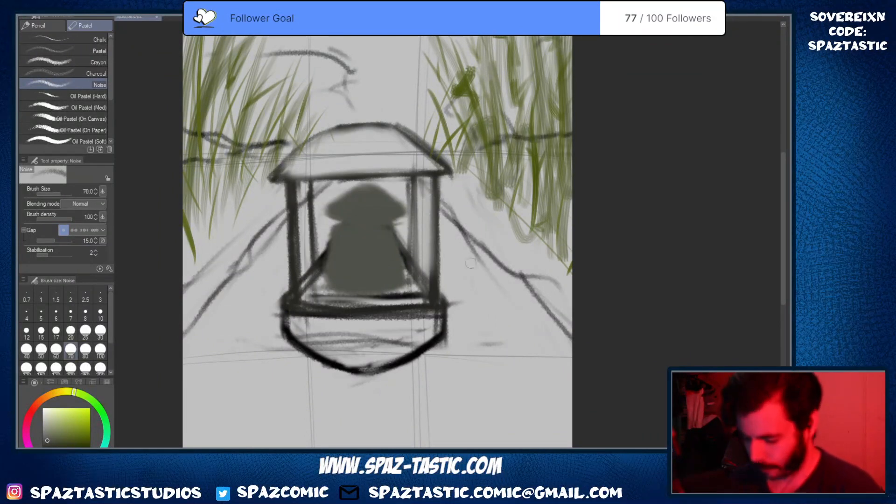
pyautogui.click(41, 349)
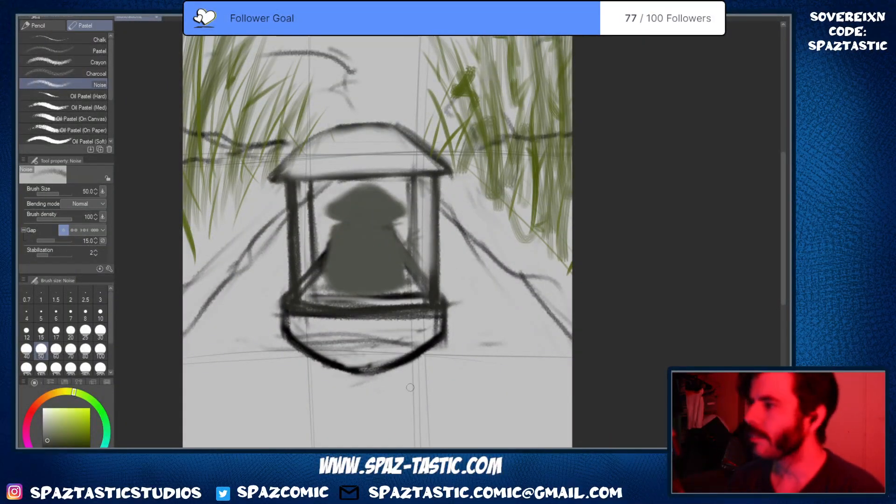
pyautogui.moveTo(441, 268); pyautogui.dragTo(487, 347)
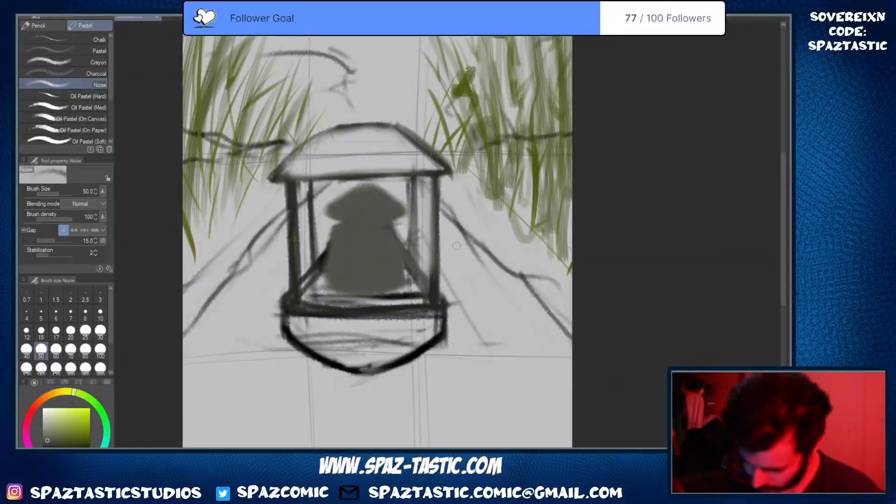
pyautogui.moveTo(422, 228); pyautogui.dragTo(467, 310)
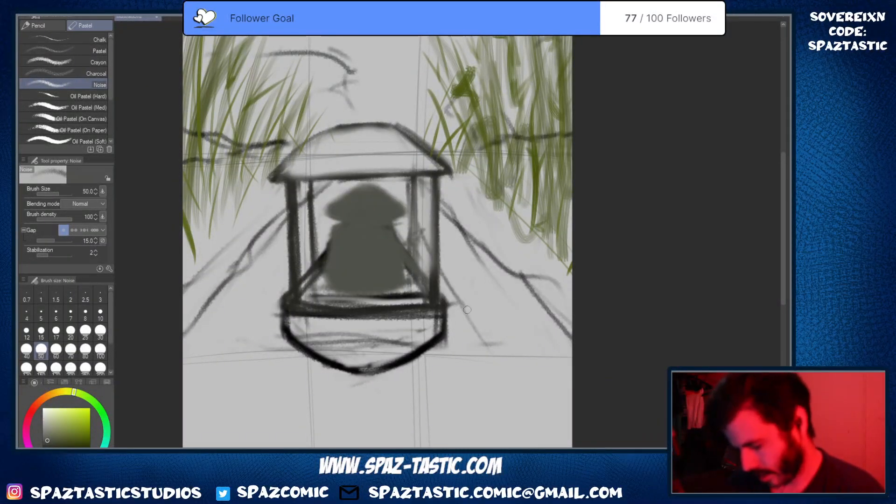
pyautogui.moveTo(434, 255); pyautogui.dragTo(500, 374)
pyautogui.hotkey('ctrl', 'z')
pyautogui.hotkey('ctrl', 'z')
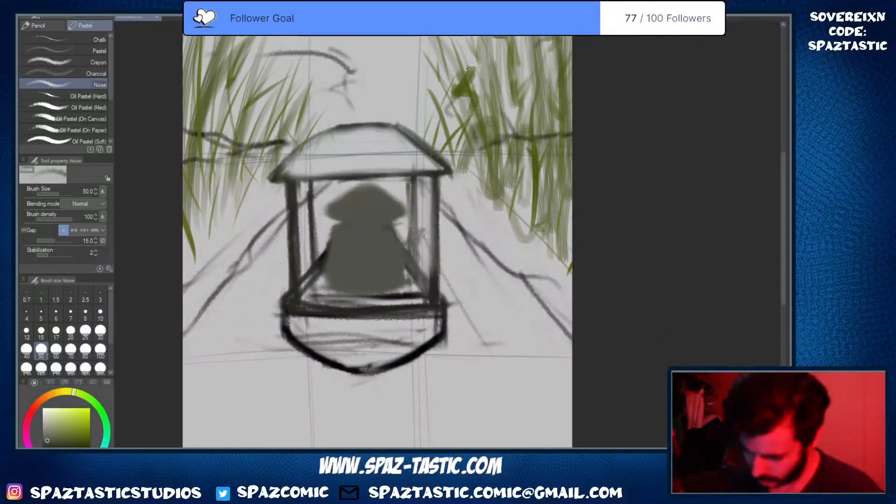
# Sketch a long pole slanting from the figure's right side down past the hull, and fill its shaft solid
pyautogui.moveTo(424, 231); pyautogui.dragTo(515, 370)
pyautogui.moveTo(419, 232); pyautogui.dragTo(510, 378)
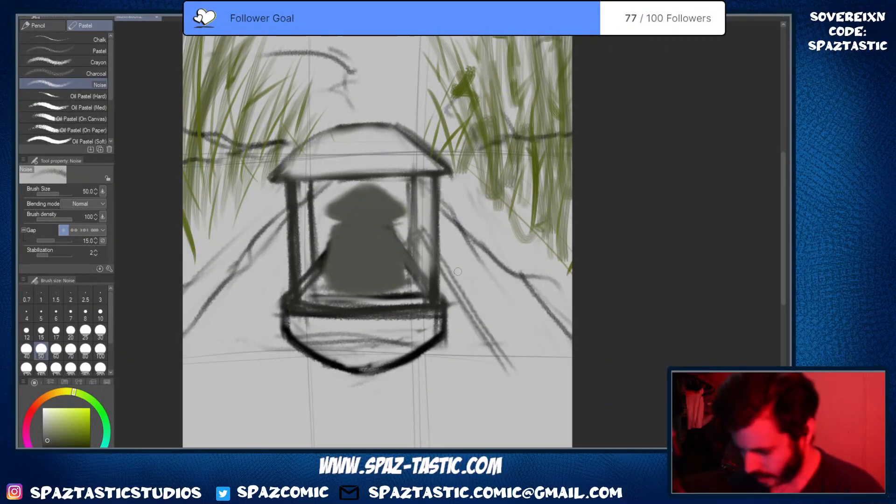
pyautogui.moveTo(422, 229); pyautogui.dragTo(453, 286)
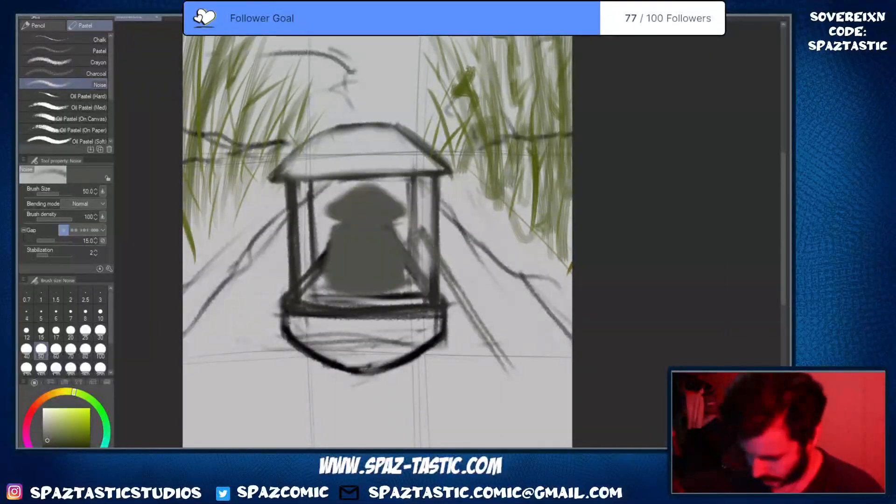
pyautogui.moveTo(427, 237); pyautogui.dragTo(476, 325)
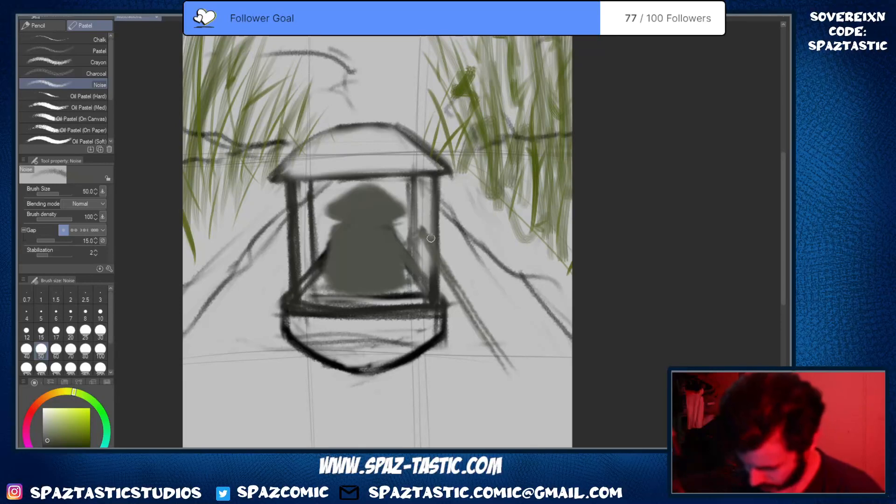
pyautogui.moveTo(427, 236); pyautogui.dragTo(518, 369)
pyautogui.moveTo(449, 275)
pyautogui.mouseDown()
pyautogui.moveTo(524, 390)
pyautogui.moveTo(508, 370)
pyautogui.mouseUp()
pyautogui.moveTo(451, 277); pyautogui.dragTo(504, 363)
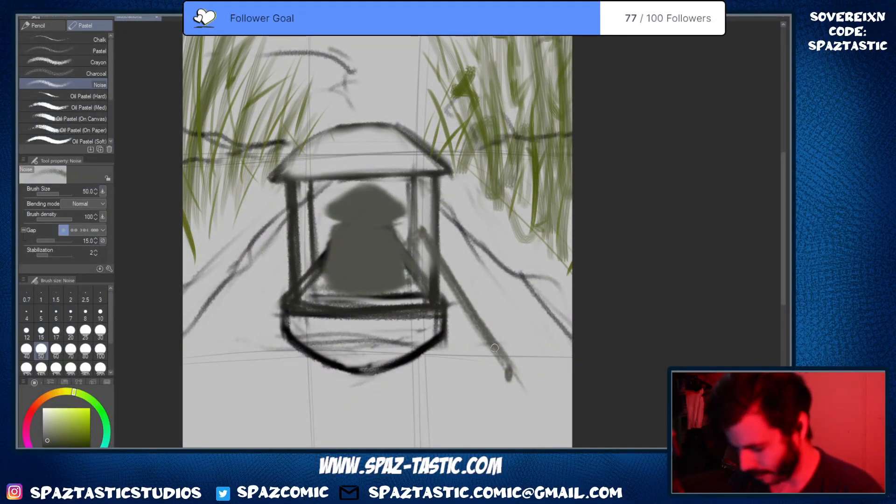
# Extend the pole farther down into the water and trim its lower tip with the soft eraser
pyautogui.moveTo(484, 332); pyautogui.dragTo(516, 382)
pyautogui.press('e')
pyautogui.press('p')
pyautogui.moveTo(497, 351); pyautogui.dragTo(545, 419)
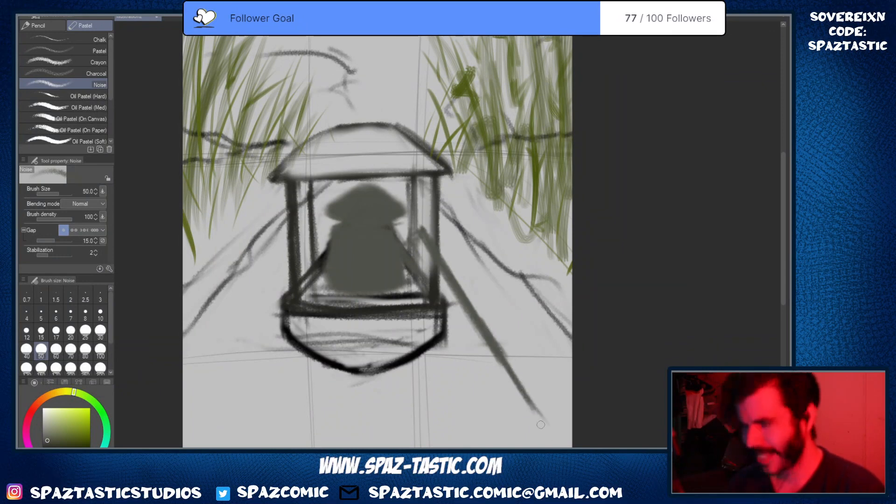
pyautogui.press('e')
pyautogui.moveTo(541, 413); pyautogui.dragTo(527, 430)
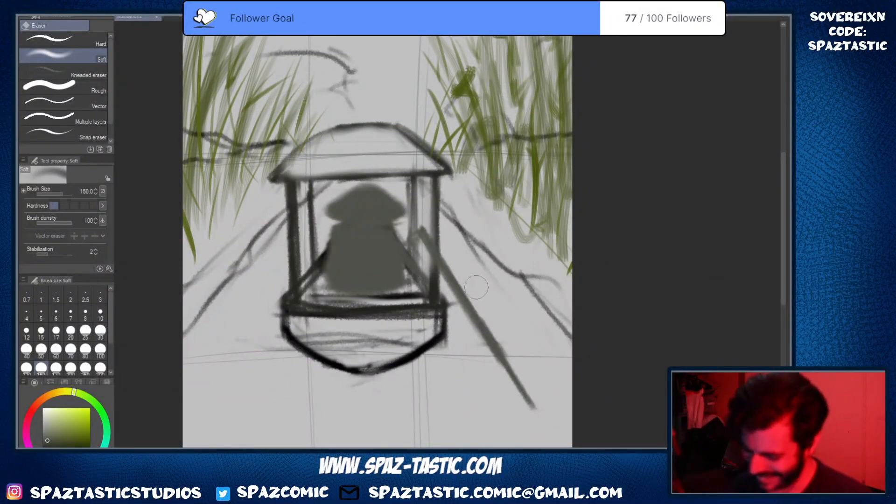
# Thin the pole's shaft by erasing along its upper right edge with the soft eraser
pyautogui.moveTo(477, 287); pyautogui.dragTo(534, 382)
pyautogui.moveTo(480, 298); pyautogui.dragTo(506, 352)
pyautogui.press('p')
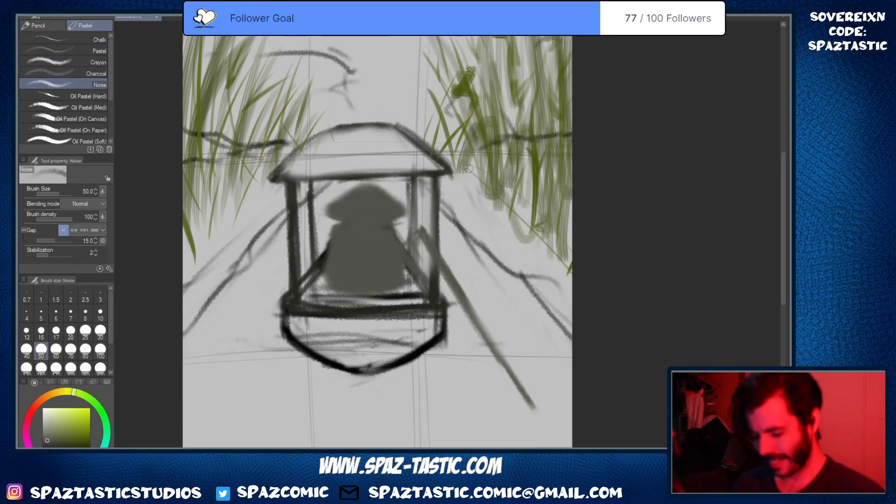
pyautogui.press('e')
pyautogui.moveTo(430, 214); pyautogui.dragTo(481, 299)
pyautogui.moveTo(454, 252); pyautogui.dragTo(545, 391)
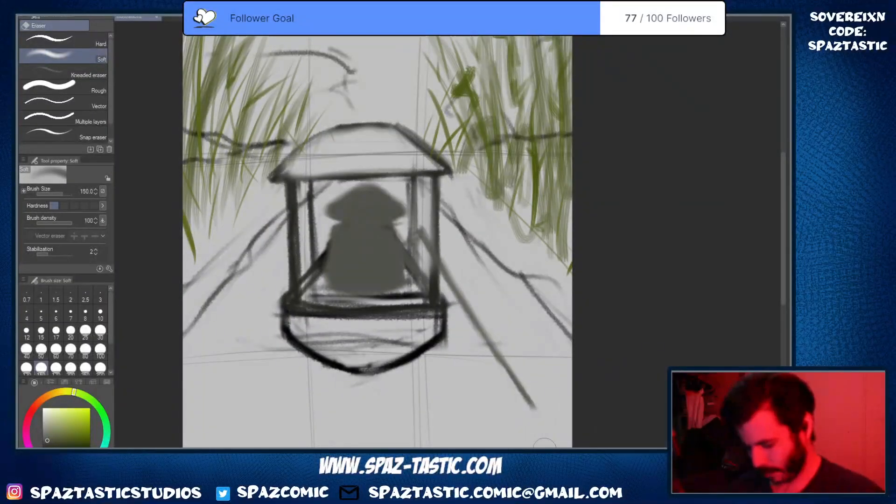
pyautogui.press('p')
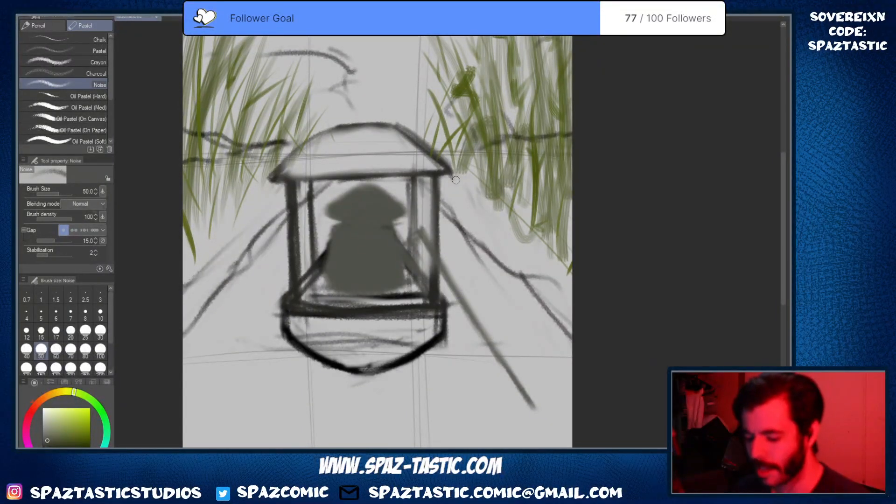
# Paint the figure's right arm and hand reaching to the pole with the Noise brush at size 50
pyautogui.press('[')
pyautogui.press('[')
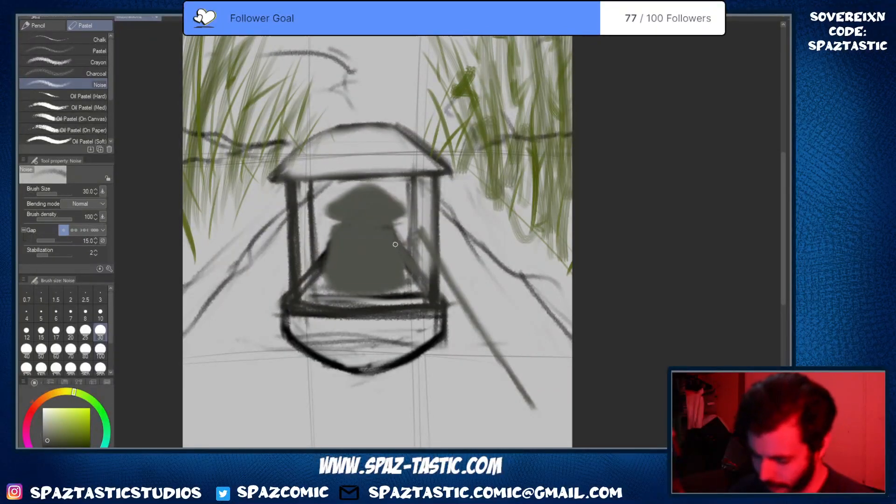
pyautogui.press(']')
pyautogui.press(']')
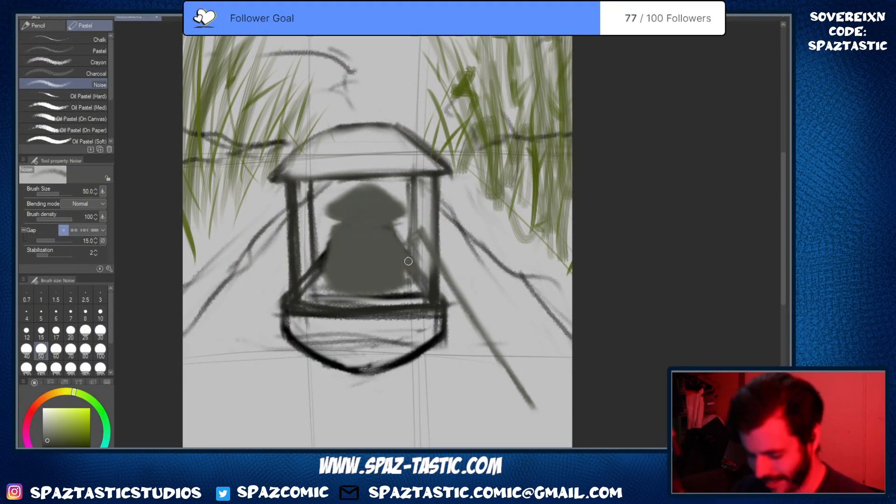
pyautogui.moveTo(408, 262)
pyautogui.mouseDown()
pyautogui.moveTo(420, 275)
pyautogui.moveTo(439, 250)
pyautogui.mouseUp()
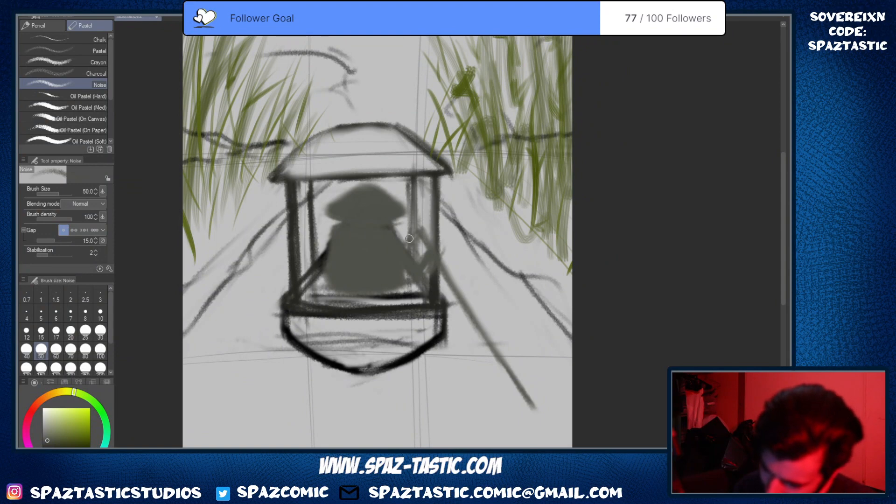
pyautogui.moveTo(412, 233)
pyautogui.mouseDown()
pyautogui.moveTo(425, 220)
pyautogui.moveTo(416, 242)
pyautogui.moveTo(406, 237)
pyautogui.mouseUp()
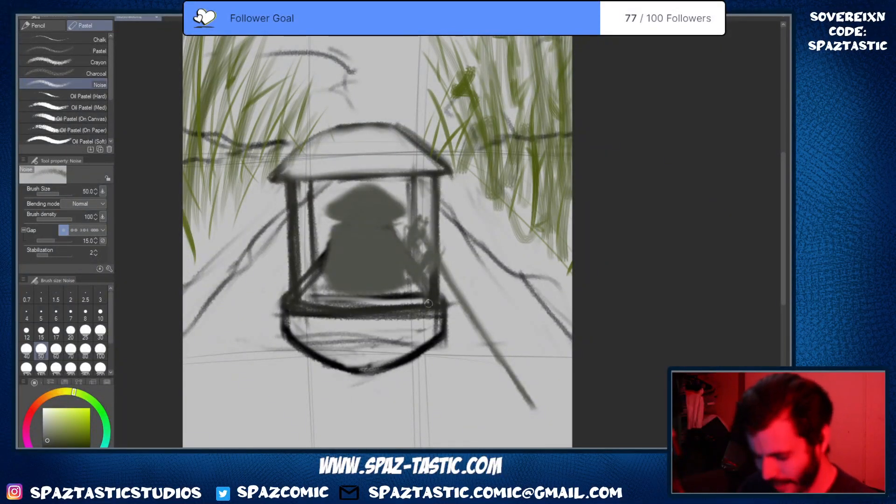
# Review the whole composition with the figure and pole from different zoom levels
pyautogui.scroll(-2, 426, 309)
pyautogui.scroll(2, 450, 265)
pyautogui.press('space')
pyautogui.moveTo(607, 304); pyautogui.dragTo(640, 302)
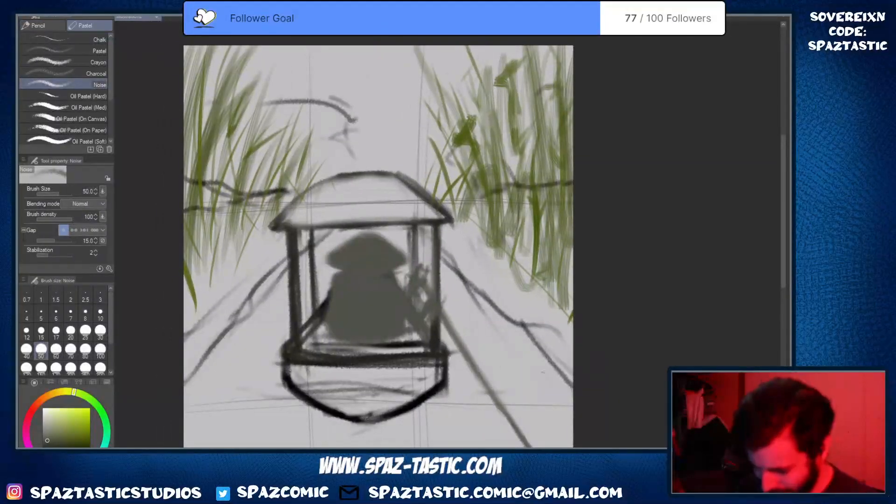
pyautogui.press('space')
pyautogui.moveTo(543, 373); pyautogui.dragTo(555, 312)
pyautogui.scroll(-1, 484, 293)
pyautogui.press('space')
pyautogui.moveTo(467, 339); pyautogui.dragTo(482, 333)
pyautogui.press('space')
pyautogui.moveTo(443, 306); pyautogui.dragTo(451, 356)
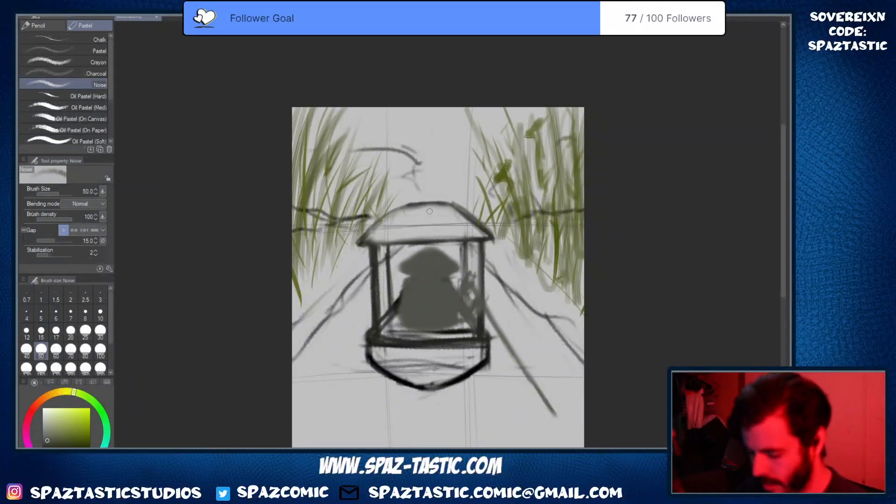
# Trim the lower right and left sides of the figure's body with the soft eraser
pyautogui.scroll(2, 427, 316)
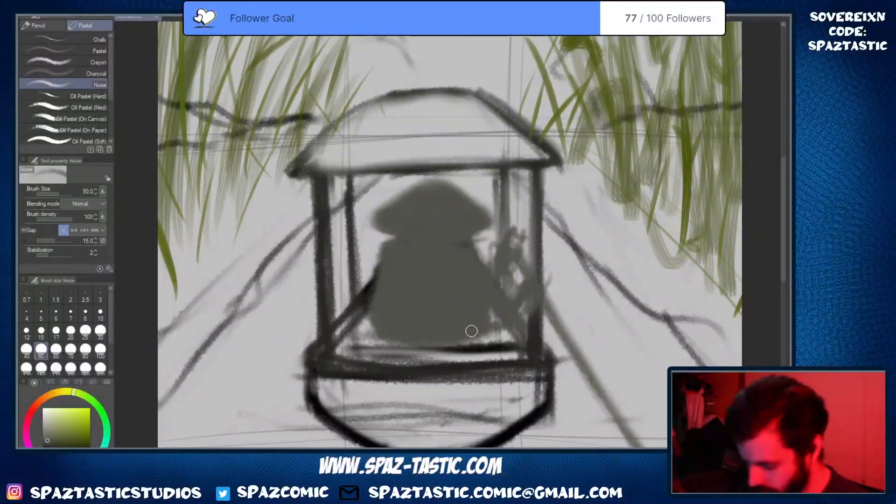
pyautogui.press('e')
pyautogui.moveTo(495, 328); pyautogui.dragTo(494, 360)
pyautogui.press('p')
pyautogui.press('e')
pyautogui.moveTo(380, 270)
pyautogui.mouseDown()
pyautogui.moveTo(370, 320)
pyautogui.moveTo(390, 366)
pyautogui.mouseUp()
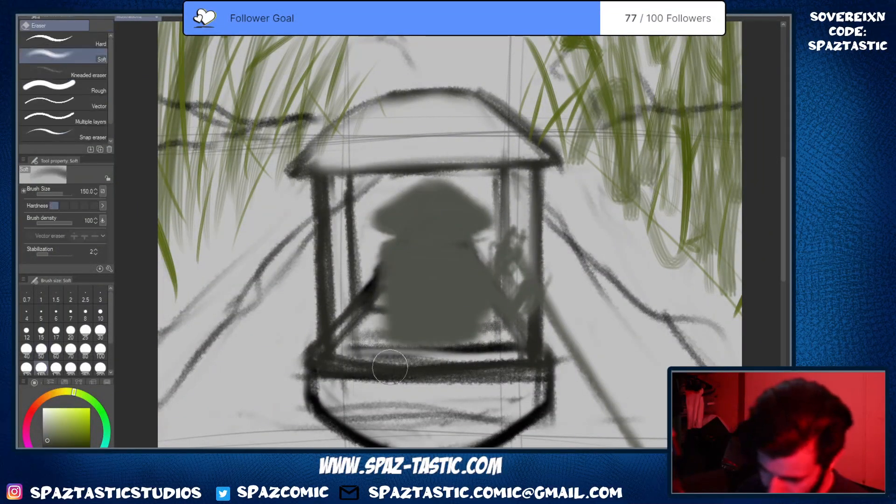
pyautogui.press('p')
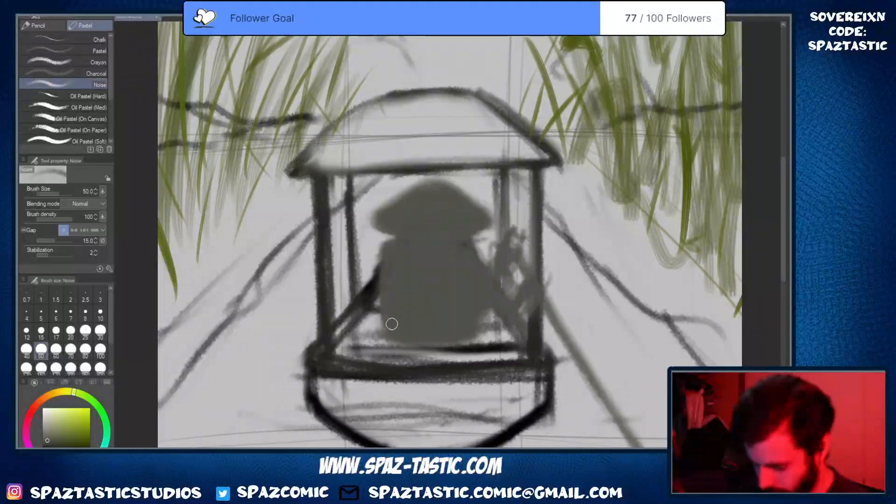
# Erase the figure's left shoulder into a steeper slope, and round off the body's lower right edge with paint
pyautogui.press('e')
pyautogui.moveTo(391, 244); pyautogui.dragTo(334, 364)
pyautogui.press('p')
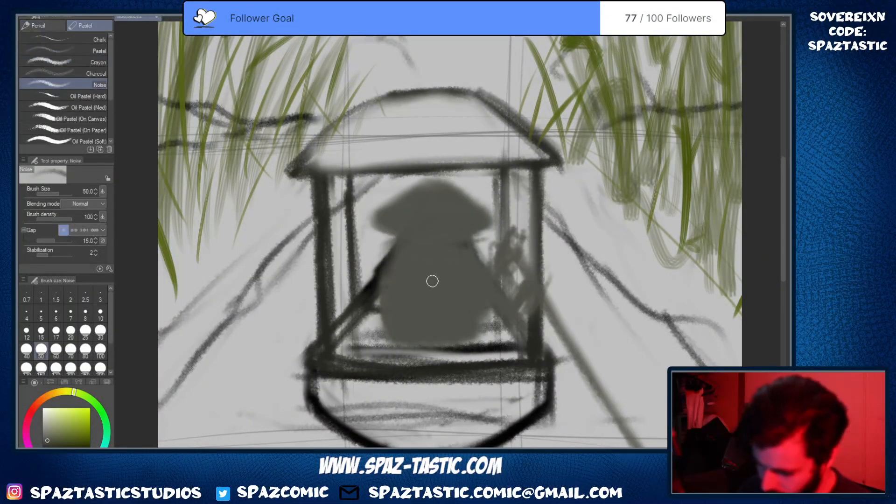
pyautogui.press('e')
pyautogui.moveTo(395, 252); pyautogui.dragTo(368, 301)
pyautogui.press('p')
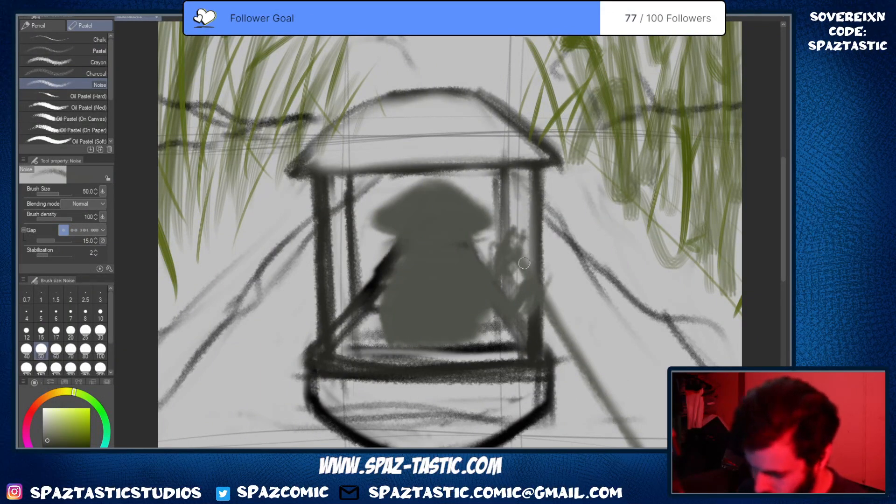
pyautogui.moveTo(469, 334); pyautogui.dragTo(485, 317)
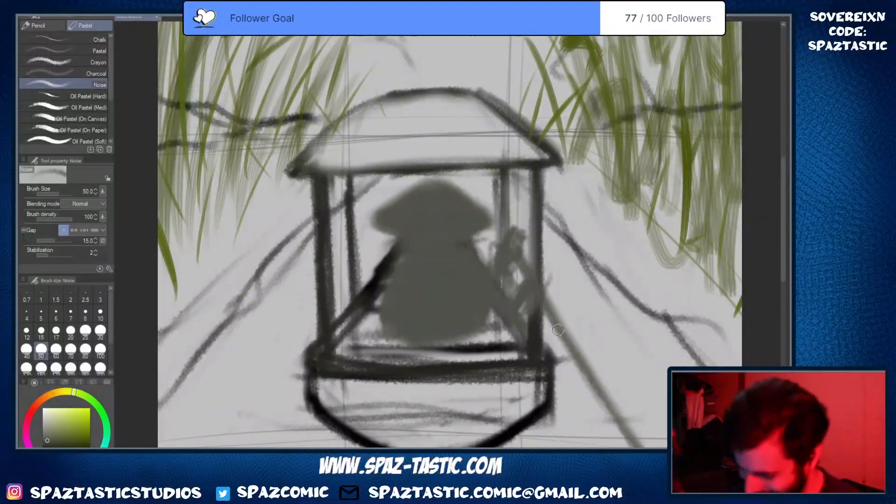
# Darken the boat roof's eave line and top edge with the Noise brush
pyautogui.scroll(-3, 615, 281)
pyautogui.press('space')
pyautogui.moveTo(645, 343); pyautogui.dragTo(609, 281)
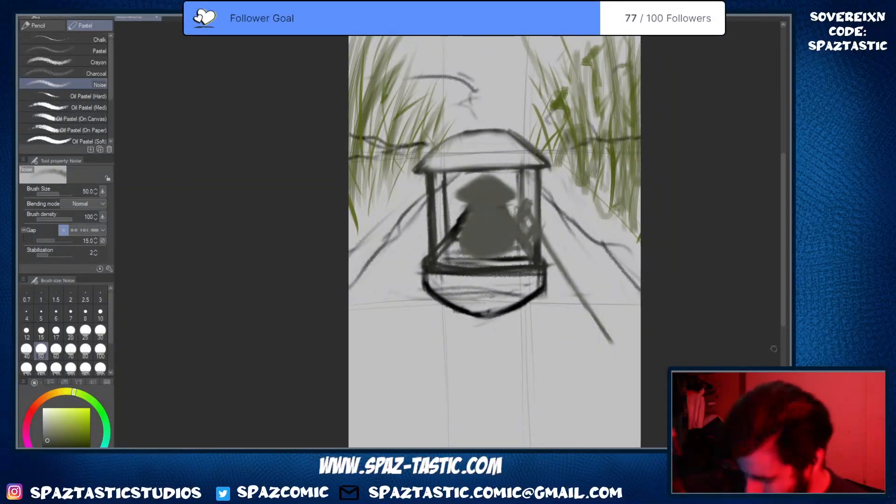
pyautogui.scroll(1, 607, 257)
pyautogui.press('space')
pyautogui.moveTo(593, 277); pyautogui.dragTo(589, 327)
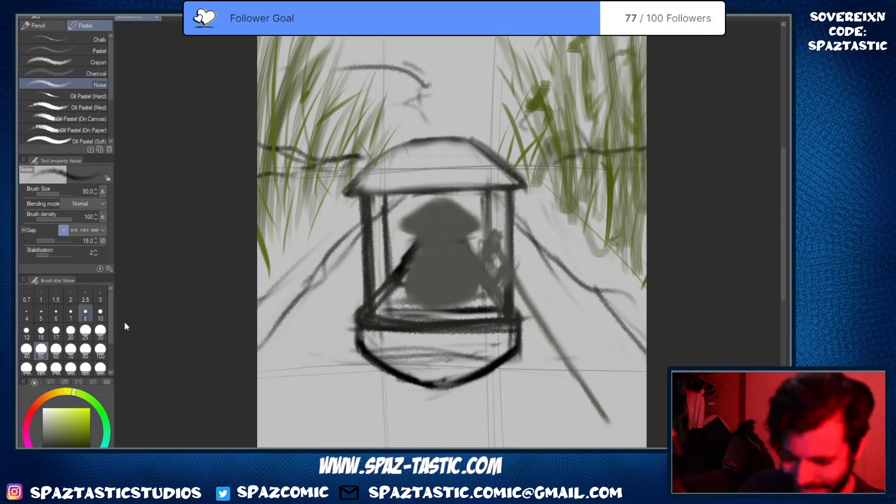
pyautogui.moveTo(552, 258); pyautogui.dragTo(547, 295)
pyautogui.hotkey('ctrl', 'z')
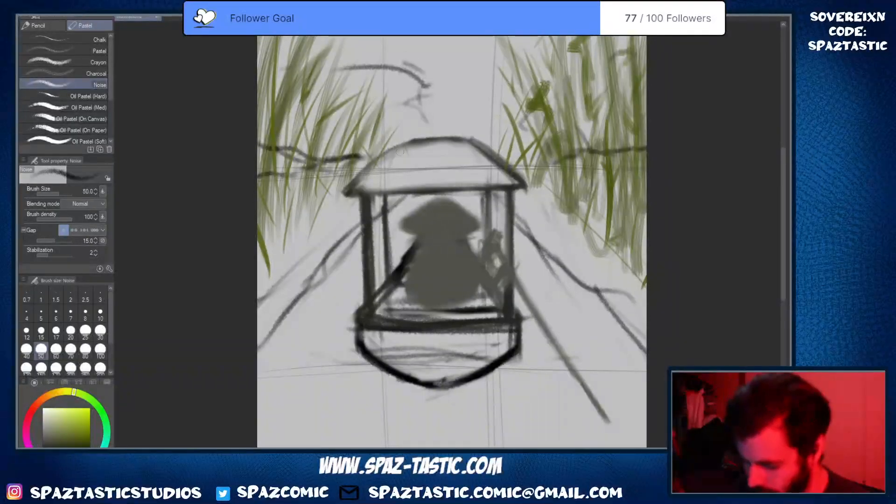
pyautogui.moveTo(347, 191)
pyautogui.mouseDown()
pyautogui.moveTo(506, 183)
pyautogui.moveTo(365, 189)
pyautogui.mouseUp()
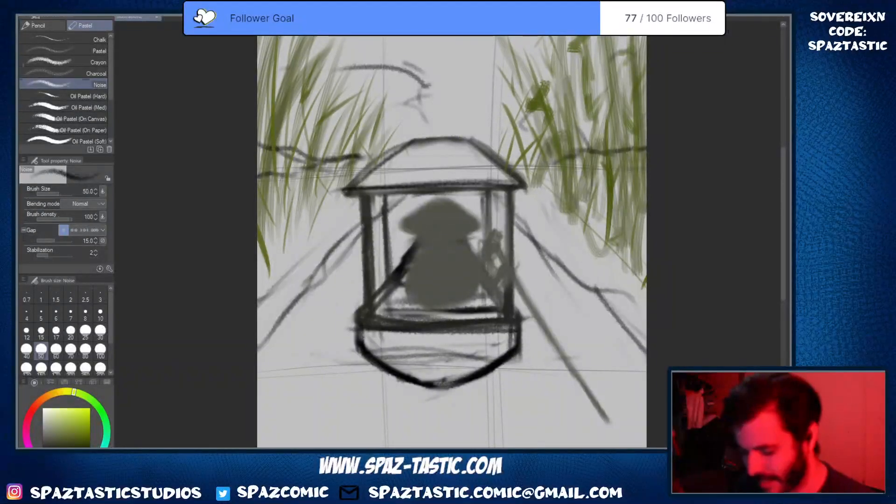
pyautogui.moveTo(415, 142)
pyautogui.mouseDown()
pyautogui.moveTo(394, 194)
pyautogui.moveTo(418, 141)
pyautogui.moveTo(470, 137)
pyautogui.mouseUp()
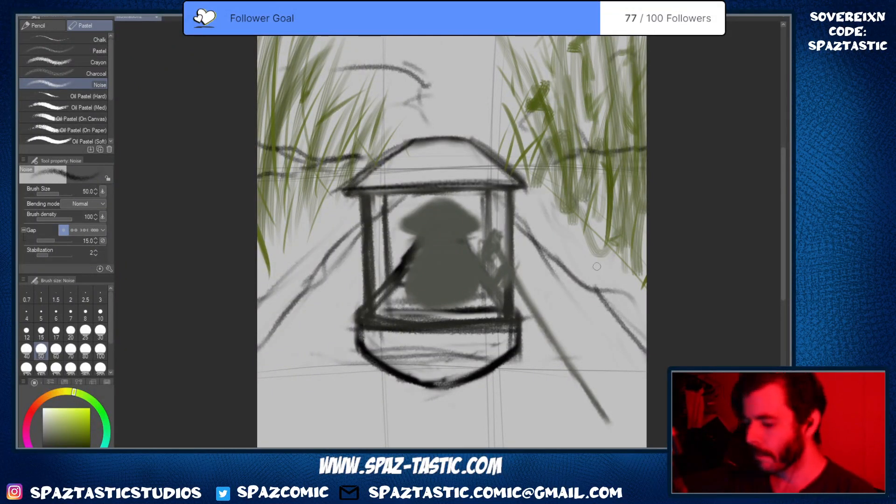
# Reduce the Noise brush to size 20 and draw thin diagonal hull lines on both sides of the figure's body
pyautogui.scroll(-2, 603, 267)
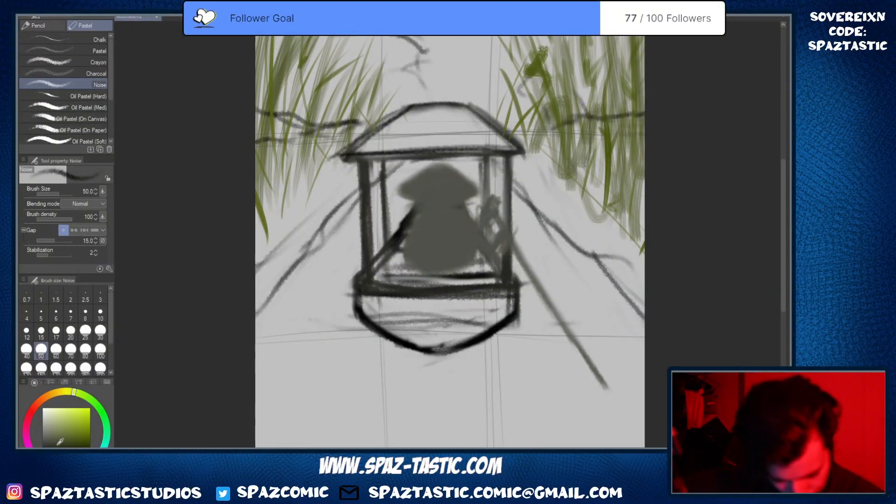
pyautogui.click(86, 331)
pyautogui.press('[')
pyautogui.press('space')
pyautogui.moveTo(573, 173)
pyautogui.mouseDown()
pyautogui.moveTo(565, 247)
pyautogui.moveTo(564, 204)
pyautogui.mouseUp()
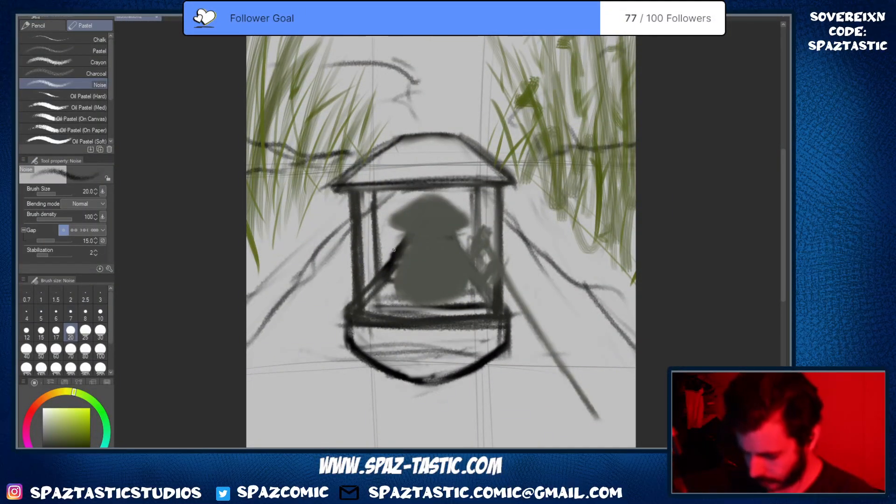
pyautogui.moveTo(406, 233); pyautogui.dragTo(379, 271)
pyautogui.moveTo(462, 229); pyautogui.dragTo(514, 314)
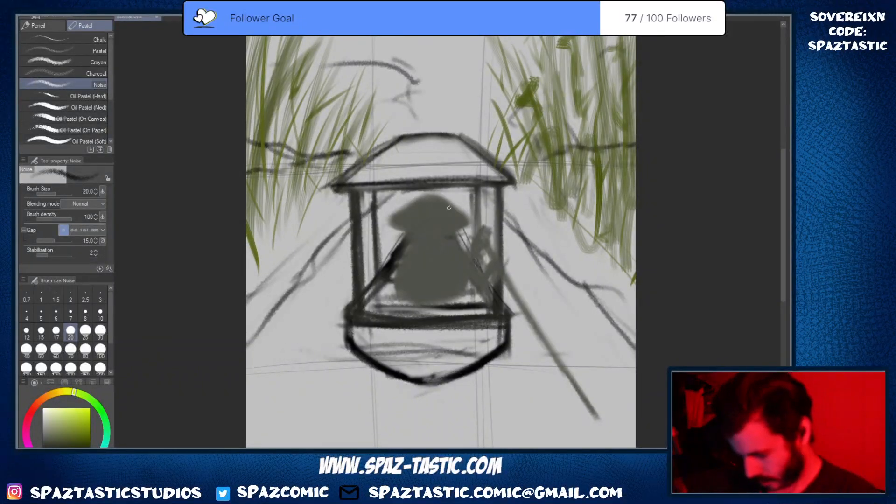
# Reinforce the right and left inner hull lines from under the hat's brim down to the deck's corners
pyautogui.moveTo(464, 228); pyautogui.dragTo(485, 273)
pyautogui.moveTo(462, 231); pyautogui.dragTo(514, 316)
pyautogui.moveTo(460, 235); pyautogui.dragTo(488, 282)
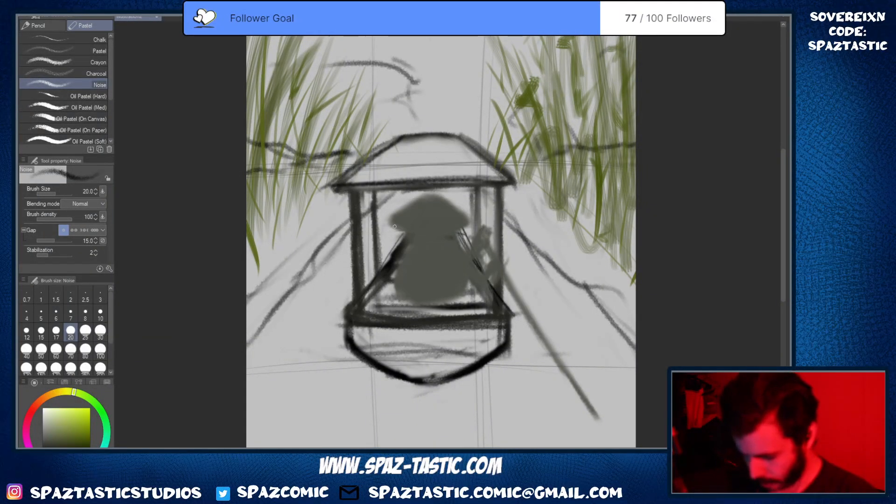
pyautogui.moveTo(401, 230); pyautogui.dragTo(375, 281)
pyautogui.moveTo(403, 232)
pyautogui.mouseDown()
pyautogui.moveTo(349, 311)
pyautogui.moveTo(358, 294)
pyautogui.moveTo(354, 319)
pyautogui.mouseUp()
pyautogui.moveTo(464, 229)
pyautogui.mouseDown()
pyautogui.moveTo(506, 301)
pyautogui.moveTo(498, 312)
pyautogui.mouseUp()
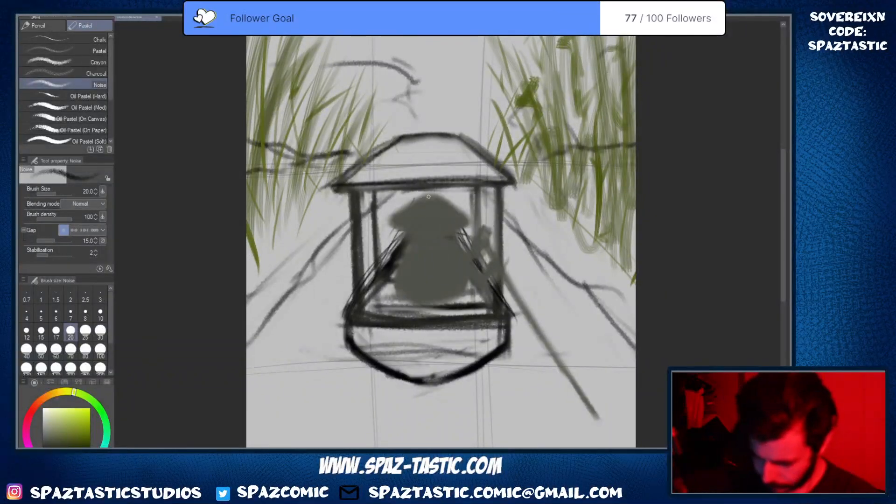
# Extend the inner hull lines up to a short far edge at the hat's top, and erase the old rough lines beside the body
pyautogui.moveTo(429, 196)
pyautogui.mouseDown()
pyautogui.moveTo(458, 209)
pyautogui.moveTo(382, 265)
pyautogui.moveTo(394, 285)
pyautogui.moveTo(383, 296)
pyautogui.mouseUp()
pyautogui.press('e')
pyautogui.press('p')
pyautogui.press('e')
pyautogui.moveTo(474, 263)
pyautogui.mouseDown()
pyautogui.moveTo(461, 244)
pyautogui.moveTo(479, 282)
pyautogui.mouseUp()
pyautogui.press('p')
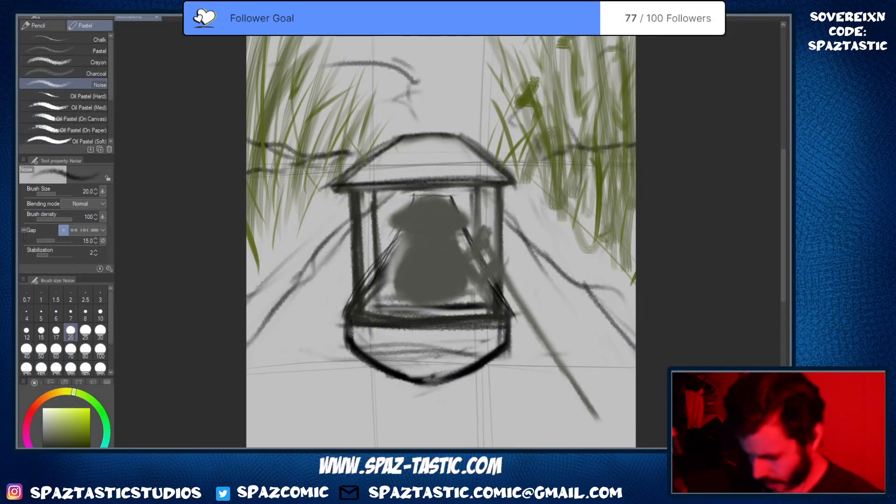
# Reinforce the inner hull's far edge and left line with the Noise brush, erasing the excess strokes beside the left post
pyautogui.moveTo(414, 196); pyautogui.dragTo(450, 195)
pyautogui.moveTo(400, 230)
pyautogui.mouseDown()
pyautogui.moveTo(413, 201)
pyautogui.moveTo(380, 269)
pyautogui.mouseUp()
pyautogui.moveTo(402, 230); pyautogui.dragTo(364, 302)
pyautogui.press('e')
pyautogui.moveTo(393, 270)
pyautogui.mouseDown()
pyautogui.moveTo(428, 190)
pyautogui.moveTo(357, 299)
pyautogui.mouseUp()
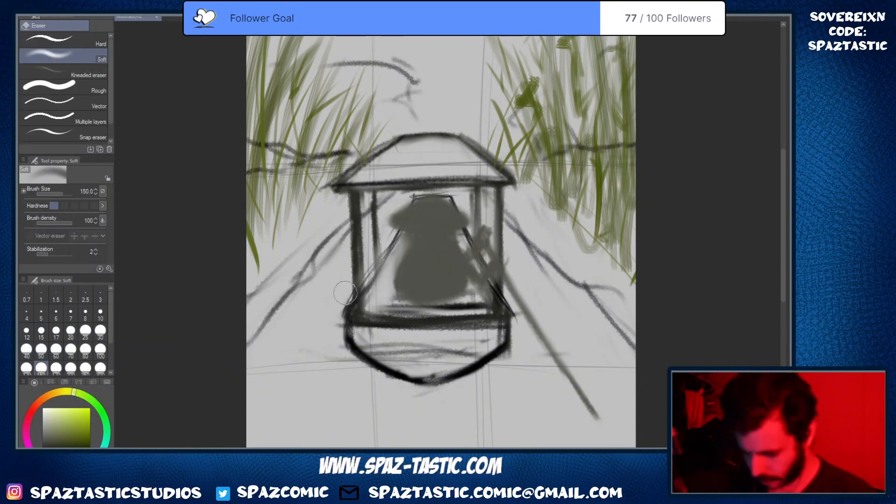
pyautogui.press('p')
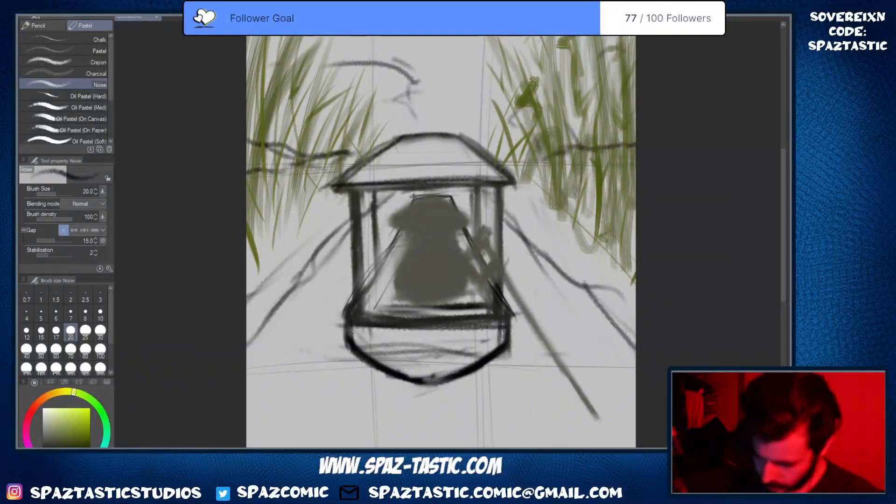
pyautogui.moveTo(402, 238); pyautogui.dragTo(368, 310)
pyautogui.scroll(-1, 520, 251)
pyautogui.scroll(1, 524, 255)
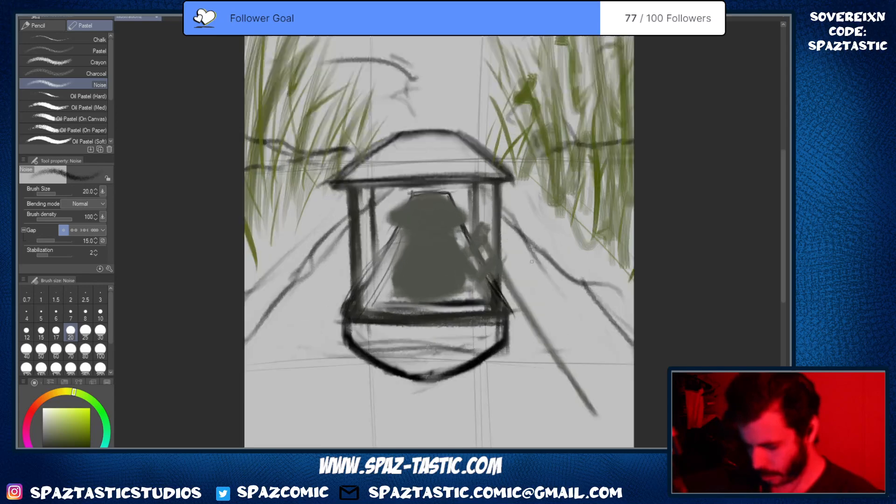
# Sketch a small rectangular lantern frame hanging under the roof between the left post and the figure's hat
pyautogui.scroll(1, 385, 196)
pyautogui.moveTo(369, 219)
pyautogui.mouseDown()
pyautogui.moveTo(391, 213)
pyautogui.moveTo(379, 242)
pyautogui.moveTo(372, 214)
pyautogui.moveTo(396, 203)
pyautogui.moveTo(376, 221)
pyautogui.moveTo(374, 248)
pyautogui.mouseUp()
pyautogui.hotkey('ctrl', 'z')
pyautogui.hotkey('ctrl', 'z')
pyautogui.hotkey('ctrl', 'z')
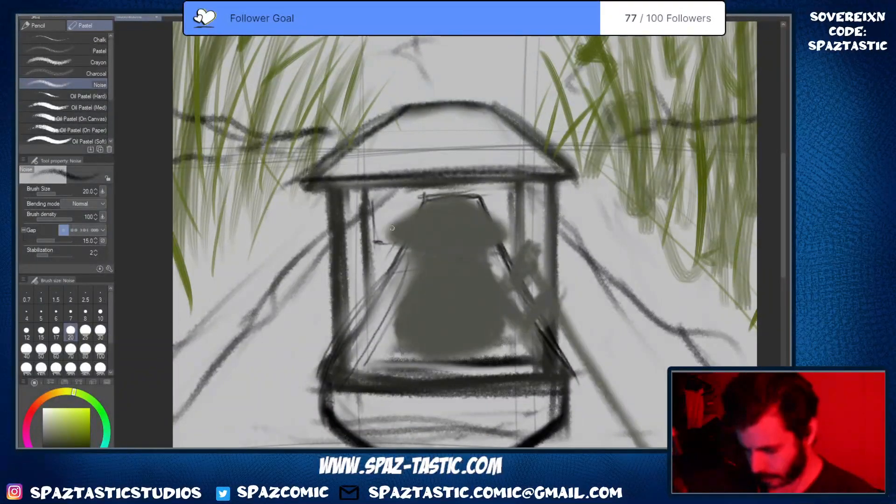
pyautogui.moveTo(368, 201)
pyautogui.mouseDown()
pyautogui.moveTo(470, 181)
pyautogui.moveTo(406, 207)
pyautogui.moveTo(405, 196)
pyautogui.moveTo(405, 251)
pyautogui.moveTo(383, 248)
pyautogui.moveTo(373, 212)
pyautogui.moveTo(419, 247)
pyautogui.moveTo(378, 197)
pyautogui.moveTo(445, 184)
pyautogui.moveTo(361, 180)
pyautogui.moveTo(370, 208)
pyautogui.moveTo(410, 195)
pyautogui.moveTo(405, 244)
pyautogui.moveTo(385, 192)
pyautogui.moveTo(452, 166)
pyautogui.moveTo(383, 190)
pyautogui.mouseUp()
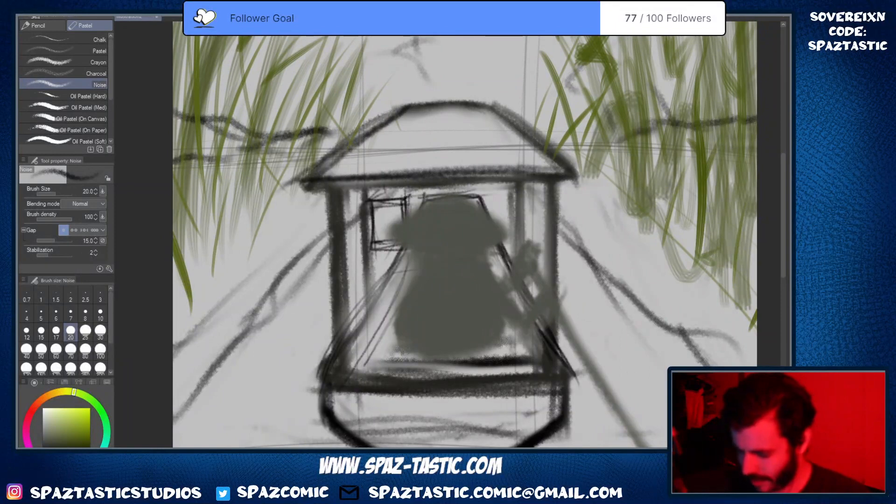
pyautogui.moveTo(409, 197)
pyautogui.mouseDown()
pyautogui.moveTo(371, 199)
pyautogui.moveTo(410, 193)
pyautogui.mouseUp()
pyautogui.moveTo(403, 194)
pyautogui.mouseDown()
pyautogui.moveTo(375, 197)
pyautogui.moveTo(393, 183)
pyautogui.moveTo(401, 247)
pyautogui.moveTo(404, 216)
pyautogui.moveTo(373, 251)
pyautogui.mouseUp()
# Refine the lantern with a cap, a handle ring and an inner panel, and darken its base and side edges
pyautogui.press('e')
pyautogui.press('p')
pyautogui.moveTo(379, 201)
pyautogui.mouseDown()
pyautogui.moveTo(379, 248)
pyautogui.moveTo(393, 241)
pyautogui.moveTo(404, 251)
pyautogui.moveTo(400, 222)
pyautogui.mouseUp()
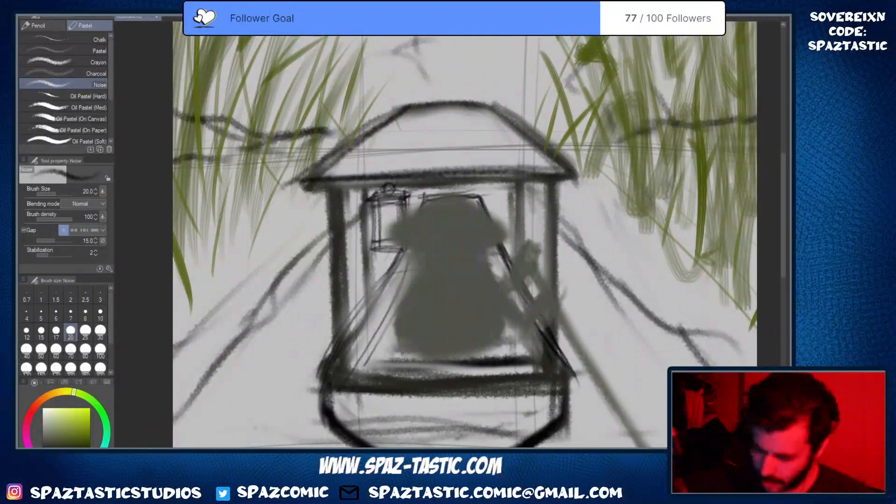
pyautogui.moveTo(373, 250); pyautogui.dragTo(405, 243)
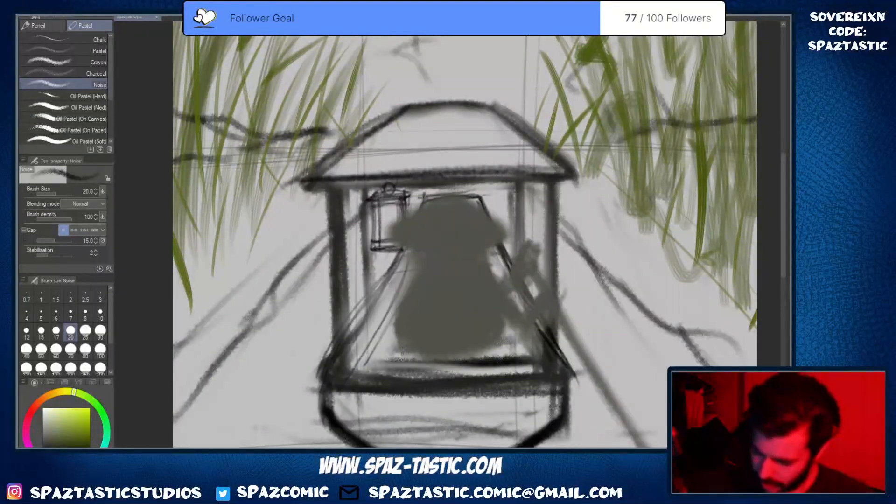
pyautogui.moveTo(372, 200); pyautogui.dragTo(379, 248)
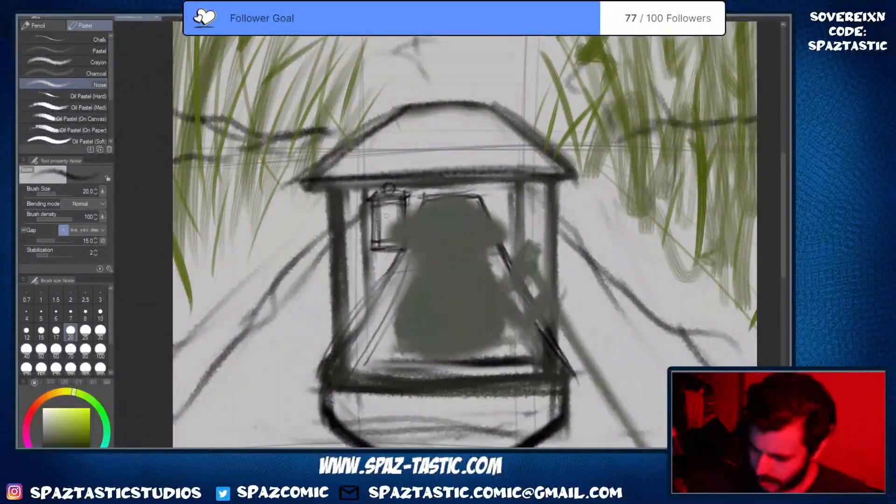
pyautogui.moveTo(397, 202)
pyautogui.mouseDown()
pyautogui.moveTo(397, 223)
pyautogui.moveTo(404, 199)
pyautogui.mouseUp()
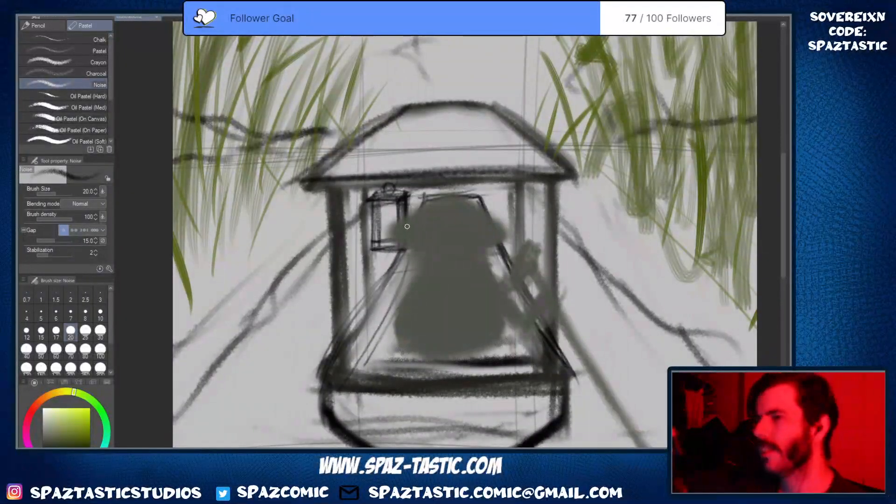
# Thicken the lantern's left upright, and erase and redraw its right upright beside the hat
pyautogui.moveTo(369, 201); pyautogui.dragTo(379, 249)
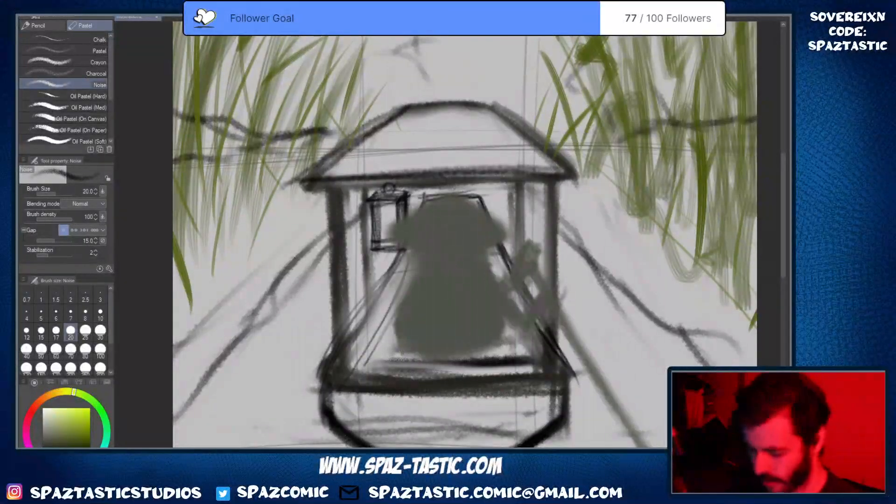
pyautogui.moveTo(401, 202); pyautogui.dragTo(397, 250)
pyautogui.press('e')
pyautogui.press('p')
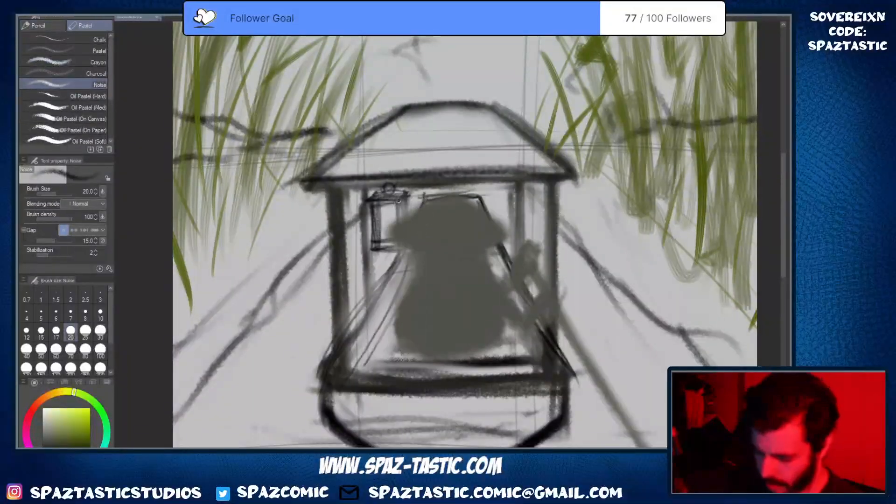
pyautogui.moveTo(399, 201)
pyautogui.mouseDown()
pyautogui.moveTo(400, 219)
pyautogui.moveTo(407, 213)
pyautogui.moveTo(376, 245)
pyautogui.moveTo(391, 239)
pyautogui.mouseUp()
pyautogui.scroll(-1, 433, 244)
pyautogui.moveTo(572, 294); pyautogui.dragTo(572, 236)
pyautogui.scroll(-1, 572, 235)
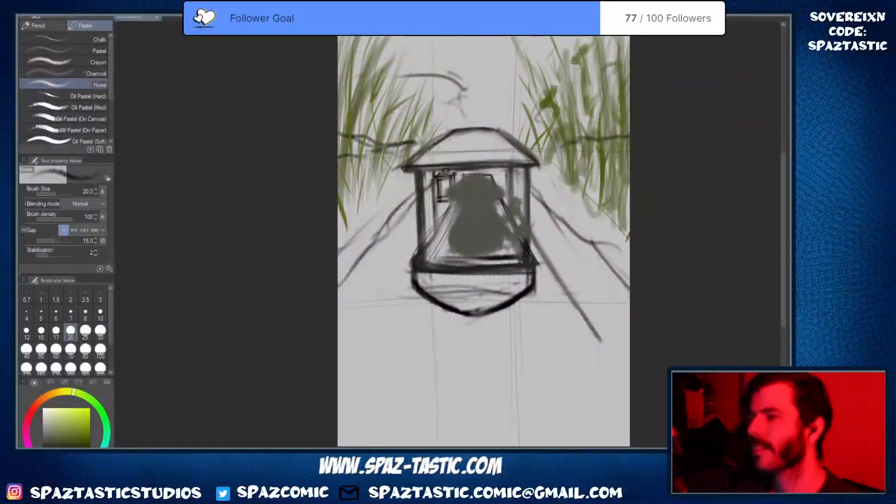
pyautogui.moveTo(553, 340); pyautogui.dragTo(549, 289)
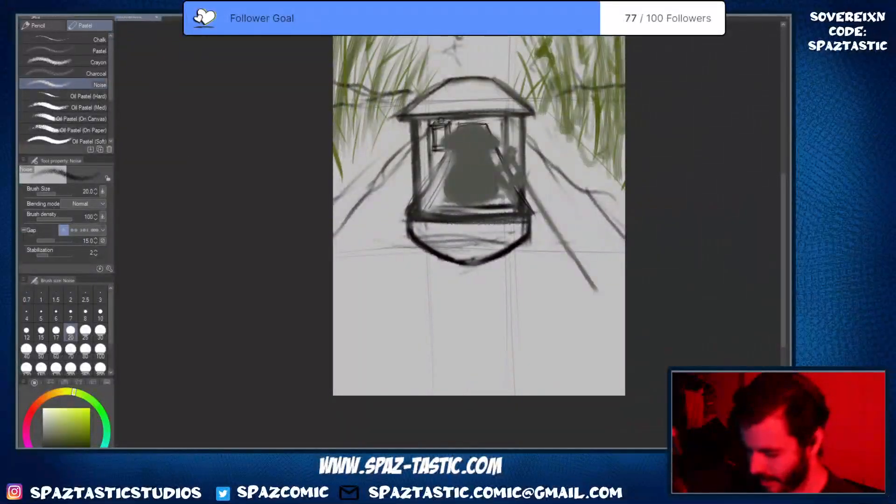
pyautogui.press('e')
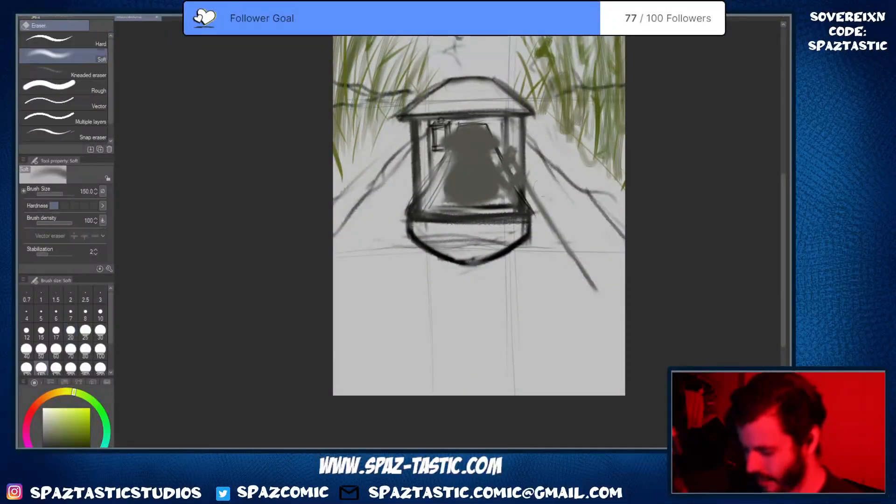
pyautogui.press('p')
pyautogui.moveTo(553, 214)
pyautogui.mouseDown()
pyautogui.moveTo(530, 263)
pyautogui.moveTo(525, 305)
pyautogui.moveTo(542, 288)
pyautogui.mouseUp()
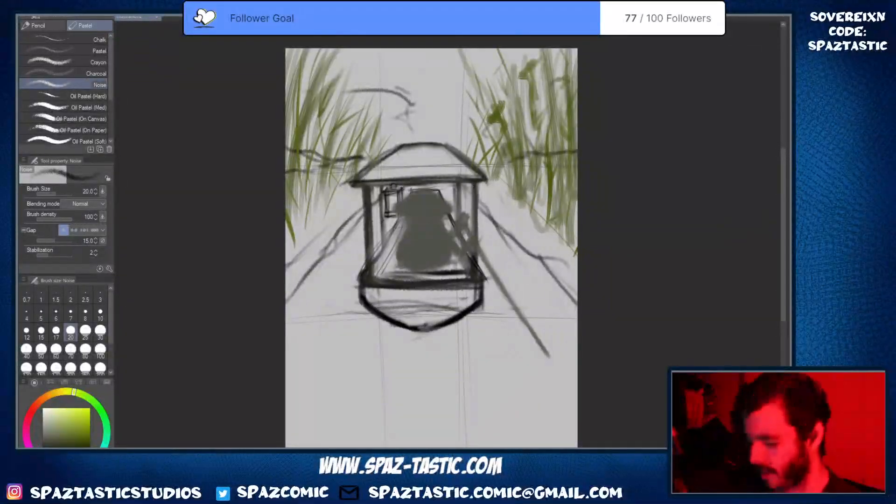
pyautogui.moveTo(561, 303); pyautogui.dragTo(558, 268)
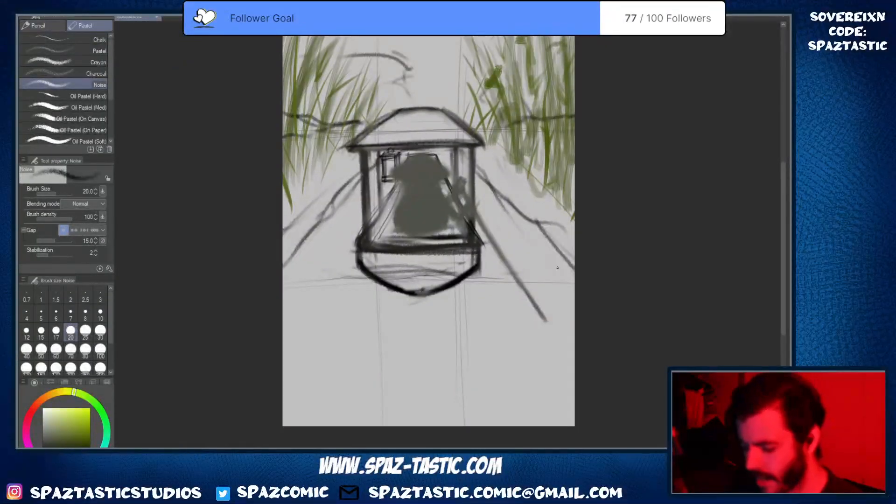
pyautogui.scroll(2, 405, 147)
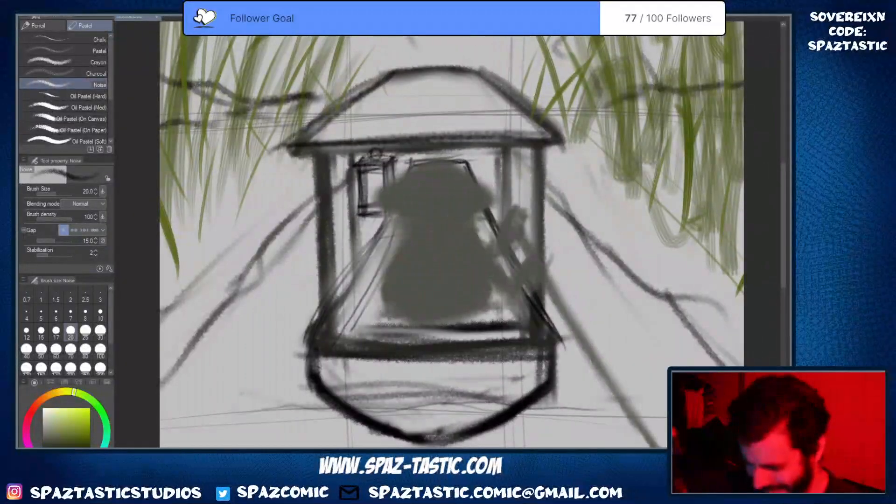
pyautogui.moveTo(393, 214); pyautogui.dragTo(347, 291)
pyautogui.moveTo(394, 214); pyautogui.dragTo(329, 305)
pyautogui.hotkey('ctrl', 'z')
pyautogui.hotkey('ctrl', 'z')
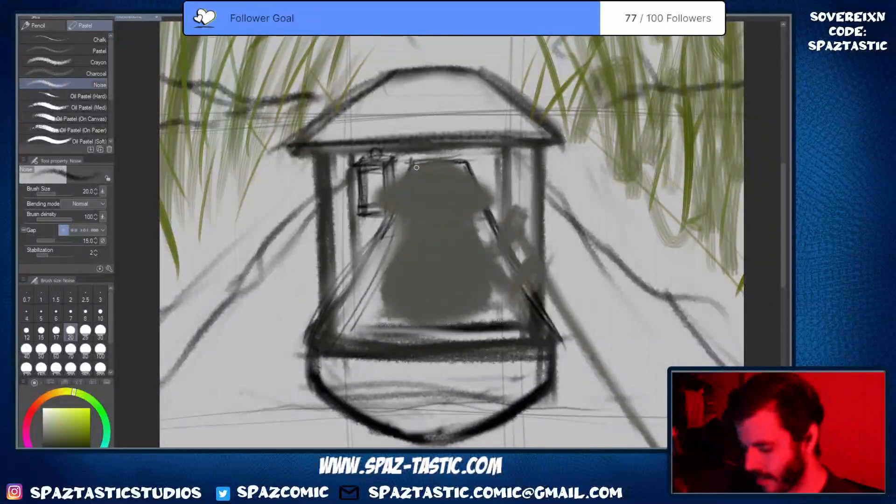
# Redraw the left inner hull line from the hat to the deck corner and erase the rough lines around the left post
pyautogui.moveTo(412, 166)
pyautogui.mouseDown()
pyautogui.moveTo(385, 243)
pyautogui.moveTo(316, 340)
pyautogui.mouseUp()
pyautogui.press('e')
pyautogui.moveTo(388, 219)
pyautogui.mouseDown()
pyautogui.moveTo(362, 271)
pyautogui.moveTo(308, 317)
pyautogui.mouseUp()
pyautogui.moveTo(310, 191); pyautogui.dragTo(309, 340)
# Redraw the left roof post with the Noise brush and darken the left inner hull line down to the deck
pyautogui.press('p')
pyautogui.moveTo(321, 155)
pyautogui.mouseDown()
pyautogui.moveTo(334, 316)
pyautogui.moveTo(311, 342)
pyautogui.mouseUp()
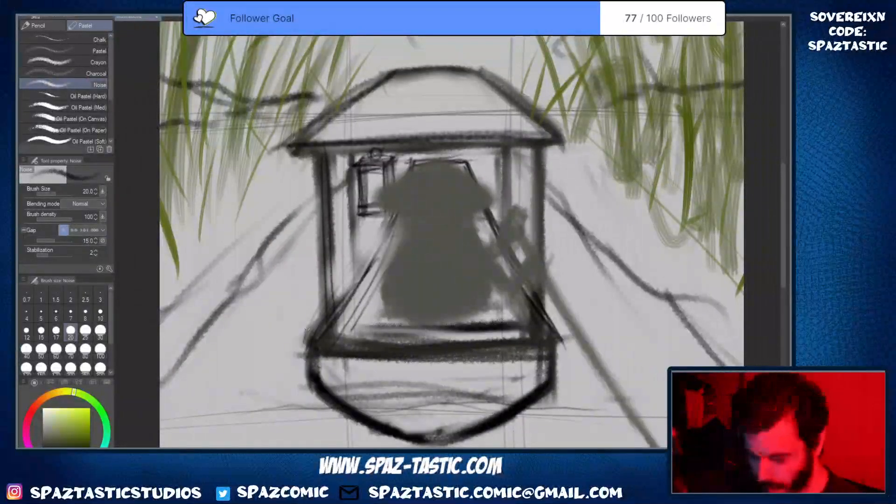
pyautogui.moveTo(330, 308)
pyautogui.mouseDown()
pyautogui.moveTo(384, 223)
pyautogui.moveTo(337, 312)
pyautogui.mouseUp()
pyautogui.hotkey('ctrl', 'z')
pyautogui.moveTo(396, 213); pyautogui.dragTo(327, 322)
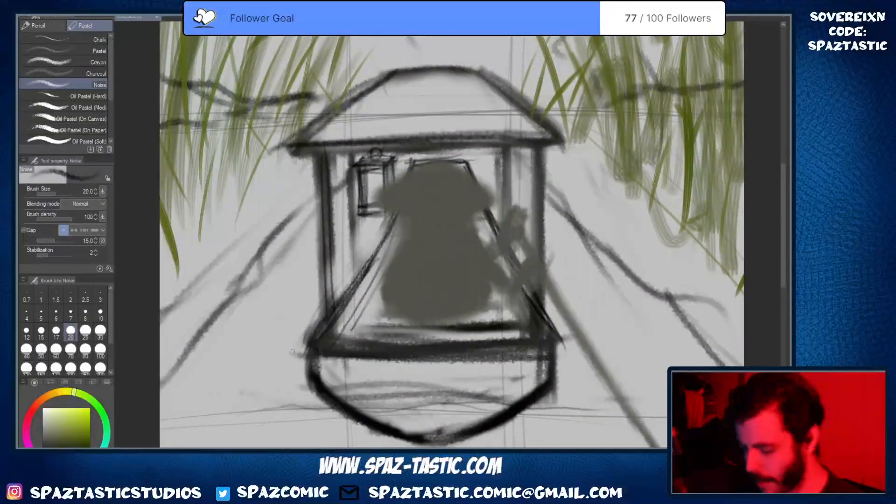
# Touch up the right inner hull line beside the pole, and fade it with the Soft eraser down to the deck corner
pyautogui.moveTo(501, 252); pyautogui.dragTo(516, 281)
pyautogui.press('e')
pyautogui.moveTo(491, 204); pyautogui.dragTo(552, 322)
pyautogui.press('p')
# Erase the deck's thick lower band, the rough lines on the hull's front and the excess along both hull sides
pyautogui.press('e')
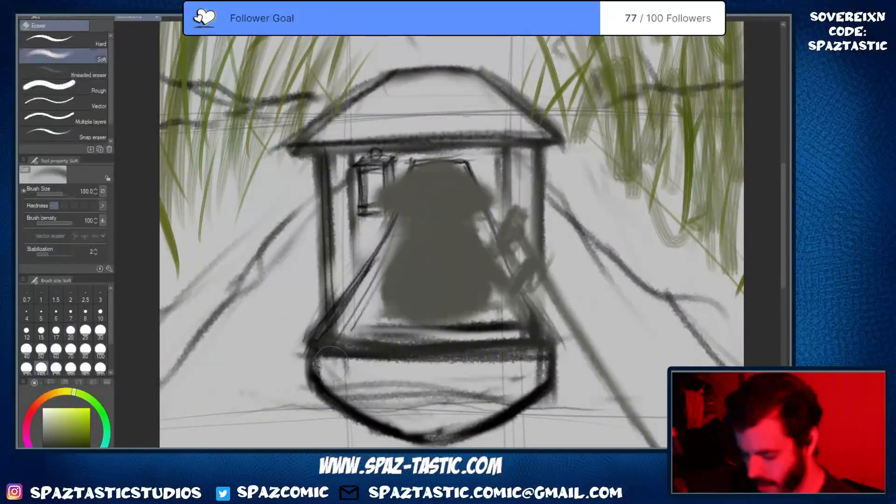
pyautogui.moveTo(331, 364)
pyautogui.mouseDown()
pyautogui.moveTo(341, 349)
pyautogui.moveTo(546, 366)
pyautogui.moveTo(533, 362)
pyautogui.moveTo(550, 373)
pyautogui.moveTo(392, 385)
pyautogui.mouseUp()
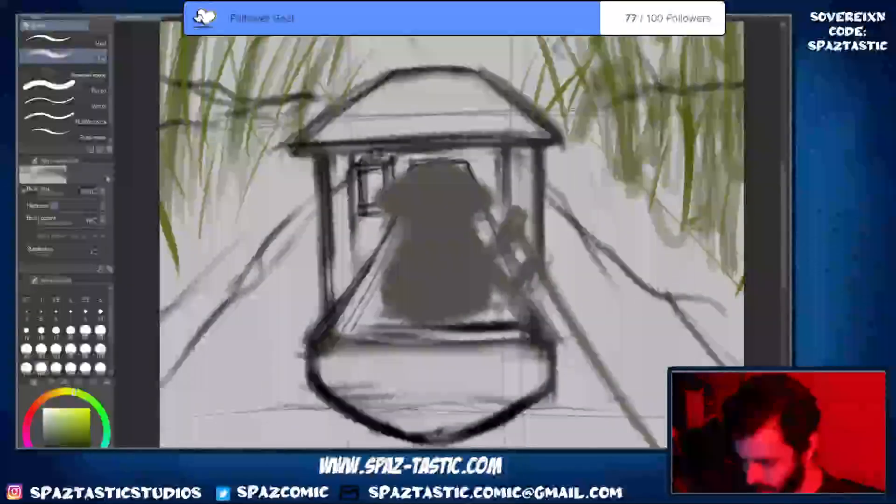
pyautogui.moveTo(327, 396); pyautogui.dragTo(416, 402)
pyautogui.moveTo(304, 327); pyautogui.dragTo(308, 407)
pyautogui.moveTo(555, 331); pyautogui.dragTo(555, 363)
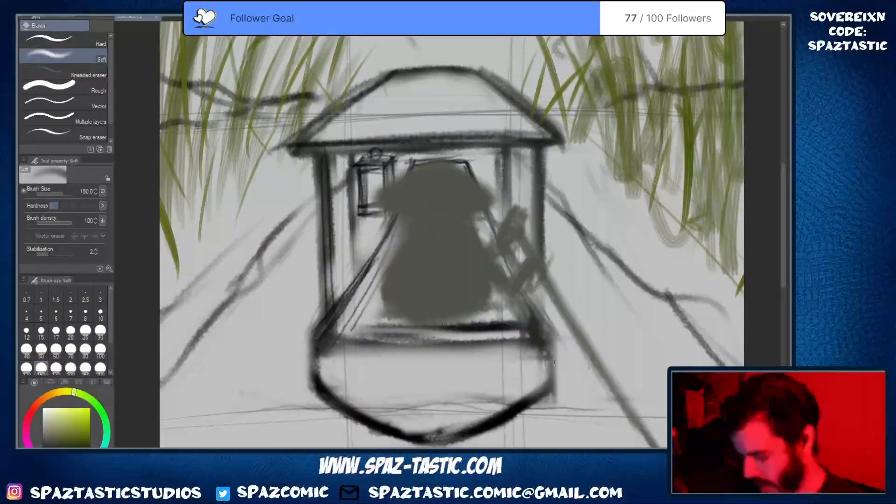
pyautogui.press('p')
pyautogui.press('e')
pyautogui.press('p')
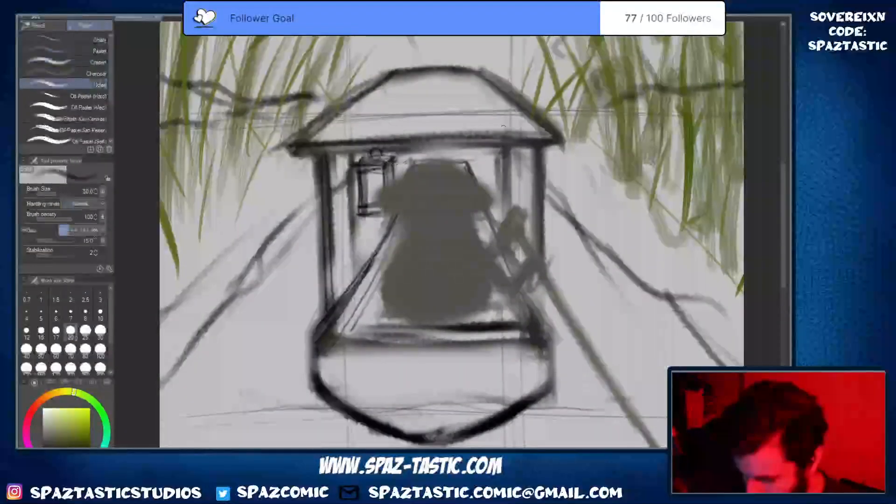
# Erase the stray lines inside the boat's roof and soften its outline with the Soft eraser
pyautogui.press('e')
pyautogui.moveTo(366, 133)
pyautogui.mouseDown()
pyautogui.moveTo(531, 122)
pyautogui.moveTo(507, 98)
pyautogui.mouseUp()
pyautogui.moveTo(362, 91)
pyautogui.mouseDown()
pyautogui.moveTo(483, 63)
pyautogui.moveTo(550, 133)
pyautogui.mouseUp()
pyautogui.press('p')
pyautogui.scroll(-2, 625, 189)
pyautogui.moveTo(443, 160); pyautogui.dragTo(436, 225)
pyautogui.press('e')
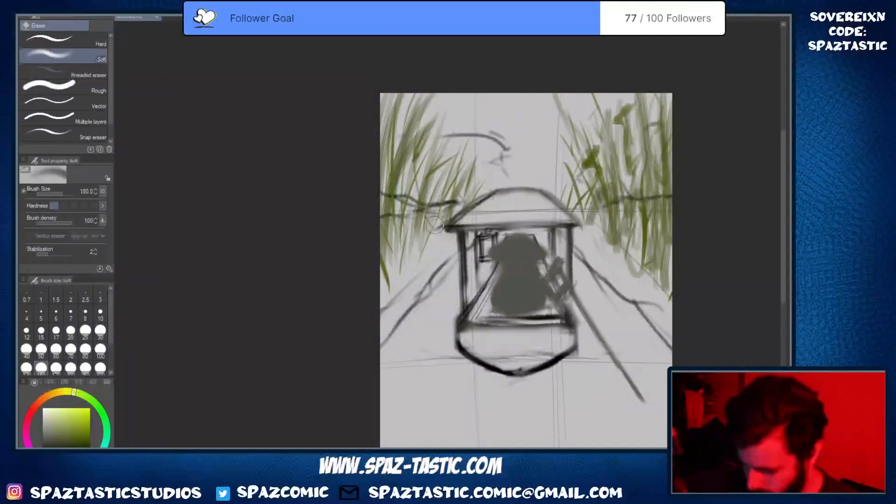
pyautogui.press('p')
pyautogui.moveTo(509, 266); pyautogui.dragTo(467, 249)
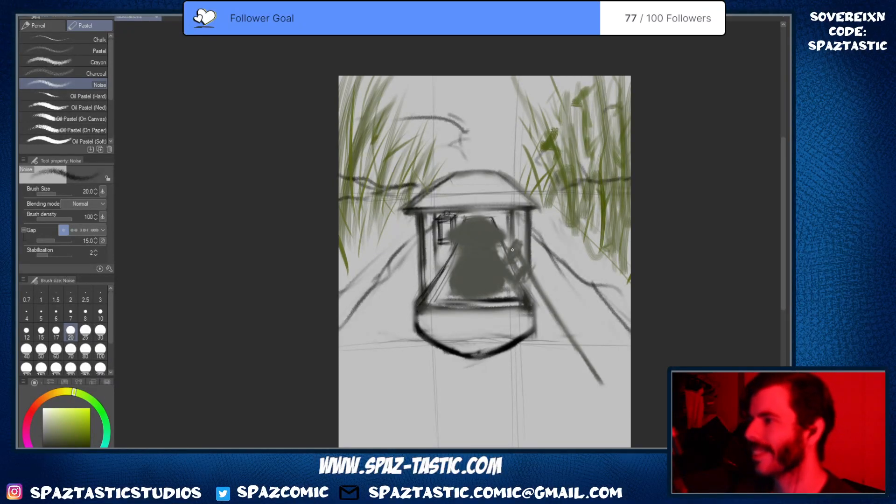
# Lighten the deck's front edge and the left side of the hull and post with the Soft eraser
pyautogui.scroll(2, 402, 286)
pyautogui.press('e')
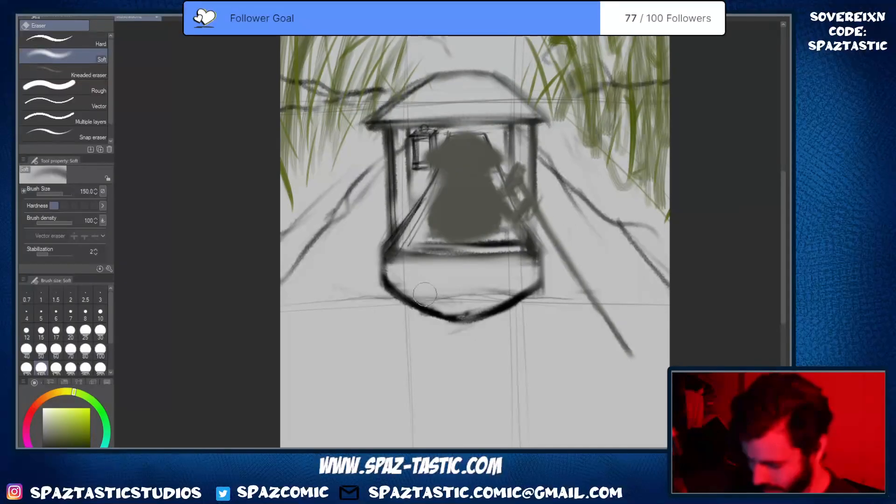
pyautogui.moveTo(402, 286)
pyautogui.mouseDown()
pyautogui.moveTo(461, 311)
pyautogui.moveTo(496, 287)
pyautogui.moveTo(461, 310)
pyautogui.moveTo(525, 285)
pyautogui.moveTo(535, 259)
pyautogui.moveTo(409, 264)
pyautogui.moveTo(510, 261)
pyautogui.moveTo(383, 238)
pyautogui.moveTo(379, 207)
pyautogui.mouseUp()
pyautogui.press('p')
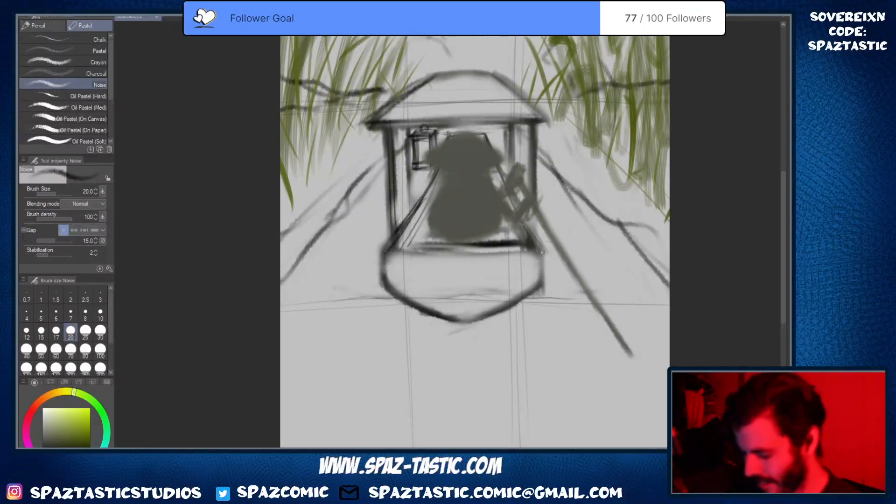
# Redraw the hull's left and right side edges and the right inner hull lines with thin Noise brush strokes
pyautogui.moveTo(543, 252)
pyautogui.mouseDown()
pyautogui.moveTo(536, 224)
pyautogui.moveTo(557, 226)
pyautogui.mouseUp()
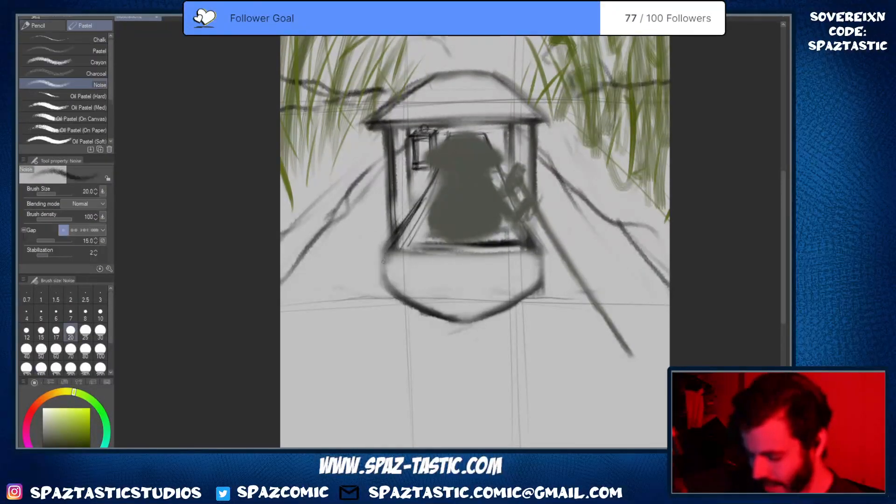
pyautogui.moveTo(382, 261)
pyautogui.mouseDown()
pyautogui.moveTo(385, 293)
pyautogui.moveTo(380, 250)
pyautogui.moveTo(395, 240)
pyautogui.mouseUp()
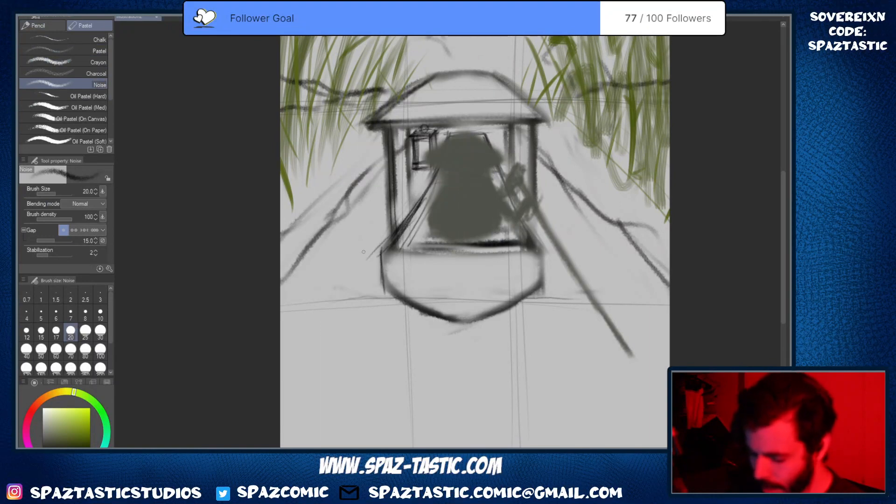
pyautogui.moveTo(546, 247); pyautogui.dragTo(544, 297)
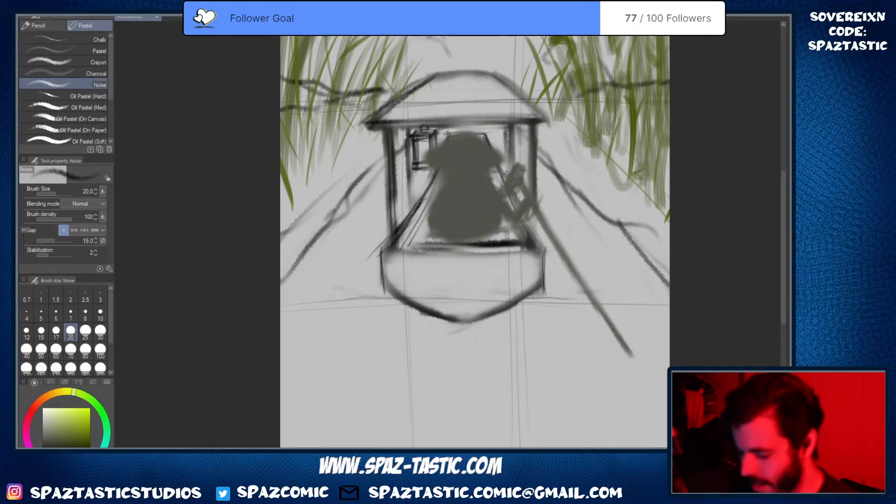
pyautogui.moveTo(495, 160); pyautogui.dragTo(544, 249)
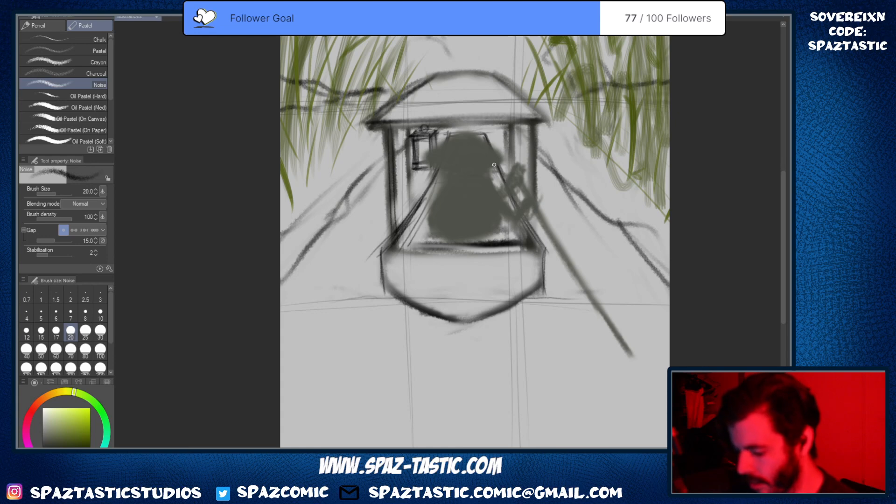
pyautogui.moveTo(494, 168); pyautogui.dragTo(527, 235)
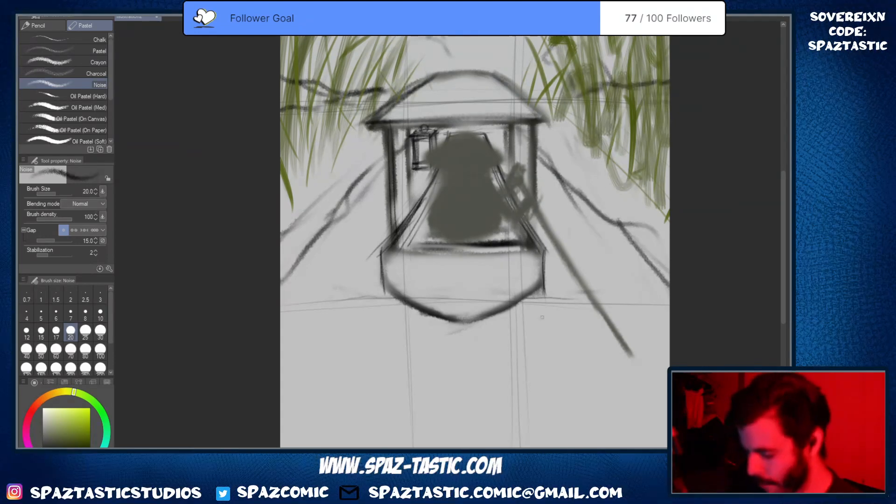
pyautogui.moveTo(382, 251); pyautogui.dragTo(392, 304)
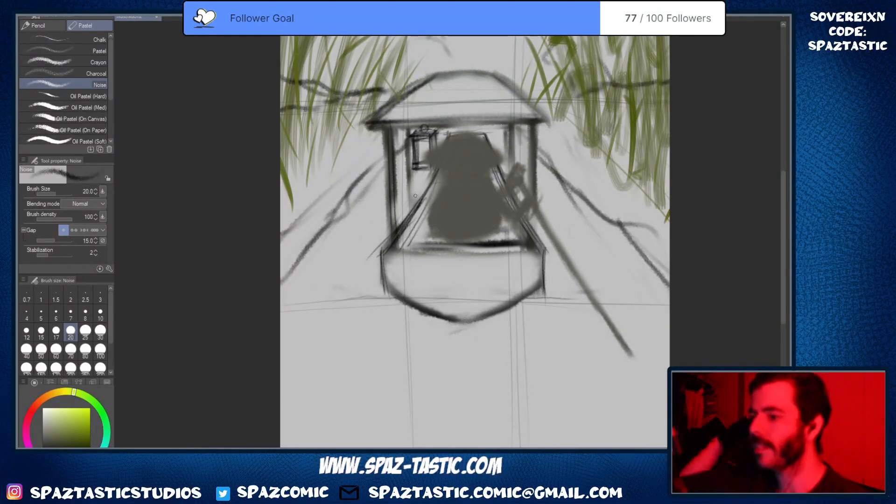
# Soften the hull's curved bottom edge with the Soft eraser and retrace its right side edge with the Noise brush
pyautogui.press('e')
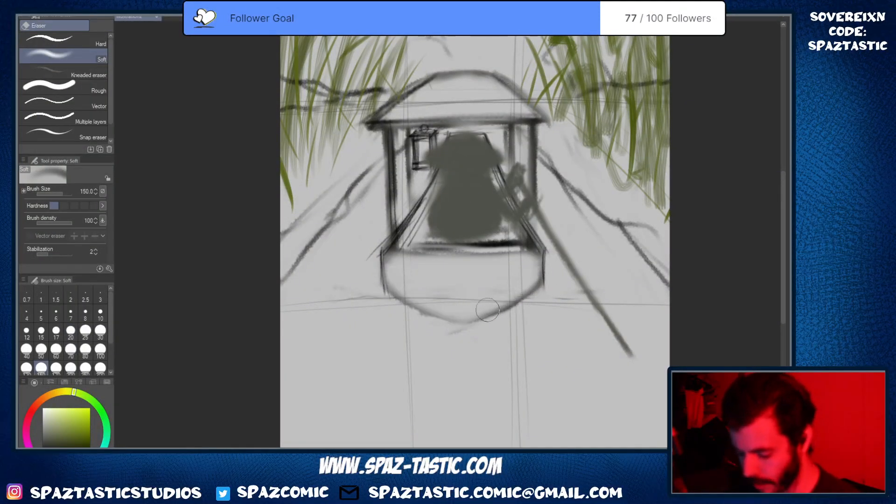
pyautogui.press('p')
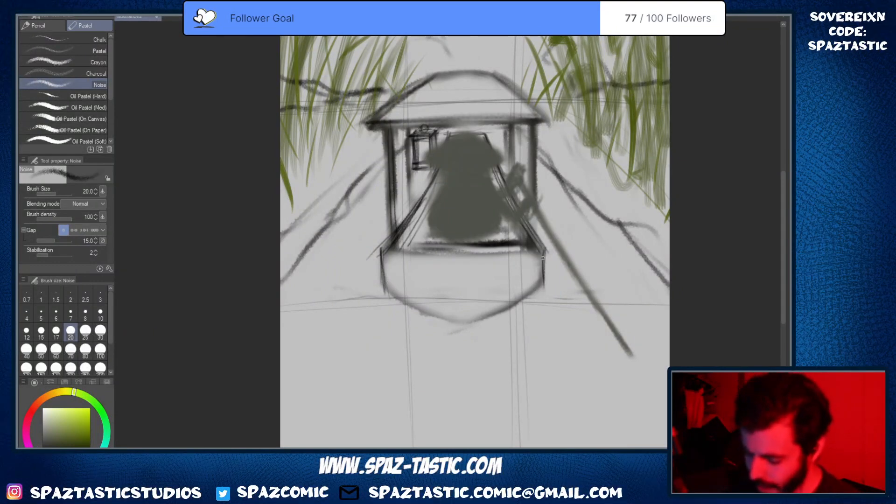
pyautogui.moveTo(543, 256); pyautogui.dragTo(544, 275)
pyautogui.moveTo(555, 355); pyautogui.dragTo(548, 323)
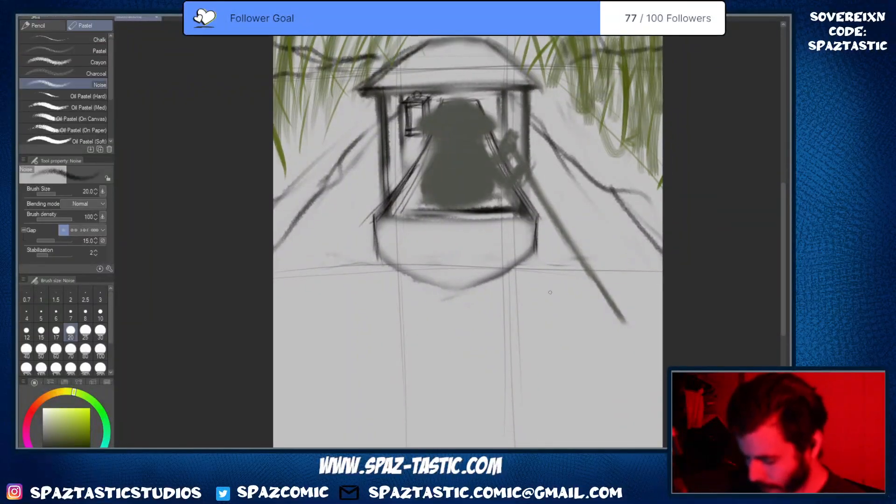
pyautogui.scroll(-1, 643, 285)
pyautogui.scroll(2, 555, 166)
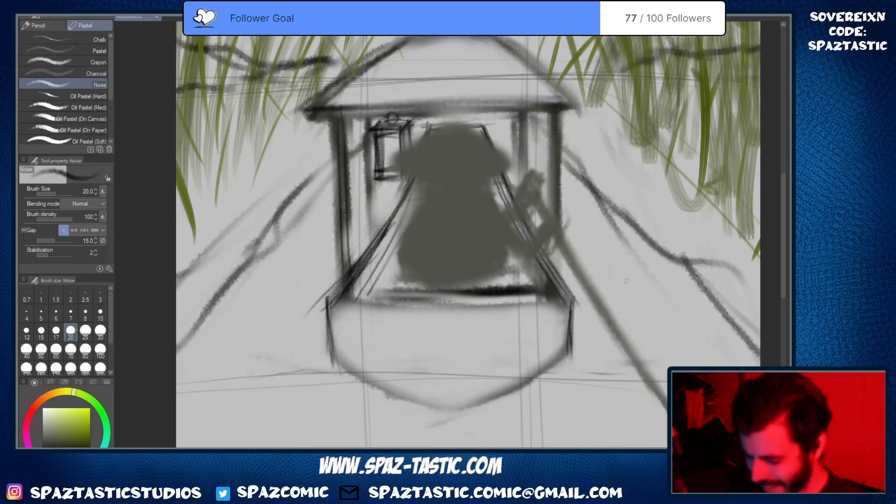
pyautogui.scroll(-1, 627, 281)
pyautogui.scroll(2, 420, 299)
# Thin and lighten the diagonal lines on both sides of the boat with the Soft eraser and clear the stray mark beneath the hull
pyautogui.press('e')
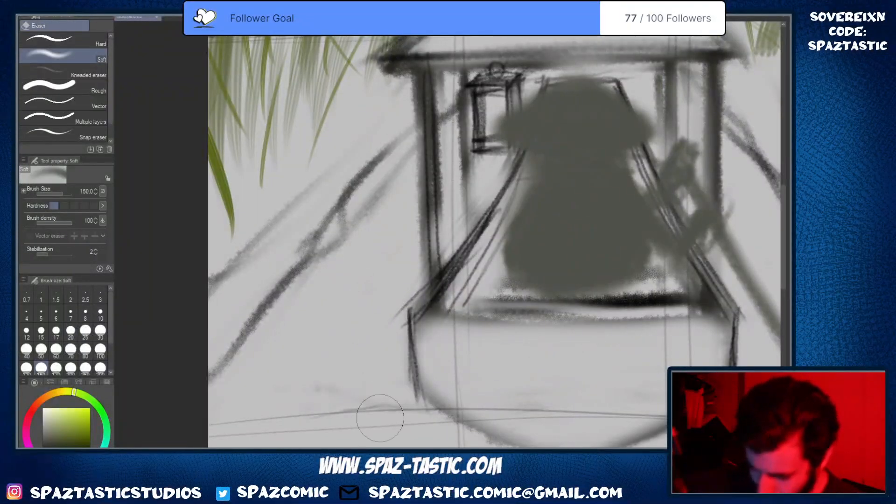
pyautogui.press('p')
pyautogui.scroll(-2, 380, 418)
pyautogui.press('space')
pyautogui.moveTo(599, 330)
pyautogui.mouseDown()
pyautogui.moveTo(593, 264)
pyautogui.moveTo(577, 239)
pyautogui.mouseUp()
pyautogui.press('e')
pyautogui.moveTo(552, 202); pyautogui.dragTo(569, 226)
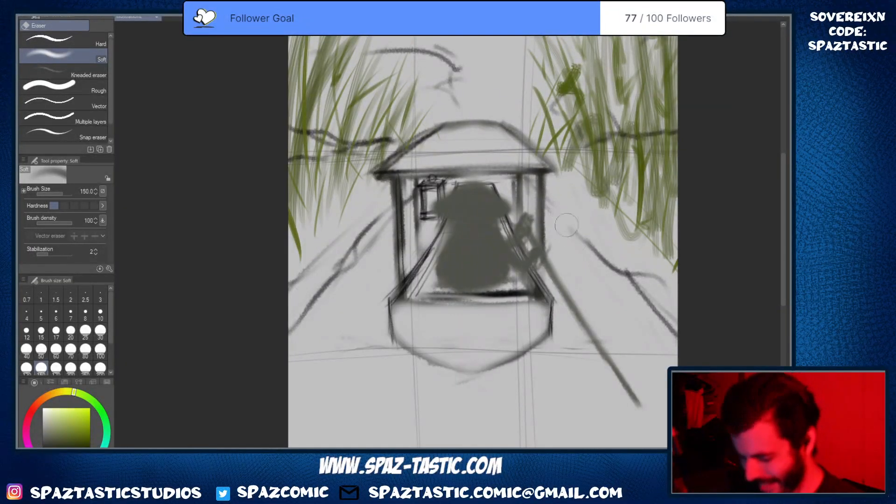
pyautogui.moveTo(531, 181); pyautogui.dragTo(533, 220)
pyautogui.moveTo(401, 209); pyautogui.dragTo(352, 265)
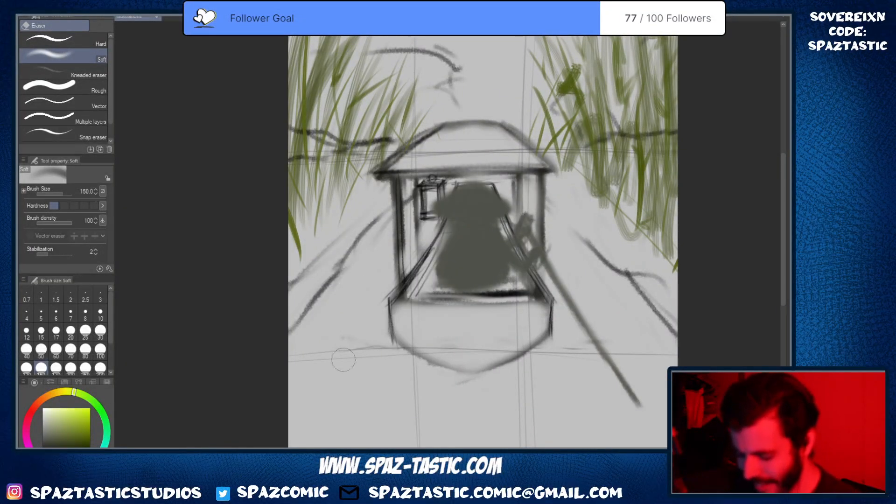
pyautogui.moveTo(296, 282); pyautogui.dragTo(310, 264)
pyautogui.moveTo(631, 276)
pyautogui.mouseDown()
pyautogui.moveTo(659, 270)
pyautogui.moveTo(659, 281)
pyautogui.mouseUp()
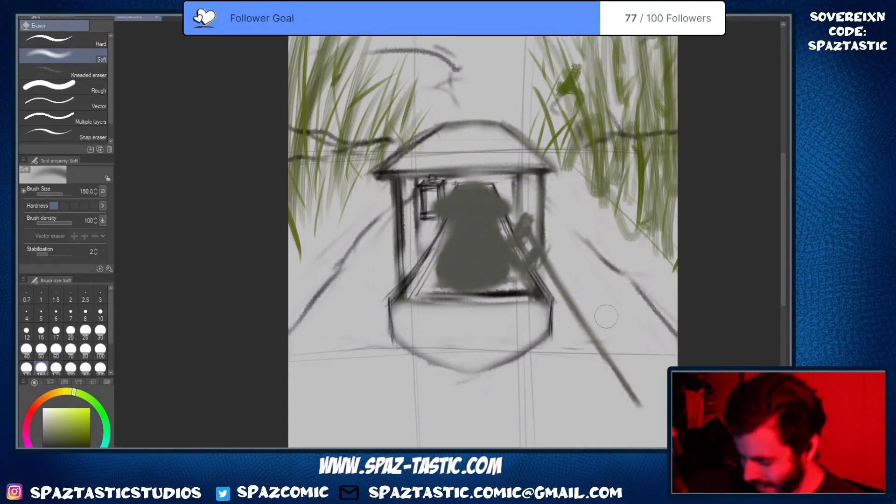
pyautogui.moveTo(593, 357); pyautogui.dragTo(565, 344)
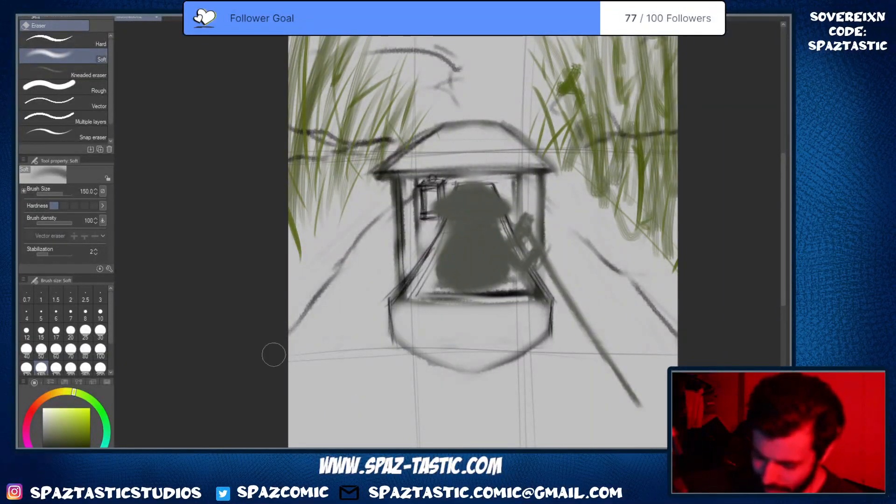
# Darken the hull's right side edge down to the bottom curve with thin Noise brush strokes
pyautogui.press('p')
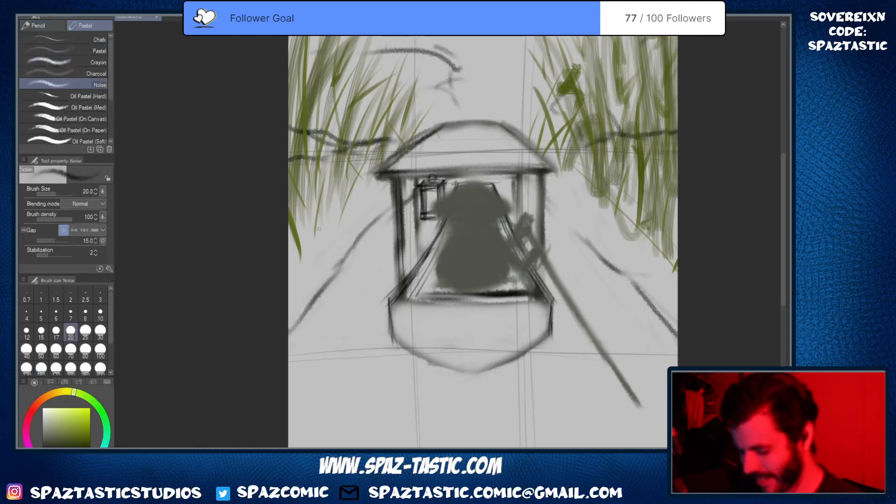
pyautogui.scroll(-5, 649, 255)
pyautogui.scroll(2, 647, 253)
pyautogui.moveTo(647, 252); pyautogui.dragTo(550, 262)
pyautogui.scroll(2, 485, 253)
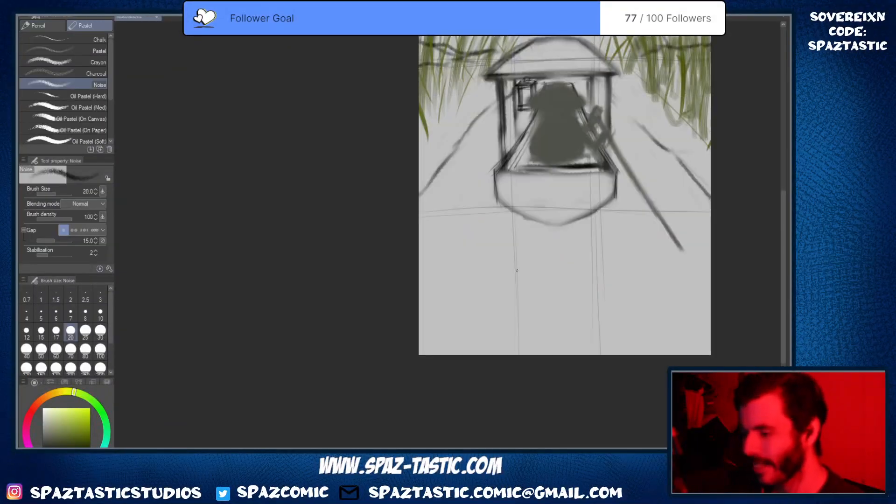
pyautogui.moveTo(618, 260); pyautogui.dragTo(551, 370)
pyautogui.scroll(2, 532, 330)
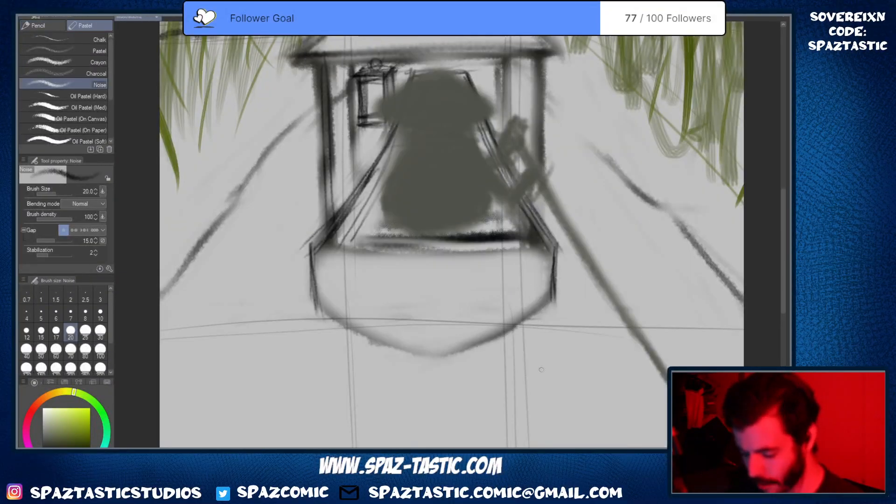
pyautogui.moveTo(553, 294); pyautogui.dragTo(555, 310)
pyautogui.moveTo(555, 249); pyautogui.dragTo(554, 306)
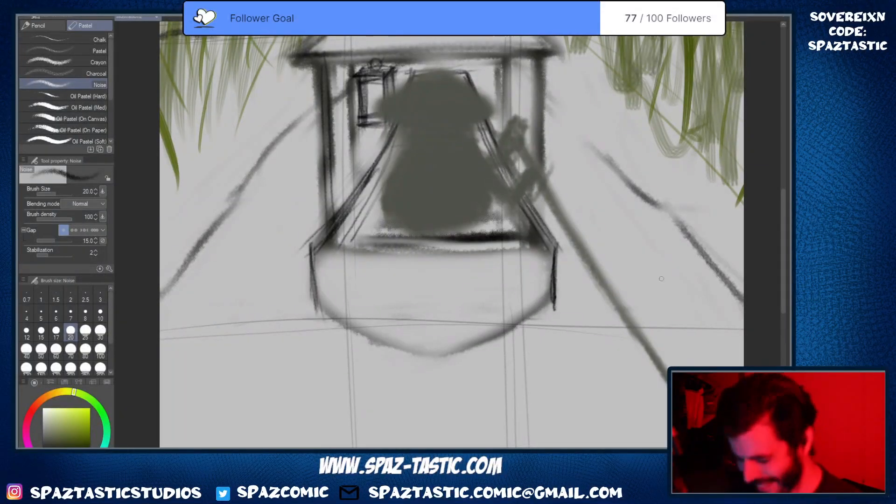
# Draw two thin, slightly curved lines across the deck's front edge with the Noise brush at size 20
pyautogui.scroll(-4, 650, 280)
pyautogui.moveTo(590, 278); pyautogui.dragTo(412, 279)
pyautogui.scroll(3, 412, 279)
pyautogui.scroll(1, 412, 278)
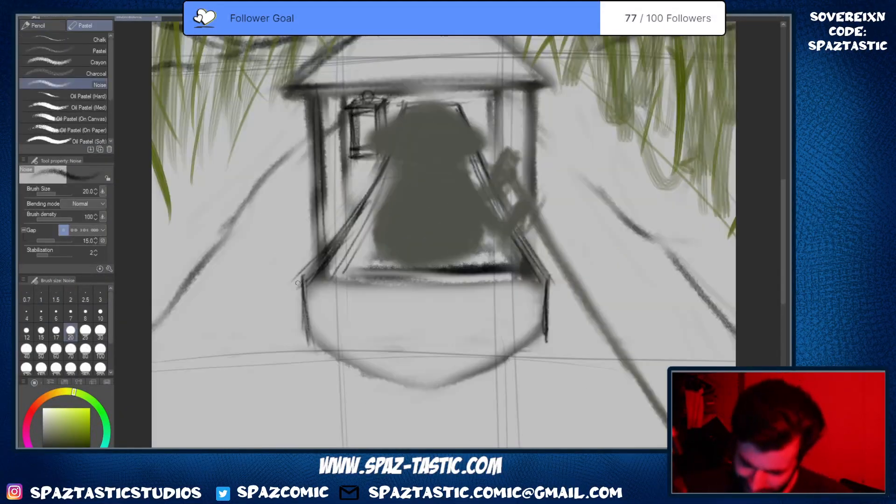
pyautogui.moveTo(308, 280); pyautogui.dragTo(533, 285)
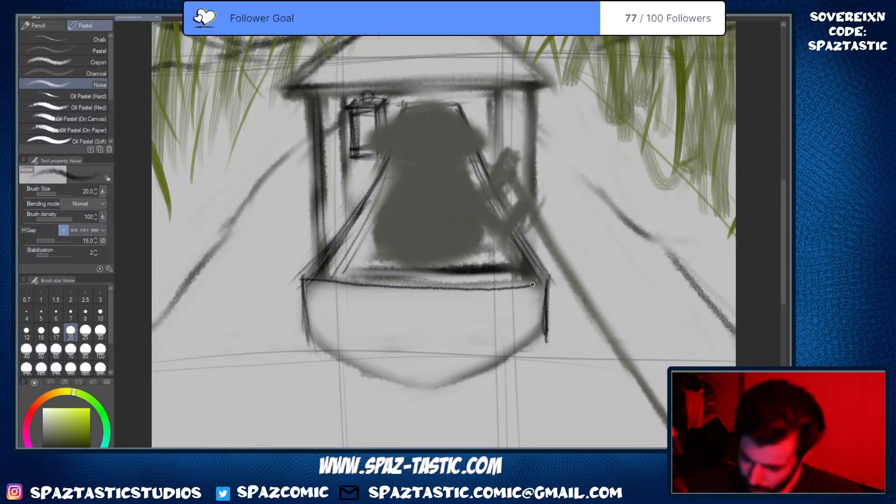
pyautogui.moveTo(325, 274); pyautogui.dragTo(532, 274)
pyautogui.hotkey('ctrl', 'z')
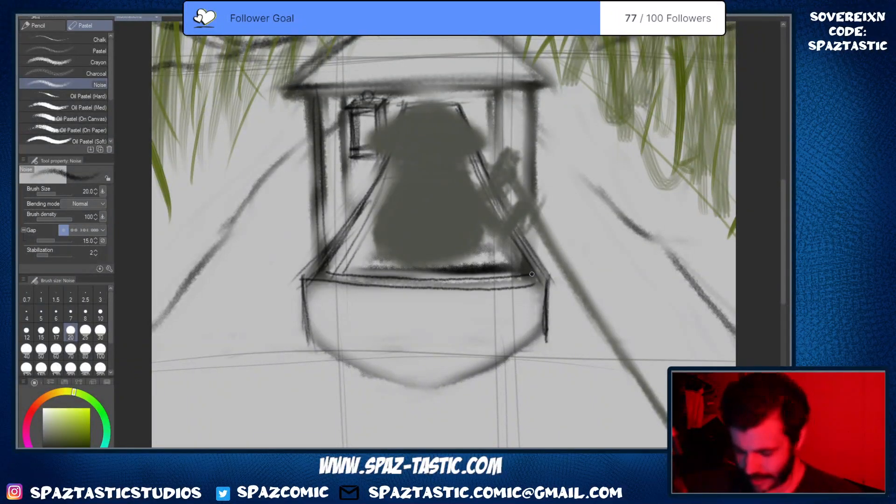
# Redraw the diagonal line to the right of the boat from the roof post to the canvas edge with the Noise brush
pyautogui.press('space')
pyautogui.moveTo(563, 370); pyautogui.dragTo(562, 297)
pyautogui.scroll(-1, 562, 296)
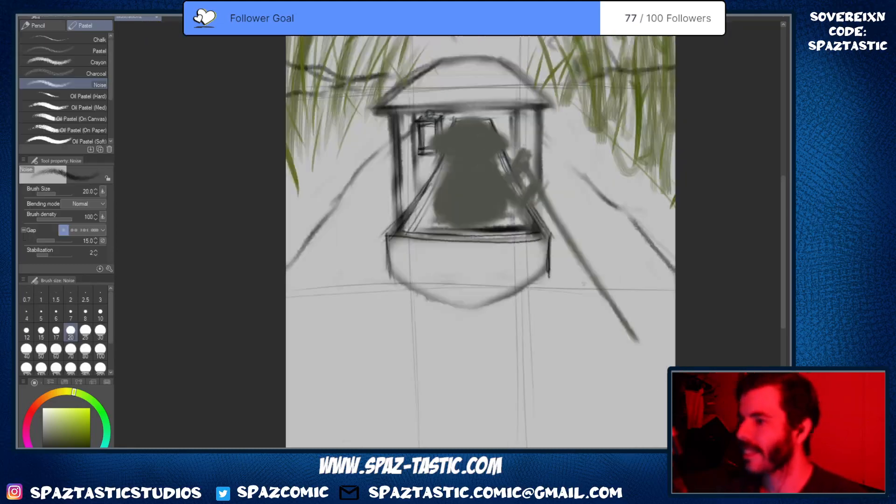
pyautogui.scroll(-1, 570, 301)
pyautogui.press('space')
pyautogui.moveTo(552, 188); pyautogui.dragTo(485, 214)
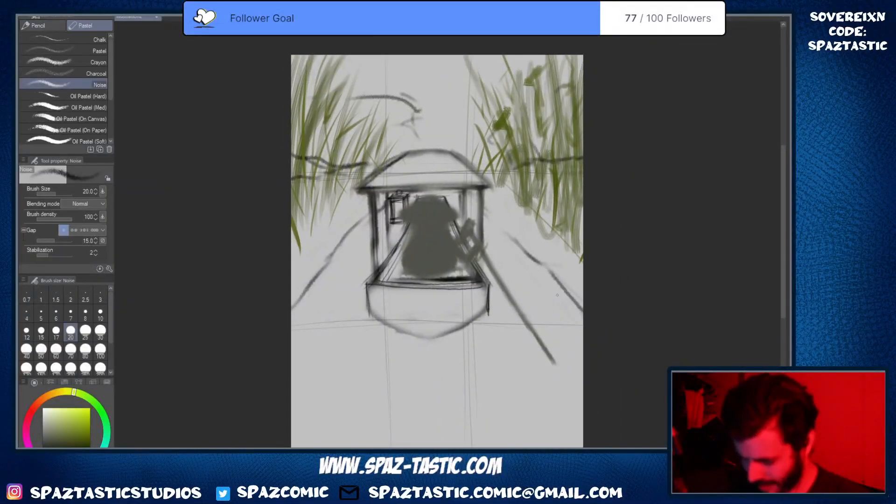
pyautogui.scroll(1, 485, 215)
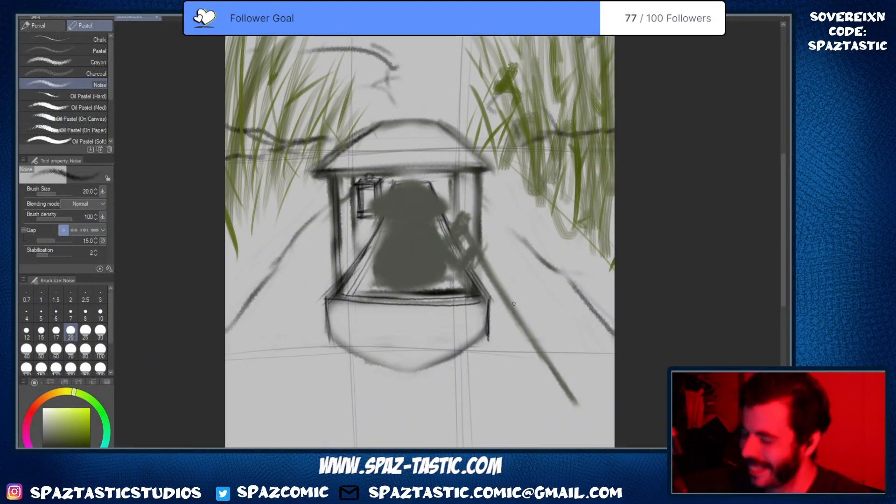
pyautogui.moveTo(497, 190); pyautogui.dragTo(522, 229)
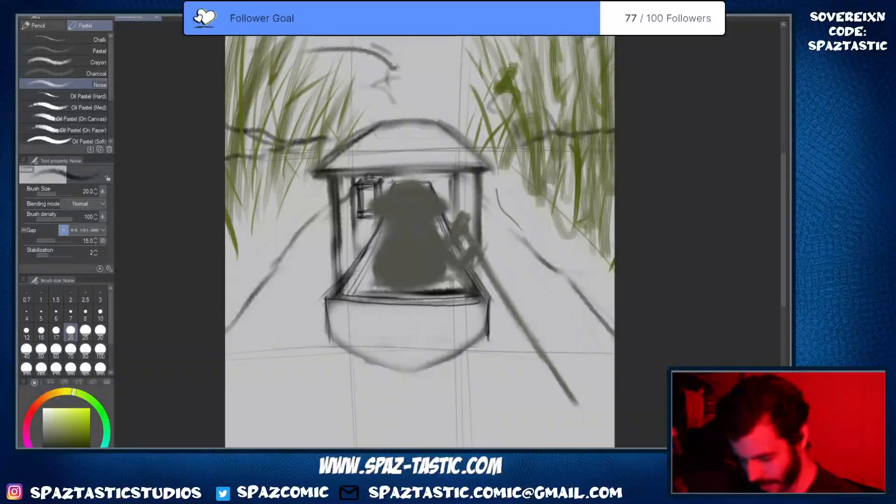
pyautogui.moveTo(483, 178); pyautogui.dragTo(612, 340)
pyautogui.press('space')
pyautogui.moveTo(638, 378); pyautogui.dragTo(627, 383)
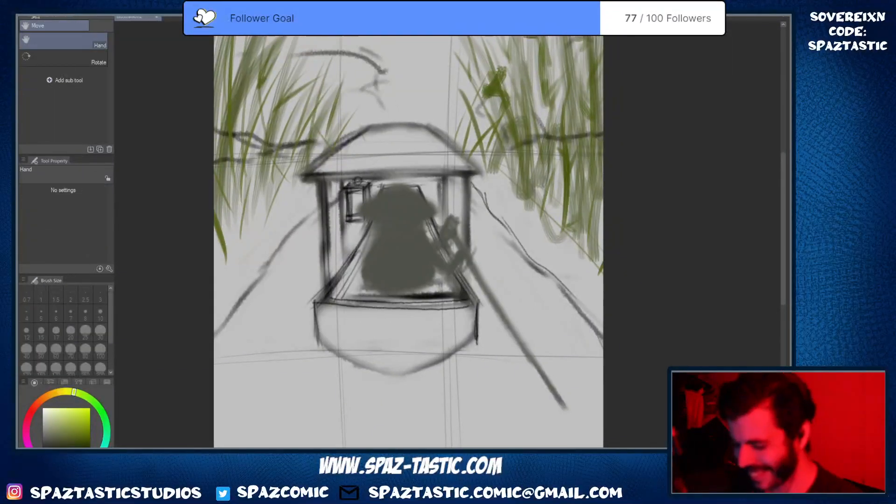
# Redraw the hull's curved bottom edge with the Noise brush, erasing the faint old line and the overshoot at its right corner
pyautogui.press('space')
pyautogui.moveTo(578, 303); pyautogui.dragTo(579, 191)
pyautogui.scroll(-3, 588, 266)
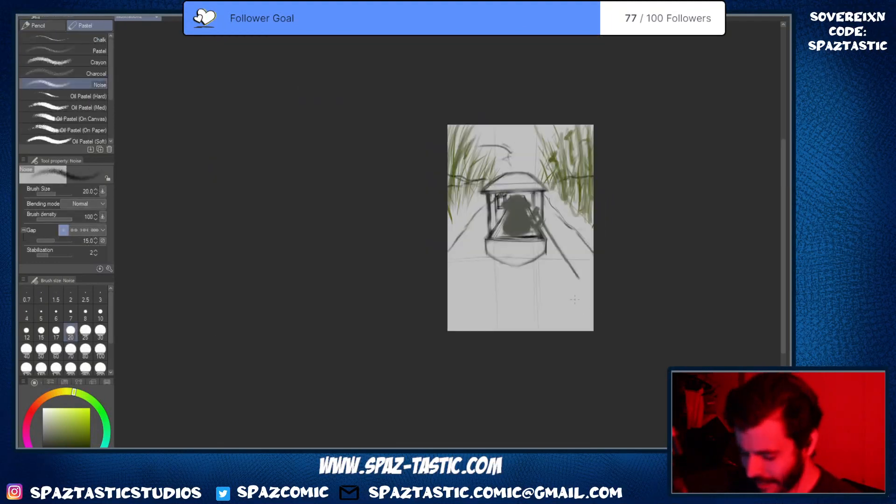
pyautogui.scroll(3, 561, 289)
pyautogui.press('space')
pyautogui.moveTo(530, 281); pyautogui.dragTo(531, 371)
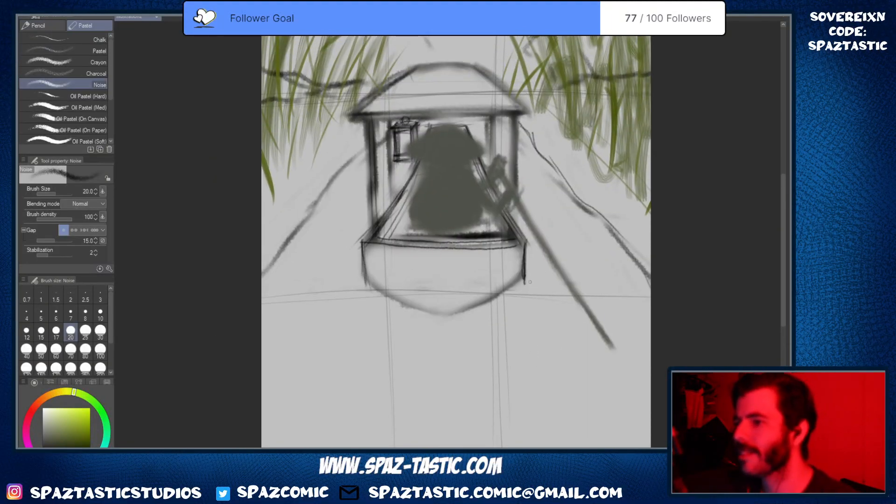
pyautogui.press('e')
pyautogui.moveTo(532, 270)
pyautogui.mouseDown()
pyautogui.moveTo(530, 290)
pyautogui.moveTo(475, 297)
pyautogui.mouseUp()
pyautogui.press('p')
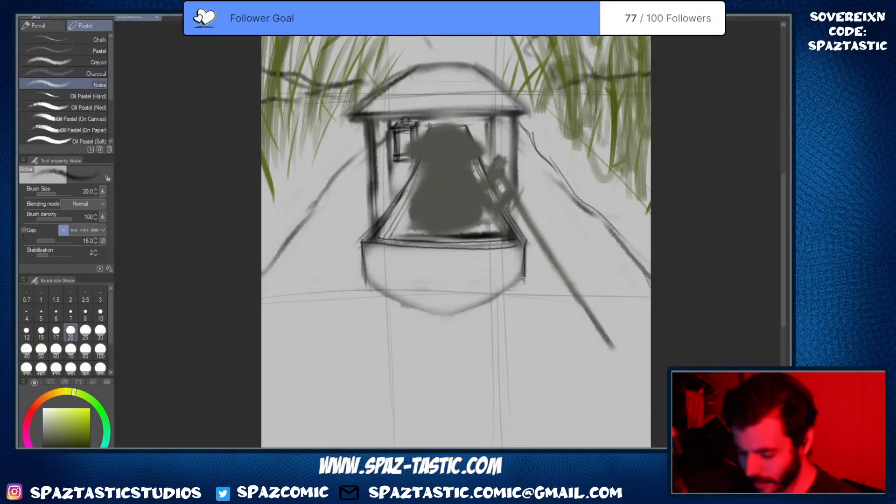
pyautogui.moveTo(523, 279)
pyautogui.mouseDown()
pyautogui.moveTo(457, 315)
pyautogui.moveTo(486, 302)
pyautogui.moveTo(433, 311)
pyautogui.moveTo(371, 235)
pyautogui.moveTo(402, 237)
pyautogui.mouseUp()
pyautogui.press('space')
pyautogui.moveTo(337, 218); pyautogui.dragTo(412, 237)
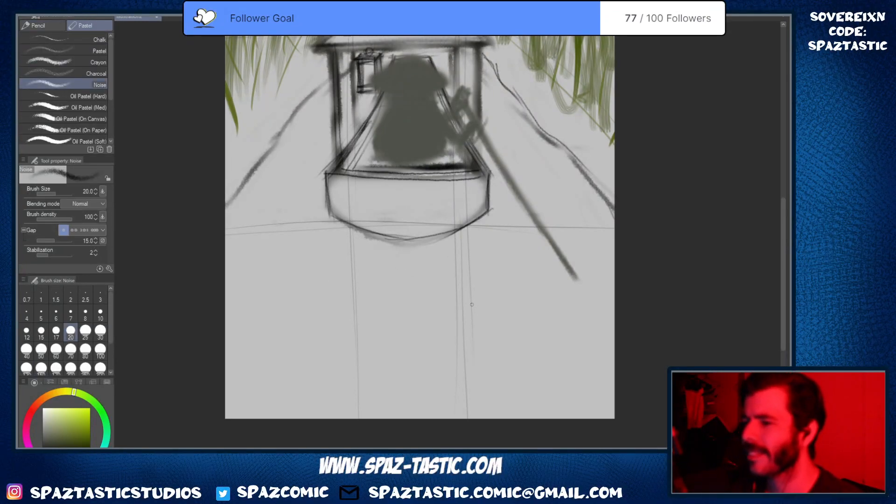
pyautogui.press('e')
pyautogui.press('p')
pyautogui.moveTo(496, 210); pyautogui.dragTo(506, 318)
pyautogui.press('space')
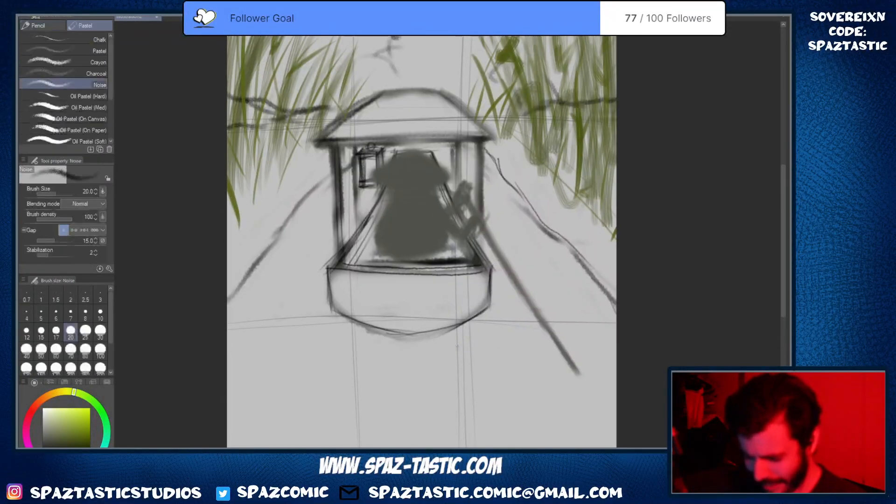
# Redraw the edges of the boat's right and left front posts with thin Noise brush lines
pyautogui.press('e')
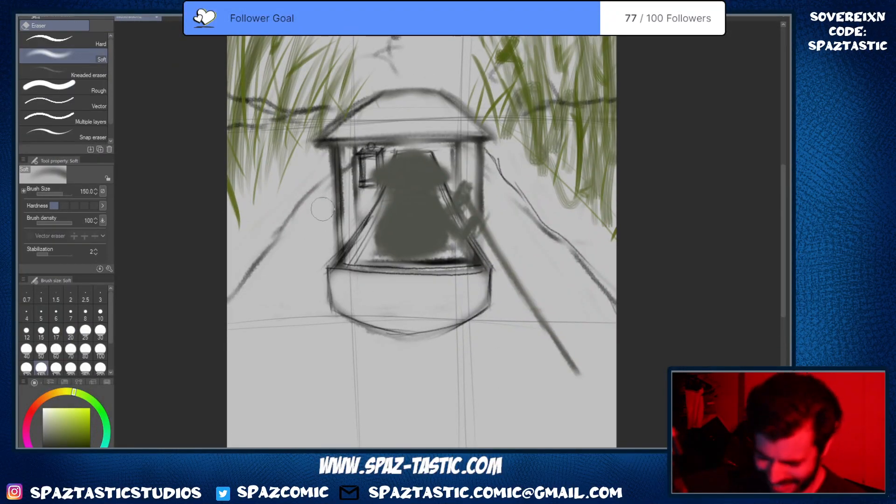
pyautogui.press('p')
pyautogui.press('e')
pyautogui.press('p')
pyautogui.moveTo(488, 145)
pyautogui.mouseDown()
pyautogui.moveTo(486, 214)
pyautogui.moveTo(478, 212)
pyautogui.mouseUp()
pyautogui.moveTo(482, 167); pyautogui.dragTo(480, 261)
pyautogui.moveTo(476, 141); pyautogui.dragTo(474, 207)
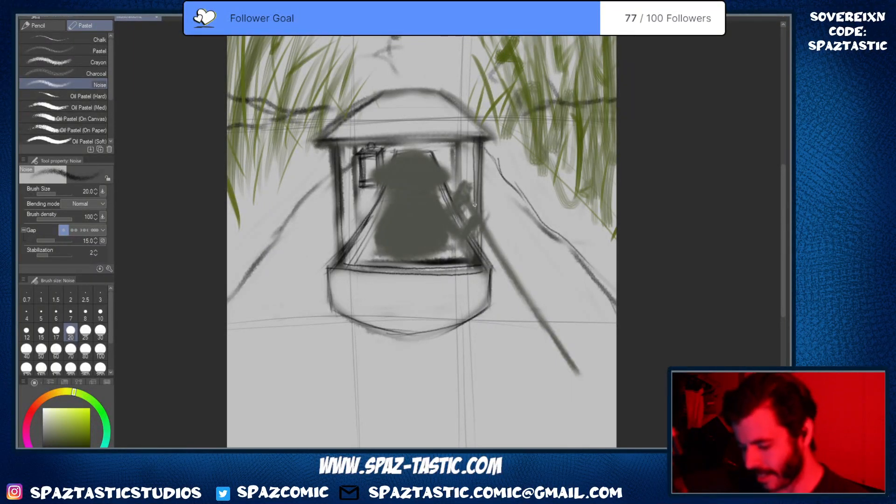
pyautogui.moveTo(482, 146); pyautogui.dragTo(479, 259)
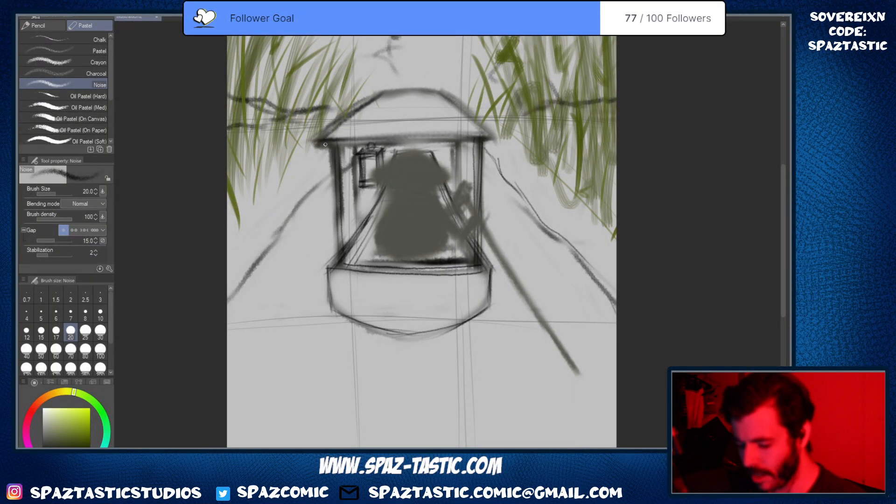
pyautogui.moveTo(326, 144)
pyautogui.mouseDown()
pyautogui.moveTo(334, 261)
pyautogui.moveTo(341, 253)
pyautogui.mouseUp()
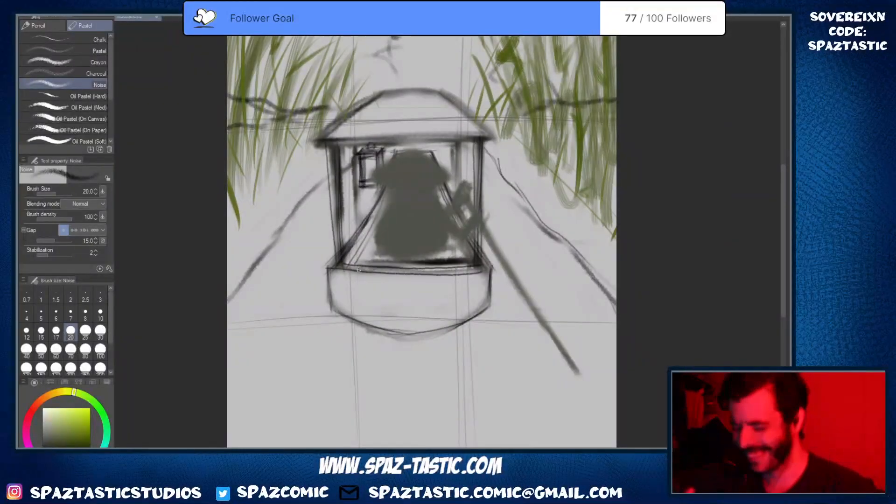
# Retrace the roof's right slope, flat top and left slope with thin Noise brush lines
pyautogui.moveTo(444, 92); pyautogui.dragTo(489, 131)
pyautogui.scroll(4, 453, 203)
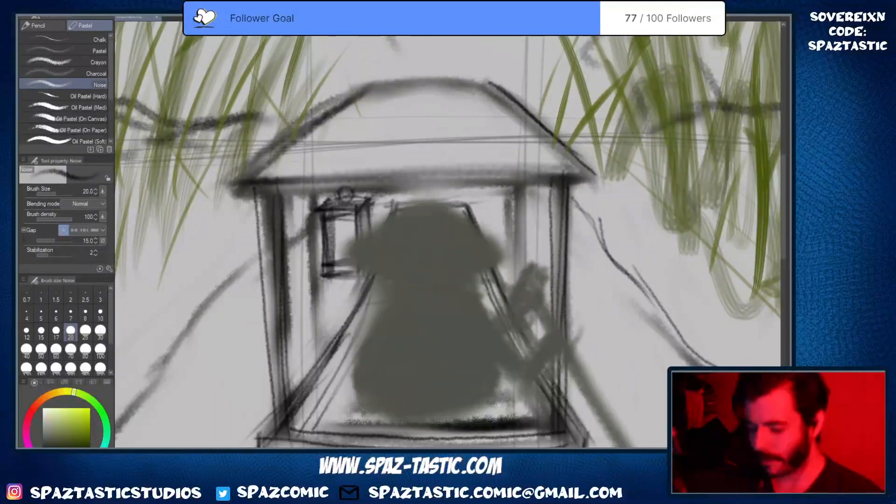
pyautogui.moveTo(600, 174)
pyautogui.mouseDown()
pyautogui.moveTo(466, 188)
pyautogui.moveTo(588, 173)
pyautogui.mouseUp()
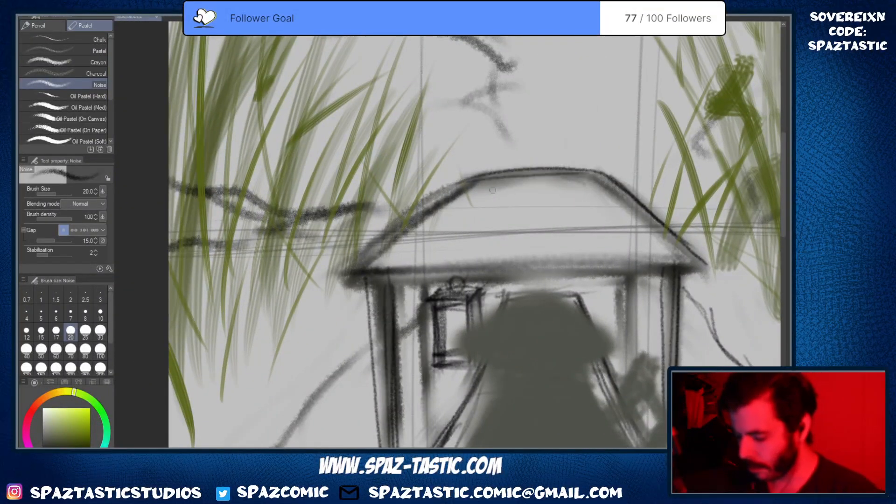
pyautogui.moveTo(476, 178); pyautogui.dragTo(366, 266)
pyautogui.scroll(-1, 327, 301)
pyautogui.press('space')
pyautogui.moveTo(572, 349); pyautogui.dragTo(491, 206)
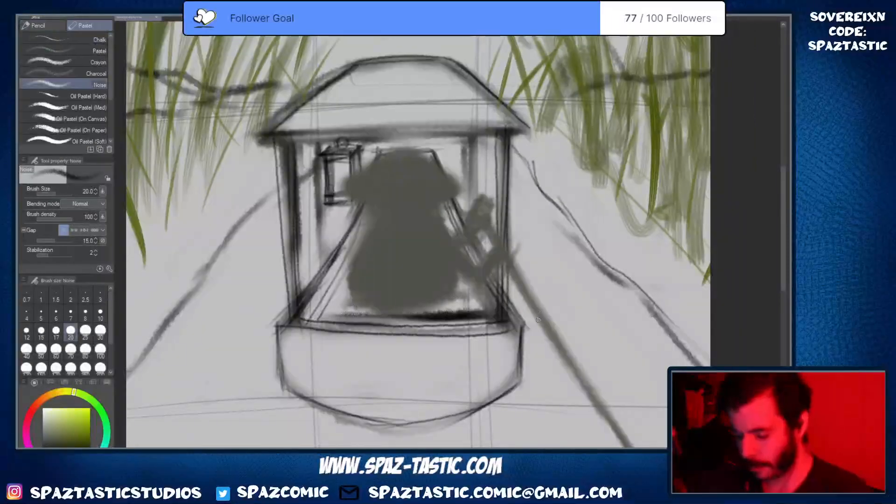
# Draw thin lines along the full width of the roof's lower edge with the Noise brush
pyautogui.scroll(-1, 537, 313)
pyautogui.scroll(1, 419, 192)
pyautogui.moveTo(320, 202); pyautogui.dragTo(560, 196)
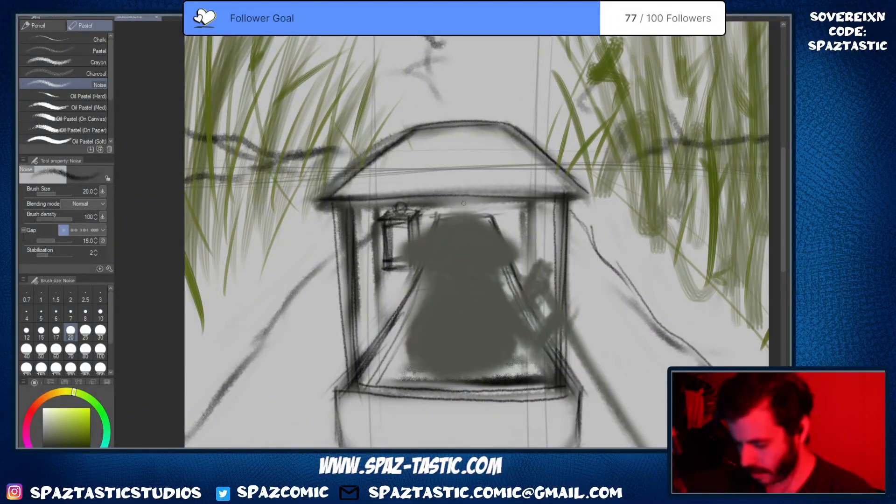
pyautogui.moveTo(326, 206)
pyautogui.mouseDown()
pyautogui.moveTo(539, 196)
pyautogui.moveTo(613, 206)
pyautogui.moveTo(506, 202)
pyautogui.moveTo(602, 202)
pyautogui.mouseUp()
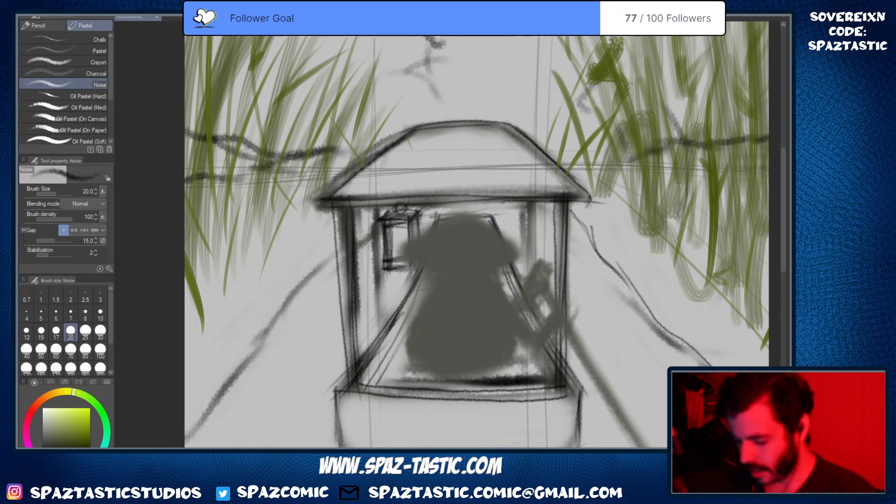
# Retrace the hull's right side and the deck's left and right front corners with Noise brush lines
pyautogui.moveTo(542, 319); pyautogui.dragTo(502, 218)
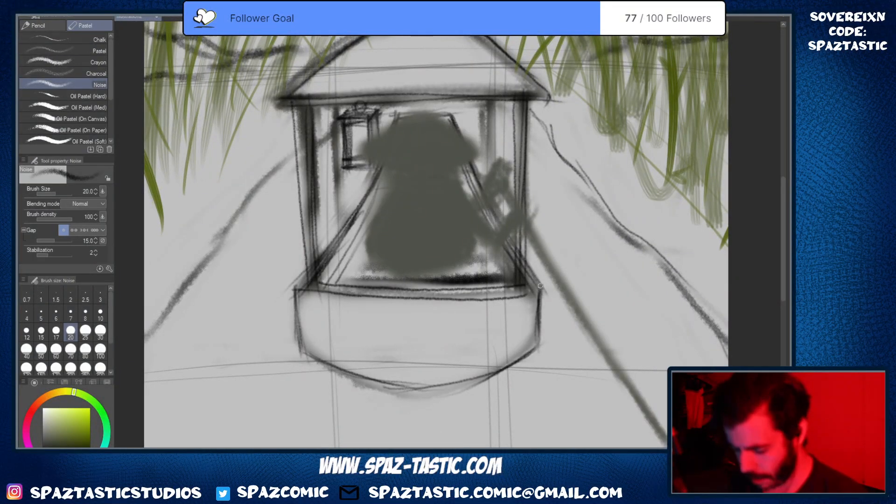
pyautogui.moveTo(541, 286); pyautogui.dragTo(542, 341)
pyautogui.moveTo(296, 290)
pyautogui.mouseDown()
pyautogui.moveTo(303, 359)
pyautogui.moveTo(317, 267)
pyautogui.mouseUp()
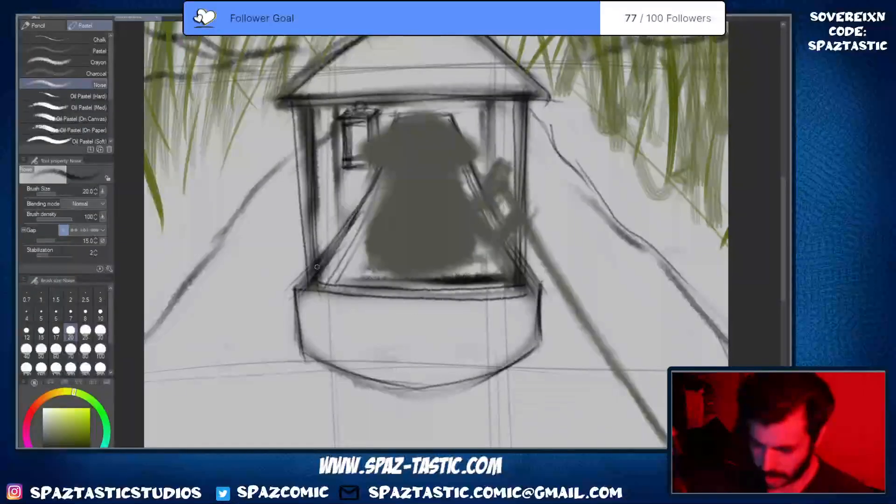
pyautogui.moveTo(354, 213); pyautogui.dragTo(295, 288)
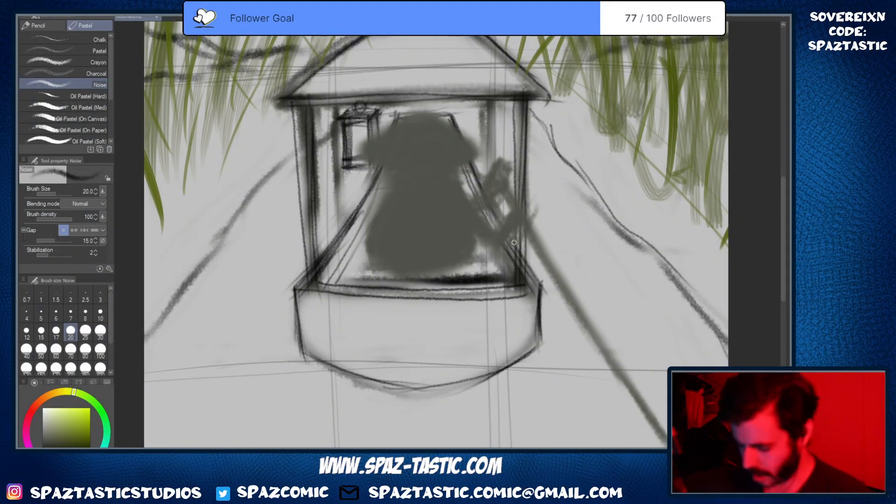
pyautogui.moveTo(513, 245); pyautogui.dragTo(555, 302)
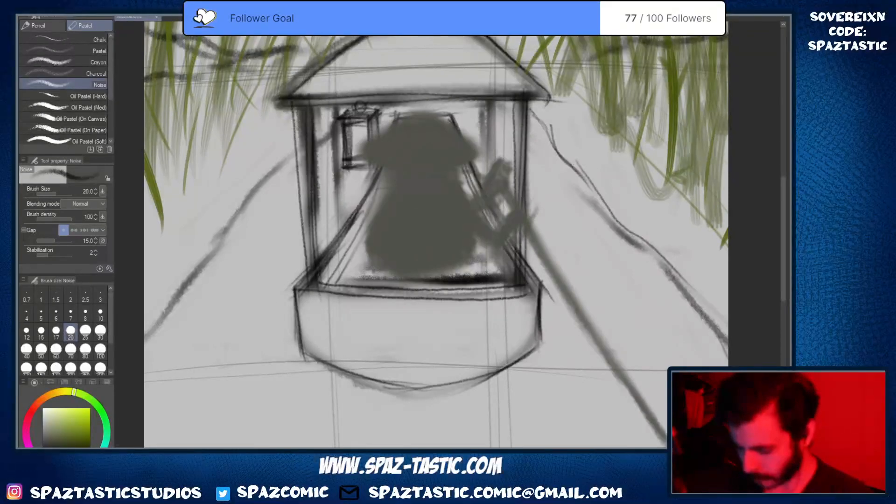
# Erase the far edge of the deck behind the figure's head and redraw it slightly lower with the Noise brush
pyautogui.scroll(3, 398, 117)
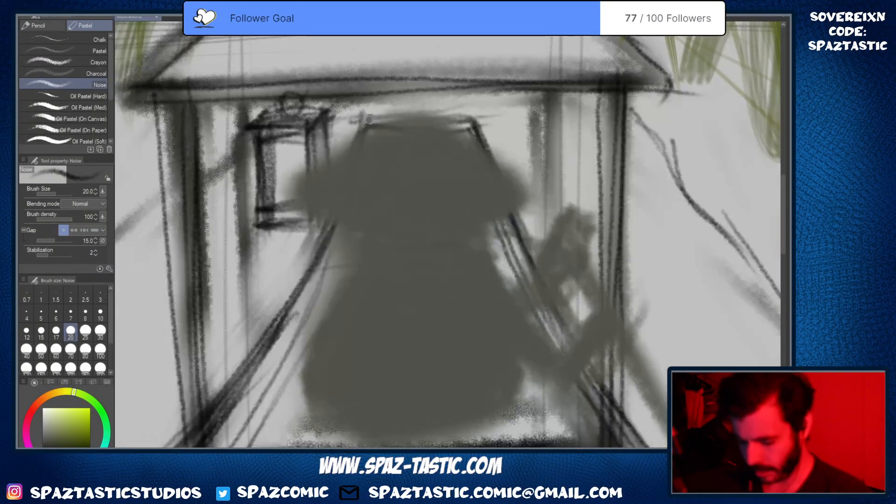
pyautogui.press('e')
pyautogui.press('p')
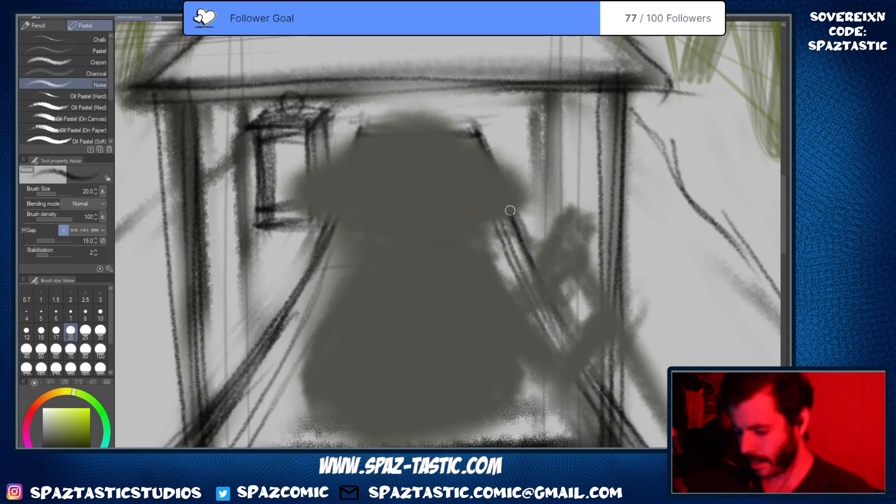
pyautogui.press('e')
pyautogui.press('p')
# Clean up the smudges around the hull and beneath its curved bottom edge with the Soft eraser
pyautogui.scroll(-2, 486, 120)
pyautogui.moveTo(530, 315); pyautogui.dragTo(530, 252)
pyautogui.scroll(-2, 536, 246)
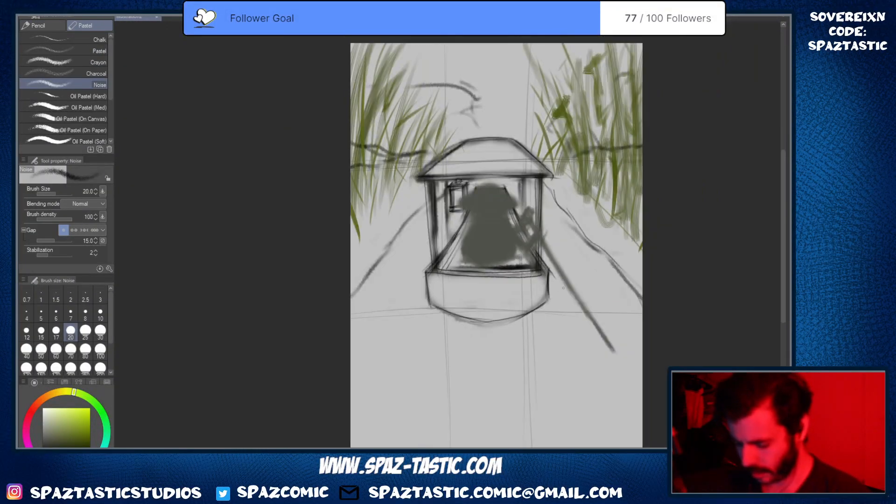
pyautogui.moveTo(564, 288)
pyautogui.mouseDown()
pyautogui.moveTo(527, 279)
pyautogui.moveTo(493, 301)
pyautogui.mouseUp()
pyautogui.scroll(1, 519, 276)
pyautogui.press('e')
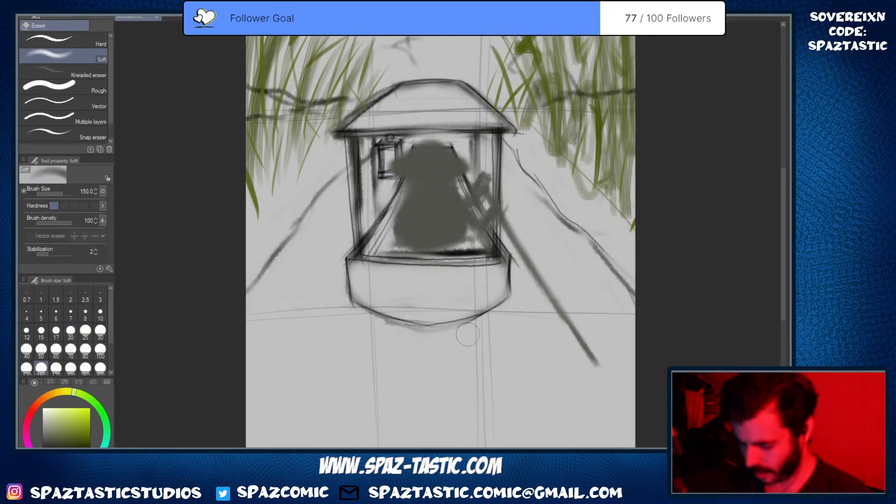
pyautogui.moveTo(468, 335)
pyautogui.mouseDown()
pyautogui.moveTo(420, 340)
pyautogui.moveTo(356, 319)
pyautogui.moveTo(419, 342)
pyautogui.moveTo(460, 332)
pyautogui.mouseUp()
pyautogui.moveTo(492, 280)
pyautogui.mouseDown()
pyautogui.moveTo(461, 306)
pyautogui.moveTo(363, 288)
pyautogui.mouseUp()
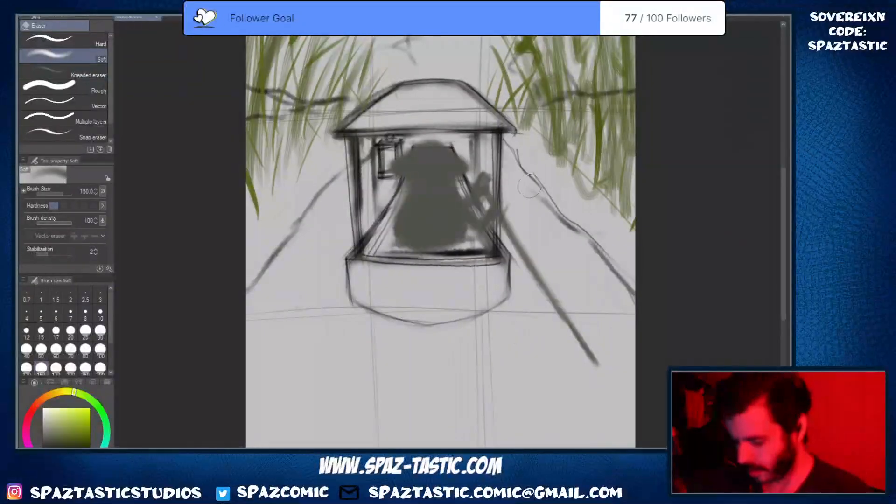
# Fade the curved line above the roof, the shoreline behind the reeds and the left bank line with the Soft eraser
pyautogui.press('p')
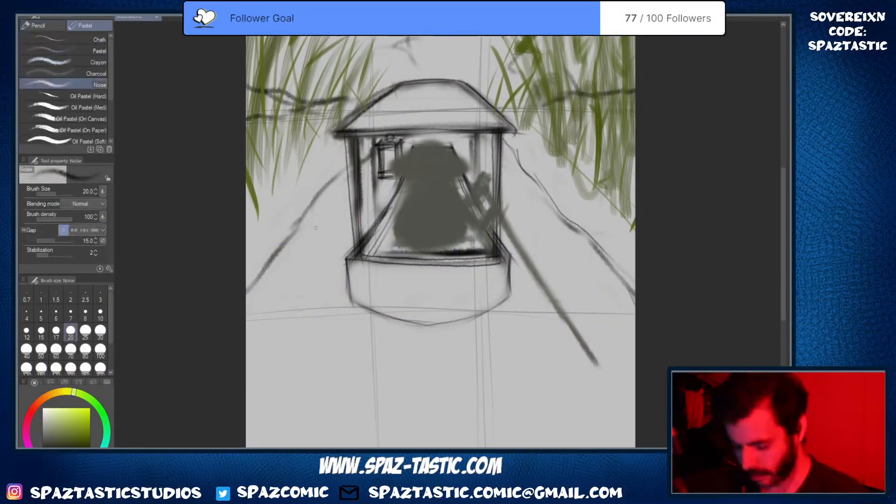
pyautogui.press('e')
pyautogui.press('p')
pyautogui.moveTo(549, 291); pyautogui.dragTo(517, 416)
pyautogui.press('e')
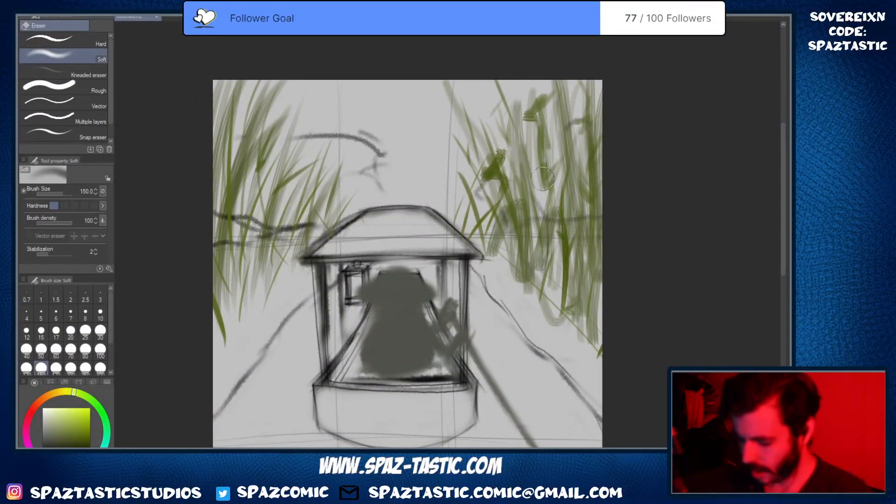
pyautogui.moveTo(379, 153); pyautogui.dragTo(300, 148)
pyautogui.moveTo(213, 217)
pyautogui.mouseDown()
pyautogui.moveTo(276, 235)
pyautogui.moveTo(301, 212)
pyautogui.moveTo(213, 252)
pyautogui.mouseUp()
pyautogui.press('p')
pyautogui.press('e')
pyautogui.moveTo(308, 306); pyautogui.dragTo(209, 411)
pyautogui.press('p')
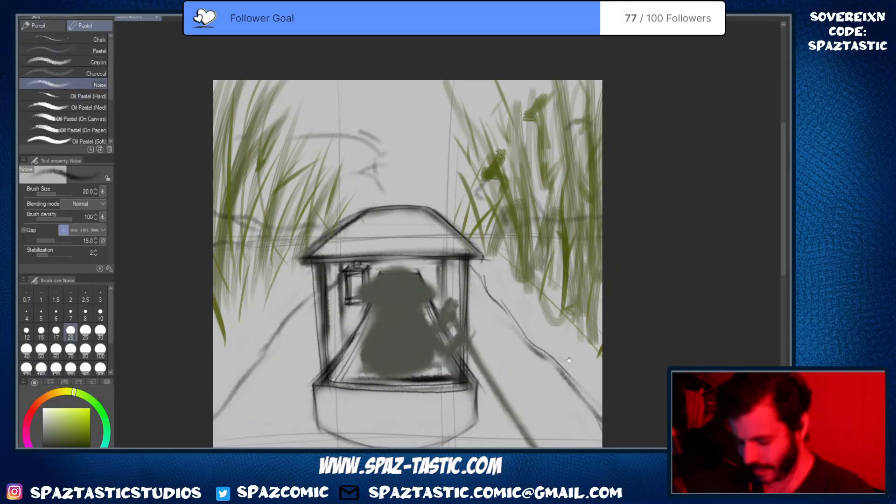
# Lighten the right bank line beside the boat with the Soft eraser
pyautogui.moveTo(513, 351); pyautogui.dragTo(467, 232)
pyautogui.press('e')
pyautogui.moveTo(448, 194)
pyautogui.mouseDown()
pyautogui.moveTo(501, 234)
pyautogui.moveTo(535, 293)
pyautogui.moveTo(457, 164)
pyautogui.mouseUp()
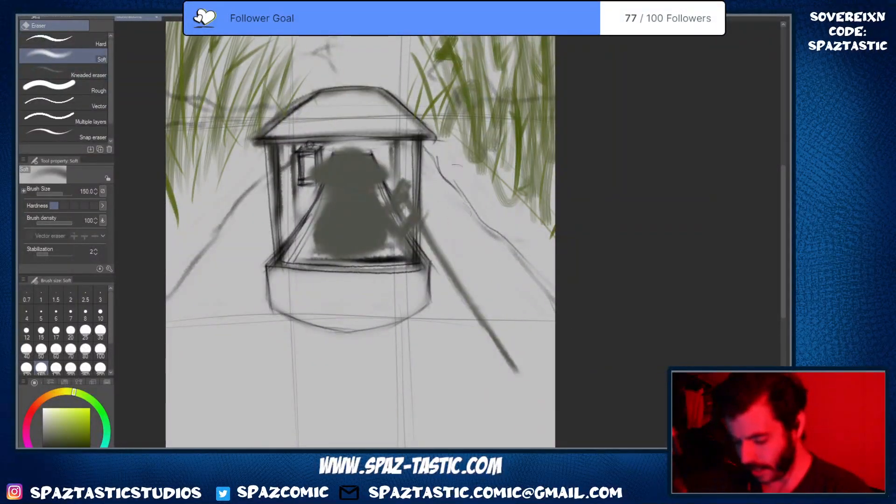
pyautogui.press('p')
pyautogui.moveTo(448, 280); pyautogui.dragTo(506, 267)
pyautogui.press('e')
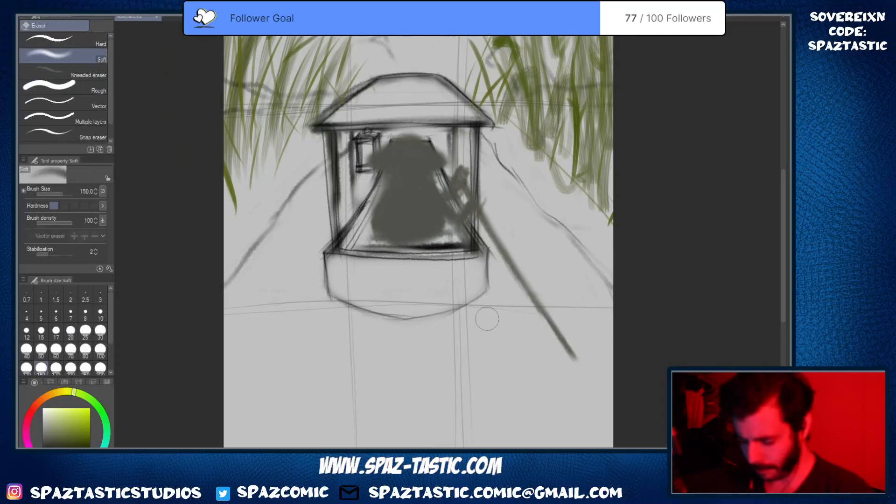
# Redraw the hull's right side and retrace the right bank line with thin Noise brush strokes
pyautogui.press('p')
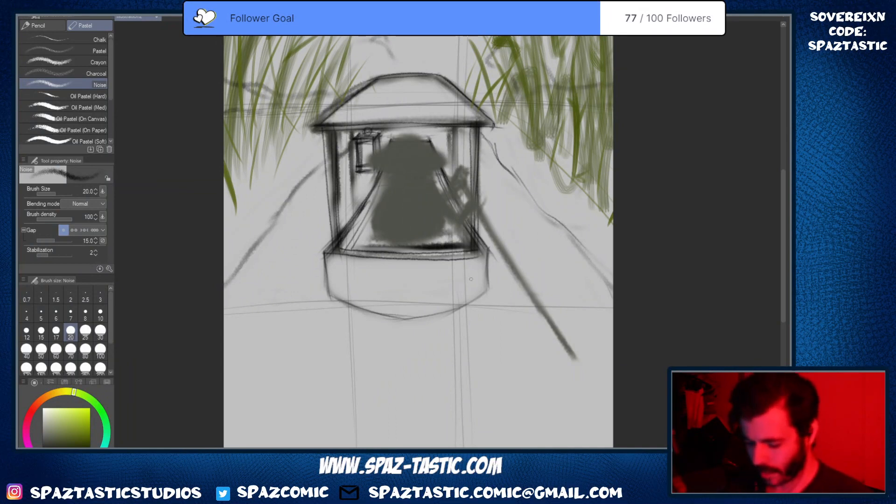
pyautogui.moveTo(487, 247)
pyautogui.mouseDown()
pyautogui.moveTo(490, 292)
pyautogui.moveTo(486, 281)
pyautogui.mouseUp()
pyautogui.press('e')
pyautogui.press('p')
pyautogui.moveTo(489, 249); pyautogui.dragTo(489, 294)
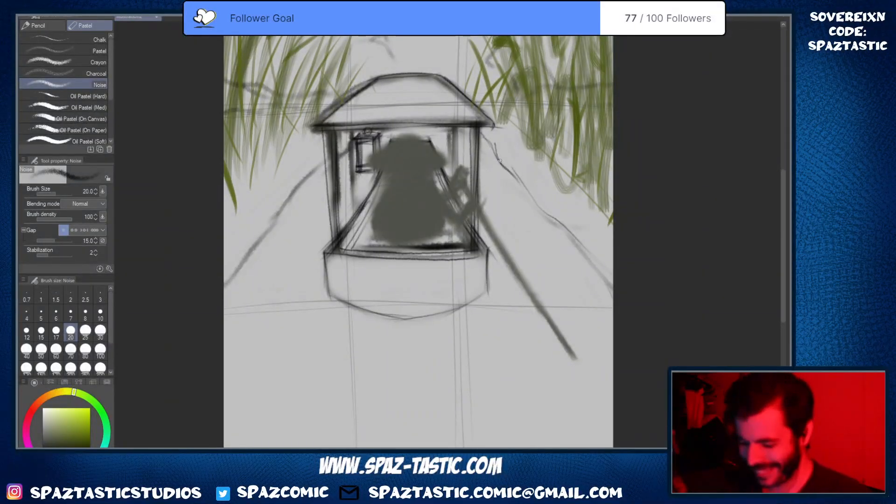
pyautogui.moveTo(500, 161); pyautogui.dragTo(555, 214)
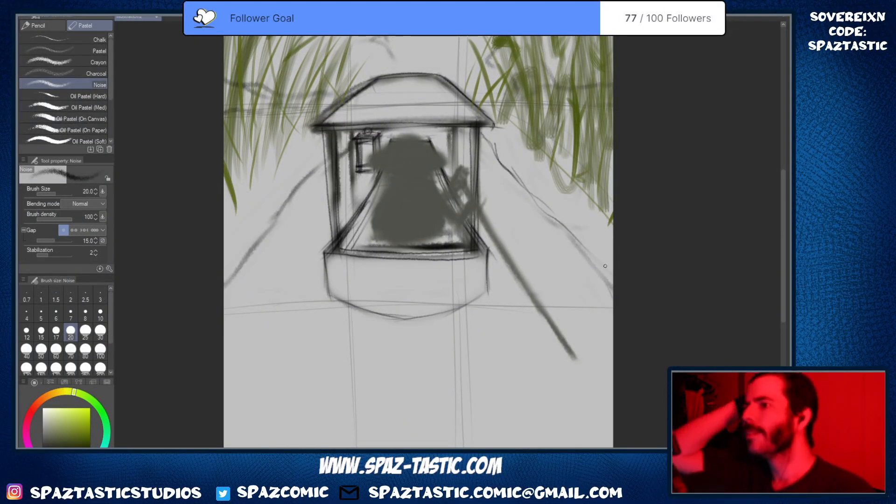
# Erase the small tangled strokes above the roof and retrace the roof's lower edge with the Noise brush
pyautogui.press('space')
pyautogui.moveTo(538, 303); pyautogui.dragTo(547, 388)
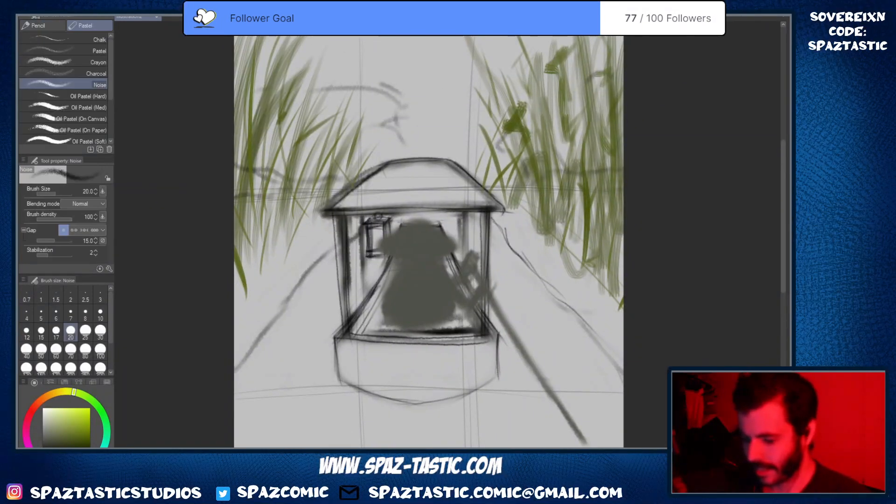
pyautogui.press('e')
pyautogui.moveTo(395, 123)
pyautogui.mouseDown()
pyautogui.moveTo(406, 153)
pyautogui.moveTo(390, 175)
pyautogui.moveTo(359, 196)
pyautogui.moveTo(357, 150)
pyautogui.moveTo(346, 193)
pyautogui.moveTo(331, 208)
pyautogui.moveTo(467, 208)
pyautogui.mouseUp()
pyautogui.press('p')
pyautogui.moveTo(317, 218); pyautogui.dragTo(486, 209)
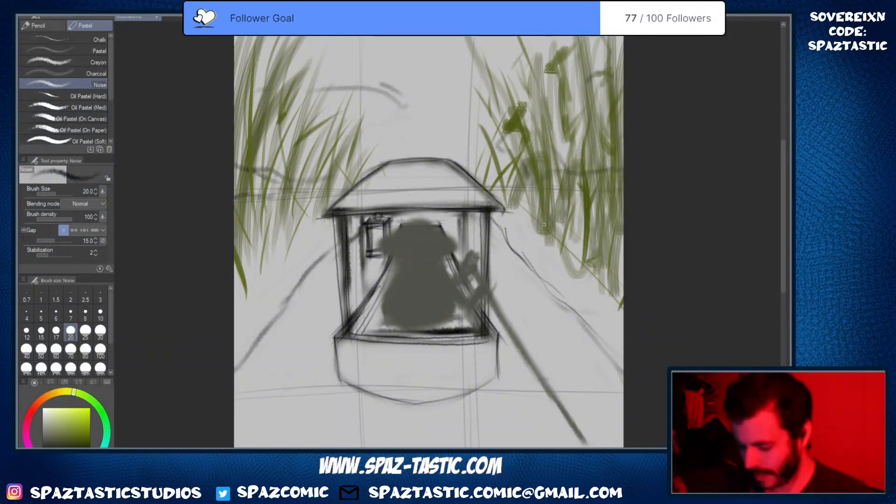
# Draw the left rear post's edge with the Noise brush and soften the lantern lines beside it
pyautogui.scroll(-3, 534, 236)
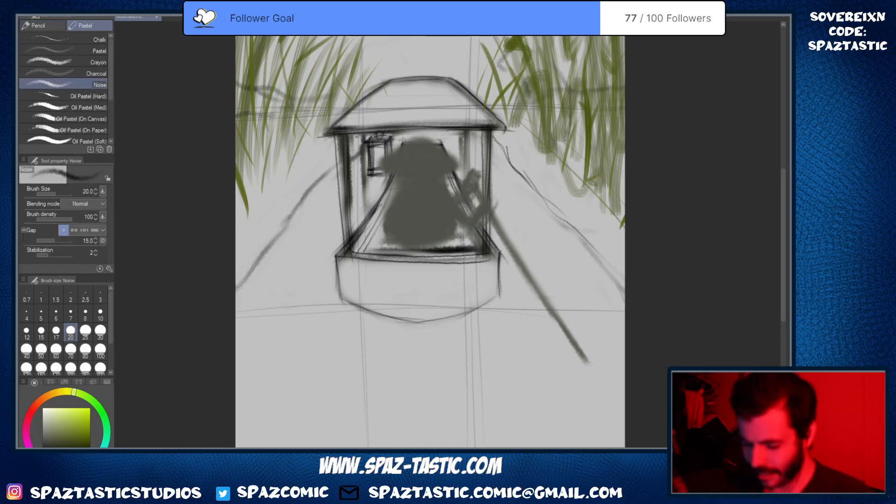
pyautogui.moveTo(357, 136)
pyautogui.mouseDown()
pyautogui.moveTo(360, 233)
pyautogui.moveTo(369, 217)
pyautogui.moveTo(361, 229)
pyautogui.moveTo(357, 207)
pyautogui.mouseUp()
pyautogui.press('e')
pyautogui.press('p')
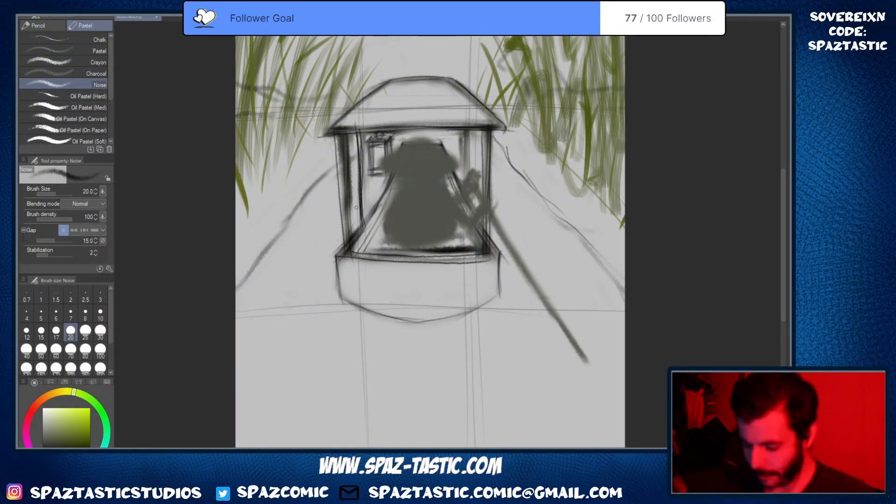
# Add loose, wavy Noise brush lines along the right bank
pyautogui.press('h')
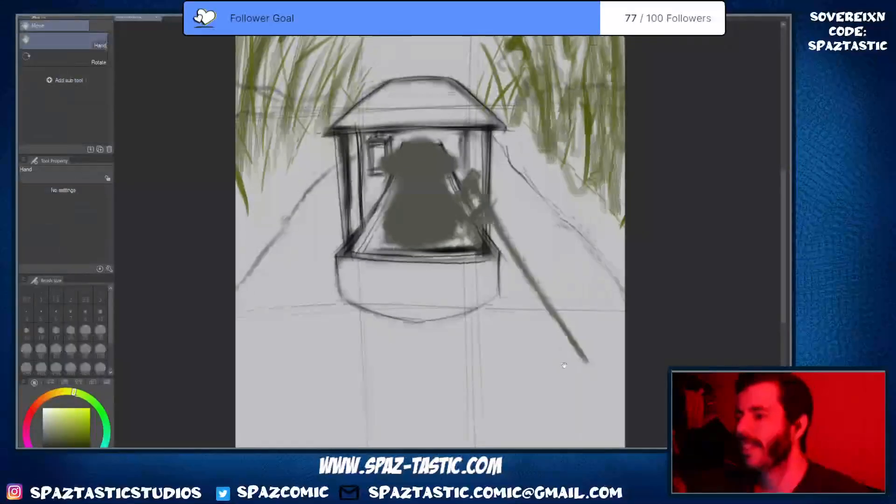
pyautogui.moveTo(584, 361)
pyautogui.mouseDown()
pyautogui.moveTo(584, 295)
pyautogui.moveTo(581, 349)
pyautogui.mouseUp()
pyautogui.press('space')
pyautogui.moveTo(572, 233)
pyautogui.mouseDown()
pyautogui.moveTo(581, 215)
pyautogui.moveTo(630, 256)
pyautogui.mouseUp()
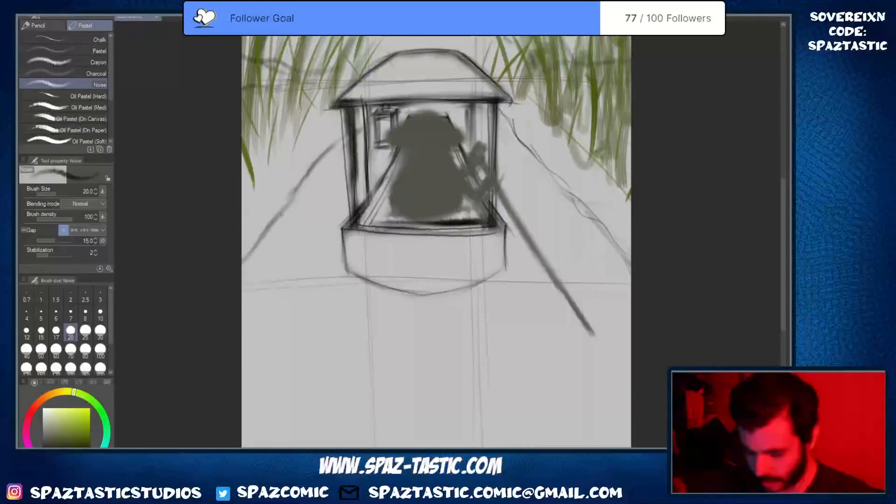
pyautogui.press('space')
pyautogui.moveTo(544, 264); pyautogui.dragTo(539, 329)
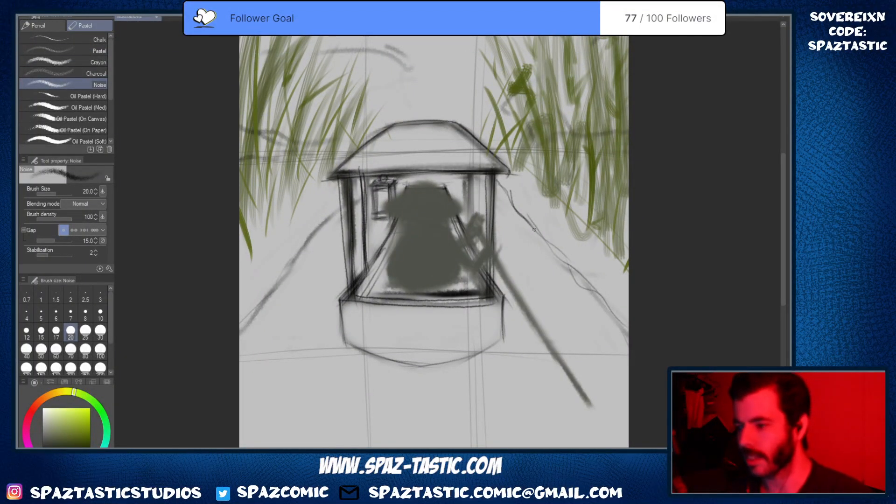
pyautogui.press('space')
pyautogui.moveTo(534, 229); pyautogui.dragTo(550, 145)
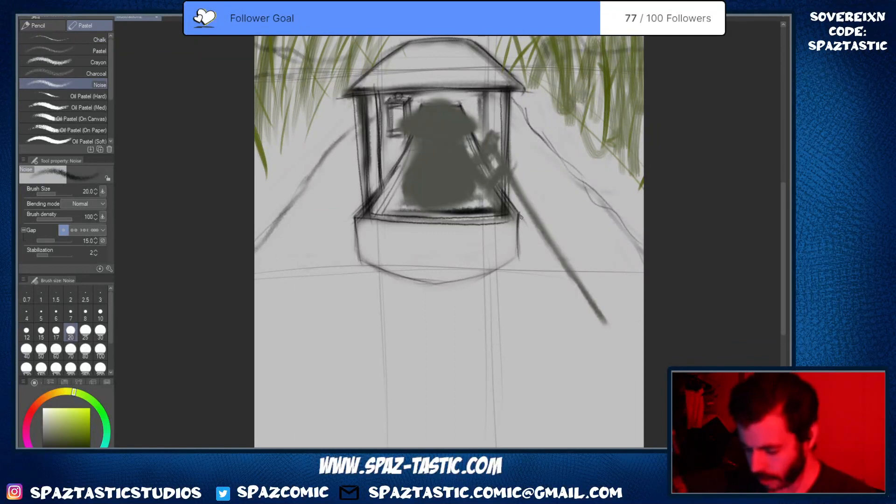
# Darken the hull's right and bottom edges and sketch light water ripples on both sides of the hull
pyautogui.moveTo(521, 216)
pyautogui.mouseDown()
pyautogui.moveTo(519, 267)
pyautogui.moveTo(469, 282)
pyautogui.moveTo(409, 278)
pyautogui.mouseUp()
pyautogui.moveTo(598, 254); pyautogui.dragTo(568, 220)
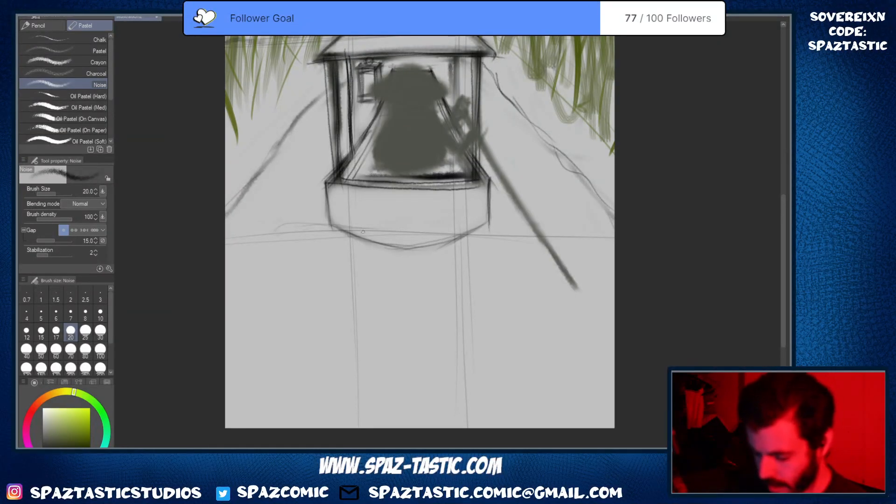
pyautogui.moveTo(391, 228); pyautogui.dragTo(498, 217)
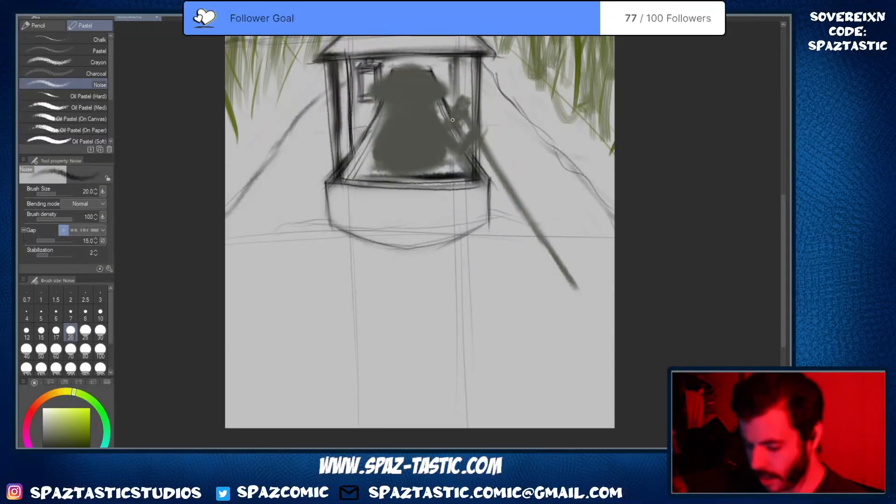
pyautogui.press('space')
pyautogui.moveTo(557, 356); pyautogui.dragTo(551, 342)
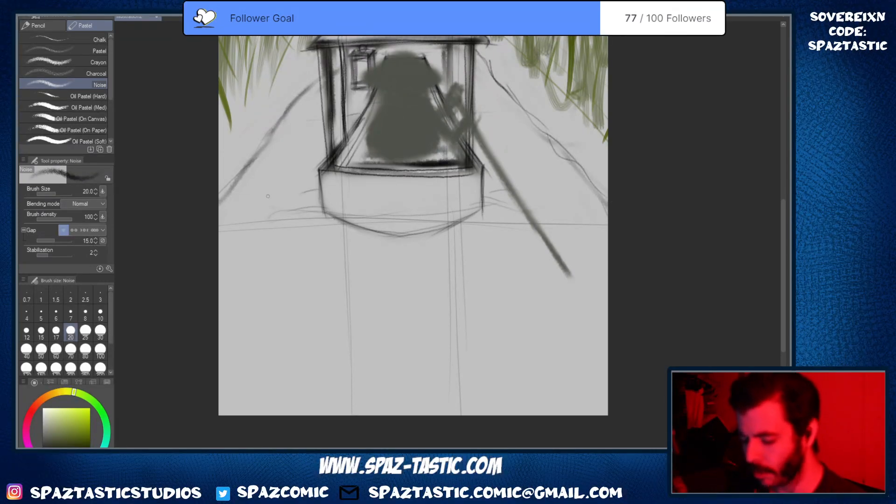
# Examine the boat, its water ripples and the surrounding reeds close up and as a whole
pyautogui.press('space')
pyautogui.moveTo(483, 297); pyautogui.dragTo(505, 254)
pyautogui.scroll(-1, 569, 275)
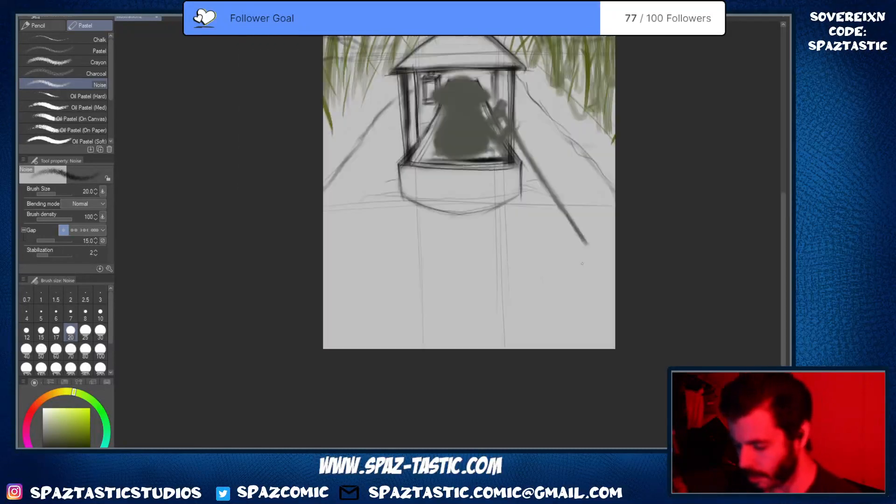
pyautogui.scroll(1, 576, 266)
pyautogui.press('space')
pyautogui.moveTo(569, 269); pyautogui.dragTo(569, 358)
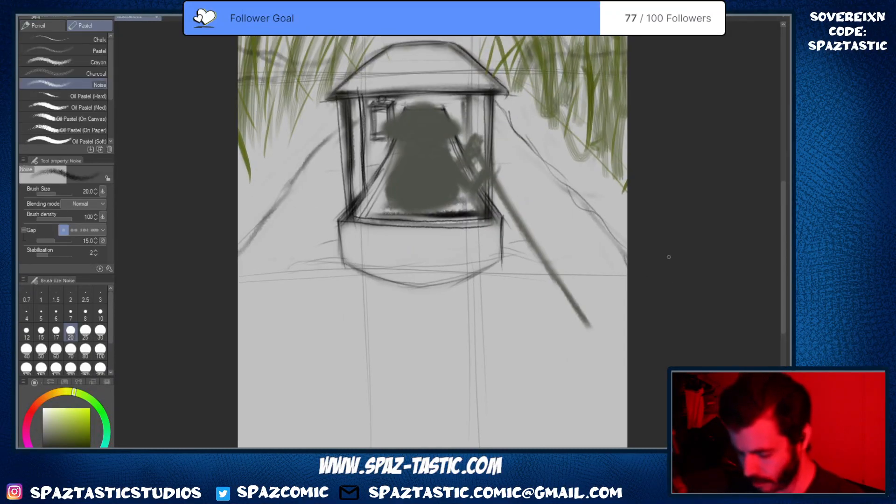
pyautogui.press('space')
pyautogui.moveTo(618, 300); pyautogui.dragTo(626, 367)
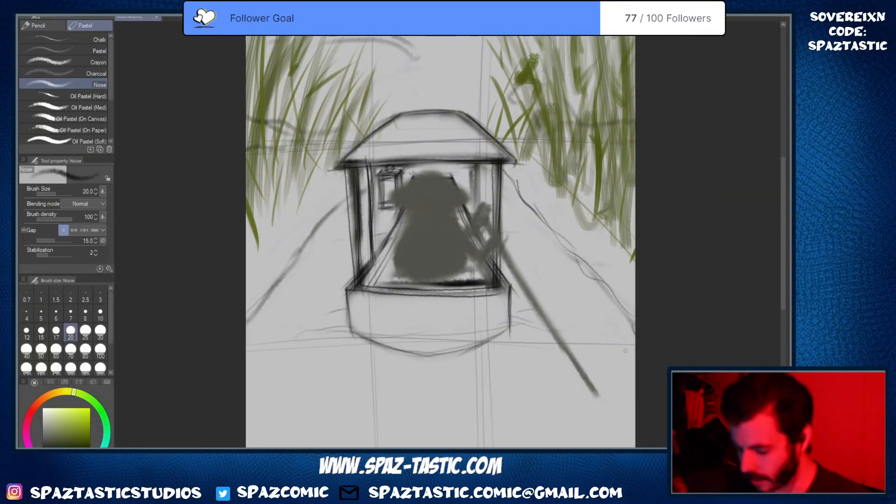
pyautogui.press('space')
pyautogui.moveTo(626, 325); pyautogui.dragTo(626, 266)
pyautogui.scroll(-1, 625, 299)
# Erase the remaining curved line in the sky above the roof with the Soft eraser
pyautogui.press('space')
pyautogui.moveTo(621, 300); pyautogui.dragTo(590, 327)
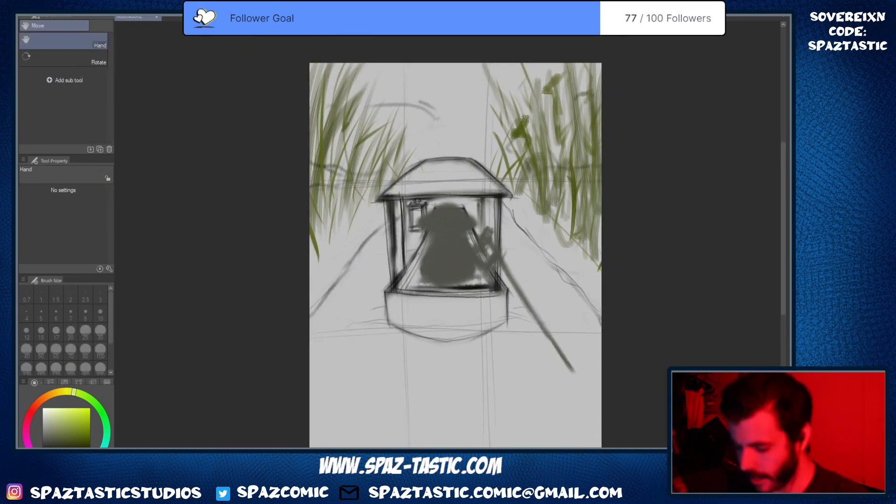
pyautogui.press('e')
pyautogui.moveTo(429, 106); pyautogui.dragTo(437, 122)
pyautogui.press('p')
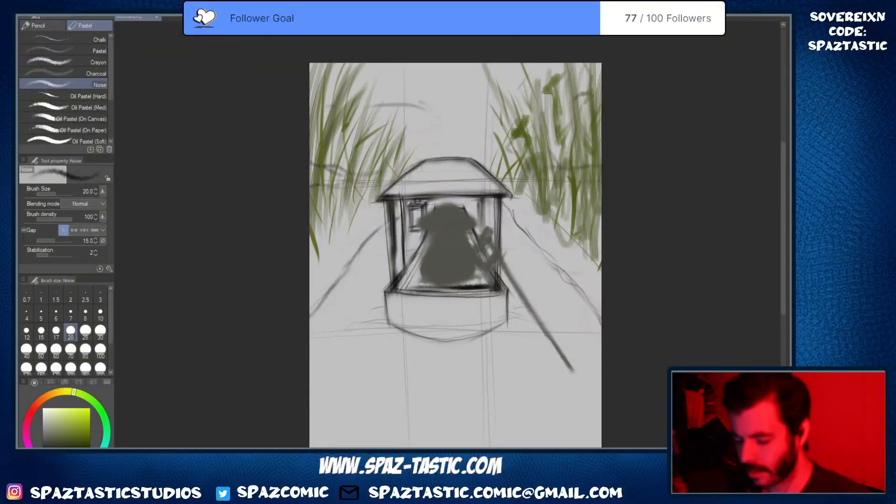
pyautogui.press('e')
pyautogui.moveTo(371, 104); pyautogui.dragTo(435, 110)
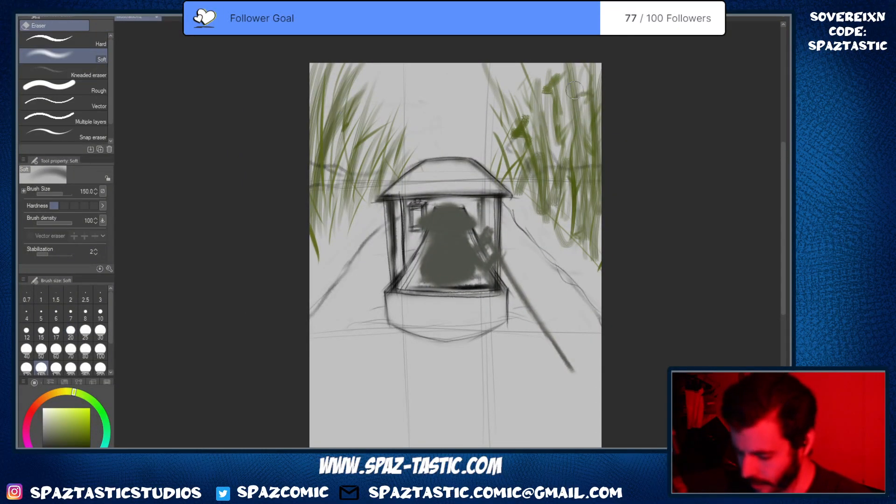
pyautogui.press('p')
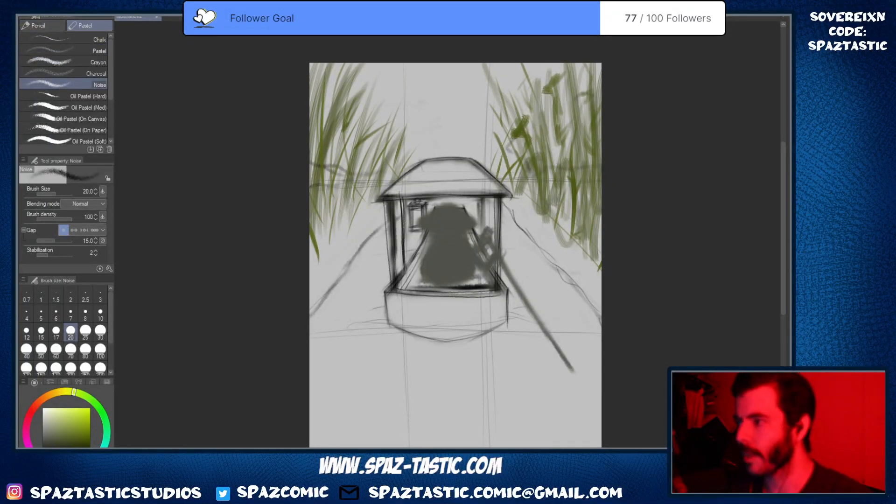
pyautogui.hotkey('ctrl', 'z')
pyautogui.hotkey('ctrl', 'y')
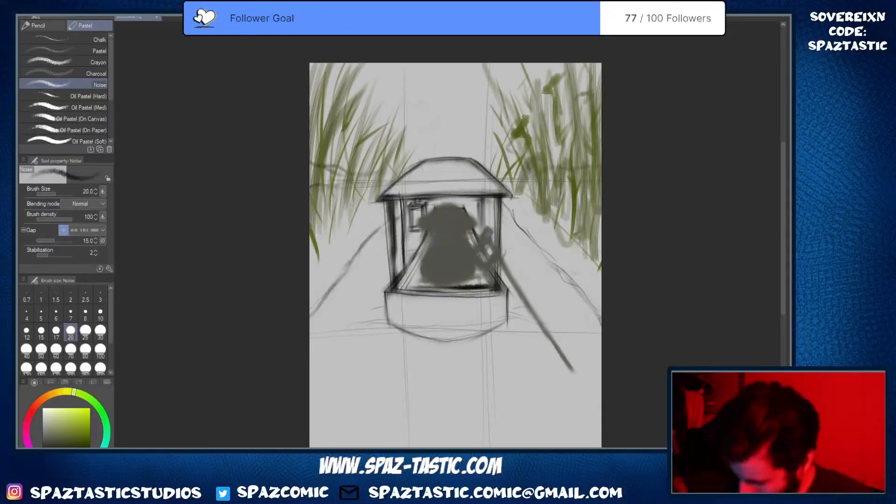
pyautogui.hotkey('ctrl', 'z')
pyautogui.hotkey('ctrl', 'y')
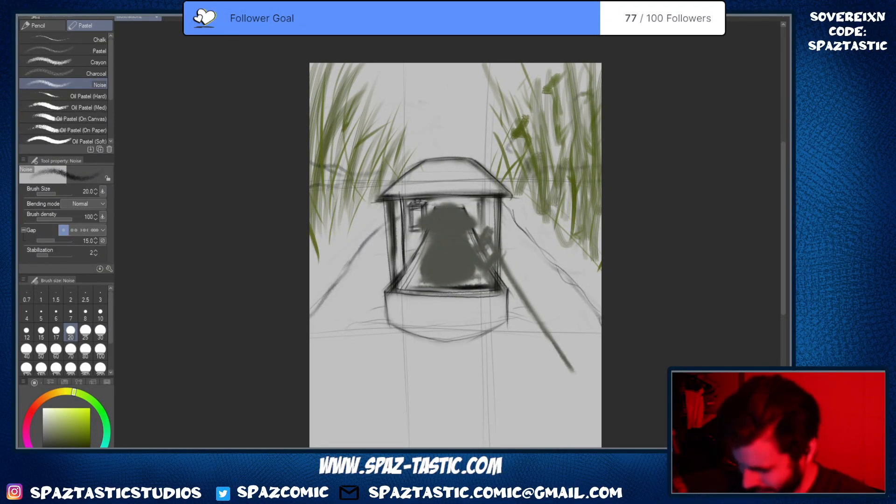
pyautogui.moveTo(534, 372); pyautogui.dragTo(527, 316)
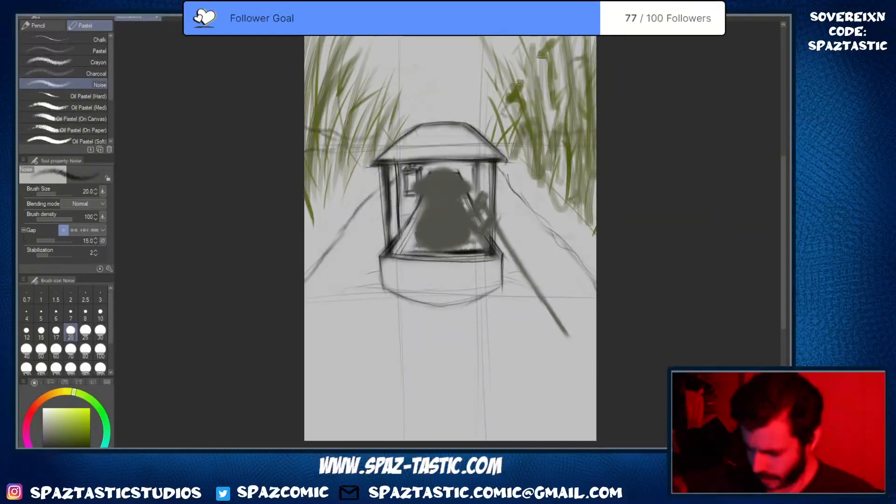
pyautogui.moveTo(506, 175); pyautogui.dragTo(586, 263)
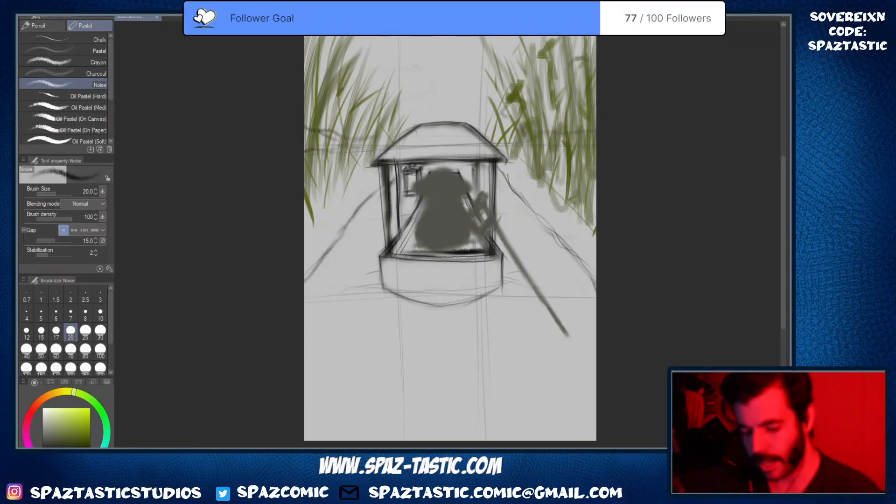
pyautogui.press('p')
pyautogui.press('p')
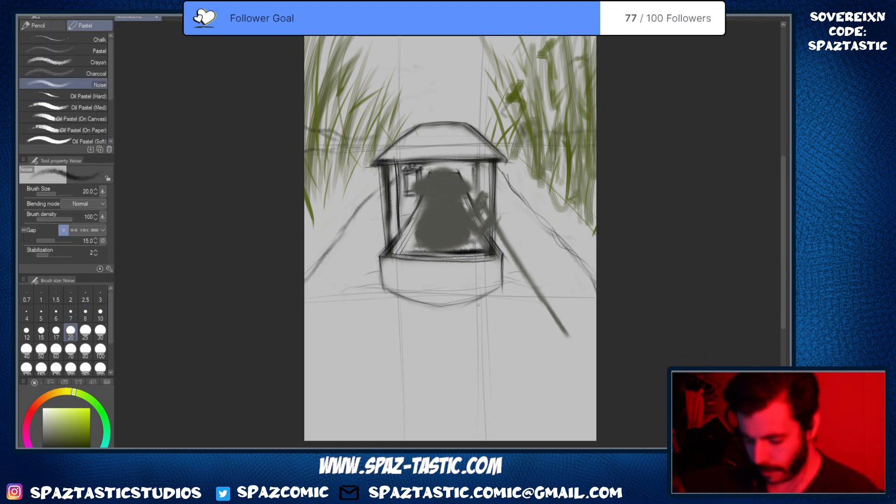
pyautogui.click(93, 108)
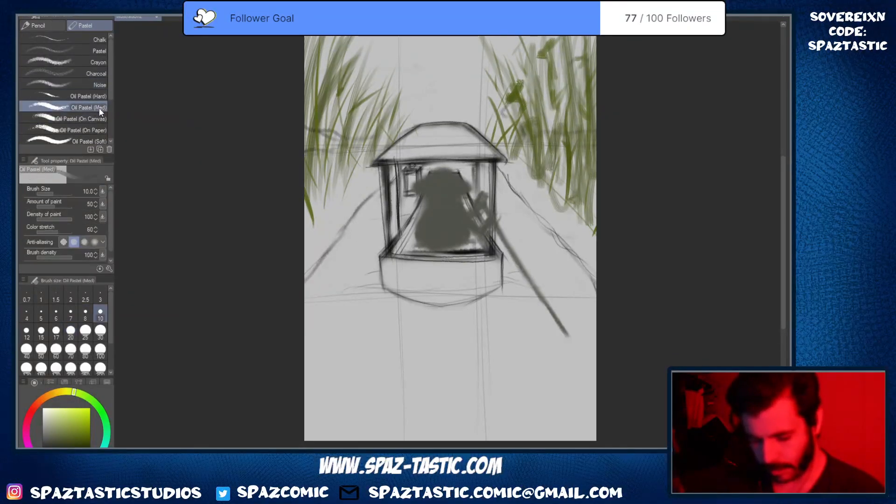
pyautogui.moveTo(465, 355); pyautogui.dragTo(563, 369)
pyautogui.hotkey('ctrl', 'z')
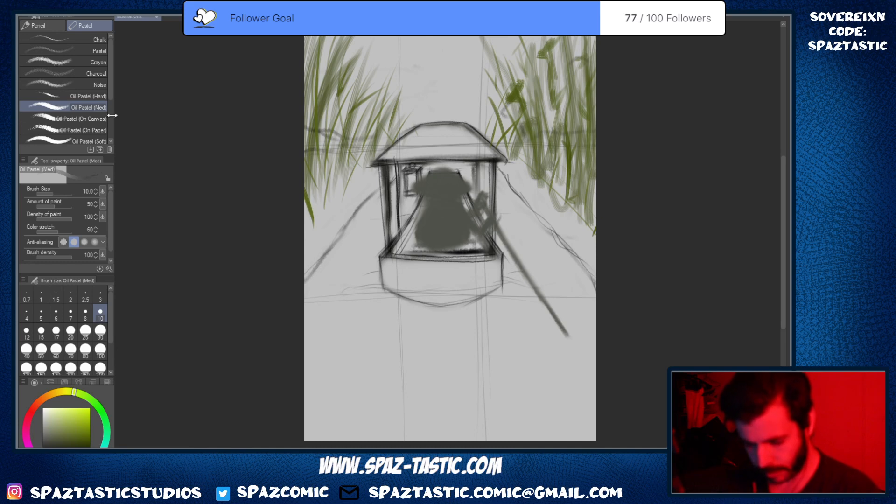
# Switch to the Oil Pastel (On Canvas) brush and reduce its size to 90, trying it out below the hull
pyautogui.click(93, 119)
pyautogui.moveTo(457, 336); pyautogui.dragTo(516, 368)
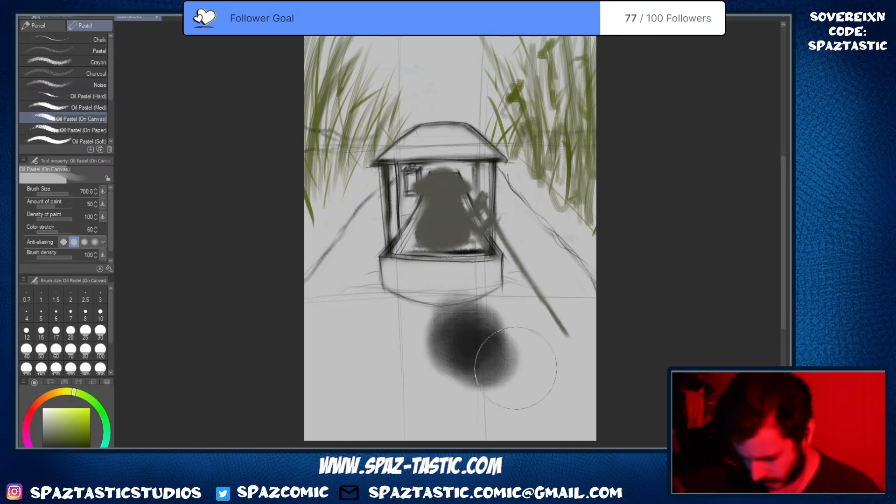
pyautogui.hotkey('ctrl', 'z')
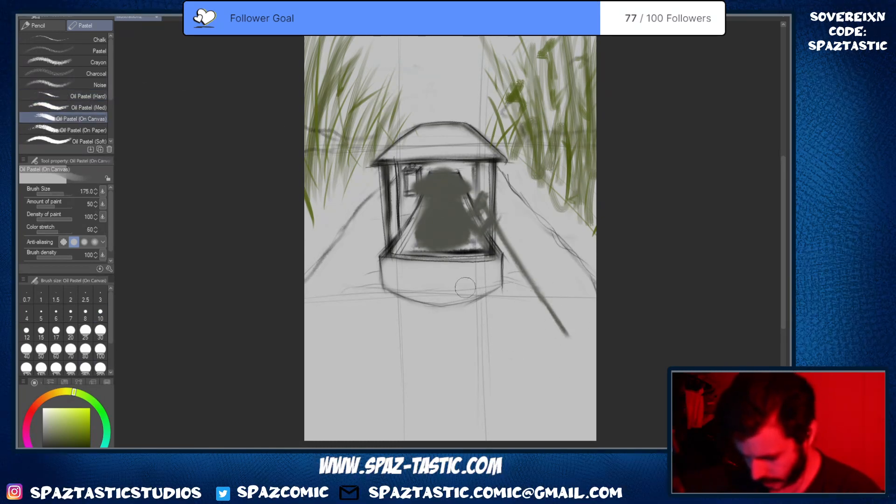
pyautogui.press('[')
pyautogui.press('[')
pyautogui.moveTo(470, 281); pyautogui.dragTo(462, 329)
pyautogui.press('[')
pyautogui.press('[')
pyautogui.hotkey('ctrl', 'z')
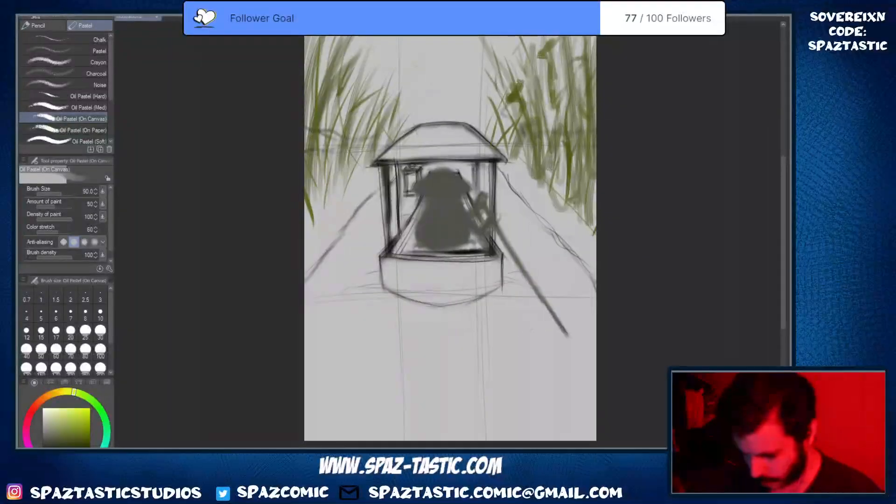
# Set the drawing colour to a saturated medium blue and try it out on the water below the boat
pyautogui.click(34, 407)
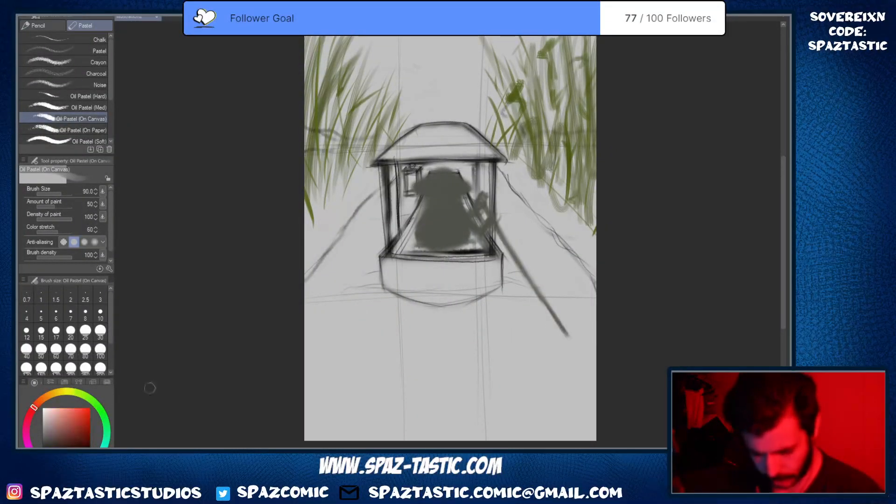
pyautogui.click(76, 470)
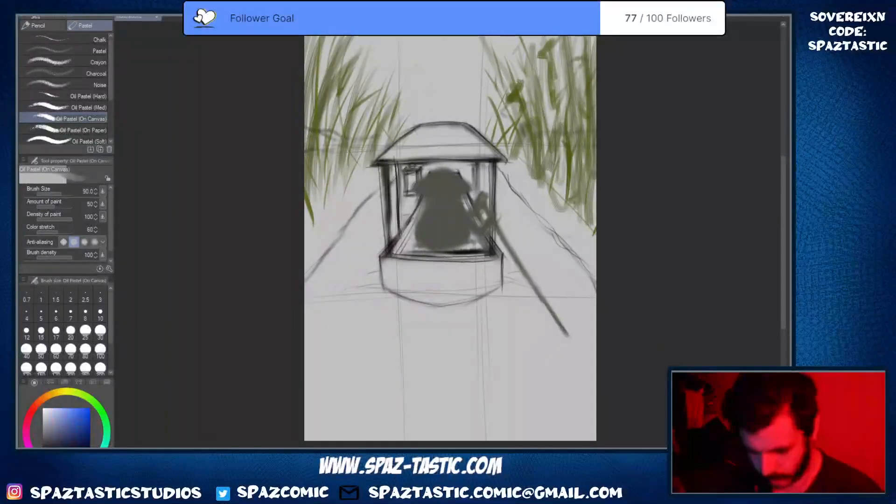
pyautogui.click(89, 426)
pyautogui.moveTo(435, 344); pyautogui.dragTo(540, 352)
pyautogui.hotkey('ctrl', 'z')
pyautogui.press('space')
pyautogui.moveTo(559, 277); pyautogui.dragTo(536, 289)
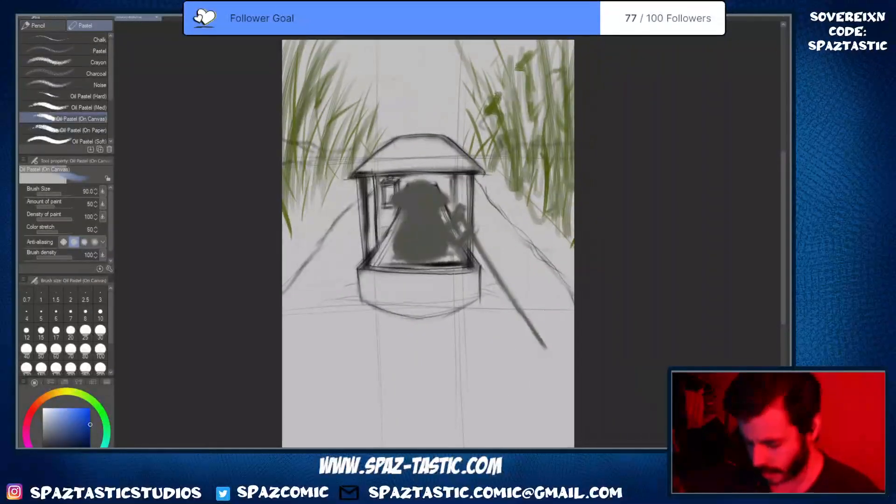
# Reduce the Oil Pastel (On Canvas) brush size to 20 for fine water lines
pyautogui.press('[')
pyautogui.press('[')
pyautogui.press('[')
pyautogui.press('space')
pyautogui.moveTo(547, 350); pyautogui.dragTo(523, 333)
pyautogui.press('space')
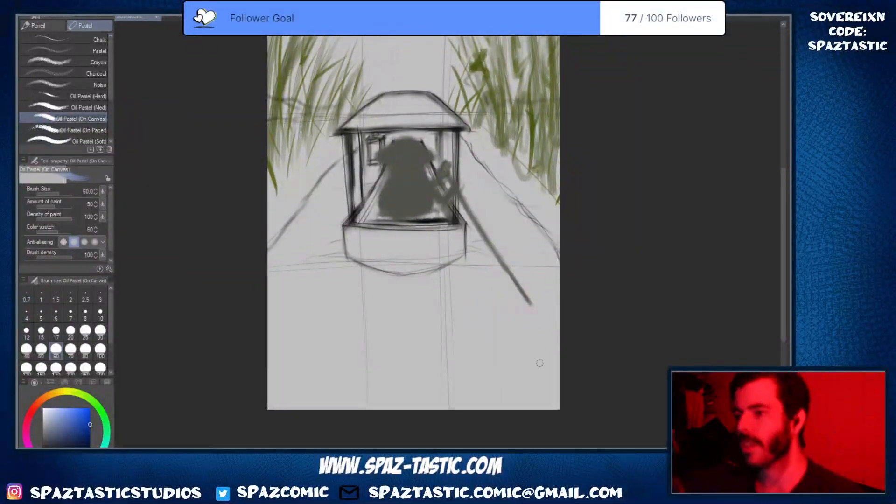
pyautogui.press('space')
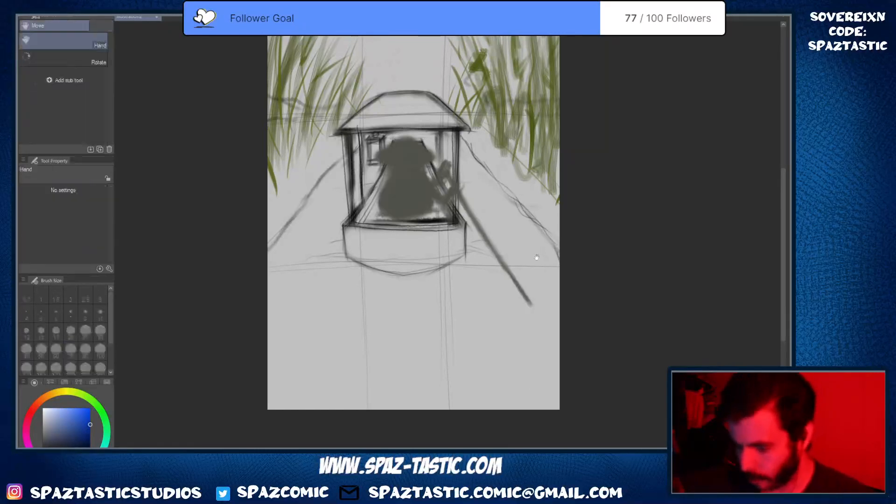
pyautogui.moveTo(541, 262); pyautogui.dragTo(525, 250)
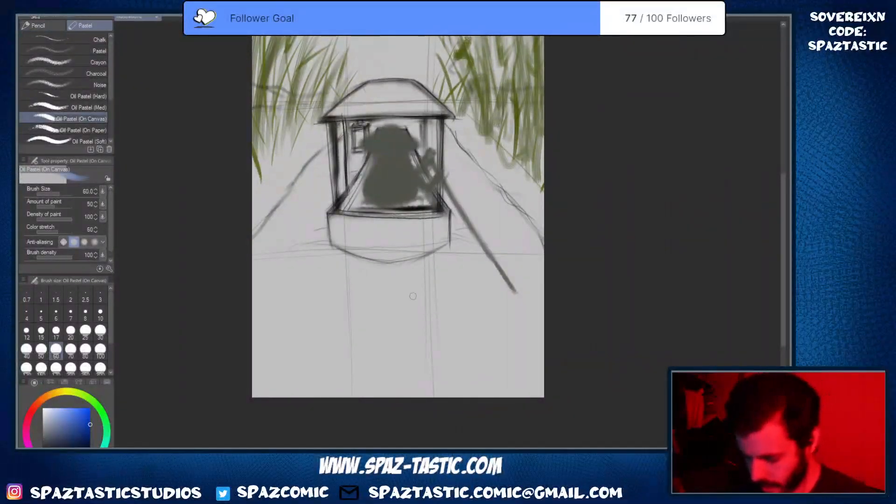
pyautogui.scroll(1, 413, 297)
pyautogui.press('space')
pyautogui.moveTo(504, 286); pyautogui.dragTo(511, 323)
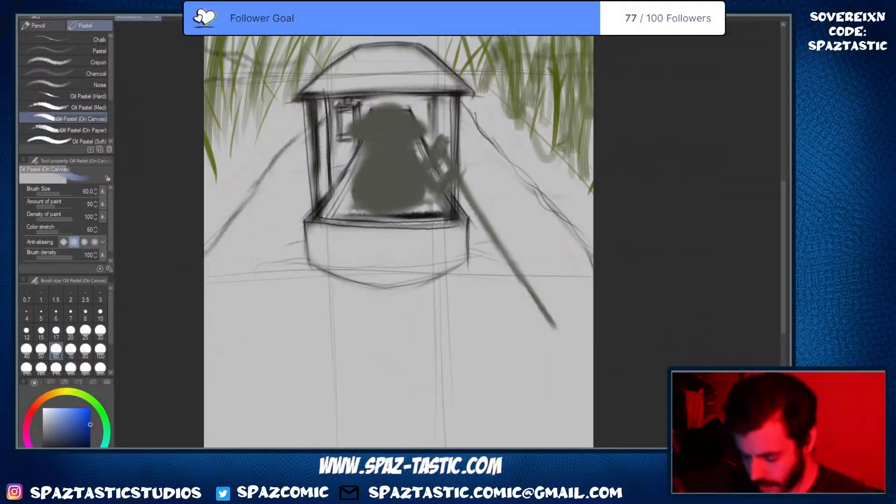
pyautogui.press('space')
pyautogui.moveTo(536, 290); pyautogui.dragTo(542, 337)
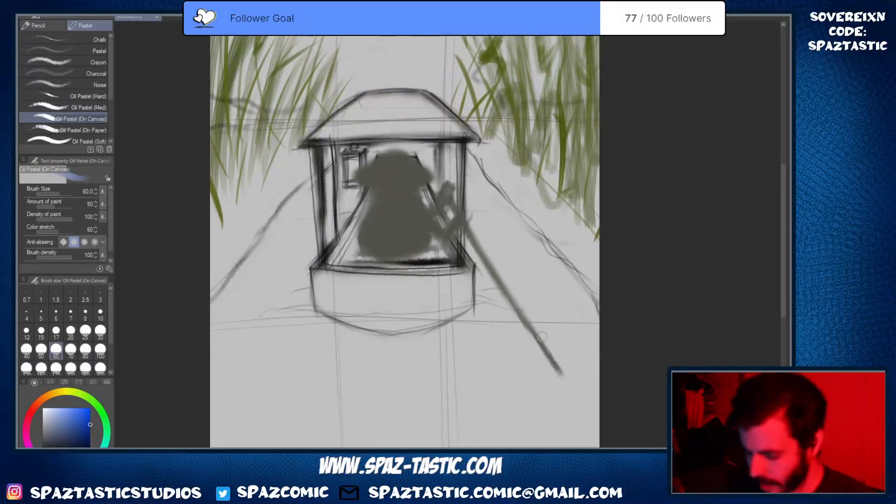
pyautogui.scroll(2, 472, 292)
pyautogui.scroll(-2, 494, 285)
pyautogui.press('space')
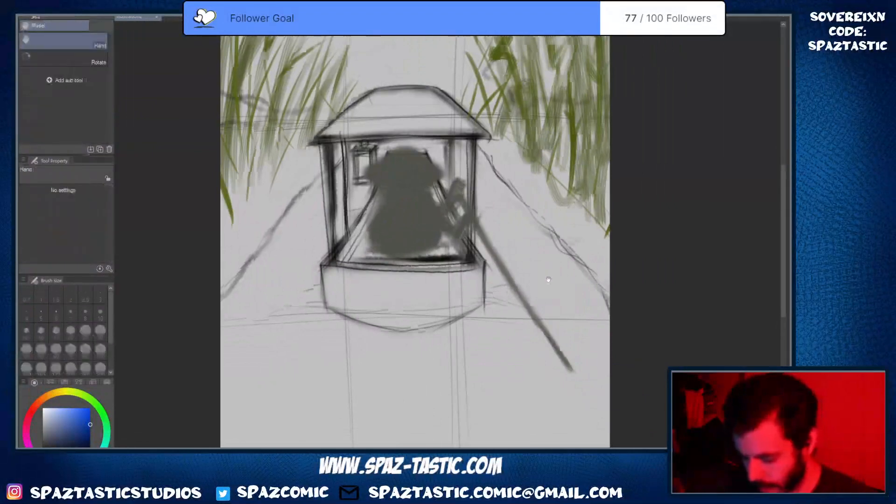
pyautogui.moveTo(549, 280)
pyautogui.mouseDown()
pyautogui.moveTo(542, 312)
pyautogui.moveTo(532, 282)
pyautogui.mouseUp()
pyautogui.press('space')
pyautogui.press('[')
pyautogui.press('[')
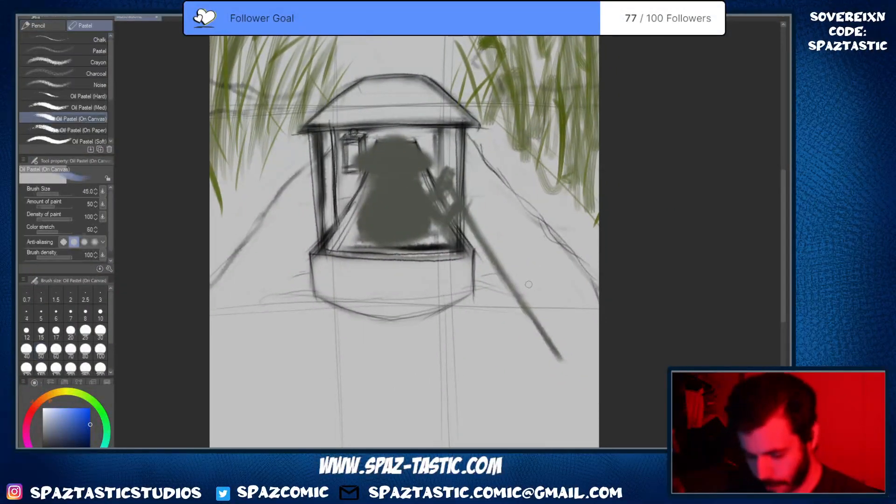
pyautogui.press('[')
pyautogui.press('[')
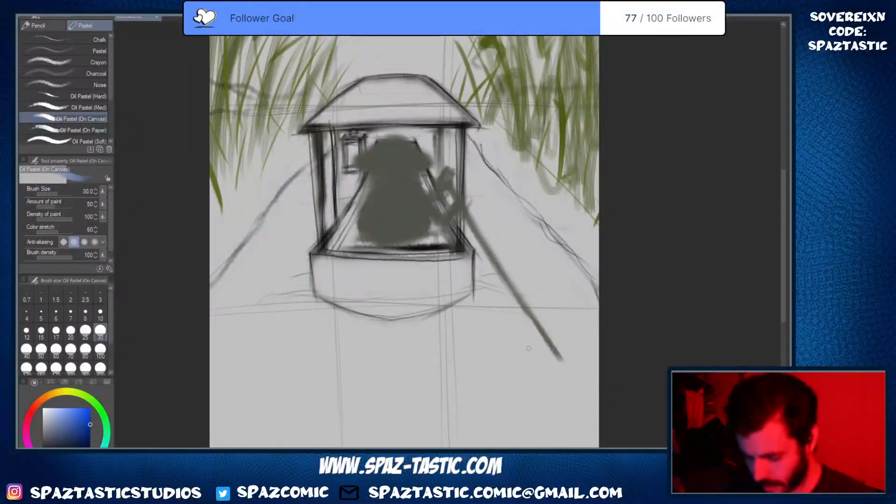
pyautogui.press('[')
pyautogui.press('[')
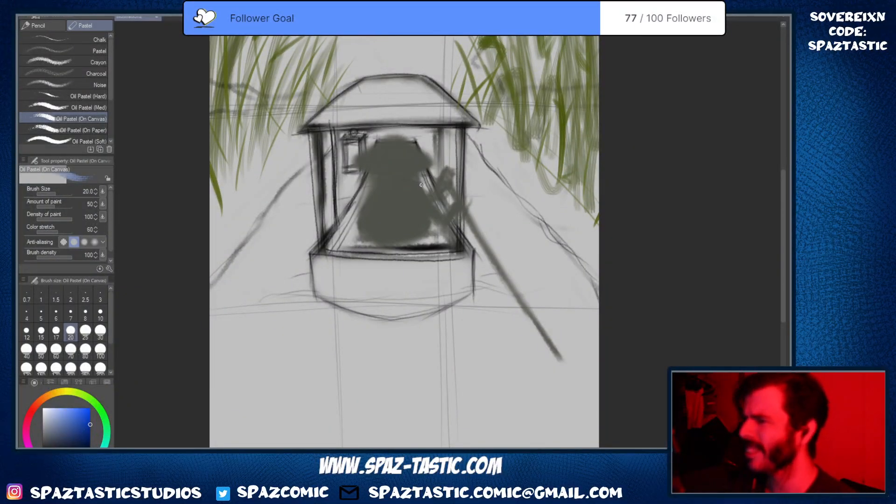
# Sketch a faint blue arc beside the pole's lower end and short blue strokes where the right bank meets the canvas edge
pyautogui.moveTo(483, 280); pyautogui.dragTo(483, 307)
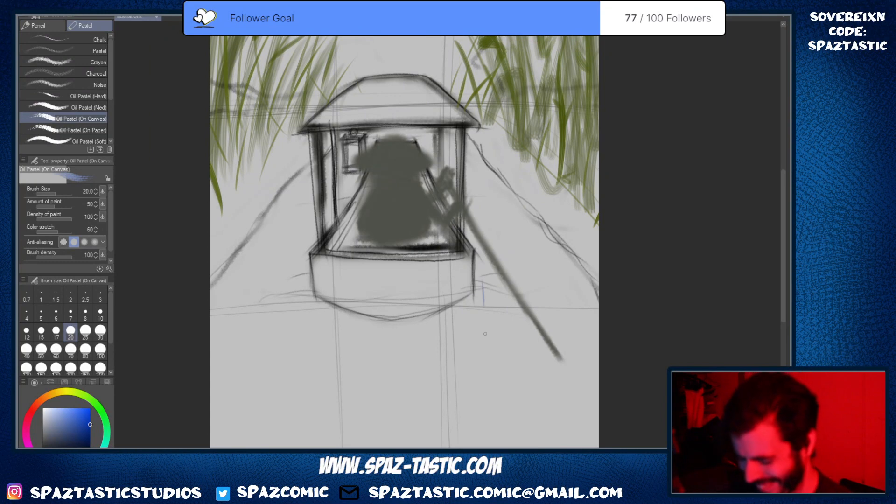
pyautogui.hotkey('ctrl', 'z')
pyautogui.moveTo(545, 340); pyautogui.dragTo(513, 270)
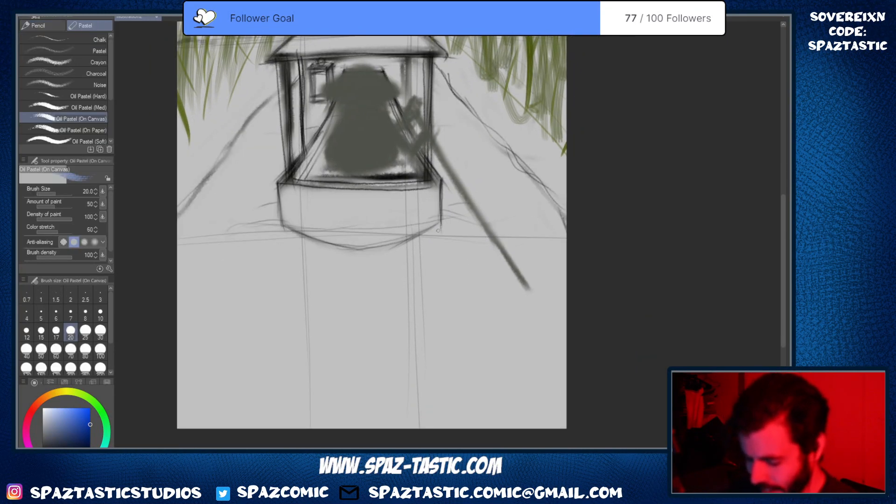
pyautogui.scroll(4, 438, 230)
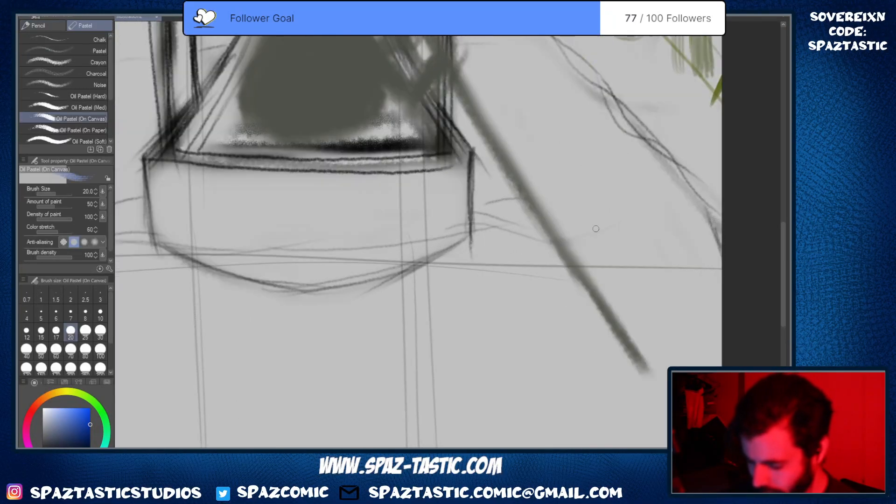
pyautogui.moveTo(540, 350); pyautogui.dragTo(533, 267)
pyautogui.moveTo(641, 134); pyautogui.dragTo(619, 230)
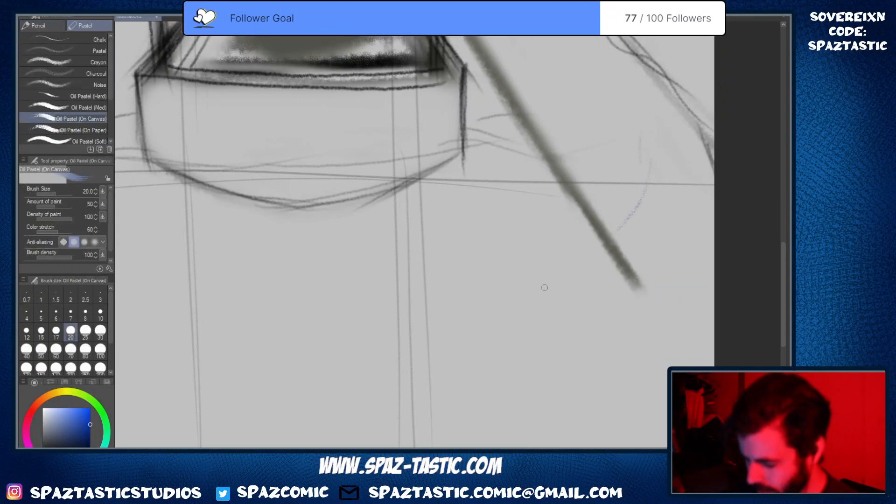
pyautogui.scroll(-5, 545, 288)
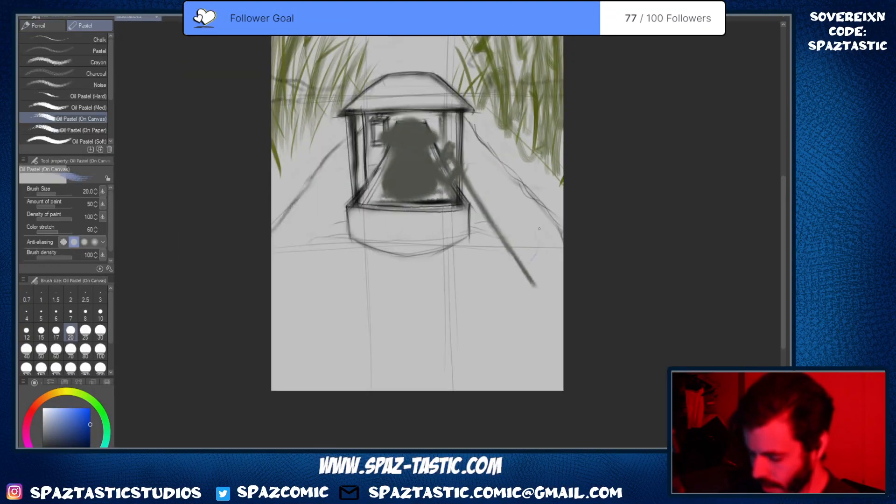
pyautogui.moveTo(554, 204); pyautogui.dragTo(558, 213)
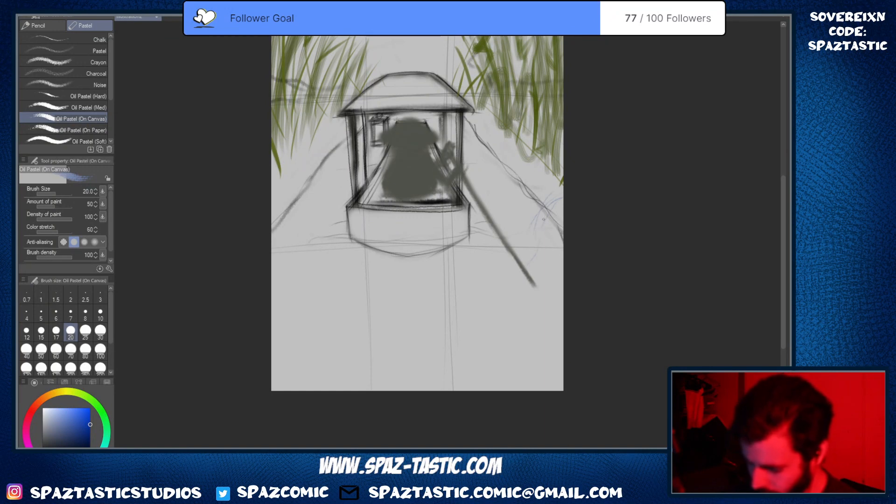
# Rework the blue water marks at the end of the right bank, erasing stray strokes and curving them along the shore
pyautogui.press('e')
pyautogui.moveTo(534, 225)
pyautogui.mouseDown()
pyautogui.moveTo(568, 195)
pyautogui.moveTo(552, 231)
pyautogui.moveTo(525, 245)
pyautogui.moveTo(513, 204)
pyautogui.moveTo(532, 208)
pyautogui.moveTo(479, 261)
pyautogui.moveTo(500, 244)
pyautogui.mouseUp()
pyautogui.scroll(1, 554, 230)
pyautogui.press('space')
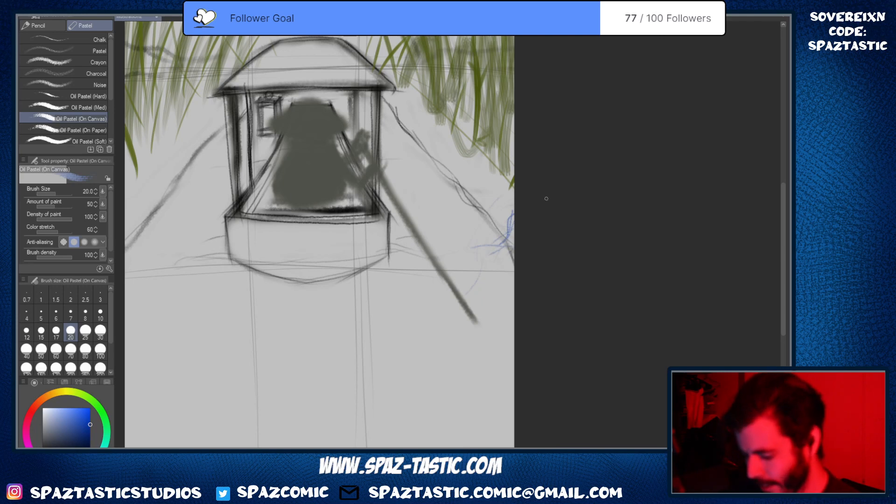
pyautogui.press('e')
pyautogui.moveTo(513, 213)
pyautogui.mouseDown()
pyautogui.moveTo(499, 243)
pyautogui.moveTo(508, 226)
pyautogui.mouseUp()
pyautogui.press('p')
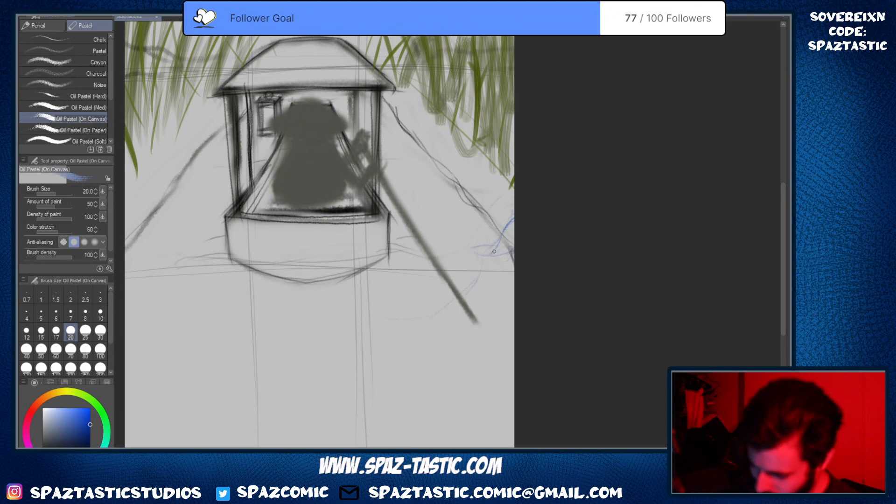
# Sketch sweeping blue current lines curving past the pole's tip, and soften the lowest line's far end with the eraser
pyautogui.moveTo(512, 361); pyautogui.dragTo(536, 314)
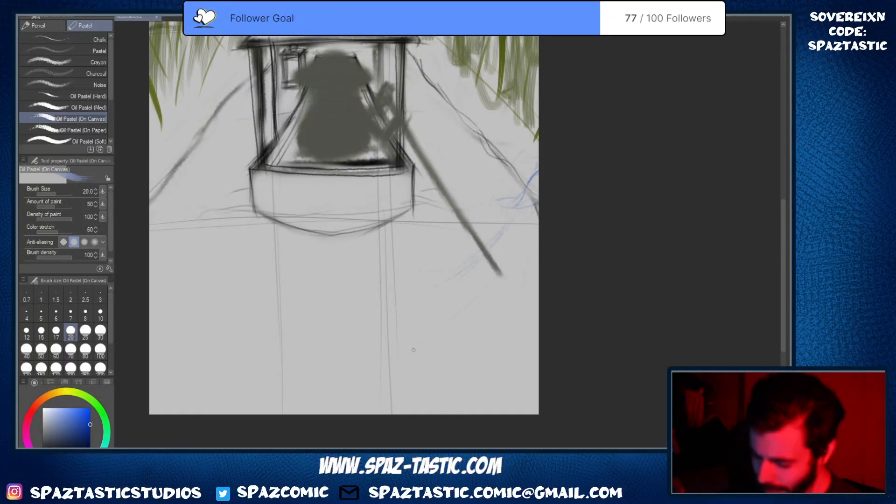
pyautogui.moveTo(495, 272); pyautogui.dragTo(454, 305)
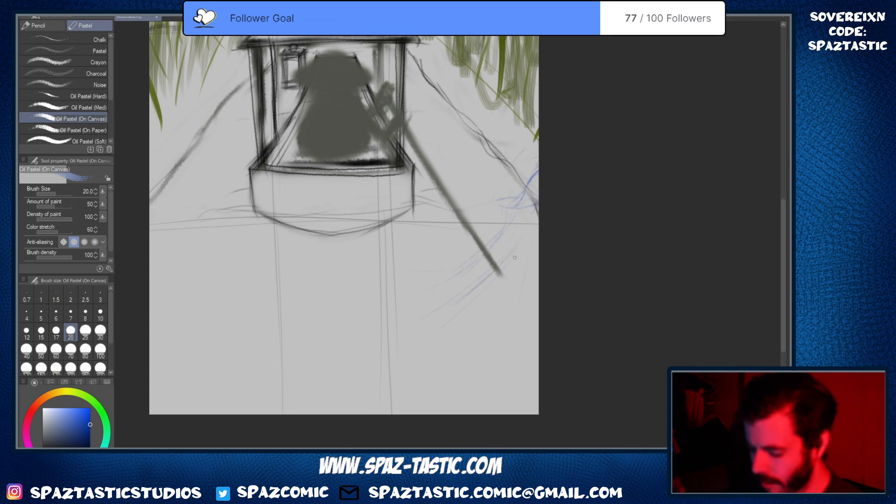
pyautogui.scroll(1, 395, 298)
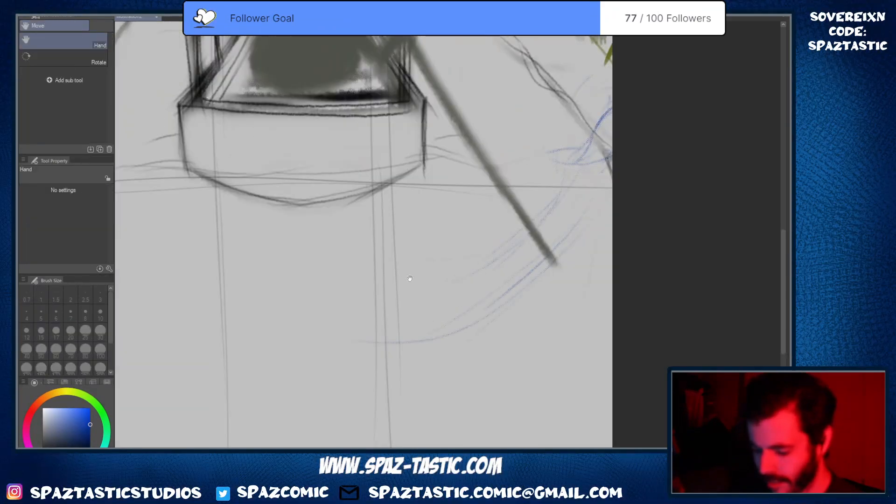
pyautogui.moveTo(409, 277); pyautogui.dragTo(457, 319)
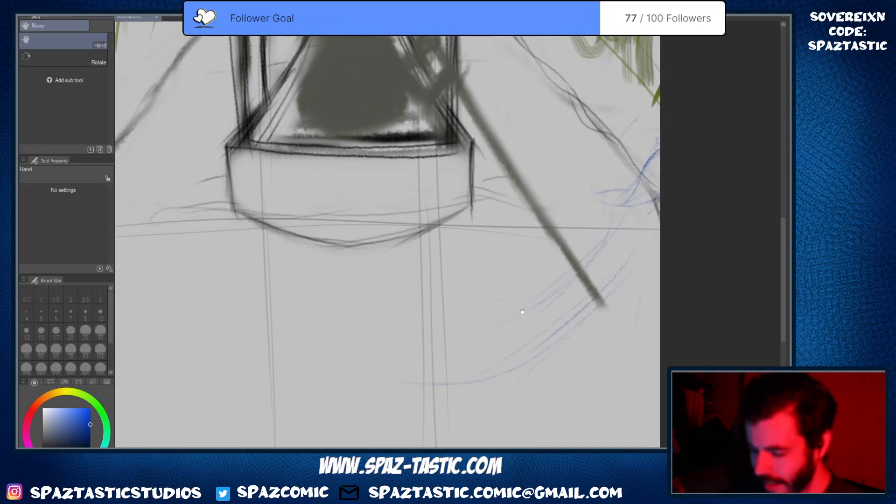
pyautogui.moveTo(522, 310); pyautogui.dragTo(507, 244)
pyautogui.press('e')
pyautogui.moveTo(411, 299); pyautogui.dragTo(478, 304)
pyautogui.press('p')
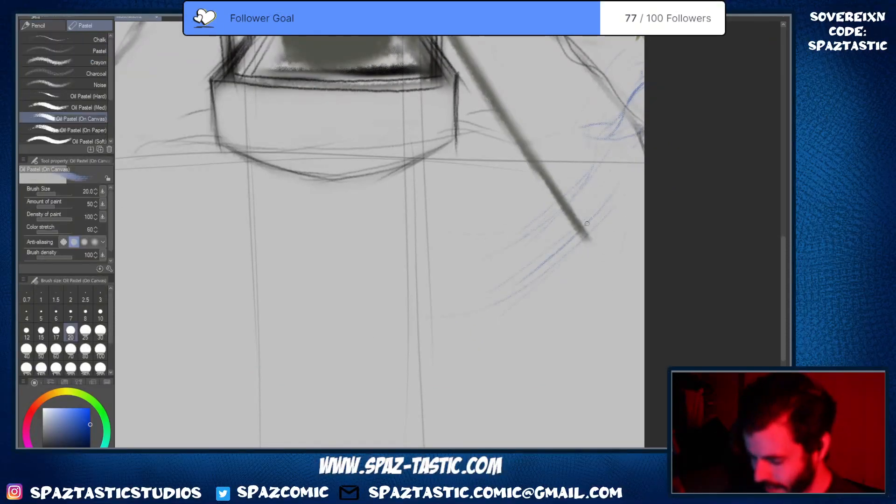
# Soften the rough current strokes near the pole's tip and redraw two cleaner blue curves sweeping past it
pyautogui.press('e')
pyautogui.moveTo(574, 240); pyautogui.dragTo(516, 283)
pyautogui.press('p')
pyautogui.moveTo(556, 204); pyautogui.dragTo(481, 266)
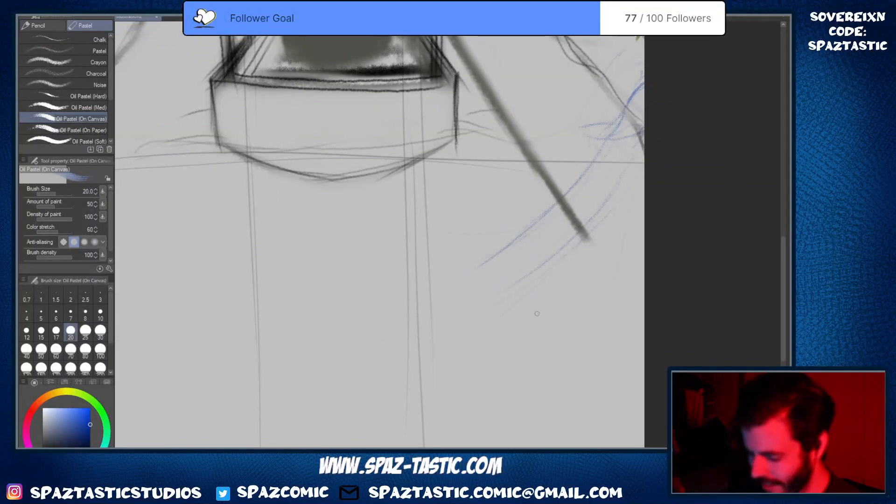
pyautogui.moveTo(636, 143)
pyautogui.mouseDown()
pyautogui.moveTo(585, 225)
pyautogui.moveTo(491, 296)
pyautogui.mouseUp()
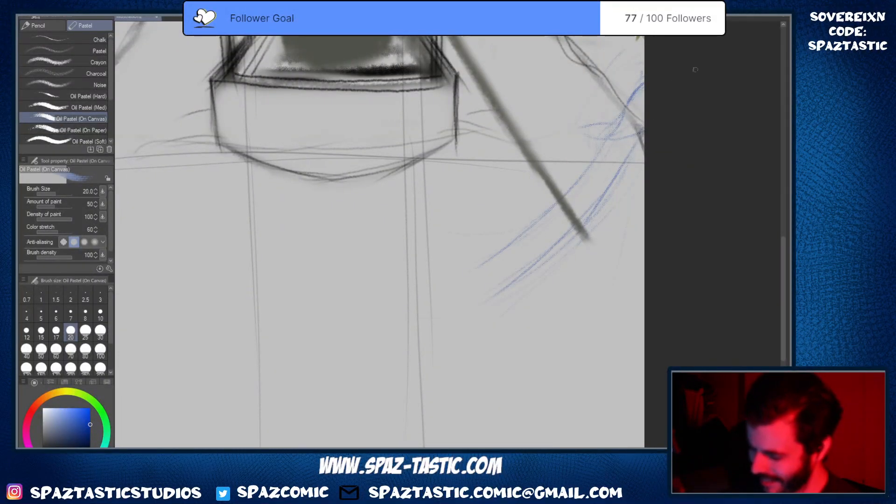
# Refine the outer blue current line between the right bank's end and the pole's tip, erasing stray strokes and redrawing its curve
pyautogui.moveTo(643, 96)
pyautogui.mouseDown()
pyautogui.moveTo(605, 139)
pyautogui.moveTo(617, 169)
pyautogui.mouseUp()
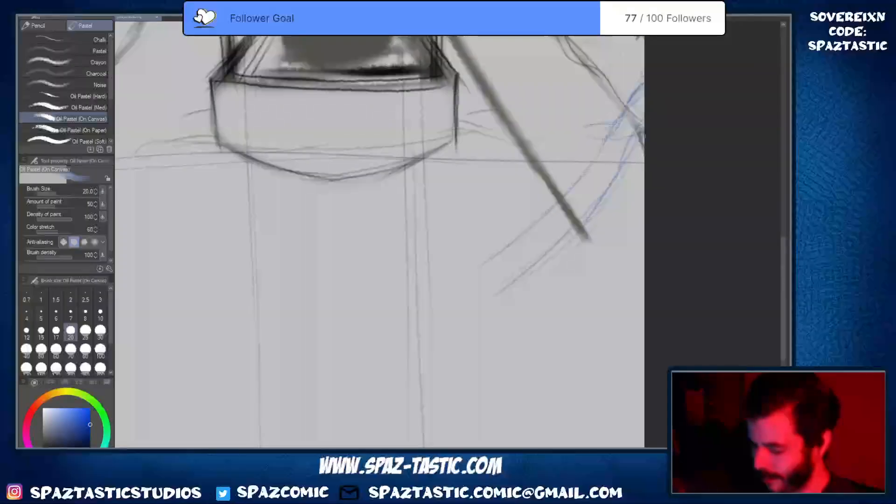
pyautogui.press('e')
pyautogui.moveTo(642, 124); pyautogui.dragTo(623, 198)
pyautogui.press('p')
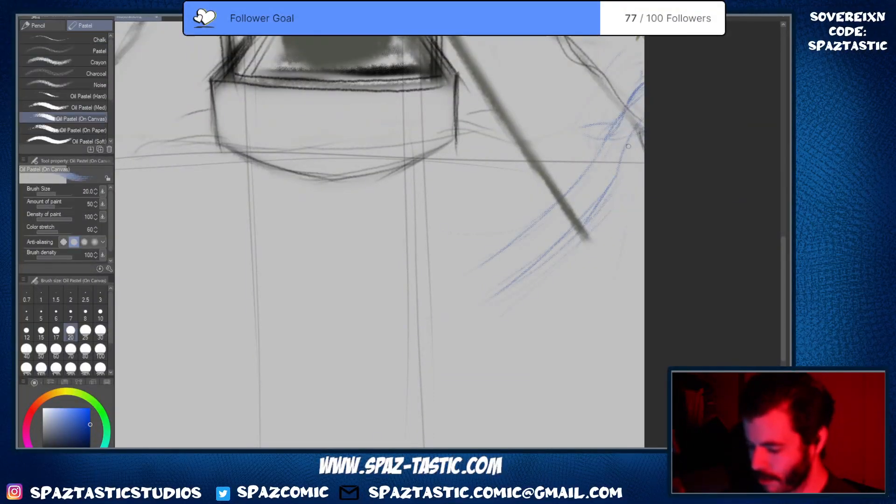
pyautogui.moveTo(631, 134); pyautogui.dragTo(580, 229)
pyautogui.press('e')
pyautogui.press('p')
pyautogui.moveTo(620, 166); pyautogui.dragTo(597, 210)
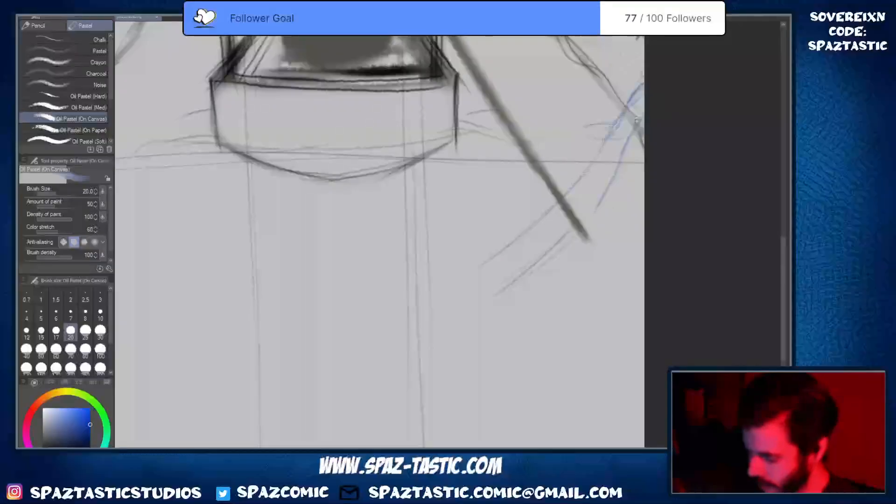
pyautogui.moveTo(637, 121); pyautogui.dragTo(587, 224)
pyautogui.moveTo(602, 194); pyautogui.dragTo(500, 281)
# Extend the upper blue current line past the pole in a flatter curve toward the water below the boat
pyautogui.scroll(-1, 562, 277)
pyautogui.moveTo(560, 230); pyautogui.dragTo(485, 260)
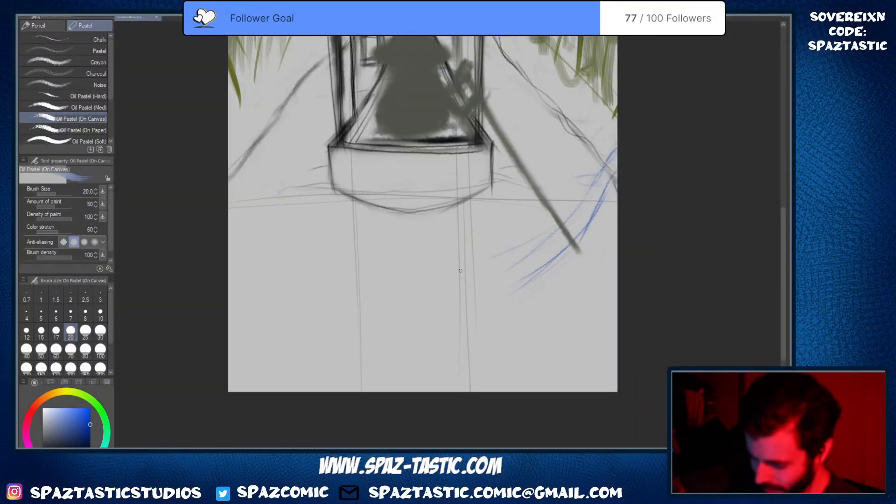
pyautogui.moveTo(542, 244); pyautogui.dragTo(481, 276)
pyautogui.moveTo(586, 200); pyautogui.dragTo(467, 274)
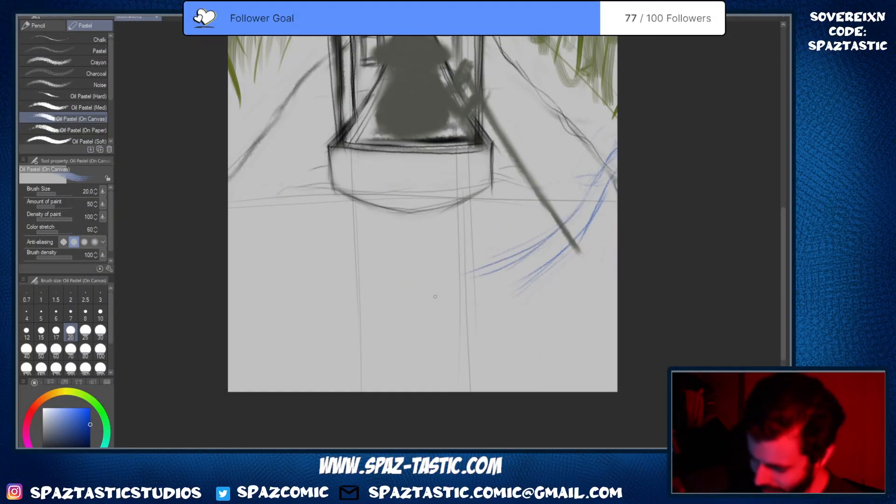
# Sketch a blue hand gripping the boat's front rim, with three bent fingers converging on a narrow wrist at the hull's lower edge
pyautogui.moveTo(426, 159); pyautogui.dragTo(442, 184)
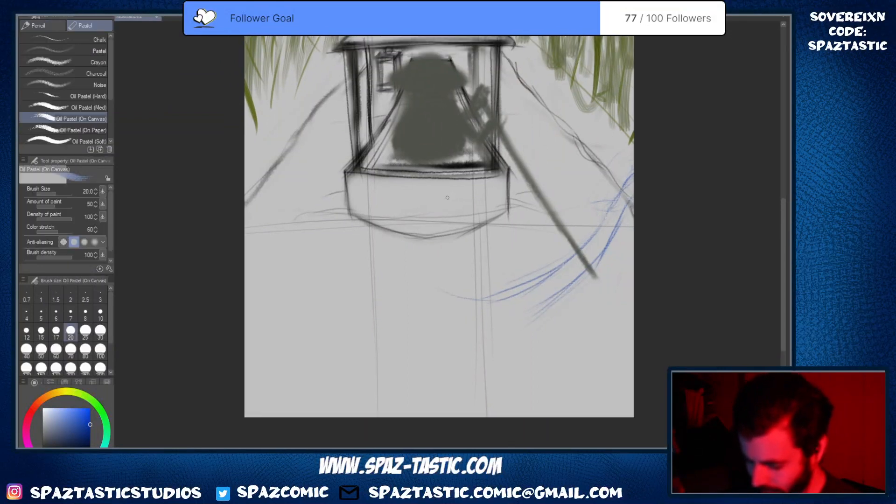
pyautogui.scroll(2, 396, 173)
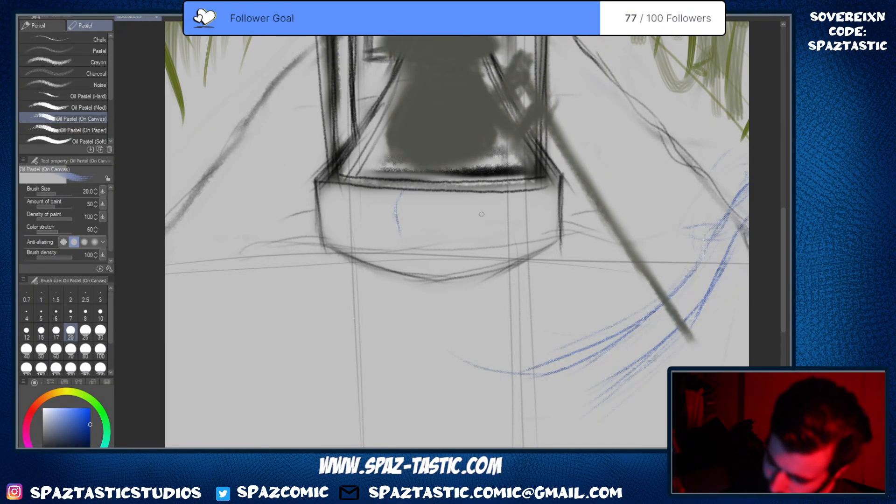
pyautogui.moveTo(395, 209); pyautogui.dragTo(403, 275)
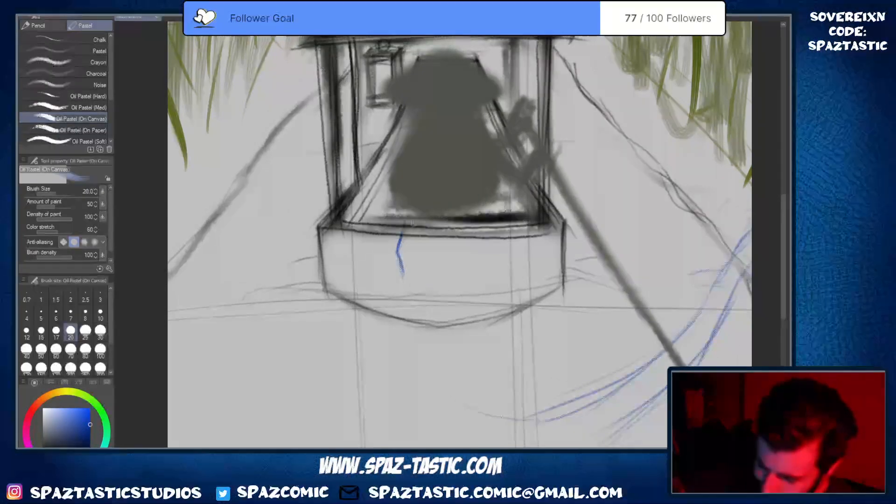
pyautogui.moveTo(410, 221)
pyautogui.mouseDown()
pyautogui.moveTo(417, 226)
pyautogui.moveTo(401, 256)
pyautogui.moveTo(401, 285)
pyautogui.mouseUp()
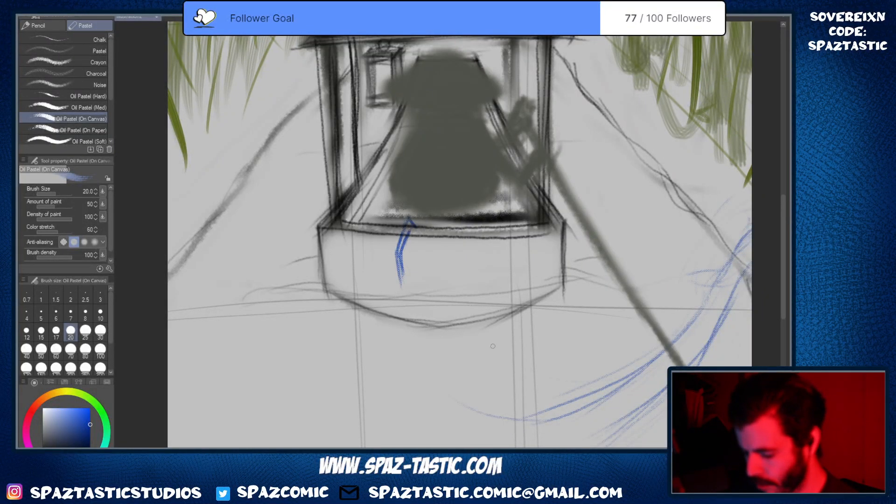
pyautogui.moveTo(373, 229)
pyautogui.mouseDown()
pyautogui.moveTo(401, 222)
pyautogui.moveTo(391, 223)
pyautogui.mouseUp()
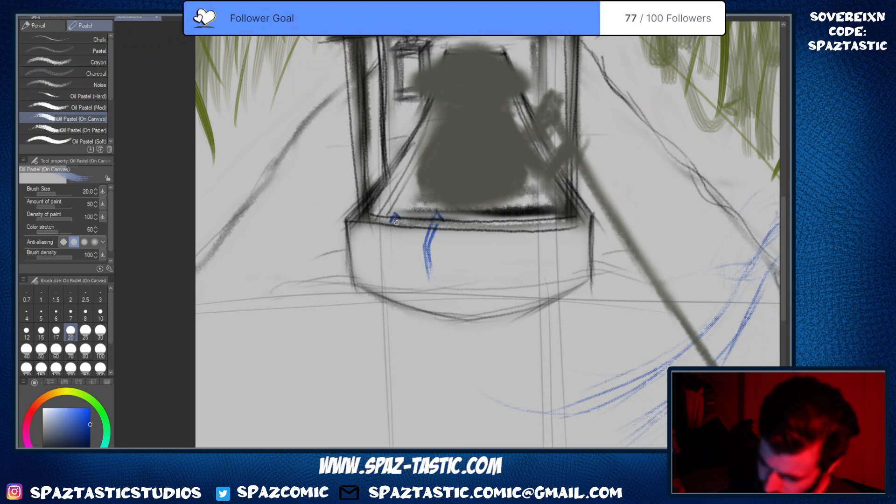
pyautogui.moveTo(395, 220)
pyautogui.mouseDown()
pyautogui.moveTo(407, 267)
pyautogui.moveTo(394, 187)
pyautogui.moveTo(414, 217)
pyautogui.mouseUp()
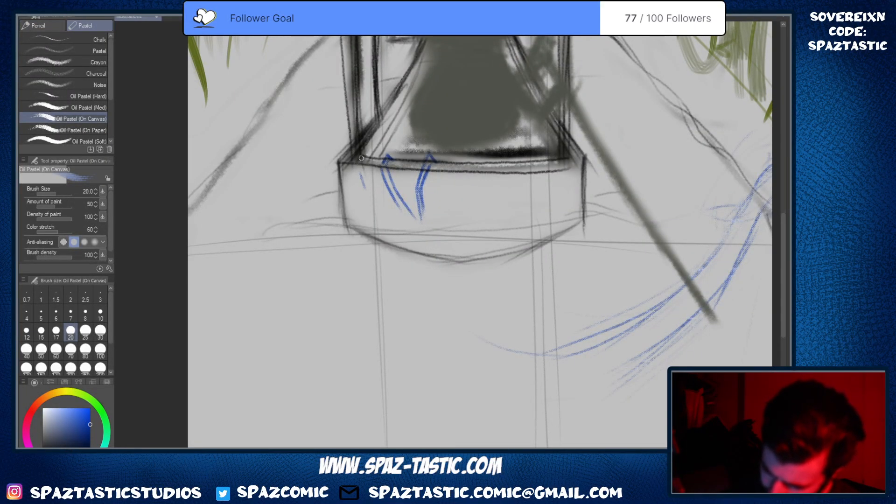
pyautogui.moveTo(357, 161); pyautogui.dragTo(387, 210)
pyautogui.moveTo(358, 182); pyautogui.dragTo(406, 225)
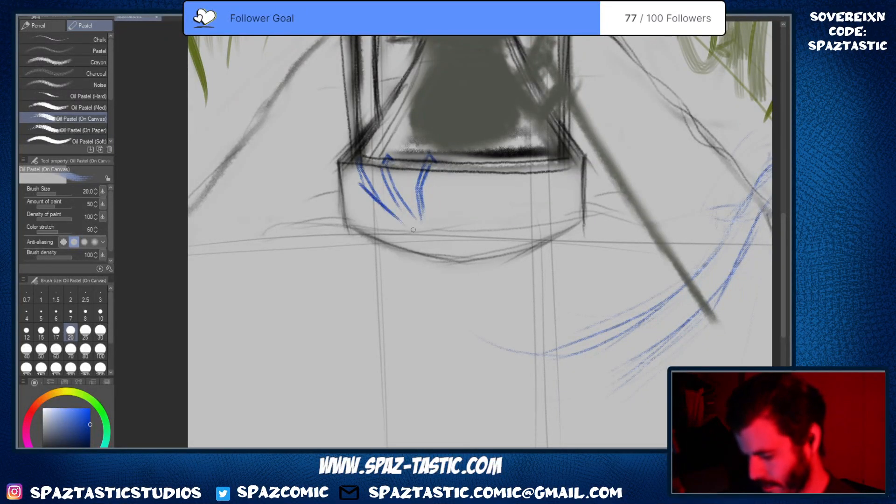
pyautogui.moveTo(360, 175); pyautogui.dragTo(405, 231)
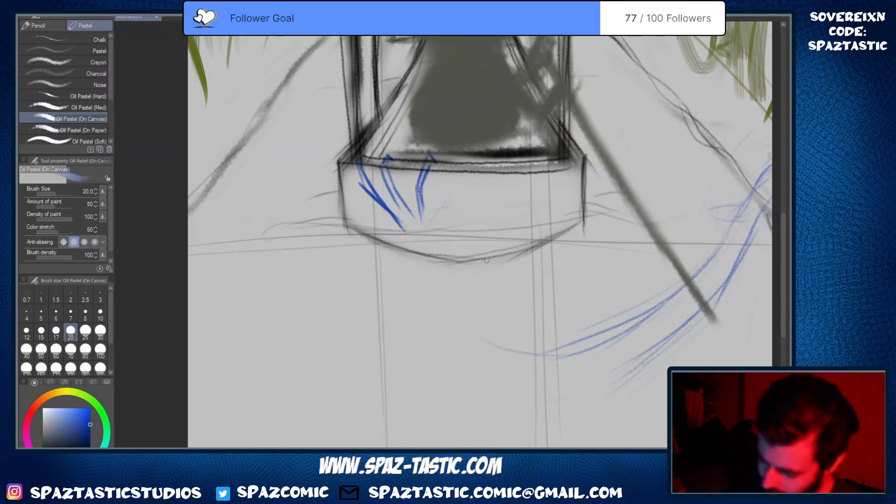
pyautogui.moveTo(424, 199)
pyautogui.mouseDown()
pyautogui.moveTo(435, 233)
pyautogui.moveTo(426, 222)
pyautogui.moveTo(431, 242)
pyautogui.moveTo(414, 244)
pyautogui.moveTo(425, 241)
pyautogui.mouseUp()
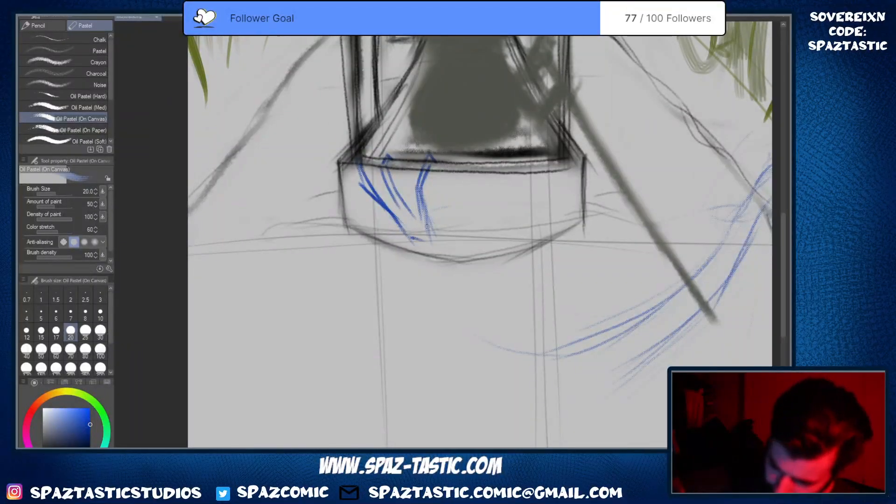
# Sketch the blue forearm curving from the wrist down and left into the water below the boat
pyautogui.moveTo(585, 283)
pyautogui.mouseDown()
pyautogui.moveTo(579, 314)
pyautogui.moveTo(644, 324)
pyautogui.mouseUp()
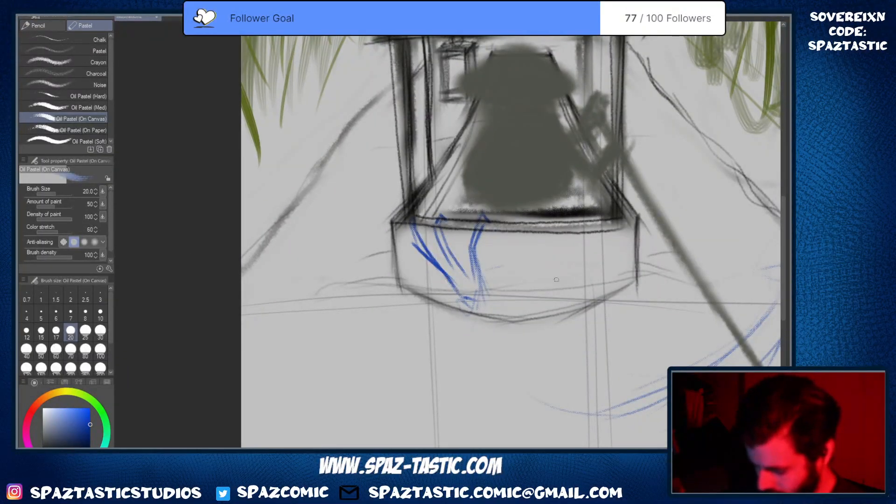
pyautogui.moveTo(556, 280); pyautogui.dragTo(525, 205)
pyautogui.scroll(-1, 549, 145)
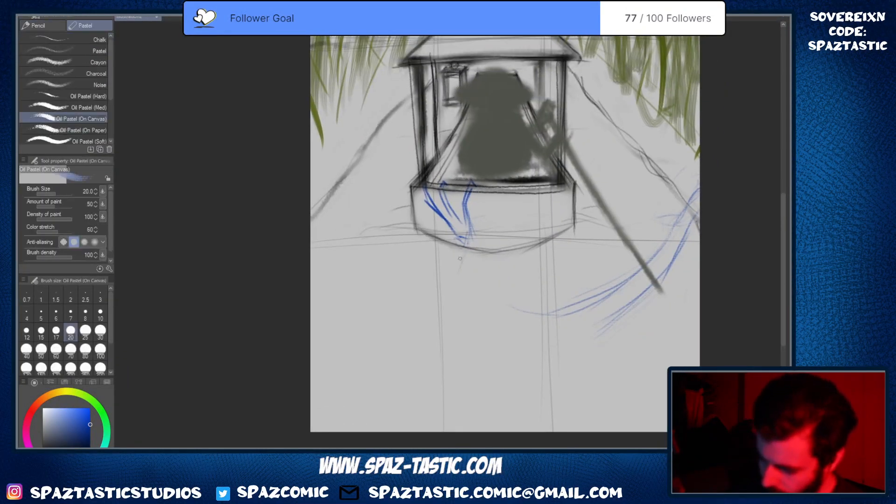
pyautogui.moveTo(468, 243); pyautogui.dragTo(414, 300)
pyautogui.moveTo(455, 250); pyautogui.dragTo(396, 304)
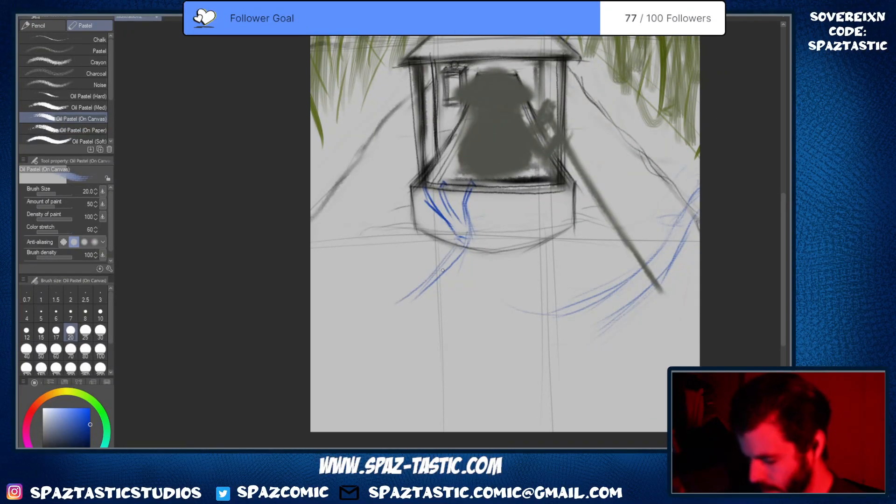
pyautogui.moveTo(443, 271); pyautogui.dragTo(413, 294)
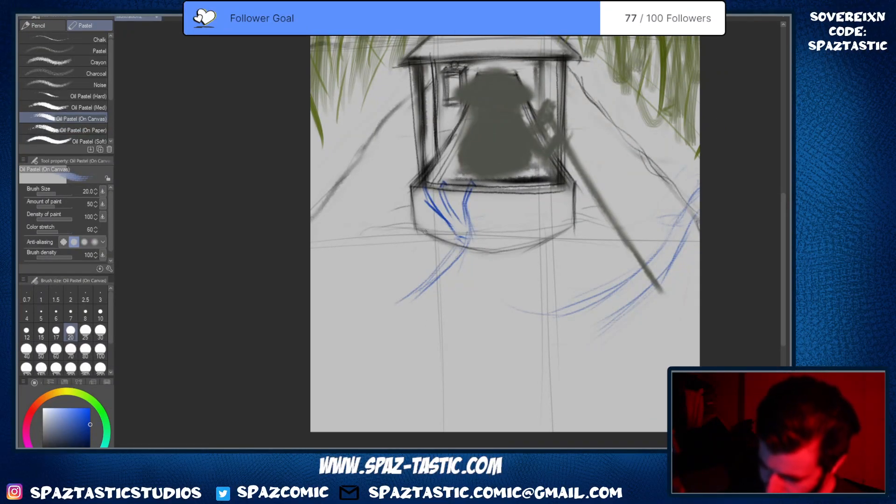
# Rough in faint blue upper-arm lines in the water left of the forearm
pyautogui.moveTo(400, 253); pyautogui.dragTo(385, 288)
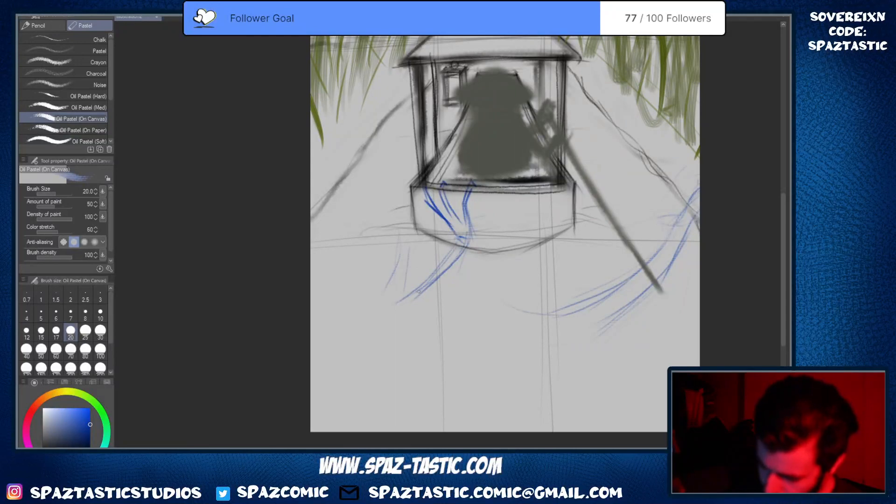
pyautogui.moveTo(444, 219); pyautogui.dragTo(471, 257)
pyautogui.scroll(1, 468, 230)
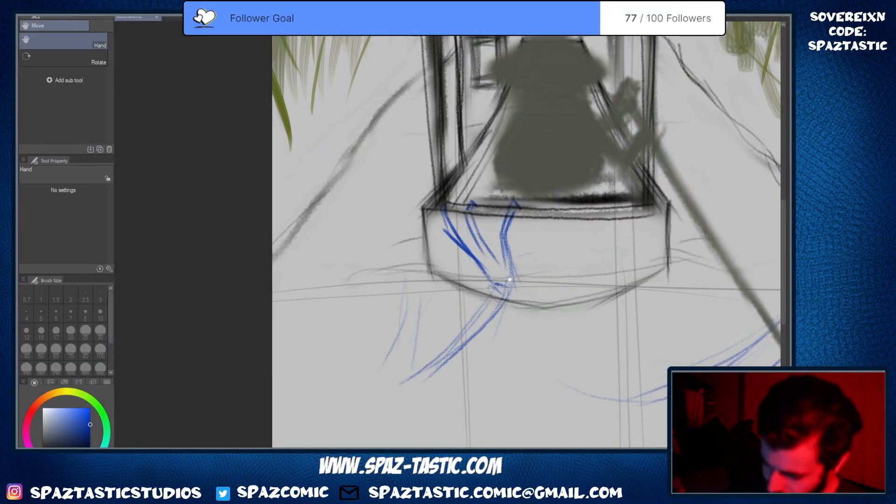
pyautogui.moveTo(530, 245); pyautogui.dragTo(533, 210)
pyautogui.press('space')
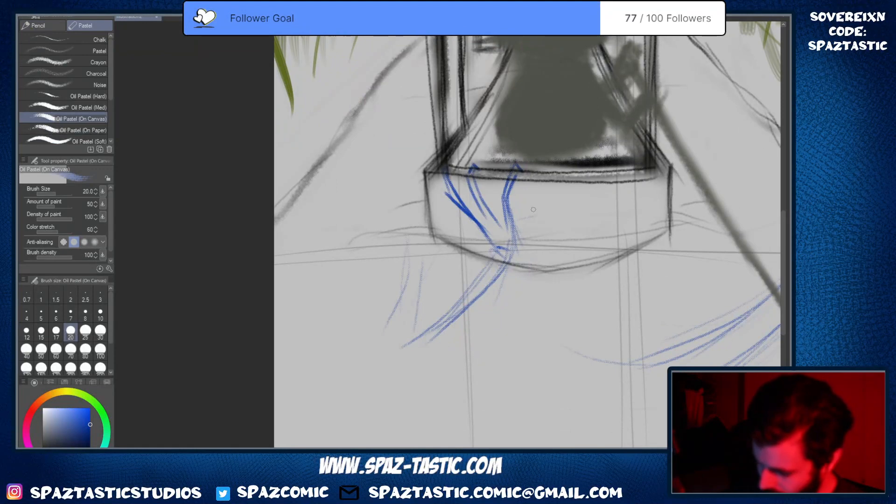
pyautogui.moveTo(600, 233)
pyautogui.mouseDown()
pyautogui.moveTo(578, 266)
pyautogui.moveTo(556, 242)
pyautogui.mouseUp()
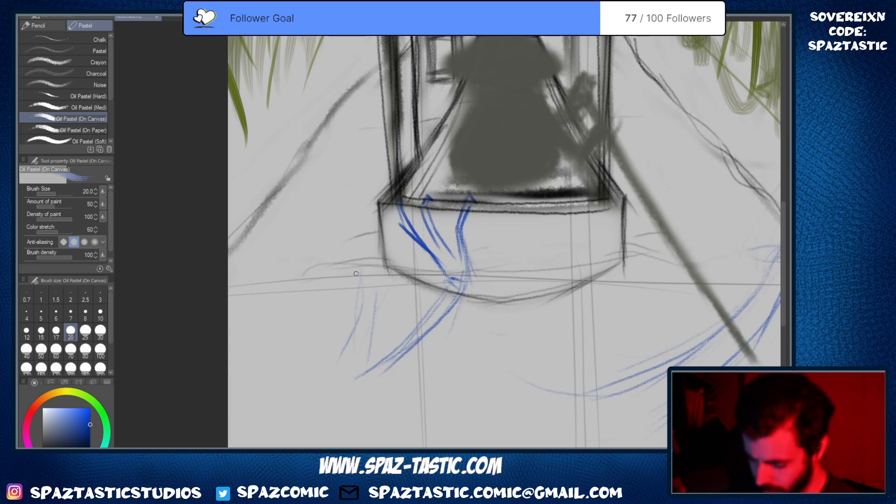
# Redraw the two upper-arm lines more firmly and join them to a reinforced forearm at a pointed elbow
pyautogui.moveTo(356, 273); pyautogui.dragTo(347, 334)
pyautogui.moveTo(529, 341); pyautogui.dragTo(565, 310)
pyautogui.moveTo(391, 254); pyautogui.dragTo(374, 348)
pyautogui.moveTo(406, 253); pyautogui.dragTo(404, 330)
pyautogui.hotkey('ctrl', 'z')
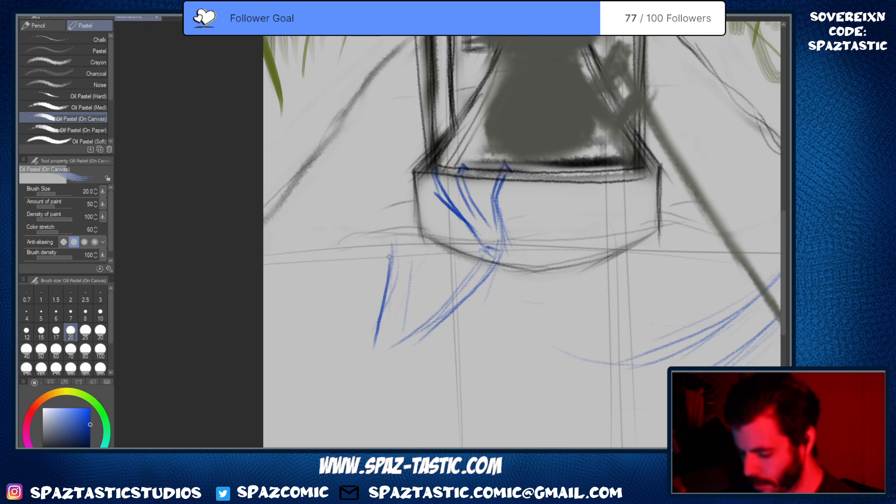
pyautogui.hotkey('ctrl', 'z')
pyautogui.moveTo(391, 245); pyautogui.dragTo(355, 361)
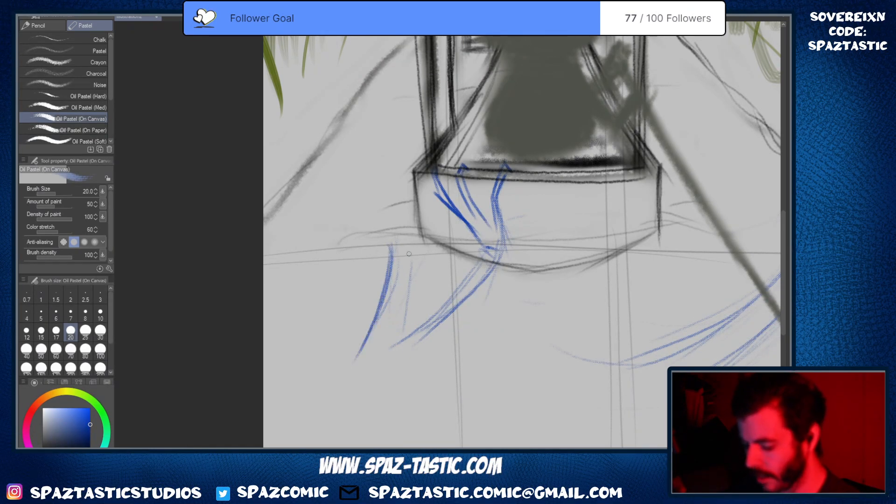
pyautogui.moveTo(415, 248)
pyautogui.mouseDown()
pyautogui.moveTo(392, 339)
pyautogui.moveTo(451, 302)
pyautogui.mouseUp()
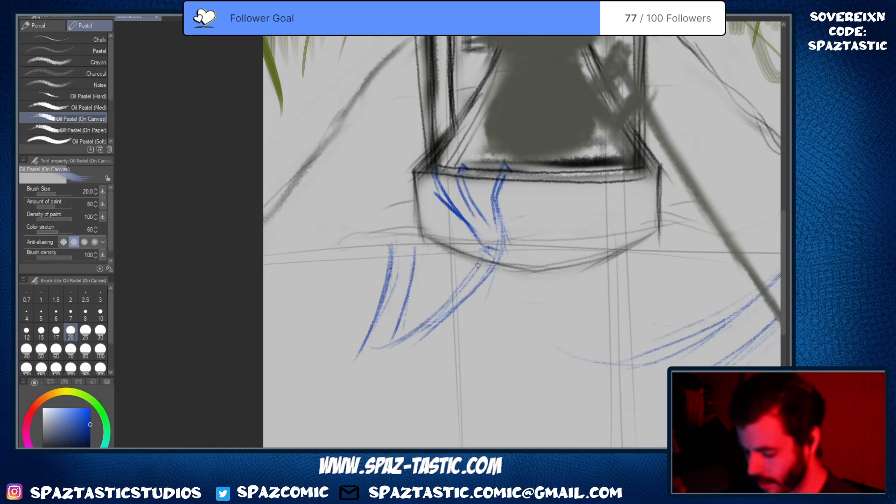
pyautogui.moveTo(380, 343)
pyautogui.mouseDown()
pyautogui.moveTo(485, 259)
pyautogui.moveTo(392, 364)
pyautogui.mouseUp()
pyautogui.moveTo(448, 314); pyautogui.dragTo(368, 358)
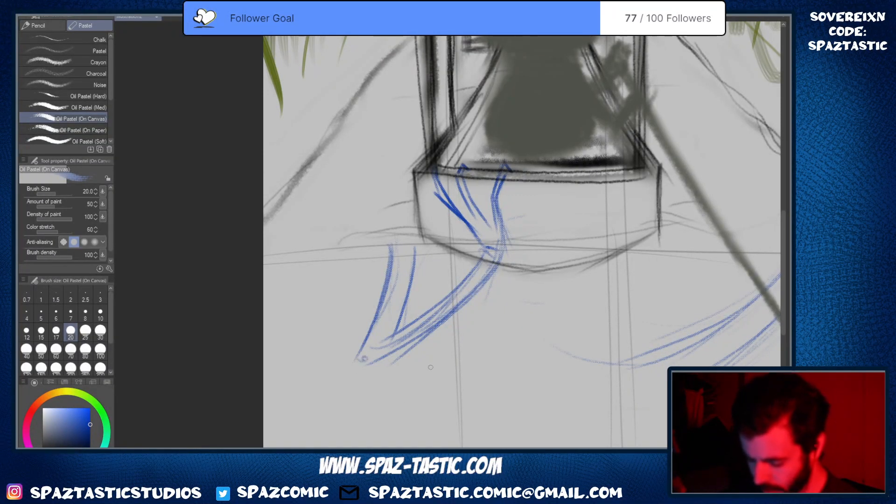
# Refine the gripping hand by adding a line between the fingers, erasing stray marks beside the palm, and redrawing the leftmost finger
pyautogui.moveTo(498, 236); pyautogui.dragTo(499, 269)
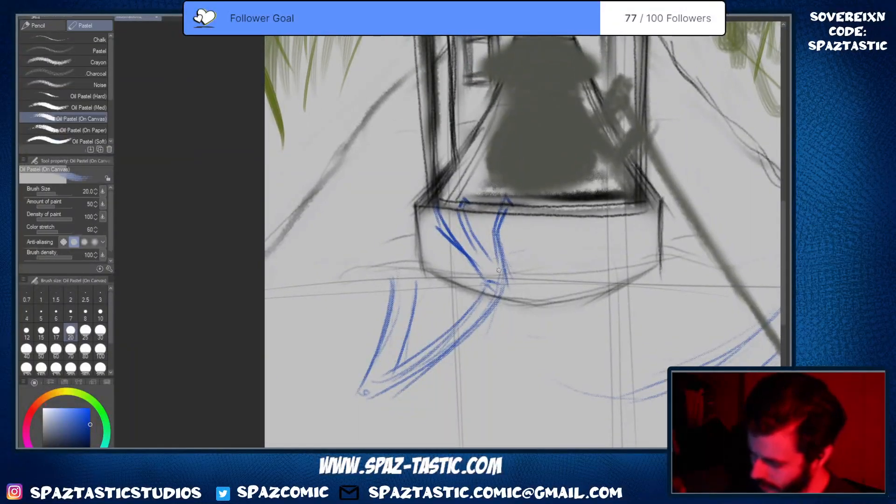
pyautogui.moveTo(475, 237); pyautogui.dragTo(495, 251)
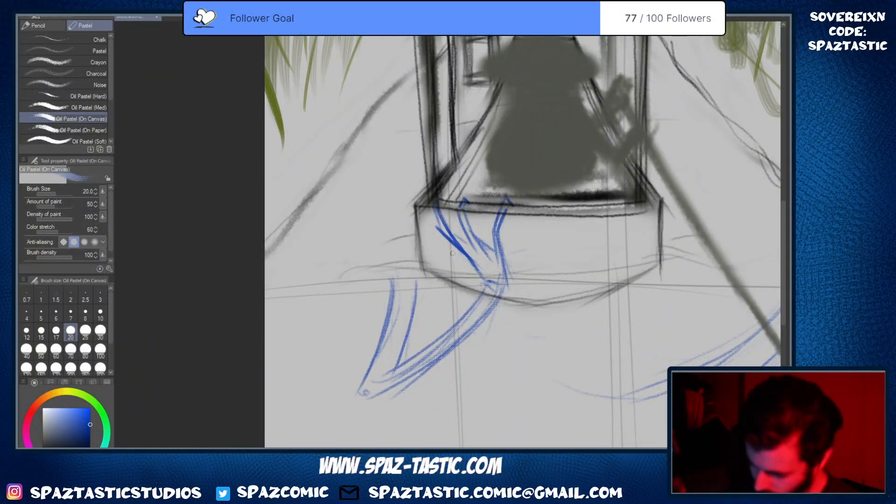
pyautogui.press('e')
pyautogui.moveTo(465, 257)
pyautogui.mouseDown()
pyautogui.moveTo(439, 199)
pyautogui.moveTo(449, 226)
pyautogui.moveTo(483, 259)
pyautogui.moveTo(439, 224)
pyautogui.moveTo(474, 268)
pyautogui.mouseUp()
pyautogui.press('p')
pyautogui.moveTo(437, 211); pyautogui.dragTo(448, 241)
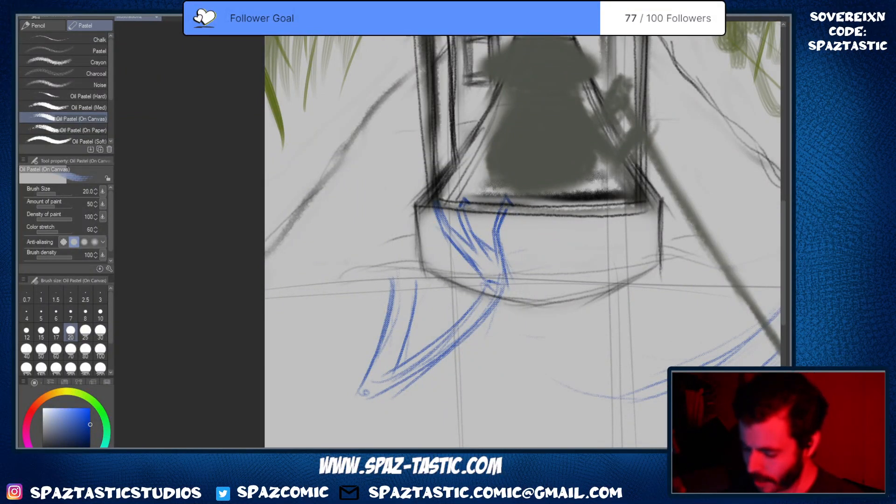
# Darken the three finger outlines and the wrist, and add a bent thumb line reaching left across the hull
pyautogui.moveTo(460, 214); pyautogui.dragTo(471, 255)
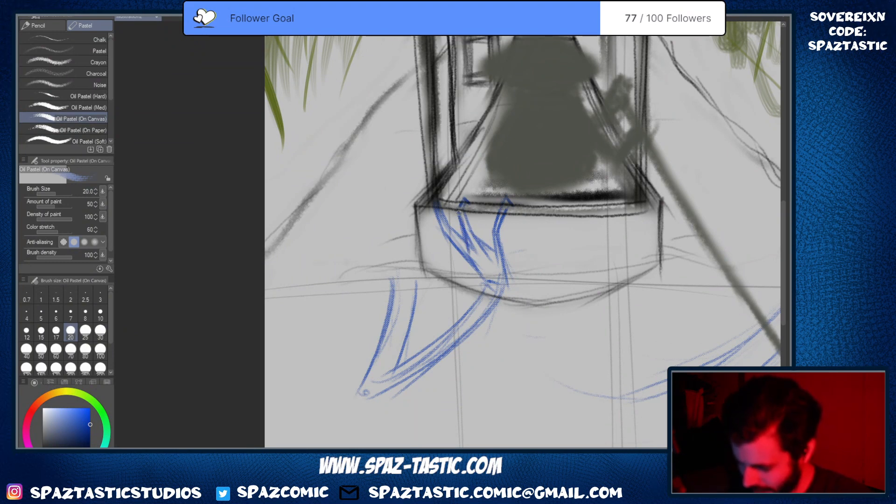
pyautogui.moveTo(459, 212)
pyautogui.mouseDown()
pyautogui.moveTo(465, 195)
pyautogui.moveTo(473, 197)
pyautogui.moveTo(465, 218)
pyautogui.moveTo(495, 260)
pyautogui.mouseUp()
pyautogui.moveTo(500, 208)
pyautogui.mouseDown()
pyautogui.moveTo(490, 245)
pyautogui.moveTo(503, 282)
pyautogui.moveTo(481, 294)
pyautogui.mouseUp()
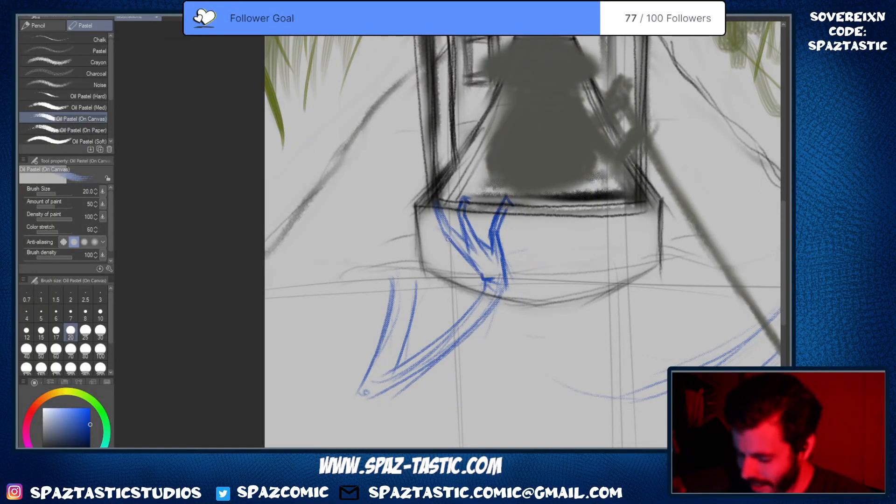
pyautogui.moveTo(431, 204)
pyautogui.mouseDown()
pyautogui.moveTo(447, 243)
pyautogui.moveTo(474, 259)
pyautogui.mouseUp()
pyautogui.moveTo(442, 223)
pyautogui.mouseDown()
pyautogui.moveTo(466, 242)
pyautogui.moveTo(455, 234)
pyautogui.mouseUp()
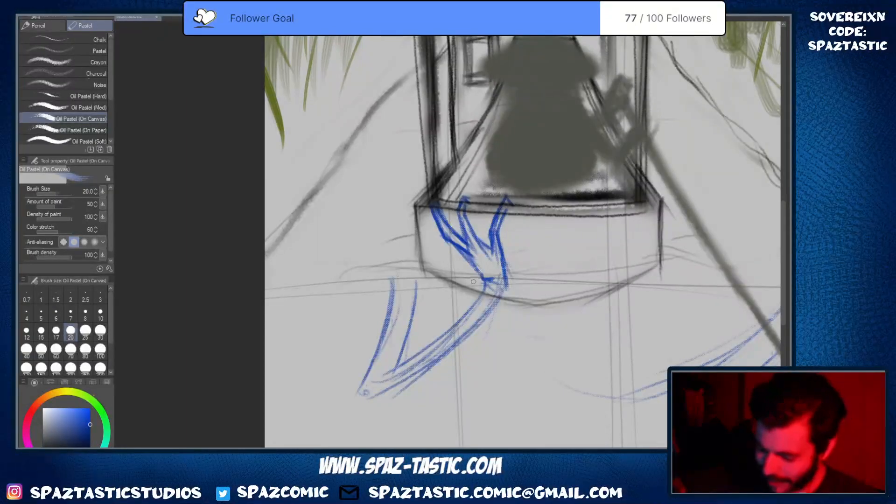
pyautogui.moveTo(435, 256)
pyautogui.mouseDown()
pyautogui.moveTo(451, 274)
pyautogui.moveTo(487, 279)
pyautogui.mouseUp()
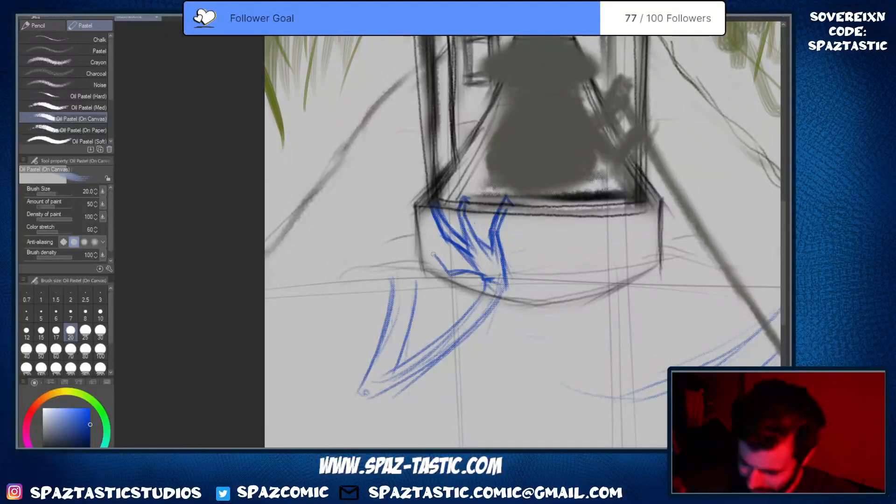
# Redraw the thumb as a bold pointed shape reaching left from the wrist, and close it with a line back into the palm
pyautogui.moveTo(432, 253); pyautogui.dragTo(490, 281)
pyautogui.press('e')
pyautogui.press('p')
pyautogui.moveTo(431, 254)
pyautogui.mouseDown()
pyautogui.moveTo(457, 275)
pyautogui.moveTo(488, 282)
pyautogui.mouseUp()
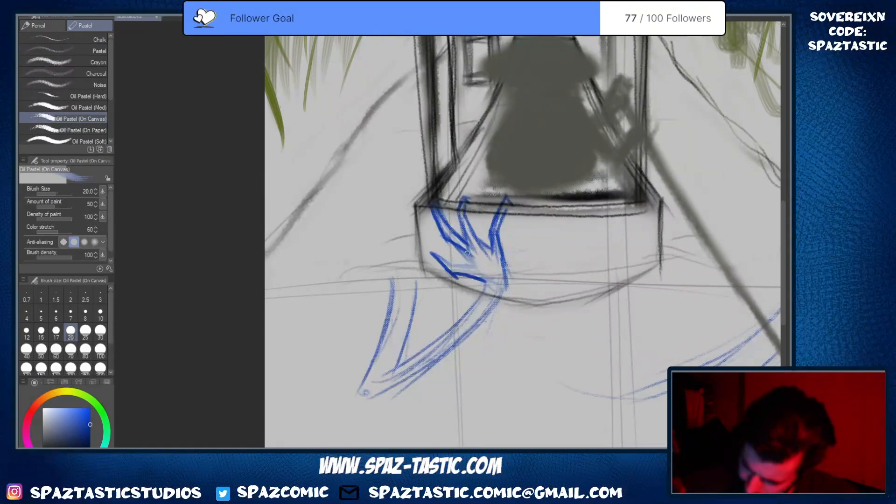
pyautogui.press('e')
pyautogui.press('p')
pyautogui.moveTo(449, 240); pyautogui.dragTo(476, 267)
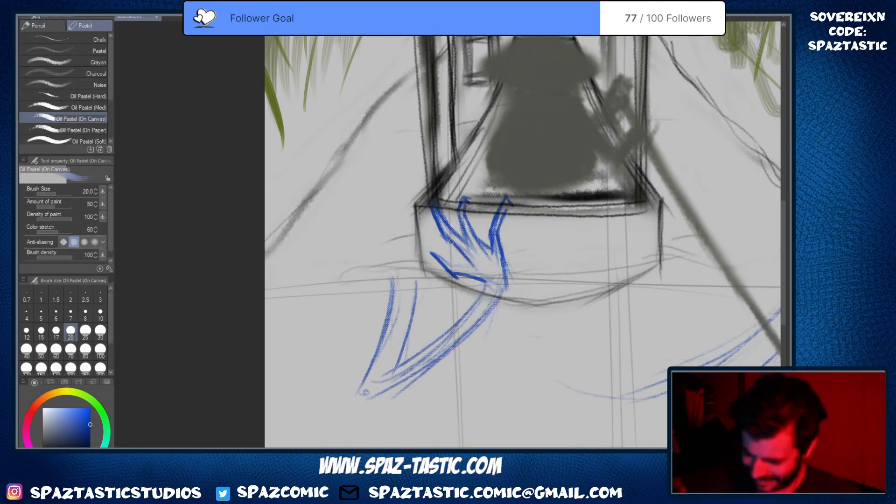
pyautogui.hotkey('ctrl', 'z')
pyautogui.moveTo(446, 240)
pyautogui.mouseDown()
pyautogui.moveTo(474, 266)
pyautogui.moveTo(452, 267)
pyautogui.moveTo(470, 263)
pyautogui.mouseUp()
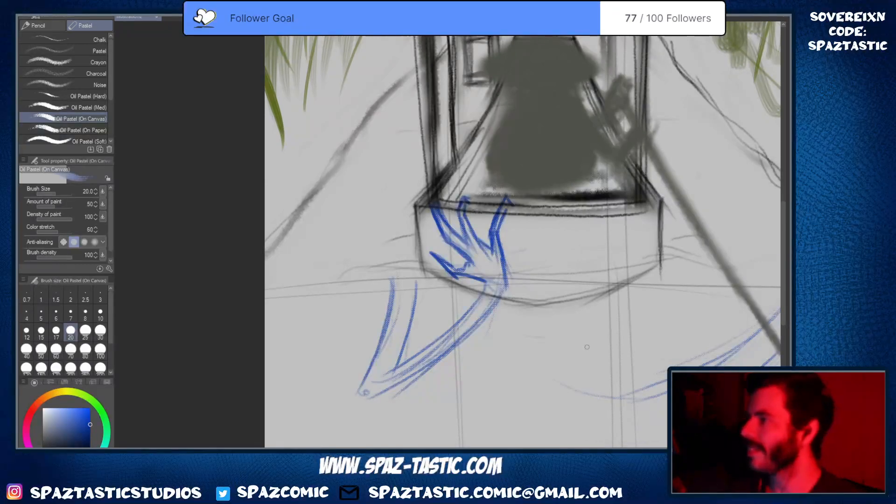
# Darken the curved blue current lines sweeping across the water past the tip of the pole
pyautogui.press('space')
pyautogui.moveTo(559, 269); pyautogui.dragTo(575, 293)
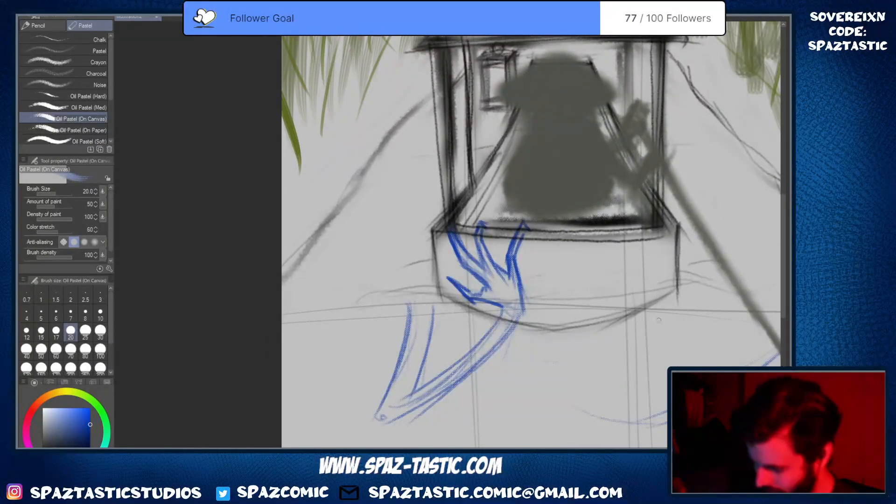
pyautogui.press('space')
pyautogui.moveTo(689, 327); pyautogui.dragTo(483, 226)
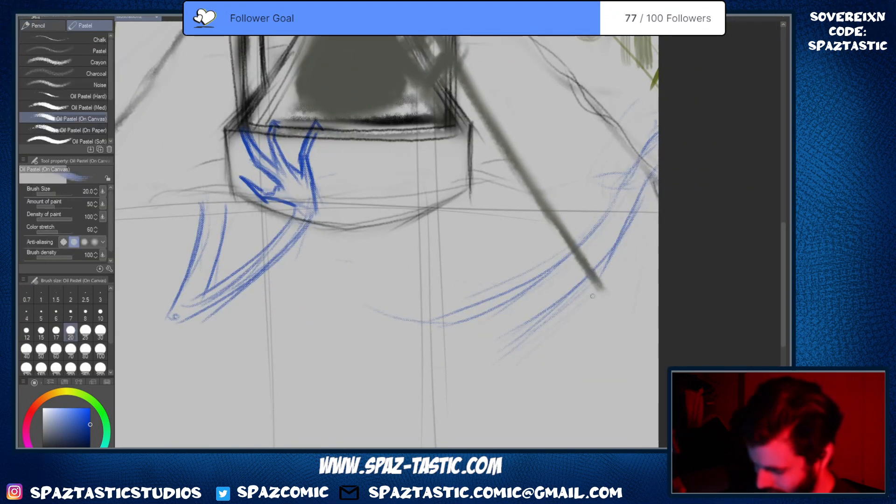
pyautogui.moveTo(545, 275); pyautogui.dragTo(393, 326)
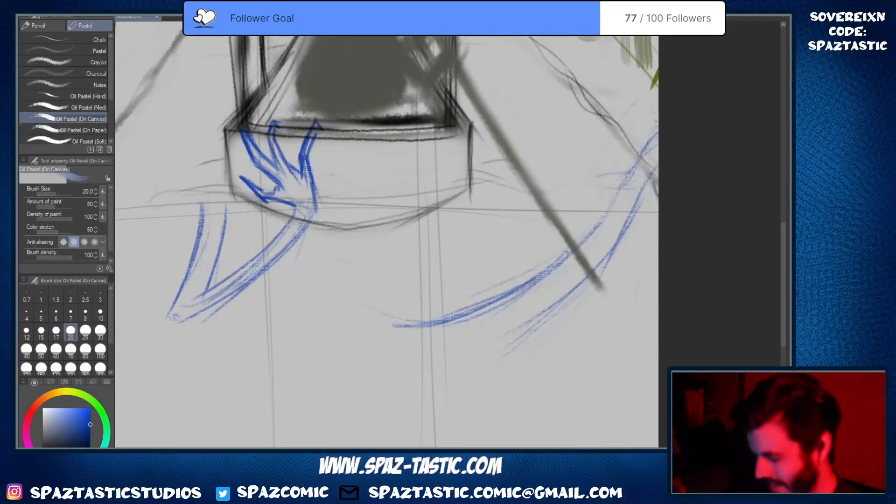
pyautogui.moveTo(640, 162); pyautogui.dragTo(559, 256)
pyautogui.moveTo(650, 187)
pyautogui.mouseDown()
pyautogui.moveTo(623, 233)
pyautogui.moveTo(547, 309)
pyautogui.mouseUp()
pyautogui.moveTo(589, 278); pyautogui.dragTo(479, 355)
pyautogui.scroll(-4, 560, 333)
pyautogui.scroll(5, 560, 333)
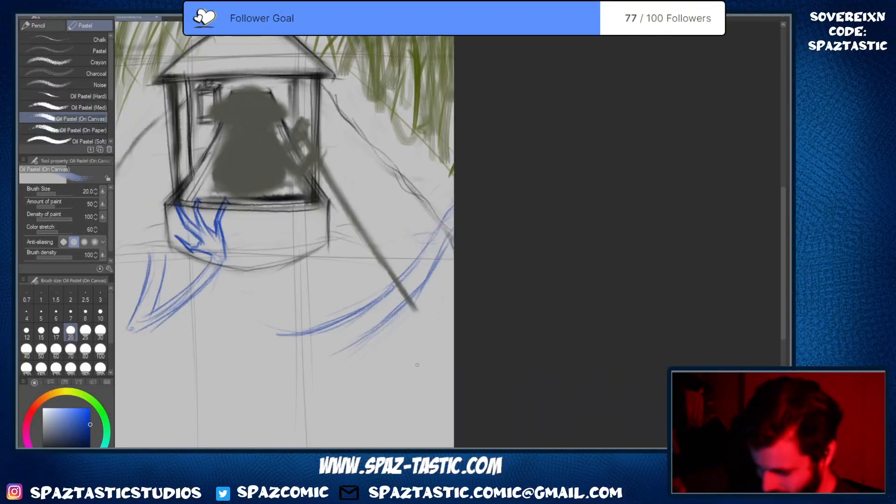
# Fade the current lines' lower ends with the soft eraser and try redrawing them as two longer curves sweeping left below the boat
pyautogui.press('e')
pyautogui.moveTo(490, 293); pyautogui.dragTo(540, 306)
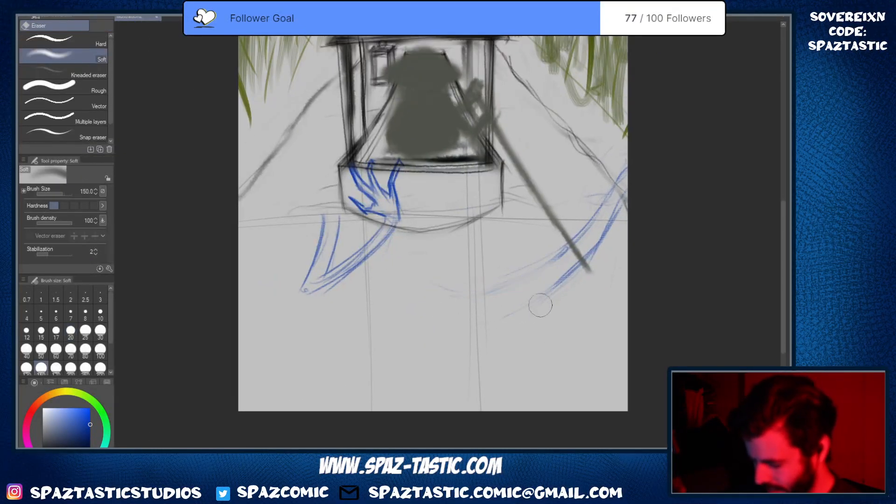
pyautogui.press('p')
pyautogui.moveTo(542, 263); pyautogui.dragTo(442, 276)
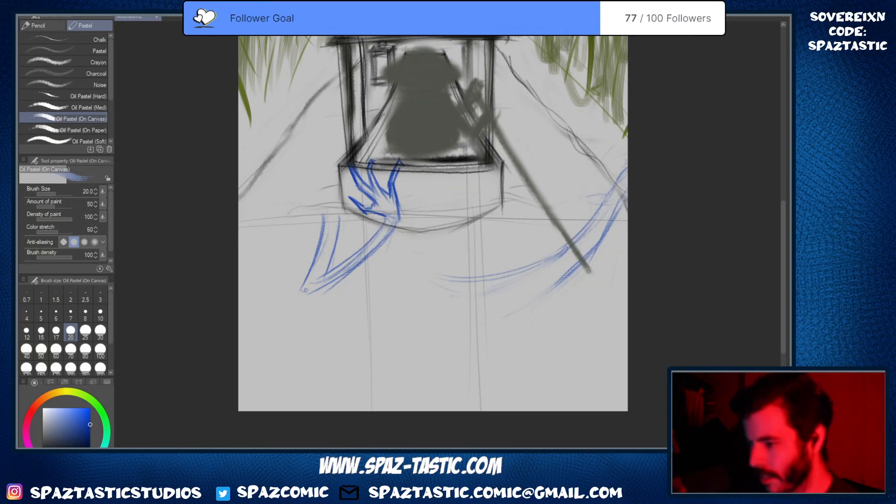
pyautogui.moveTo(559, 285); pyautogui.dragTo(459, 326)
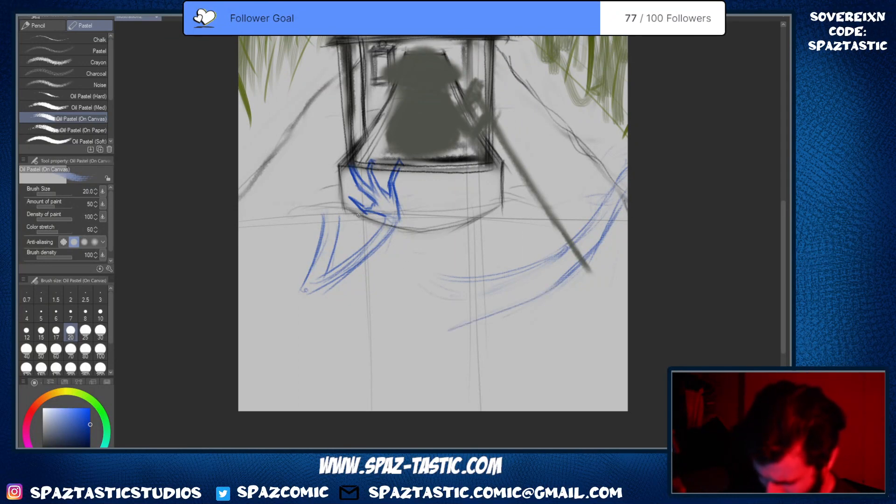
pyautogui.moveTo(447, 330); pyautogui.dragTo(410, 331)
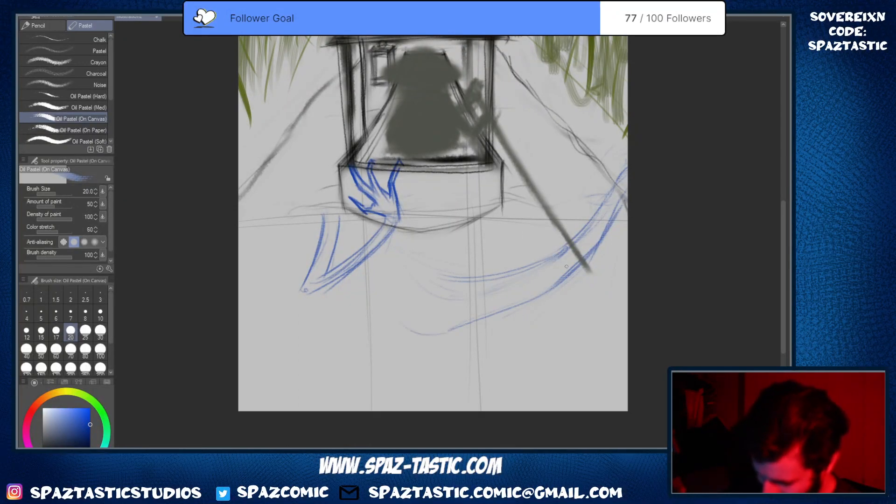
pyautogui.hotkey('ctrl', 'z')
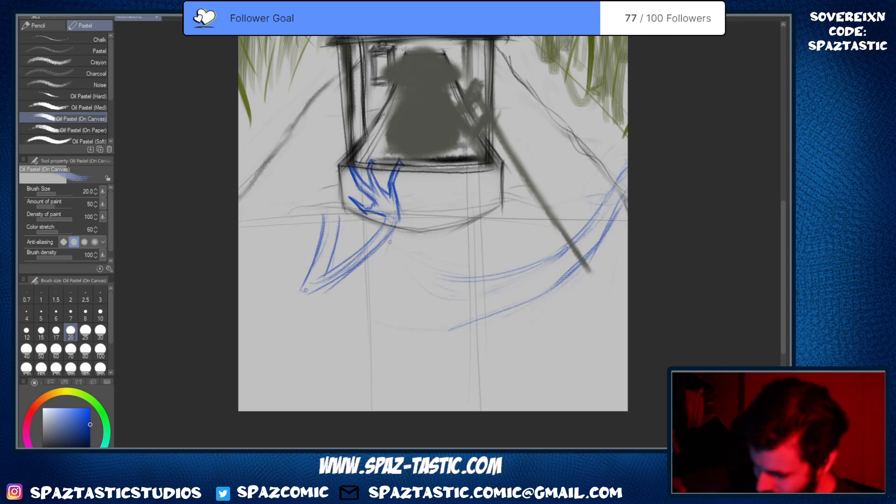
# Erase the blue current curves around the pole tip and lighten the forearm sketch with the soft eraser
pyautogui.press('e')
pyautogui.moveTo(457, 330)
pyautogui.mouseDown()
pyautogui.moveTo(522, 288)
pyautogui.moveTo(480, 285)
pyautogui.moveTo(518, 296)
pyautogui.moveTo(562, 282)
pyautogui.moveTo(554, 255)
pyautogui.moveTo(587, 224)
pyautogui.moveTo(601, 247)
pyautogui.mouseUp()
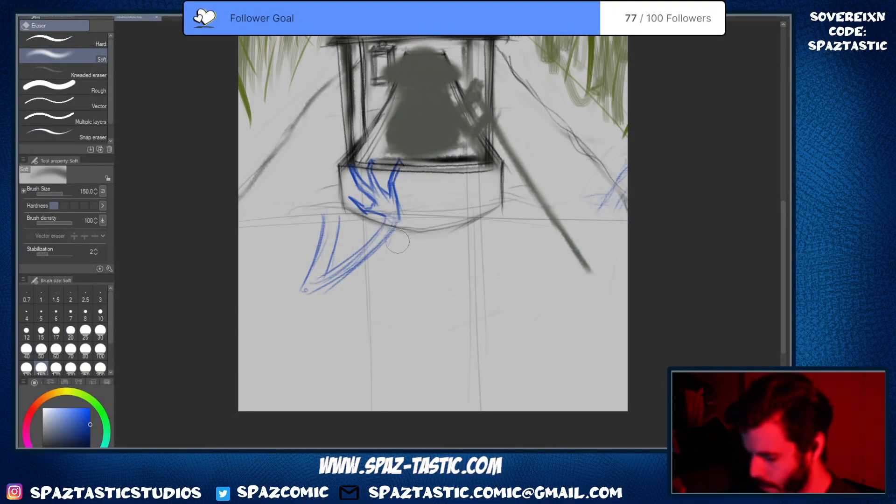
pyautogui.press('p')
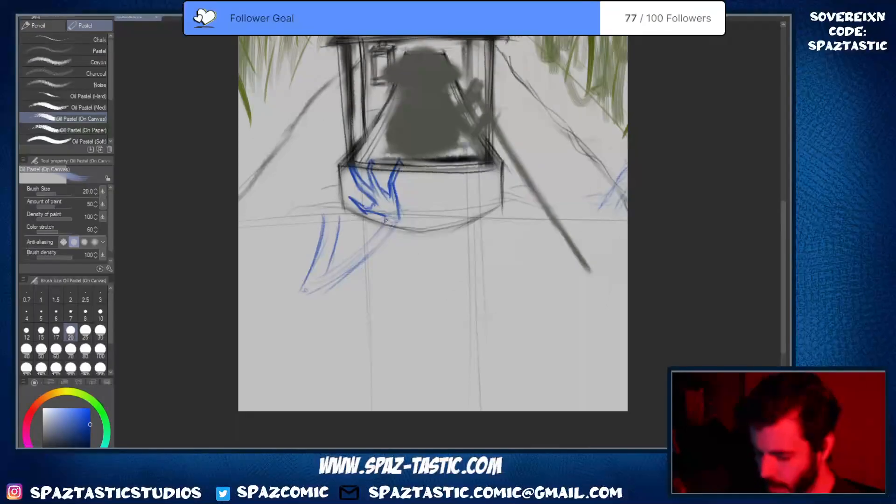
# Redraw the forearm's upper edge from the wrist toward the elbow, and undo the trial strokes along its lower edge
pyautogui.moveTo(387, 220); pyautogui.dragTo(323, 269)
pyautogui.hotkey('ctrl', 'z')
pyautogui.moveTo(387, 219)
pyautogui.mouseDown()
pyautogui.moveTo(348, 261)
pyautogui.moveTo(325, 273)
pyautogui.mouseUp()
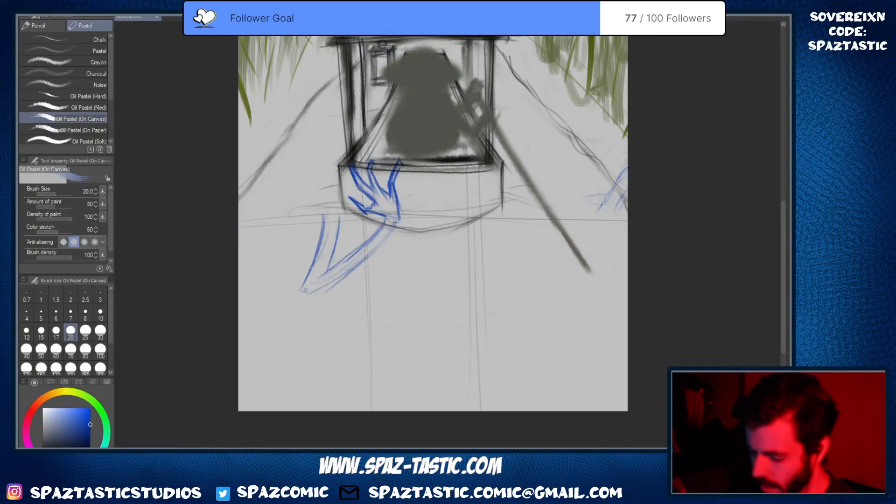
pyautogui.moveTo(400, 218); pyautogui.dragTo(358, 266)
pyautogui.moveTo(387, 232); pyautogui.dragTo(340, 277)
pyautogui.hotkey('ctrl', 'z')
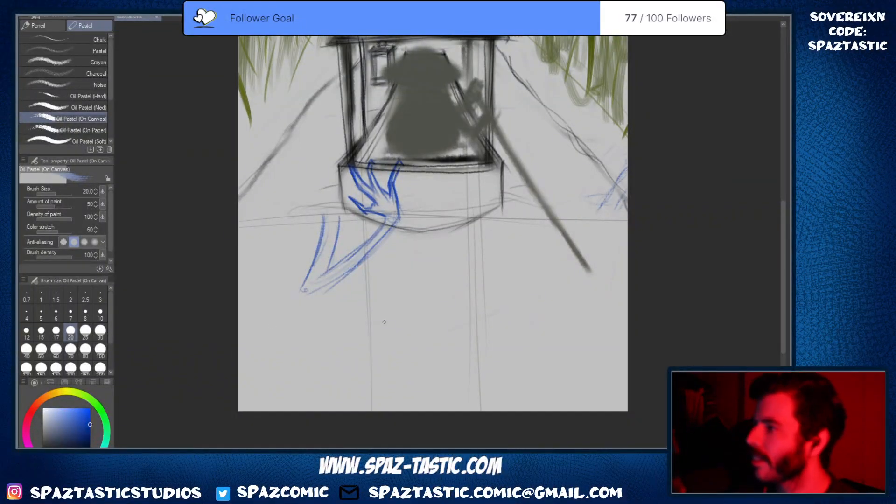
pyautogui.hotkey('ctrl', 'z')
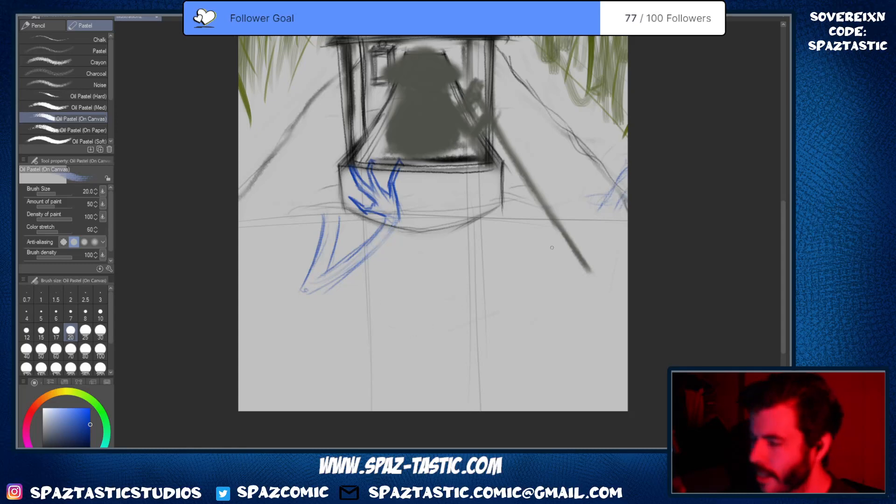
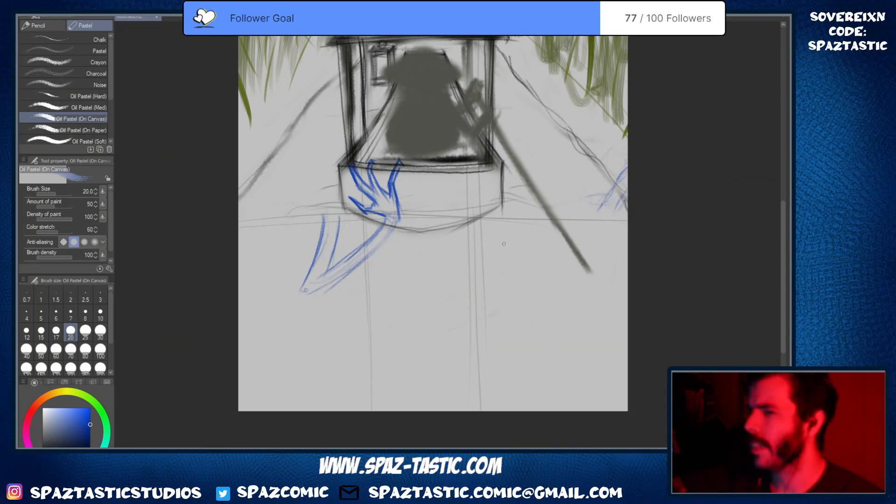
# Sharpen the hand by darkening the finger outlines and the palm's outer edge down to the wrist
pyautogui.scroll(3, 368, 201)
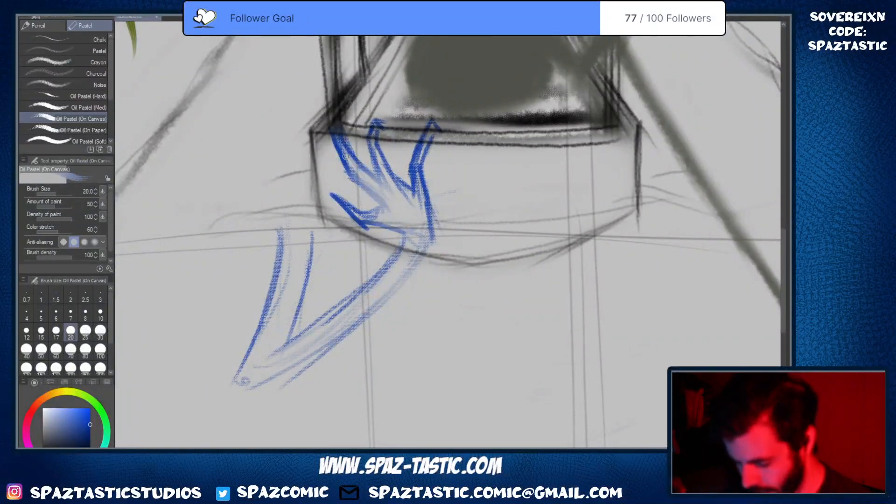
pyautogui.moveTo(339, 141)
pyautogui.mouseDown()
pyautogui.moveTo(360, 196)
pyautogui.moveTo(366, 187)
pyautogui.moveTo(392, 211)
pyautogui.mouseUp()
pyautogui.hotkey('ctrl', 'z')
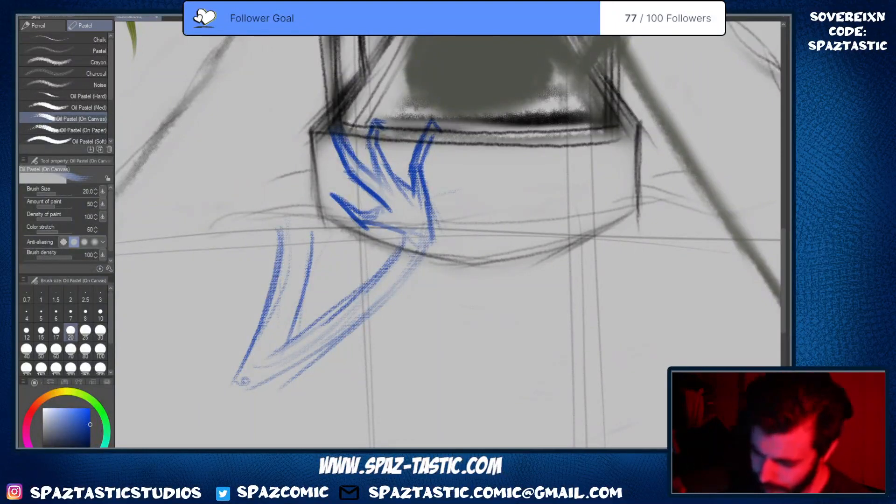
pyautogui.moveTo(371, 148); pyautogui.dragTo(387, 196)
pyautogui.moveTo(372, 122)
pyautogui.mouseDown()
pyautogui.moveTo(367, 150)
pyautogui.moveTo(385, 125)
pyautogui.mouseUp()
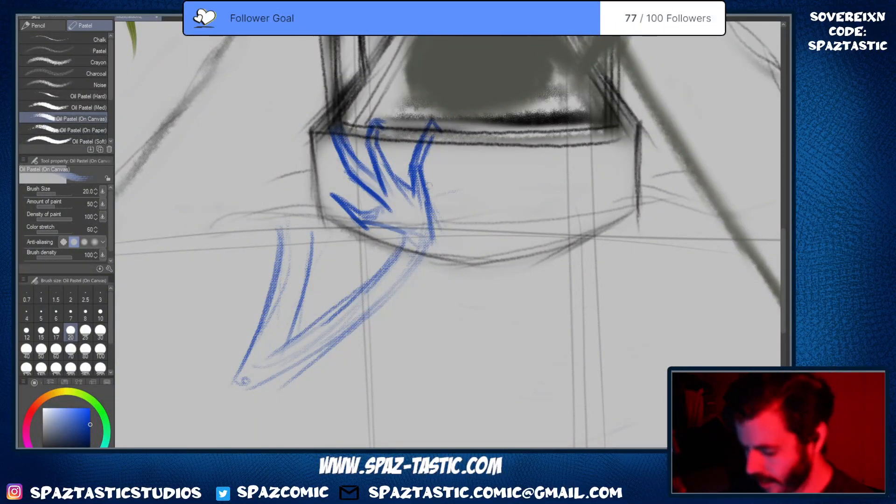
pyautogui.hotkey('ctrl', 'z')
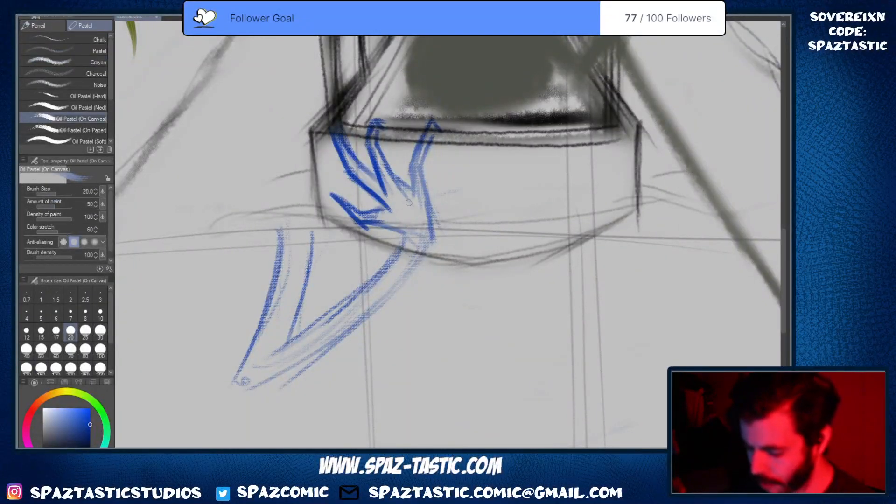
pyautogui.moveTo(425, 175); pyautogui.dragTo(434, 237)
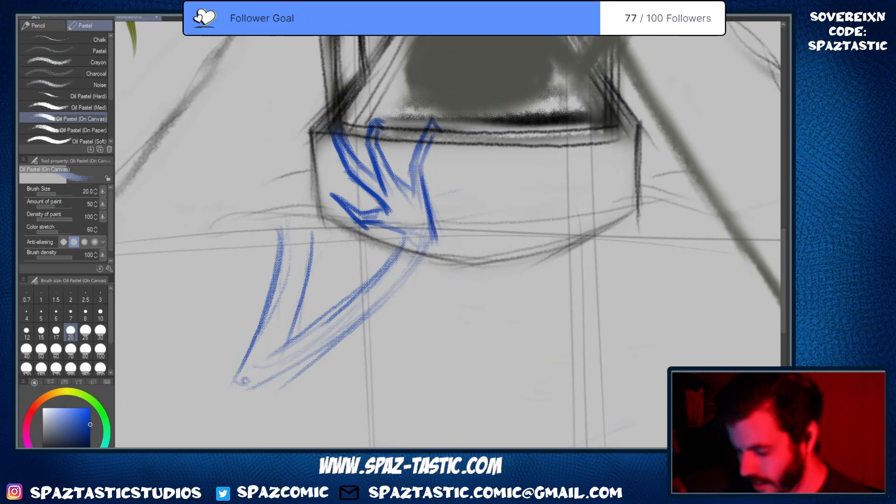
pyautogui.moveTo(432, 136); pyautogui.dragTo(407, 185)
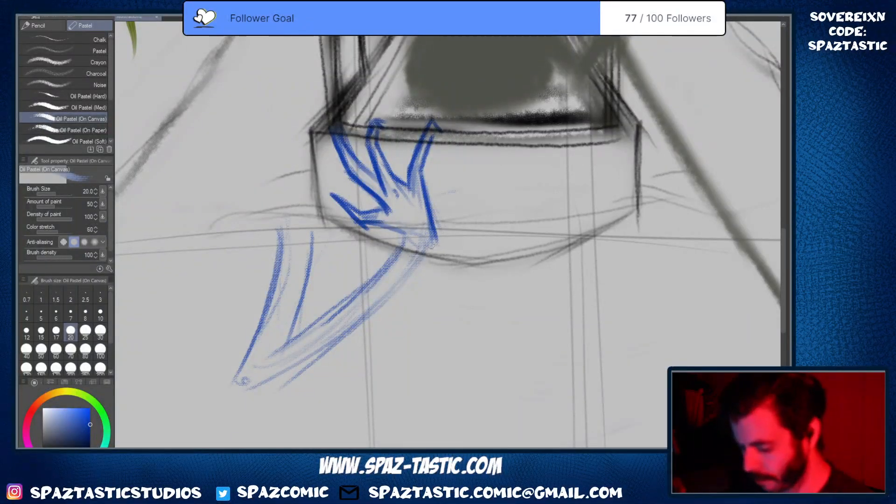
# Draw a firmer lower forearm edge curving down from the wrist toward the elbow
pyautogui.moveTo(437, 238); pyautogui.dragTo(352, 327)
pyautogui.hotkey('ctrl', 'z')
pyautogui.moveTo(436, 240); pyautogui.dragTo(344, 334)
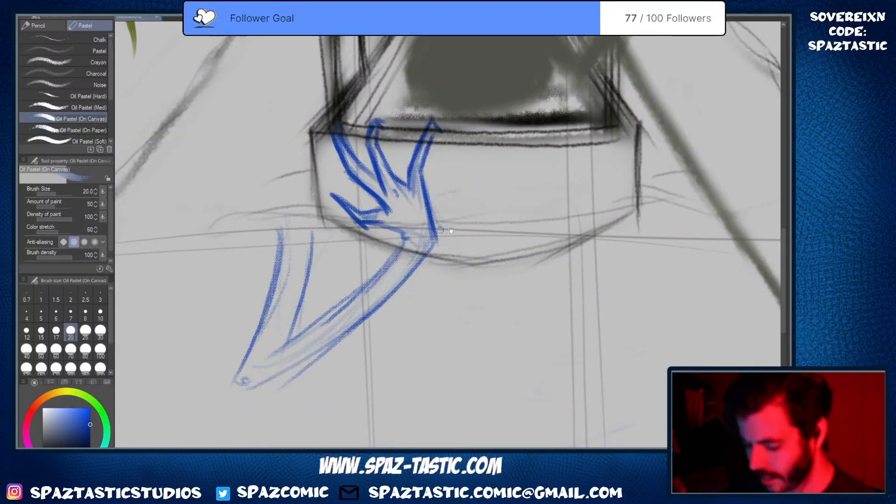
# Erase the old upper-arm lines and sketch two short replacement lines rising from the elbow, leaning slightly left
pyautogui.moveTo(441, 231); pyautogui.dragTo(472, 185)
pyautogui.scroll(-2, 502, 163)
pyautogui.press('e')
pyautogui.moveTo(358, 187); pyautogui.dragTo(367, 262)
pyautogui.press('p')
pyautogui.moveTo(307, 227); pyautogui.dragTo(326, 304)
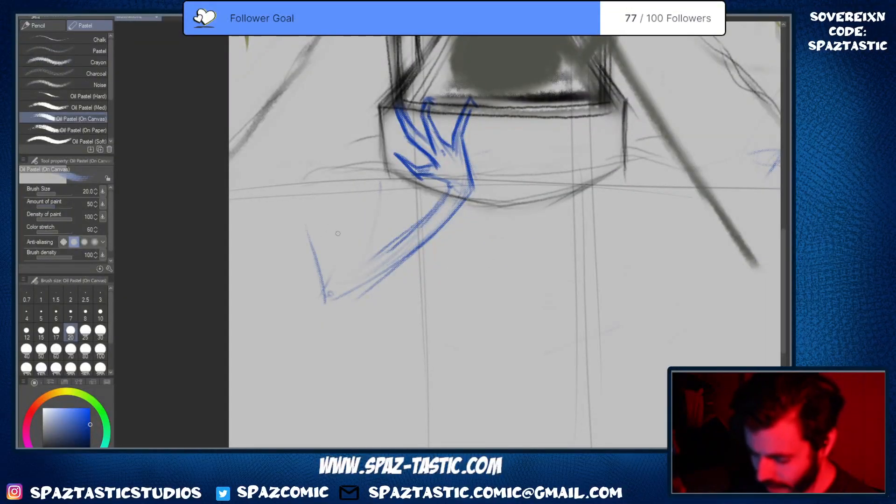
pyautogui.moveTo(327, 226); pyautogui.dragTo(343, 257)
# Extend both forearm edges down to meet the upper arm at a pointed elbow
pyautogui.moveTo(422, 220); pyautogui.dragTo(337, 274)
pyautogui.moveTo(409, 229); pyautogui.dragTo(335, 275)
pyautogui.moveTo(434, 234)
pyautogui.mouseDown()
pyautogui.moveTo(323, 302)
pyautogui.moveTo(367, 289)
pyautogui.moveTo(324, 306)
pyautogui.moveTo(332, 304)
pyautogui.mouseUp()
pyautogui.press('e')
pyautogui.press('p')
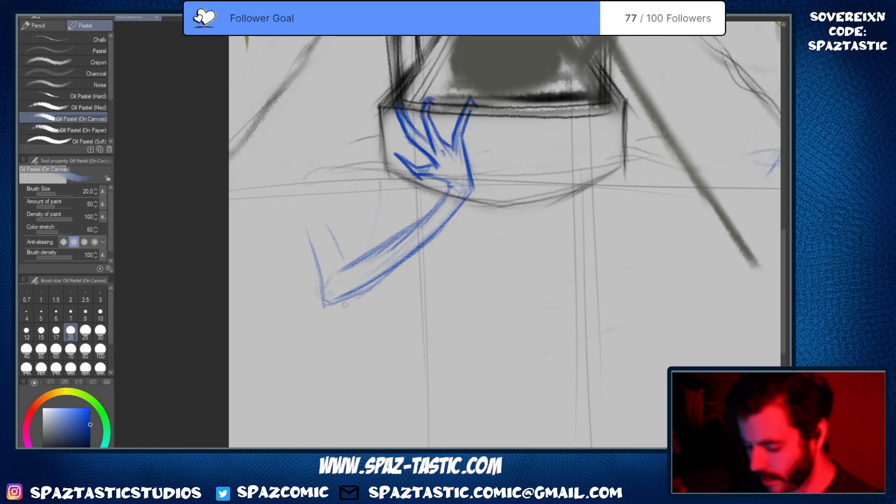
# Replace the upper-arm lines with shorter strokes angled farther left from the elbow
pyautogui.moveTo(331, 233); pyautogui.dragTo(346, 264)
pyautogui.press('e')
pyautogui.moveTo(310, 235)
pyautogui.mouseDown()
pyautogui.moveTo(351, 231)
pyautogui.moveTo(324, 300)
pyautogui.mouseUp()
pyautogui.press('p')
pyautogui.moveTo(324, 247)
pyautogui.mouseDown()
pyautogui.moveTo(339, 267)
pyautogui.moveTo(372, 251)
pyautogui.mouseUp()
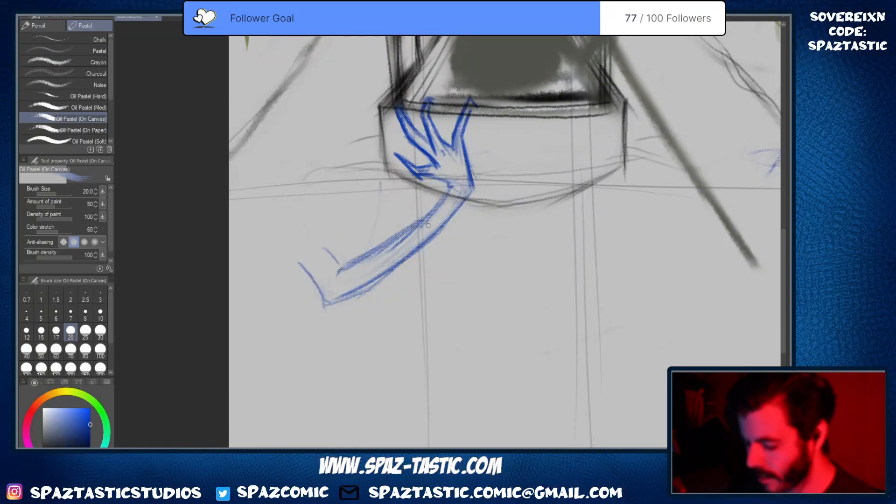
# Soften the thick shading on the forearm's upper edge and redraw that edge as one clean line to the inner elbow
pyautogui.press('e')
pyautogui.moveTo(424, 228); pyautogui.dragTo(334, 268)
pyautogui.press('p')
pyautogui.moveTo(450, 188)
pyautogui.mouseDown()
pyautogui.moveTo(413, 227)
pyautogui.moveTo(350, 266)
pyautogui.mouseUp()
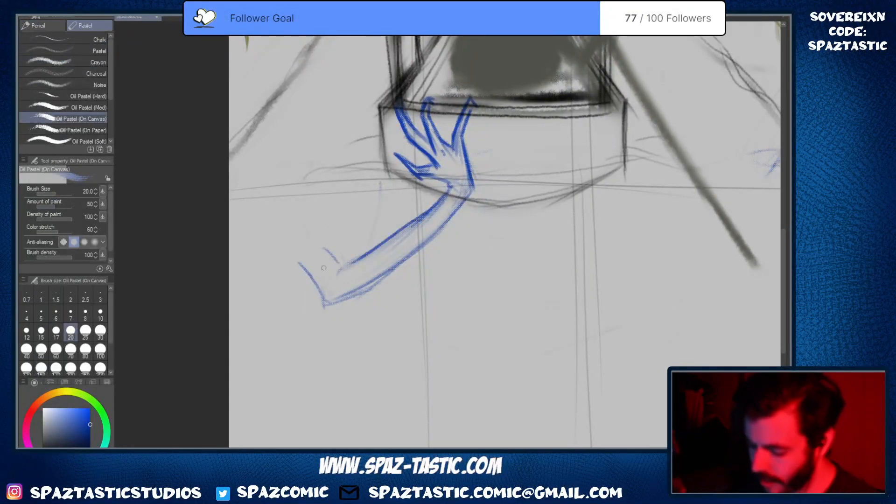
pyautogui.hotkey('ctrl', 'z')
pyautogui.press('space')
pyautogui.moveTo(467, 263); pyautogui.dragTo(528, 256)
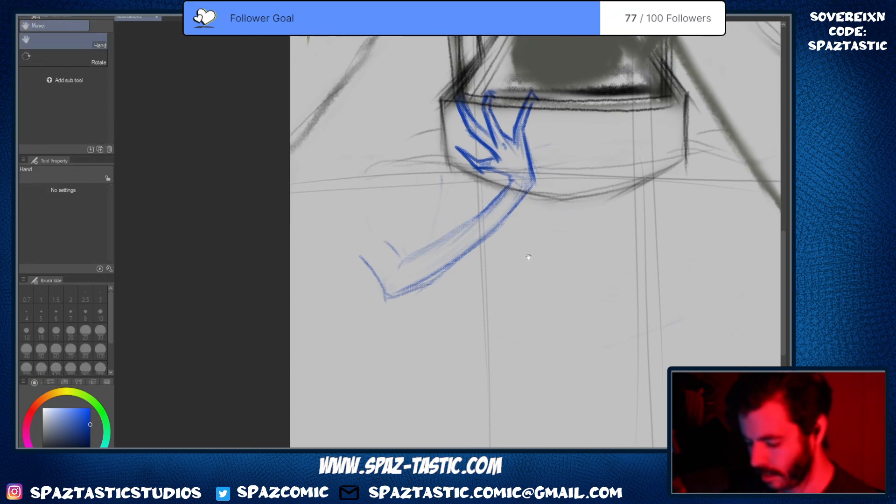
pyautogui.moveTo(482, 211)
pyautogui.mouseDown()
pyautogui.moveTo(398, 267)
pyautogui.moveTo(478, 215)
pyautogui.mouseUp()
pyautogui.hotkey('ctrl', 'z')
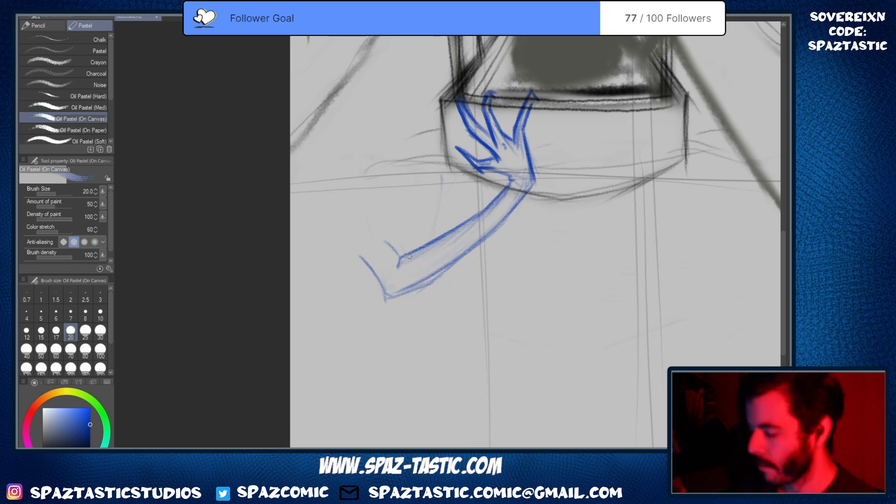
# Define the inner elbow crease, then darken the forearm's upper edge at the wrist and the outer upper-arm line
pyautogui.moveTo(402, 255); pyautogui.dragTo(397, 272)
pyautogui.moveTo(386, 239); pyautogui.dragTo(398, 257)
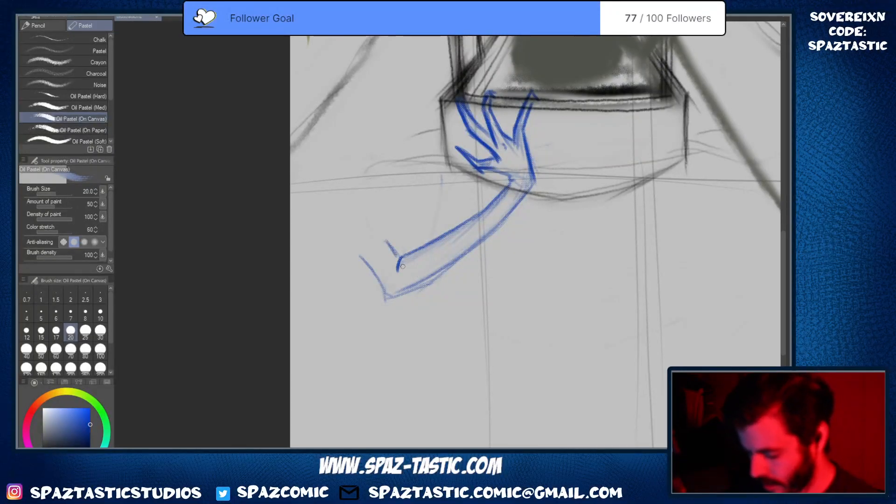
pyautogui.hotkey('ctrl', 'z')
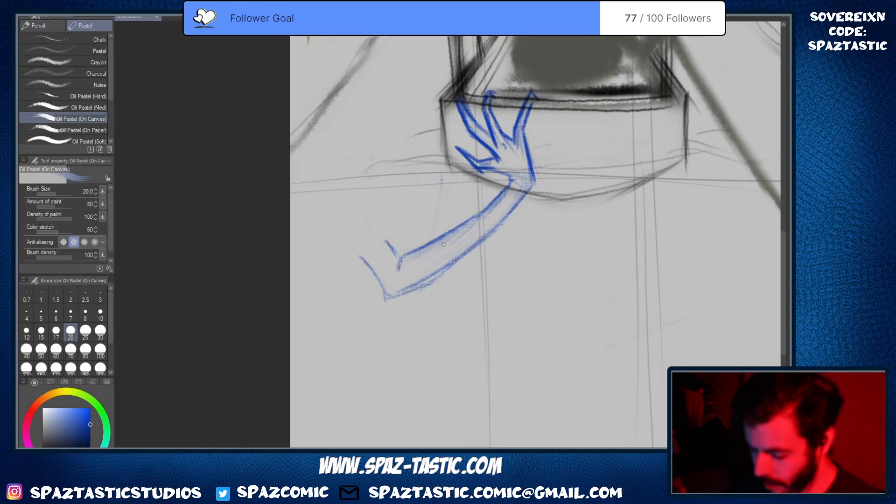
pyautogui.moveTo(509, 184); pyautogui.dragTo(449, 226)
pyautogui.moveTo(534, 181)
pyautogui.mouseDown()
pyautogui.moveTo(514, 205)
pyautogui.moveTo(524, 182)
pyautogui.moveTo(514, 181)
pyautogui.mouseUp()
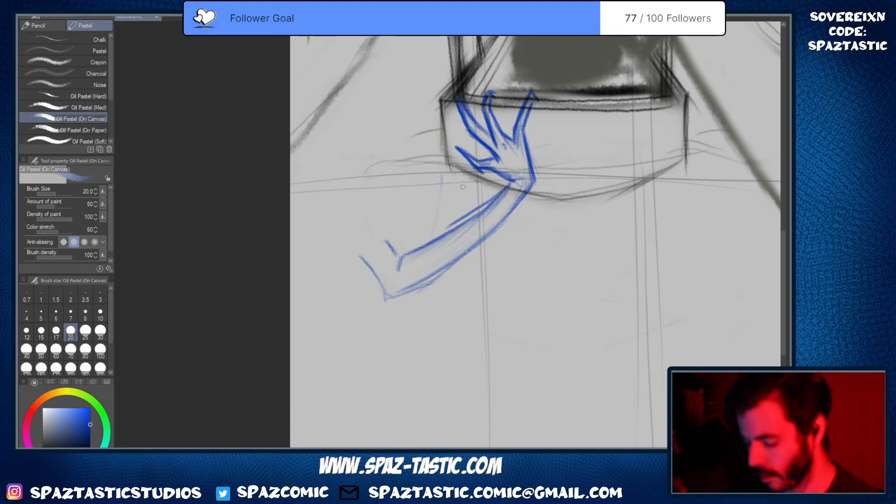
pyautogui.moveTo(359, 255); pyautogui.dragTo(383, 286)
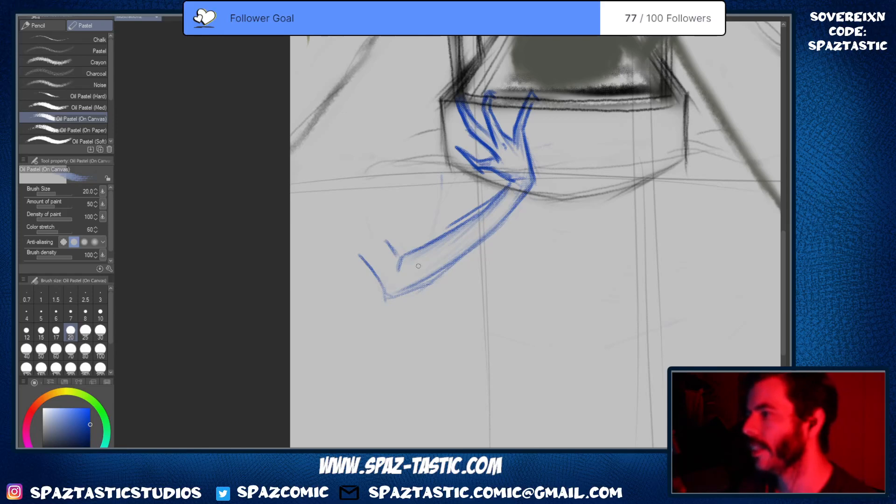
# Erase the upper-arm strokes beside the elbow and redraw them at a flatter angle running left from the joint
pyautogui.press('e')
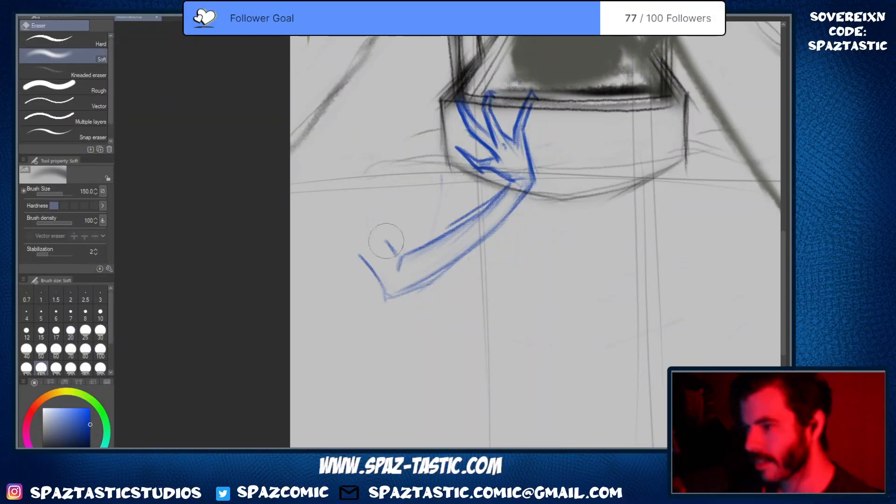
pyautogui.moveTo(366, 267)
pyautogui.mouseDown()
pyautogui.moveTo(380, 240)
pyautogui.moveTo(361, 276)
pyautogui.moveTo(385, 297)
pyautogui.mouseUp()
pyautogui.press('p')
pyautogui.moveTo(399, 262); pyautogui.dragTo(379, 253)
pyautogui.press('space')
pyautogui.moveTo(510, 298); pyautogui.dragTo(514, 329)
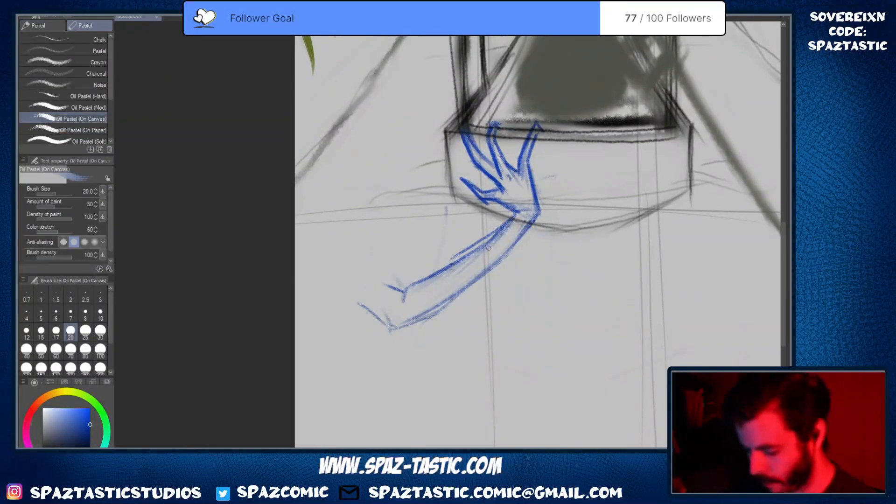
# Sketch a narrow crossbarred triangle above the elbow, then try an oval on the dark bank line and undo it
pyautogui.moveTo(330, 262)
pyautogui.mouseDown()
pyautogui.moveTo(353, 238)
pyautogui.moveTo(353, 202)
pyautogui.moveTo(326, 265)
pyautogui.moveTo(356, 183)
pyautogui.moveTo(396, 233)
pyautogui.mouseUp()
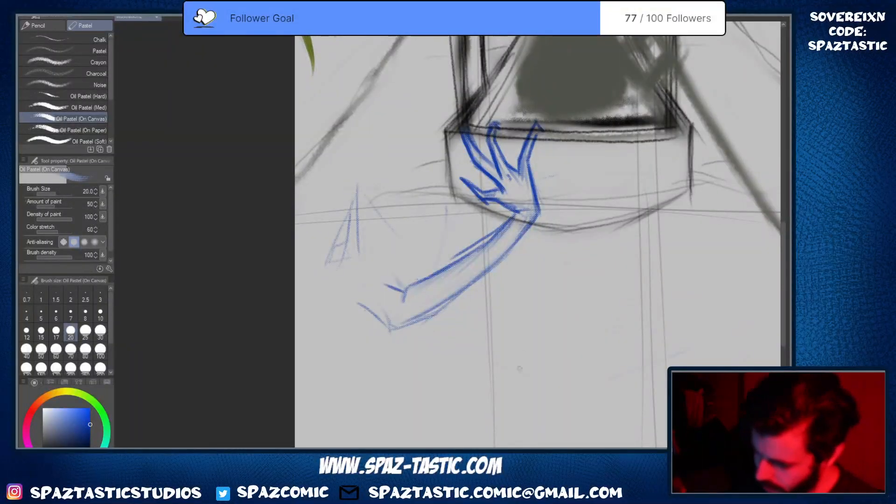
pyautogui.moveTo(451, 210); pyautogui.dragTo(440, 257)
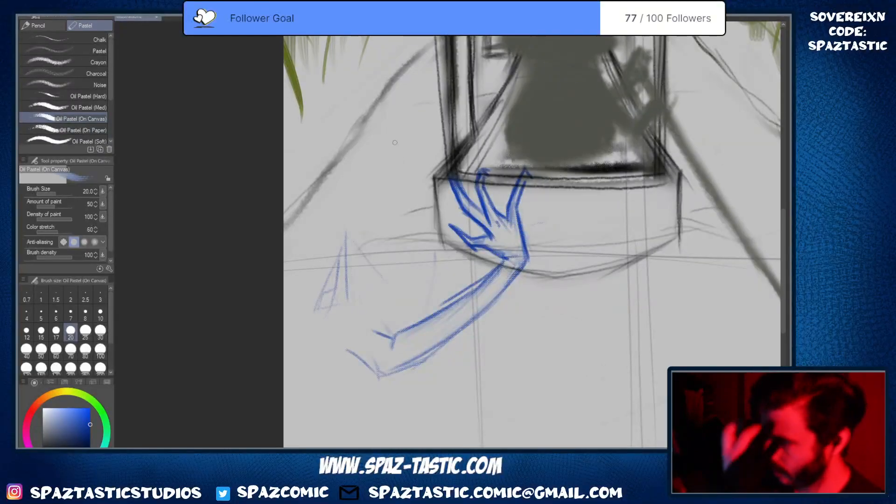
pyautogui.press('space')
pyautogui.moveTo(502, 291); pyautogui.dragTo(537, 294)
pyautogui.press('space')
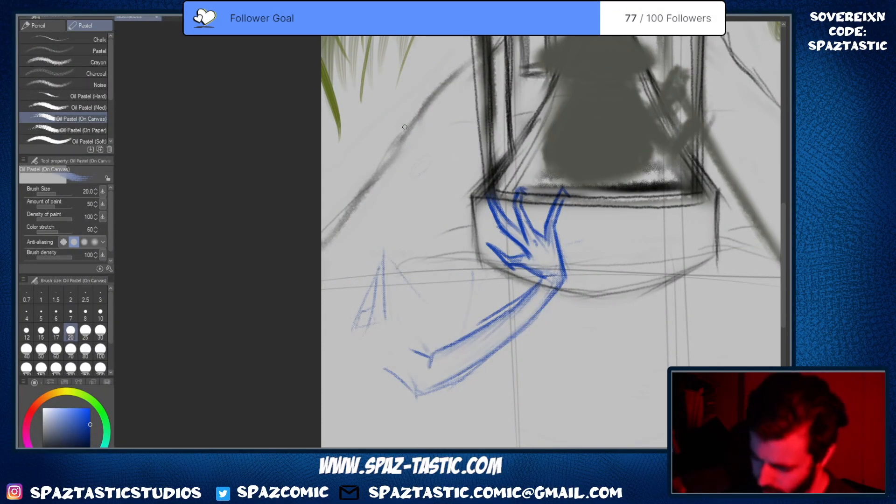
pyautogui.moveTo(389, 132)
pyautogui.mouseDown()
pyautogui.moveTo(406, 164)
pyautogui.moveTo(414, 156)
pyautogui.mouseUp()
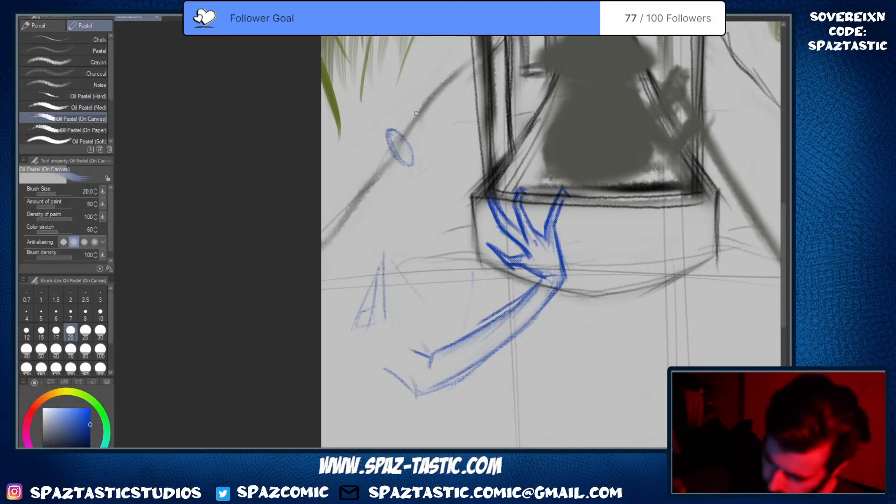
pyautogui.hotkey('ctrl', 'z')
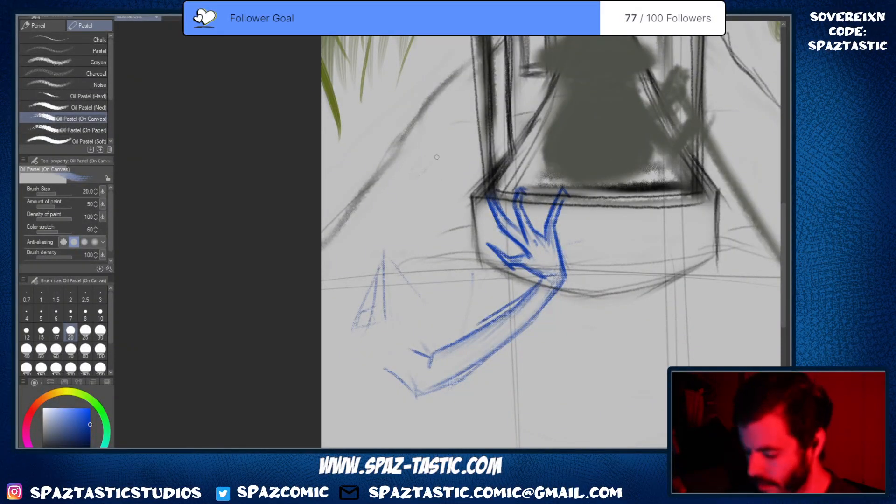
# Lengthen the upper arm's inner line to the left and sketch a slanted edge from the triangle's peak down toward the forearm
pyautogui.moveTo(376, 267)
pyautogui.mouseDown()
pyautogui.moveTo(382, 257)
pyautogui.moveTo(372, 309)
pyautogui.moveTo(419, 364)
pyautogui.mouseUp()
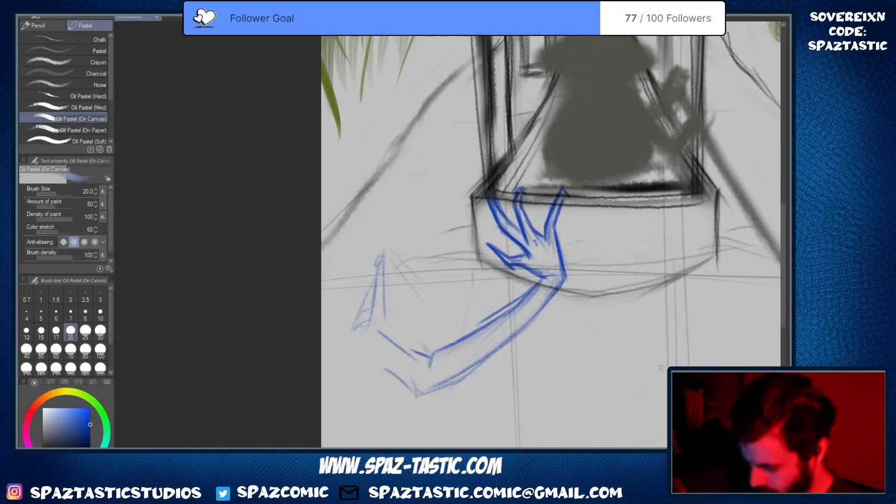
pyautogui.moveTo(662, 367); pyautogui.dragTo(626, 302)
pyautogui.moveTo(356, 176); pyautogui.dragTo(409, 253)
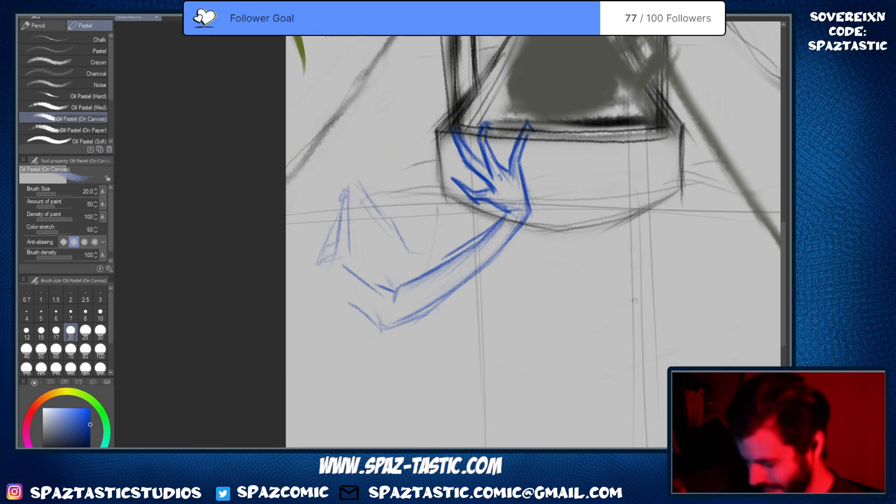
pyautogui.moveTo(635, 300); pyautogui.dragTo(597, 261)
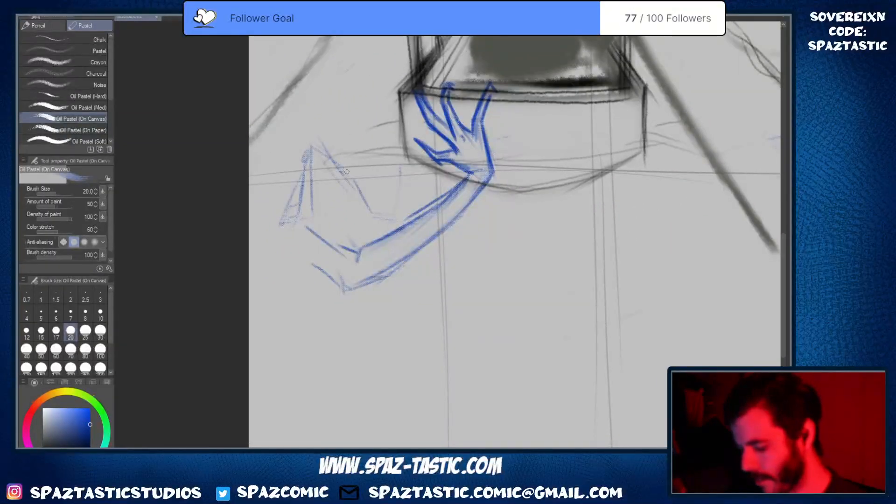
pyautogui.moveTo(347, 172); pyautogui.dragTo(390, 224)
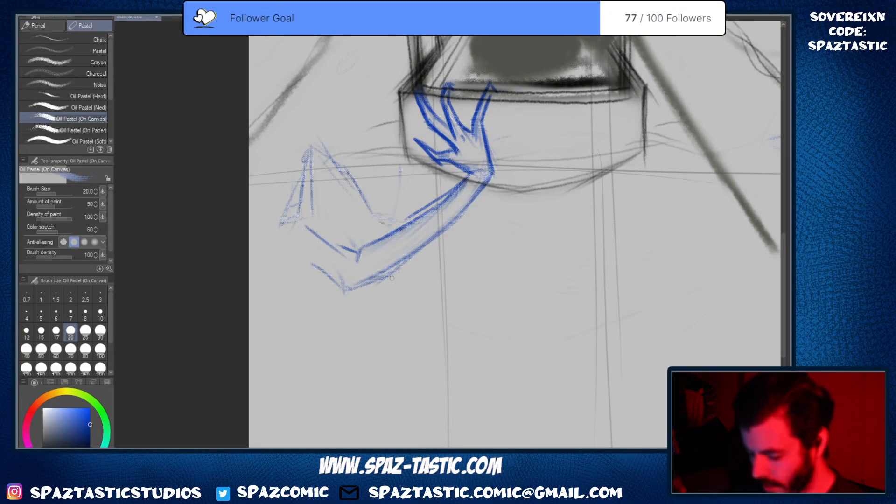
# Add a short line off the forearm's lower edge and sketch an S-shaped body curve sweeping right beneath the boat
pyautogui.moveTo(393, 274); pyautogui.dragTo(451, 270)
pyautogui.moveTo(679, 245); pyautogui.dragTo(595, 170)
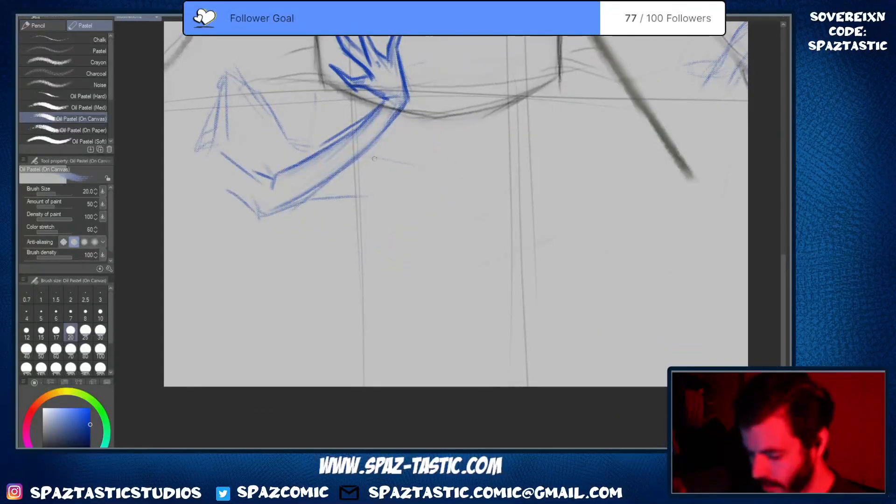
pyautogui.moveTo(373, 159)
pyautogui.mouseDown()
pyautogui.moveTo(467, 212)
pyautogui.moveTo(522, 227)
pyautogui.mouseUp()
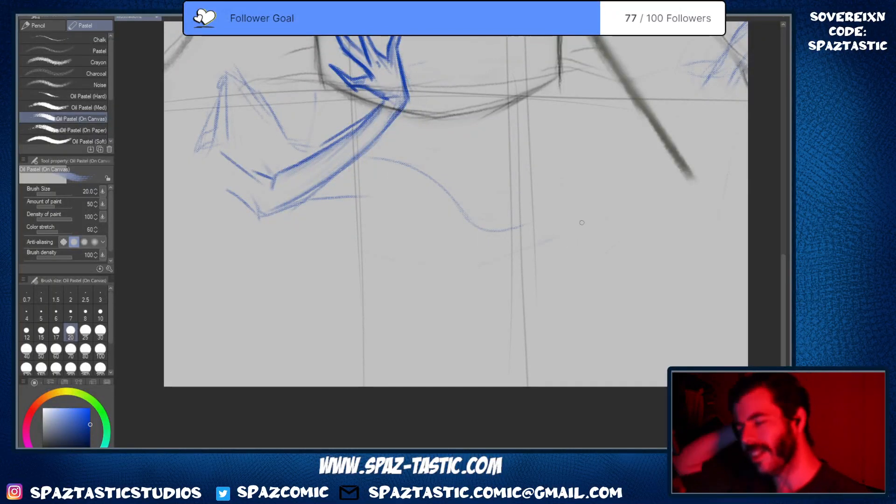
pyautogui.moveTo(495, 231); pyautogui.dragTo(584, 198)
pyautogui.press('h')
pyautogui.moveTo(622, 258); pyautogui.dragTo(593, 294)
pyautogui.press('p')
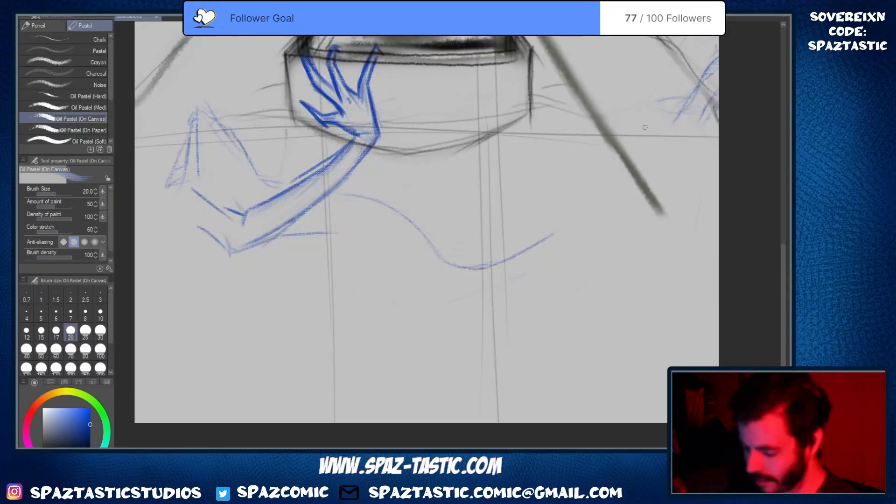
# Sketch a second, lower body curve arching from the forearm down to the right, undoing the strokes that miss the shape
pyautogui.press('space')
pyautogui.moveTo(604, 323); pyautogui.dragTo(698, 260)
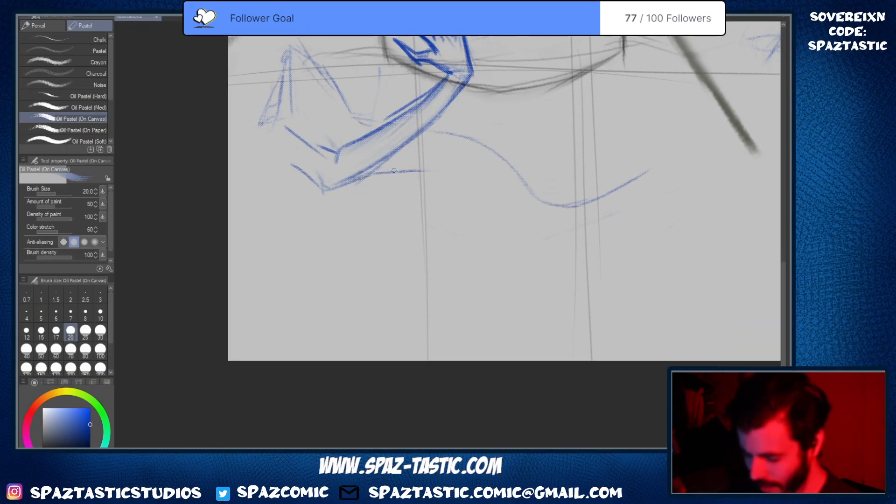
pyautogui.moveTo(437, 167); pyautogui.dragTo(458, 181)
pyautogui.moveTo(447, 182); pyautogui.dragTo(484, 262)
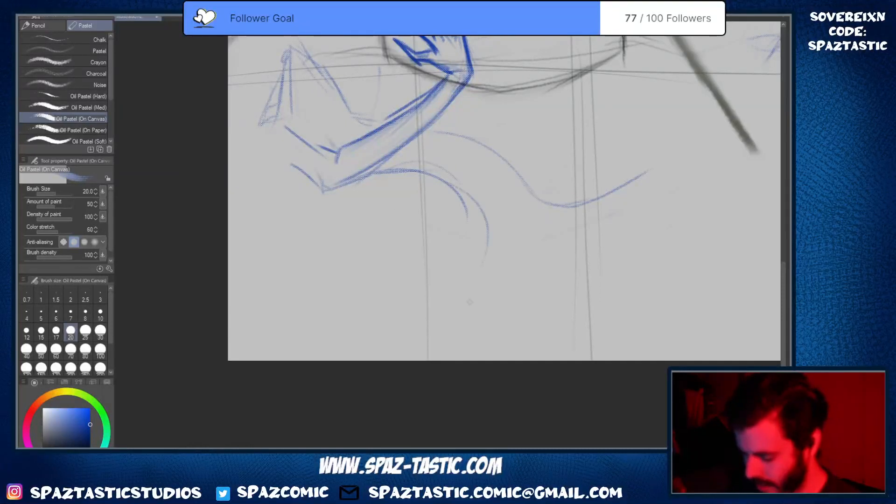
pyautogui.hotkey('ctrl', 'z')
pyautogui.moveTo(448, 177); pyautogui.dragTo(502, 233)
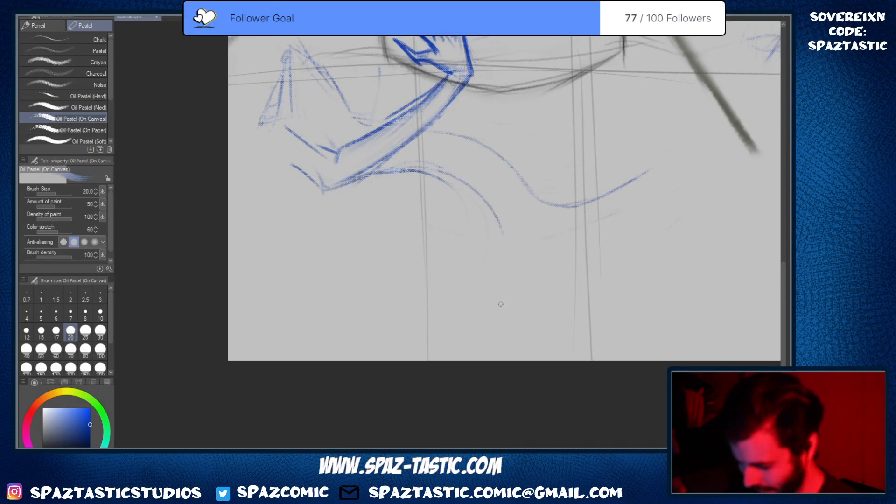
pyautogui.moveTo(484, 193); pyautogui.dragTo(520, 255)
pyautogui.press('space')
pyautogui.moveTo(652, 238); pyautogui.dragTo(555, 298)
pyautogui.moveTo(398, 266)
pyautogui.mouseDown()
pyautogui.moveTo(501, 325)
pyautogui.moveTo(566, 303)
pyautogui.mouseUp()
pyautogui.hotkey('ctrl', 'z')
pyautogui.hotkey('ctrl', 'z')
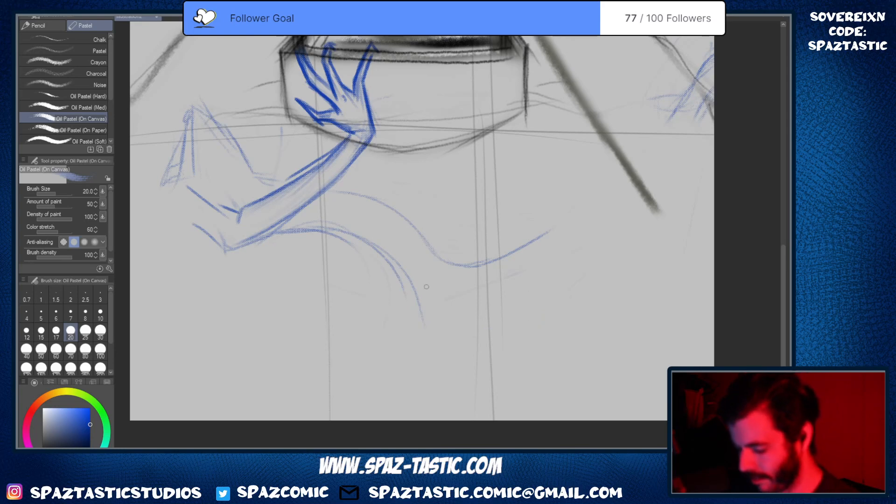
# Erase the lower ends of both body curves and redraw them bending down, then sweeping right along the bottom of the canvas
pyautogui.press('e')
pyautogui.moveTo(450, 266)
pyautogui.mouseDown()
pyautogui.moveTo(520, 265)
pyautogui.moveTo(460, 257)
pyautogui.moveTo(412, 317)
pyautogui.moveTo(440, 258)
pyautogui.mouseUp()
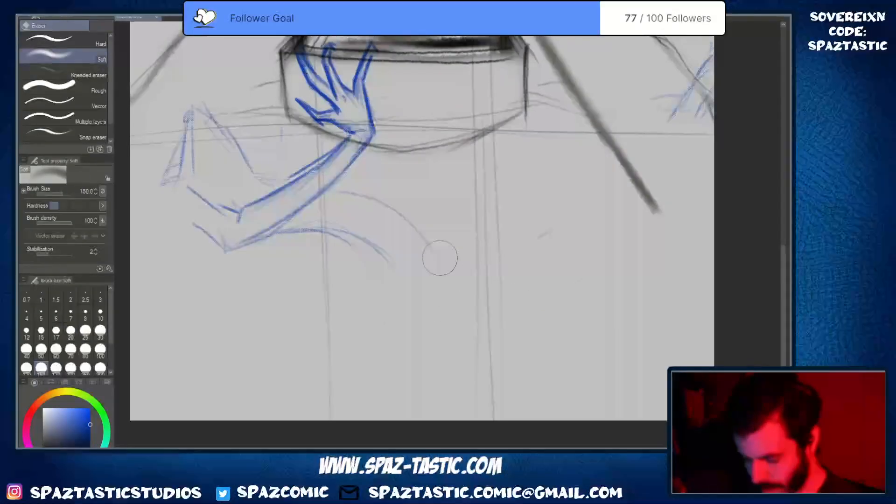
pyautogui.press('p')
pyautogui.moveTo(380, 247)
pyautogui.mouseDown()
pyautogui.moveTo(436, 363)
pyautogui.moveTo(626, 301)
pyautogui.mouseUp()
pyautogui.moveTo(431, 253)
pyautogui.mouseDown()
pyautogui.moveTo(432, 306)
pyautogui.moveTo(450, 339)
pyautogui.moveTo(570, 353)
pyautogui.mouseUp()
pyautogui.moveTo(508, 357); pyautogui.dragTo(642, 300)
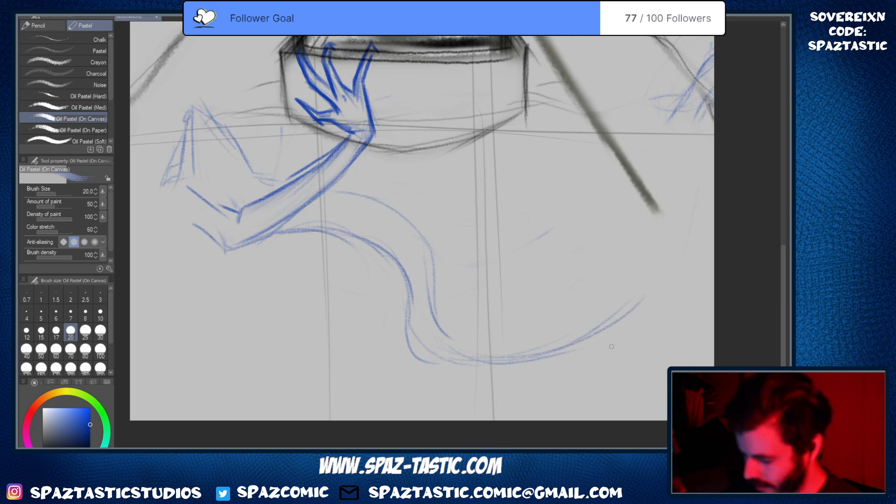
# Extend the body curve upward along the canvas's right side to meet the faint blue marks at the edge
pyautogui.moveTo(694, 214); pyautogui.dragTo(679, 115)
pyautogui.moveTo(614, 316); pyautogui.dragTo(685, 205)
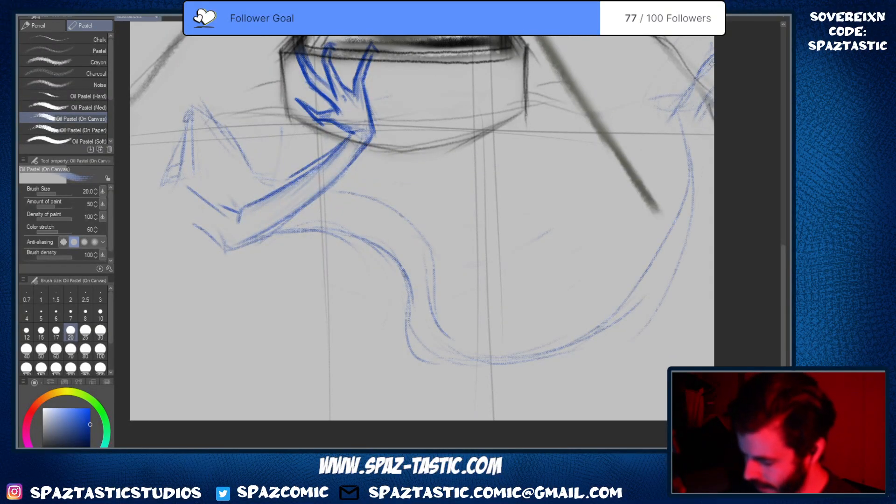
pyautogui.moveTo(712, 59); pyautogui.dragTo(676, 161)
pyautogui.moveTo(678, 113)
pyautogui.mouseDown()
pyautogui.moveTo(692, 185)
pyautogui.moveTo(588, 344)
pyautogui.mouseUp()
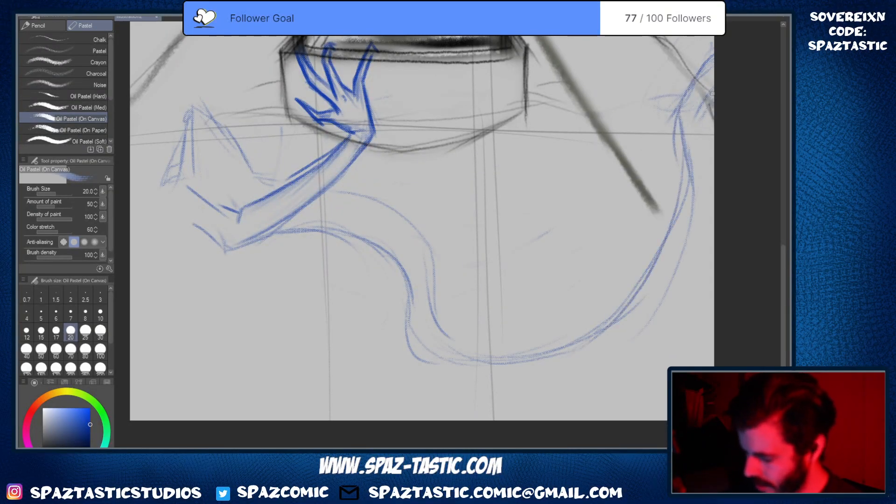
pyautogui.moveTo(712, 94)
pyautogui.mouseDown()
pyautogui.moveTo(685, 132)
pyautogui.moveTo(680, 120)
pyautogui.moveTo(667, 179)
pyautogui.mouseUp()
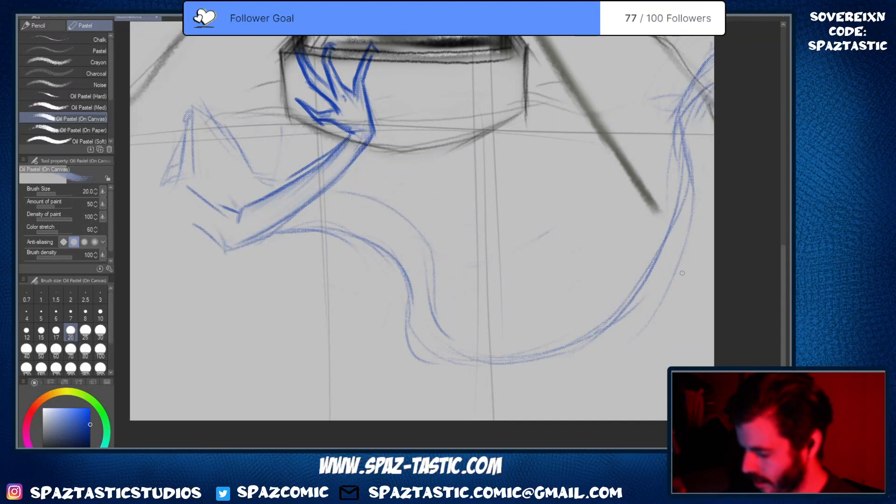
# Reinforce the right-hand rise of the body with layered strokes along its inner and outer edges
pyautogui.moveTo(676, 116); pyautogui.dragTo(666, 187)
pyautogui.moveTo(676, 132); pyautogui.dragTo(658, 264)
pyautogui.moveTo(685, 150); pyautogui.dragTo(571, 366)
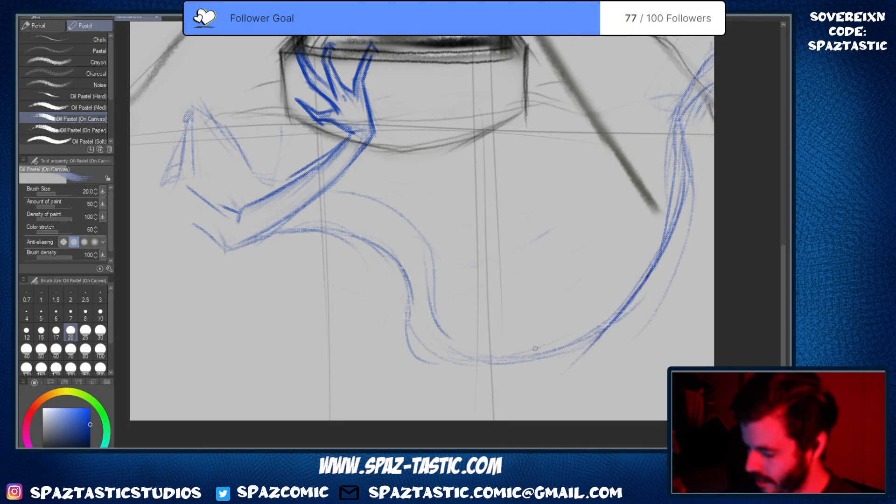
pyautogui.moveTo(690, 172)
pyautogui.mouseDown()
pyautogui.moveTo(589, 336)
pyautogui.moveTo(571, 348)
pyautogui.mouseUp()
pyautogui.moveTo(653, 271); pyautogui.dragTo(628, 308)
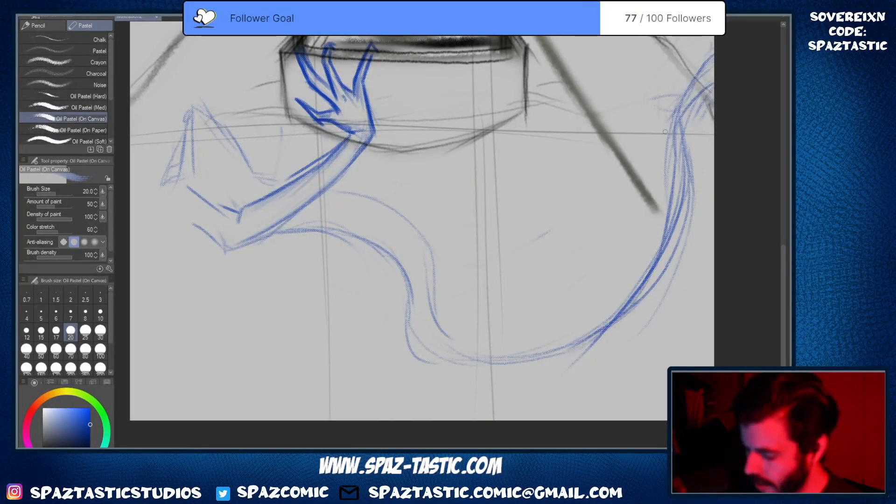
# Erase the stray strokes below the right-hand curve and redraw the body's upper end as a curve running off the right edge
pyautogui.press('e')
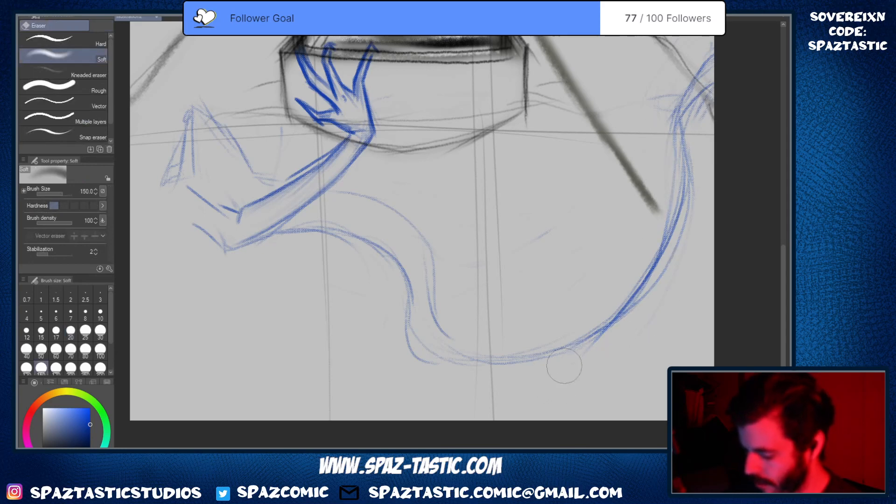
pyautogui.moveTo(565, 366); pyautogui.dragTo(603, 330)
pyautogui.press('p')
pyautogui.press('e')
pyautogui.press('p')
pyautogui.moveTo(731, 70)
pyautogui.mouseDown()
pyautogui.moveTo(704, 96)
pyautogui.moveTo(716, 67)
pyautogui.moveTo(695, 77)
pyautogui.moveTo(740, 56)
pyautogui.mouseUp()
pyautogui.press('e')
pyautogui.press('p')
pyautogui.moveTo(716, 64)
pyautogui.mouseDown()
pyautogui.moveTo(679, 107)
pyautogui.moveTo(686, 99)
pyautogui.mouseUp()
pyautogui.press('e')
pyautogui.press('p')
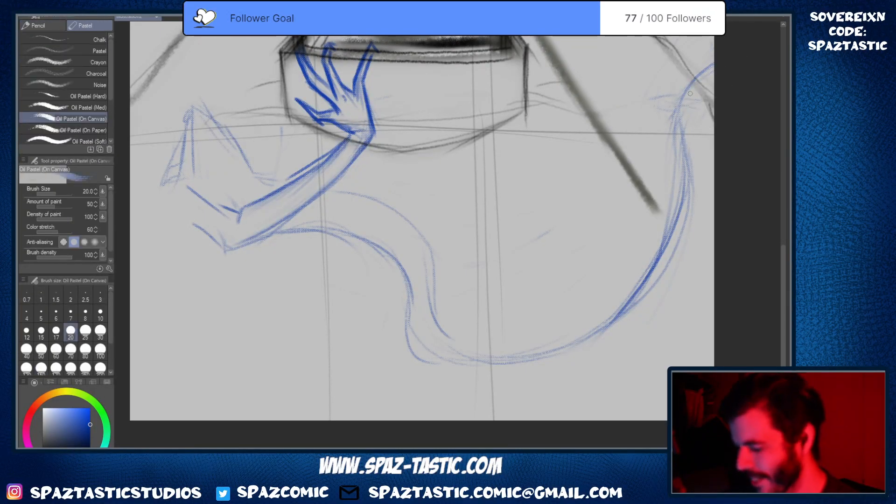
pyautogui.moveTo(691, 105); pyautogui.dragTo(744, 50)
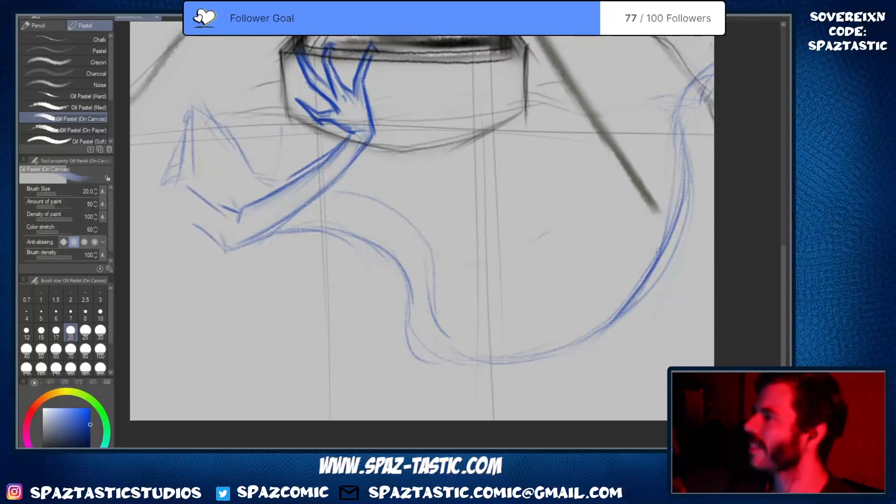
# Soften the body's upper end and sketch a wider outer edge down the right side and along the bottom curve
pyautogui.press('space')
pyautogui.moveTo(605, 215); pyautogui.dragTo(545, 193)
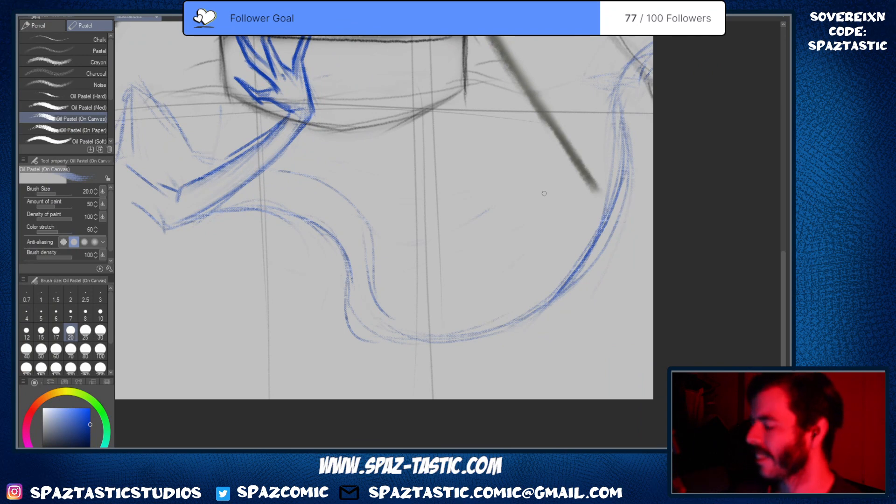
pyautogui.press('e')
pyautogui.moveTo(656, 42); pyautogui.dragTo(642, 50)
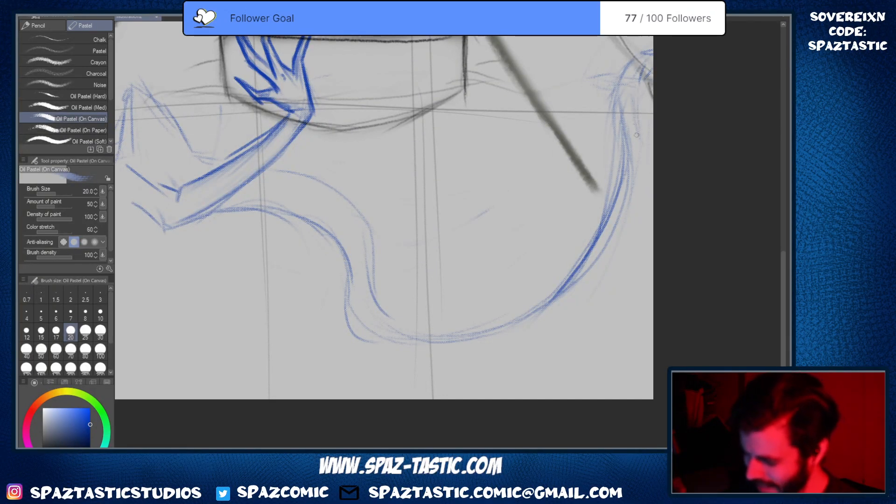
pyautogui.moveTo(634, 70)
pyautogui.mouseDown()
pyautogui.moveTo(647, 181)
pyautogui.moveTo(636, 233)
pyautogui.mouseUp()
pyautogui.moveTo(639, 172); pyautogui.dragTo(607, 270)
pyautogui.moveTo(624, 227); pyautogui.dragTo(533, 330)
pyautogui.moveTo(625, 181)
pyautogui.mouseDown()
pyautogui.moveTo(443, 357)
pyautogui.moveTo(414, 349)
pyautogui.mouseUp()
# Widen the lower-left bend with deeper curved strokes that join the body's outer edge along the bottom
pyautogui.moveTo(358, 261); pyautogui.dragTo(455, 370)
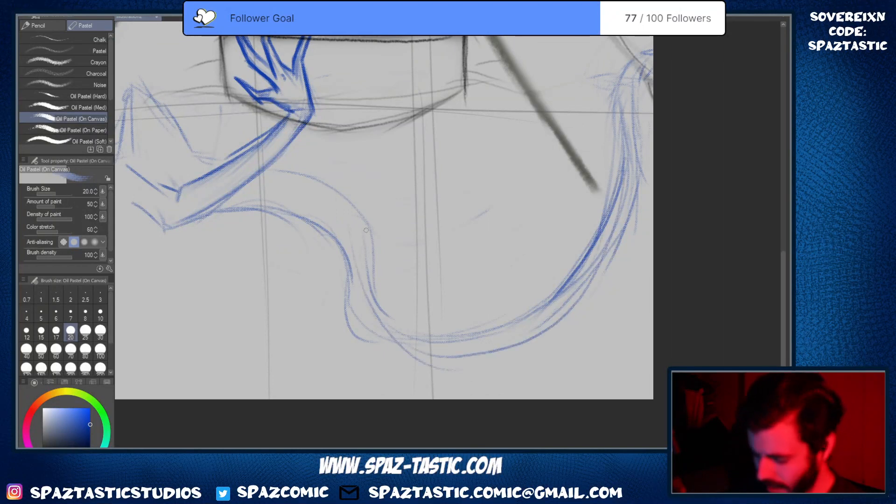
pyautogui.moveTo(369, 301); pyautogui.dragTo(433, 375)
pyautogui.moveTo(358, 283)
pyautogui.mouseDown()
pyautogui.moveTo(403, 371)
pyautogui.moveTo(602, 235)
pyautogui.mouseUp()
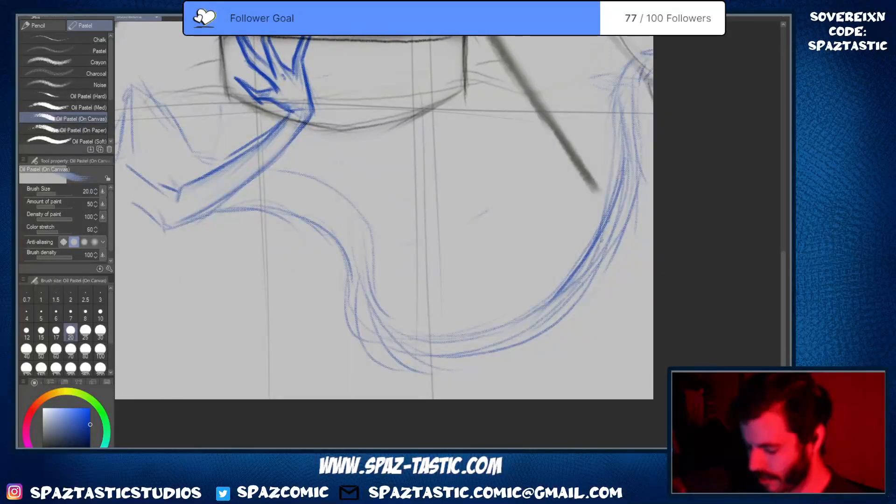
pyautogui.moveTo(372, 350); pyautogui.dragTo(601, 246)
# Fade the layered body strokes with the soft eraser from the lower-left bend up to the right-hand end
pyautogui.press('e')
pyautogui.moveTo(365, 275)
pyautogui.mouseDown()
pyautogui.moveTo(507, 366)
pyautogui.moveTo(608, 243)
pyautogui.moveTo(631, 100)
pyautogui.mouseUp()
pyautogui.press('p')
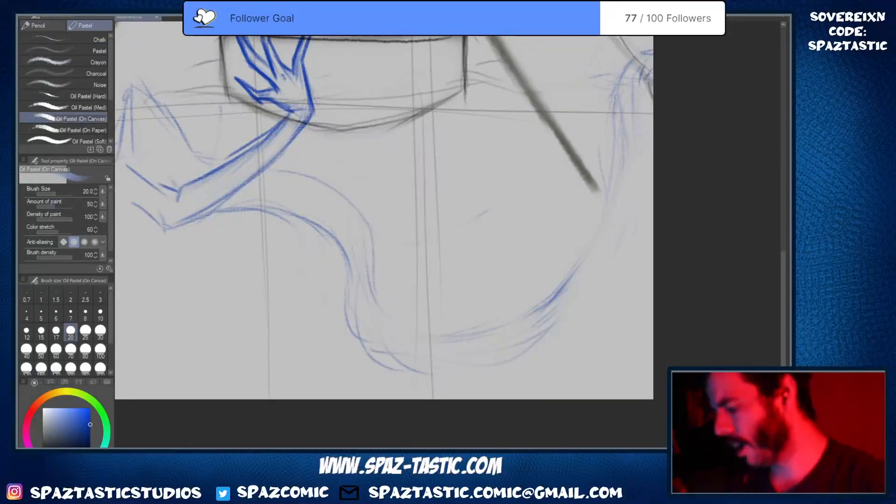
pyautogui.moveTo(619, 63); pyautogui.dragTo(620, 171)
pyautogui.press('e')
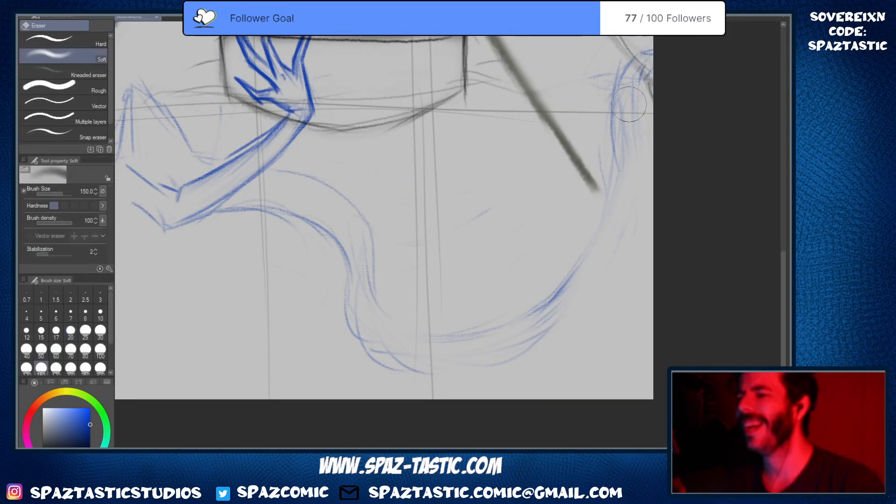
pyautogui.moveTo(632, 105); pyautogui.dragTo(624, 175)
# Redraw the body's inner edge as a cleaner double line from the upper right end down into the bottom curve
pyautogui.press('p')
pyautogui.moveTo(633, 57)
pyautogui.mouseDown()
pyautogui.moveTo(611, 154)
pyautogui.moveTo(614, 189)
pyautogui.moveTo(554, 282)
pyautogui.mouseUp()
pyautogui.moveTo(612, 176); pyautogui.dragTo(522, 324)
pyautogui.moveTo(623, 139); pyautogui.dragTo(621, 163)
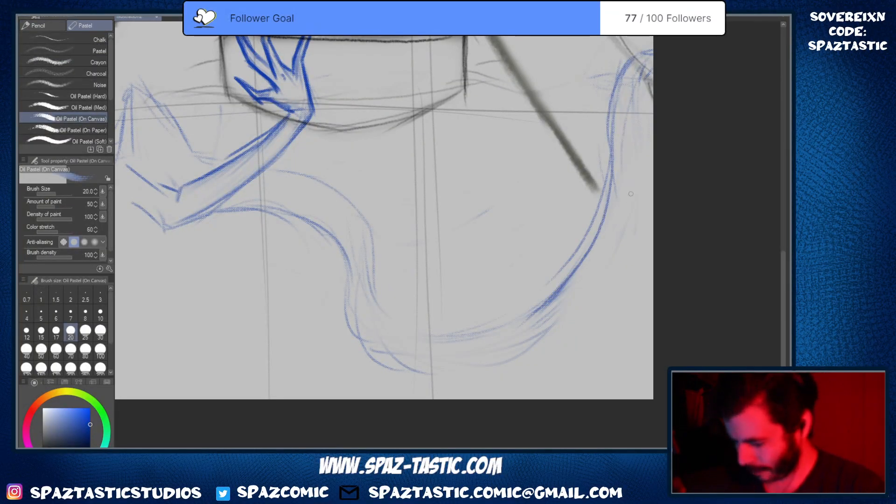
# Strengthen the outer edge at the body's upper-right end and the curved upper edge beneath the forearm
pyautogui.moveTo(653, 57)
pyautogui.mouseDown()
pyautogui.moveTo(621, 149)
pyautogui.moveTo(608, 262)
pyautogui.mouseUp()
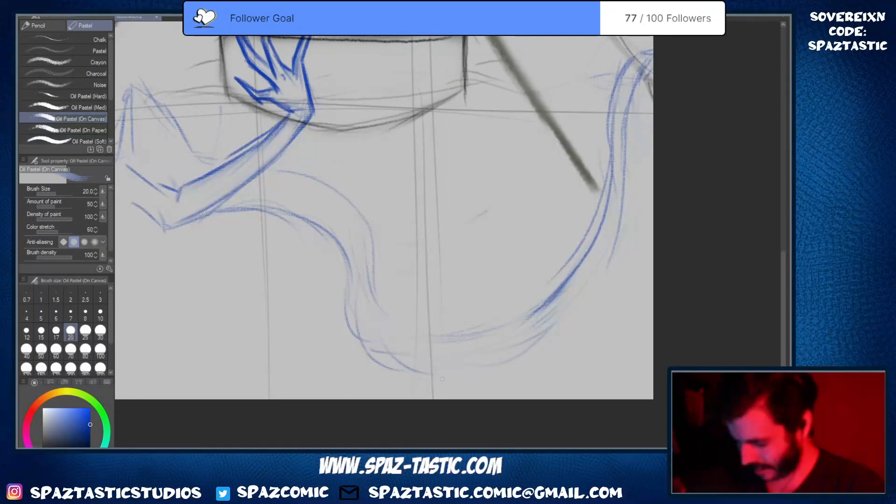
pyautogui.moveTo(350, 214); pyautogui.dragTo(469, 207)
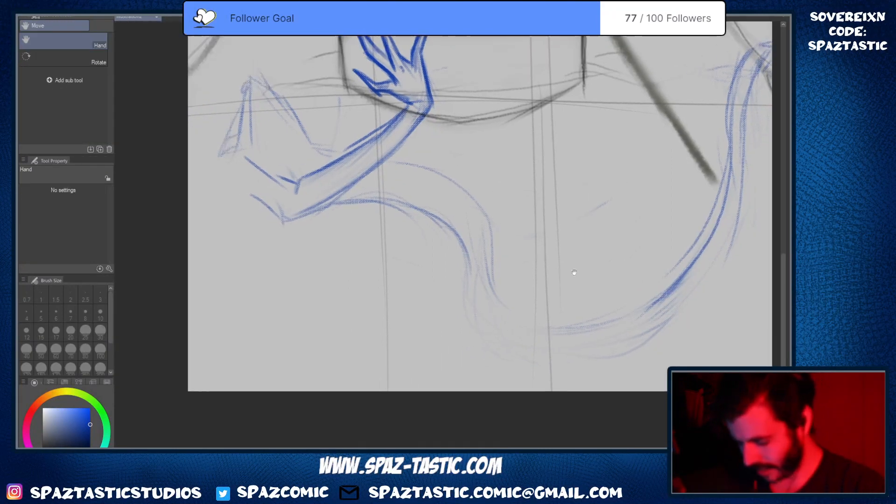
pyautogui.moveTo(491, 269); pyautogui.dragTo(414, 162)
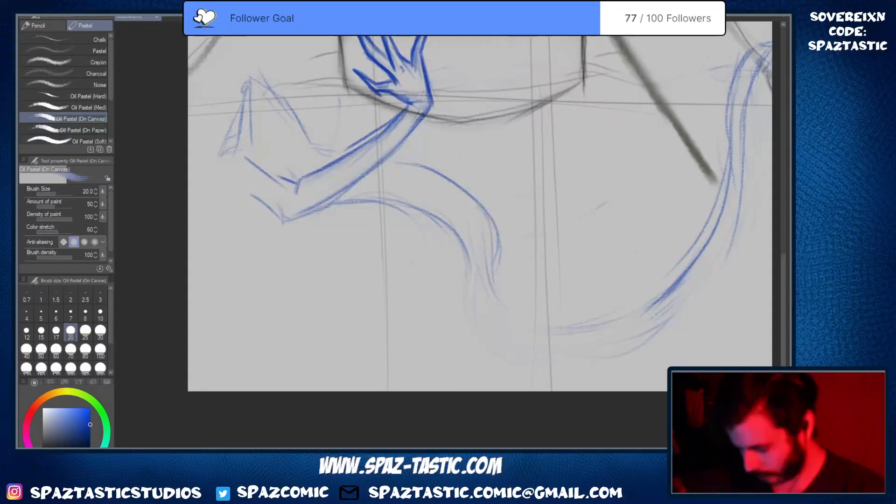
pyautogui.moveTo(494, 215); pyautogui.dragTo(501, 249)
# Sketch a wide coil bulging out at the lower left and sweeping along the canvas bottom into the right-hand curve
pyautogui.moveTo(436, 264)
pyautogui.mouseDown()
pyautogui.moveTo(386, 299)
pyautogui.moveTo(366, 349)
pyautogui.mouseUp()
pyautogui.moveTo(357, 317)
pyautogui.mouseDown()
pyautogui.moveTo(530, 365)
pyautogui.moveTo(550, 359)
pyautogui.mouseUp()
pyautogui.moveTo(467, 374)
pyautogui.mouseDown()
pyautogui.moveTo(669, 325)
pyautogui.moveTo(737, 190)
pyautogui.moveTo(734, 218)
pyautogui.mouseUp()
pyautogui.moveTo(463, 246); pyautogui.dragTo(466, 270)
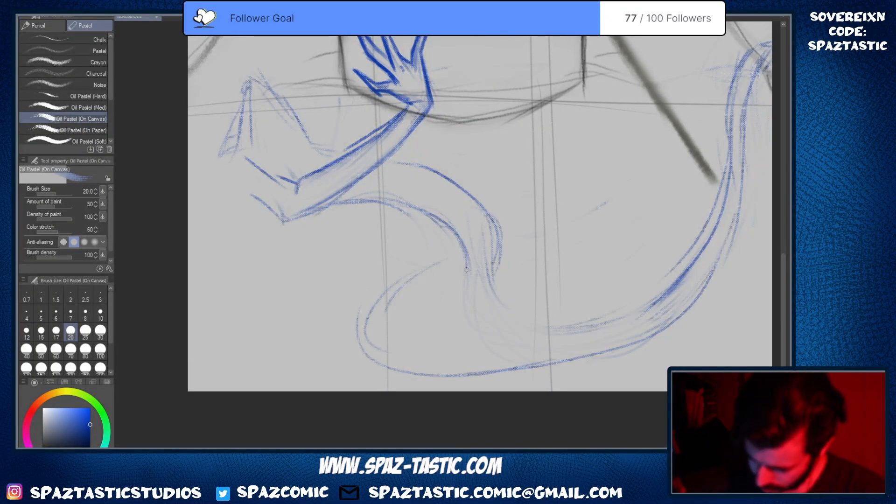
pyautogui.moveTo(384, 295); pyautogui.dragTo(456, 253)
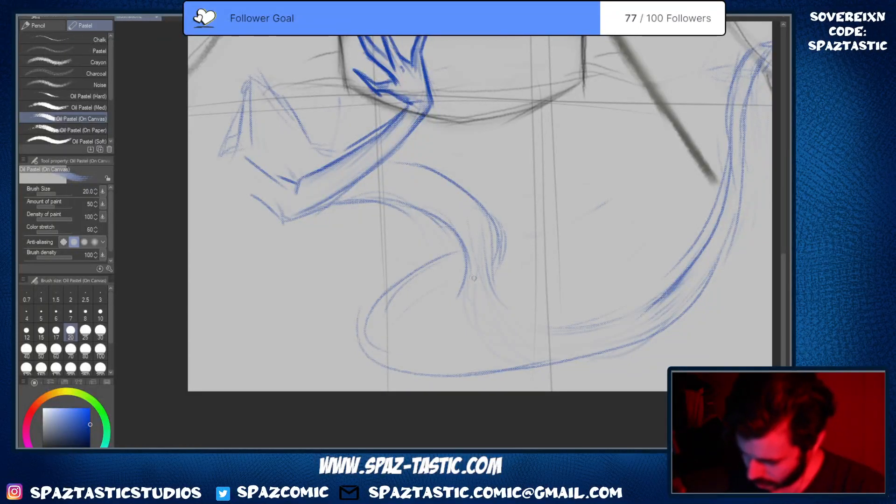
# Draw the coil's inner fold, bringing the upper body down to a crease that meets the bottom curve's inner edge
pyautogui.moveTo(415, 313); pyautogui.dragTo(488, 279)
pyautogui.moveTo(401, 323); pyautogui.dragTo(574, 322)
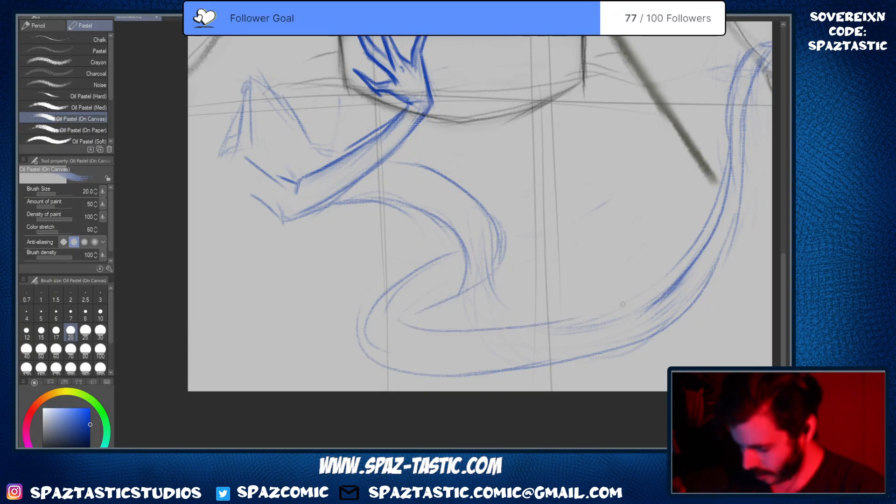
pyautogui.moveTo(495, 343); pyautogui.dragTo(565, 332)
pyautogui.moveTo(432, 312); pyautogui.dragTo(422, 330)
pyautogui.moveTo(503, 242); pyautogui.dragTo(423, 323)
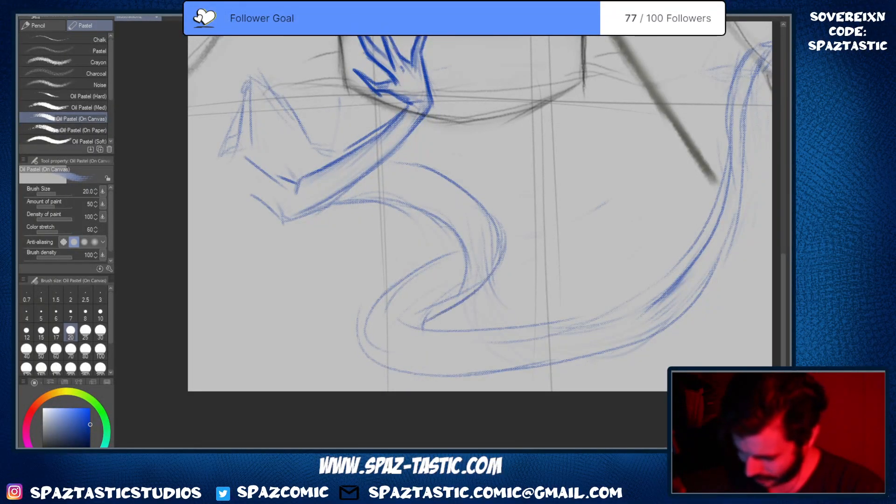
pyautogui.moveTo(480, 280); pyautogui.dragTo(446, 309)
# Tighten the inner bend where the upper body meets the coil and reinforce the bottom curve's edges toward the right
pyautogui.moveTo(455, 236); pyautogui.dragTo(442, 265)
pyautogui.moveTo(427, 226); pyautogui.dragTo(442, 264)
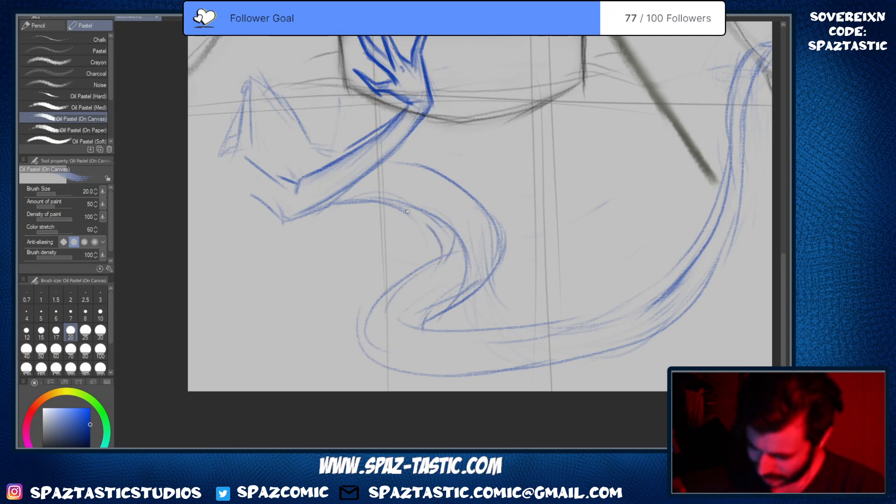
pyautogui.moveTo(407, 212); pyautogui.dragTo(447, 253)
pyautogui.moveTo(430, 219)
pyautogui.mouseDown()
pyautogui.moveTo(448, 238)
pyautogui.moveTo(439, 273)
pyautogui.moveTo(377, 378)
pyautogui.moveTo(655, 338)
pyautogui.moveTo(692, 308)
pyautogui.mouseUp()
pyautogui.moveTo(639, 342); pyautogui.dragTo(512, 391)
pyautogui.moveTo(534, 331)
pyautogui.mouseDown()
pyautogui.moveTo(578, 324)
pyautogui.moveTo(694, 243)
pyautogui.mouseUp()
pyautogui.moveTo(579, 327); pyautogui.dragTo(716, 211)
pyautogui.moveTo(565, 284); pyautogui.dragTo(559, 330)
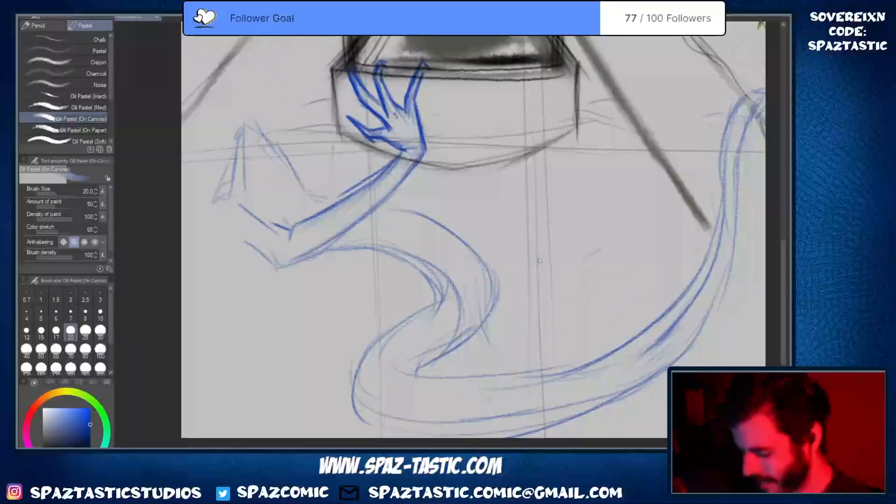
# Fade the dark forearm lines between the wrist and elbow with the soft eraser
pyautogui.press('e')
pyautogui.moveTo(346, 194)
pyautogui.mouseDown()
pyautogui.moveTo(384, 167)
pyautogui.moveTo(338, 218)
pyautogui.mouseUp()
pyautogui.press('p')
pyautogui.press('space')
pyautogui.moveTo(438, 209)
pyautogui.mouseDown()
pyautogui.moveTo(486, 245)
pyautogui.moveTo(542, 251)
pyautogui.mouseUp()
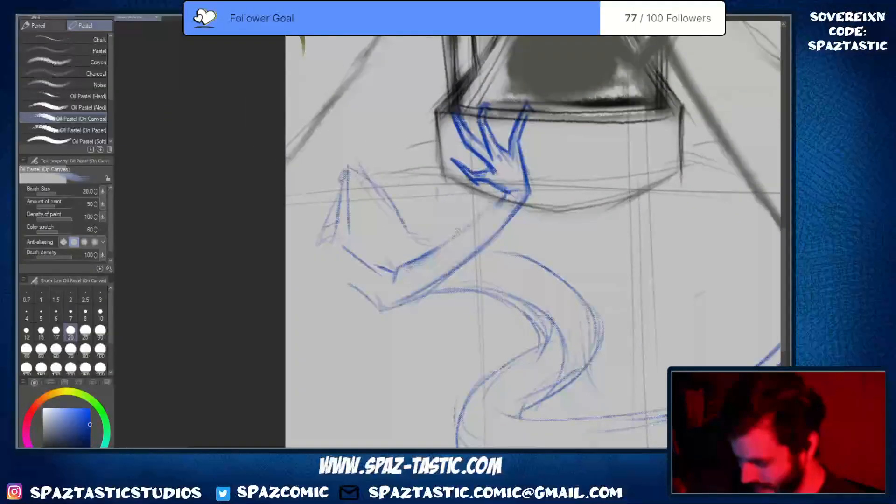
pyautogui.press('e')
pyautogui.moveTo(397, 294); pyautogui.dragTo(502, 228)
pyautogui.moveTo(502, 229); pyautogui.dragTo(377, 296)
pyautogui.press('p')
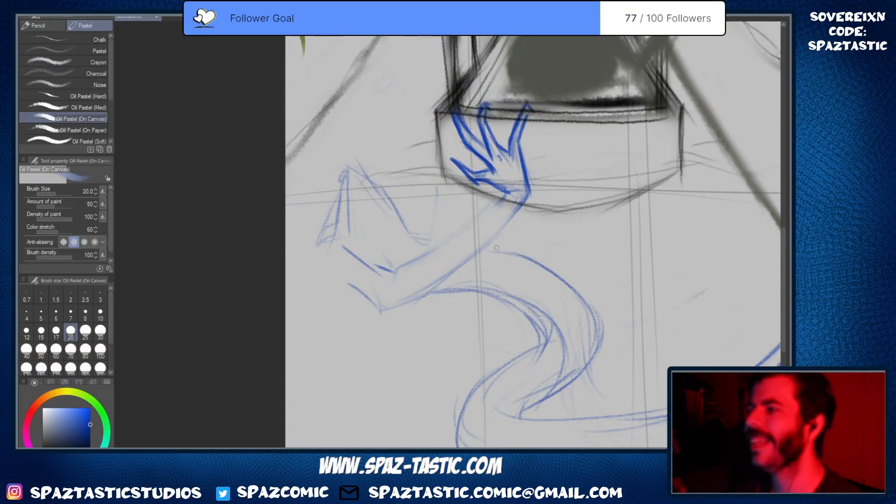
# Redraw the forearm in lighter lines and add a short curved flap beneath the wrist
pyautogui.moveTo(495, 205); pyautogui.dragTo(377, 287)
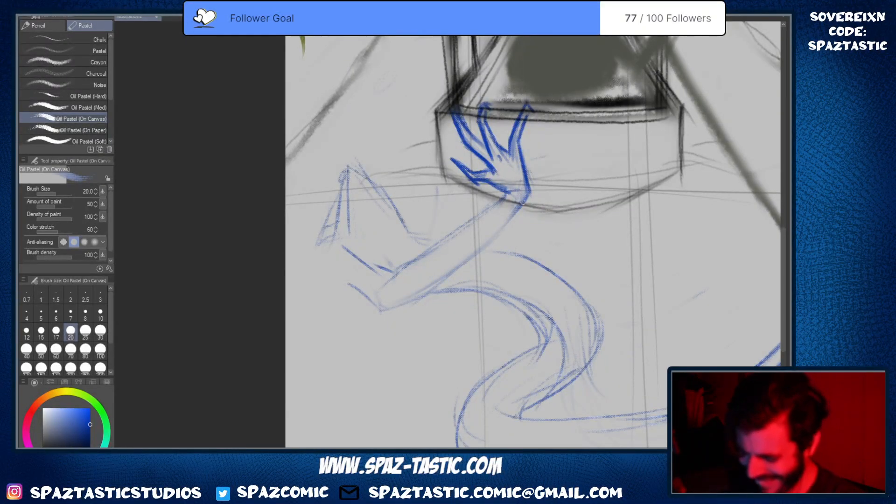
pyautogui.hotkey('ctrl', 'z')
pyautogui.moveTo(529, 202); pyautogui.dragTo(527, 173)
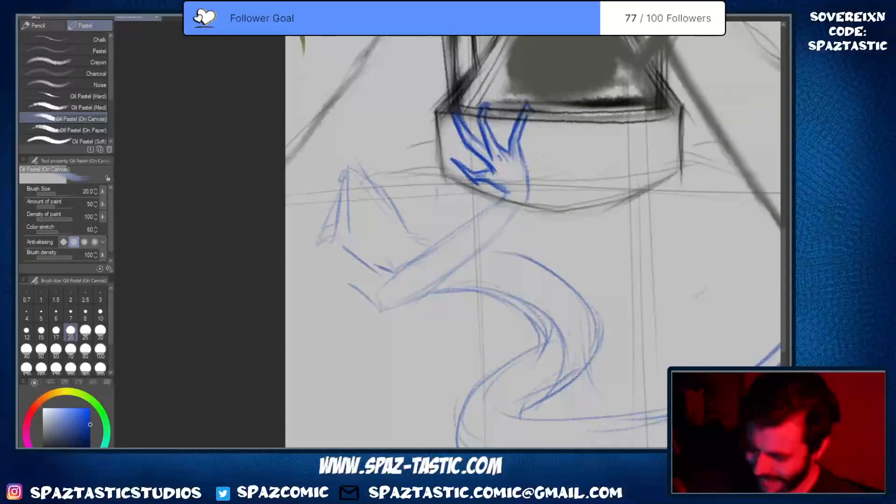
pyautogui.press('e')
pyautogui.moveTo(531, 205)
pyautogui.mouseDown()
pyautogui.moveTo(509, 261)
pyautogui.moveTo(506, 236)
pyautogui.moveTo(498, 261)
pyautogui.mouseUp()
pyautogui.press('p')
pyautogui.moveTo(500, 228); pyautogui.dragTo(494, 278)
# Redraw the outer edge of the body's upper bend and pull its inner edge into a smoother, tighter curve
pyautogui.moveTo(498, 226)
pyautogui.mouseDown()
pyautogui.moveTo(458, 273)
pyautogui.moveTo(525, 282)
pyautogui.moveTo(565, 376)
pyautogui.moveTo(612, 345)
pyautogui.mouseUp()
pyautogui.press('e')
pyautogui.press('p')
pyautogui.moveTo(589, 304)
pyautogui.mouseDown()
pyautogui.moveTo(590, 363)
pyautogui.moveTo(531, 402)
pyautogui.mouseUp()
pyautogui.moveTo(543, 345); pyautogui.dragTo(464, 400)
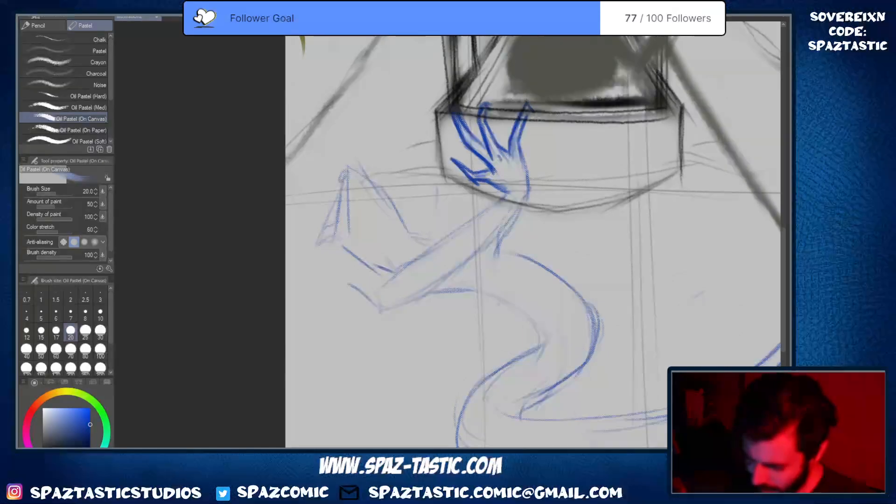
pyautogui.moveTo(478, 290); pyautogui.dragTo(532, 364)
pyautogui.moveTo(506, 303); pyautogui.dragTo(530, 366)
# Erase the stray lines inside the upper bend and redraw both of its edges as firmer contours
pyautogui.press('e')
pyautogui.moveTo(551, 306); pyautogui.dragTo(551, 343)
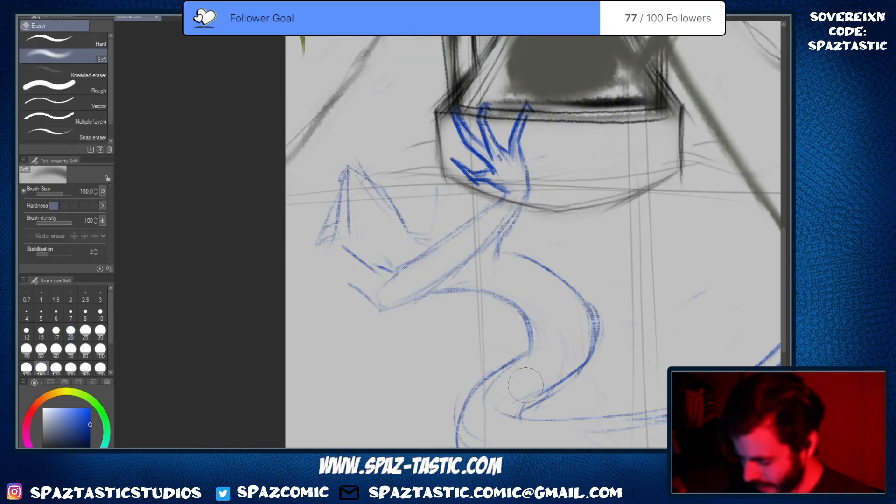
pyautogui.moveTo(525, 384); pyautogui.dragTo(518, 400)
pyautogui.press('p')
pyautogui.moveTo(516, 303); pyautogui.dragTo(534, 363)
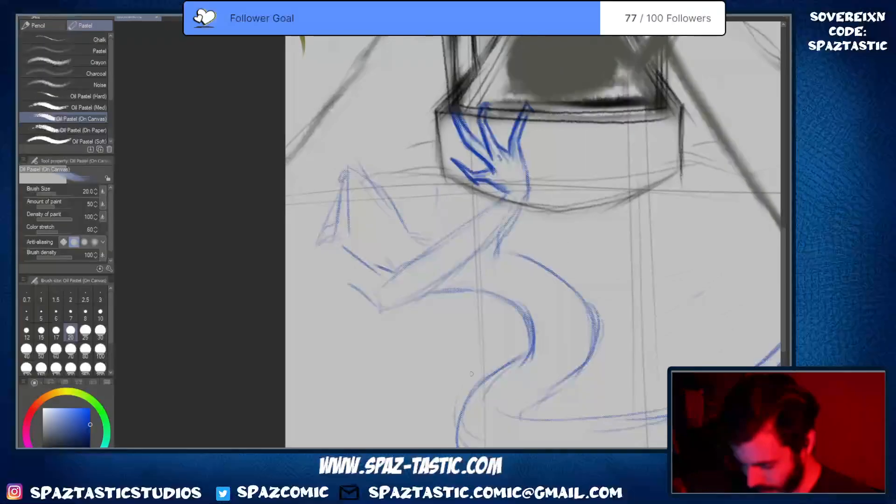
pyautogui.moveTo(566, 285)
pyautogui.mouseDown()
pyautogui.moveTo(588, 338)
pyautogui.moveTo(525, 412)
pyautogui.mouseUp()
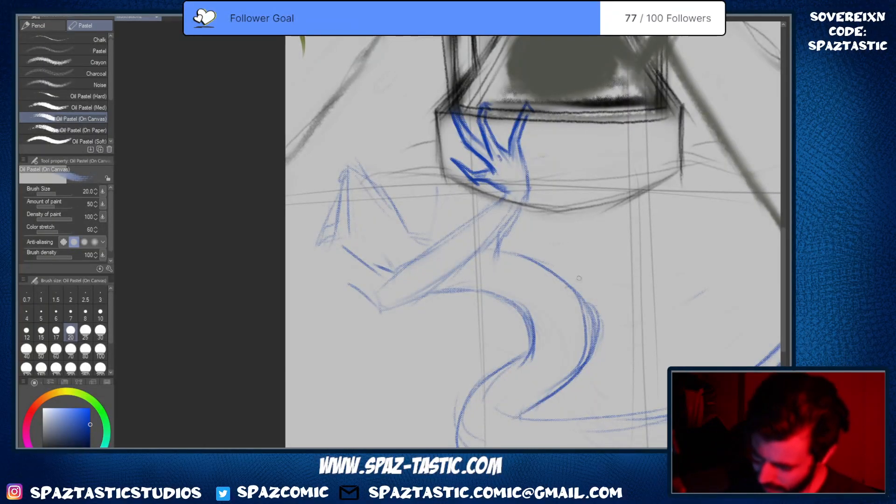
# Strengthen the flap below the wrist and sketch a small ragged fin along the inner side of the upper bend
pyautogui.moveTo(502, 227)
pyautogui.mouseDown()
pyautogui.moveTo(495, 275)
pyautogui.moveTo(524, 202)
pyautogui.moveTo(465, 262)
pyautogui.mouseUp()
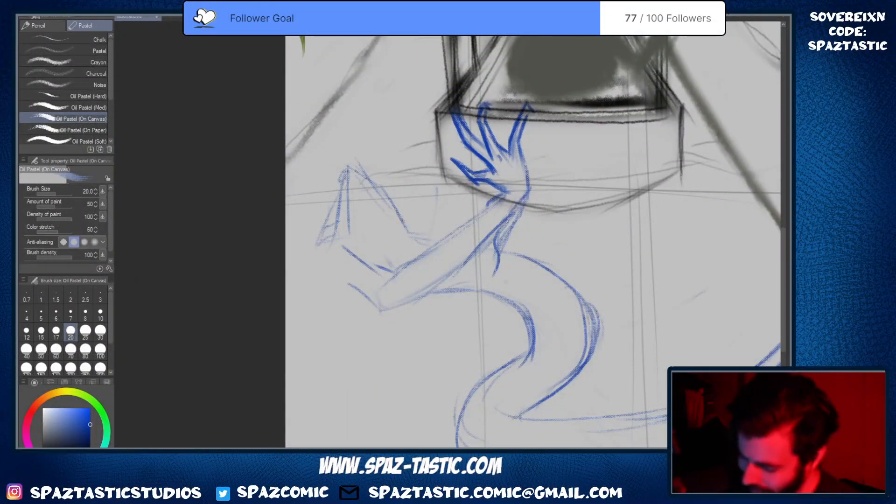
pyautogui.moveTo(583, 273); pyautogui.dragTo(593, 228)
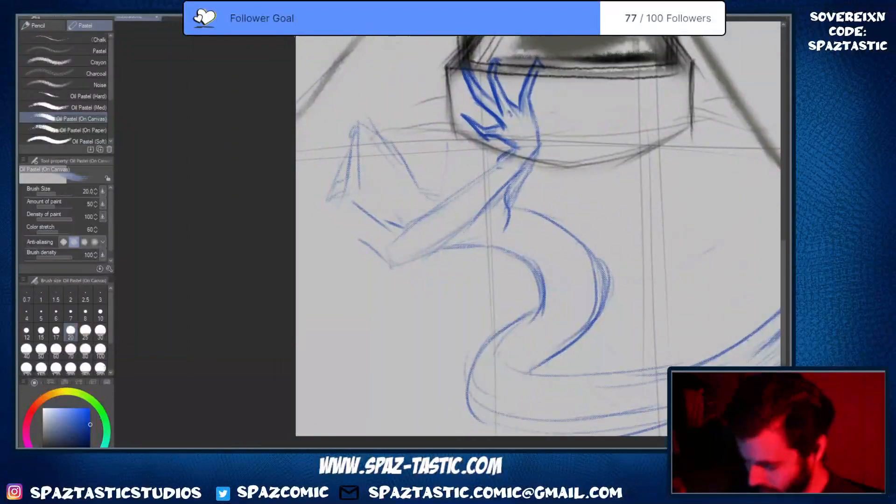
pyautogui.moveTo(634, 261); pyautogui.dragTo(647, 215)
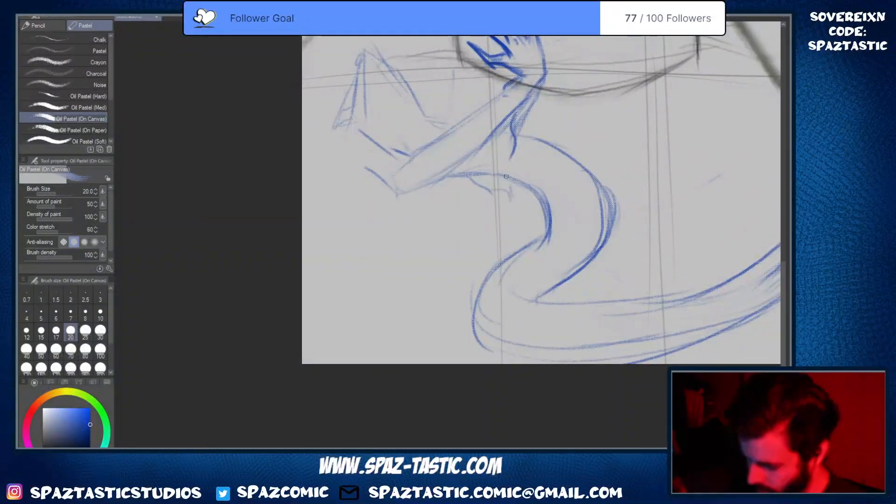
pyautogui.moveTo(508, 183); pyautogui.dragTo(507, 208)
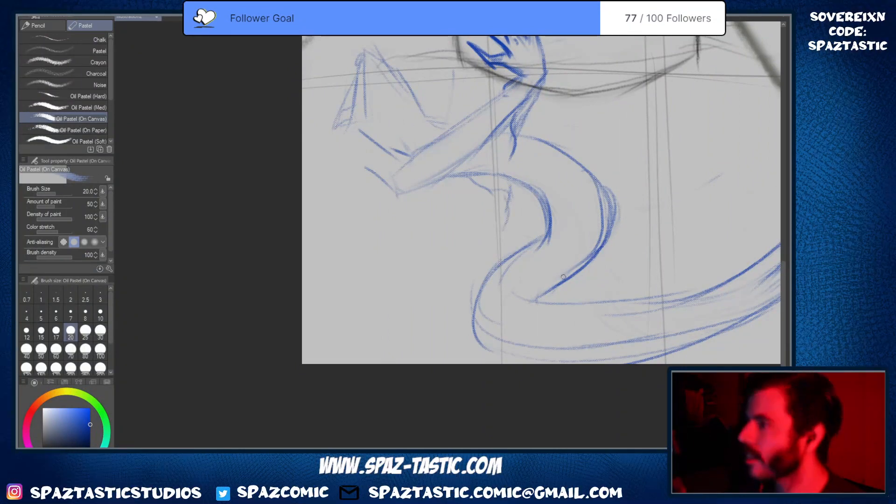
pyautogui.moveTo(563, 277)
pyautogui.mouseDown()
pyautogui.moveTo(563, 158)
pyautogui.moveTo(519, 188)
pyautogui.mouseUp()
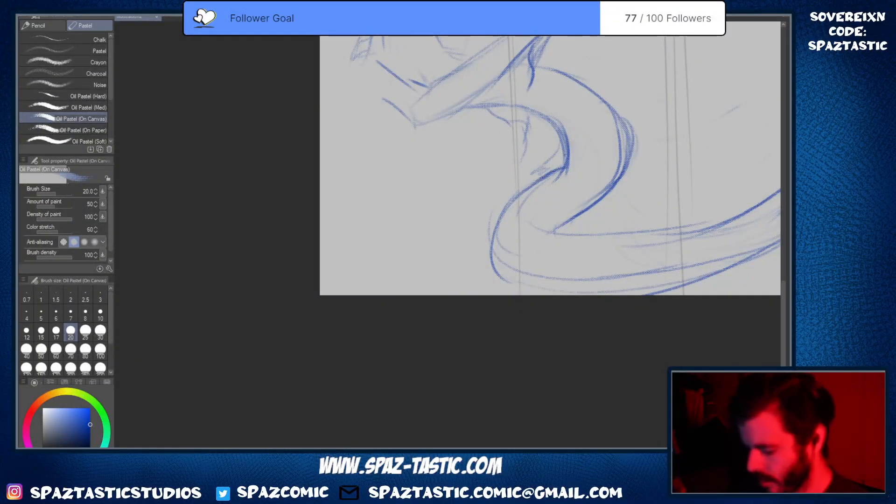
# Darken the coil's left contour and the inner edge of the bottom curve
pyautogui.moveTo(566, 168)
pyautogui.mouseDown()
pyautogui.moveTo(539, 182)
pyautogui.moveTo(493, 233)
pyautogui.moveTo(515, 294)
pyautogui.mouseUp()
pyautogui.press('space')
pyautogui.moveTo(597, 224)
pyautogui.mouseDown()
pyautogui.moveTo(536, 227)
pyautogui.moveTo(478, 249)
pyautogui.mouseUp()
pyautogui.press('space')
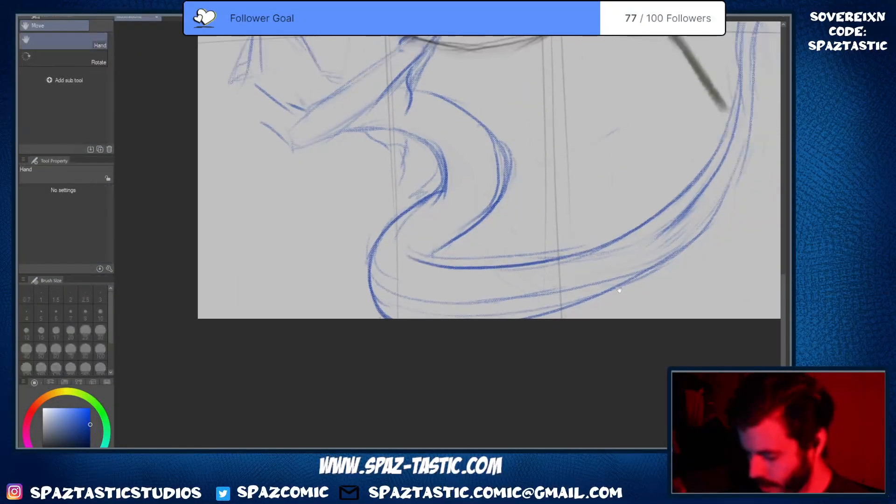
# Clear the leftover lines inside the bottom curve and firm up its outer edge along the lower right
pyautogui.hotkey('ctrl', 'z')
pyautogui.hotkey('ctrl', 'z')
pyautogui.hotkey('ctrl', 'z')
pyautogui.hotkey('ctrl', 'z')
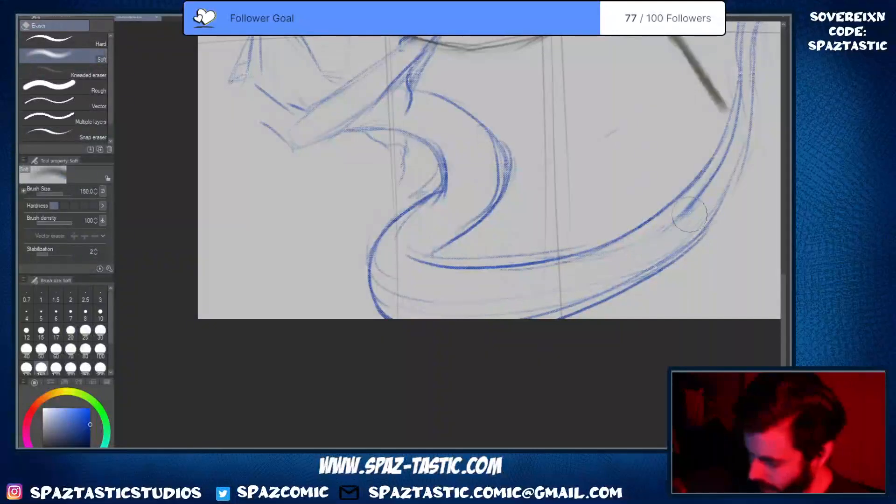
pyautogui.moveTo(746, 127); pyautogui.dragTo(703, 236)
pyautogui.moveTo(751, 147); pyautogui.dragTo(658, 275)
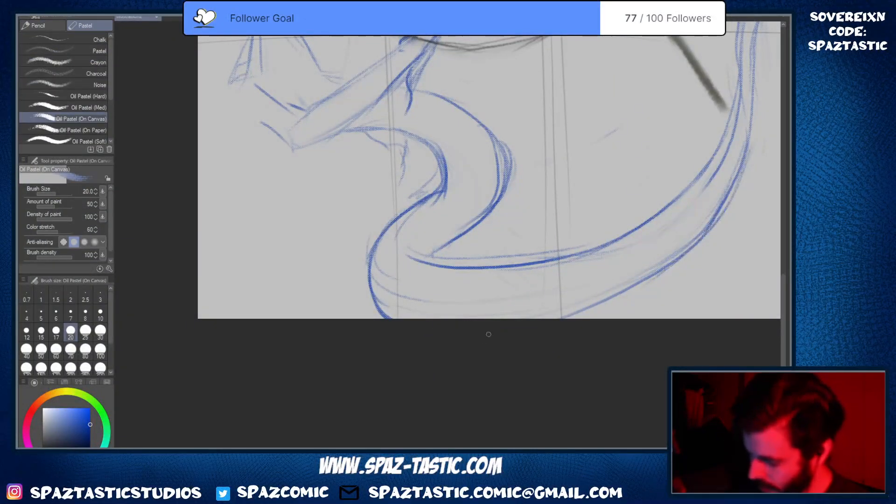
# Fade the upper bend's outer edge with the soft eraser and try new contour lines down to the fold
pyautogui.moveTo(442, 242); pyautogui.dragTo(429, 262)
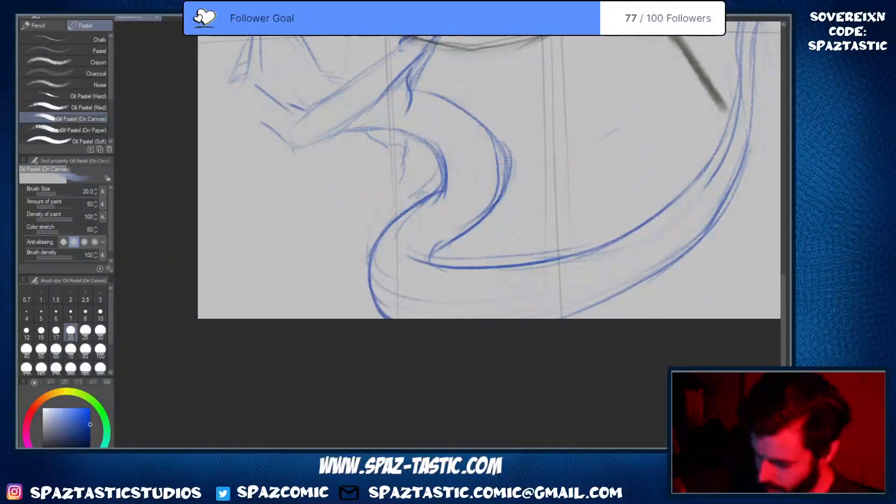
pyautogui.hotkey('ctrl', 'z')
pyautogui.hotkey('ctrl', 'z')
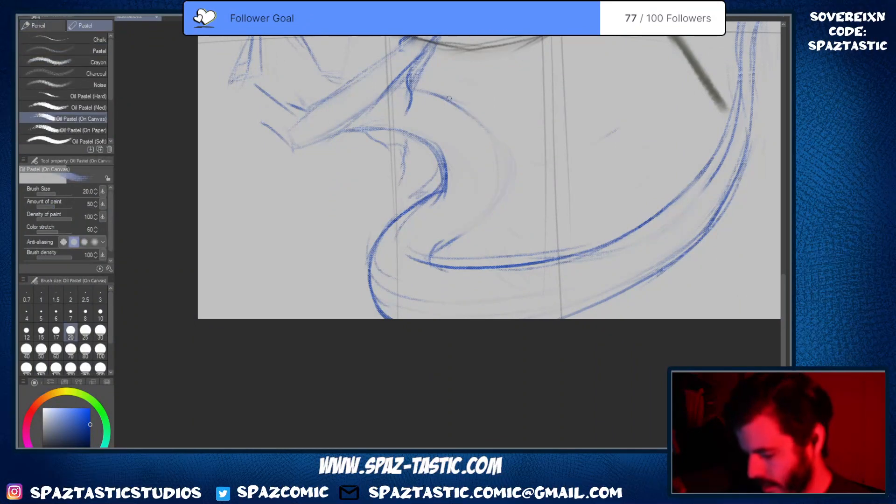
pyautogui.moveTo(498, 164)
pyautogui.mouseDown()
pyautogui.moveTo(497, 202)
pyautogui.moveTo(463, 236)
pyautogui.mouseUp()
pyautogui.moveTo(485, 210); pyautogui.dragTo(430, 256)
pyautogui.moveTo(501, 151); pyautogui.dragTo(443, 252)
pyautogui.hotkey('ctrl', 'z')
pyautogui.hotkey('ctrl', 'z')
pyautogui.hotkey('ctrl', 'z')
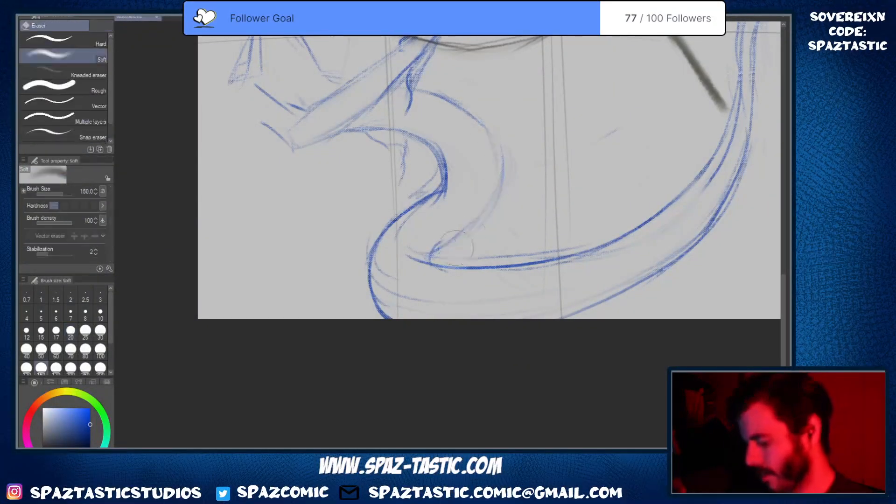
# Redraw the upper bend's outer edge down to the crease and soften the extra lines with the eraser
pyautogui.moveTo(483, 114)
pyautogui.mouseDown()
pyautogui.moveTo(496, 182)
pyautogui.moveTo(431, 258)
pyautogui.mouseUp()
pyautogui.moveTo(501, 154); pyautogui.dragTo(467, 230)
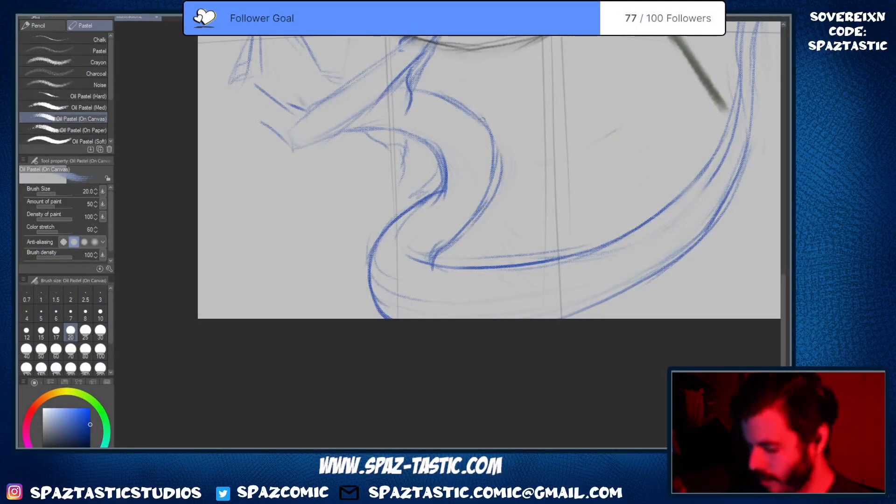
pyautogui.moveTo(483, 118); pyautogui.dragTo(457, 241)
pyautogui.press('e')
pyautogui.moveTo(481, 145); pyautogui.dragTo(440, 241)
pyautogui.press('p')
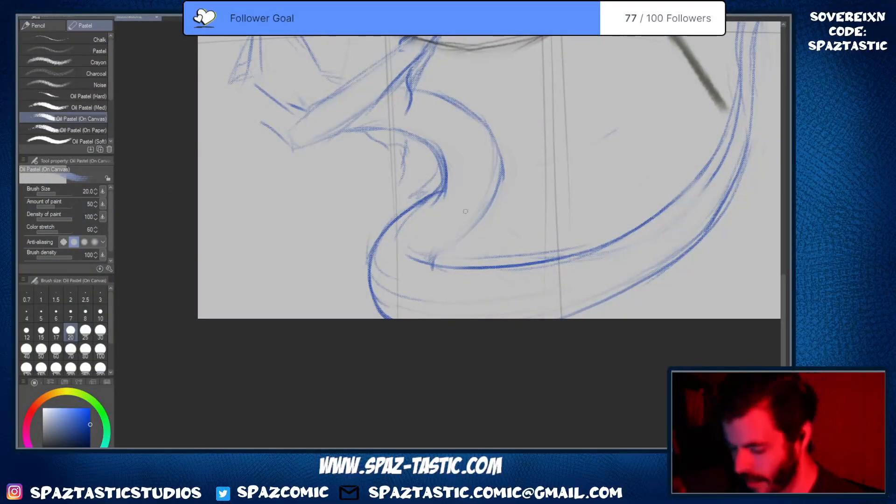
# Fade the upper bend's inner edge with the soft eraser and retouch the crease at the bottom of the fold
pyautogui.press('e')
pyautogui.moveTo(437, 149); pyautogui.dragTo(444, 193)
pyautogui.press('p')
pyautogui.moveTo(426, 258); pyautogui.dragTo(451, 269)
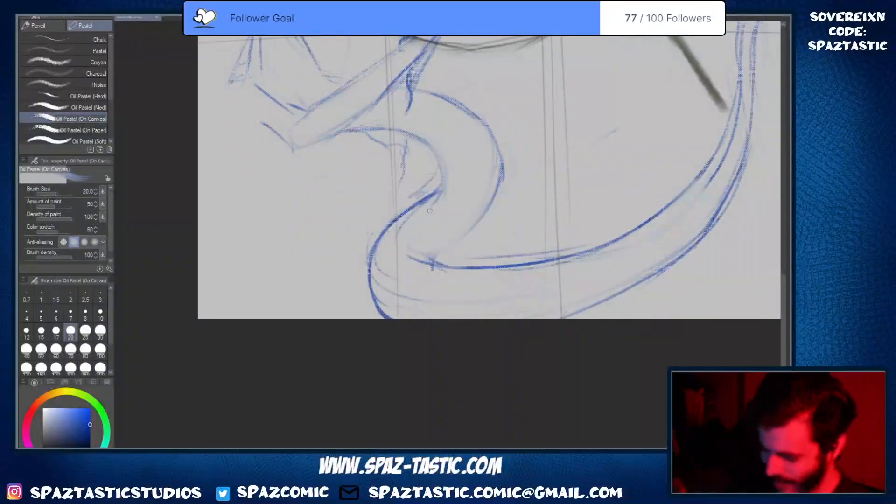
# Redraw the contours of the tail's S-bend with darker blue oil pastel strokes and reinforce the jagged fin inside the curve
pyautogui.moveTo(476, 222); pyautogui.dragTo(433, 257)
pyautogui.moveTo(504, 163); pyautogui.dragTo(465, 229)
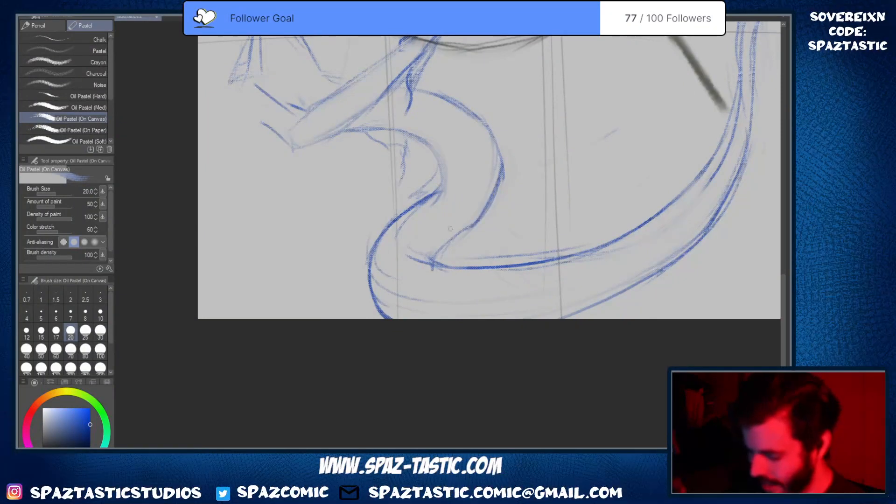
pyautogui.moveTo(413, 85)
pyautogui.mouseDown()
pyautogui.moveTo(472, 111)
pyautogui.moveTo(495, 150)
pyautogui.moveTo(499, 196)
pyautogui.mouseUp()
pyautogui.moveTo(405, 134)
pyautogui.mouseDown()
pyautogui.moveTo(435, 161)
pyautogui.moveTo(440, 198)
pyautogui.moveTo(420, 240)
pyautogui.mouseUp()
pyautogui.press('space')
pyautogui.moveTo(486, 260); pyautogui.dragTo(460, 295)
pyautogui.press('space')
pyautogui.moveTo(581, 268); pyautogui.dragTo(592, 242)
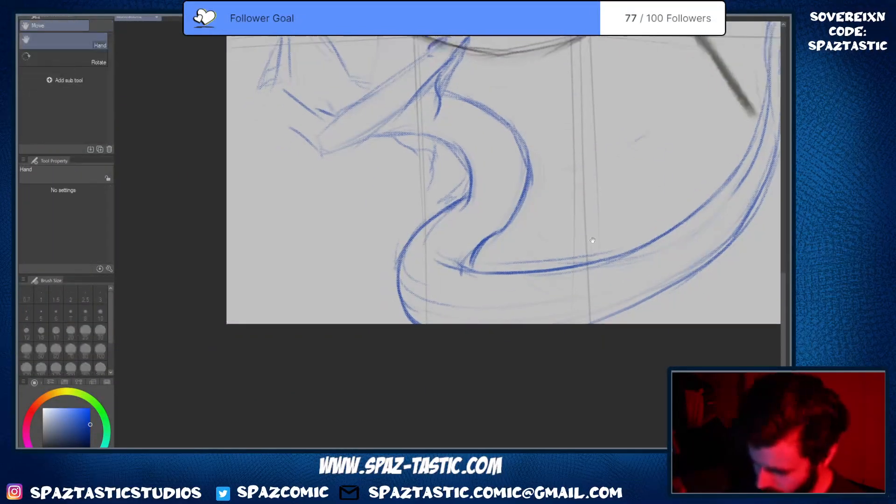
pyautogui.moveTo(420, 147)
pyautogui.mouseDown()
pyautogui.moveTo(416, 161)
pyautogui.moveTo(430, 172)
pyautogui.mouseUp()
# Darken the lower and upper contours of the forearm between the elbow and the wrist
pyautogui.press('space')
pyautogui.moveTo(519, 242); pyautogui.dragTo(501, 187)
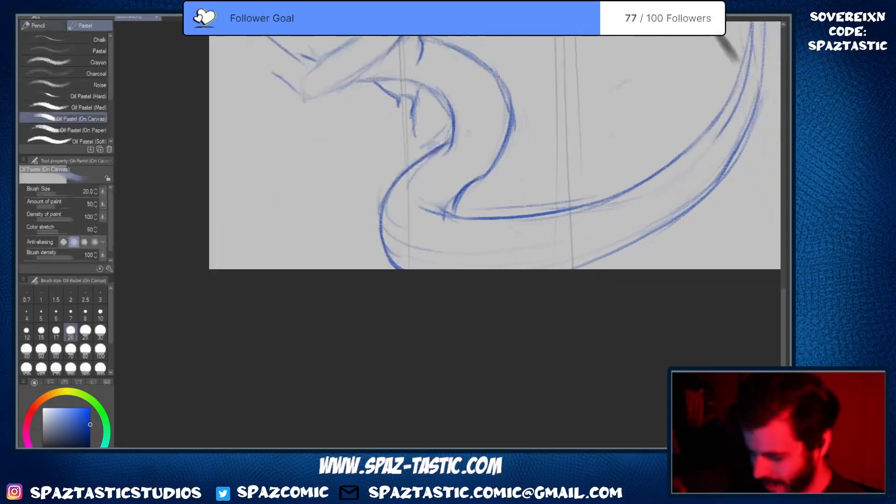
pyautogui.press('space')
pyautogui.moveTo(495, 154); pyautogui.dragTo(511, 272)
pyautogui.moveTo(410, 165); pyautogui.dragTo(353, 209)
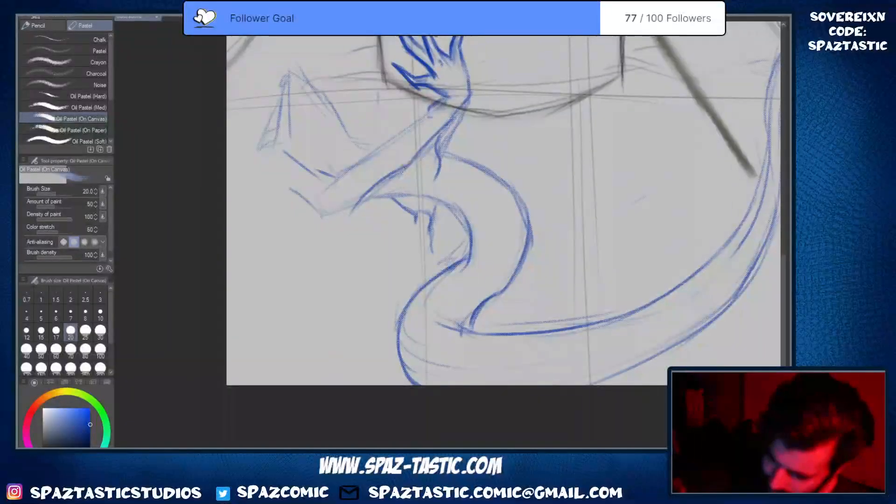
pyautogui.moveTo(393, 176); pyautogui.dragTo(322, 217)
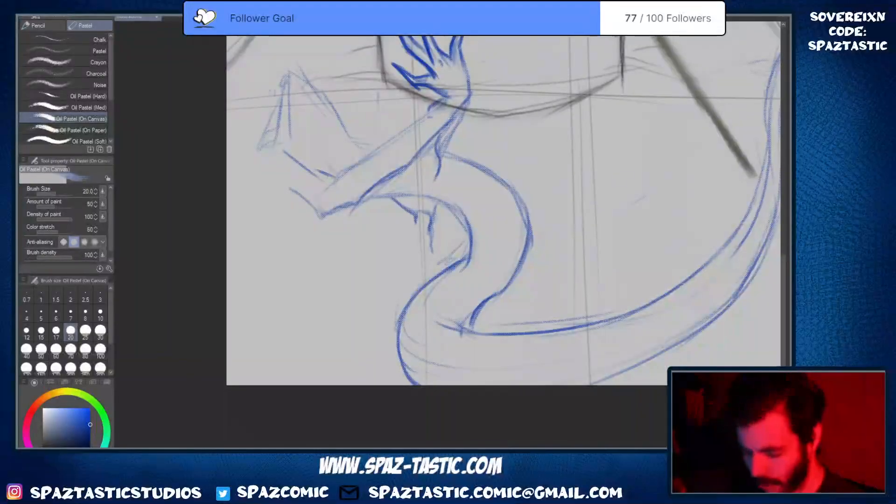
pyautogui.moveTo(332, 177)
pyautogui.mouseDown()
pyautogui.moveTo(387, 138)
pyautogui.moveTo(431, 114)
pyautogui.mouseUp()
pyautogui.moveTo(363, 160); pyautogui.dragTo(432, 104)
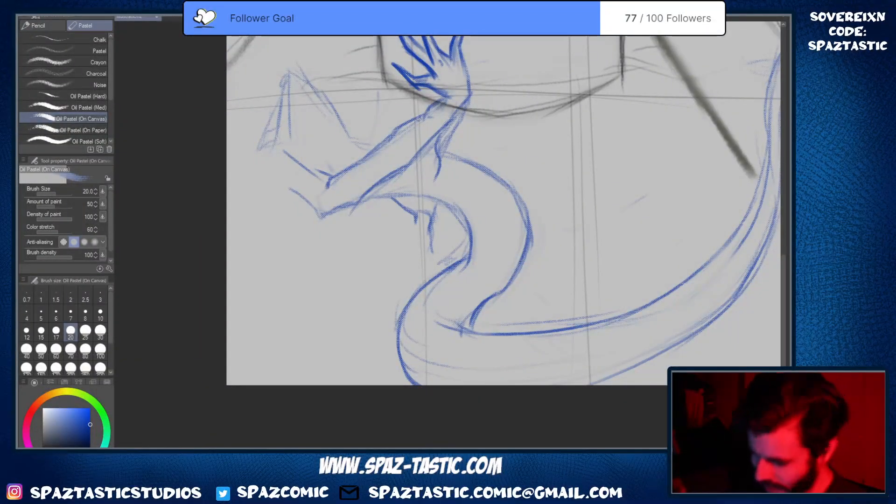
pyautogui.moveTo(368, 158); pyautogui.dragTo(397, 131)
pyautogui.moveTo(327, 188); pyautogui.dragTo(342, 173)
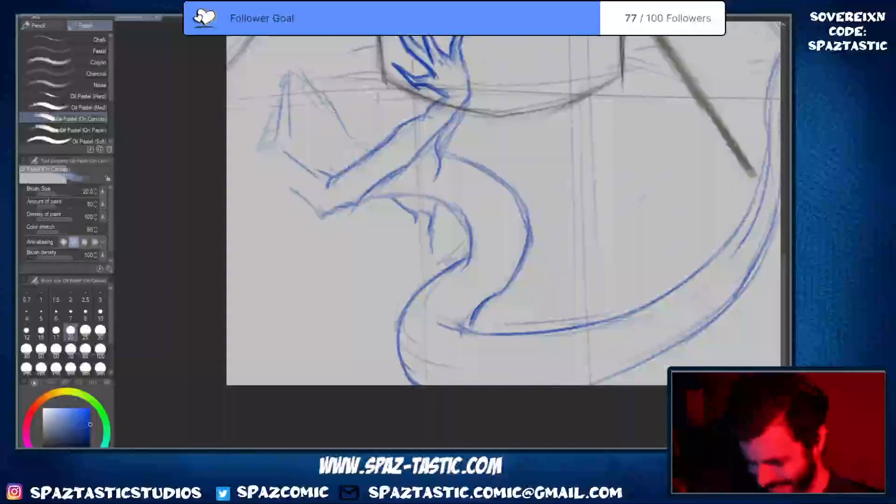
# Erase stray marks beyond the elbow with the soft eraser and extend the arm's lower contour outward
pyautogui.press('e')
pyautogui.press('p')
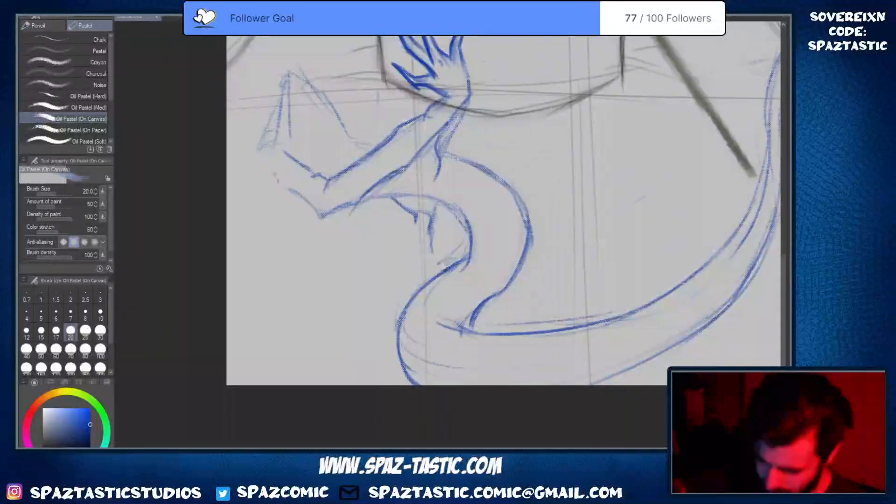
pyautogui.press('e')
pyautogui.moveTo(273, 170); pyautogui.dragTo(283, 185)
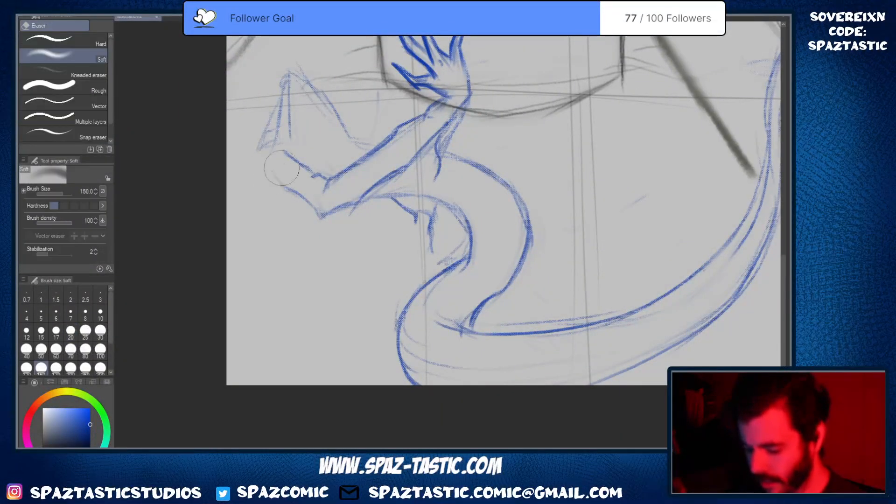
pyautogui.press('p')
pyautogui.moveTo(246, 156); pyautogui.dragTo(278, 189)
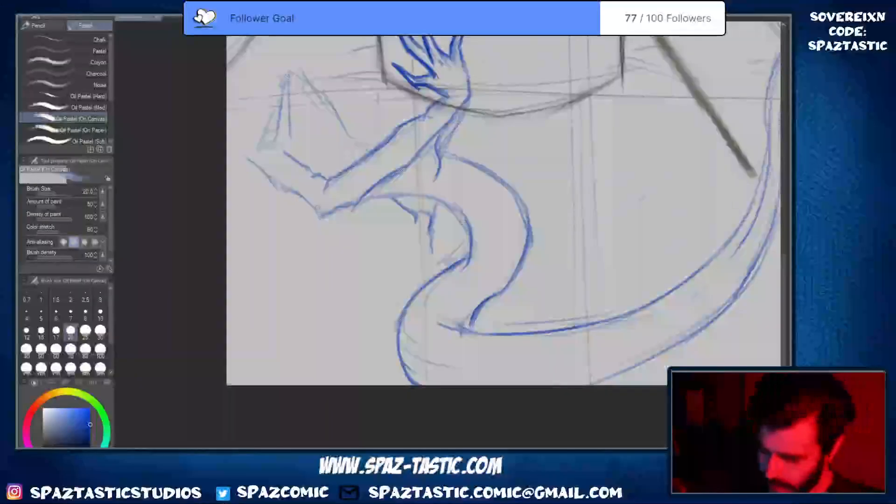
# Clean up below the elbow and redraw the outer contour of the arm with small jagged spikes
pyautogui.moveTo(444, 265); pyautogui.dragTo(522, 333)
pyautogui.press('e')
pyautogui.moveTo(327, 227); pyautogui.dragTo(347, 257)
pyautogui.press('p')
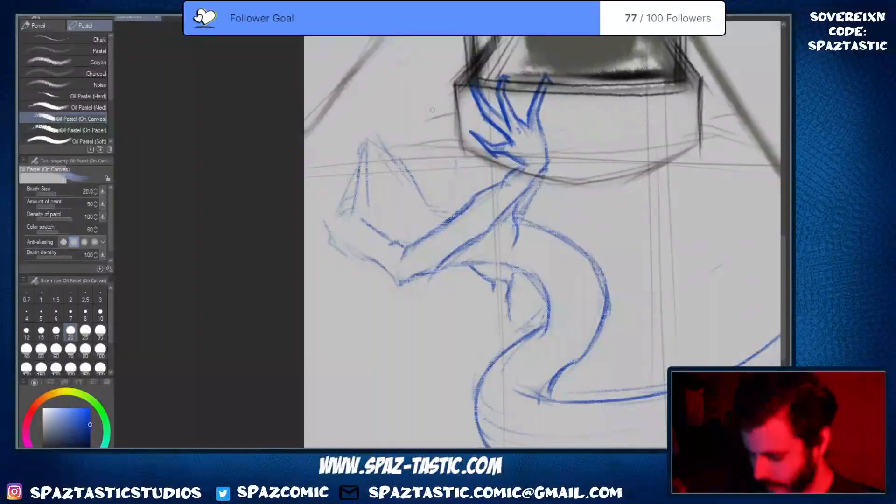
pyautogui.press('e')
pyautogui.press('p')
pyautogui.moveTo(326, 224)
pyautogui.mouseDown()
pyautogui.moveTo(351, 255)
pyautogui.moveTo(331, 242)
pyautogui.moveTo(389, 276)
pyautogui.moveTo(367, 274)
pyautogui.moveTo(372, 283)
pyautogui.moveTo(410, 282)
pyautogui.mouseUp()
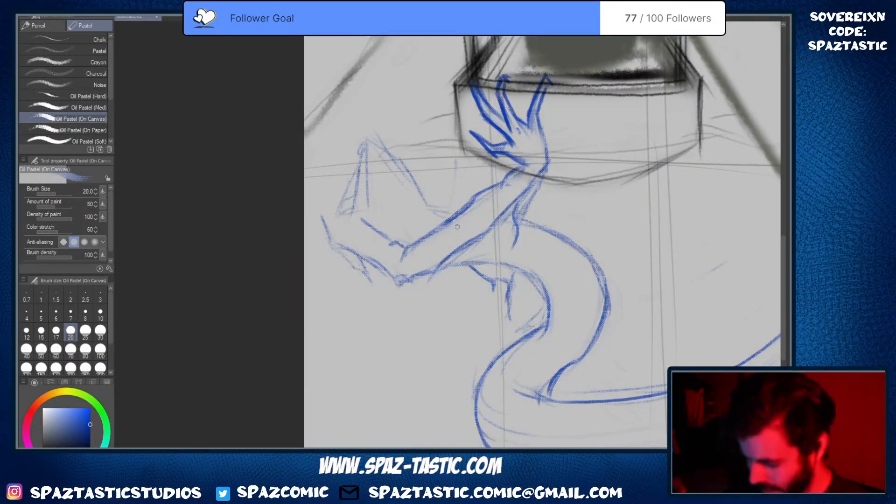
# Erase the forearm's upper contour near the elbow, try a replacement stroke there and undo it
pyautogui.press('e')
pyautogui.moveTo(469, 205)
pyautogui.mouseDown()
pyautogui.moveTo(414, 245)
pyautogui.moveTo(447, 225)
pyautogui.moveTo(497, 170)
pyautogui.mouseUp()
pyautogui.press('p')
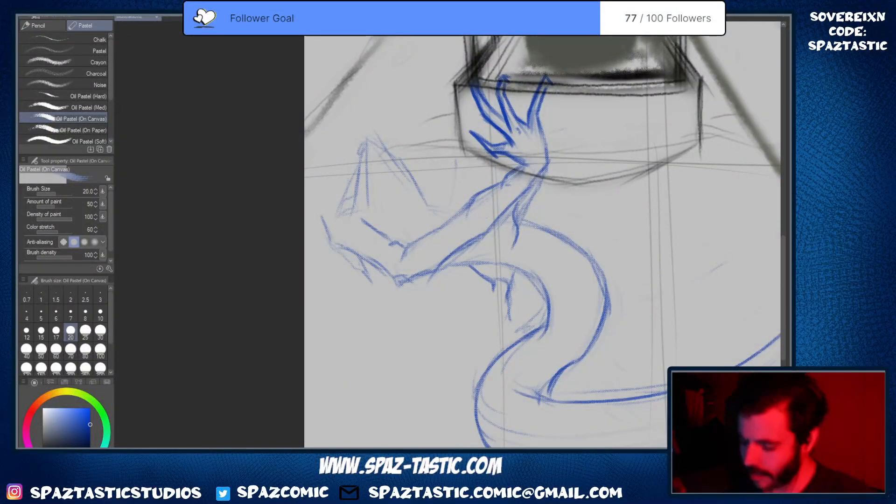
pyautogui.press('e')
pyautogui.moveTo(448, 227); pyautogui.dragTo(425, 245)
pyautogui.press('p')
pyautogui.press('e')
pyautogui.moveTo(469, 211)
pyautogui.mouseDown()
pyautogui.moveTo(489, 197)
pyautogui.moveTo(472, 199)
pyautogui.moveTo(454, 219)
pyautogui.mouseUp()
pyautogui.press('p')
pyautogui.moveTo(490, 186); pyautogui.dragTo(449, 229)
pyautogui.hotkey('ctrl', 'z')
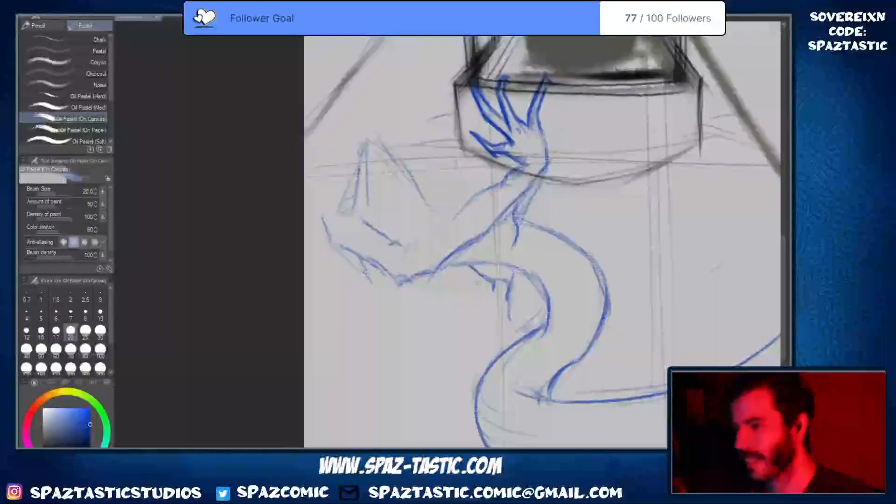
# Fade the leftover lines around the forearm and redraw its upper contour from the elbow toward the wrist
pyautogui.press('e')
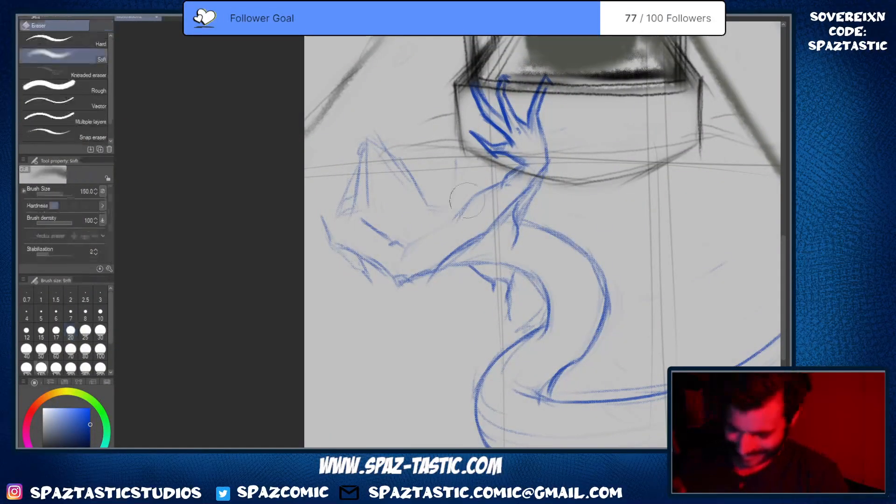
pyautogui.moveTo(457, 217)
pyautogui.mouseDown()
pyautogui.moveTo(479, 245)
pyautogui.moveTo(439, 265)
pyautogui.moveTo(435, 285)
pyautogui.moveTo(419, 292)
pyautogui.moveTo(467, 242)
pyautogui.moveTo(408, 282)
pyautogui.mouseUp()
pyautogui.press('p')
pyautogui.press('e')
pyautogui.press('p')
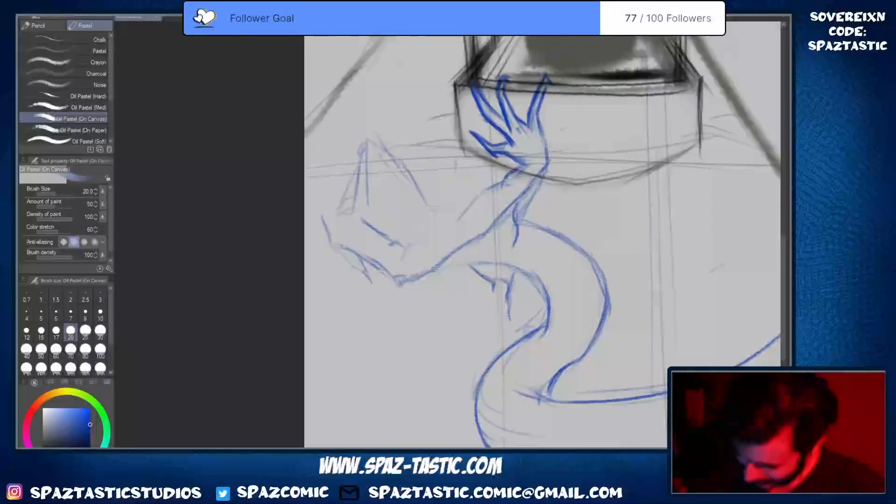
pyautogui.moveTo(410, 243)
pyautogui.mouseDown()
pyautogui.moveTo(452, 225)
pyautogui.moveTo(483, 194)
pyautogui.moveTo(419, 241)
pyautogui.moveTo(479, 195)
pyautogui.mouseUp()
pyautogui.press('e')
pyautogui.press('p')
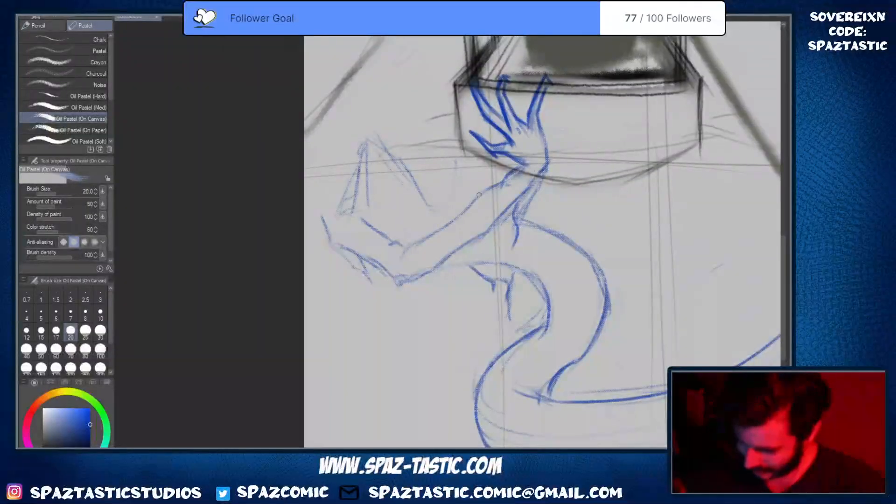
pyautogui.moveTo(394, 259); pyautogui.dragTo(437, 229)
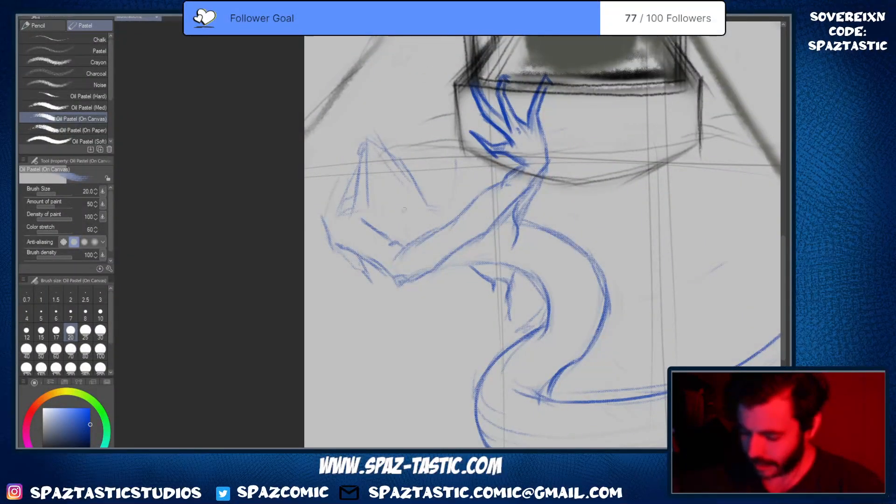
# Erase the pointed shape above the elbow and lightly rough in a rounded arc around it
pyautogui.moveTo(405, 209); pyautogui.dragTo(409, 242)
pyautogui.press('e')
pyautogui.moveTo(327, 250); pyautogui.dragTo(336, 275)
pyautogui.press('p')
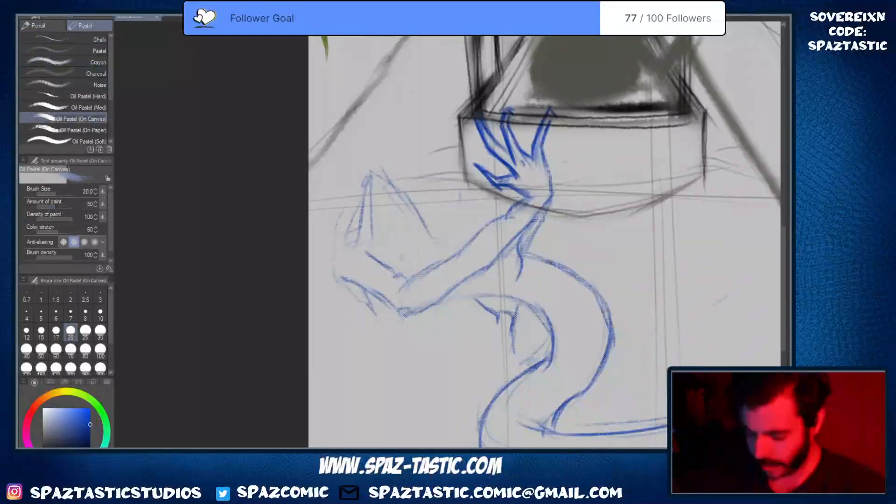
pyautogui.press('e')
pyautogui.moveTo(359, 231)
pyautogui.mouseDown()
pyautogui.moveTo(376, 180)
pyautogui.moveTo(399, 165)
pyautogui.mouseUp()
pyautogui.press('p')
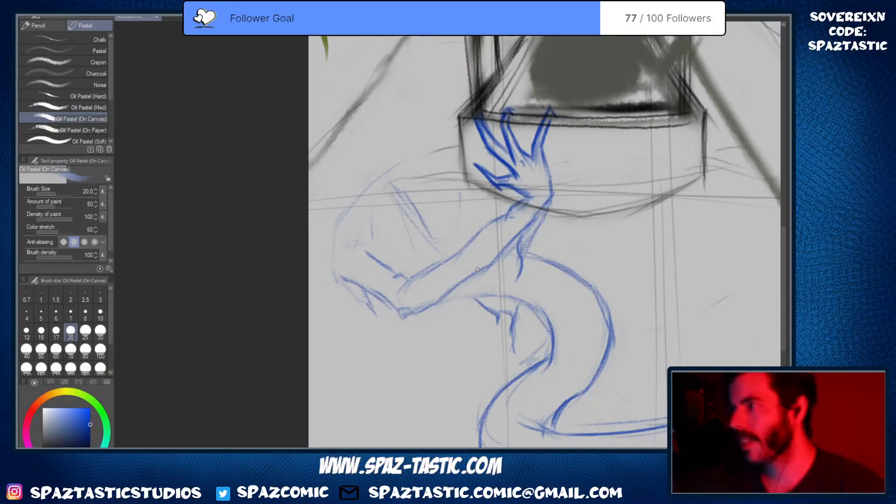
pyautogui.press('e')
pyautogui.moveTo(395, 187); pyautogui.dragTo(438, 251)
pyautogui.press('p')
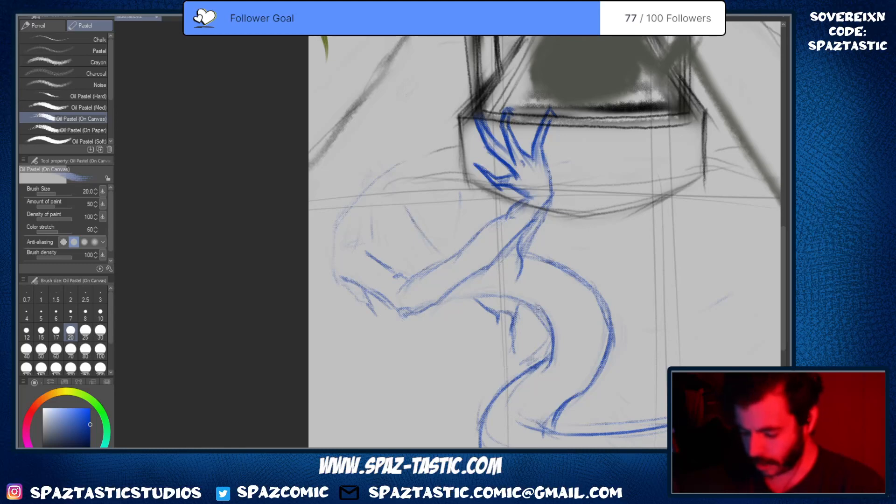
# Erase the overlap of wrist and tail, and sketch a small pointed fin under the wrist
pyautogui.press('e')
pyautogui.moveTo(556, 210)
pyautogui.mouseDown()
pyautogui.moveTo(544, 232)
pyautogui.moveTo(554, 200)
pyautogui.moveTo(522, 277)
pyautogui.mouseUp()
pyautogui.press('p')
pyautogui.moveTo(522, 247)
pyautogui.mouseDown()
pyautogui.moveTo(508, 286)
pyautogui.moveTo(510, 241)
pyautogui.mouseUp()
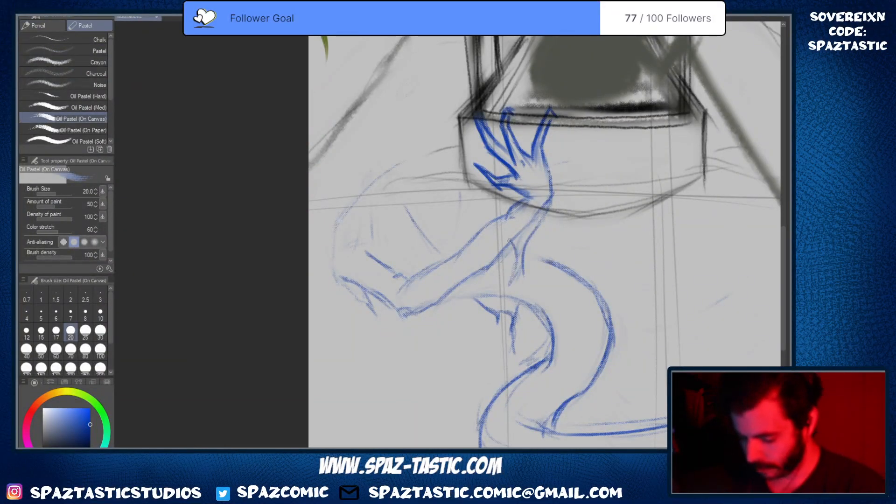
pyautogui.moveTo(509, 282); pyautogui.dragTo(522, 262)
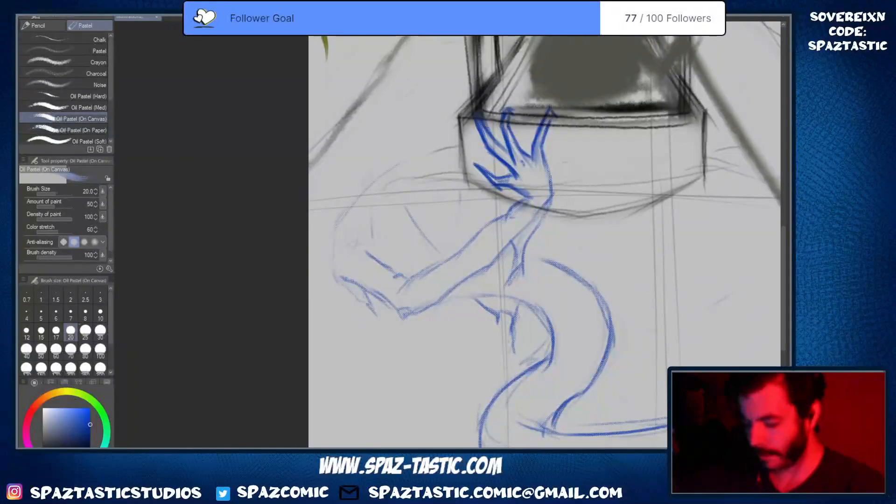
pyautogui.moveTo(547, 212)
pyautogui.mouseDown()
pyautogui.moveTo(531, 241)
pyautogui.moveTo(516, 237)
pyautogui.mouseUp()
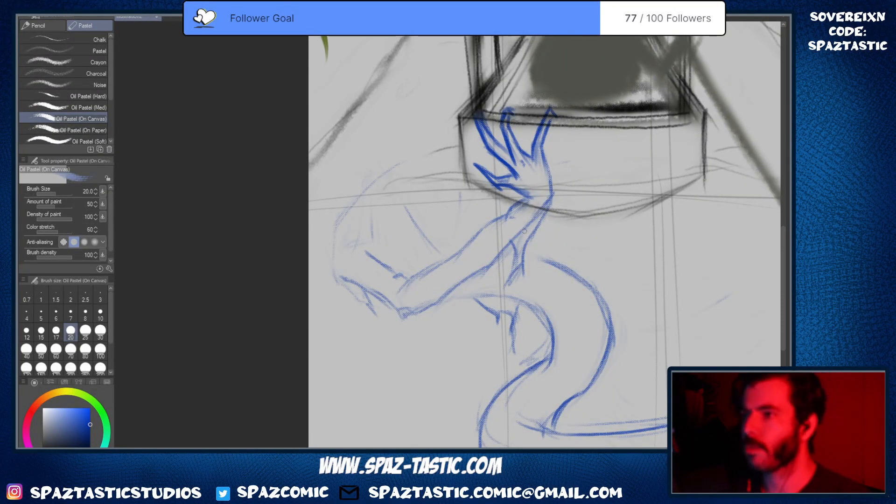
# Darken the hand's outer edge down to the wrist and fade the old wrist lines with the soft eraser
pyautogui.moveTo(543, 153)
pyautogui.mouseDown()
pyautogui.moveTo(558, 191)
pyautogui.moveTo(552, 187)
pyautogui.moveTo(528, 229)
pyautogui.moveTo(497, 221)
pyautogui.mouseUp()
pyautogui.press('e')
pyautogui.press('p')
pyautogui.press('e')
pyautogui.moveTo(537, 225); pyautogui.dragTo(454, 290)
pyautogui.press('p')
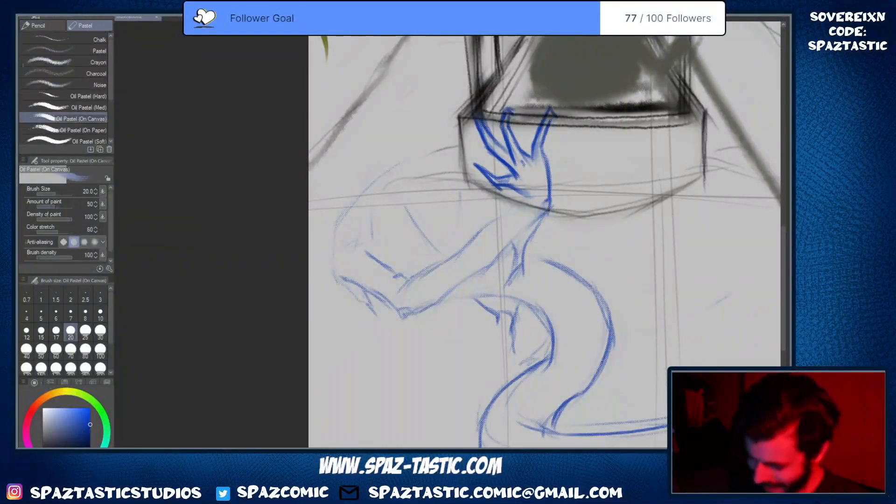
# Erase the fin under the wrist and redraw the forearm's lower contour from the wrist to the elbow
pyautogui.press('e')
pyautogui.moveTo(542, 224); pyautogui.dragTo(511, 281)
pyautogui.press('p')
pyautogui.moveTo(549, 201)
pyautogui.mouseDown()
pyautogui.moveTo(482, 279)
pyautogui.moveTo(489, 283)
pyautogui.moveTo(430, 317)
pyautogui.mouseUp()
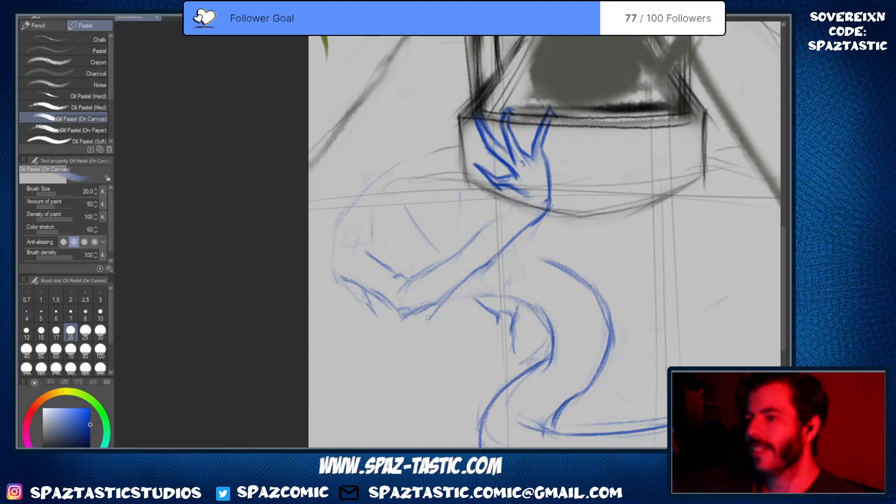
# Extend the tail's upper edge to meet the forearm and strengthen the contours above the elbow and at the wrist
pyautogui.moveTo(491, 259); pyautogui.dragTo(553, 264)
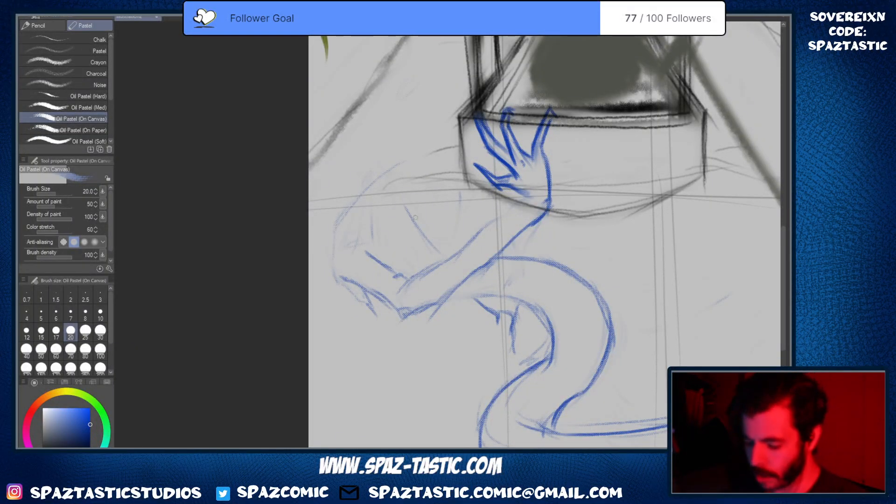
pyautogui.moveTo(404, 205); pyautogui.dragTo(424, 235)
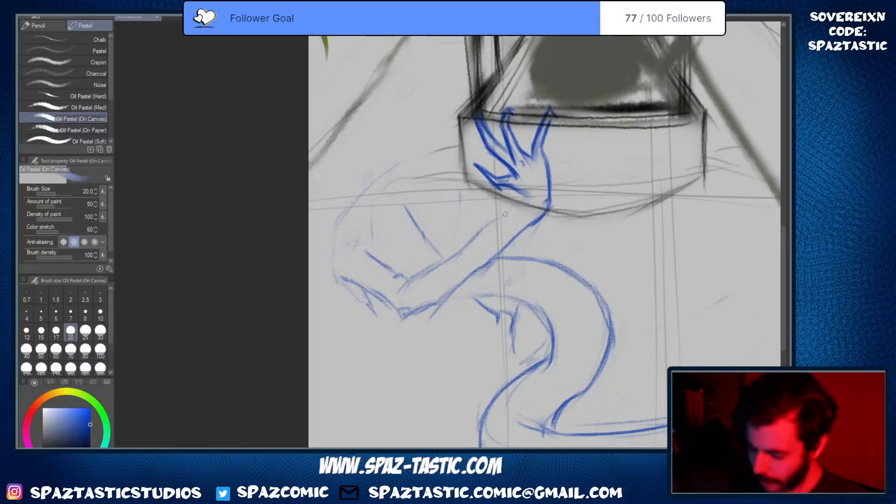
pyautogui.moveTo(489, 224)
pyautogui.mouseDown()
pyautogui.moveTo(521, 204)
pyautogui.moveTo(562, 198)
pyautogui.moveTo(565, 226)
pyautogui.moveTo(553, 167)
pyautogui.mouseUp()
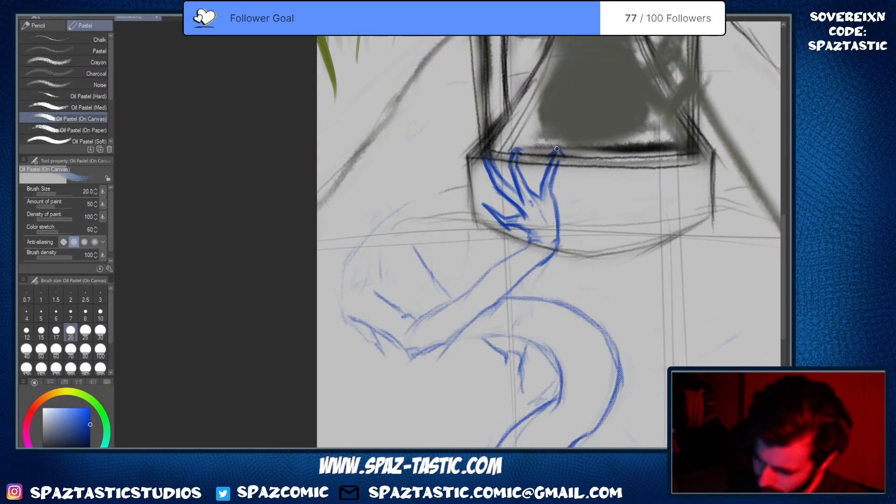
# Erase and redraw the hand's outermost finger and the gaps between the fingers with cleaner lines
pyautogui.press('e')
pyautogui.moveTo(555, 151)
pyautogui.mouseDown()
pyautogui.moveTo(554, 185)
pyautogui.moveTo(544, 159)
pyautogui.moveTo(560, 156)
pyautogui.moveTo(552, 196)
pyautogui.mouseUp()
pyautogui.press('p')
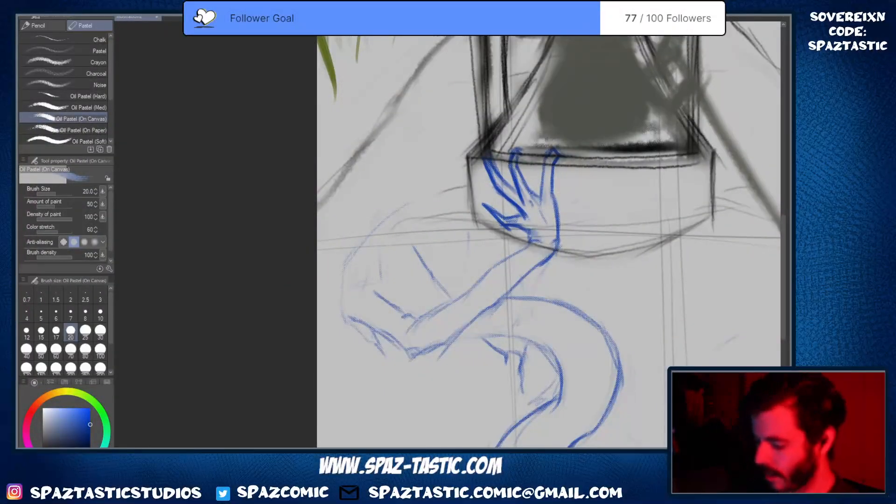
pyautogui.press('e')
pyautogui.moveTo(533, 199); pyautogui.dragTo(530, 207)
pyautogui.press('p')
pyautogui.moveTo(516, 170); pyautogui.dragTo(538, 202)
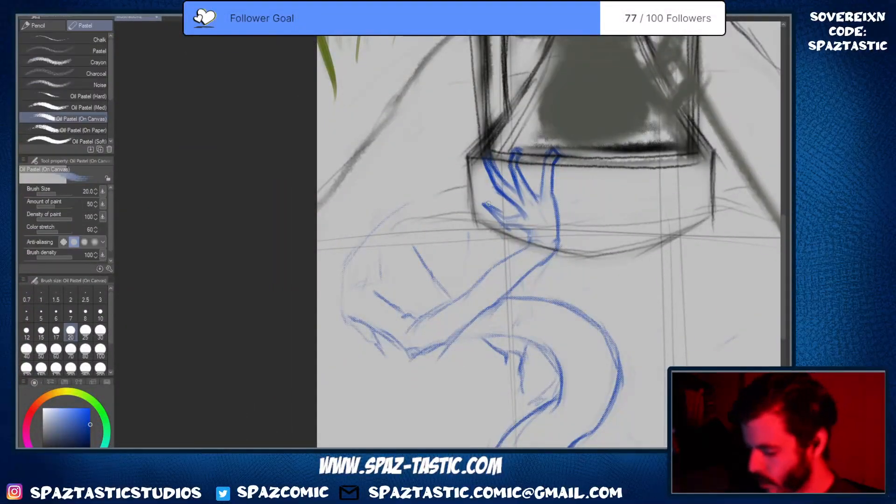
# Redraw the thumb, undo the excess strokes at its base, and darken the forearm's upper contour down to the elbow
pyautogui.moveTo(488, 204)
pyautogui.mouseDown()
pyautogui.moveTo(508, 223)
pyautogui.moveTo(523, 213)
pyautogui.moveTo(540, 235)
pyautogui.moveTo(525, 247)
pyautogui.mouseUp()
pyautogui.hotkey('ctrl', 'z')
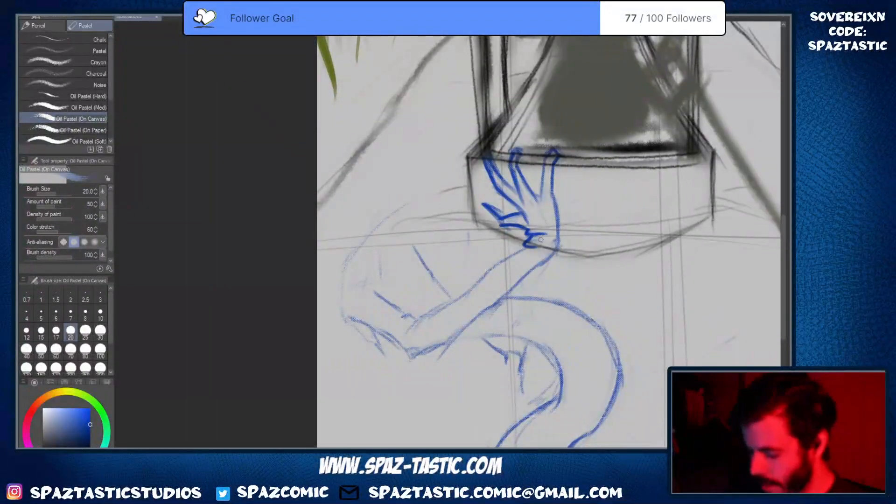
pyautogui.hotkey('ctrl', 'z')
pyautogui.hotkey('ctrl', 'z')
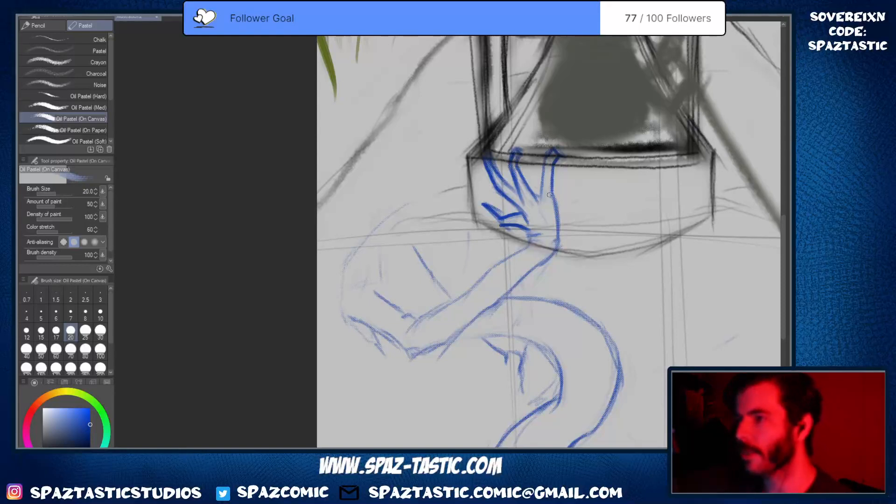
pyautogui.moveTo(529, 228)
pyautogui.mouseDown()
pyautogui.moveTo(522, 249)
pyautogui.moveTo(531, 246)
pyautogui.moveTo(419, 321)
pyautogui.mouseUp()
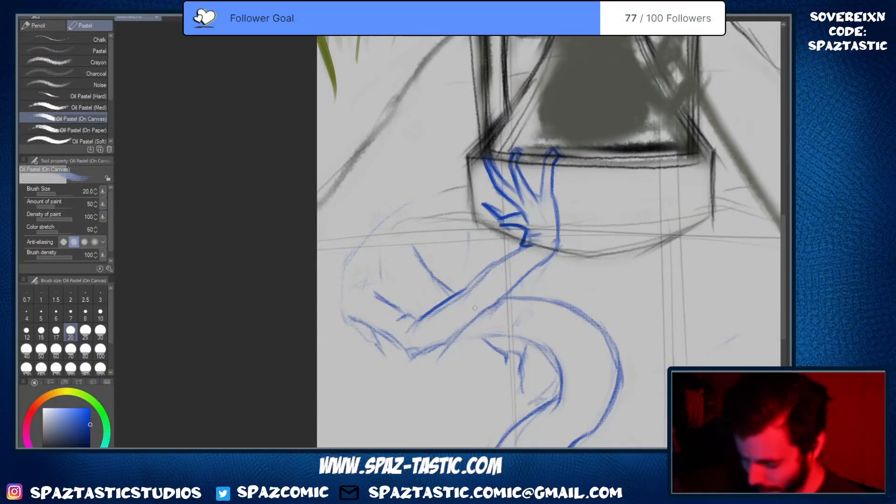
# Clean up the inside of the tail's bend and darken its inner and outer contours below the forearm
pyautogui.moveTo(472, 337)
pyautogui.mouseDown()
pyautogui.moveTo(522, 339)
pyautogui.moveTo(465, 239)
pyautogui.moveTo(448, 238)
pyautogui.moveTo(493, 254)
pyautogui.mouseUp()
pyautogui.moveTo(451, 236)
pyautogui.mouseDown()
pyautogui.moveTo(468, 235)
pyautogui.moveTo(503, 271)
pyautogui.moveTo(498, 306)
pyautogui.mouseUp()
pyautogui.press('e')
pyautogui.press('p')
pyautogui.moveTo(400, 238)
pyautogui.mouseDown()
pyautogui.moveTo(476, 240)
pyautogui.moveTo(506, 265)
pyautogui.moveTo(496, 315)
pyautogui.moveTo(456, 327)
pyautogui.mouseUp()
pyautogui.moveTo(561, 270); pyautogui.dragTo(504, 373)
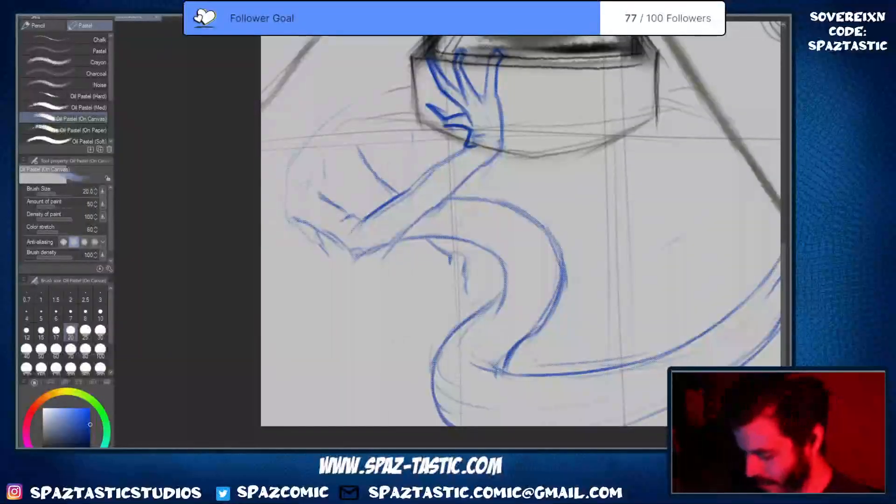
# Erase the tail's heavy outer contour below the upper bend and redraw it as one lighter curve down to the lower coil
pyautogui.press('e')
pyautogui.press('p')
pyautogui.moveTo(567, 279)
pyautogui.mouseDown()
pyautogui.moveTo(507, 365)
pyautogui.moveTo(557, 308)
pyautogui.moveTo(512, 354)
pyautogui.moveTo(509, 373)
pyautogui.mouseUp()
pyautogui.moveTo(562, 295); pyautogui.dragTo(520, 349)
pyautogui.press('e')
pyautogui.moveTo(566, 277); pyautogui.dragTo(508, 366)
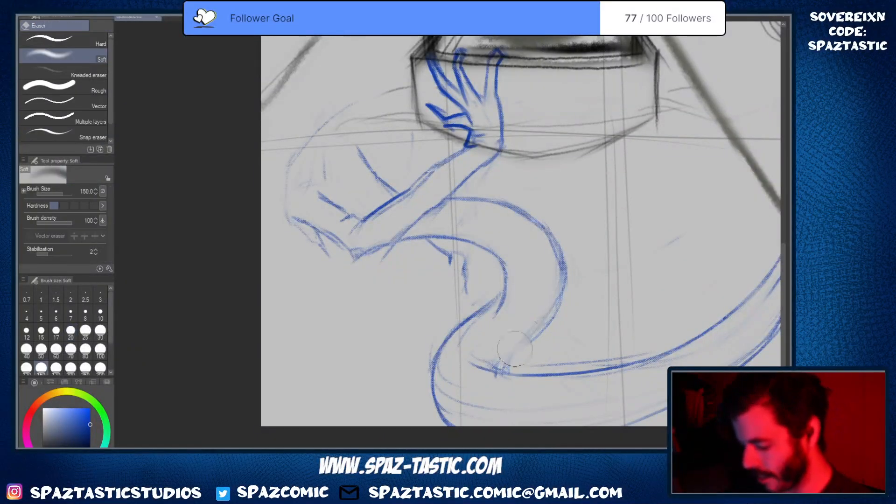
pyautogui.press('p')
pyautogui.moveTo(553, 225)
pyautogui.mouseDown()
pyautogui.moveTo(524, 348)
pyautogui.moveTo(564, 277)
pyautogui.moveTo(512, 373)
pyautogui.mouseUp()
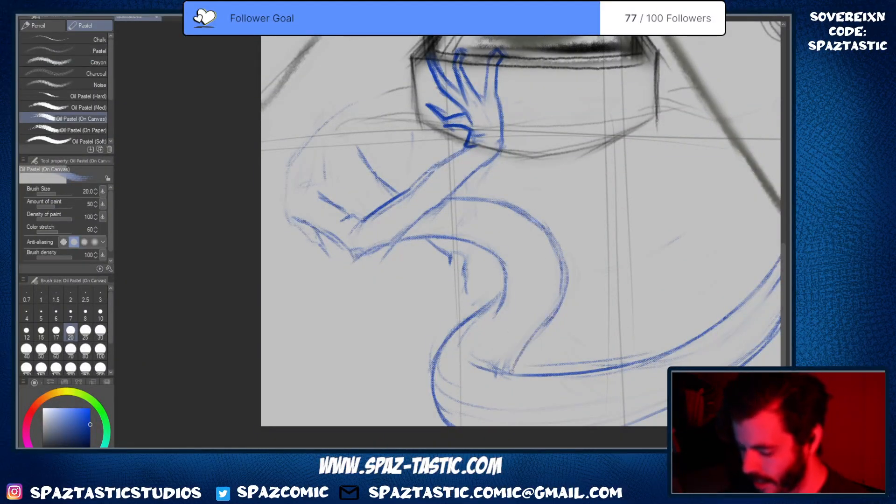
pyautogui.moveTo(613, 322); pyautogui.dragTo(526, 342)
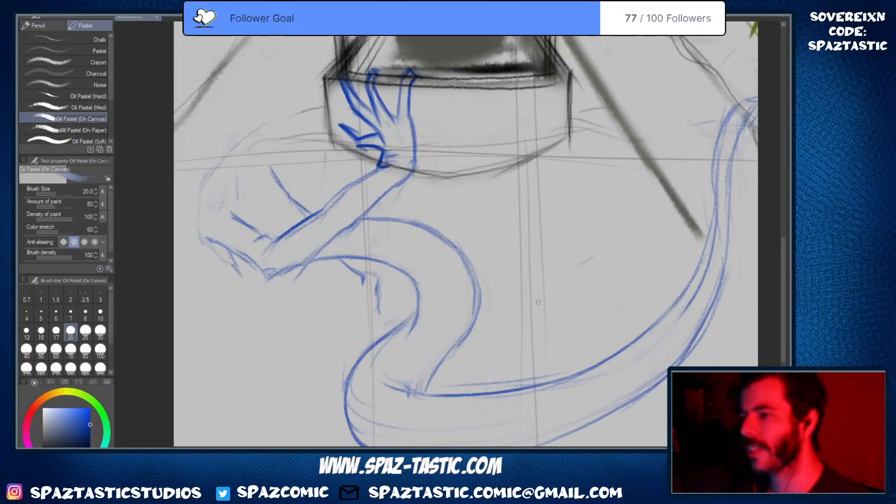
# Erase the palm's outer edge and draw a short thumb sticking out from it, undoing the first attempt
pyautogui.moveTo(407, 189)
pyautogui.mouseDown()
pyautogui.moveTo(500, 264)
pyautogui.moveTo(490, 262)
pyautogui.moveTo(508, 228)
pyautogui.moveTo(496, 260)
pyautogui.moveTo(439, 308)
pyautogui.mouseUp()
pyautogui.press('e')
pyautogui.press('p')
pyautogui.moveTo(492, 260); pyautogui.dragTo(509, 246)
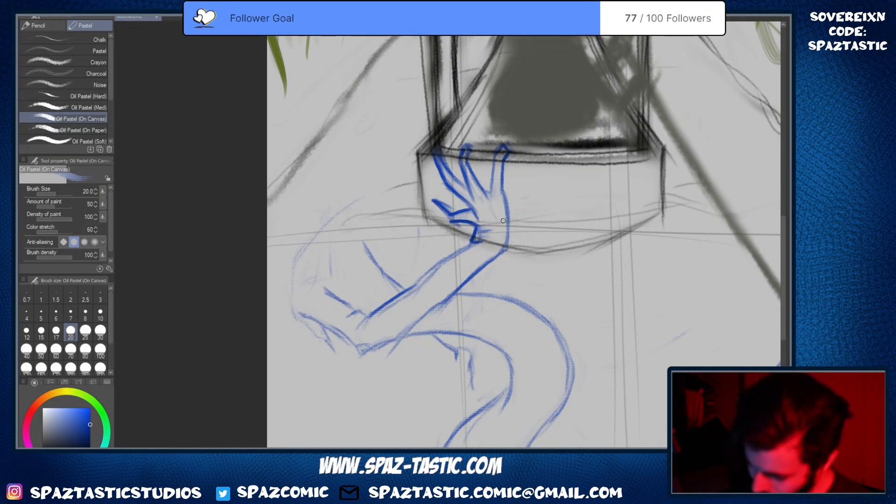
pyautogui.moveTo(503, 221)
pyautogui.mouseDown()
pyautogui.moveTo(526, 210)
pyautogui.moveTo(509, 229)
pyautogui.mouseUp()
pyautogui.press('e')
pyautogui.press('p')
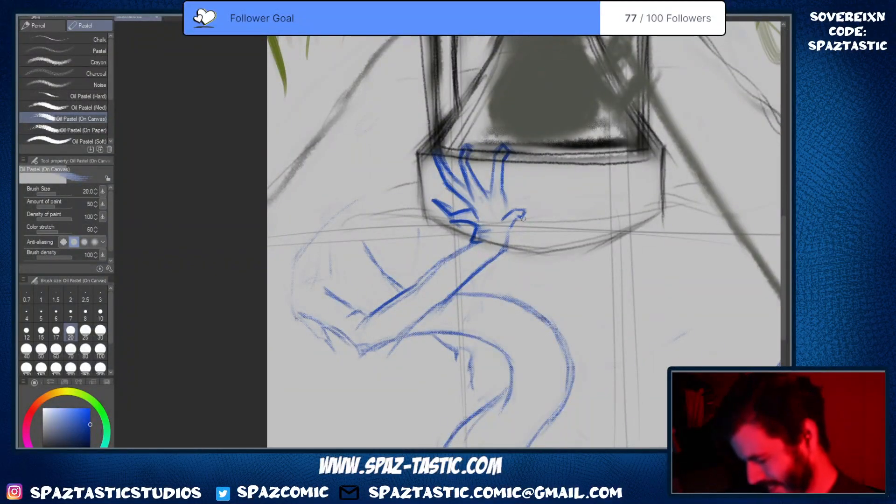
pyautogui.hotkey('ctrl', 'z')
pyautogui.hotkey('ctrl', 'z')
pyautogui.moveTo(523, 213)
pyautogui.mouseDown()
pyautogui.moveTo(509, 230)
pyautogui.moveTo(508, 212)
pyautogui.mouseUp()
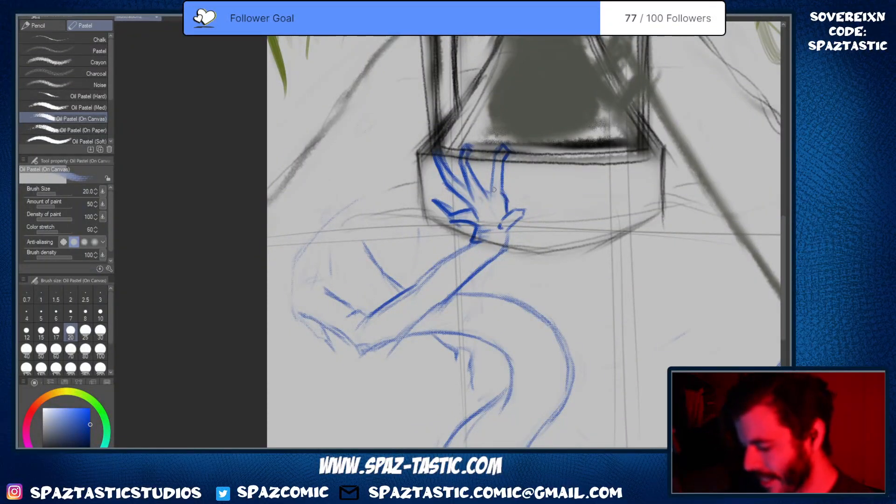
# Add small knuckle and thumb-tip details to the hand and close the outer edge of the wrist
pyautogui.moveTo(497, 161)
pyautogui.mouseDown()
pyautogui.moveTo(491, 196)
pyautogui.moveTo(509, 152)
pyautogui.moveTo(493, 168)
pyautogui.moveTo(502, 196)
pyautogui.moveTo(493, 214)
pyautogui.mouseUp()
pyautogui.press('e')
pyautogui.press('p')
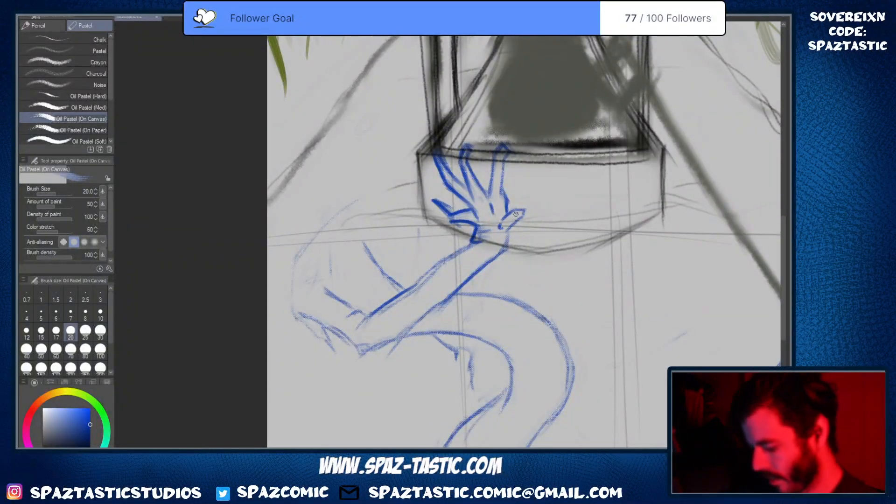
pyautogui.press('space')
pyautogui.moveTo(587, 263); pyautogui.dragTo(641, 260)
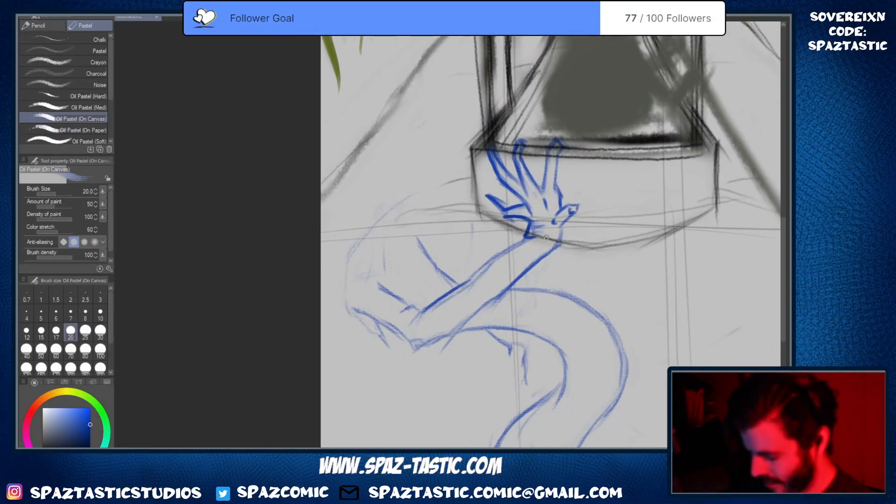
pyautogui.moveTo(563, 225); pyautogui.dragTo(560, 249)
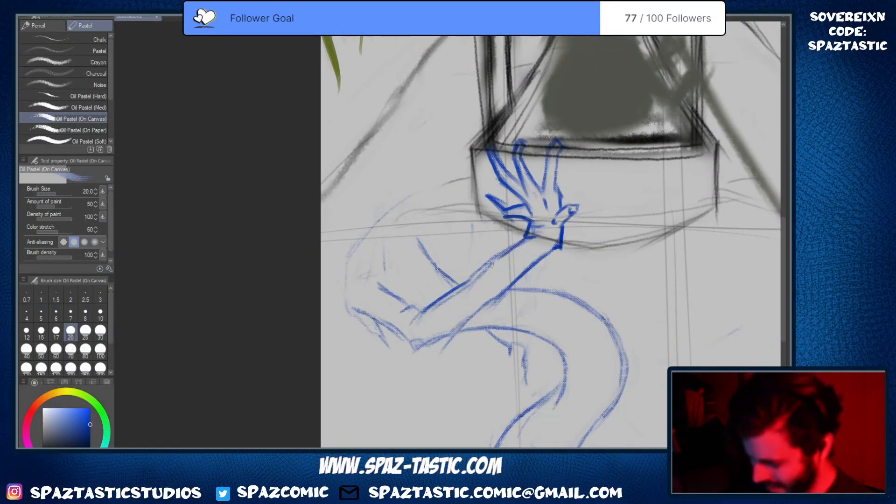
# Shape the forearm's muscle bulge and darken its contours around the elbow
pyautogui.moveTo(489, 263)
pyautogui.mouseDown()
pyautogui.moveTo(464, 285)
pyautogui.moveTo(516, 244)
pyautogui.moveTo(478, 291)
pyautogui.mouseUp()
pyautogui.moveTo(495, 341)
pyautogui.mouseDown()
pyautogui.moveTo(520, 308)
pyautogui.moveTo(472, 306)
pyautogui.moveTo(477, 300)
pyautogui.moveTo(437, 313)
pyautogui.moveTo(457, 307)
pyautogui.moveTo(409, 292)
pyautogui.moveTo(448, 274)
pyautogui.mouseUp()
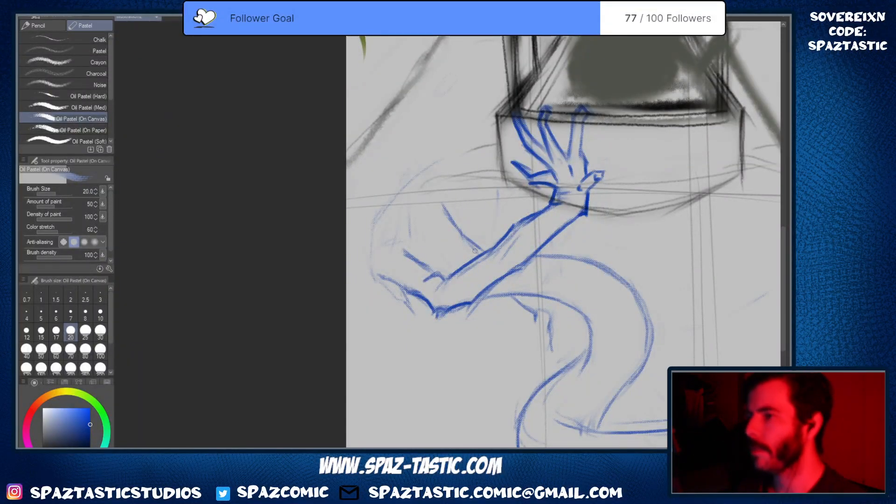
pyautogui.moveTo(499, 138); pyautogui.dragTo(528, 153)
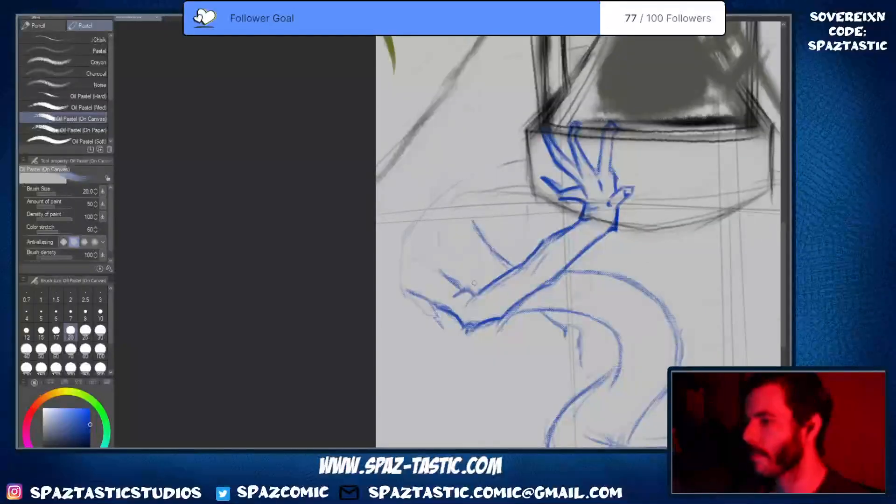
# Sketch the upper arm's outer contour, the rounded shoulder above it and a curve from the shoulder toward the canvas edge
pyautogui.moveTo(406, 236); pyautogui.dragTo(402, 292)
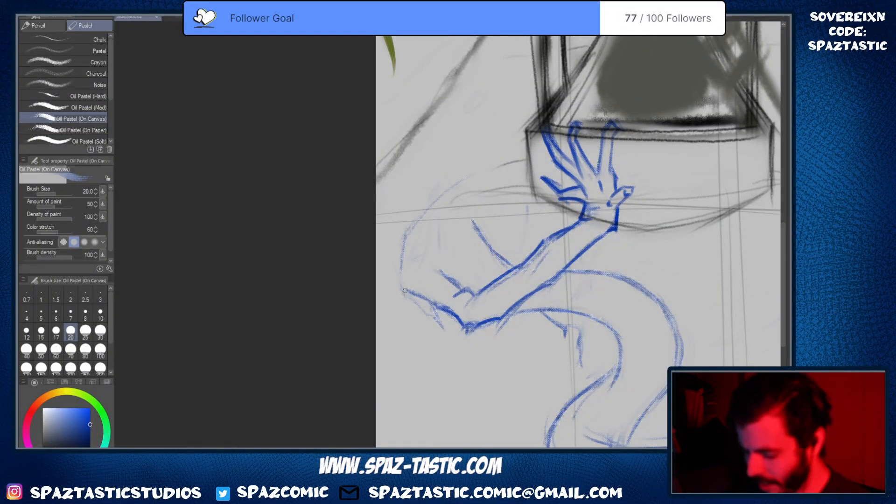
pyautogui.moveTo(459, 196)
pyautogui.mouseDown()
pyautogui.moveTo(424, 214)
pyautogui.moveTo(483, 228)
pyautogui.moveTo(502, 260)
pyautogui.mouseUp()
pyautogui.press('space')
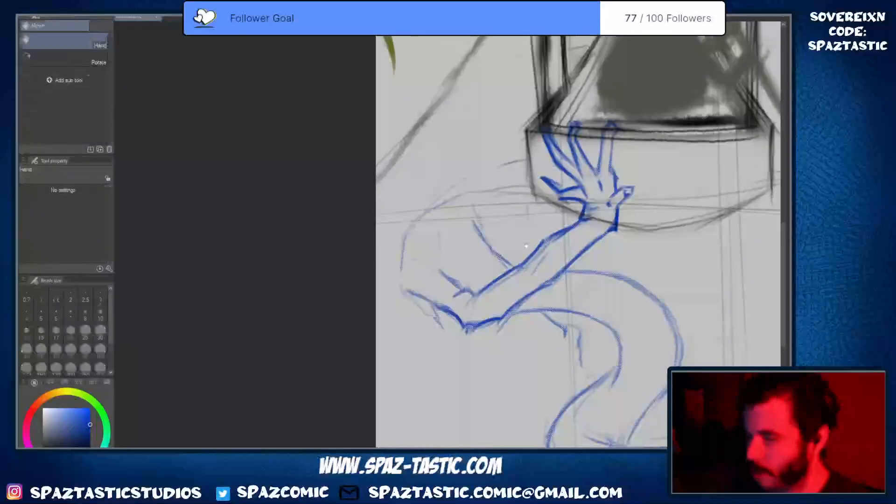
pyautogui.moveTo(538, 208); pyautogui.dragTo(521, 243)
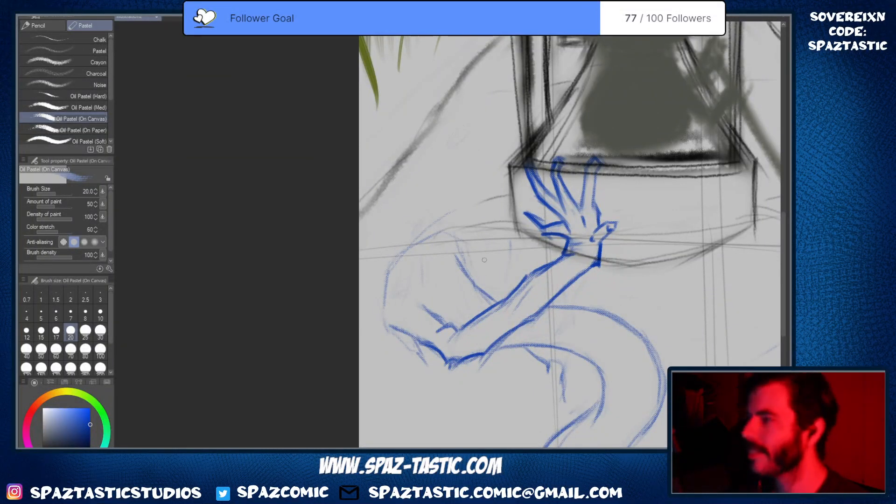
pyautogui.moveTo(446, 225); pyautogui.dragTo(476, 256)
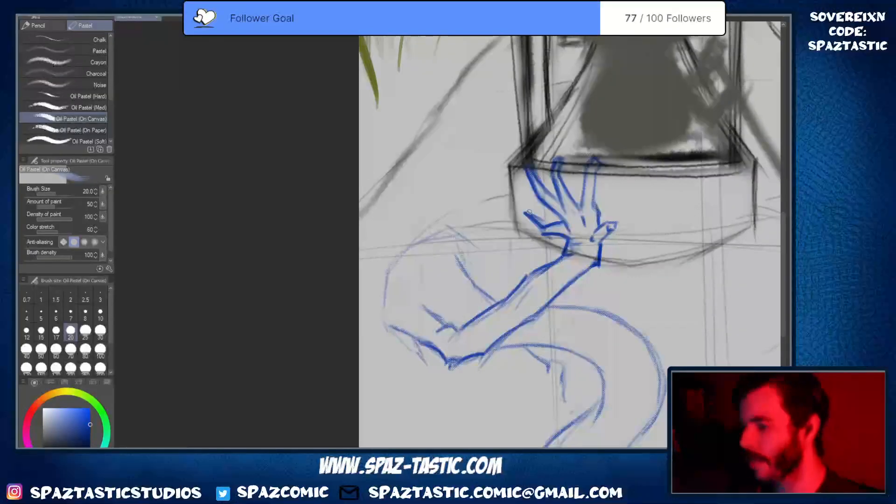
pyautogui.moveTo(519, 233); pyautogui.dragTo(589, 259)
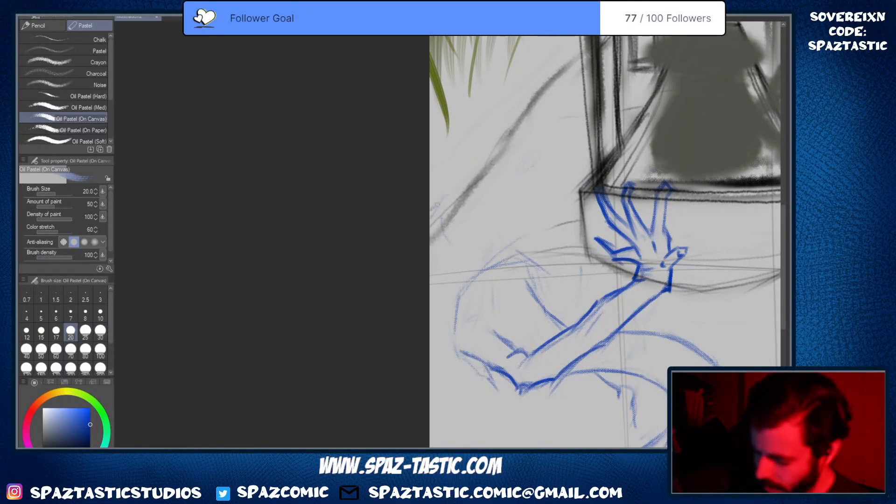
pyautogui.moveTo(445, 203)
pyautogui.mouseDown()
pyautogui.moveTo(444, 252)
pyautogui.moveTo(473, 273)
pyautogui.mouseUp()
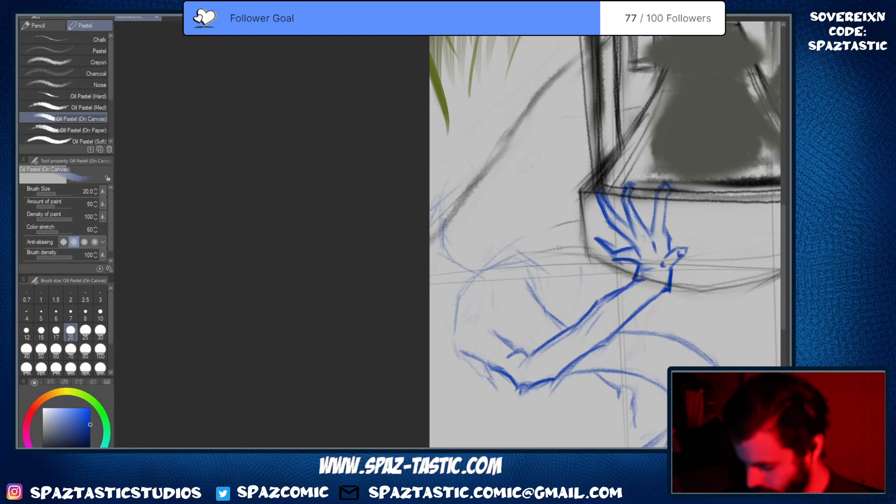
# Erase both forearm contours and redraw a slimmer forearm tapering from the elbow to the wrist
pyautogui.moveTo(712, 327)
pyautogui.mouseDown()
pyautogui.moveTo(617, 180)
pyautogui.moveTo(601, 247)
pyautogui.mouseUp()
pyautogui.press('e')
pyautogui.moveTo(520, 210); pyautogui.dragTo(479, 253)
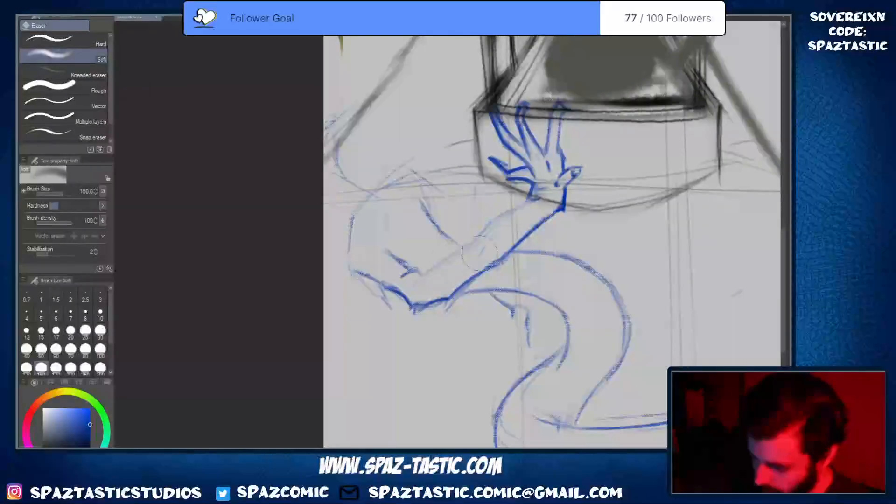
pyautogui.moveTo(561, 206)
pyautogui.mouseDown()
pyautogui.moveTo(426, 303)
pyautogui.moveTo(549, 210)
pyautogui.moveTo(479, 258)
pyautogui.mouseUp()
pyautogui.press('p')
pyautogui.moveTo(536, 196)
pyautogui.mouseDown()
pyautogui.moveTo(466, 229)
pyautogui.moveTo(439, 267)
pyautogui.mouseUp()
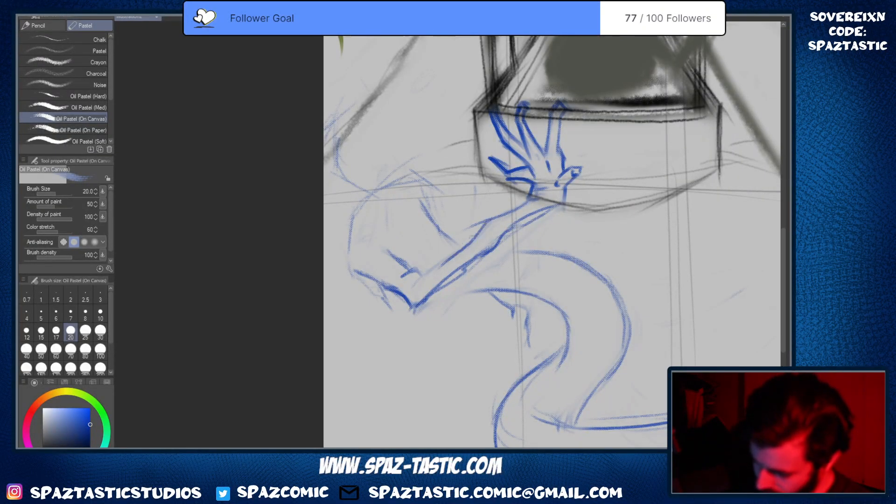
pyautogui.moveTo(469, 239); pyautogui.dragTo(421, 272)
# Try a new outer contour for the upper arm, replacing the first stroke with a shorter curve set further inward
pyautogui.press('e')
pyautogui.moveTo(352, 222)
pyautogui.mouseDown()
pyautogui.moveTo(364, 280)
pyautogui.moveTo(358, 173)
pyautogui.mouseUp()
pyautogui.press('p')
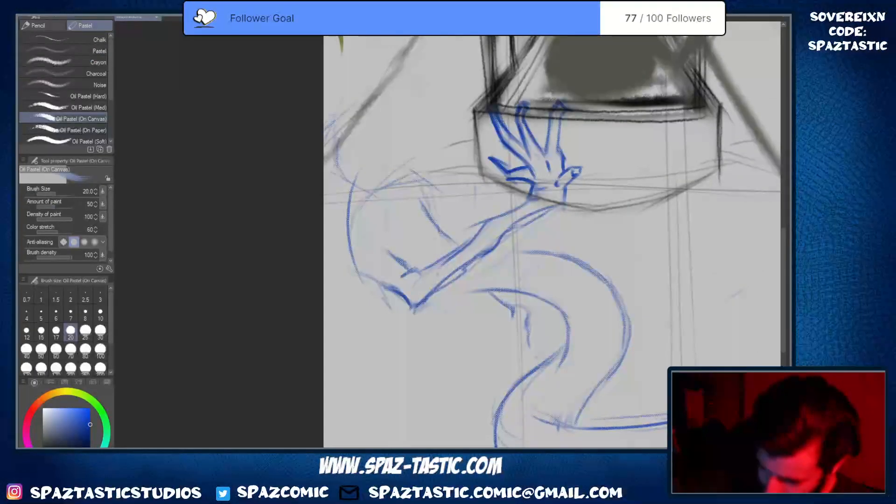
pyautogui.hotkey('ctrl', 'z')
pyautogui.moveTo(364, 204); pyautogui.dragTo(371, 265)
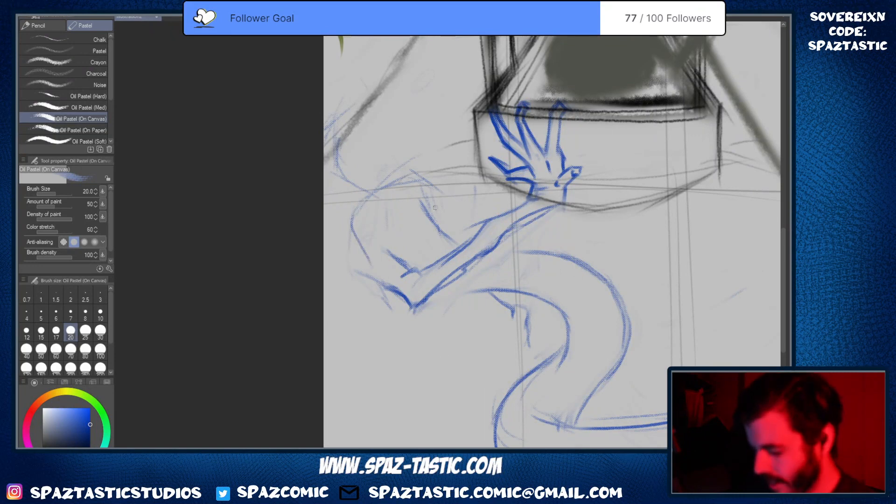
pyautogui.press('space')
pyautogui.moveTo(500, 270); pyautogui.dragTo(531, 322)
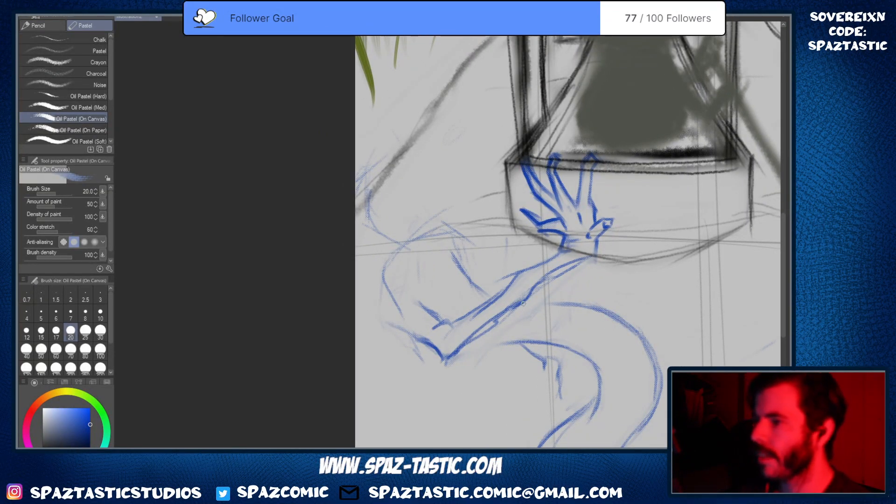
# Clean up the stray marks inside the forearm and redraw its upper and lower contours near the elbow
pyautogui.press('space')
pyautogui.moveTo(611, 274); pyautogui.dragTo(616, 251)
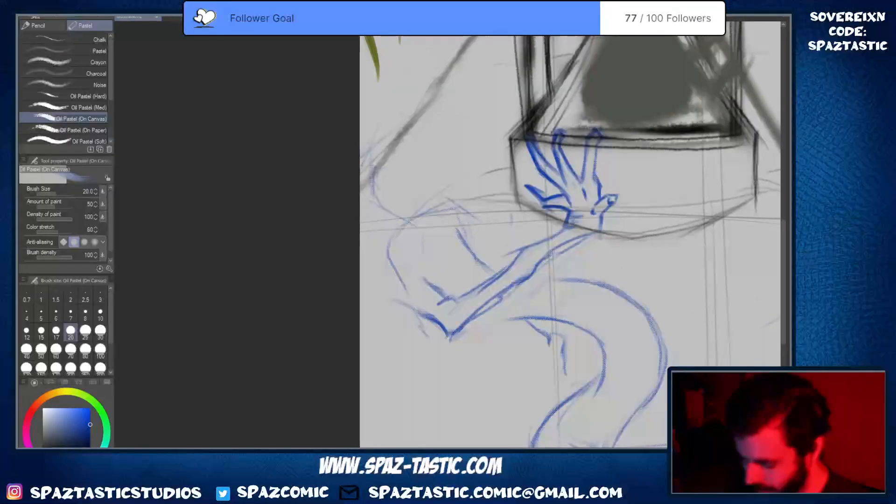
pyautogui.press('e')
pyautogui.moveTo(466, 296)
pyautogui.mouseDown()
pyautogui.moveTo(486, 290)
pyautogui.moveTo(491, 307)
pyautogui.mouseUp()
pyautogui.press('p')
pyautogui.moveTo(524, 250); pyautogui.dragTo(446, 315)
pyautogui.moveTo(518, 287); pyautogui.dragTo(460, 331)
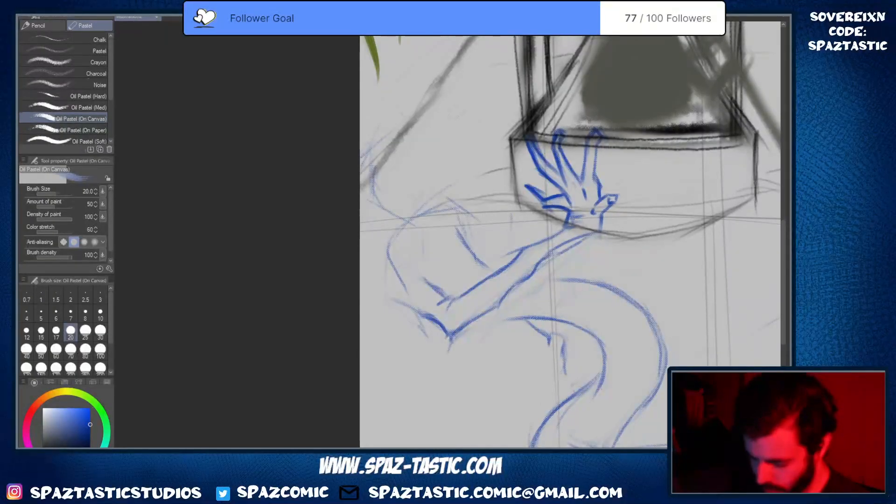
# Rework the outer side of the elbow and redraw the upper arm's outer contour down to it
pyautogui.moveTo(392, 300)
pyautogui.mouseDown()
pyautogui.moveTo(425, 343)
pyautogui.moveTo(418, 313)
pyautogui.moveTo(430, 330)
pyautogui.mouseUp()
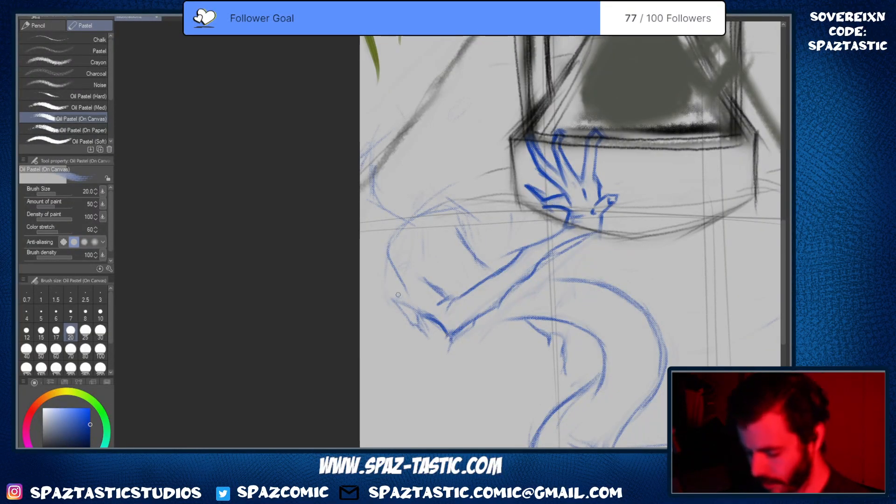
pyautogui.moveTo(398, 294)
pyautogui.mouseDown()
pyautogui.moveTo(391, 317)
pyautogui.moveTo(388, 267)
pyautogui.moveTo(407, 308)
pyautogui.mouseUp()
pyautogui.press('e')
pyautogui.press('p')
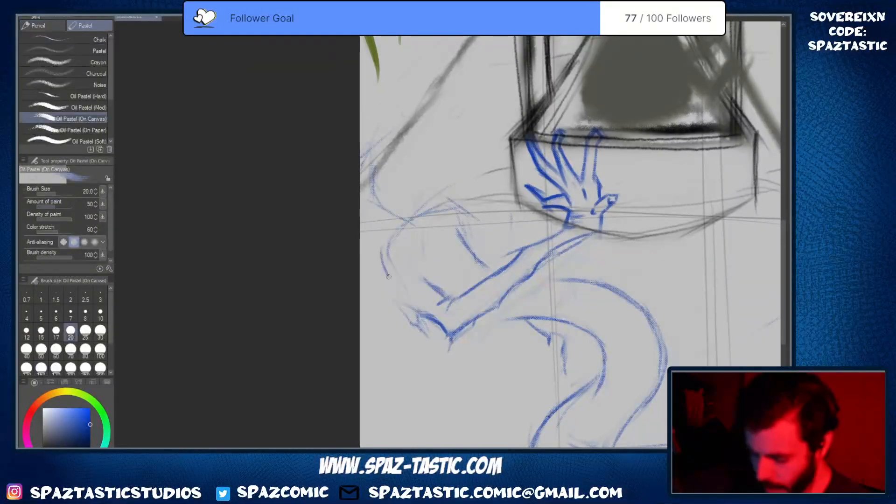
pyautogui.moveTo(381, 248); pyautogui.dragTo(415, 315)
pyautogui.press('space')
pyautogui.moveTo(573, 303); pyautogui.dragTo(580, 343)
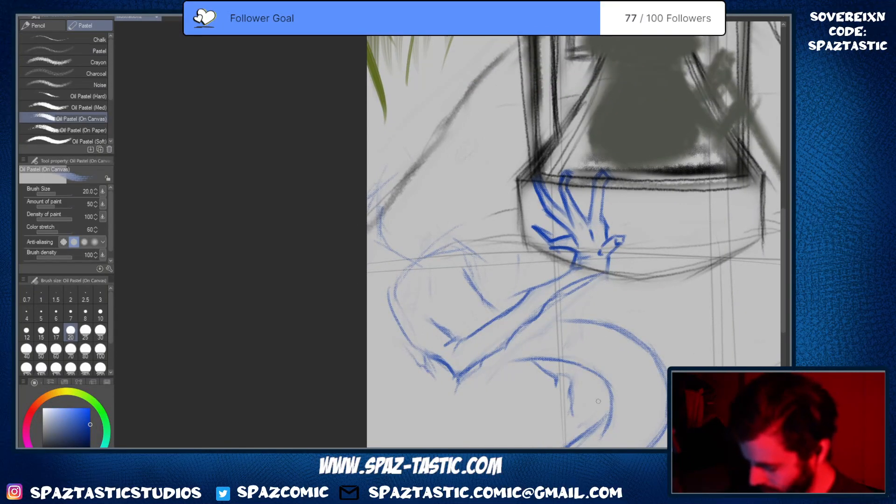
# Draw pointed spikes along the inside of the tail's bend and extend the tail's upper edge to the forearm
pyautogui.moveTo(578, 414); pyautogui.dragTo(603, 399)
pyautogui.moveTo(586, 401)
pyautogui.mouseDown()
pyautogui.moveTo(594, 380)
pyautogui.moveTo(575, 407)
pyautogui.moveTo(589, 397)
pyautogui.moveTo(592, 415)
pyautogui.mouseUp()
pyautogui.press('e')
pyautogui.press('p')
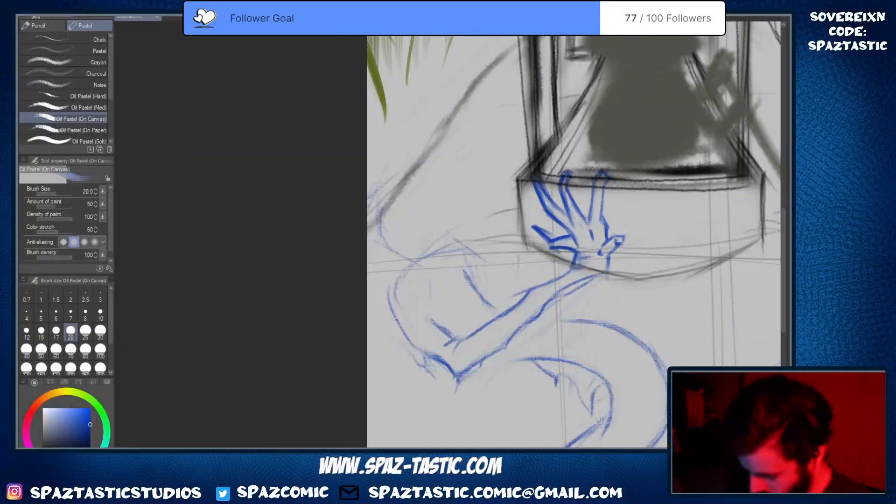
pyautogui.moveTo(568, 381); pyautogui.dragTo(591, 415)
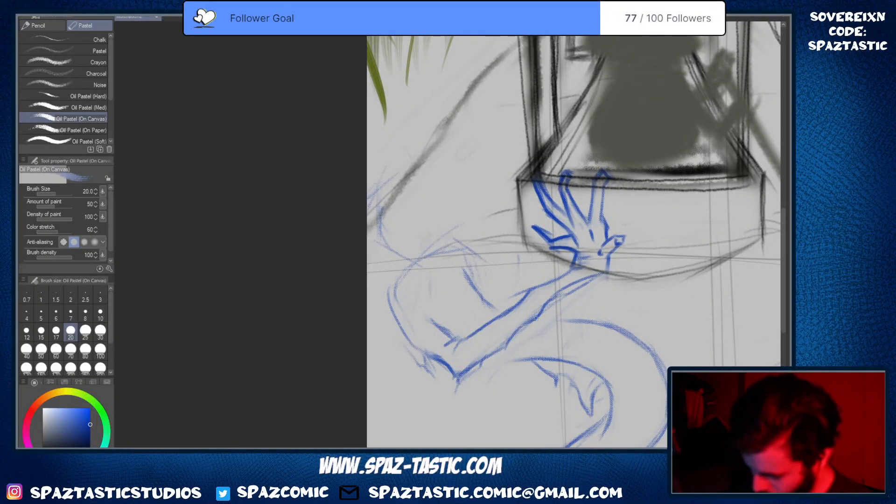
pyautogui.moveTo(536, 318)
pyautogui.mouseDown()
pyautogui.moveTo(616, 325)
pyautogui.moveTo(546, 369)
pyautogui.mouseUp()
pyautogui.press('space')
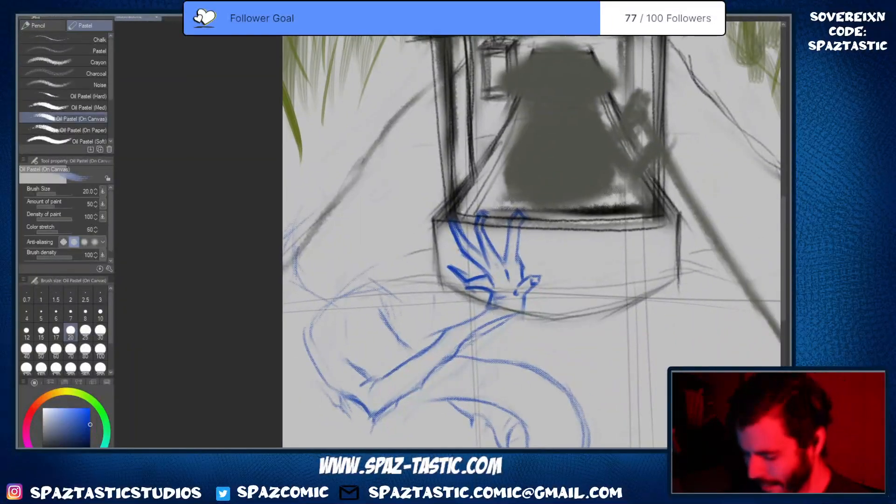
# Erase the shoulder curve and the upper arm's outer contour, and redraw only a straight segment leading into the elbow
pyautogui.press('space')
pyautogui.moveTo(490, 337); pyautogui.dragTo(553, 285)
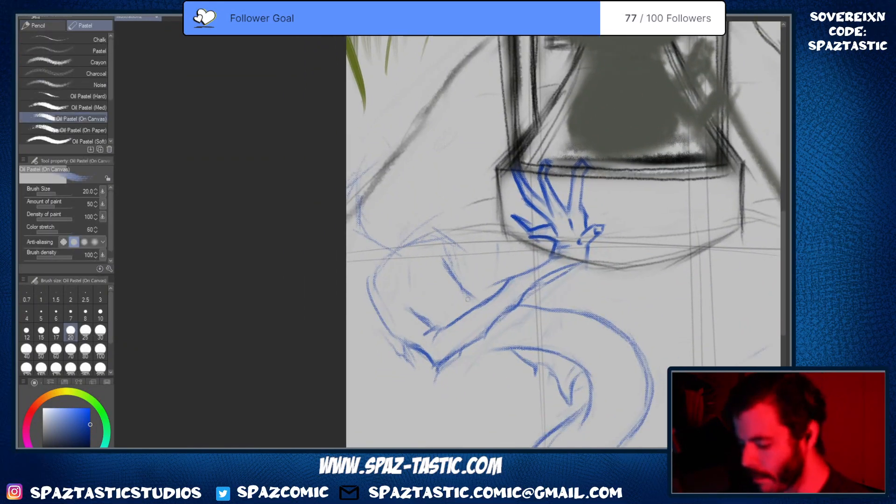
pyautogui.press('e')
pyautogui.moveTo(360, 174)
pyautogui.mouseDown()
pyautogui.moveTo(384, 244)
pyautogui.moveTo(412, 235)
pyautogui.moveTo(407, 225)
pyautogui.mouseUp()
pyautogui.press('p')
pyautogui.press('e')
pyautogui.moveTo(376, 263)
pyautogui.mouseDown()
pyautogui.moveTo(390, 331)
pyautogui.moveTo(374, 326)
pyautogui.moveTo(399, 331)
pyautogui.mouseUp()
pyautogui.press('p')
pyautogui.hotkey('ctrl', 'z')
pyautogui.moveTo(372, 302); pyautogui.dragTo(404, 337)
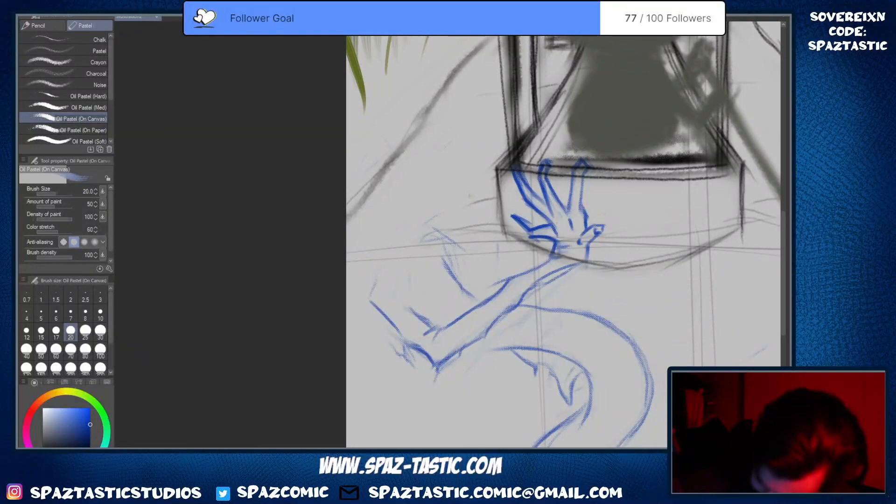
# Sketch a small tilted cylinder with an oval front end above the shoulder, between the diagonal background line and the dark tower
pyautogui.moveTo(505, 174); pyautogui.dragTo(508, 196)
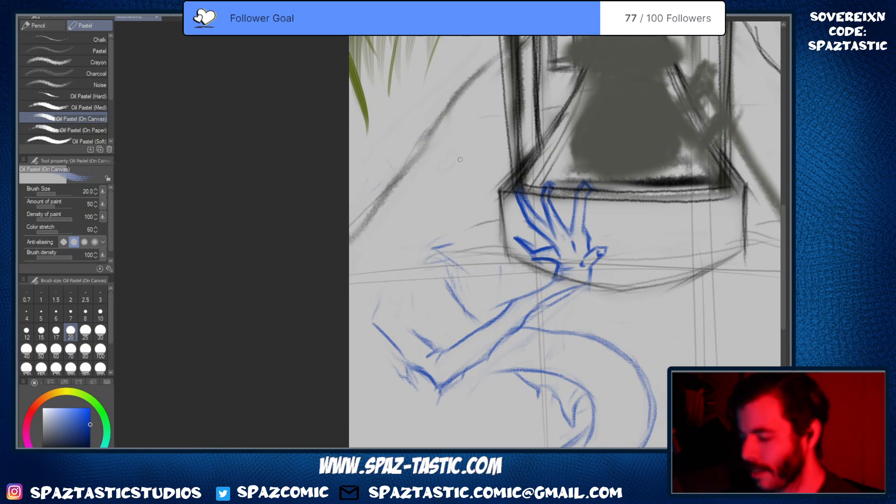
pyautogui.moveTo(458, 138)
pyautogui.mouseDown()
pyautogui.moveTo(472, 170)
pyautogui.moveTo(462, 140)
pyautogui.moveTo(427, 154)
pyautogui.mouseUp()
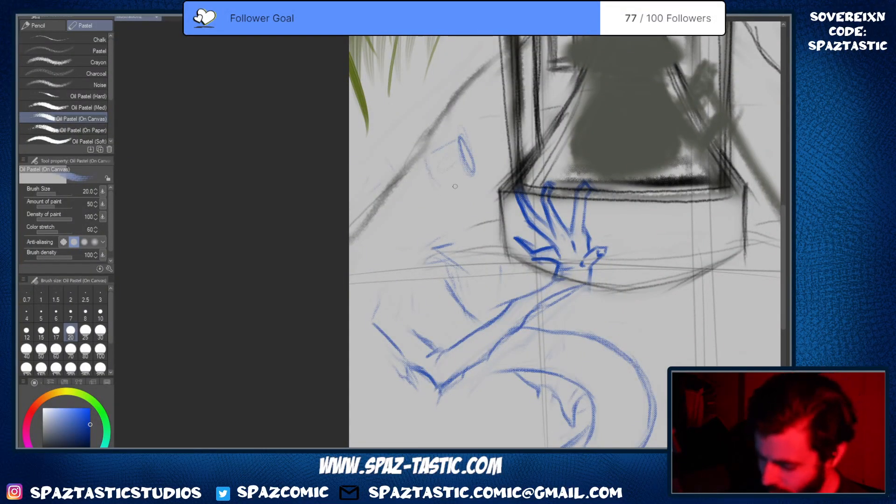
pyautogui.moveTo(442, 189); pyautogui.dragTo(473, 174)
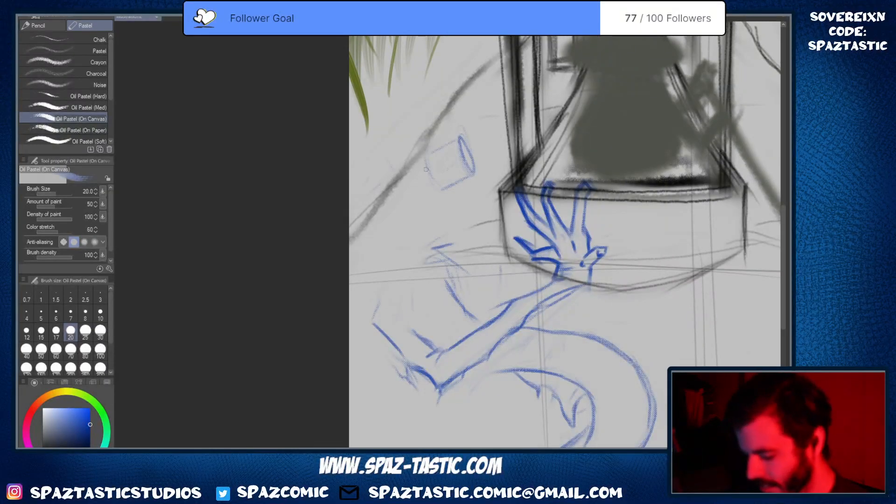
pyautogui.moveTo(430, 165)
pyautogui.mouseDown()
pyautogui.moveTo(460, 156)
pyautogui.moveTo(460, 164)
pyautogui.mouseUp()
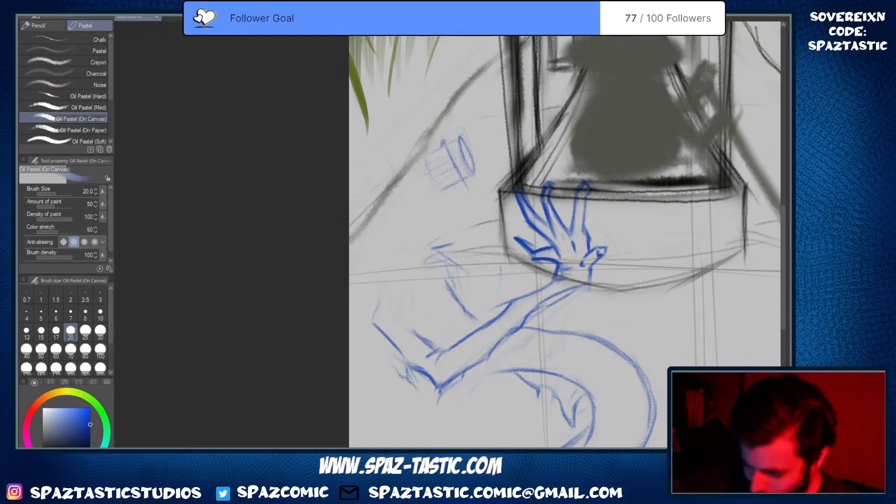
# Shade a heavy slanted band across the cylinder behind its front end, and darken and lengthen the oval face
pyautogui.moveTo(441, 138); pyautogui.dragTo(463, 189)
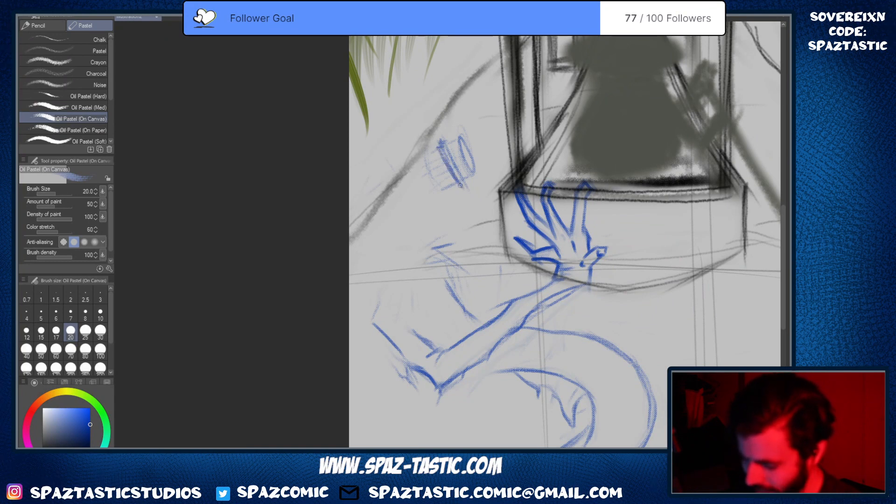
pyautogui.moveTo(442, 141); pyautogui.dragTo(462, 178)
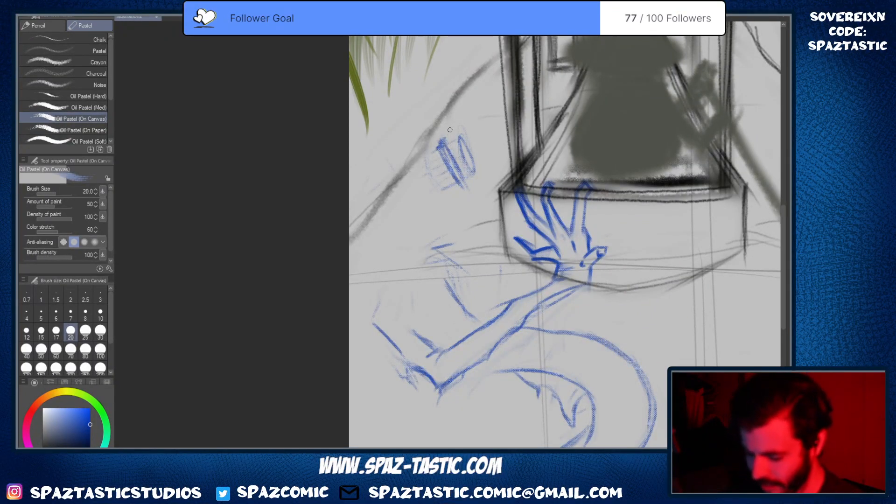
pyautogui.moveTo(450, 129); pyautogui.dragTo(451, 139)
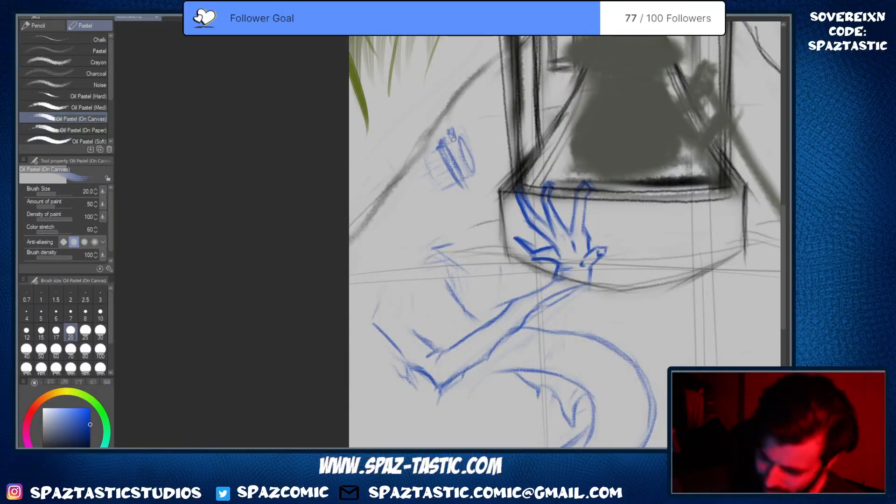
pyautogui.moveTo(470, 178)
pyautogui.mouseDown()
pyautogui.moveTo(464, 186)
pyautogui.moveTo(473, 188)
pyautogui.mouseUp()
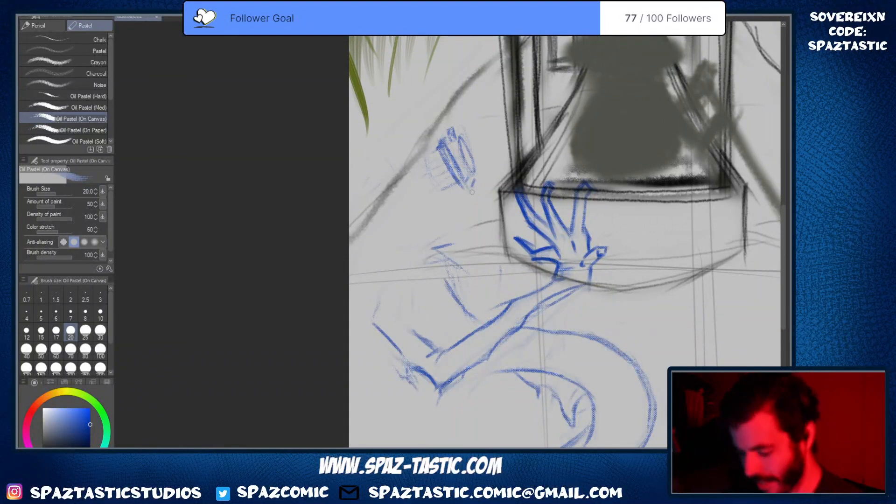
pyautogui.moveTo(441, 143); pyautogui.dragTo(465, 196)
pyautogui.moveTo(443, 148); pyautogui.dragTo(468, 197)
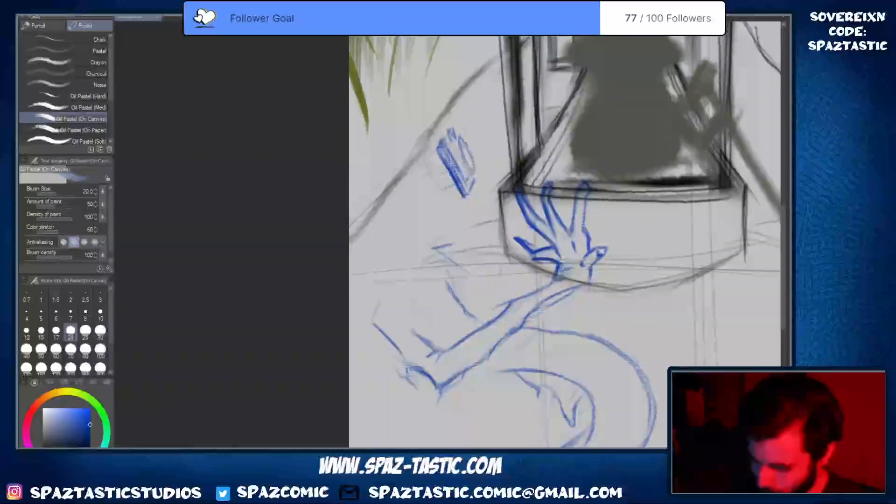
pyautogui.moveTo(455, 136); pyautogui.dragTo(475, 173)
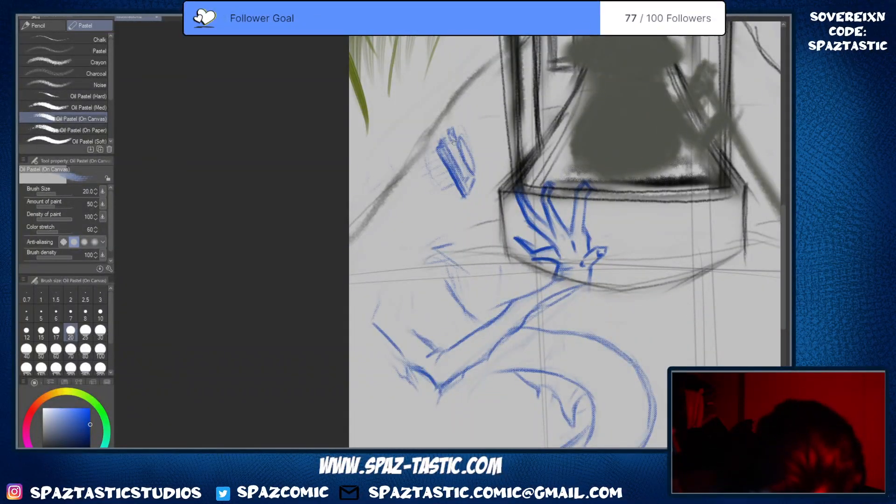
pyautogui.moveTo(461, 139); pyautogui.dragTo(478, 179)
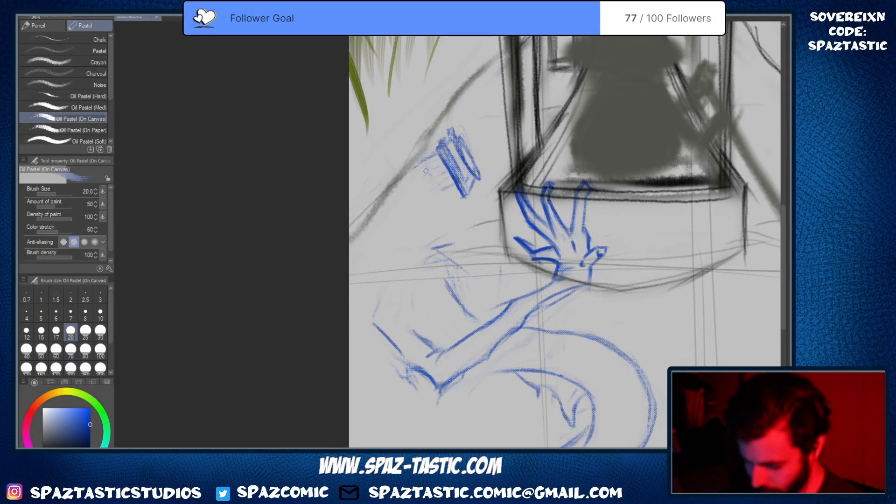
# Extend the cylinder's body behind the band with a rounded rear end, and strengthen the short contour at the upper arm's outer top
pyautogui.moveTo(426, 171); pyautogui.dragTo(437, 200)
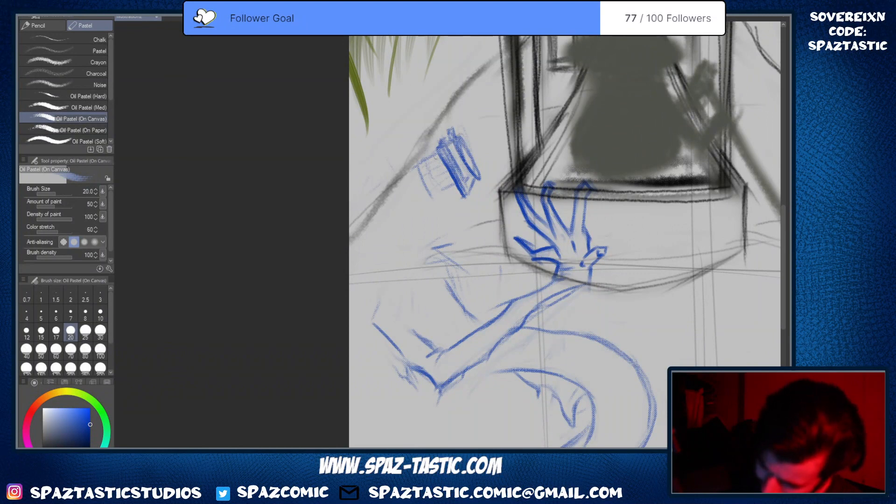
pyautogui.moveTo(429, 159)
pyautogui.mouseDown()
pyautogui.moveTo(410, 178)
pyautogui.moveTo(421, 167)
pyautogui.moveTo(437, 210)
pyautogui.moveTo(444, 193)
pyautogui.moveTo(423, 201)
pyautogui.mouseUp()
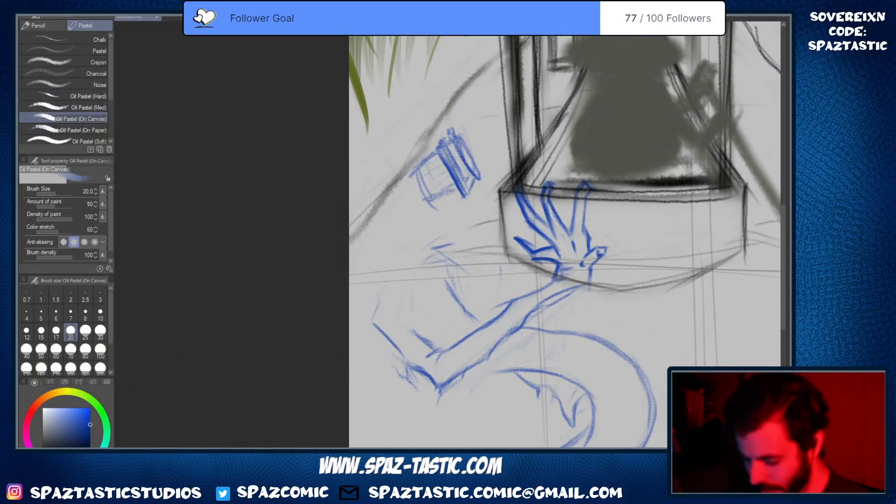
pyautogui.press('e')
pyautogui.press('p')
pyautogui.moveTo(409, 167)
pyautogui.mouseDown()
pyautogui.moveTo(434, 209)
pyautogui.moveTo(432, 201)
pyautogui.mouseUp()
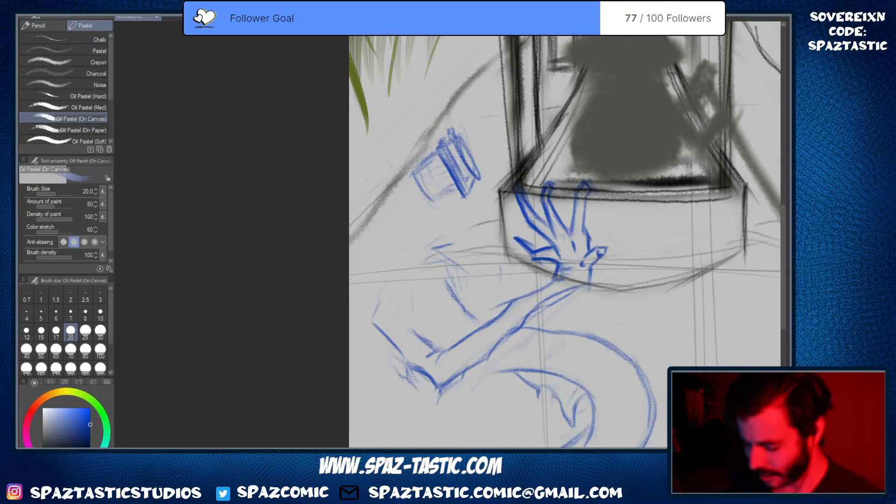
pyautogui.moveTo(379, 304); pyautogui.dragTo(374, 322)
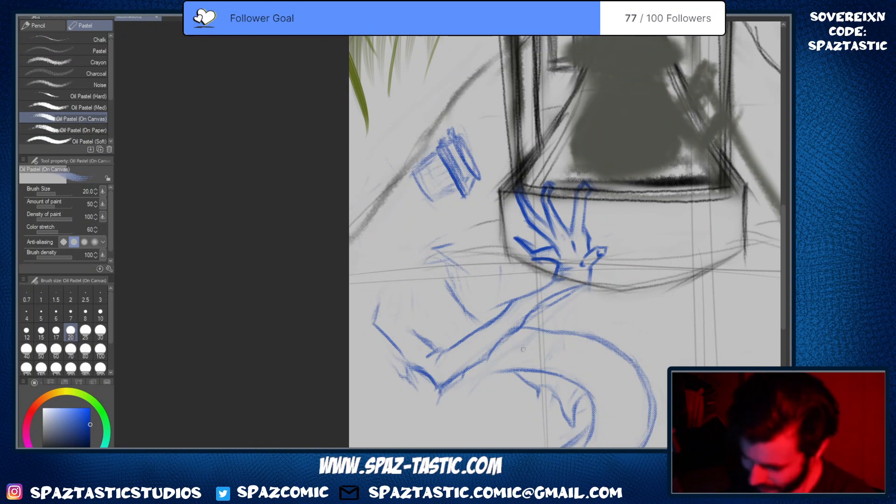
pyautogui.moveTo(413, 172)
pyautogui.mouseDown()
pyautogui.moveTo(436, 155)
pyautogui.moveTo(435, 202)
pyautogui.mouseUp()
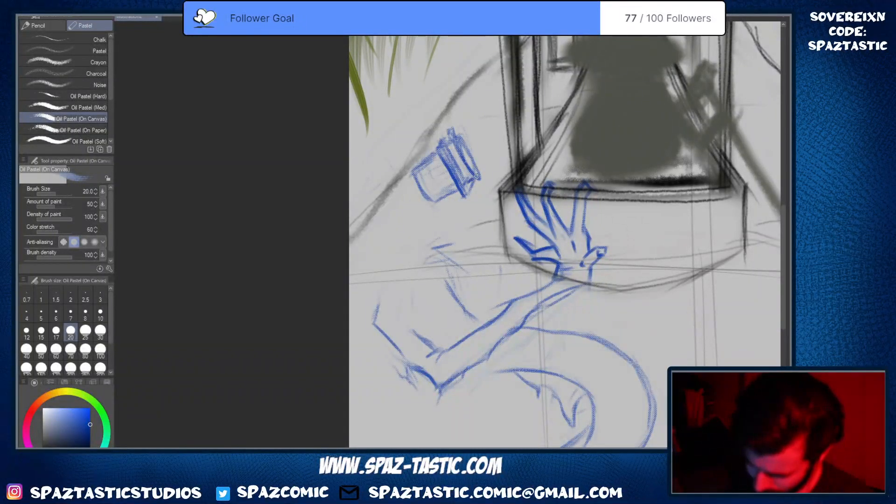
# Darken the slanted band's edges, then erase its heavy shading between the rear body and the front end
pyautogui.moveTo(435, 148); pyautogui.dragTo(461, 192)
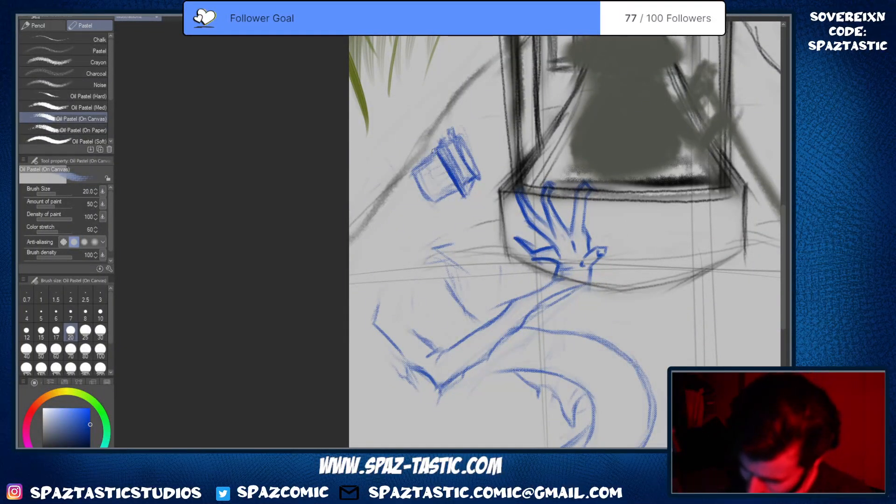
pyautogui.moveTo(442, 141)
pyautogui.mouseDown()
pyautogui.moveTo(436, 151)
pyautogui.moveTo(468, 189)
pyautogui.moveTo(463, 183)
pyautogui.moveTo(467, 200)
pyautogui.mouseUp()
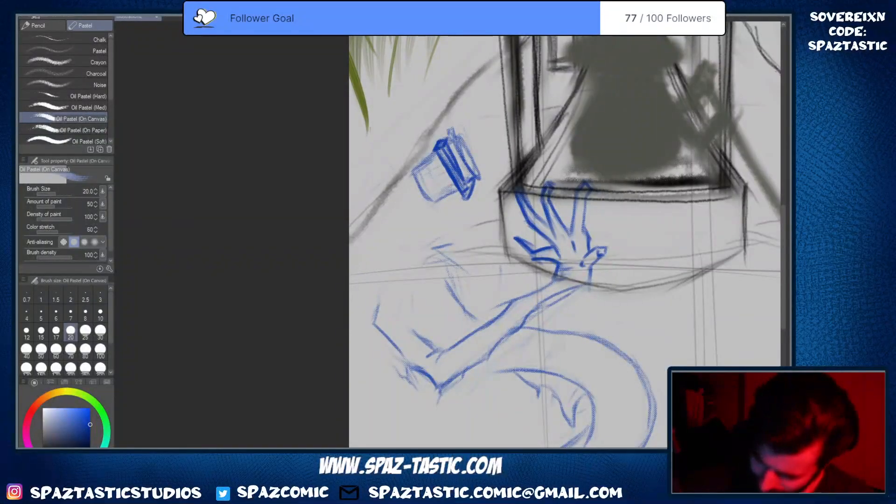
pyautogui.press('e')
pyautogui.moveTo(440, 141); pyautogui.dragTo(463, 198)
pyautogui.press('p')
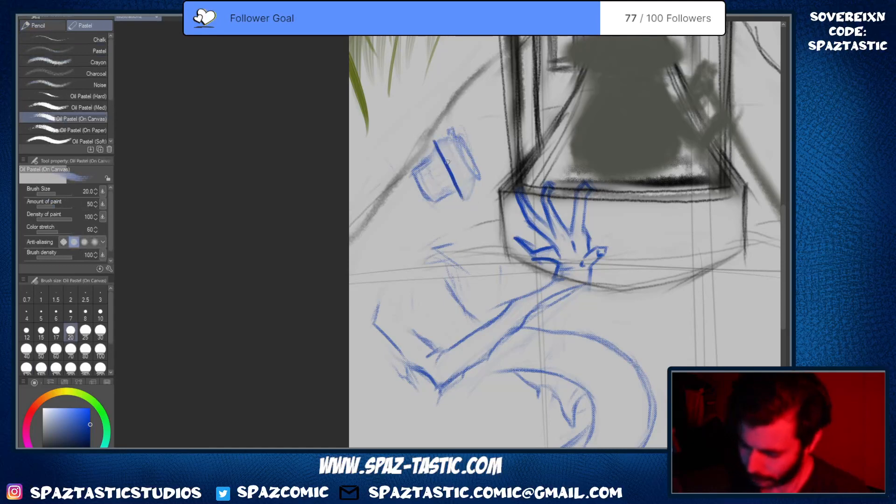
# Redraw the slanted band as thin parallel lines where the rear body meets the front section
pyautogui.hotkey('ctrl', 'z')
pyautogui.moveTo(435, 146); pyautogui.dragTo(462, 199)
pyautogui.hotkey('ctrl', 'z')
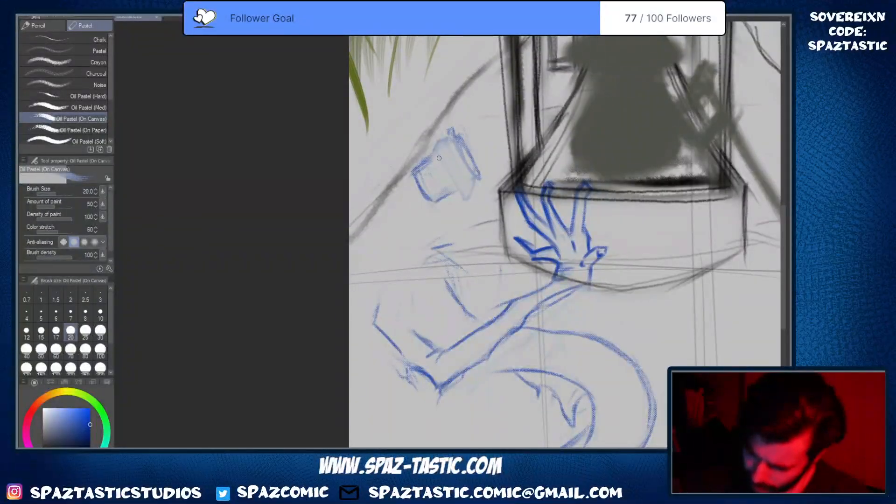
pyautogui.moveTo(437, 150); pyautogui.dragTo(456, 186)
pyautogui.hotkey('ctrl', 'z')
pyautogui.moveTo(435, 150); pyautogui.dragTo(462, 198)
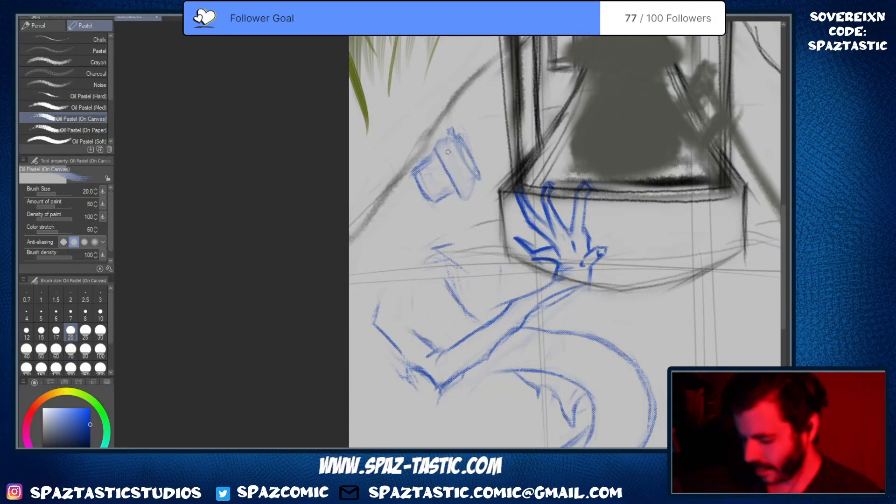
pyautogui.moveTo(442, 148); pyautogui.dragTo(463, 191)
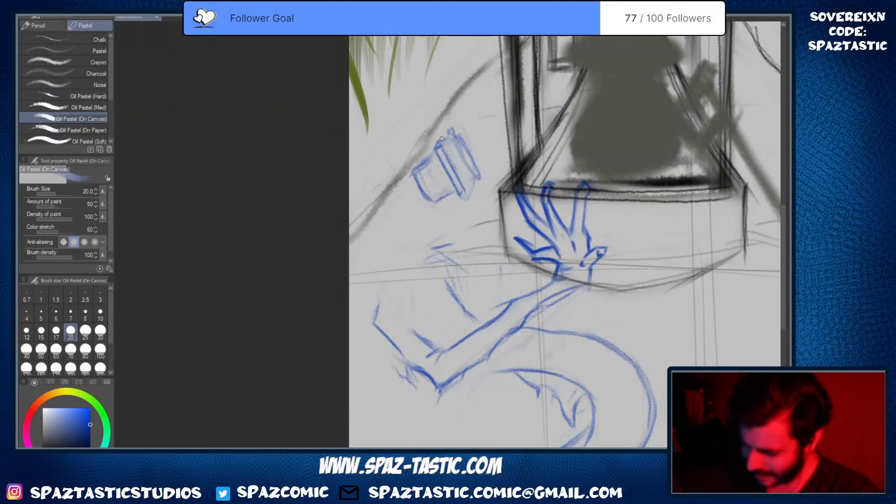
pyautogui.moveTo(441, 139); pyautogui.dragTo(467, 190)
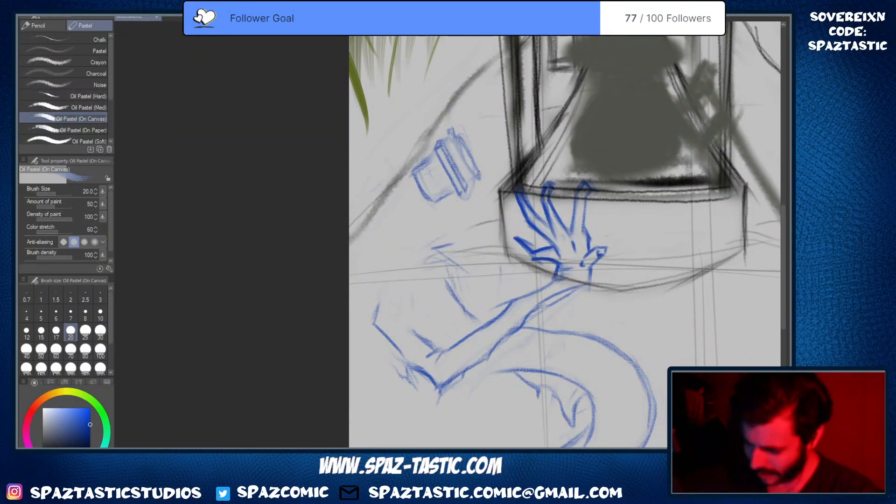
# Erase the oval front face and draw a short angled lower side for the front section
pyautogui.press('e')
pyautogui.moveTo(475, 160); pyautogui.dragTo(481, 170)
pyautogui.press('p')
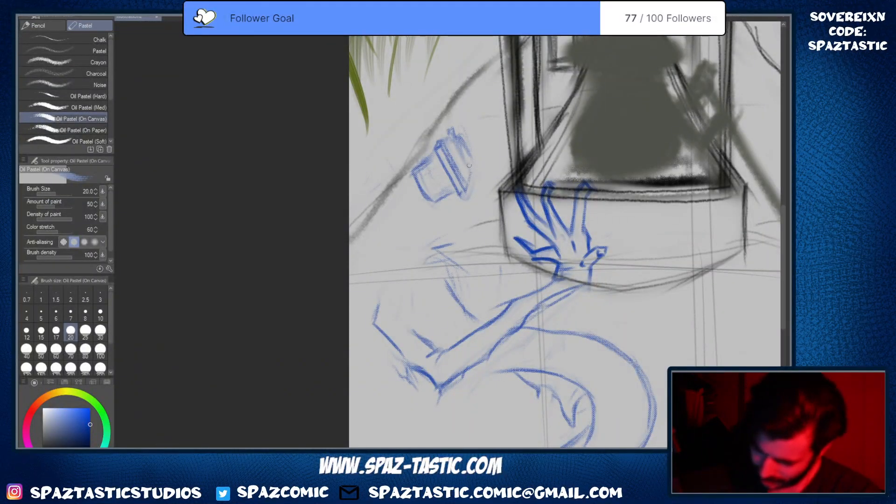
pyautogui.moveTo(472, 158); pyautogui.dragTo(465, 188)
pyautogui.press('e')
pyautogui.moveTo(455, 131); pyautogui.dragTo(471, 161)
pyautogui.press('p')
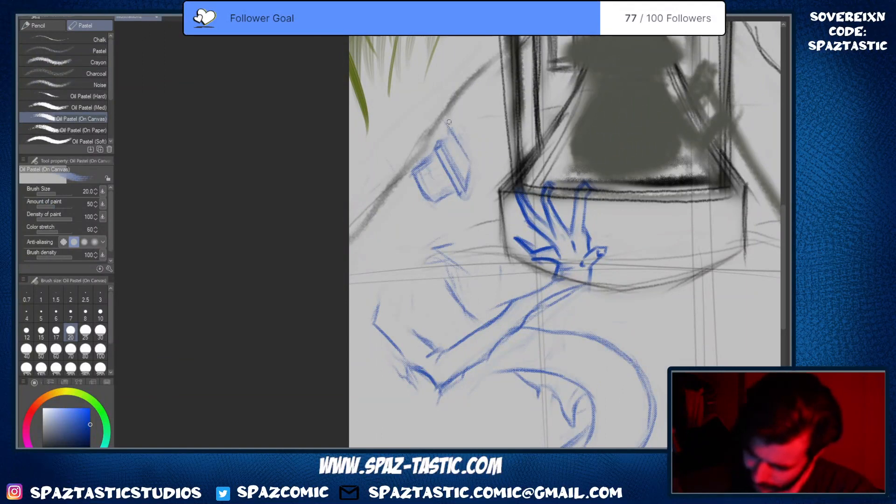
# Redraw the front section's far edge as a straight slanted line and clean up its upper corner
pyautogui.hotkey('ctrl', 'z')
pyautogui.moveTo(451, 129); pyautogui.dragTo(473, 163)
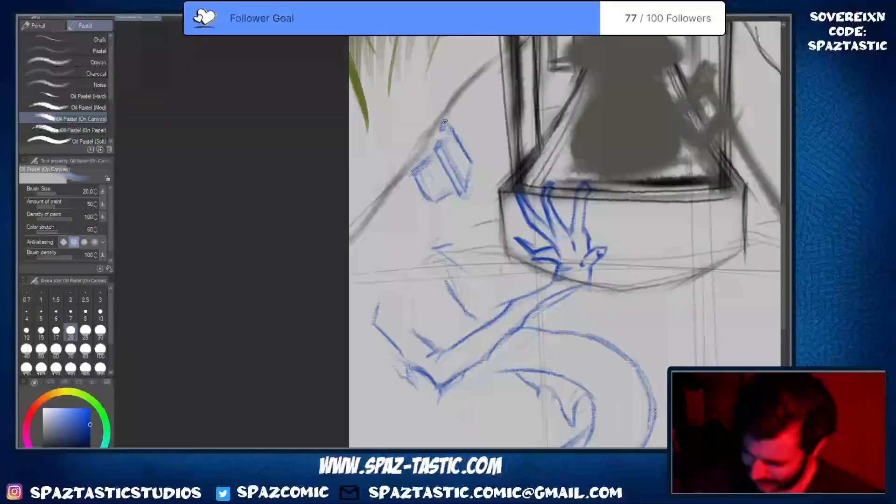
pyautogui.press('e')
pyautogui.moveTo(449, 121); pyautogui.dragTo(442, 130)
pyautogui.press('p')
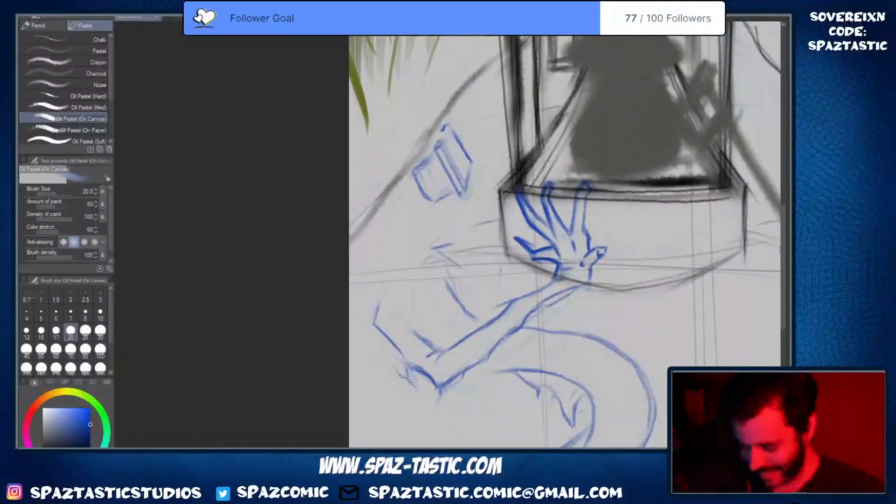
# Remove the rear body's old outline and rough in its lower edge farther out from the front section
pyautogui.moveTo(437, 154)
pyautogui.mouseDown()
pyautogui.moveTo(423, 171)
pyautogui.moveTo(426, 190)
pyautogui.moveTo(431, 153)
pyautogui.moveTo(404, 175)
pyautogui.moveTo(424, 177)
pyautogui.moveTo(414, 174)
pyautogui.moveTo(433, 143)
pyautogui.moveTo(404, 180)
pyautogui.moveTo(449, 138)
pyautogui.moveTo(444, 204)
pyautogui.mouseUp()
pyautogui.hotkey('ctrl', 'z')
pyautogui.press('e')
pyautogui.press('p')
pyautogui.hotkey('ctrl', 'z')
pyautogui.hotkey('ctrl', 'z')
pyautogui.hotkey('ctrl', 'z')
pyautogui.hotkey('ctrl', 'z')
pyautogui.hotkey('ctrl', 'z')
pyautogui.hotkey('ctrl', 'z')
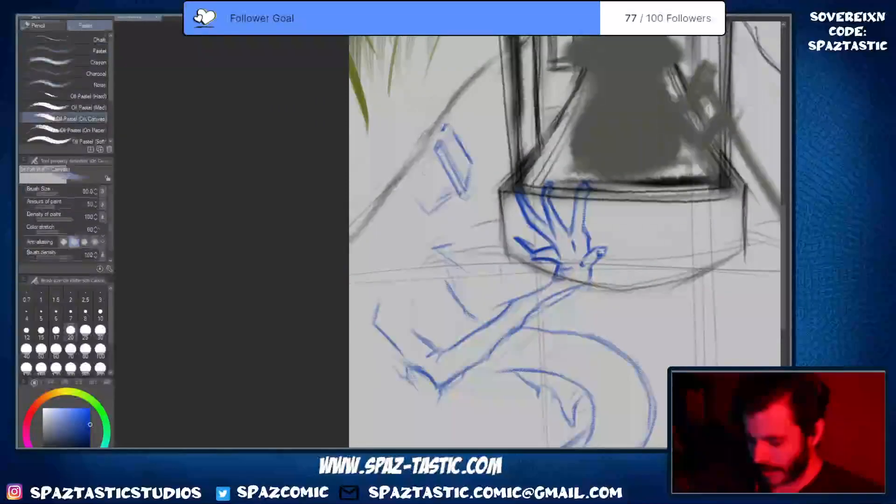
# Redraw the rear body larger, with a bold rounded back contour and an upper edge joining the front section
pyautogui.moveTo(407, 176); pyautogui.dragTo(437, 208)
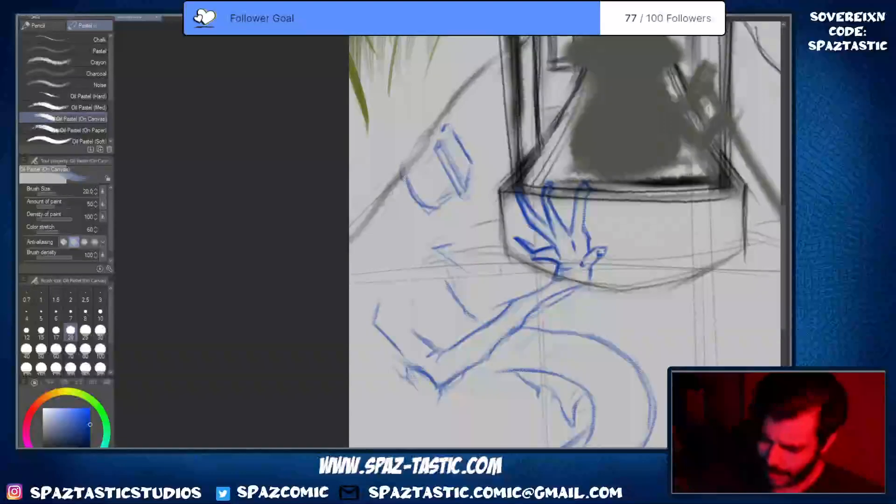
pyautogui.moveTo(405, 161)
pyautogui.mouseDown()
pyautogui.moveTo(406, 184)
pyautogui.moveTo(430, 140)
pyautogui.mouseUp()
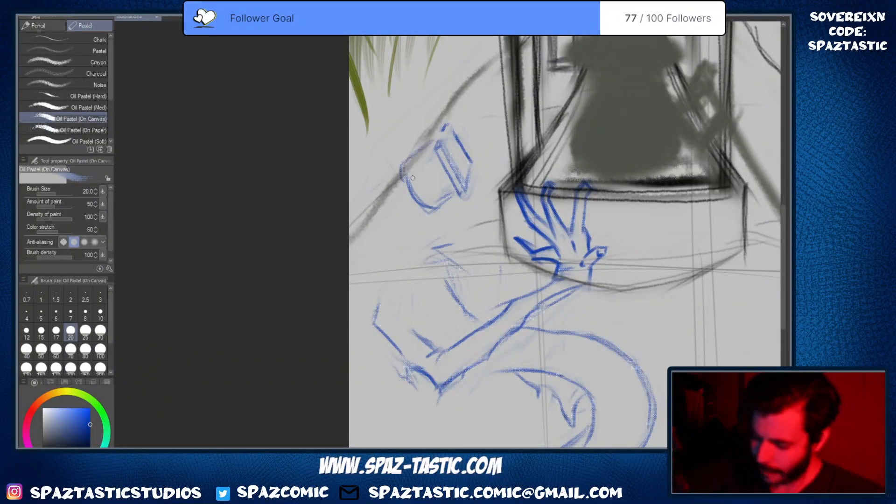
pyautogui.moveTo(401, 166); pyautogui.dragTo(433, 212)
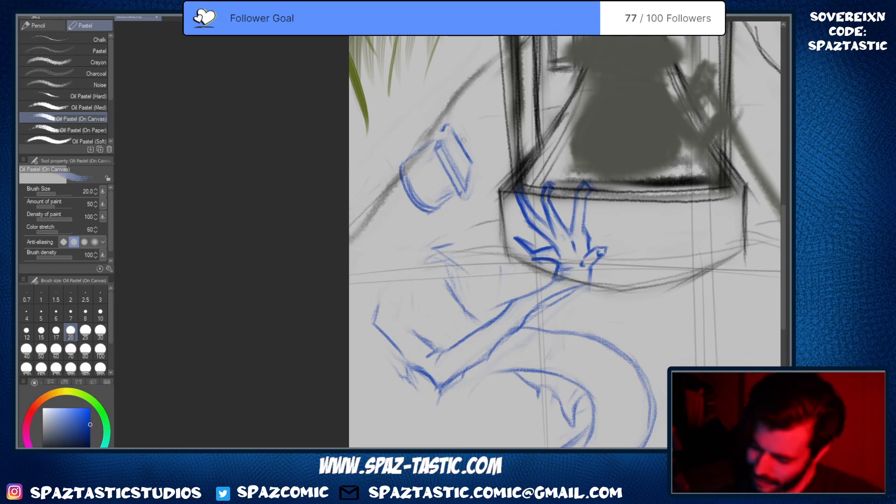
# Erase the double slanted lines and redraw the front section as an open slanted four-sided panel
pyautogui.press('e')
pyautogui.moveTo(467, 137); pyautogui.dragTo(446, 189)
pyautogui.press('p')
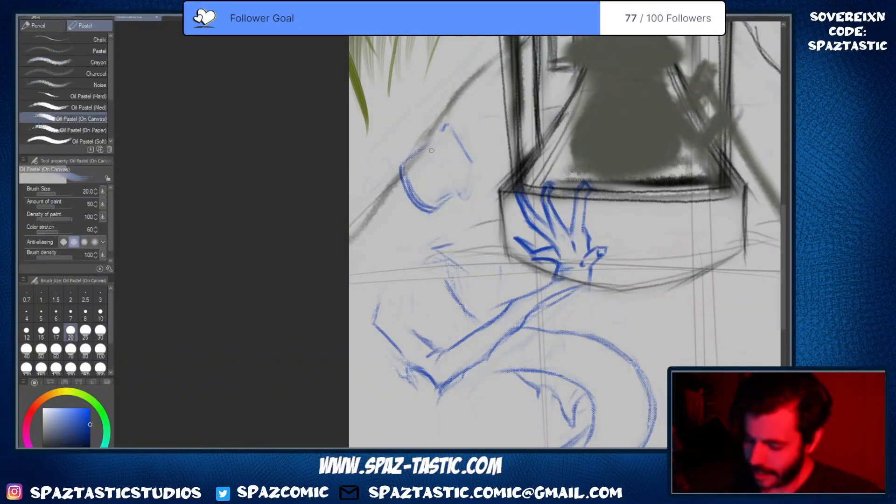
pyautogui.moveTo(432, 150); pyautogui.dragTo(464, 206)
pyautogui.moveTo(430, 153); pyautogui.dragTo(441, 127)
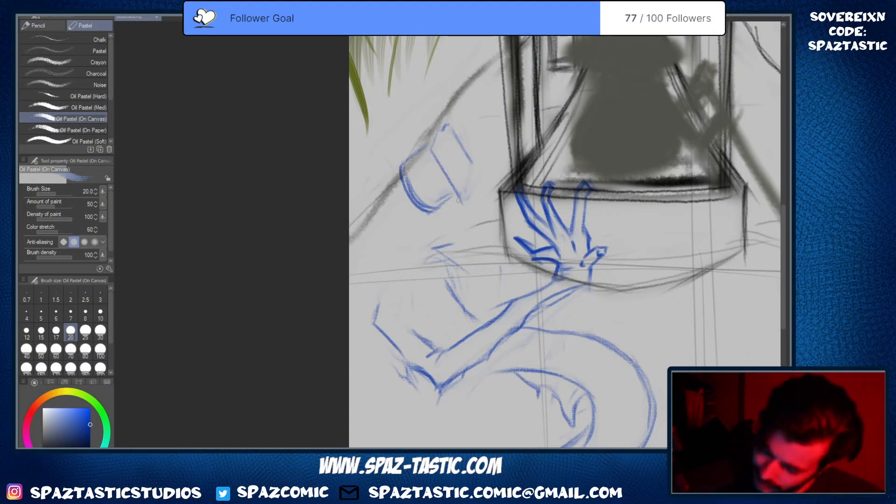
pyautogui.moveTo(467, 163); pyautogui.dragTo(461, 194)
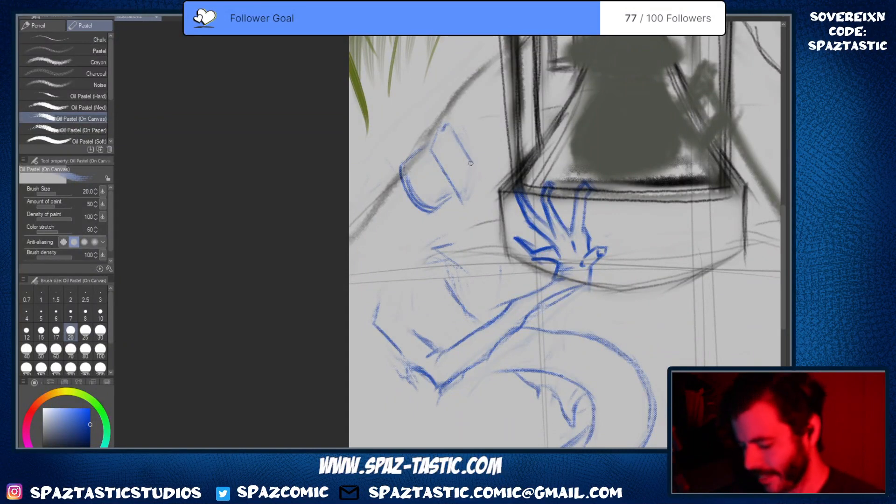
pyautogui.moveTo(473, 158); pyautogui.dragTo(467, 192)
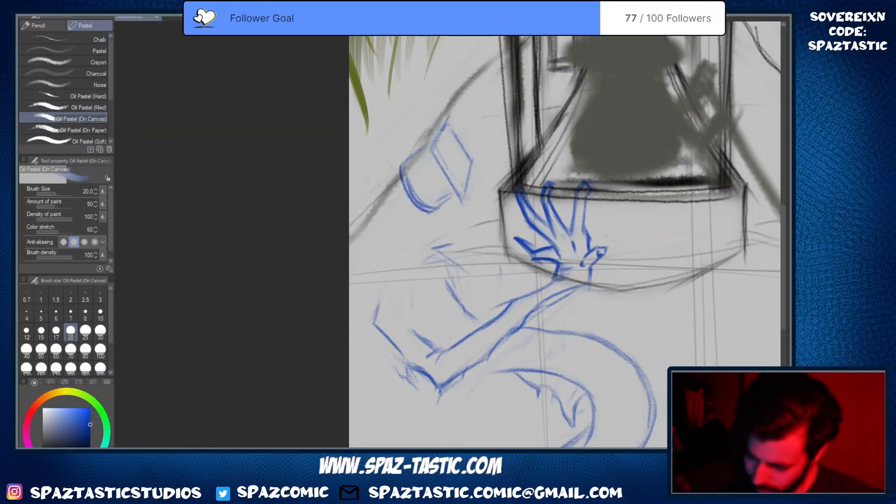
# Sketch a narrow ellipse inside the front panel and a band of parallel slanted lines along the panel's inner edge
pyautogui.moveTo(445, 158); pyautogui.dragTo(461, 179)
pyautogui.moveTo(444, 136); pyautogui.dragTo(464, 185)
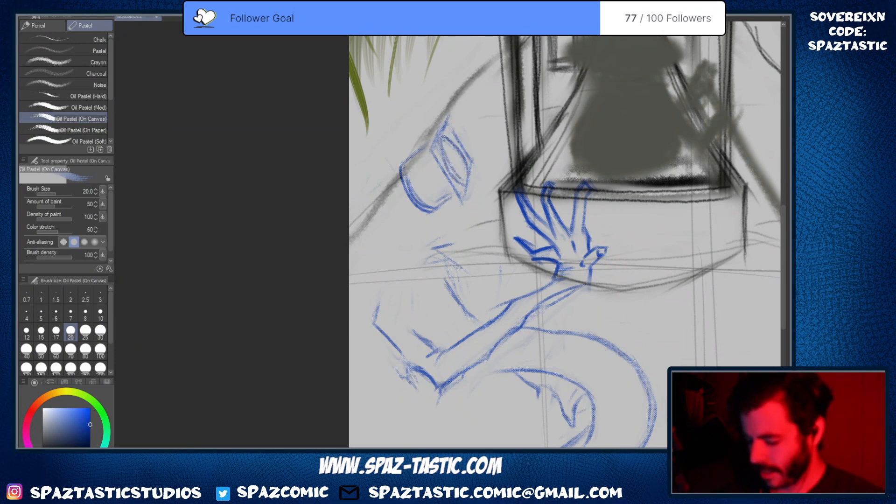
pyautogui.moveTo(450, 153); pyautogui.dragTo(466, 184)
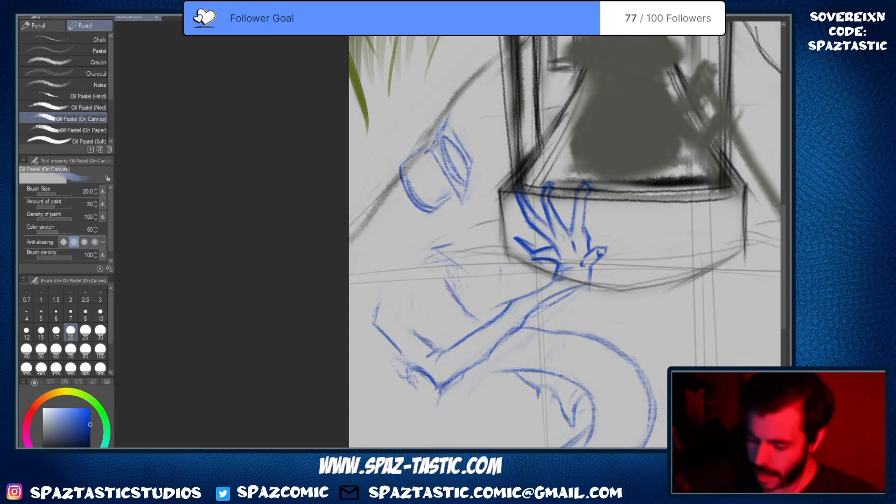
pyautogui.moveTo(422, 153); pyautogui.dragTo(458, 201)
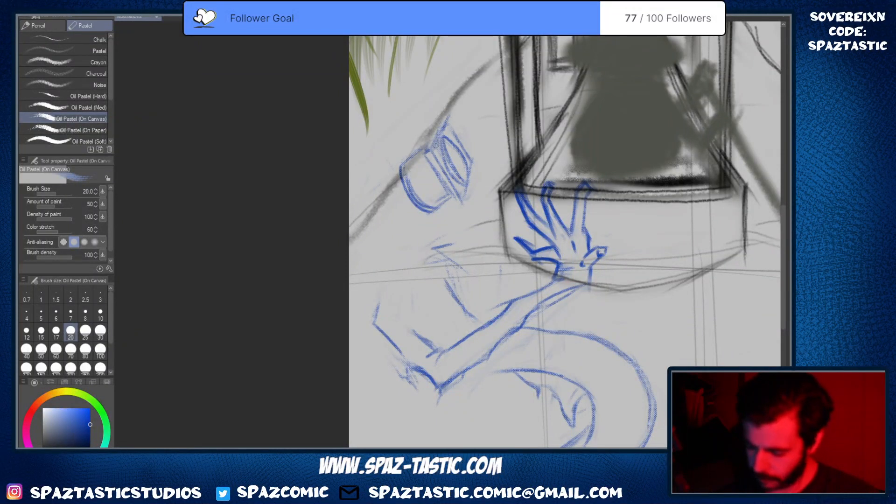
pyautogui.press('e')
pyautogui.press('p')
pyautogui.moveTo(449, 114)
pyautogui.mouseDown()
pyautogui.moveTo(417, 144)
pyautogui.moveTo(463, 193)
pyautogui.mouseUp()
pyautogui.moveTo(426, 158); pyautogui.dragTo(462, 205)
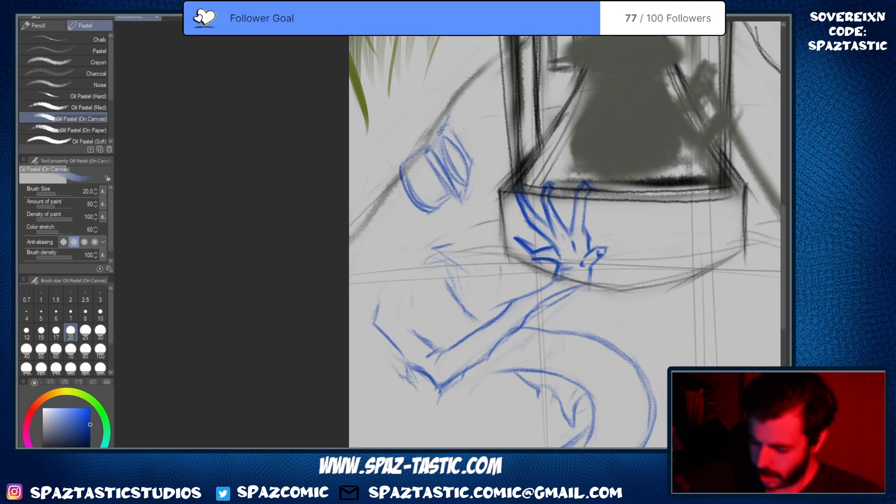
pyautogui.moveTo(455, 143)
pyautogui.mouseDown()
pyautogui.moveTo(469, 168)
pyautogui.moveTo(464, 192)
pyautogui.mouseUp()
# Clear the narrow ellipse, darken the slanted band, and sketch a wider rounded opening in the front section
pyautogui.press('e')
pyautogui.press('p')
pyautogui.moveTo(447, 144)
pyautogui.mouseDown()
pyautogui.moveTo(462, 183)
pyautogui.moveTo(454, 184)
pyautogui.mouseUp()
pyautogui.moveTo(425, 153); pyautogui.dragTo(456, 200)
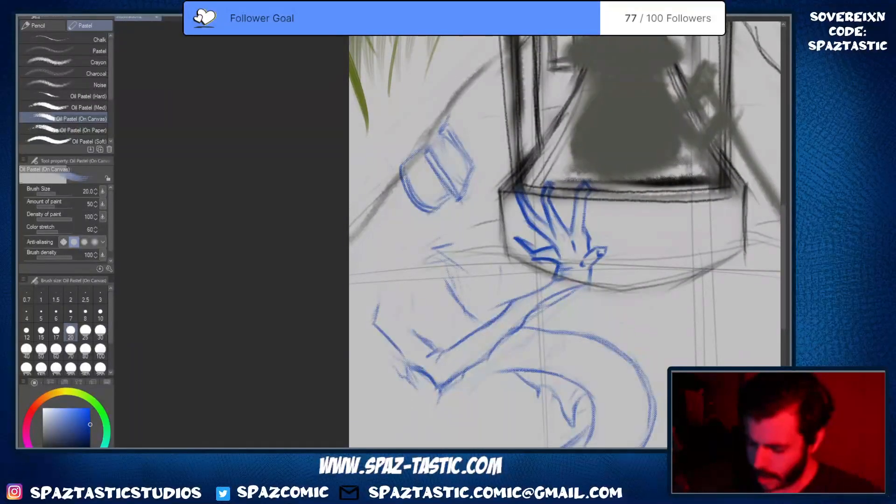
pyautogui.moveTo(426, 158); pyautogui.dragTo(458, 200)
pyautogui.moveTo(424, 154)
pyautogui.mouseDown()
pyautogui.moveTo(463, 195)
pyautogui.moveTo(453, 188)
pyautogui.mouseUp()
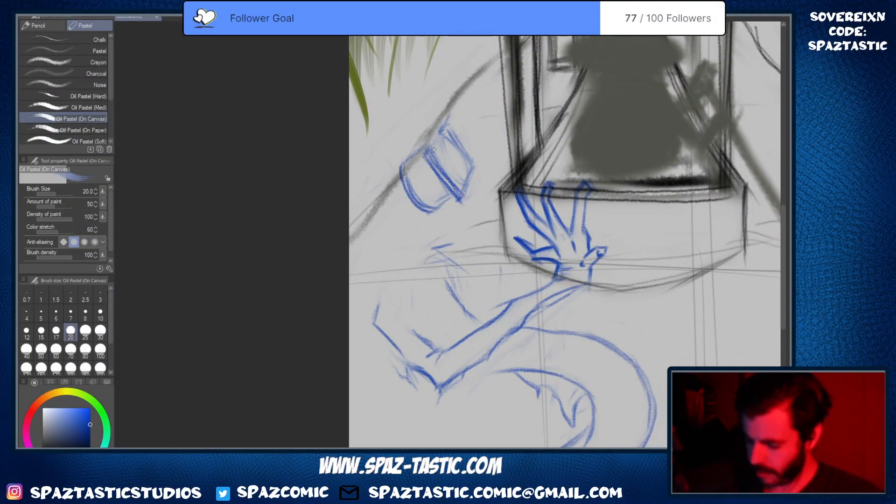
pyautogui.moveTo(446, 139); pyautogui.dragTo(467, 183)
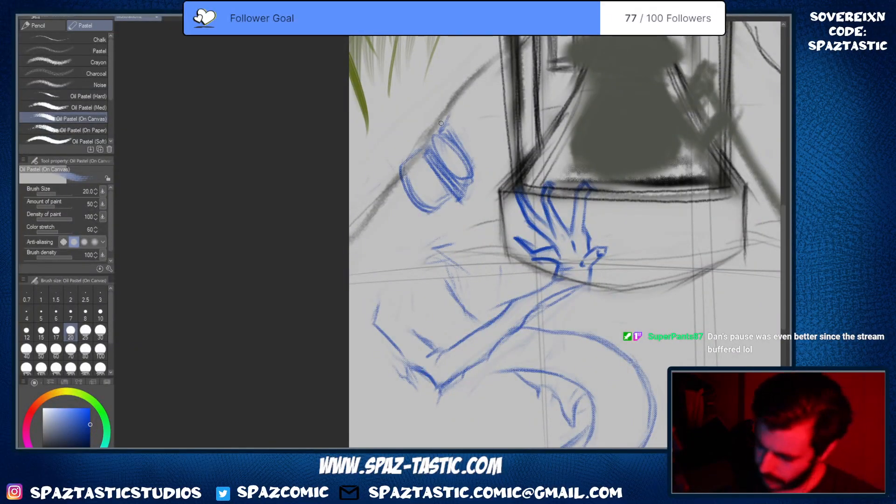
# Lighten the rear body's outline, redraw it with a shaded upper edge, and reinforce the front section's rounded rim
pyautogui.press('space')
pyautogui.moveTo(441, 123); pyautogui.dragTo(432, 189)
pyautogui.press('e')
pyautogui.moveTo(397, 229); pyautogui.dragTo(414, 260)
pyautogui.press('p')
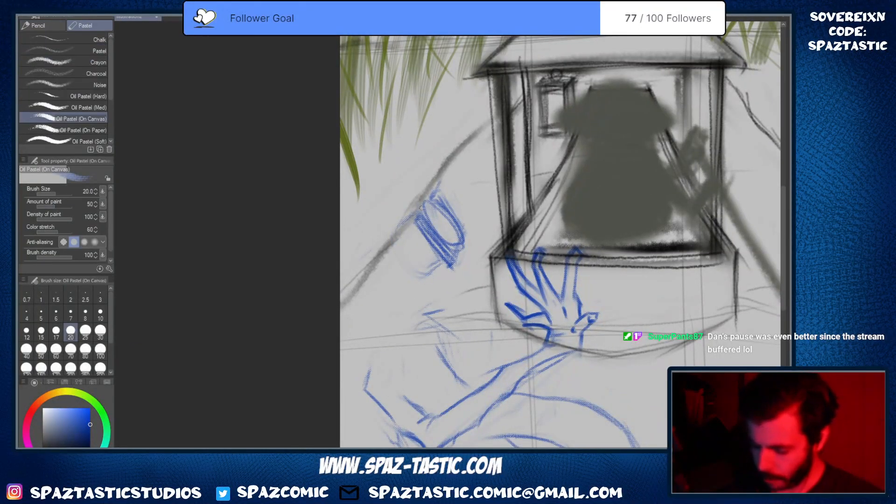
pyautogui.moveTo(415, 216)
pyautogui.mouseDown()
pyautogui.moveTo(411, 246)
pyautogui.moveTo(391, 237)
pyautogui.moveTo(420, 275)
pyautogui.mouseUp()
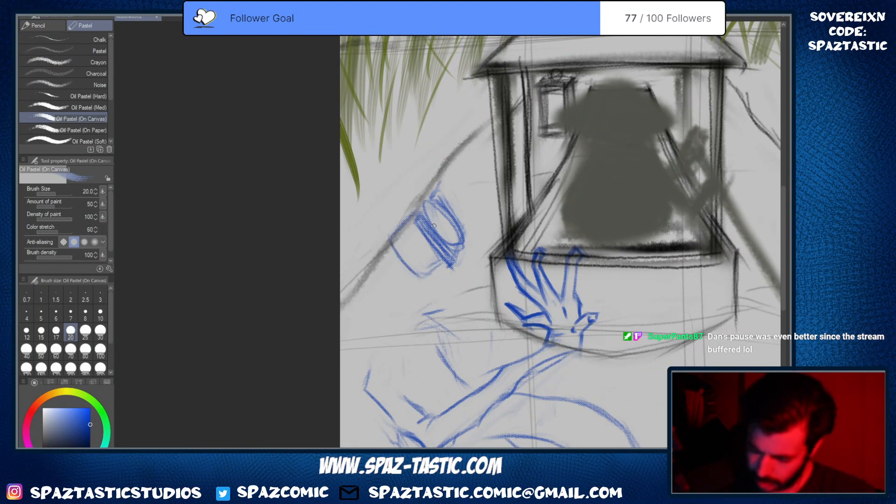
pyautogui.moveTo(417, 213); pyautogui.dragTo(390, 239)
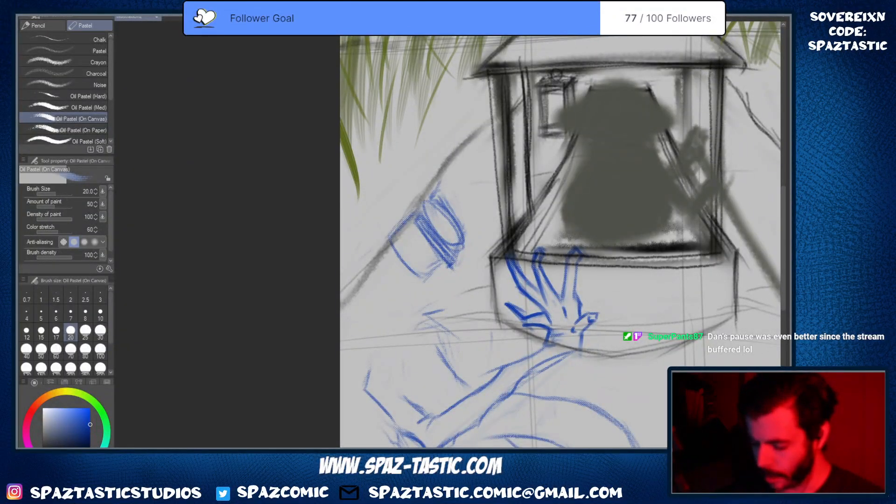
pyautogui.moveTo(414, 209); pyautogui.dragTo(391, 236)
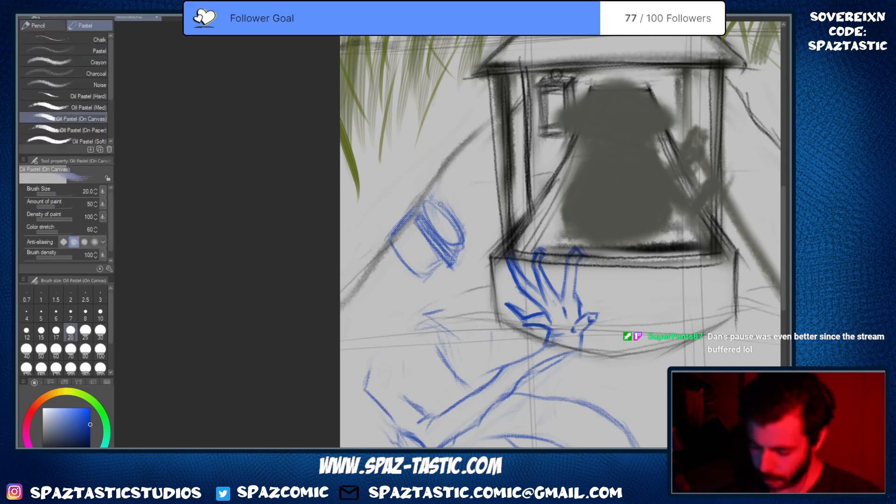
pyautogui.moveTo(434, 200); pyautogui.dragTo(462, 227)
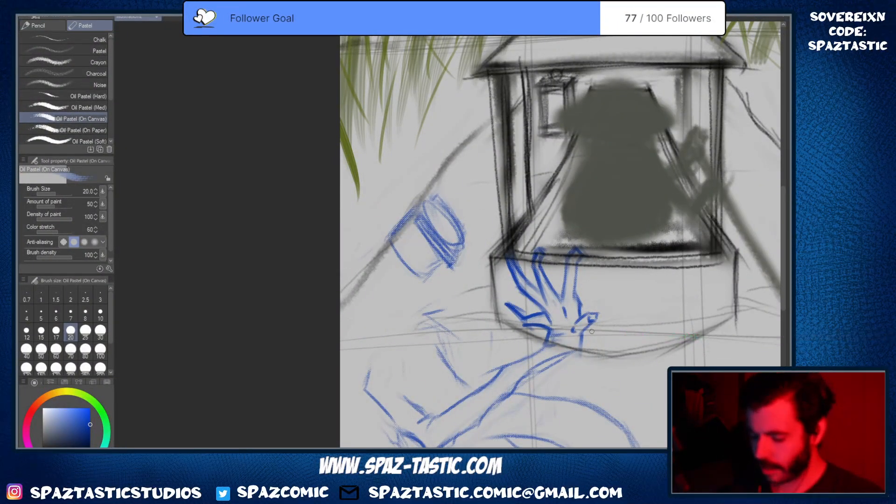
# Firm up the rear body's back and lower outline and strengthen its upper edge
pyautogui.press('e')
pyautogui.scroll(-2, 426, 241)
pyautogui.press('p')
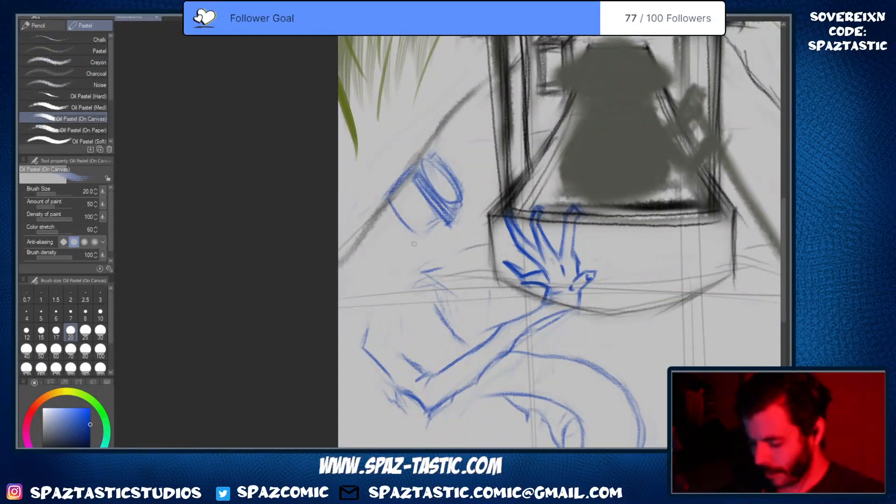
pyautogui.moveTo(391, 200)
pyautogui.mouseDown()
pyautogui.moveTo(410, 228)
pyautogui.moveTo(442, 220)
pyautogui.mouseUp()
pyautogui.hotkey('ctrl', 'z')
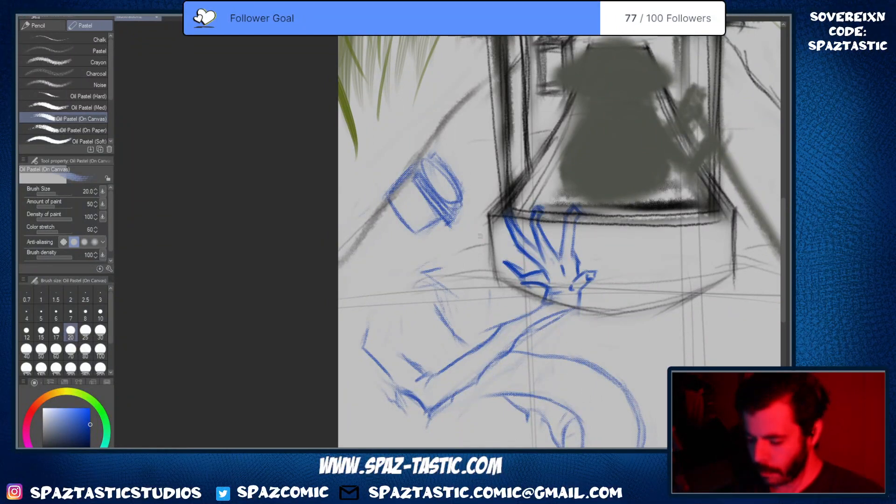
pyautogui.scroll(2, 431, 162)
pyautogui.moveTo(397, 171); pyautogui.dragTo(371, 194)
# Redraw the front opening as a tilted ellipse with a heavier outer rim
pyautogui.moveTo(413, 146); pyautogui.dragTo(472, 200)
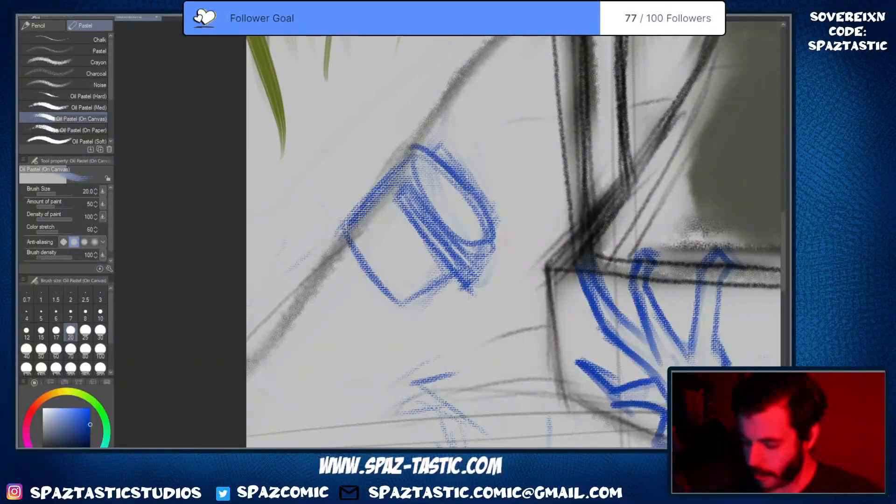
pyautogui.moveTo(413, 155); pyautogui.dragTo(457, 235)
pyautogui.moveTo(429, 150)
pyautogui.mouseDown()
pyautogui.moveTo(436, 141)
pyautogui.moveTo(464, 178)
pyautogui.mouseUp()
pyautogui.press('e')
pyautogui.press('p')
pyautogui.moveTo(486, 236)
pyautogui.mouseDown()
pyautogui.moveTo(425, 189)
pyautogui.moveTo(477, 270)
pyautogui.moveTo(483, 252)
pyautogui.mouseUp()
pyautogui.moveTo(455, 171)
pyautogui.mouseDown()
pyautogui.moveTo(495, 228)
pyautogui.moveTo(465, 247)
pyautogui.mouseUp()
pyautogui.moveTo(440, 213)
pyautogui.mouseDown()
pyautogui.moveTo(480, 254)
pyautogui.moveTo(452, 173)
pyautogui.mouseUp()
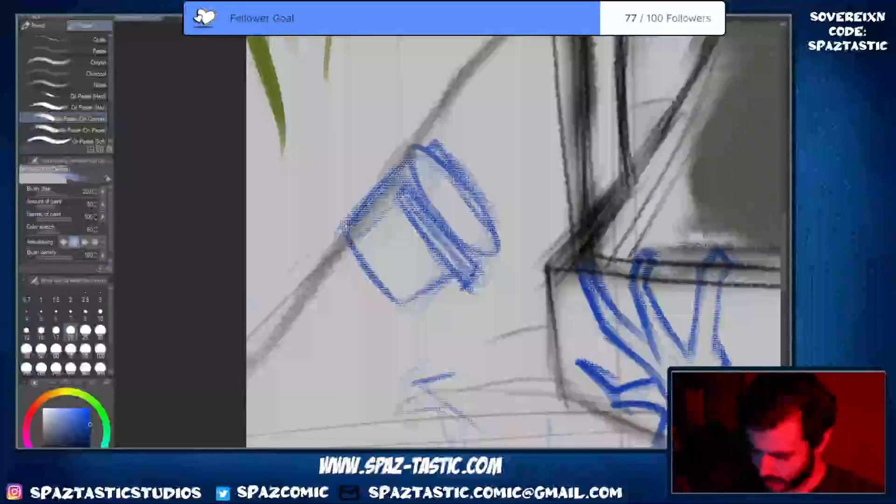
# Add light hatching to the rear body's side, plus an inner rim line and short cross marks in the opening
pyautogui.moveTo(412, 225)
pyautogui.mouseDown()
pyautogui.moveTo(391, 243)
pyautogui.moveTo(395, 287)
pyautogui.mouseUp()
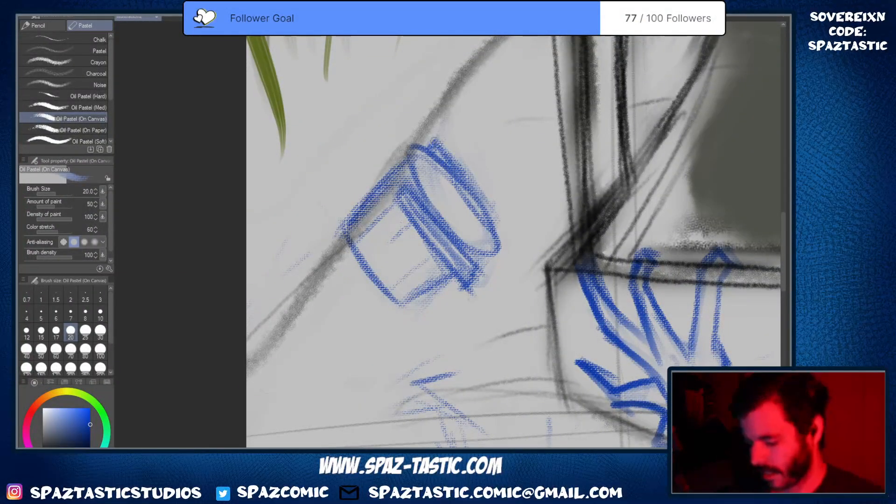
pyautogui.moveTo(417, 146)
pyautogui.mouseDown()
pyautogui.moveTo(446, 208)
pyautogui.moveTo(483, 246)
pyautogui.moveTo(493, 242)
pyautogui.moveTo(474, 264)
pyautogui.mouseUp()
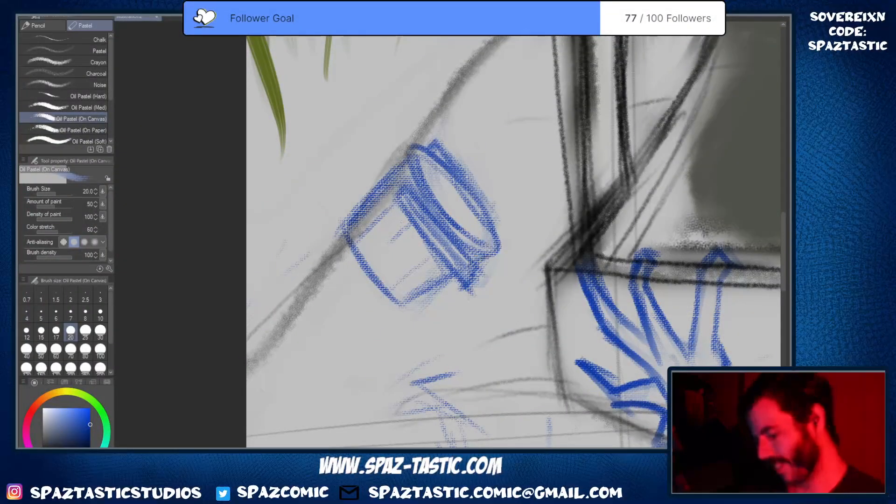
pyautogui.moveTo(434, 185); pyautogui.dragTo(449, 176)
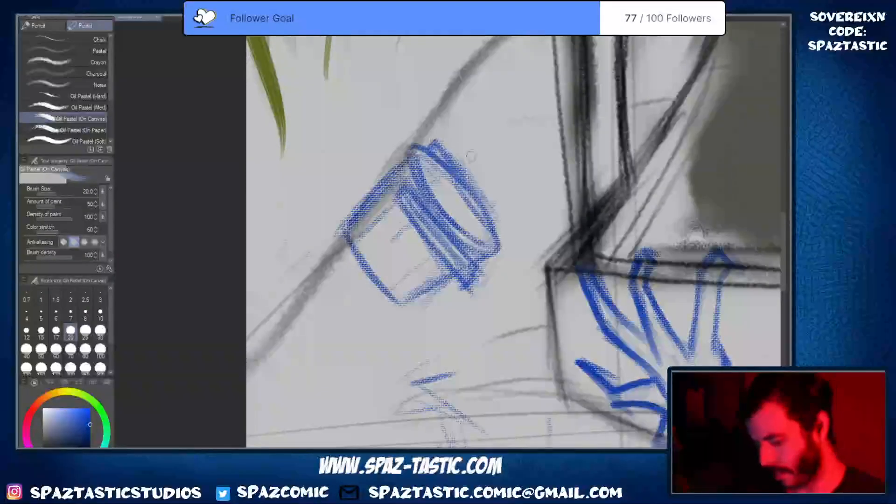
pyautogui.moveTo(445, 212); pyautogui.dragTo(464, 202)
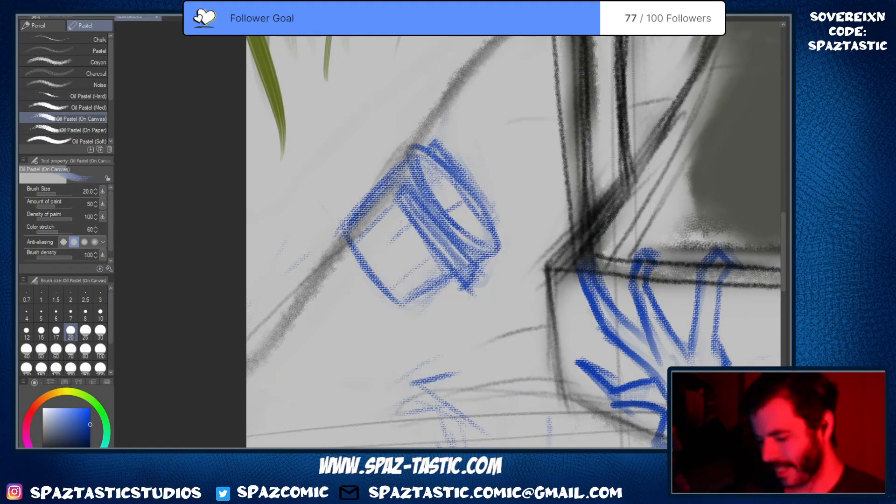
# Thicken the opening's inner rim and darken the front section's outer edge and lower corner
pyautogui.moveTo(420, 156)
pyautogui.mouseDown()
pyautogui.moveTo(489, 231)
pyautogui.moveTo(496, 244)
pyautogui.moveTo(481, 261)
pyautogui.mouseUp()
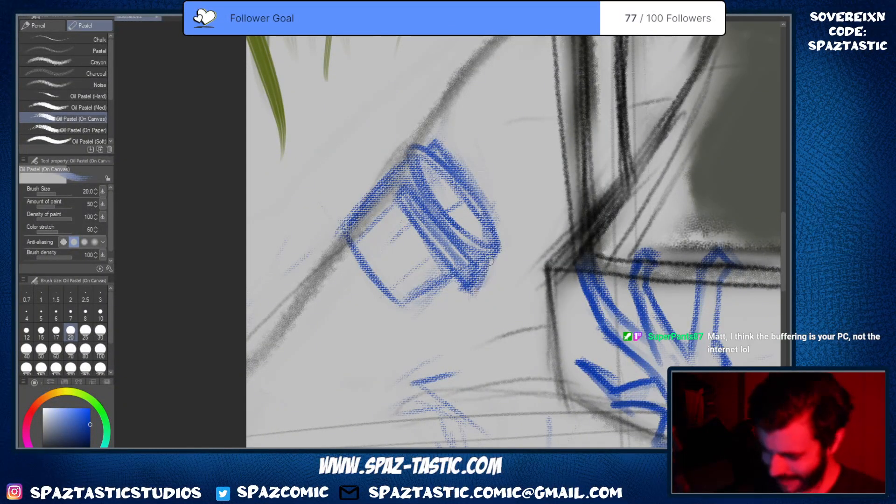
pyautogui.moveTo(495, 209); pyautogui.dragTo(497, 226)
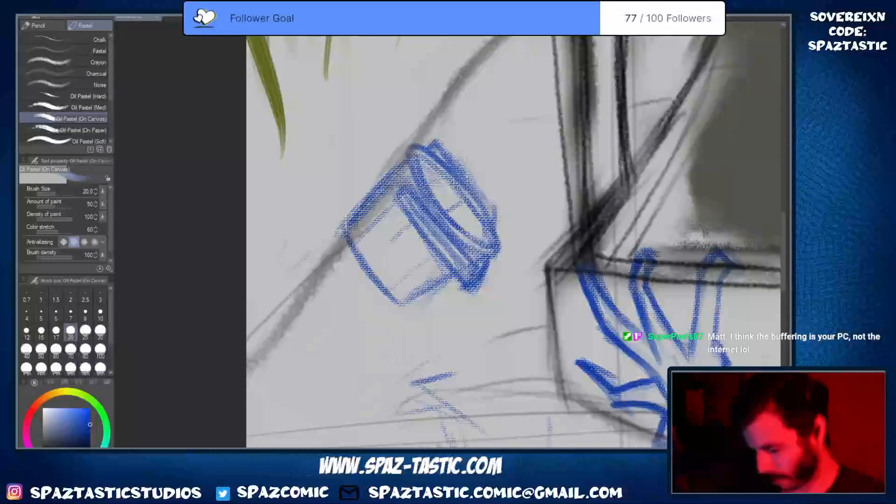
pyautogui.moveTo(443, 146); pyautogui.dragTo(493, 210)
pyautogui.moveTo(409, 148)
pyautogui.mouseDown()
pyautogui.moveTo(343, 226)
pyautogui.moveTo(407, 146)
pyautogui.mouseUp()
pyautogui.hotkey('ctrl', 'z')
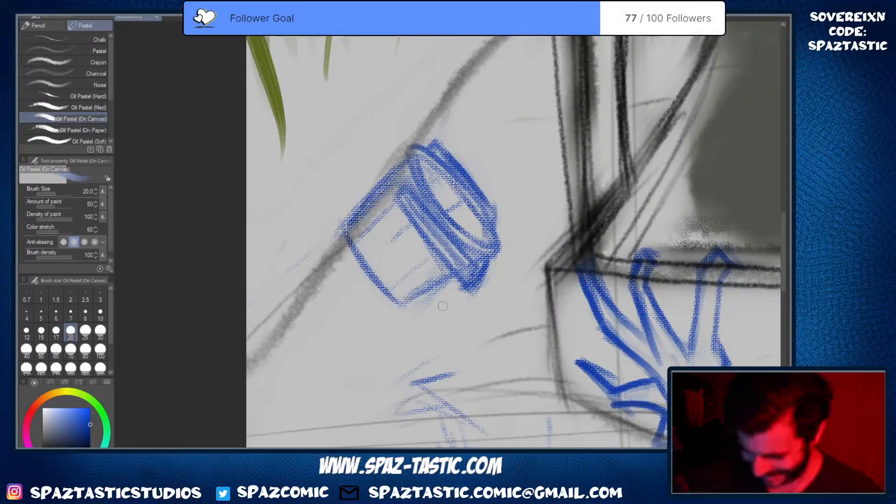
pyautogui.moveTo(525, 343); pyautogui.dragTo(477, 290)
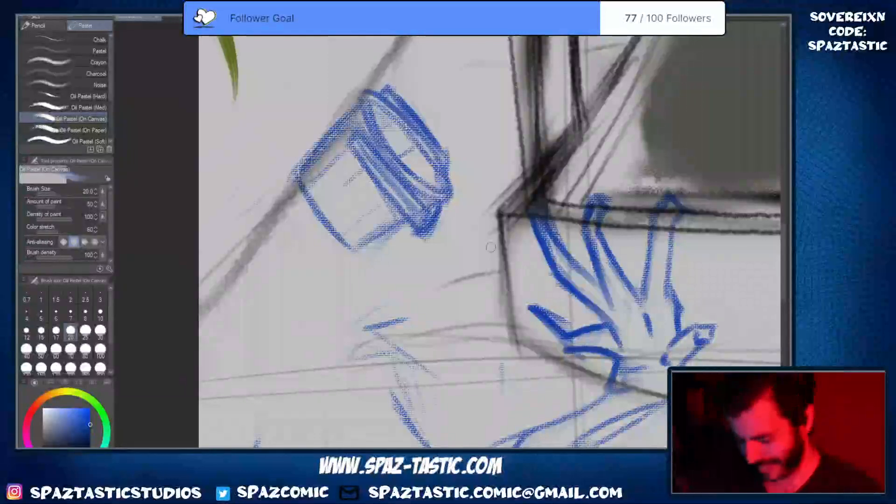
pyautogui.moveTo(443, 219); pyautogui.dragTo(492, 287)
pyautogui.moveTo(441, 217); pyautogui.dragTo(507, 301)
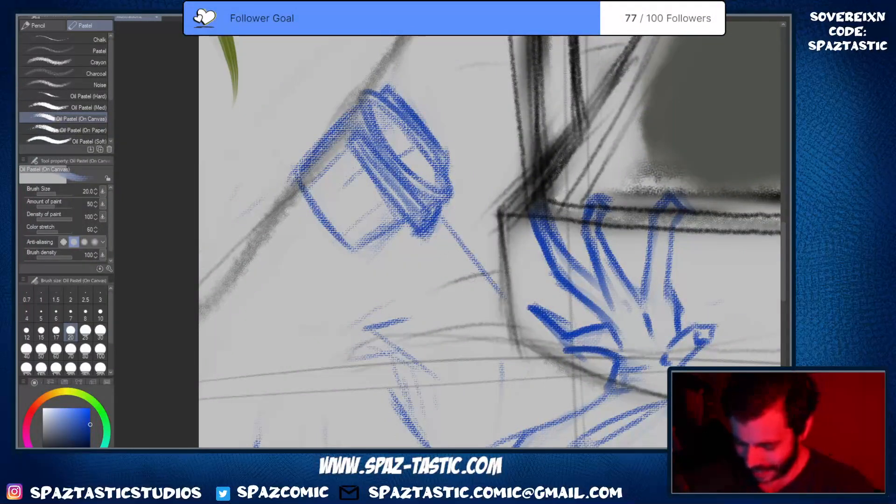
pyautogui.moveTo(440, 243); pyautogui.dragTo(504, 314)
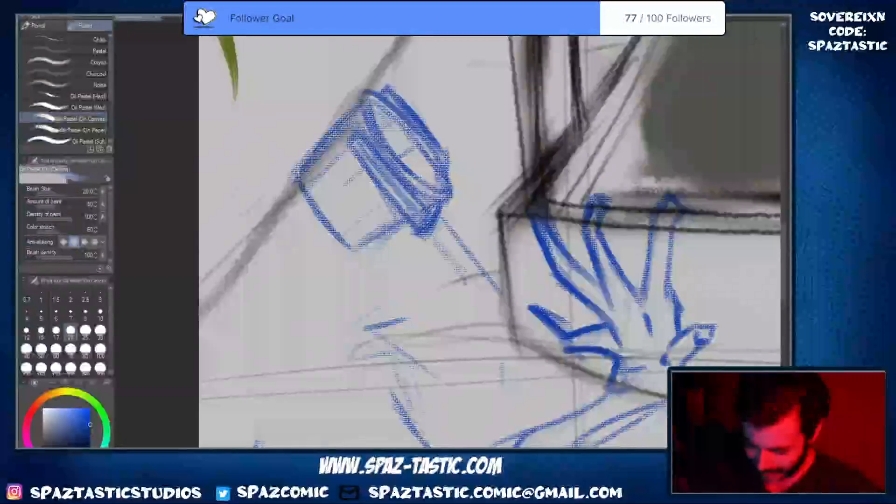
pyautogui.press('e')
pyautogui.moveTo(449, 236)
pyautogui.mouseDown()
pyautogui.moveTo(476, 246)
pyautogui.moveTo(494, 284)
pyautogui.mouseUp()
pyautogui.press('p')
# Draw a long, slightly curved tapering handle from the front section's lower corner down toward the arm
pyautogui.moveTo(490, 322); pyautogui.dragTo(468, 252)
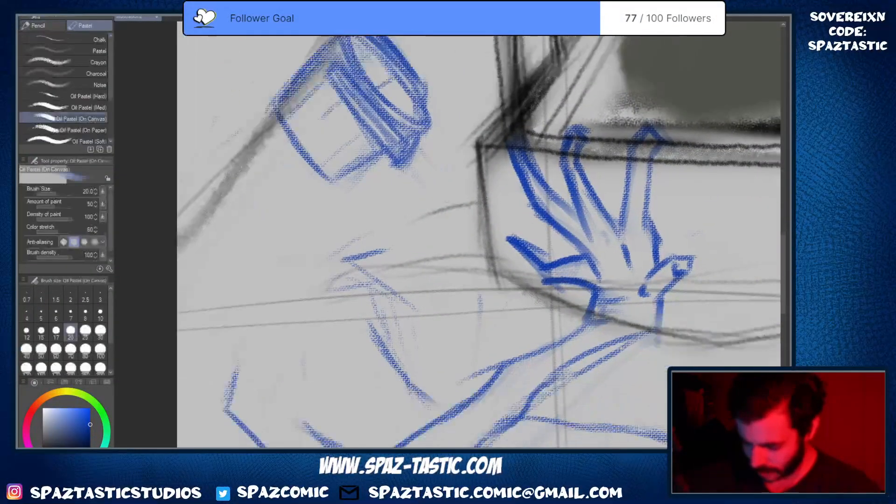
pyautogui.moveTo(419, 150); pyautogui.dragTo(451, 224)
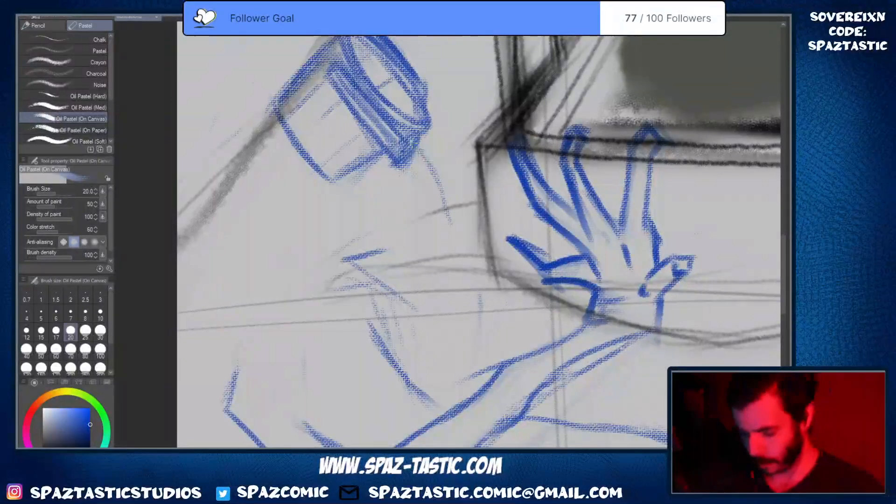
pyautogui.moveTo(418, 149); pyautogui.dragTo(482, 271)
pyautogui.moveTo(461, 230)
pyautogui.mouseDown()
pyautogui.moveTo(485, 276)
pyautogui.moveTo(448, 206)
pyautogui.moveTo(414, 173)
pyautogui.moveTo(386, 168)
pyautogui.moveTo(451, 243)
pyautogui.moveTo(380, 164)
pyautogui.moveTo(469, 286)
pyautogui.mouseUp()
pyautogui.moveTo(444, 245)
pyautogui.mouseDown()
pyautogui.moveTo(487, 311)
pyautogui.moveTo(502, 315)
pyautogui.moveTo(487, 333)
pyautogui.mouseUp()
pyautogui.moveTo(471, 273); pyautogui.dragTo(486, 319)
pyautogui.moveTo(547, 325); pyautogui.dragTo(490, 233)
pyautogui.scroll(-4, 568, 156)
pyautogui.scroll(1, 493, 232)
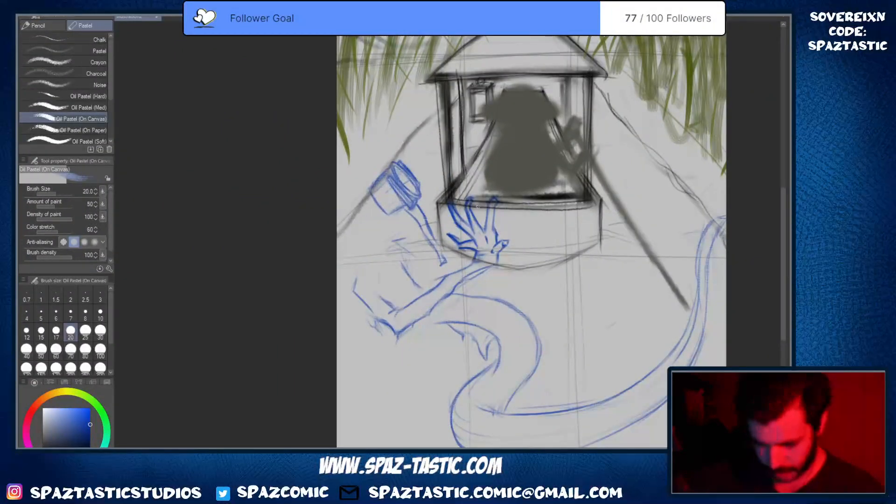
# Select the cylinder and its handle with the lasso, scale them down to about 64%, tilt slightly, and move them up away from the arm
pyautogui.press('m')
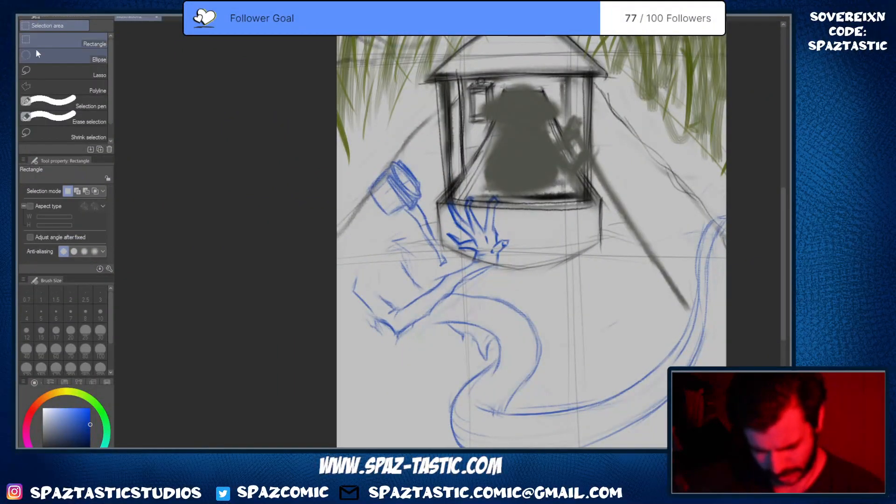
pyautogui.click(99, 75)
pyautogui.scroll(2, 412, 183)
pyautogui.moveTo(325, 190)
pyautogui.mouseDown()
pyautogui.moveTo(385, 247)
pyautogui.moveTo(402, 249)
pyautogui.moveTo(457, 309)
pyautogui.mouseUp()
pyautogui.moveTo(454, 258); pyautogui.dragTo(403, 138)
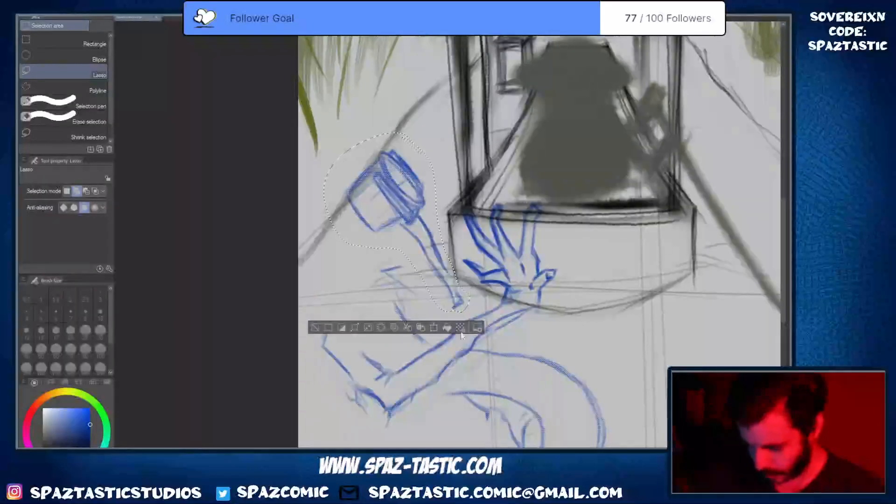
pyautogui.click(437, 328)
pyautogui.moveTo(470, 132); pyautogui.dragTo(448, 160)
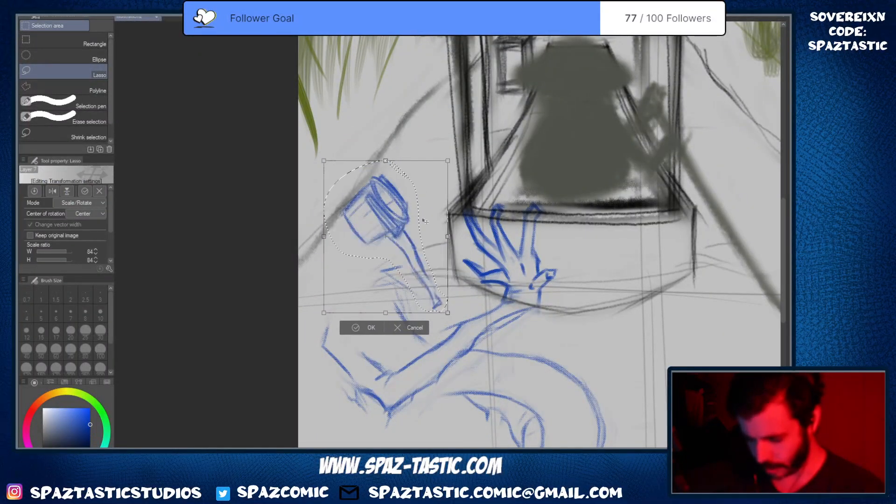
pyautogui.moveTo(434, 206); pyautogui.dragTo(439, 155)
pyautogui.moveTo(454, 110); pyautogui.dragTo(434, 121)
pyautogui.moveTo(425, 181); pyautogui.dragTo(429, 155)
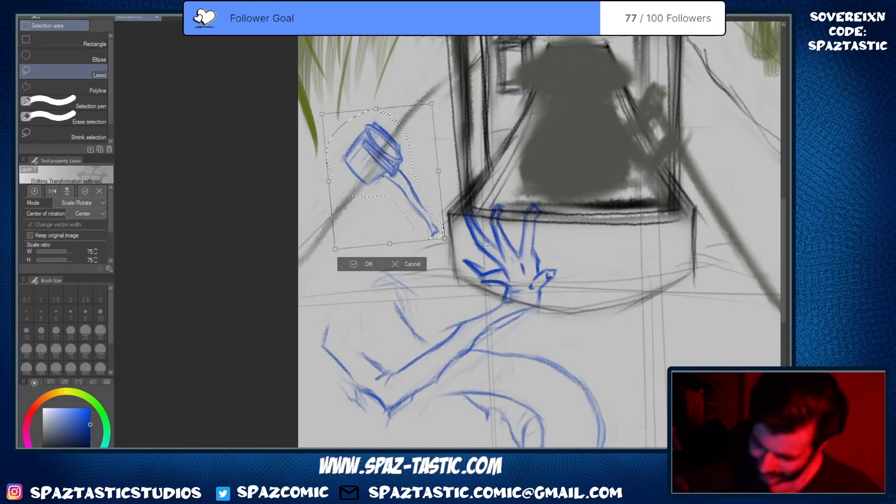
pyautogui.moveTo(414, 187); pyautogui.dragTo(417, 178)
pyautogui.moveTo(436, 96); pyautogui.dragTo(423, 116)
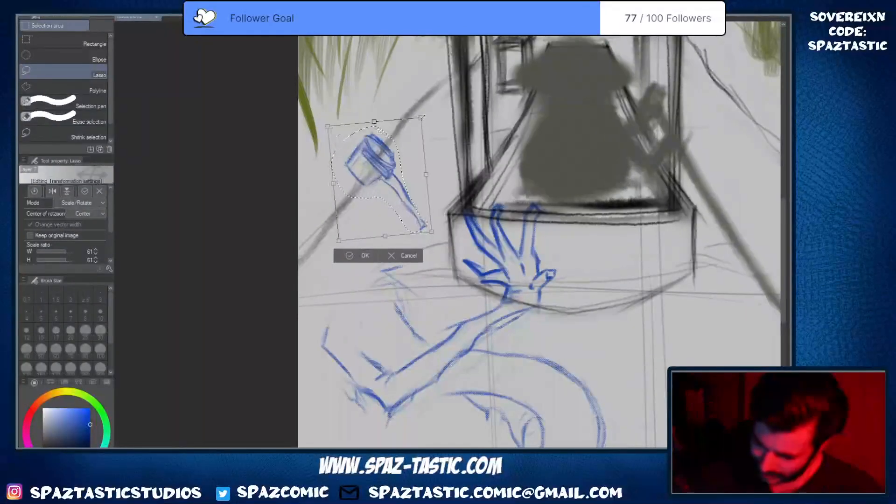
pyautogui.moveTo(412, 160); pyautogui.dragTo(419, 135)
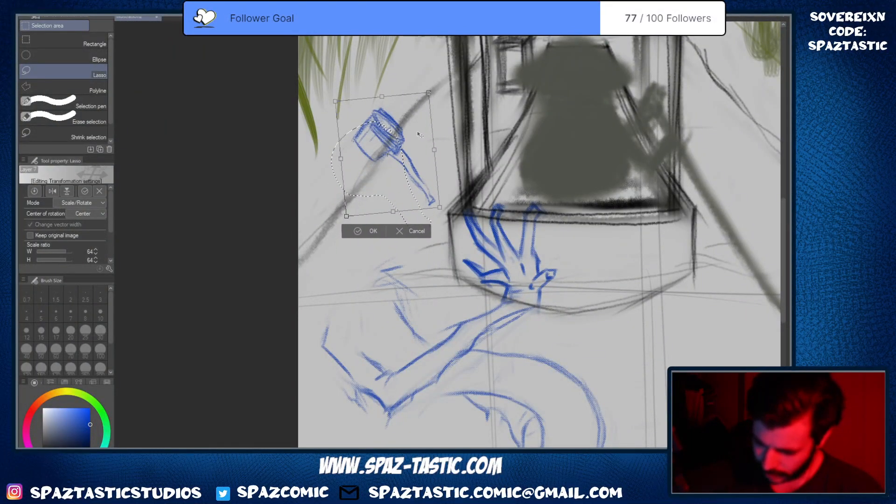
pyautogui.click(354, 233)
pyautogui.click(307, 222)
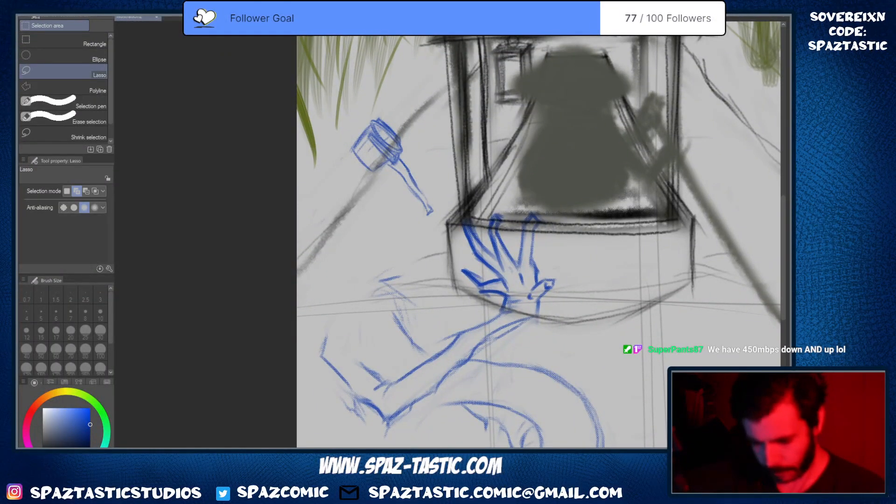
# Sketch rough overlapping strokes across the middle of the handle to block in a gripping hand
pyautogui.press('p')
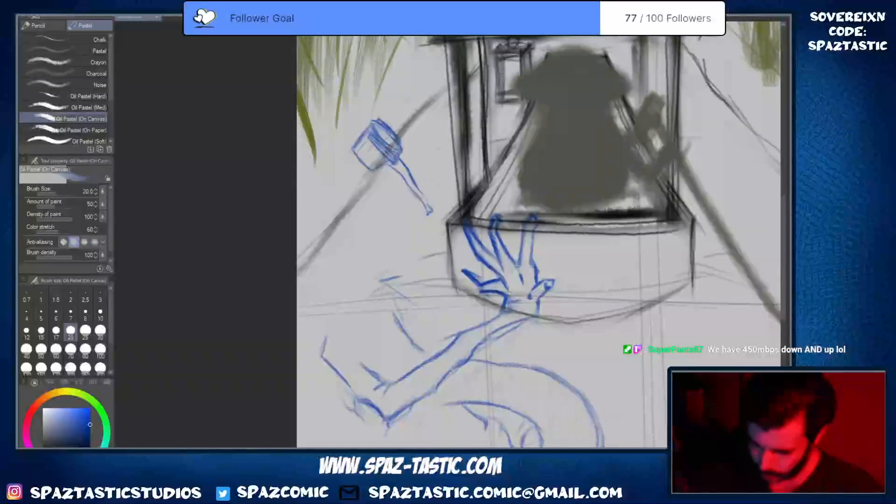
pyautogui.scroll(2, 410, 196)
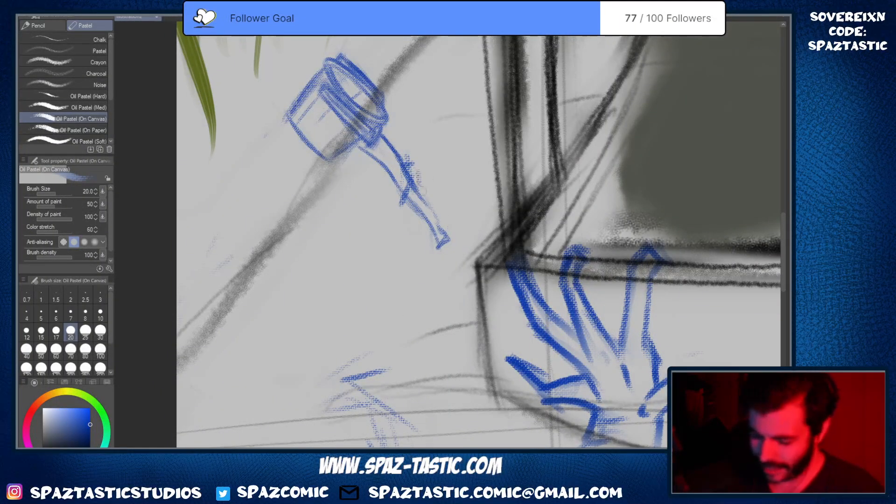
pyautogui.moveTo(429, 186)
pyautogui.mouseDown()
pyautogui.moveTo(403, 228)
pyautogui.moveTo(390, 223)
pyautogui.mouseUp()
pyautogui.moveTo(401, 187); pyautogui.dragTo(392, 226)
pyautogui.moveTo(423, 155); pyautogui.dragTo(399, 204)
pyautogui.moveTo(428, 161)
pyautogui.mouseDown()
pyautogui.moveTo(409, 172)
pyautogui.moveTo(415, 206)
pyautogui.moveTo(391, 223)
pyautogui.mouseUp()
pyautogui.moveTo(433, 189); pyautogui.dragTo(421, 200)
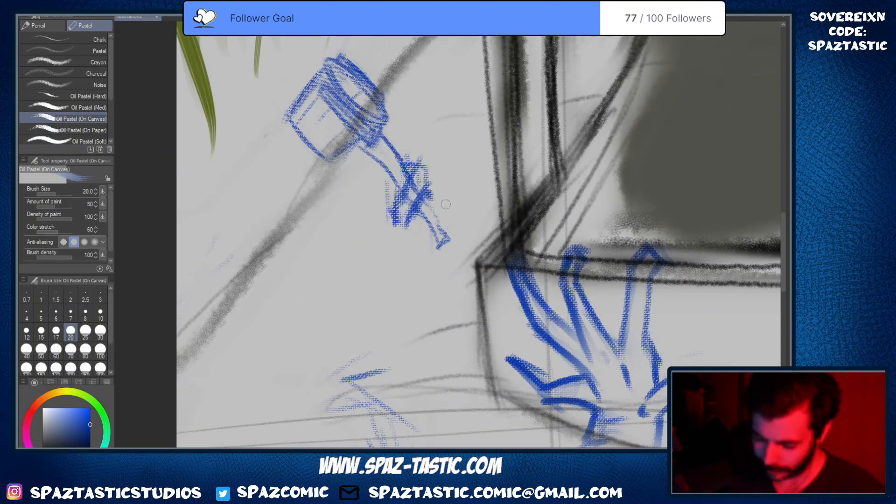
# Soften the rough grip strokes with the eraser and redraw them as a compact, darker slanted band across the handle
pyautogui.press('e')
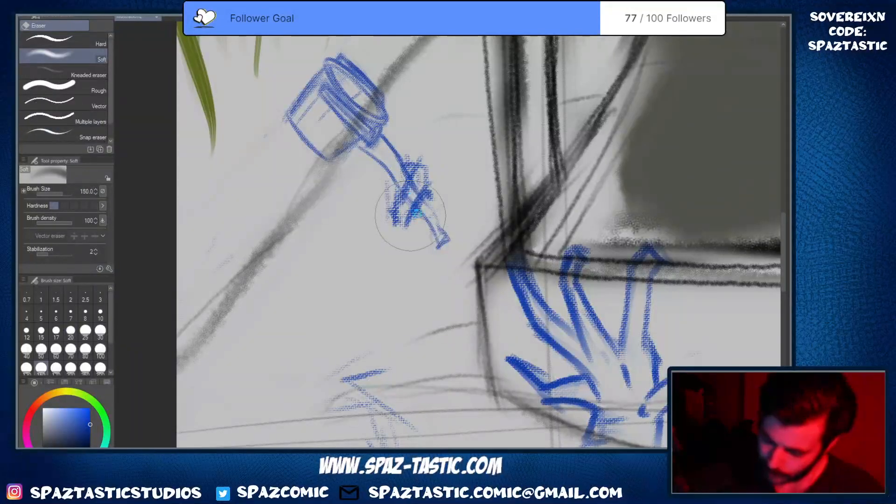
pyautogui.press('p')
pyautogui.press('e')
pyautogui.moveTo(432, 192); pyautogui.dragTo(397, 215)
pyautogui.press('p')
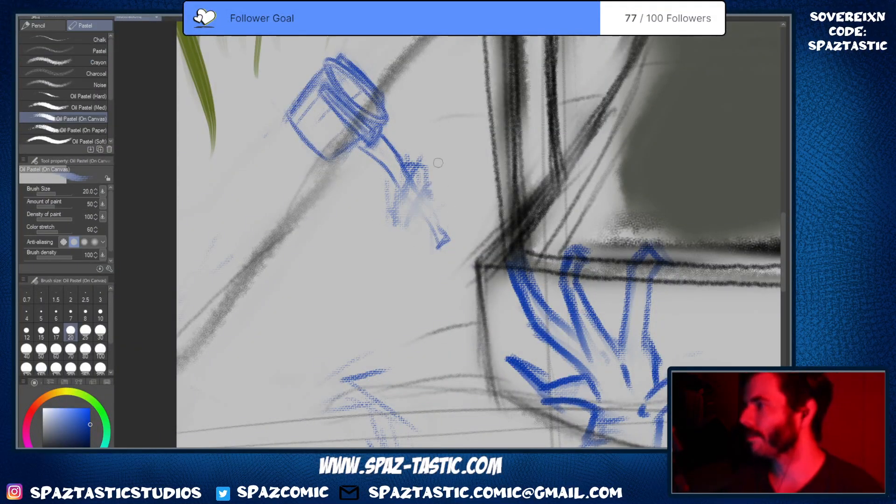
pyautogui.moveTo(419, 178)
pyautogui.mouseDown()
pyautogui.moveTo(388, 202)
pyautogui.moveTo(395, 202)
pyautogui.moveTo(382, 175)
pyautogui.moveTo(384, 210)
pyautogui.moveTo(437, 179)
pyautogui.mouseUp()
pyautogui.moveTo(438, 190)
pyautogui.mouseDown()
pyautogui.moveTo(436, 178)
pyautogui.moveTo(397, 218)
pyautogui.moveTo(436, 196)
pyautogui.mouseUp()
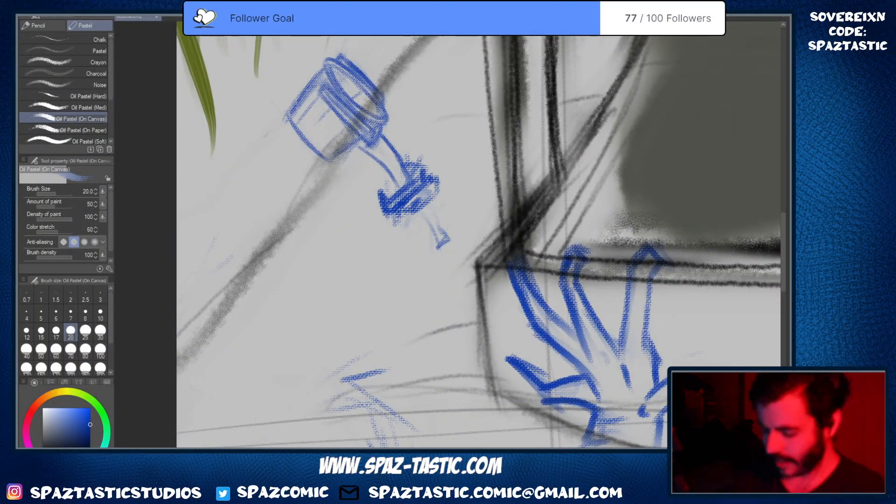
pyautogui.press('space')
pyautogui.moveTo(656, 251); pyautogui.dragTo(582, 220)
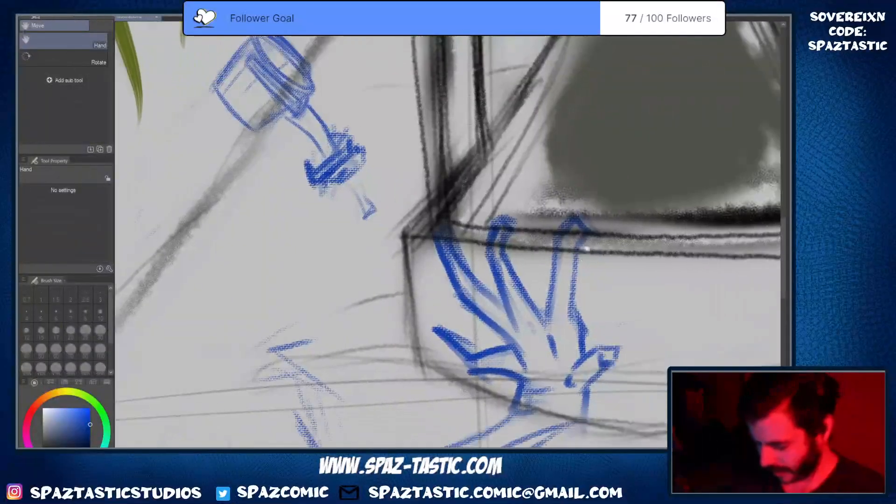
pyautogui.moveTo(570, 311); pyautogui.dragTo(580, 328)
pyautogui.moveTo(578, 249); pyautogui.dragTo(572, 305)
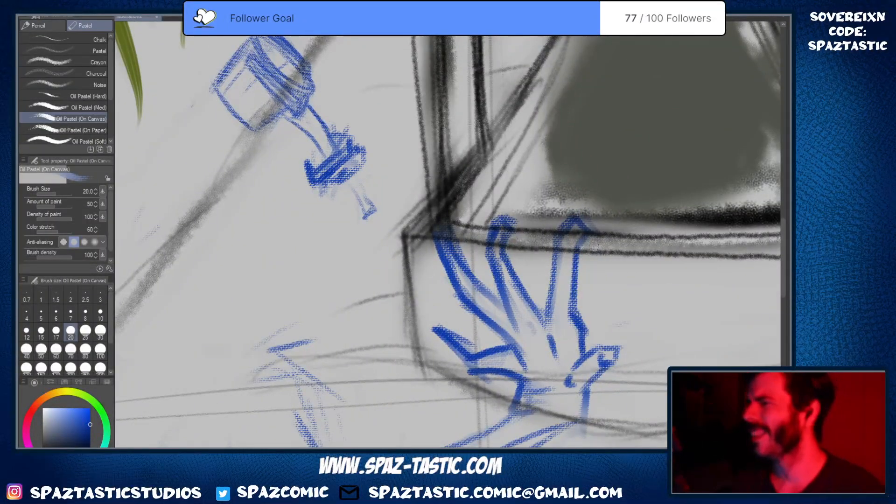
pyautogui.scroll(2, 592, 283)
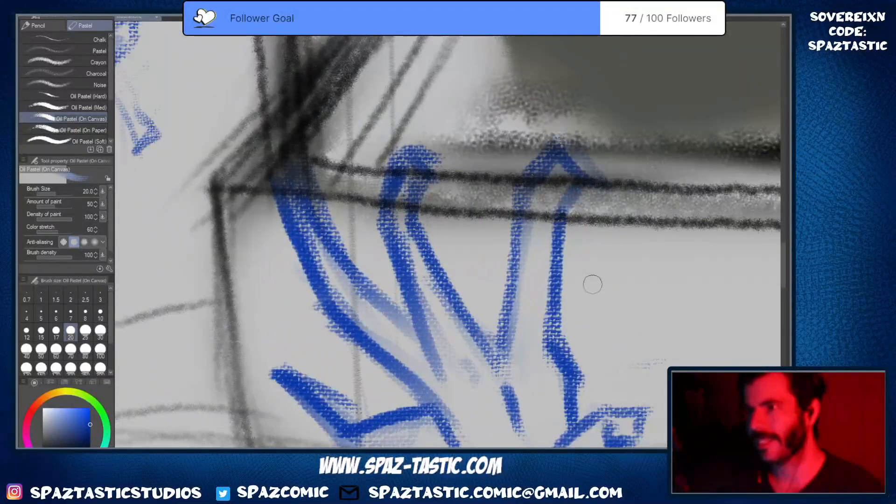
pyautogui.scroll(-2, 592, 283)
pyautogui.press('space')
pyautogui.moveTo(483, 256); pyautogui.dragTo(511, 287)
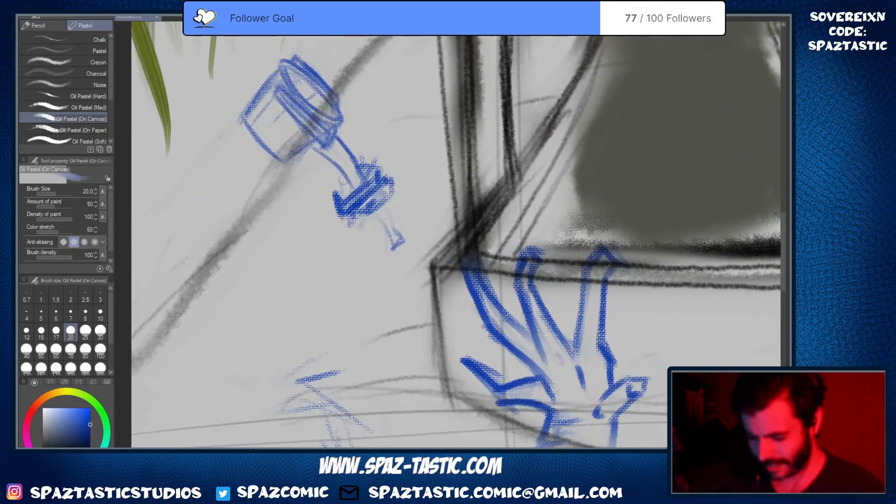
# Outline the small fist around the handle with angled sides, undo the surplus strokes, and darken its lower edge
pyautogui.moveTo(345, 178)
pyautogui.mouseDown()
pyautogui.moveTo(339, 207)
pyautogui.moveTo(391, 215)
pyautogui.mouseUp()
pyautogui.moveTo(391, 215); pyautogui.dragTo(367, 229)
pyautogui.moveTo(396, 182); pyautogui.dragTo(389, 227)
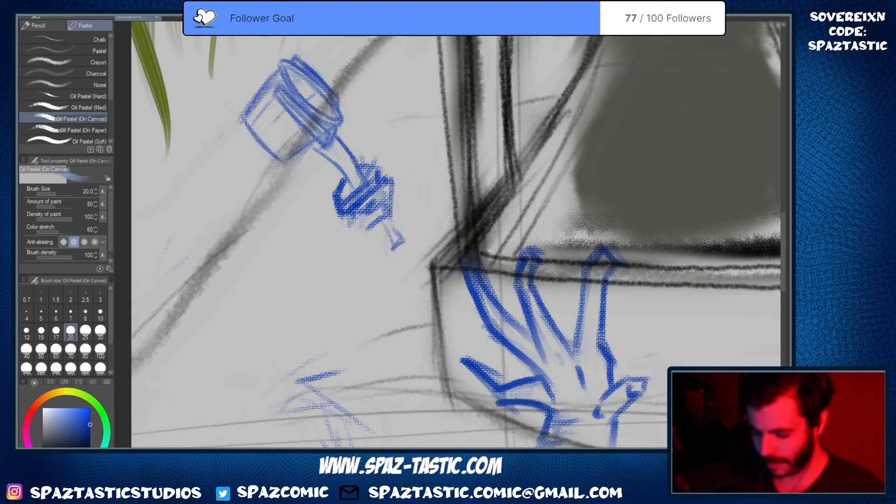
pyautogui.hotkey('ctrl', 'z')
pyautogui.hotkey('ctrl', 'z')
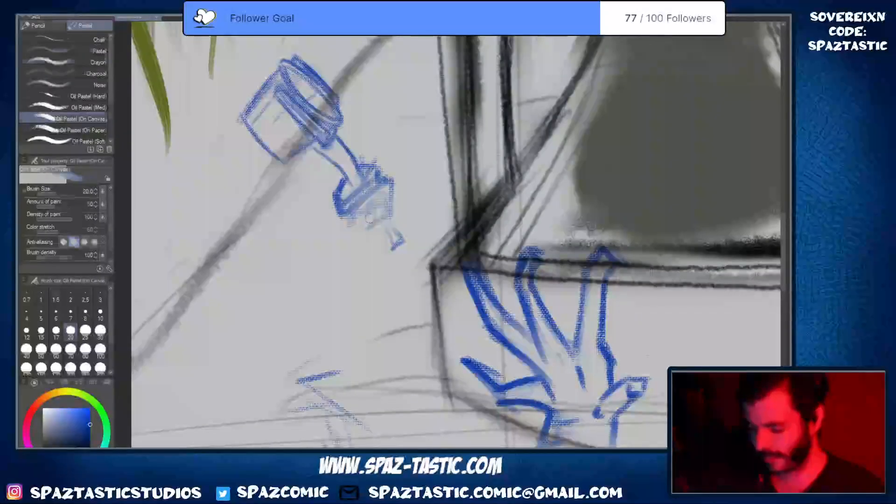
pyautogui.moveTo(364, 217)
pyautogui.mouseDown()
pyautogui.moveTo(358, 227)
pyautogui.moveTo(398, 218)
pyautogui.moveTo(388, 229)
pyautogui.moveTo(362, 219)
pyautogui.mouseUp()
pyautogui.moveTo(501, 292); pyautogui.dragTo(506, 232)
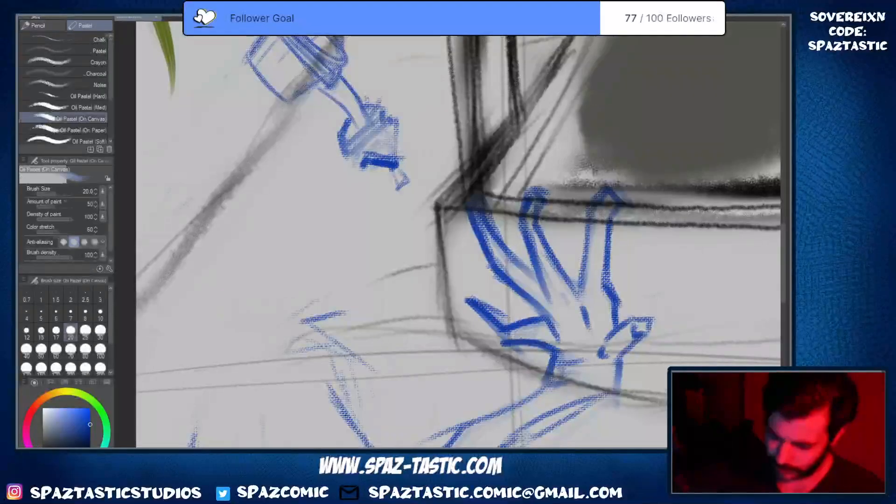
pyautogui.moveTo(318, 302); pyautogui.dragTo(302, 311)
pyautogui.scroll(-2, 506, 232)
pyautogui.moveTo(574, 288); pyautogui.dragTo(494, 269)
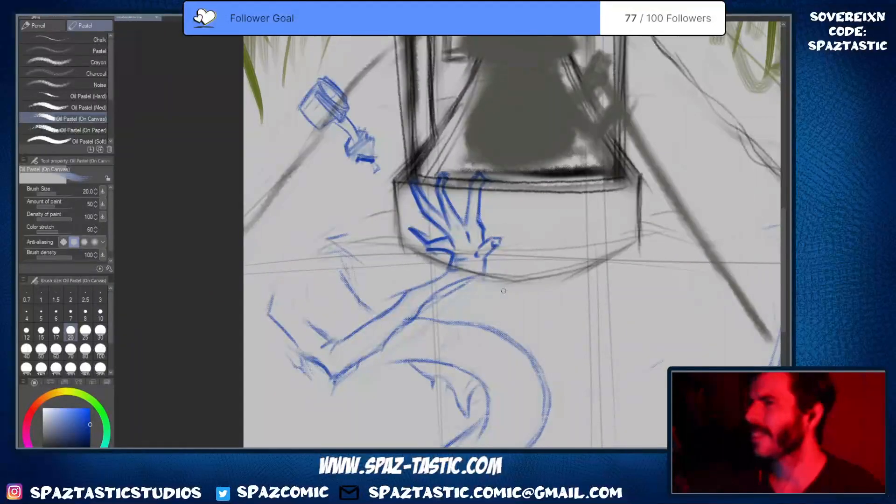
pyautogui.moveTo(511, 279); pyautogui.dragTo(510, 292)
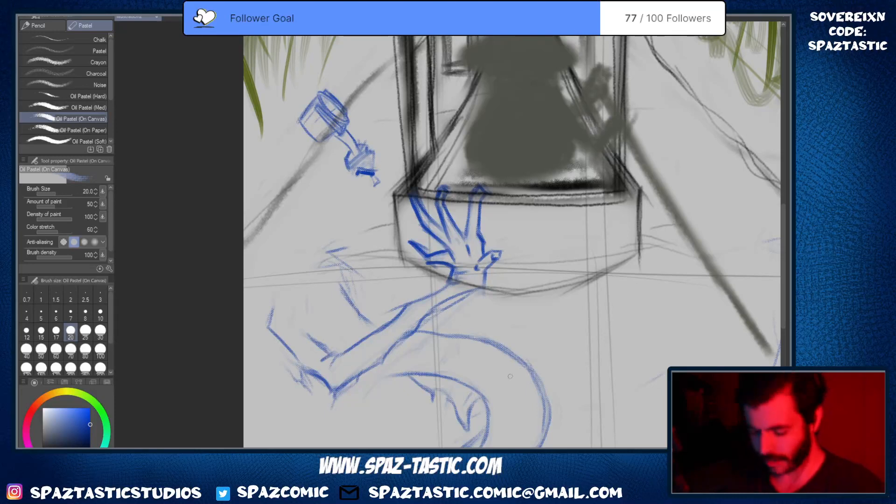
pyautogui.press('e')
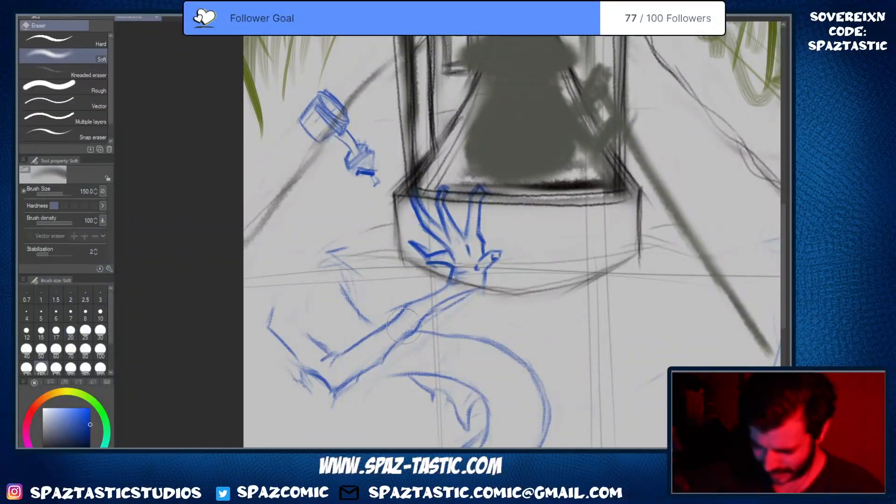
pyautogui.press('p')
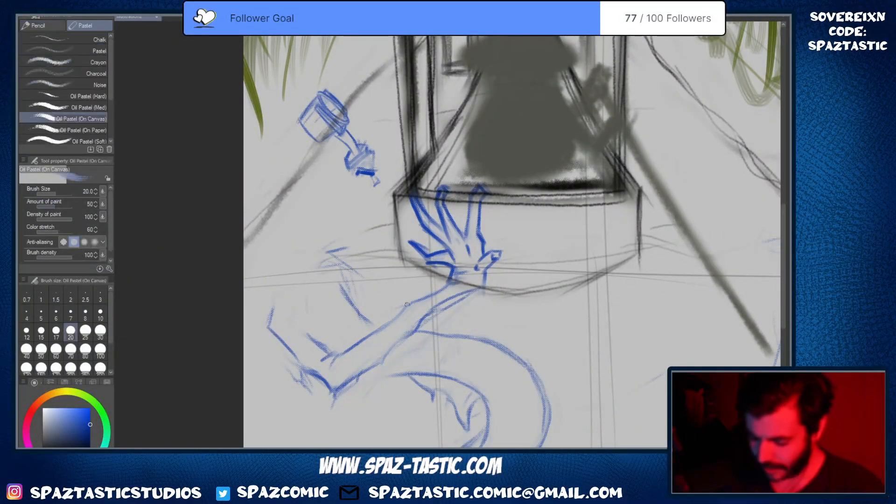
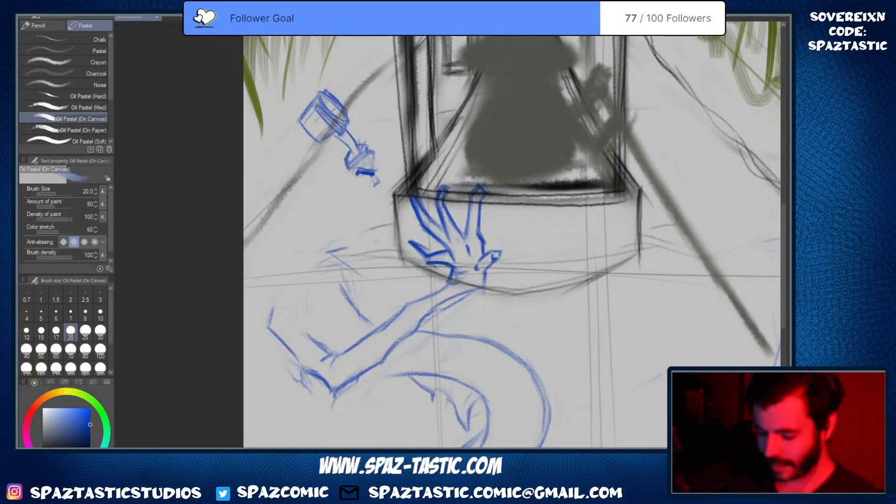
pyautogui.moveTo(360, 182)
pyautogui.mouseDown()
pyautogui.moveTo(358, 209)
pyautogui.moveTo(349, 195)
pyautogui.moveTo(367, 220)
pyautogui.mouseUp()
pyautogui.press('e')
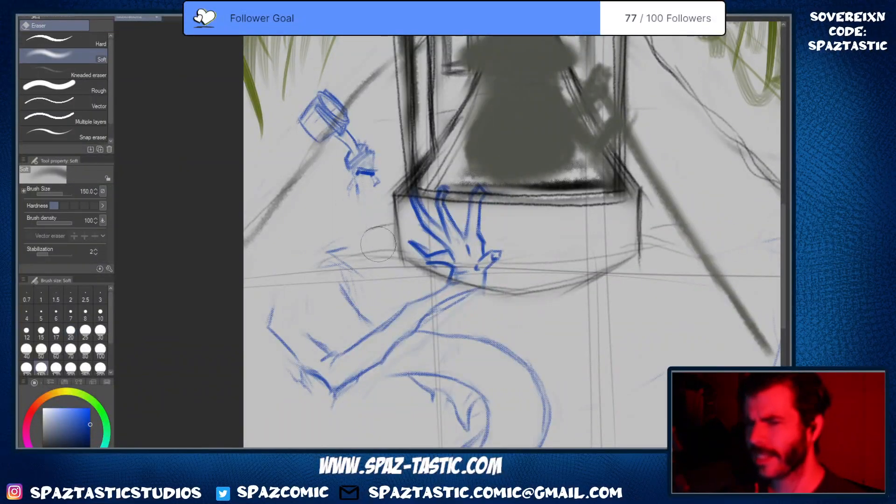
pyautogui.press('p')
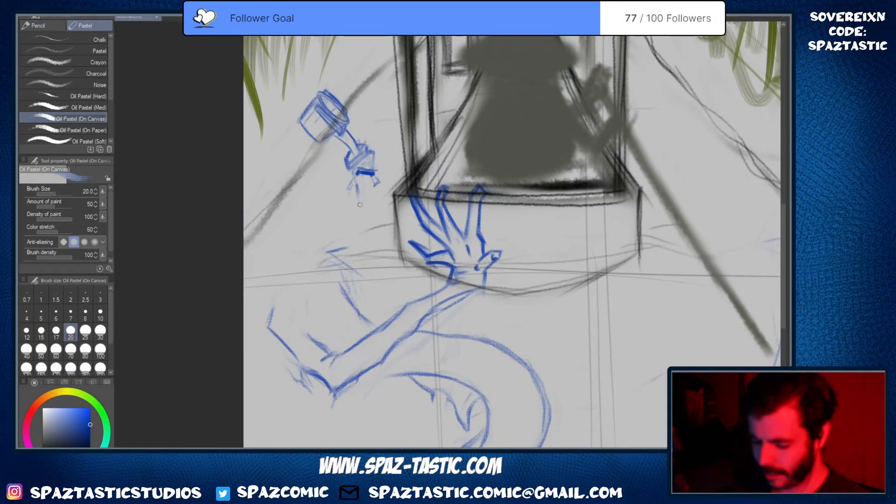
pyautogui.hotkey('ctrl', 'z')
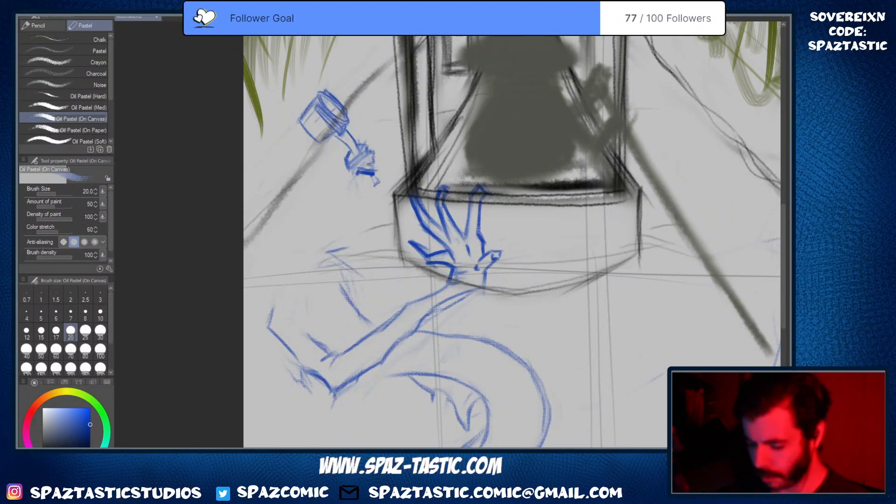
# Add short finger strokes over the fist and soften the area with the eraser
pyautogui.moveTo(359, 156); pyautogui.dragTo(380, 176)
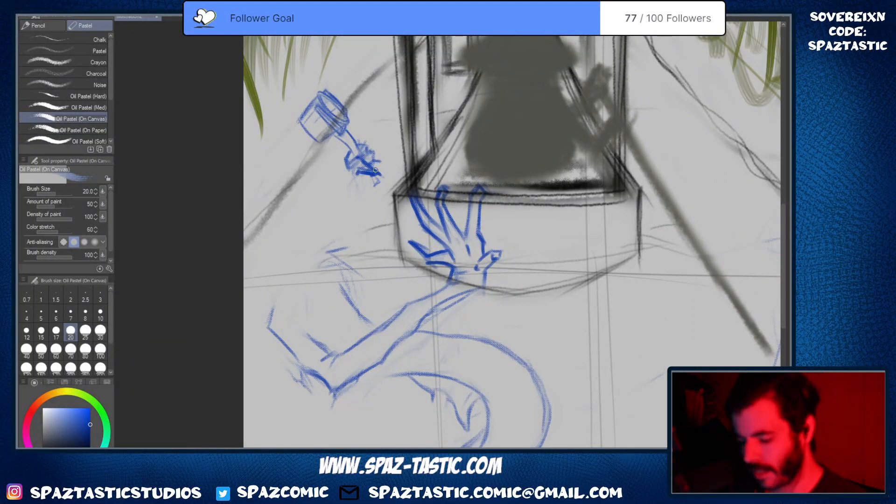
pyautogui.press('e')
pyautogui.moveTo(364, 144)
pyautogui.mouseDown()
pyautogui.moveTo(375, 152)
pyautogui.moveTo(362, 240)
pyautogui.mouseUp()
pyautogui.press('p')
# Rough in a narrow forearm with several long strokes running down from the fist toward the shoulder sketch
pyautogui.moveTo(362, 184); pyautogui.dragTo(371, 252)
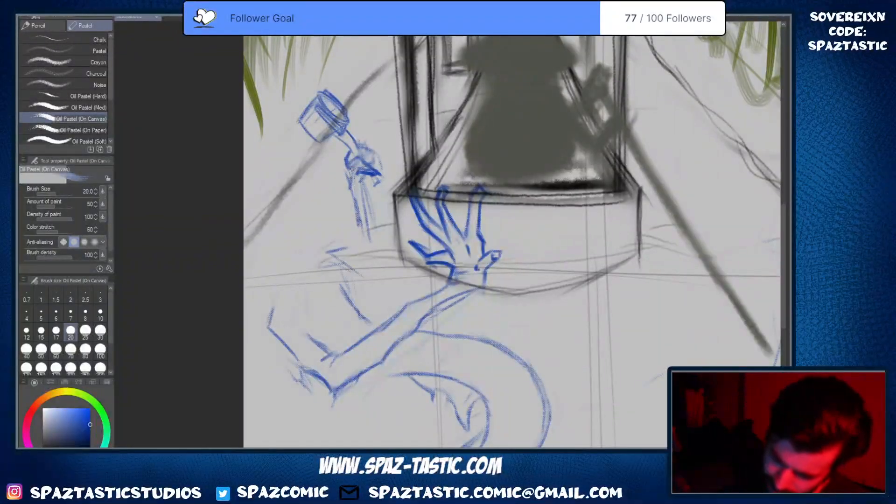
pyautogui.moveTo(354, 189); pyautogui.dragTo(385, 252)
pyautogui.moveTo(352, 213); pyautogui.dragTo(373, 246)
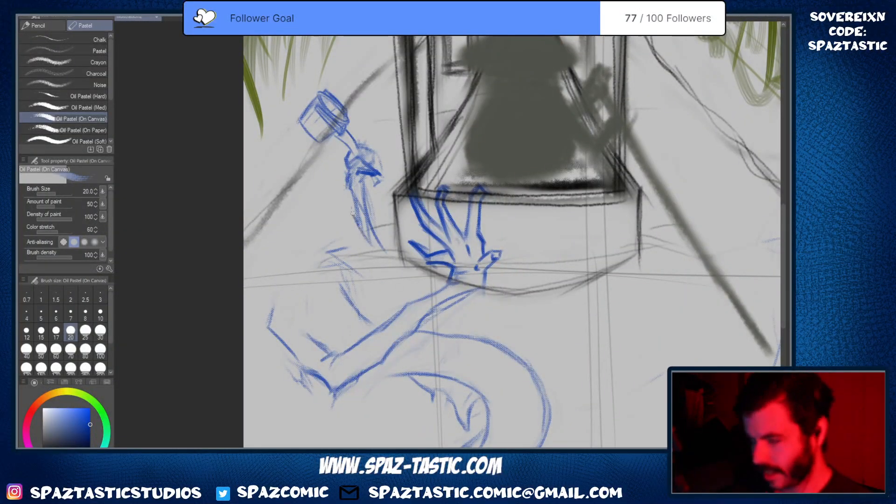
pyautogui.moveTo(346, 196); pyautogui.dragTo(355, 215)
pyautogui.moveTo(357, 205)
pyautogui.mouseDown()
pyautogui.moveTo(373, 263)
pyautogui.moveTo(345, 277)
pyautogui.mouseUp()
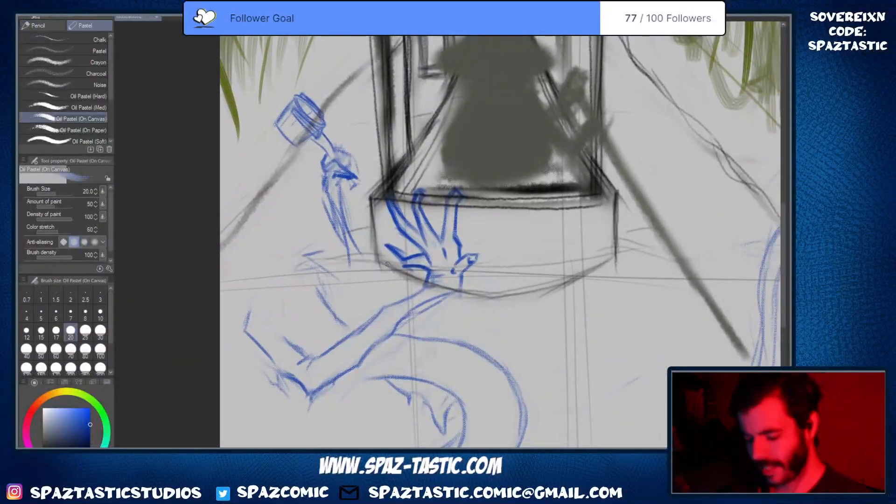
# Erase the scratchy forearm lines and redraw both edges as long, slightly curved strokes from the wrist downward
pyautogui.press('e')
pyautogui.moveTo(328, 205); pyautogui.dragTo(346, 248)
pyautogui.press('p')
pyautogui.moveTo(326, 192); pyautogui.dragTo(352, 278)
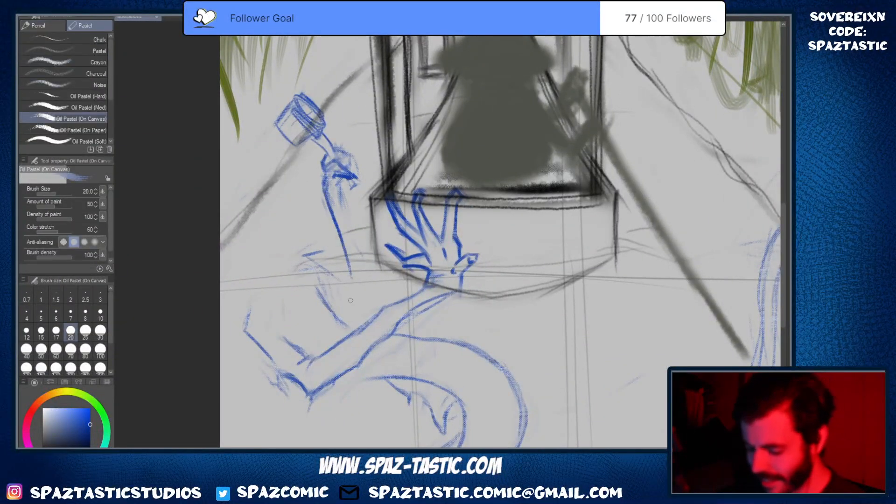
pyautogui.moveTo(337, 181); pyautogui.dragTo(360, 254)
pyautogui.moveTo(339, 198); pyautogui.dragTo(367, 272)
# Erase the lower end of the forearm lines to shorten them
pyautogui.press('e')
pyautogui.press('p')
pyautogui.press('e')
pyautogui.moveTo(362, 235); pyautogui.dragTo(344, 252)
pyautogui.press('p')
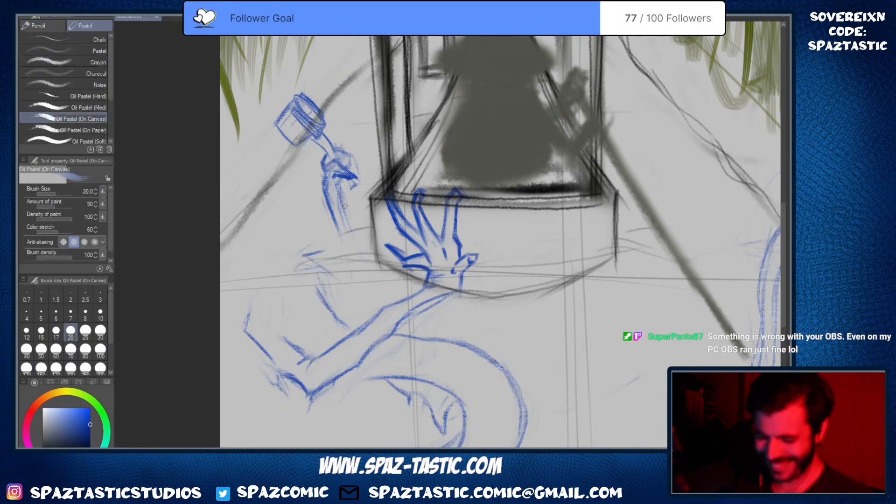
# Reinforce the forearm below the fist with additional long strokes along its length
pyautogui.moveTo(335, 217); pyautogui.dragTo(347, 253)
pyautogui.moveTo(338, 199)
pyautogui.mouseDown()
pyautogui.moveTo(357, 243)
pyautogui.moveTo(336, 257)
pyautogui.moveTo(418, 203)
pyautogui.mouseUp()
pyautogui.press('e')
pyautogui.press('p')
pyautogui.scroll(1, 418, 203)
pyautogui.moveTo(460, 232); pyautogui.dragTo(439, 264)
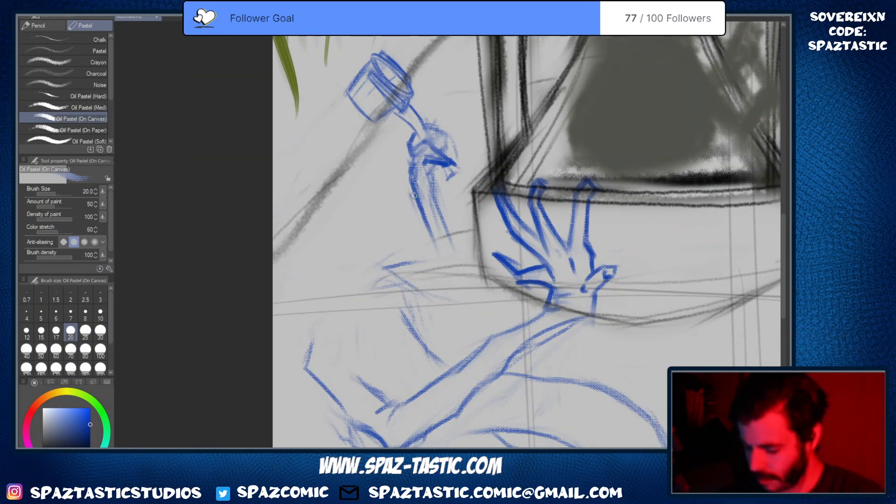
# Undo the last forearm strokes and redraw both forearm edges as long strokes running from the fist down toward the elbow
pyautogui.hotkey('ctrl', 'z')
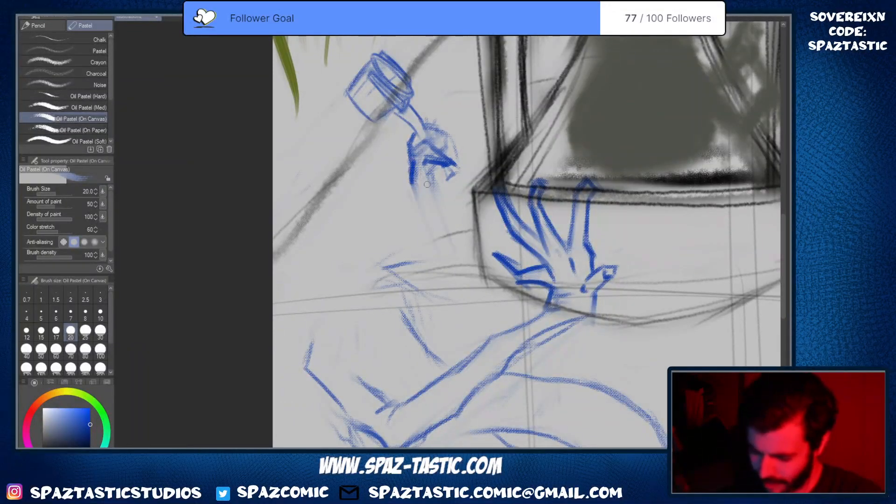
pyautogui.moveTo(410, 143)
pyautogui.mouseDown()
pyautogui.moveTo(413, 174)
pyautogui.moveTo(455, 162)
pyautogui.moveTo(430, 152)
pyautogui.moveTo(429, 124)
pyautogui.moveTo(448, 133)
pyautogui.moveTo(441, 155)
pyautogui.moveTo(462, 149)
pyautogui.moveTo(460, 171)
pyautogui.moveTo(444, 174)
pyautogui.moveTo(450, 221)
pyautogui.mouseUp()
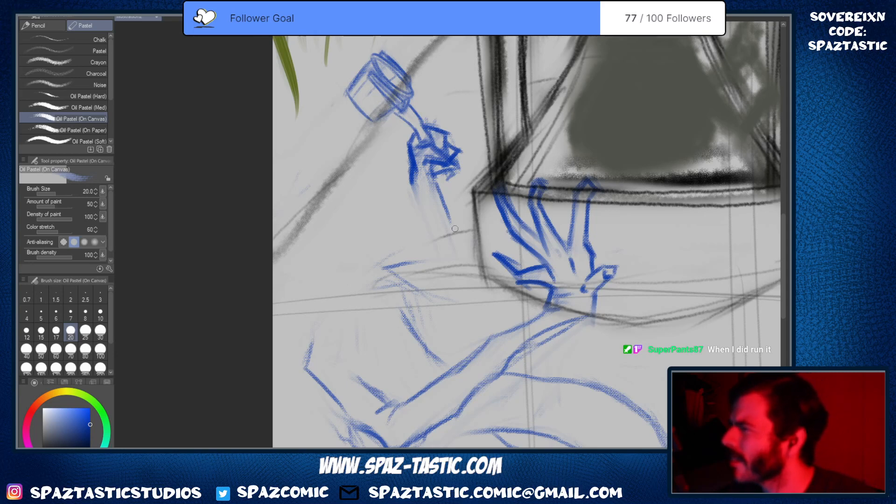
pyautogui.moveTo(413, 153)
pyautogui.mouseDown()
pyautogui.moveTo(414, 191)
pyautogui.moveTo(435, 231)
pyautogui.mouseUp()
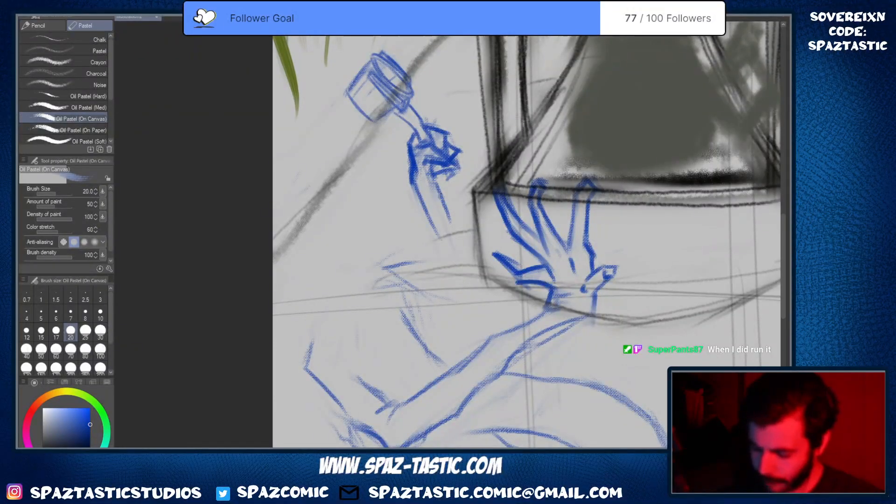
pyautogui.moveTo(433, 179)
pyautogui.mouseDown()
pyautogui.moveTo(451, 205)
pyautogui.moveTo(449, 195)
pyautogui.moveTo(469, 263)
pyautogui.mouseUp()
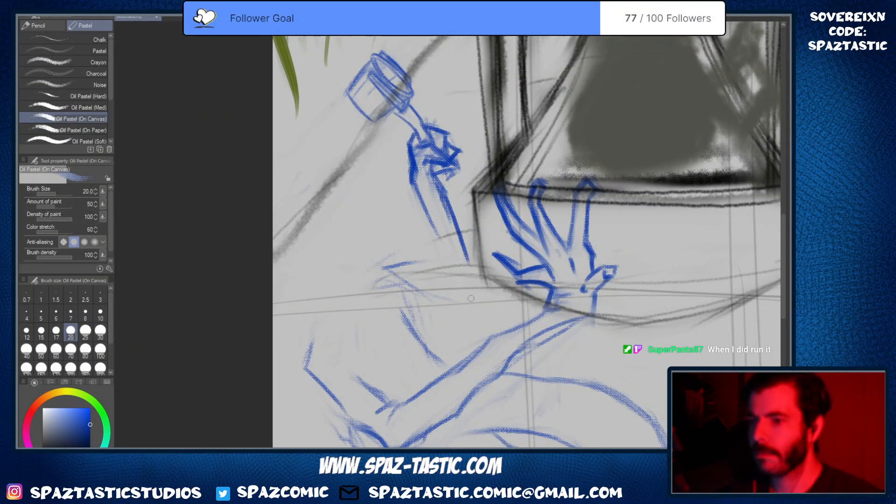
pyautogui.moveTo(419, 188); pyautogui.dragTo(448, 269)
pyautogui.moveTo(466, 239); pyautogui.dragTo(478, 261)
pyautogui.moveTo(491, 302)
pyautogui.mouseDown()
pyautogui.moveTo(484, 318)
pyautogui.moveTo(485, 289)
pyautogui.mouseUp()
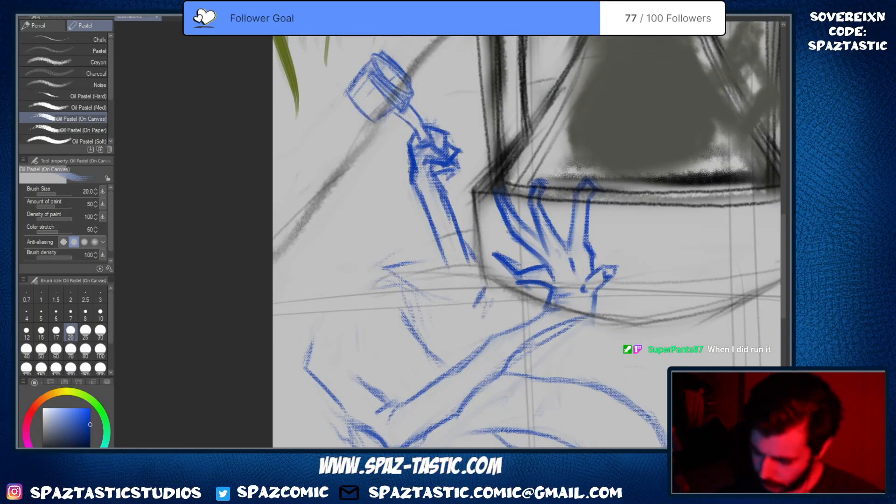
# Extend the forearm lines down into an elbow and rough in short strokes at the shoulder beside it
pyautogui.moveTo(451, 263); pyautogui.dragTo(478, 303)
pyautogui.moveTo(437, 228); pyautogui.dragTo(470, 299)
pyautogui.moveTo(400, 269)
pyautogui.mouseDown()
pyautogui.moveTo(474, 305)
pyautogui.moveTo(453, 283)
pyautogui.moveTo(393, 299)
pyautogui.moveTo(411, 328)
pyautogui.mouseUp()
pyautogui.moveTo(396, 285); pyautogui.dragTo(407, 315)
pyautogui.moveTo(457, 201)
pyautogui.mouseDown()
pyautogui.moveTo(478, 167)
pyautogui.moveTo(560, 133)
pyautogui.mouseUp()
pyautogui.hotkey('ctrl', '-')
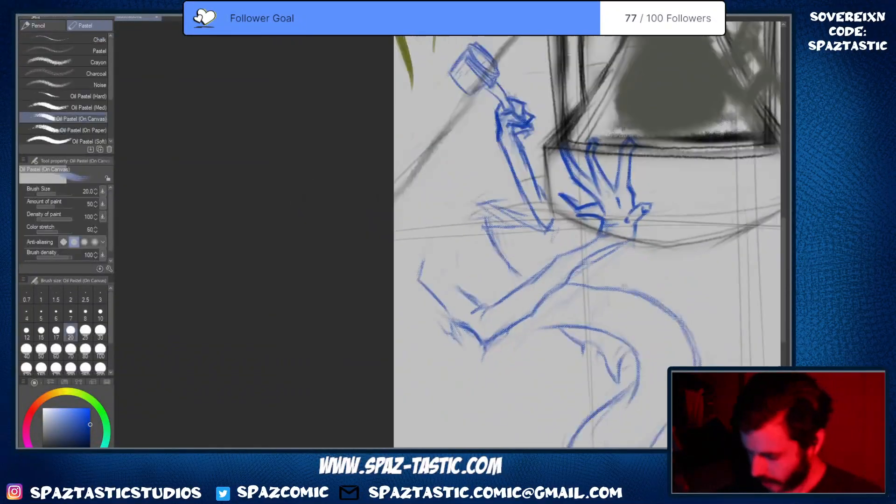
# Erase and rework the rough upper-arm lines between the raised arm's elbow and the shoulder
pyautogui.moveTo(532, 208)
pyautogui.mouseDown()
pyautogui.moveTo(435, 233)
pyautogui.moveTo(451, 257)
pyautogui.mouseUp()
pyautogui.press('e')
pyautogui.press('p')
pyautogui.moveTo(406, 168); pyautogui.dragTo(434, 237)
pyautogui.moveTo(386, 259)
pyautogui.mouseDown()
pyautogui.moveTo(457, 252)
pyautogui.moveTo(451, 303)
pyautogui.mouseUp()
pyautogui.moveTo(378, 289)
pyautogui.mouseDown()
pyautogui.moveTo(446, 223)
pyautogui.moveTo(434, 226)
pyautogui.mouseUp()
pyautogui.scroll(2, 421, 210)
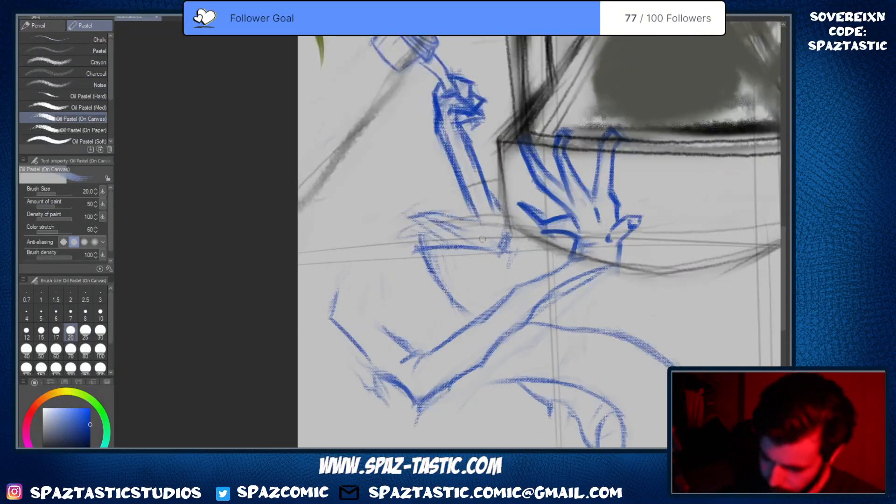
pyautogui.press('e')
pyautogui.press('p')
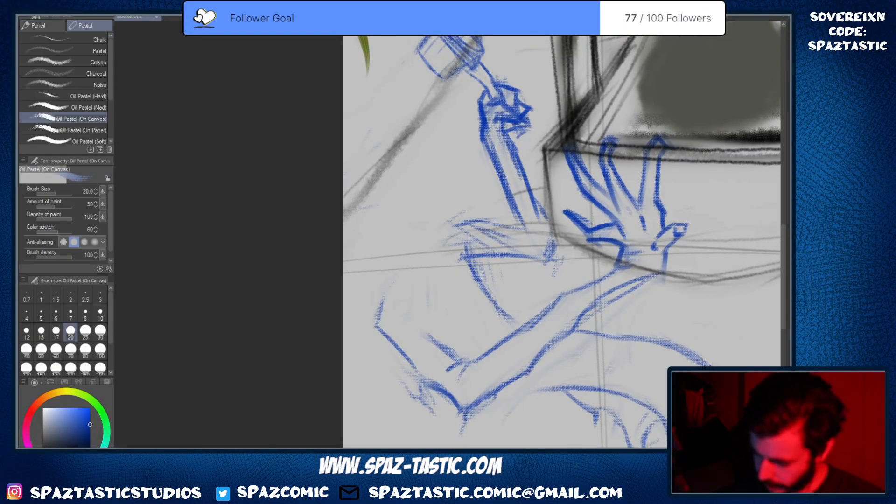
# Erase the curved chest line below the upper arm and redraw it as a straighter diagonal that meets the arm's underside
pyautogui.press('e')
pyautogui.moveTo(470, 256); pyautogui.dragTo(514, 320)
pyautogui.press('p')
pyautogui.press('e')
pyautogui.press('p')
pyautogui.moveTo(466, 275); pyautogui.dragTo(517, 321)
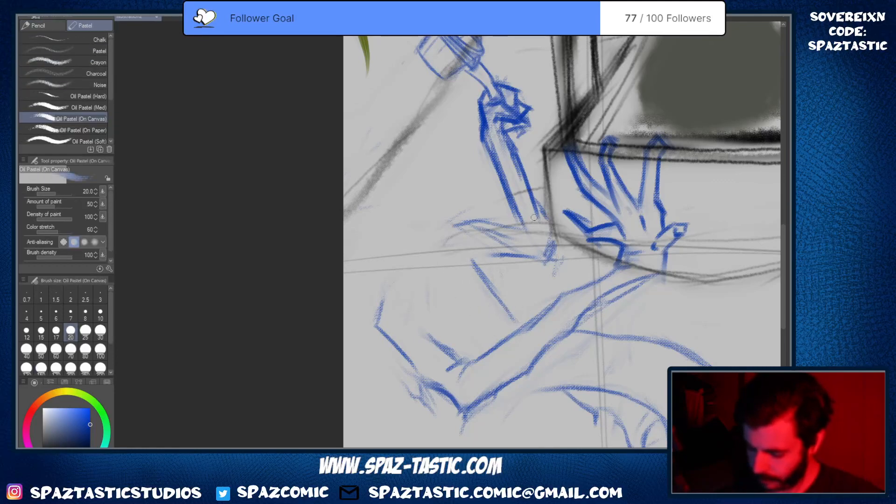
pyautogui.moveTo(473, 267); pyautogui.dragTo(497, 251)
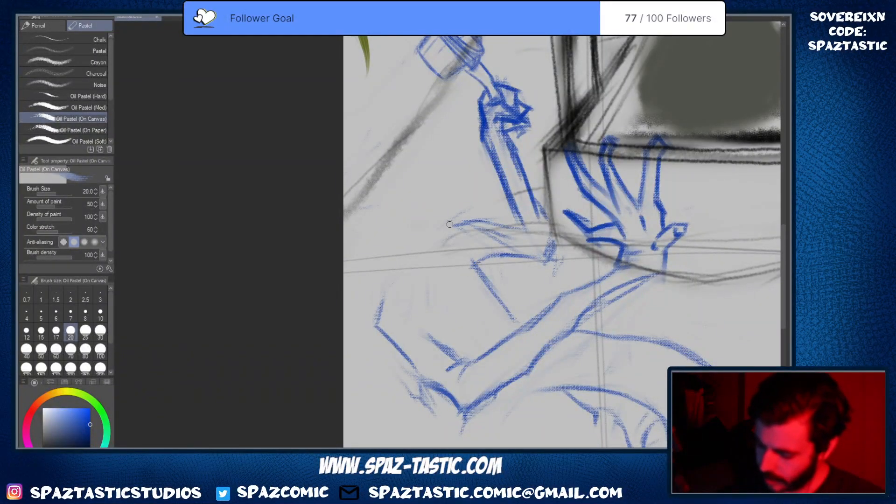
# Soften the upper arm's top line and redraw it as a curve from the shoulder to the inner edge of the forearm
pyautogui.press('e')
pyautogui.moveTo(477, 217); pyautogui.dragTo(435, 234)
pyautogui.press('p')
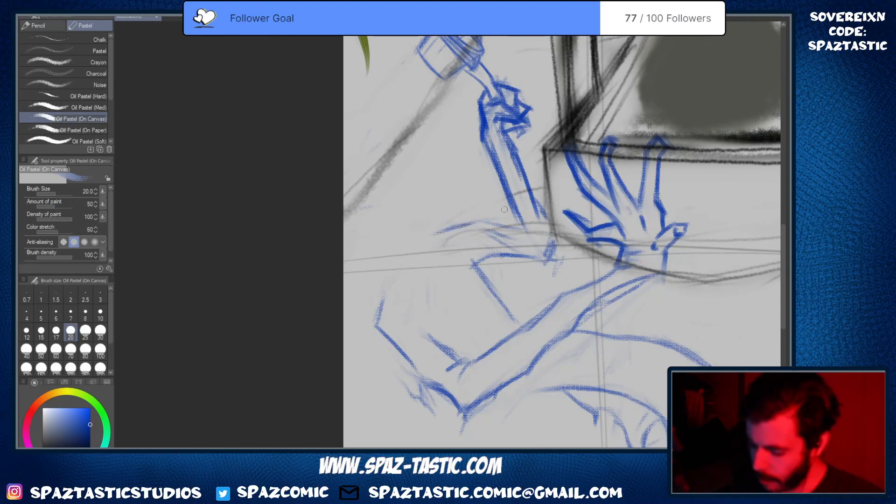
pyautogui.moveTo(516, 226); pyautogui.dragTo(474, 231)
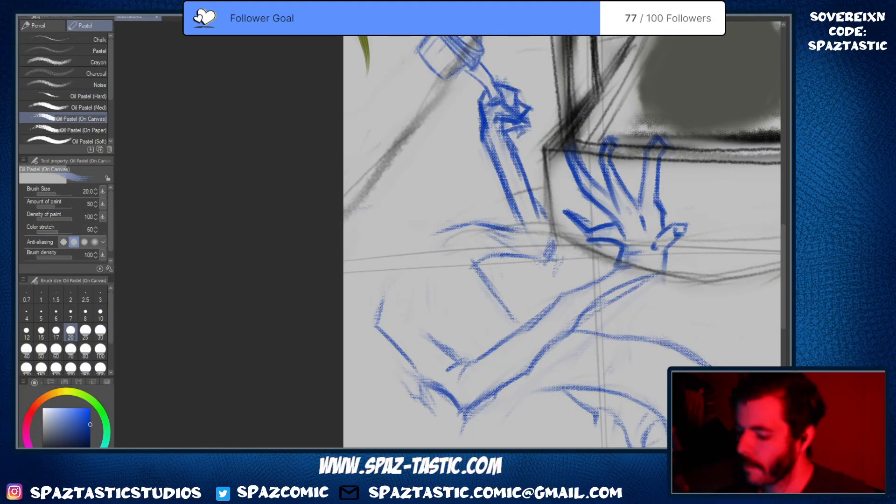
pyautogui.moveTo(439, 238)
pyautogui.mouseDown()
pyautogui.moveTo(542, 223)
pyautogui.moveTo(533, 236)
pyautogui.moveTo(517, 220)
pyautogui.moveTo(533, 239)
pyautogui.mouseUp()
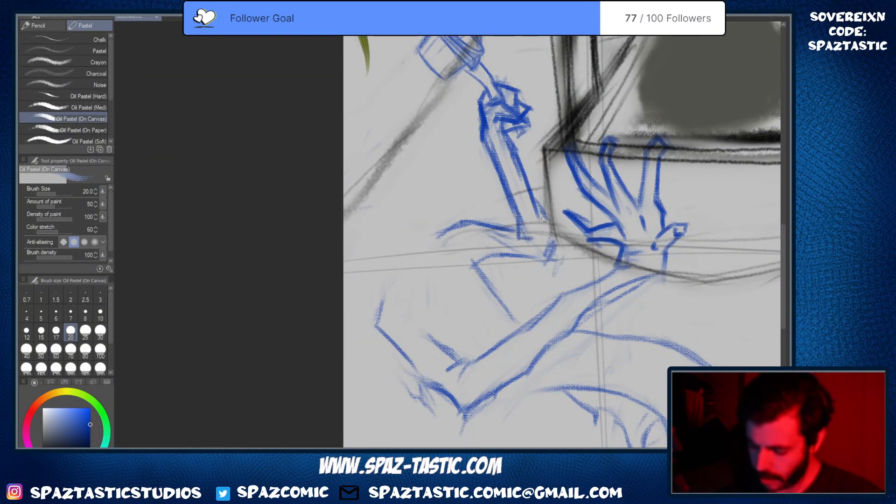
# Clean up the raised forearm, redraw its outer edge as one firm line to the elbow, and mark the elbow tip
pyautogui.moveTo(531, 194); pyautogui.dragTo(543, 220)
pyautogui.press('e')
pyautogui.moveTo(505, 158); pyautogui.dragTo(515, 180)
pyautogui.press('p')
pyautogui.moveTo(508, 143); pyautogui.dragTo(548, 220)
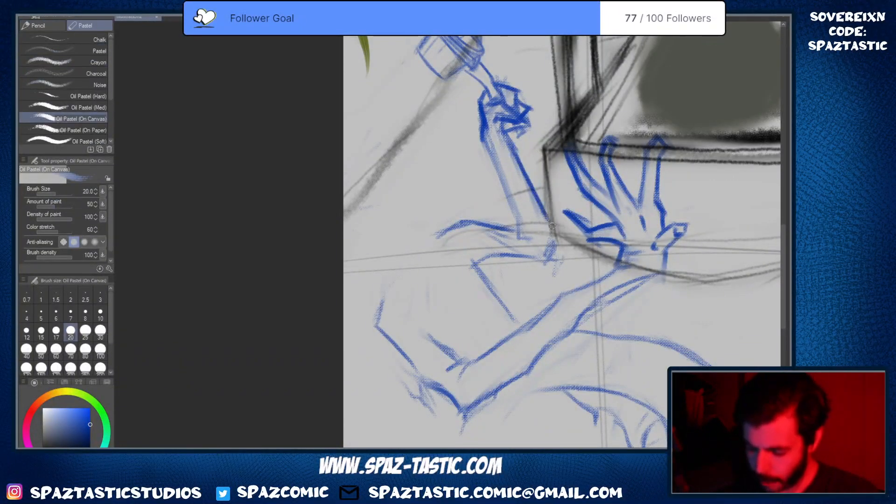
pyautogui.moveTo(550, 262)
pyautogui.mouseDown()
pyautogui.moveTo(561, 246)
pyautogui.moveTo(543, 265)
pyautogui.moveTo(556, 252)
pyautogui.mouseUp()
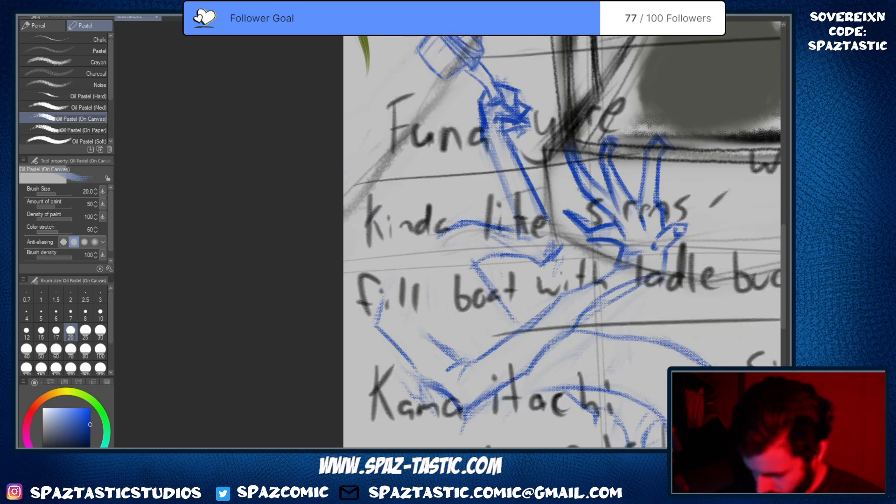
# Review the handwritten creature notes overlaid on the sketch, including the boat spirit description
pyautogui.press('space')
pyautogui.moveTo(641, 334); pyautogui.dragTo(455, 237)
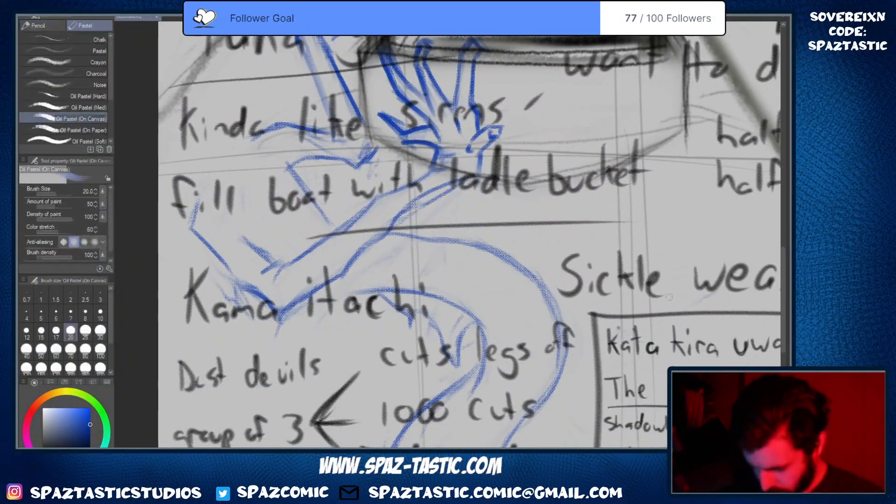
pyautogui.scroll(-1, 668, 301)
pyautogui.press('space')
pyautogui.moveTo(720, 225)
pyautogui.mouseDown()
pyautogui.moveTo(652, 303)
pyautogui.moveTo(622, 364)
pyautogui.mouseUp()
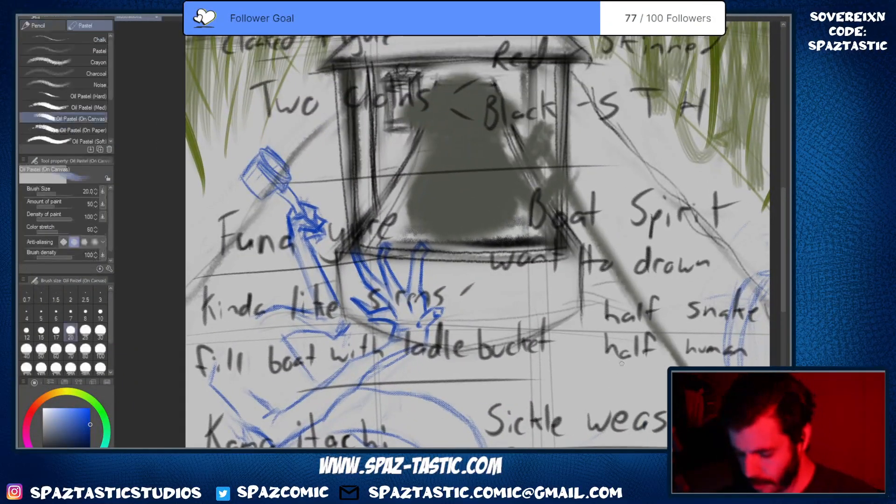
pyautogui.press('space')
pyautogui.moveTo(725, 279); pyautogui.dragTo(625, 294)
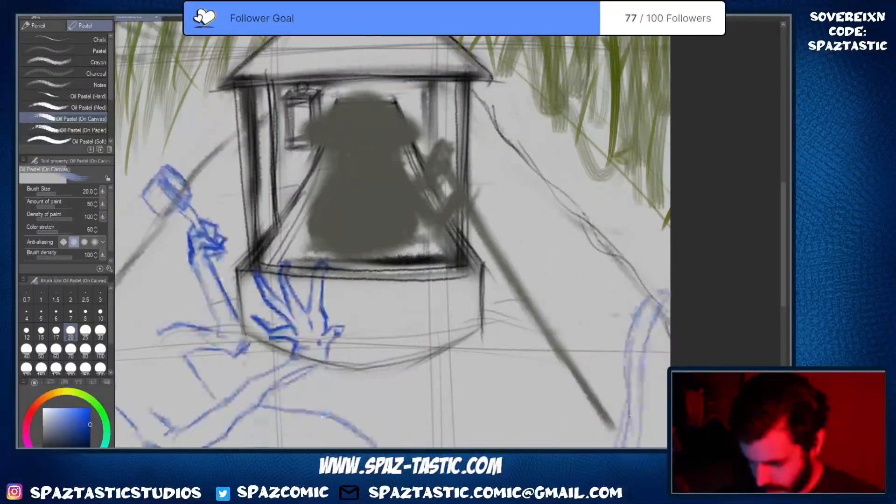
# Erase the old shoulder, chest and back lines, and redraw the torso's outer side as a curve down to the lower arm's elbow
pyautogui.moveTo(393, 280); pyautogui.dragTo(495, 201)
pyautogui.scroll(-1, 565, 301)
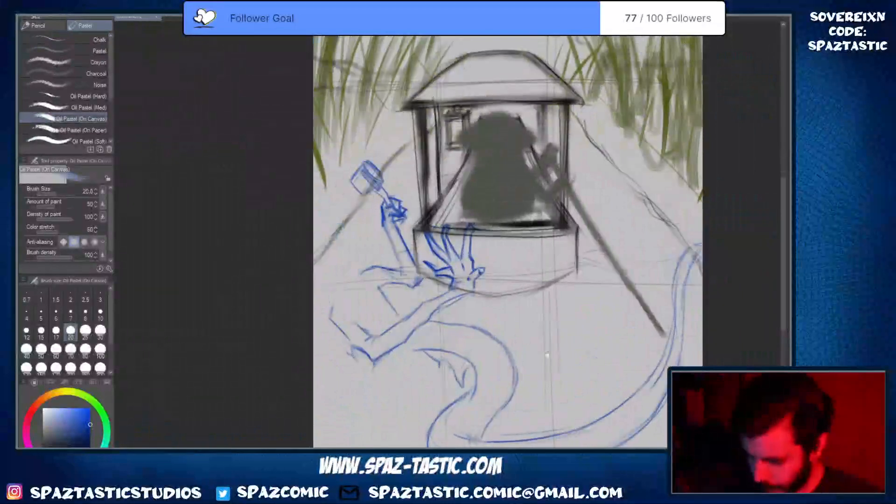
pyautogui.moveTo(565, 302); pyautogui.dragTo(591, 291)
pyautogui.press('e')
pyautogui.press('p')
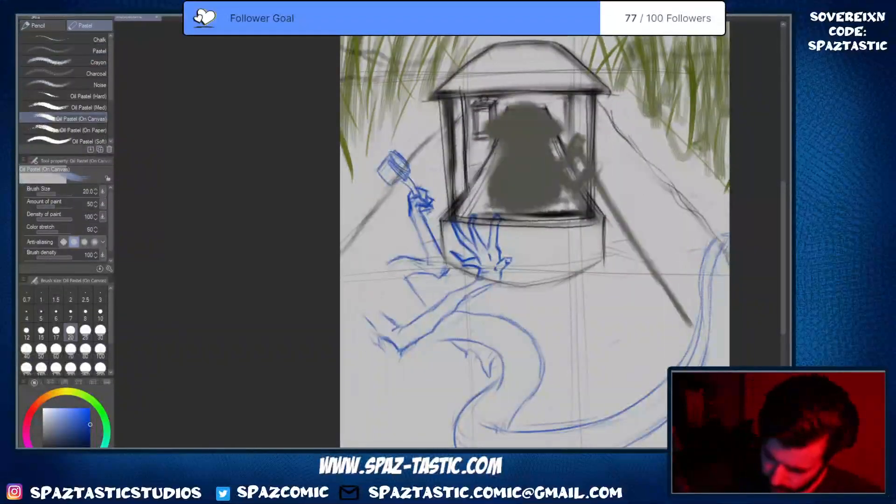
pyautogui.scroll(1, 467, 298)
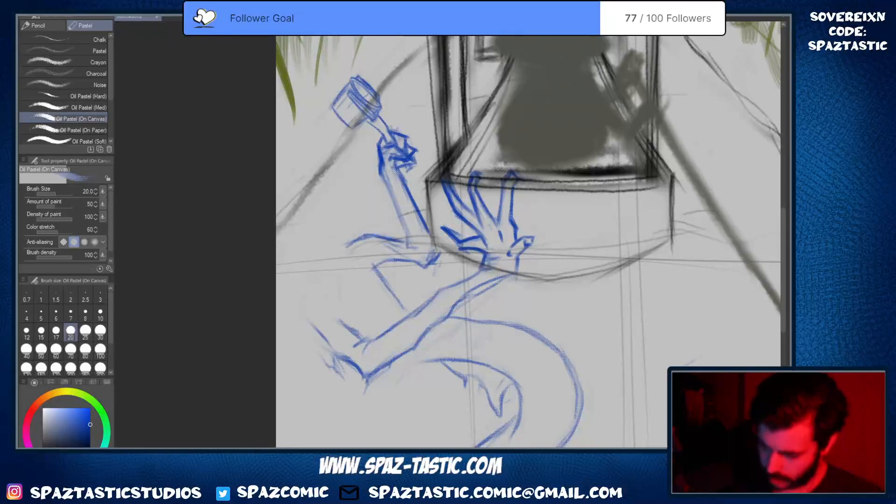
pyautogui.press('e')
pyautogui.moveTo(351, 239); pyautogui.dragTo(380, 273)
pyautogui.moveTo(311, 322)
pyautogui.mouseDown()
pyautogui.moveTo(324, 338)
pyautogui.moveTo(361, 342)
pyautogui.mouseUp()
pyautogui.moveTo(383, 278); pyautogui.dragTo(392, 293)
pyautogui.press('p')
pyautogui.scroll(1, 344, 315)
pyautogui.moveTo(313, 299); pyautogui.dragTo(328, 369)
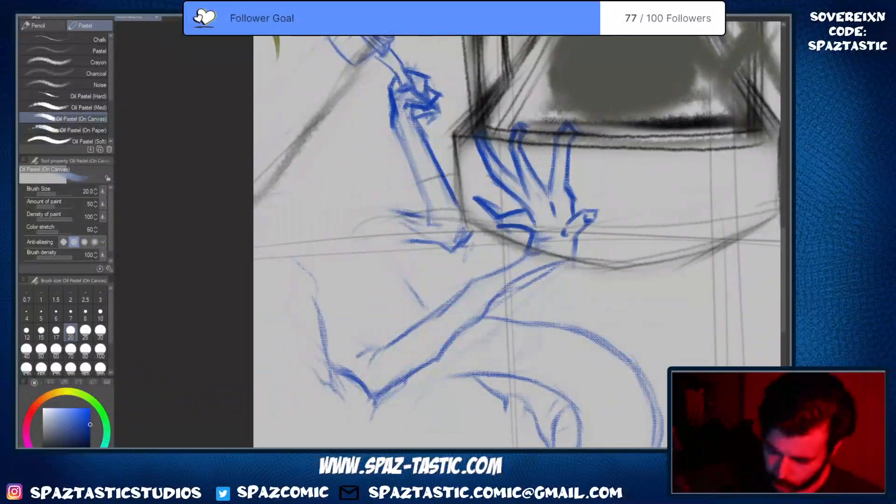
# Rough in the top of the shoulder and a slanted chest line between the torso's side and the raised arm
pyautogui.moveTo(349, 233); pyautogui.dragTo(303, 255)
pyautogui.moveTo(278, 242)
pyautogui.mouseDown()
pyautogui.moveTo(322, 240)
pyautogui.moveTo(314, 232)
pyautogui.mouseUp()
pyautogui.moveTo(287, 240)
pyautogui.mouseDown()
pyautogui.moveTo(334, 234)
pyautogui.moveTo(384, 269)
pyautogui.mouseUp()
pyautogui.moveTo(368, 228); pyautogui.dragTo(400, 290)
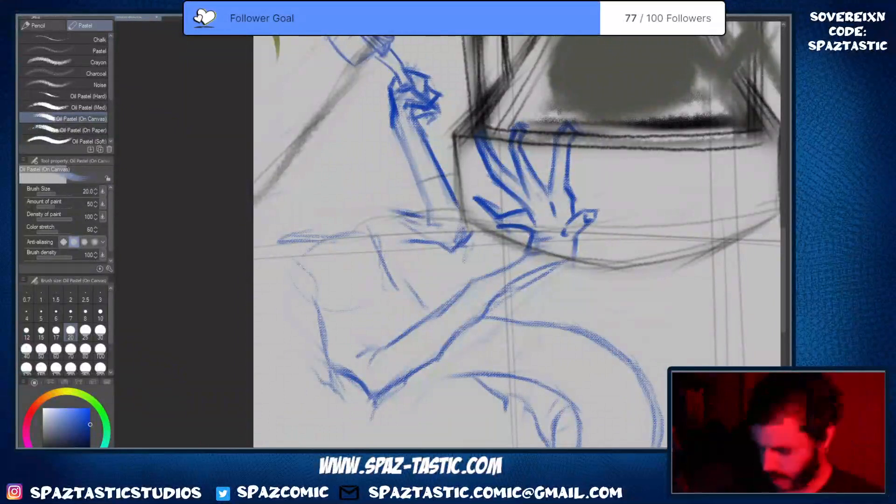
# Erase the flat shoulder line and redraw a rounded shoulder contour that continues down into the torso's outer side
pyautogui.press('e')
pyautogui.moveTo(372, 241)
pyautogui.mouseDown()
pyautogui.moveTo(299, 245)
pyautogui.moveTo(320, 223)
pyautogui.mouseUp()
pyautogui.press('p')
pyautogui.moveTo(268, 265); pyautogui.dragTo(306, 218)
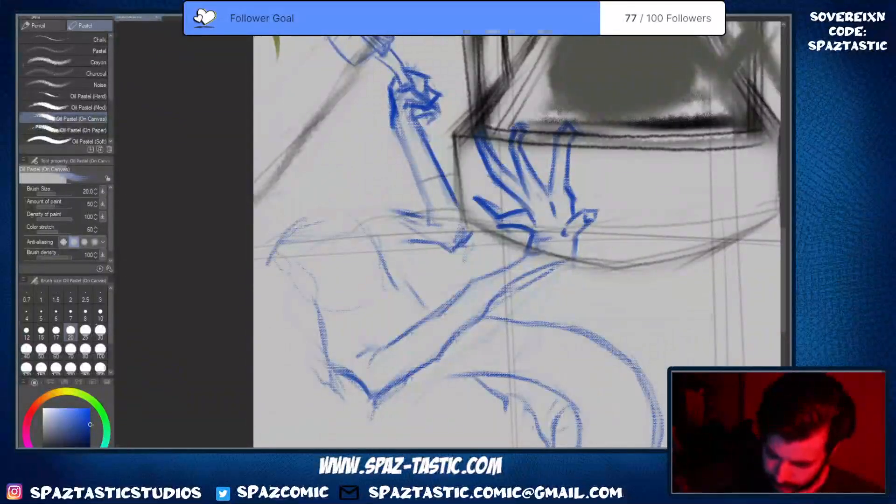
pyautogui.moveTo(278, 247)
pyautogui.mouseDown()
pyautogui.moveTo(270, 275)
pyautogui.moveTo(321, 333)
pyautogui.mouseUp()
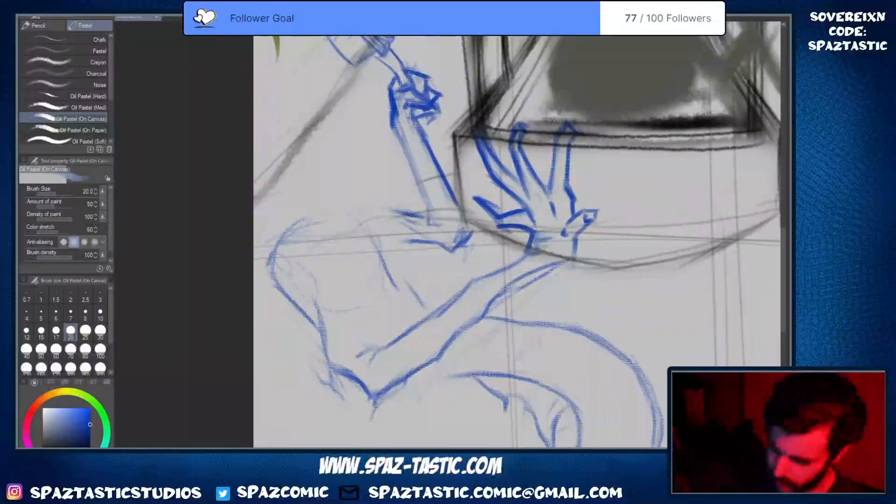
pyautogui.scroll(-1, 505, 317)
pyautogui.scroll(1, 560, 301)
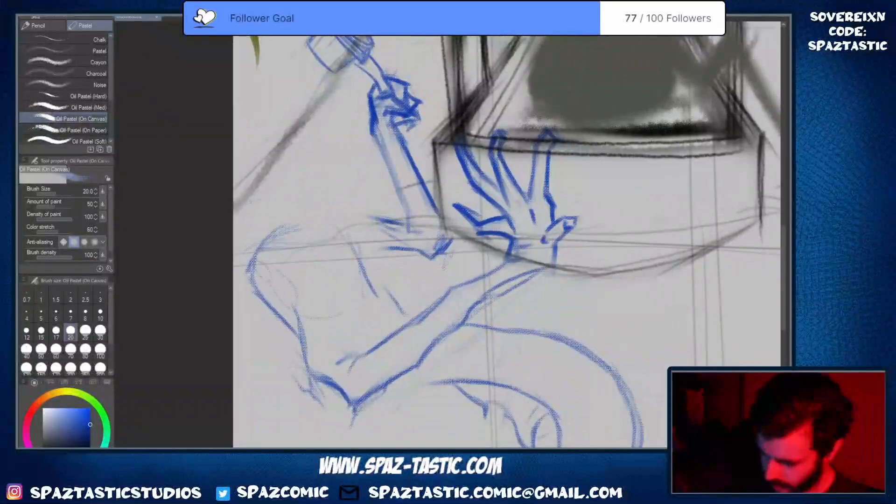
# Erase and reshape the lowest outstretched finger of the splayed hand on the boat
pyautogui.press('e')
pyautogui.moveTo(460, 208)
pyautogui.mouseDown()
pyautogui.moveTo(498, 232)
pyautogui.moveTo(484, 233)
pyautogui.moveTo(514, 234)
pyautogui.moveTo(503, 216)
pyautogui.moveTo(457, 206)
pyautogui.moveTo(479, 218)
pyautogui.moveTo(469, 215)
pyautogui.mouseUp()
pyautogui.press('p')
pyautogui.press('e')
pyautogui.press('p')
pyautogui.press('e')
pyautogui.press('p')
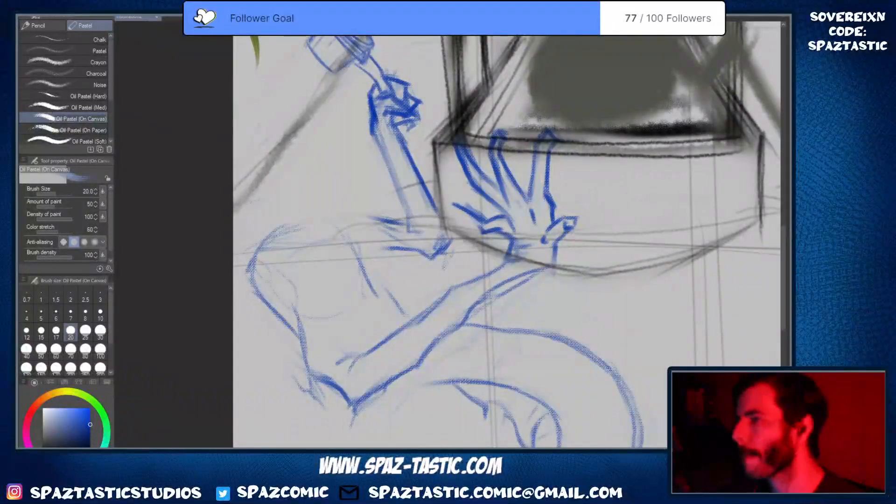
# Sketch small jagged fin spikes along the outer edge of the tail's lower bend, near the canvas edge
pyautogui.scroll(-1, 620, 286)
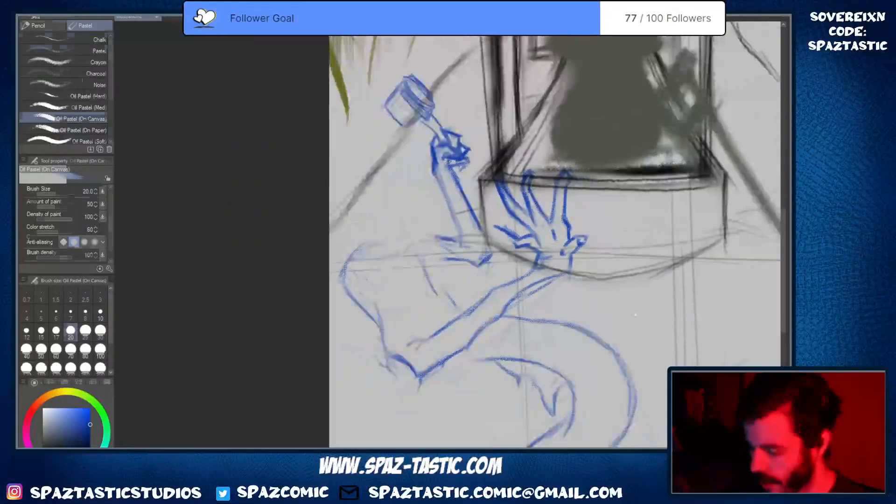
pyautogui.moveTo(620, 286); pyautogui.dragTo(556, 247)
pyautogui.scroll(-1, 667, 289)
pyautogui.moveTo(667, 289); pyautogui.dragTo(597, 187)
pyautogui.scroll(1, 485, 276)
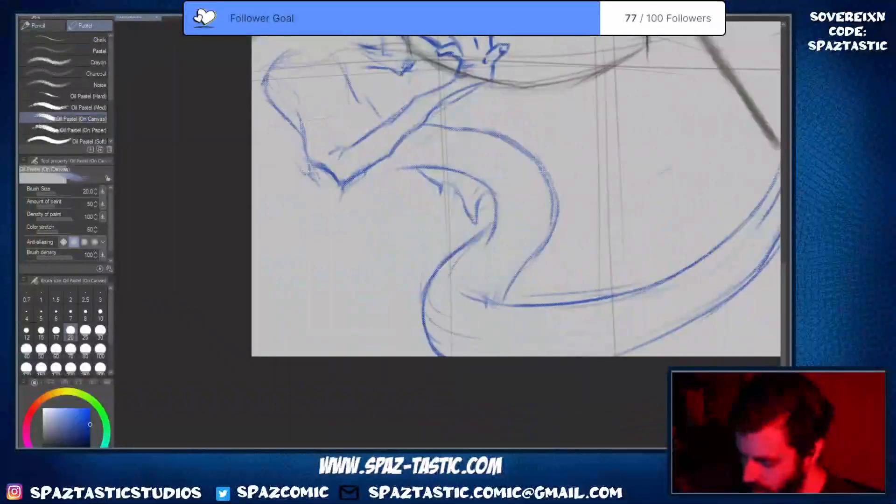
pyautogui.moveTo(431, 277)
pyautogui.mouseDown()
pyautogui.moveTo(410, 325)
pyautogui.moveTo(426, 356)
pyautogui.mouseUp()
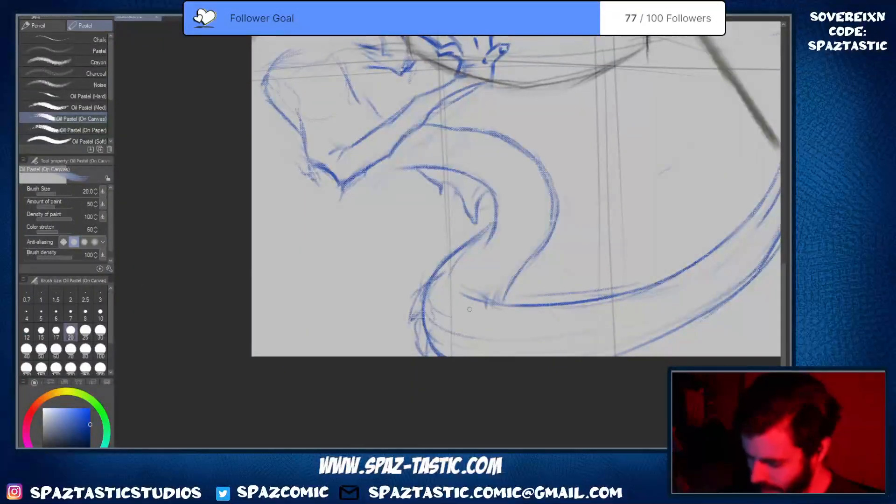
# Erase the inner contour of the body's curve and redraw it as a cleaner line meeting the tail's upper edge
pyautogui.moveTo(470, 309); pyautogui.dragTo(390, 315)
pyautogui.moveTo(417, 210); pyautogui.dragTo(361, 276)
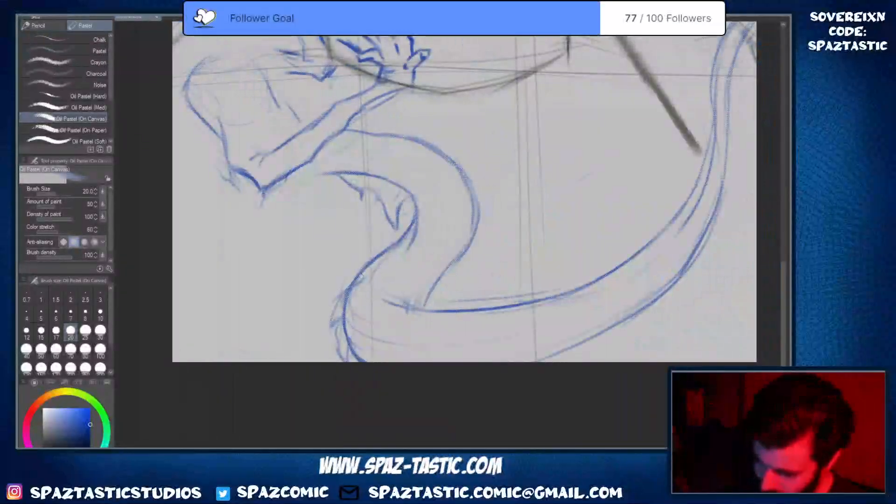
pyautogui.press('e')
pyautogui.moveTo(468, 173)
pyautogui.mouseDown()
pyautogui.moveTo(457, 266)
pyautogui.moveTo(473, 200)
pyautogui.moveTo(470, 225)
pyautogui.moveTo(418, 312)
pyautogui.mouseUp()
pyautogui.press('p')
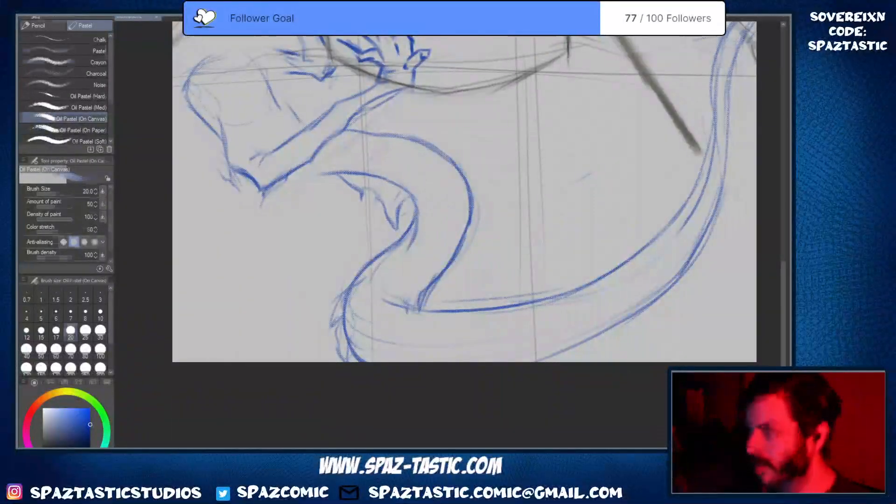
pyautogui.press('e')
pyautogui.moveTo(455, 254); pyautogui.dragTo(415, 312)
pyautogui.press('p')
pyautogui.moveTo(436, 283); pyautogui.dragTo(427, 309)
pyautogui.press('e')
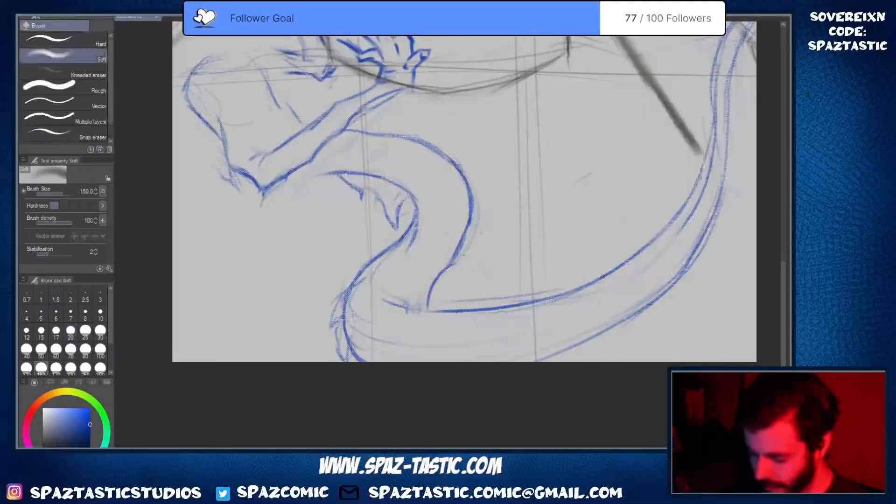
pyautogui.press('p')
pyautogui.moveTo(466, 231)
pyautogui.mouseDown()
pyautogui.moveTo(424, 299)
pyautogui.moveTo(461, 312)
pyautogui.mouseUp()
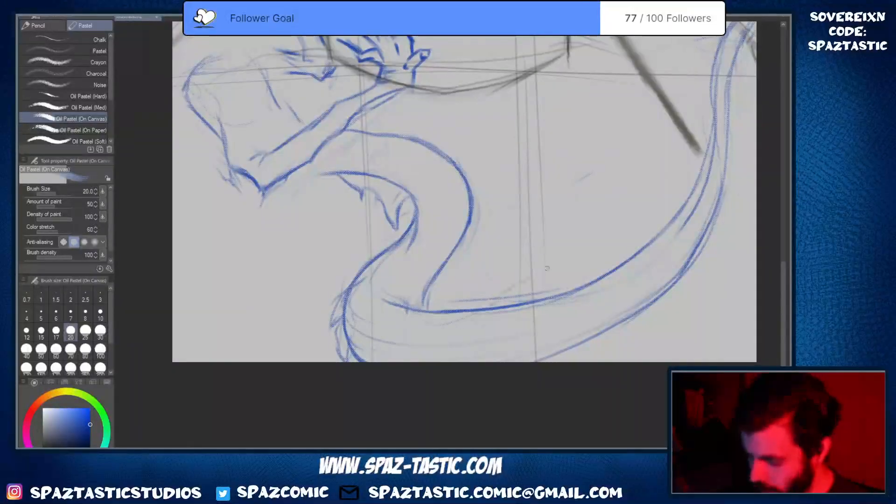
# Sketch light jagged fin strokes along the upper edge of the tail where it sweeps toward the background
pyautogui.moveTo(533, 278); pyautogui.dragTo(513, 300)
pyautogui.moveTo(559, 279)
pyautogui.mouseDown()
pyautogui.moveTo(604, 261)
pyautogui.moveTo(551, 272)
pyautogui.moveTo(572, 298)
pyautogui.moveTo(569, 279)
pyautogui.moveTo(641, 239)
pyautogui.moveTo(665, 214)
pyautogui.moveTo(599, 287)
pyautogui.moveTo(547, 311)
pyautogui.mouseUp()
pyautogui.press('e')
pyautogui.press('p')
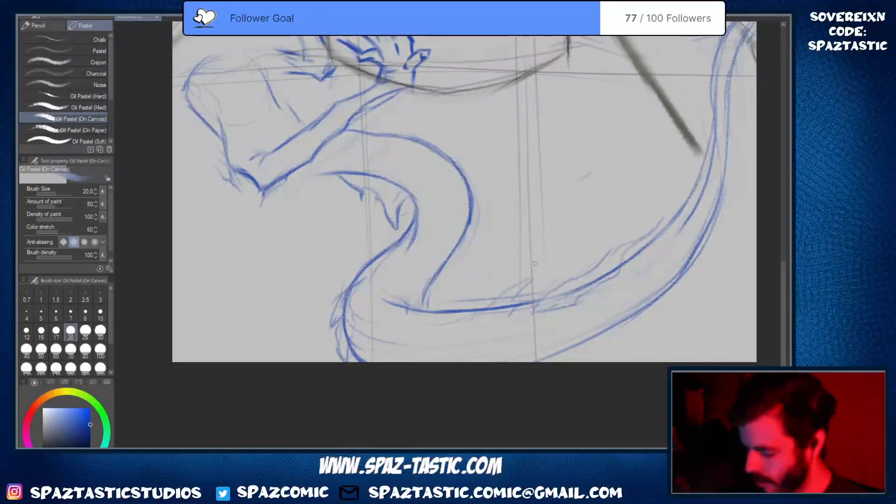
# Erase the tail's dark upper contour beneath the jagged fins and rework that fin edge with light strokes
pyautogui.hotkey('ctrl', 'z')
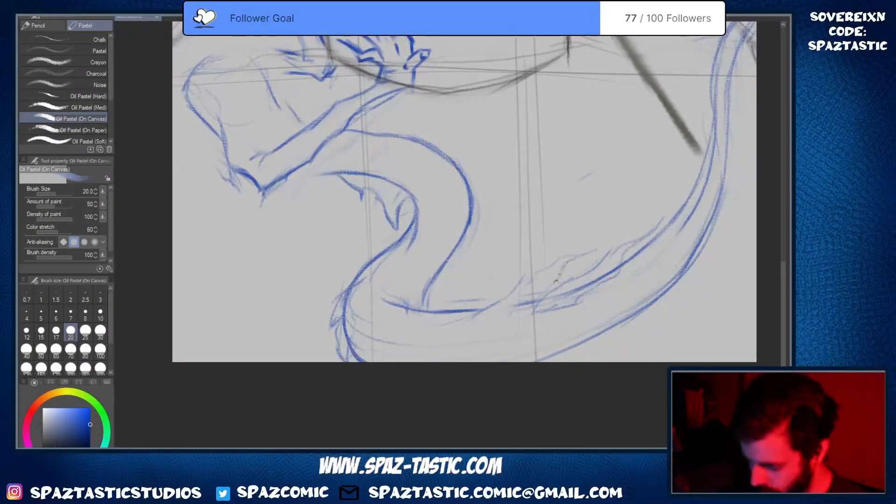
pyautogui.press('e')
pyautogui.moveTo(536, 305)
pyautogui.mouseDown()
pyautogui.moveTo(514, 306)
pyautogui.moveTo(541, 310)
pyautogui.mouseUp()
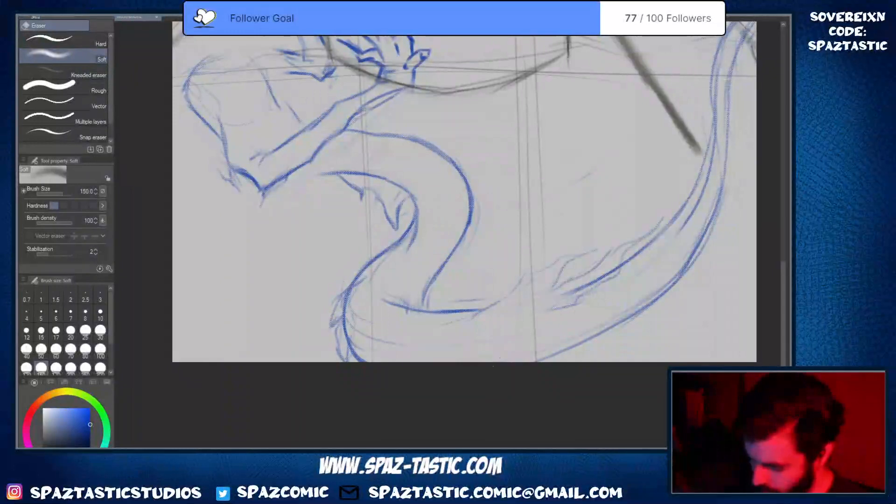
pyautogui.press('p')
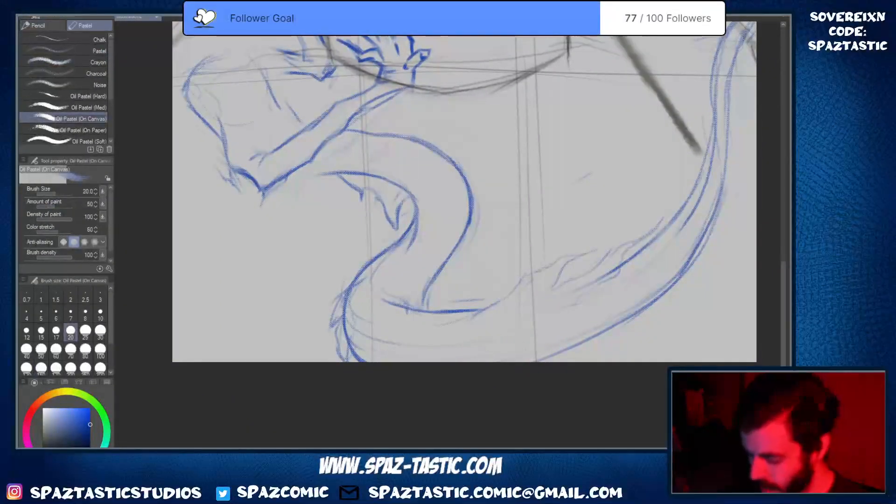
pyautogui.moveTo(569, 281); pyautogui.dragTo(533, 303)
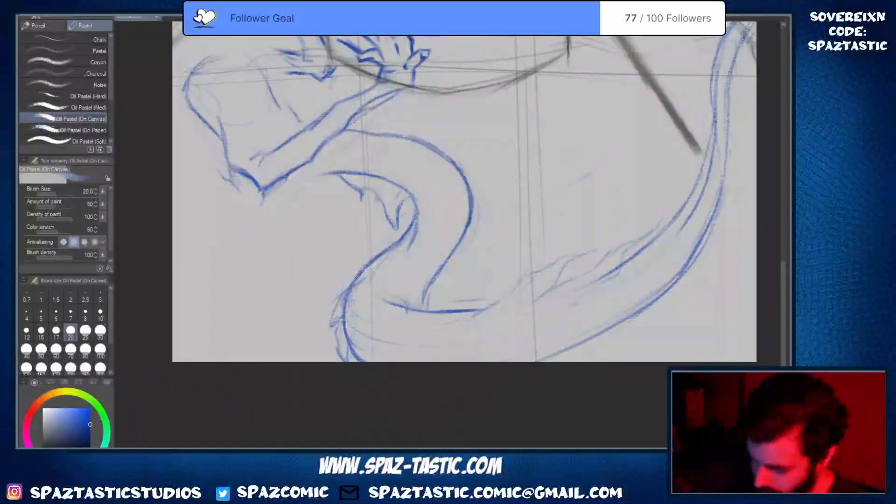
# Add a light contour stroke inside the tail's lower bend and touch up the inner curve of the body
pyautogui.moveTo(439, 330); pyautogui.dragTo(509, 321)
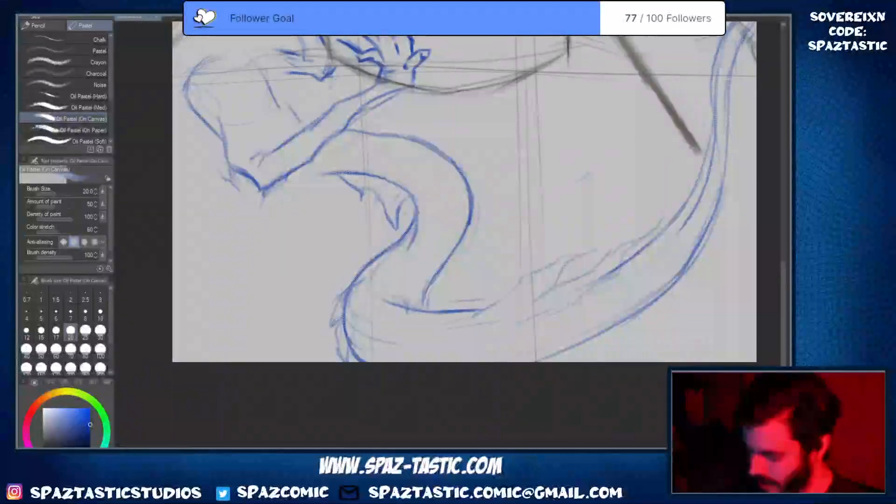
pyautogui.press('e')
pyautogui.press('p')
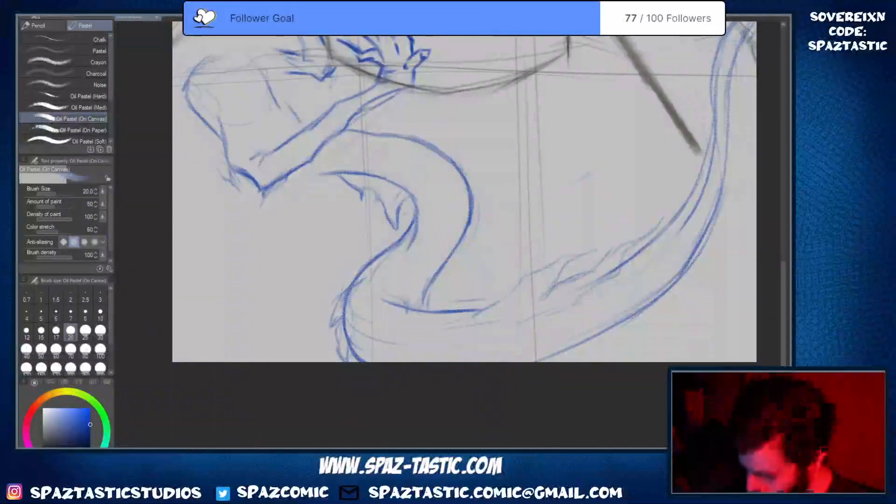
pyautogui.press('e')
pyautogui.moveTo(447, 264)
pyautogui.mouseDown()
pyautogui.moveTo(421, 306)
pyautogui.moveTo(386, 303)
pyautogui.moveTo(484, 310)
pyautogui.moveTo(418, 305)
pyautogui.moveTo(438, 269)
pyautogui.mouseUp()
pyautogui.press('p')
# Erase the outer contour of the foreground upper arm and redraw it as a straighter line from shoulder to elbow
pyautogui.hotkey('ctrl', '-')
pyautogui.hotkey('ctrl', '-')
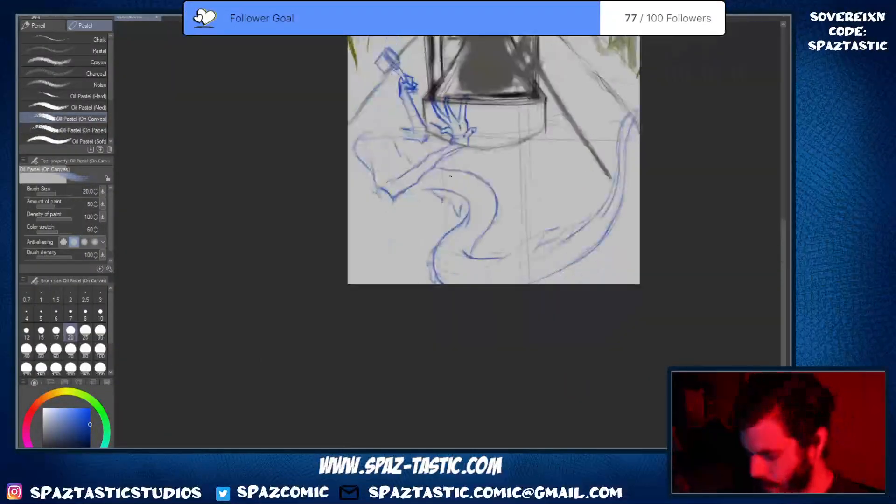
pyautogui.hotkey('ctrl', '+')
pyautogui.moveTo(460, 225)
pyautogui.mouseDown()
pyautogui.moveTo(542, 287)
pyautogui.moveTo(565, 271)
pyautogui.mouseUp()
pyautogui.hotkey('ctrl', '+')
pyautogui.hotkey('ctrl', '+')
pyautogui.press('e')
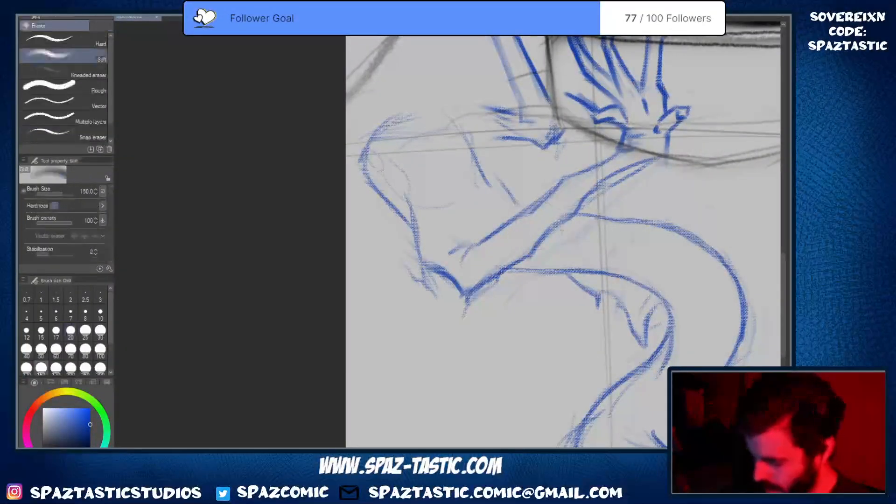
pyautogui.moveTo(490, 211); pyautogui.dragTo(457, 292)
pyautogui.press('e')
pyautogui.moveTo(348, 259); pyautogui.dragTo(381, 318)
pyautogui.moveTo(360, 287); pyautogui.dragTo(383, 323)
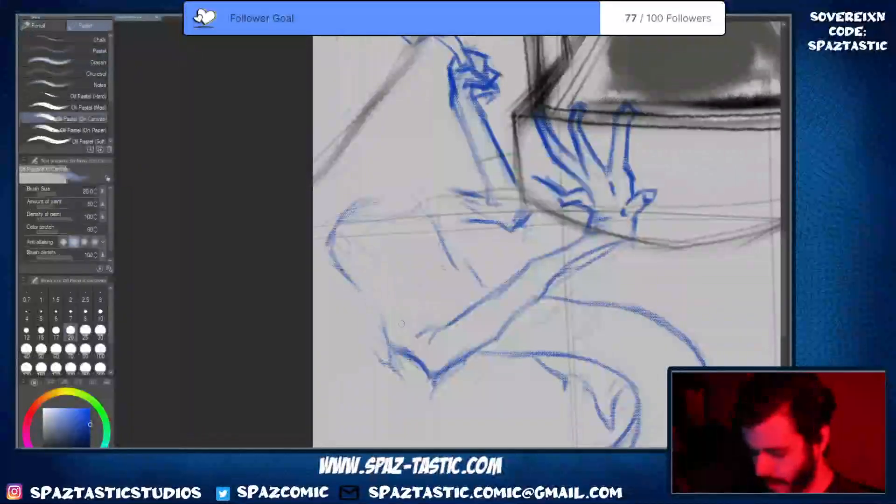
pyautogui.moveTo(343, 280)
pyautogui.mouseDown()
pyautogui.moveTo(375, 314)
pyautogui.moveTo(382, 343)
pyautogui.mouseUp()
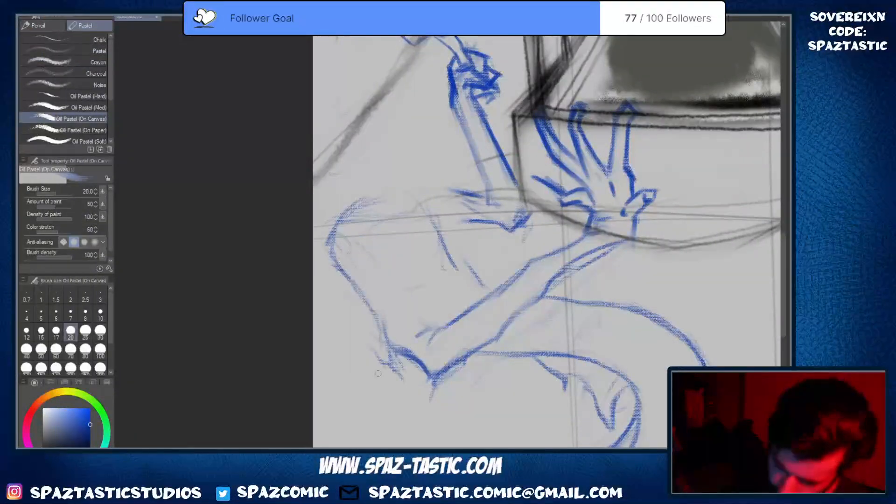
# Sketch short angular contour strokes for the inner upper arm and the torso behind the forearm
pyautogui.moveTo(452, 262); pyautogui.dragTo(445, 272)
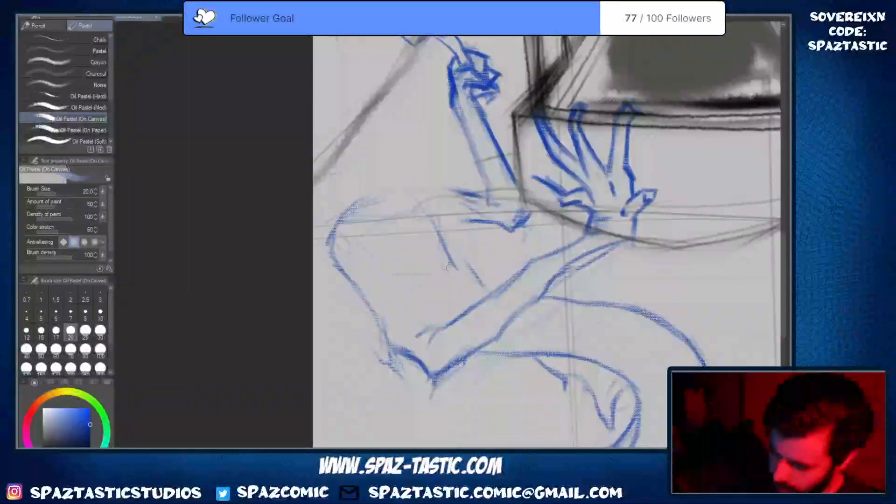
pyautogui.moveTo(442, 219)
pyautogui.mouseDown()
pyautogui.moveTo(449, 277)
pyautogui.moveTo(441, 277)
pyautogui.mouseUp()
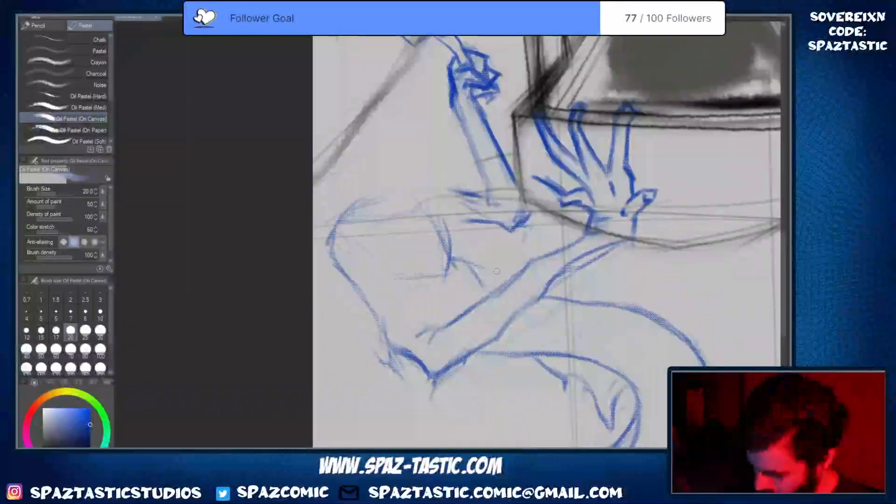
pyautogui.moveTo(495, 255); pyautogui.dragTo(508, 281)
pyautogui.moveTo(451, 258); pyautogui.dragTo(499, 263)
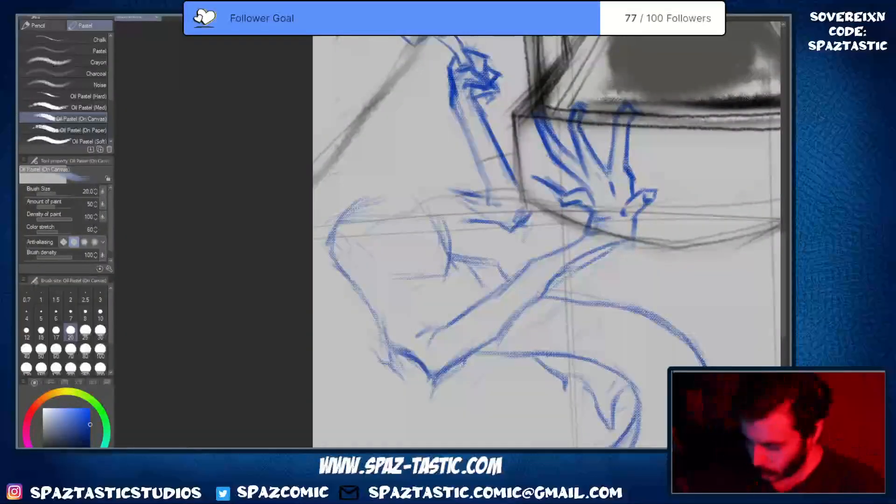
# Erase the forearm's underside and redraw it as a single line sloping from the wrist, then soften its middle section
pyautogui.press('e')
pyautogui.moveTo(613, 247); pyautogui.dragTo(547, 297)
pyautogui.press('p')
pyautogui.moveTo(631, 242)
pyautogui.mouseDown()
pyautogui.moveTo(523, 306)
pyautogui.moveTo(515, 320)
pyautogui.mouseUp()
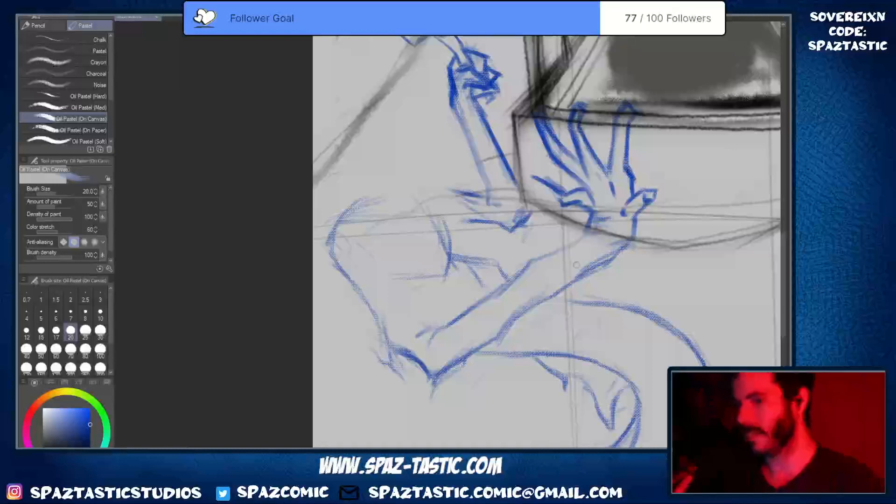
pyautogui.press('e')
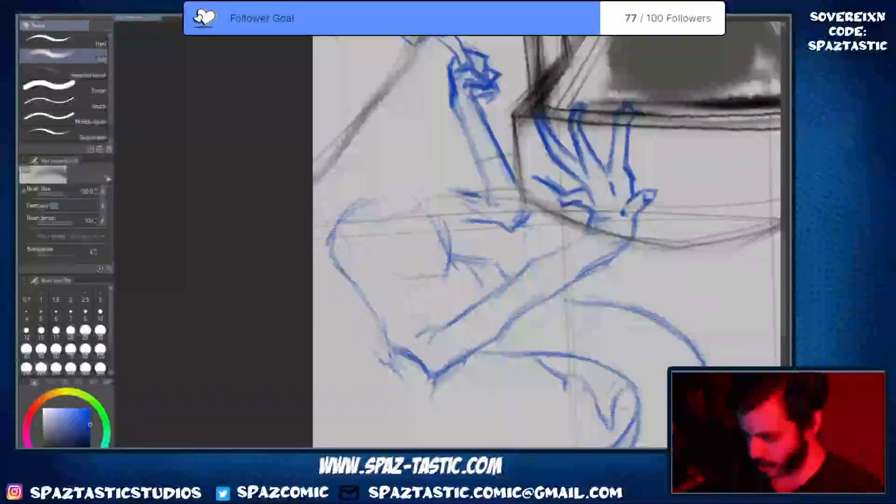
pyautogui.moveTo(544, 299); pyautogui.dragTo(495, 334)
pyautogui.press('p')
# Erase the inner upper-arm lines and fade the outer contour of the foreground arm and shoulder
pyautogui.press('space')
pyautogui.moveTo(396, 316); pyautogui.dragTo(426, 354)
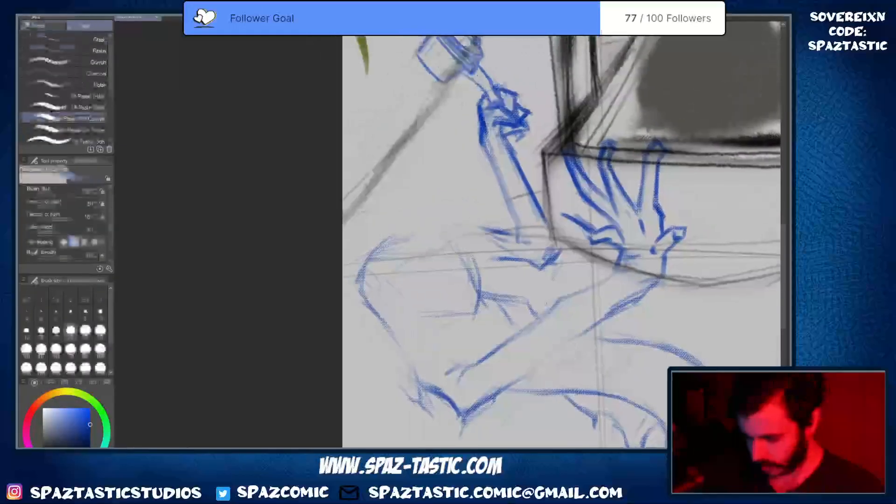
pyautogui.press('e')
pyautogui.moveTo(475, 264)
pyautogui.mouseDown()
pyautogui.moveTo(481, 298)
pyautogui.moveTo(469, 308)
pyautogui.mouseUp()
pyautogui.press('p')
pyautogui.press('e')
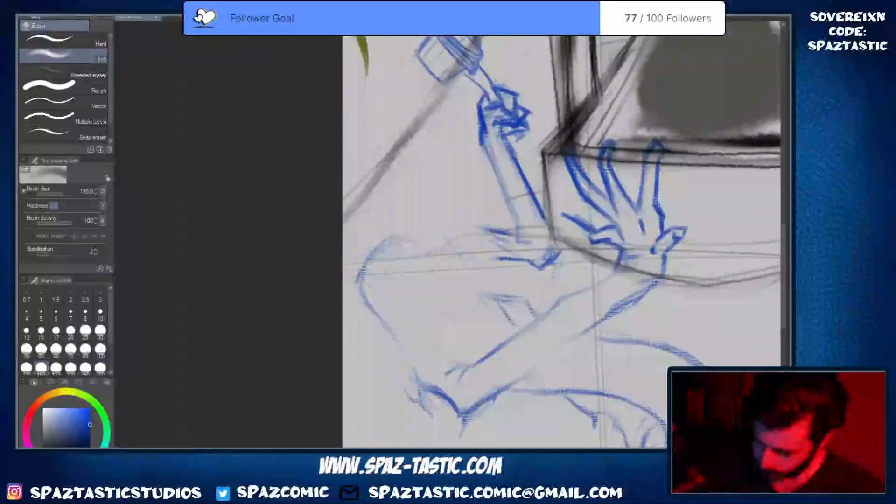
pyautogui.moveTo(381, 245); pyautogui.dragTo(362, 302)
pyautogui.press('p')
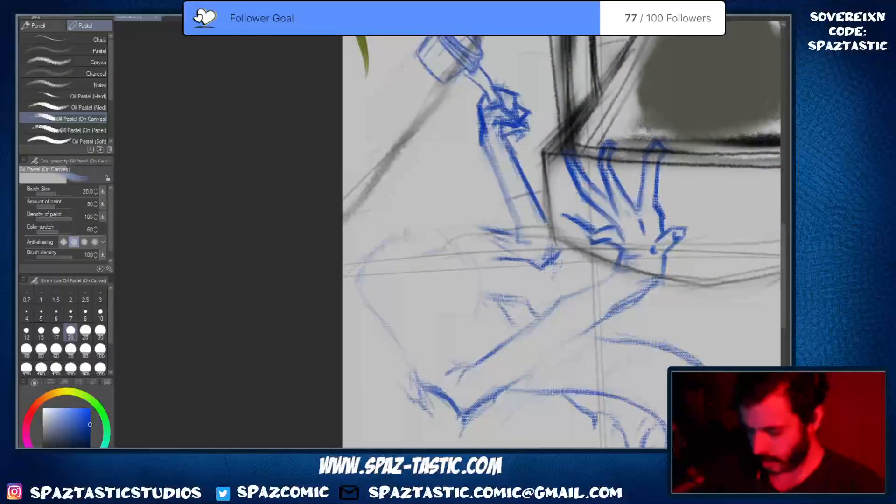
# Sketch a rounded dome-shaped shoulder outline above the foreground upper arm
pyautogui.moveTo(428, 228); pyautogui.dragTo(482, 265)
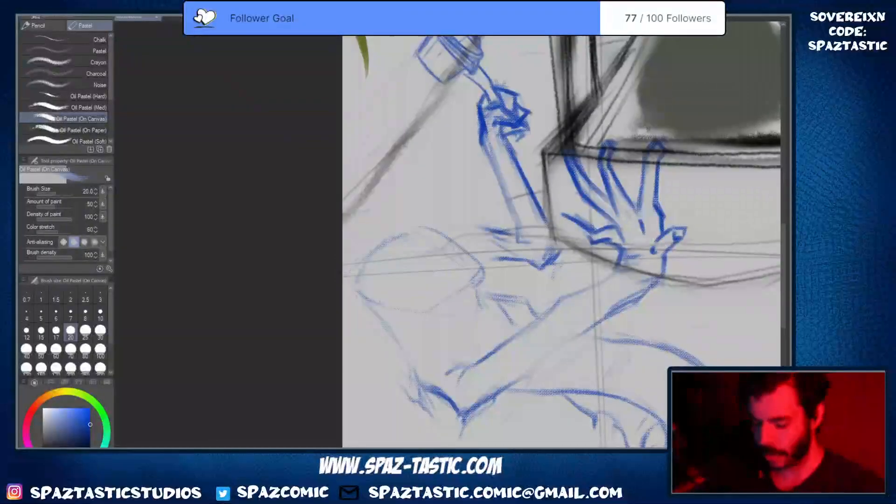
pyautogui.moveTo(351, 293)
pyautogui.mouseDown()
pyautogui.moveTo(370, 308)
pyautogui.moveTo(442, 309)
pyautogui.moveTo(429, 311)
pyautogui.moveTo(469, 283)
pyautogui.mouseUp()
pyautogui.hotkey('ctrl', 'z')
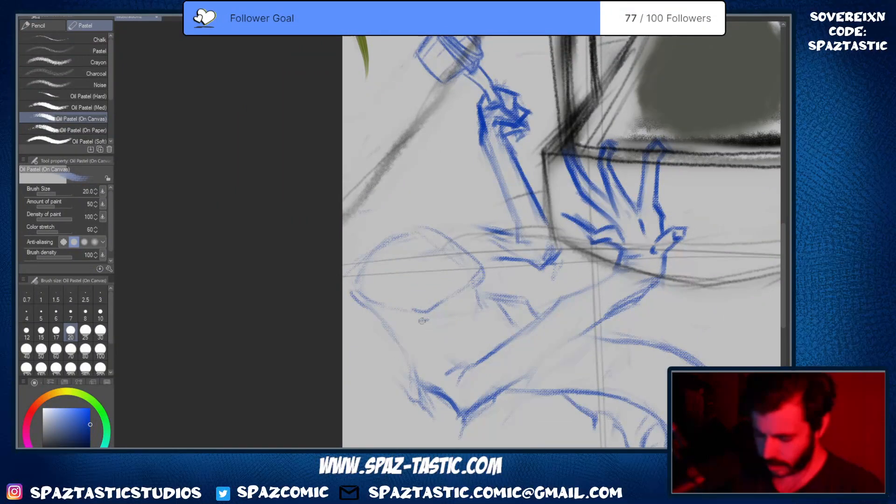
# Draw short curved marks beneath the rounded shoulder and reinforce the dome's inner edge
pyautogui.moveTo(422, 330); pyautogui.dragTo(429, 328)
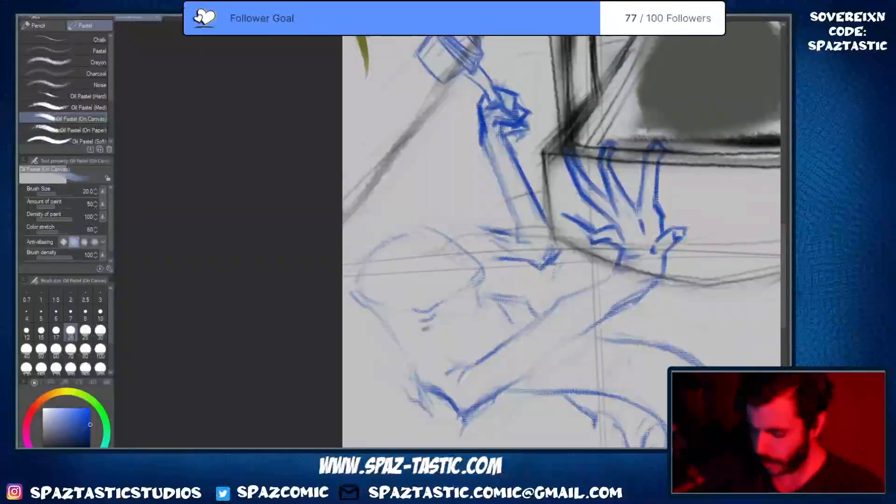
pyautogui.hotkey('ctrl', 'z')
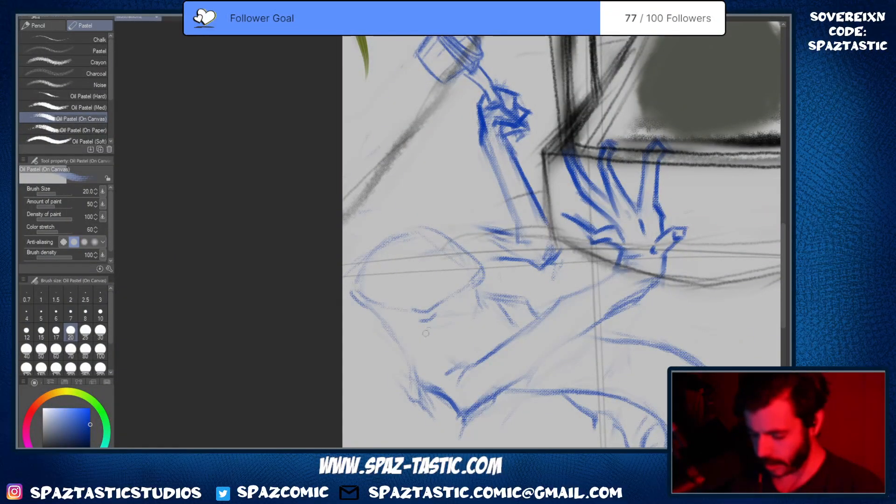
pyautogui.moveTo(425, 332); pyautogui.dragTo(447, 301)
pyautogui.moveTo(484, 275); pyautogui.dragTo(478, 286)
pyautogui.hotkey('ctrl', 'z')
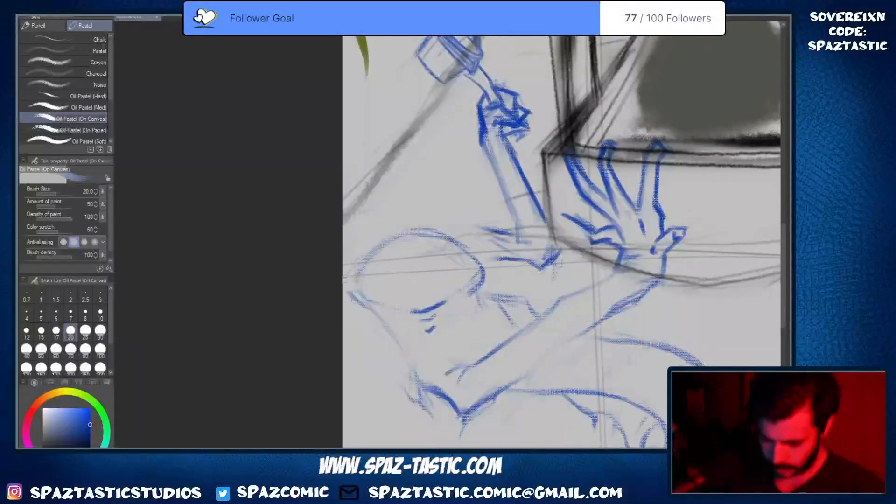
# Extend the rounded shoulder's outer edge closer to the canvas border with a bold arc
pyautogui.moveTo(345, 281); pyautogui.dragTo(373, 315)
pyautogui.moveTo(356, 298)
pyautogui.mouseDown()
pyautogui.moveTo(353, 277)
pyautogui.moveTo(373, 246)
pyautogui.mouseUp()
pyautogui.moveTo(345, 279); pyautogui.dragTo(430, 219)
pyautogui.hotkey('ctrl', 'z')
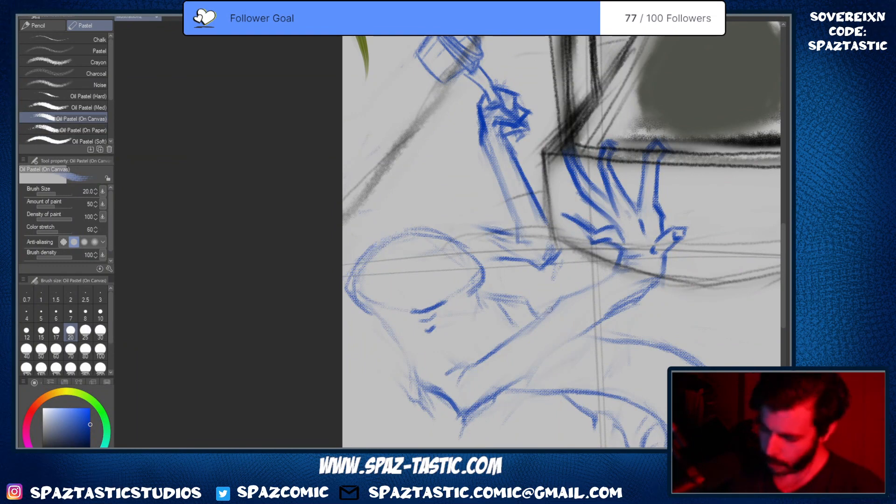
pyautogui.moveTo(346, 285); pyautogui.dragTo(412, 228)
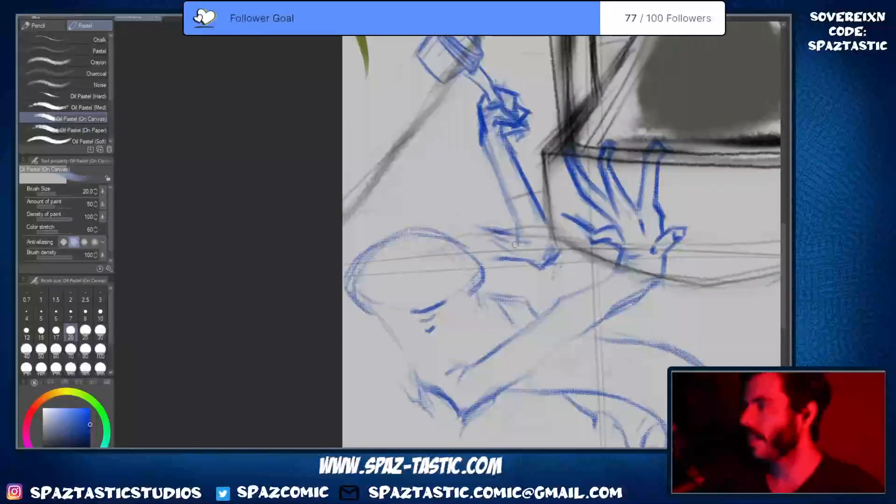
# Fade the rounded shoulder outline and redraw the upper arm's outer contour from the canvas border down to the elbow
pyautogui.press('e')
pyautogui.moveTo(369, 309)
pyautogui.mouseDown()
pyautogui.moveTo(374, 249)
pyautogui.moveTo(453, 240)
pyautogui.mouseUp()
pyautogui.press('p')
pyautogui.moveTo(347, 294); pyautogui.dragTo(408, 365)
pyautogui.moveTo(390, 327); pyautogui.dragTo(412, 372)
pyautogui.press('e')
pyautogui.moveTo(353, 299); pyautogui.dragTo(397, 340)
pyautogui.press('p')
pyautogui.moveTo(348, 306)
pyautogui.mouseDown()
pyautogui.moveTo(344, 281)
pyautogui.moveTo(402, 233)
pyautogui.moveTo(484, 266)
pyautogui.mouseUp()
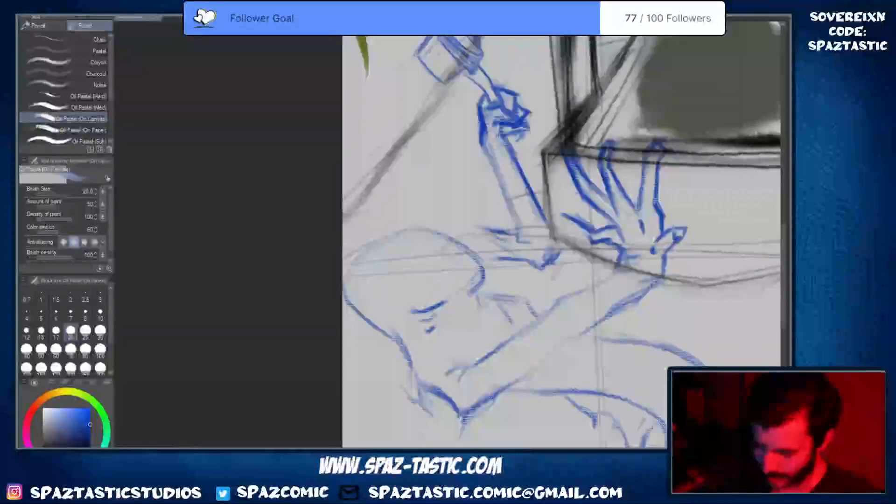
# Erase the top and lower inner edge of the dome-shaped shoulder outline, including the curved marks beneath it
pyautogui.press('e')
pyautogui.moveTo(414, 231); pyautogui.dragTo(350, 267)
pyautogui.press('p')
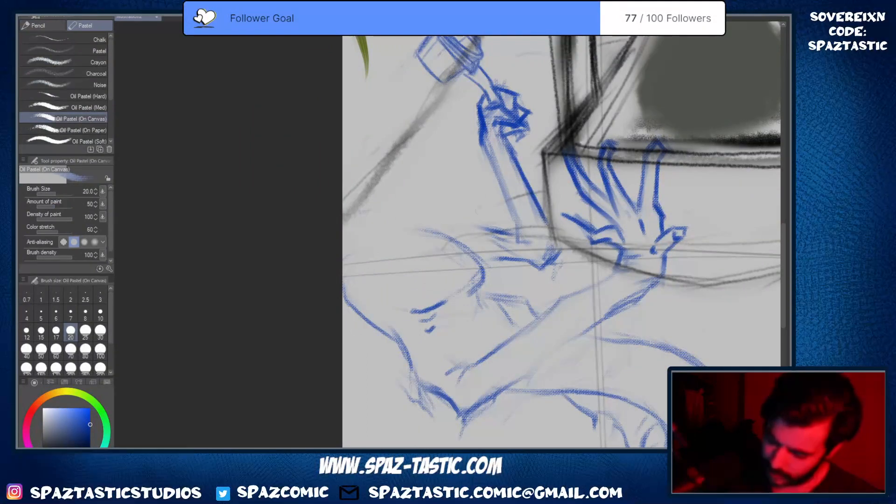
pyautogui.press('e')
pyautogui.moveTo(488, 262)
pyautogui.mouseDown()
pyautogui.moveTo(474, 301)
pyautogui.moveTo(418, 314)
pyautogui.mouseUp()
pyautogui.press('p')
# Clear the old strokes beside the torso and redraw the inner shoulder contour as a line sloping toward the forearm
pyautogui.press('e')
pyautogui.moveTo(481, 297); pyautogui.dragTo(490, 328)
pyautogui.press('p')
pyautogui.moveTo(478, 255); pyautogui.dragTo(497, 304)
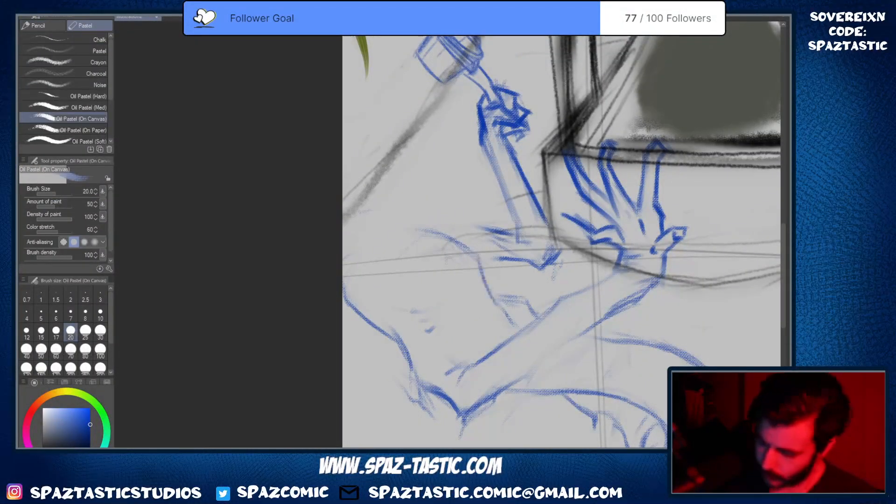
pyautogui.hotkey('ctrl', 'z')
pyautogui.moveTo(474, 270); pyautogui.dragTo(513, 305)
pyautogui.hotkey('ctrl', 'z')
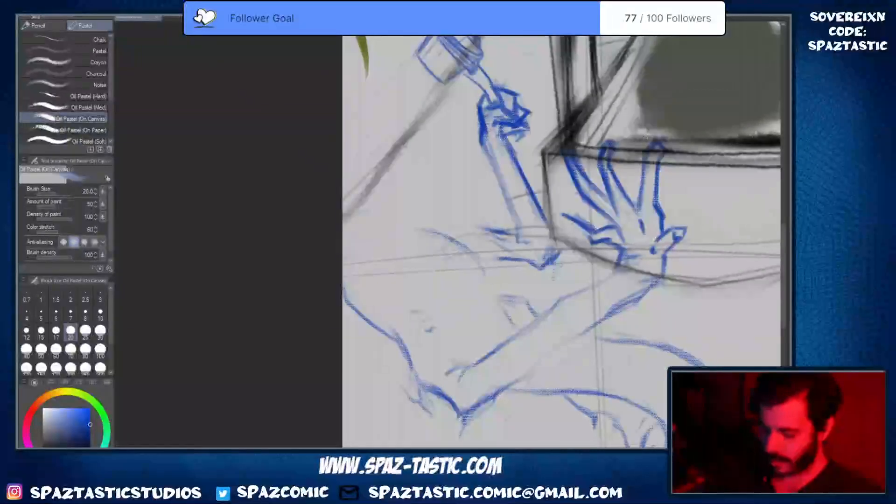
pyautogui.moveTo(477, 260); pyautogui.dragTo(504, 293)
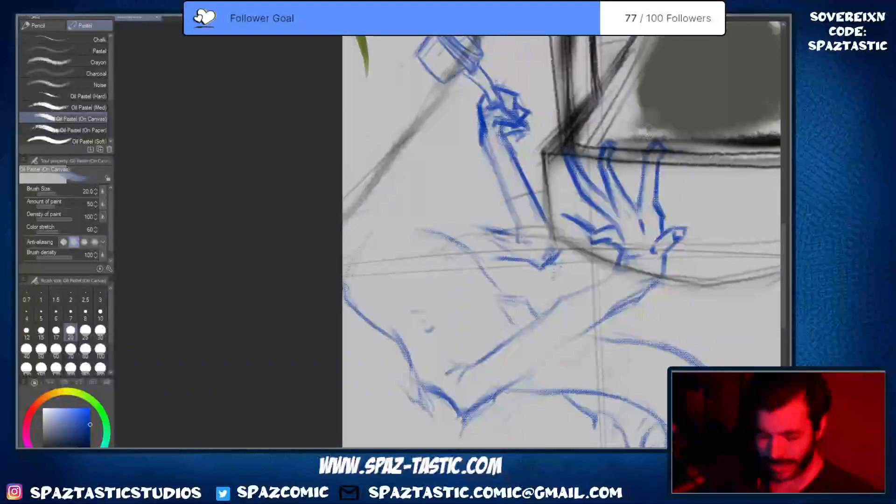
# Sketch a light outer shoulder arc rising from the canvas border, undoing the earlier attempts at its curve
pyautogui.moveTo(346, 286)
pyautogui.mouseDown()
pyautogui.moveTo(376, 335)
pyautogui.moveTo(393, 211)
pyautogui.mouseUp()
pyautogui.moveTo(356, 259); pyautogui.dragTo(383, 219)
pyautogui.hotkey('ctrl', 'z')
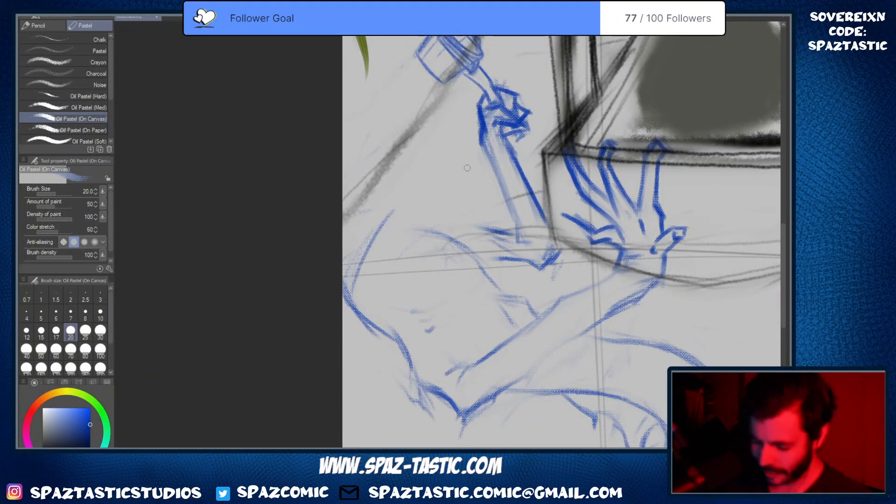
pyautogui.hotkey('ctrl', 'z')
pyautogui.moveTo(344, 273); pyautogui.dragTo(378, 225)
pyautogui.hotkey('ctrl', 'z')
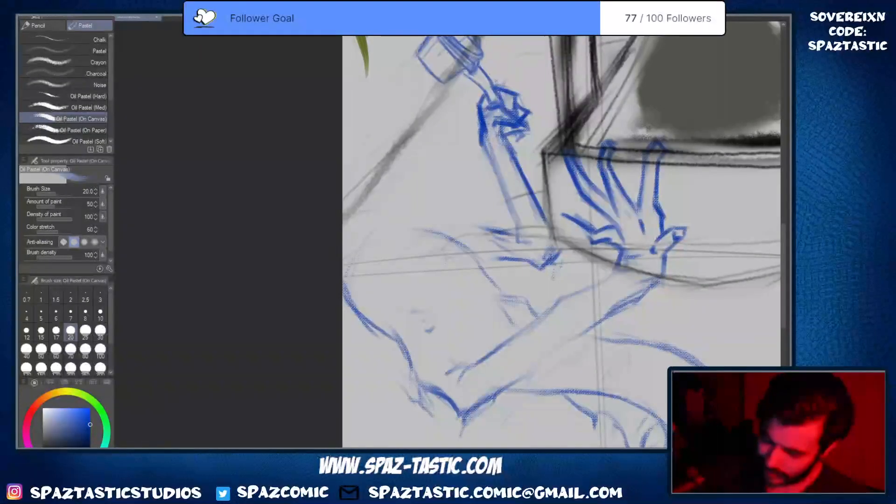
pyautogui.moveTo(345, 261)
pyautogui.mouseDown()
pyautogui.moveTo(377, 214)
pyautogui.moveTo(419, 205)
pyautogui.mouseUp()
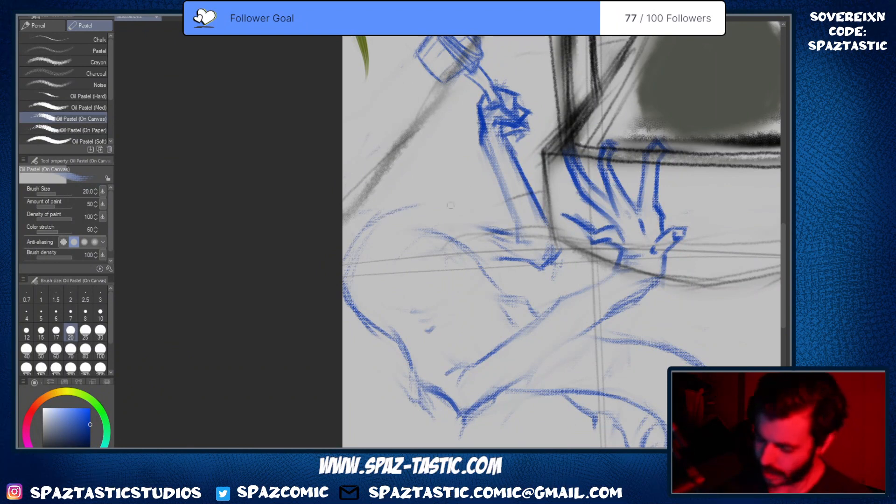
# Sketch light curved strokes inside the shoulder arc, erasing overlapping lines near the base of the raised arm
pyautogui.moveTo(397, 261)
pyautogui.mouseDown()
pyautogui.moveTo(437, 223)
pyautogui.moveTo(450, 233)
pyautogui.mouseUp()
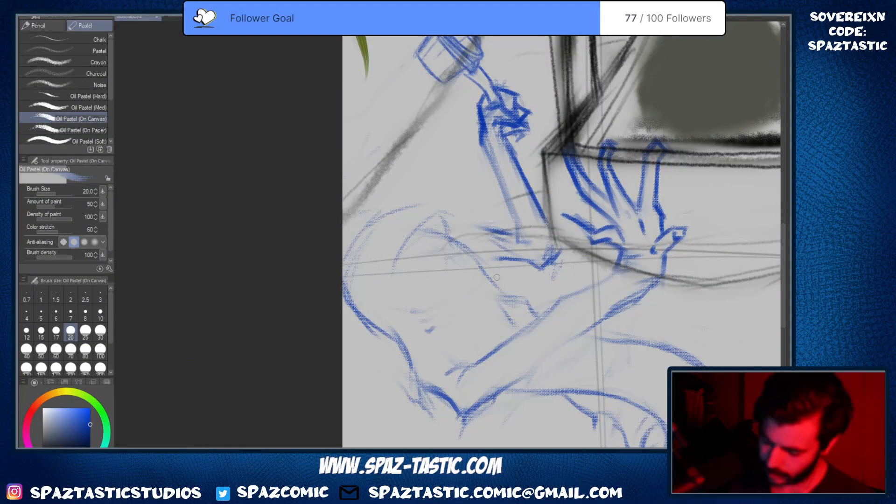
pyautogui.press('e')
pyautogui.moveTo(445, 247); pyautogui.dragTo(431, 243)
pyautogui.press('p')
pyautogui.moveTo(417, 279); pyautogui.dragTo(438, 245)
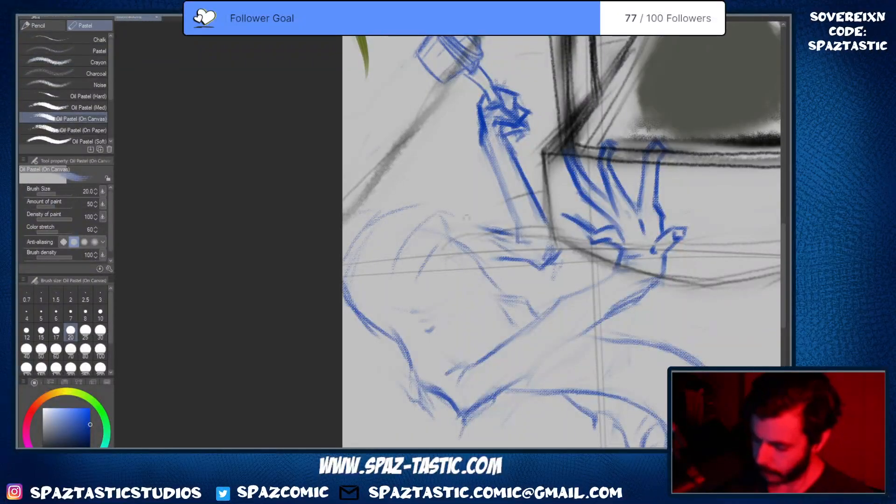
# Undo the last stroke, then redraw the inner arc beside the shoulder curve with a rounded top, erasing its rough side
pyautogui.hotkey('ctrl', 'z')
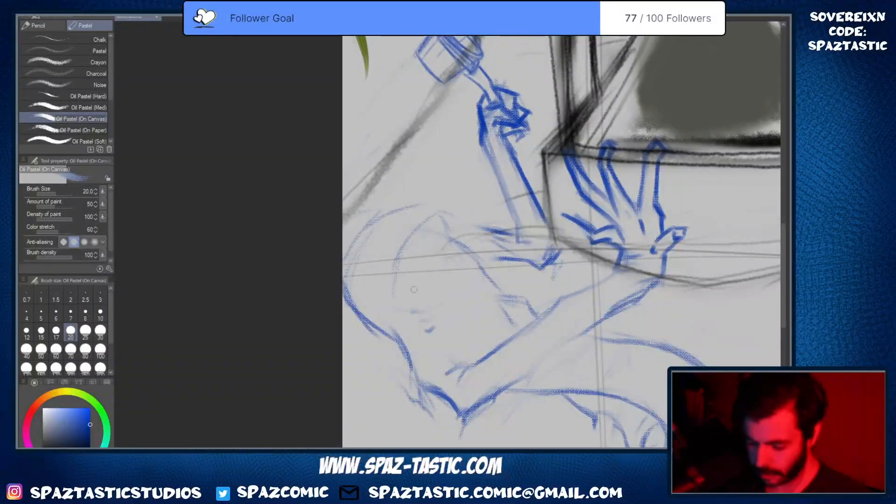
pyautogui.moveTo(396, 264)
pyautogui.mouseDown()
pyautogui.moveTo(425, 225)
pyautogui.moveTo(450, 212)
pyautogui.moveTo(446, 228)
pyautogui.mouseUp()
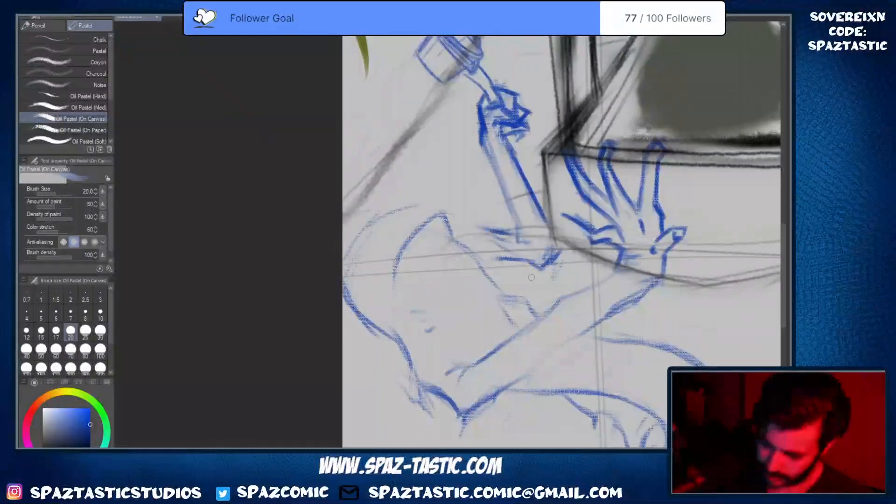
pyautogui.press('e')
pyautogui.moveTo(433, 226)
pyautogui.mouseDown()
pyautogui.moveTo(406, 260)
pyautogui.moveTo(400, 240)
pyautogui.moveTo(422, 209)
pyautogui.moveTo(440, 205)
pyautogui.moveTo(451, 238)
pyautogui.moveTo(396, 283)
pyautogui.mouseUp()
pyautogui.press('p')
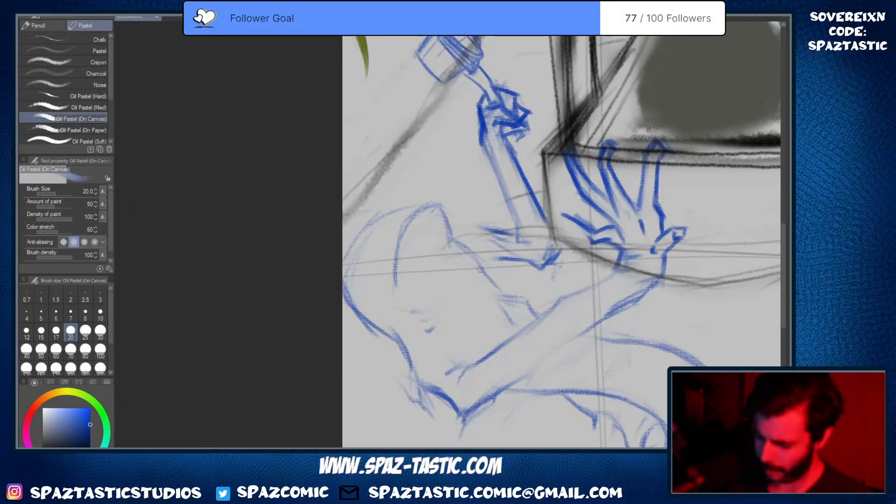
# Sketch a lower edge running from the inner arc's base to the torso slope, and clear the overlapping guide lines
pyautogui.moveTo(485, 253); pyautogui.dragTo(473, 283)
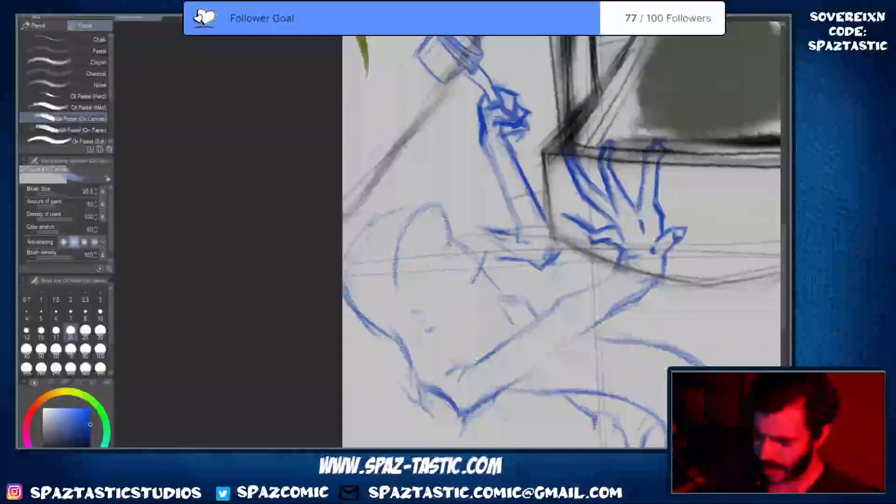
pyautogui.moveTo(453, 241); pyautogui.dragTo(485, 256)
pyautogui.moveTo(476, 290); pyautogui.dragTo(407, 286)
pyautogui.press('e')
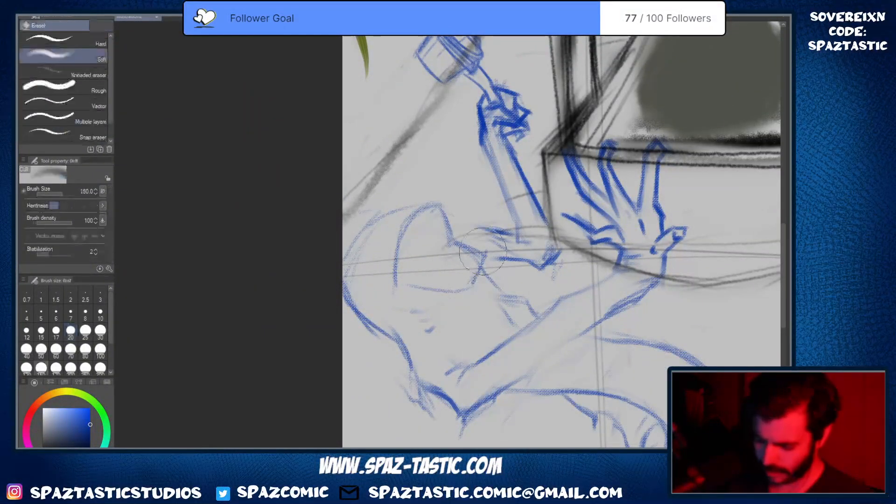
pyautogui.press('p')
pyautogui.moveTo(487, 252); pyautogui.dragTo(461, 290)
pyautogui.moveTo(486, 259); pyautogui.dragTo(465, 289)
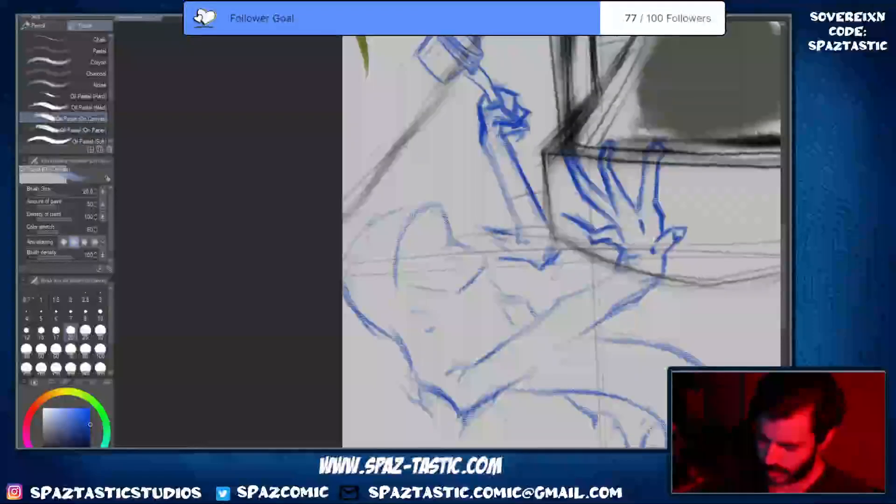
pyautogui.moveTo(398, 285); pyautogui.dragTo(482, 281)
pyautogui.moveTo(459, 245)
pyautogui.mouseDown()
pyautogui.moveTo(490, 271)
pyautogui.moveTo(481, 261)
pyautogui.moveTo(460, 290)
pyautogui.moveTo(500, 306)
pyautogui.mouseUp()
pyautogui.press('e')
pyautogui.press('p')
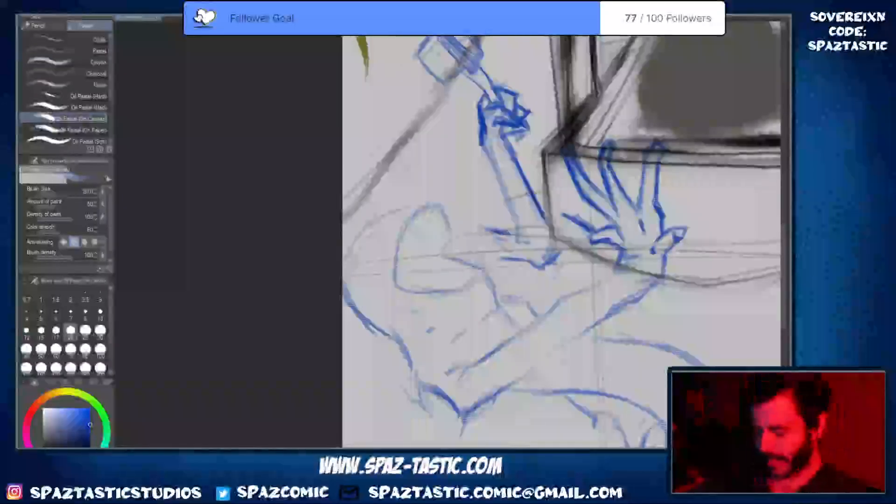
# Close the arc into a mouth-like outline with a vertical inner edge and a line slanting down to its pointed corner
pyautogui.moveTo(451, 292); pyautogui.dragTo(477, 275)
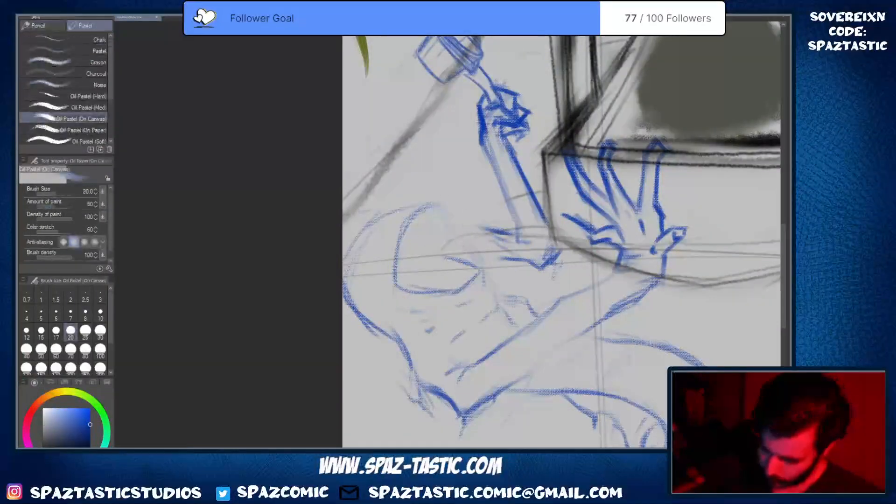
pyautogui.moveTo(434, 209); pyautogui.dragTo(438, 252)
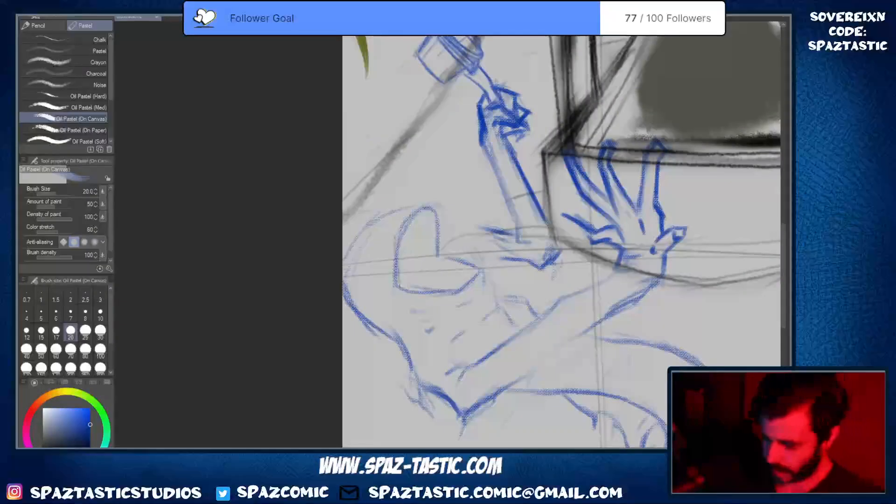
pyautogui.press('e')
pyautogui.press('p')
pyautogui.moveTo(483, 268)
pyautogui.mouseDown()
pyautogui.moveTo(494, 301)
pyautogui.moveTo(485, 276)
pyautogui.mouseUp()
pyautogui.moveTo(439, 256); pyautogui.dragTo(481, 276)
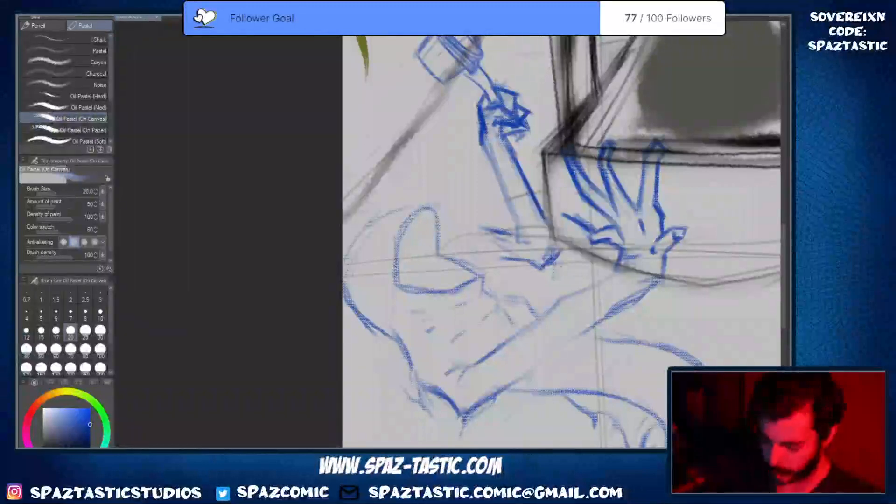
# Soften the heavy lower back contour by the canvas border and redraw it as a lighter line into the torso
pyautogui.press('e')
pyautogui.moveTo(354, 299); pyautogui.dragTo(390, 344)
pyautogui.press('p')
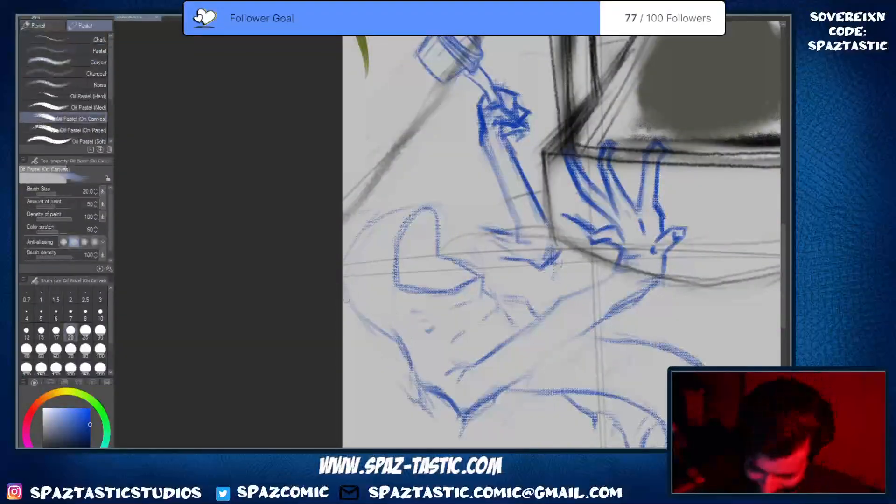
pyautogui.moveTo(348, 302); pyautogui.dragTo(395, 342)
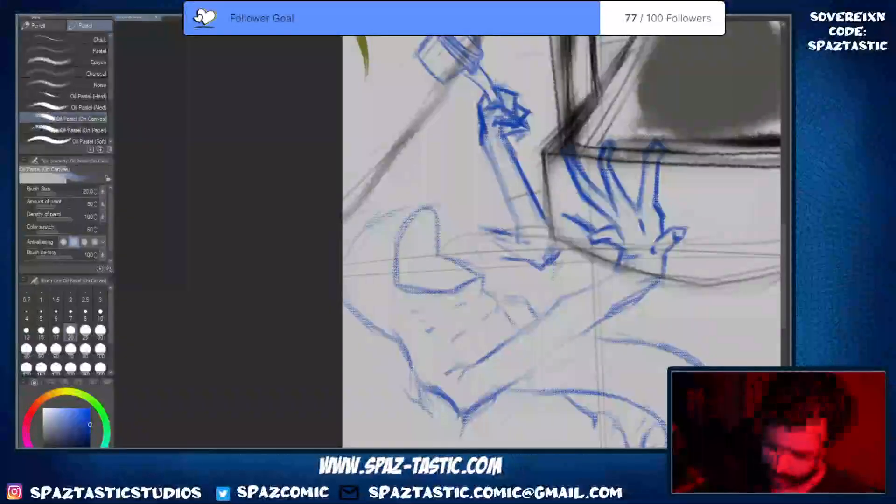
# Erase the rounded upper part of the inner arc and try a thick, steeper stroke for its outer side
pyautogui.moveTo(457, 162); pyautogui.dragTo(525, 181)
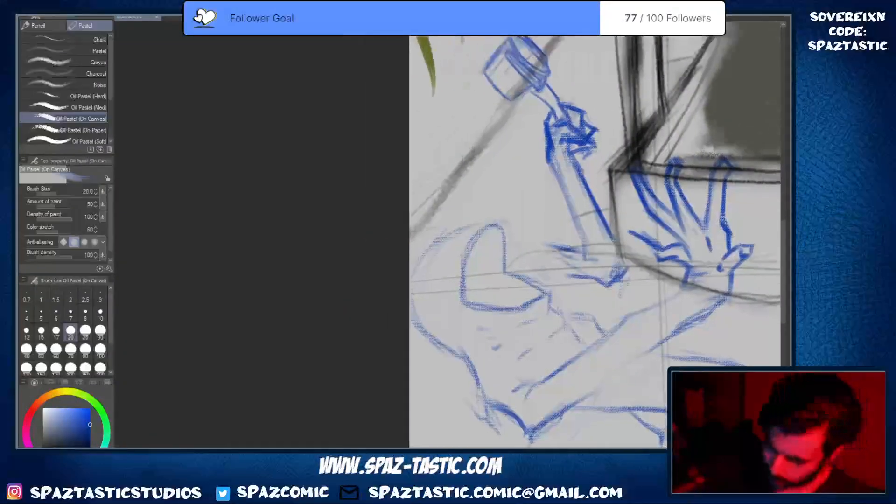
pyautogui.scroll(3, 429, 263)
pyautogui.press('e')
pyautogui.moveTo(396, 351); pyautogui.dragTo(406, 395)
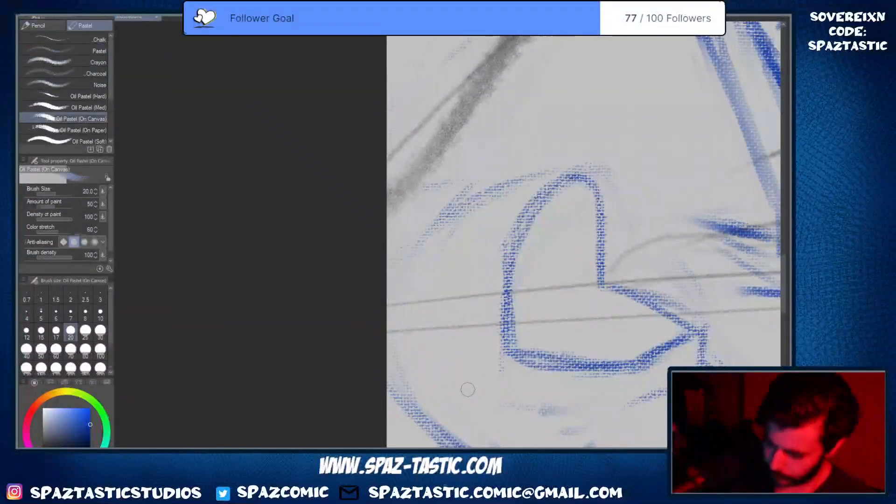
pyautogui.press('space')
pyautogui.moveTo(605, 256); pyautogui.dragTo(490, 262)
pyautogui.press('e')
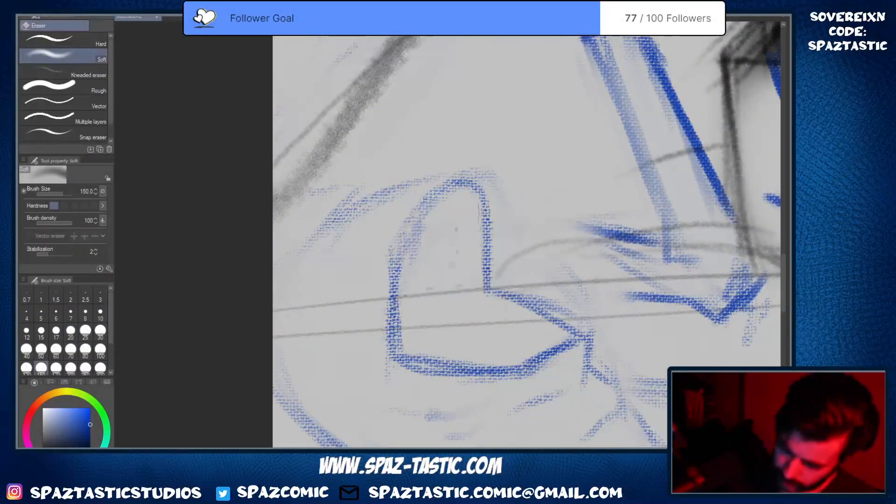
pyautogui.moveTo(469, 182); pyautogui.dragTo(396, 276)
pyautogui.moveTo(418, 187); pyautogui.dragTo(395, 301)
pyautogui.moveTo(409, 206); pyautogui.dragTo(395, 358)
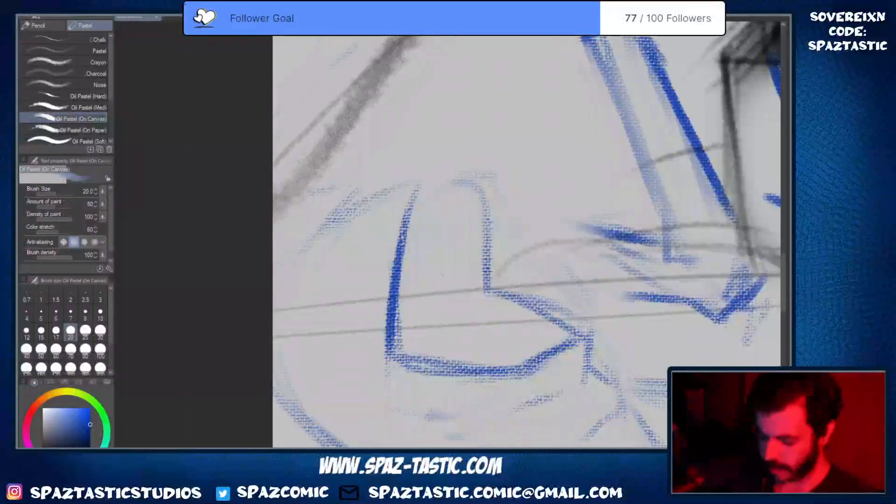
# Undo the thick strokes, reduce the brush size to 10, and redraw the outline's outer side, angled top and inner edge
pyautogui.hotkey('ctrl', 'z')
pyautogui.hotkey('ctrl', 'z')
pyautogui.press('[')
pyautogui.press('[')
pyautogui.press('[')
pyautogui.press('[')
pyautogui.moveTo(419, 179); pyautogui.dragTo(394, 345)
pyautogui.moveTo(423, 178)
pyautogui.mouseDown()
pyautogui.moveTo(479, 158)
pyautogui.moveTo(491, 294)
pyautogui.mouseUp()
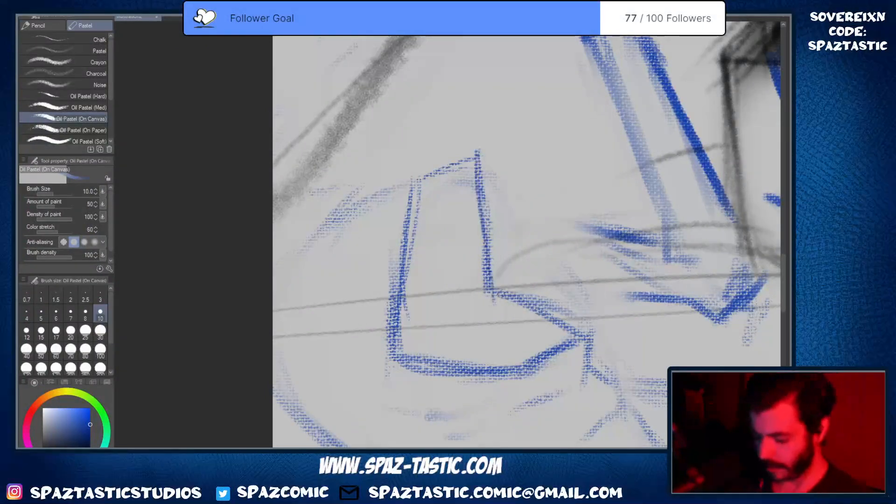
# Erase the outline's heavy lower edge and redraw it thinner, with both edges meeting at the pointed corner
pyautogui.press('e')
pyautogui.moveTo(519, 340)
pyautogui.mouseDown()
pyautogui.moveTo(524, 365)
pyautogui.moveTo(553, 365)
pyautogui.mouseUp()
pyautogui.press('p')
pyautogui.moveTo(393, 356)
pyautogui.mouseDown()
pyautogui.moveTo(545, 367)
pyautogui.moveTo(584, 347)
pyautogui.mouseUp()
pyautogui.moveTo(495, 294); pyautogui.dragTo(584, 348)
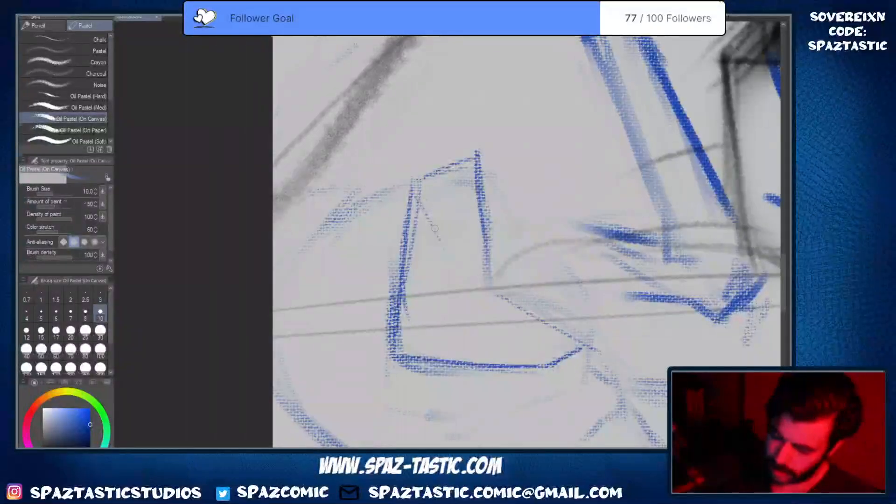
# Sketch a narrow fang tapering down from the outline's upper left corner
pyautogui.moveTo(436, 226); pyautogui.dragTo(444, 248)
pyautogui.moveTo(419, 206)
pyautogui.mouseDown()
pyautogui.moveTo(442, 261)
pyautogui.moveTo(427, 184)
pyautogui.moveTo(451, 313)
pyautogui.mouseUp()
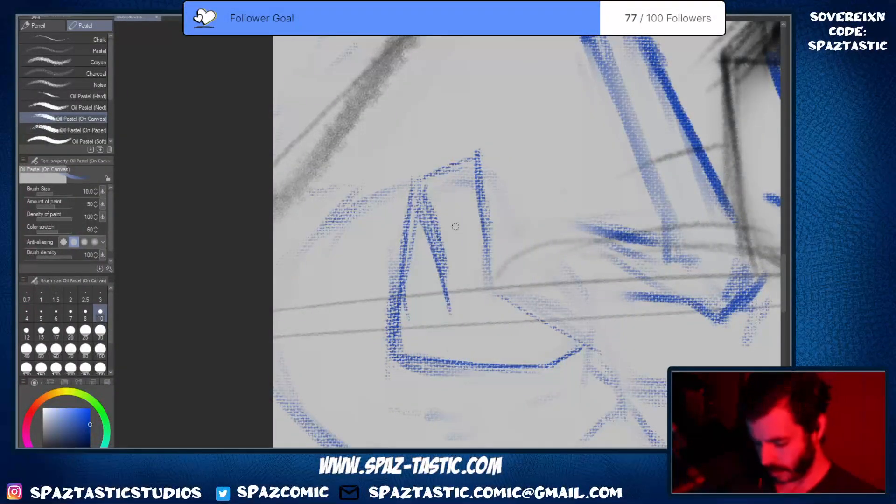
pyautogui.moveTo(449, 279); pyautogui.dragTo(450, 295)
# Sketch a second fang slanting down from the peak of the outline
pyautogui.scroll(-4, 455, 334)
pyautogui.scroll(5, 471, 319)
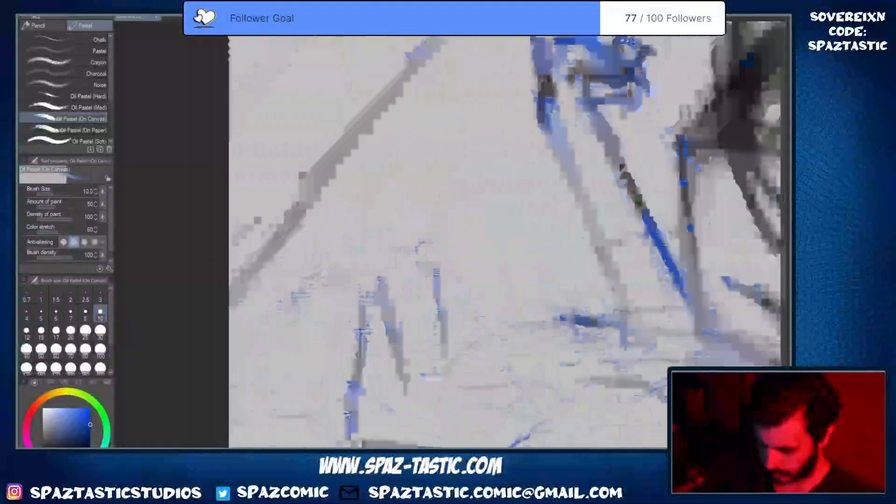
pyautogui.moveTo(413, 238); pyautogui.dragTo(450, 306)
pyautogui.moveTo(414, 254); pyautogui.dragTo(470, 371)
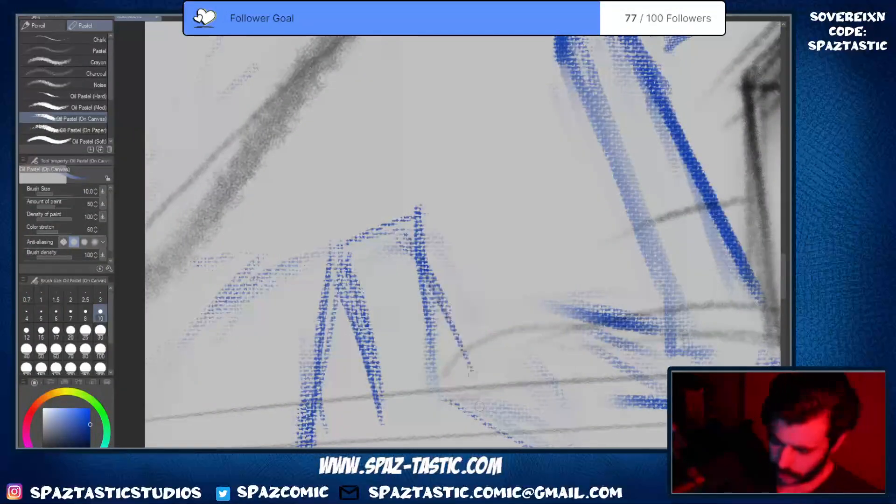
pyautogui.moveTo(397, 247); pyautogui.dragTo(476, 387)
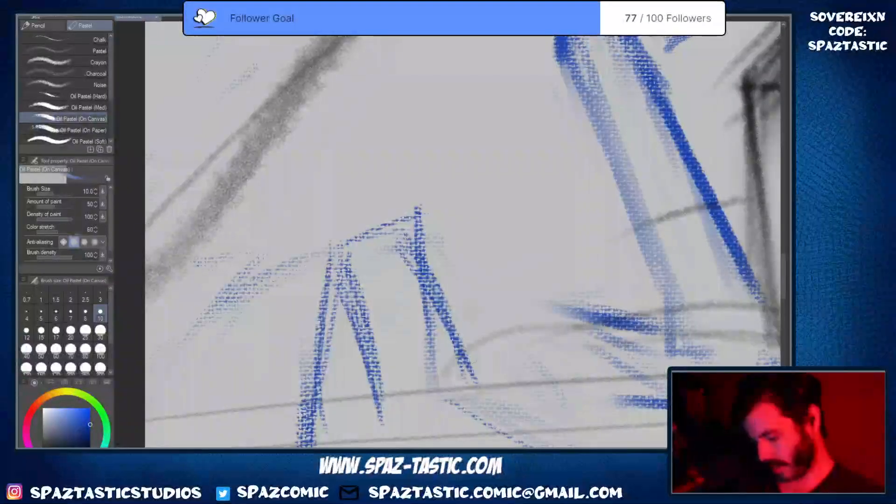
pyautogui.moveTo(426, 297); pyautogui.dragTo(476, 387)
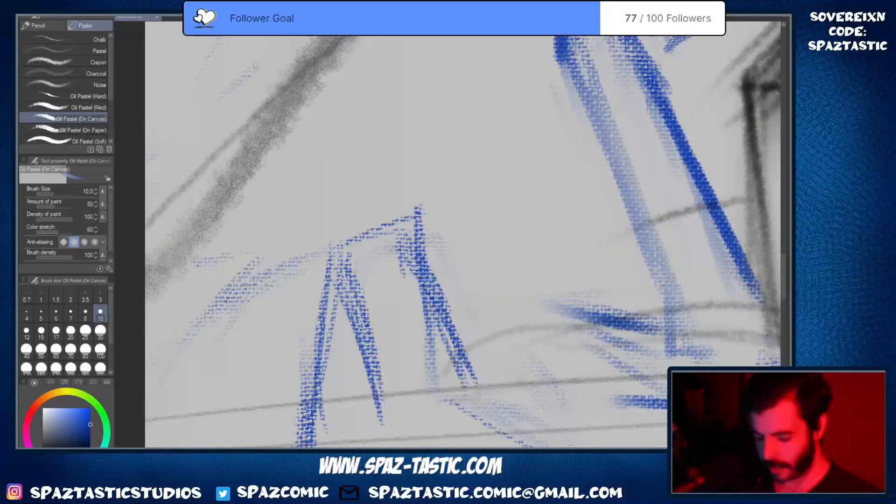
# Undo the second fang's last strokes, redraw it with two converging lines, and darken the bases of both fangs
pyautogui.hotkey('ctrl', 'z')
pyautogui.hotkey('ctrl', 'z')
pyautogui.hotkey('ctrl', 'z')
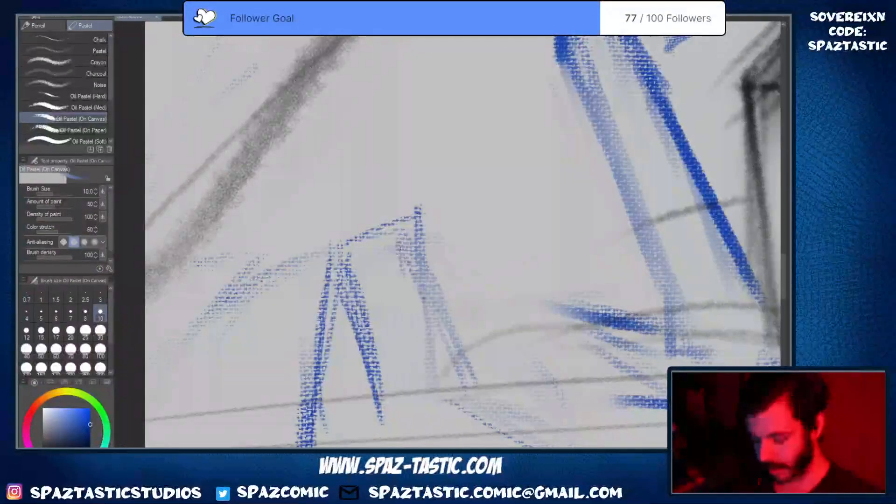
pyautogui.hotkey('ctrl', 'z')
pyautogui.moveTo(404, 231)
pyautogui.mouseDown()
pyautogui.moveTo(451, 326)
pyautogui.moveTo(464, 375)
pyautogui.mouseUp()
pyautogui.moveTo(401, 251); pyautogui.dragTo(467, 390)
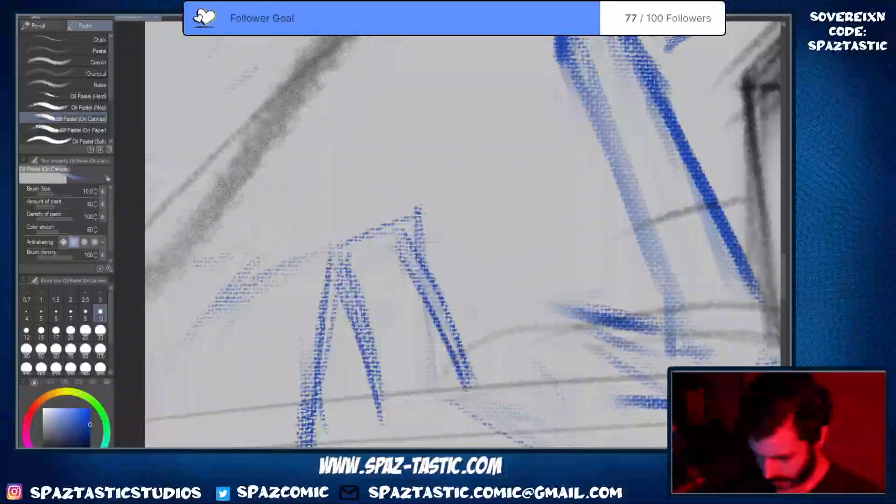
pyautogui.moveTo(399, 234); pyautogui.dragTo(405, 265)
pyautogui.moveTo(338, 256); pyautogui.dragTo(353, 289)
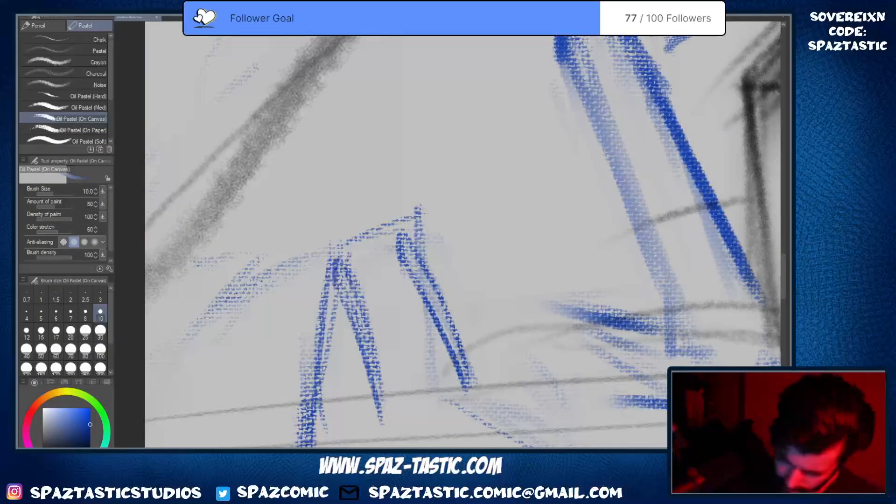
# Erase the first fang's heavy strokes and nearby outline marks, and redraw the fang's edge as a single thin curve
pyautogui.scroll(-3, 386, 351)
pyautogui.press('space')
pyautogui.moveTo(515, 375); pyautogui.dragTo(528, 243)
pyautogui.scroll(3, 416, 254)
pyautogui.press('e')
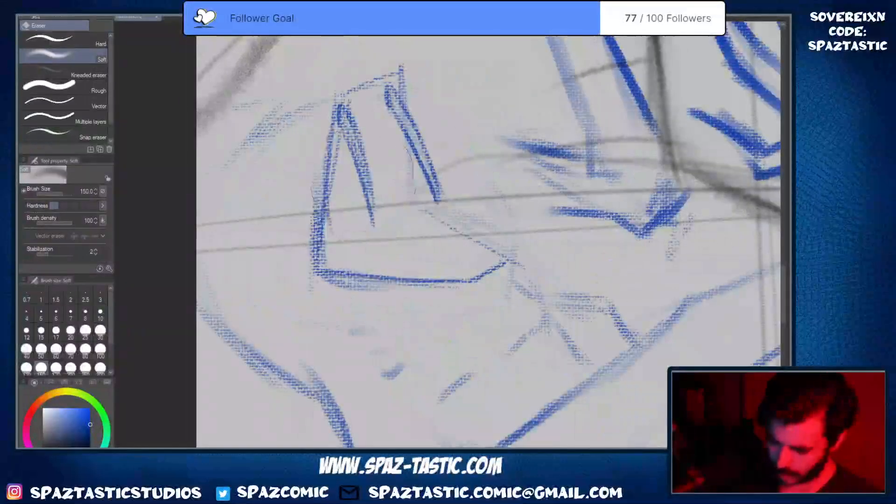
pyautogui.moveTo(355, 140); pyautogui.dragTo(375, 225)
pyautogui.moveTo(346, 108); pyautogui.dragTo(328, 234)
pyautogui.moveTo(406, 118); pyautogui.dragTo(413, 156)
pyautogui.press('p')
pyautogui.moveTo(347, 126); pyautogui.dragTo(384, 225)
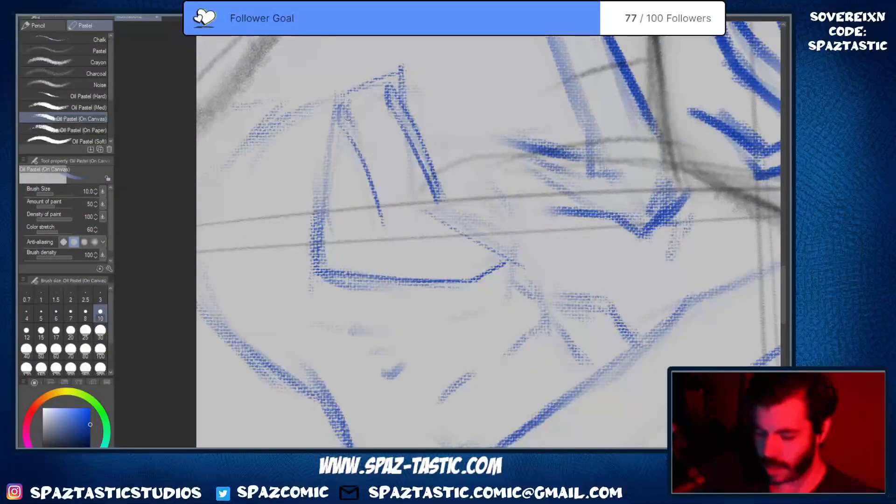
pyautogui.moveTo(348, 119); pyautogui.dragTo(386, 214)
pyautogui.moveTo(376, 182); pyautogui.dragTo(386, 234)
pyautogui.hotkey('ctrl', 'z')
pyautogui.hotkey('ctrl', 'z')
pyautogui.moveTo(341, 120); pyautogui.dragTo(383, 213)
pyautogui.hotkey('ctrl', 'z')
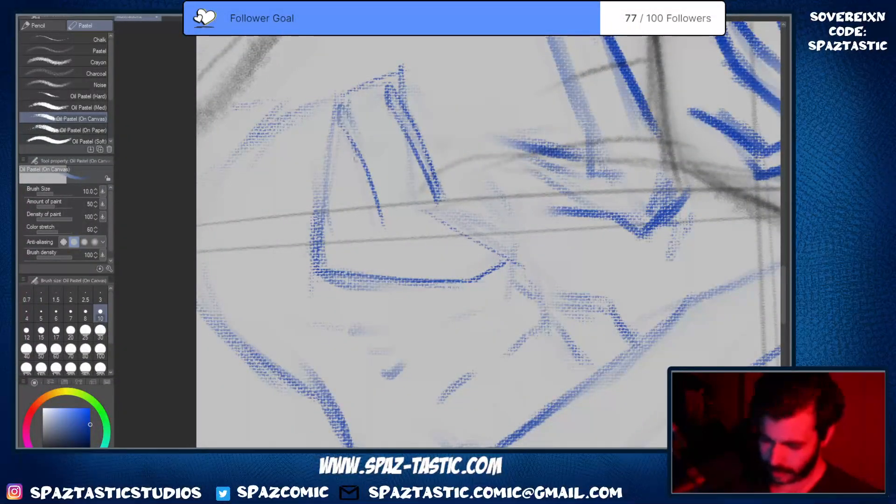
# Define the first fang with two lines meeting at a darker tip, and redraw the second fang's edge more narrowly
pyautogui.moveTo(354, 150); pyautogui.dragTo(385, 238)
pyautogui.moveTo(341, 104); pyautogui.dragTo(379, 203)
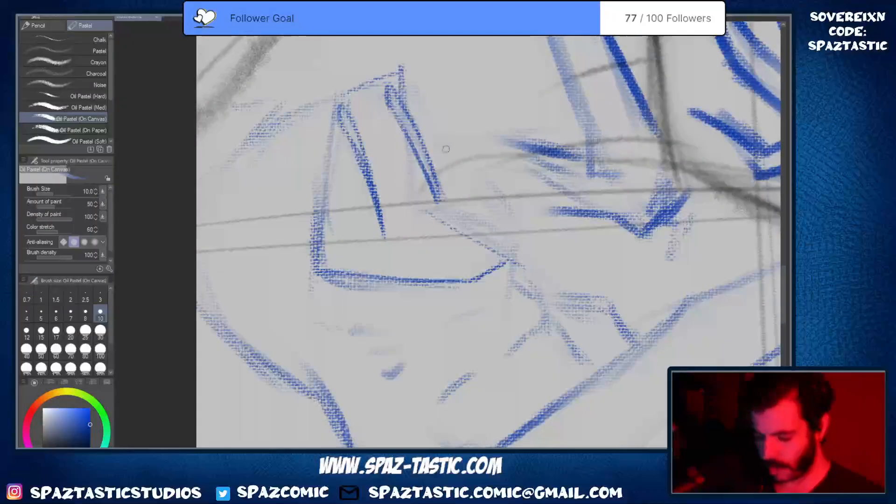
pyautogui.hotkey('ctrl', 'z')
pyautogui.moveTo(404, 104); pyautogui.dragTo(431, 207)
# Add a curved outer contour running down from the first fang's base along the outline's outer side
pyautogui.moveTo(485, 196); pyautogui.dragTo(491, 293)
pyautogui.moveTo(341, 201); pyautogui.dragTo(329, 248)
pyautogui.moveTo(401, 174)
pyautogui.mouseDown()
pyautogui.moveTo(356, 190)
pyautogui.moveTo(331, 217)
pyautogui.moveTo(324, 283)
pyautogui.mouseUp()
pyautogui.moveTo(338, 196); pyautogui.dragTo(316, 272)
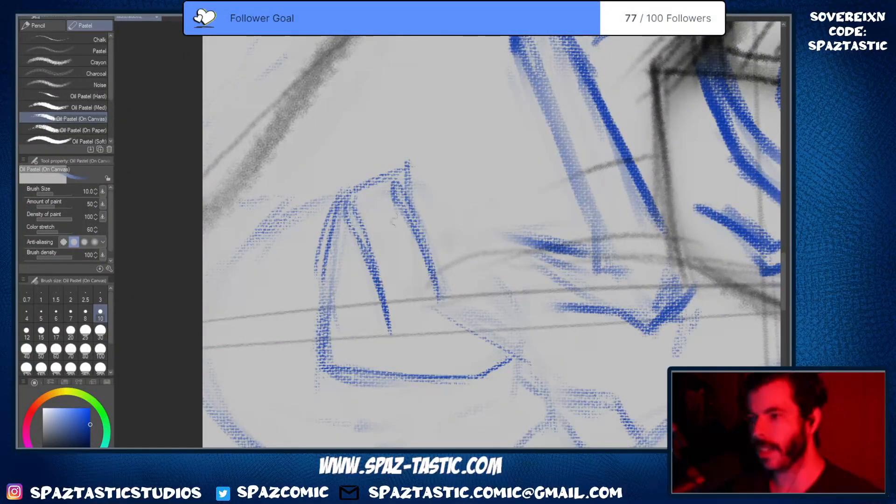
# Redraw the top edge between the two fangs as a darker, slightly arched line with a softened peak
pyautogui.press('e')
pyautogui.press('p')
pyautogui.moveTo(411, 153)
pyautogui.mouseDown()
pyautogui.moveTo(391, 146)
pyautogui.moveTo(409, 182)
pyautogui.moveTo(334, 203)
pyautogui.mouseUp()
pyautogui.moveTo(353, 191); pyautogui.dragTo(403, 170)
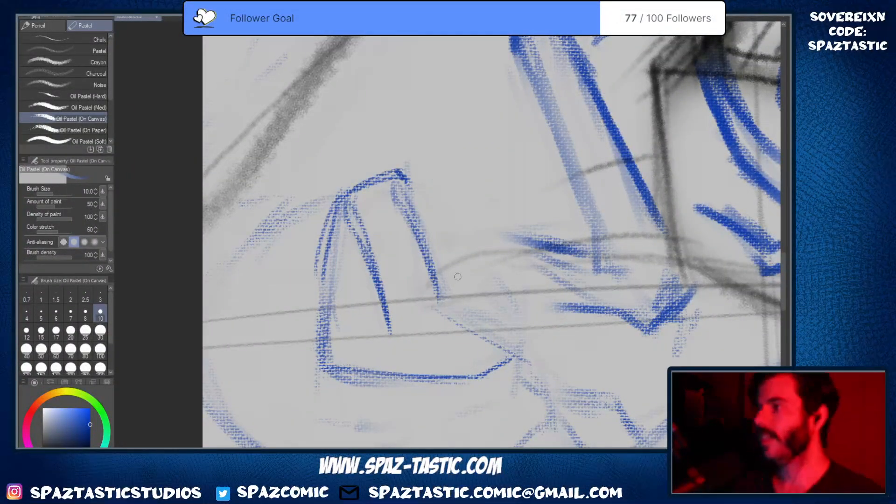
# Reinforce the outline's outer side and the short slanted edge leading to its lower pointed corner
pyautogui.moveTo(378, 309); pyautogui.dragTo(380, 260)
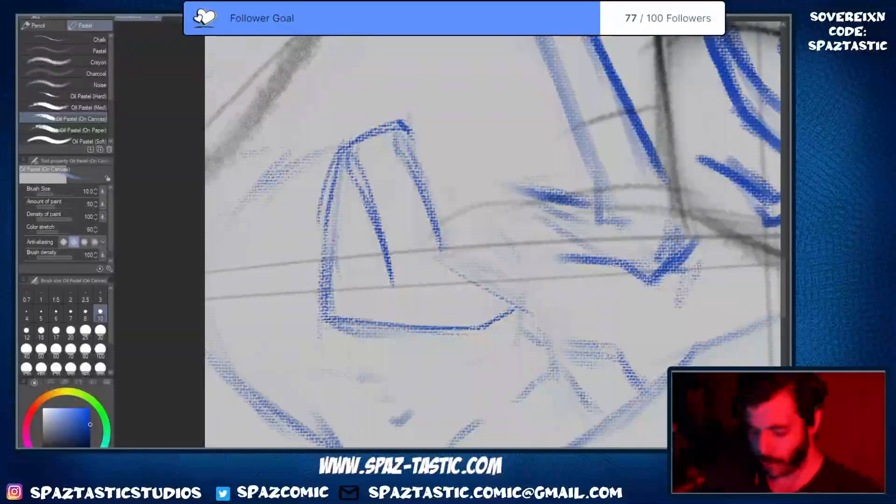
pyautogui.moveTo(324, 218); pyautogui.dragTo(329, 316)
pyautogui.moveTo(325, 187)
pyautogui.mouseDown()
pyautogui.moveTo(322, 303)
pyautogui.moveTo(516, 309)
pyautogui.mouseUp()
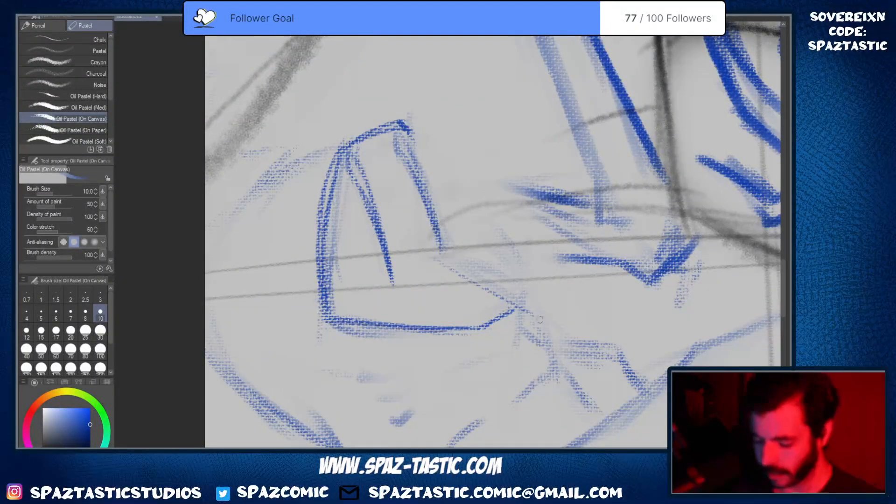
pyautogui.moveTo(480, 333); pyautogui.dragTo(523, 306)
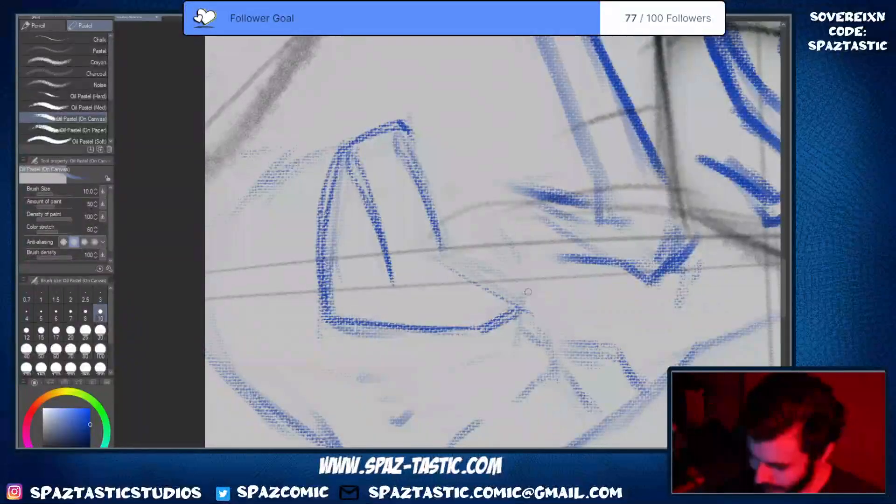
# Darken the slanted edge leading to the outline's lower pointed corner, and erase the two fangs inside the outline
pyautogui.moveTo(442, 253)
pyautogui.mouseDown()
pyautogui.moveTo(517, 307)
pyautogui.moveTo(497, 296)
pyautogui.mouseUp()
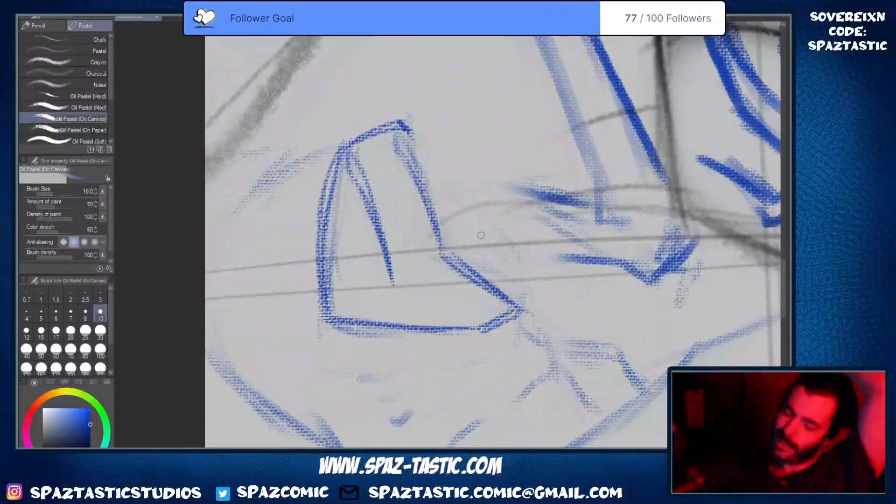
pyautogui.press('e')
pyautogui.moveTo(432, 214)
pyautogui.mouseDown()
pyautogui.moveTo(412, 175)
pyautogui.moveTo(378, 189)
pyautogui.moveTo(373, 224)
pyautogui.mouseUp()
pyautogui.press('p')
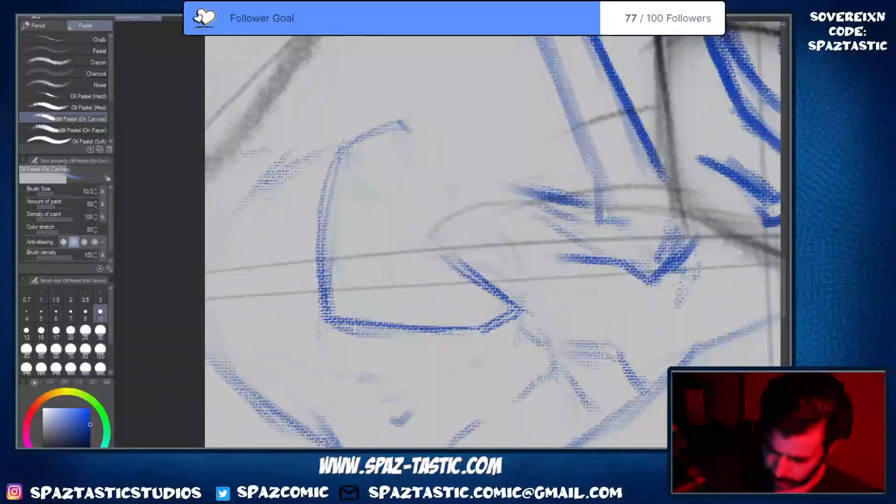
# Sharpen the mouth outline's lower pointed corner with darker strokes, and erase the trial marks sketched inside the outline
pyautogui.click(379, 295)
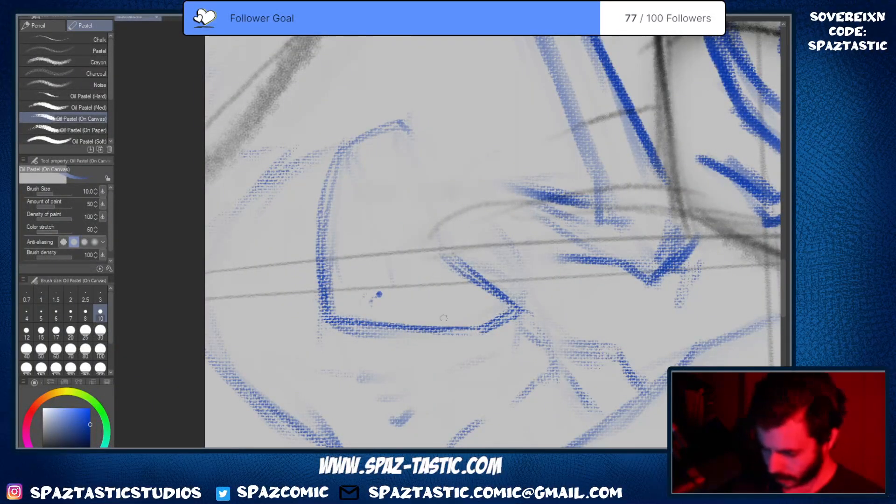
pyautogui.moveTo(369, 295); pyautogui.dragTo(427, 286)
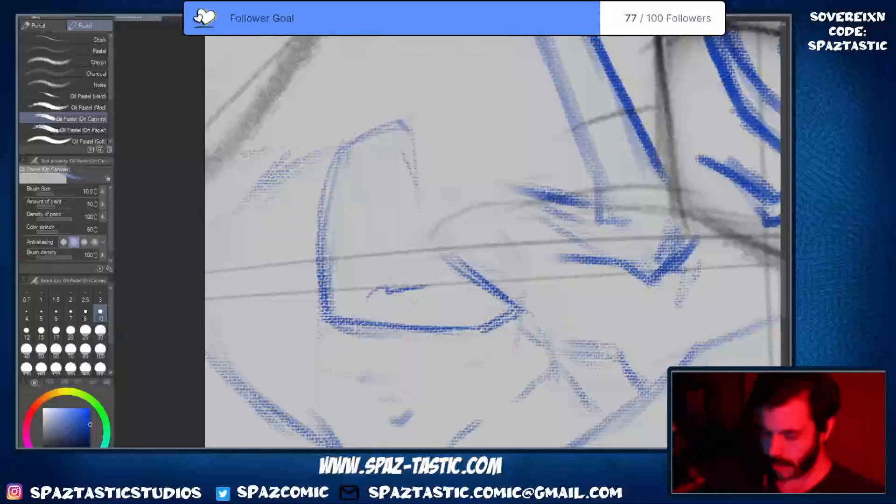
pyautogui.moveTo(481, 335); pyautogui.dragTo(518, 304)
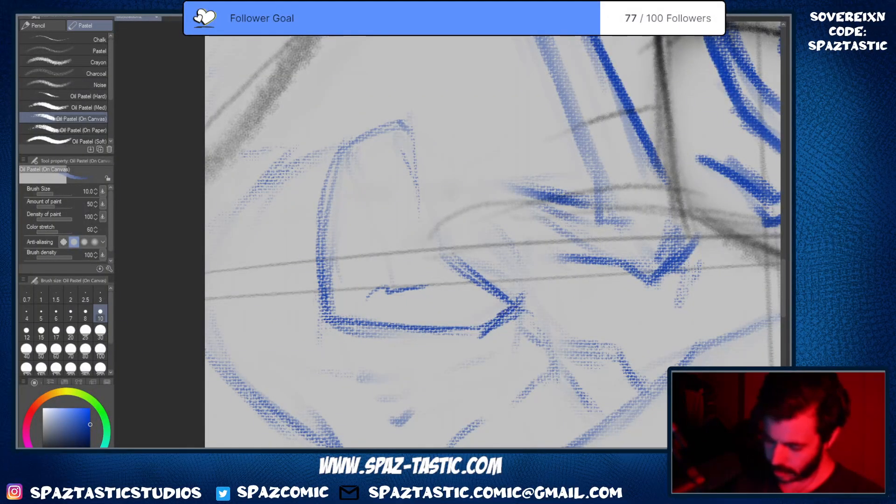
pyautogui.moveTo(484, 272); pyautogui.dragTo(523, 304)
pyautogui.moveTo(370, 296); pyautogui.dragTo(407, 267)
pyautogui.press('e')
pyautogui.press('p')
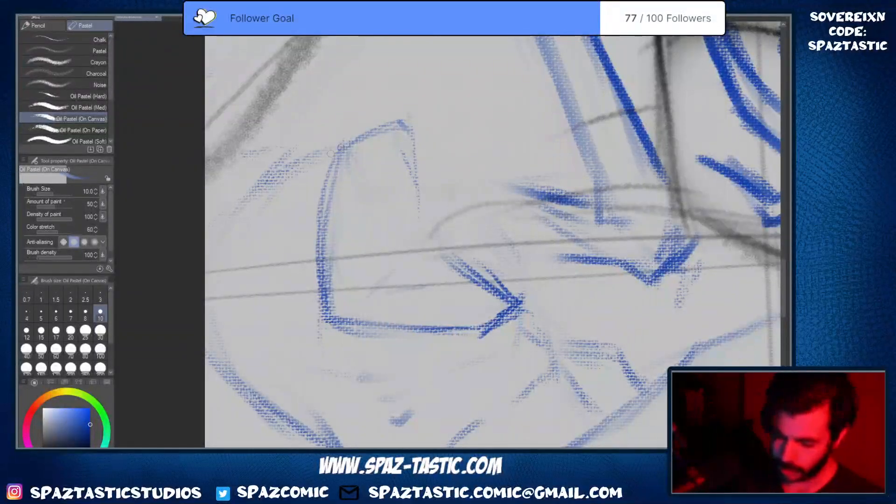
# Add a short curved stroke beside the wrist of the hand holding the ladle
pyautogui.moveTo(316, 141)
pyautogui.mouseDown()
pyautogui.moveTo(397, 118)
pyautogui.moveTo(314, 135)
pyautogui.mouseUp()
pyautogui.scroll(-2, 470, 266)
pyautogui.moveTo(612, 296)
pyautogui.mouseDown()
pyautogui.moveTo(595, 290)
pyautogui.moveTo(548, 305)
pyautogui.mouseUp()
pyautogui.hotkey('ctrl', '-')
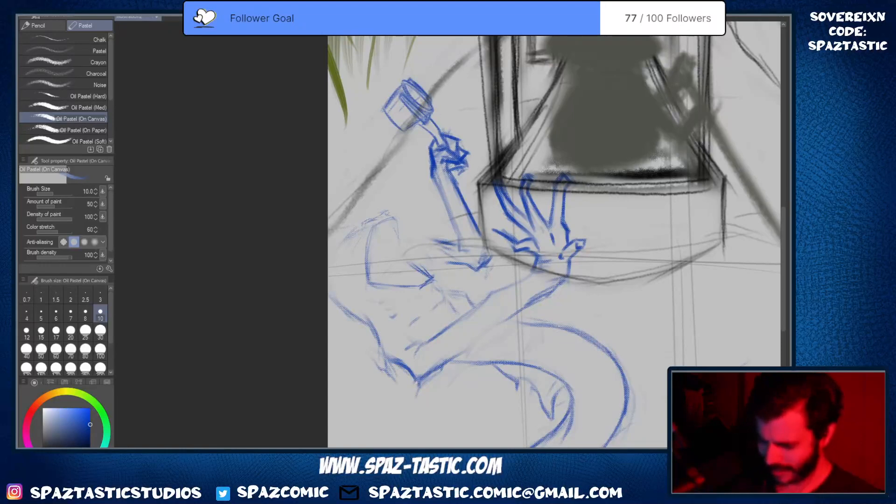
pyautogui.scroll(3, 418, 103)
pyautogui.moveTo(395, 64); pyautogui.dragTo(441, 107)
pyautogui.moveTo(432, 190); pyautogui.dragTo(425, 269)
pyautogui.scroll(-3, 413, 163)
pyautogui.moveTo(413, 173); pyautogui.dragTo(407, 254)
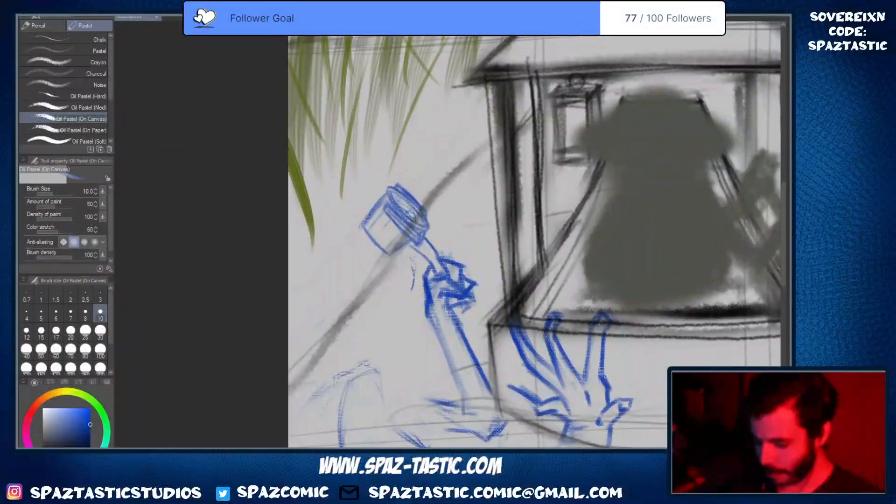
pyautogui.moveTo(610, 294); pyautogui.dragTo(526, 163)
pyautogui.moveTo(506, 255); pyautogui.dragTo(585, 181)
pyautogui.scroll(1, 353, 183)
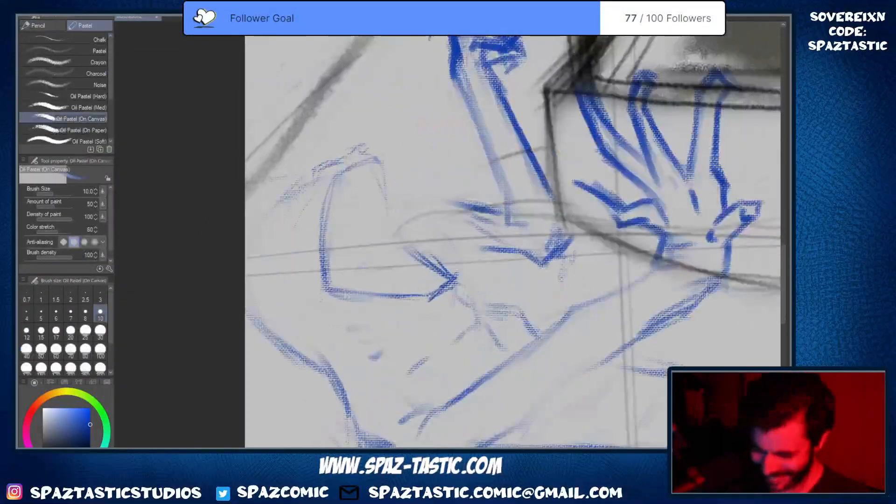
# Sketch slanted strokes behind the head, and darken the mouth outline's arched top and outer side
pyautogui.moveTo(319, 167); pyautogui.dragTo(281, 242)
pyautogui.hotkey('ctrl', 'z')
pyautogui.moveTo(306, 184); pyautogui.dragTo(270, 244)
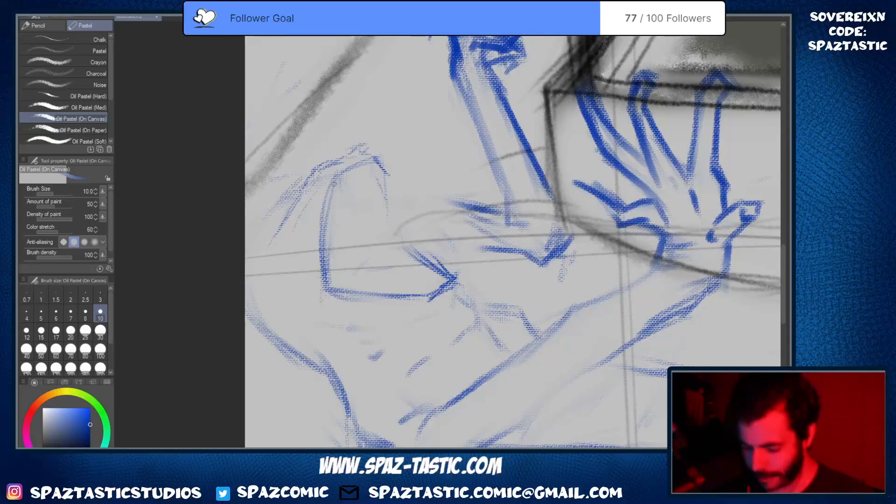
pyautogui.moveTo(328, 199); pyautogui.dragTo(367, 160)
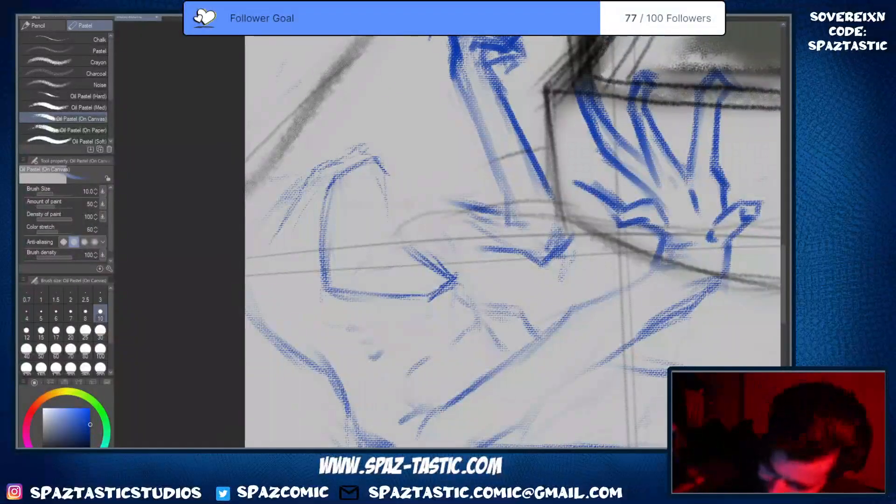
pyautogui.moveTo(326, 201); pyautogui.dragTo(389, 177)
pyautogui.moveTo(328, 198); pyautogui.dragTo(326, 244)
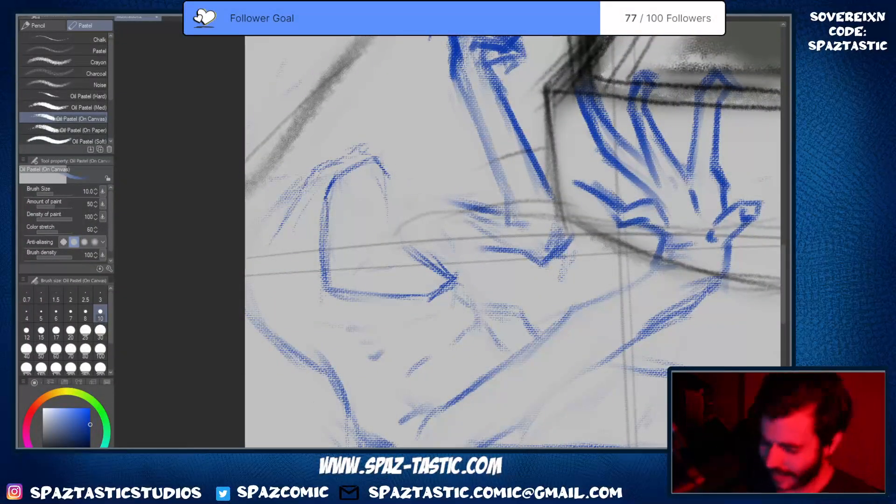
# Extend the mouth's inner edge down to the lower jaw, and draw narrow pointed fangs hanging from the arched top
pyautogui.moveTo(385, 174); pyautogui.dragTo(395, 244)
pyautogui.moveTo(330, 201); pyautogui.dragTo(350, 218)
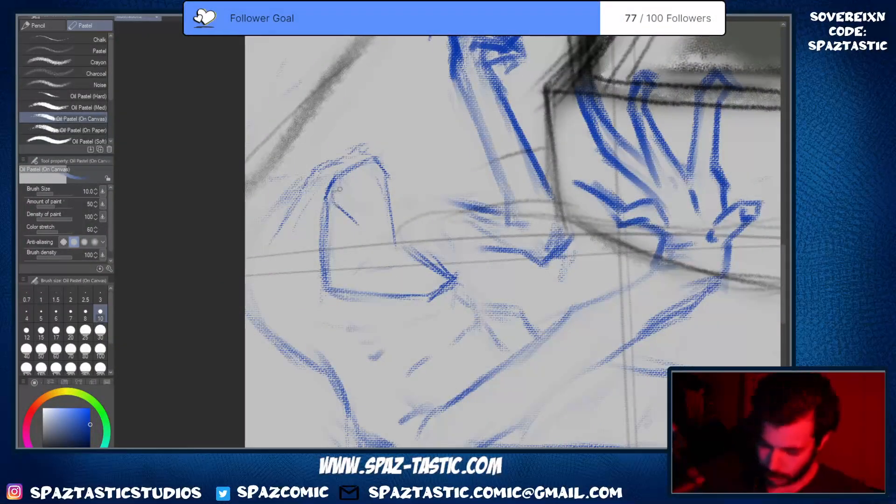
pyautogui.moveTo(344, 189); pyautogui.dragTo(370, 233)
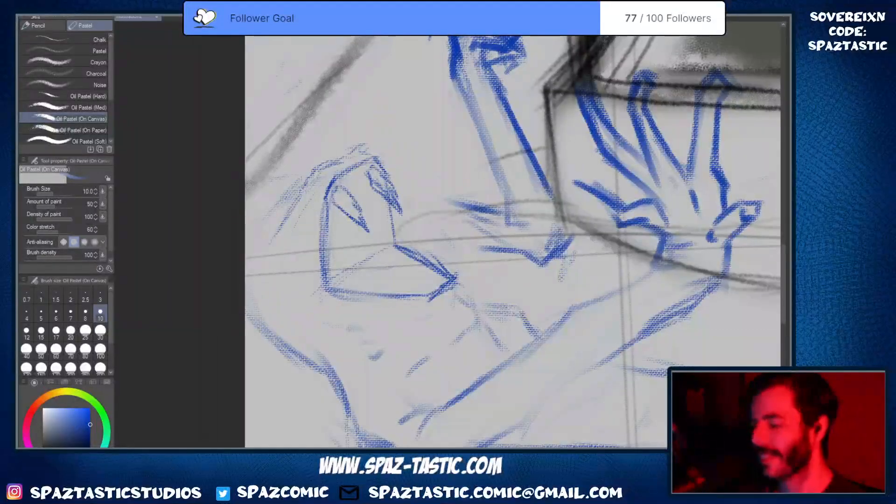
# Erase the sharp jaw tip, redraw it blunter, and continue a darker contour with creases down the throat
pyautogui.press('e')
pyautogui.moveTo(436, 244)
pyautogui.mouseDown()
pyautogui.moveTo(453, 253)
pyautogui.moveTo(431, 266)
pyautogui.moveTo(451, 276)
pyautogui.moveTo(469, 305)
pyautogui.mouseUp()
pyautogui.press('p')
pyautogui.moveTo(452, 276)
pyautogui.mouseDown()
pyautogui.moveTo(453, 294)
pyautogui.moveTo(452, 282)
pyautogui.mouseUp()
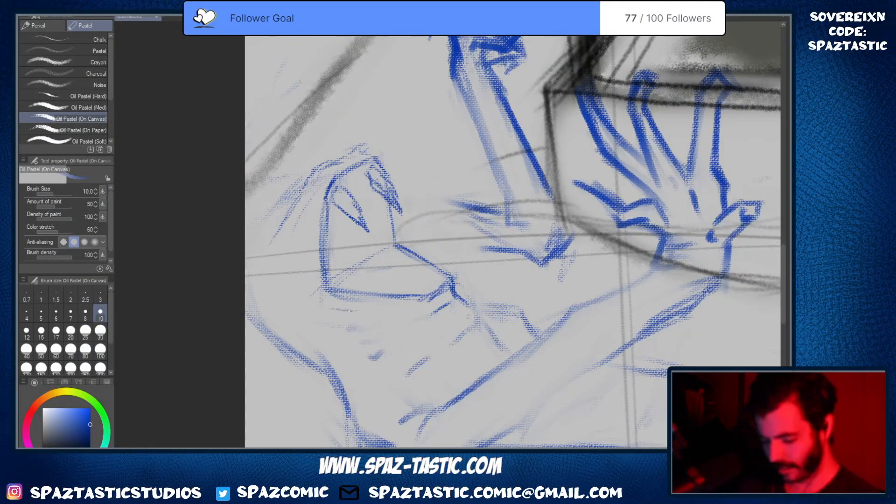
pyautogui.moveTo(465, 300)
pyautogui.mouseDown()
pyautogui.moveTo(490, 313)
pyautogui.moveTo(473, 344)
pyautogui.mouseUp()
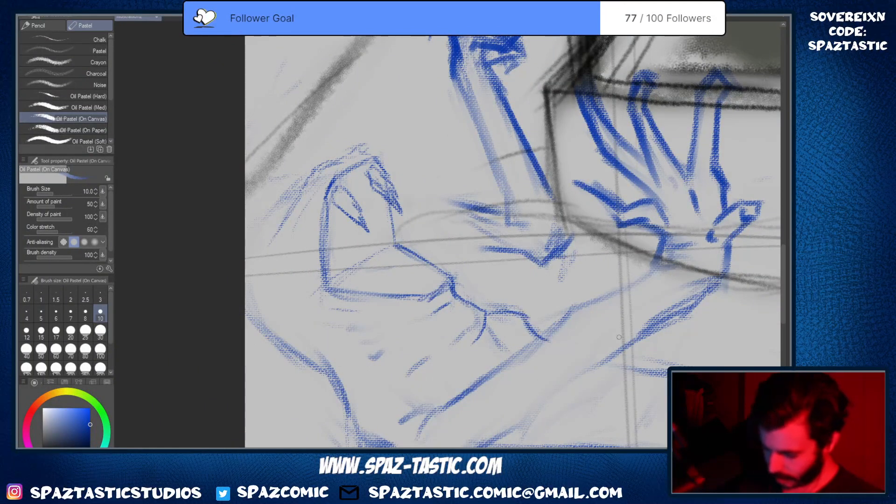
# Draw two small pointed teeth on the lower jaw near its tip
pyautogui.press('space')
pyautogui.moveTo(467, 248); pyautogui.dragTo(474, 287)
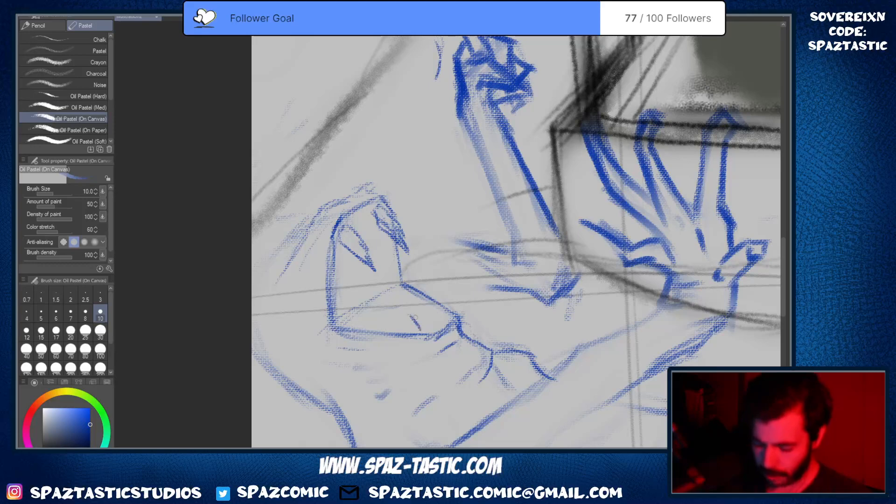
pyautogui.hotkey('ctrl', 'z')
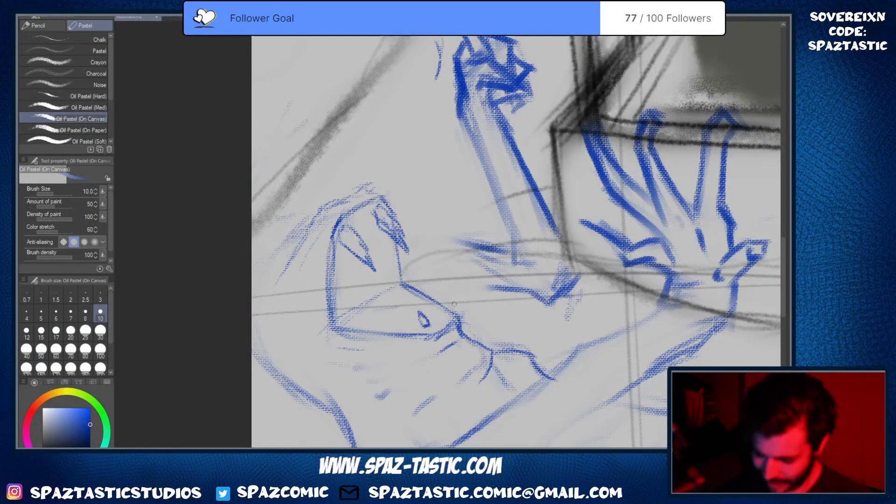
pyautogui.moveTo(439, 303); pyautogui.dragTo(450, 315)
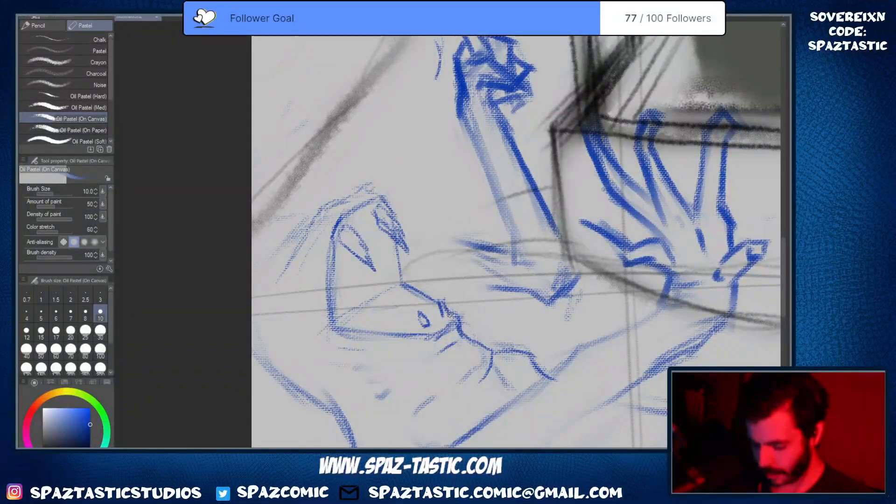
# Erase the old shoulder lines at the base of the ladle-holding arm
pyautogui.scroll(-2, 548, 360)
pyautogui.scroll(3, 548, 326)
pyautogui.moveTo(592, 296); pyautogui.dragTo(494, 378)
pyautogui.scroll(-1, 588, 296)
pyautogui.moveTo(663, 301); pyautogui.dragTo(548, 336)
pyautogui.scroll(-1, 549, 336)
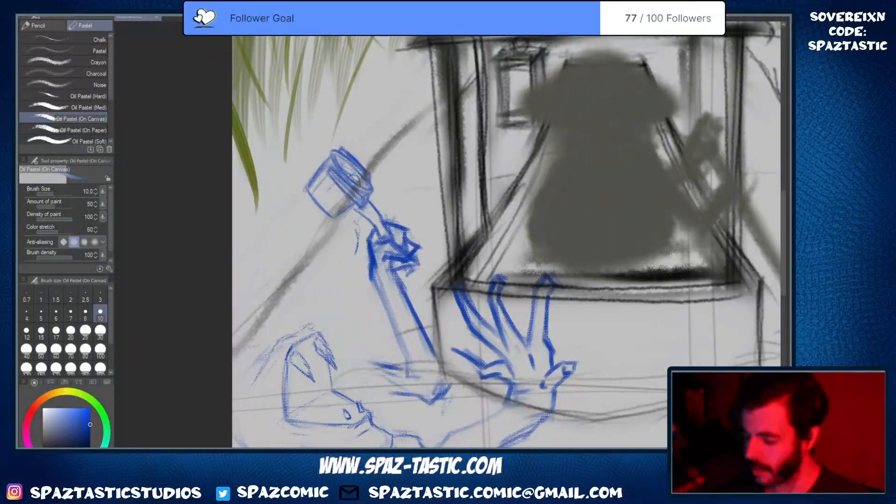
pyautogui.moveTo(533, 403); pyautogui.dragTo(571, 331)
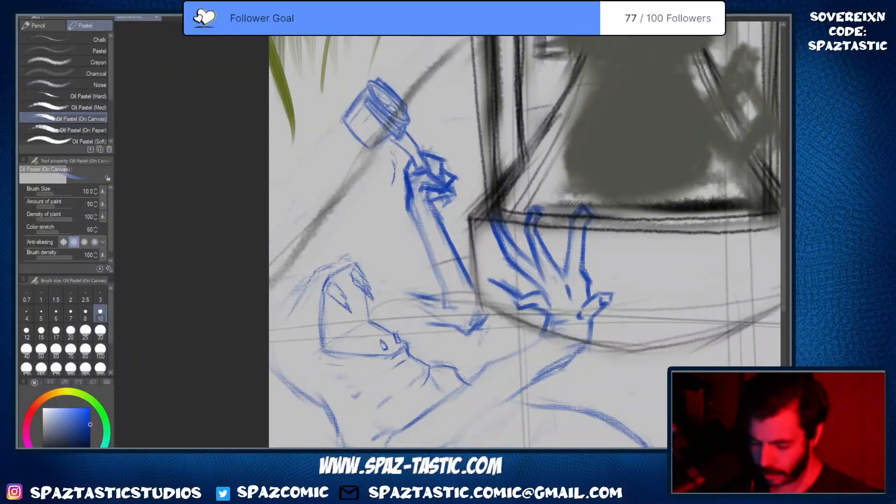
pyautogui.moveTo(482, 286); pyautogui.dragTo(542, 208)
pyautogui.scroll(1, 543, 208)
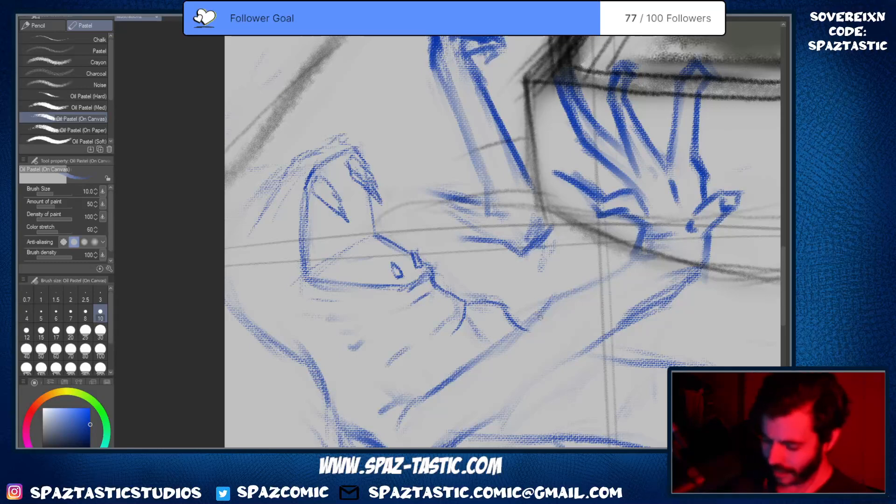
pyautogui.press('e')
pyautogui.moveTo(449, 201)
pyautogui.mouseDown()
pyautogui.moveTo(467, 240)
pyautogui.moveTo(472, 215)
pyautogui.mouseUp()
pyautogui.press('p')
# Erase the thick lower part of the creature's back contour and redraw it as a thinner, steeper line
pyautogui.scroll(-2, 569, 309)
pyautogui.scroll(2, 521, 306)
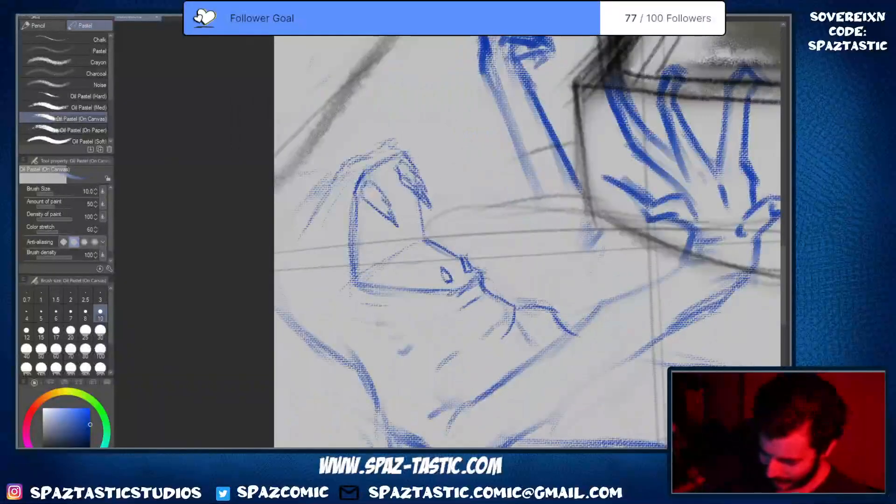
pyautogui.scroll(-1, 506, 280)
pyautogui.scroll(1, 451, 369)
pyautogui.press('e')
pyautogui.moveTo(405, 377)
pyautogui.mouseDown()
pyautogui.moveTo(441, 411)
pyautogui.moveTo(419, 425)
pyautogui.mouseUp()
pyautogui.press('p')
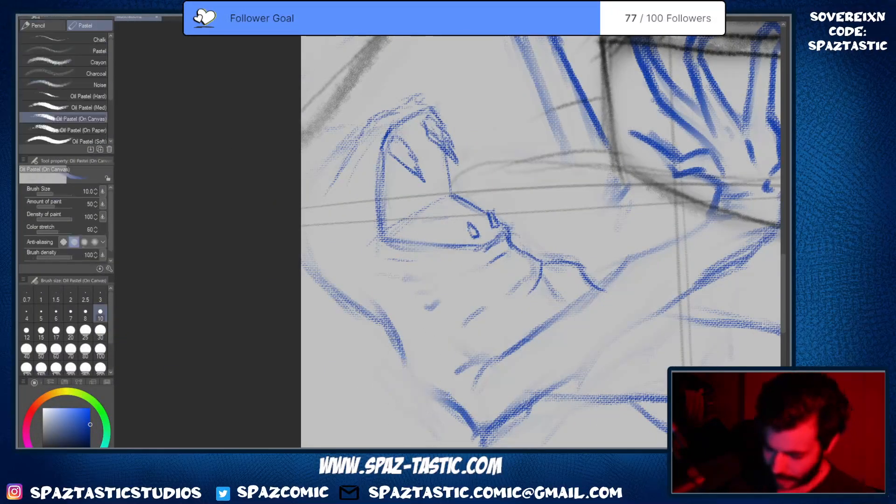
pyautogui.press('e')
pyautogui.moveTo(374, 327); pyautogui.dragTo(409, 373)
pyautogui.press('p')
pyautogui.moveTo(353, 302); pyautogui.dragTo(405, 369)
pyautogui.moveTo(385, 326); pyautogui.dragTo(405, 390)
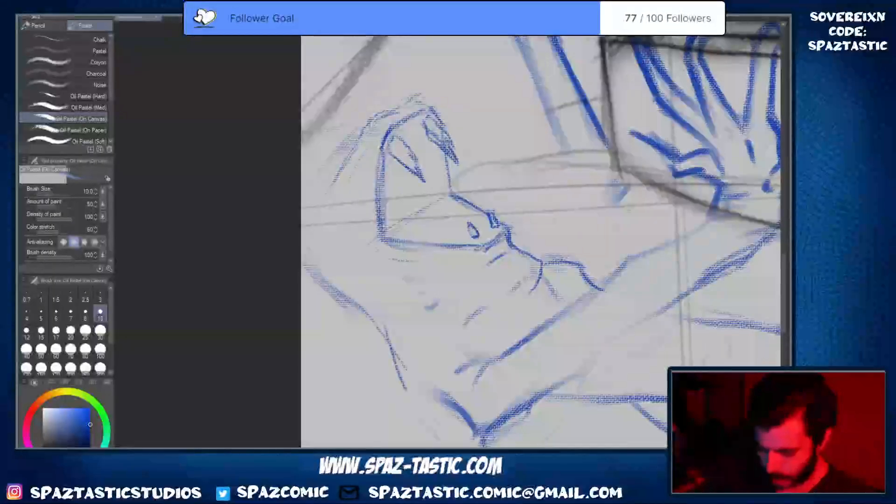
# Sketch the ladle arm's upper and lower contours, linking the jaw and throat to the forearm at the elbow
pyautogui.moveTo(511, 210); pyautogui.dragTo(462, 296)
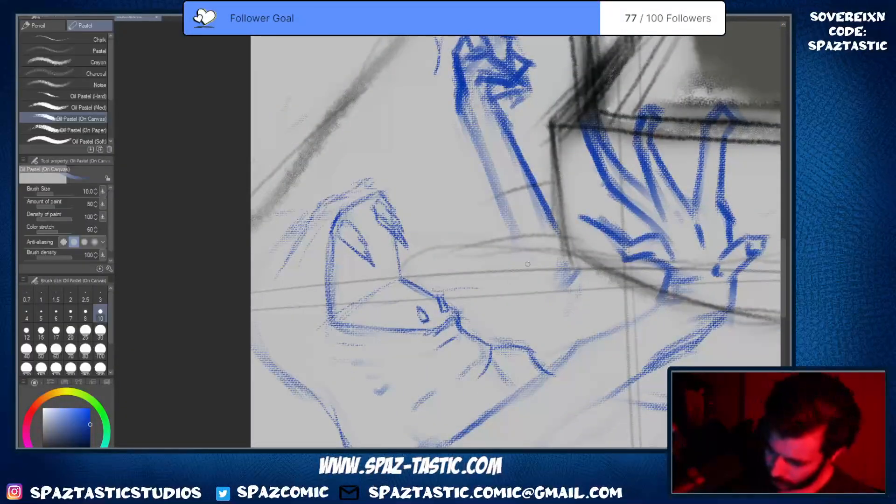
pyautogui.moveTo(464, 284); pyautogui.dragTo(429, 293)
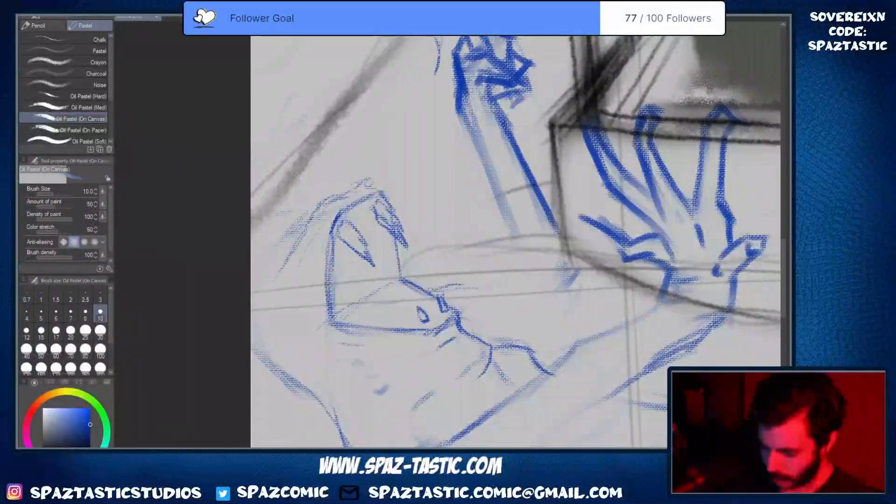
pyautogui.moveTo(526, 268); pyautogui.dragTo(472, 284)
pyautogui.hotkey('ctrl', 'z')
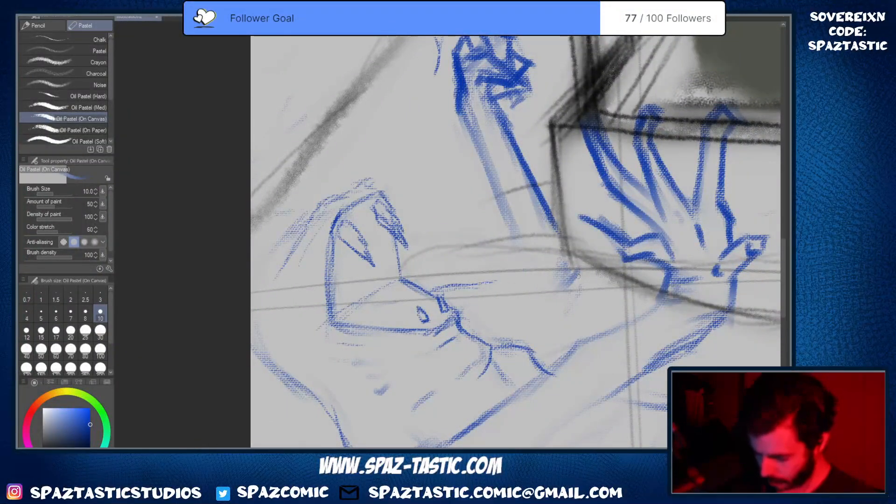
pyautogui.moveTo(580, 269); pyautogui.dragTo(488, 336)
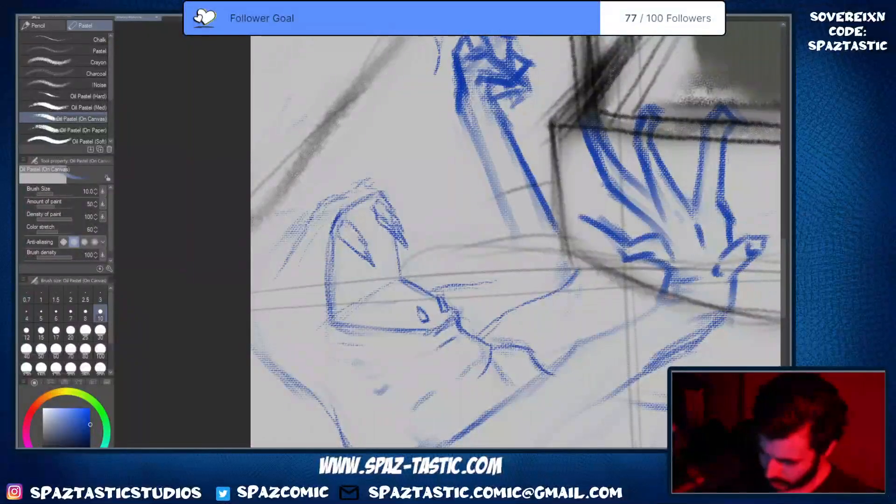
pyautogui.moveTo(517, 238); pyautogui.dragTo(466, 291)
pyautogui.moveTo(506, 204); pyautogui.dragTo(517, 241)
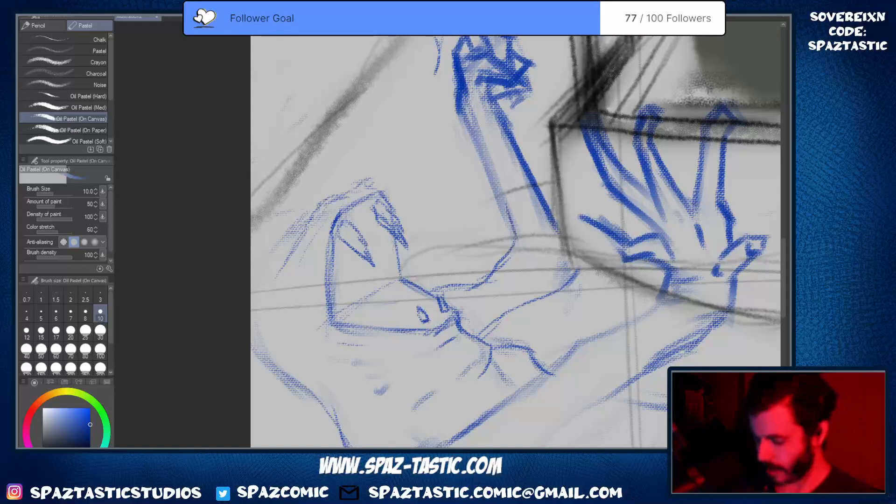
# Reinforce the ladle arm's forearm edge down to the elbow, and redraw the short contour closing the elbow's outer side
pyautogui.moveTo(583, 261); pyautogui.dragTo(579, 275)
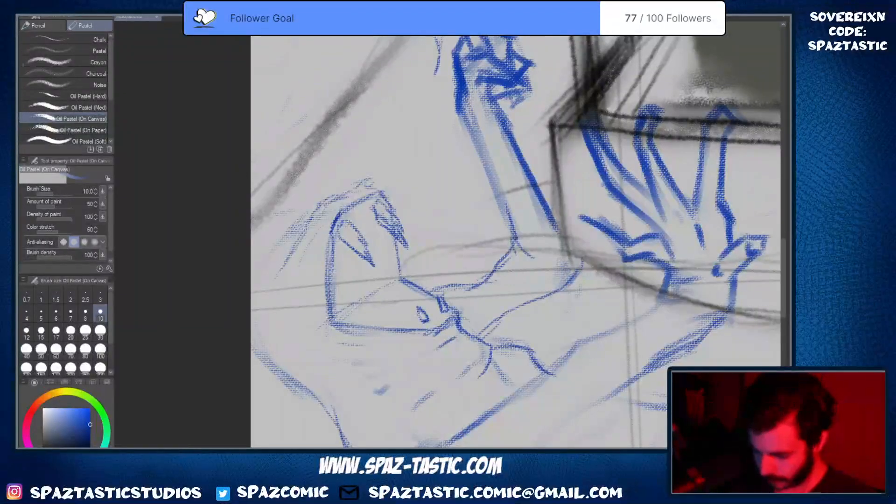
pyautogui.moveTo(473, 135); pyautogui.dragTo(520, 249)
pyautogui.scroll(-1, 562, 278)
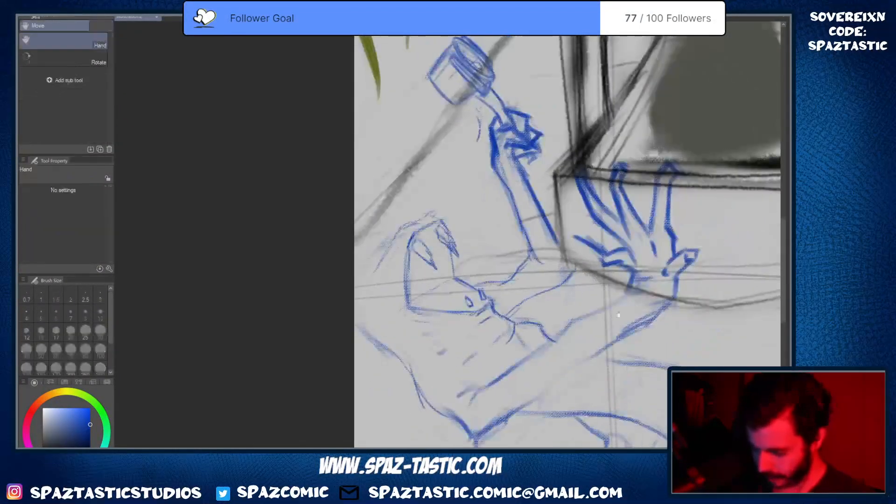
pyautogui.hotkey('ctrl', 'z')
pyautogui.moveTo(563, 283); pyautogui.dragTo(566, 265)
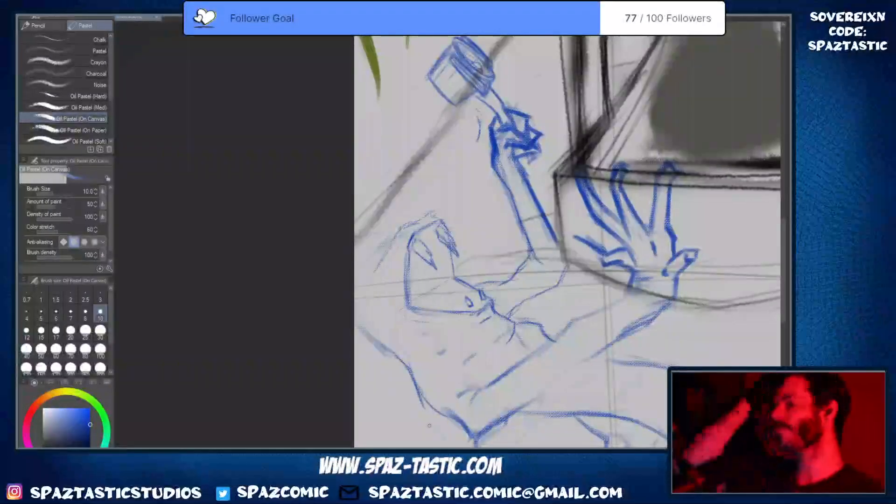
# Darken and thicken the small lower tooth beside the jaw tip
pyautogui.moveTo(430, 425); pyautogui.dragTo(273, 427)
pyautogui.moveTo(322, 318)
pyautogui.mouseDown()
pyautogui.moveTo(376, 261)
pyautogui.moveTo(427, 247)
pyautogui.mouseUp()
pyautogui.press('e')
pyautogui.press('p')
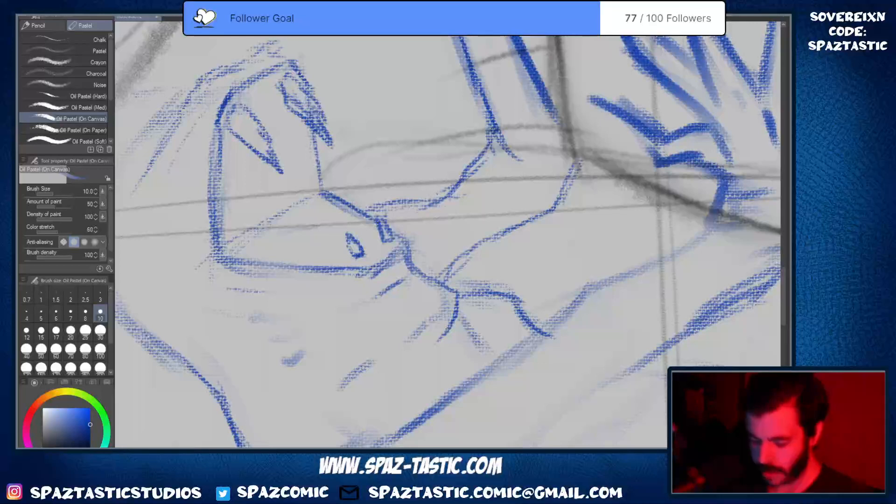
pyautogui.moveTo(377, 210); pyautogui.dragTo(383, 248)
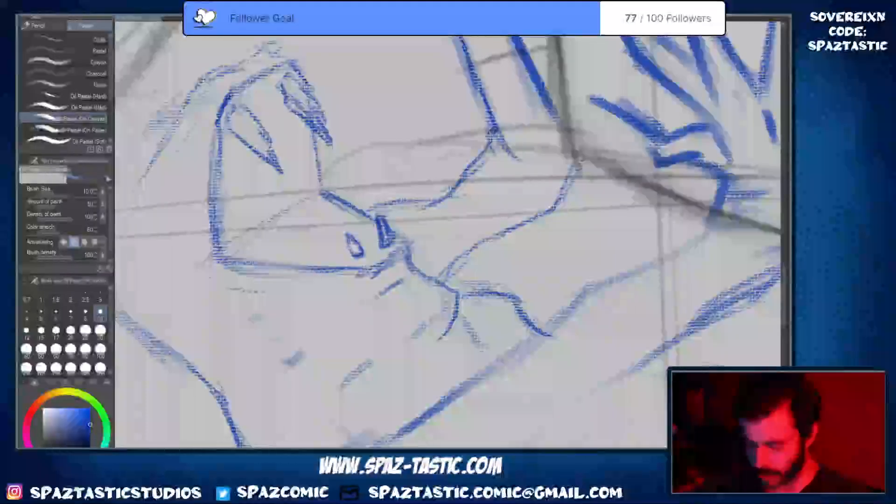
# Add pointed teeth behind the creature's front lower tooth, and sketch a row of jagged teeth between the upper jaw's two fangs
pyautogui.moveTo(384, 217)
pyautogui.mouseDown()
pyautogui.moveTo(395, 237)
pyautogui.moveTo(351, 265)
pyautogui.mouseUp()
pyautogui.moveTo(354, 234); pyautogui.dragTo(367, 259)
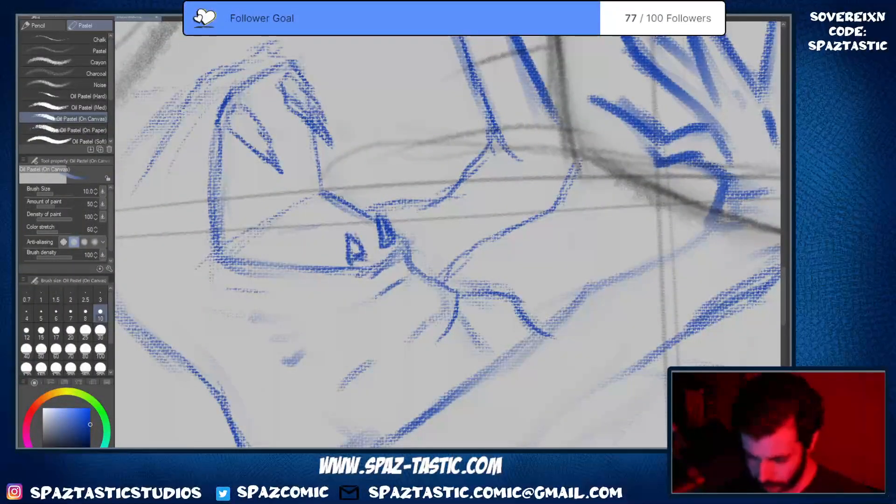
pyautogui.press('space')
pyautogui.moveTo(458, 227); pyautogui.dragTo(502, 290)
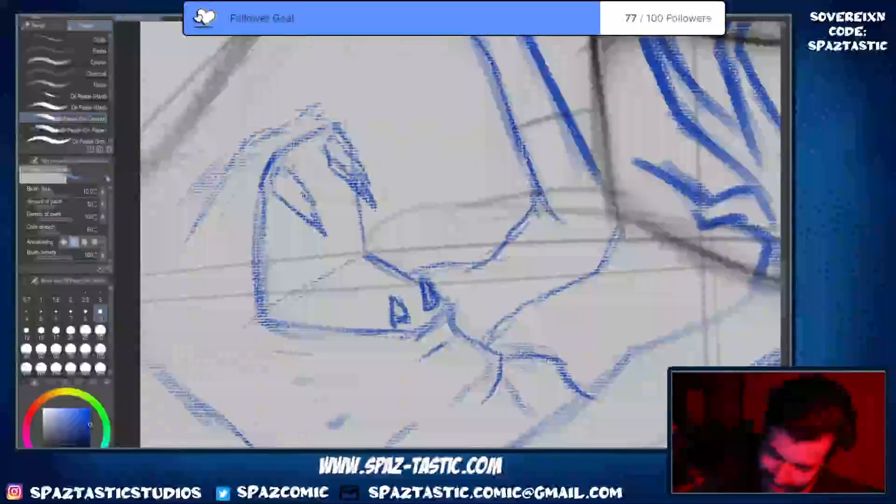
pyautogui.moveTo(326, 148)
pyautogui.mouseDown()
pyautogui.moveTo(299, 177)
pyautogui.moveTo(316, 186)
pyautogui.moveTo(308, 162)
pyautogui.moveTo(314, 177)
pyautogui.moveTo(342, 179)
pyautogui.mouseUp()
pyautogui.moveTo(330, 154)
pyautogui.mouseDown()
pyautogui.moveTo(344, 192)
pyautogui.moveTo(313, 156)
pyautogui.moveTo(327, 154)
pyautogui.mouseUp()
pyautogui.hotkey('ctrl', '-')
pyautogui.hotkey('ctrl', '-')
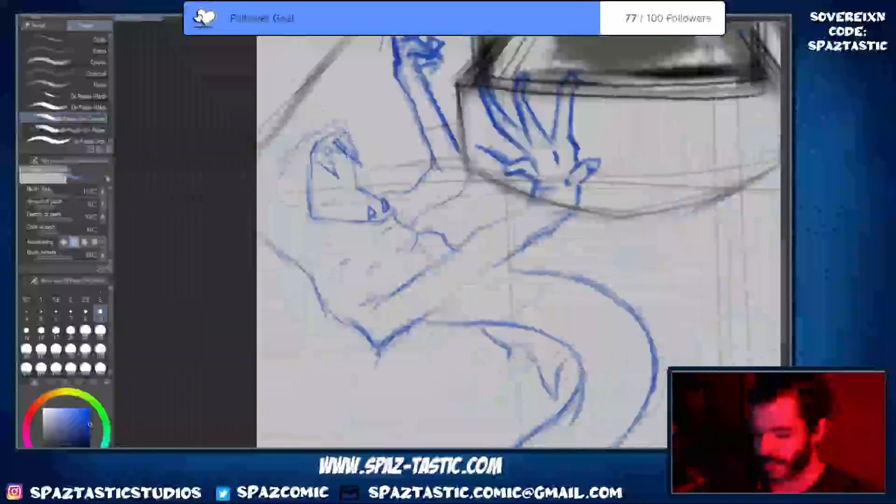
# Fill in the lower jaw's jagged teeth, then erase and redraw the lip contour wrapping around the jaw tip
pyautogui.hotkey('ctrl', '+')
pyautogui.moveTo(402, 214); pyautogui.dragTo(446, 234)
pyautogui.hotkey('ctrl', '+')
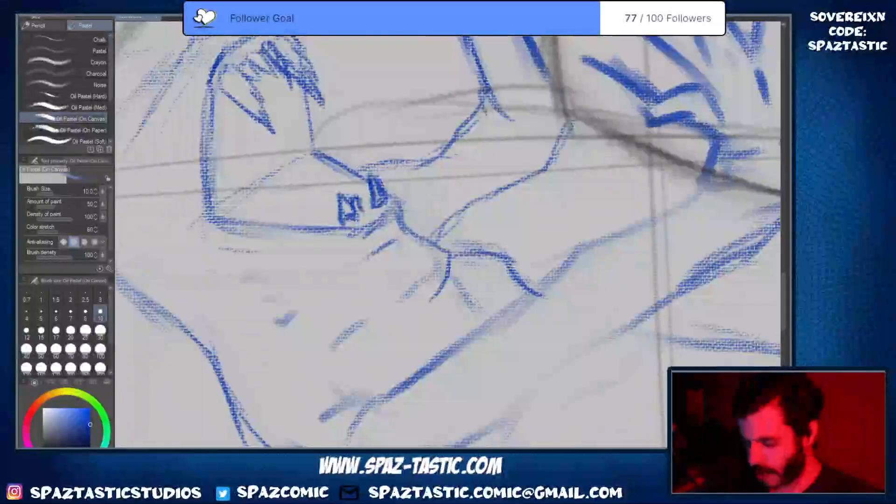
pyautogui.moveTo(360, 212)
pyautogui.mouseDown()
pyautogui.moveTo(376, 200)
pyautogui.moveTo(359, 194)
pyautogui.moveTo(445, 229)
pyautogui.moveTo(423, 243)
pyautogui.mouseUp()
pyautogui.press('e')
pyautogui.press('p')
pyautogui.hotkey('ctrl', '-')
pyautogui.hotkey('ctrl', '-')
pyautogui.hotkey('ctrl', '+')
pyautogui.press('e')
pyautogui.press('p')
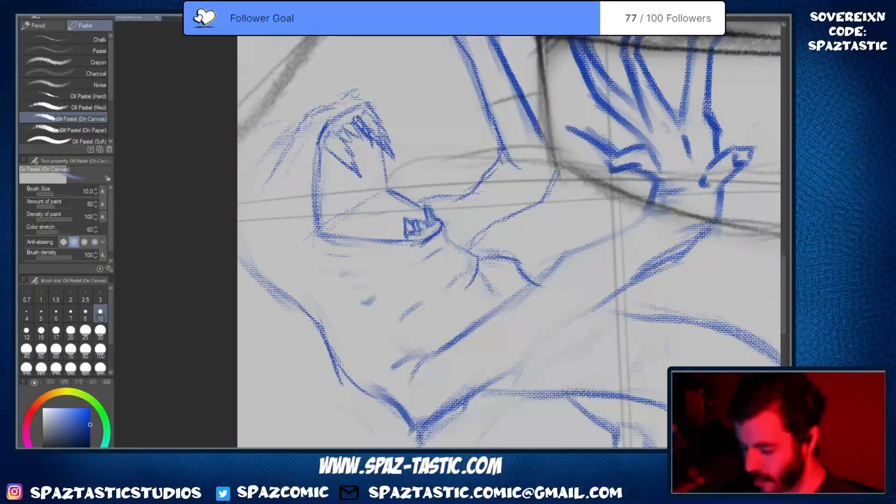
# Clean up the throat contour between the jaw tip and the arms, erasing and redrawing the crossing strokes
pyautogui.moveTo(444, 227)
pyautogui.mouseDown()
pyautogui.moveTo(427, 258)
pyautogui.moveTo(467, 257)
pyautogui.moveTo(490, 291)
pyautogui.mouseUp()
pyautogui.press('e')
pyautogui.press('p')
pyautogui.press('e')
pyautogui.press('p')
pyautogui.moveTo(476, 256)
pyautogui.mouseDown()
pyautogui.moveTo(511, 260)
pyautogui.moveTo(486, 259)
pyautogui.mouseUp()
pyautogui.scroll(-2, 664, 297)
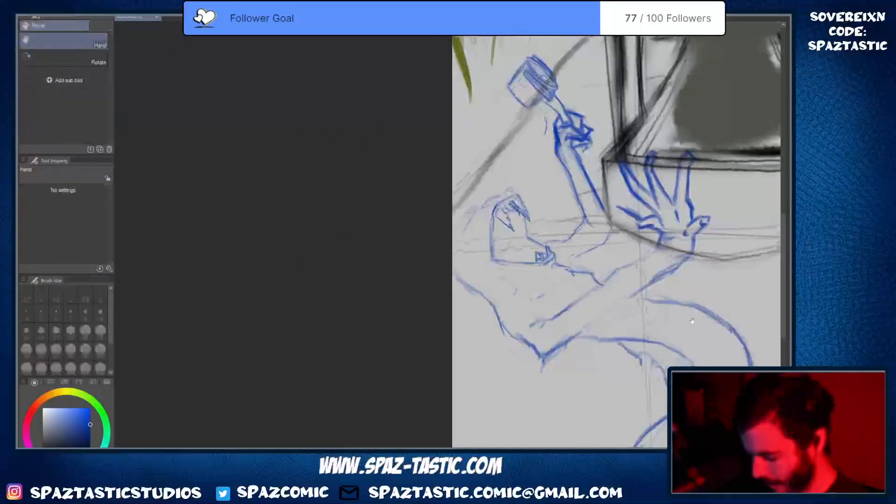
# Erase and redraw the lower contour of the outstretched arm, joining it smoothly to the pointed elbow
pyautogui.moveTo(692, 321); pyautogui.dragTo(546, 265)
pyautogui.hotkey('ctrl', 'z')
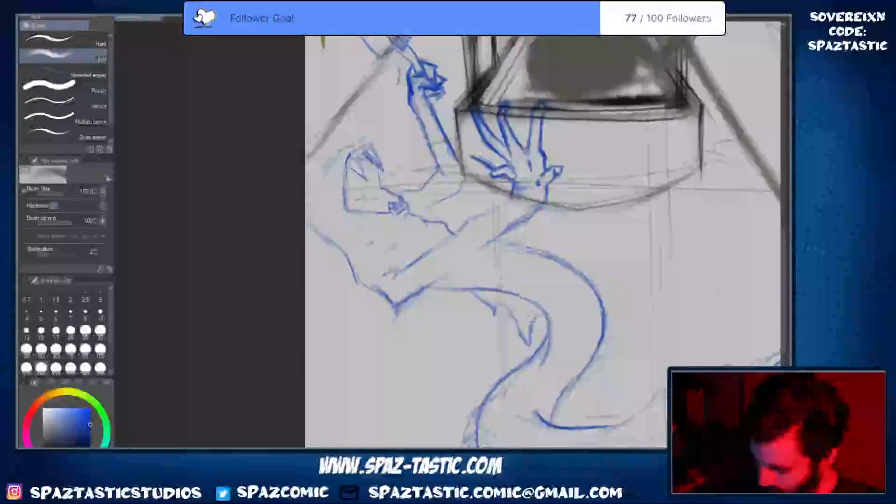
pyautogui.moveTo(489, 243); pyautogui.dragTo(437, 282)
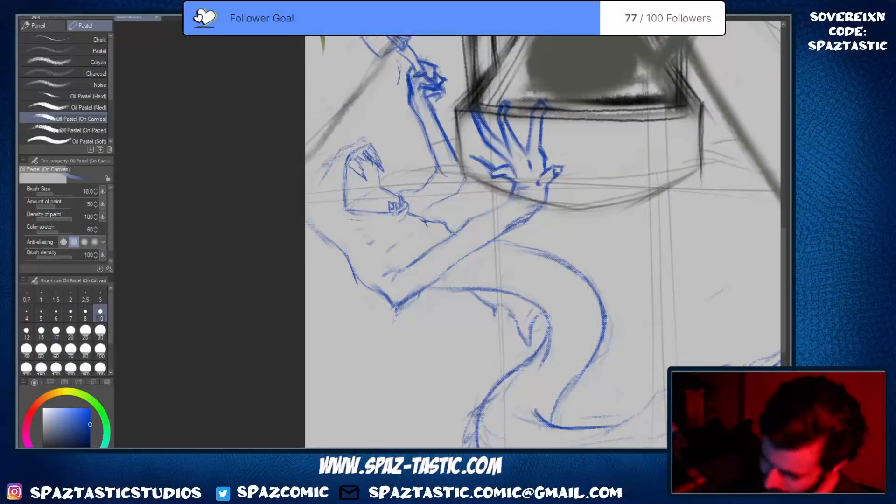
# Sketch the rounded end of the ladle's handle sticking out below the gripping hand
pyautogui.moveTo(495, 253); pyautogui.dragTo(438, 342)
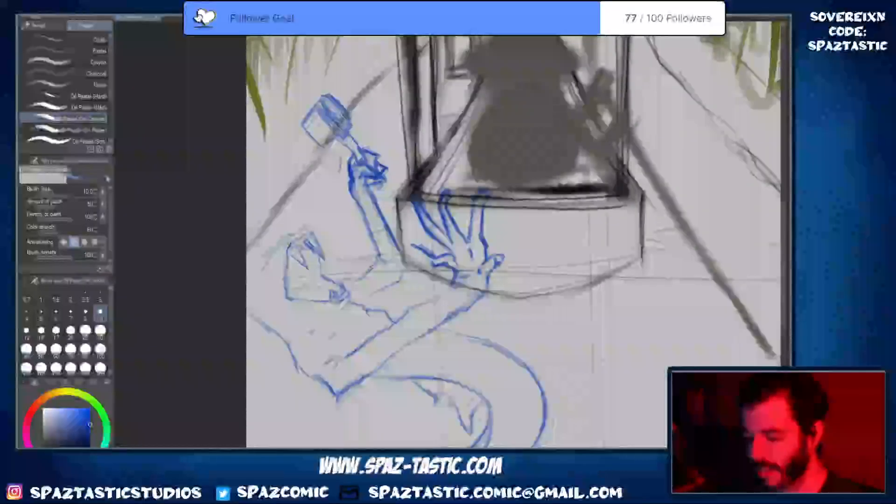
pyautogui.scroll(1, 387, 188)
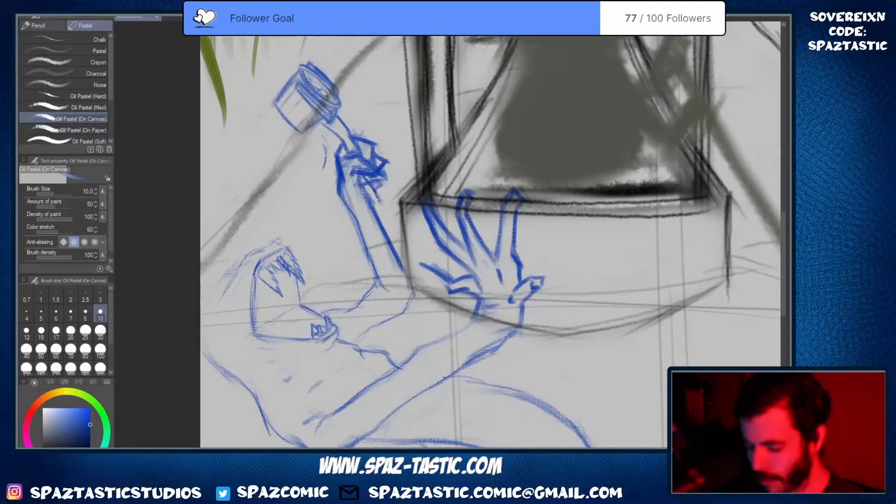
pyautogui.scroll(-1, 392, 201)
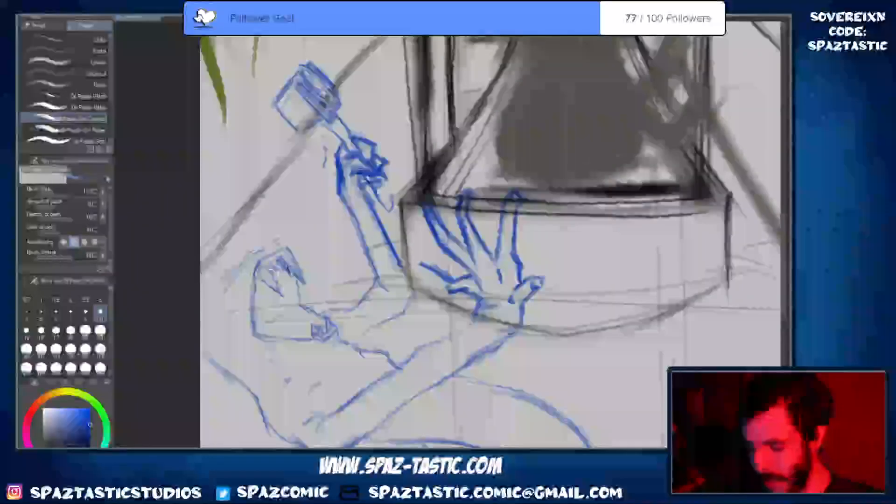
pyautogui.scroll(-1, 393, 201)
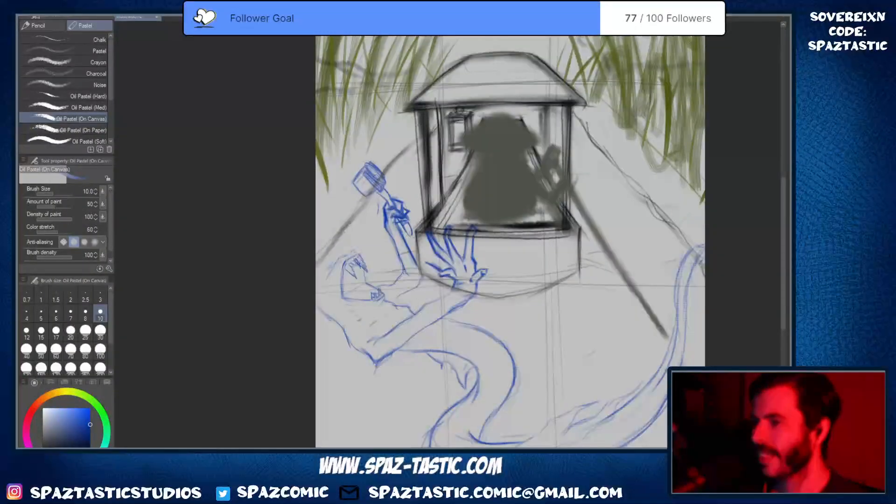
pyautogui.scroll(3, 362, 187)
# Redraw the ladle cup's outer side edge in darker strokes and add a curved line just inside its base
pyautogui.press('e')
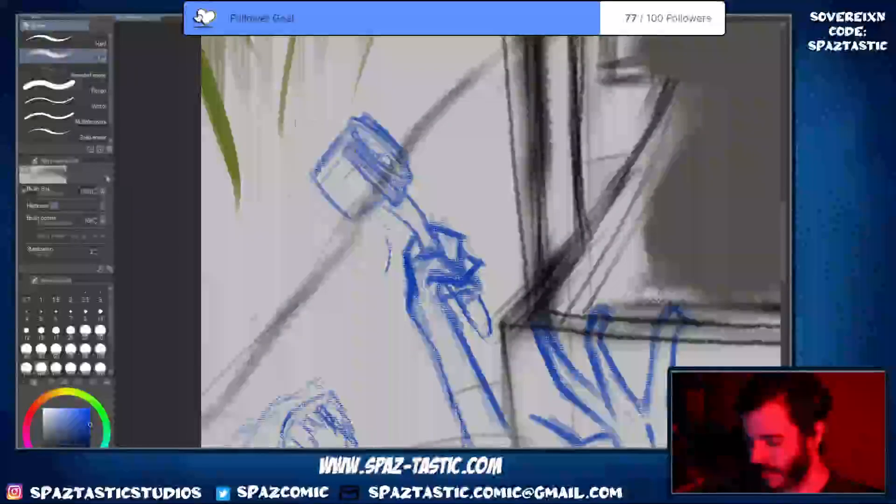
pyautogui.press('p')
pyautogui.moveTo(346, 124)
pyautogui.mouseDown()
pyautogui.moveTo(310, 182)
pyautogui.moveTo(320, 167)
pyautogui.moveTo(340, 215)
pyautogui.mouseUp()
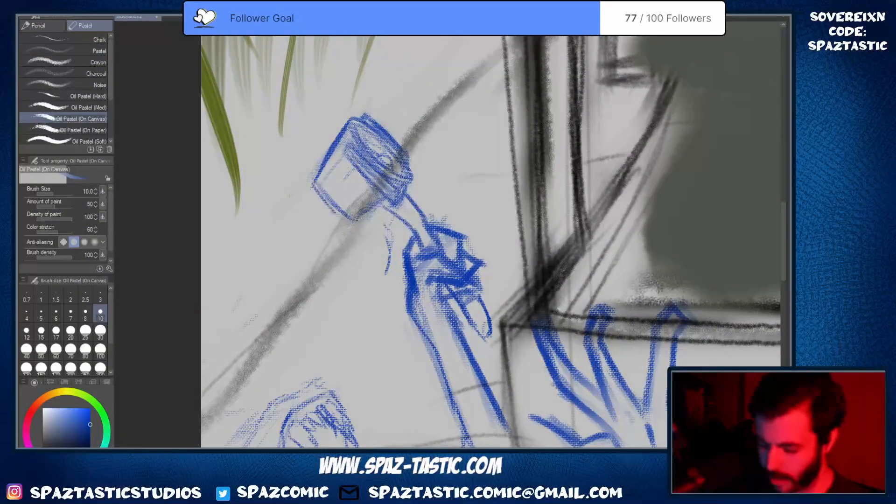
pyautogui.hotkey('ctrl', 'z')
pyautogui.moveTo(318, 174); pyautogui.dragTo(318, 191)
pyautogui.moveTo(342, 159); pyautogui.dragTo(324, 186)
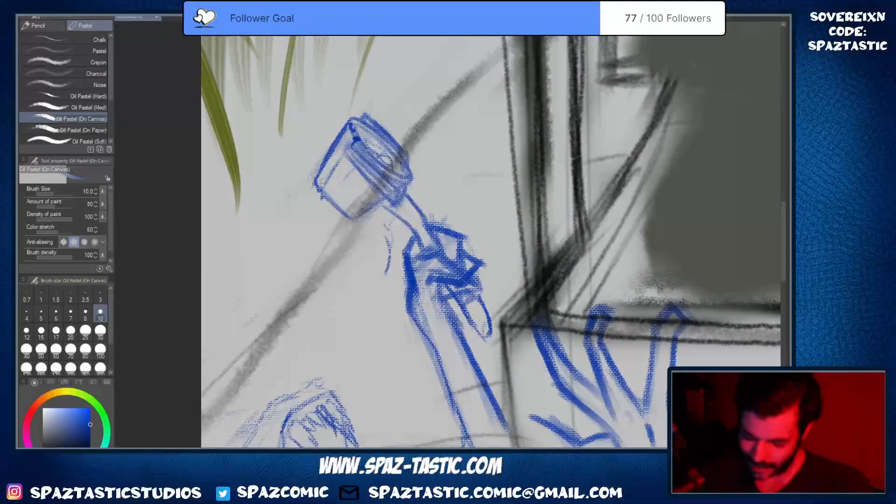
pyautogui.moveTo(325, 179); pyautogui.dragTo(361, 211)
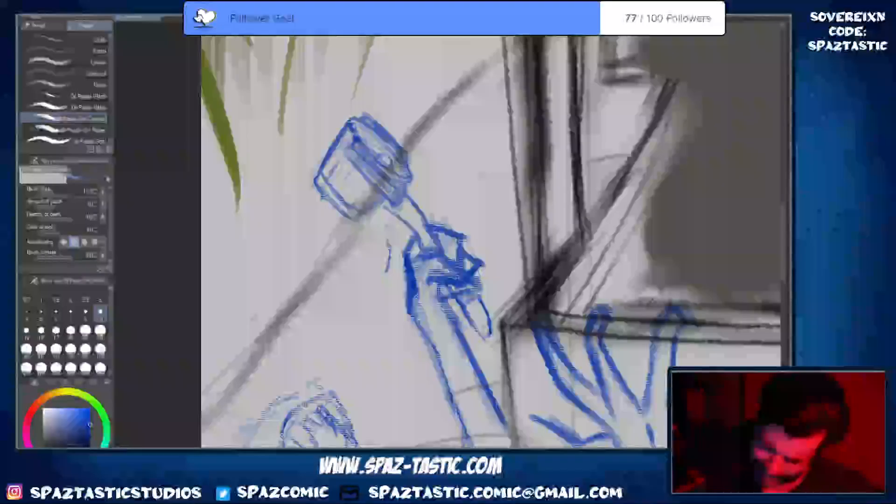
pyautogui.moveTo(321, 172); pyautogui.dragTo(357, 209)
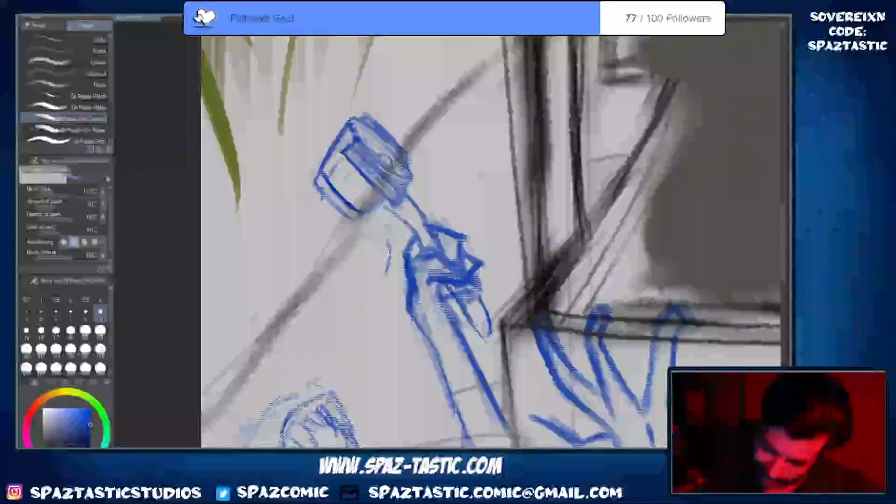
# Redraw the near edge of the ladle cup's rim and darken the top of the handle where it meets the cup
pyautogui.press('e')
pyautogui.press('p')
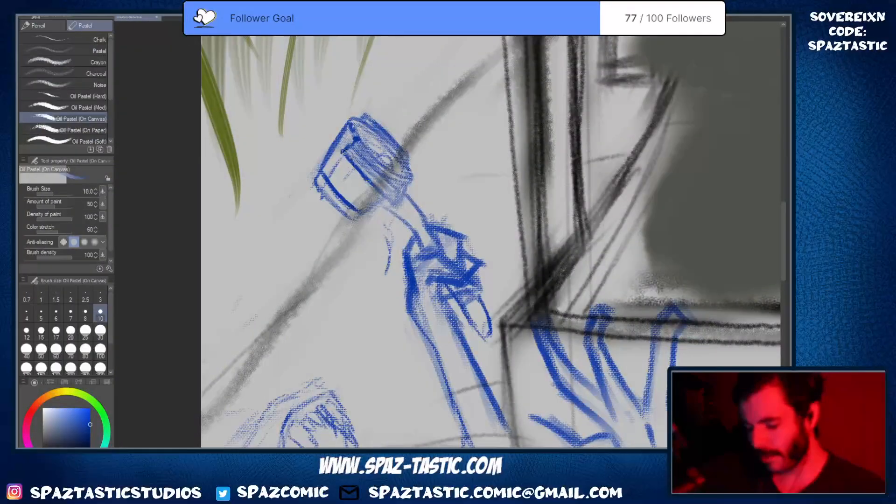
pyautogui.moveTo(353, 162); pyautogui.dragTo(379, 211)
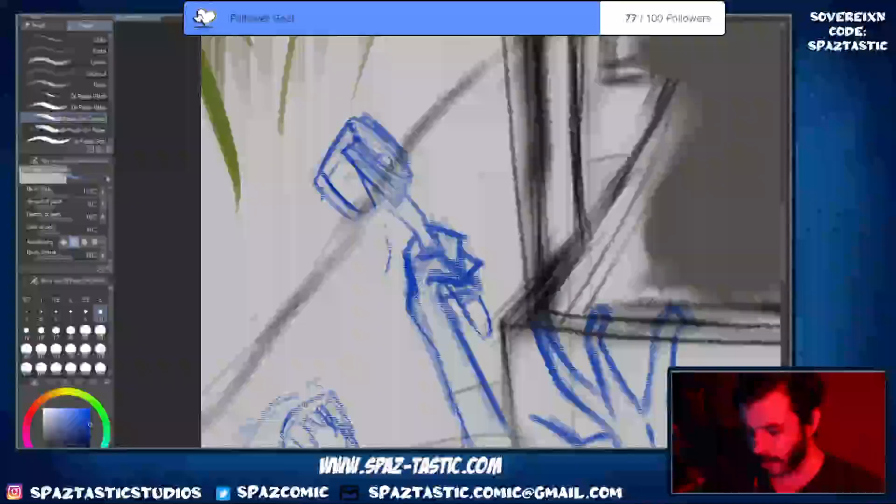
pyautogui.hotkey('ctrl', 'z')
pyautogui.moveTo(353, 164)
pyautogui.mouseDown()
pyautogui.moveTo(376, 204)
pyautogui.moveTo(416, 231)
pyautogui.mouseUp()
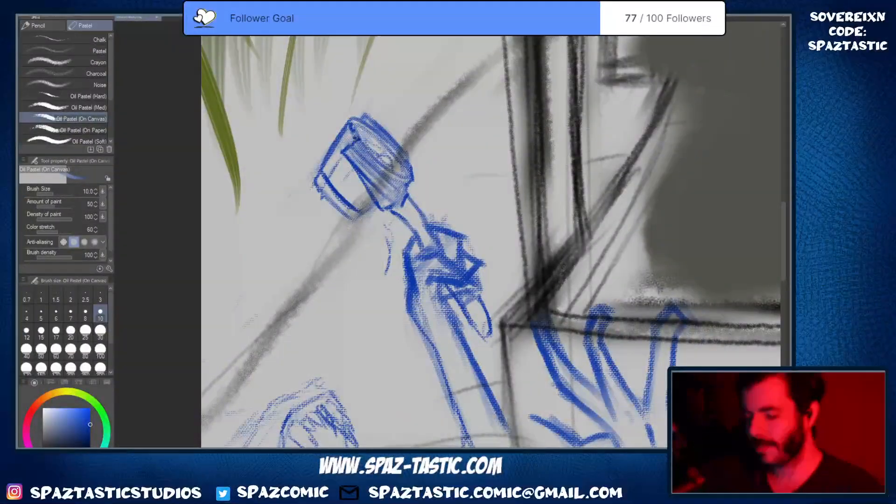
# Darken the corner of the ladle cup's base and draw the lower side edge connecting the base to the rim
pyautogui.scroll(-1, 369, 107)
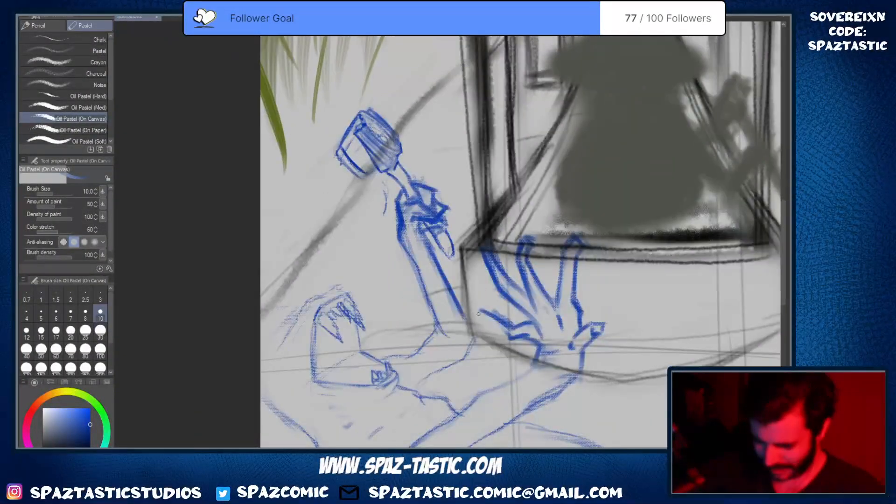
pyautogui.moveTo(378, 164); pyautogui.dragTo(374, 151)
pyautogui.scroll(3, 375, 154)
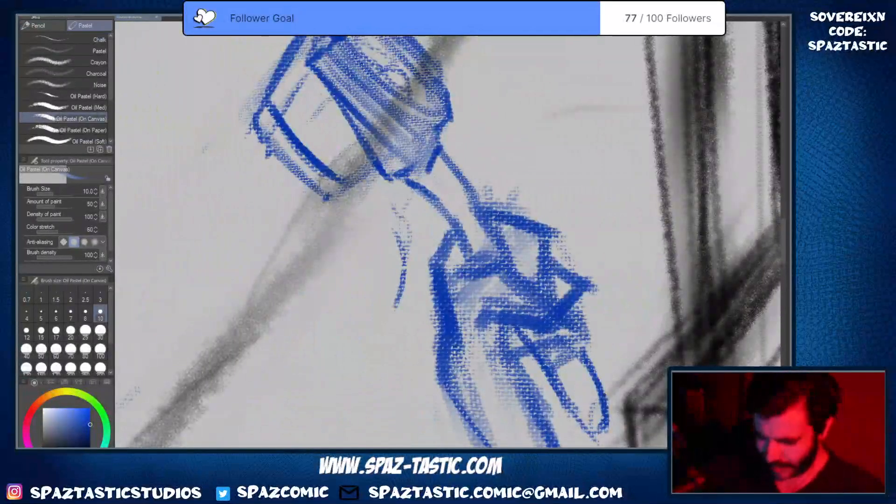
pyautogui.moveTo(324, 183); pyautogui.dragTo(322, 211)
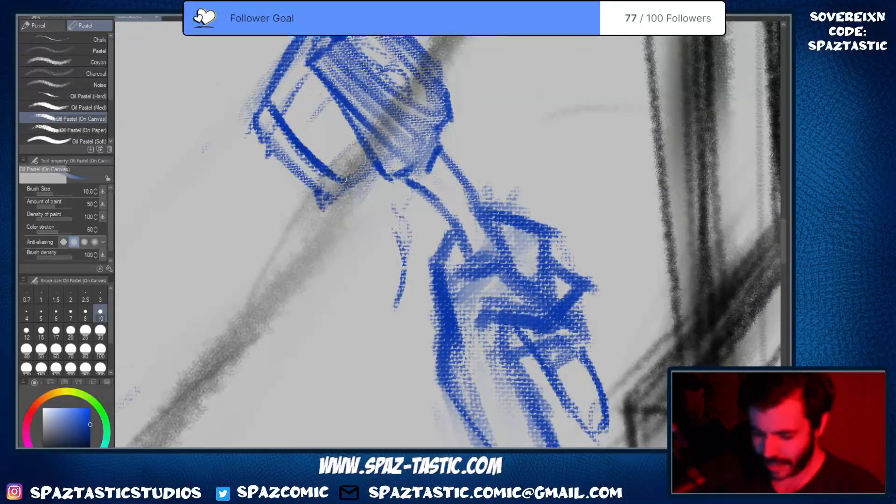
pyautogui.moveTo(342, 179)
pyautogui.mouseDown()
pyautogui.moveTo(347, 189)
pyautogui.moveTo(376, 167)
pyautogui.moveTo(355, 138)
pyautogui.mouseUp()
pyautogui.moveTo(320, 201); pyautogui.dragTo(330, 192)
# Draw the inner edge of the ladle cup's rim with an angled end to give the rim thickness
pyautogui.moveTo(389, 111)
pyautogui.mouseDown()
pyautogui.moveTo(403, 94)
pyautogui.moveTo(432, 120)
pyautogui.moveTo(440, 113)
pyautogui.moveTo(435, 172)
pyautogui.moveTo(422, 181)
pyautogui.mouseUp()
pyautogui.scroll(-2, 455, 85)
pyautogui.scroll(2, 437, 164)
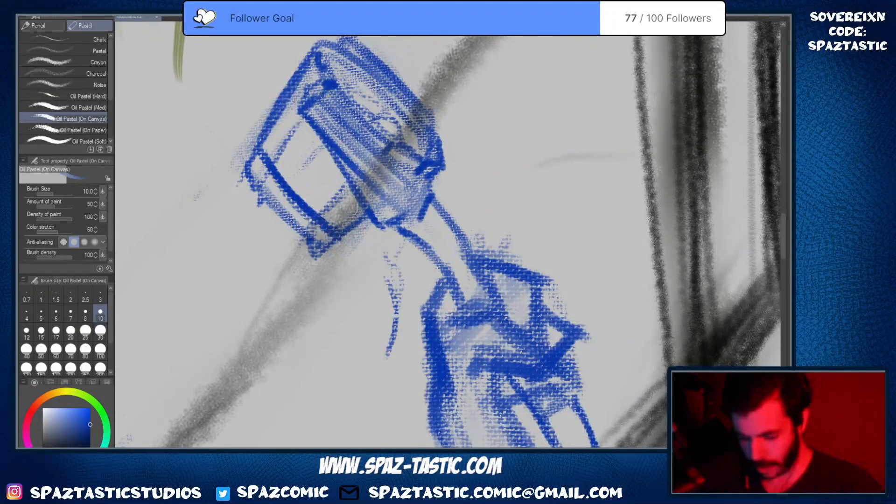
pyautogui.moveTo(330, 85); pyautogui.dragTo(407, 199)
pyautogui.moveTo(369, 154)
pyautogui.mouseDown()
pyautogui.moveTo(419, 172)
pyautogui.moveTo(407, 199)
pyautogui.moveTo(443, 162)
pyautogui.mouseUp()
pyautogui.scroll(-2, 486, 207)
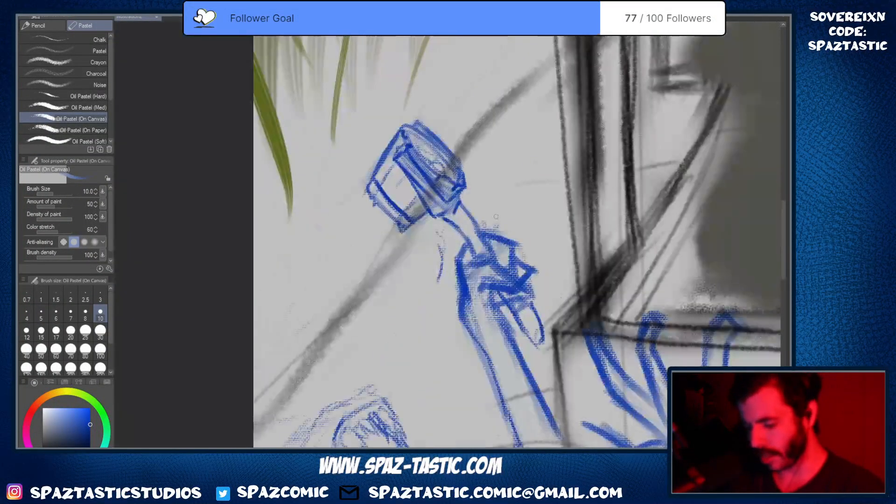
# Extend the ladle cup's base line to its outer edge, shade the base band and hatch the cup's side
pyautogui.scroll(2, 402, 177)
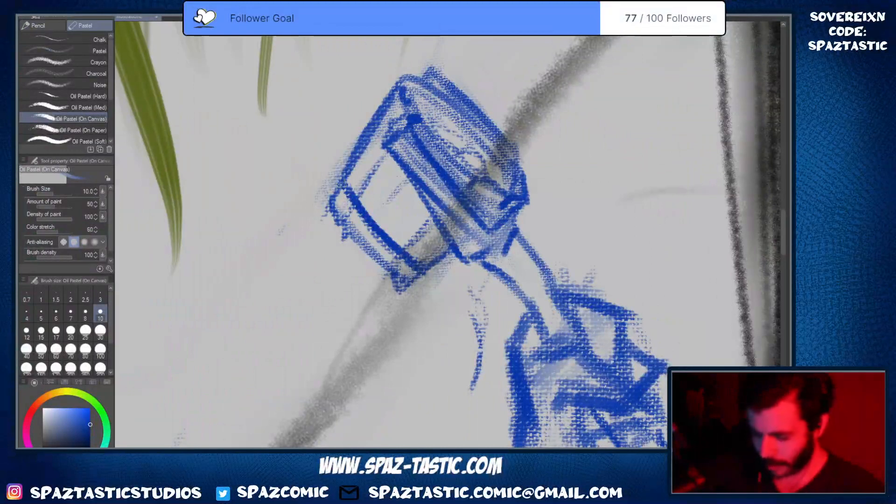
pyautogui.moveTo(344, 180); pyautogui.dragTo(354, 195)
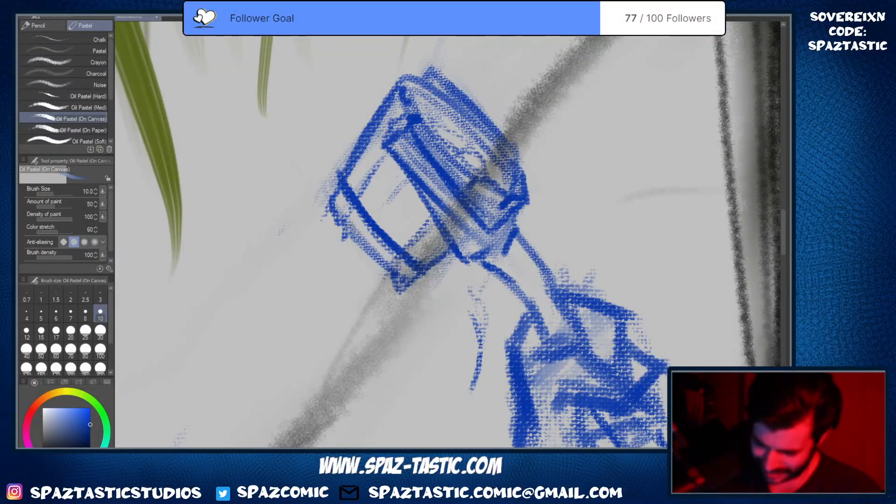
pyautogui.moveTo(349, 231); pyautogui.dragTo(360, 216)
pyautogui.moveTo(396, 166); pyautogui.dragTo(373, 190)
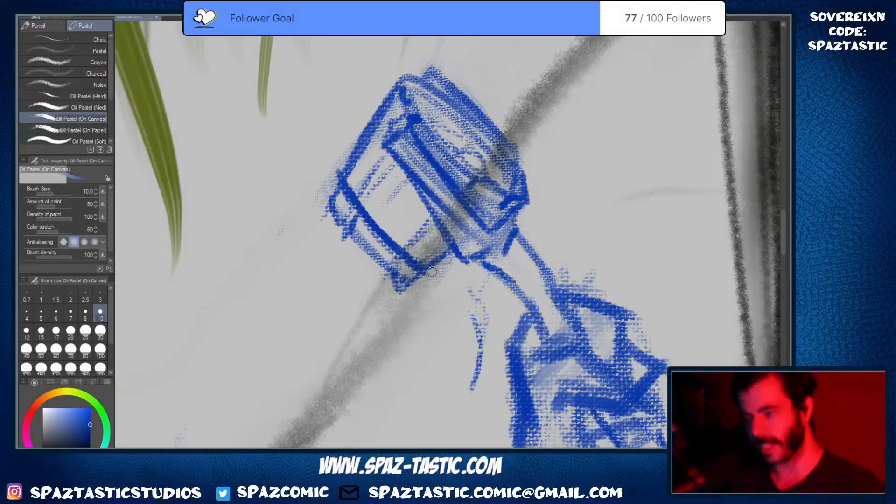
pyautogui.moveTo(352, 227)
pyautogui.mouseDown()
pyautogui.moveTo(355, 249)
pyautogui.moveTo(391, 275)
pyautogui.mouseUp()
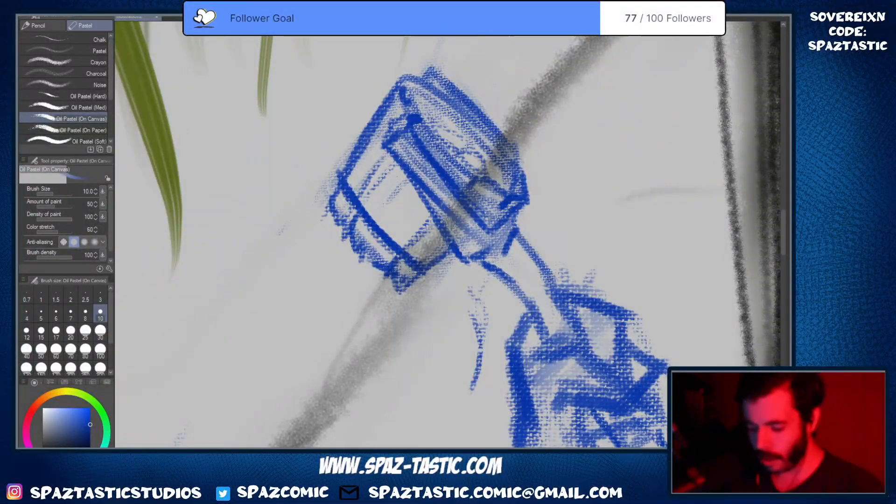
pyautogui.moveTo(375, 205); pyautogui.dragTo(404, 169)
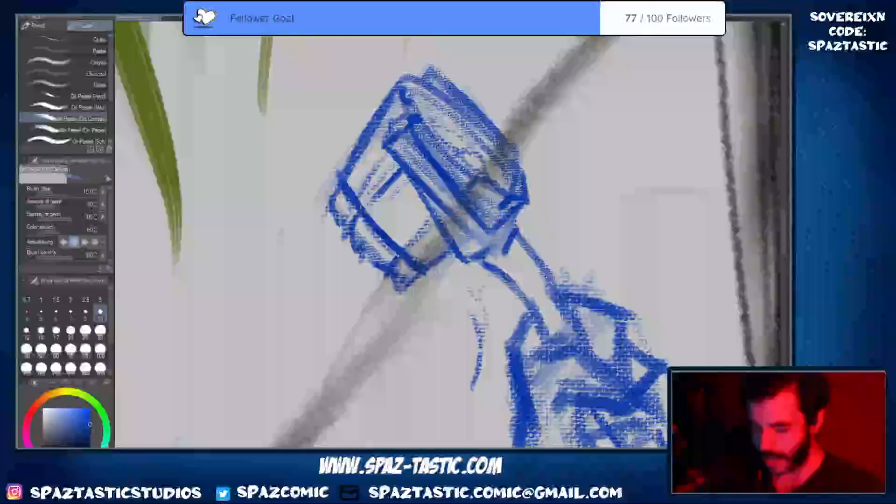
# Shade the inside of the ladle cup's opening and darken the far edge of its rim and the handle joint
pyautogui.moveTo(424, 134)
pyautogui.mouseDown()
pyautogui.moveTo(442, 158)
pyautogui.moveTo(473, 165)
pyautogui.moveTo(471, 180)
pyautogui.moveTo(454, 175)
pyautogui.mouseUp()
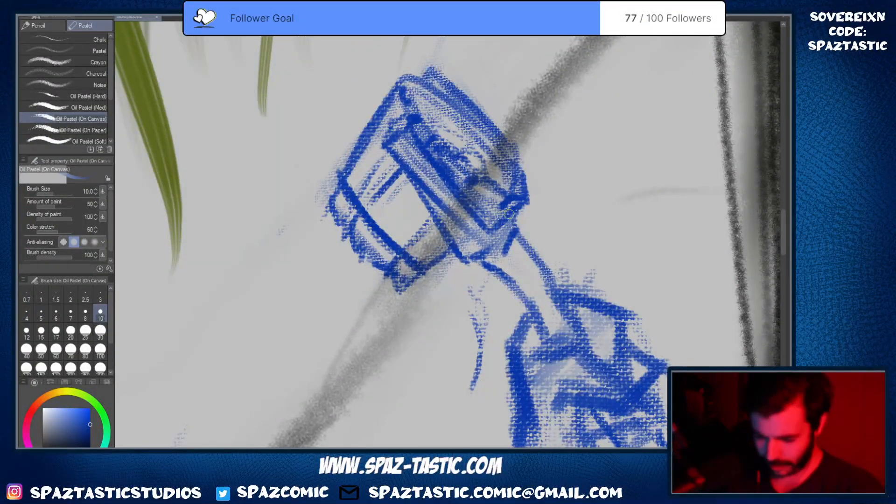
pyautogui.moveTo(399, 76)
pyautogui.mouseDown()
pyautogui.moveTo(422, 88)
pyautogui.moveTo(415, 96)
pyautogui.moveTo(458, 111)
pyautogui.mouseUp()
pyautogui.moveTo(424, 85)
pyautogui.mouseDown()
pyautogui.moveTo(444, 88)
pyautogui.moveTo(446, 125)
pyautogui.moveTo(480, 113)
pyautogui.mouseUp()
pyautogui.scroll(-1, 552, 129)
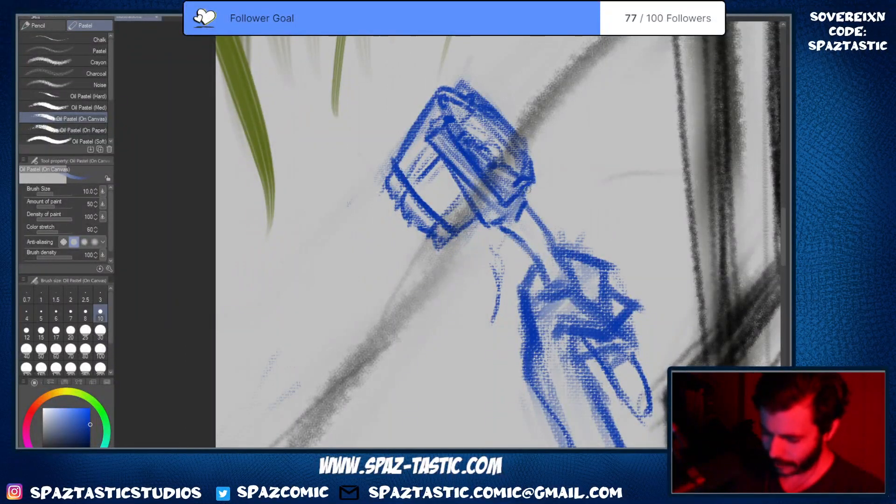
pyautogui.moveTo(527, 189); pyautogui.dragTo(525, 205)
pyautogui.scroll(-3, 528, 204)
pyautogui.moveTo(470, 225); pyautogui.dragTo(435, 129)
pyautogui.scroll(3, 435, 130)
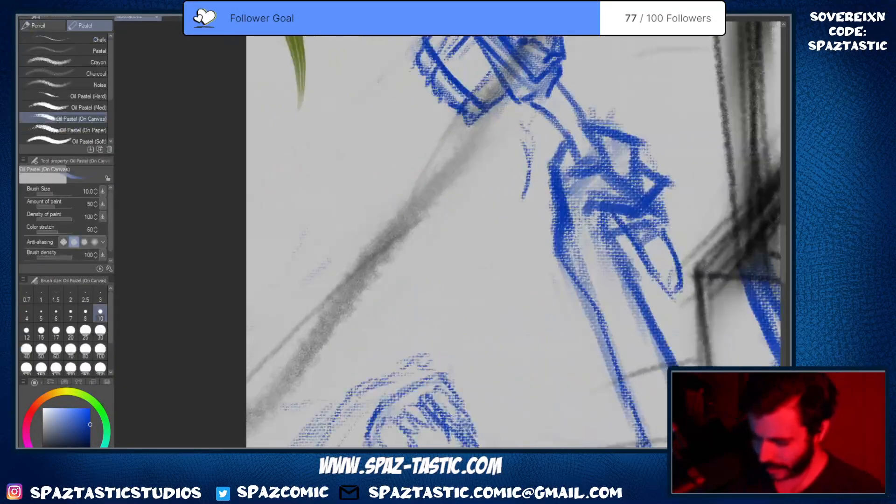
pyautogui.scroll(-1, 515, 177)
pyautogui.moveTo(515, 177); pyautogui.dragTo(429, 73)
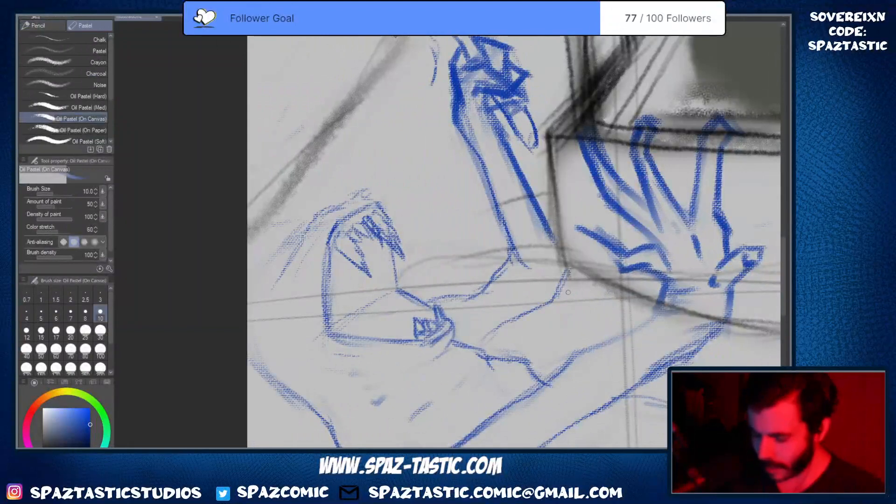
pyautogui.scroll(-1, 570, 290)
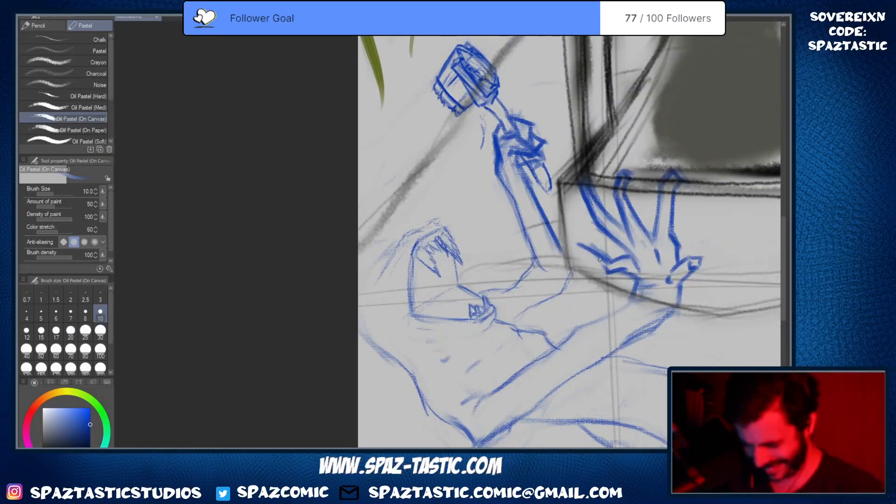
# Examine the creature's raised ladle, open mouth and reaching hand against the roofed structure and the whole composition
pyautogui.scroll(-2, 600, 259)
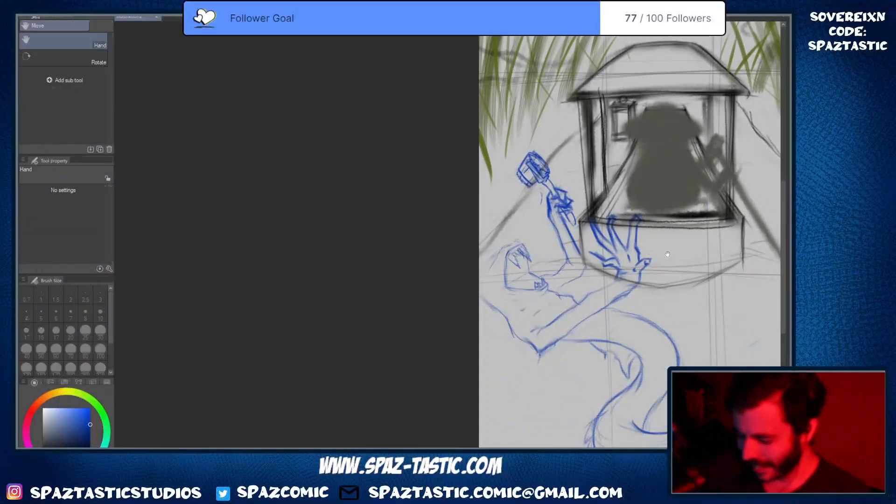
pyautogui.moveTo(672, 245); pyautogui.dragTo(519, 298)
pyautogui.moveTo(613, 325); pyautogui.dragTo(589, 316)
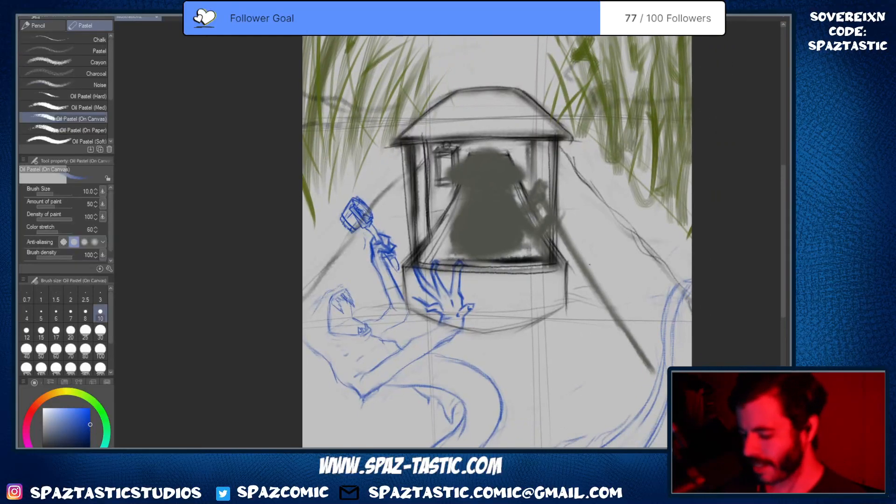
pyautogui.press('space')
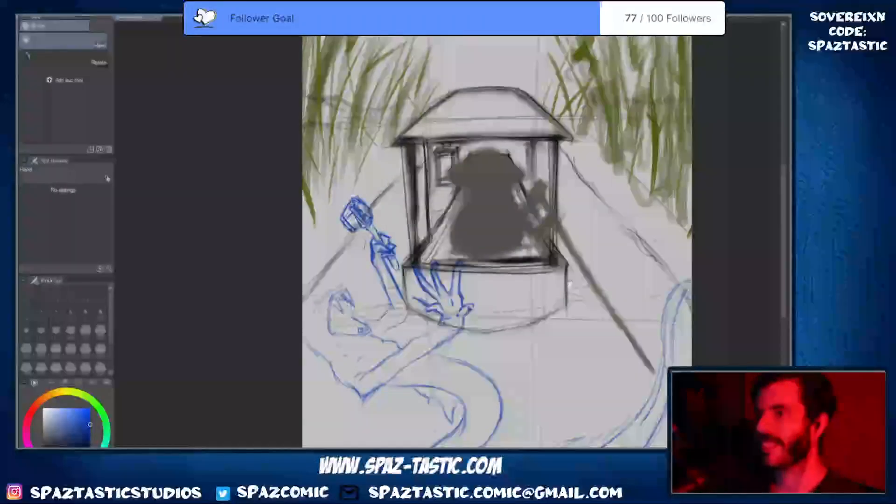
pyautogui.moveTo(609, 251); pyautogui.dragTo(494, 299)
pyautogui.press('space')
pyautogui.moveTo(478, 354); pyautogui.dragTo(548, 259)
pyautogui.scroll(3, 282, 259)
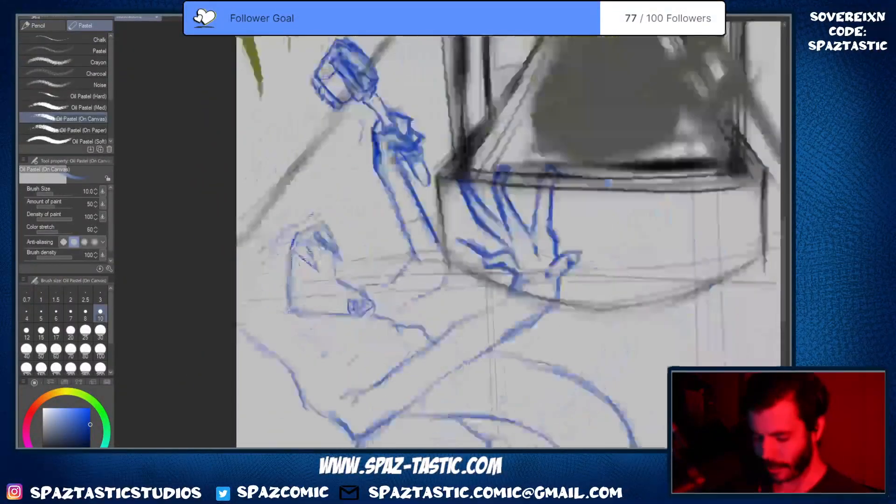
pyautogui.press('space')
pyautogui.moveTo(422, 310); pyautogui.dragTo(492, 292)
pyautogui.moveTo(332, 218)
pyautogui.mouseDown()
pyautogui.moveTo(288, 281)
pyautogui.moveTo(318, 289)
pyautogui.mouseUp()
pyautogui.scroll(-2, 444, 261)
pyautogui.press('space')
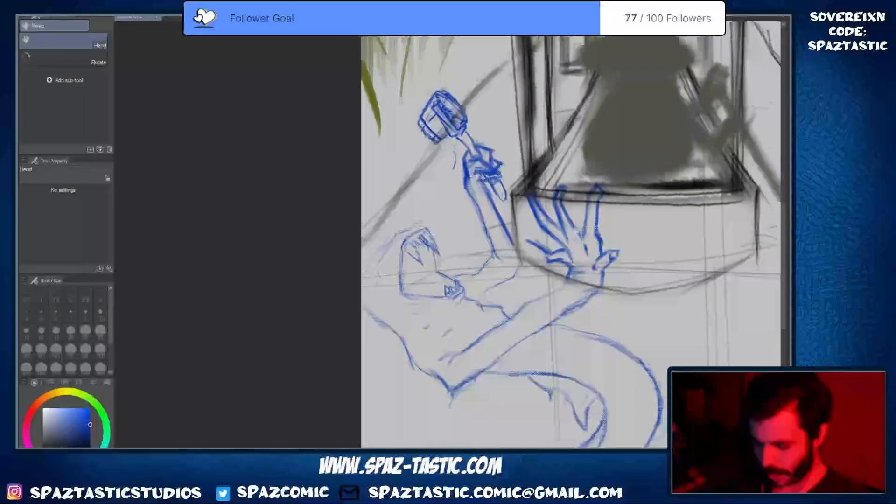
pyautogui.moveTo(606, 200)
pyautogui.mouseDown()
pyautogui.moveTo(548, 338)
pyautogui.moveTo(519, 334)
pyautogui.moveTo(514, 380)
pyautogui.mouseUp()
pyautogui.scroll(1, 520, 336)
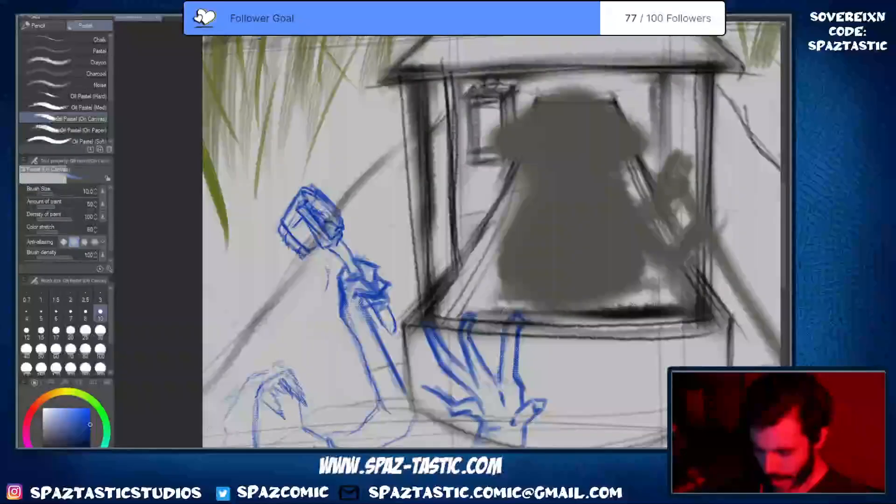
pyautogui.moveTo(344, 133)
pyautogui.mouseDown()
pyautogui.moveTo(340, 186)
pyautogui.moveTo(374, 163)
pyautogui.mouseUp()
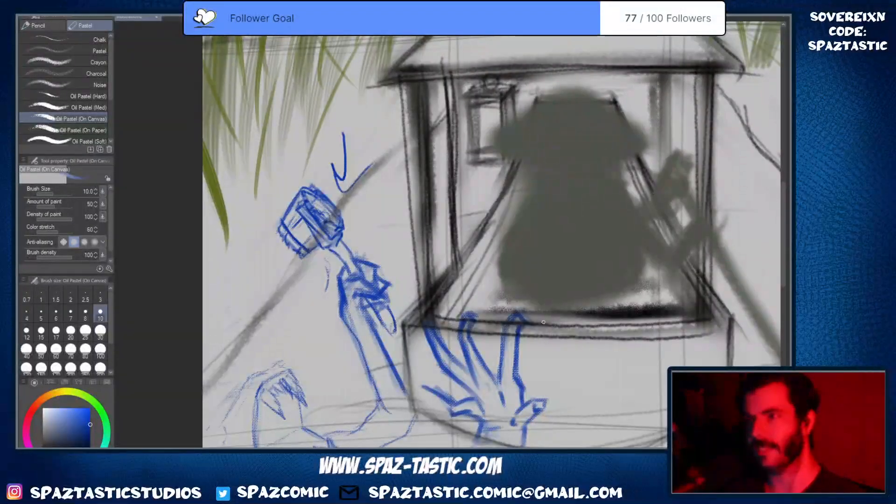
pyautogui.hotkey('ctrl', 'z')
pyautogui.hotkey('ctrl', 'z')
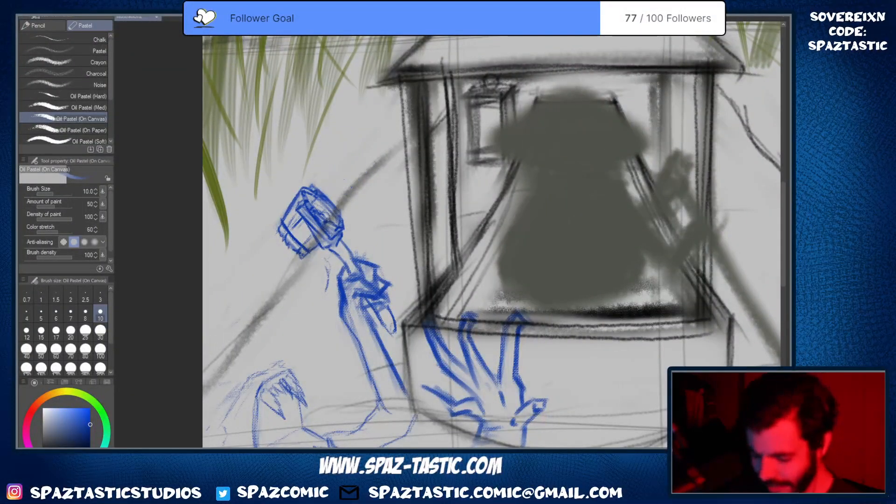
# Darken the short curved motion stroke beside the ladle's handle, just above the gripping arm
pyautogui.scroll(2, 326, 275)
pyautogui.moveTo(323, 255); pyautogui.dragTo(323, 319)
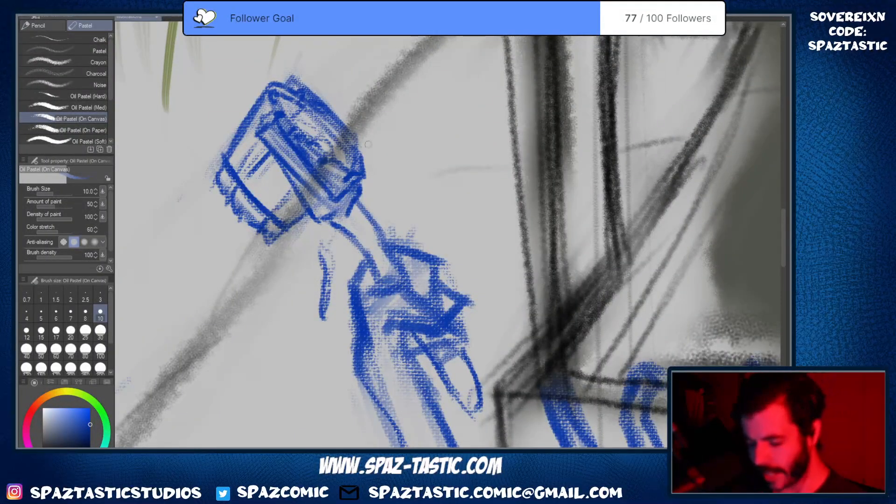
pyautogui.scroll(-1, 453, 242)
pyautogui.moveTo(578, 334); pyautogui.dragTo(509, 198)
pyautogui.scroll(-1, 387, 213)
pyautogui.moveTo(404, 313); pyautogui.dragTo(441, 280)
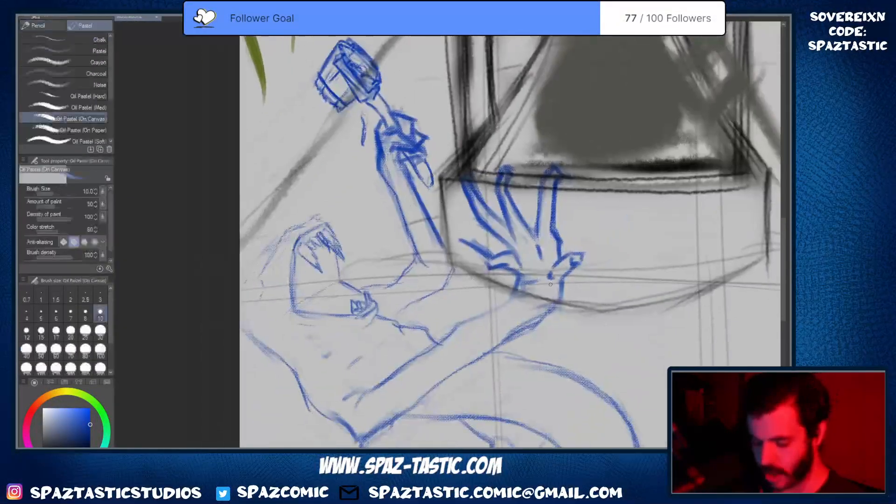
# Draw a curved line across the inside of the open mouth, with a small hook near the front edge
pyautogui.scroll(3, 440, 280)
pyautogui.scroll(-2, 322, 313)
pyautogui.moveTo(233, 242)
pyautogui.mouseDown()
pyautogui.moveTo(398, 232)
pyautogui.moveTo(391, 307)
pyautogui.moveTo(423, 312)
pyautogui.moveTo(459, 342)
pyautogui.mouseUp()
pyautogui.scroll(1, 398, 231)
pyautogui.moveTo(403, 318); pyautogui.dragTo(427, 327)
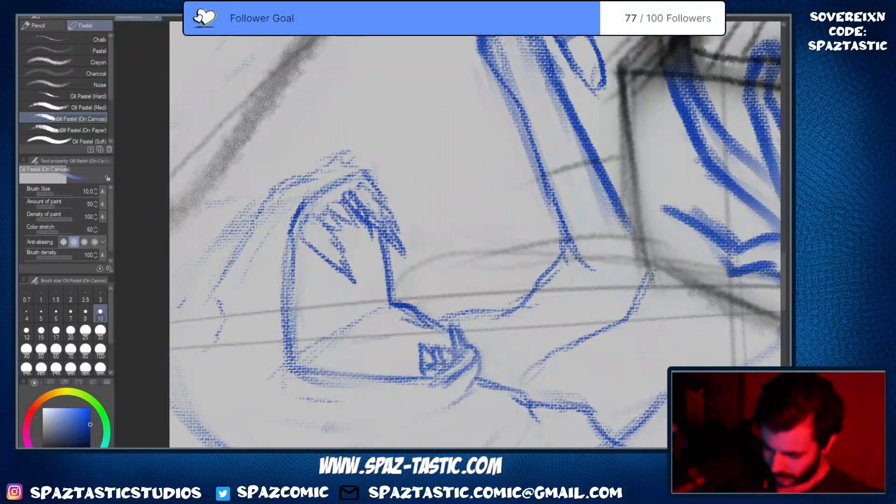
pyautogui.moveTo(303, 219)
pyautogui.mouseDown()
pyautogui.moveTo(300, 238)
pyautogui.moveTo(319, 215)
pyautogui.moveTo(302, 241)
pyautogui.mouseUp()
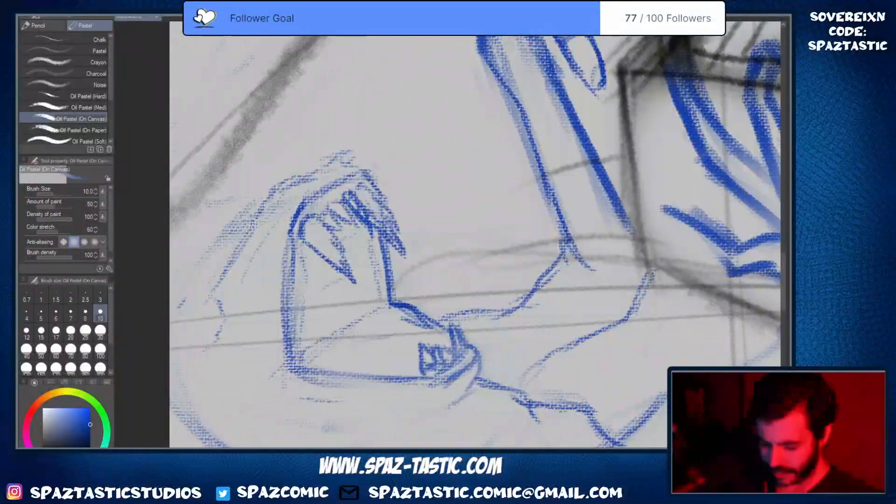
pyautogui.moveTo(371, 302)
pyautogui.mouseDown()
pyautogui.moveTo(363, 322)
pyautogui.moveTo(305, 316)
pyautogui.moveTo(302, 339)
pyautogui.moveTo(295, 241)
pyautogui.mouseUp()
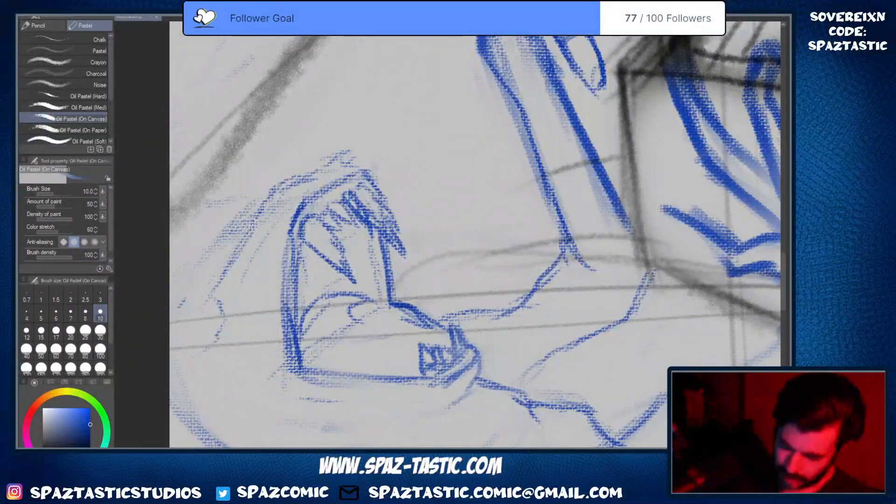
# Darken the back edge of the open mouth down to the jaw corner and add a short stroke inside it
pyautogui.moveTo(297, 327)
pyautogui.mouseDown()
pyautogui.moveTo(299, 230)
pyautogui.moveTo(319, 179)
pyautogui.mouseUp()
pyautogui.moveTo(290, 235)
pyautogui.mouseDown()
pyautogui.moveTo(290, 324)
pyautogui.moveTo(306, 373)
pyautogui.mouseUp()
pyautogui.moveTo(333, 344); pyautogui.dragTo(335, 356)
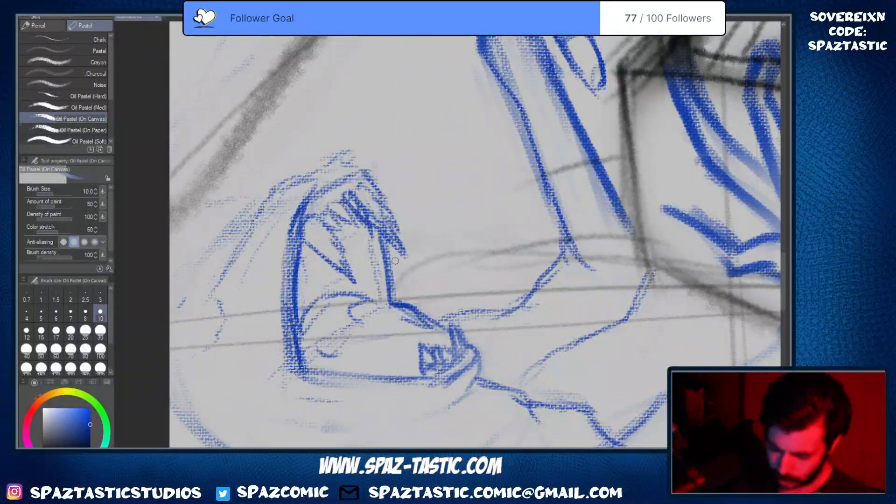
# Close the throat shape with a diagonal lower edge to the jaw corner and fill it with dense blue hatching
pyautogui.moveTo(373, 301)
pyautogui.mouseDown()
pyautogui.moveTo(302, 323)
pyautogui.moveTo(310, 365)
pyautogui.moveTo(347, 351)
pyautogui.moveTo(385, 315)
pyautogui.moveTo(371, 301)
pyautogui.moveTo(306, 367)
pyautogui.mouseUp()
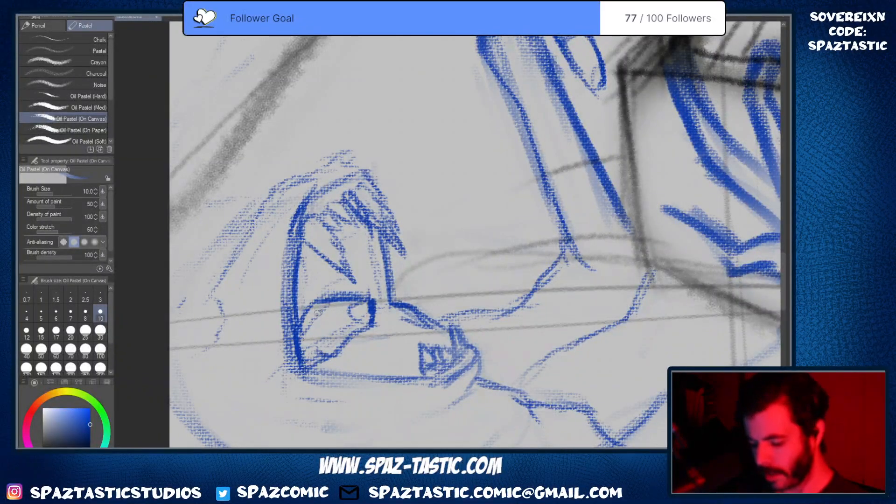
pyautogui.moveTo(317, 313)
pyautogui.mouseDown()
pyautogui.moveTo(309, 348)
pyautogui.moveTo(323, 361)
pyautogui.moveTo(367, 318)
pyautogui.moveTo(327, 322)
pyautogui.moveTo(308, 308)
pyautogui.moveTo(331, 336)
pyautogui.moveTo(361, 312)
pyautogui.moveTo(350, 333)
pyautogui.moveTo(312, 352)
pyautogui.mouseUp()
pyautogui.moveTo(318, 302)
pyautogui.mouseDown()
pyautogui.moveTo(369, 326)
pyautogui.moveTo(362, 303)
pyautogui.moveTo(299, 315)
pyautogui.moveTo(327, 299)
pyautogui.moveTo(299, 292)
pyautogui.mouseUp()
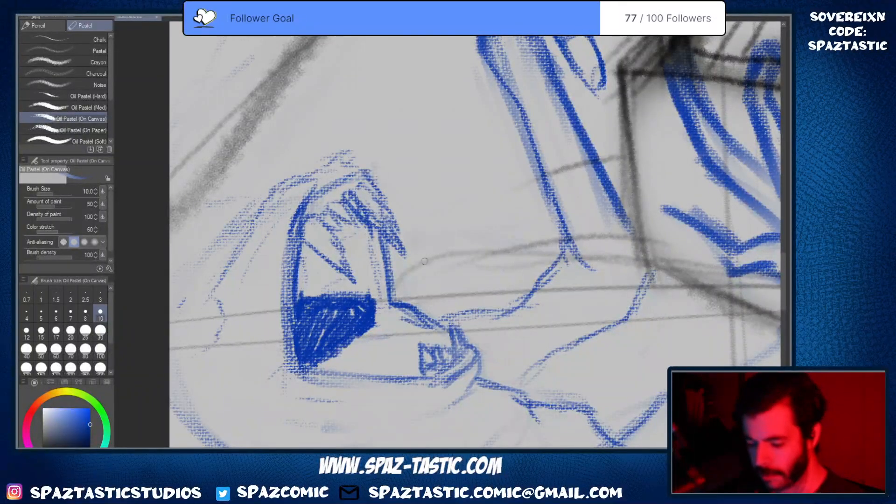
# Darken the outline of the upper jaw over the mouth and sharpen the front fangs hanging from it
pyautogui.moveTo(303, 201)
pyautogui.mouseDown()
pyautogui.moveTo(358, 168)
pyautogui.moveTo(378, 176)
pyautogui.moveTo(400, 230)
pyautogui.mouseUp()
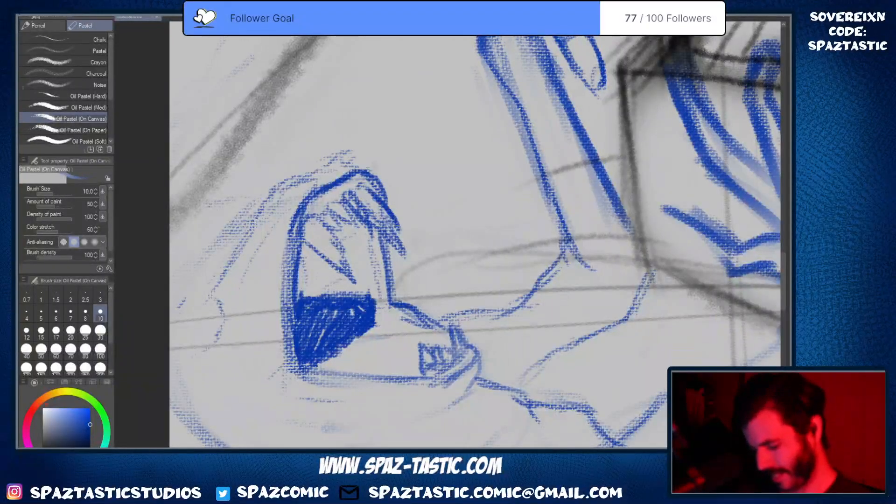
pyautogui.moveTo(359, 185)
pyautogui.mouseDown()
pyautogui.moveTo(345, 200)
pyautogui.moveTo(406, 255)
pyautogui.mouseUp()
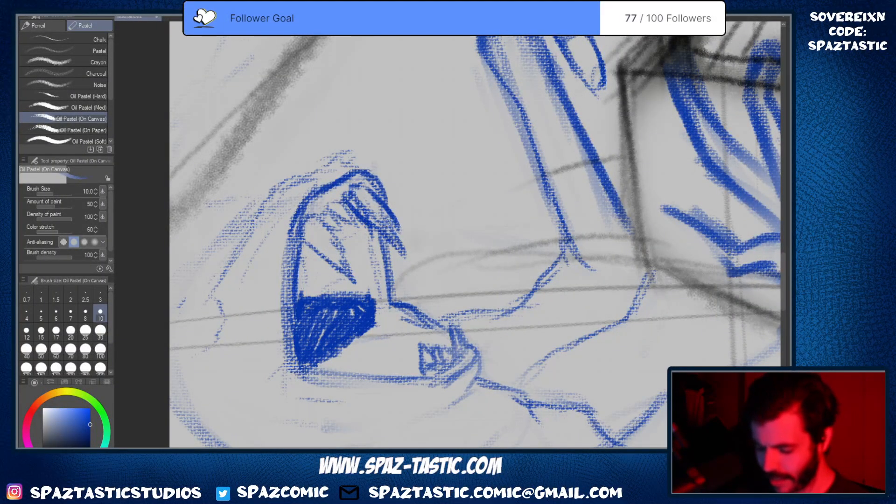
pyautogui.moveTo(385, 226); pyautogui.dragTo(408, 259)
pyautogui.moveTo(346, 191)
pyautogui.mouseDown()
pyautogui.moveTo(327, 209)
pyautogui.moveTo(362, 229)
pyautogui.mouseUp()
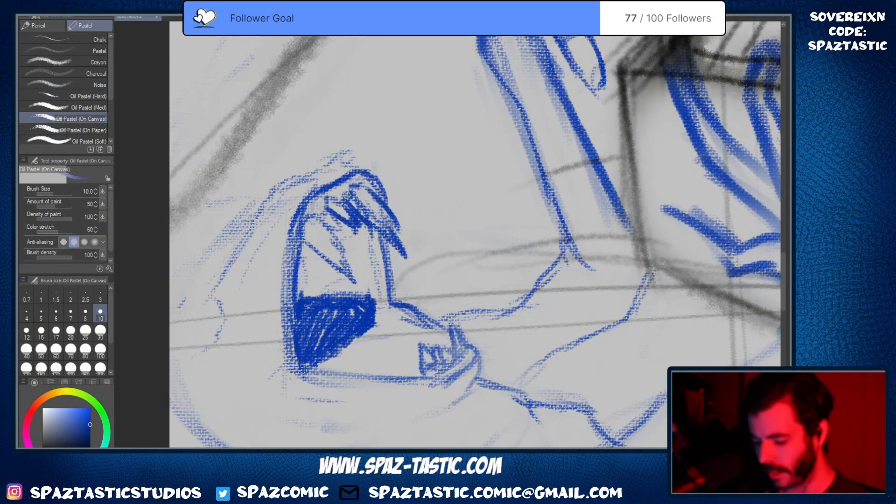
# Sketch the outer curve of the creature's eye at the back edge of its head
pyautogui.scroll(-3, 586, 276)
pyautogui.moveTo(639, 267); pyautogui.dragTo(440, 358)
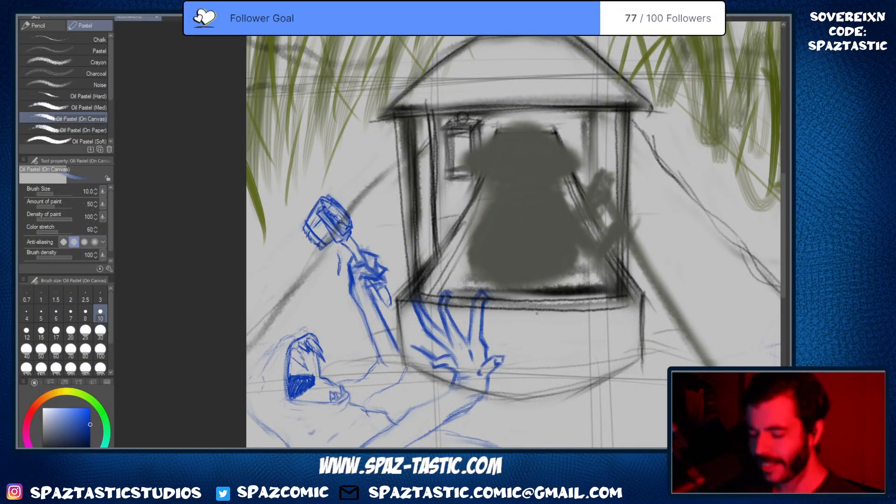
pyautogui.moveTo(537, 313); pyautogui.dragTo(532, 240)
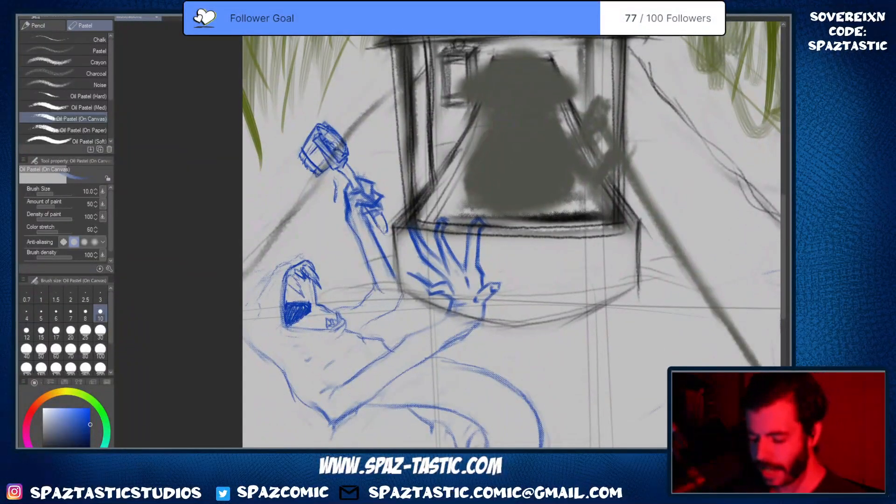
pyautogui.scroll(1, 424, 361)
pyautogui.moveTo(520, 332); pyautogui.dragTo(550, 263)
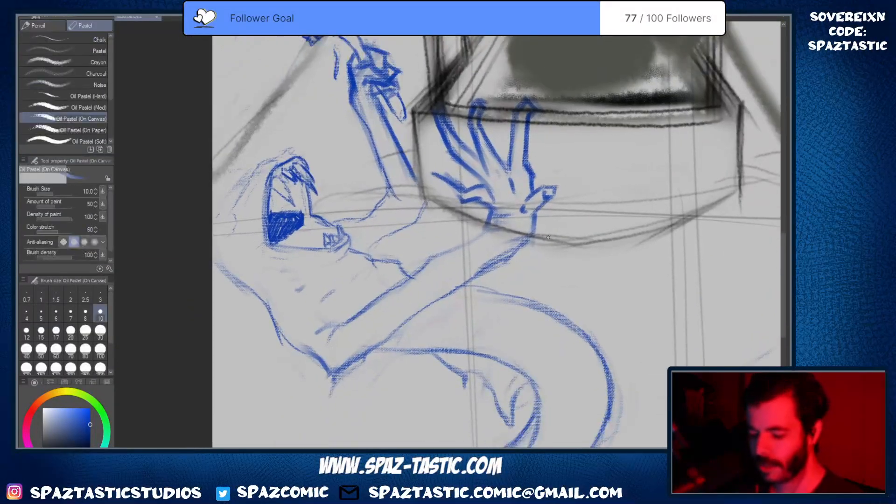
pyautogui.moveTo(352, 285); pyautogui.dragTo(562, 346)
pyautogui.scroll(1, 562, 345)
pyautogui.moveTo(522, 314); pyautogui.dragTo(587, 331)
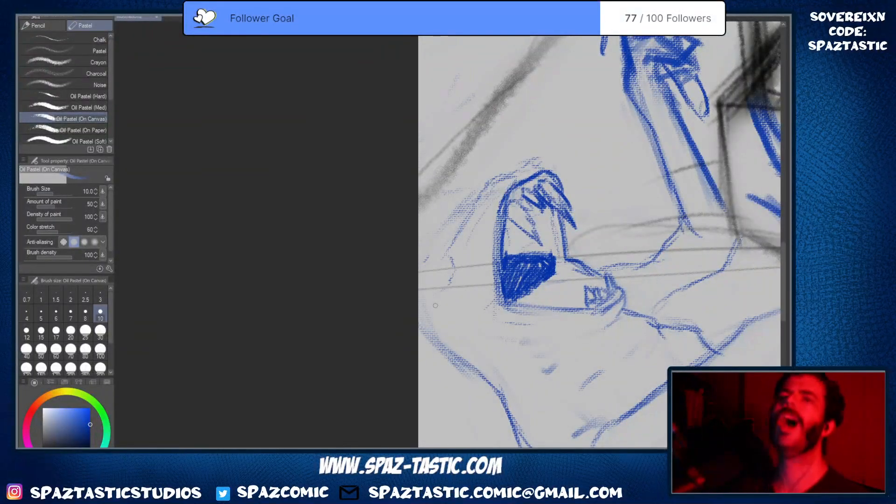
pyautogui.moveTo(438, 266); pyautogui.dragTo(441, 298)
# Add a second line along the inner bend of the tail coil and a stroke at the fin on the body
pyautogui.scroll(-3, 544, 292)
pyautogui.moveTo(544, 292); pyautogui.dragTo(333, 187)
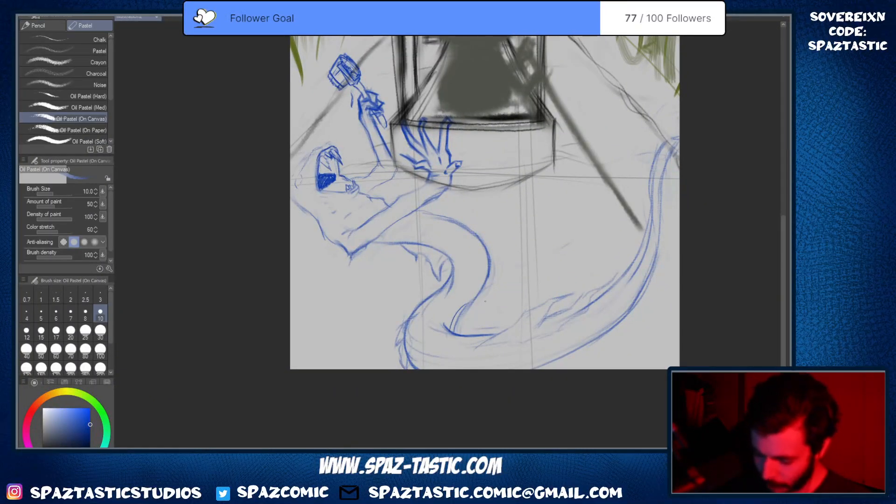
pyautogui.moveTo(473, 301); pyautogui.dragTo(452, 331)
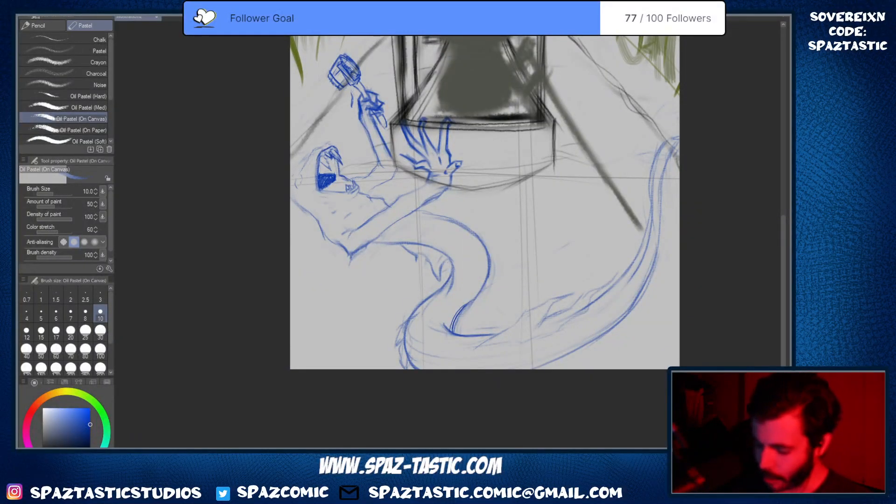
pyautogui.moveTo(447, 262); pyautogui.dragTo(445, 282)
pyautogui.press('space')
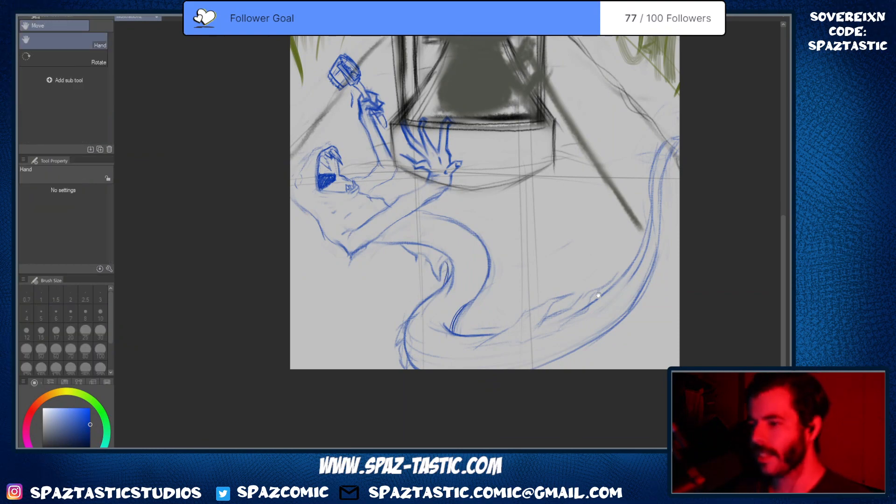
# Darken the serpent body's upper contour behind the reaching arm and the lower contour of the raised arm near the elbow
pyautogui.scroll(3, 424, 205)
pyautogui.moveTo(395, 228); pyautogui.dragTo(609, 329)
pyautogui.scroll(-3, 609, 329)
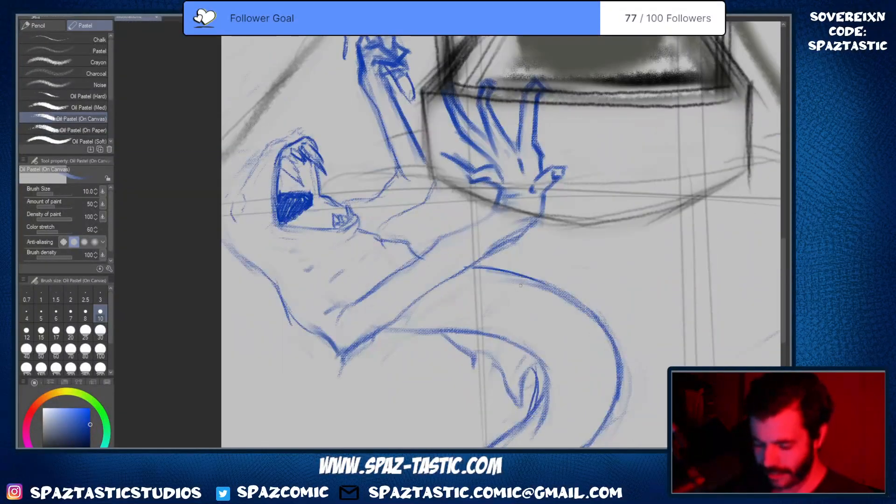
pyautogui.scroll(2, 549, 299)
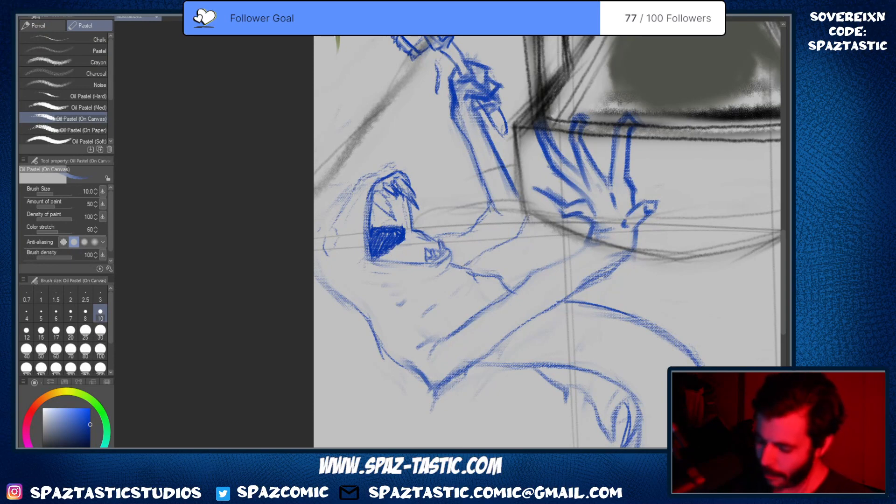
pyautogui.moveTo(529, 216); pyautogui.dragTo(513, 239)
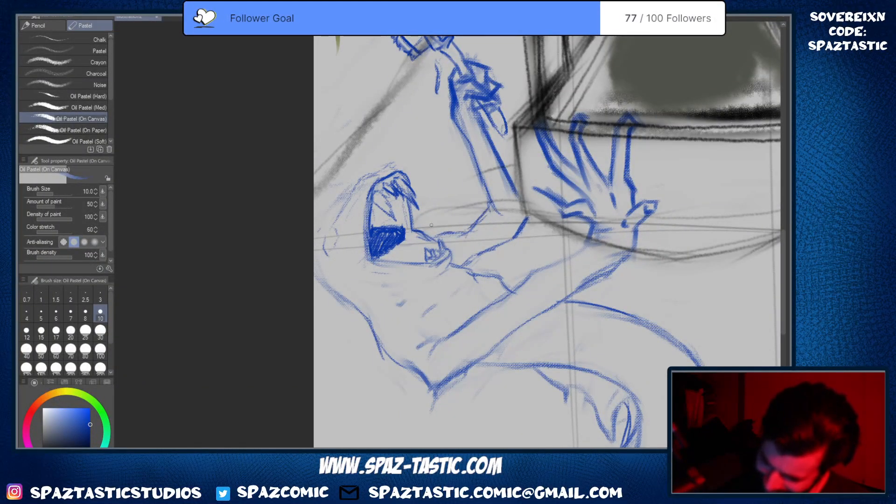
pyautogui.moveTo(431, 225); pyautogui.dragTo(444, 226)
# Outline the eye at the back edge of the head as a pointed oval with a heavy upper lid
pyautogui.scroll(1, 416, 271)
pyautogui.moveTo(415, 271)
pyautogui.mouseDown()
pyautogui.moveTo(473, 309)
pyautogui.moveTo(573, 294)
pyautogui.mouseUp()
pyautogui.moveTo(468, 231)
pyautogui.mouseDown()
pyautogui.moveTo(451, 244)
pyautogui.moveTo(458, 280)
pyautogui.mouseUp()
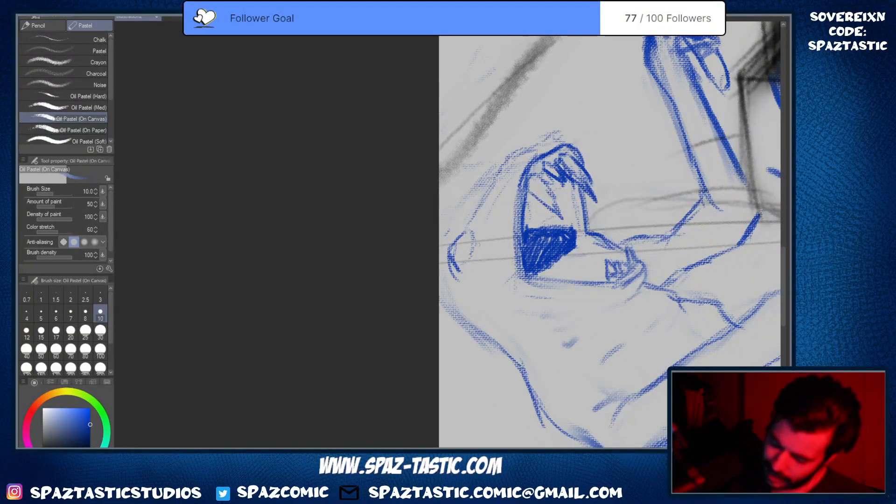
pyautogui.moveTo(474, 240); pyautogui.dragTo(462, 265)
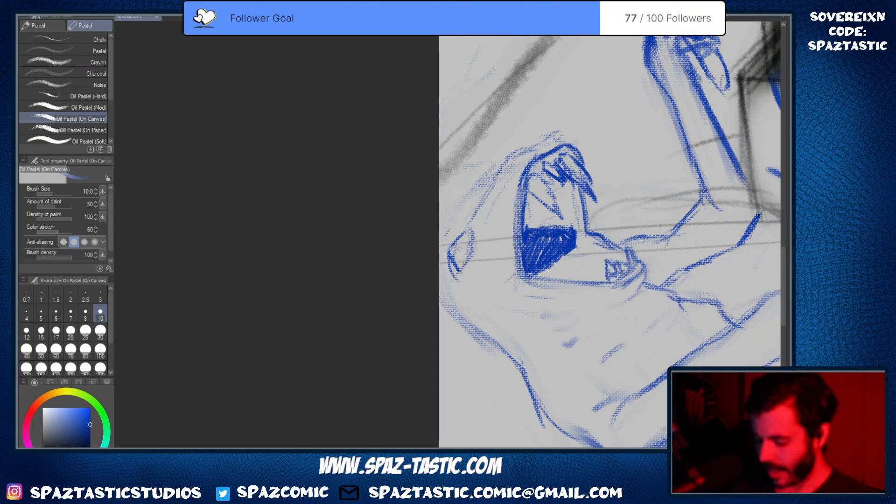
pyautogui.moveTo(453, 246)
pyautogui.mouseDown()
pyautogui.moveTo(472, 242)
pyautogui.moveTo(472, 228)
pyautogui.moveTo(472, 261)
pyautogui.moveTo(457, 275)
pyautogui.mouseUp()
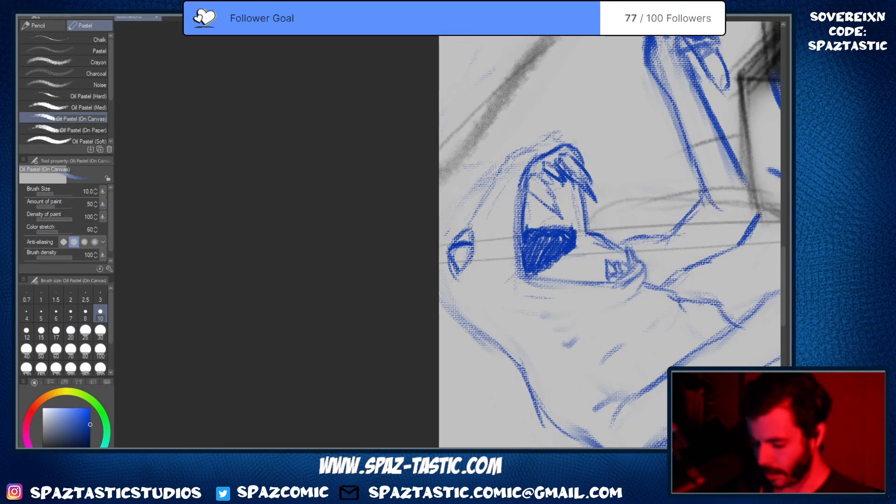
pyautogui.moveTo(471, 229); pyautogui.dragTo(472, 263)
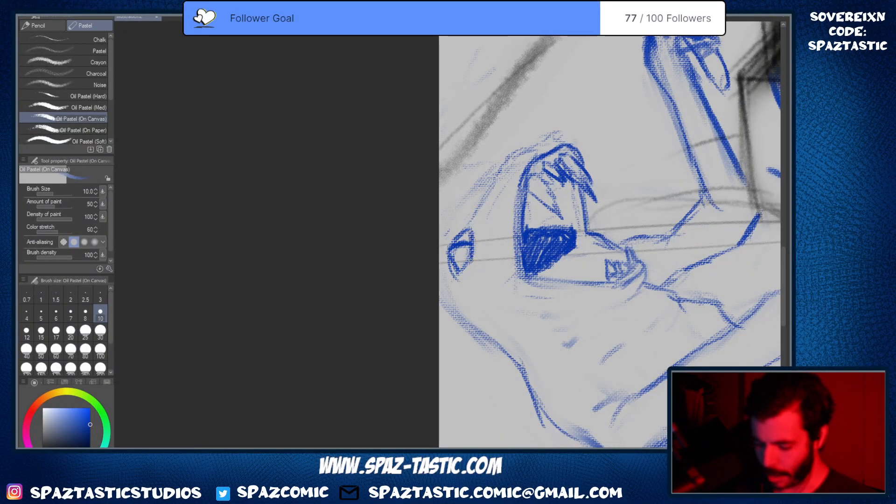
# Draw the contour of the head and neck from below the eye down to the shoulder, redoing the stroke along the back
pyautogui.moveTo(633, 320); pyautogui.dragTo(620, 353)
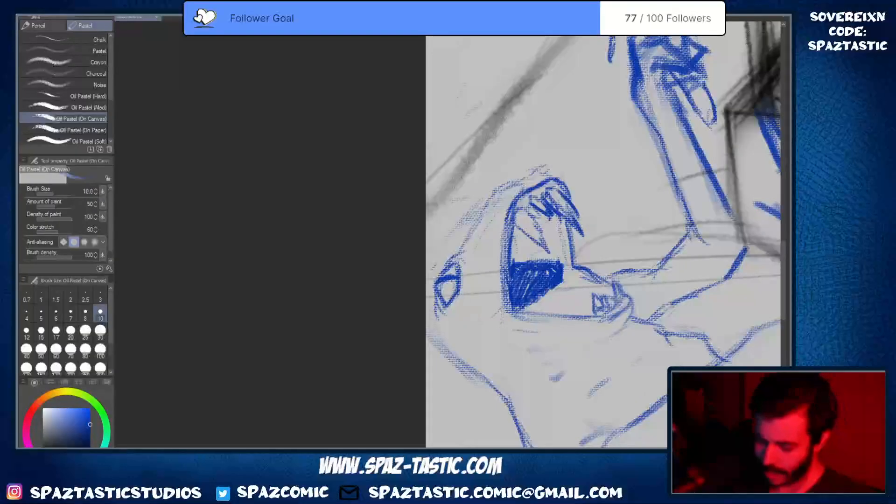
pyautogui.scroll(-2, 527, 133)
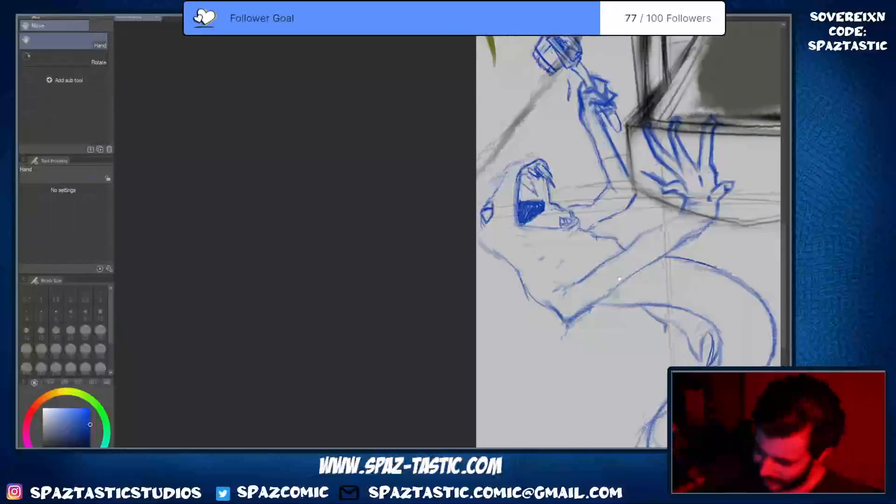
pyautogui.moveTo(501, 229); pyautogui.dragTo(475, 265)
pyautogui.scroll(2, 475, 265)
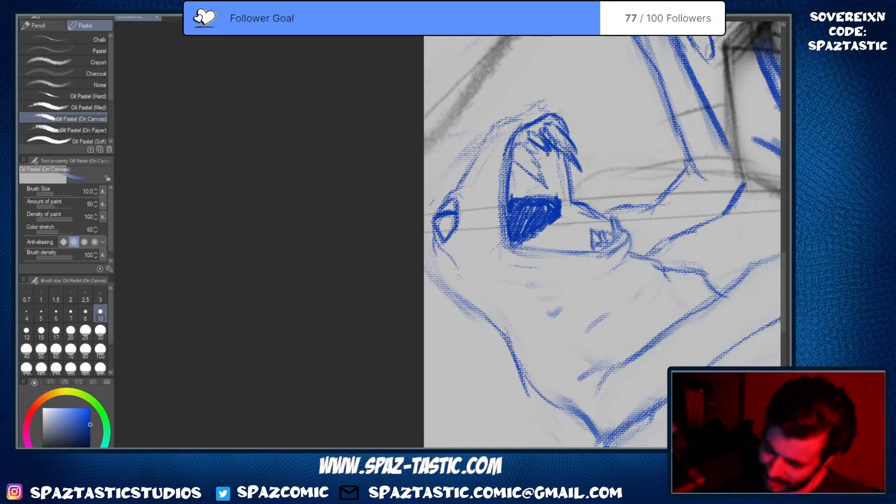
pyautogui.moveTo(450, 267)
pyautogui.mouseDown()
pyautogui.moveTo(460, 312)
pyautogui.moveTo(488, 340)
pyautogui.mouseUp()
pyautogui.moveTo(463, 304); pyautogui.dragTo(517, 352)
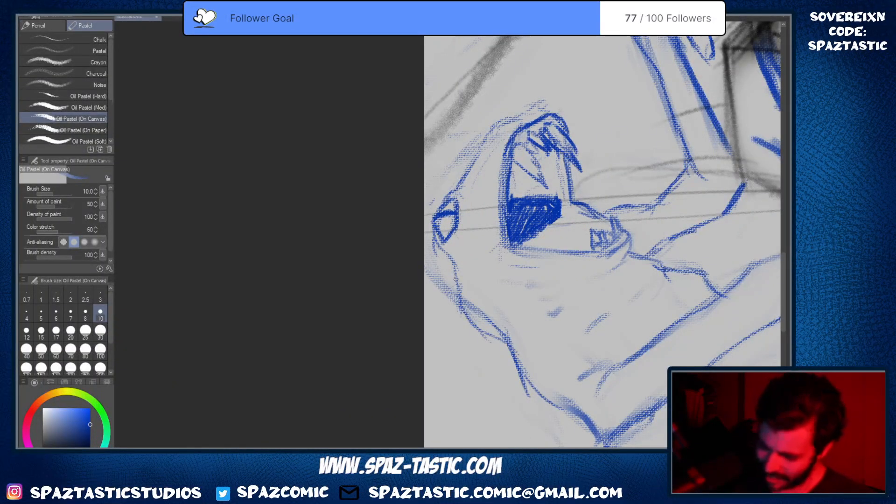
pyautogui.hotkey('ctrl', 'z')
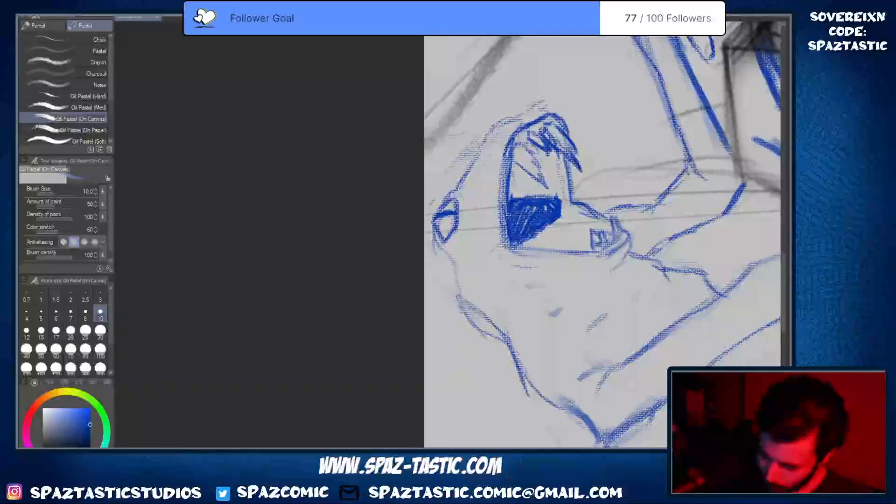
pyautogui.moveTo(456, 295); pyautogui.dragTo(513, 356)
pyautogui.moveTo(450, 265); pyautogui.dragTo(460, 304)
pyautogui.moveTo(434, 244); pyautogui.dragTo(527, 372)
# Switch from the pastel brush to the Soft eraser at the creature's neck and chest
pyautogui.moveTo(532, 340); pyautogui.dragTo(401, 256)
pyautogui.scroll(-1, 404, 222)
pyautogui.press('e')
pyautogui.press('p')
pyautogui.press('e')
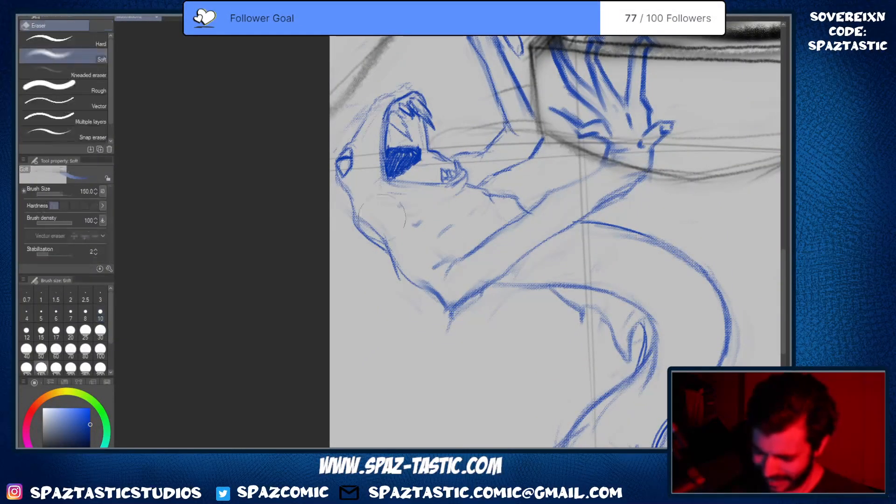
# Fade the rough back outline with the soft eraser and redraw the creature's contour down to its pointed lower end
pyautogui.moveTo(384, 216)
pyautogui.mouseDown()
pyautogui.moveTo(419, 263)
pyautogui.moveTo(423, 288)
pyautogui.mouseUp()
pyautogui.press('p')
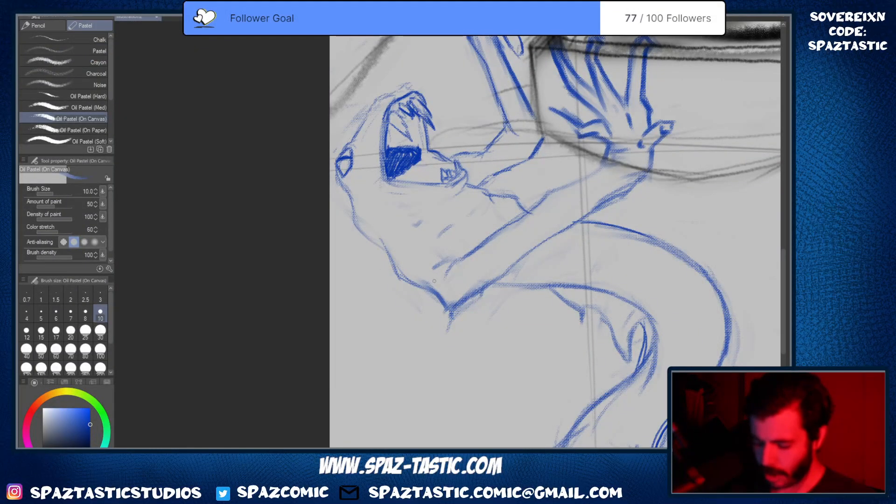
pyautogui.moveTo(512, 321); pyautogui.dragTo(493, 384)
pyautogui.press('e')
pyautogui.moveTo(454, 361); pyautogui.dragTo(434, 379)
pyautogui.press('p')
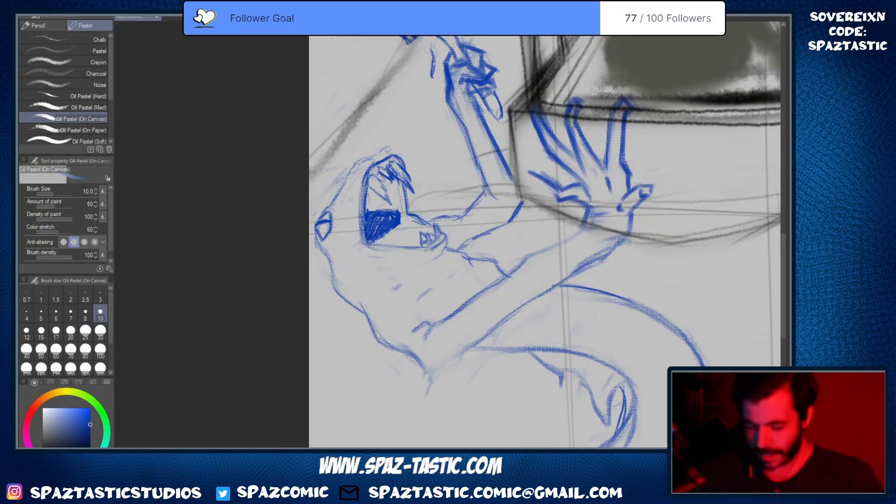
# Clean up and redraw the contour around the creature's eye and down its neck, adding a curved line beside the eye
pyautogui.scroll(2, 309, 212)
pyautogui.press('space')
pyautogui.moveTo(430, 298); pyautogui.dragTo(407, 256)
pyautogui.press('e')
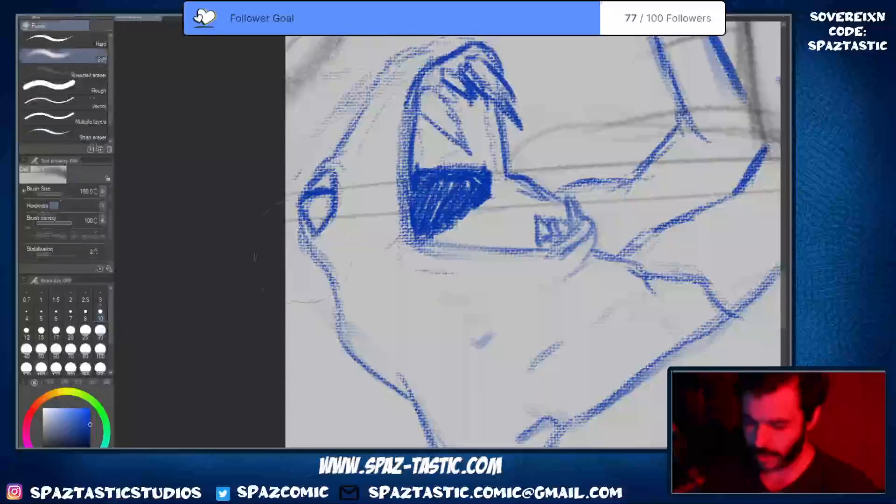
pyautogui.moveTo(304, 252); pyautogui.dragTo(319, 281)
pyautogui.press('p')
pyautogui.moveTo(301, 218)
pyautogui.mouseDown()
pyautogui.moveTo(312, 261)
pyautogui.moveTo(331, 266)
pyautogui.moveTo(333, 256)
pyautogui.mouseUp()
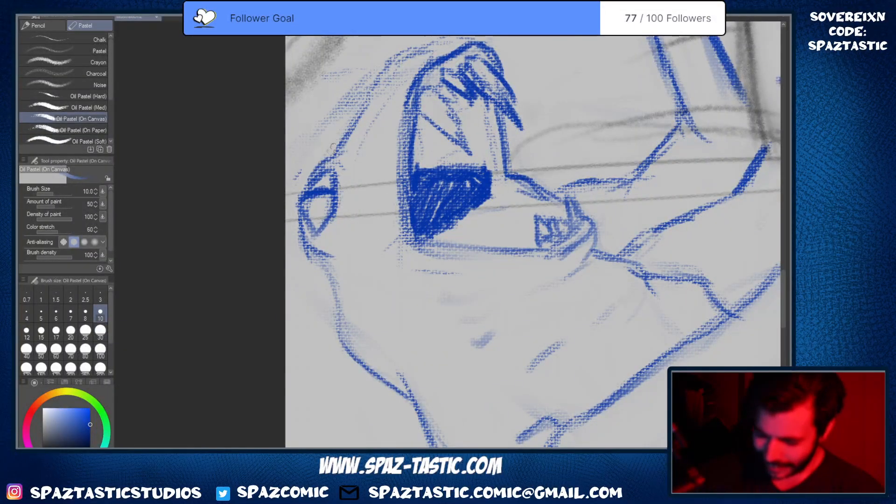
pyautogui.moveTo(331, 156); pyautogui.dragTo(350, 161)
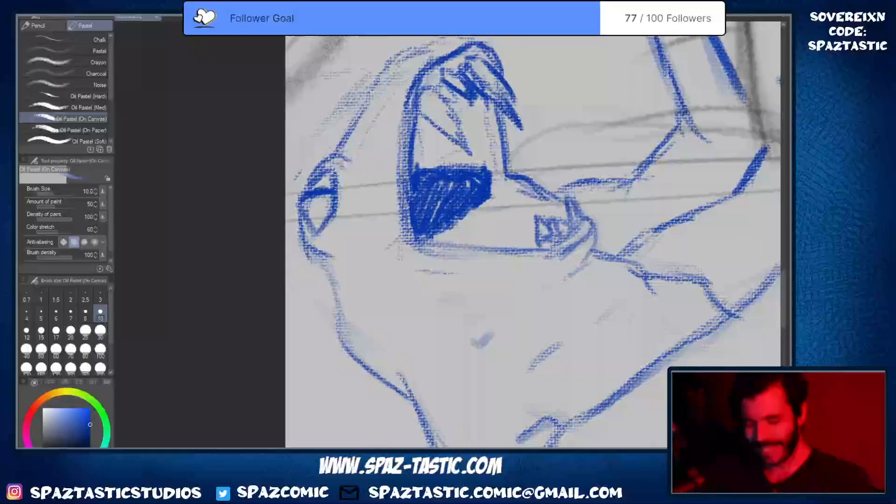
pyautogui.moveTo(301, 210)
pyautogui.mouseDown()
pyautogui.moveTo(327, 257)
pyautogui.moveTo(341, 329)
pyautogui.mouseUp()
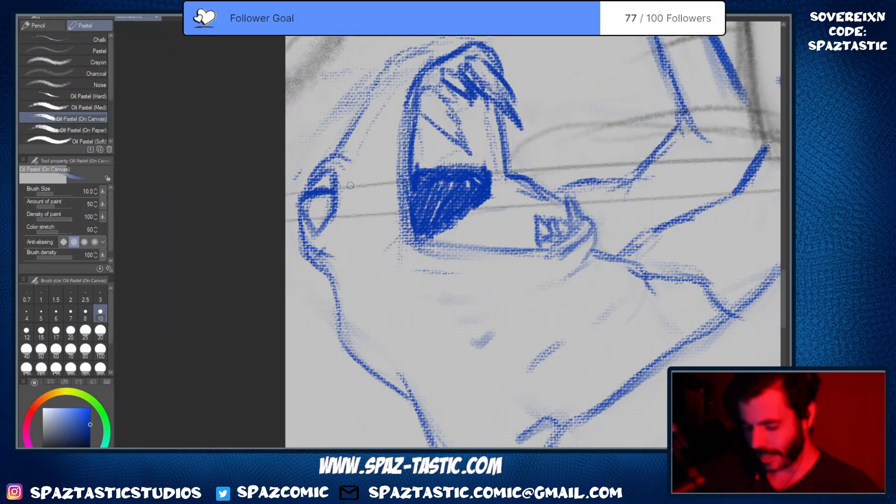
pyautogui.moveTo(352, 190); pyautogui.dragTo(350, 245)
# Sketch a curved inner edge from the lower jaw to the dark throat at the corner of the open mouth
pyautogui.scroll(-2, 323, 306)
pyautogui.scroll(3, 425, 263)
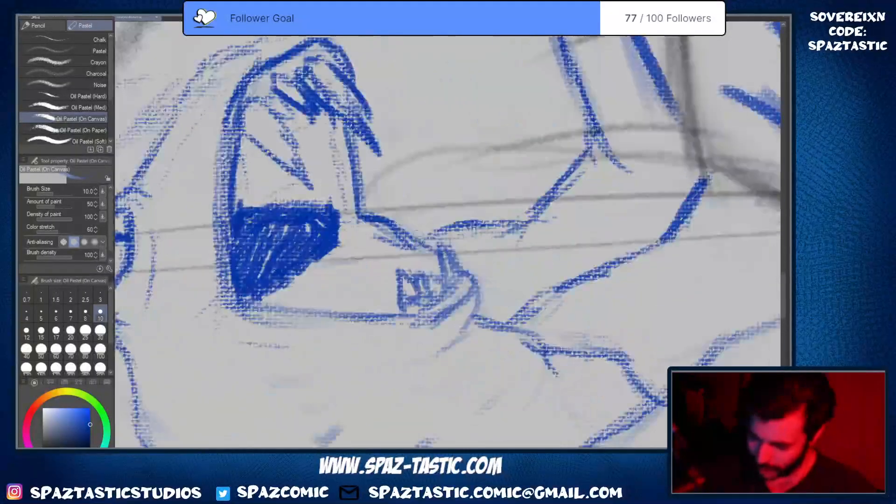
pyautogui.moveTo(404, 236)
pyautogui.mouseDown()
pyautogui.moveTo(439, 261)
pyautogui.moveTo(461, 218)
pyautogui.moveTo(504, 231)
pyautogui.mouseUp()
pyautogui.moveTo(363, 230); pyautogui.dragTo(340, 242)
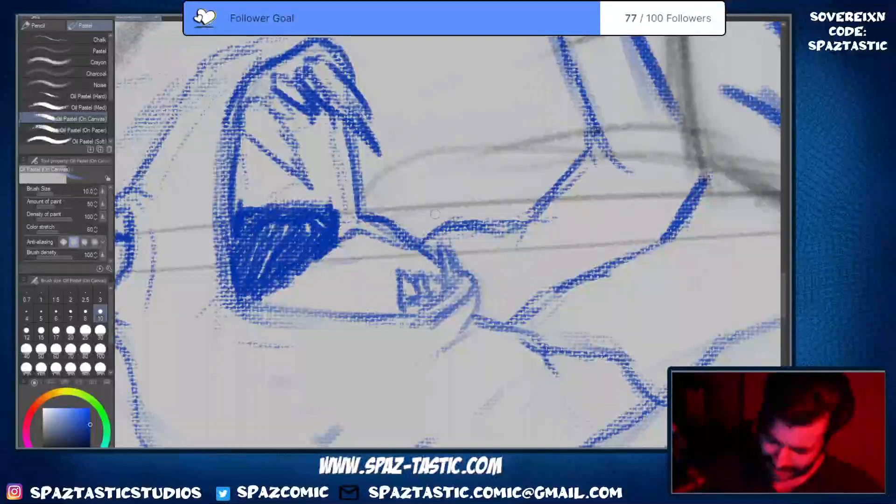
pyautogui.moveTo(434, 214); pyautogui.dragTo(546, 187)
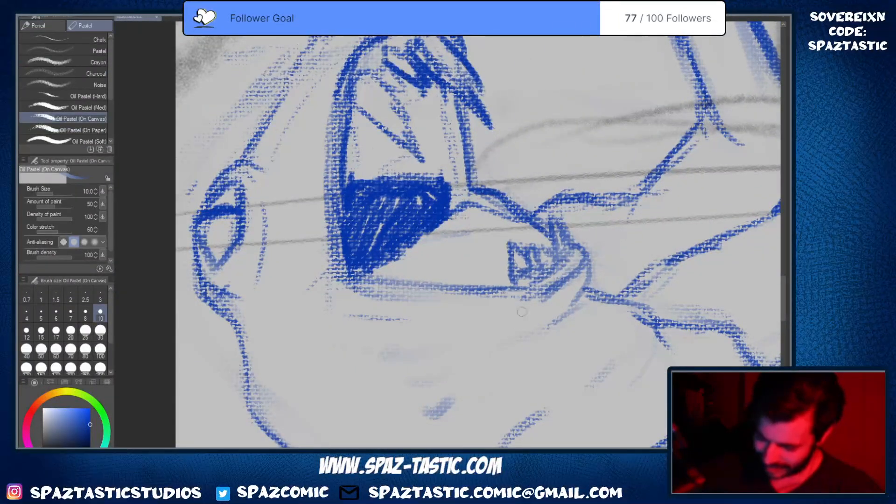
# Outline the bumpy top of the creature's head and snout above the open mouth
pyautogui.scroll(-5, 383, 249)
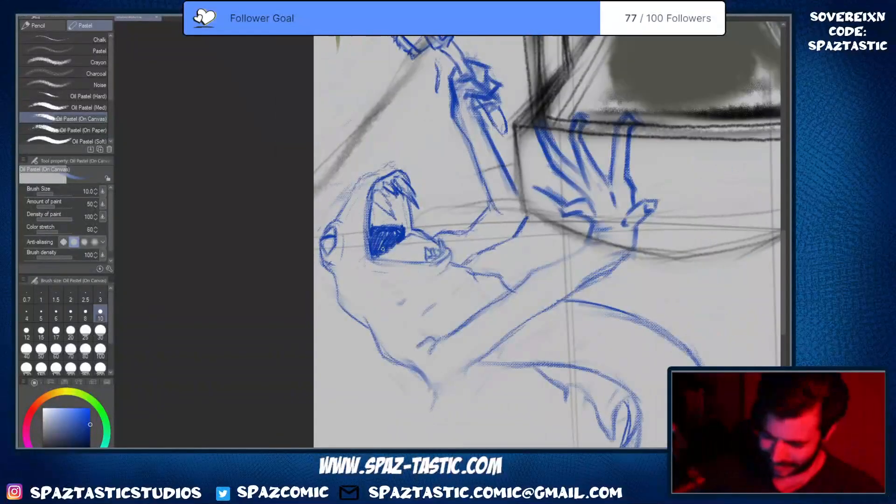
pyautogui.scroll(5, 456, 281)
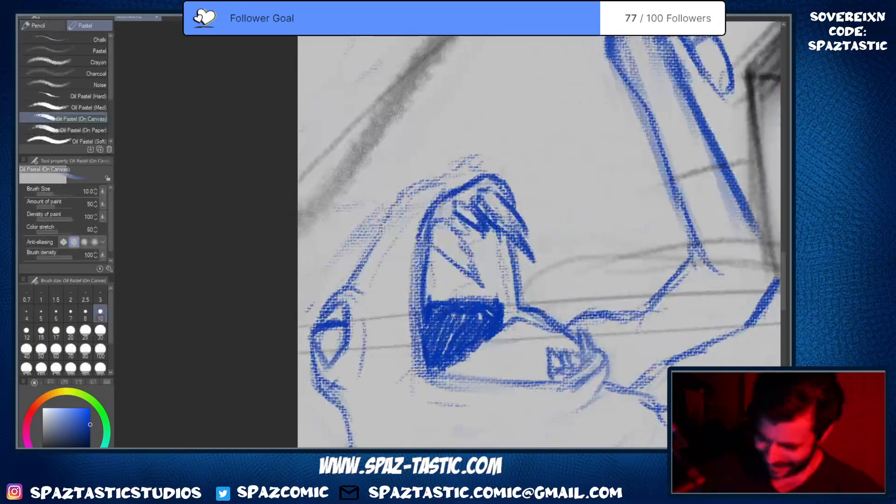
pyautogui.moveTo(380, 210)
pyautogui.mouseDown()
pyautogui.moveTo(417, 182)
pyautogui.moveTo(446, 180)
pyautogui.moveTo(460, 159)
pyautogui.moveTo(485, 155)
pyautogui.moveTo(505, 162)
pyautogui.moveTo(501, 172)
pyautogui.mouseUp()
pyautogui.moveTo(390, 215)
pyautogui.mouseDown()
pyautogui.moveTo(420, 190)
pyautogui.moveTo(477, 168)
pyautogui.mouseUp()
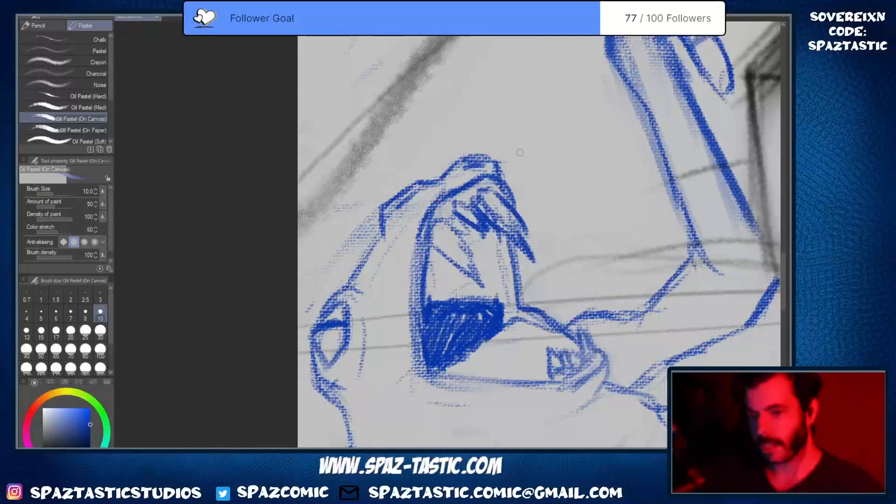
# Extend the dark throat area to the mouth corner and fill it solid blue with a rounded upper edge
pyautogui.moveTo(354, 272)
pyautogui.mouseDown()
pyautogui.moveTo(385, 226)
pyautogui.moveTo(352, 283)
pyautogui.moveTo(346, 264)
pyautogui.moveTo(305, 255)
pyautogui.mouseUp()
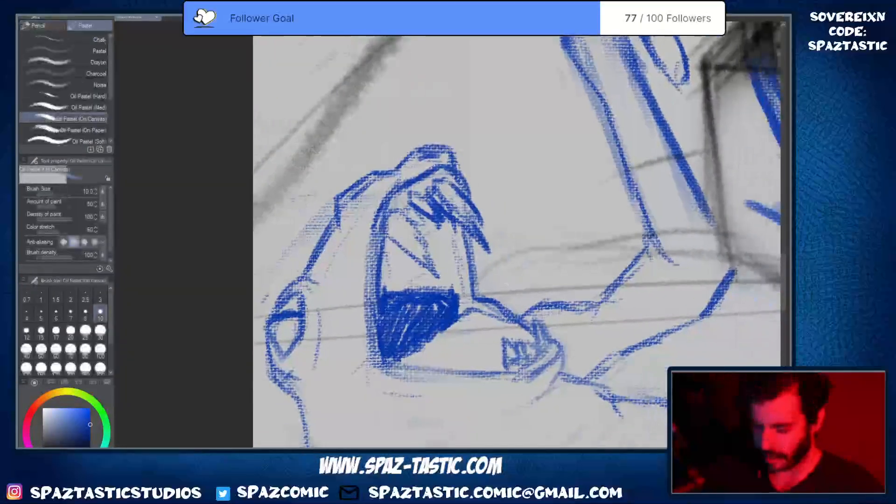
pyautogui.moveTo(355, 285); pyautogui.dragTo(345, 222)
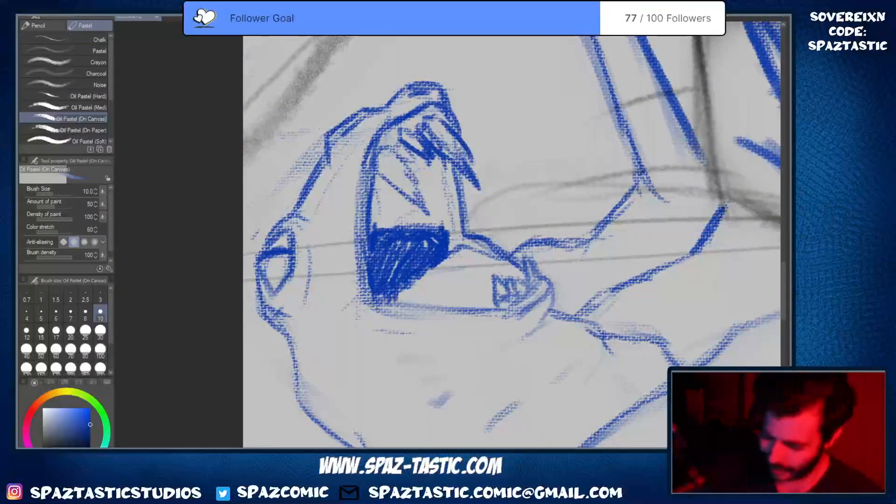
pyautogui.moveTo(439, 232); pyautogui.dragTo(456, 256)
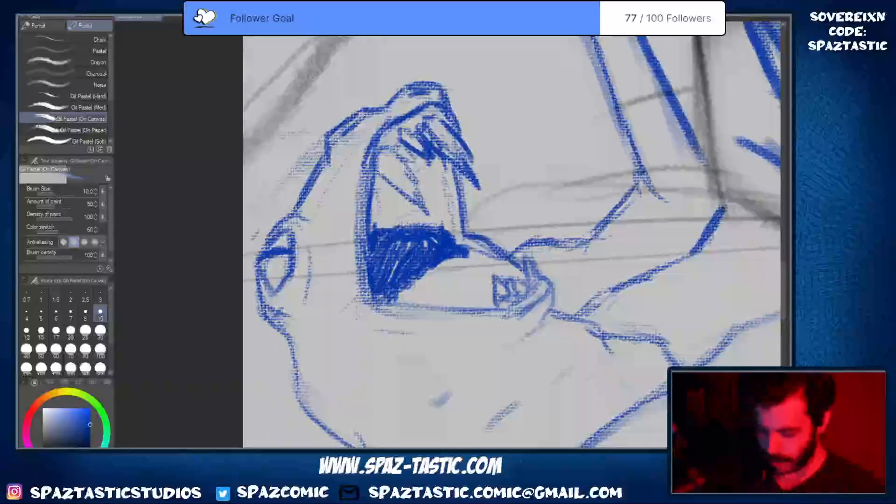
pyautogui.moveTo(415, 213)
pyautogui.mouseDown()
pyautogui.moveTo(374, 232)
pyautogui.moveTo(416, 212)
pyautogui.moveTo(451, 227)
pyautogui.moveTo(382, 223)
pyautogui.moveTo(415, 204)
pyautogui.moveTo(422, 223)
pyautogui.moveTo(388, 275)
pyautogui.moveTo(388, 308)
pyautogui.moveTo(415, 267)
pyautogui.mouseUp()
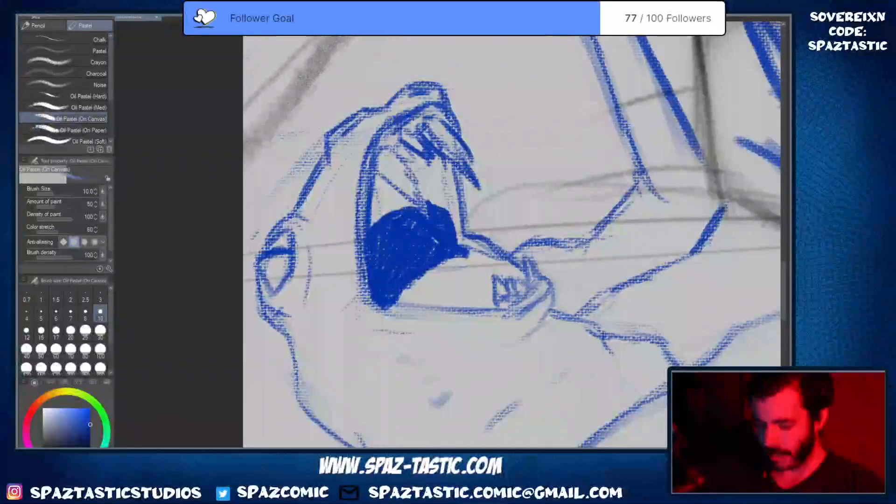
# Thicken the upper inner edge of the mouth and firm up the mouth corner and lower jaw line
pyautogui.moveTo(372, 160)
pyautogui.mouseDown()
pyautogui.moveTo(427, 109)
pyautogui.moveTo(449, 119)
pyautogui.mouseUp()
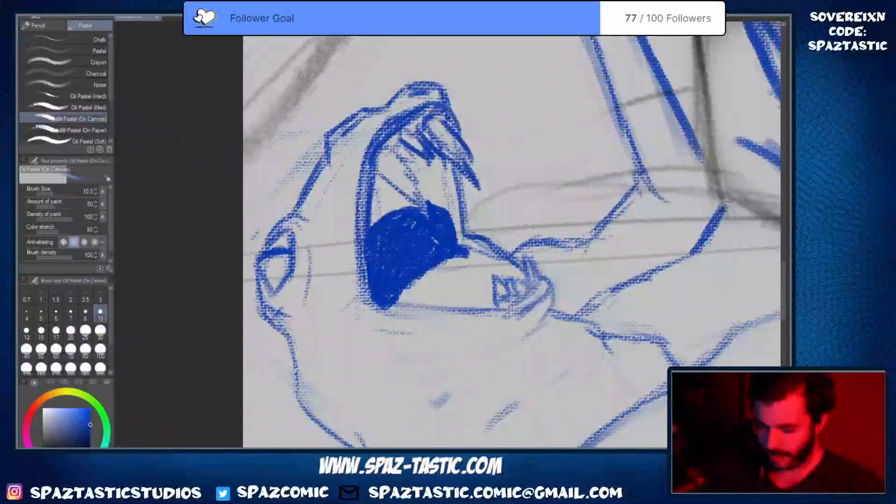
pyautogui.moveTo(459, 180)
pyautogui.mouseDown()
pyautogui.moveTo(469, 232)
pyautogui.moveTo(499, 254)
pyautogui.mouseUp()
pyautogui.scroll(-1, 568, 299)
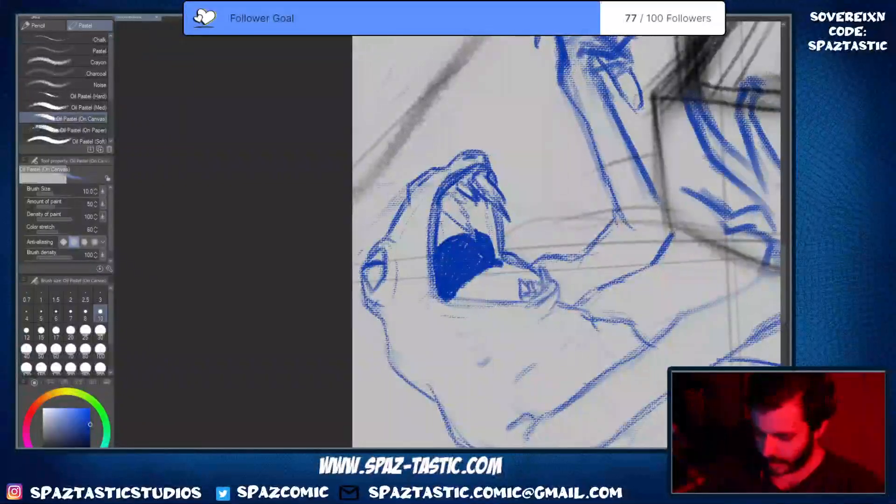
pyautogui.moveTo(473, 308)
pyautogui.mouseDown()
pyautogui.moveTo(524, 307)
pyautogui.moveTo(458, 302)
pyautogui.mouseUp()
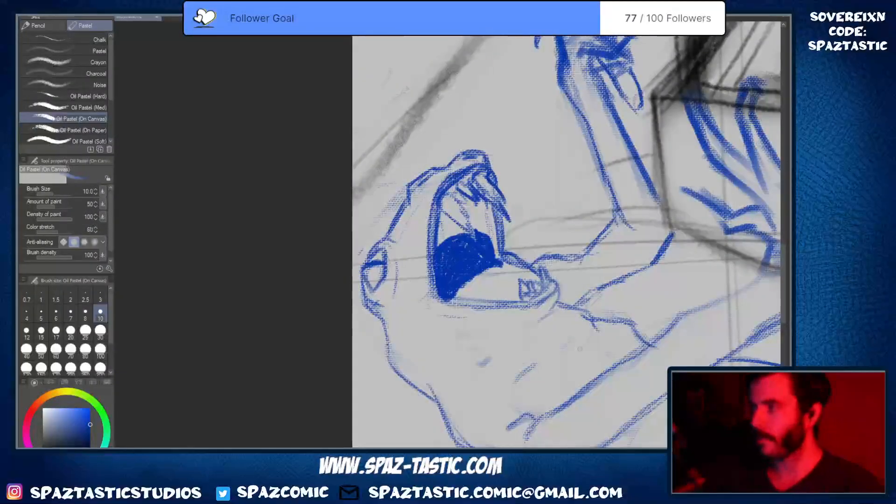
# Refine the upper teeth with pointed strokes hanging from the roof of the mouth
pyautogui.moveTo(579, 349); pyautogui.dragTo(489, 281)
pyautogui.scroll(-2, 490, 280)
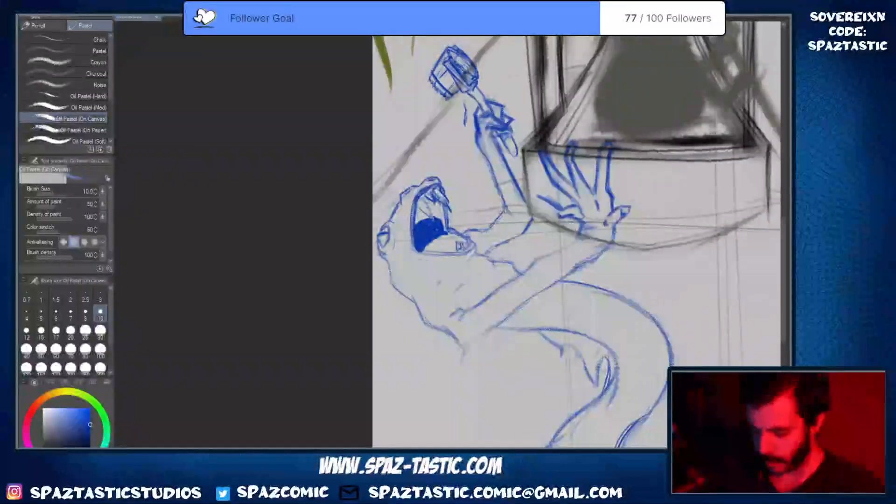
pyautogui.scroll(2, 437, 213)
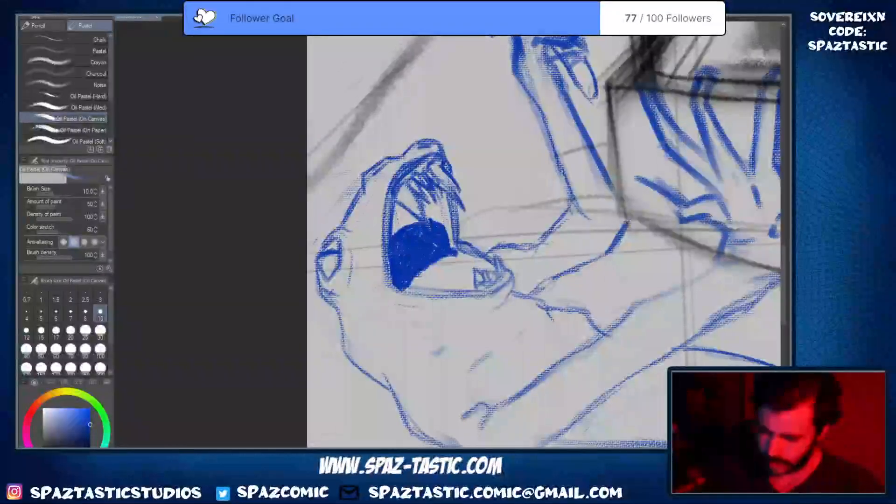
pyautogui.press('e')
pyautogui.press('p')
pyautogui.moveTo(435, 171)
pyautogui.mouseDown()
pyautogui.moveTo(449, 201)
pyautogui.moveTo(441, 165)
pyautogui.mouseUp()
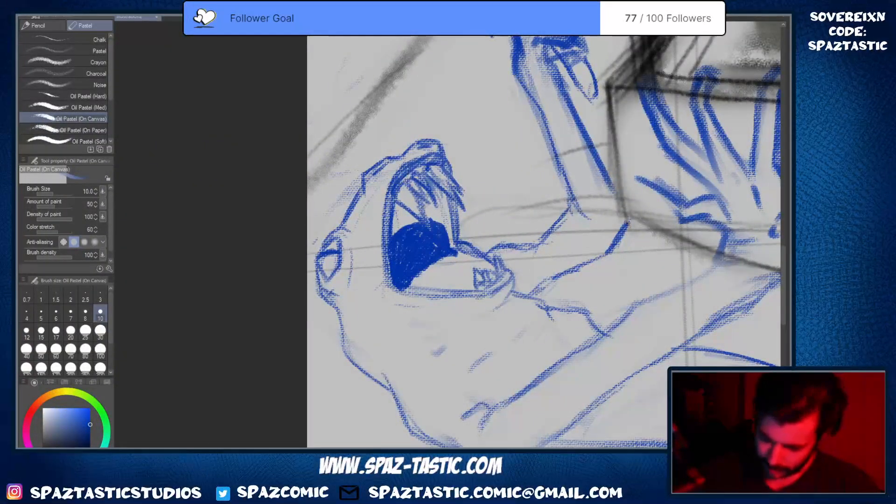
# Redraw the lower front teeth as sharp pointed fangs at the tip of the jaw
pyautogui.scroll(-3, 561, 271)
pyautogui.moveTo(561, 271); pyautogui.dragTo(458, 242)
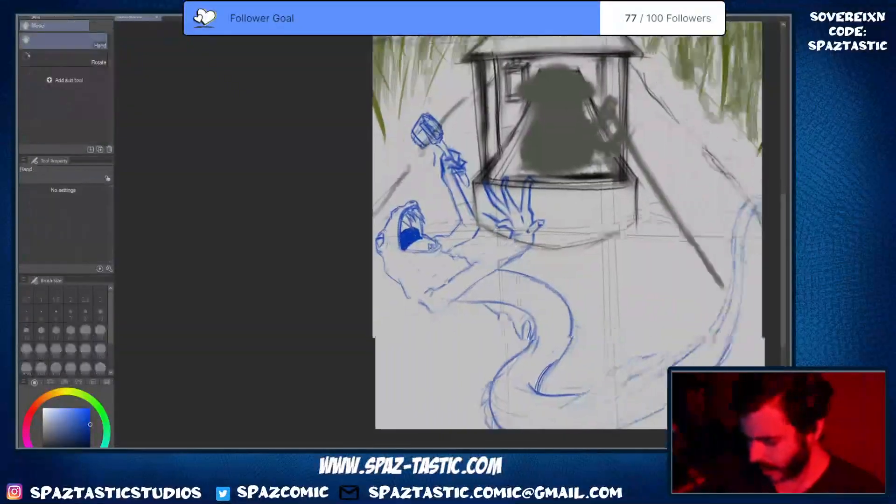
pyautogui.scroll(2, 455, 240)
pyautogui.scroll(2, 454, 267)
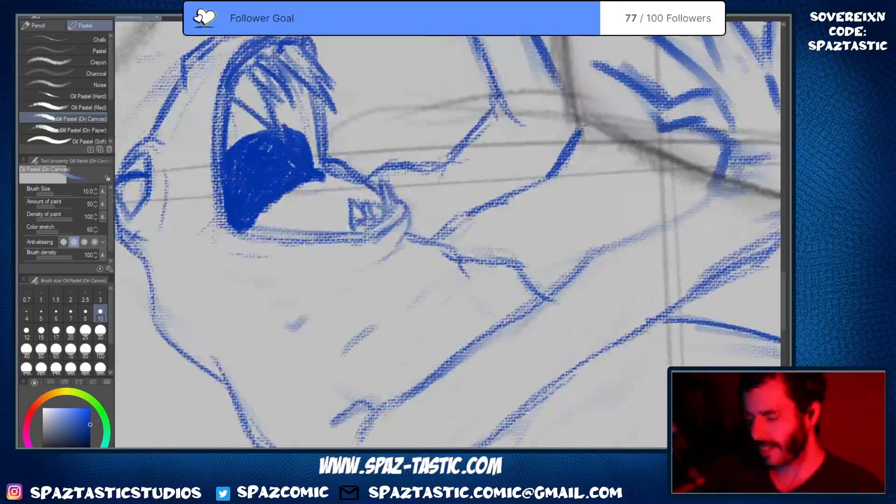
pyautogui.scroll(1, 407, 277)
pyautogui.moveTo(407, 279); pyautogui.dragTo(400, 339)
pyautogui.moveTo(352, 240)
pyautogui.mouseDown()
pyautogui.moveTo(359, 266)
pyautogui.moveTo(347, 280)
pyautogui.moveTo(361, 264)
pyautogui.mouseUp()
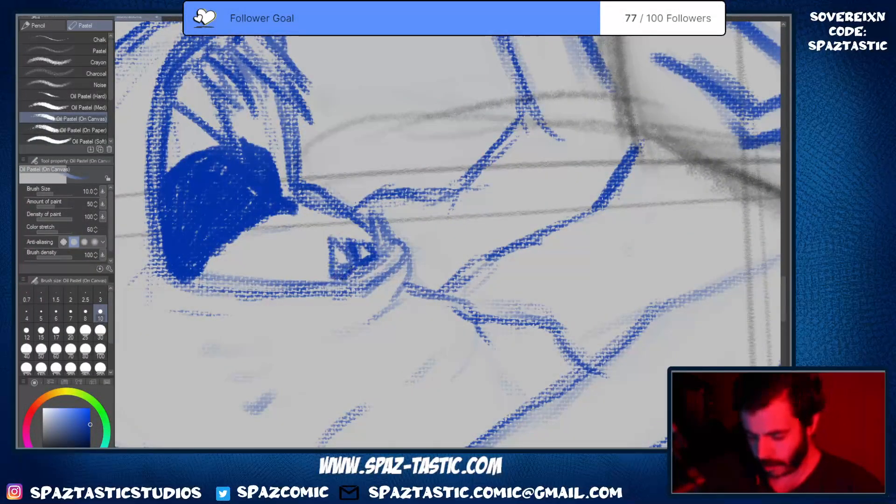
pyautogui.moveTo(323, 238); pyautogui.dragTo(333, 272)
pyautogui.moveTo(324, 237); pyautogui.dragTo(341, 255)
pyautogui.moveTo(369, 212)
pyautogui.mouseDown()
pyautogui.moveTo(377, 255)
pyautogui.moveTo(396, 254)
pyautogui.moveTo(395, 240)
pyautogui.mouseUp()
# Reinforce the tongue's curved upper edge against the dark throat
pyautogui.scroll(-5, 448, 234)
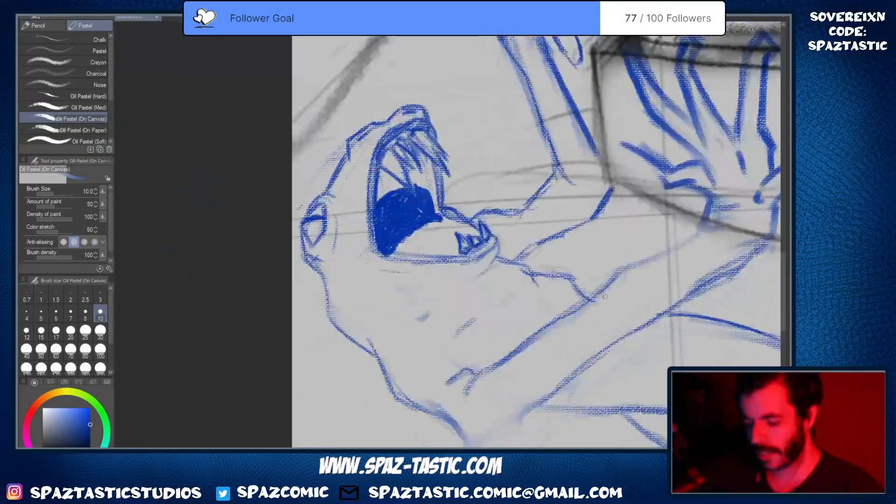
pyautogui.moveTo(467, 234); pyautogui.dragTo(309, 203)
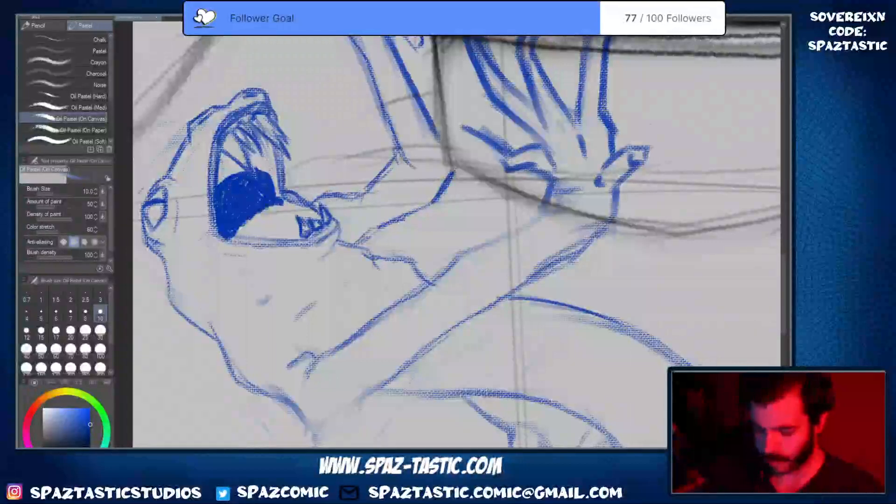
pyautogui.moveTo(238, 235); pyautogui.dragTo(279, 208)
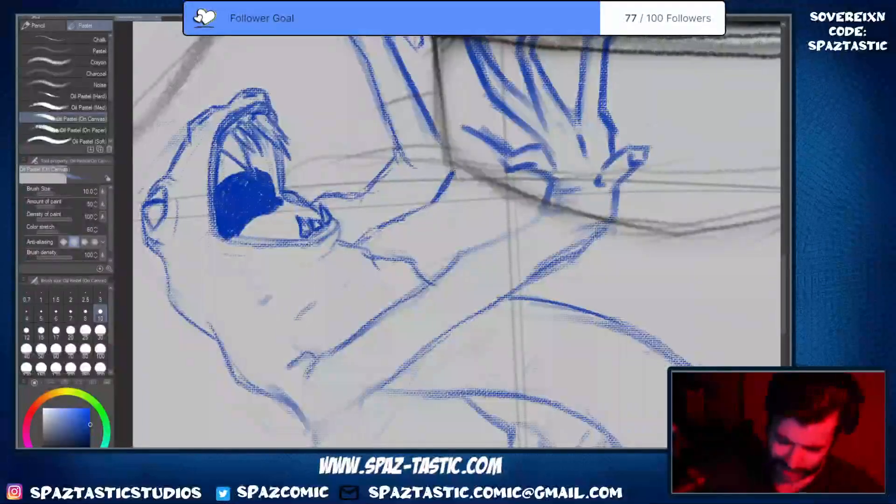
# Add short skin-fold strokes on the throat and neck below the lower jaw
pyautogui.scroll(-1, 278, 198)
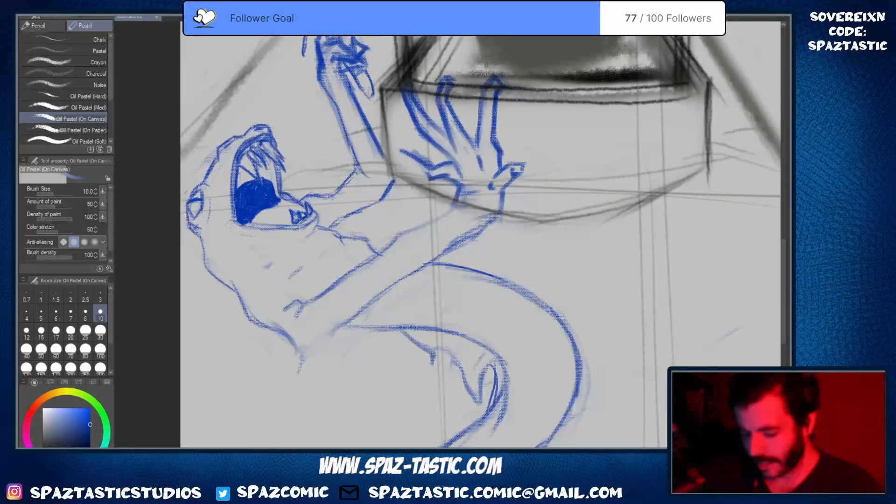
pyautogui.moveTo(547, 363); pyautogui.dragTo(599, 311)
pyautogui.scroll(2, 262, 136)
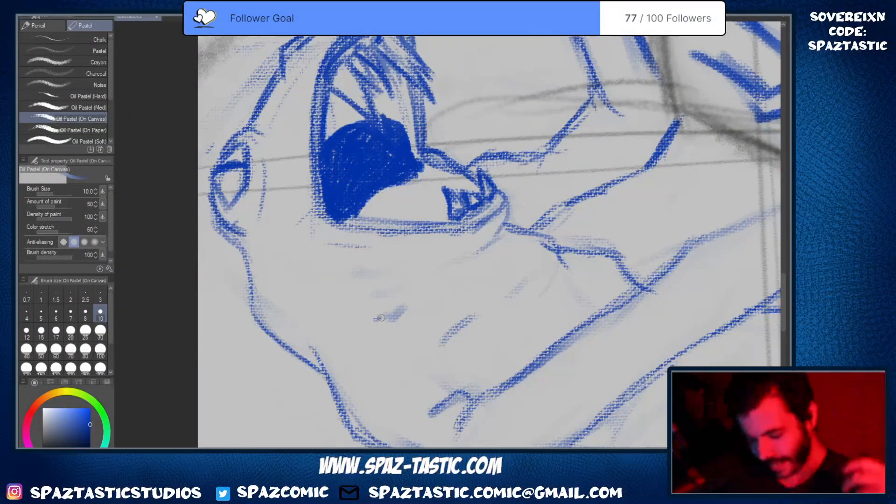
pyautogui.moveTo(376, 319); pyautogui.dragTo(433, 306)
pyautogui.moveTo(338, 258); pyautogui.dragTo(392, 262)
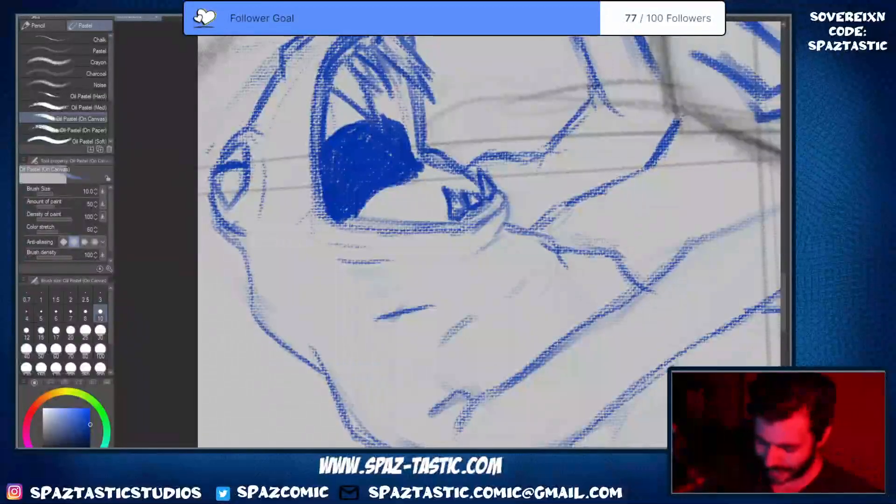
pyautogui.moveTo(299, 286); pyautogui.dragTo(342, 289)
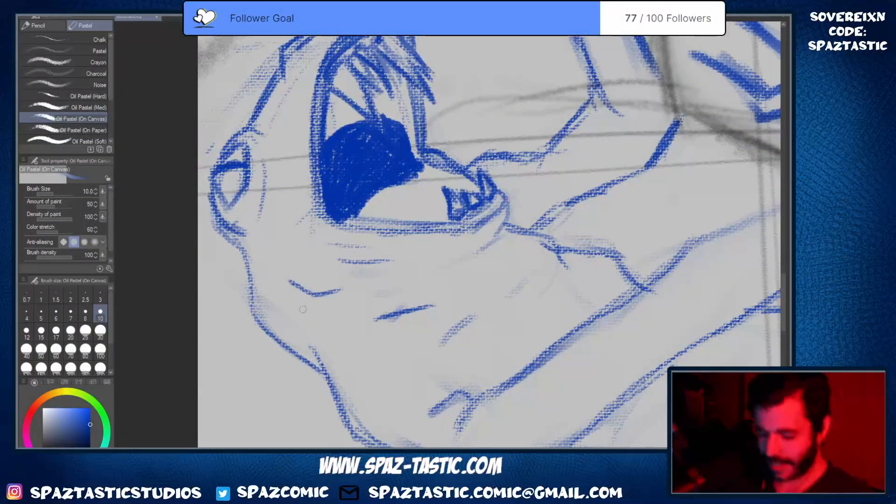
# Erase the rough shoulder line running from the lower jaw to the near arm and redraw it as a cleaner curve
pyautogui.scroll(-1, 373, 280)
pyautogui.press('space')
pyautogui.moveTo(509, 303); pyautogui.dragTo(447, 308)
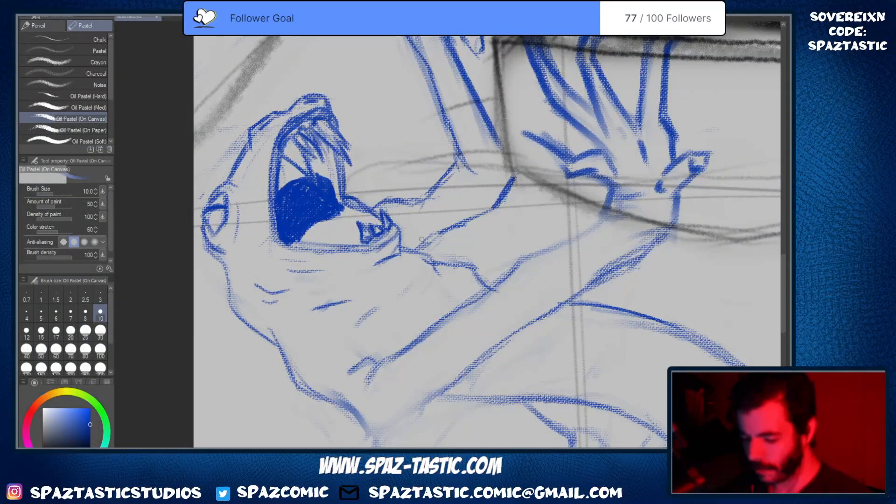
pyautogui.press('e')
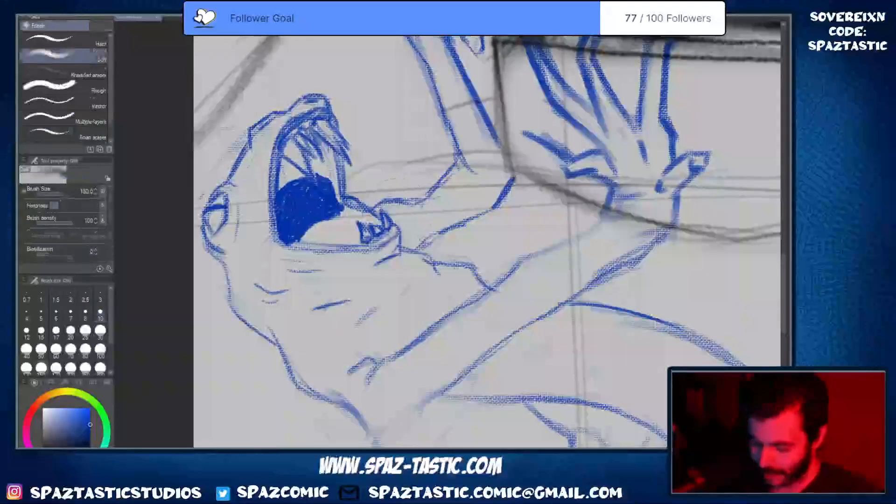
pyautogui.press('p')
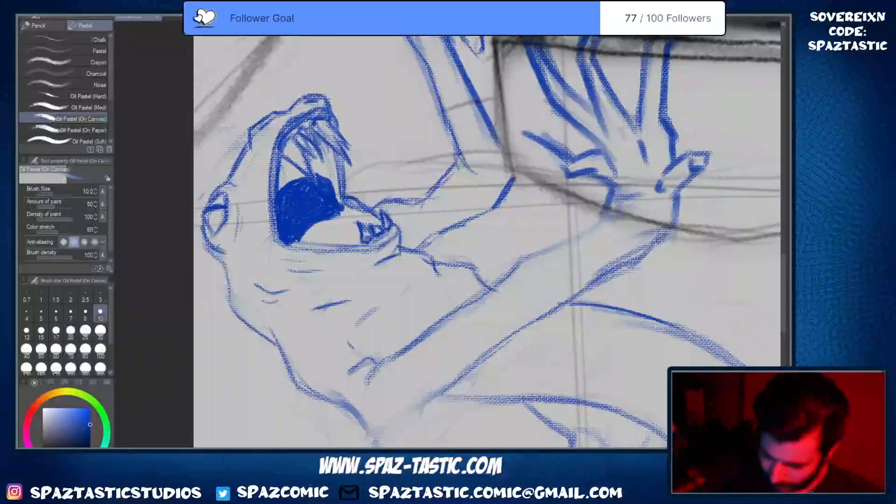
pyautogui.press('e')
pyautogui.press('p')
pyautogui.press('e')
pyautogui.moveTo(443, 279)
pyautogui.mouseDown()
pyautogui.moveTo(428, 283)
pyautogui.moveTo(442, 276)
pyautogui.mouseUp()
pyautogui.press('p')
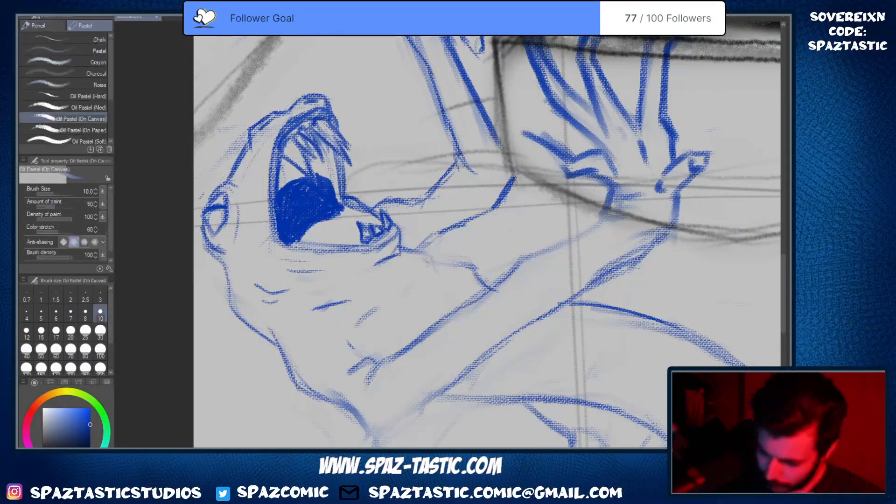
pyautogui.moveTo(403, 250); pyautogui.dragTo(442, 258)
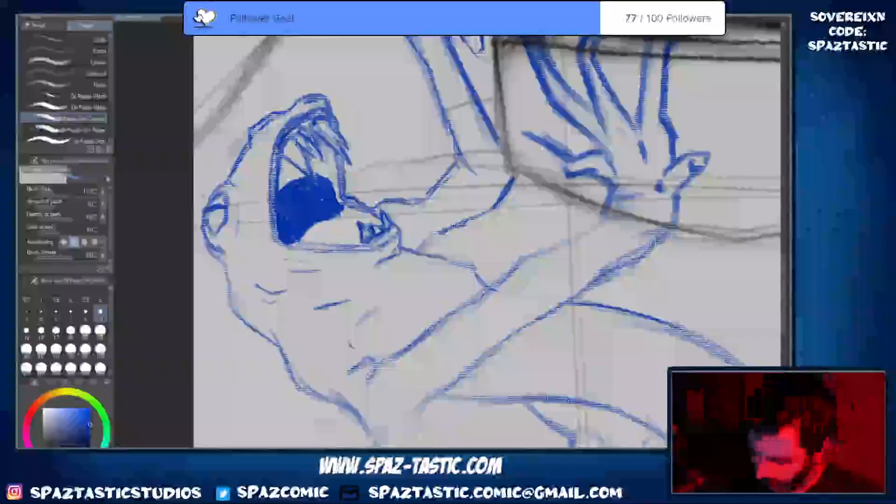
# Strengthen the lower torso contour down to its pointed tip and darken the crease at the base of the near arm
pyautogui.scroll(-2, 677, 265)
pyautogui.scroll(3, 549, 341)
pyautogui.moveTo(452, 356)
pyautogui.mouseDown()
pyautogui.moveTo(486, 366)
pyautogui.moveTo(555, 311)
pyautogui.mouseUp()
pyautogui.moveTo(392, 319); pyautogui.dragTo(454, 363)
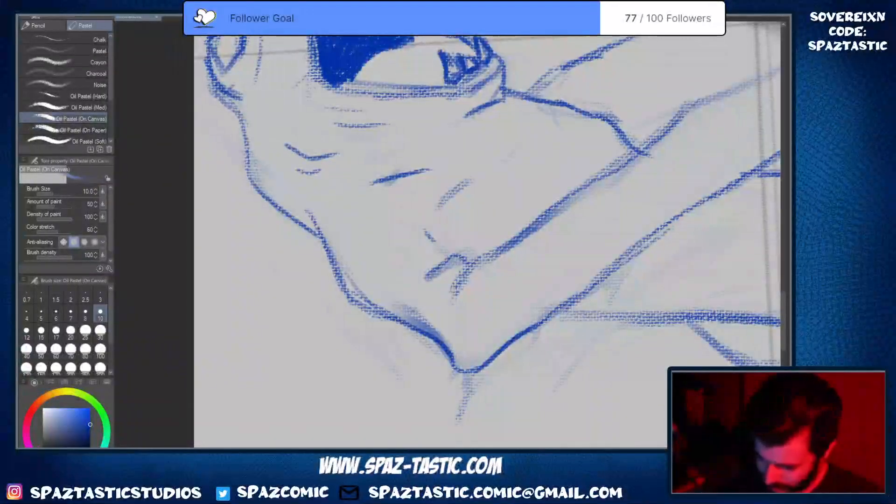
pyautogui.moveTo(380, 312)
pyautogui.mouseDown()
pyautogui.moveTo(434, 339)
pyautogui.moveTo(337, 270)
pyautogui.mouseUp()
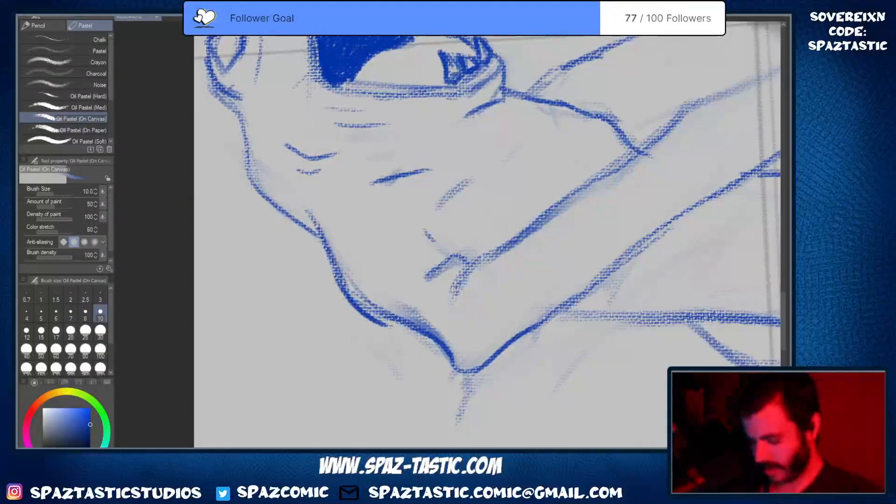
pyautogui.moveTo(375, 309); pyautogui.dragTo(415, 321)
pyautogui.moveTo(421, 280)
pyautogui.mouseDown()
pyautogui.moveTo(466, 260)
pyautogui.moveTo(448, 291)
pyautogui.mouseUp()
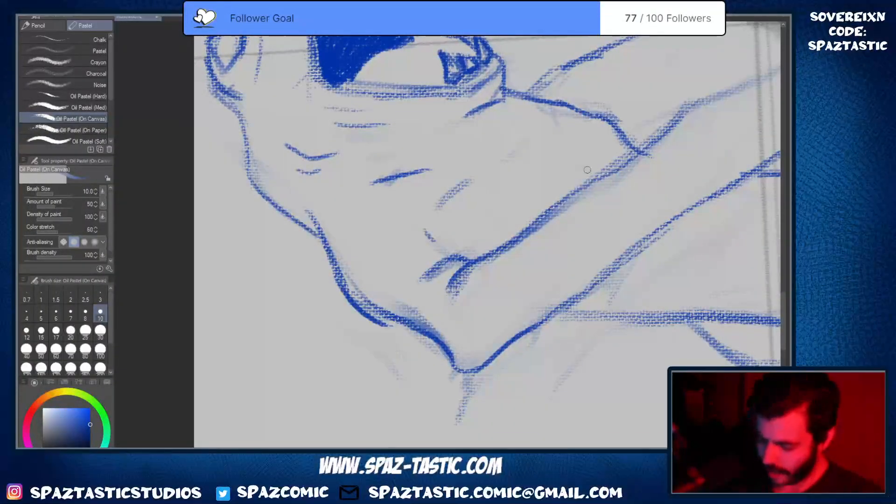
# Strengthen both edges of the outstretched near arm and add short crease strokes at the wrist
pyautogui.moveTo(674, 172); pyautogui.dragTo(481, 305)
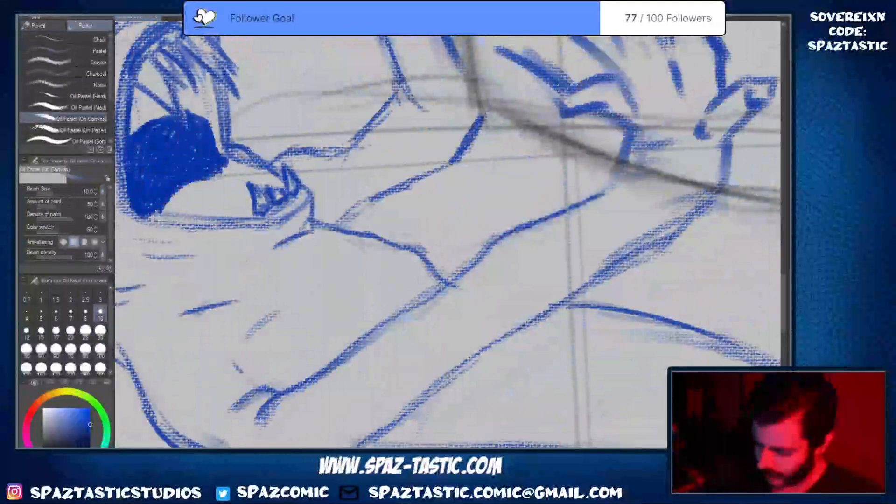
pyautogui.moveTo(578, 205)
pyautogui.mouseDown()
pyautogui.moveTo(626, 177)
pyautogui.moveTo(656, 179)
pyautogui.mouseUp()
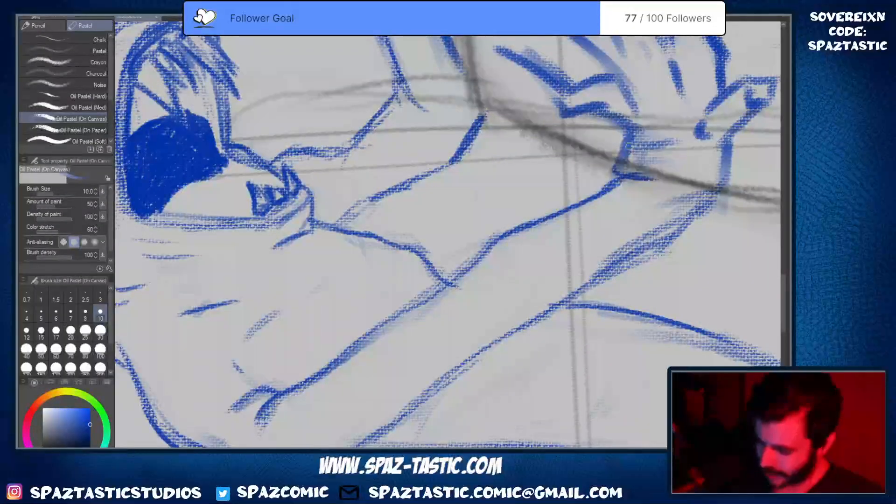
pyautogui.moveTo(630, 144); pyautogui.dragTo(658, 148)
pyautogui.scroll(-1, 710, 124)
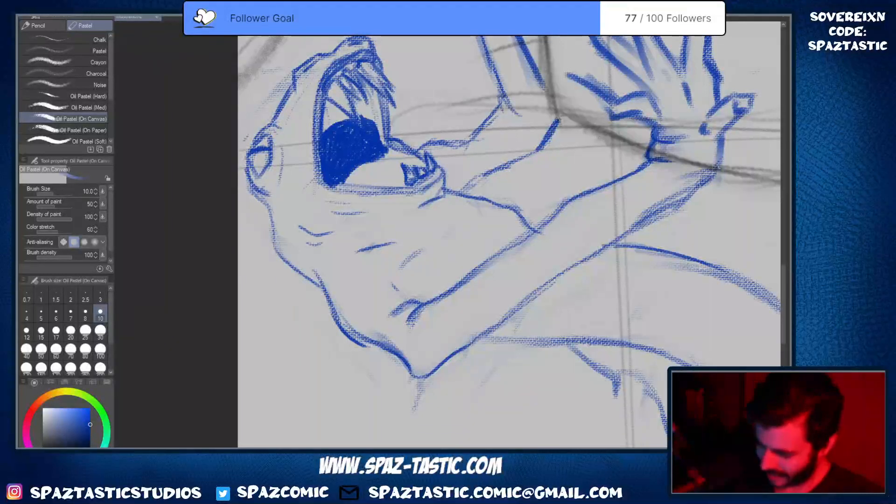
pyautogui.moveTo(719, 170)
pyautogui.mouseDown()
pyautogui.moveTo(589, 250)
pyautogui.moveTo(473, 346)
pyautogui.mouseUp()
# Lighten the rough edges of the far arm behind the jaw with the eraser and redraw them with cleaner strokes
pyautogui.scroll(-2, 525, 262)
pyautogui.moveTo(579, 187); pyautogui.dragTo(538, 253)
pyautogui.scroll(2, 538, 254)
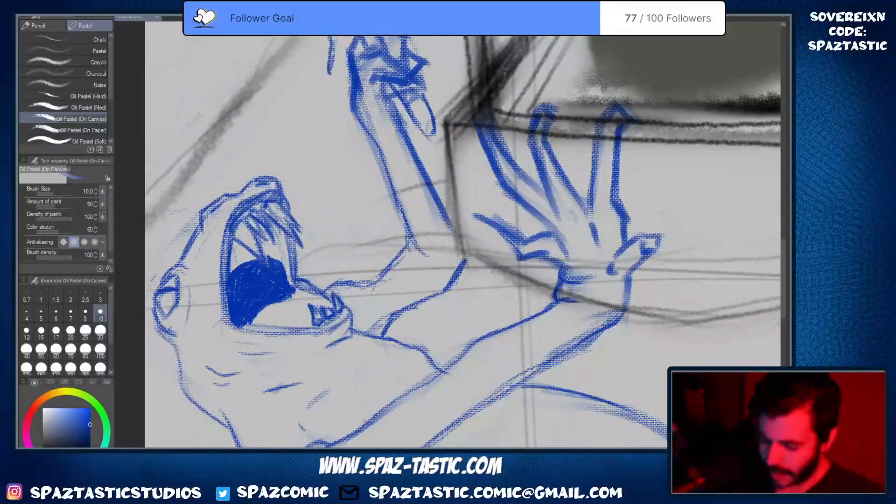
pyautogui.press('e')
pyautogui.moveTo(403, 255); pyautogui.dragTo(353, 286)
pyautogui.moveTo(422, 302)
pyautogui.mouseDown()
pyautogui.moveTo(359, 335)
pyautogui.moveTo(385, 337)
pyautogui.mouseUp()
pyautogui.press('p')
pyautogui.moveTo(444, 292); pyautogui.dragTo(391, 328)
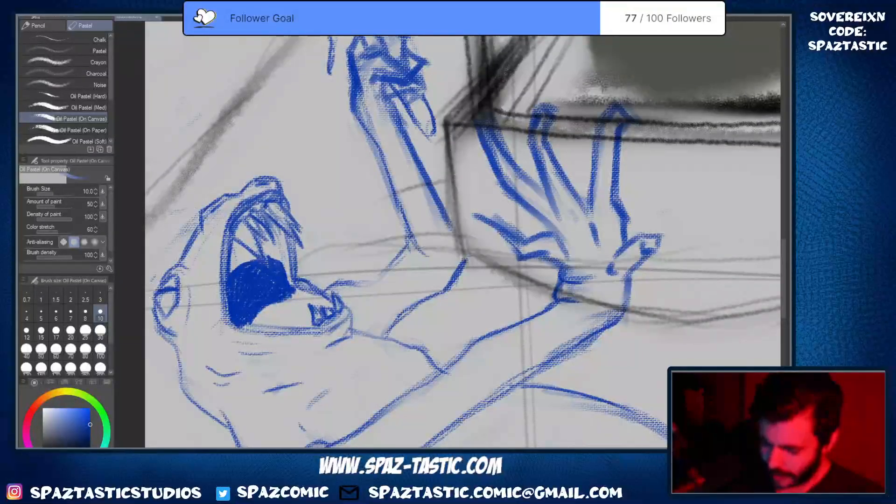
pyautogui.moveTo(344, 283)
pyautogui.mouseDown()
pyautogui.moveTo(382, 279)
pyautogui.moveTo(368, 277)
pyautogui.mouseUp()
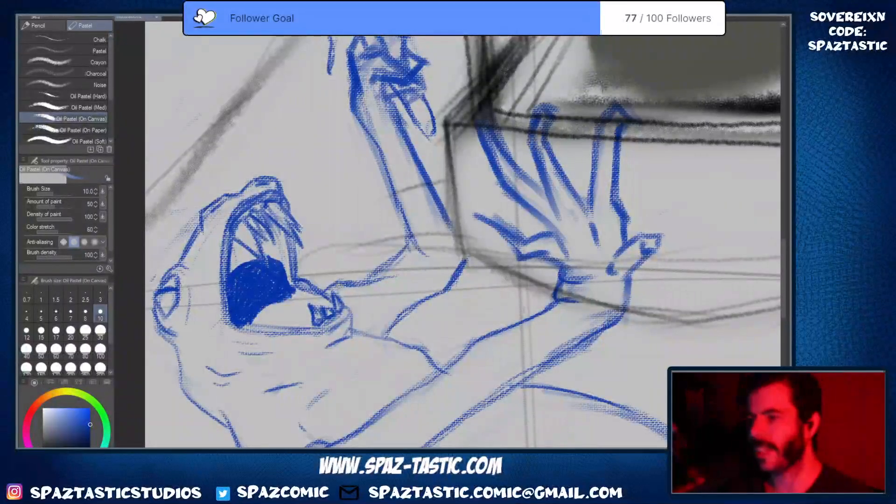
# Examine the creature's pose and placement against the roofed structure and the rest of the composition
pyautogui.scroll(-3, 339, 283)
pyautogui.moveTo(339, 283); pyautogui.dragTo(256, 256)
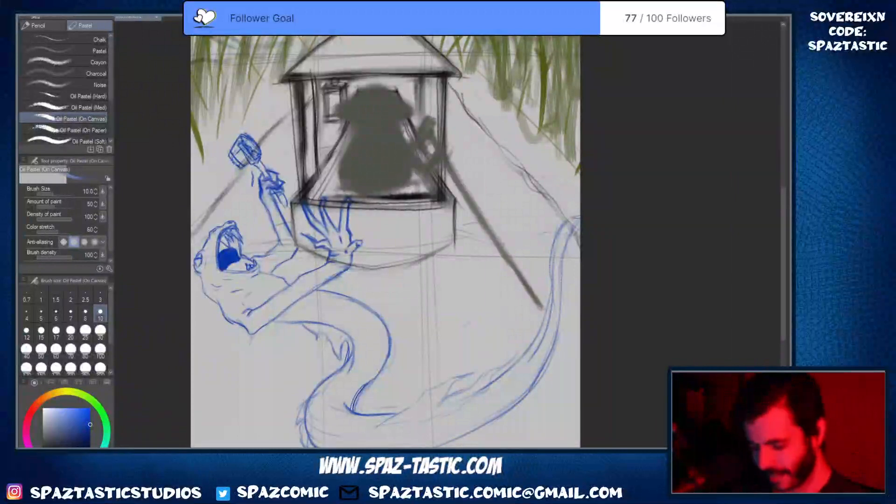
pyautogui.moveTo(385, 243); pyautogui.dragTo(433, 274)
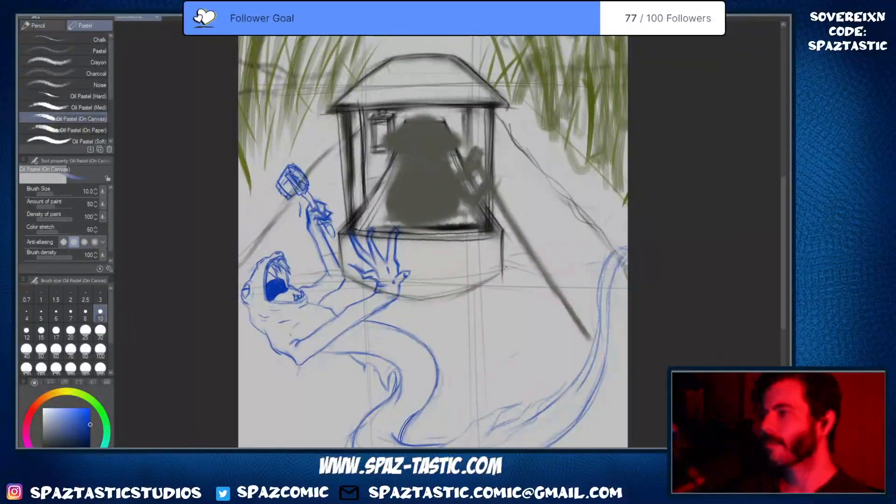
pyautogui.scroll(2, 506, 267)
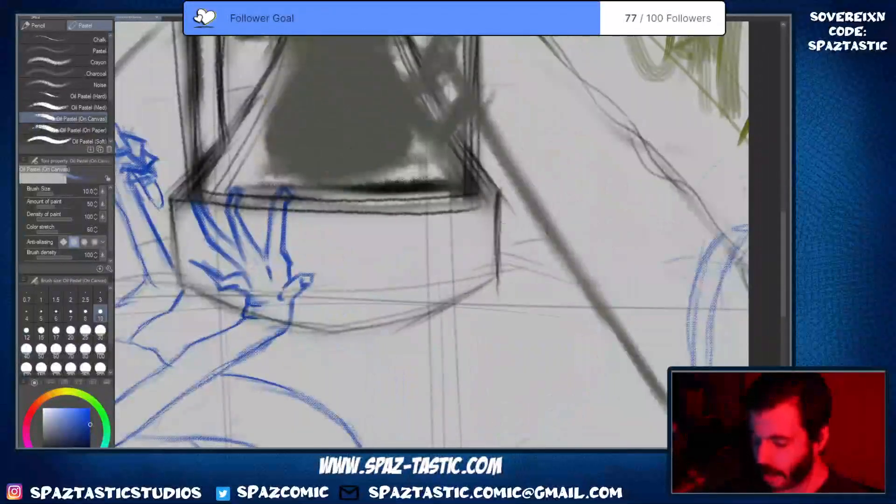
pyautogui.moveTo(507, 267); pyautogui.dragTo(562, 328)
pyautogui.scroll(-1, 562, 328)
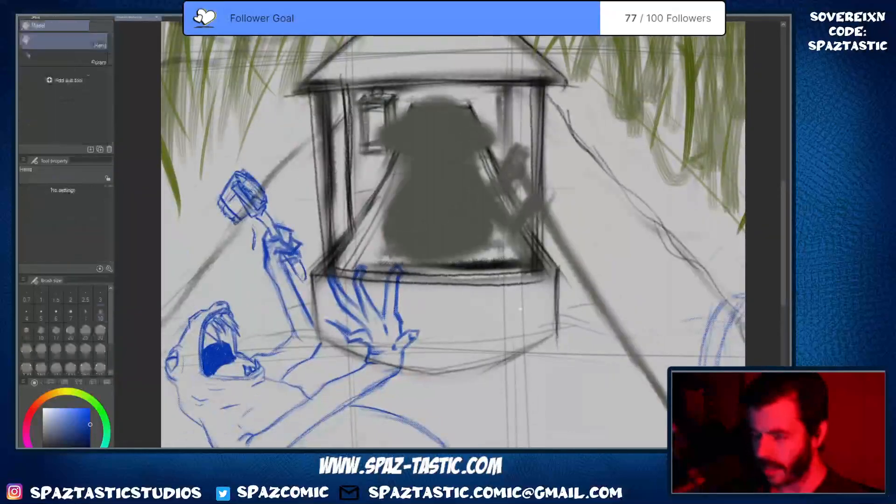
pyautogui.moveTo(453, 242); pyautogui.dragTo(462, 231)
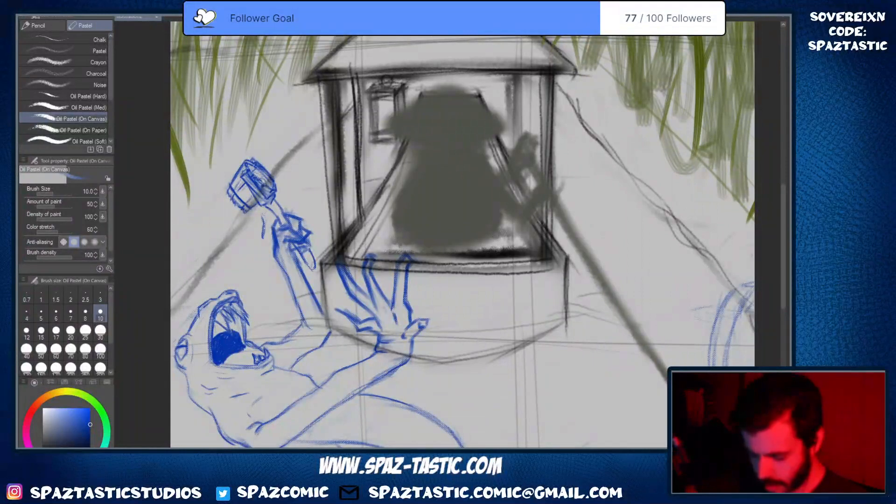
pyautogui.moveTo(540, 315); pyautogui.dragTo(532, 343)
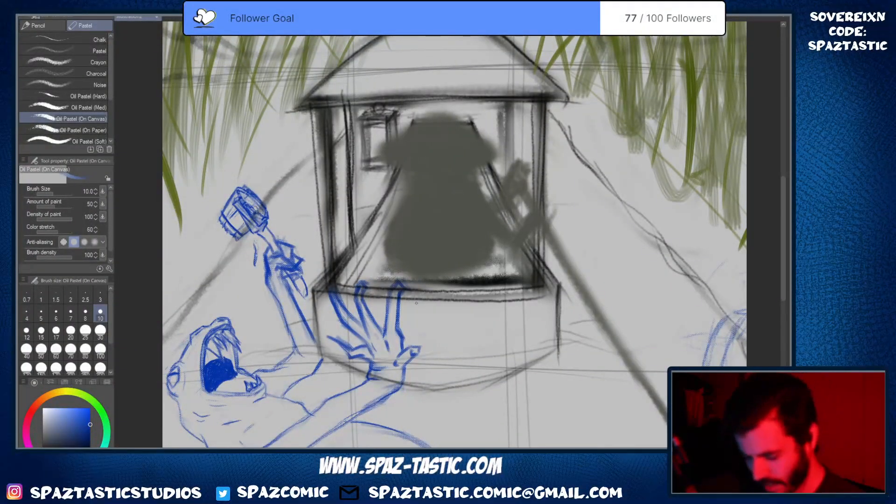
pyautogui.moveTo(458, 344); pyautogui.dragTo(469, 304)
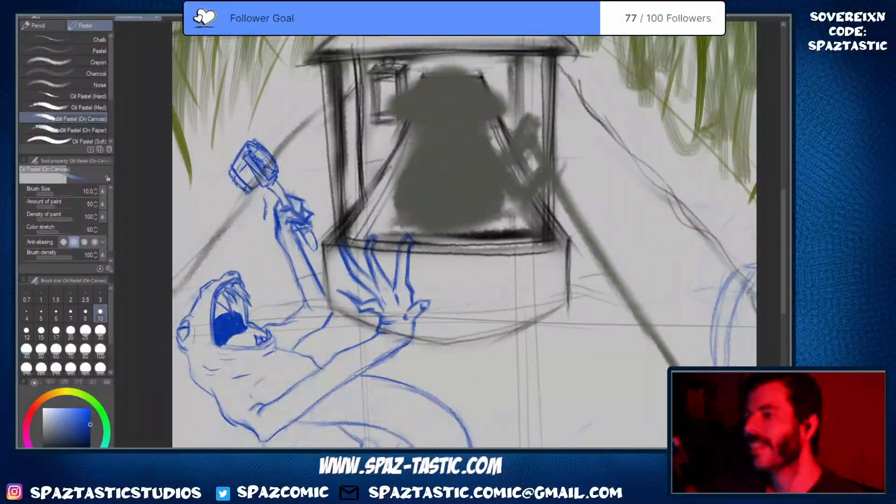
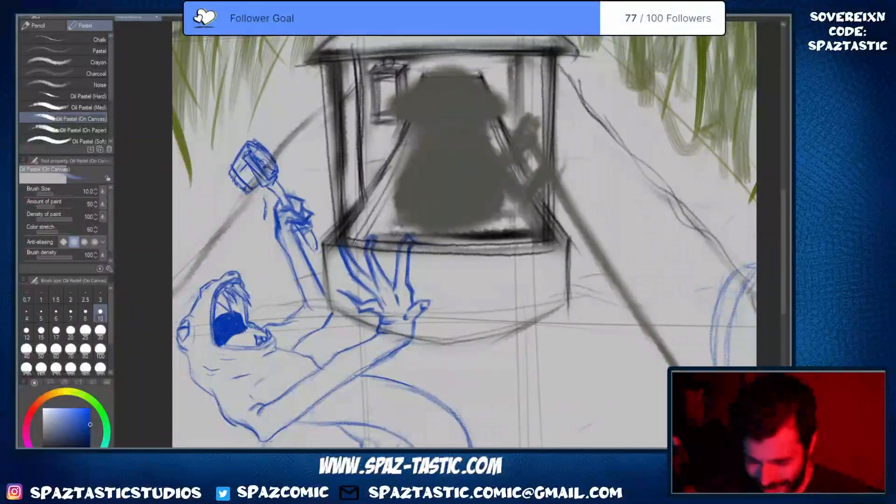
# Reinforce the tip of the lower jaw and add short ragged strokes beneath the lower torso contour
pyautogui.press('space')
pyautogui.moveTo(367, 379); pyautogui.dragTo(484, 295)
pyautogui.hotkey('ctrl', '+')
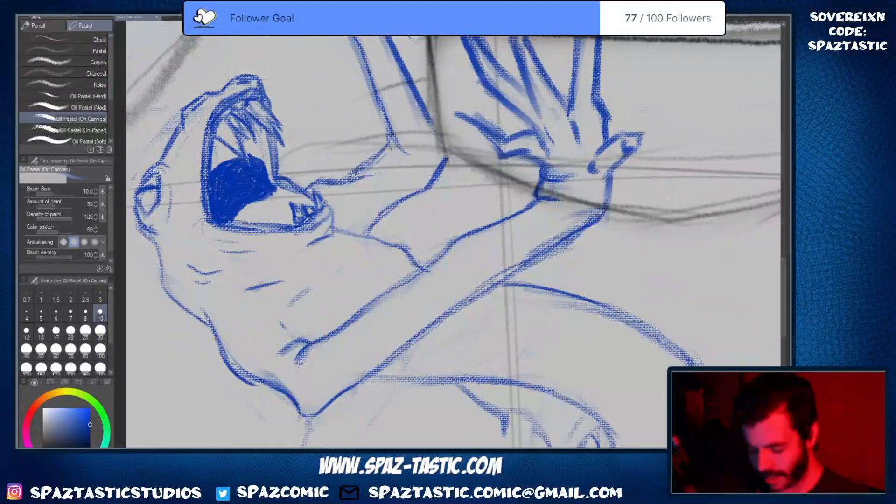
pyautogui.moveTo(324, 203)
pyautogui.mouseDown()
pyautogui.moveTo(322, 227)
pyautogui.moveTo(333, 207)
pyautogui.mouseUp()
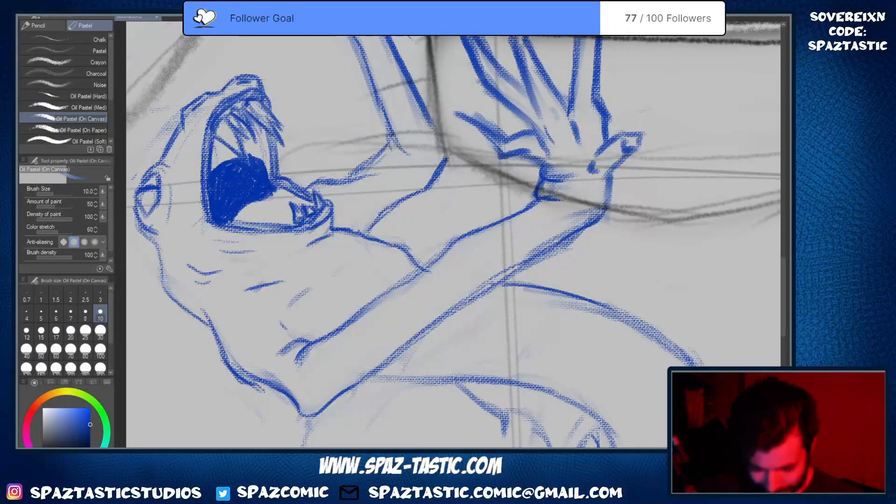
pyautogui.moveTo(260, 386)
pyautogui.mouseDown()
pyautogui.moveTo(277, 417)
pyautogui.moveTo(290, 409)
pyautogui.mouseUp()
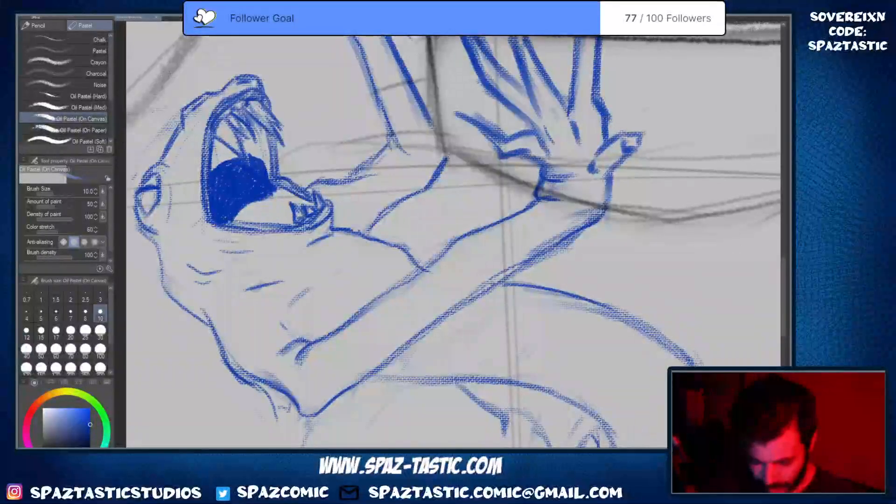
pyautogui.scroll(-1, 362, 358)
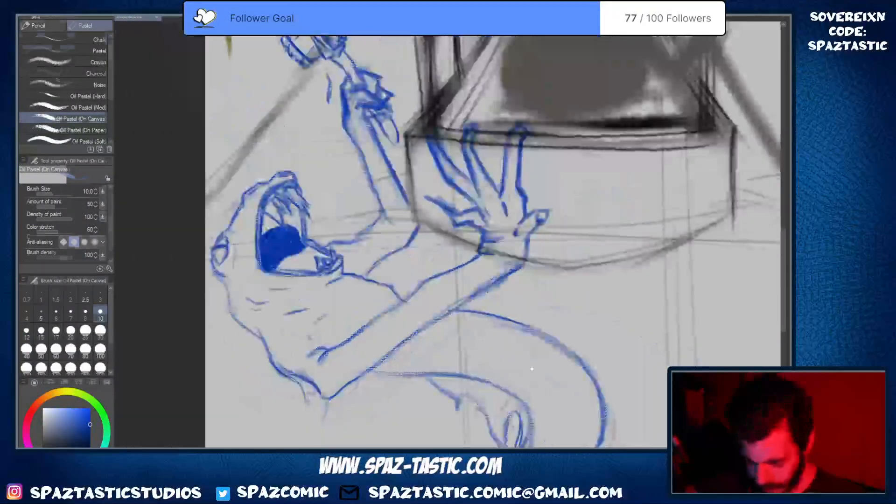
pyautogui.moveTo(508, 342); pyautogui.dragTo(512, 304)
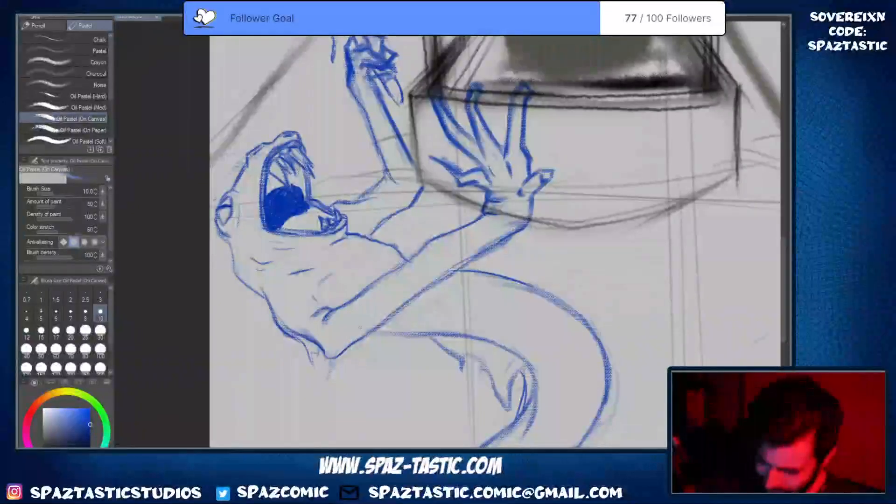
pyautogui.moveTo(361, 330); pyautogui.dragTo(360, 354)
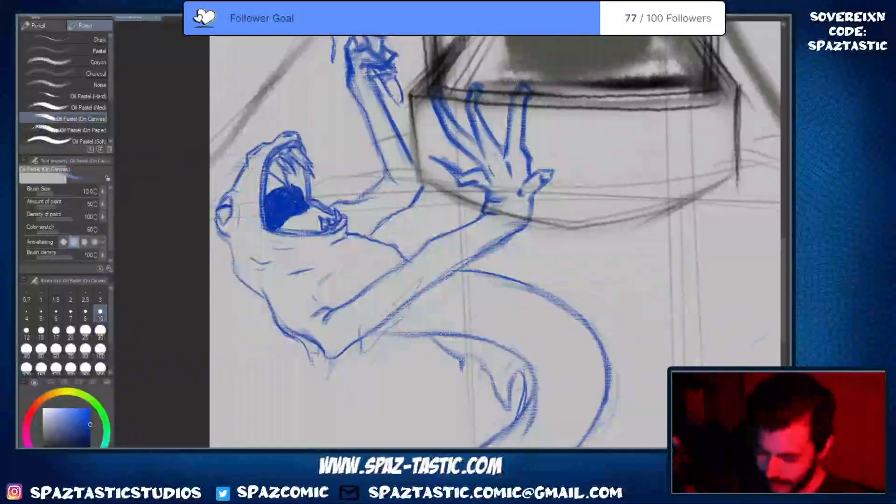
pyautogui.hotkey('ctrl', 'z')
pyautogui.hotkey('ctrl', 'z')
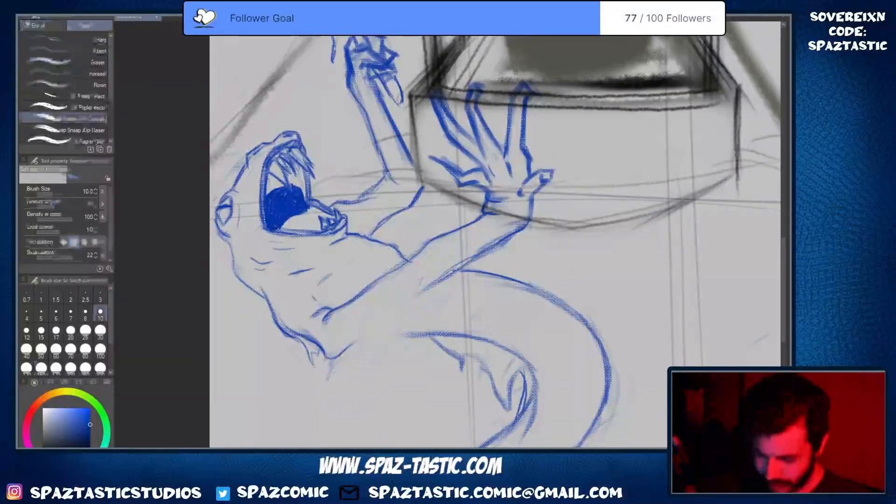
# Sketch ragged hanging skin along the underside of the near upper arm and add a small fold stroke on the chest
pyautogui.moveTo(375, 336)
pyautogui.mouseDown()
pyautogui.moveTo(404, 318)
pyautogui.moveTo(417, 288)
pyautogui.moveTo(369, 319)
pyautogui.mouseUp()
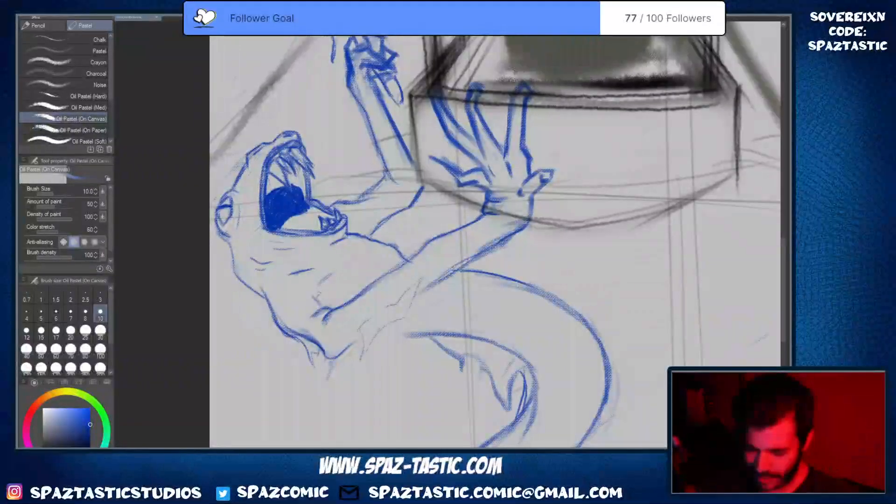
pyautogui.moveTo(316, 304); pyautogui.dragTo(320, 296)
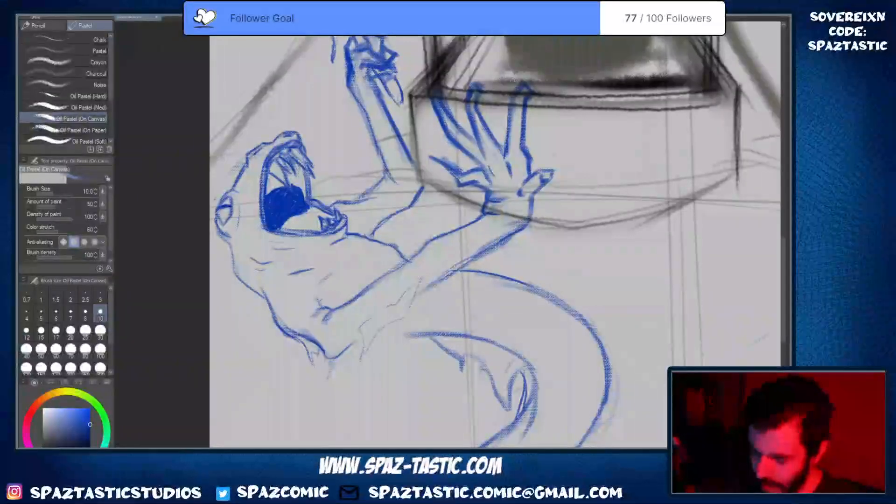
# Erase and redraw the near forearm's lower edge as a thinner line, and extend the ragged skin hanging under the upper arm
pyautogui.press('e')
pyautogui.moveTo(483, 256); pyautogui.dragTo(529, 219)
pyautogui.press('p')
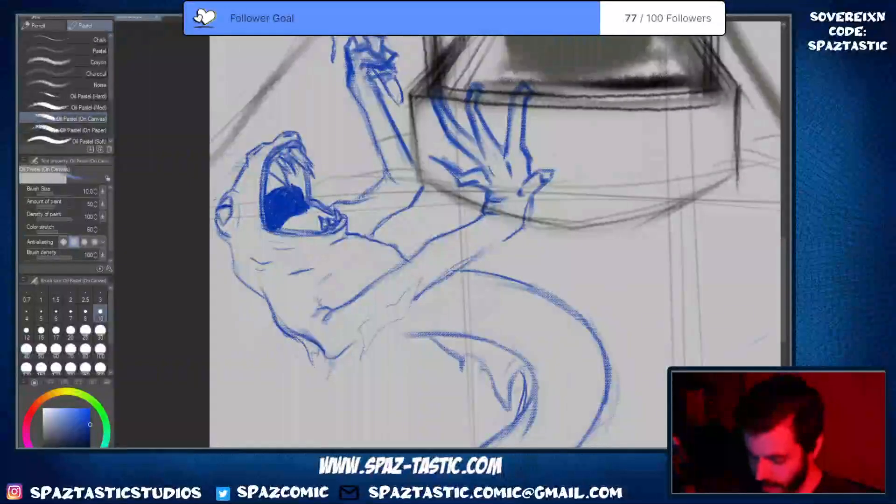
pyautogui.moveTo(476, 256); pyautogui.dragTo(514, 234)
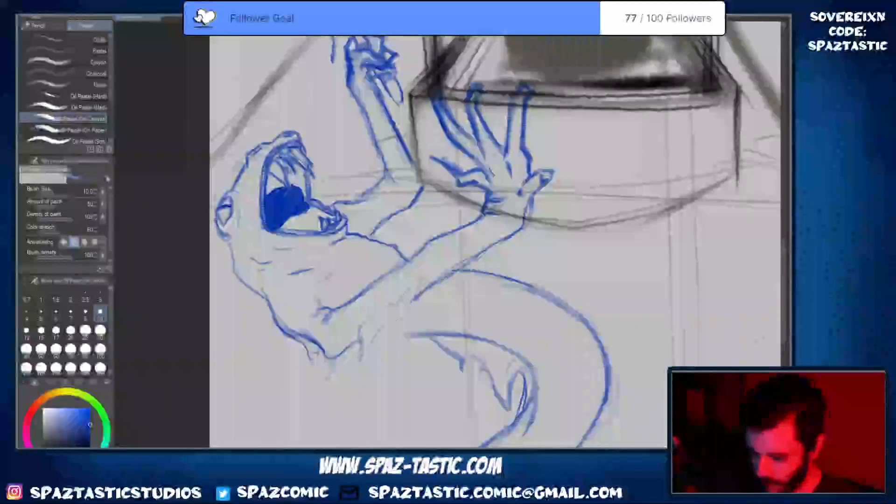
pyautogui.moveTo(379, 332); pyautogui.dragTo(372, 352)
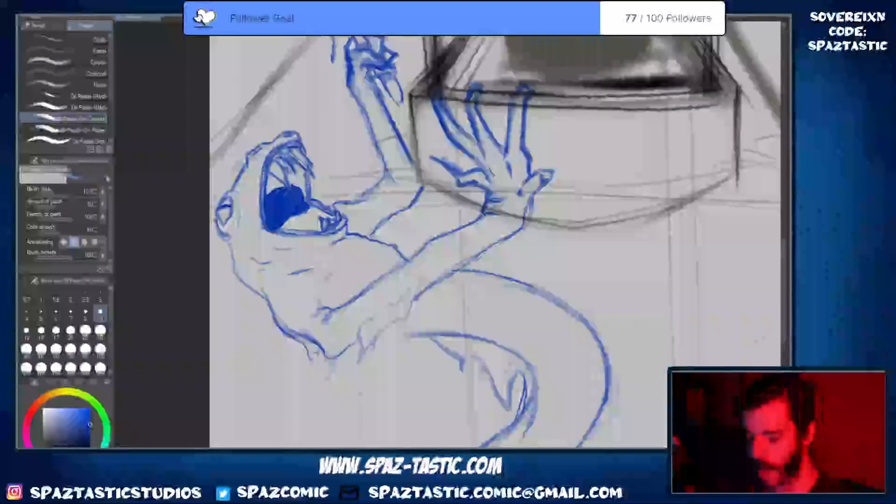
# Erase and redraw the tip of the creature's upper snout, and touch up the outline over its forehead and open mouth
pyautogui.scroll(2, 284, 122)
pyautogui.moveTo(284, 122); pyautogui.dragTo(376, 238)
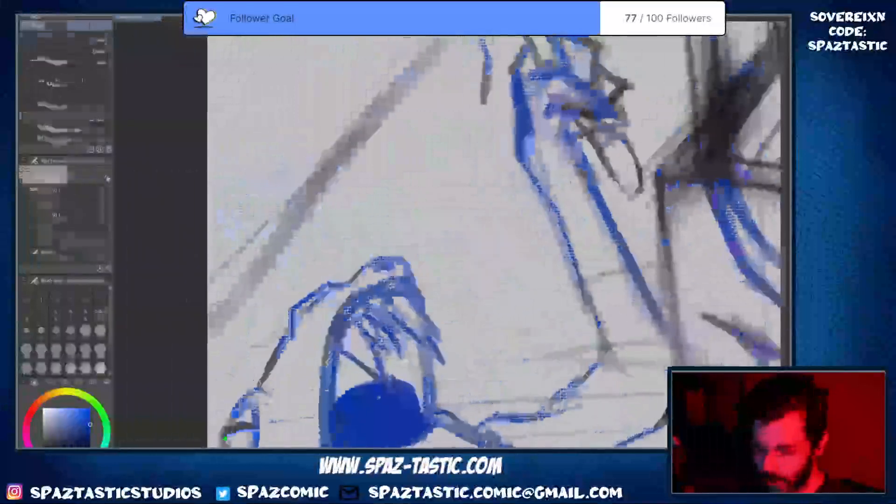
pyautogui.press('e')
pyautogui.moveTo(407, 267)
pyautogui.mouseDown()
pyautogui.moveTo(367, 280)
pyautogui.moveTo(362, 266)
pyautogui.moveTo(411, 263)
pyautogui.moveTo(423, 297)
pyautogui.mouseUp()
pyautogui.press('p')
pyautogui.moveTo(372, 274)
pyautogui.mouseDown()
pyautogui.moveTo(394, 269)
pyautogui.moveTo(372, 275)
pyautogui.mouseUp()
pyautogui.scroll(-1, 518, 356)
pyautogui.moveTo(519, 356); pyautogui.dragTo(449, 258)
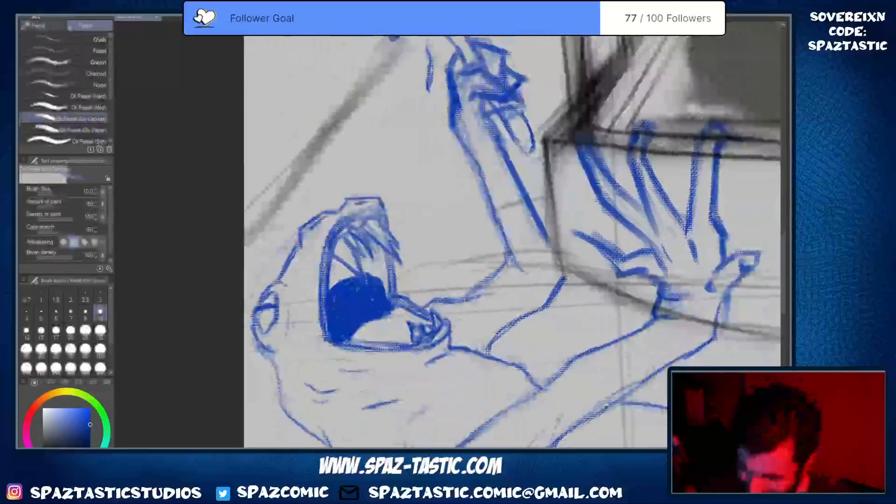
pyautogui.moveTo(392, 232)
pyautogui.mouseDown()
pyautogui.moveTo(355, 214)
pyautogui.moveTo(337, 226)
pyautogui.moveTo(322, 265)
pyautogui.mouseUp()
pyautogui.moveTo(333, 231)
pyautogui.mouseDown()
pyautogui.moveTo(318, 250)
pyautogui.moveTo(314, 312)
pyautogui.mouseUp()
# Examine the creature's head, arms and coiling body within the full composition
pyautogui.scroll(-2, 427, 170)
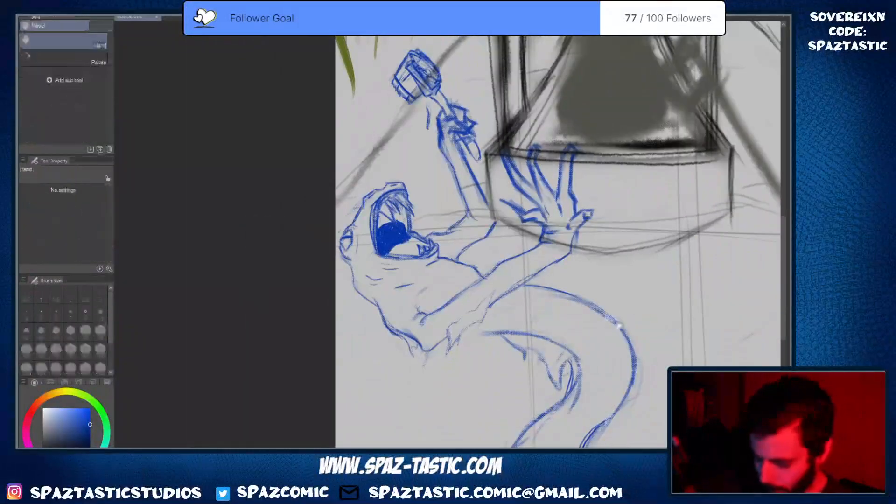
pyautogui.moveTo(428, 170); pyautogui.dragTo(377, 152)
pyautogui.scroll(1, 530, 327)
pyautogui.moveTo(369, 307); pyautogui.dragTo(429, 316)
pyautogui.scroll(-5, 585, 295)
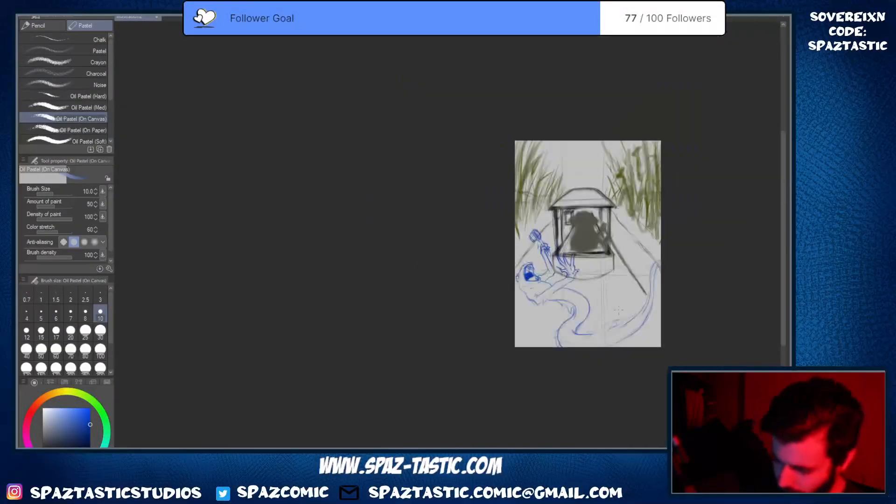
pyautogui.scroll(2, 614, 278)
pyautogui.moveTo(617, 259); pyautogui.dragTo(543, 233)
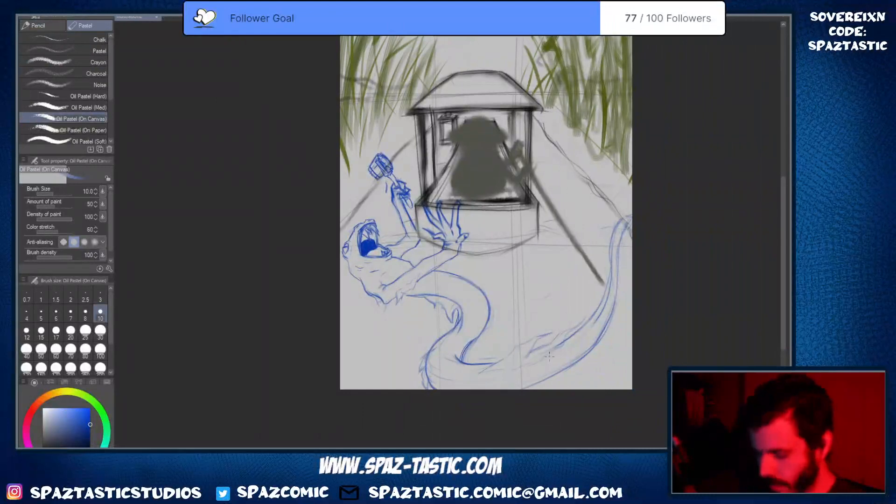
pyautogui.scroll(4, 438, 314)
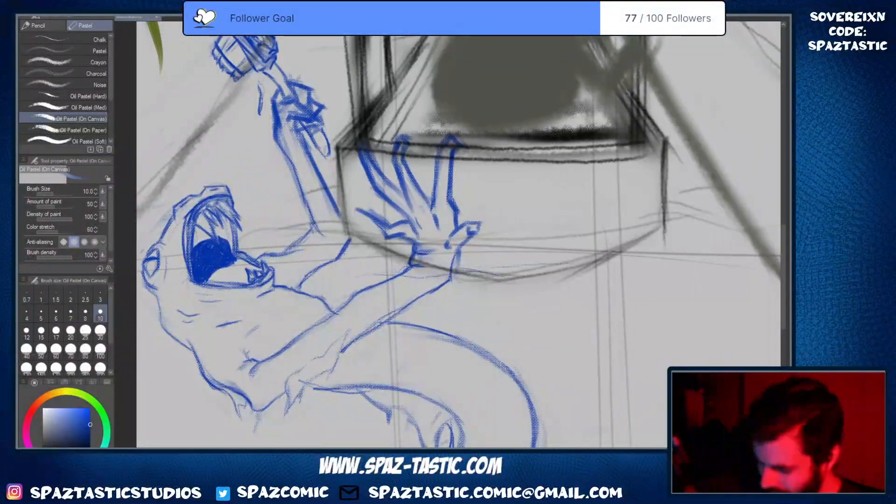
# Sketch thin horizontal waterline strokes on both sides of the near arm around its wrist
pyautogui.moveTo(387, 273); pyautogui.dragTo(341, 279)
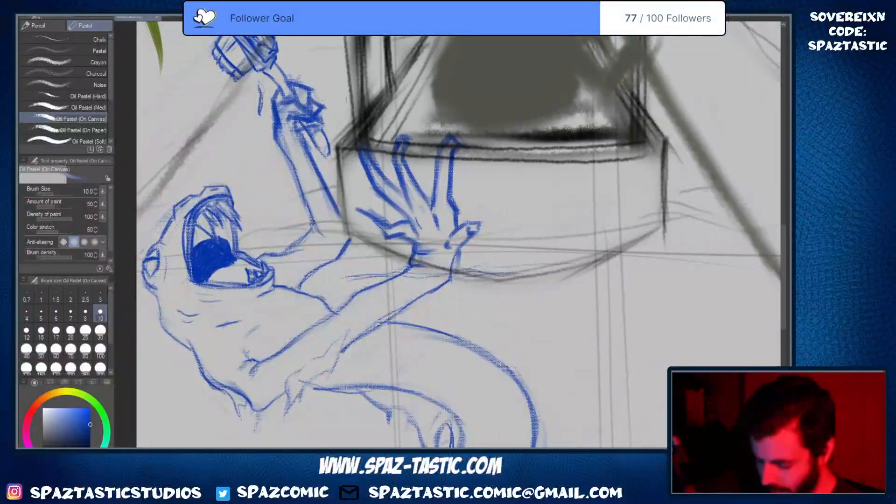
pyautogui.moveTo(454, 263); pyautogui.dragTo(521, 264)
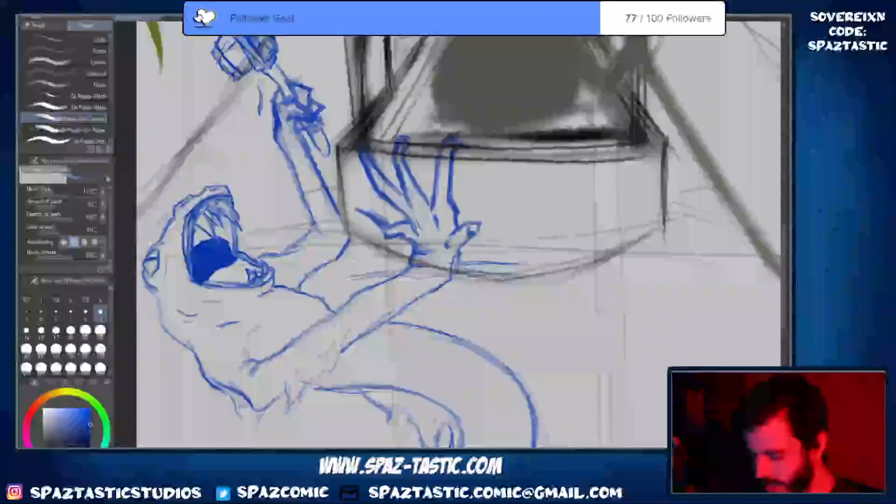
pyautogui.press('space')
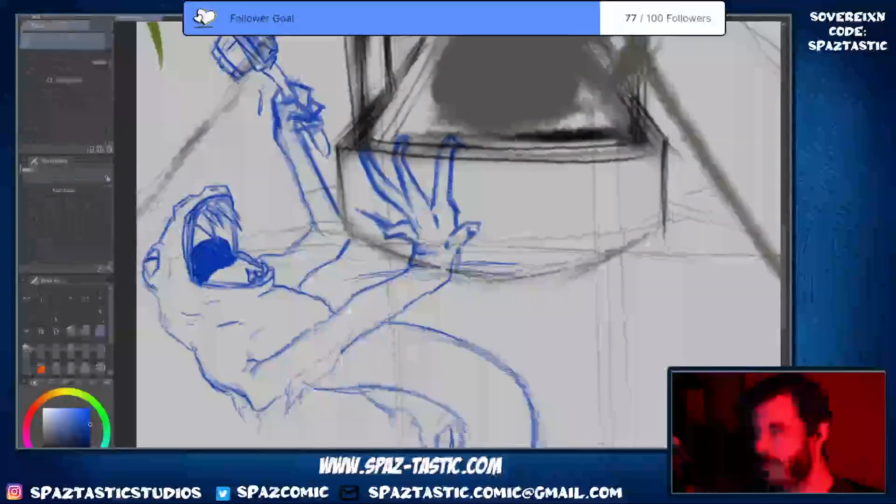
pyautogui.moveTo(420, 210); pyautogui.dragTo(508, 262)
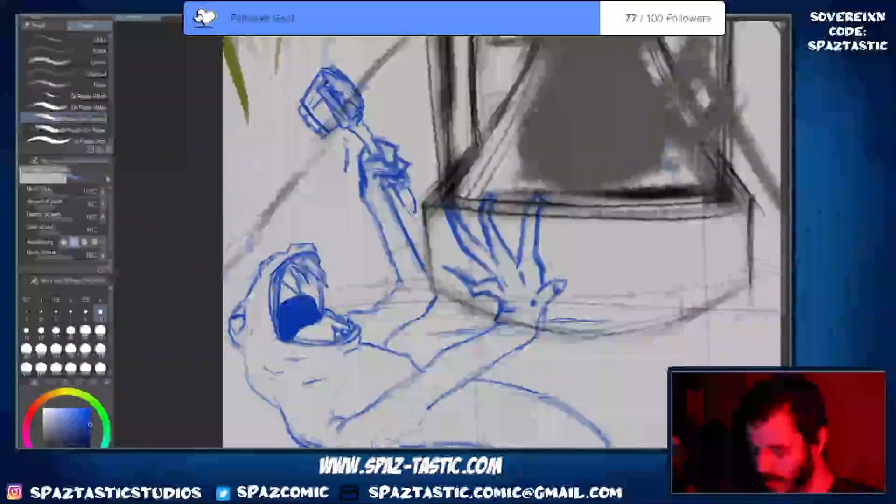
# Add short horizontal waterline strokes around the elbow of the raised arm and beside the lower jaw
pyautogui.scroll(3, 406, 278)
pyautogui.moveTo(446, 262)
pyautogui.mouseDown()
pyautogui.moveTo(326, 259)
pyautogui.moveTo(381, 251)
pyautogui.moveTo(320, 270)
pyautogui.moveTo(404, 272)
pyautogui.mouseUp()
pyautogui.scroll(-2, 573, 251)
pyautogui.moveTo(396, 303); pyautogui.dragTo(483, 273)
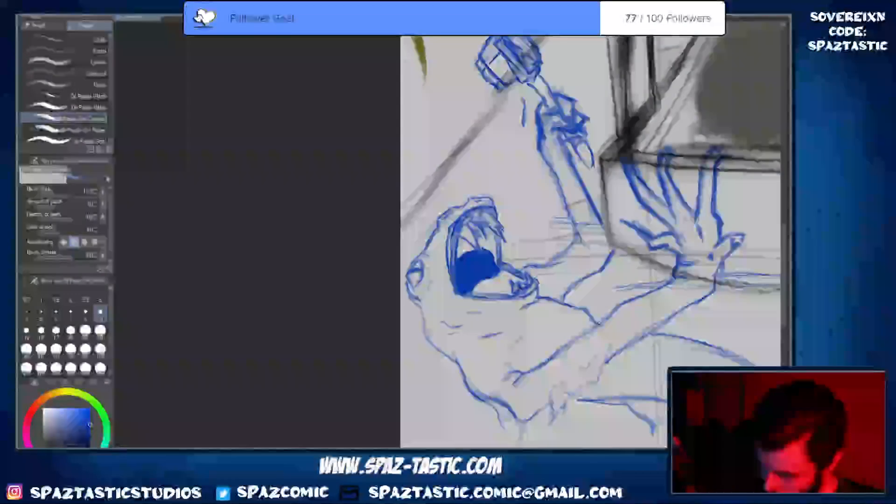
pyautogui.scroll(1, 479, 282)
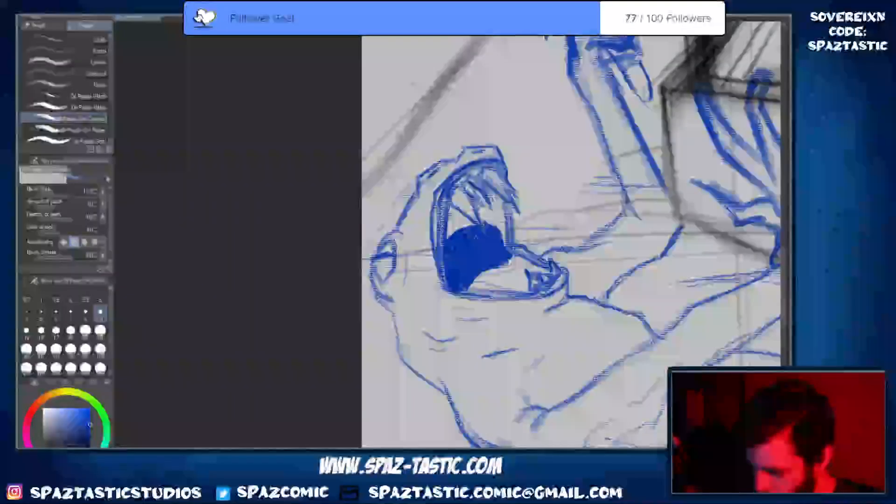
pyautogui.moveTo(563, 260); pyautogui.dragTo(603, 255)
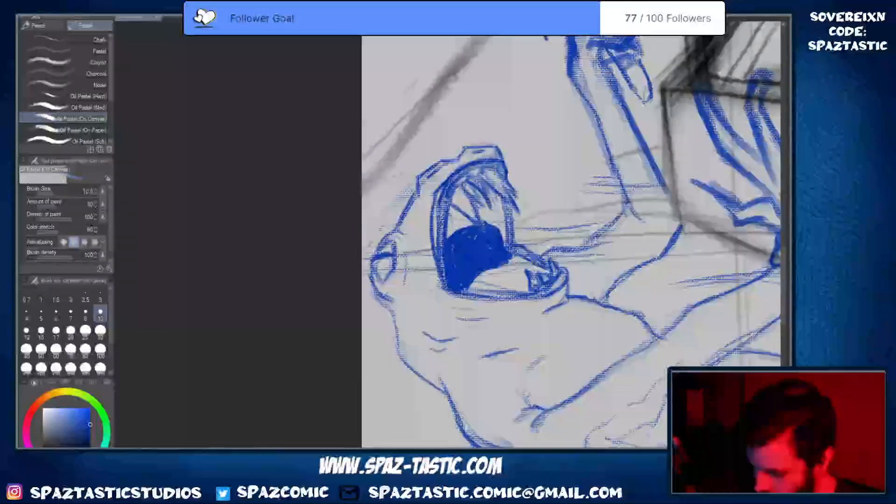
# Sketch waterline strokes across the far end of the tail, near the canvas edge
pyautogui.scroll(-3, 715, 254)
pyautogui.moveTo(716, 254); pyautogui.dragTo(412, 258)
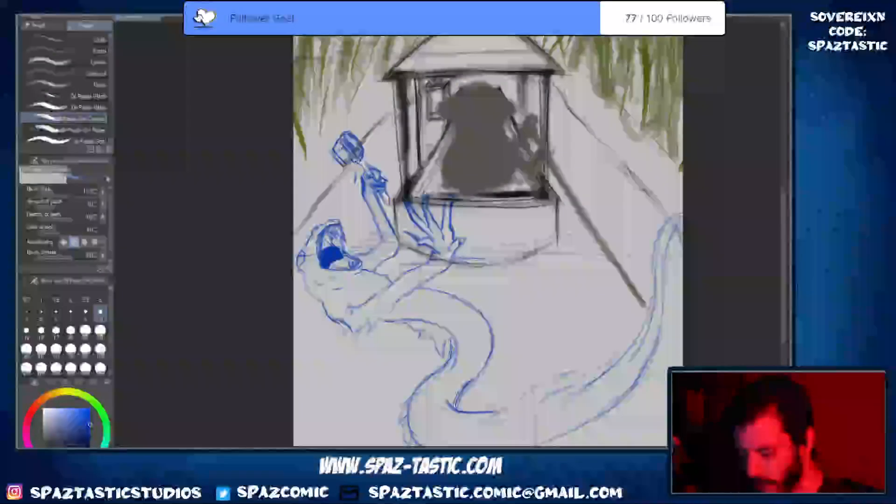
pyautogui.scroll(2, 575, 265)
pyautogui.moveTo(672, 237)
pyautogui.mouseDown()
pyautogui.moveTo(576, 265)
pyautogui.moveTo(773, 211)
pyautogui.mouseUp()
pyautogui.scroll(-1, 582, 260)
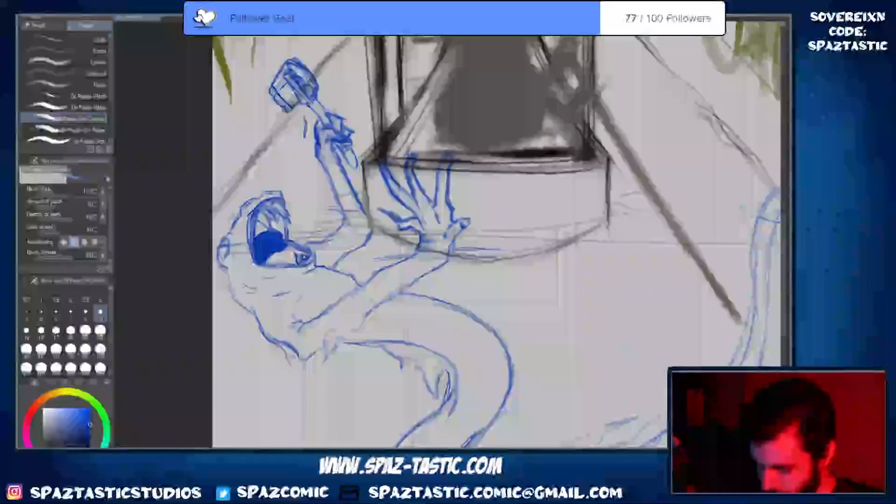
# Erase the thick outer finger of the near hand and redraw it as a thinner, bonier finger
pyautogui.scroll(-2, 441, 257)
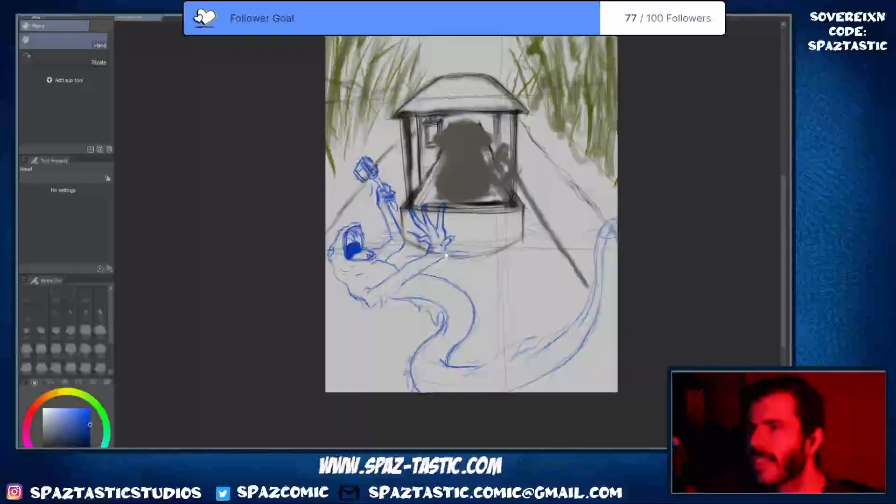
pyautogui.moveTo(441, 258); pyautogui.dragTo(391, 311)
pyautogui.scroll(1, 480, 332)
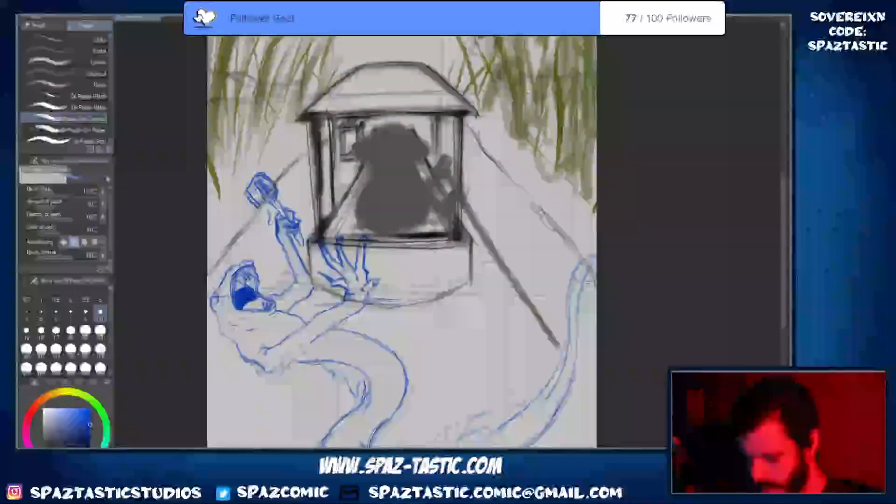
pyautogui.moveTo(480, 332); pyautogui.dragTo(485, 304)
pyautogui.scroll(2, 438, 278)
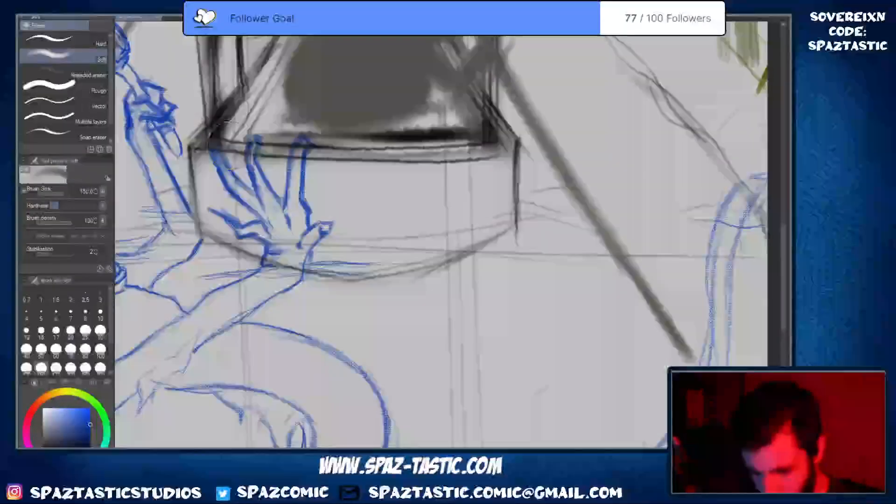
pyautogui.press('p')
pyautogui.press('e')
pyautogui.moveTo(223, 161); pyautogui.dragTo(243, 186)
pyautogui.press('p')
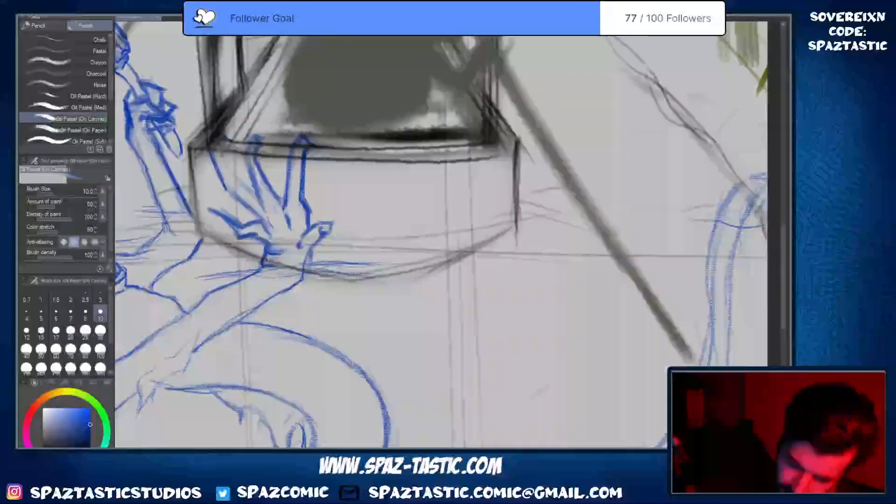
pyautogui.moveTo(219, 145)
pyautogui.mouseDown()
pyautogui.moveTo(229, 178)
pyautogui.moveTo(255, 198)
pyautogui.mouseUp()
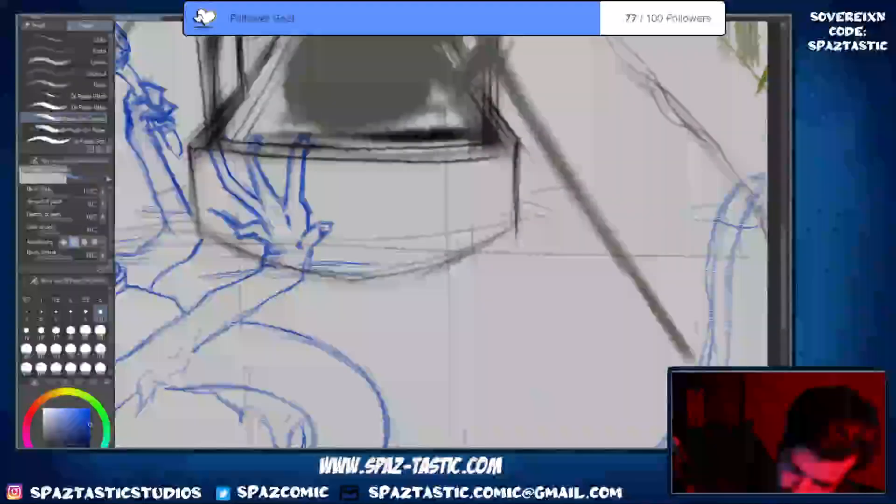
# Clean up the near hand's palm and slim the next finger, erasing stray lines with the soft and hard erasers
pyautogui.press('e')
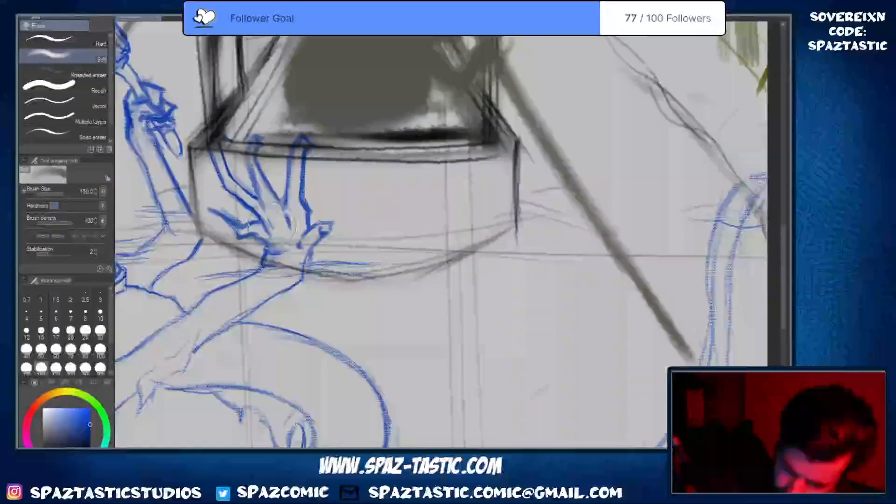
pyautogui.moveTo(254, 214); pyautogui.dragTo(271, 247)
pyautogui.press('p')
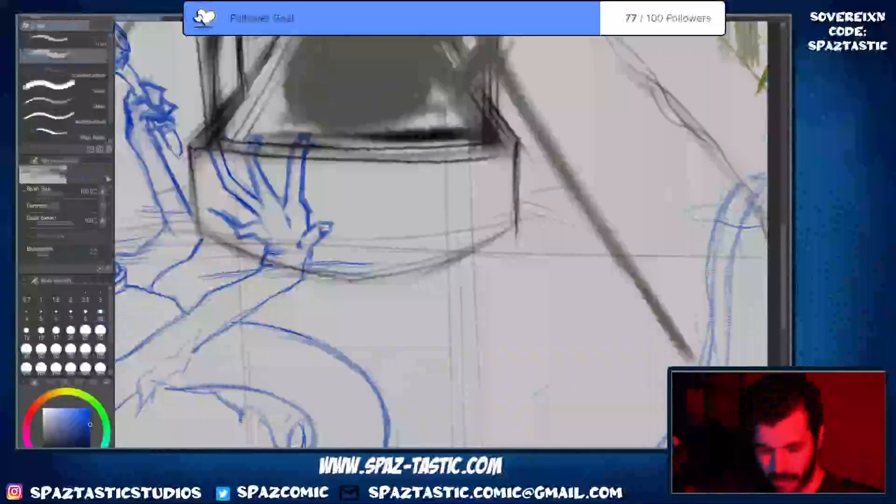
pyautogui.press('e')
pyautogui.press(']')
pyautogui.press(']')
pyautogui.press(']')
pyautogui.press(']')
pyautogui.press(']')
pyautogui.press(']')
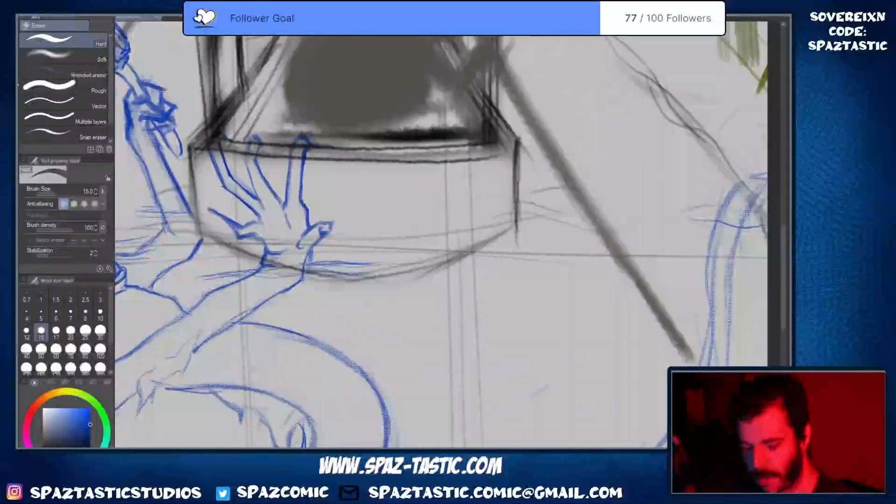
pyautogui.press('p')
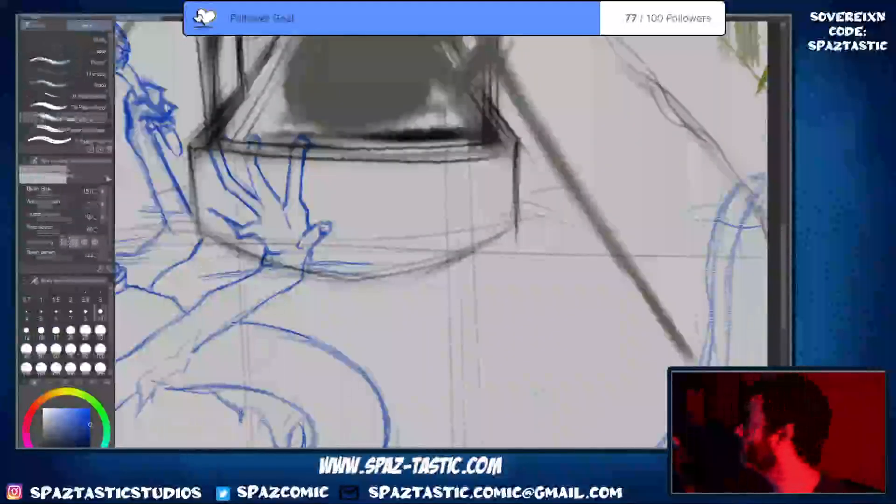
pyautogui.moveTo(515, 255)
pyautogui.mouseDown()
pyautogui.moveTo(512, 276)
pyautogui.moveTo(528, 309)
pyautogui.mouseUp()
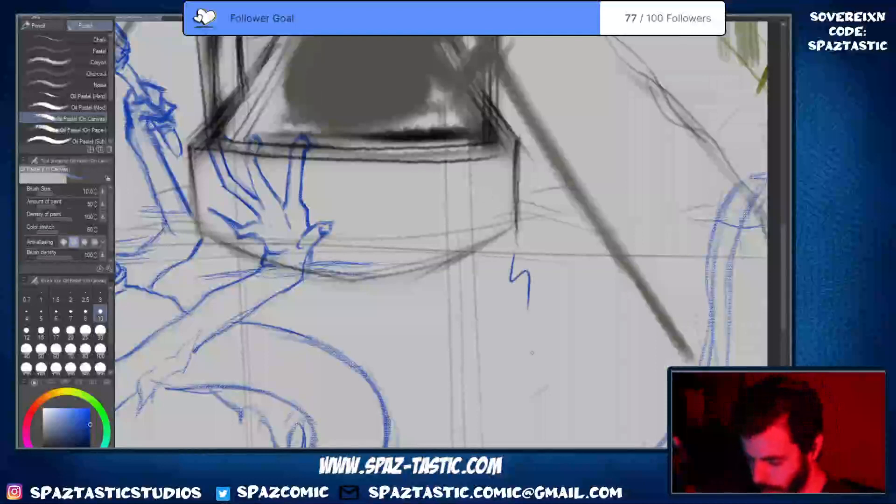
pyautogui.hotkey('ctrl', 'z')
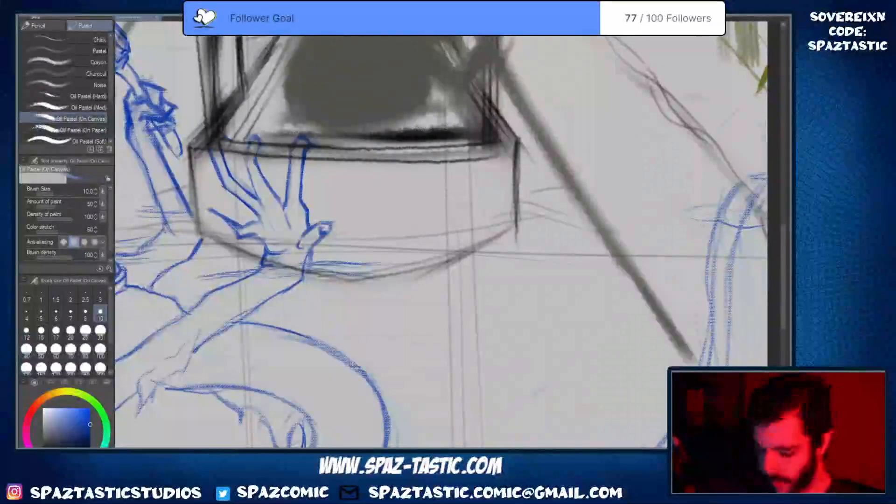
# Examine the tail and the open area beside the structure, and compare them with the whole composition
pyautogui.scroll(-3, 388, 291)
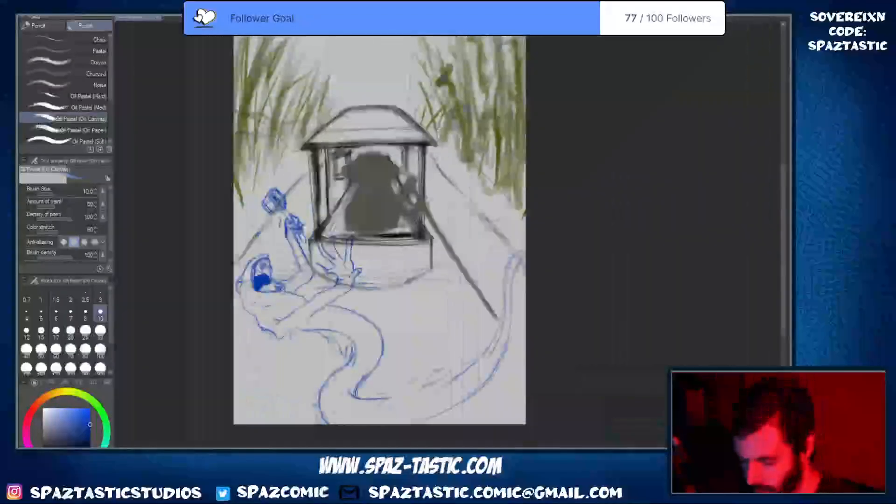
pyautogui.scroll(3, 497, 279)
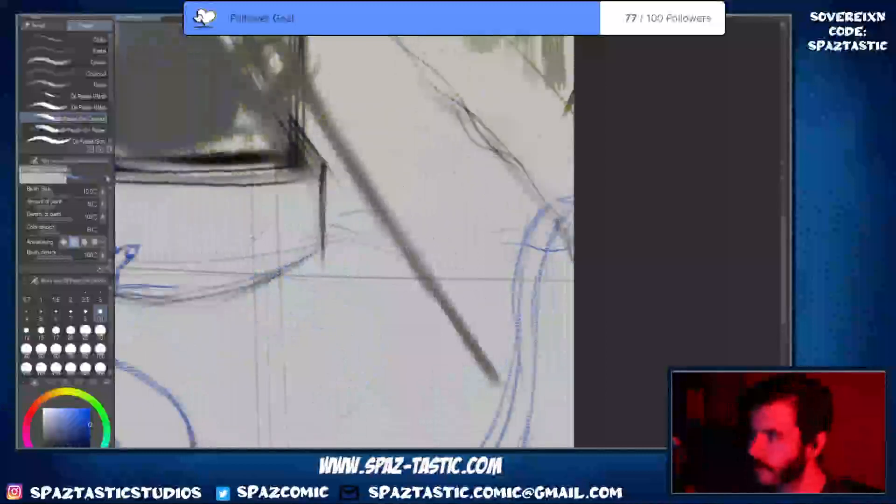
pyautogui.press('space')
pyautogui.moveTo(397, 326); pyautogui.dragTo(384, 213)
pyautogui.scroll(-3, 557, 281)
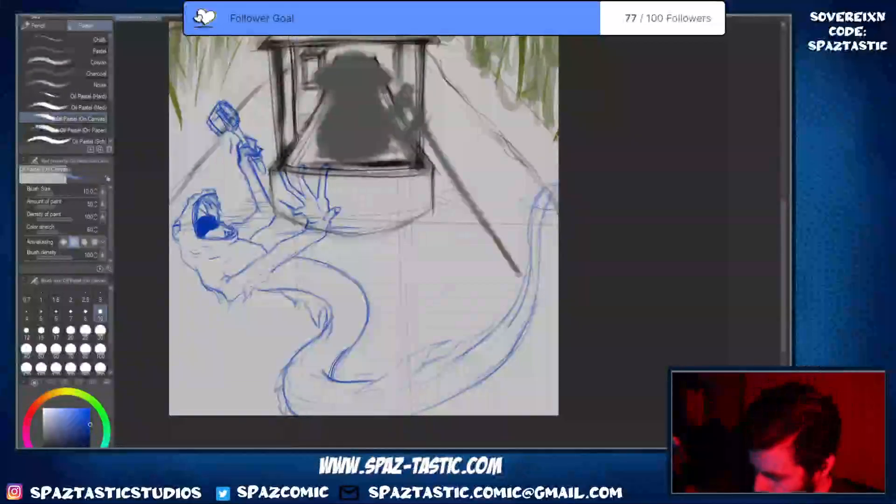
pyautogui.scroll(-2, 439, 219)
pyautogui.press('space')
pyautogui.moveTo(459, 174)
pyautogui.mouseDown()
pyautogui.moveTo(522, 262)
pyautogui.moveTo(485, 267)
pyautogui.mouseUp()
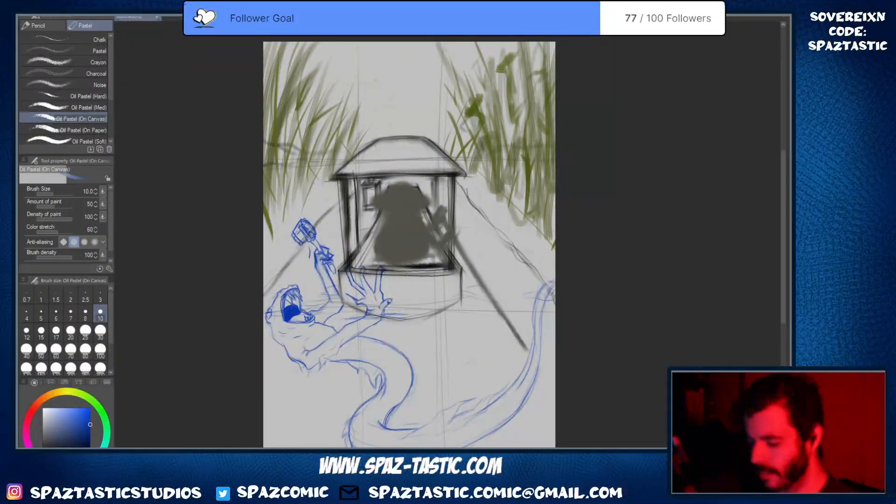
# Redraw the bend at the tail's far end with darker curved strokes running off the canvas edge
pyautogui.scroll(3, 548, 277)
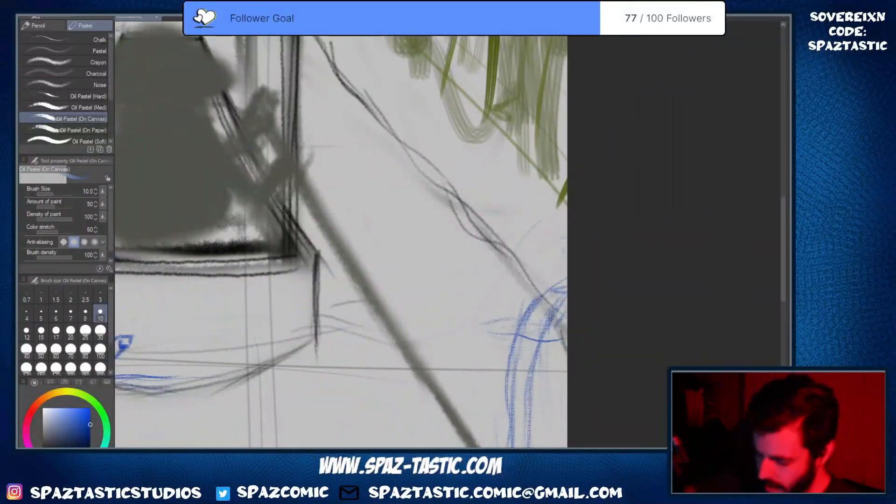
pyautogui.moveTo(566, 278); pyautogui.dragTo(517, 322)
pyautogui.moveTo(568, 274); pyautogui.dragTo(521, 321)
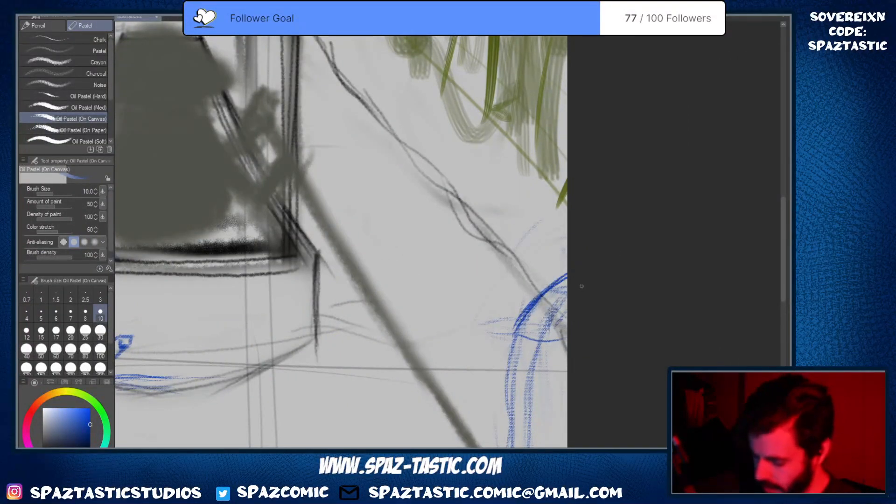
pyautogui.moveTo(567, 303)
pyautogui.mouseDown()
pyautogui.moveTo(540, 336)
pyautogui.moveTo(567, 276)
pyautogui.mouseUp()
pyautogui.scroll(-3, 568, 280)
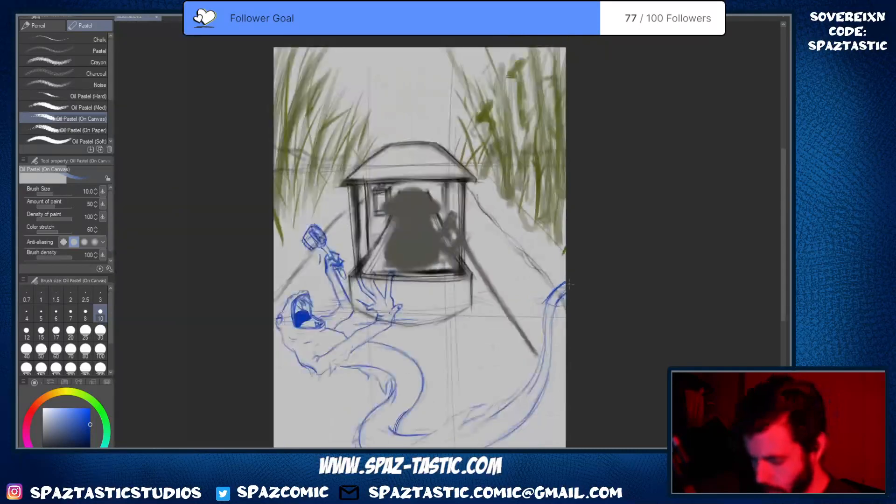
# Erase the rising section of the tail near the canvas edge and redraw its contours as cleaner curved lines
pyautogui.press('space')
pyautogui.moveTo(520, 385); pyautogui.dragTo(508, 324)
pyautogui.scroll(-3, 553, 306)
pyautogui.press('space')
pyautogui.scroll(3, 531, 293)
pyautogui.press('space')
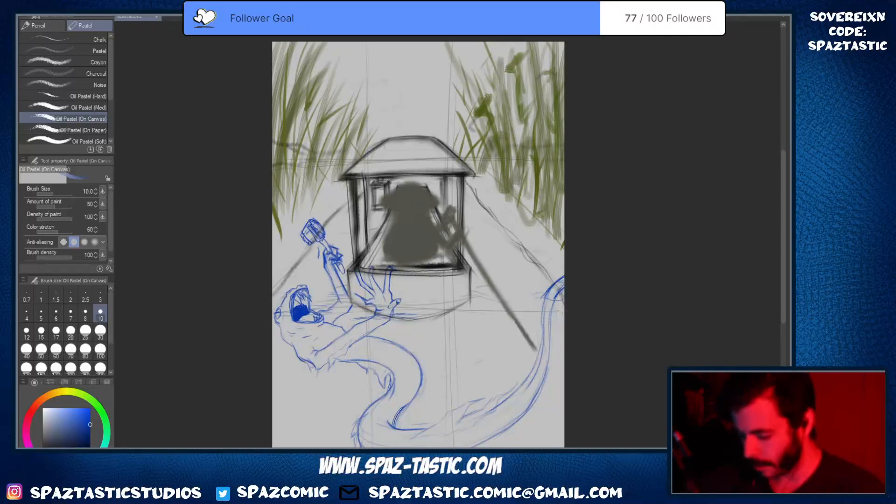
pyautogui.moveTo(556, 344)
pyautogui.mouseDown()
pyautogui.moveTo(550, 239)
pyautogui.moveTo(522, 282)
pyautogui.moveTo(526, 297)
pyautogui.mouseUp()
pyautogui.press('e')
pyautogui.scroll(3, 547, 204)
pyautogui.press('e')
pyautogui.moveTo(524, 183); pyautogui.dragTo(511, 306)
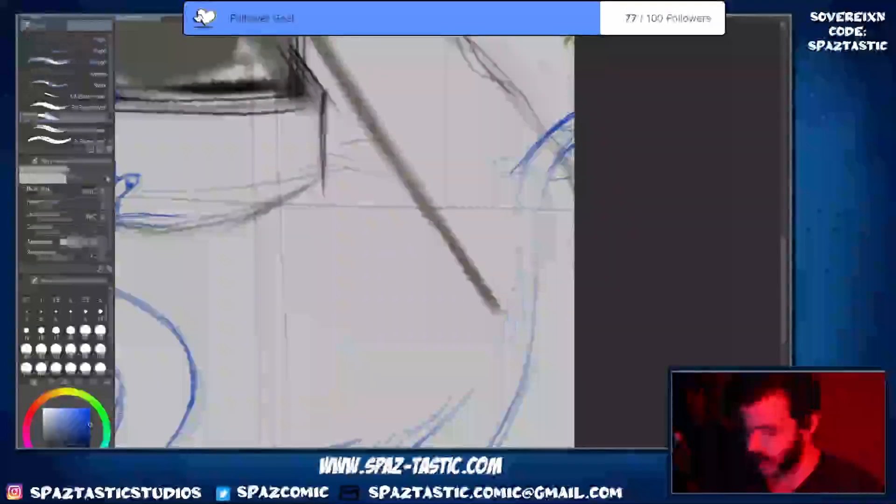
pyautogui.moveTo(517, 173)
pyautogui.mouseDown()
pyautogui.moveTo(485, 328)
pyautogui.moveTo(436, 416)
pyautogui.mouseUp()
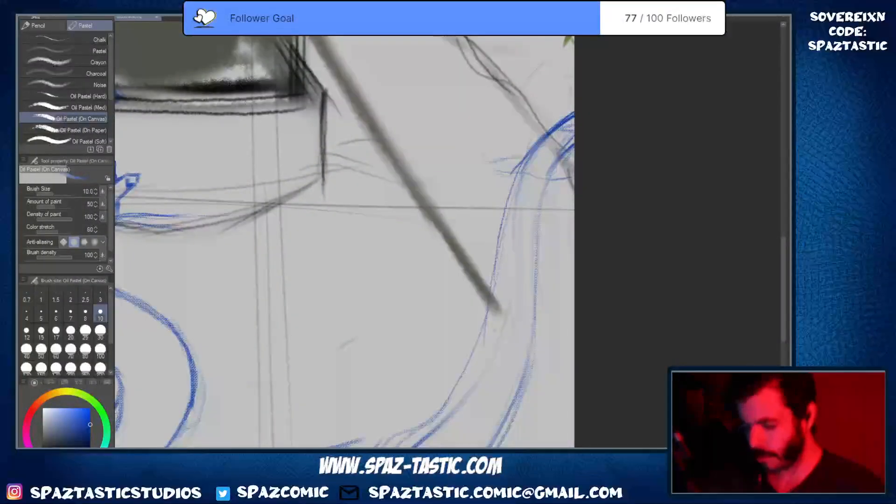
# Fade both outlines of the bend at the tail's far end with the soft eraser
pyautogui.press('e')
pyautogui.moveTo(517, 171); pyautogui.dragTo(573, 109)
pyautogui.press('p')
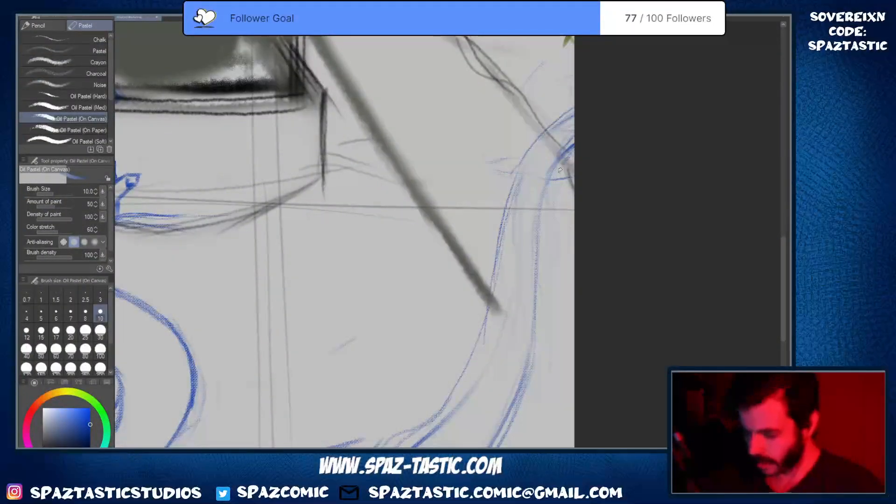
pyautogui.press('e')
pyautogui.moveTo(552, 173)
pyautogui.mouseDown()
pyautogui.moveTo(574, 141)
pyautogui.moveTo(574, 149)
pyautogui.mouseUp()
pyautogui.press('p')
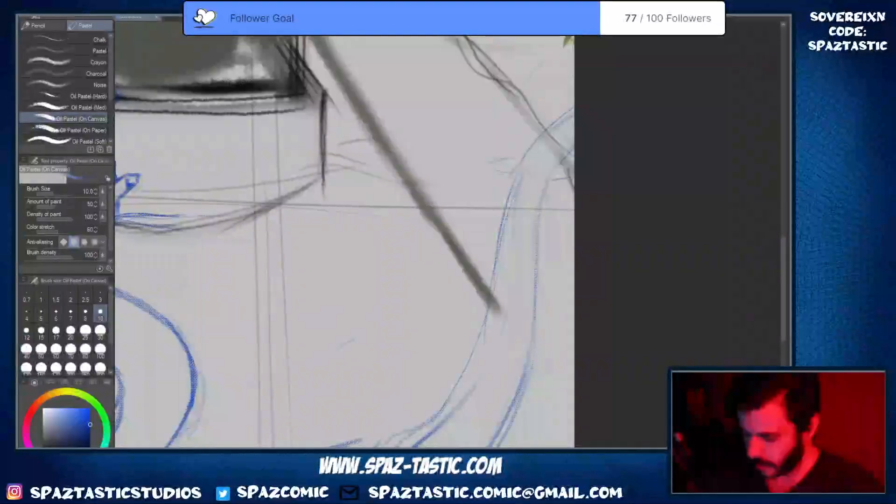
# Draw thin horizontal waterline strokes across and beside the tail's bend near the canvas edge
pyautogui.moveTo(496, 173); pyautogui.dragTo(574, 176)
pyautogui.moveTo(473, 165); pyautogui.dragTo(518, 161)
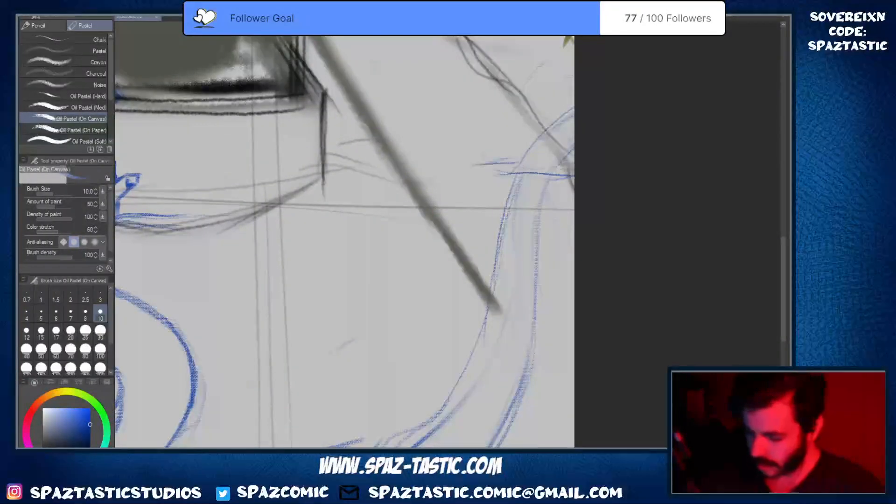
pyautogui.moveTo(448, 175); pyautogui.dragTo(496, 172)
pyautogui.scroll(-2, 571, 359)
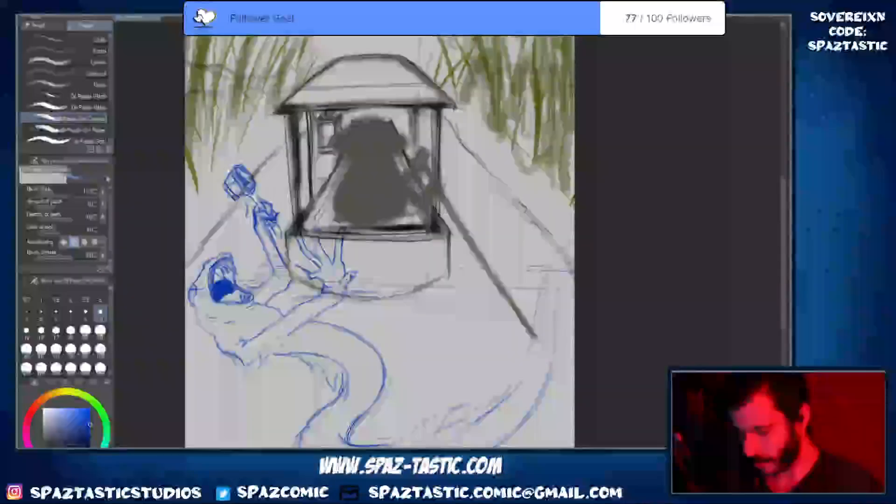
pyautogui.scroll(3, 559, 247)
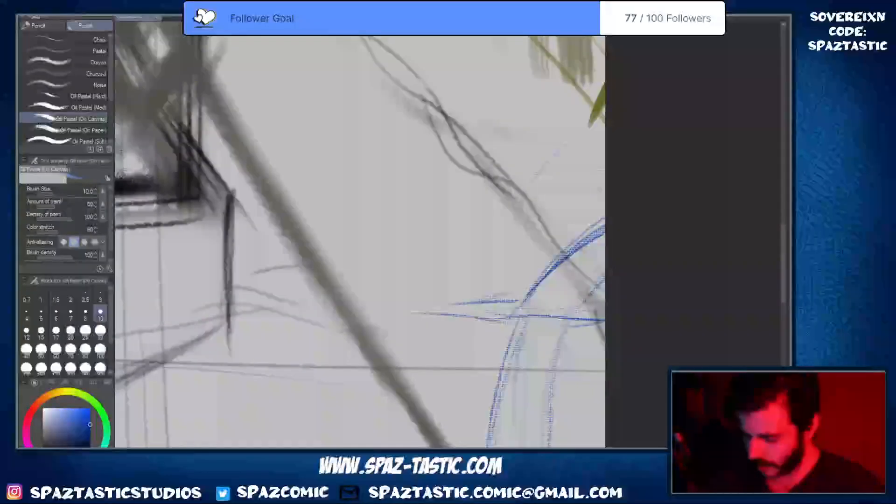
# Compare the tail with the whole composition and add ragged skin strokes along its upper section beneath the waterline
pyautogui.scroll(-1, 582, 314)
pyautogui.moveTo(583, 314); pyautogui.dragTo(673, 129)
pyautogui.scroll(-1, 608, 239)
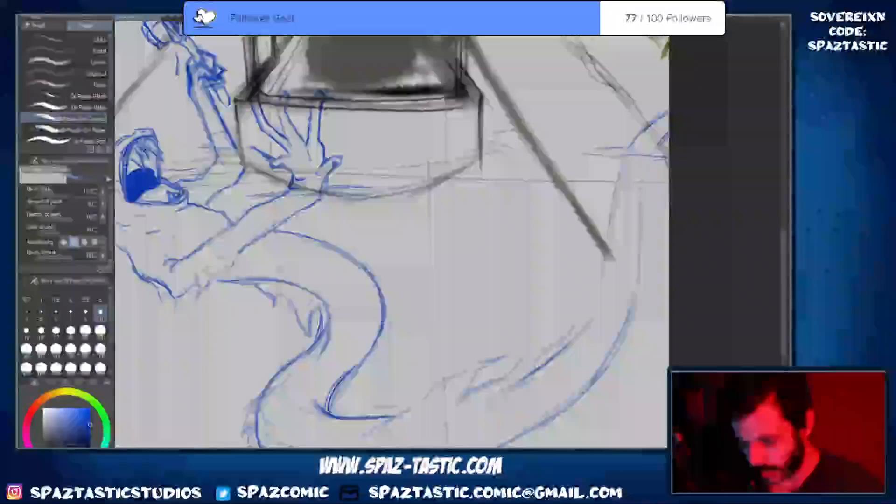
pyautogui.scroll(-1, 577, 306)
pyautogui.scroll(-3, 607, 327)
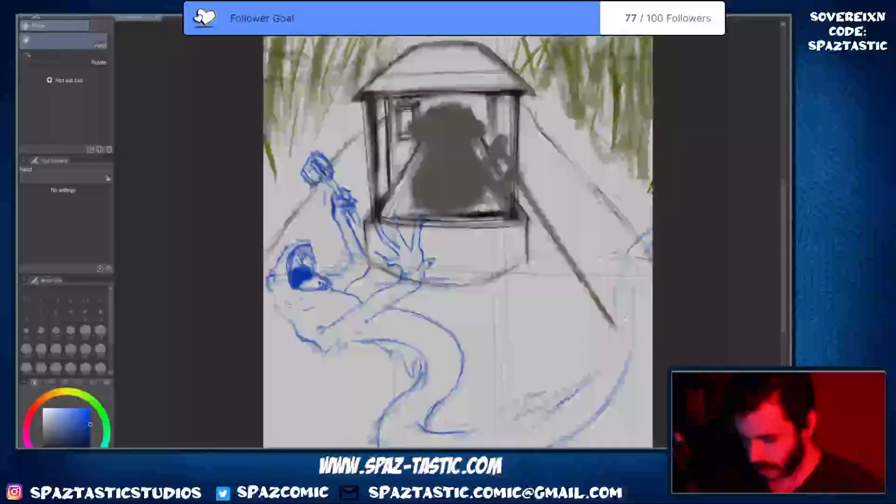
pyautogui.scroll(2, 596, 309)
pyautogui.moveTo(643, 318); pyautogui.dragTo(531, 317)
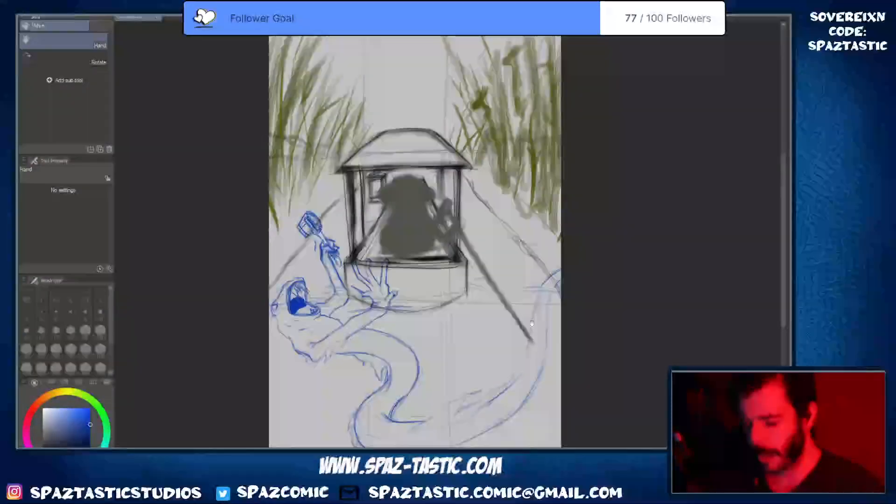
pyautogui.press('space')
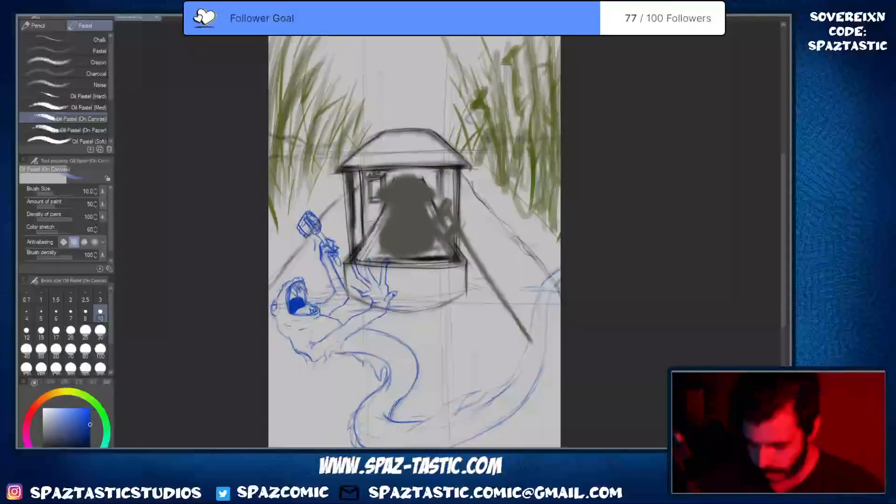
pyautogui.scroll(1, 337, 271)
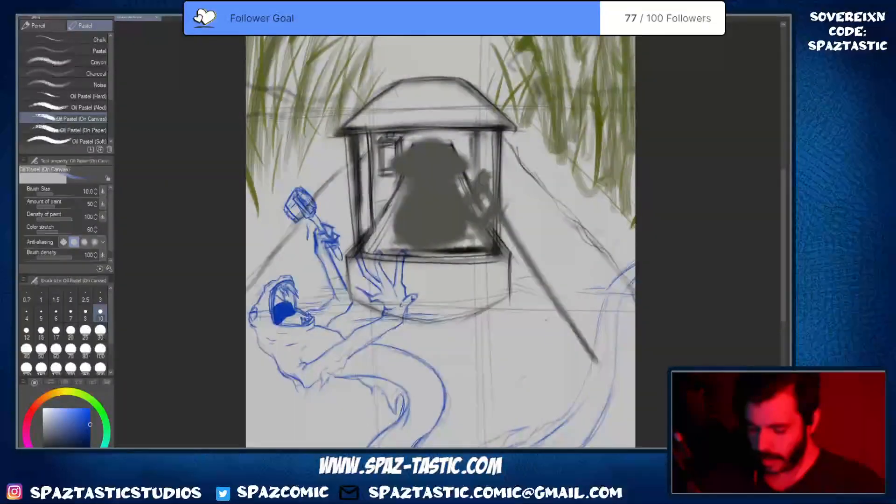
pyautogui.press('space')
pyautogui.moveTo(337, 270); pyautogui.dragTo(284, 219)
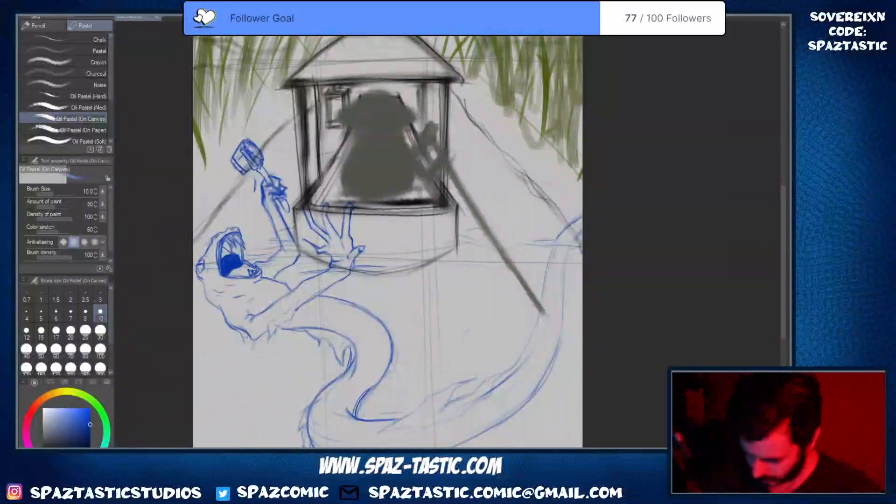
pyautogui.moveTo(554, 264); pyautogui.dragTo(551, 298)
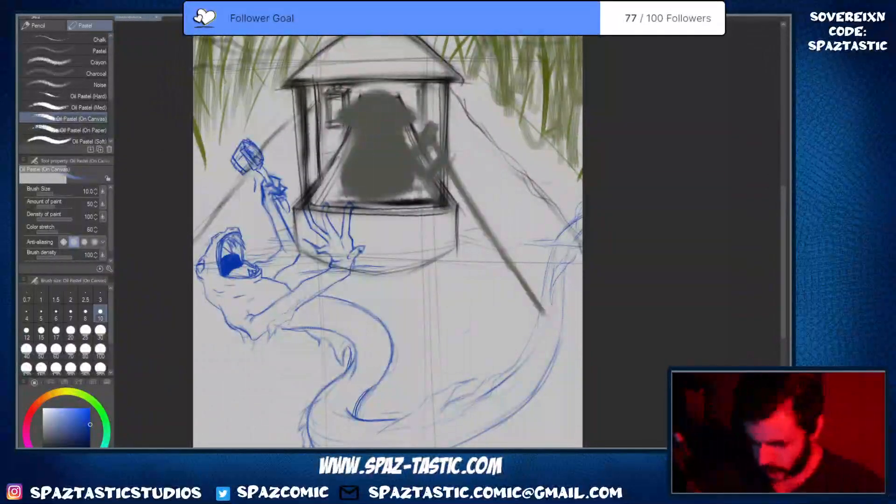
# Erase the near forearm's lines between the wrist and the body with the soft eraser
pyautogui.hotkey('ctrl', 'space')
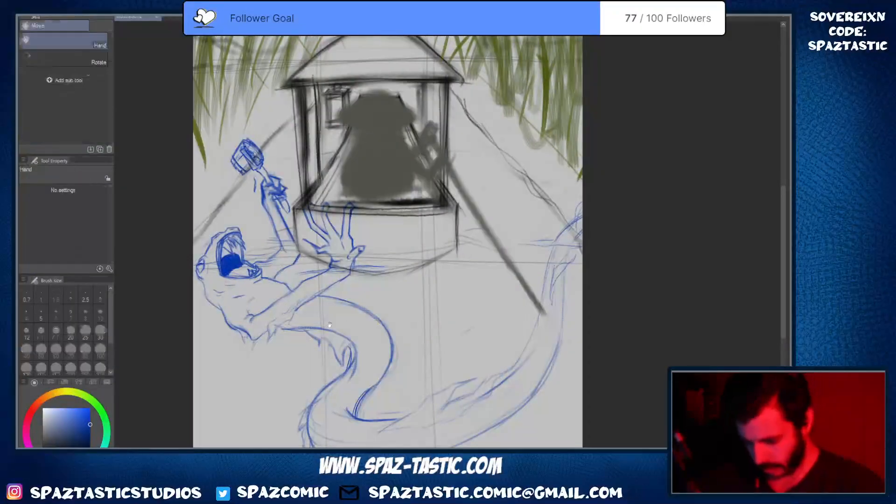
pyautogui.press('e')
pyautogui.moveTo(525, 257); pyautogui.dragTo(415, 326)
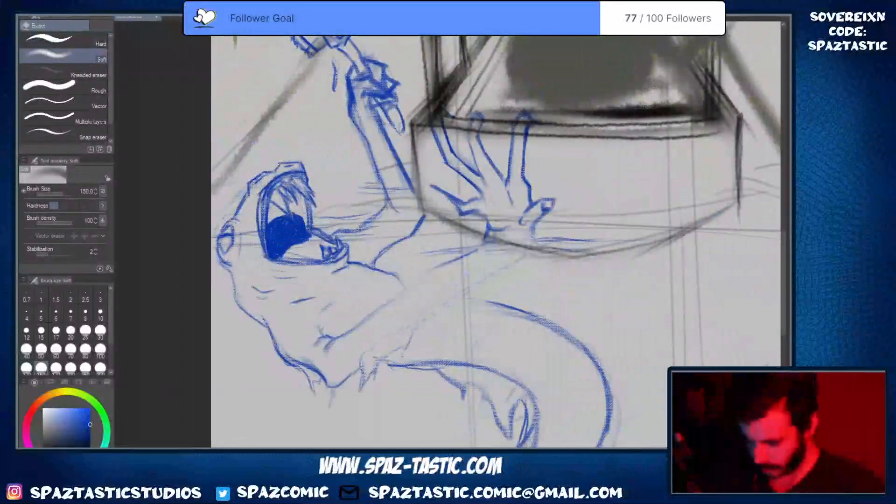
pyautogui.moveTo(528, 233); pyautogui.dragTo(473, 255)
pyautogui.press('p')
pyautogui.press('e')
pyautogui.press('p')
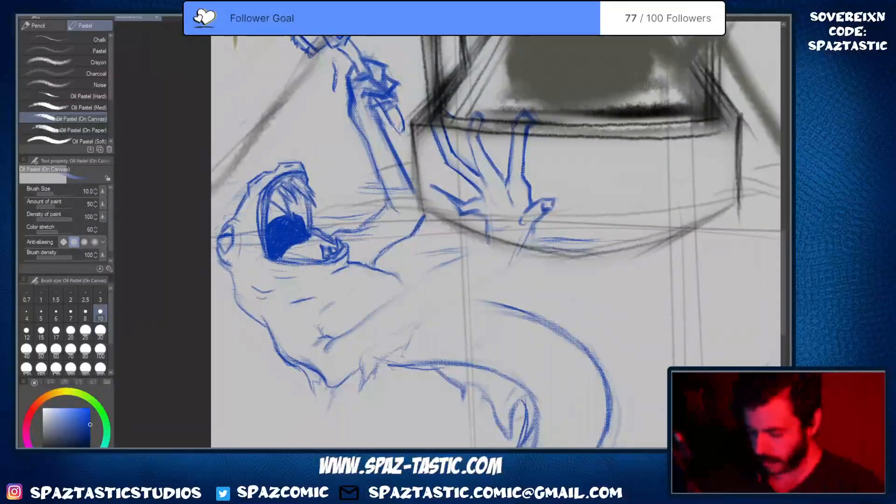
# Redraw the near forearm's upper edge from the wrist down to the chest, erasing the trial lines
pyautogui.moveTo(519, 257)
pyautogui.mouseDown()
pyautogui.moveTo(497, 289)
pyautogui.moveTo(420, 329)
pyautogui.mouseUp()
pyautogui.moveTo(464, 303); pyautogui.dragTo(401, 340)
pyautogui.moveTo(488, 246); pyautogui.dragTo(405, 337)
pyautogui.press('e')
pyautogui.moveTo(523, 256); pyautogui.dragTo(477, 300)
pyautogui.press('p')
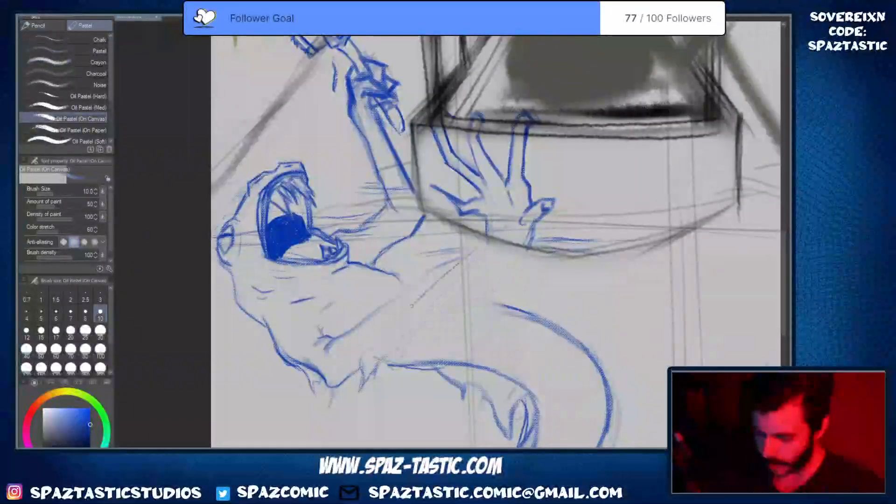
pyautogui.moveTo(479, 246); pyautogui.dragTo(411, 306)
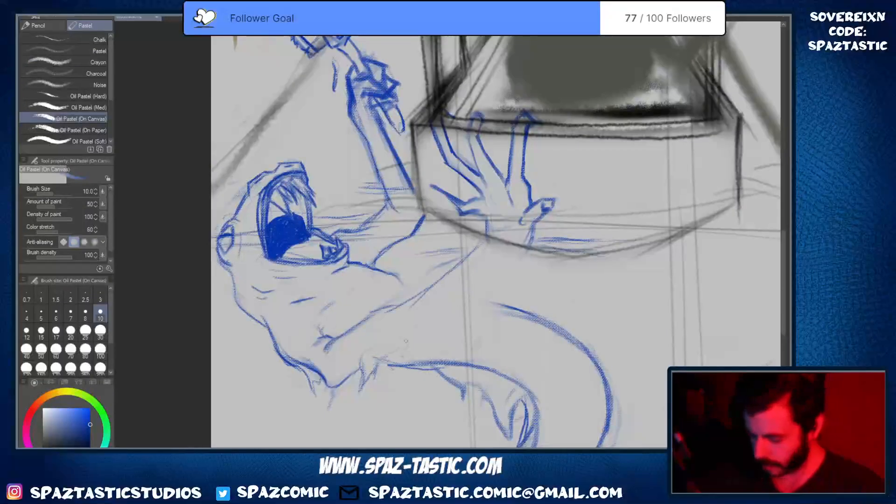
# Draw the near forearm's lower edge with ragged skin beneath it, and extend the body's upper curve to meet the arm
pyautogui.moveTo(505, 261); pyautogui.dragTo(410, 346)
pyautogui.moveTo(443, 309)
pyautogui.mouseDown()
pyautogui.moveTo(370, 359)
pyautogui.moveTo(365, 381)
pyautogui.mouseUp()
pyautogui.press('e')
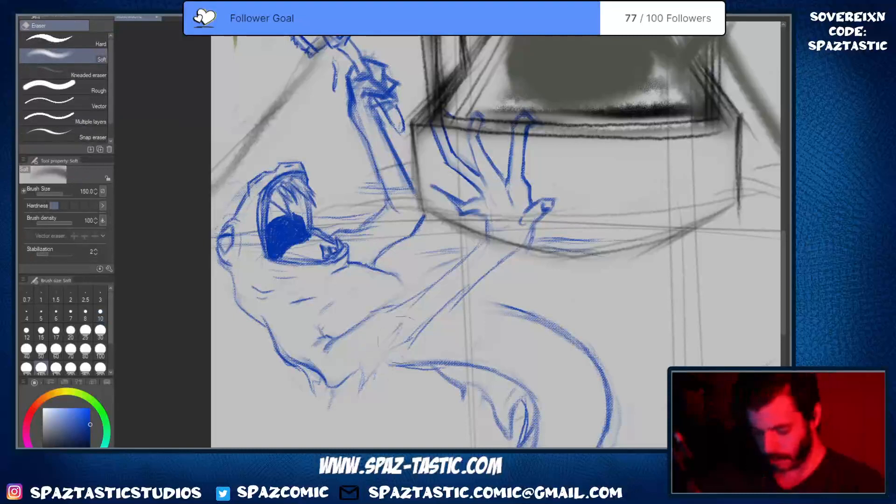
pyautogui.press('p')
pyautogui.moveTo(401, 325); pyautogui.dragTo(358, 365)
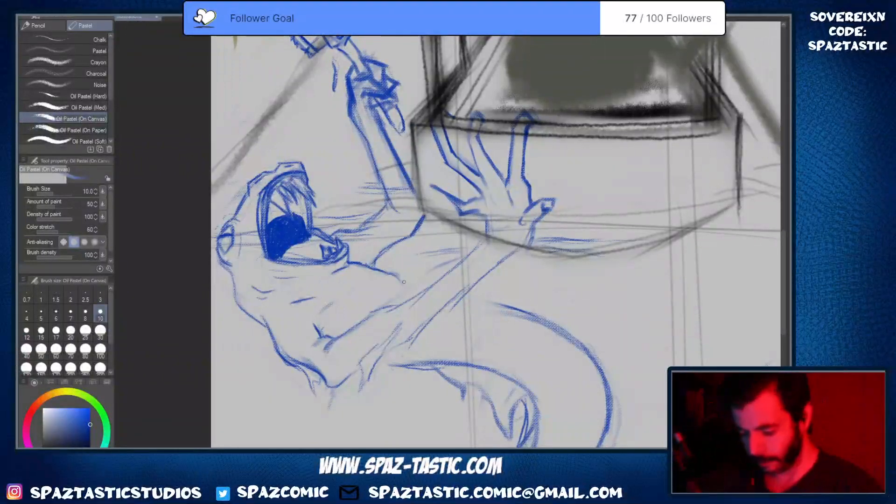
pyautogui.moveTo(458, 297); pyautogui.dragTo(503, 297)
# Add a short stroke at the shoulder fold and reinforce the near arm's wrist and forearm edges
pyautogui.scroll(-1, 568, 354)
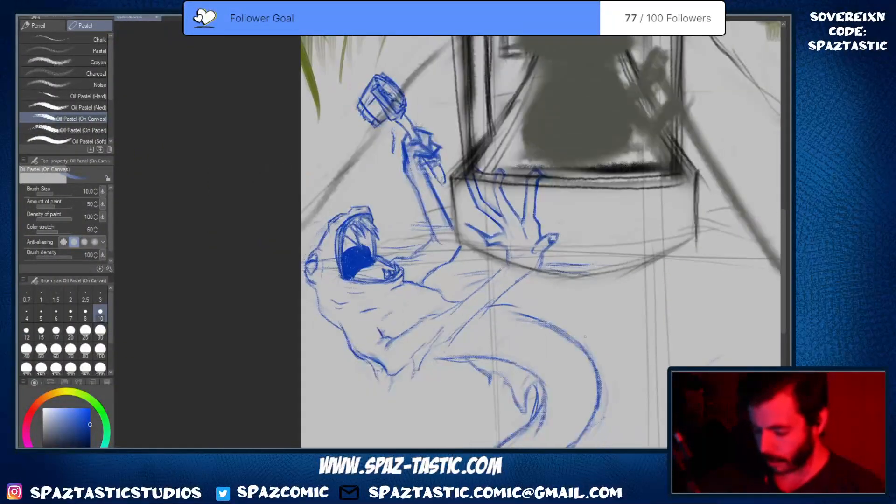
pyautogui.moveTo(567, 354); pyautogui.dragTo(506, 270)
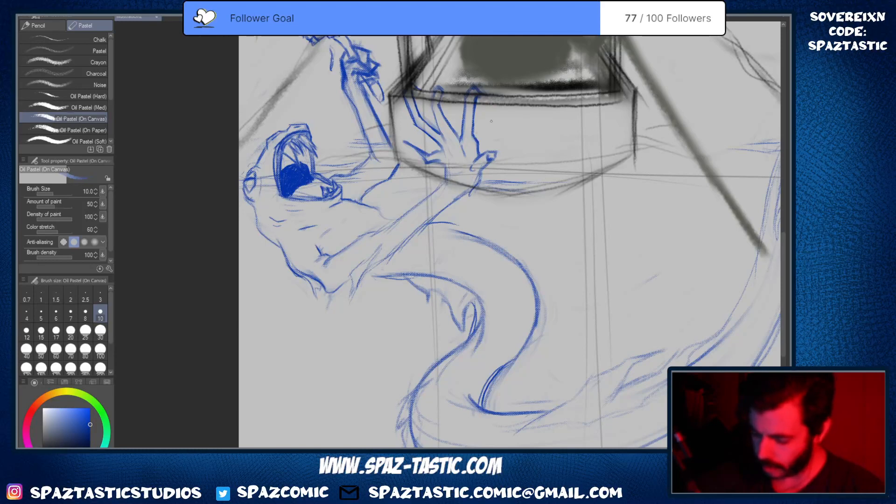
pyautogui.scroll(-4, 492, 299)
pyautogui.scroll(5, 497, 272)
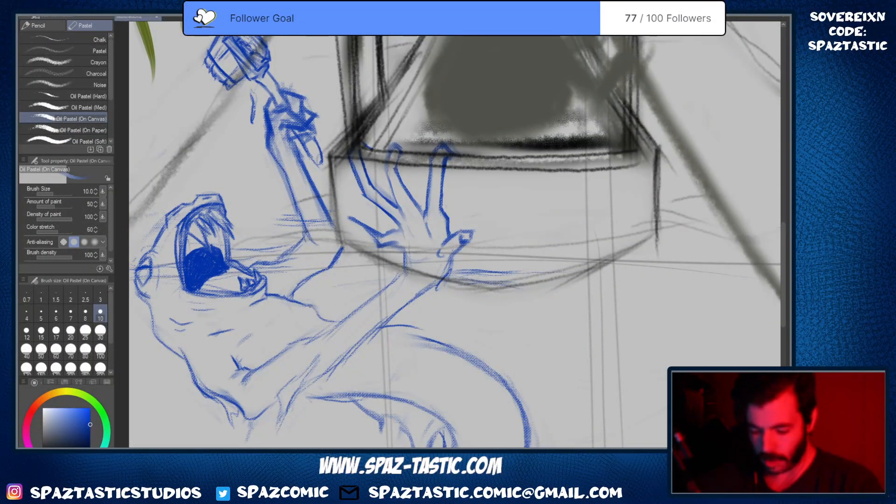
pyautogui.moveTo(309, 305); pyautogui.dragTo(324, 322)
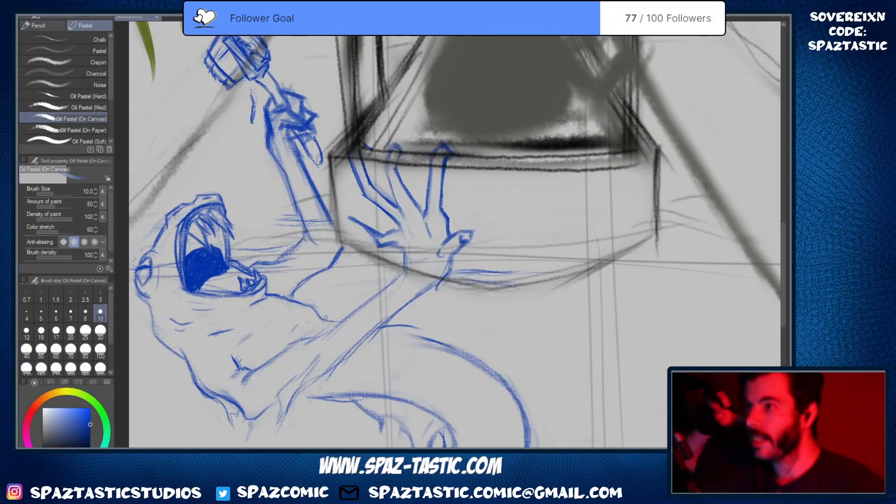
pyautogui.press('e')
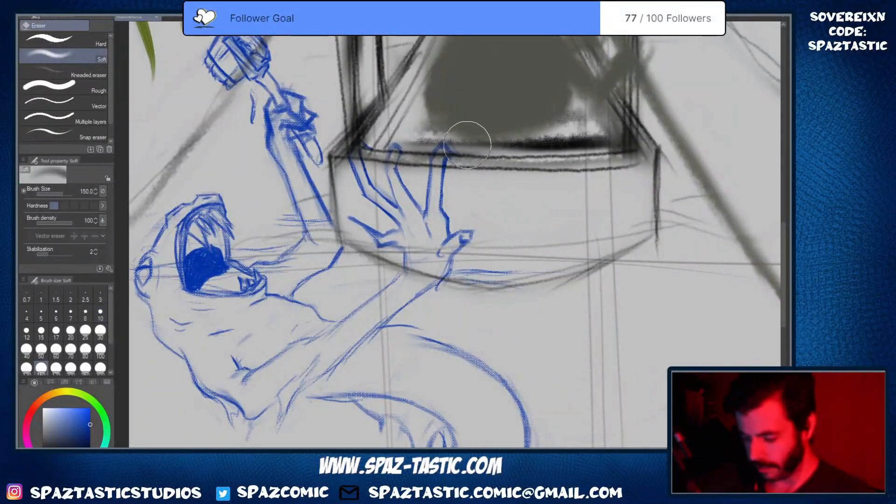
pyautogui.press('p')
pyautogui.press('e')
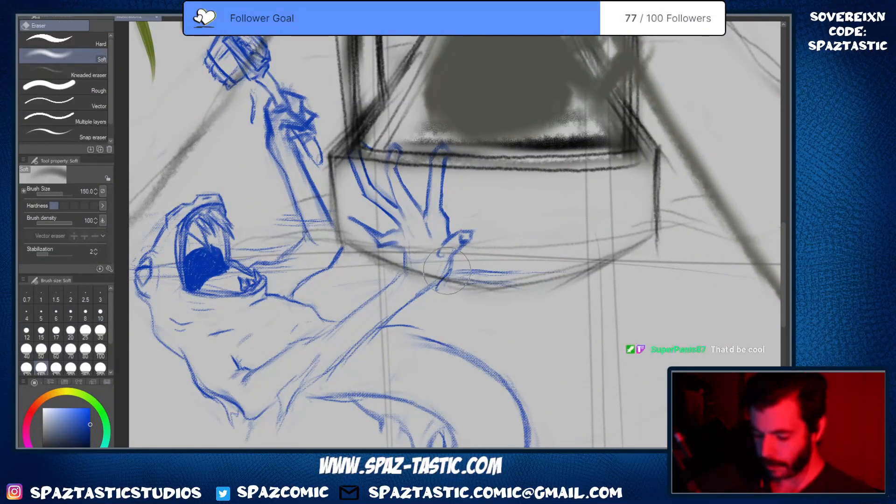
pyautogui.press('p')
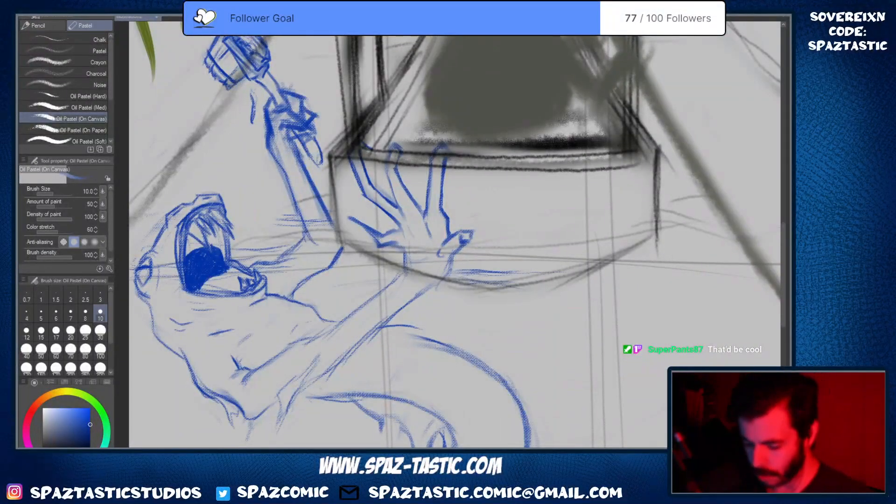
pyautogui.moveTo(454, 255)
pyautogui.mouseDown()
pyautogui.moveTo(452, 275)
pyautogui.moveTo(393, 319)
pyautogui.mouseUp()
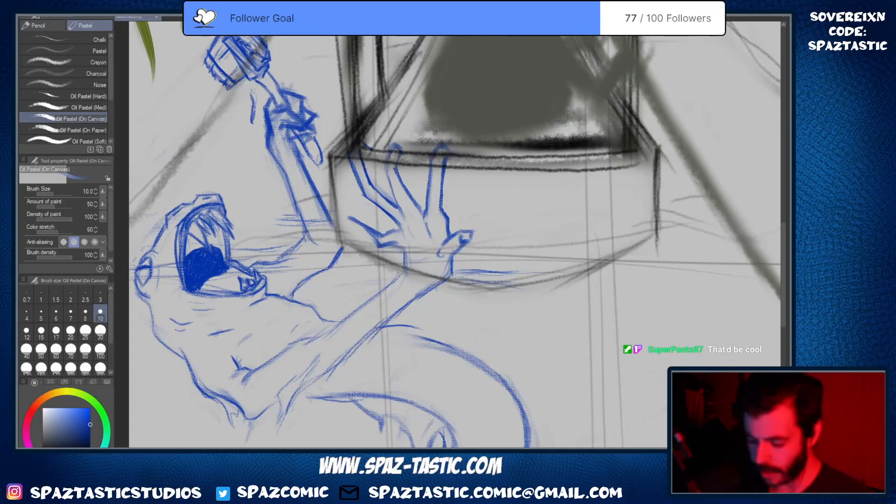
pyautogui.moveTo(398, 276); pyautogui.dragTo(359, 311)
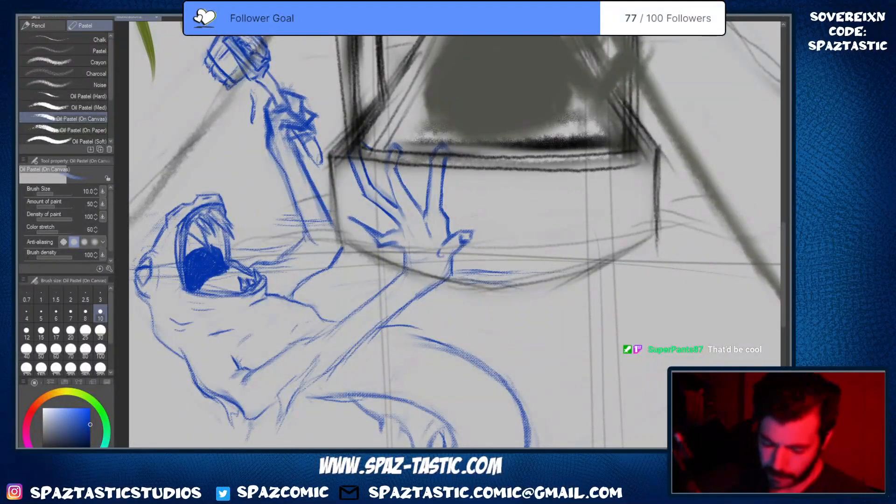
# Erase the waterline strokes beside the near wrist and check the creature against the whole composition
pyautogui.hotkey('ctrl', '0')
pyautogui.press('space')
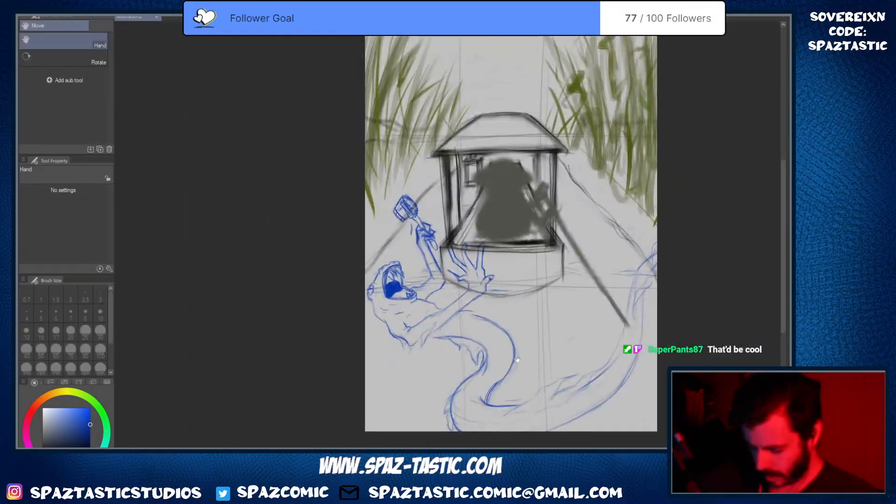
pyautogui.moveTo(609, 386); pyautogui.dragTo(574, 352)
pyautogui.scroll(1, 574, 354)
pyautogui.press('space')
pyautogui.moveTo(576, 313); pyautogui.dragTo(587, 354)
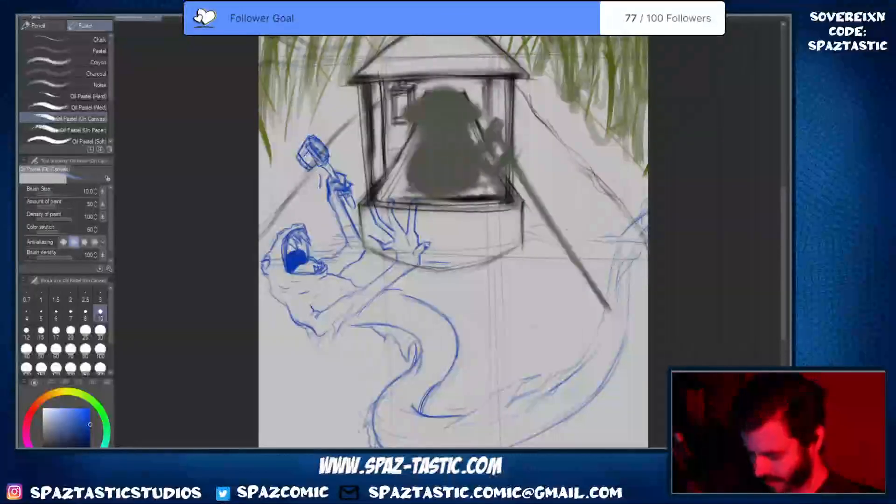
pyautogui.press('e')
pyautogui.moveTo(446, 270); pyautogui.dragTo(431, 263)
pyautogui.press('p')
pyautogui.scroll(1, 370, 285)
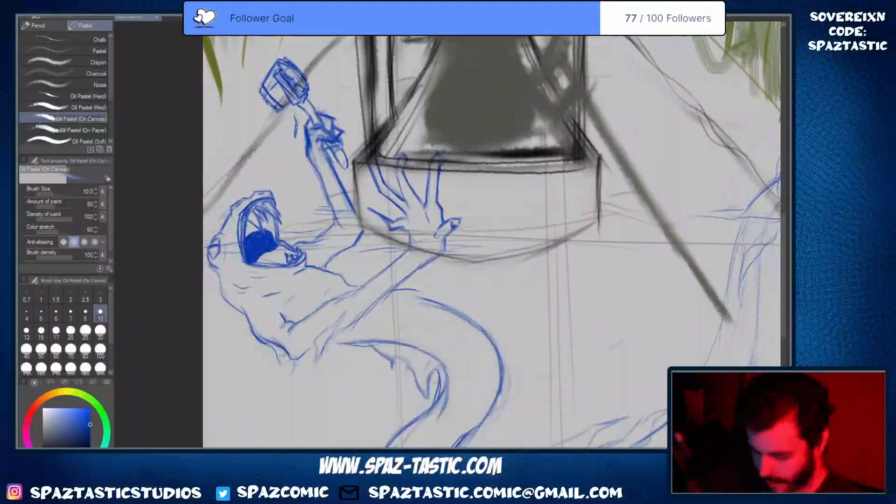
pyautogui.scroll(-2, 563, 291)
pyautogui.press('space')
pyautogui.moveTo(612, 325); pyautogui.dragTo(531, 357)
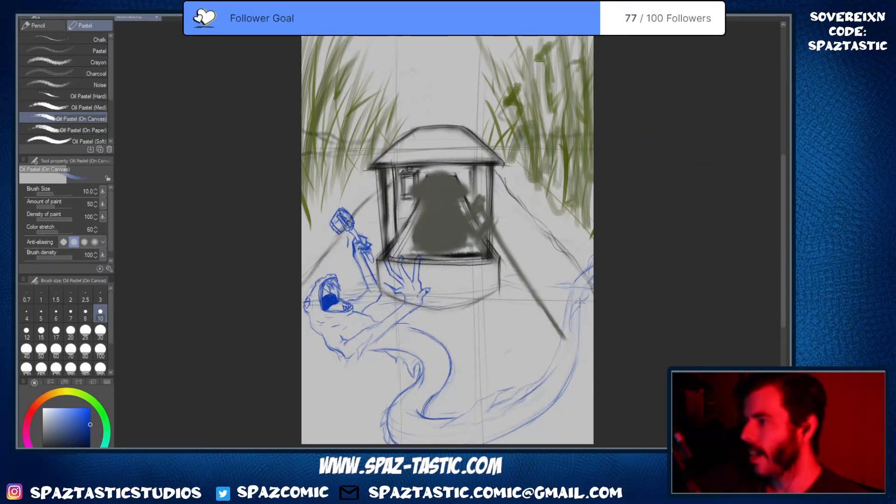
# Redraw the outer edge of the creature's body bend down to the lower coil, erasing the old line
pyautogui.press('space')
pyautogui.moveTo(568, 354); pyautogui.dragTo(542, 307)
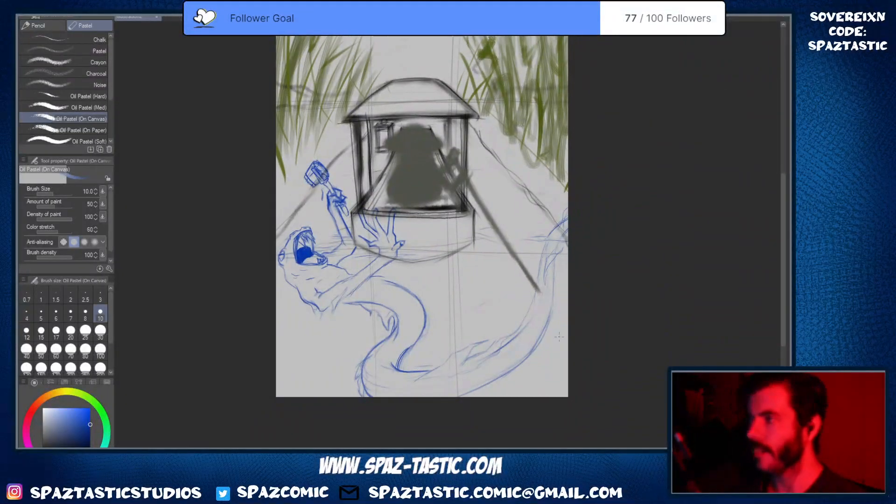
pyautogui.scroll(1, 560, 336)
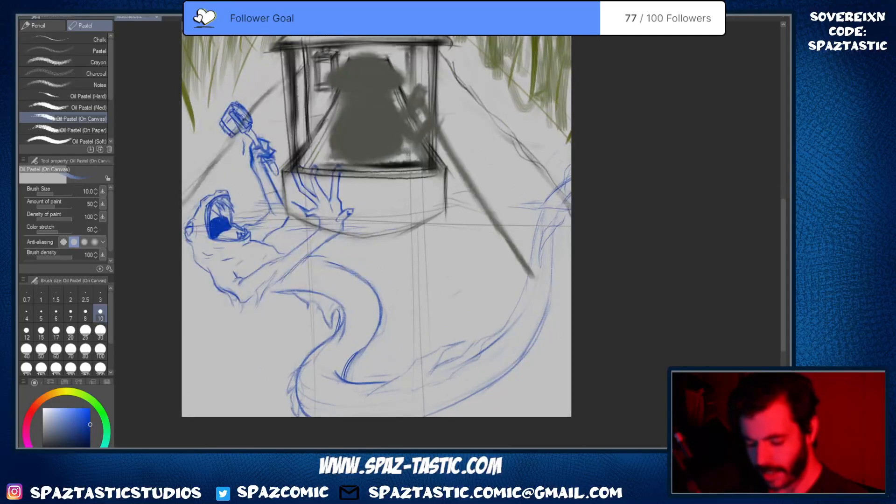
pyautogui.press('space')
pyautogui.moveTo(553, 358); pyautogui.dragTo(624, 291)
pyautogui.press('e')
pyautogui.moveTo(465, 239); pyautogui.dragTo(442, 286)
pyautogui.press('p')
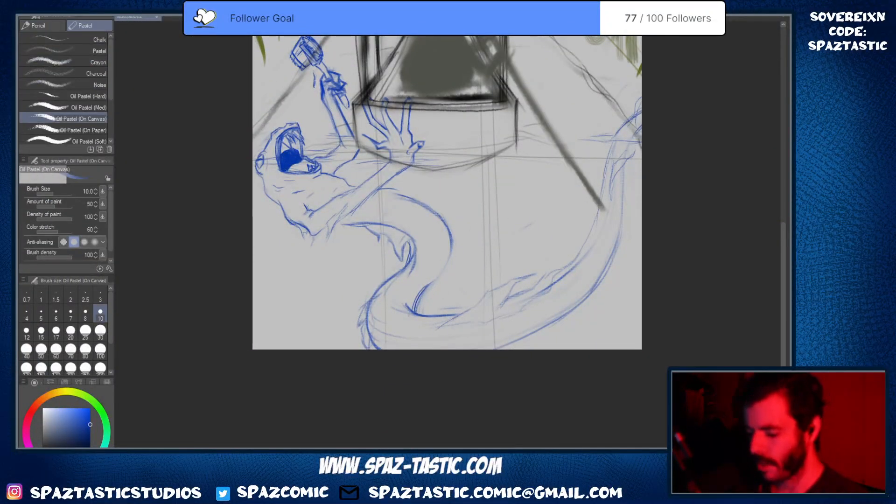
pyautogui.moveTo(453, 246)
pyautogui.mouseDown()
pyautogui.moveTo(415, 303)
pyautogui.moveTo(443, 305)
pyautogui.moveTo(424, 311)
pyautogui.mouseUp()
pyautogui.press('e')
pyautogui.press('p')
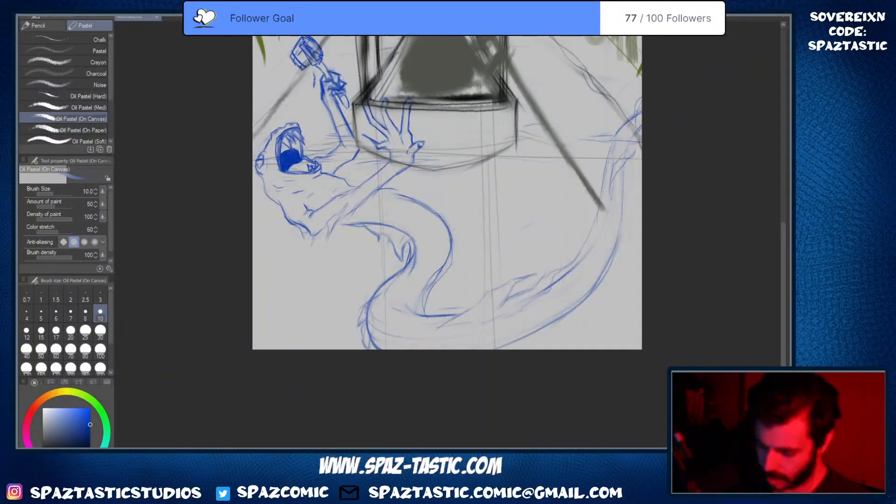
pyautogui.moveTo(450, 239)
pyautogui.mouseDown()
pyautogui.moveTo(452, 255)
pyautogui.moveTo(431, 295)
pyautogui.mouseUp()
pyautogui.moveTo(447, 265); pyautogui.dragTo(426, 318)
# Erase the ragged flap beside the inner edge of the body bend and redraw that edge as a clean curve
pyautogui.press('e')
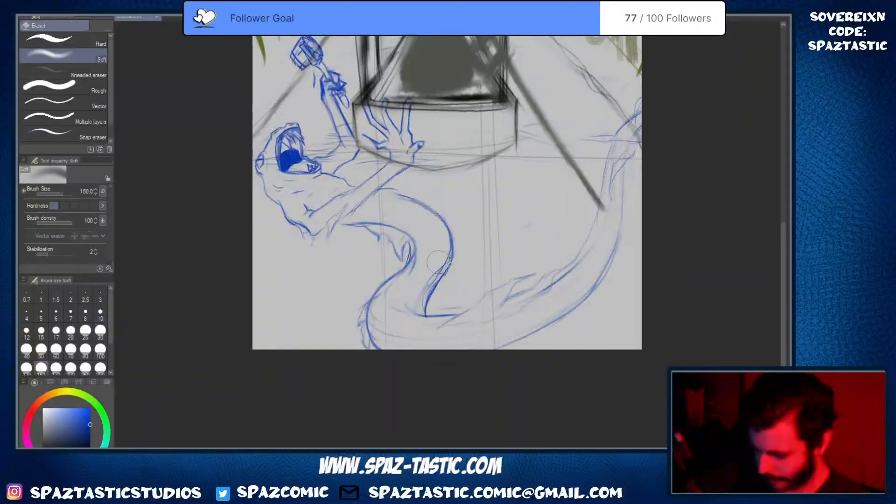
pyautogui.moveTo(439, 262)
pyautogui.mouseDown()
pyautogui.moveTo(416, 307)
pyautogui.moveTo(424, 253)
pyautogui.moveTo(400, 230)
pyautogui.moveTo(404, 259)
pyautogui.mouseUp()
pyautogui.press('p')
pyautogui.press('e')
pyautogui.press('p')
pyautogui.press('e')
pyautogui.press('p')
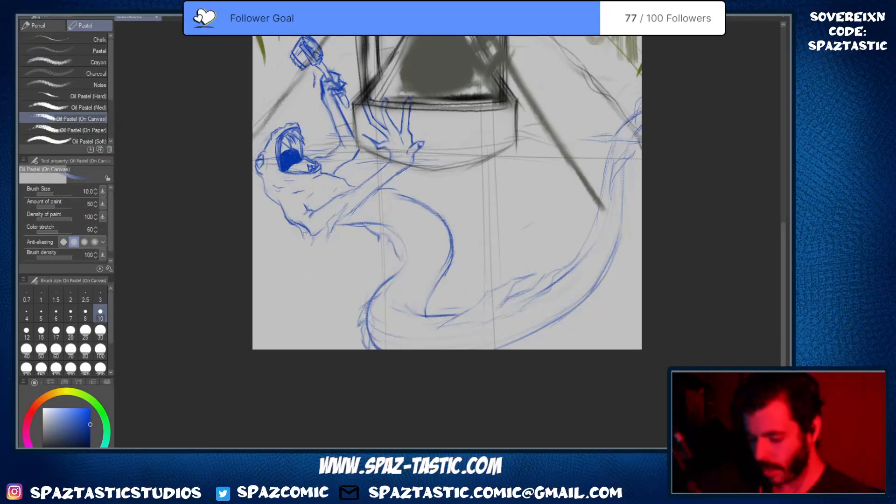
pyautogui.moveTo(377, 223)
pyautogui.mouseDown()
pyautogui.moveTo(405, 246)
pyautogui.moveTo(400, 268)
pyautogui.mouseUp()
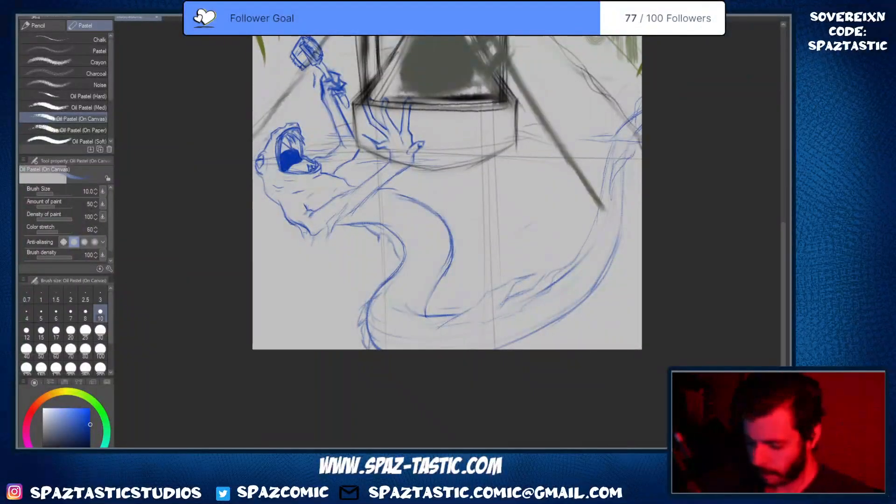
# Erase the upper curve of the body beyond the near arm and redraw it sweeping into the bend
pyautogui.press('e')
pyautogui.moveTo(392, 192)
pyautogui.mouseDown()
pyautogui.moveTo(422, 206)
pyautogui.moveTo(439, 234)
pyautogui.mouseUp()
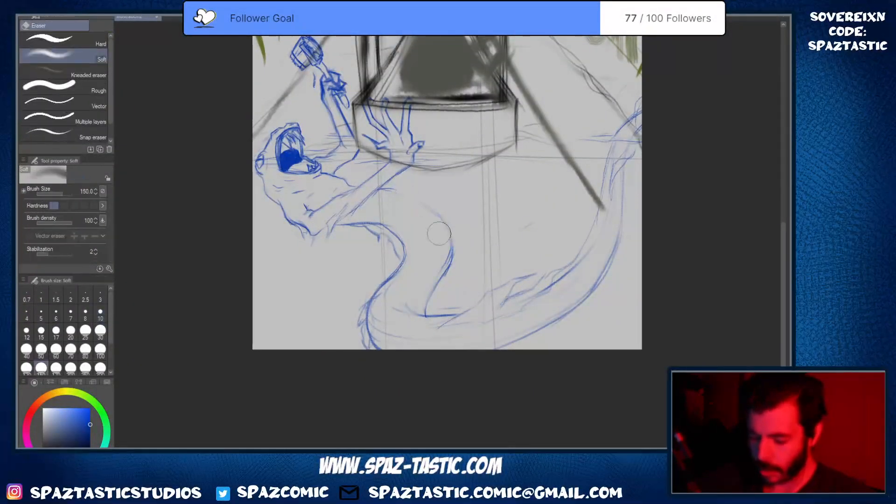
pyautogui.press('p')
pyautogui.moveTo(384, 189)
pyautogui.mouseDown()
pyautogui.moveTo(446, 221)
pyautogui.moveTo(452, 269)
pyautogui.moveTo(440, 282)
pyautogui.mouseUp()
pyautogui.press('e')
pyautogui.press('p')
pyautogui.moveTo(445, 227); pyautogui.dragTo(445, 268)
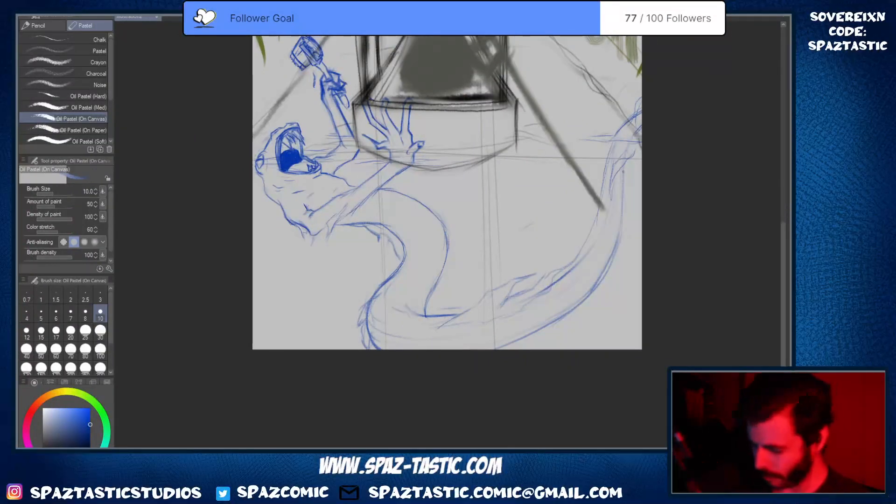
# Lighten the tail's inner lines with the soft eraser and add short ragged strokes along its upper edge
pyautogui.press('e')
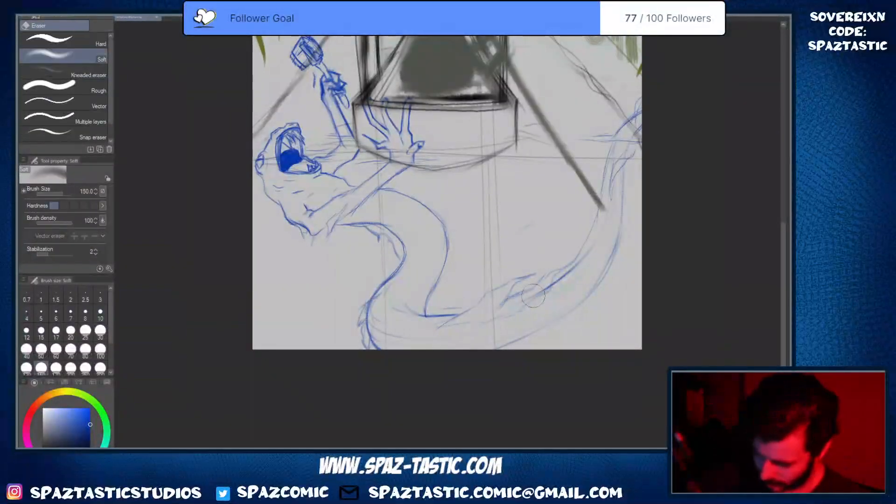
pyautogui.press('p')
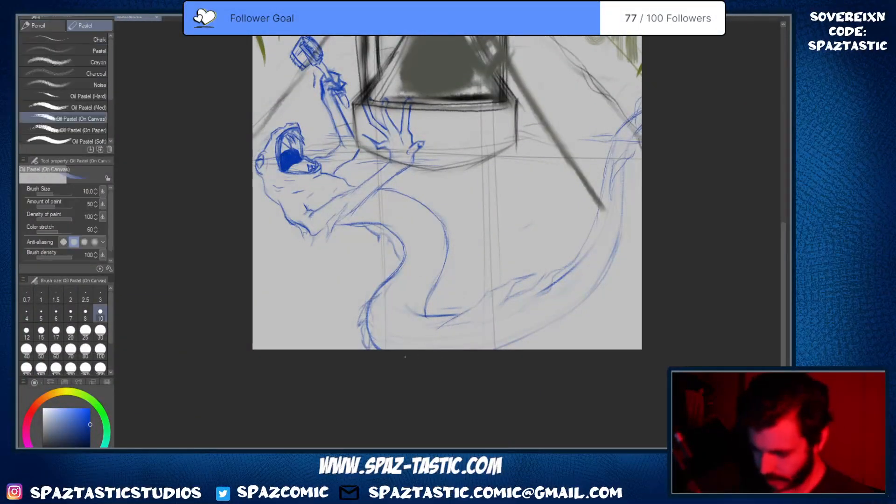
pyautogui.moveTo(405, 357); pyautogui.dragTo(397, 413)
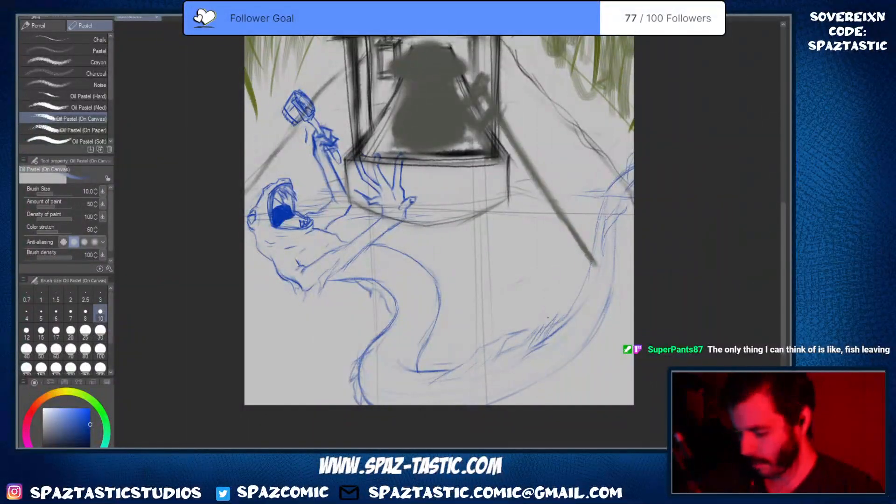
pyautogui.moveTo(531, 281); pyautogui.dragTo(537, 337)
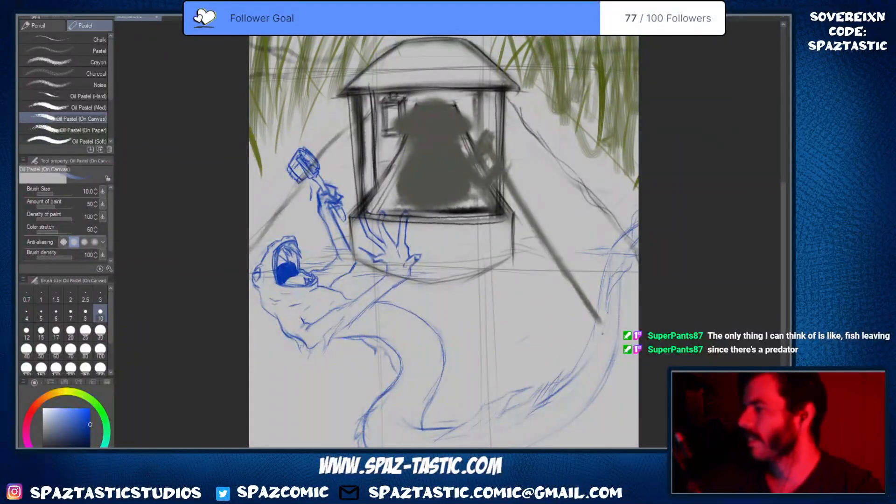
# Thin the outer edge of the body bend with the eraser and redraw it as a lighter line down to the coil
pyautogui.moveTo(537, 358); pyautogui.dragTo(595, 310)
pyautogui.scroll(2, 402, 252)
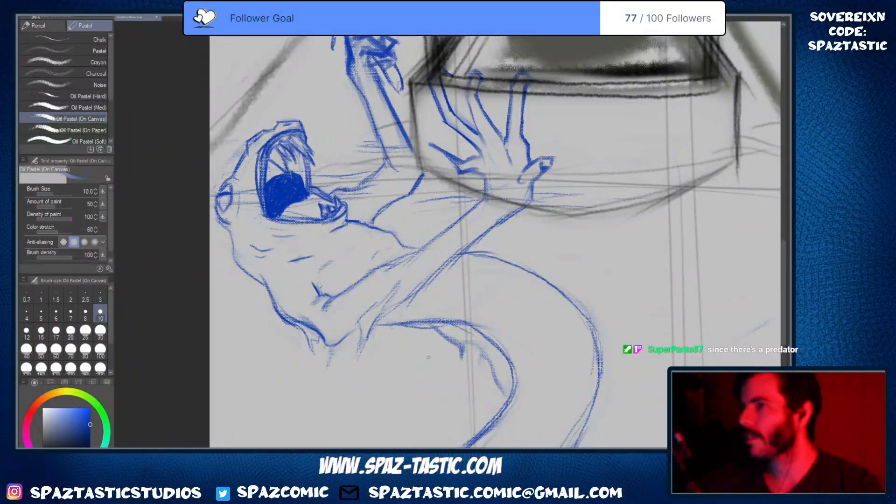
pyautogui.scroll(-1, 619, 304)
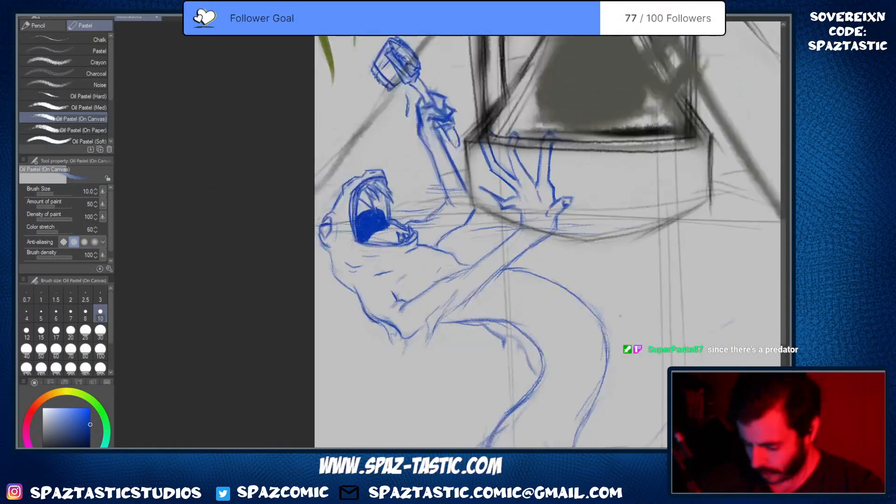
pyautogui.moveTo(584, 304)
pyautogui.mouseDown()
pyautogui.moveTo(510, 245)
pyautogui.moveTo(515, 344)
pyautogui.moveTo(501, 397)
pyautogui.mouseUp()
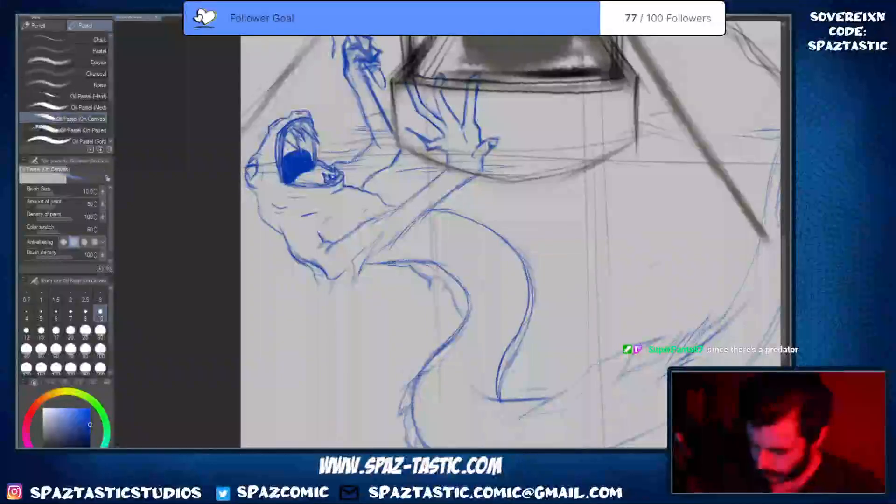
pyautogui.press('e')
pyautogui.moveTo(536, 341)
pyautogui.mouseDown()
pyautogui.moveTo(518, 376)
pyautogui.moveTo(530, 256)
pyautogui.moveTo(528, 331)
pyautogui.moveTo(507, 367)
pyautogui.mouseUp()
pyautogui.press('p')
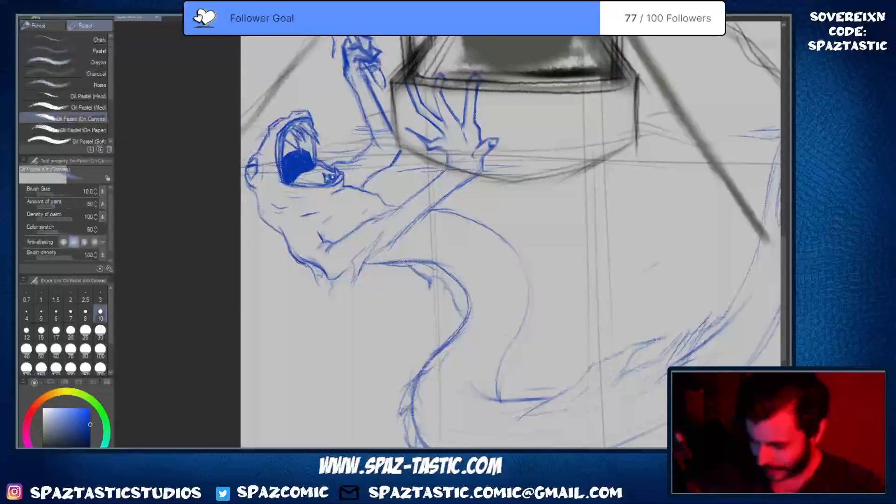
pyautogui.moveTo(431, 211)
pyautogui.mouseDown()
pyautogui.moveTo(496, 237)
pyautogui.moveTo(518, 273)
pyautogui.moveTo(519, 333)
pyautogui.moveTo(496, 399)
pyautogui.mouseUp()
pyautogui.hotkey('ctrl', 'z')
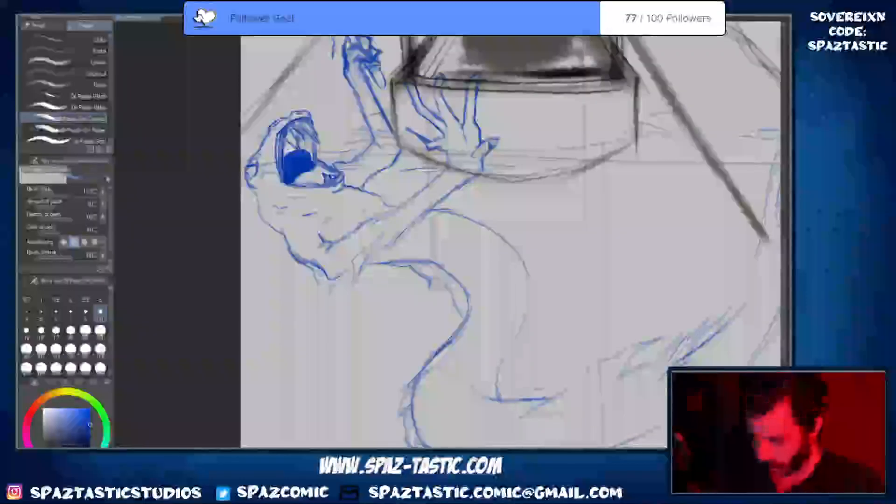
pyautogui.moveTo(525, 264)
pyautogui.mouseDown()
pyautogui.moveTo(531, 328)
pyautogui.moveTo(509, 371)
pyautogui.mouseUp()
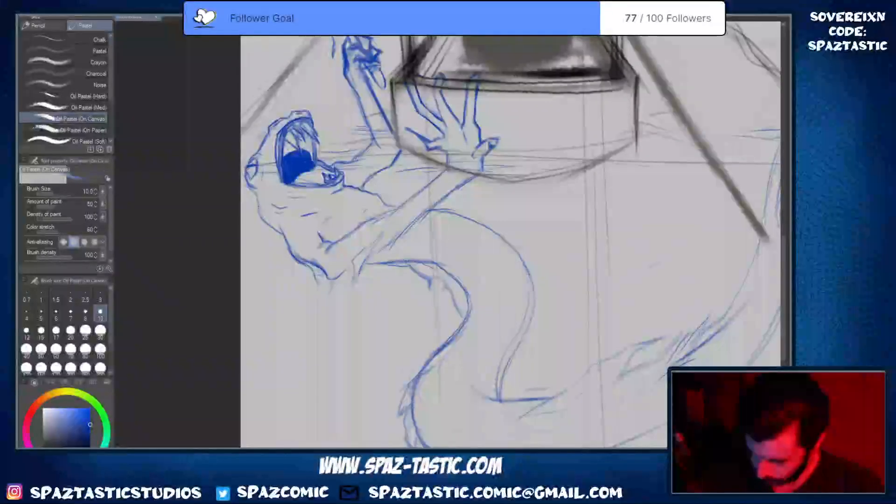
# Erase the stray marks in the open water between the body bend and the tail
pyautogui.scroll(-1, 570, 178)
pyautogui.moveTo(569, 178); pyautogui.dragTo(542, 260)
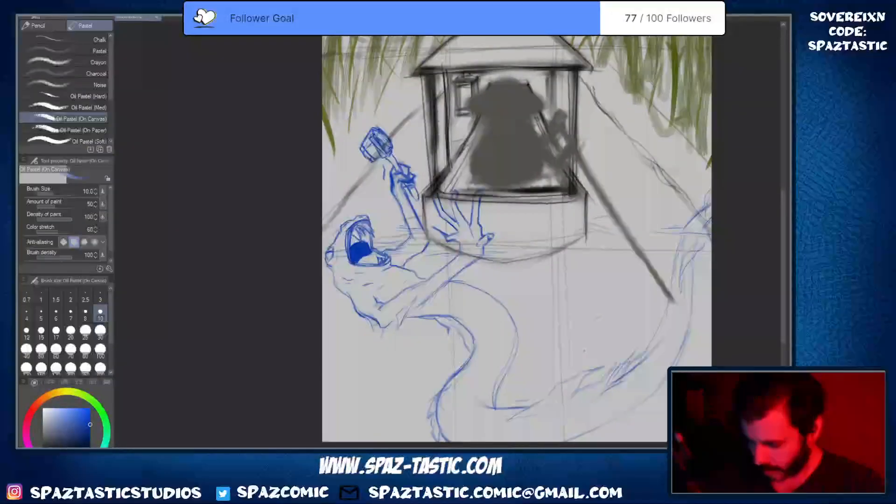
pyautogui.moveTo(588, 321); pyautogui.dragTo(581, 288)
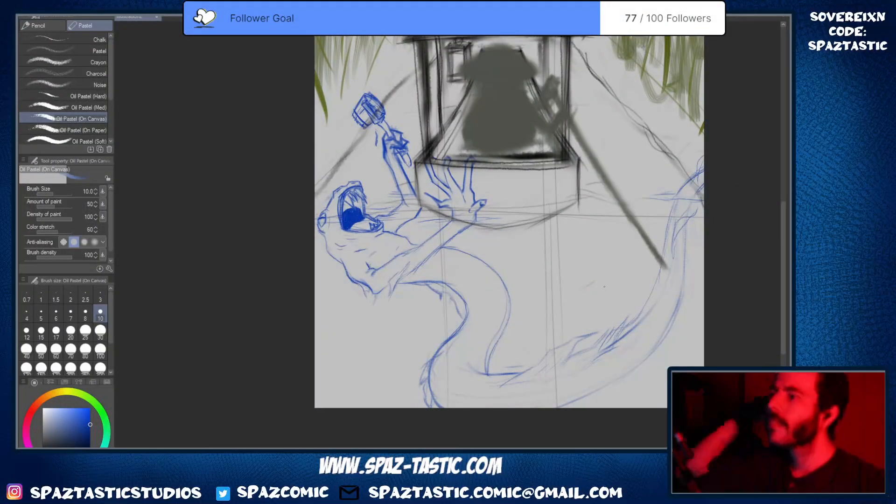
pyautogui.press('e')
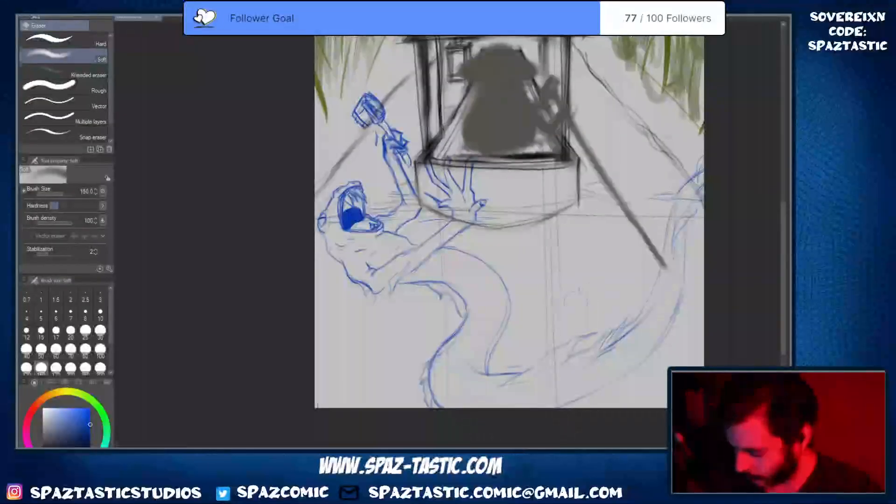
pyautogui.press('space')
pyautogui.moveTo(627, 318); pyautogui.dragTo(608, 356)
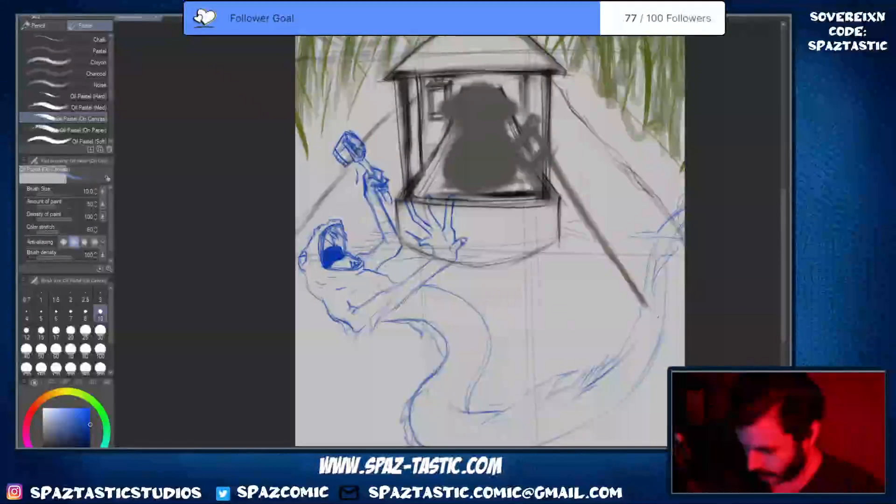
# Examine the creature's body and tail against the boat and reeds in the whole composition
pyautogui.press('space')
pyautogui.moveTo(565, 348); pyautogui.dragTo(524, 338)
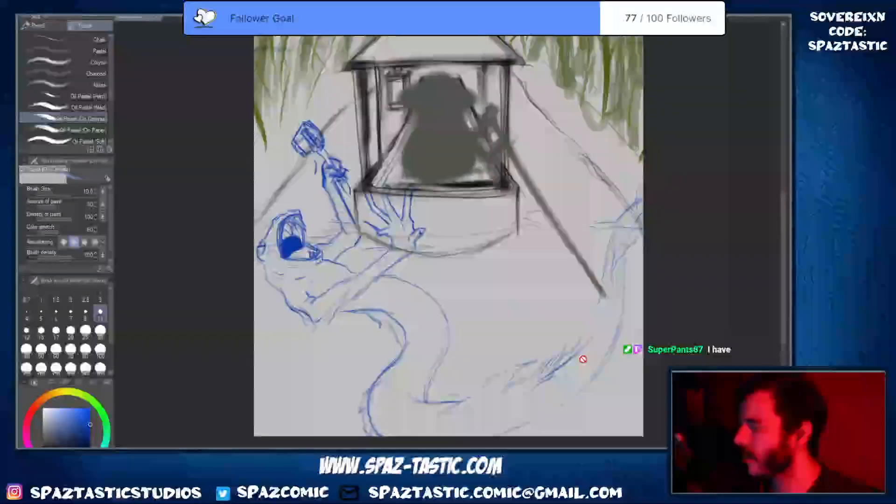
pyautogui.scroll(-1, 580, 328)
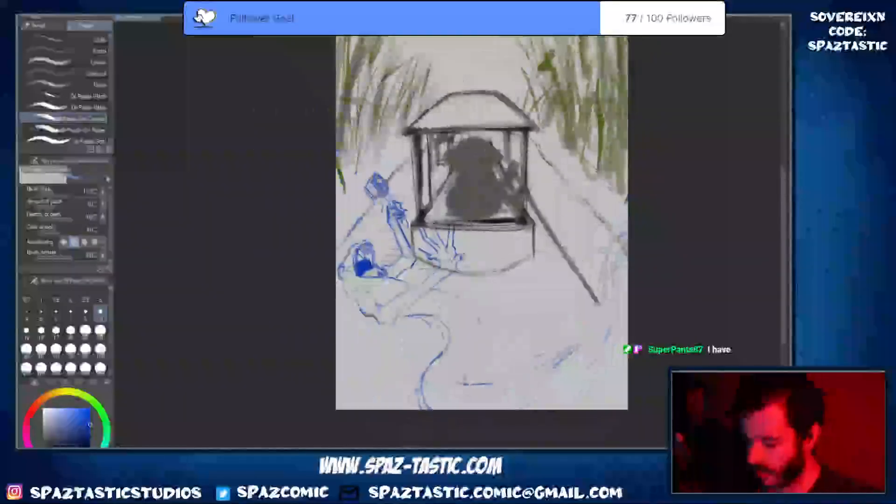
pyautogui.press('space')
pyautogui.moveTo(599, 284)
pyautogui.mouseDown()
pyautogui.moveTo(572, 331)
pyautogui.moveTo(570, 315)
pyautogui.mouseUp()
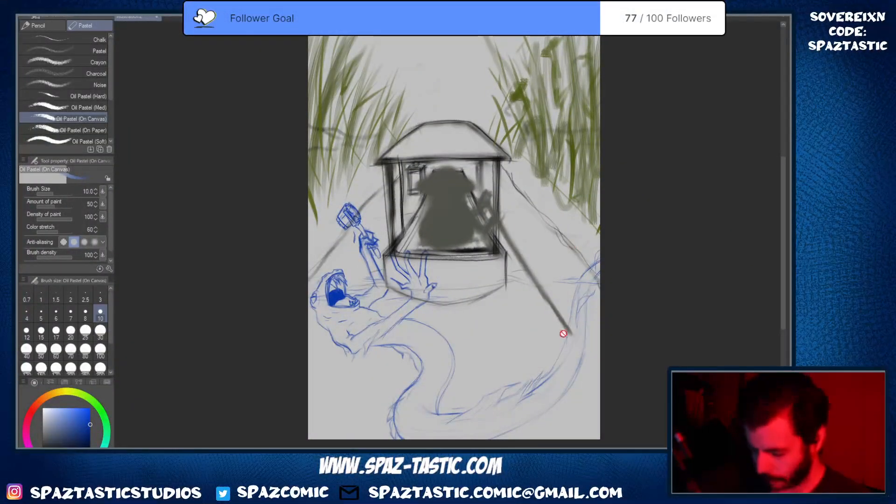
pyautogui.press('space')
pyautogui.moveTo(567, 332)
pyautogui.mouseDown()
pyautogui.moveTo(568, 350)
pyautogui.moveTo(561, 338)
pyautogui.mouseUp()
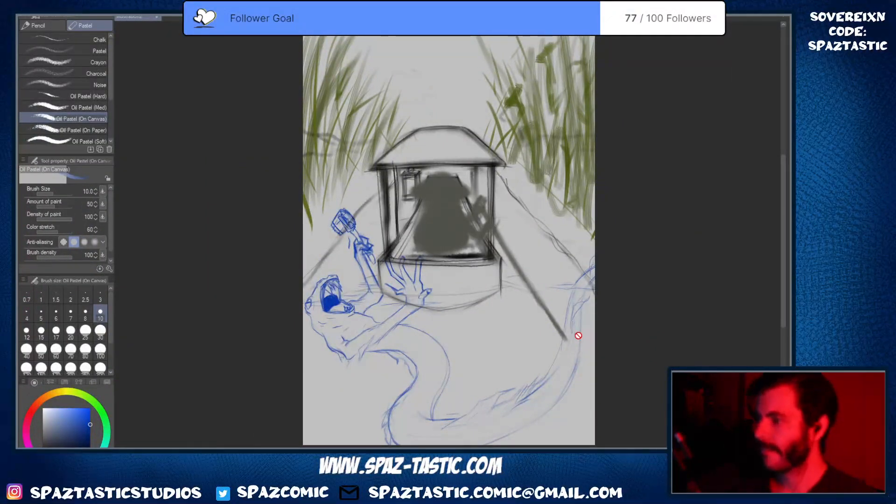
pyautogui.scroll(2, 537, 280)
pyautogui.scroll(-1, 522, 264)
pyautogui.scroll(-3, 511, 322)
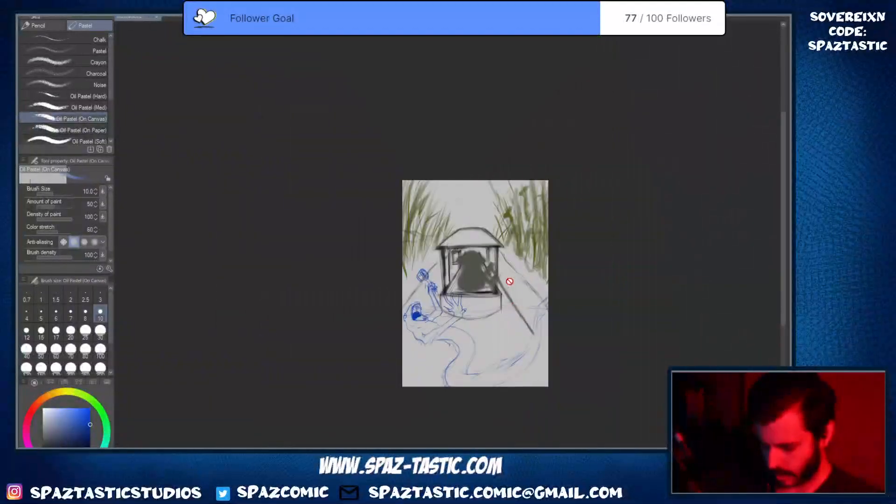
pyautogui.scroll(2, 510, 281)
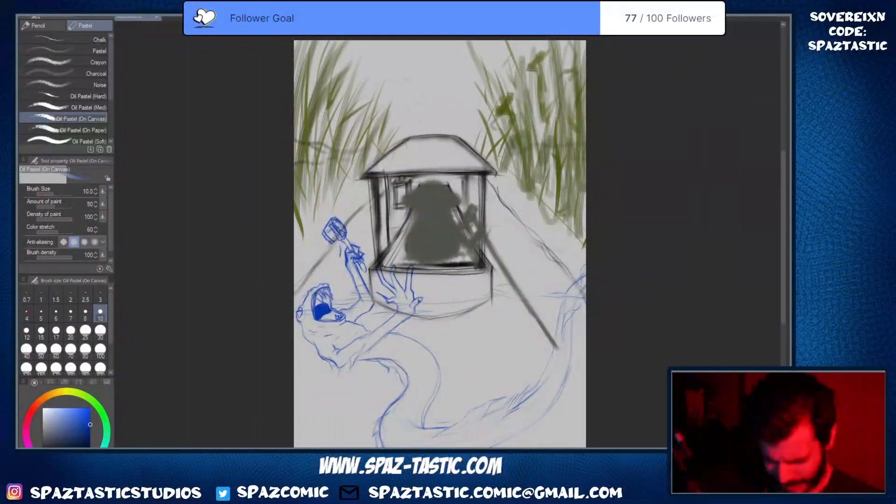
# Lasso the grey boatman together with his long pole and start a scale and rotate transform on the selection
pyautogui.press('k')
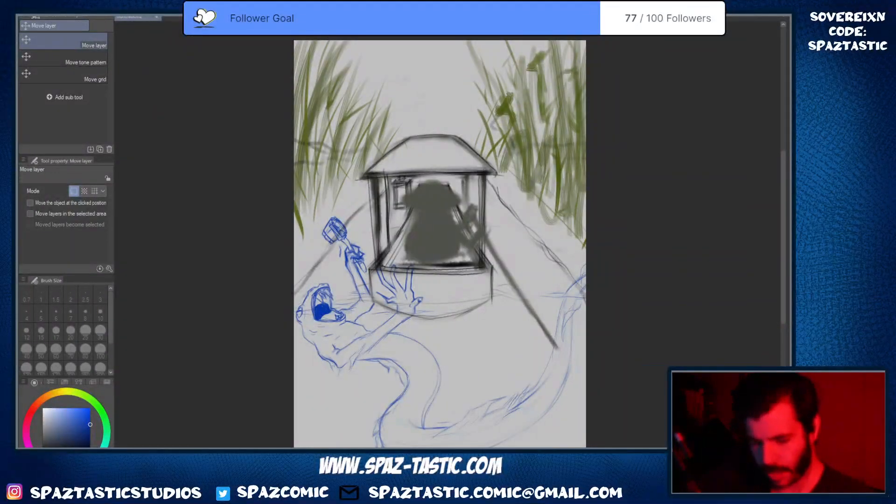
pyautogui.press('o')
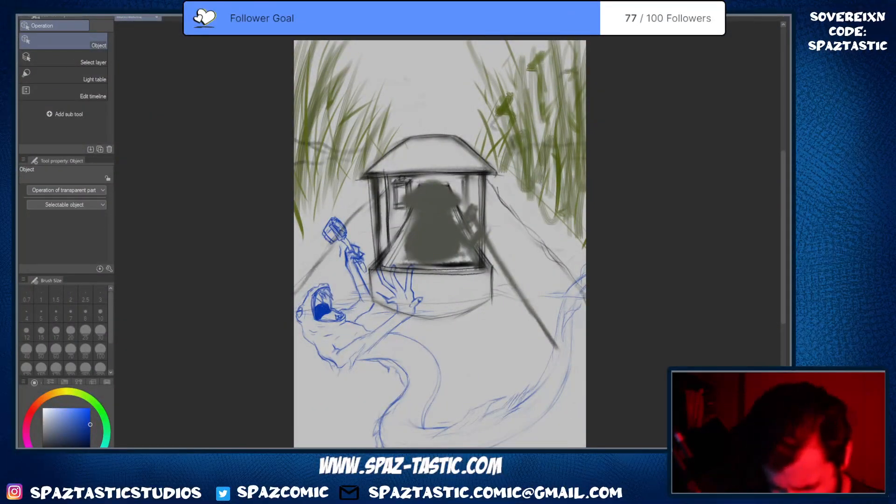
pyautogui.press('m')
pyautogui.click(89, 45)
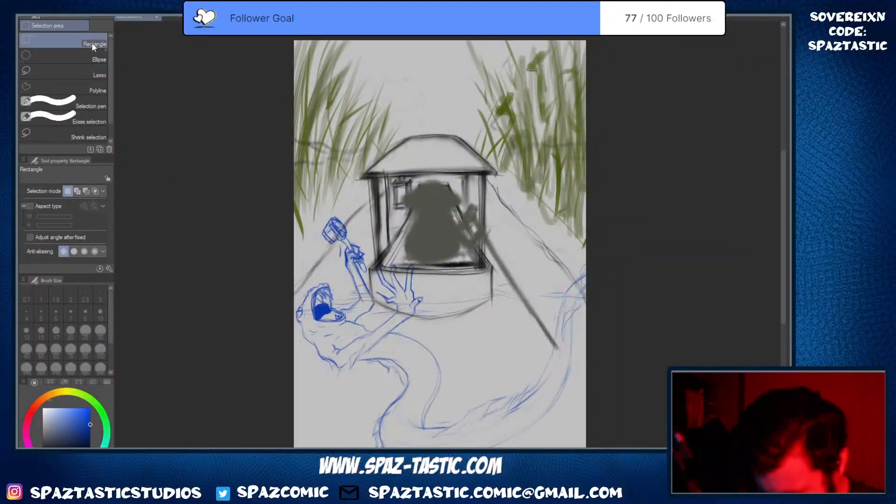
pyautogui.click(100, 71)
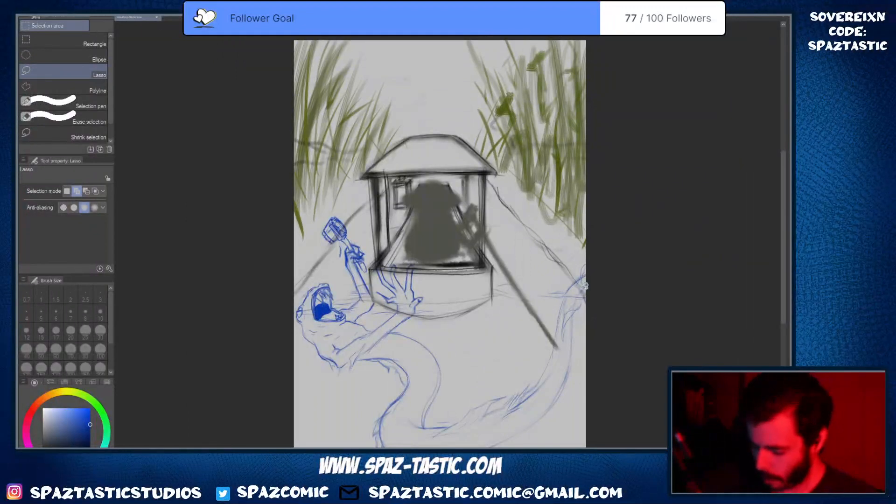
pyautogui.moveTo(585, 330)
pyautogui.mouseDown()
pyautogui.moveTo(567, 313)
pyautogui.moveTo(550, 253)
pyautogui.moveTo(500, 173)
pyautogui.moveTo(379, 164)
pyautogui.moveTo(328, 268)
pyautogui.moveTo(380, 379)
pyautogui.moveTo(491, 417)
pyautogui.moveTo(568, 379)
pyautogui.moveTo(578, 337)
pyautogui.mouseUp()
pyautogui.hotkey('ctrl', 't')
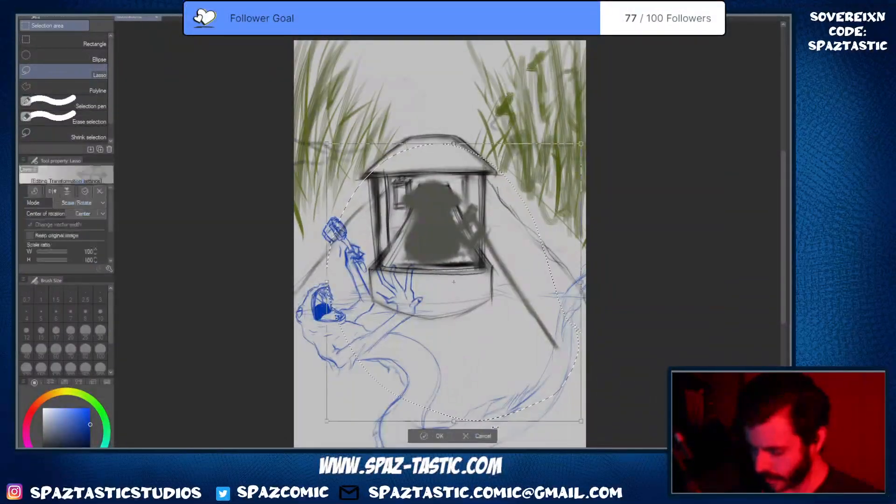
# Scale the boatman and his pole down to 74% and place them toward the right side of the boat's deck
pyautogui.moveTo(580, 145); pyautogui.dragTo(572, 154)
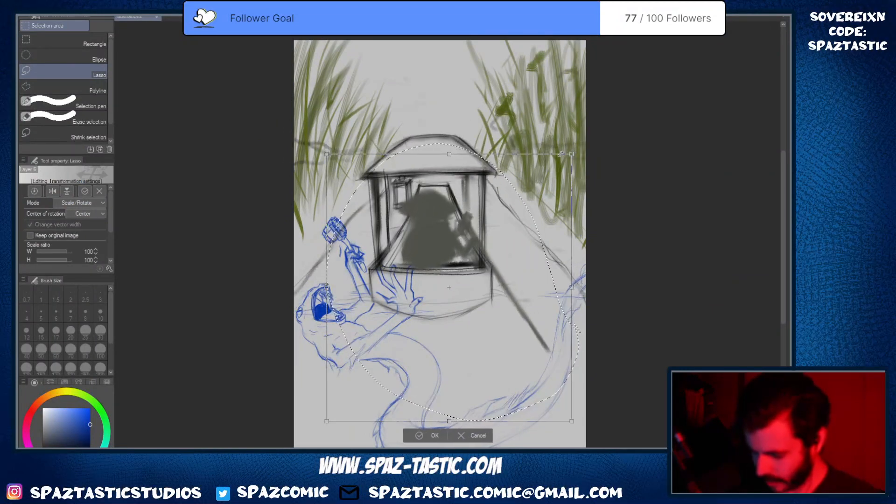
pyautogui.hotkey('ctrl', 'z')
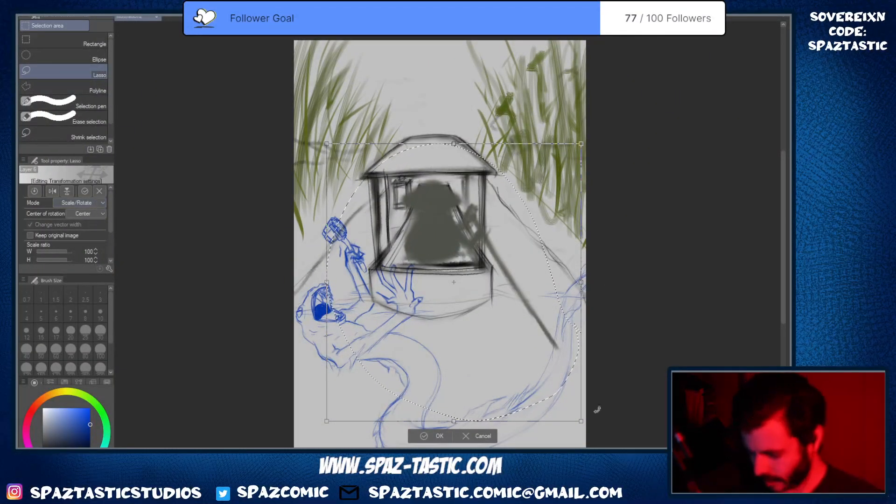
pyautogui.moveTo(581, 421); pyautogui.dragTo(531, 366)
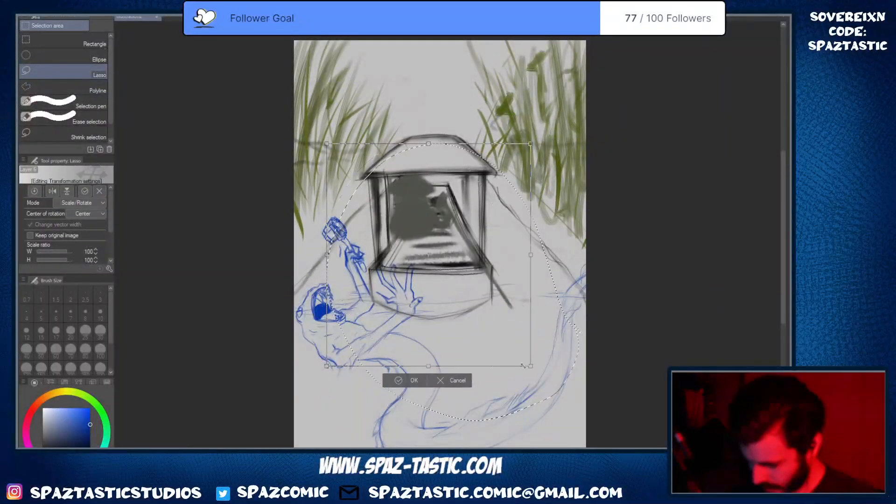
pyautogui.moveTo(502, 189); pyautogui.dragTo(541, 207)
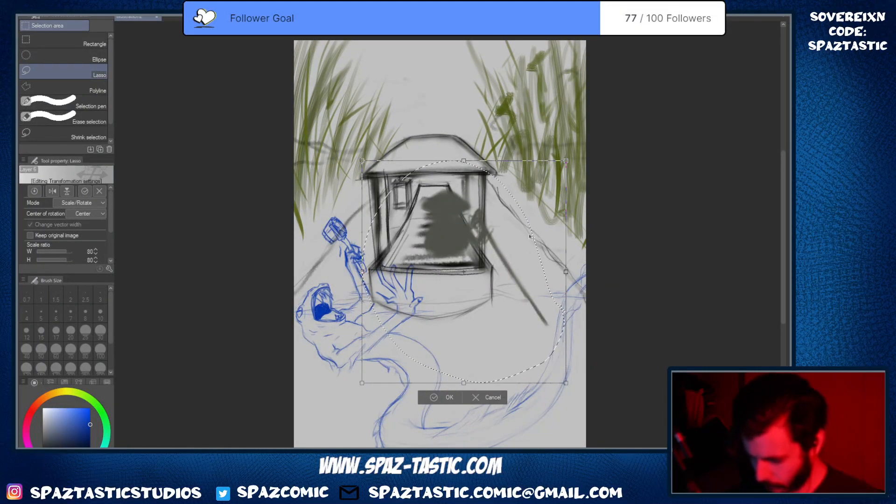
pyautogui.moveTo(565, 162); pyautogui.dragTo(548, 180)
pyautogui.moveTo(513, 251); pyautogui.dragTo(519, 240)
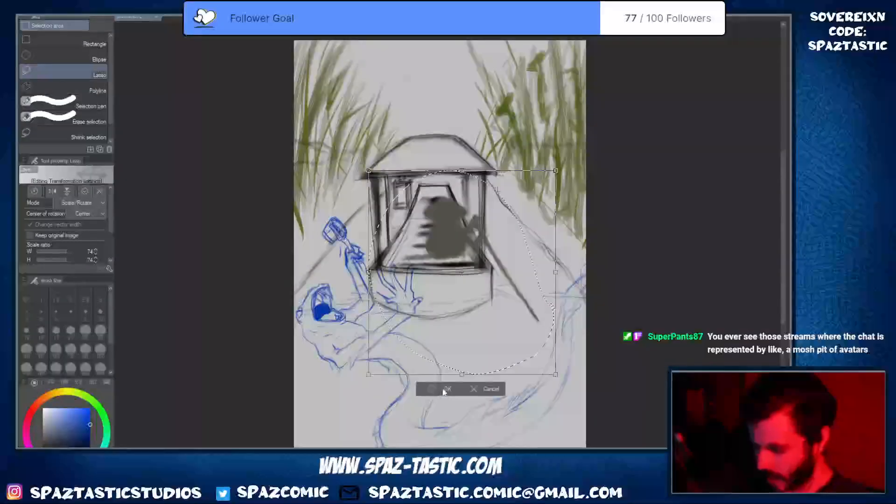
pyautogui.click(444, 392)
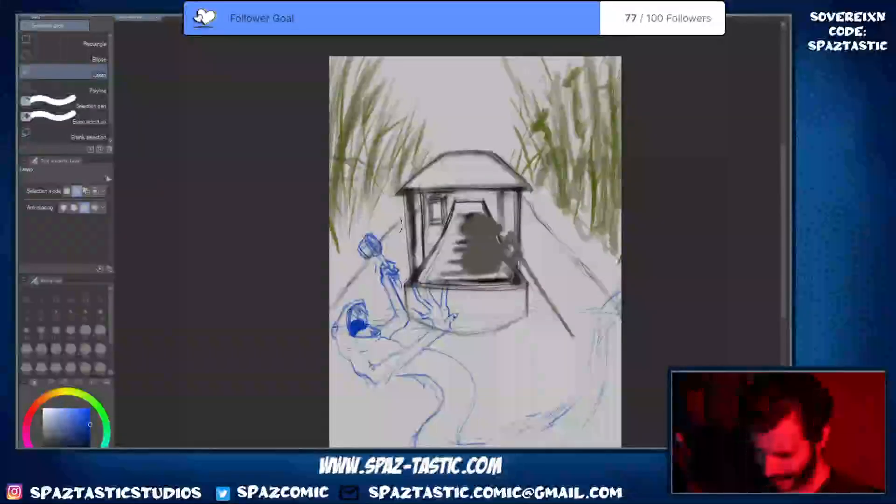
# Lasso the left riverbank line, shift it outward away from the boat, and clear the selection
pyautogui.moveTo(401, 231)
pyautogui.mouseDown()
pyautogui.moveTo(395, 187)
pyautogui.moveTo(327, 344)
pyautogui.mouseUp()
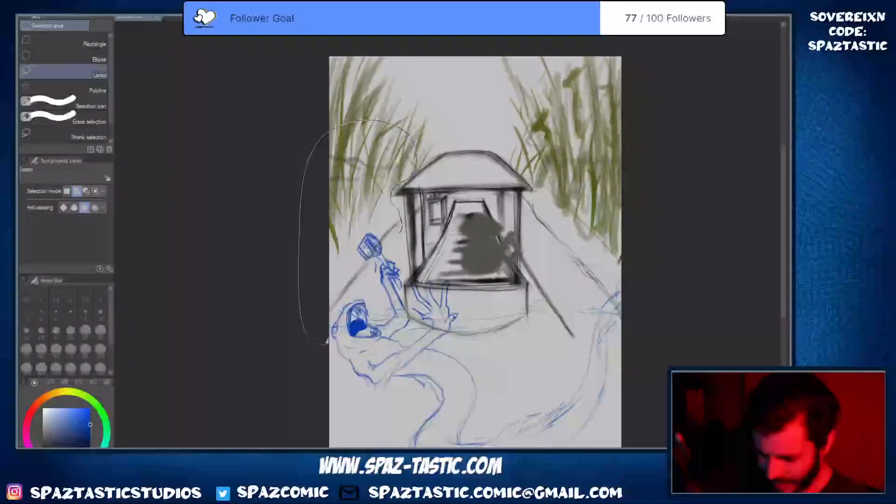
pyautogui.moveTo(397, 259); pyautogui.dragTo(401, 232)
pyautogui.click(412, 360)
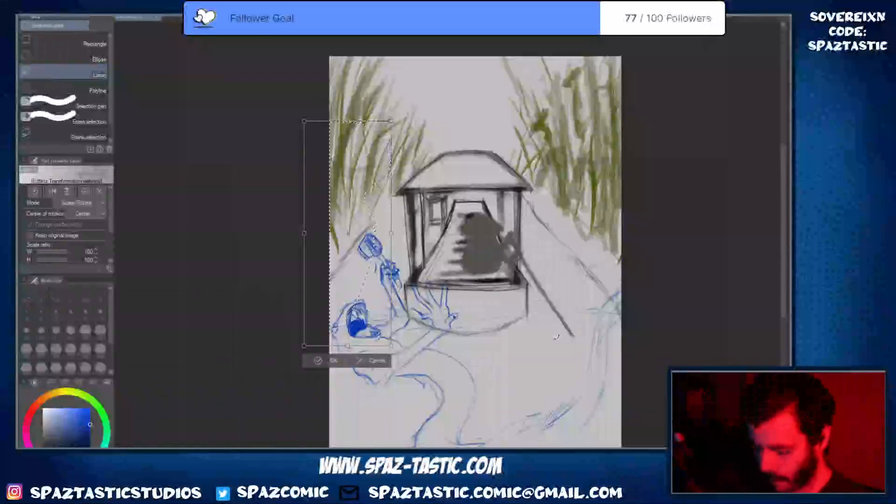
pyautogui.click(319, 361)
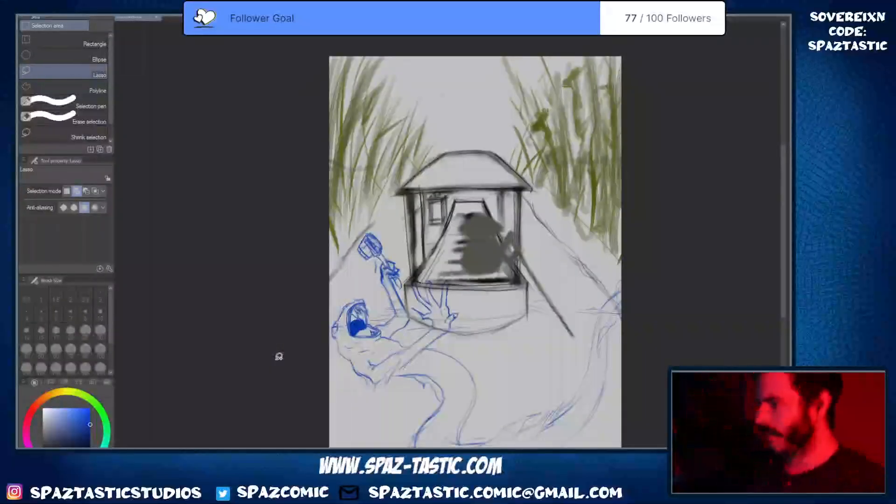
pyautogui.click(576, 322)
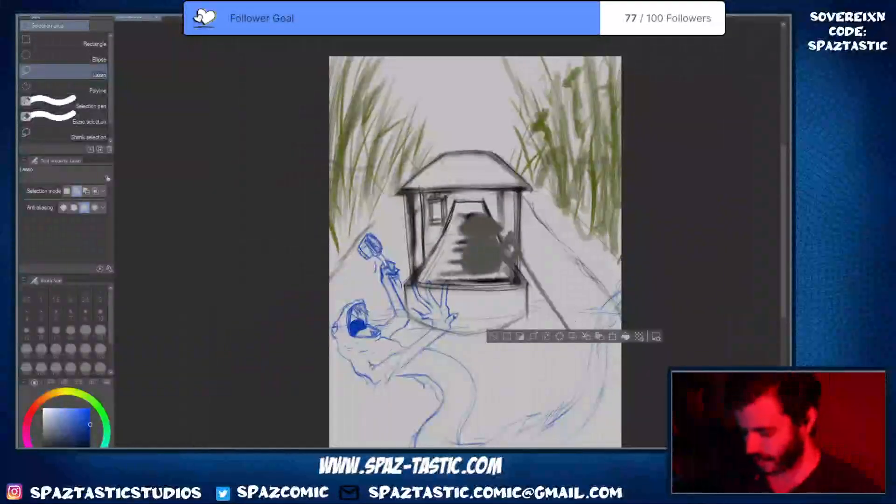
pyautogui.click(503, 332)
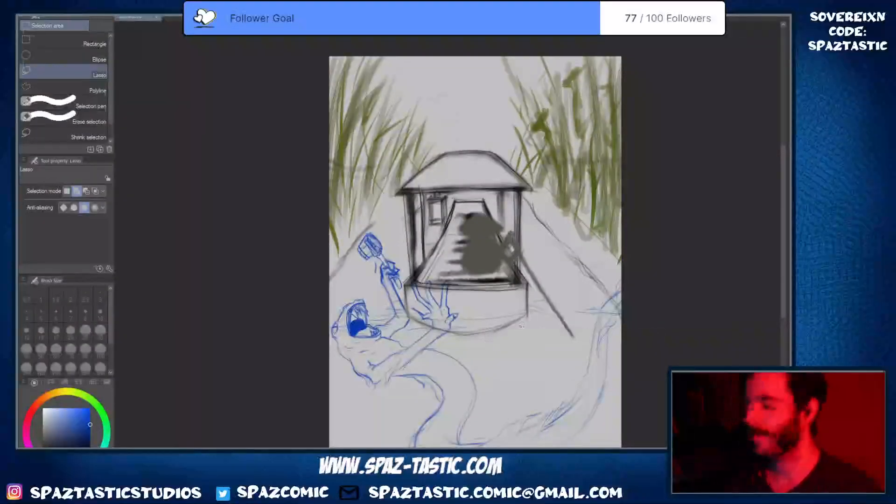
pyautogui.press('p')
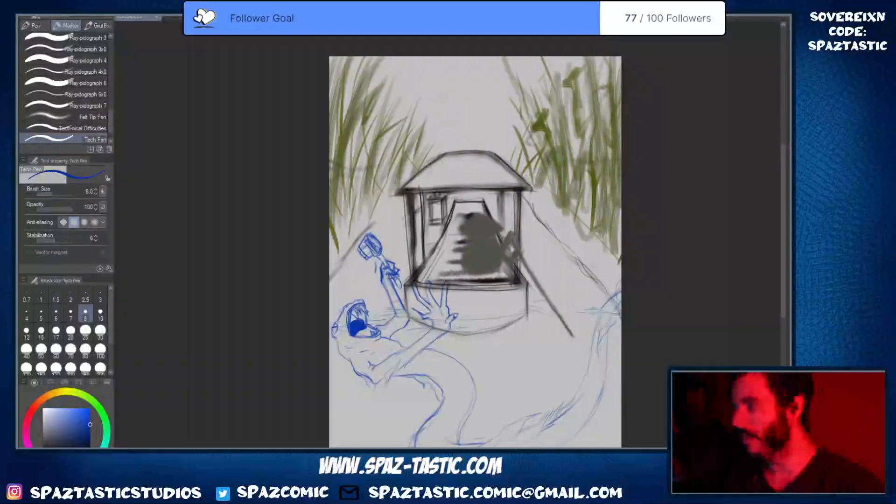
pyautogui.press('p')
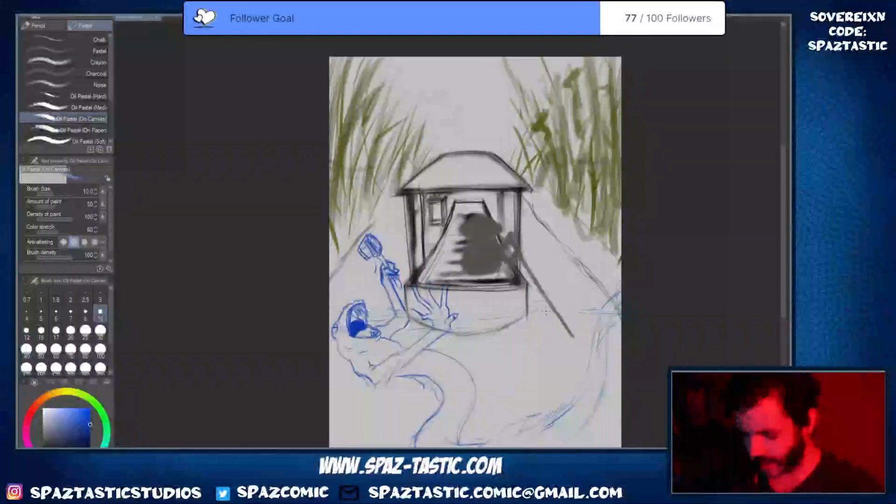
# Lasso the right riverbank line beside the boat, move it outward toward the canvas edge, and deselect it
pyautogui.press('space')
pyautogui.moveTo(594, 282); pyautogui.dragTo(554, 282)
pyautogui.press('space')
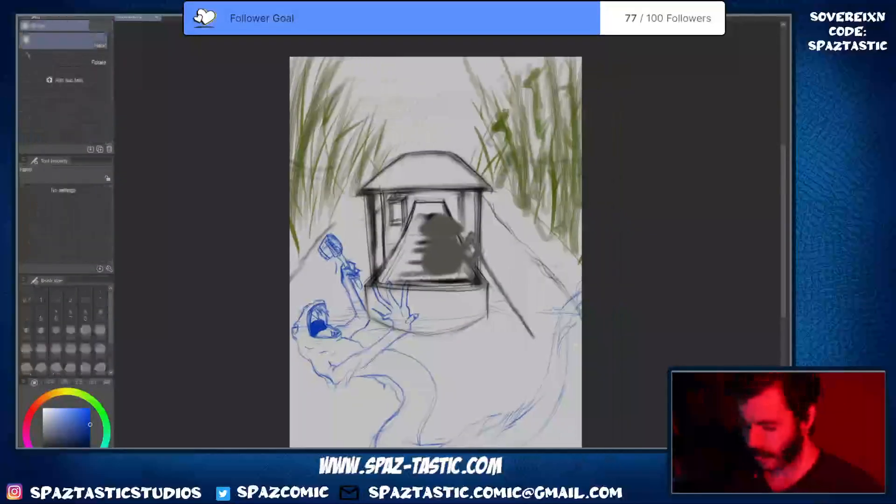
pyautogui.moveTo(449, 261); pyautogui.dragTo(437, 251)
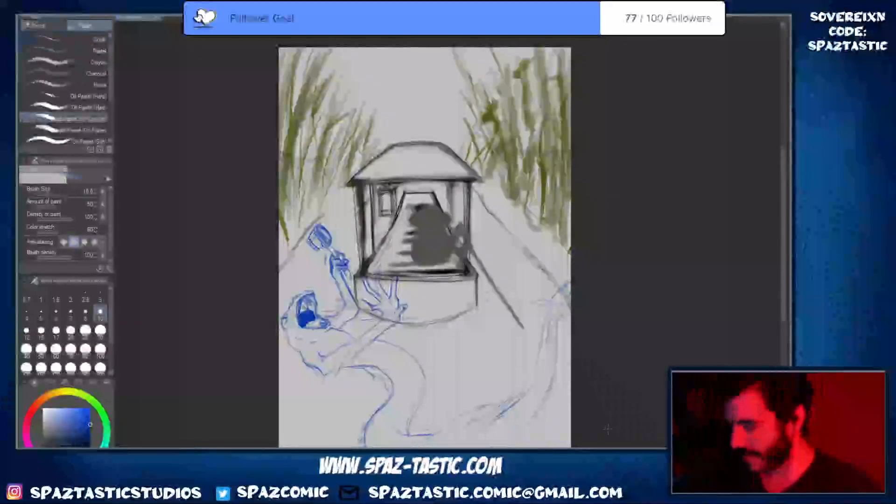
pyautogui.press('m')
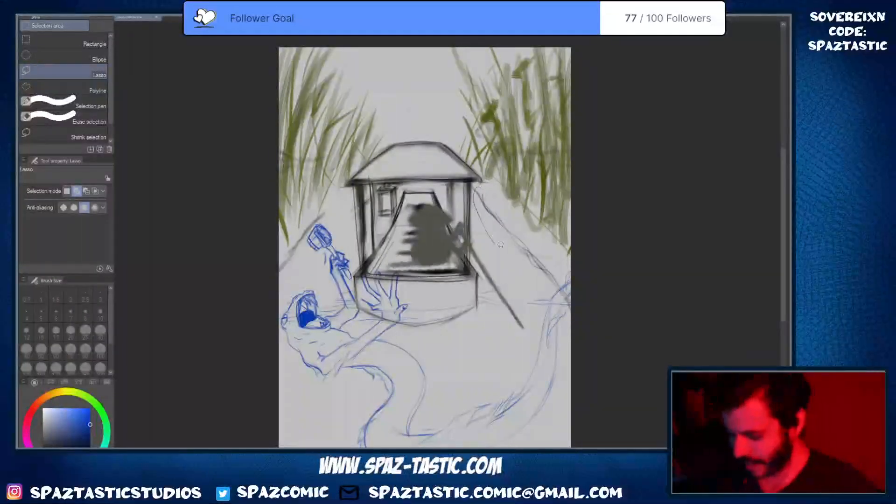
pyautogui.moveTo(476, 189)
pyautogui.mouseDown()
pyautogui.moveTo(576, 345)
pyautogui.moveTo(568, 346)
pyautogui.mouseUp()
pyautogui.hotkey('ctrl', 't')
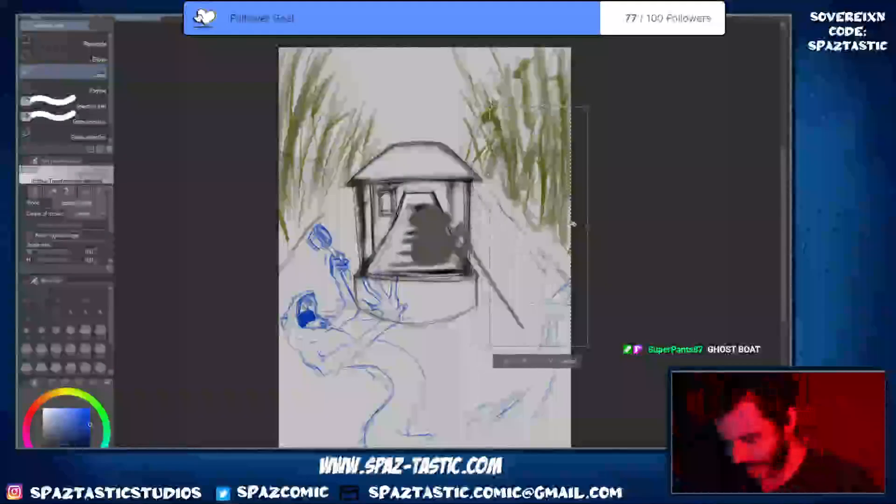
pyautogui.moveTo(574, 217); pyautogui.dragTo(577, 235)
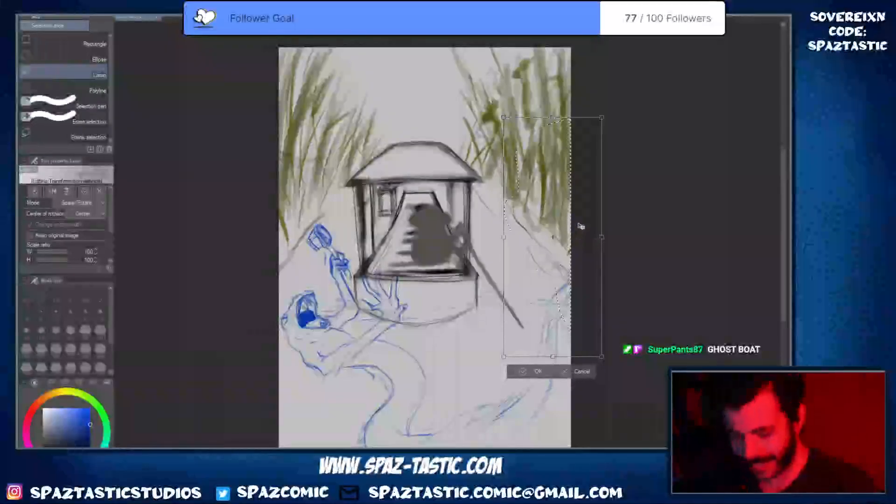
pyautogui.moveTo(573, 201)
pyautogui.mouseDown()
pyautogui.moveTo(554, 185)
pyautogui.moveTo(573, 196)
pyautogui.mouseUp()
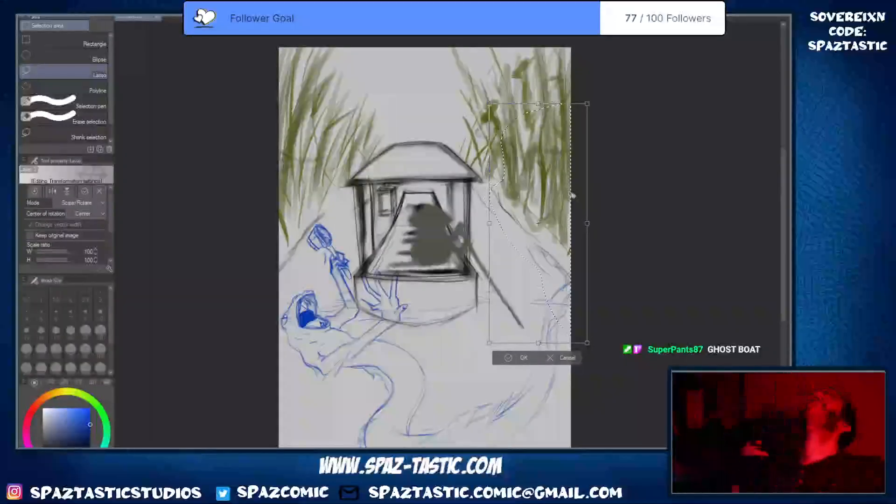
pyautogui.click(515, 359)
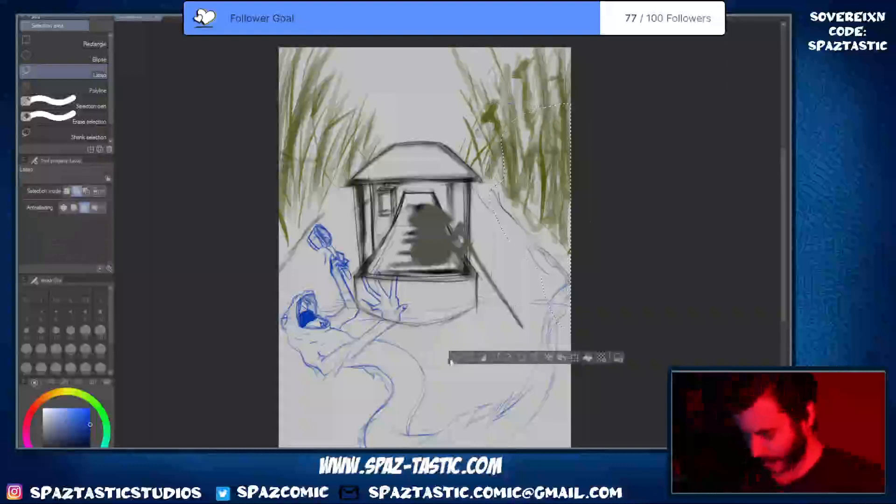
pyautogui.hotkey('ctrl', 'd')
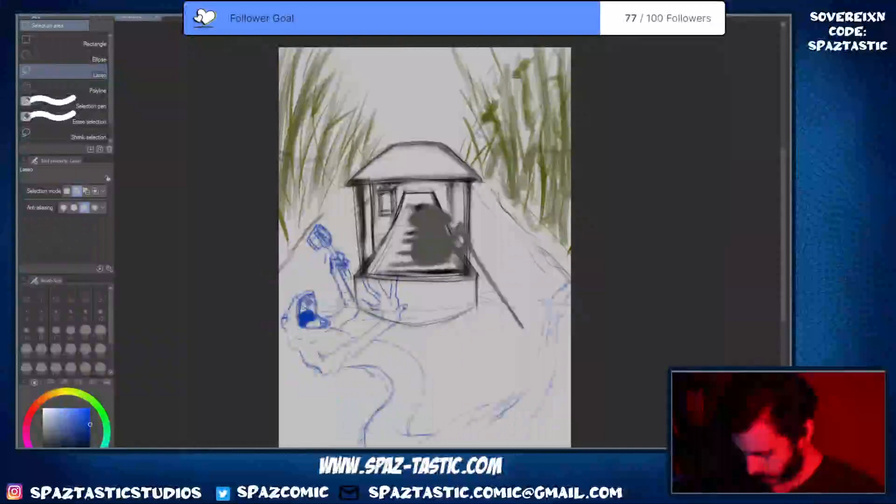
pyautogui.press('e')
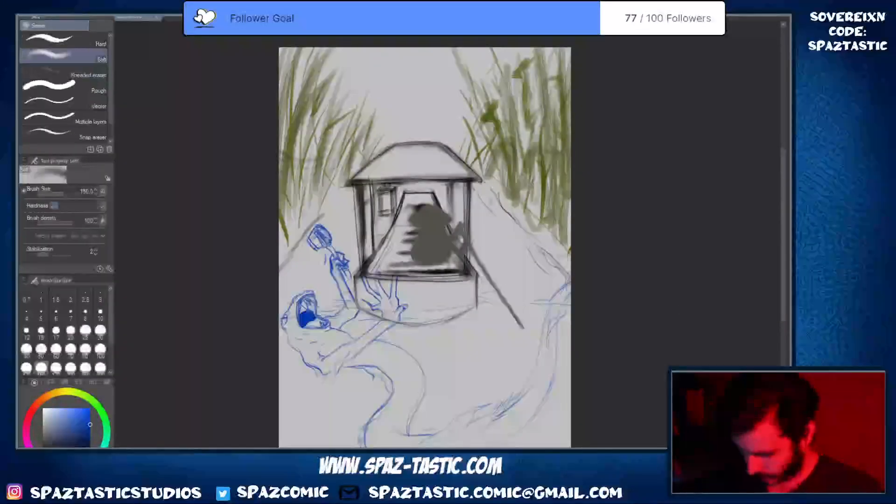
pyautogui.press('m')
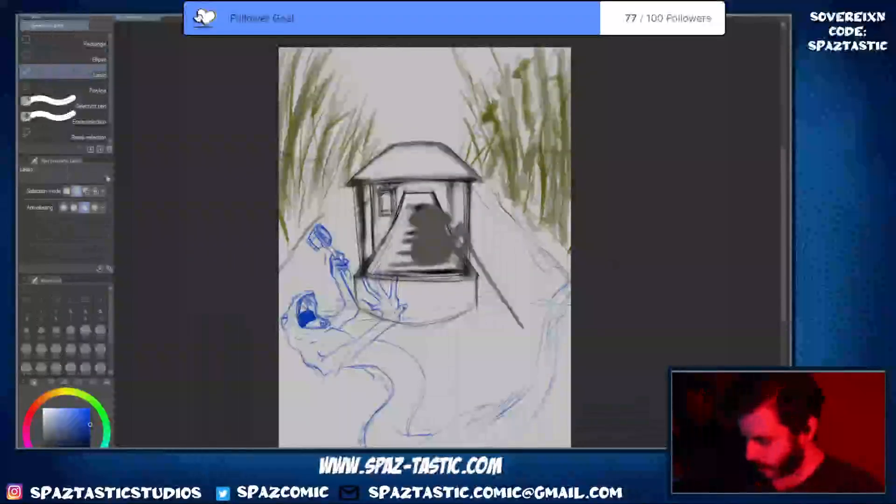
pyautogui.press('e')
pyautogui.press('m')
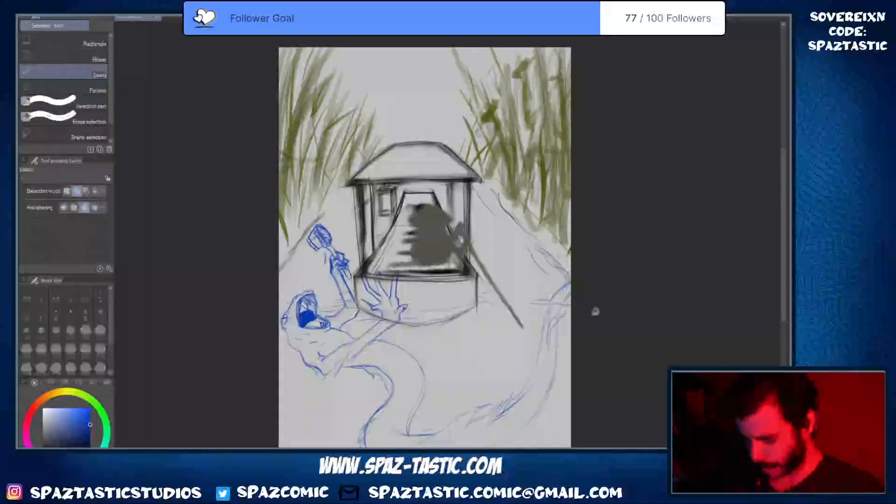
pyautogui.press('e')
pyautogui.press('m')
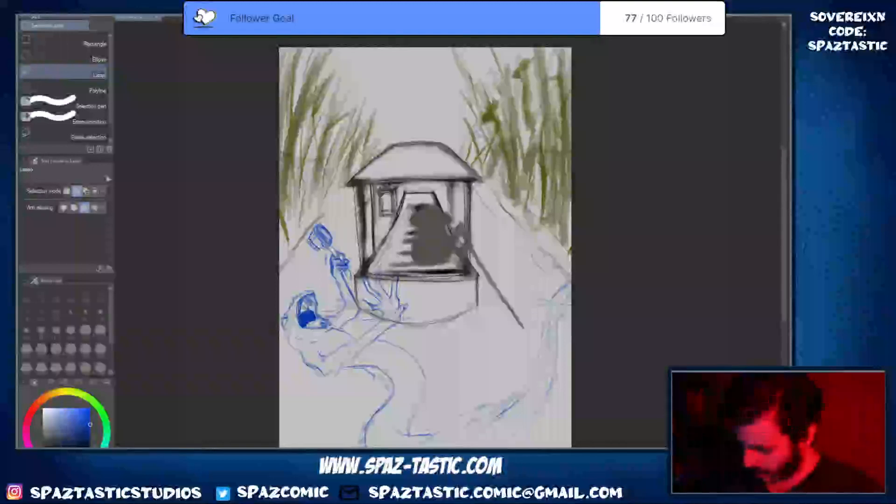
pyautogui.hotkey('ctrl', 'x')
pyautogui.hotkey('ctrl', 'v')
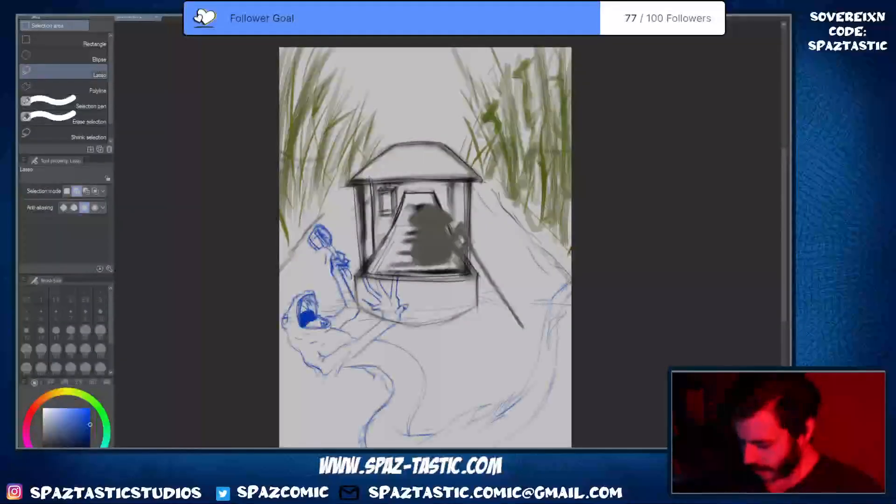
pyautogui.hotkey('ctrl', 'z')
pyautogui.hotkey('ctrl', 'z')
# Erase the leftover doubled strokes along the right riverbank with the soft eraser, then return to the oil pastel brush
pyautogui.press('p')
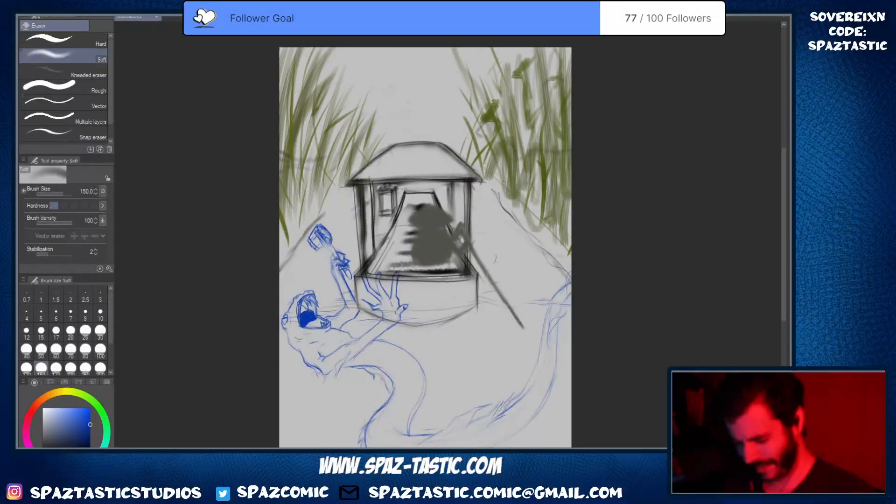
pyautogui.press('m')
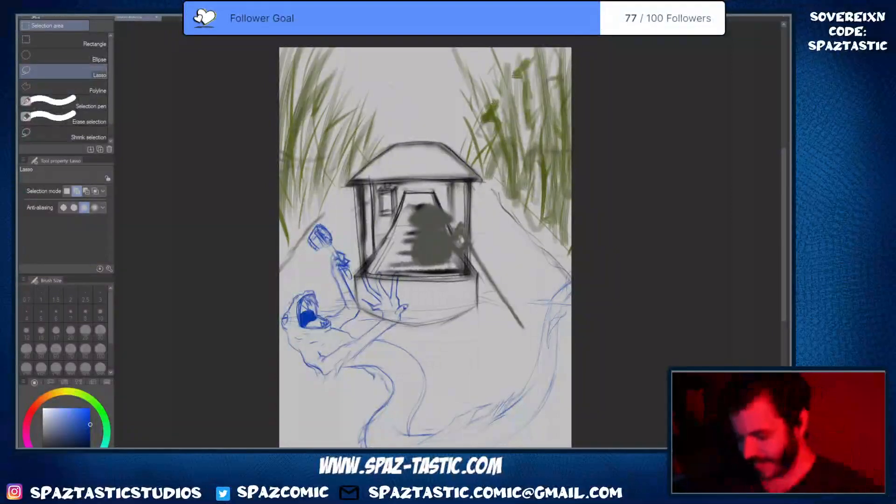
pyautogui.press('e')
pyautogui.press('m')
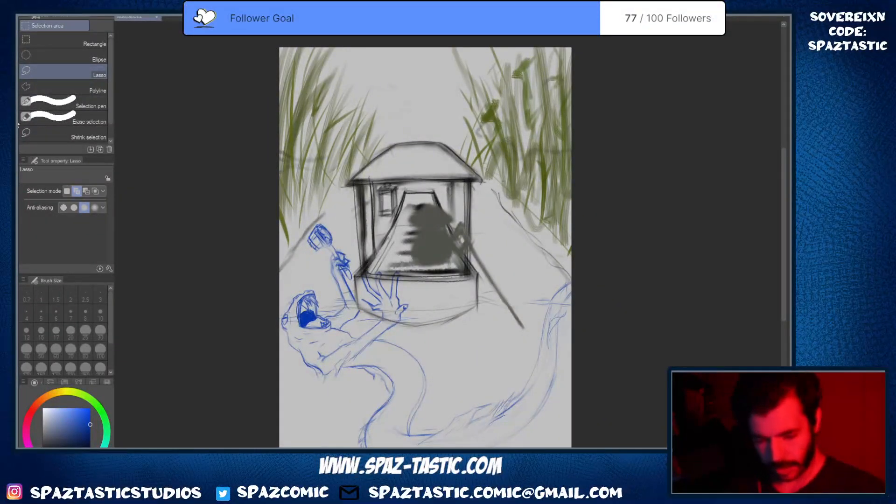
pyautogui.press('p')
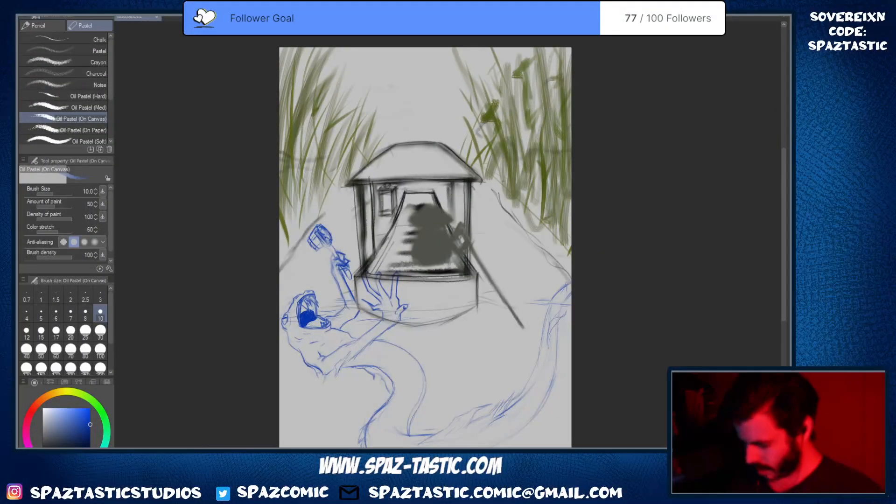
pyautogui.hotkey('ctrl', '-')
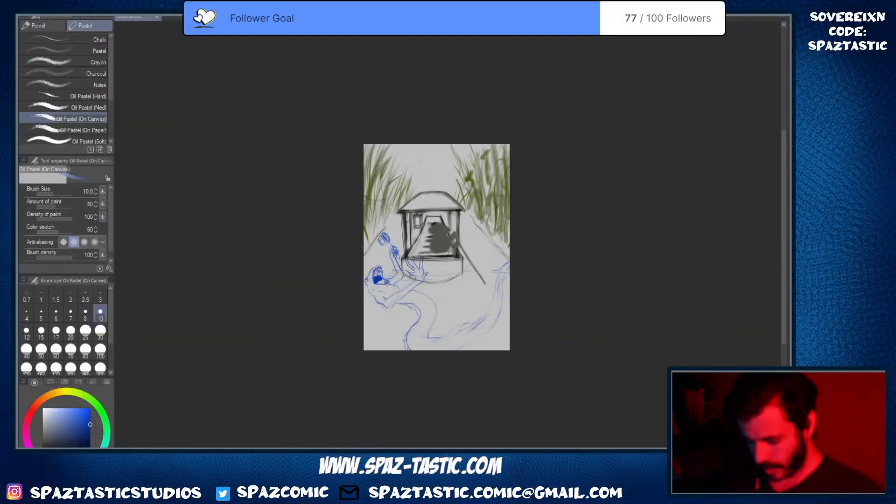
pyautogui.hotkey('ctrl', '+')
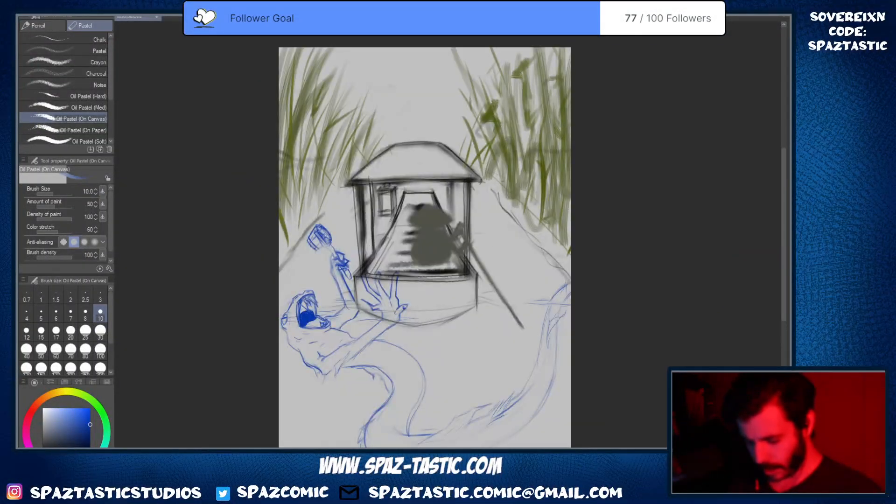
pyautogui.press('space')
pyautogui.moveTo(425, 280); pyautogui.dragTo(432, 209)
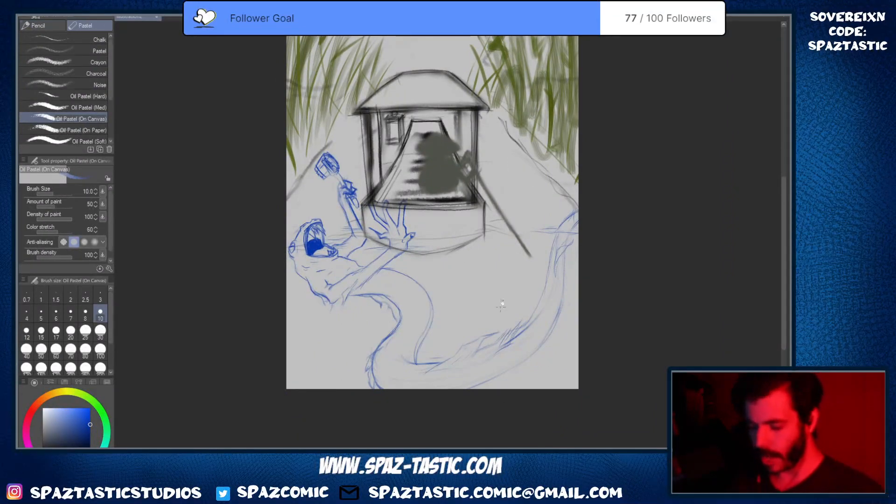
pyautogui.press('space')
pyautogui.moveTo(501, 305); pyautogui.dragTo(510, 351)
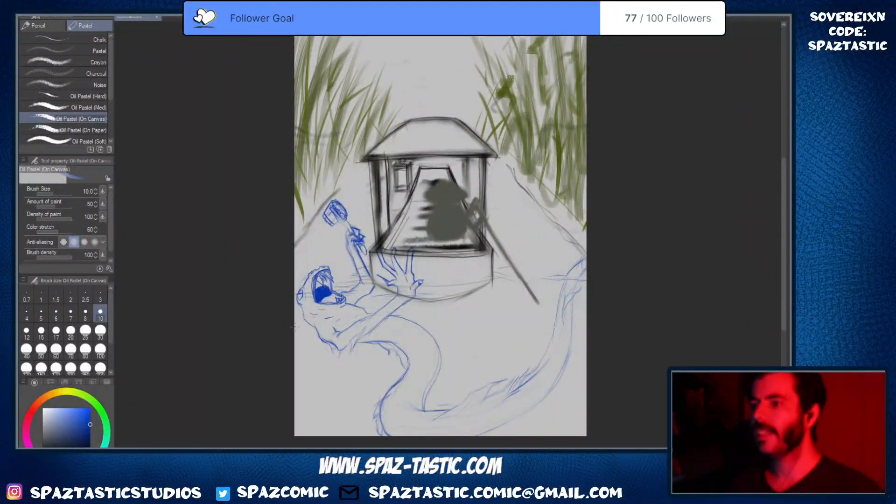
pyautogui.press('space')
pyautogui.moveTo(530, 228); pyautogui.dragTo(541, 257)
pyautogui.press('space')
pyautogui.press('space')
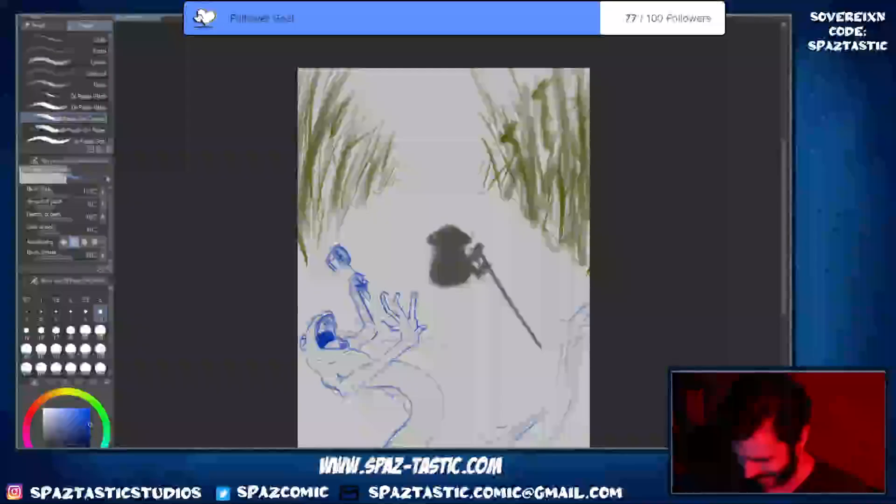
pyautogui.press('e')
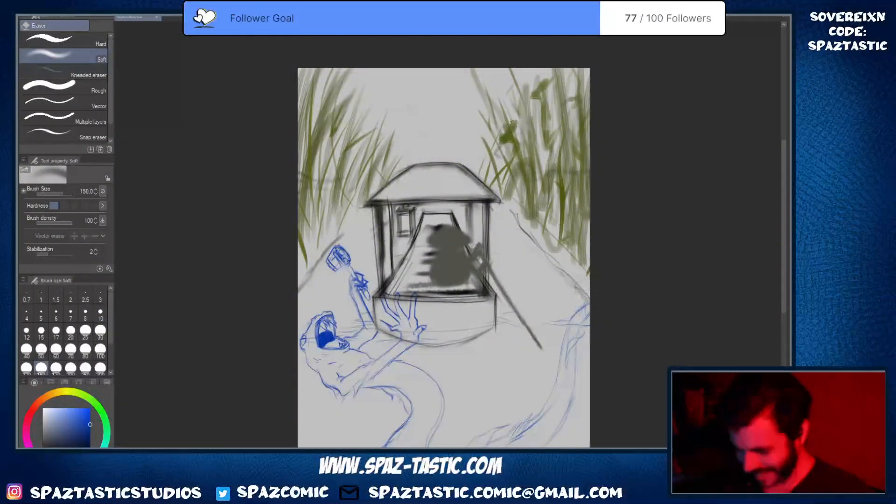
pyautogui.press('p')
pyautogui.press('e')
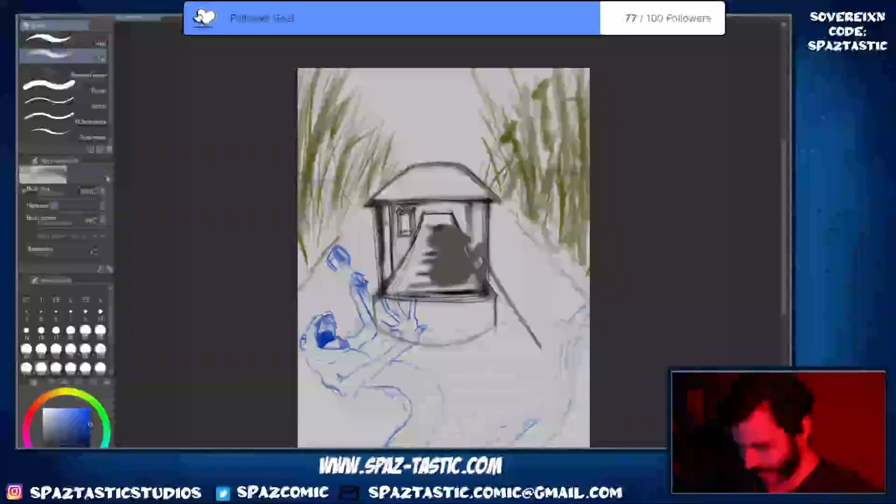
pyautogui.press('p')
pyautogui.press('e')
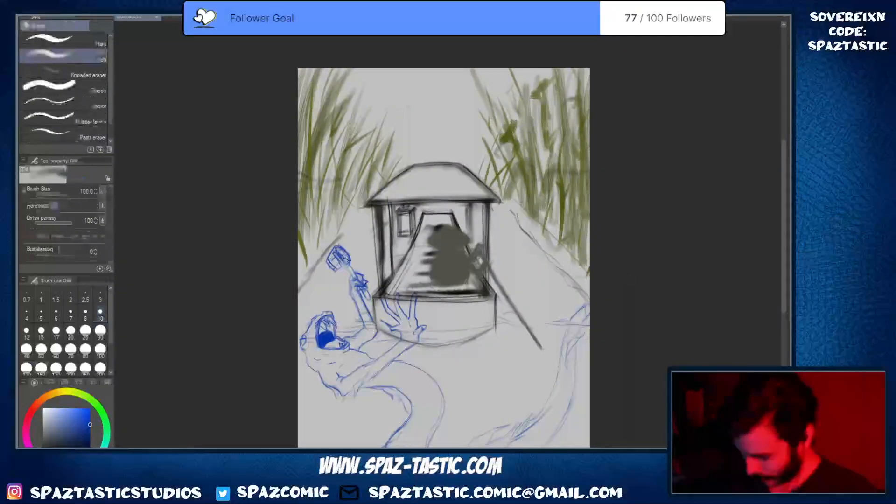
pyautogui.press('p')
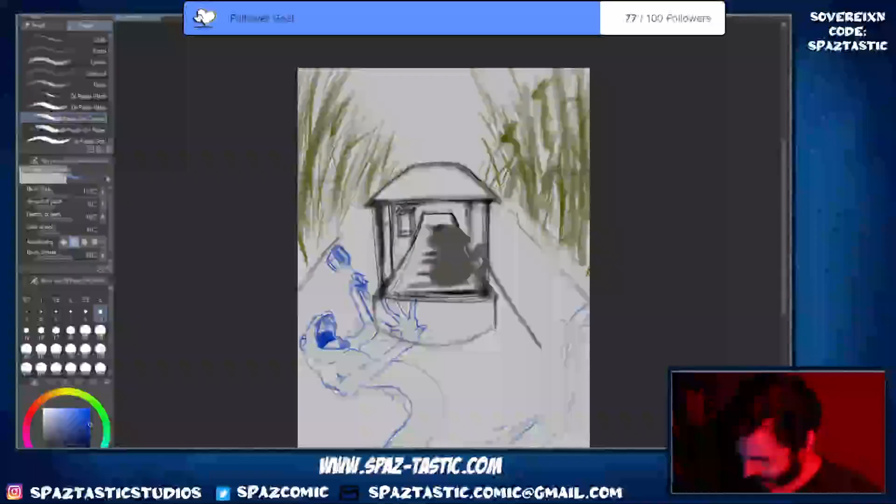
pyautogui.press('e')
pyautogui.press('p')
pyautogui.press('space')
pyautogui.moveTo(540, 155); pyautogui.dragTo(539, 100)
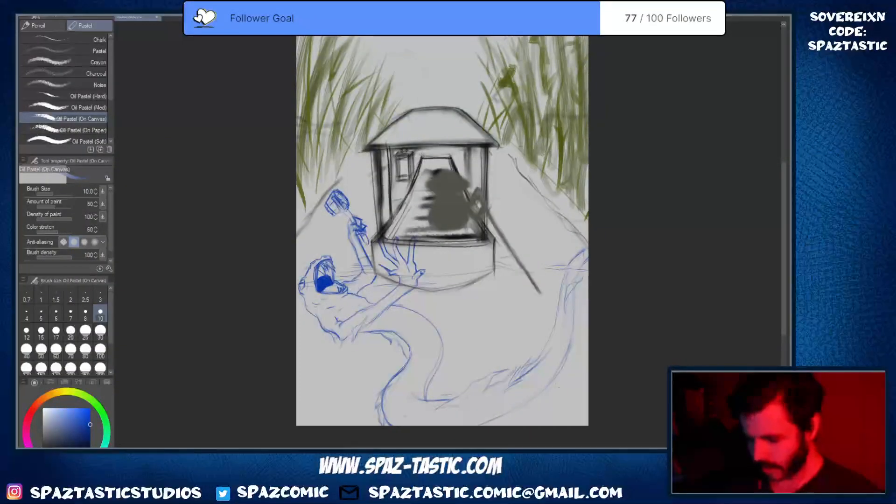
# Soften the upper part of the right riverbank line with the soft eraser and redraw it in black from the boat's roof toward the canvas edge
pyautogui.press('space')
pyautogui.moveTo(443, 262); pyautogui.dragTo(452, 262)
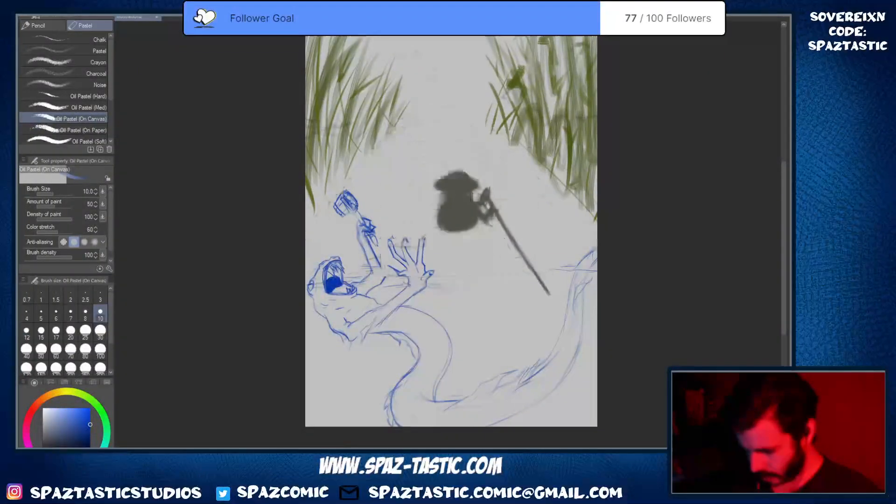
pyautogui.press('e')
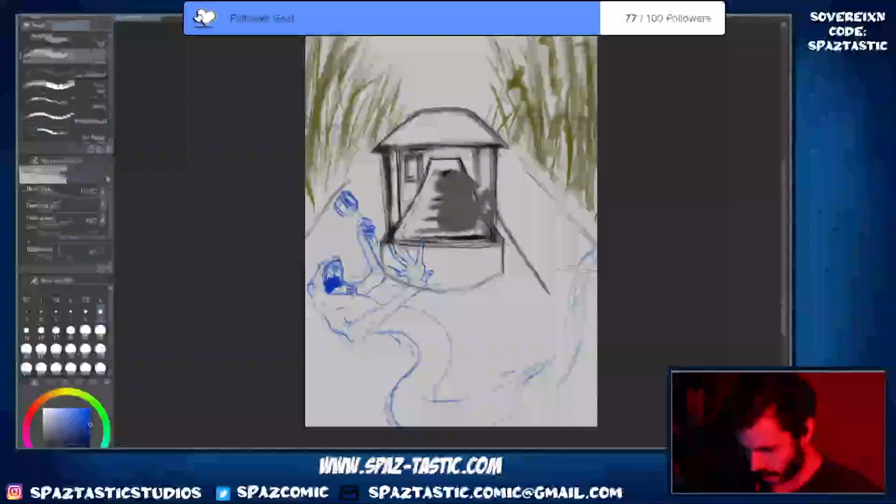
pyautogui.moveTo(519, 156); pyautogui.dragTo(535, 178)
pyautogui.press('p')
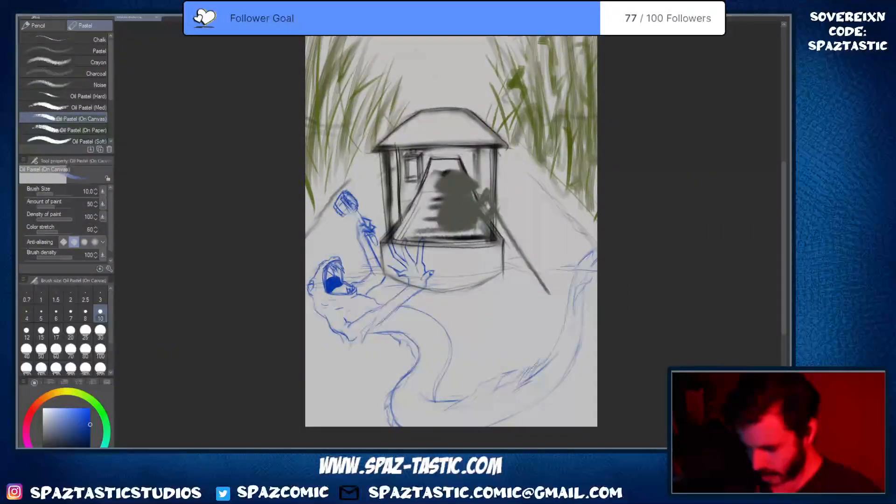
pyautogui.click(52, 446)
pyautogui.moveTo(510, 148); pyautogui.dragTo(576, 221)
# Sketch a round moon in the sky just above the boat's roof, between the reeds, with loose oil pastel strokes
pyautogui.press('space')
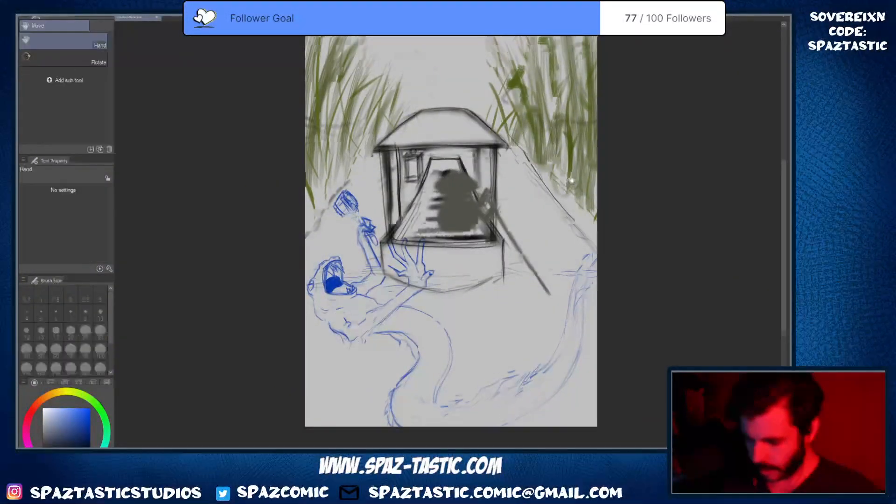
pyautogui.moveTo(452, 232); pyautogui.dragTo(471, 316)
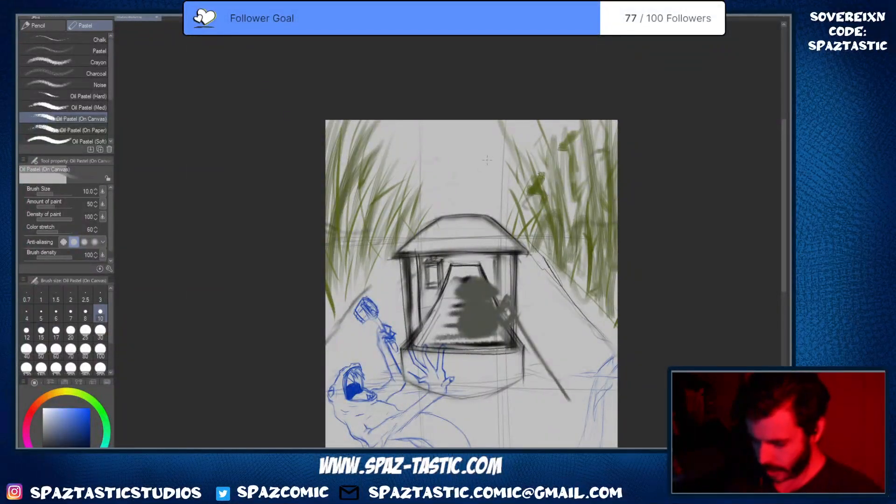
pyautogui.moveTo(444, 180)
pyautogui.mouseDown()
pyautogui.moveTo(469, 157)
pyautogui.moveTo(438, 182)
pyautogui.mouseUp()
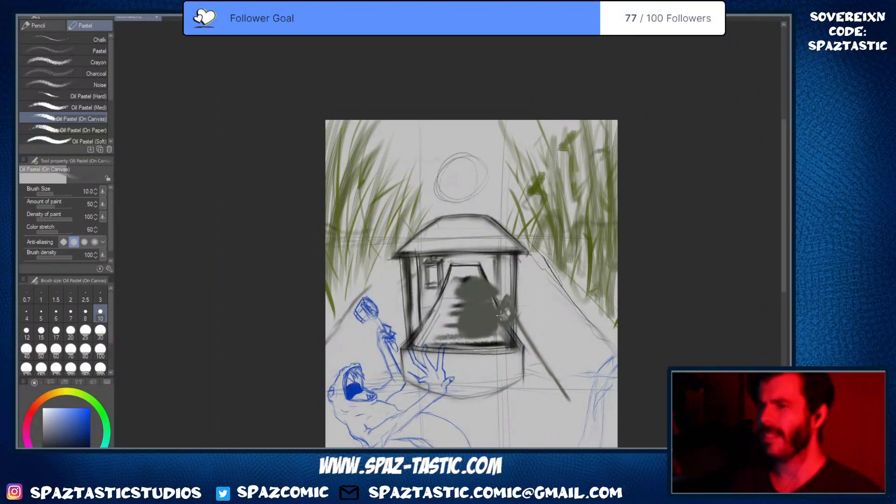
pyautogui.moveTo(501, 316); pyautogui.dragTo(481, 301)
pyautogui.scroll(1, 458, 169)
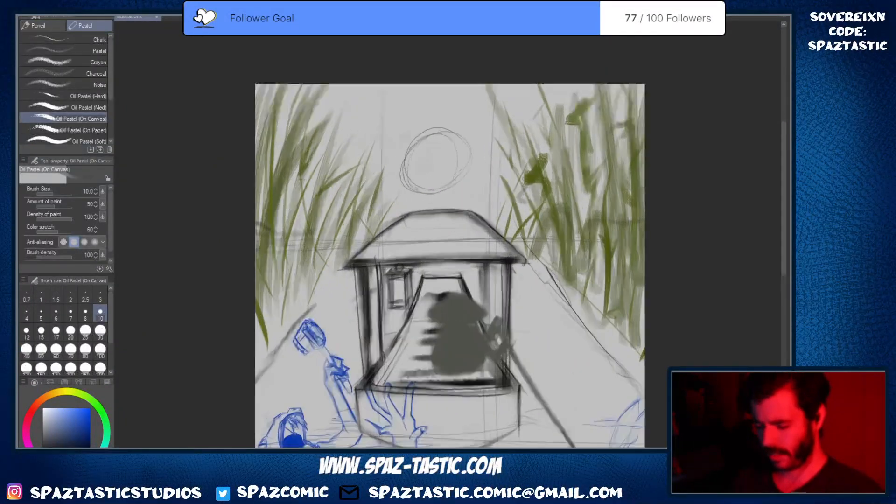
pyautogui.moveTo(411, 142)
pyautogui.mouseDown()
pyautogui.moveTo(468, 181)
pyautogui.moveTo(419, 135)
pyautogui.mouseUp()
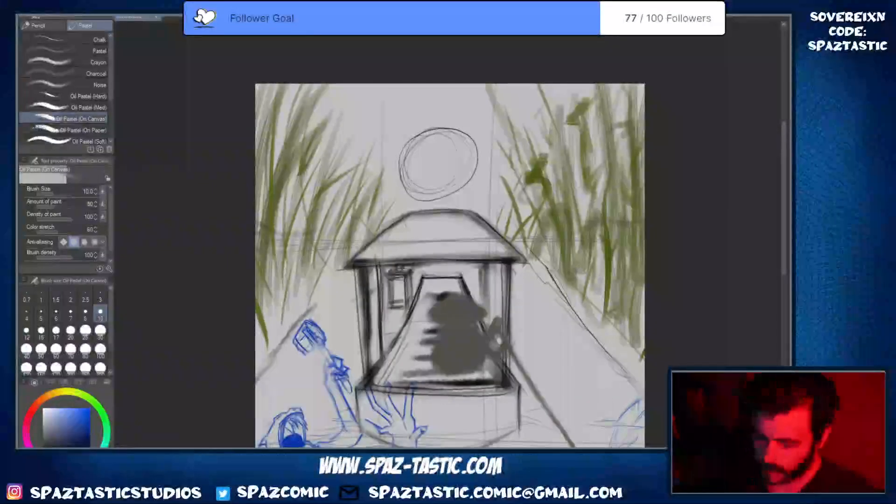
# Erase the stray construction strokes inside the moon and redraw its outline as a cleaner circle
pyautogui.press('e')
pyautogui.moveTo(434, 182)
pyautogui.mouseDown()
pyautogui.moveTo(415, 178)
pyautogui.moveTo(439, 161)
pyautogui.mouseUp()
pyautogui.press('p')
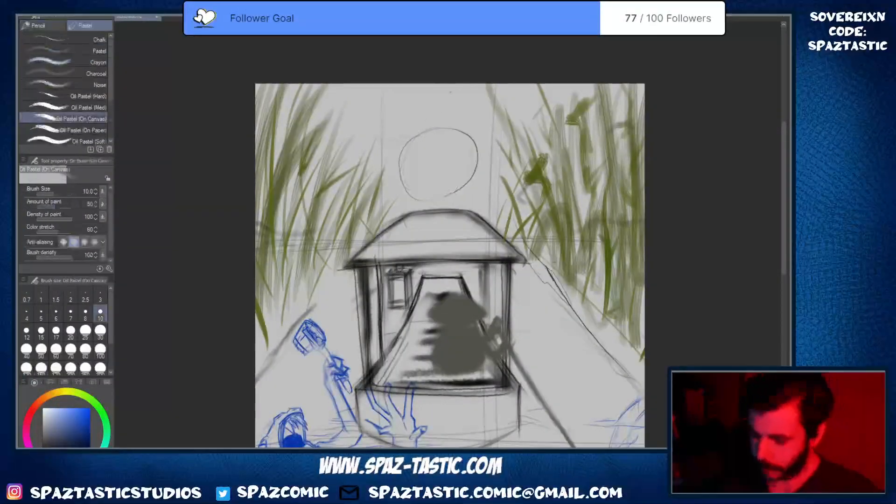
pyautogui.moveTo(442, 124); pyautogui.dragTo(462, 191)
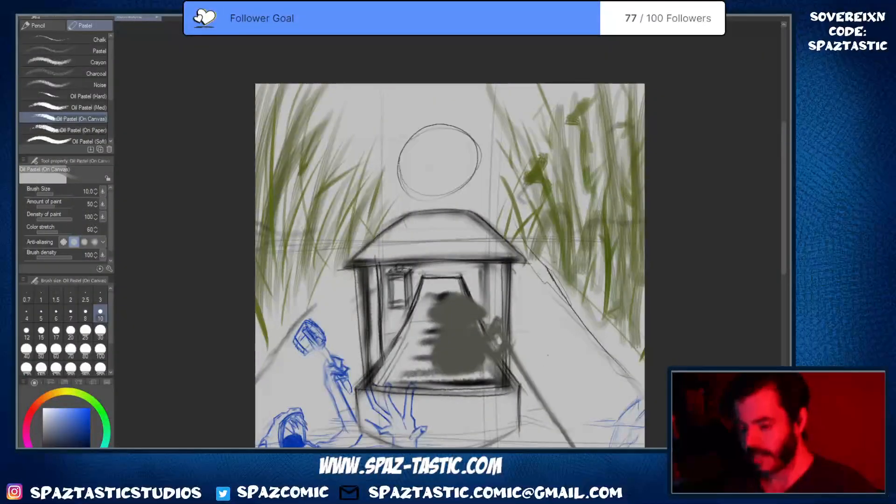
# Lighten the boat's heavy left post with the soft eraser, redraw its edges with thin oil pastel lines, and refine the right post
pyautogui.press('e')
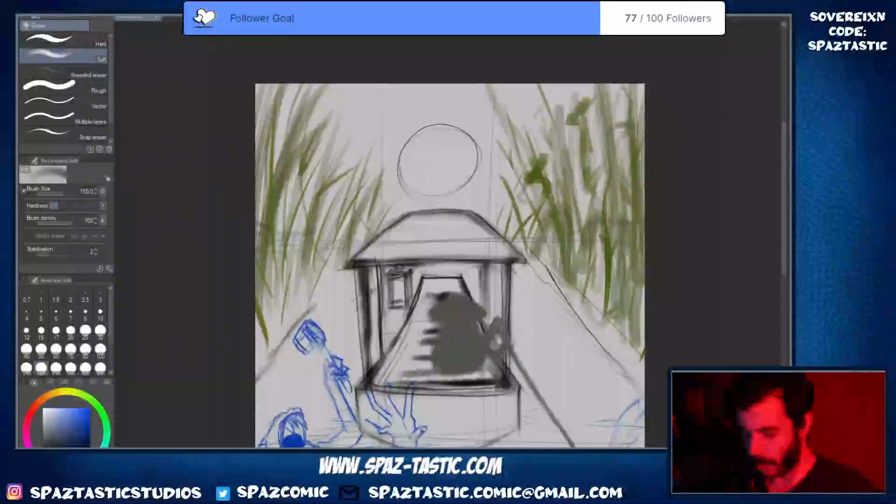
pyautogui.moveTo(434, 215)
pyautogui.mouseDown()
pyautogui.moveTo(493, 227)
pyautogui.moveTo(478, 215)
pyautogui.mouseUp()
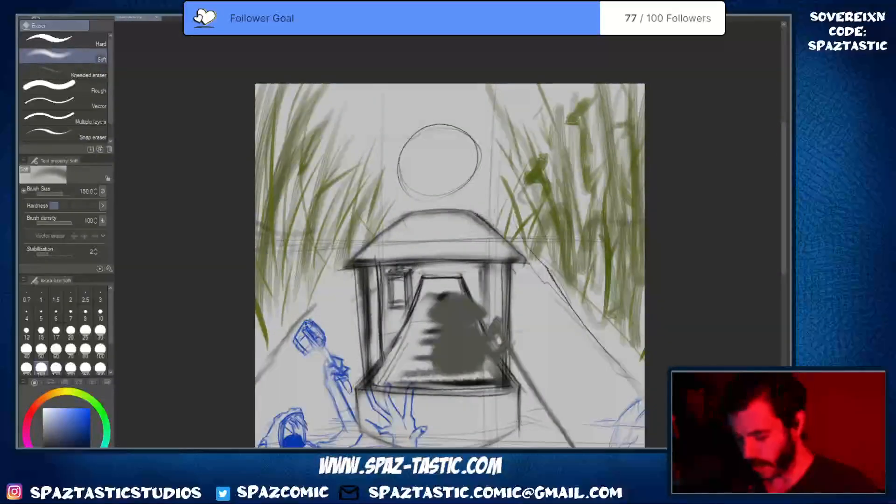
pyautogui.moveTo(360, 269); pyautogui.dragTo(362, 363)
pyautogui.press('p')
pyautogui.moveTo(358, 274)
pyautogui.mouseDown()
pyautogui.moveTo(361, 385)
pyautogui.moveTo(361, 377)
pyautogui.mouseUp()
pyautogui.hotkey('ctrl', 'z')
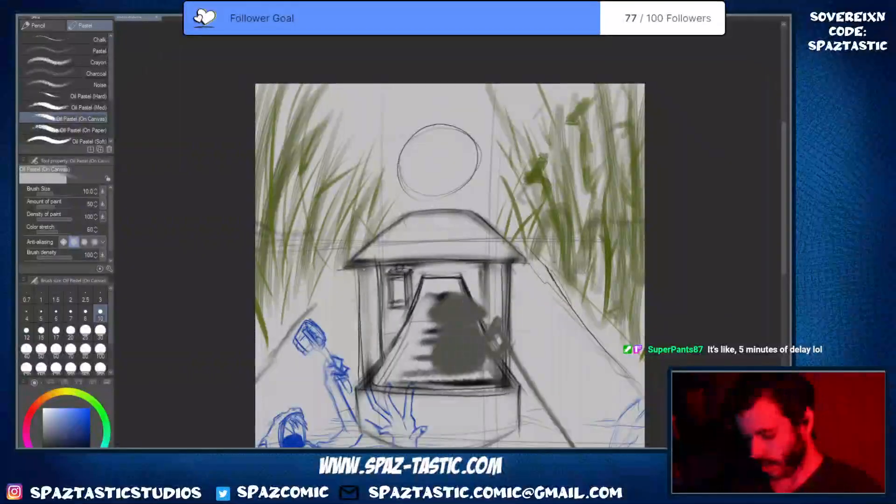
pyautogui.moveTo(366, 292); pyautogui.dragTo(364, 377)
pyautogui.moveTo(362, 272); pyautogui.dragTo(364, 333)
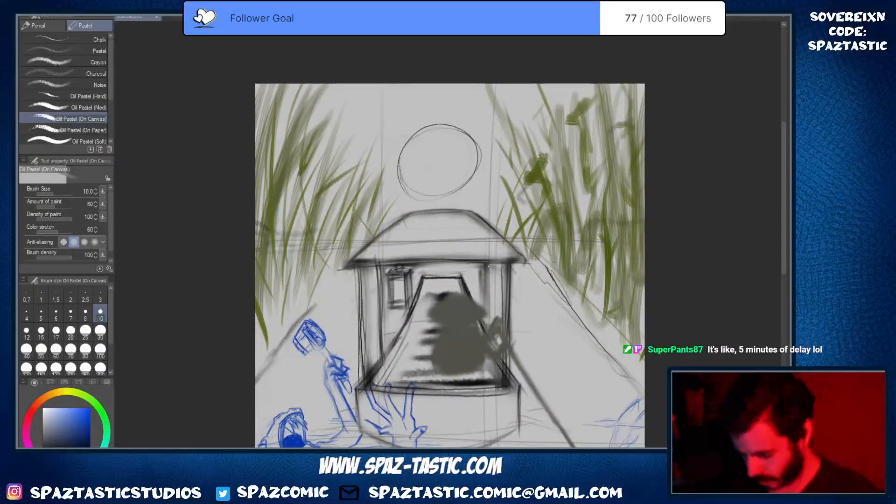
pyautogui.moveTo(489, 268); pyautogui.dragTo(489, 323)
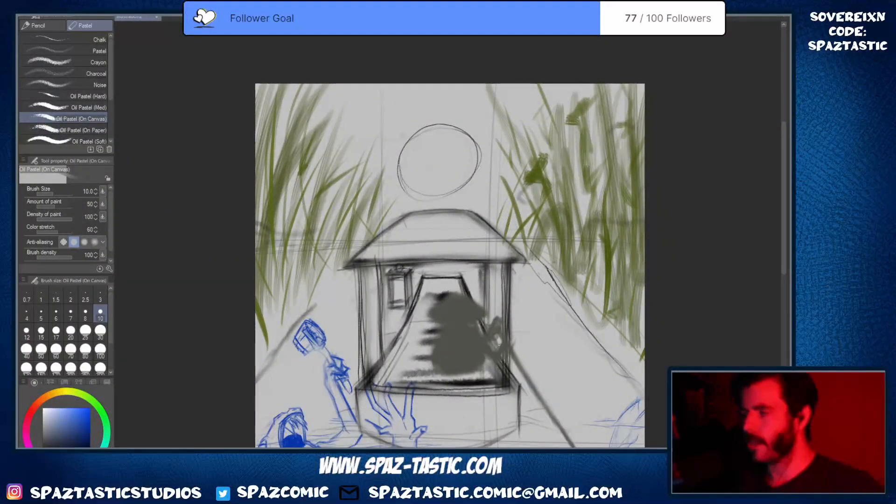
pyautogui.press('space')
pyautogui.moveTo(500, 344); pyautogui.dragTo(502, 290)
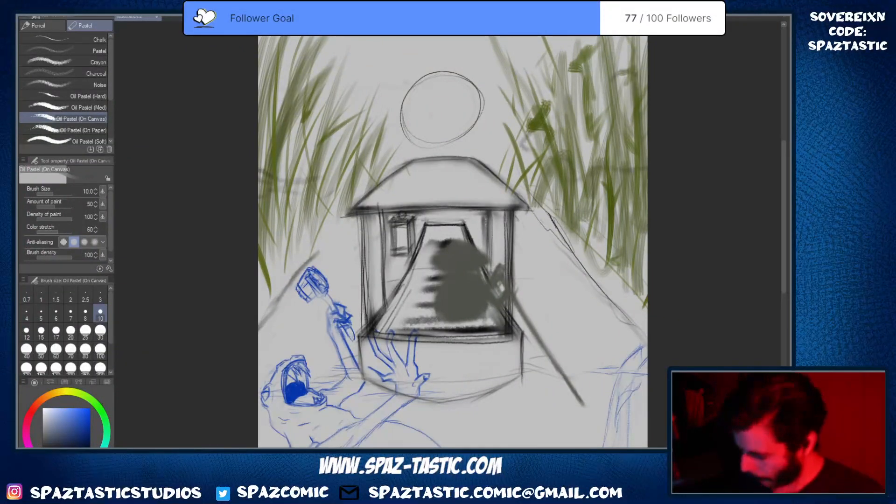
pyautogui.hotkey('ctrl', 'z')
pyautogui.hotkey('ctrl', 'y')
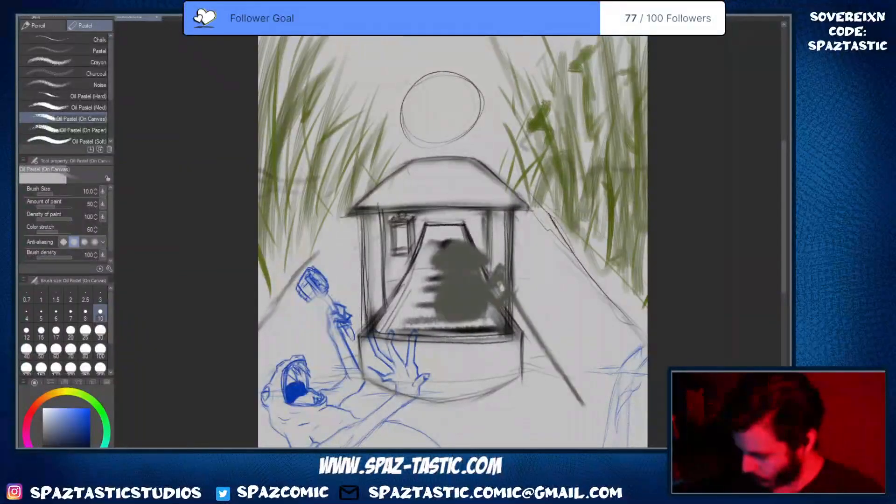
pyautogui.hotkey('ctrl', 'z')
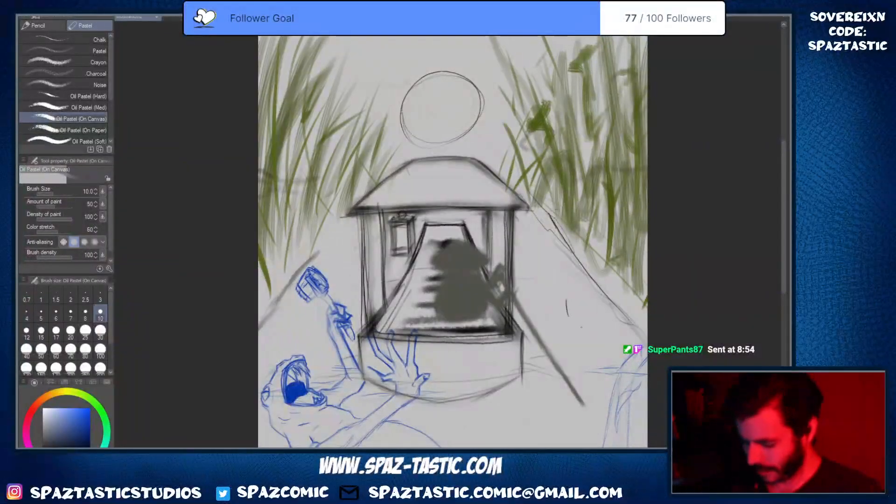
pyautogui.hotkey('ctrl', 'z')
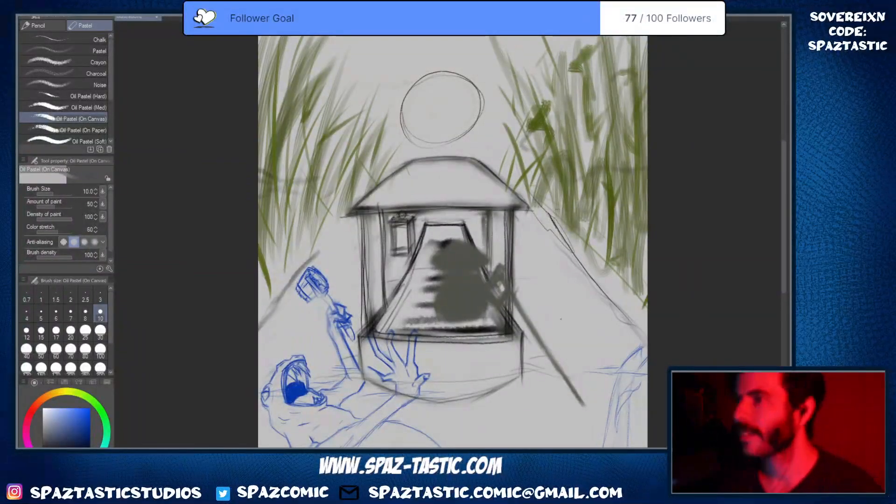
pyautogui.moveTo(562, 336); pyautogui.dragTo(556, 328)
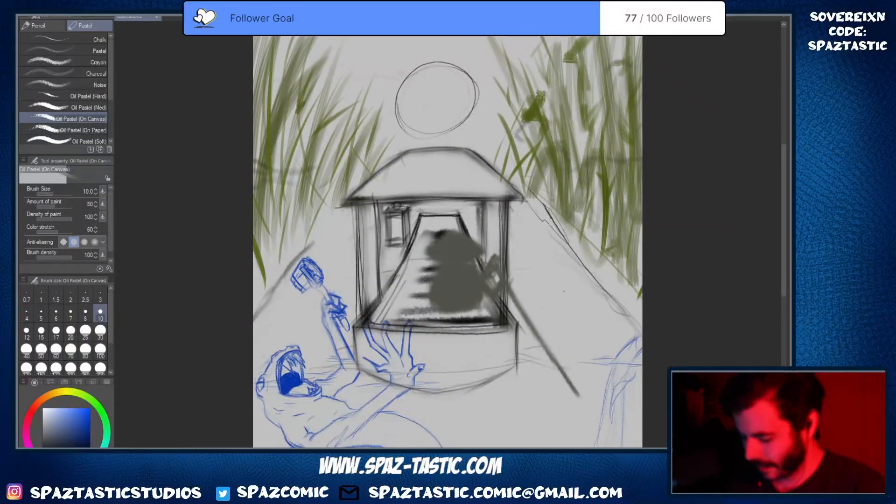
pyautogui.moveTo(562, 286); pyautogui.dragTo(570, 320)
pyautogui.hotkey('ctrl', 'z')
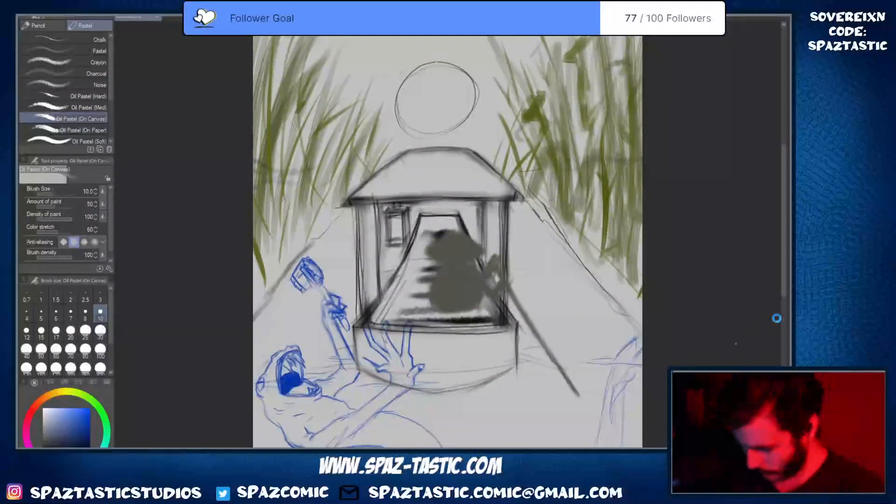
# Fill the moon circle with burnt orange using the Deimos acrylic brush at size 150
pyautogui.click(36, 406)
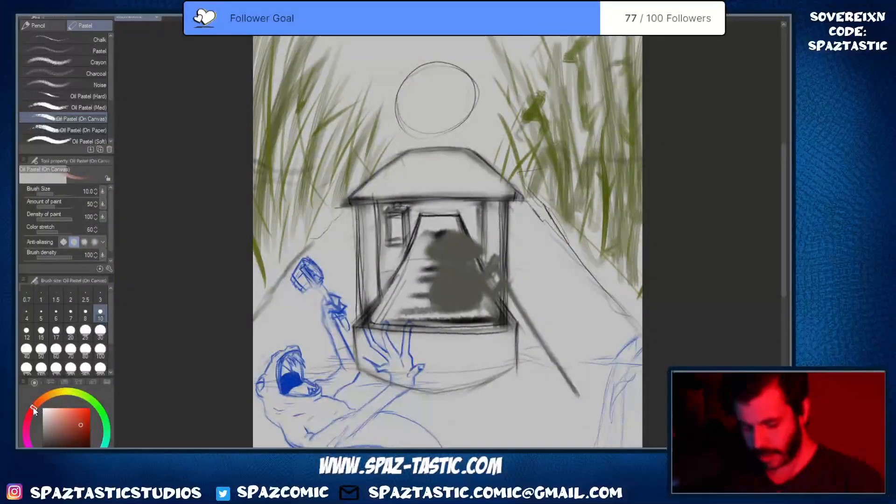
pyautogui.moveTo(38, 407); pyautogui.dragTo(53, 396)
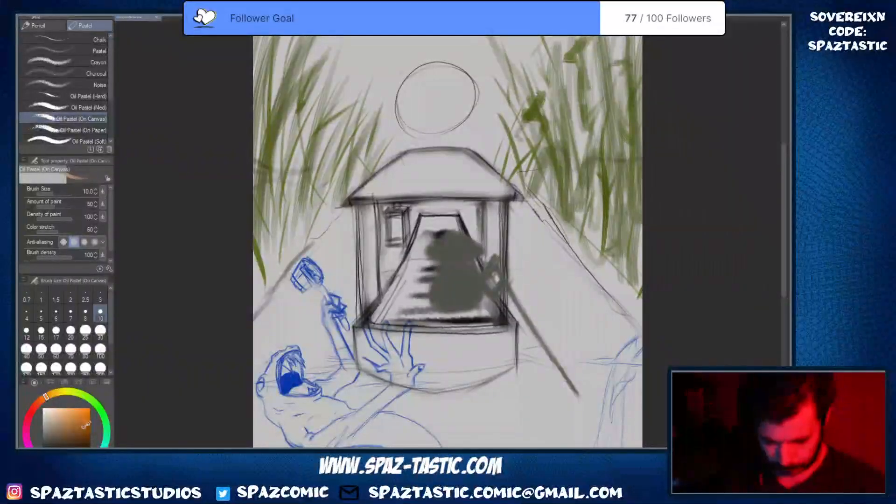
pyautogui.moveTo(538, 258); pyautogui.dragTo(523, 328)
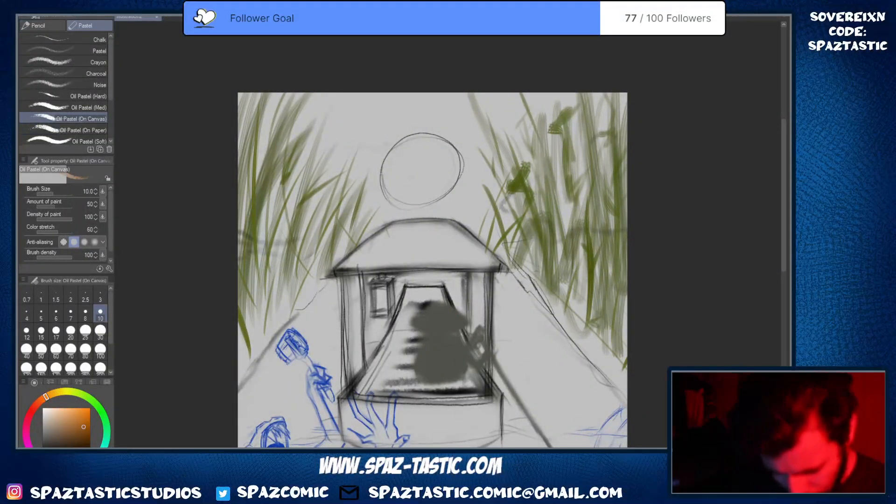
pyautogui.press('b')
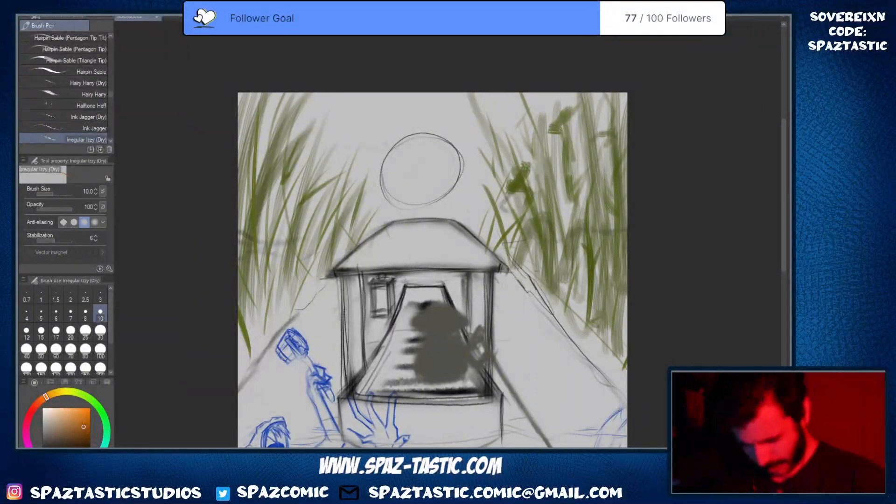
pyautogui.press('b')
pyautogui.press('[')
pyautogui.press('[')
pyautogui.press('[')
pyautogui.press('[')
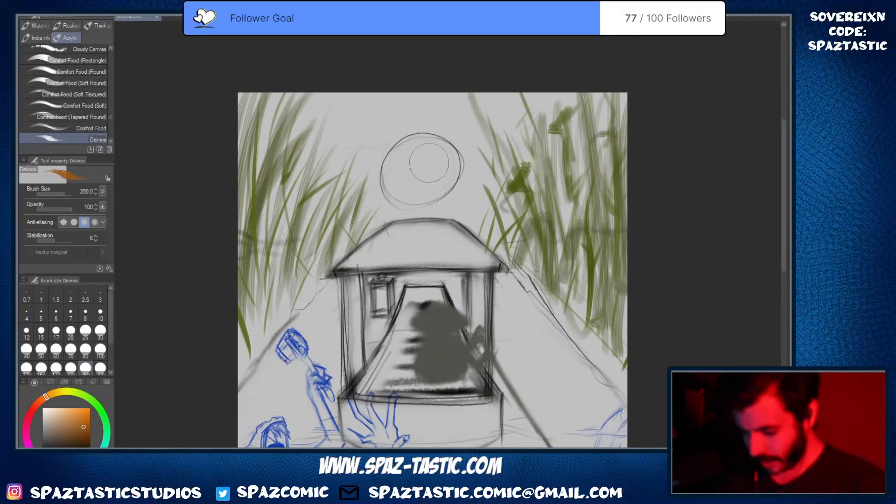
pyautogui.press('[')
pyautogui.moveTo(433, 158)
pyautogui.mouseDown()
pyautogui.moveTo(417, 140)
pyautogui.moveTo(416, 177)
pyautogui.moveTo(404, 194)
pyautogui.moveTo(403, 157)
pyautogui.moveTo(446, 156)
pyautogui.moveTo(389, 162)
pyautogui.moveTo(389, 181)
pyautogui.moveTo(448, 131)
pyautogui.mouseUp()
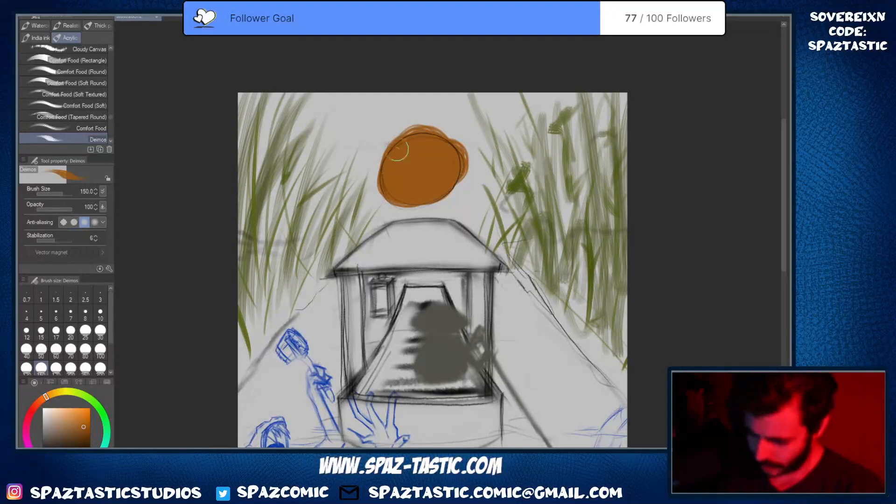
# Thicken the orange fill with strokes around the moon's rim, covering slightly past its sketched outline on all sides
pyautogui.moveTo(390, 187); pyautogui.dragTo(459, 175)
pyautogui.moveTo(413, 133); pyautogui.dragTo(385, 184)
pyautogui.moveTo(463, 167); pyautogui.dragTo(457, 186)
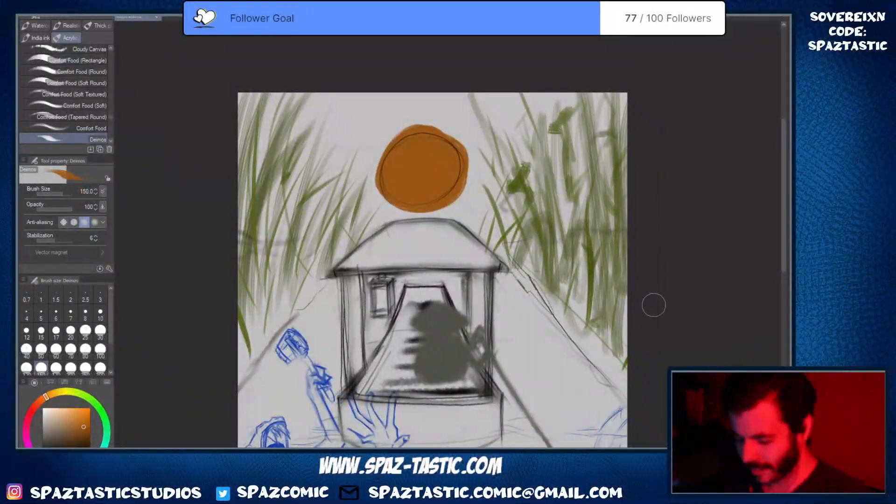
pyautogui.moveTo(416, 131)
pyautogui.mouseDown()
pyautogui.moveTo(447, 145)
pyautogui.moveTo(412, 198)
pyautogui.moveTo(386, 166)
pyautogui.mouseUp()
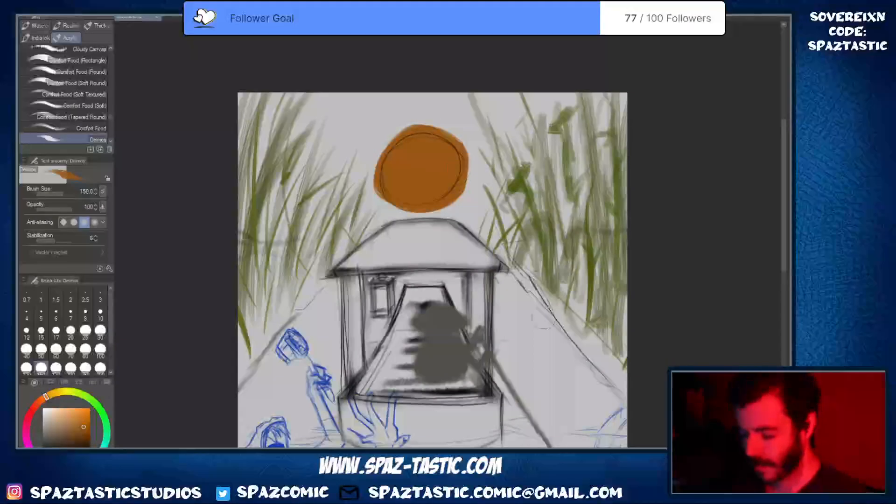
pyautogui.moveTo(412, 201); pyautogui.dragTo(387, 186)
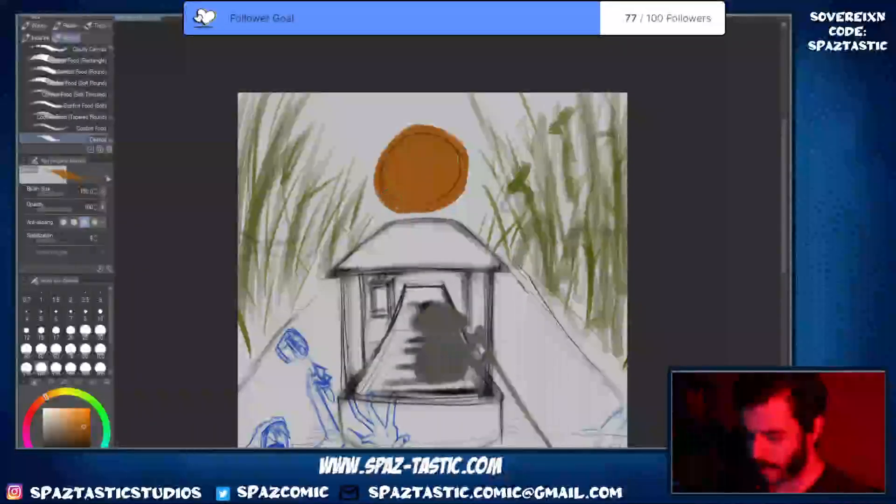
pyautogui.moveTo(414, 132); pyautogui.dragTo(385, 178)
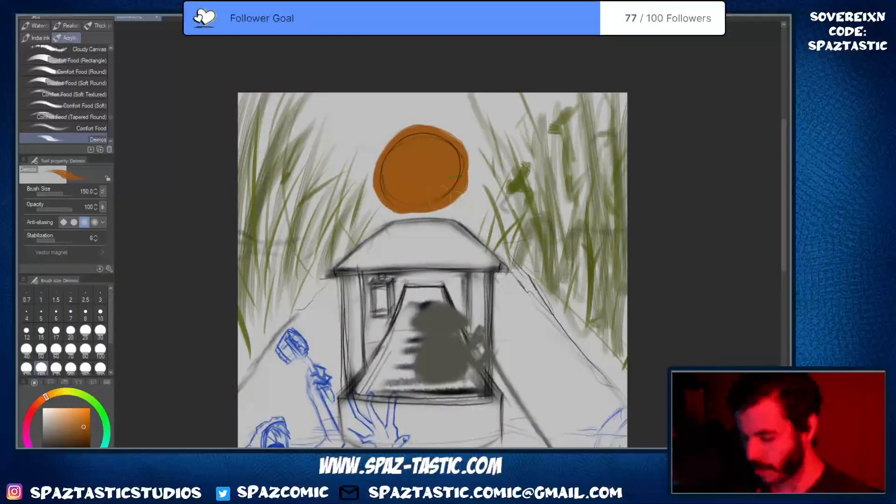
pyautogui.moveTo(440, 196)
pyautogui.mouseDown()
pyautogui.moveTo(410, 140)
pyautogui.moveTo(394, 191)
pyautogui.mouseUp()
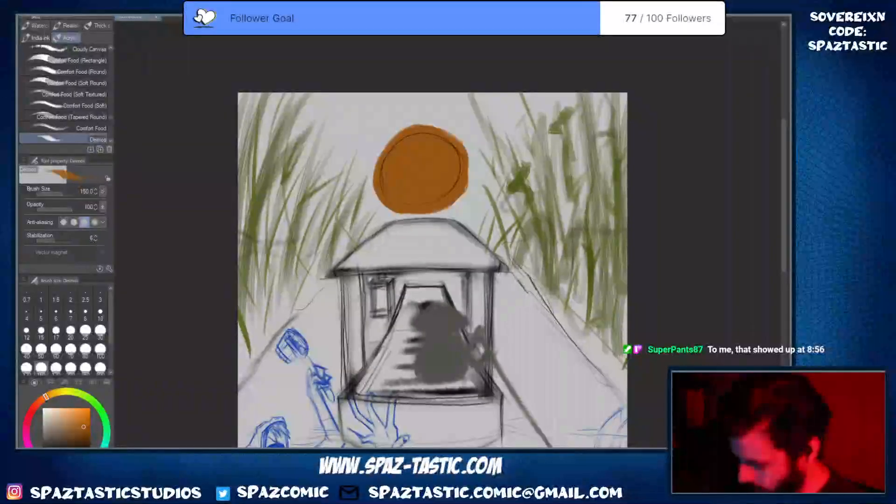
pyautogui.hotkey('ctrl', 'z')
pyautogui.hotkey('ctrl', 'y')
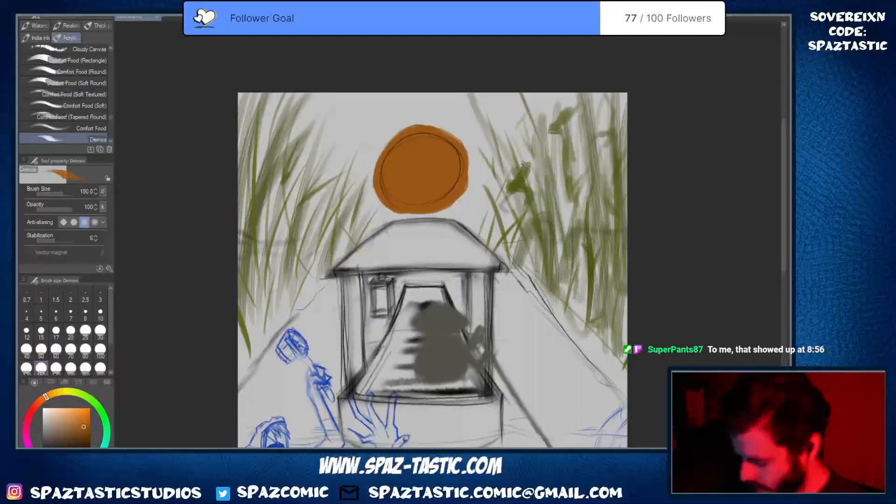
pyautogui.hotkey('ctrl', 'z')
pyautogui.hotkey('ctrl', 'y')
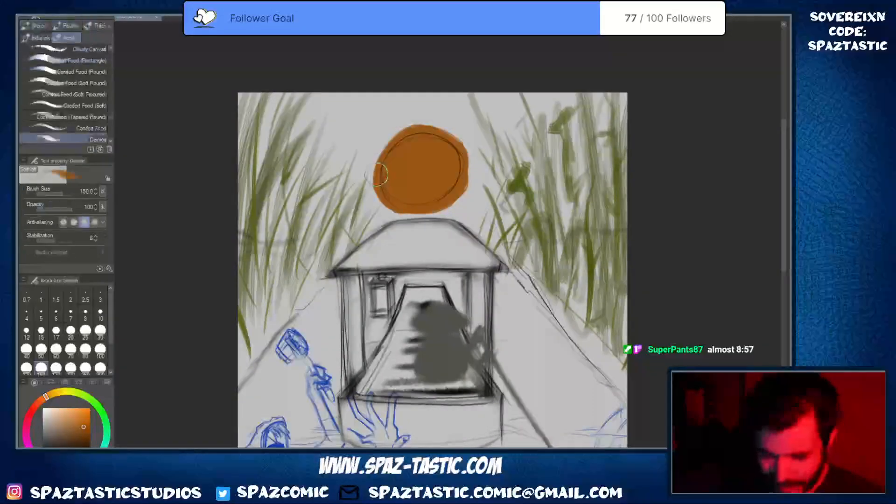
# Trim the orange overspill back to the moon's outline with the soft eraser at size 150
pyautogui.press('e')
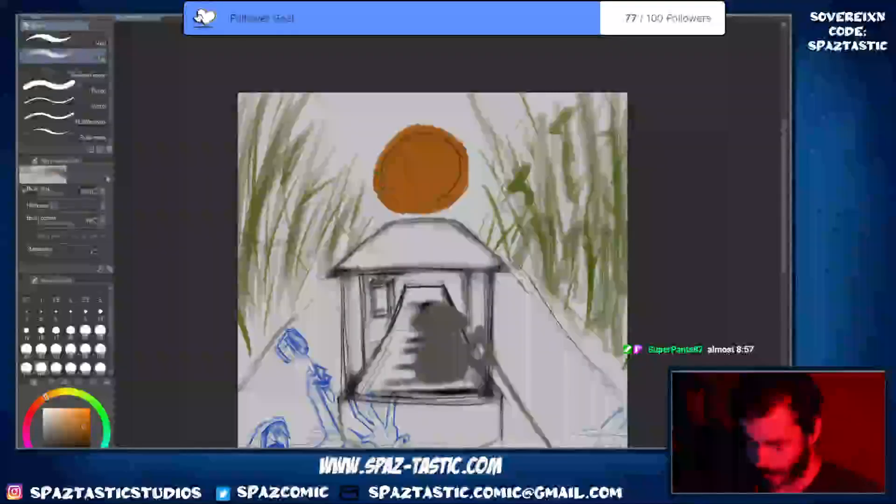
pyautogui.press('b')
pyautogui.press('e')
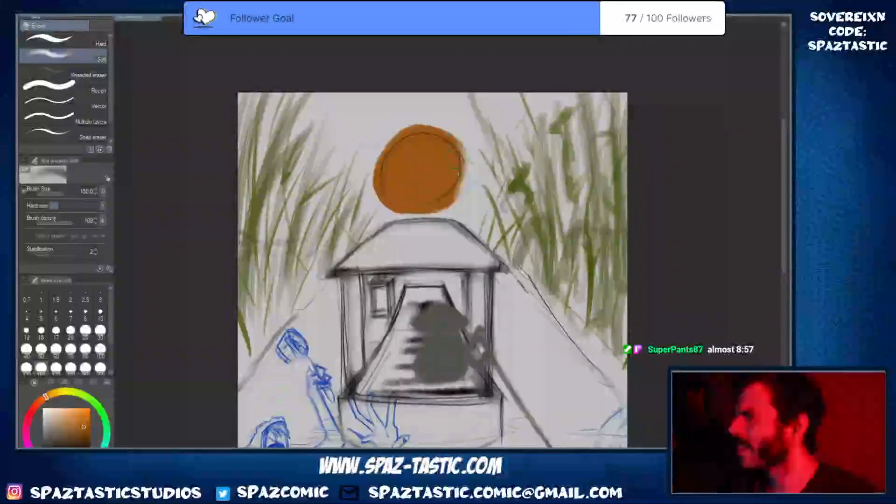
pyautogui.moveTo(470, 150)
pyautogui.mouseDown()
pyautogui.moveTo(406, 123)
pyautogui.moveTo(379, 206)
pyautogui.moveTo(465, 185)
pyautogui.moveTo(374, 176)
pyautogui.moveTo(463, 181)
pyautogui.mouseUp()
pyautogui.press('b')
pyautogui.hotkey('ctrl', 'z')
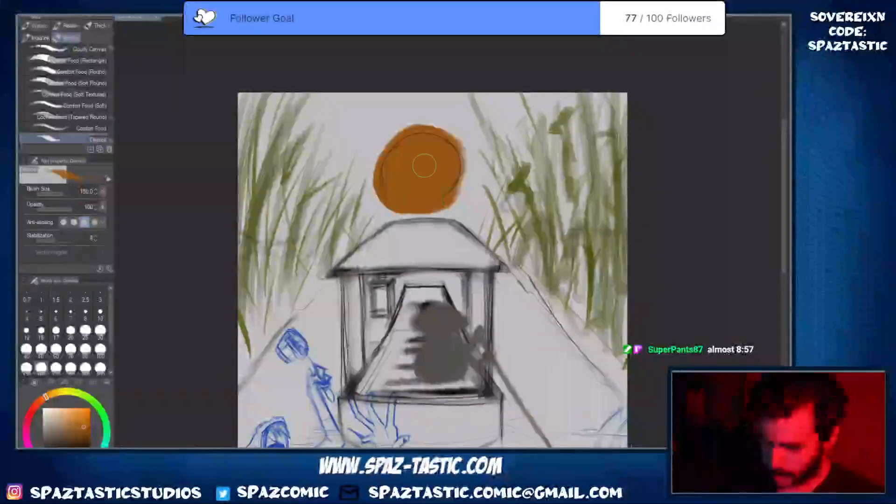
pyautogui.press('e')
pyautogui.moveTo(406, 121)
pyautogui.mouseDown()
pyautogui.moveTo(442, 127)
pyautogui.moveTo(467, 148)
pyautogui.moveTo(443, 206)
pyautogui.moveTo(481, 181)
pyautogui.mouseUp()
pyautogui.moveTo(388, 217)
pyautogui.mouseDown()
pyautogui.moveTo(438, 221)
pyautogui.moveTo(370, 177)
pyautogui.moveTo(381, 138)
pyautogui.mouseUp()
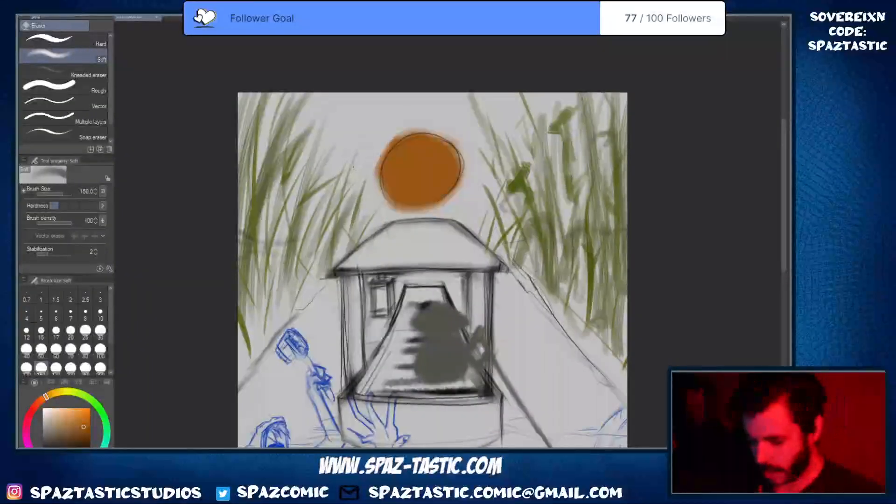
pyautogui.moveTo(451, 218); pyautogui.dragTo(480, 160)
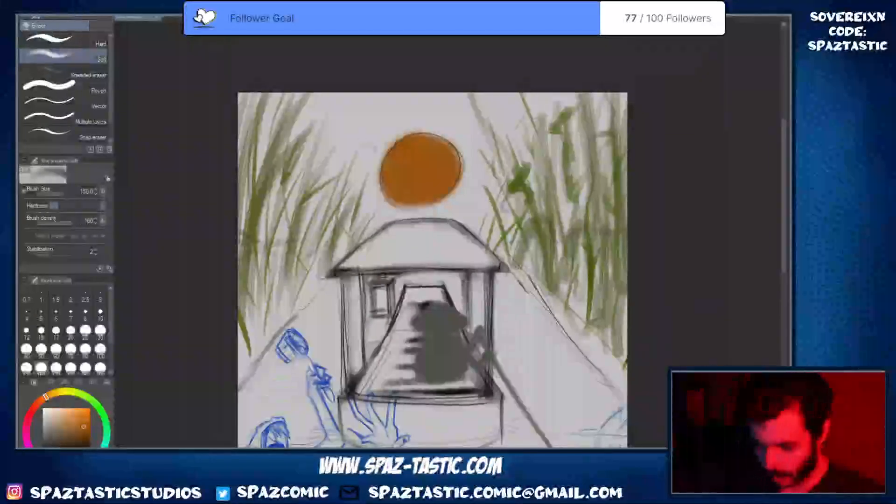
# Paint the night sky around the moon and behind the reeds in dark muted violet with the Deimos brush at size 450
pyautogui.press('b')
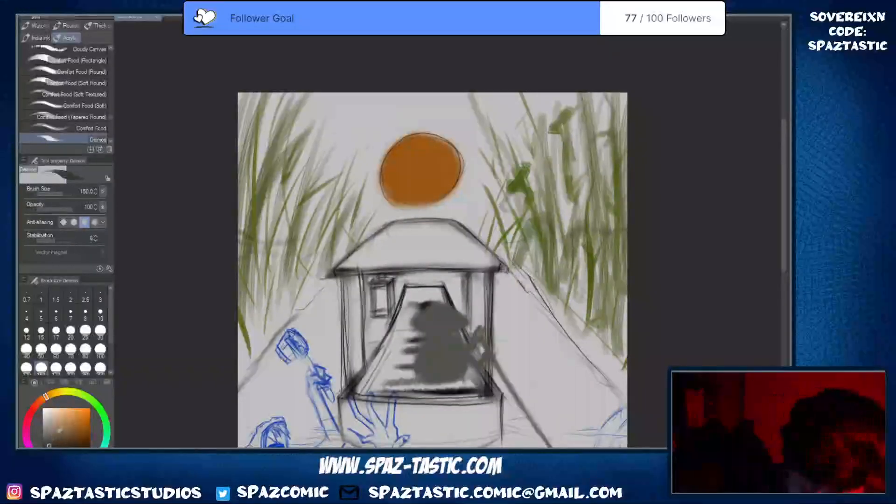
pyautogui.click(60, 471)
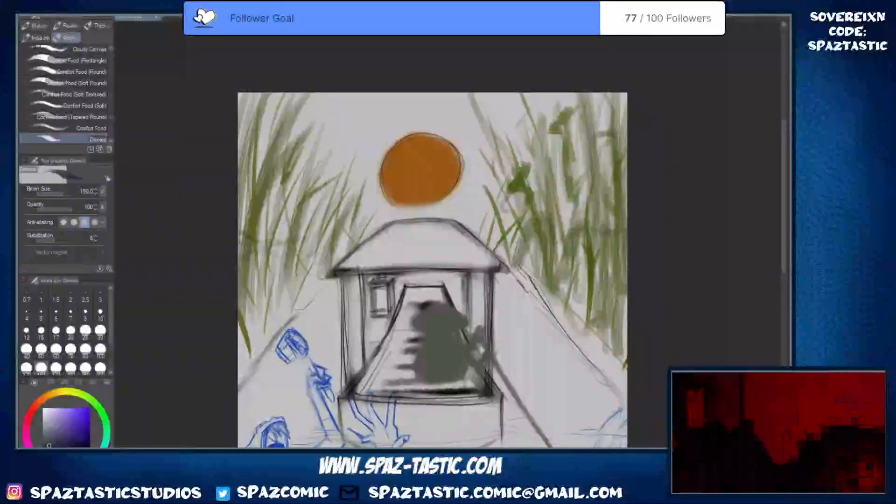
pyautogui.moveTo(480, 155); pyautogui.dragTo(484, 209)
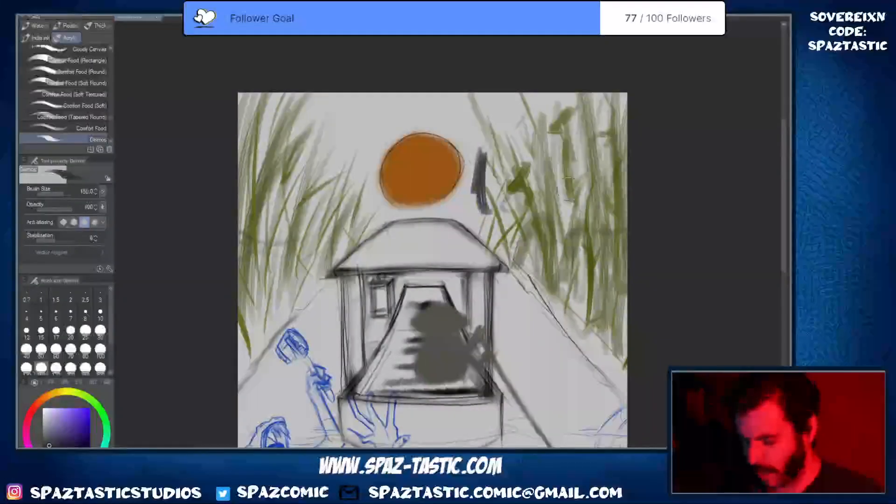
pyautogui.hotkey('ctrl', 'z')
pyautogui.press(']')
pyautogui.press(']')
pyautogui.press(']')
pyautogui.press(']')
pyautogui.press(']')
pyautogui.press(']')
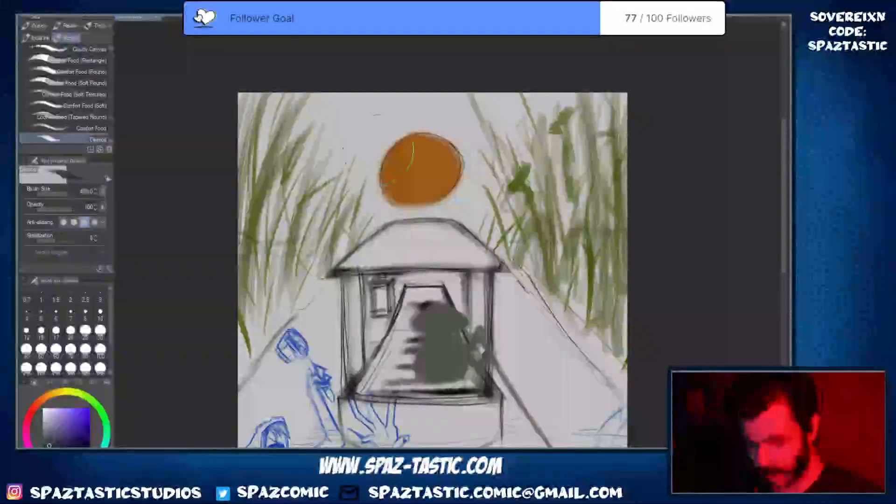
pyautogui.moveTo(270, 104)
pyautogui.mouseDown()
pyautogui.moveTo(242, 111)
pyautogui.moveTo(249, 150)
pyautogui.moveTo(314, 107)
pyautogui.moveTo(243, 201)
pyautogui.moveTo(322, 112)
pyautogui.moveTo(346, 108)
pyautogui.moveTo(278, 238)
pyautogui.moveTo(327, 140)
pyautogui.moveTo(308, 177)
pyautogui.moveTo(355, 131)
pyautogui.moveTo(382, 161)
pyautogui.moveTo(443, 121)
pyautogui.moveTo(420, 210)
pyautogui.moveTo(485, 140)
pyautogui.moveTo(537, 122)
pyautogui.moveTo(515, 205)
pyautogui.moveTo(525, 186)
pyautogui.moveTo(511, 122)
pyautogui.moveTo(523, 186)
pyautogui.moveTo(565, 140)
pyautogui.moveTo(542, 224)
pyautogui.moveTo(574, 149)
pyautogui.moveTo(623, 198)
pyautogui.mouseUp()
pyautogui.moveTo(615, 164)
pyautogui.mouseDown()
pyautogui.moveTo(627, 198)
pyautogui.moveTo(607, 242)
pyautogui.moveTo(624, 208)
pyautogui.mouseUp()
pyautogui.press('space')
pyautogui.press('space')
pyautogui.moveTo(581, 240)
pyautogui.mouseDown()
pyautogui.moveTo(541, 214)
pyautogui.moveTo(540, 196)
pyautogui.mouseUp()
pyautogui.moveTo(455, 114)
pyautogui.mouseDown()
pyautogui.moveTo(436, 140)
pyautogui.moveTo(433, 179)
pyautogui.moveTo(389, 134)
pyautogui.moveTo(373, 232)
pyautogui.moveTo(394, 245)
pyautogui.moveTo(336, 121)
pyautogui.moveTo(320, 238)
pyautogui.moveTo(322, 177)
pyautogui.moveTo(285, 140)
pyautogui.moveTo(256, 210)
pyautogui.moveTo(233, 120)
pyautogui.moveTo(204, 219)
pyautogui.moveTo(305, 236)
pyautogui.moveTo(446, 236)
pyautogui.mouseUp()
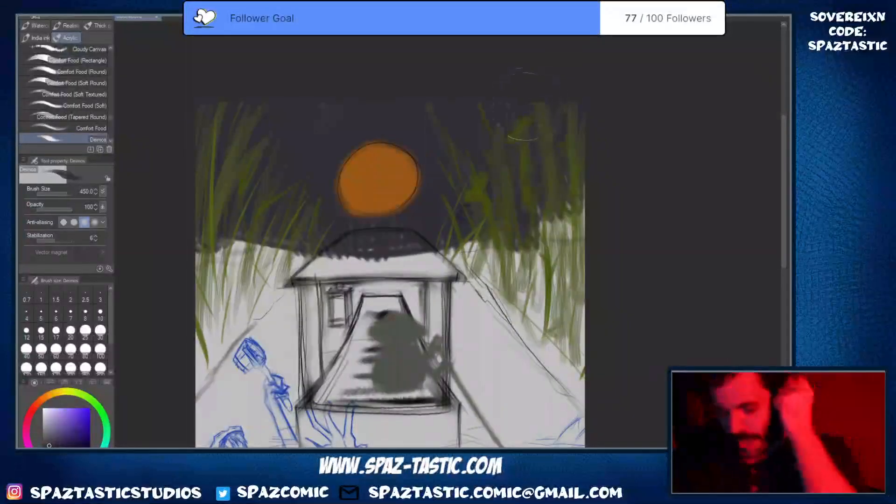
# Fill in the lower edge of the dark sky behind the reeds on both sides of the boat
pyautogui.moveTo(513, 215)
pyautogui.mouseDown()
pyautogui.moveTo(589, 208)
pyautogui.moveTo(563, 204)
pyautogui.moveTo(566, 195)
pyautogui.moveTo(610, 206)
pyautogui.mouseUp()
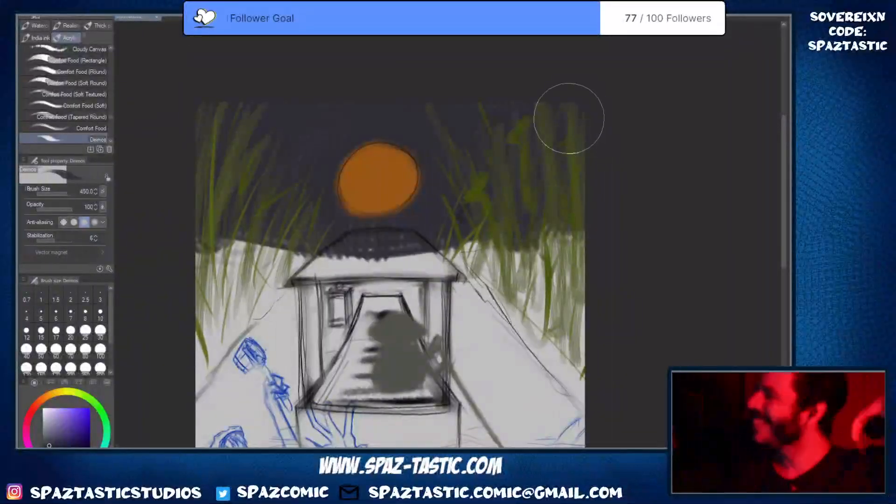
pyautogui.moveTo(208, 210)
pyautogui.mouseDown()
pyautogui.moveTo(214, 233)
pyautogui.moveTo(227, 219)
pyautogui.moveTo(210, 246)
pyautogui.mouseUp()
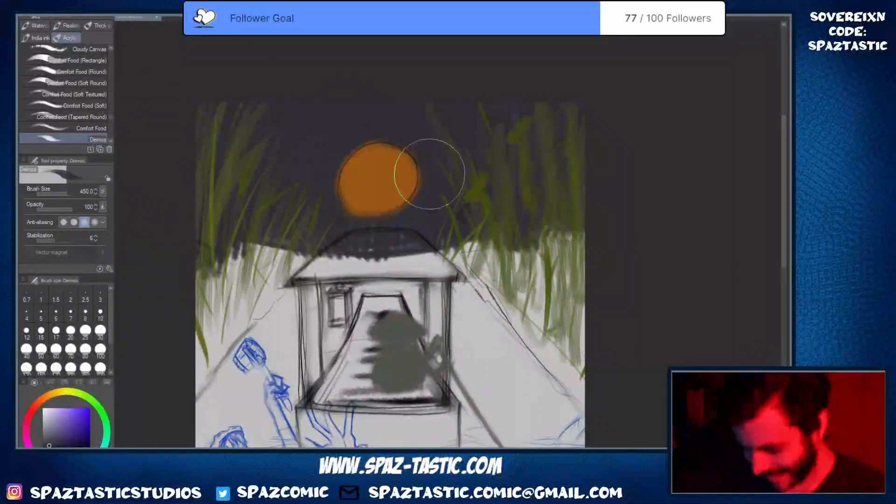
pyautogui.moveTo(515, 224); pyautogui.dragTo(578, 231)
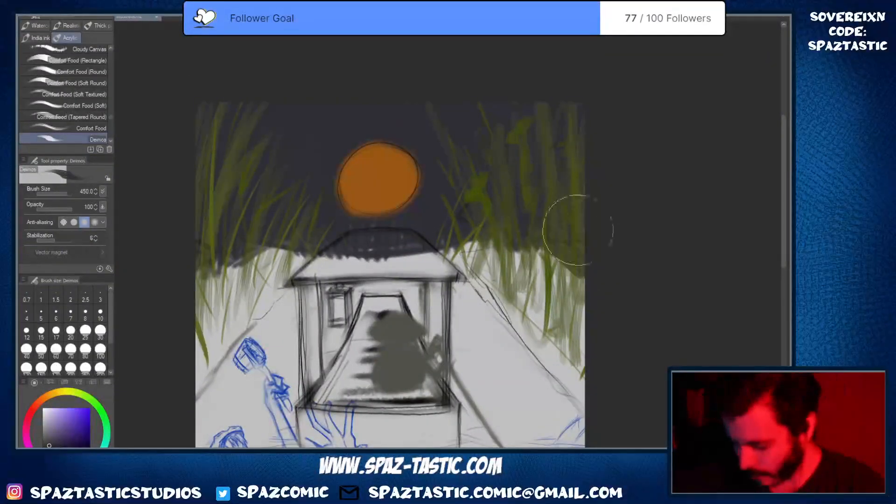
# Try extending the dark sky down both riverbanks in sloping curves and across the upper part of the boat's roof
pyautogui.moveTo(323, 231); pyautogui.dragTo(173, 305)
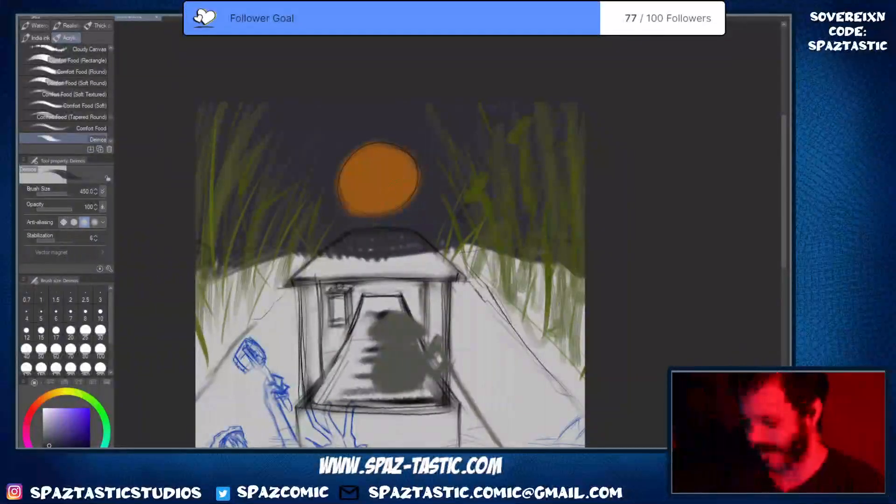
pyautogui.moveTo(425, 218)
pyautogui.mouseDown()
pyautogui.moveTo(615, 303)
pyautogui.moveTo(274, 249)
pyautogui.moveTo(351, 230)
pyautogui.moveTo(303, 256)
pyautogui.moveTo(613, 316)
pyautogui.mouseUp()
pyautogui.moveTo(513, 252); pyautogui.dragTo(607, 309)
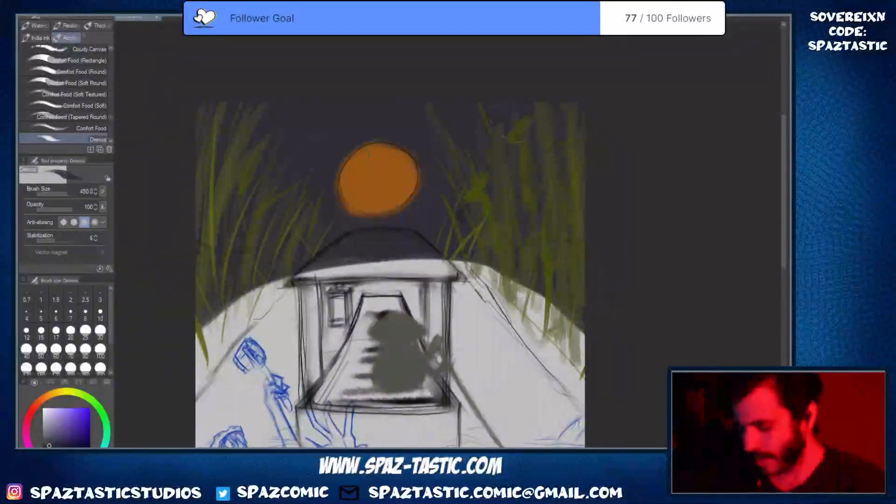
pyautogui.press('space')
pyautogui.moveTo(582, 336); pyautogui.dragTo(625, 268)
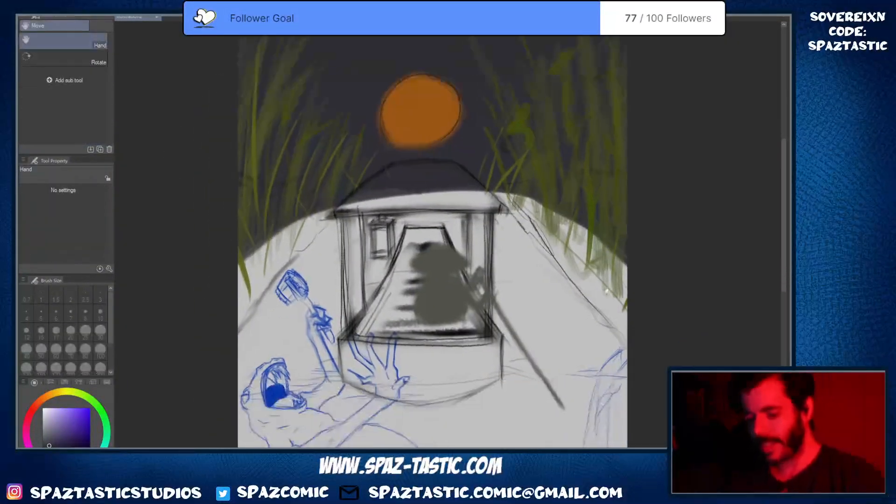
pyautogui.moveTo(467, 171)
pyautogui.mouseDown()
pyautogui.moveTo(602, 227)
pyautogui.moveTo(643, 286)
pyautogui.mouseUp()
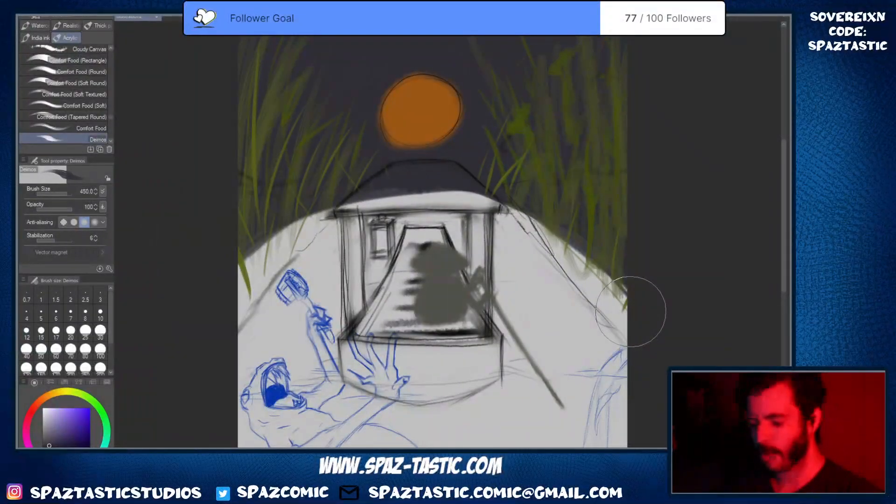
pyautogui.press('space')
pyautogui.moveTo(582, 320); pyautogui.dragTo(600, 374)
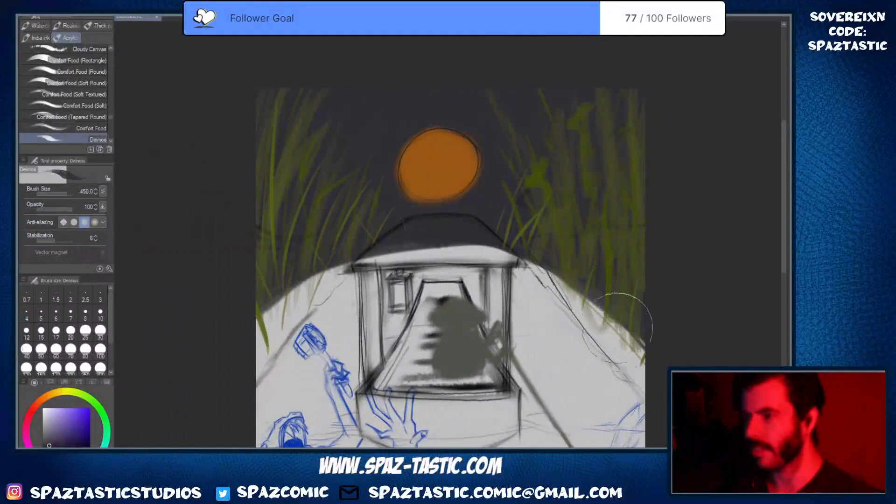
# Erase the dark paint from both riverbanks with the soft eraser, leaving a soft, level horizon behind the reeds
pyautogui.press('e')
pyautogui.moveTo(611, 257); pyautogui.dragTo(641, 364)
pyautogui.moveTo(629, 242); pyautogui.dragTo(641, 361)
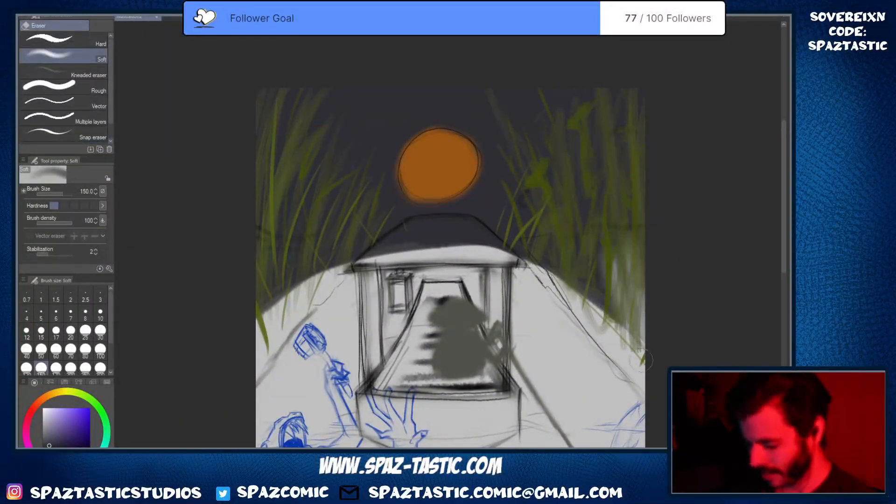
pyautogui.moveTo(642, 265); pyautogui.dragTo(643, 334)
pyautogui.moveTo(594, 252)
pyautogui.mouseDown()
pyautogui.moveTo(554, 262)
pyautogui.moveTo(610, 290)
pyautogui.moveTo(642, 333)
pyautogui.moveTo(638, 251)
pyautogui.moveTo(527, 256)
pyautogui.mouseUp()
pyautogui.moveTo(357, 245)
pyautogui.mouseDown()
pyautogui.moveTo(266, 285)
pyautogui.moveTo(350, 255)
pyautogui.moveTo(355, 275)
pyautogui.mouseUp()
pyautogui.press('b')
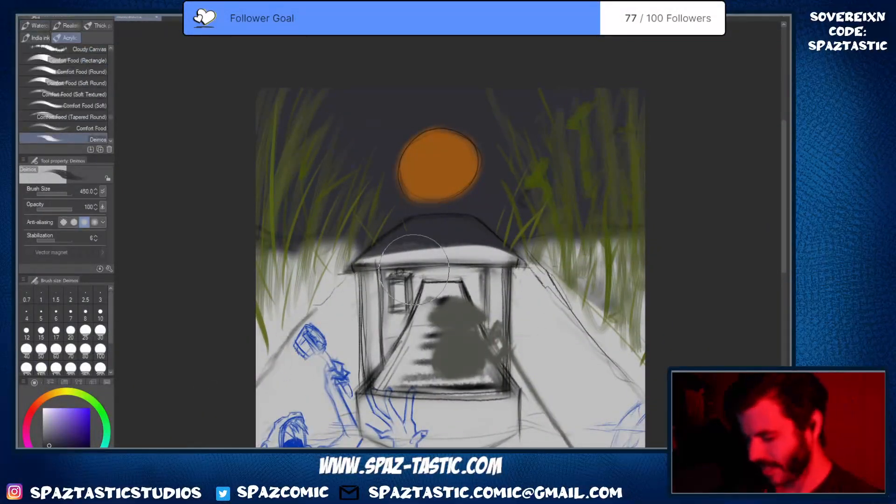
# Erase the dark sky paint from inside the boat's roof outline with the soft eraser
pyautogui.press('e')
pyautogui.moveTo(405, 242)
pyautogui.mouseDown()
pyautogui.moveTo(469, 232)
pyautogui.moveTo(490, 238)
pyautogui.moveTo(425, 261)
pyautogui.moveTo(383, 255)
pyautogui.mouseUp()
pyautogui.moveTo(398, 246)
pyautogui.mouseDown()
pyautogui.moveTo(417, 230)
pyautogui.moveTo(456, 227)
pyautogui.moveTo(489, 251)
pyautogui.moveTo(476, 232)
pyautogui.moveTo(516, 274)
pyautogui.mouseUp()
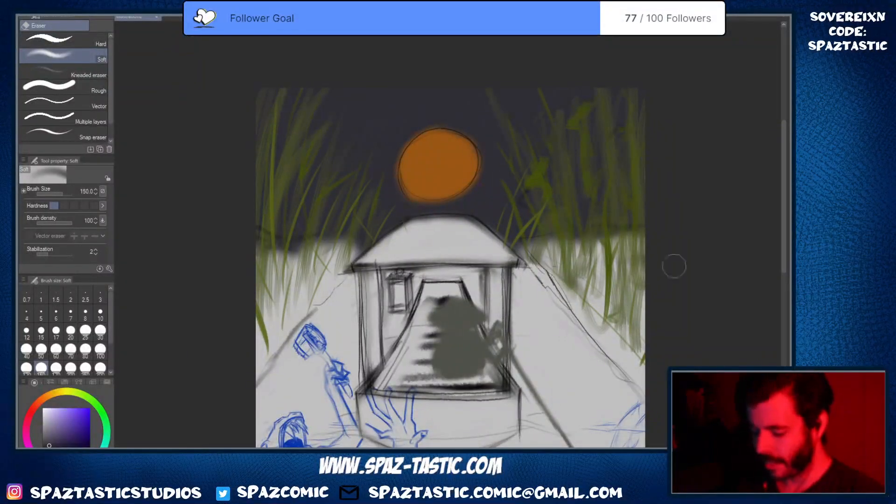
pyautogui.press('b')
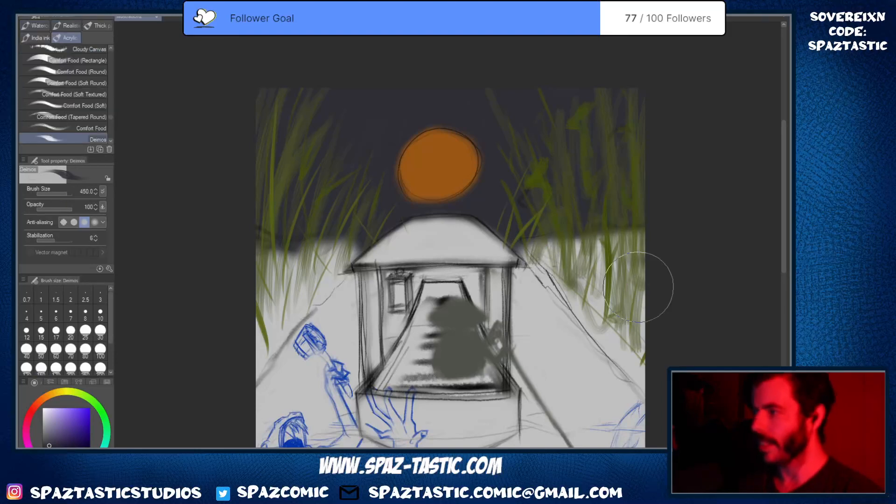
# Touch up the dark sky's lower edge beside the boat's roof, alternating the Deimos brush and the soft eraser
pyautogui.press('e')
pyautogui.press('b')
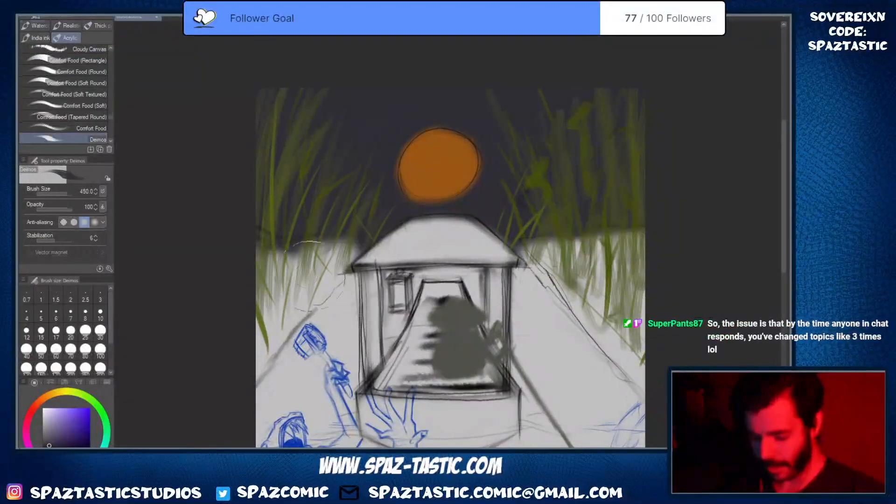
pyautogui.press('e')
pyautogui.press('b')
pyautogui.press('e')
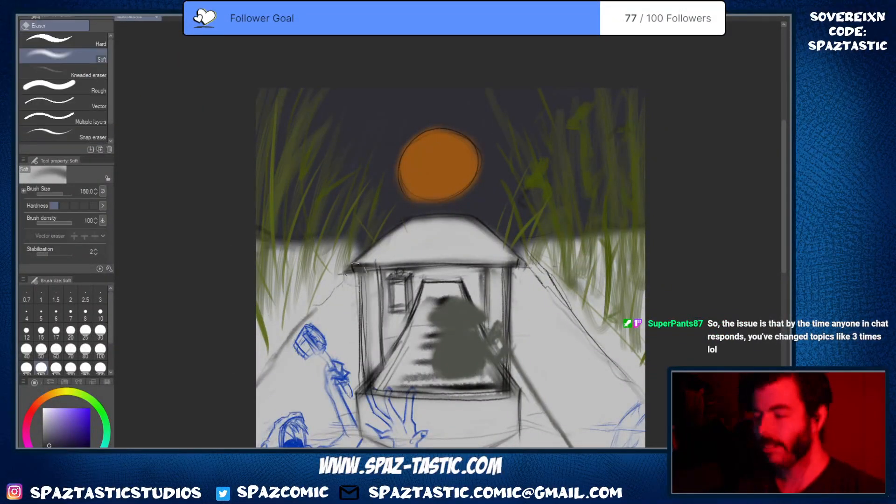
pyautogui.press('b')
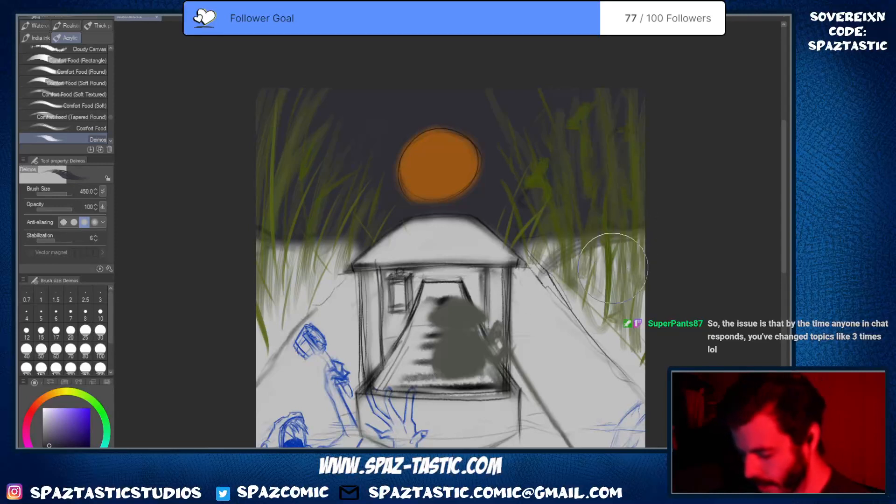
pyautogui.press('e')
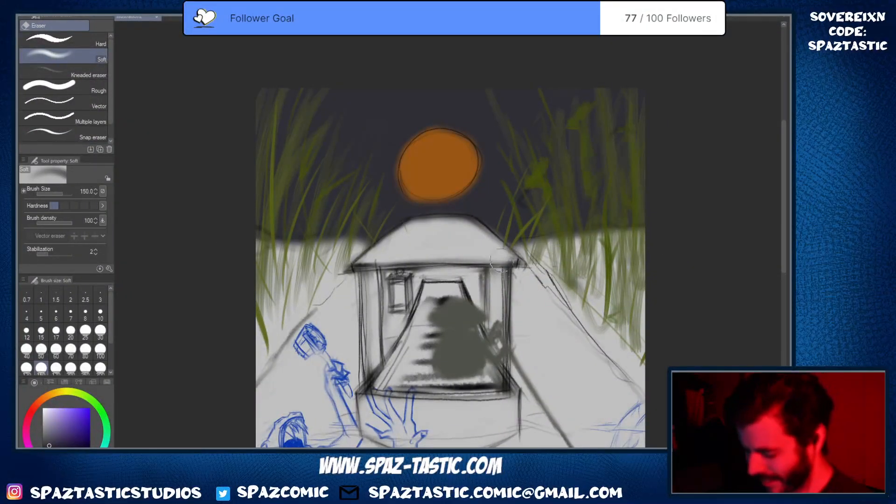
pyautogui.press('b')
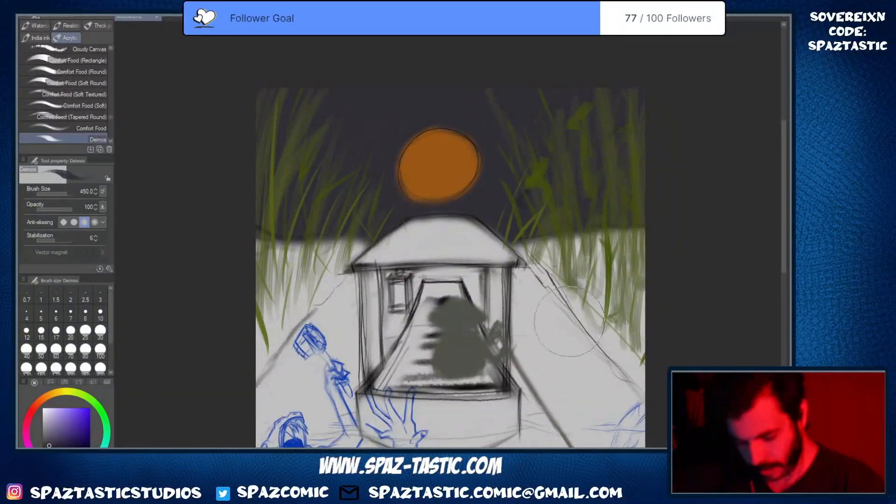
pyautogui.press('e')
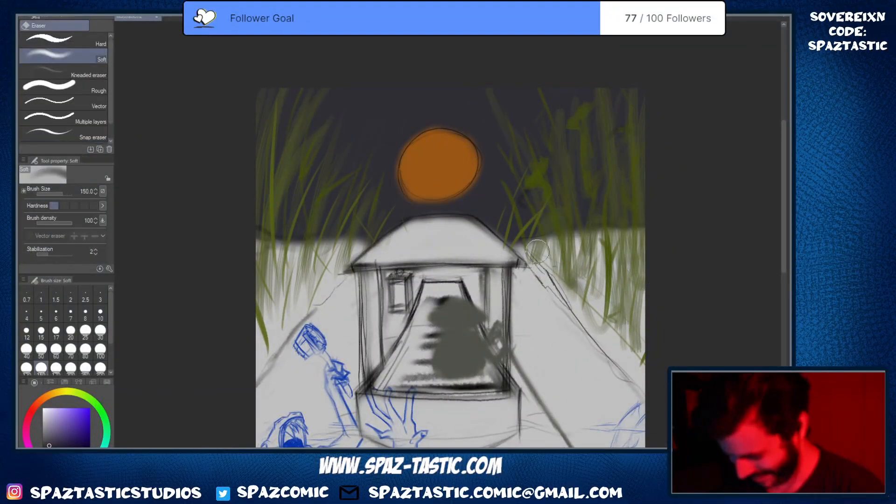
pyautogui.press('b')
pyautogui.press('space')
pyautogui.moveTo(570, 311); pyautogui.dragTo(550, 209)
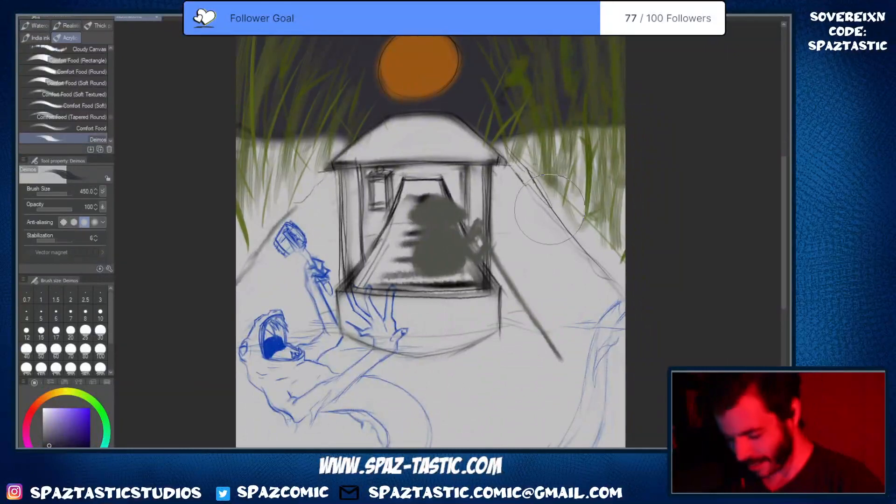
pyautogui.scroll(-3, 642, 298)
pyautogui.scroll(2, 639, 298)
pyautogui.press('space')
pyautogui.moveTo(574, 275); pyautogui.dragTo(570, 356)
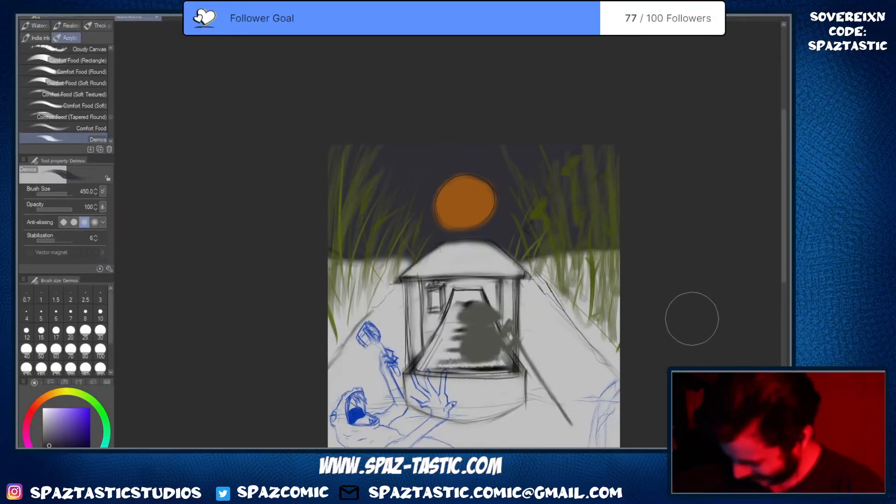
pyautogui.press('space')
pyautogui.moveTo(495, 224); pyautogui.dragTo(482, 246)
pyautogui.scroll(1, 480, 255)
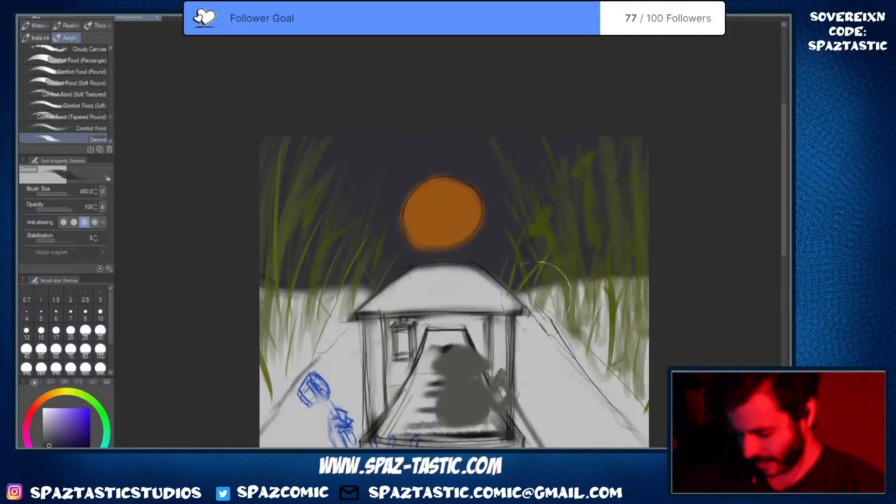
pyautogui.press('space')
pyautogui.moveTo(536, 299); pyautogui.dragTo(542, 249)
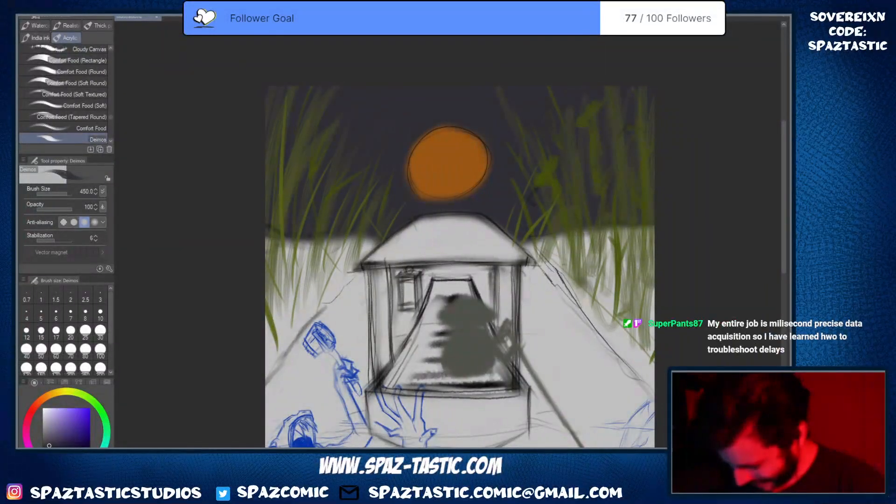
pyautogui.press('e')
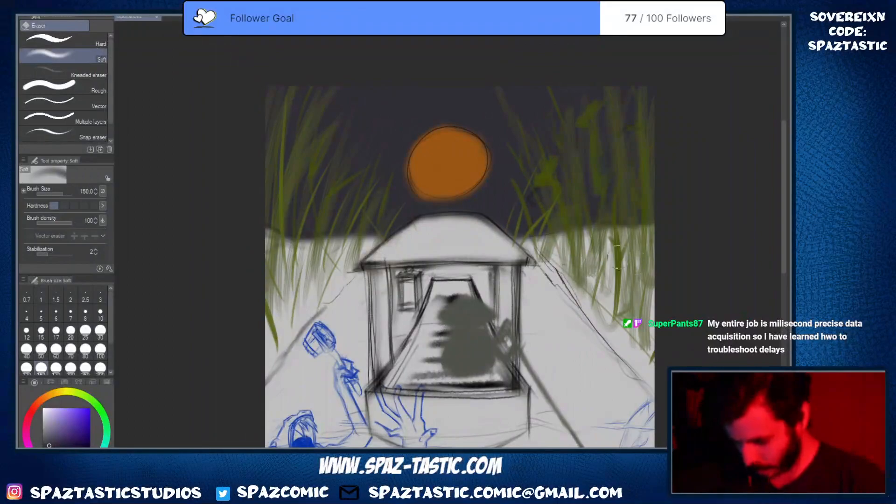
pyautogui.press('b')
pyautogui.moveTo(555, 410); pyautogui.dragTo(546, 354)
pyautogui.scroll(-1, 545, 353)
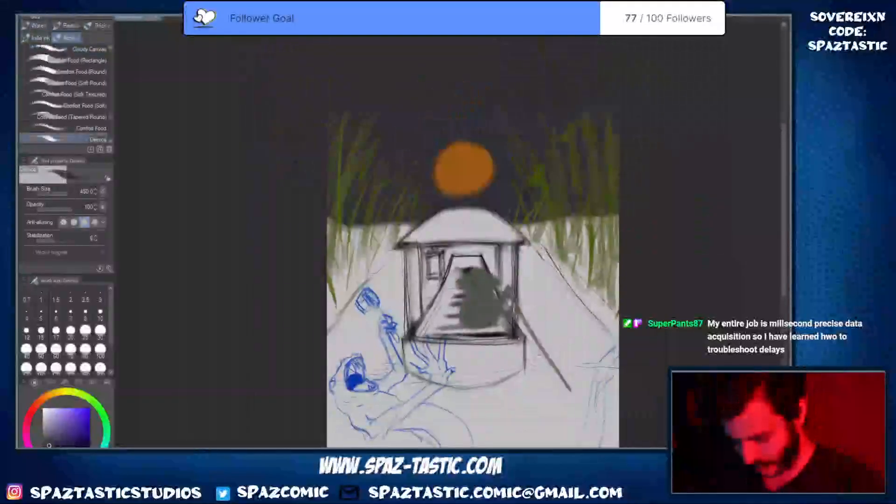
pyautogui.press('e')
pyautogui.press('b')
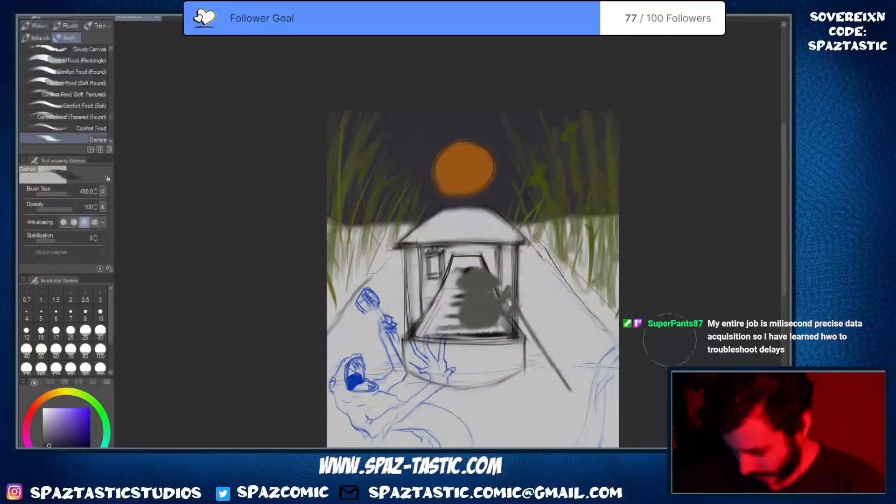
# Paint more saturated dark blue strokes into the night sky around the moon with the Deimos brush at size 500
pyautogui.moveTo(589, 404)
pyautogui.mouseDown()
pyautogui.moveTo(589, 378)
pyautogui.moveTo(579, 380)
pyautogui.mouseUp()
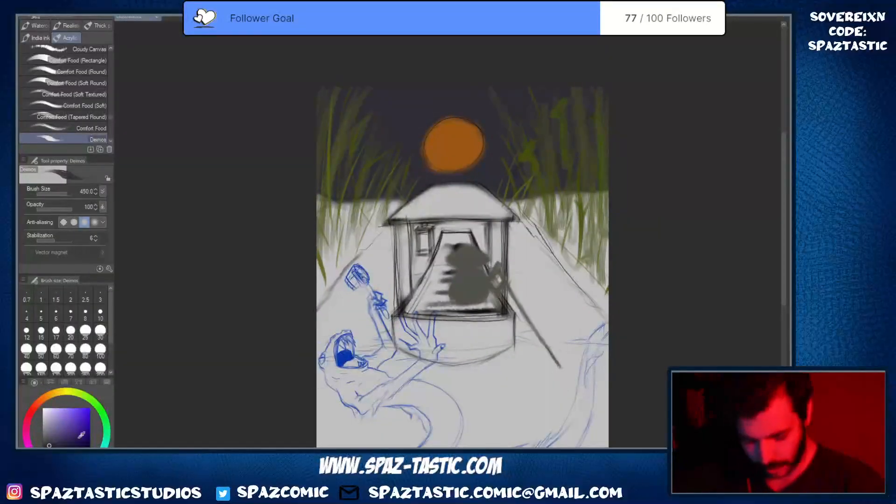
pyautogui.click(70, 441)
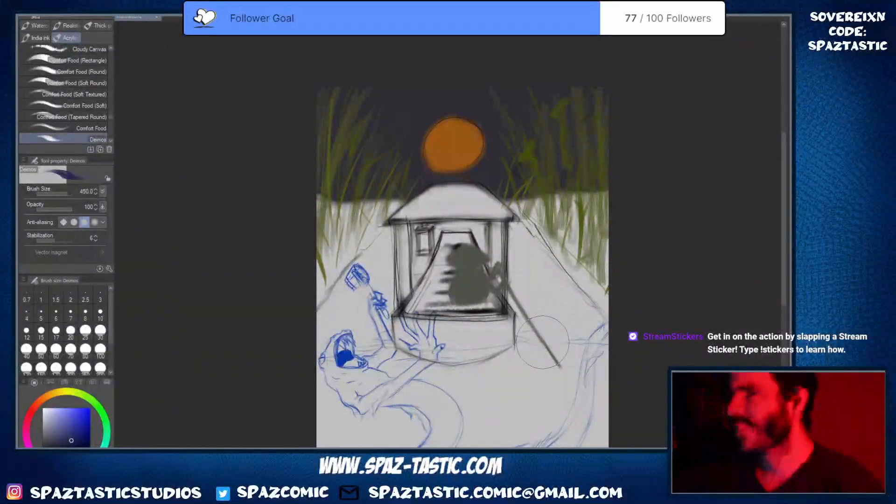
pyautogui.press(']')
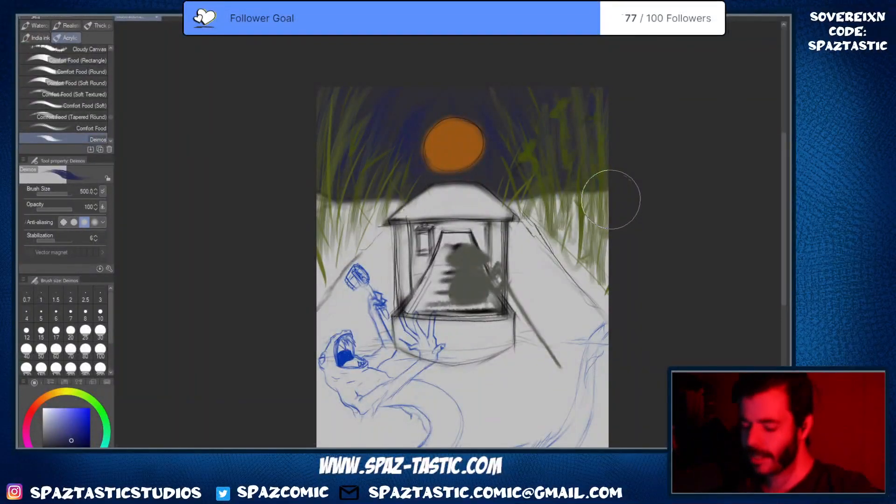
pyautogui.press('e')
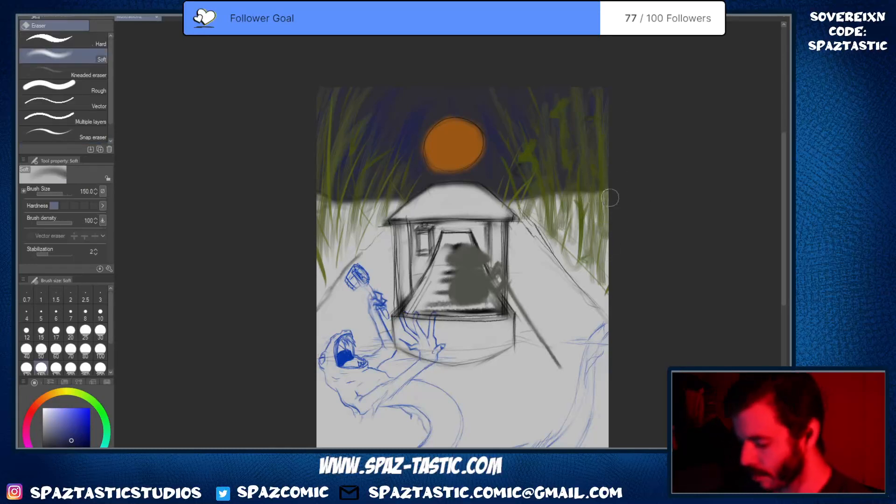
pyautogui.press('b')
pyautogui.press('space')
pyautogui.moveTo(630, 304); pyautogui.dragTo(623, 262)
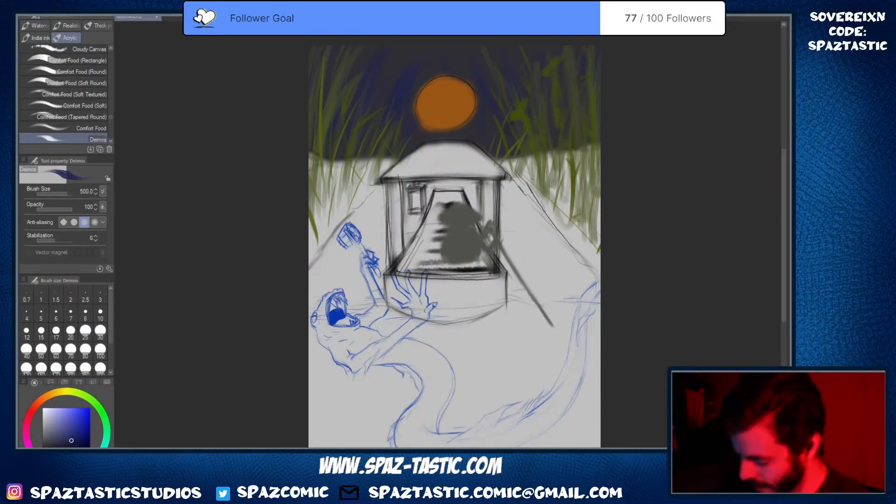
pyautogui.click(796, 289)
pyautogui.click(797, 289)
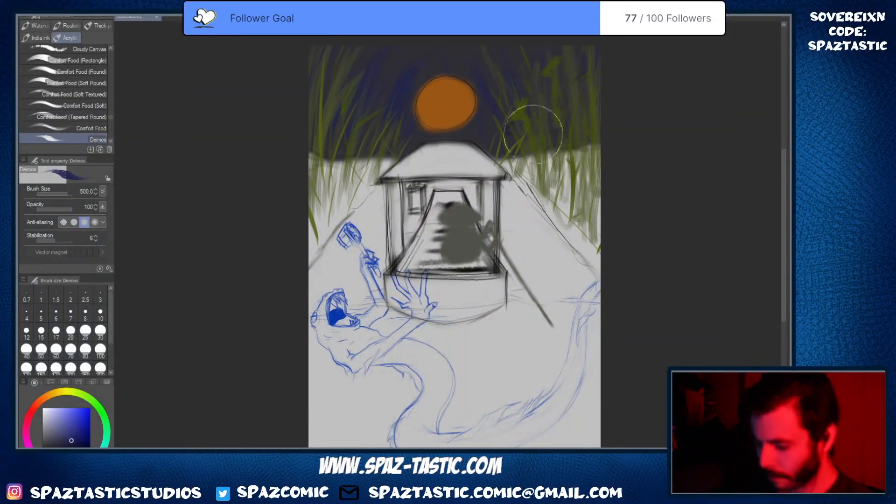
pyautogui.press('space')
pyautogui.moveTo(532, 137); pyautogui.dragTo(516, 253)
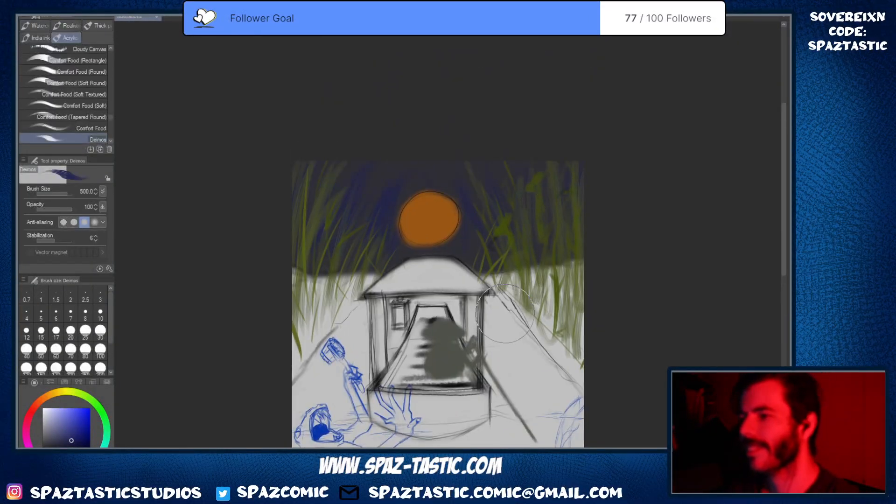
pyautogui.click(797, 289)
pyautogui.click(797, 289)
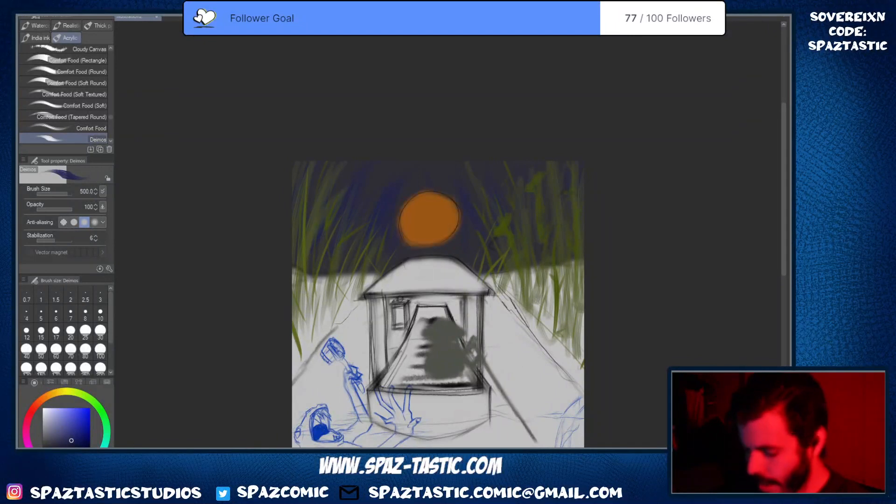
pyautogui.click(797, 290)
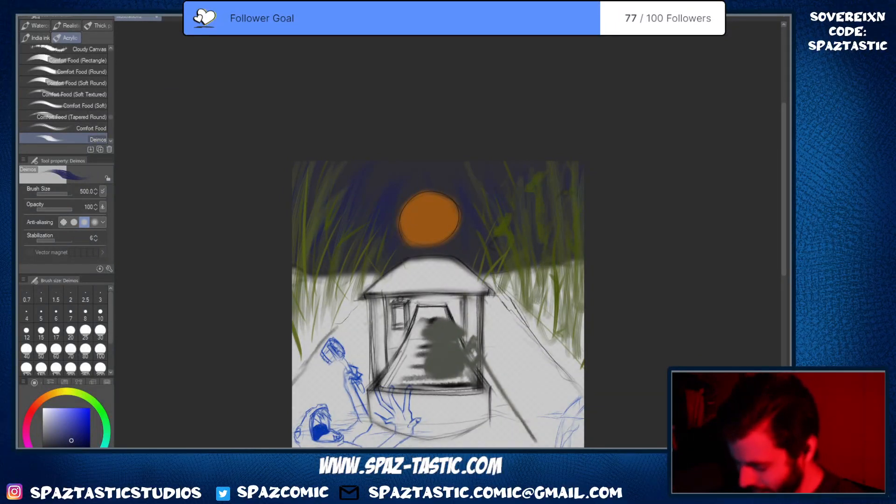
# Pick a darker, muted blue and block in the water left of the boat, over the creature, with the Deimos brush
pyautogui.press('space')
pyautogui.moveTo(541, 344); pyautogui.dragTo(537, 303)
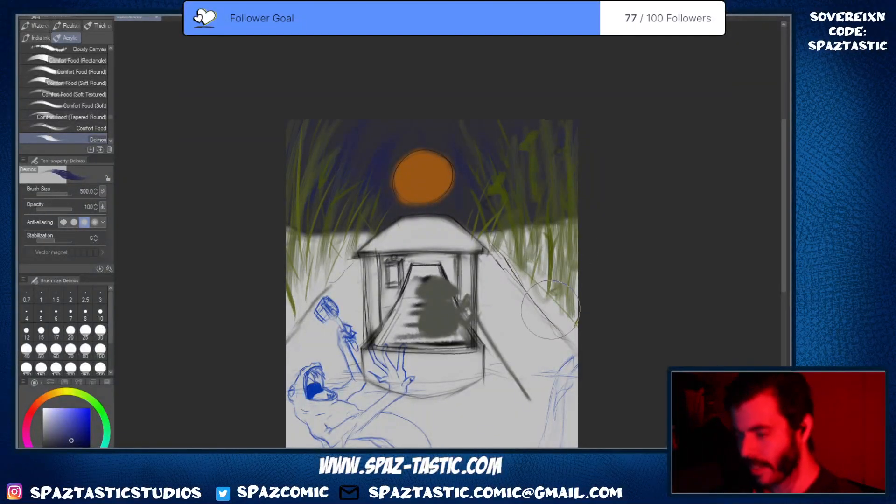
pyautogui.moveTo(517, 314); pyautogui.dragTo(562, 314)
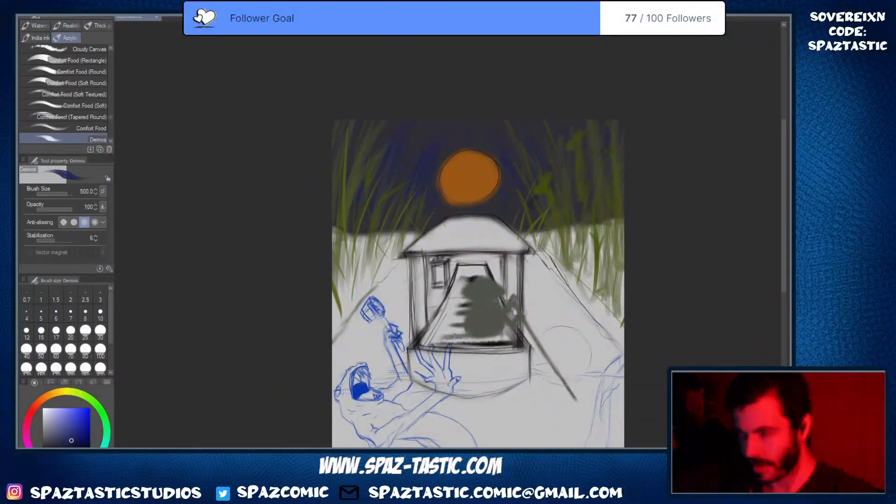
pyautogui.moveTo(558, 359); pyautogui.dragTo(562, 322)
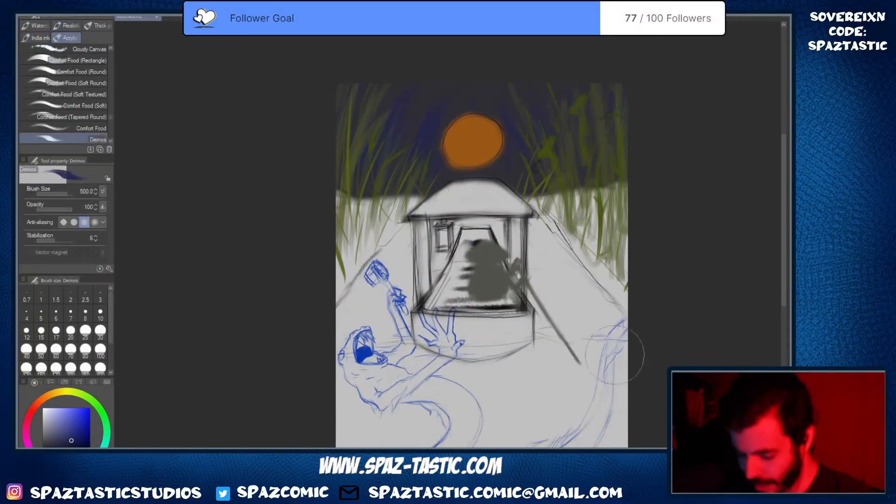
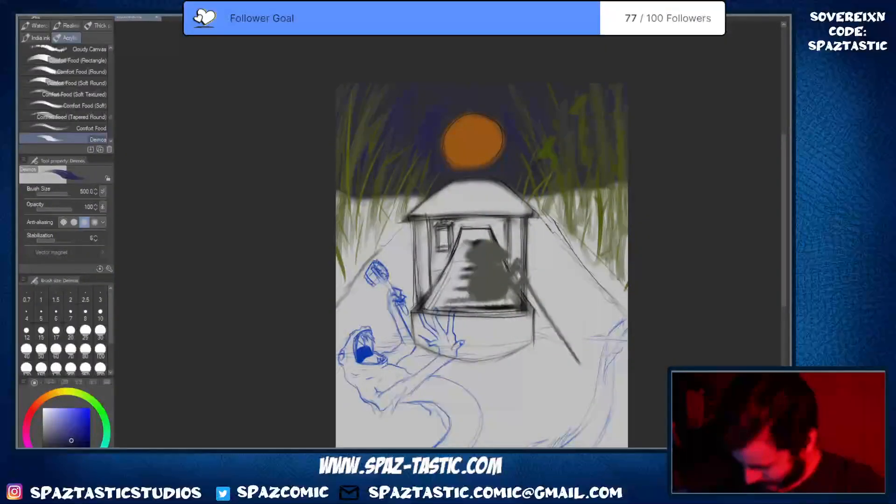
pyautogui.click(58, 441)
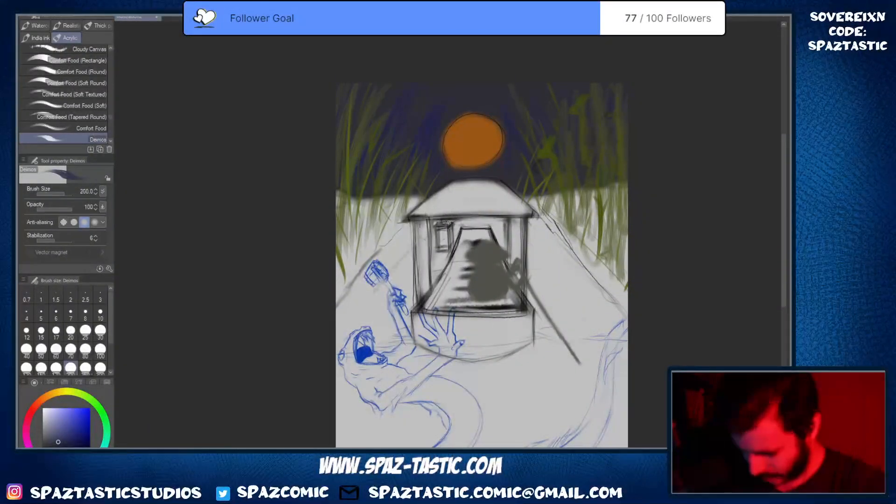
pyautogui.moveTo(343, 329)
pyautogui.mouseDown()
pyautogui.moveTo(420, 211)
pyautogui.moveTo(342, 348)
pyautogui.moveTo(364, 290)
pyautogui.moveTo(406, 243)
pyautogui.moveTo(432, 245)
pyautogui.moveTo(350, 391)
pyautogui.mouseUp()
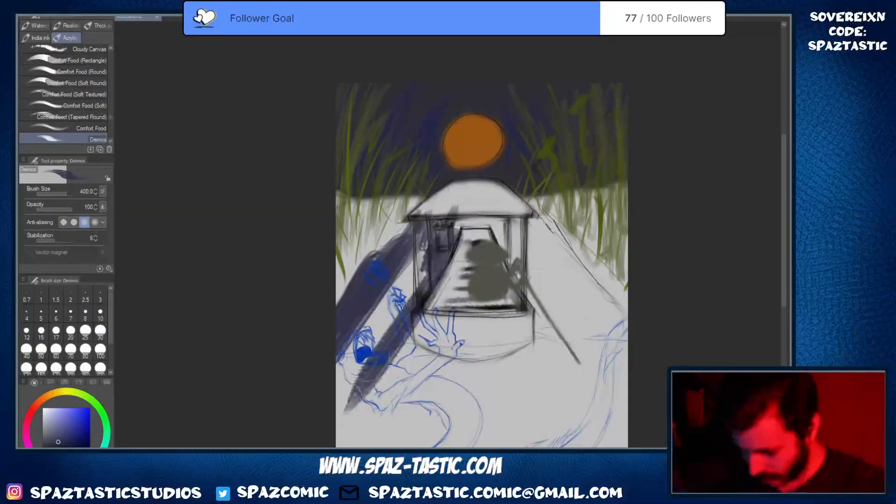
pyautogui.moveTo(416, 261); pyautogui.dragTo(334, 404)
pyautogui.press('space')
pyautogui.moveTo(522, 380); pyautogui.dragTo(488, 323)
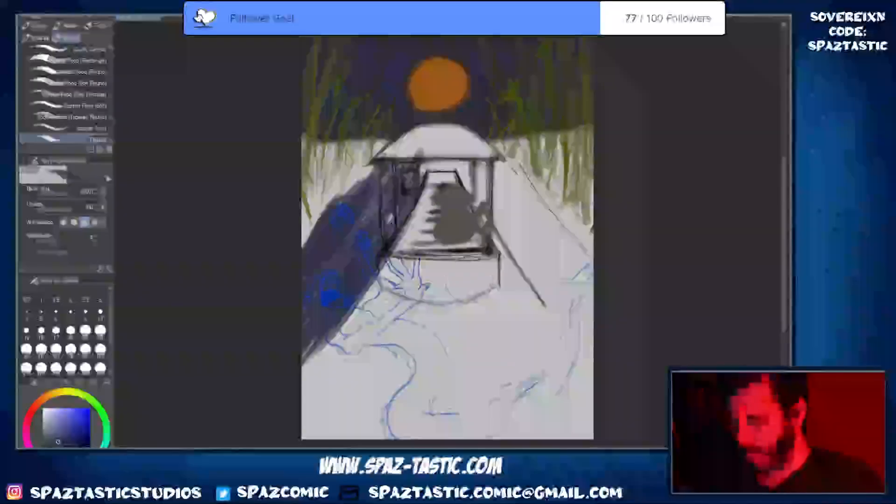
# Block in the water right of the boat and behind its cabin posts, extending both sides down toward the canvas bottom
pyautogui.moveTo(421, 177)
pyautogui.mouseDown()
pyautogui.moveTo(467, 159)
pyautogui.moveTo(532, 224)
pyautogui.moveTo(591, 299)
pyautogui.moveTo(574, 355)
pyautogui.moveTo(466, 182)
pyautogui.moveTo(388, 181)
pyautogui.moveTo(317, 369)
pyautogui.mouseUp()
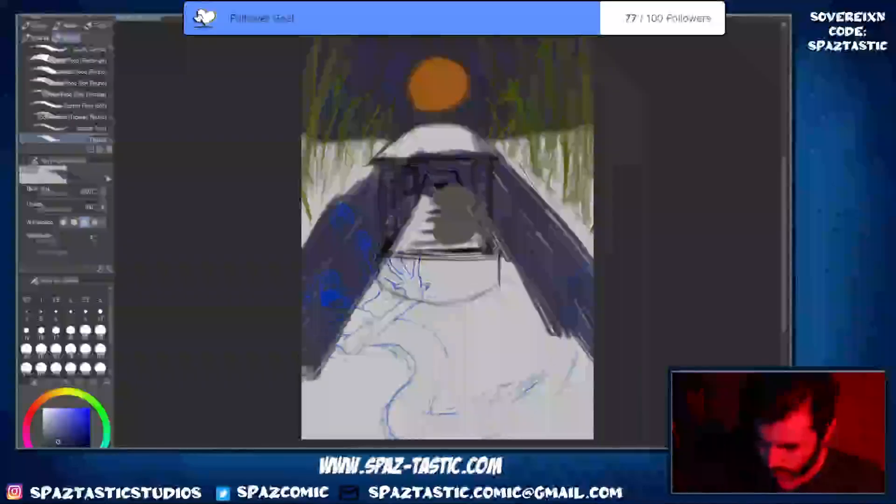
pyautogui.moveTo(371, 257)
pyautogui.mouseDown()
pyautogui.moveTo(313, 405)
pyautogui.moveTo(406, 205)
pyautogui.moveTo(380, 183)
pyautogui.mouseUp()
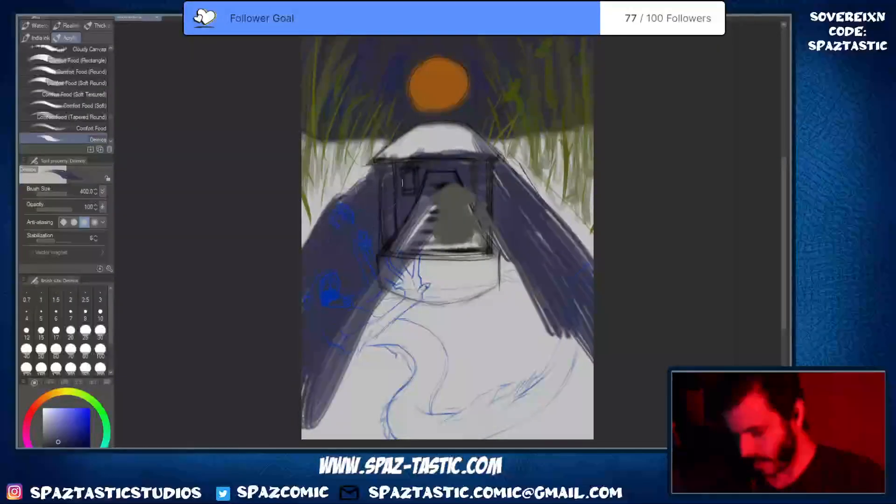
pyautogui.moveTo(466, 174)
pyautogui.mouseDown()
pyautogui.moveTo(538, 245)
pyautogui.moveTo(584, 322)
pyautogui.moveTo(514, 266)
pyautogui.moveTo(588, 411)
pyautogui.mouseUp()
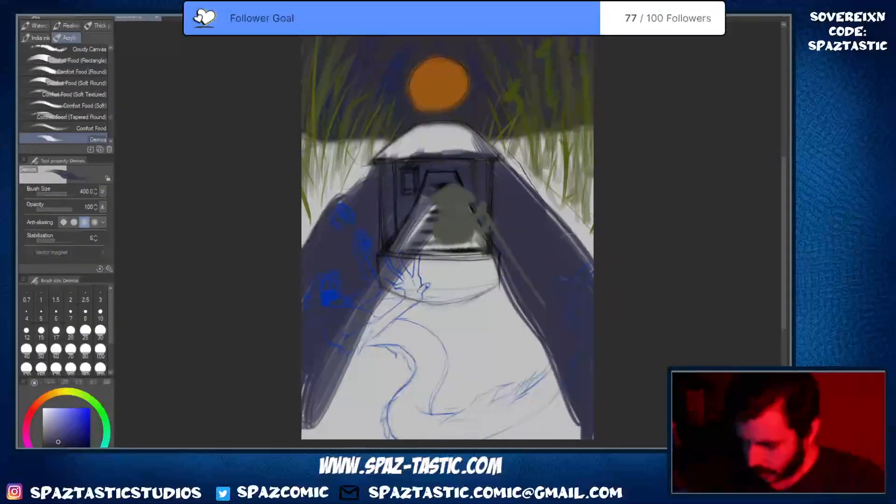
pyautogui.moveTo(531, 208); pyautogui.dragTo(609, 385)
# Block in the remaining water across the foreground, around the boat's hull and behind its cabin posts, with the Deimos brush at up to size 450
pyautogui.moveTo(484, 382); pyautogui.dragTo(523, 311)
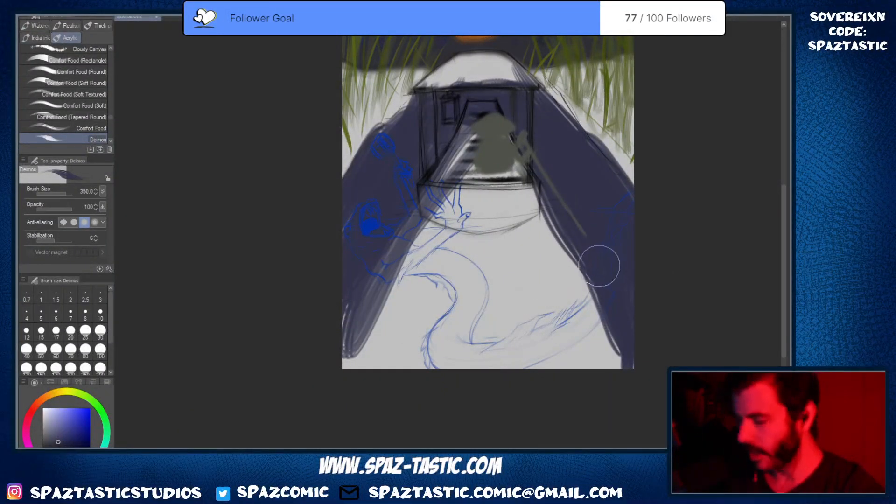
pyautogui.moveTo(561, 194); pyautogui.dragTo(584, 289)
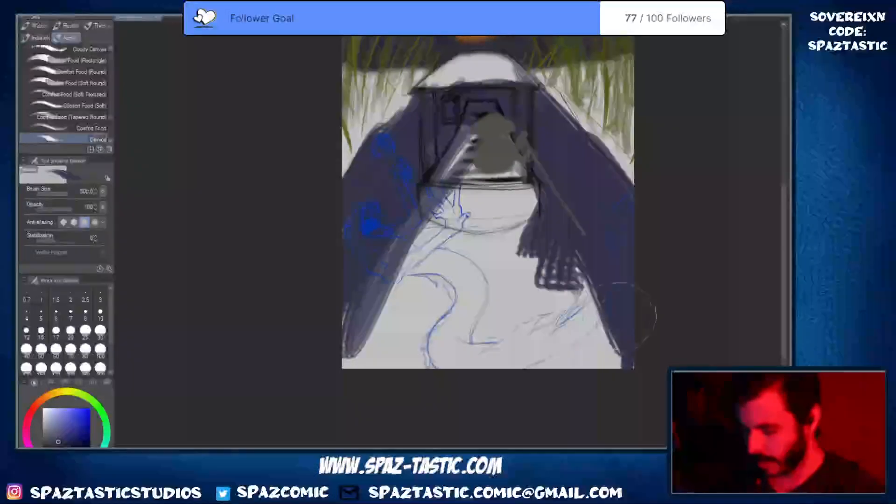
pyautogui.moveTo(442, 204); pyautogui.dragTo(345, 351)
pyautogui.press('[')
pyautogui.moveTo(455, 229)
pyautogui.mouseDown()
pyautogui.moveTo(376, 351)
pyautogui.moveTo(434, 218)
pyautogui.moveTo(396, 316)
pyautogui.moveTo(407, 338)
pyautogui.moveTo(465, 236)
pyautogui.moveTo(454, 375)
pyautogui.moveTo(398, 294)
pyautogui.moveTo(483, 233)
pyautogui.moveTo(471, 331)
pyautogui.moveTo(532, 371)
pyautogui.moveTo(510, 237)
pyautogui.moveTo(562, 314)
pyautogui.moveTo(530, 224)
pyautogui.moveTo(413, 220)
pyautogui.mouseUp()
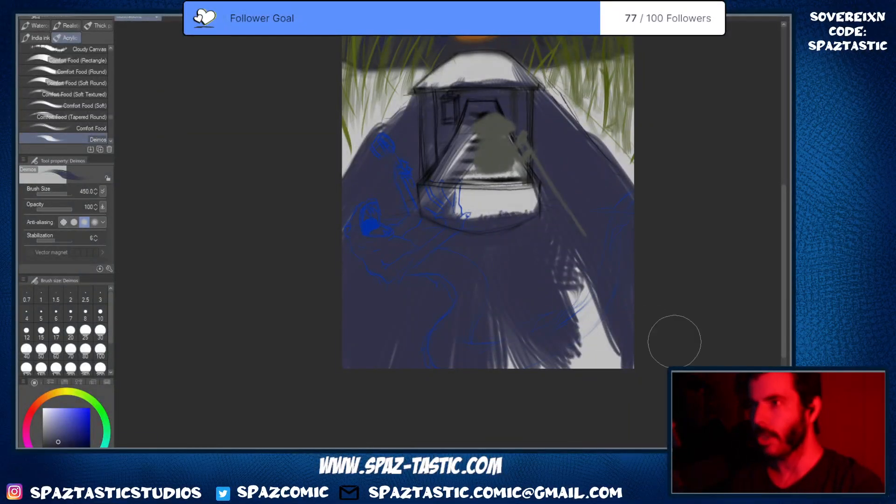
pyautogui.moveTo(488, 381)
pyautogui.mouseDown()
pyautogui.moveTo(508, 371)
pyautogui.moveTo(564, 258)
pyautogui.moveTo(608, 356)
pyautogui.moveTo(585, 288)
pyautogui.moveTo(612, 305)
pyautogui.moveTo(568, 273)
pyautogui.moveTo(551, 230)
pyautogui.moveTo(556, 392)
pyautogui.mouseUp()
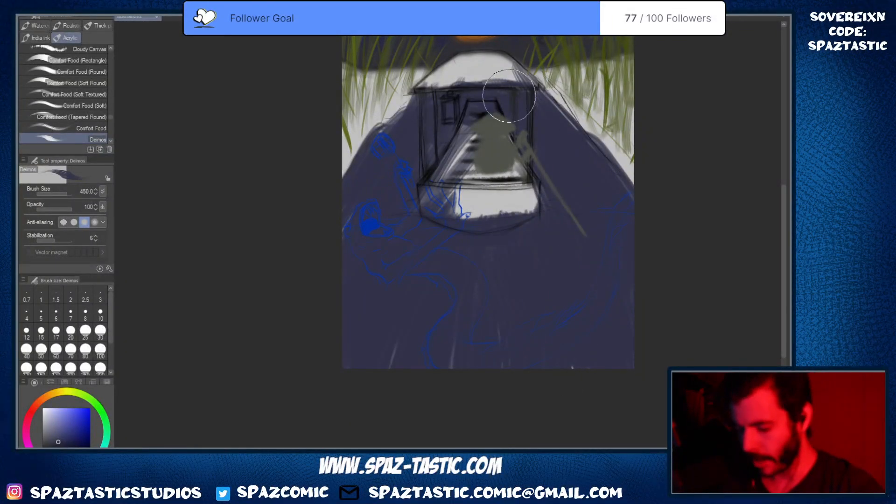
pyautogui.moveTo(509, 96)
pyautogui.mouseDown()
pyautogui.moveTo(444, 100)
pyautogui.moveTo(380, 234)
pyautogui.mouseUp()
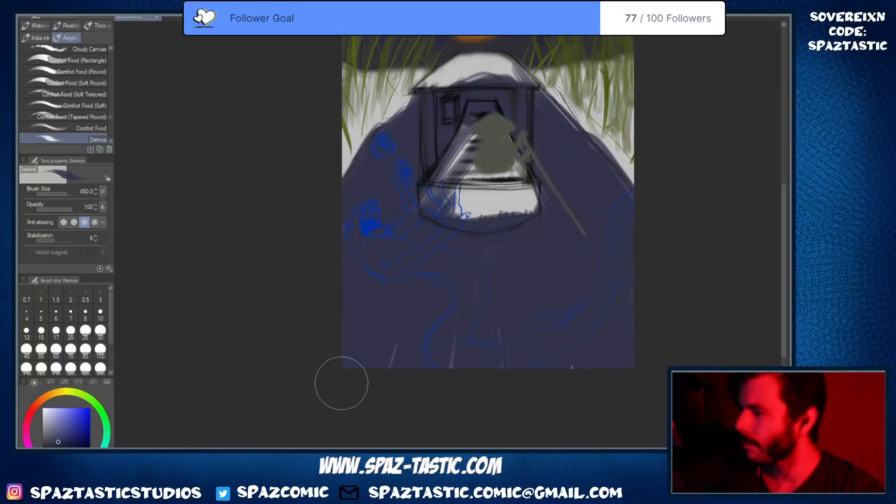
pyautogui.moveTo(407, 214)
pyautogui.mouseDown()
pyautogui.moveTo(392, 388)
pyautogui.moveTo(372, 332)
pyautogui.moveTo(451, 319)
pyautogui.moveTo(487, 330)
pyautogui.mouseUp()
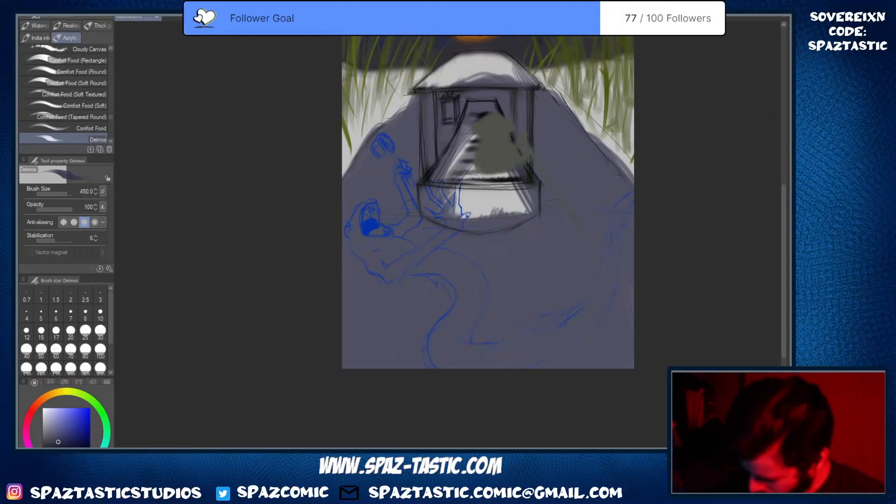
# Pick a very dark, muted orange and darken the water over the creature's torso with the Oil Pastel (On Canvas) brush at size 250
pyautogui.click(51, 441)
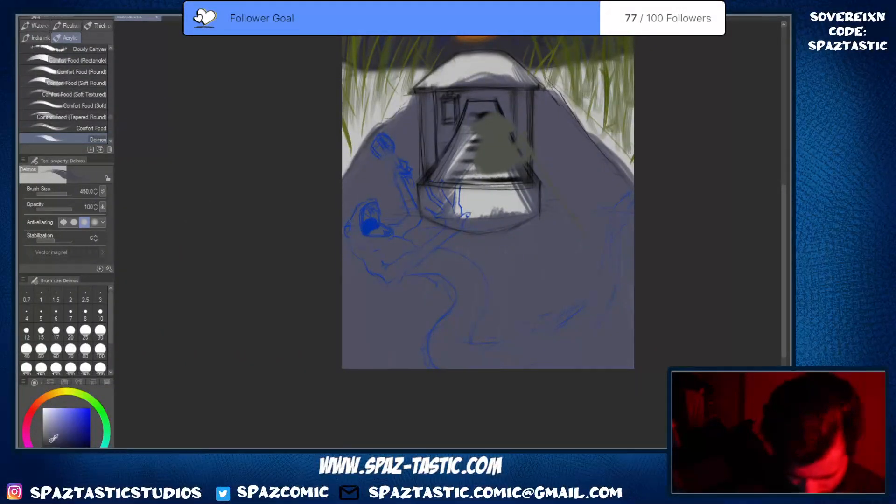
pyautogui.click(51, 398)
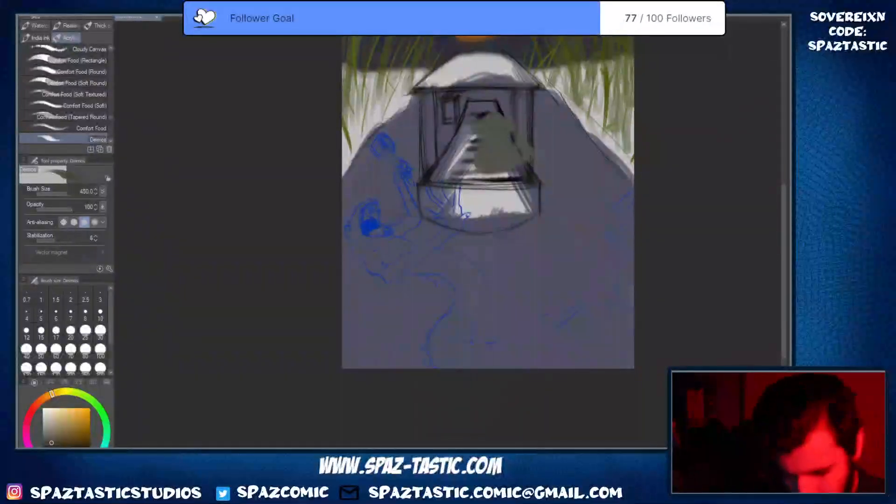
pyautogui.press('p')
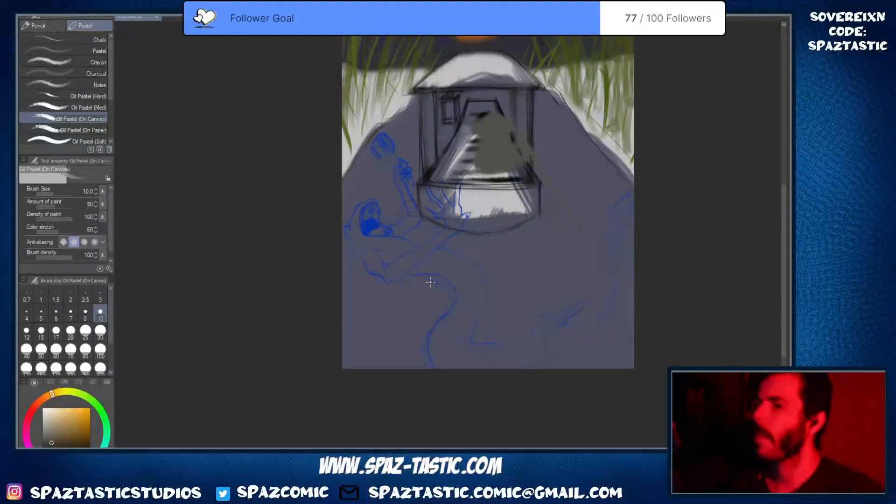
pyautogui.press(']')
pyautogui.press(']')
pyautogui.press(']')
pyautogui.press(']')
pyautogui.press(']')
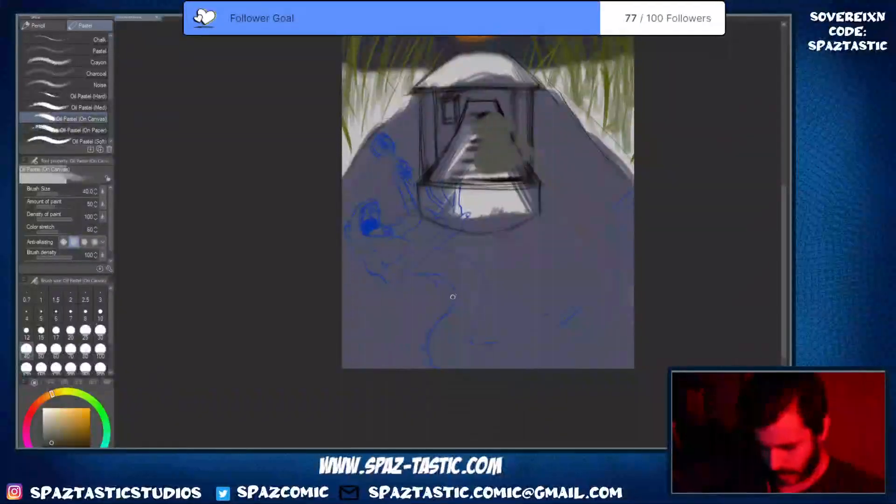
pyautogui.press(']')
pyautogui.press(']')
pyautogui.press(']')
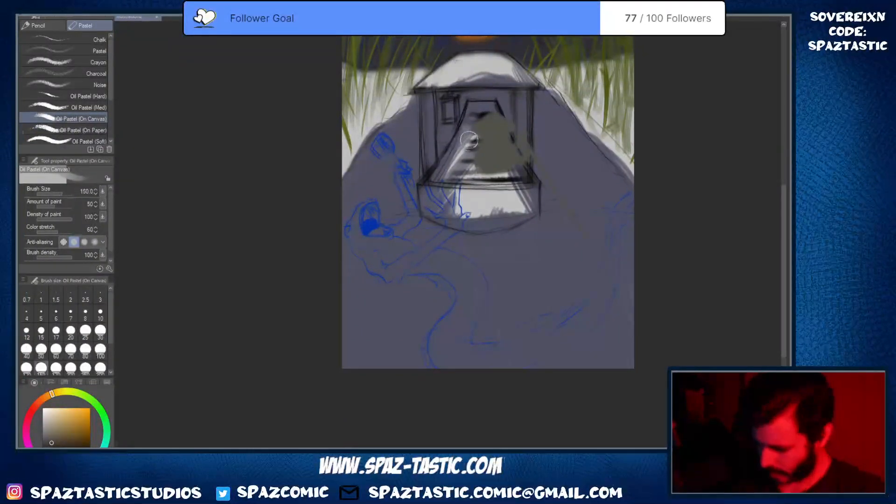
pyautogui.press('[')
pyautogui.press('[')
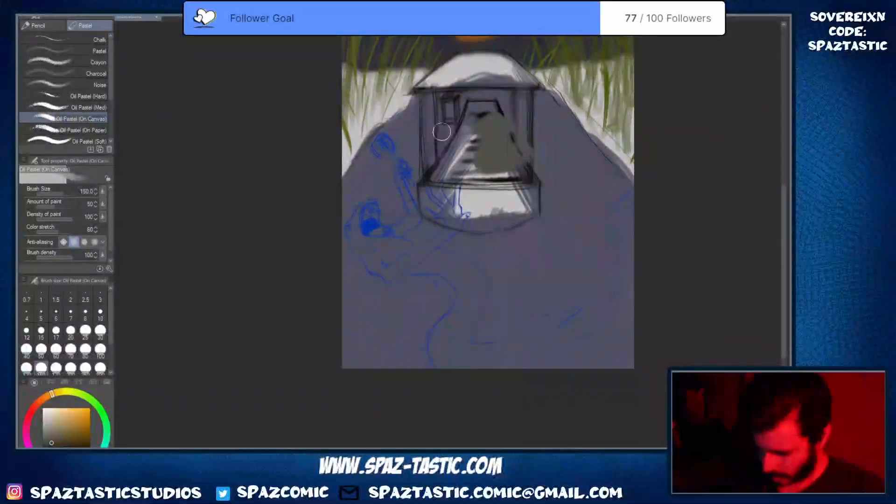
pyautogui.press(']')
pyautogui.press(']')
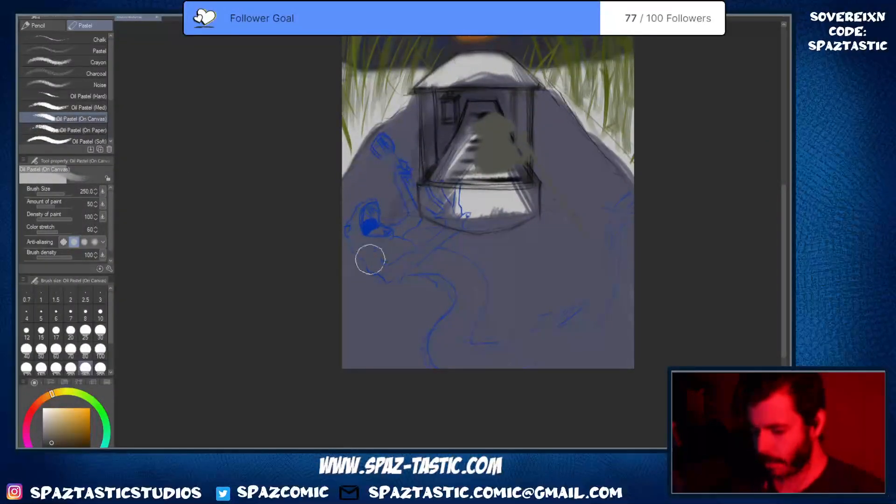
pyautogui.moveTo(370, 259)
pyautogui.mouseDown()
pyautogui.moveTo(435, 160)
pyautogui.moveTo(402, 187)
pyautogui.moveTo(408, 222)
pyautogui.moveTo(430, 186)
pyautogui.moveTo(366, 238)
pyautogui.moveTo(379, 208)
pyautogui.mouseUp()
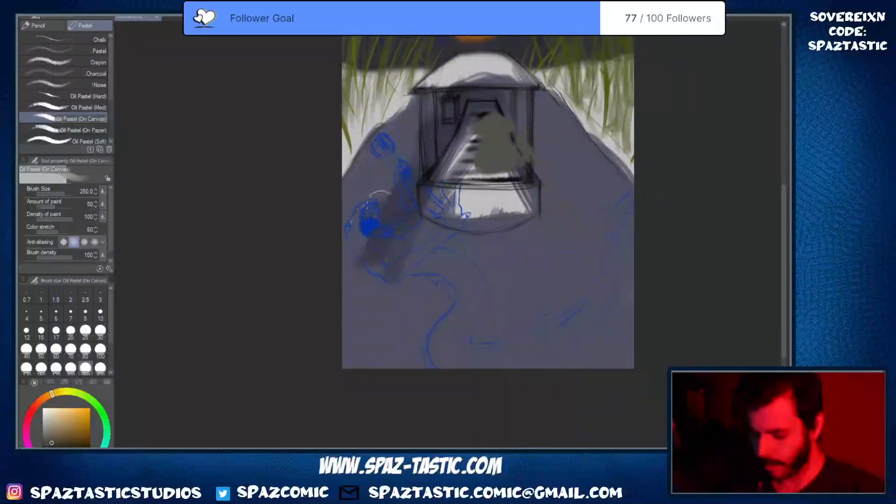
# Extend the dark tone over the water around the creature, under the boat's hull and down the right bank at brush size 200
pyautogui.press('[')
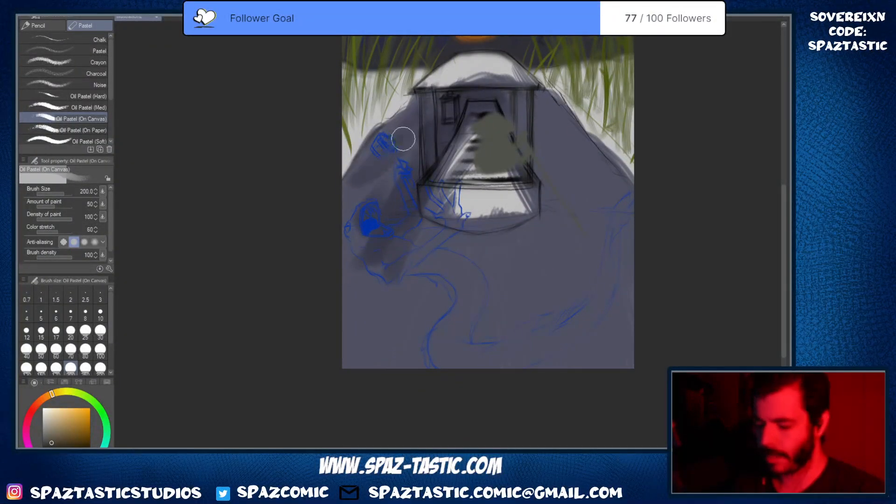
pyautogui.moveTo(372, 172)
pyautogui.mouseDown()
pyautogui.moveTo(386, 146)
pyautogui.moveTo(368, 190)
pyautogui.moveTo(401, 147)
pyautogui.mouseUp()
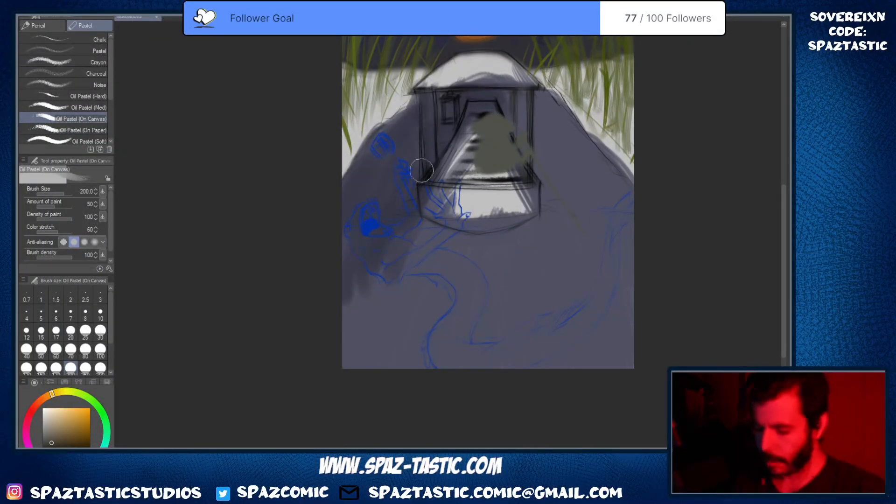
pyautogui.moveTo(374, 273); pyautogui.dragTo(394, 310)
pyautogui.moveTo(428, 203)
pyautogui.mouseDown()
pyautogui.moveTo(423, 240)
pyautogui.moveTo(466, 258)
pyautogui.moveTo(416, 219)
pyautogui.moveTo(546, 223)
pyautogui.moveTo(406, 229)
pyautogui.moveTo(559, 236)
pyautogui.moveTo(501, 246)
pyautogui.moveTo(535, 249)
pyautogui.moveTo(551, 222)
pyautogui.mouseUp()
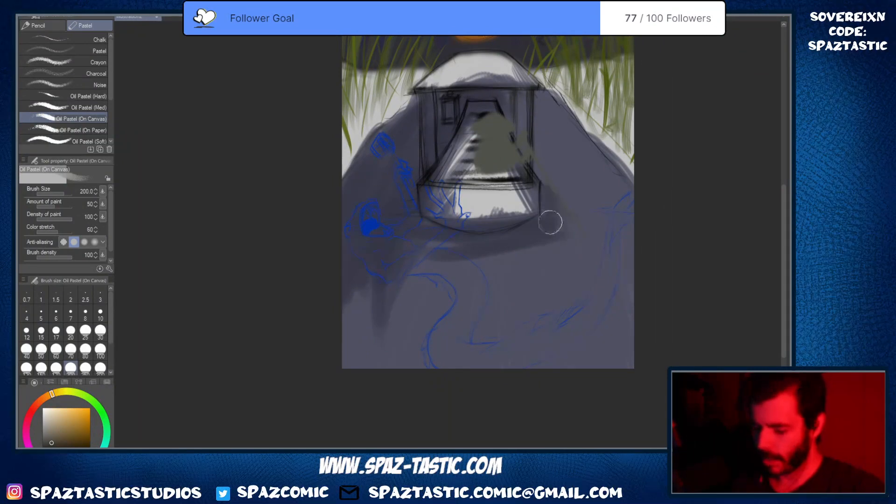
pyautogui.moveTo(561, 136)
pyautogui.mouseDown()
pyautogui.moveTo(537, 157)
pyautogui.moveTo(511, 114)
pyautogui.moveTo(552, 190)
pyautogui.moveTo(529, 138)
pyautogui.moveTo(564, 167)
pyautogui.moveTo(610, 237)
pyautogui.moveTo(538, 138)
pyautogui.moveTo(610, 222)
pyautogui.moveTo(601, 239)
pyautogui.moveTo(606, 295)
pyautogui.moveTo(546, 172)
pyautogui.moveTo(622, 409)
pyautogui.moveTo(538, 194)
pyautogui.moveTo(624, 361)
pyautogui.moveTo(543, 204)
pyautogui.moveTo(598, 323)
pyautogui.mouseUp()
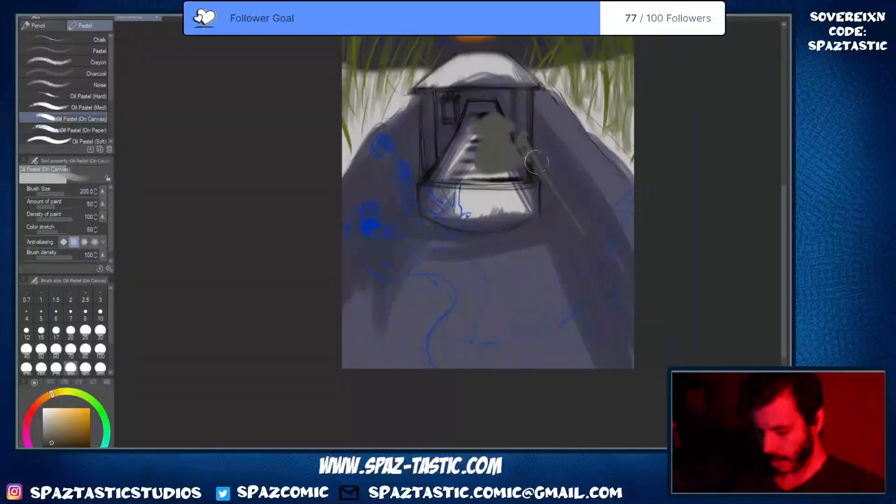
pyautogui.moveTo(545, 248); pyautogui.dragTo(581, 391)
# Darken the rest of the foreground water down to the canvas bottom with the Oil Pastel brush at size 350
pyautogui.press(']')
pyautogui.press(']')
pyautogui.press(']')
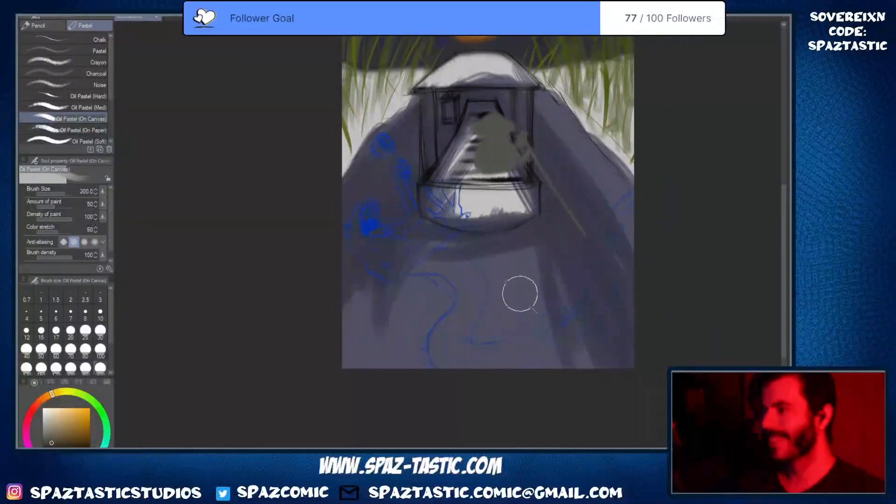
pyautogui.moveTo(539, 286)
pyautogui.mouseDown()
pyautogui.moveTo(350, 296)
pyautogui.moveTo(356, 358)
pyautogui.mouseUp()
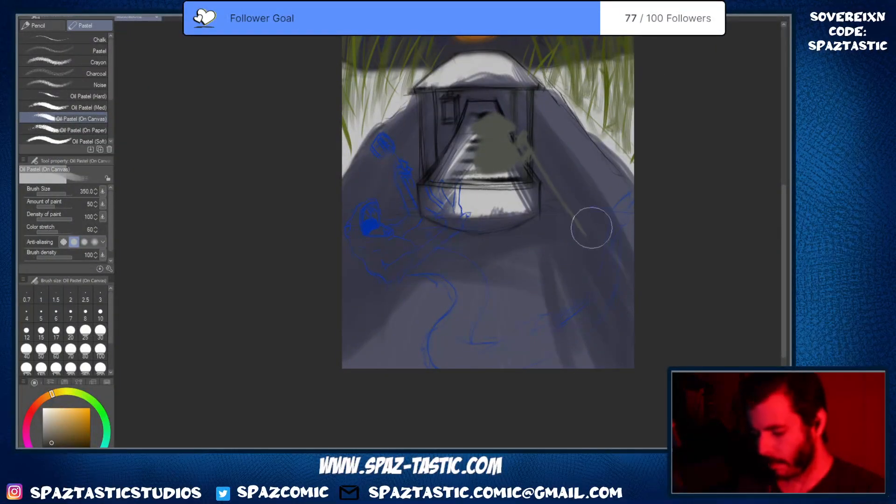
pyautogui.moveTo(436, 275)
pyautogui.mouseDown()
pyautogui.moveTo(417, 278)
pyautogui.moveTo(365, 365)
pyautogui.mouseUp()
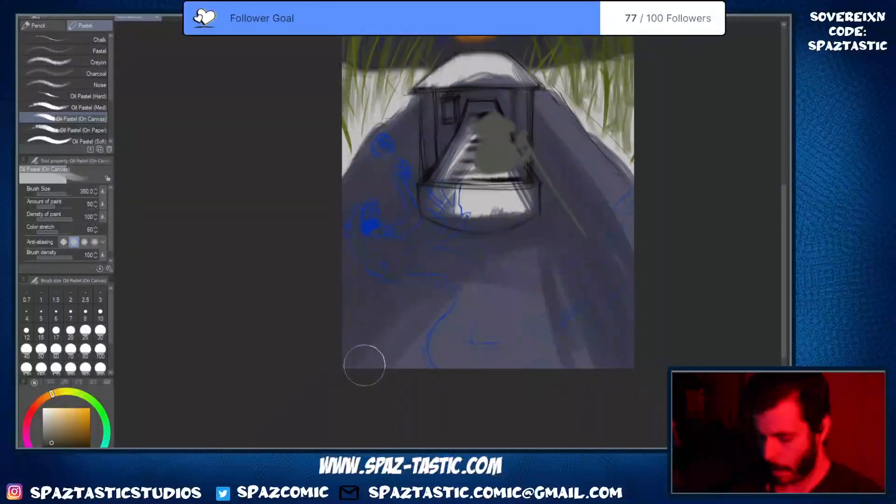
pyautogui.moveTo(453, 275)
pyautogui.mouseDown()
pyautogui.moveTo(490, 256)
pyautogui.moveTo(447, 340)
pyautogui.moveTo(474, 349)
pyautogui.moveTo(470, 378)
pyautogui.moveTo(456, 363)
pyautogui.moveTo(354, 392)
pyautogui.moveTo(349, 379)
pyautogui.moveTo(445, 389)
pyautogui.moveTo(608, 364)
pyautogui.mouseUp()
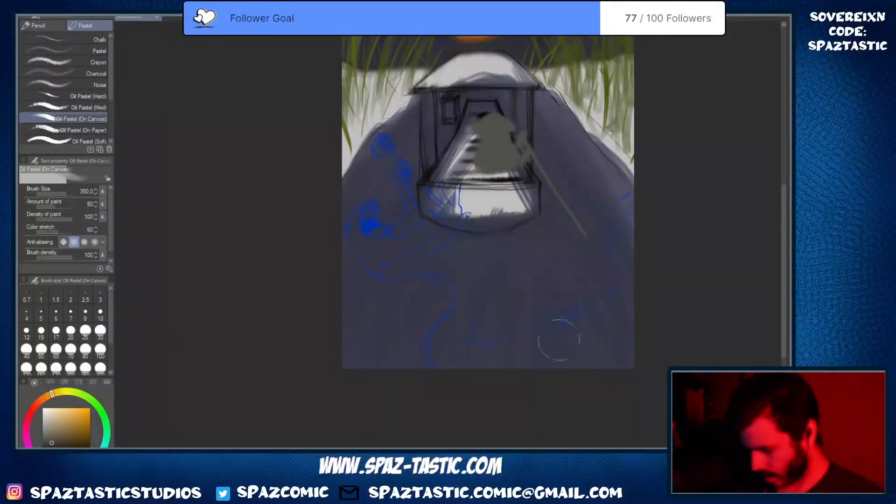
# Pick a slightly lighter tone and paint soft variations into the water along the right bank with the Oil Pastel brush at size 125
pyautogui.moveTo(550, 334); pyautogui.dragTo(531, 297)
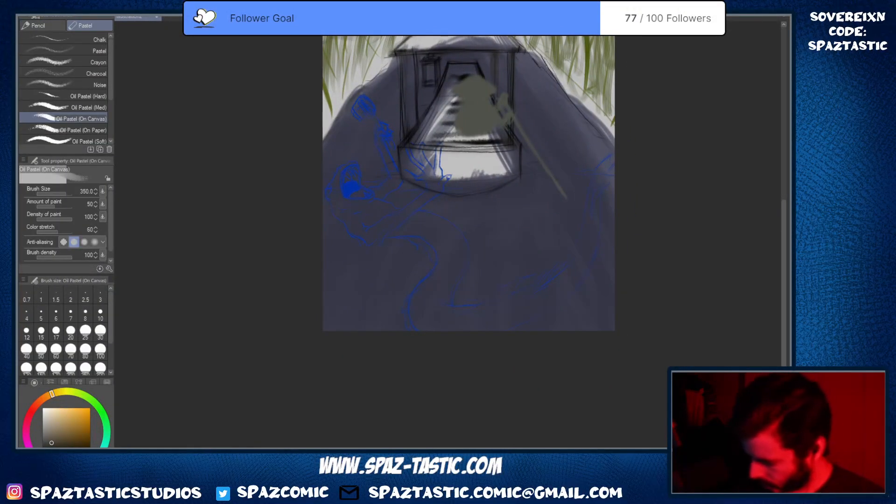
pyautogui.moveTo(468, 276); pyautogui.dragTo(476, 294)
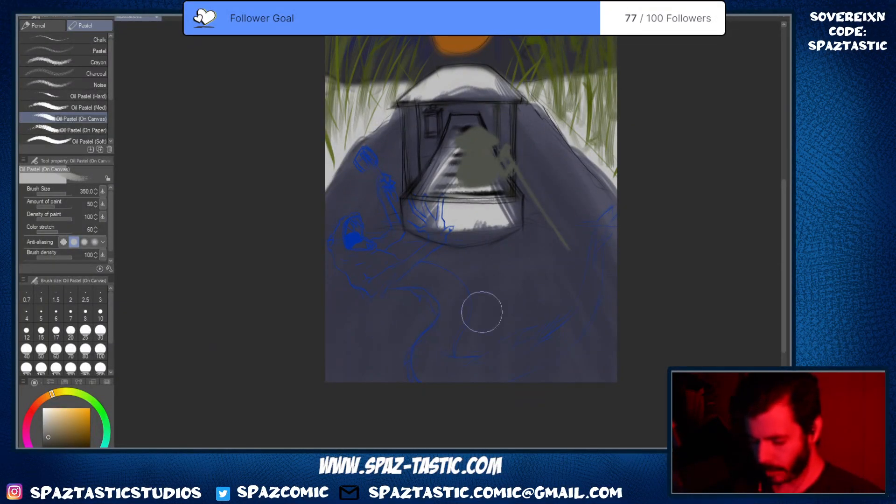
pyautogui.press('[')
pyautogui.press('[')
pyautogui.press('[')
pyautogui.press('[')
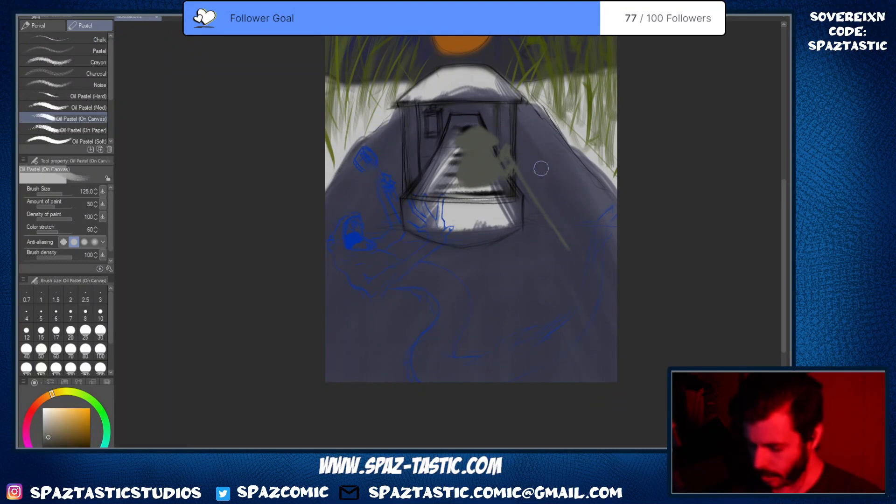
pyautogui.moveTo(556, 173); pyautogui.dragTo(577, 146)
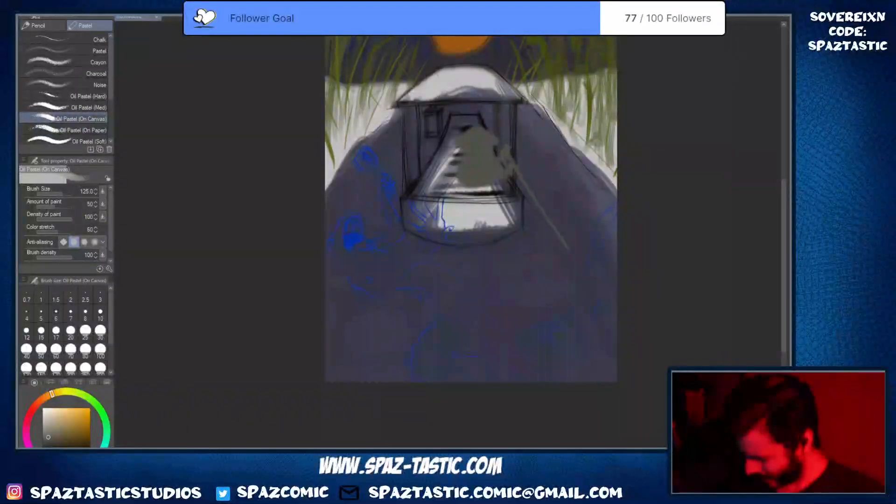
# Pick a lighter greyish tone and dab faint ripple highlights across the water, varying the Oil Pastel brush between sizes 70 and 125
pyautogui.click(51, 425)
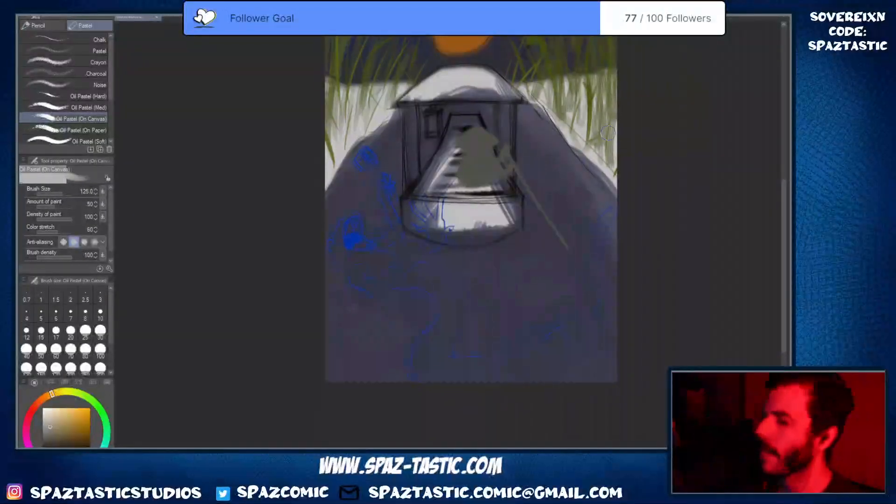
pyautogui.press('[')
pyautogui.press('[')
pyautogui.press('[')
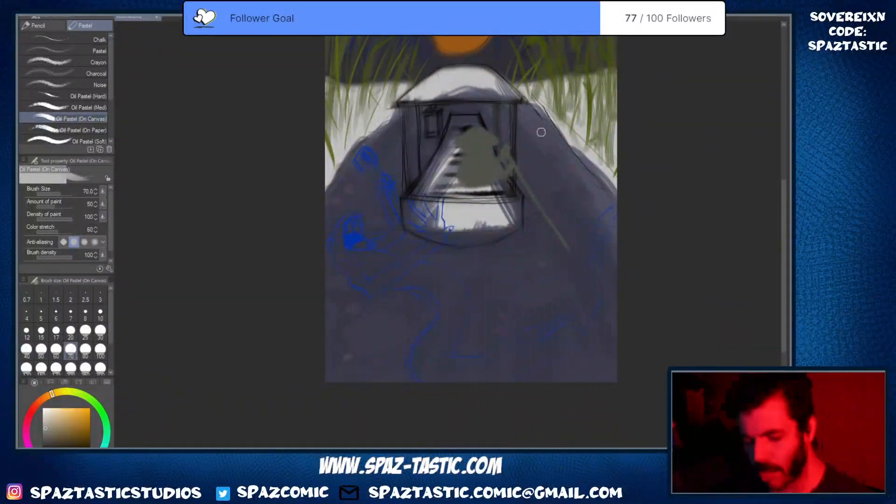
pyautogui.press(']')
pyautogui.press(']')
pyautogui.press(']')
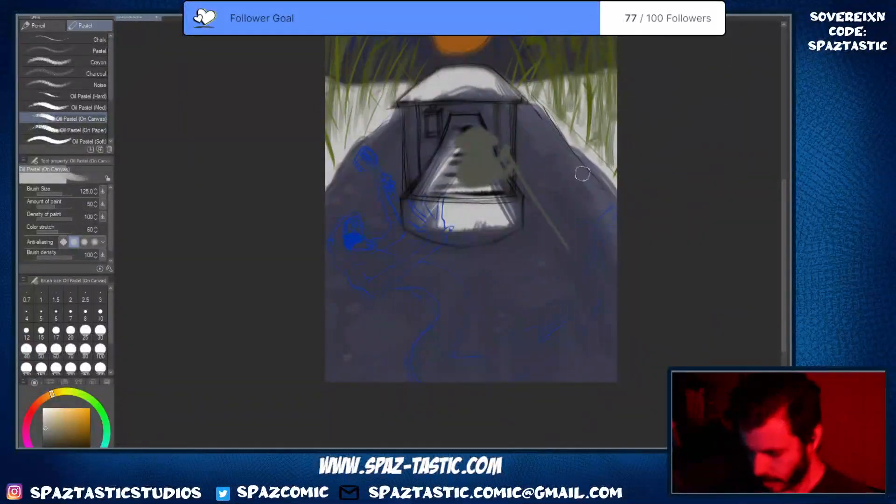
pyautogui.press('[')
pyautogui.press('[')
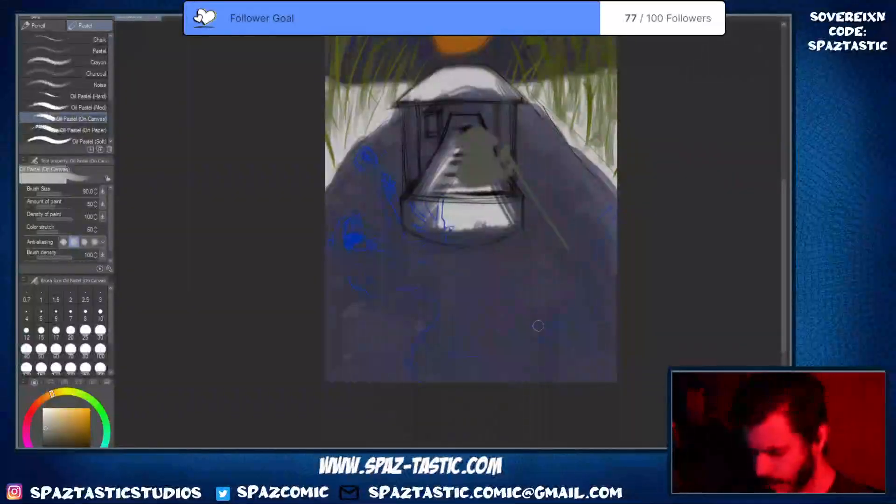
pyautogui.moveTo(514, 168); pyautogui.dragTo(568, 250)
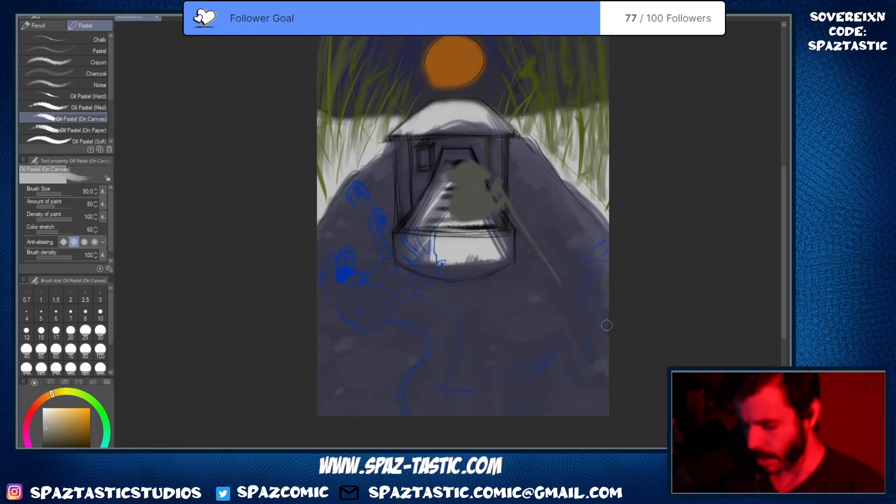
# Compare the whole painting with and without the dark night sky by undoing and redoing the last changes
pyautogui.press('space')
pyautogui.moveTo(568, 344); pyautogui.dragTo(585, 376)
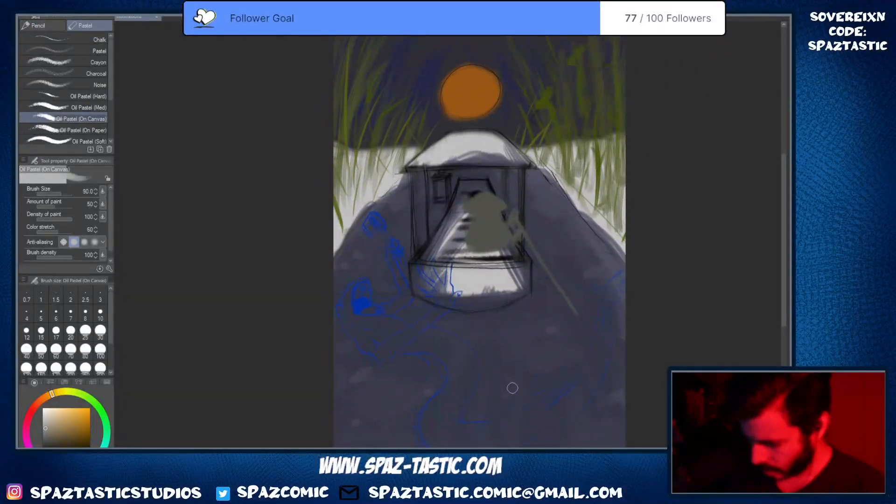
pyautogui.hotkey('ctrl', 'z')
pyautogui.hotkey('ctrl', 'y')
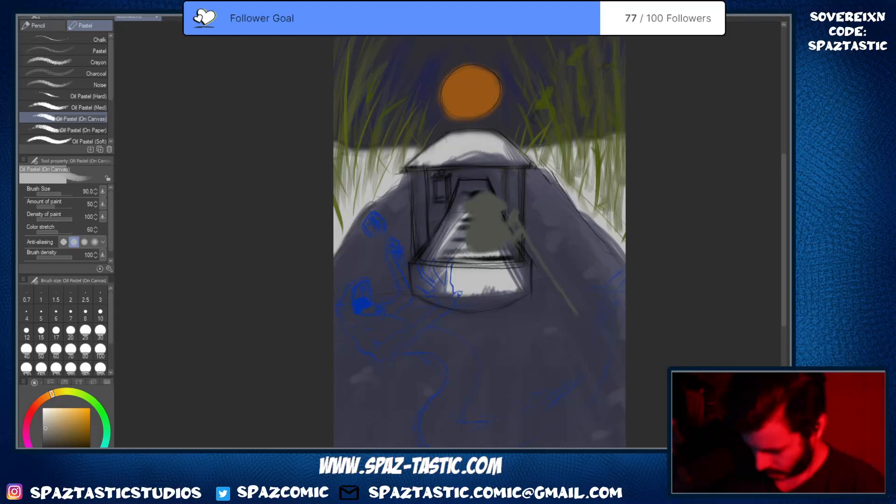
pyautogui.hotkey('ctrl', 'z')
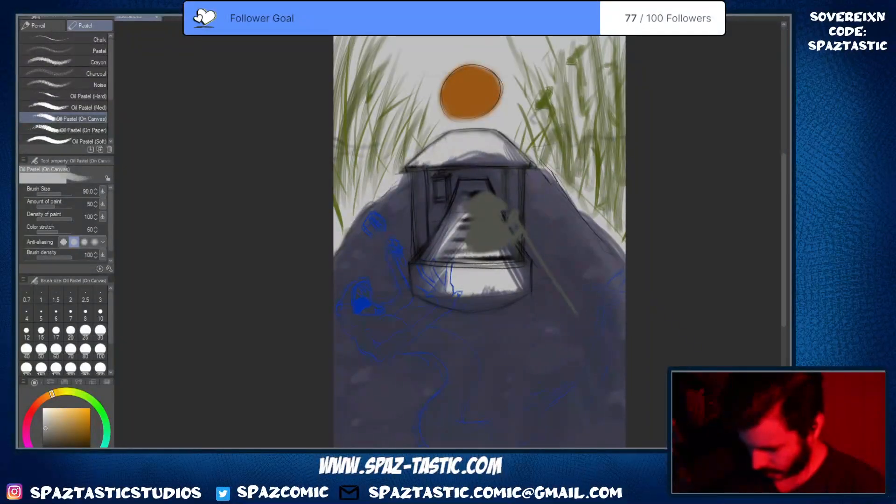
pyautogui.hotkey('ctrl', 'y')
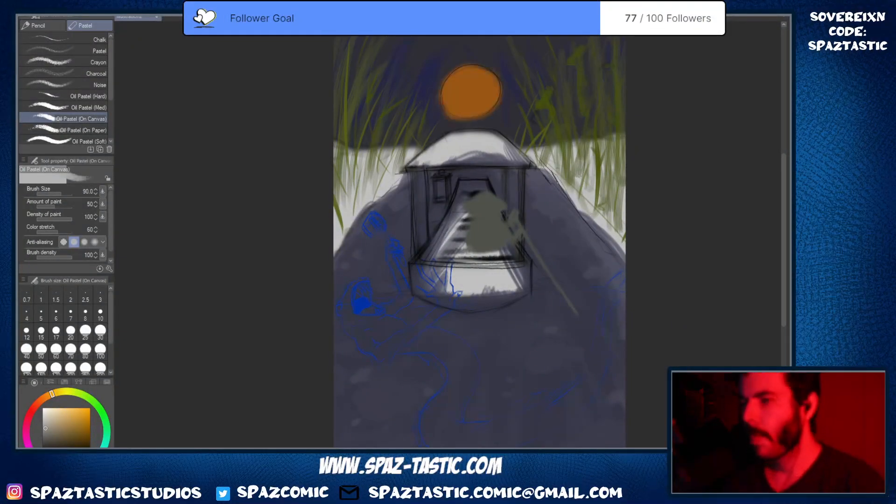
# Erase the dark water paint covering the boat's deck and hull with the Soft eraser at size 125
pyautogui.press('space')
pyautogui.moveTo(512, 306); pyautogui.dragTo(514, 318)
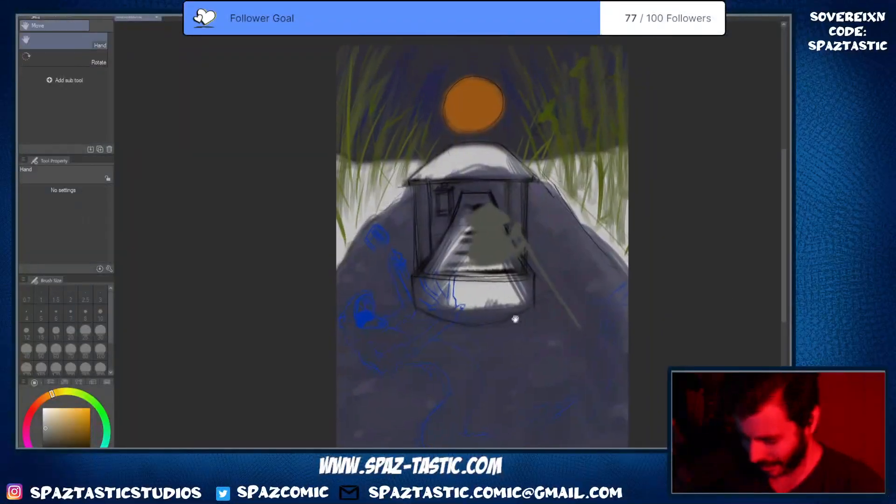
pyautogui.press('space')
pyautogui.moveTo(542, 374); pyautogui.dragTo(550, 338)
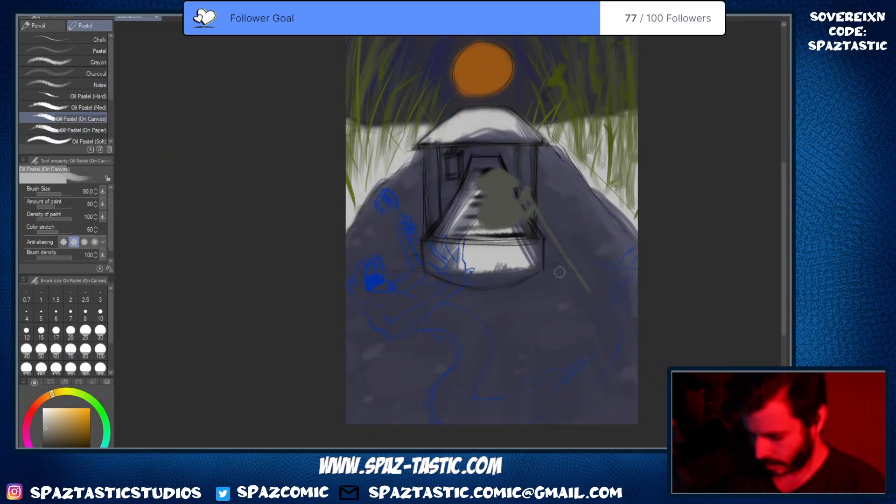
pyautogui.scroll(1, 535, 241)
pyautogui.press('space')
pyautogui.moveTo(528, 298); pyautogui.dragTo(541, 339)
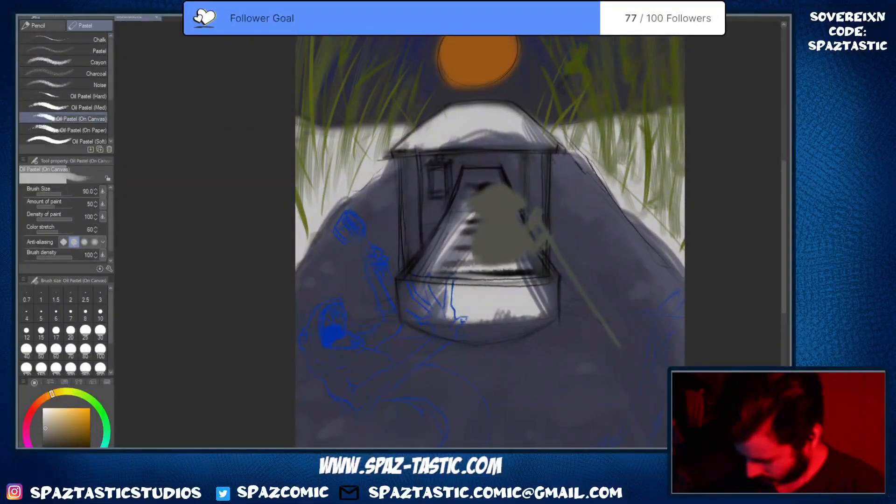
pyautogui.press('e')
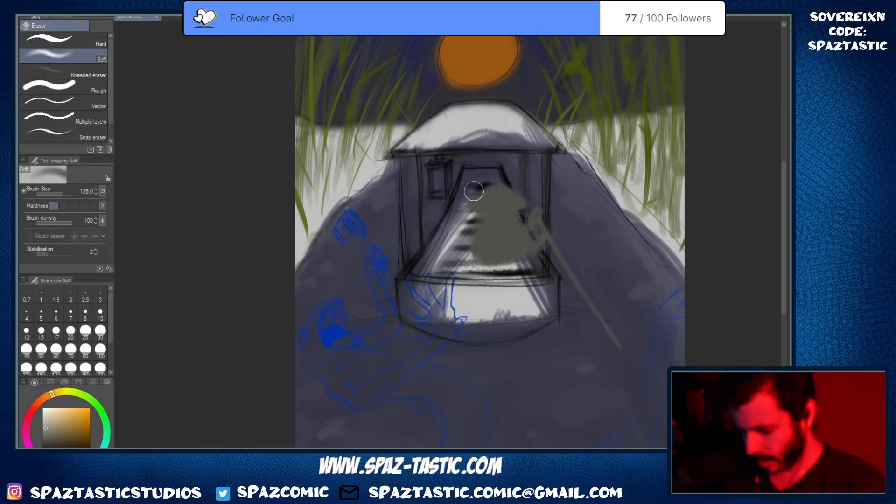
pyautogui.moveTo(476, 190)
pyautogui.mouseDown()
pyautogui.moveTo(417, 294)
pyautogui.moveTo(407, 289)
pyautogui.moveTo(426, 313)
pyautogui.moveTo(529, 273)
pyautogui.moveTo(442, 310)
pyautogui.moveTo(455, 325)
pyautogui.moveTo(520, 322)
pyautogui.moveTo(489, 312)
pyautogui.mouseUp()
pyautogui.moveTo(526, 272)
pyautogui.mouseDown()
pyautogui.moveTo(540, 304)
pyautogui.moveTo(525, 254)
pyautogui.moveTo(544, 313)
pyautogui.moveTo(442, 328)
pyautogui.moveTo(416, 296)
pyautogui.mouseUp()
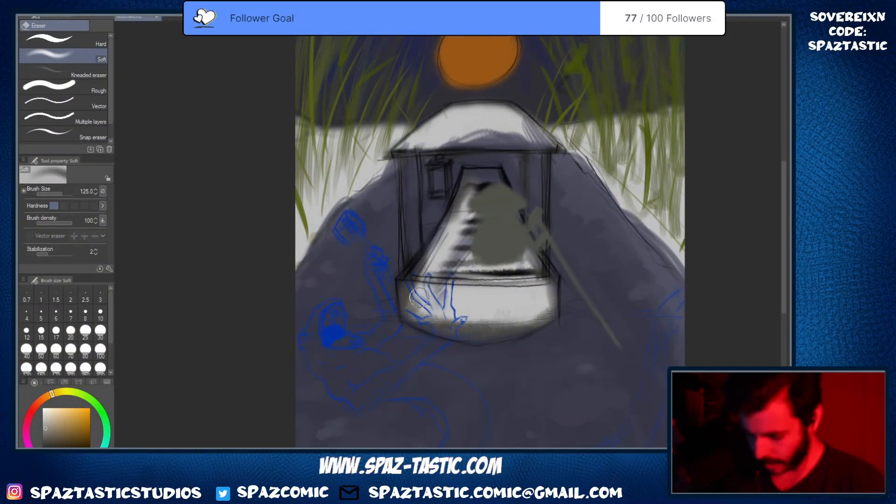
pyautogui.moveTo(500, 189)
pyautogui.mouseDown()
pyautogui.moveTo(476, 181)
pyautogui.moveTo(495, 187)
pyautogui.moveTo(448, 280)
pyautogui.moveTo(420, 271)
pyautogui.moveTo(416, 284)
pyautogui.mouseUp()
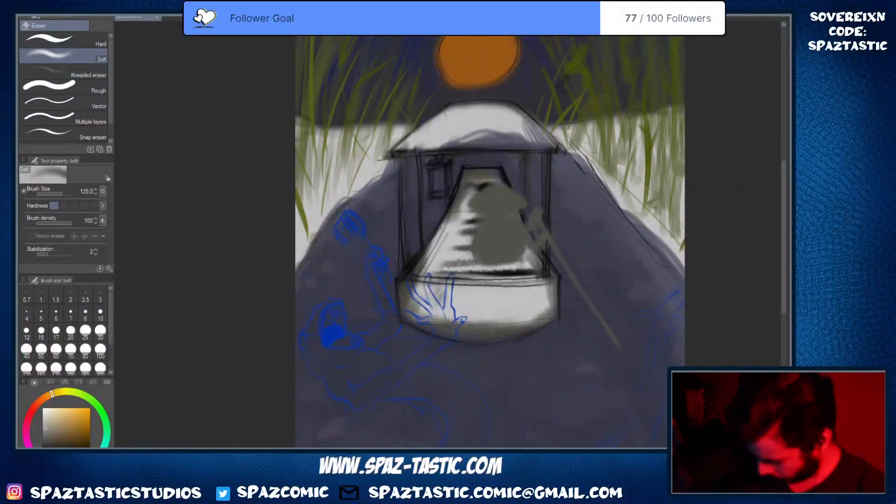
# Erase the purple-grey water paint from the boat's roof with the Soft eraser at size 125
pyautogui.scroll(2, 509, 120)
pyautogui.moveTo(587, 166); pyautogui.dragTo(584, 230)
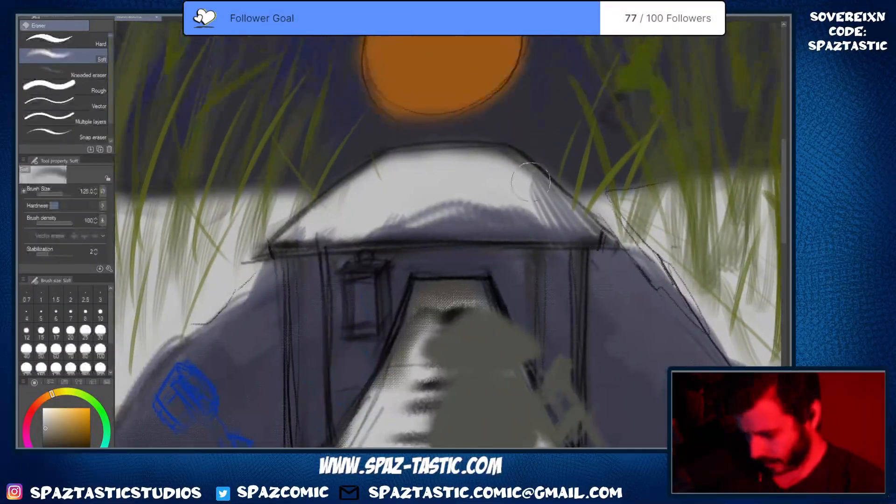
pyautogui.moveTo(541, 181)
pyautogui.mouseDown()
pyautogui.moveTo(549, 212)
pyautogui.moveTo(460, 212)
pyautogui.moveTo(337, 228)
pyautogui.moveTo(539, 220)
pyautogui.moveTo(327, 233)
pyautogui.moveTo(558, 228)
pyautogui.mouseUp()
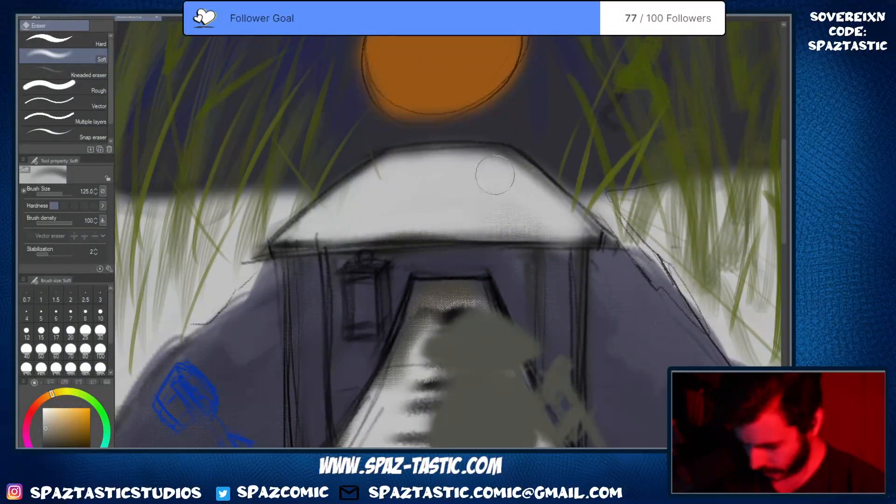
pyautogui.moveTo(642, 253)
pyautogui.mouseDown()
pyautogui.moveTo(654, 247)
pyautogui.moveTo(654, 261)
pyautogui.mouseUp()
# Clean up the edge of the water paint along the right bank with the Soft eraser
pyautogui.scroll(-4, 713, 275)
pyautogui.press('space')
pyautogui.moveTo(653, 302); pyautogui.dragTo(550, 226)
pyautogui.scroll(2, 566, 243)
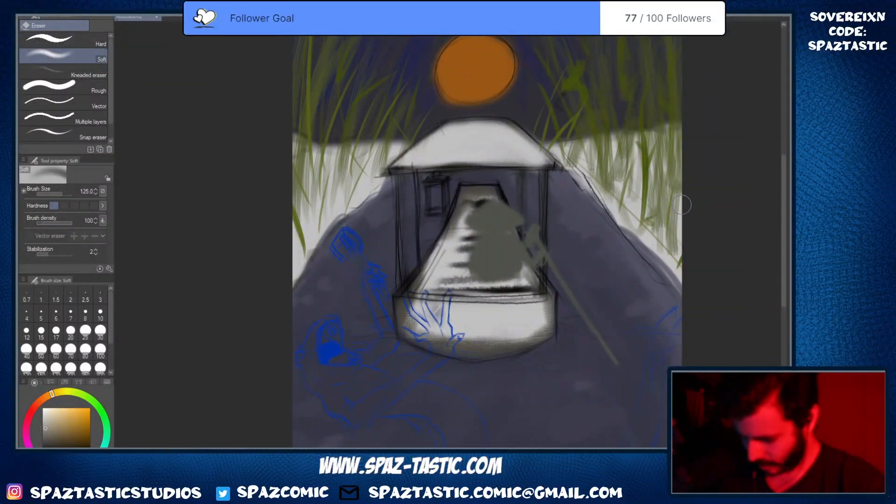
pyautogui.moveTo(647, 241)
pyautogui.mouseDown()
pyautogui.moveTo(665, 227)
pyautogui.moveTo(672, 277)
pyautogui.moveTo(684, 292)
pyautogui.mouseUp()
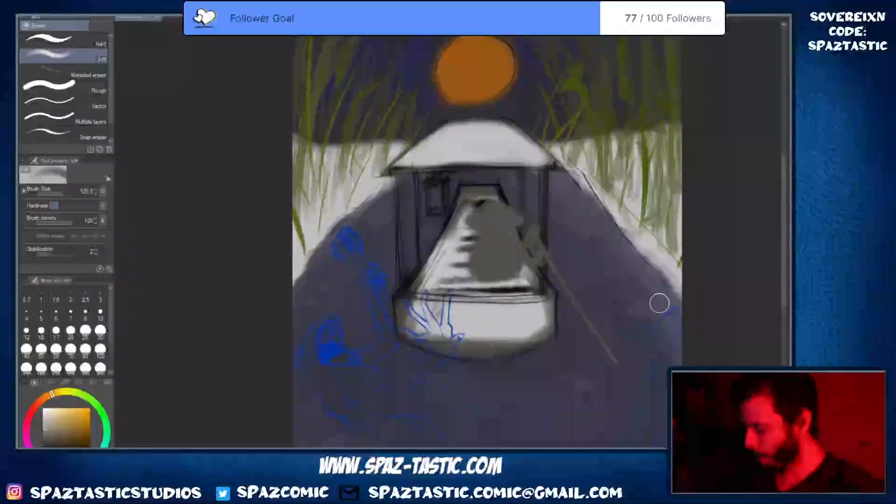
# Erase the remaining grey spill from the deck's far end and the lower part of the hull
pyautogui.moveTo(410, 306)
pyautogui.mouseDown()
pyautogui.moveTo(407, 319)
pyautogui.moveTo(414, 292)
pyautogui.mouseUp()
pyautogui.moveTo(468, 203)
pyautogui.mouseDown()
pyautogui.moveTo(462, 220)
pyautogui.moveTo(479, 197)
pyautogui.moveTo(495, 205)
pyautogui.moveTo(472, 200)
pyautogui.mouseUp()
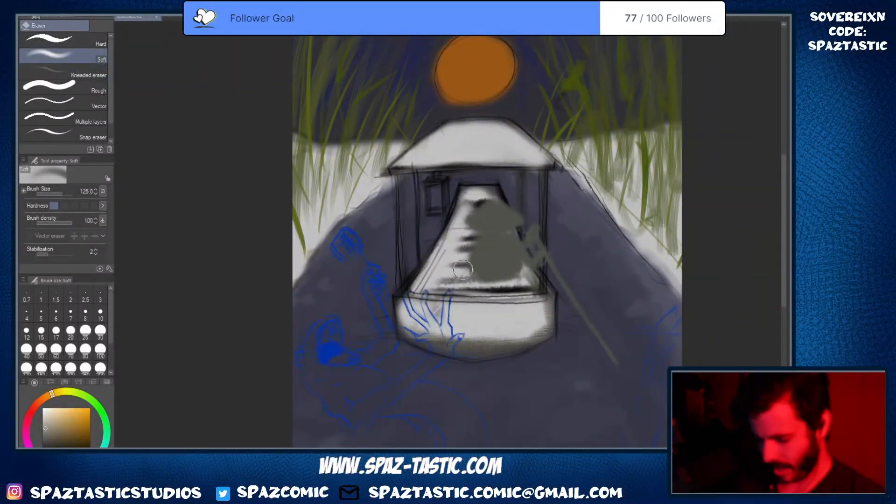
pyautogui.moveTo(543, 309)
pyautogui.mouseDown()
pyautogui.moveTo(543, 334)
pyautogui.moveTo(439, 345)
pyautogui.moveTo(427, 336)
pyautogui.moveTo(462, 343)
pyautogui.moveTo(413, 328)
pyautogui.moveTo(407, 309)
pyautogui.moveTo(408, 323)
pyautogui.mouseUp()
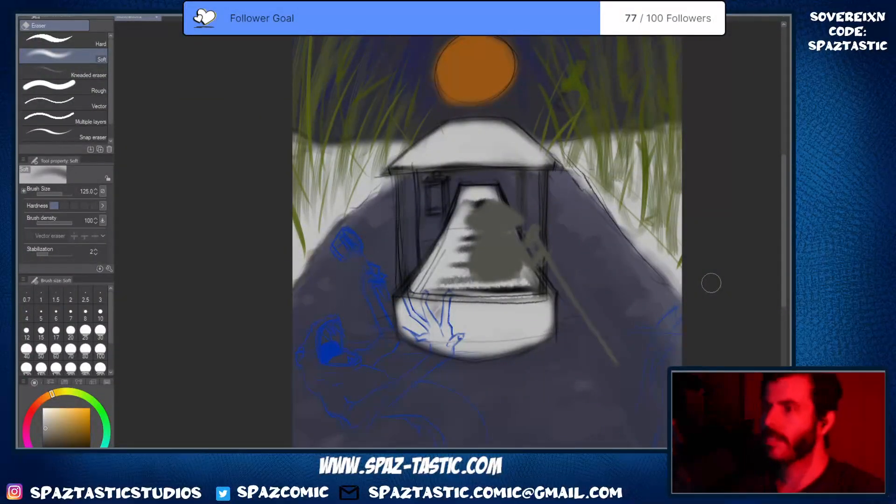
pyautogui.press('space')
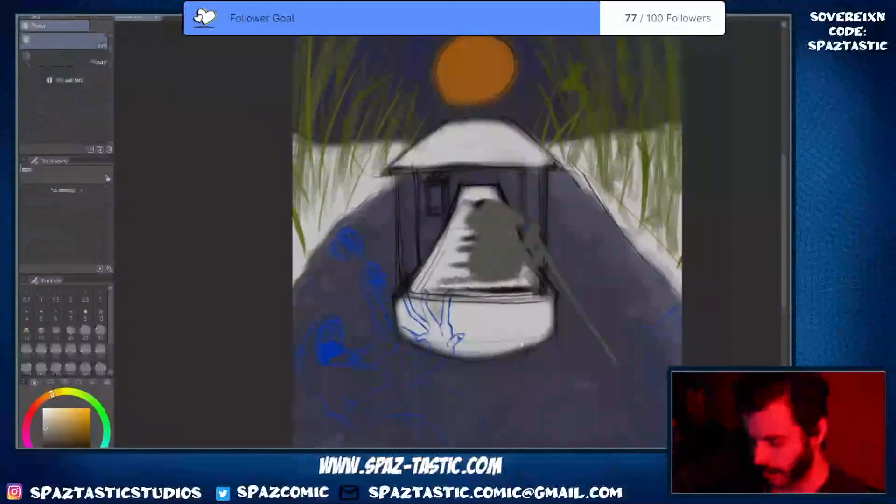
pyautogui.moveTo(711, 283); pyautogui.dragTo(697, 269)
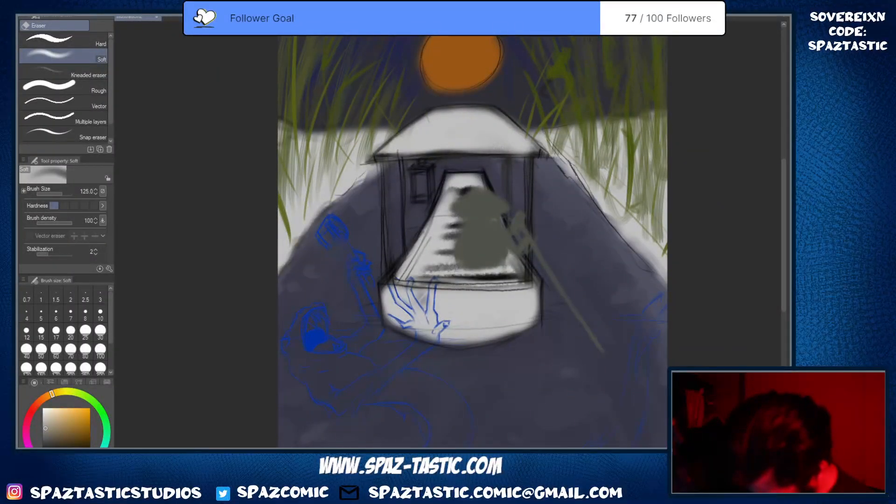
# Compare the painting with and without the orange moon by undoing and redoing the last changes
pyautogui.hotkey('ctrl', 'z')
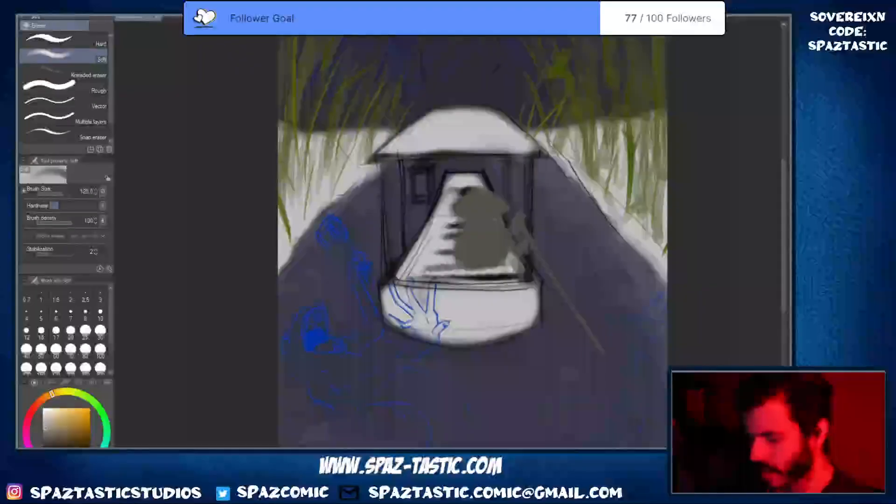
pyautogui.hotkey('ctrl', 'y')
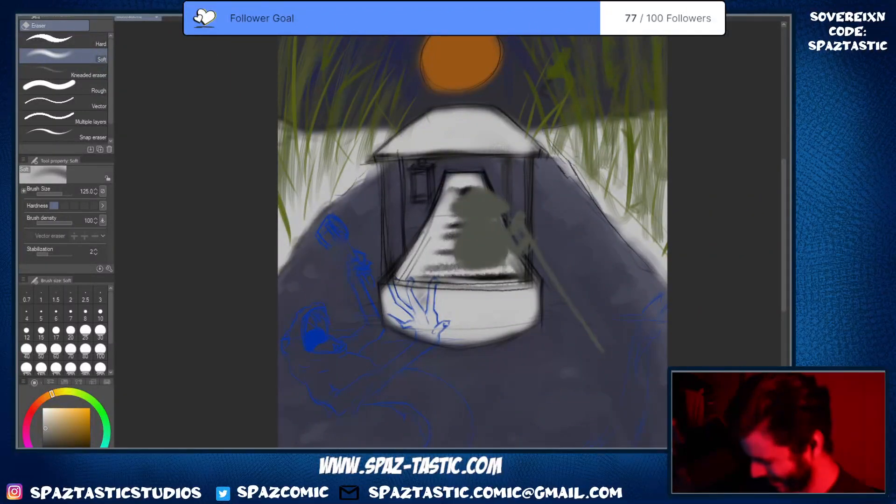
pyautogui.hotkey('ctrl', 'z')
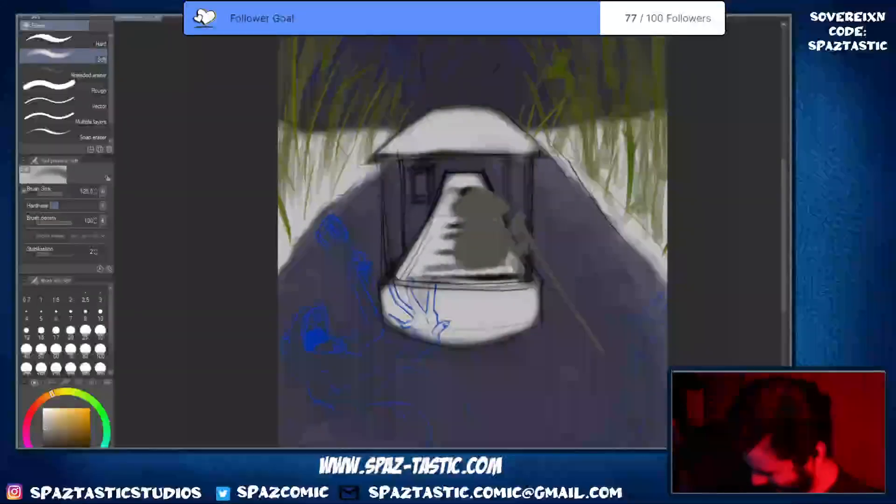
pyautogui.hotkey('ctrl', 'y')
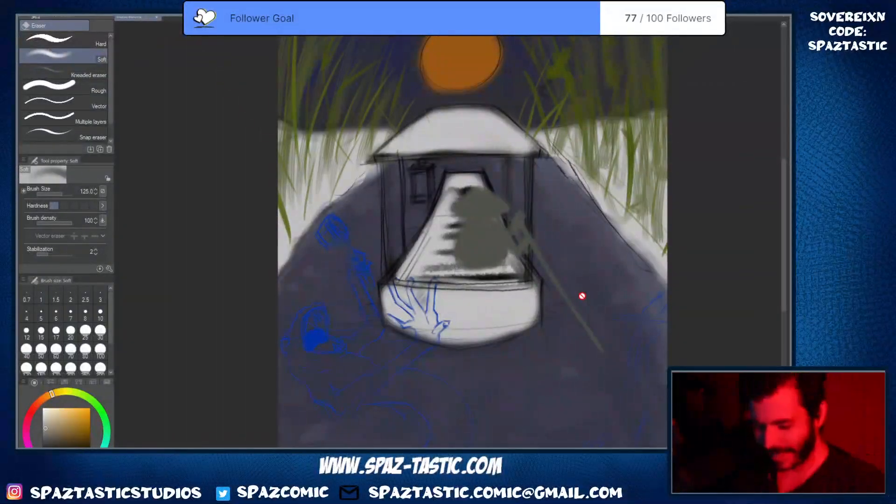
pyautogui.press('space')
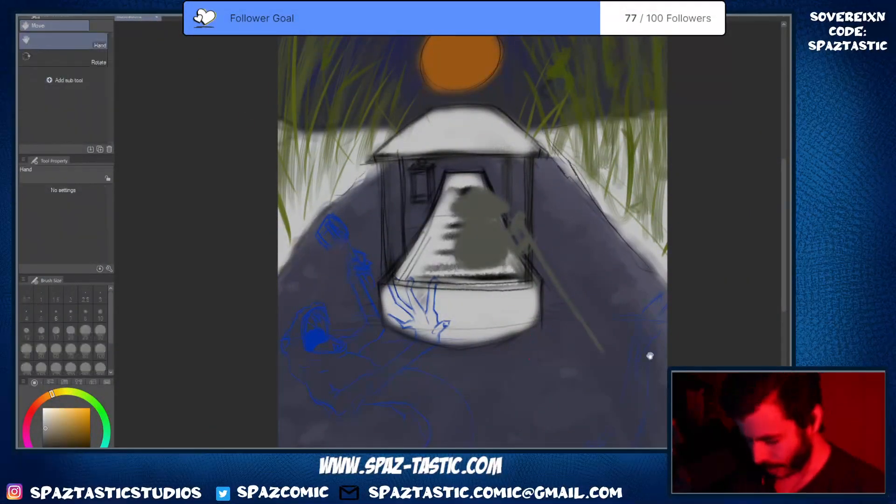
pyautogui.moveTo(650, 354); pyautogui.dragTo(658, 297)
pyautogui.press('space')
pyautogui.moveTo(601, 414); pyautogui.dragTo(634, 368)
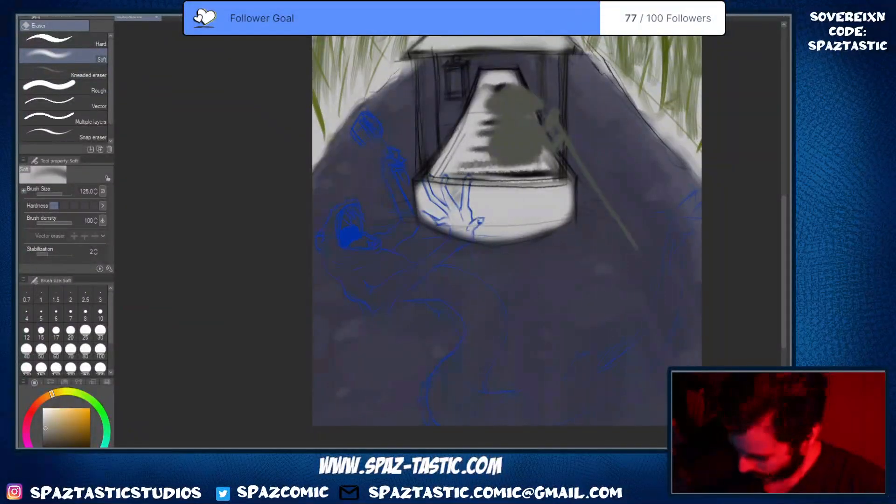
pyautogui.press('space')
pyautogui.moveTo(614, 310); pyautogui.dragTo(601, 399)
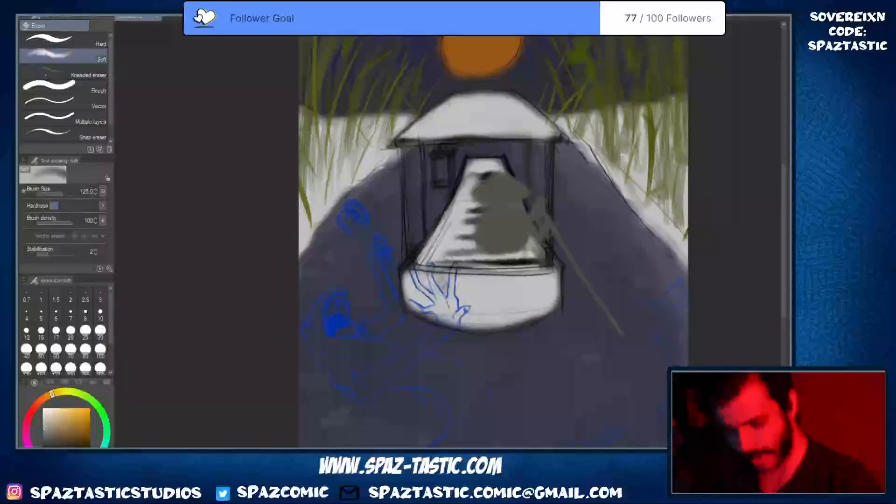
# Open the lake and mountain reference photo and examine the ripples and reflections close up along the shoreline
pyautogui.click(426, 399)
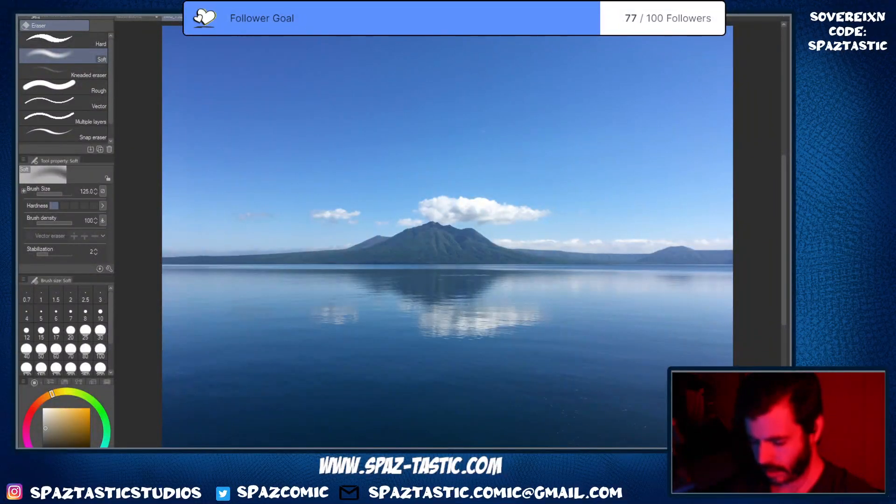
pyautogui.scroll(5, 426, 348)
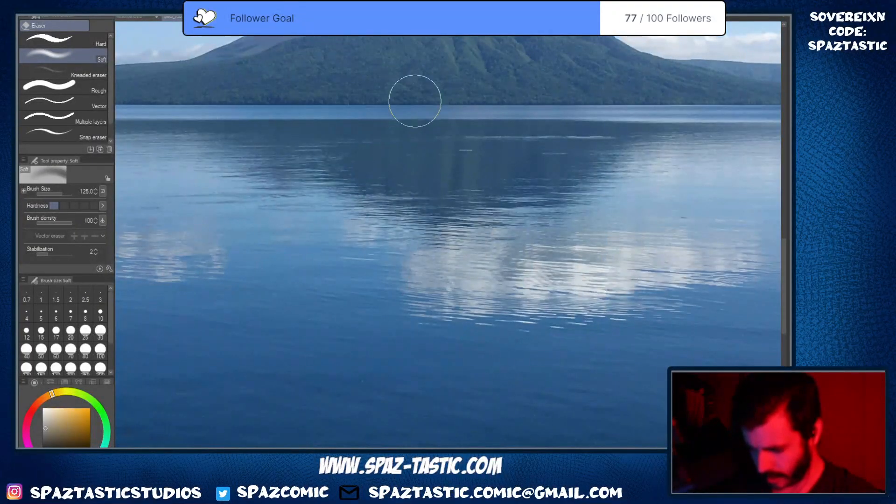
pyautogui.scroll(1, 430, 74)
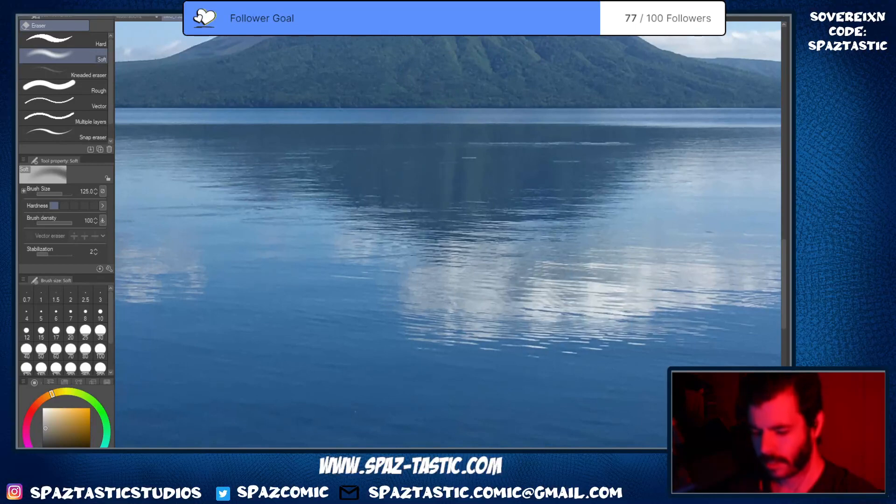
pyautogui.press('k')
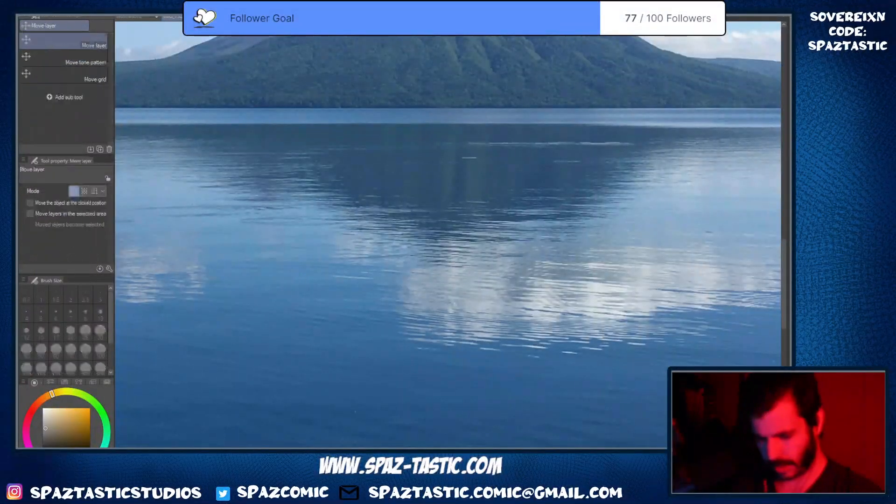
pyautogui.scroll(-3, 445, 253)
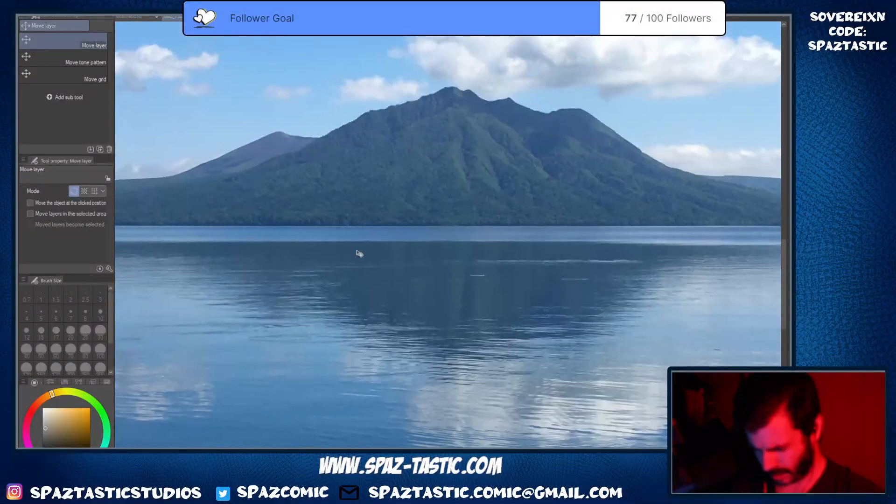
pyautogui.scroll(2, 542, 266)
pyautogui.moveTo(542, 267); pyautogui.dragTo(731, 242)
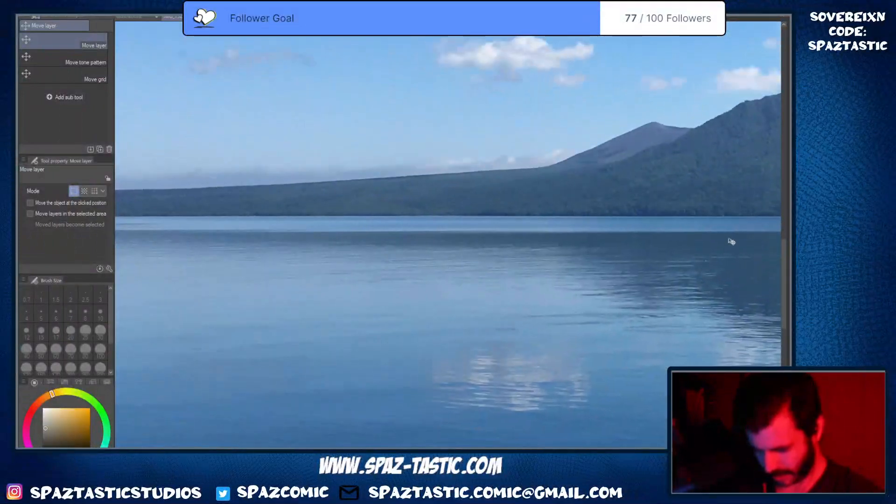
pyautogui.moveTo(577, 267); pyautogui.dragTo(205, 293)
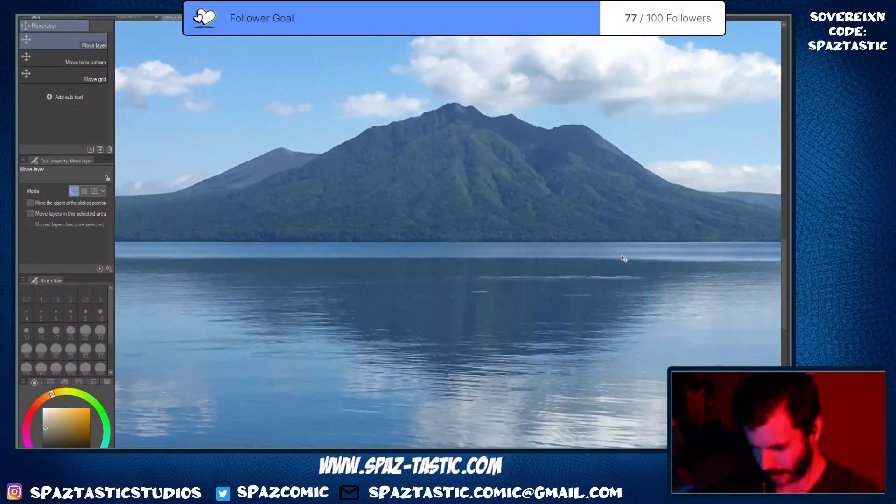
pyautogui.moveTo(624, 259); pyautogui.dragTo(344, 286)
pyautogui.moveTo(504, 278); pyautogui.dragTo(249, 280)
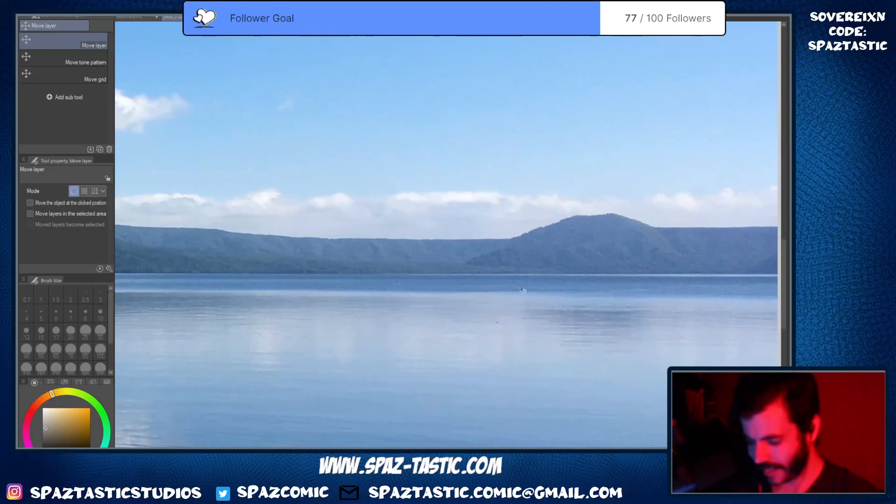
pyautogui.moveTo(550, 298); pyautogui.dragTo(868, 294)
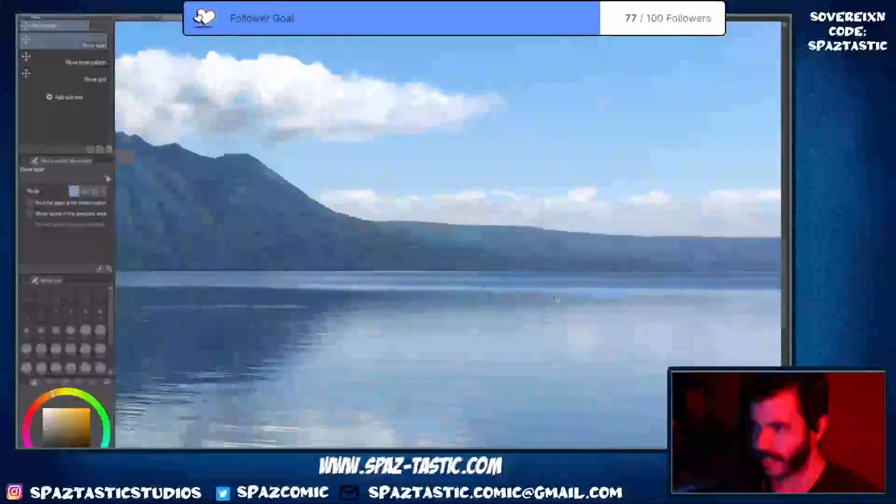
# Review the whole lake photo for its overall water tones and reflections, then return to the boat painting
pyautogui.scroll(-4, 557, 300)
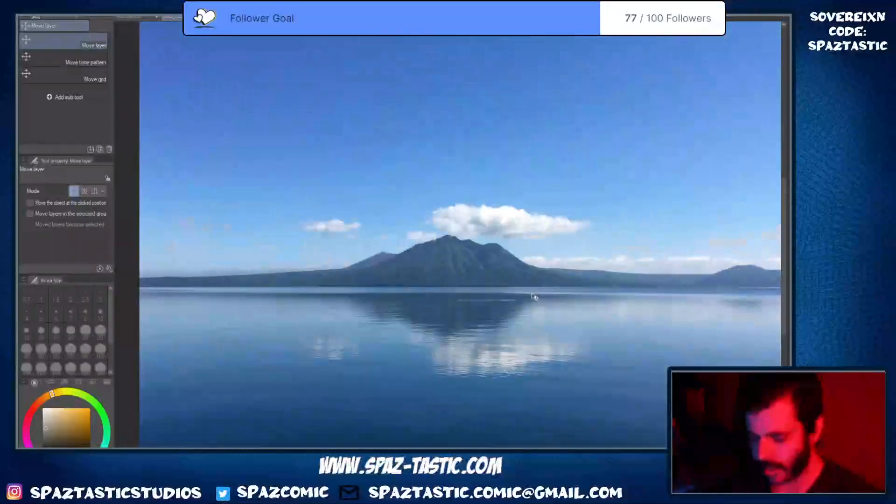
pyautogui.scroll(-3, 534, 297)
pyautogui.scroll(1, 535, 297)
pyautogui.moveTo(535, 297); pyautogui.dragTo(542, 255)
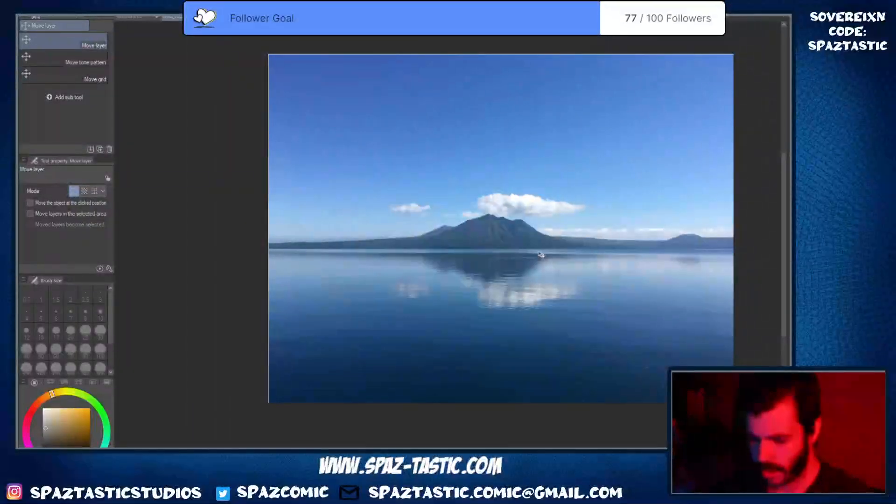
pyautogui.moveTo(542, 254); pyautogui.dragTo(539, 254)
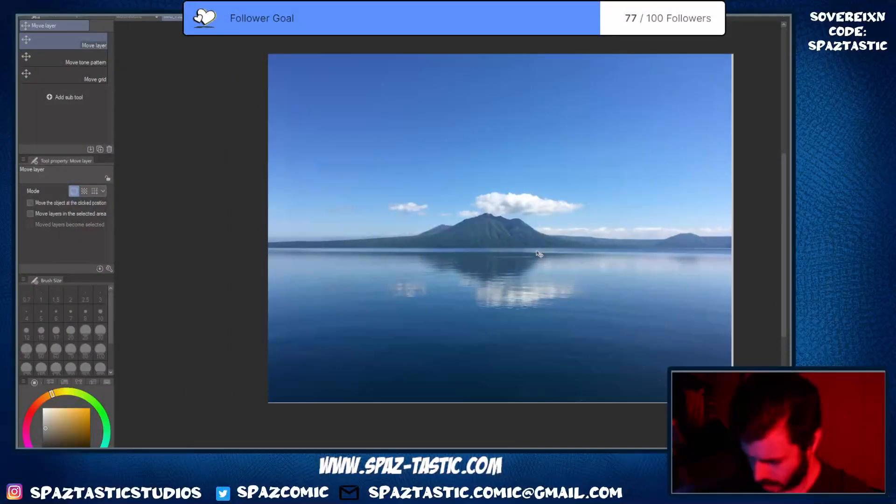
pyautogui.scroll(2, 636, 150)
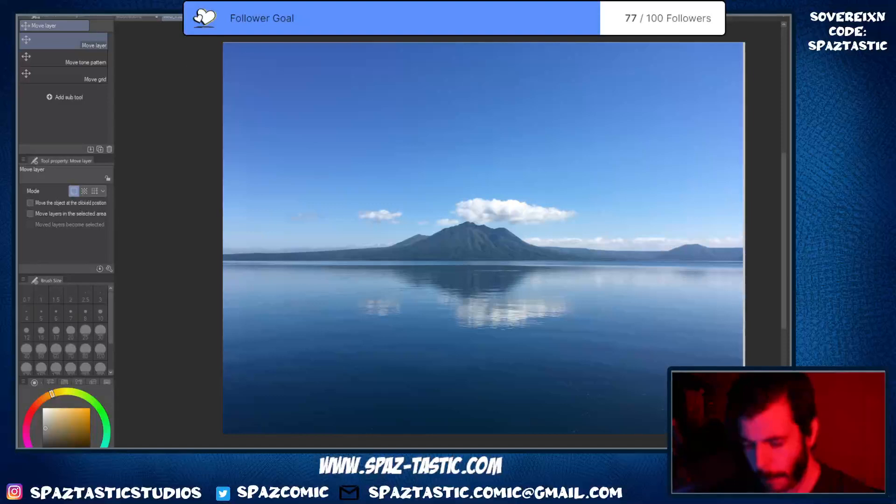
pyautogui.click(143, 18)
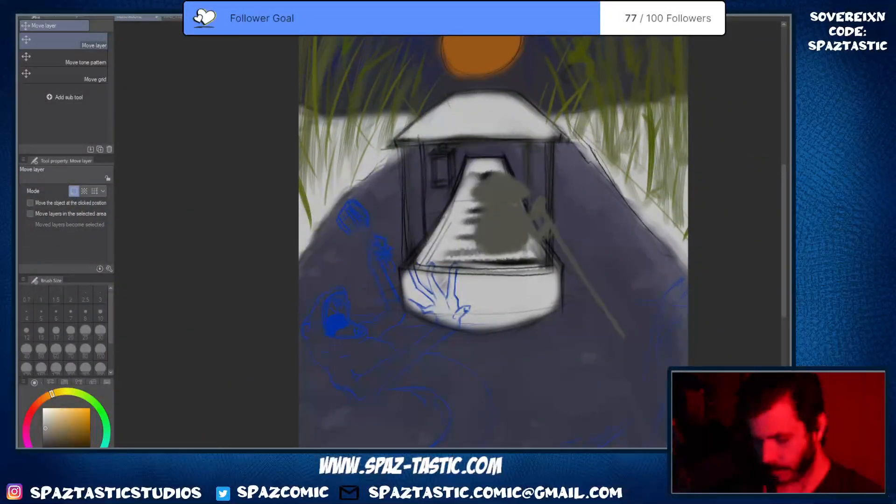
# Switch to the Oil Pastel (On Canvas) brush and choose a very dark green as the painting colour
pyautogui.press('p')
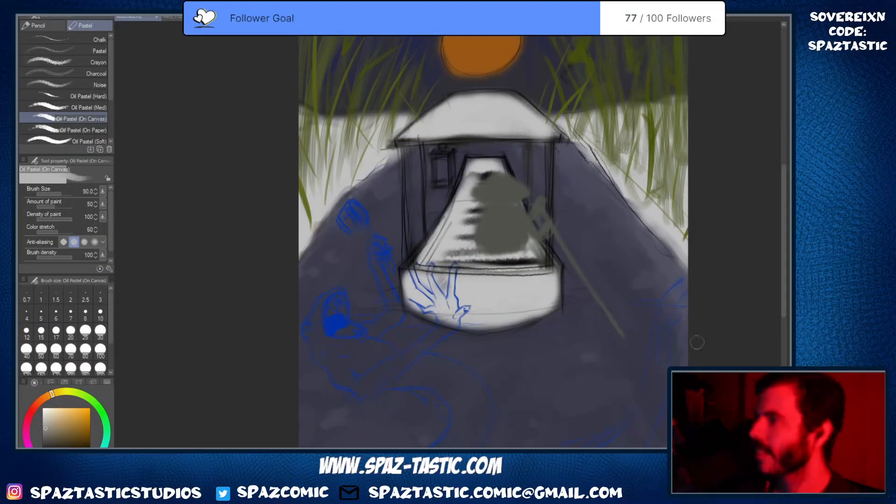
pyautogui.moveTo(581, 262); pyautogui.dragTo(552, 314)
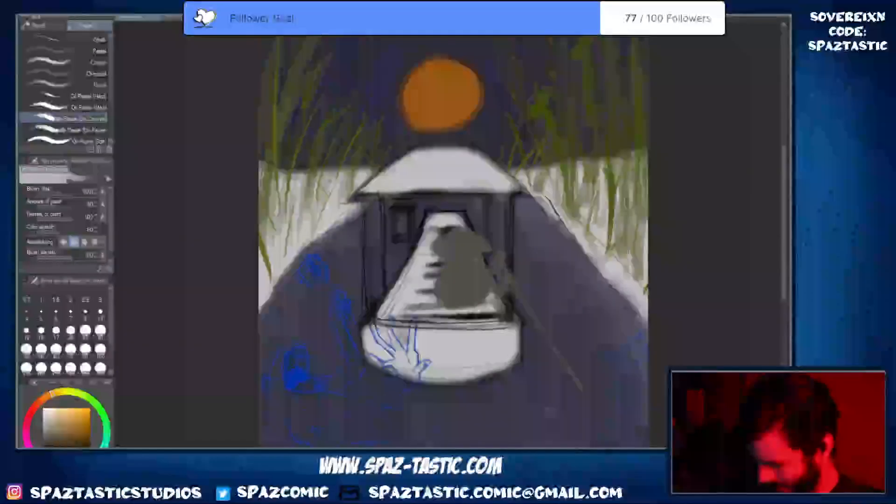
pyautogui.click(100, 409)
pyautogui.moveTo(79, 433); pyautogui.dragTo(66, 443)
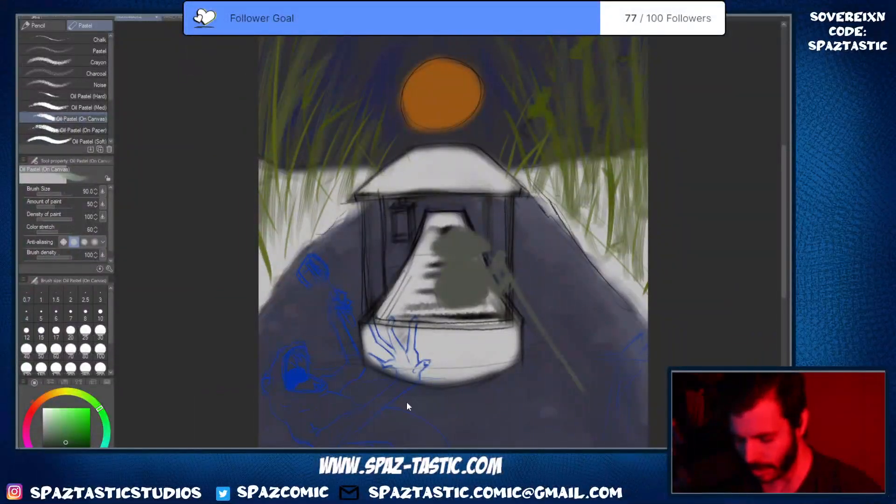
# Open the snow-streaked mountain reference photo and examine its meadow and tree line close up, then its overall composition
pyautogui.click(174, 18)
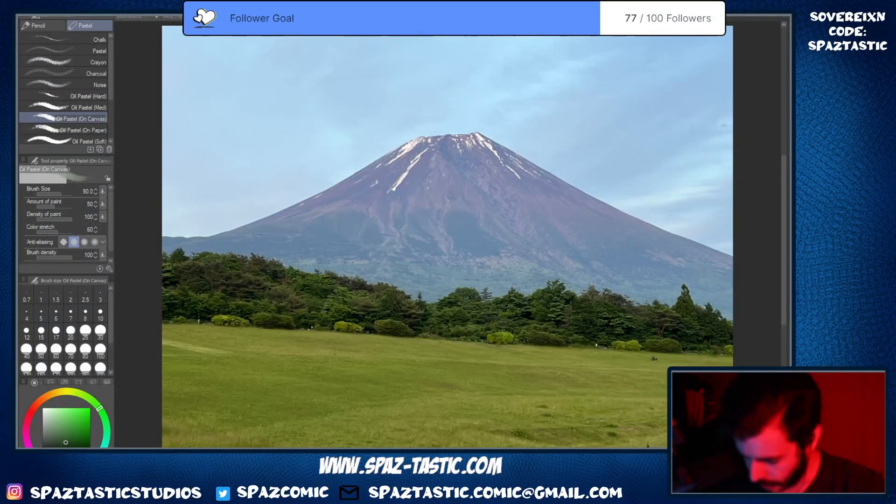
pyautogui.scroll(1, 613, 314)
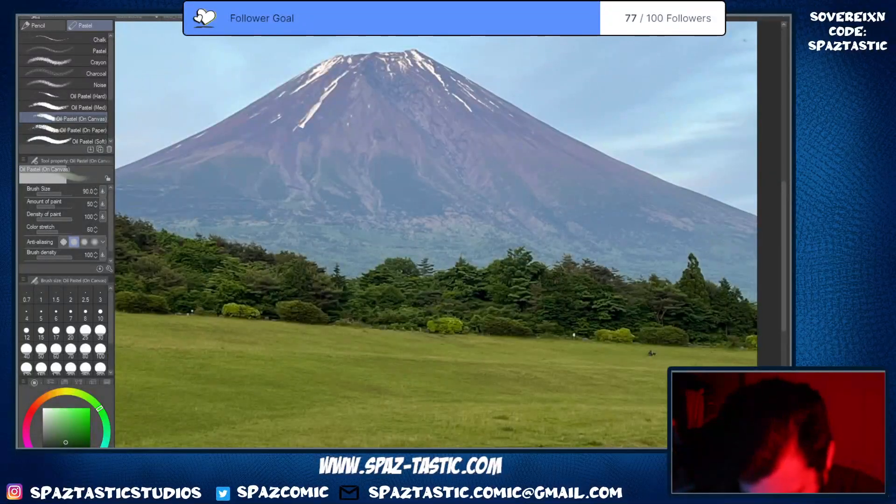
pyautogui.press('space')
pyautogui.moveTo(590, 383); pyautogui.dragTo(459, 296)
pyautogui.scroll(1, 611, 407)
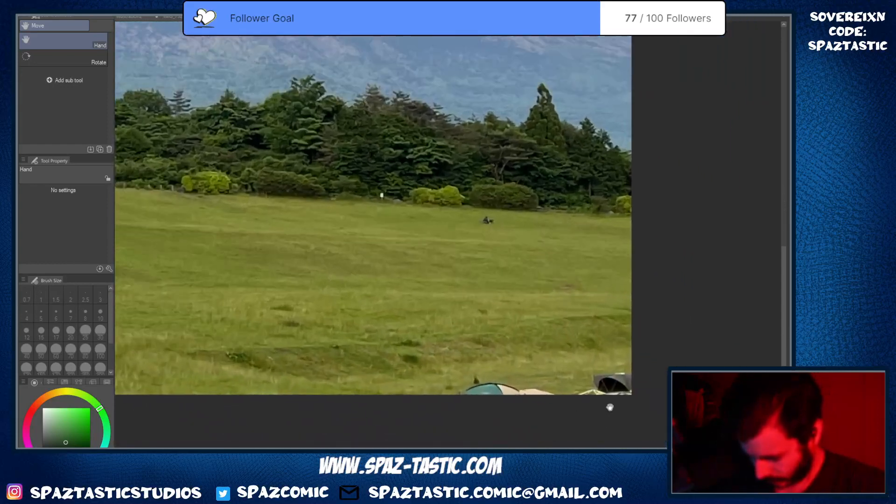
pyautogui.scroll(2, 610, 408)
pyautogui.scroll(-2, 610, 407)
pyautogui.scroll(-3, 537, 355)
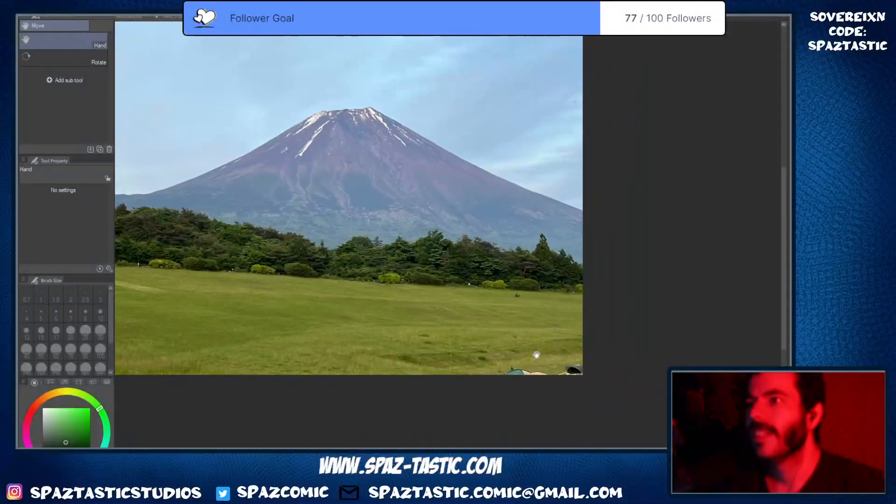
pyautogui.scroll(-1, 537, 355)
pyautogui.moveTo(454, 292); pyautogui.dragTo(518, 312)
pyautogui.scroll(1, 476, 302)
pyautogui.scroll(1, 497, 295)
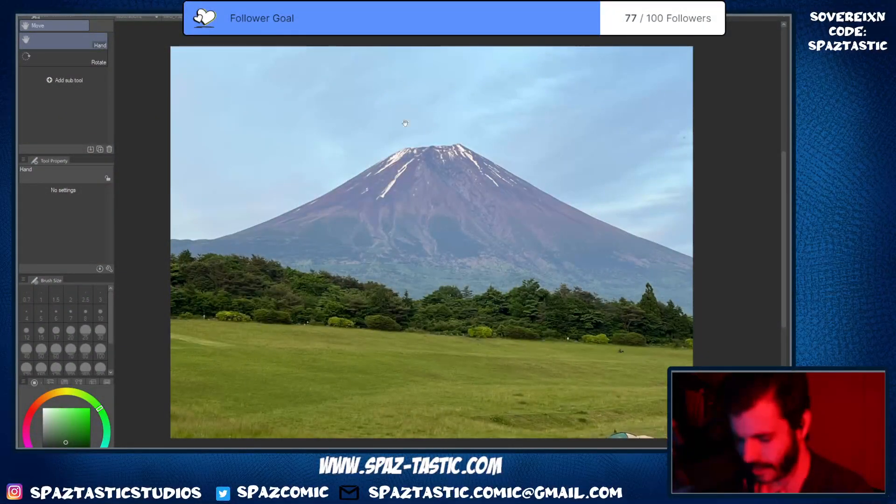
# Compare the calm blue lake, mountain meadow and rocky lakeshore reference photos for their colours and water reflections
pyautogui.click(180, 17)
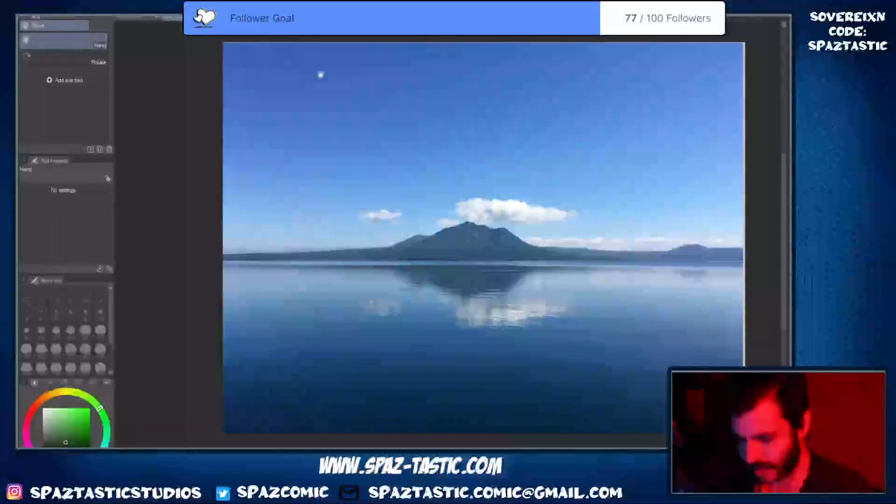
pyautogui.click(224, 17)
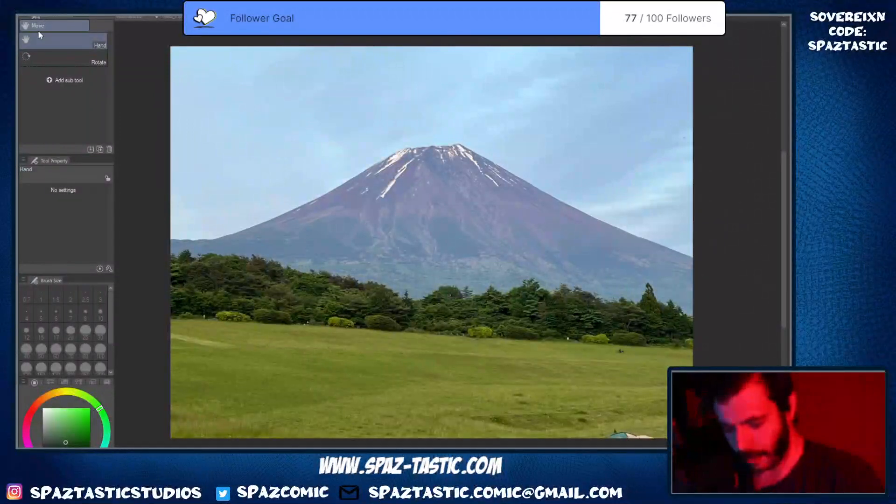
pyautogui.click(430, 401)
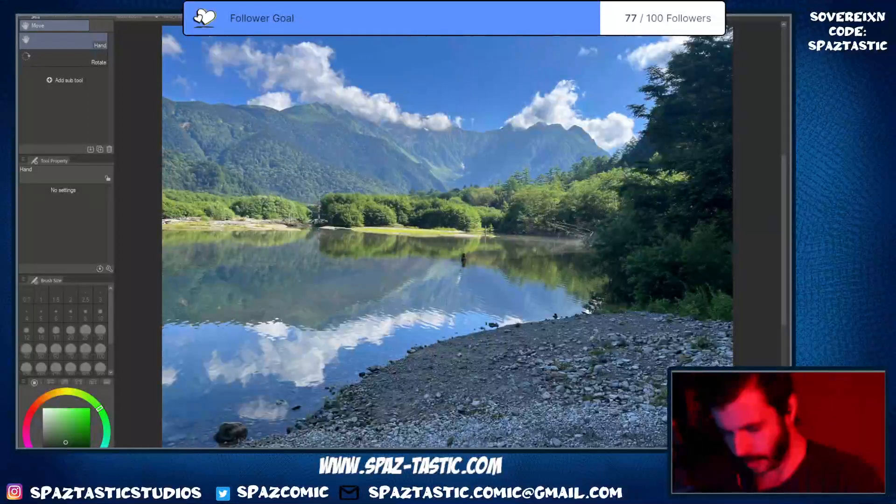
pyautogui.click(196, 17)
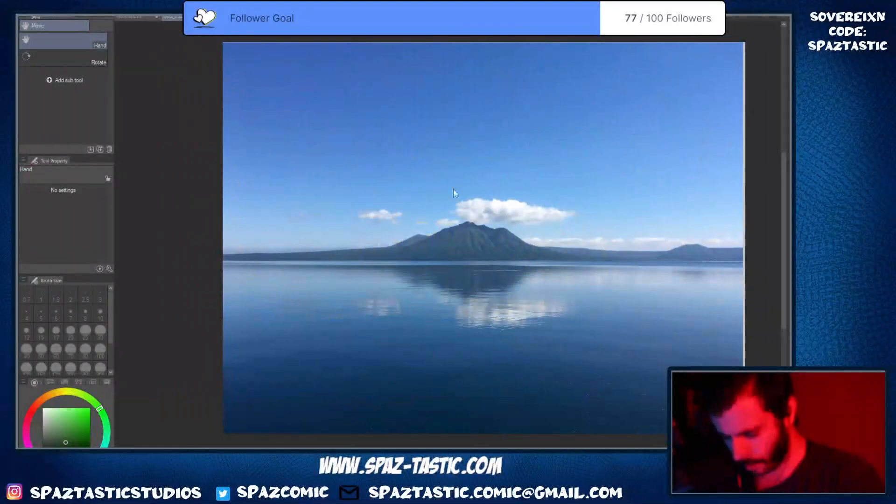
pyautogui.click(469, 170)
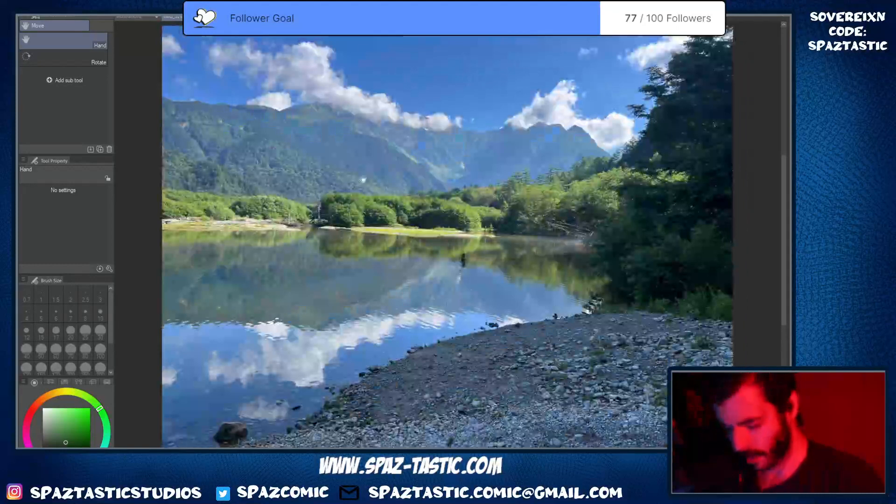